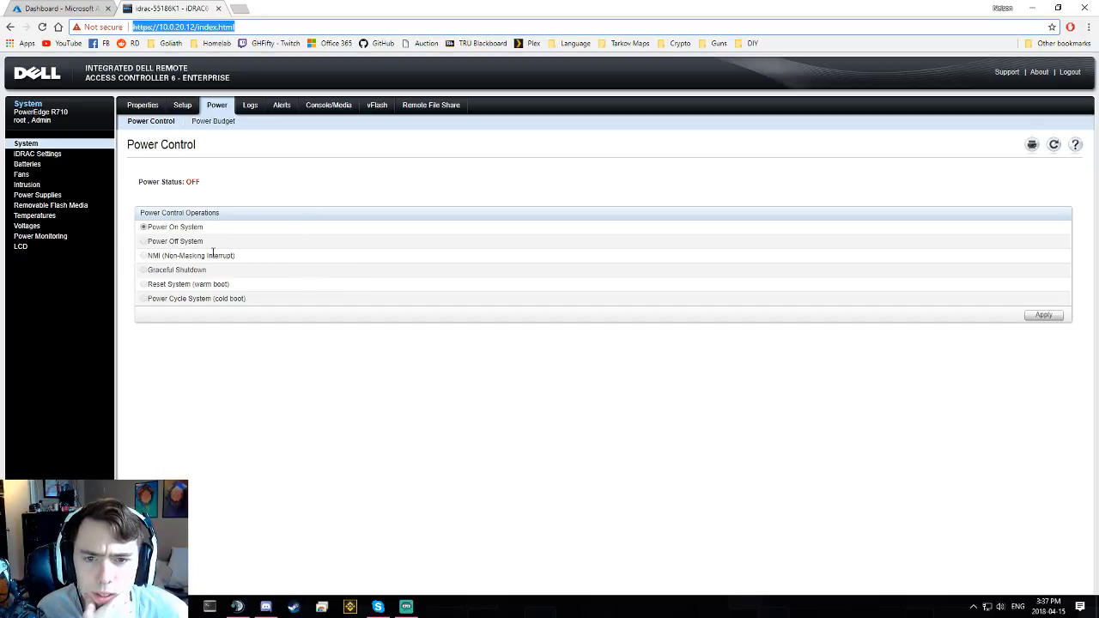
- Apply Power On System to the PowerEdge R710 and confirm the server control action
click(1041, 315)
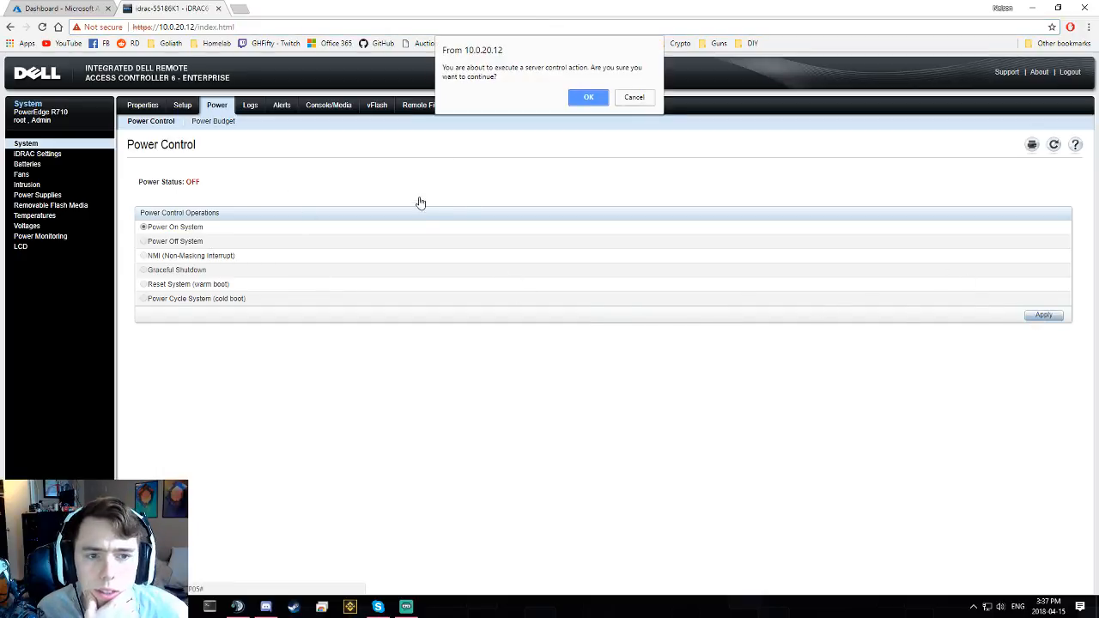
click(588, 98)
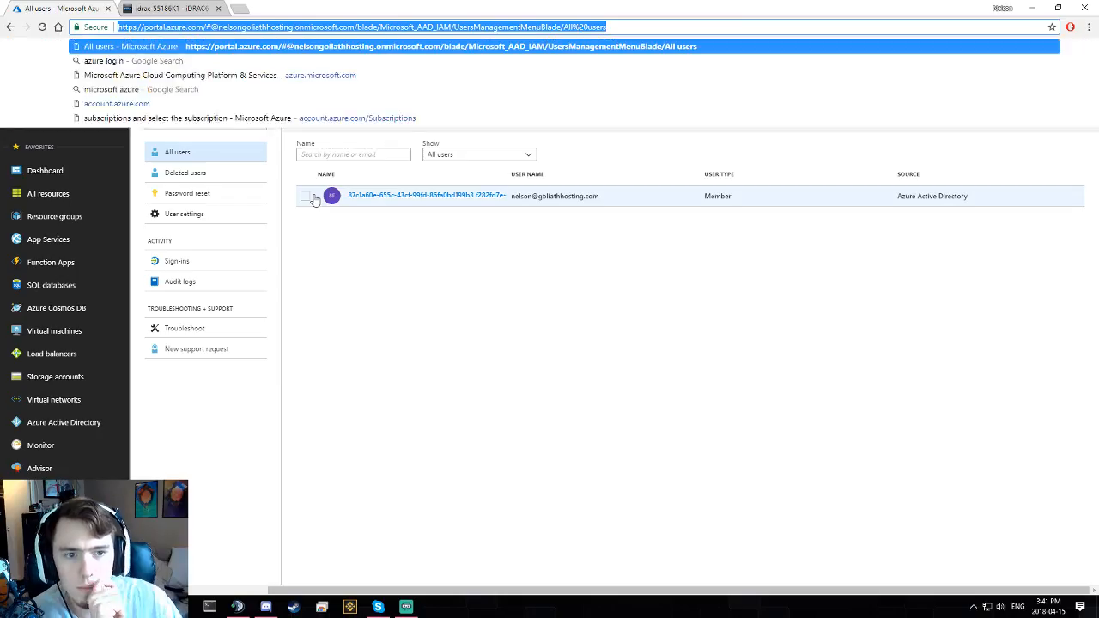
- Check and close the notifications panel, then open Azure Active Directory from the sidebar
click(479, 301)
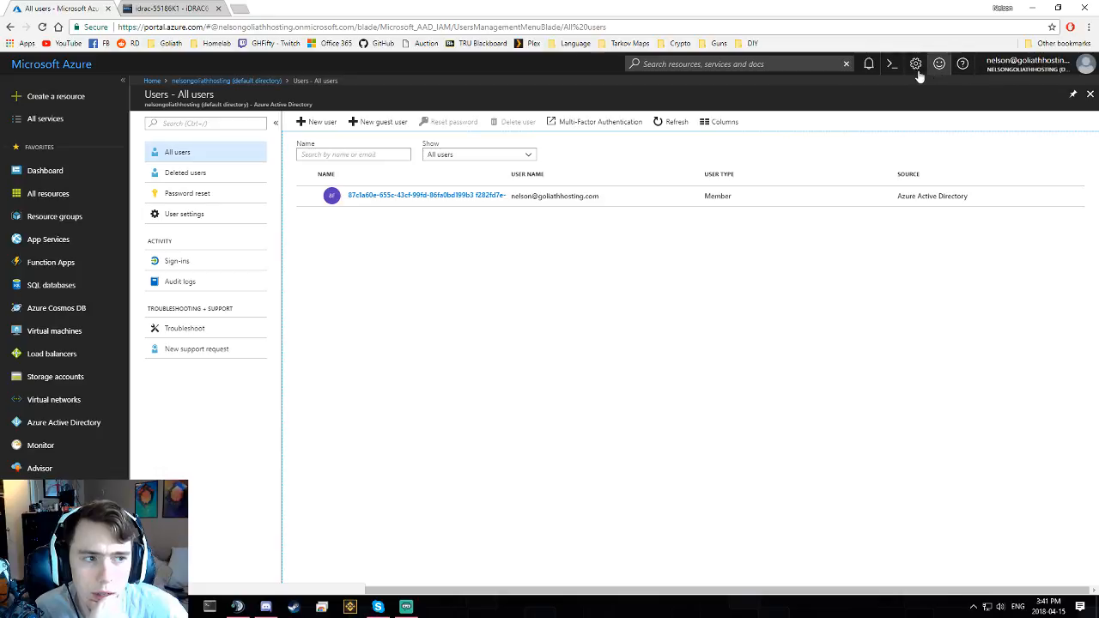
click(868, 64)
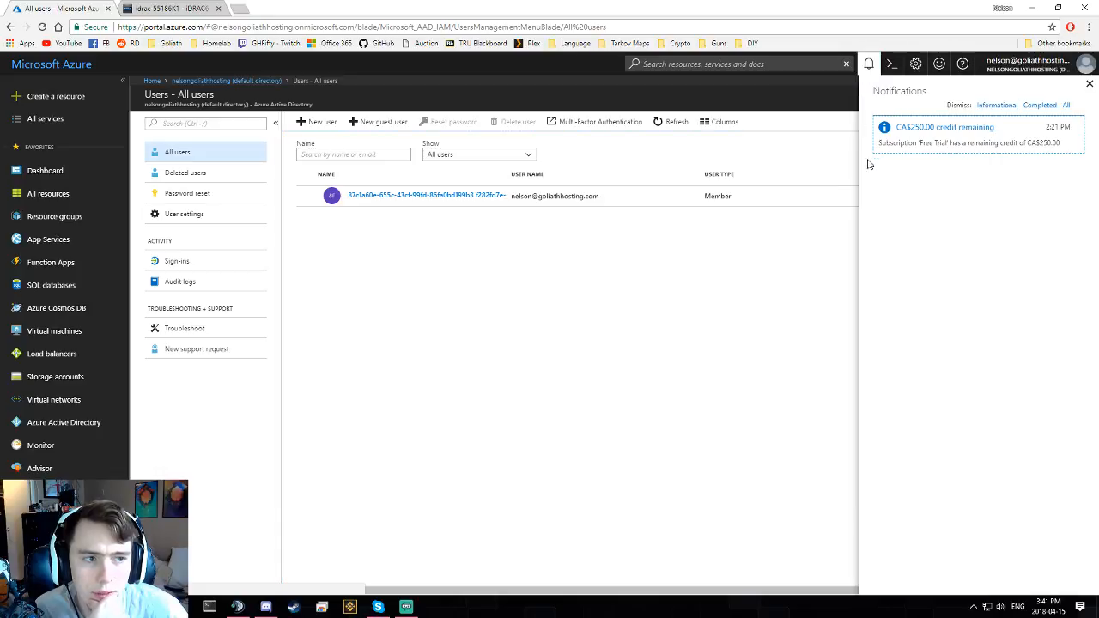
click(873, 67)
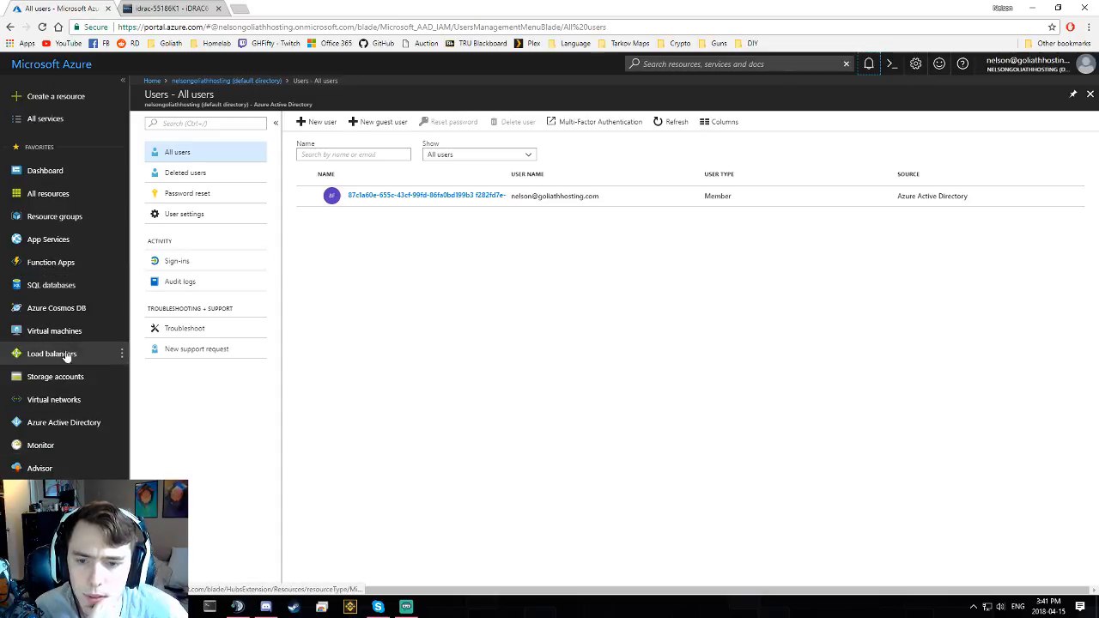
click(91, 425)
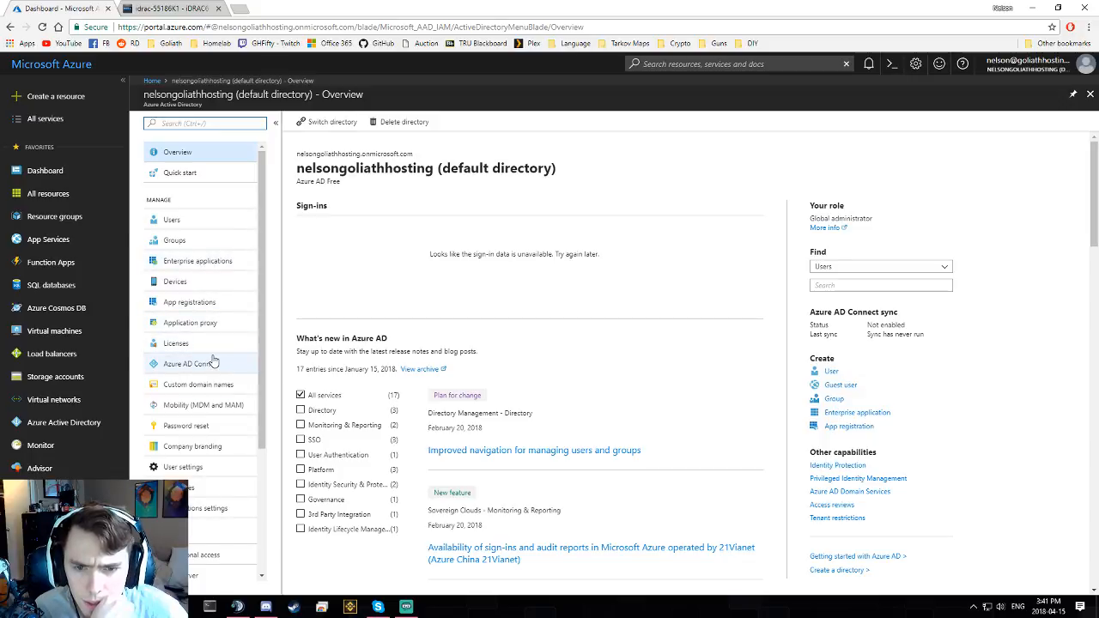
- Open Azure AD Connect under Manage in the Azure Active Directory menu
scroll(214, 361, down, 2)
scroll(246, 327, up, 2)
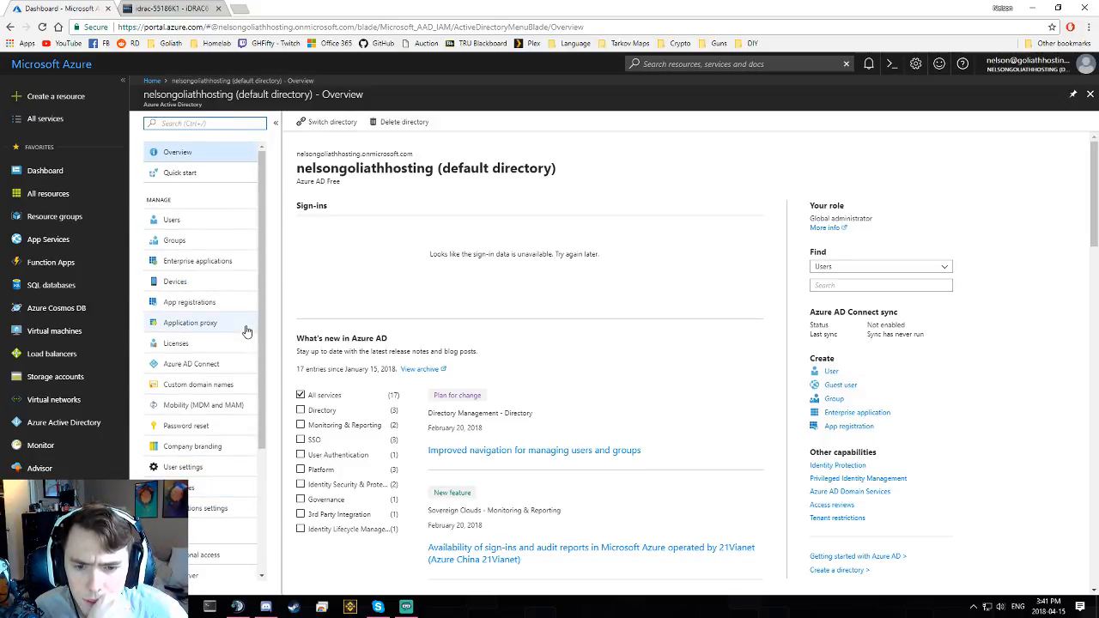
click(243, 364)
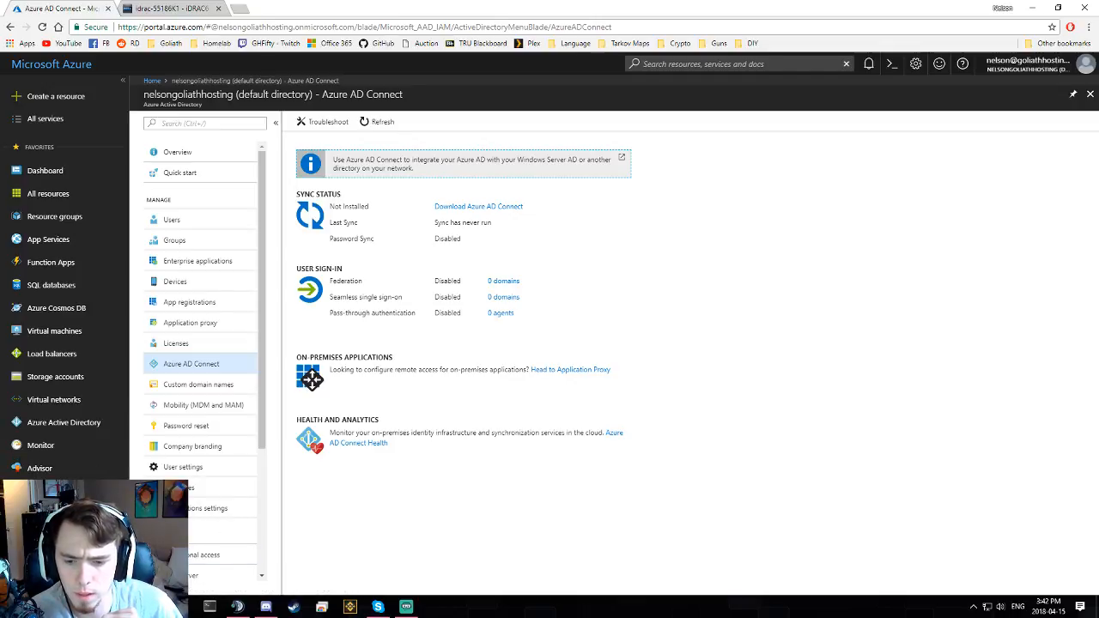
- Launch Remote Desktop Connection from Start search and connect to 10.0.10.12
key(super)
text(remo)
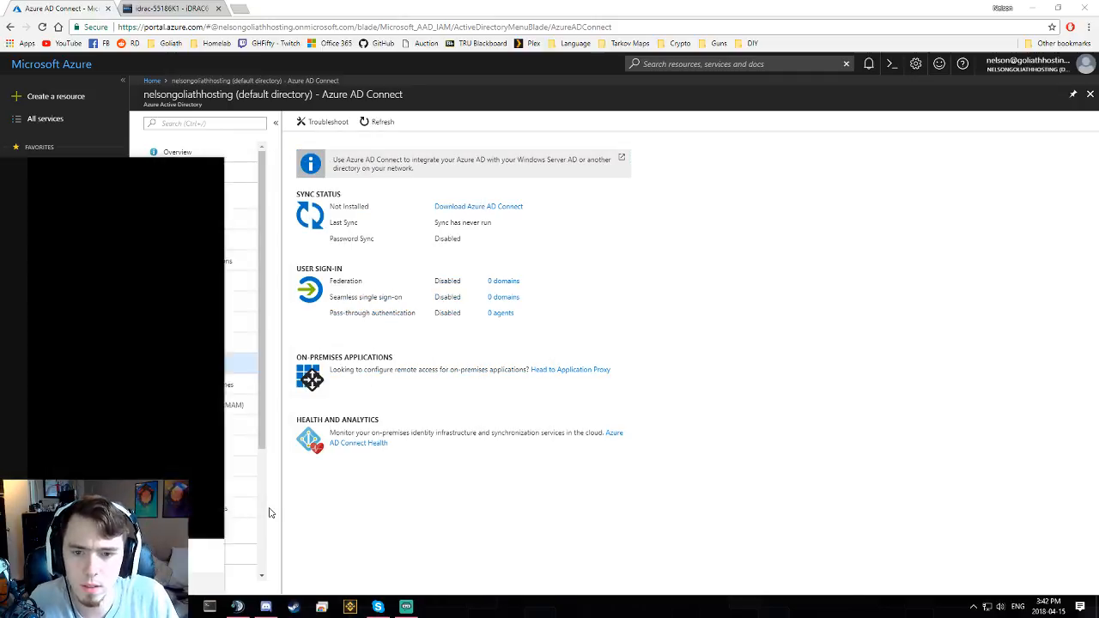
key(Return)
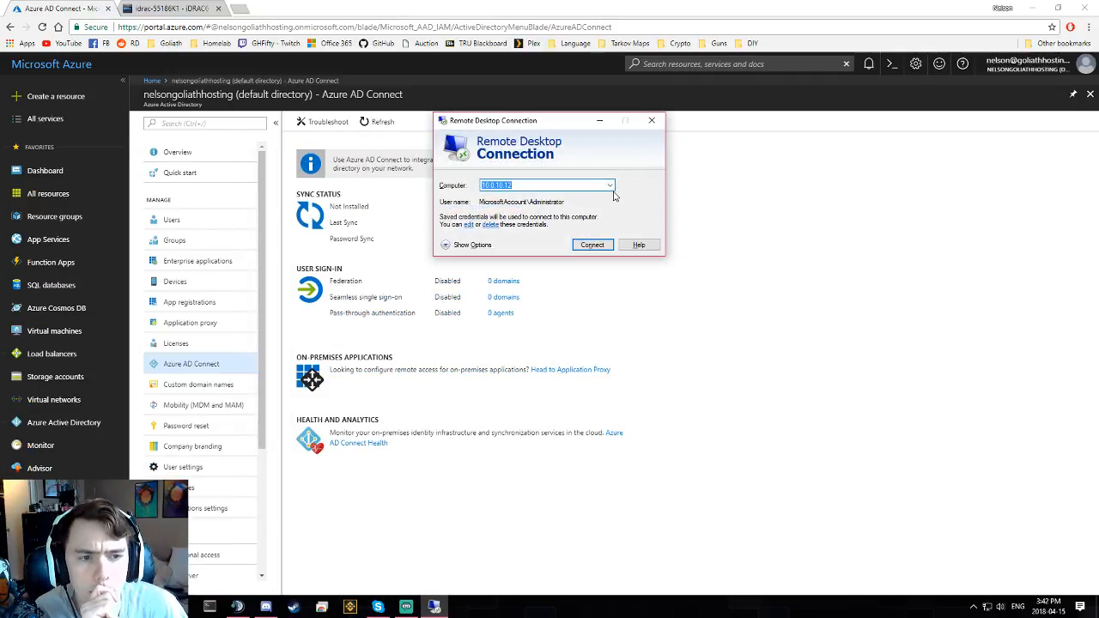
click(611, 186)
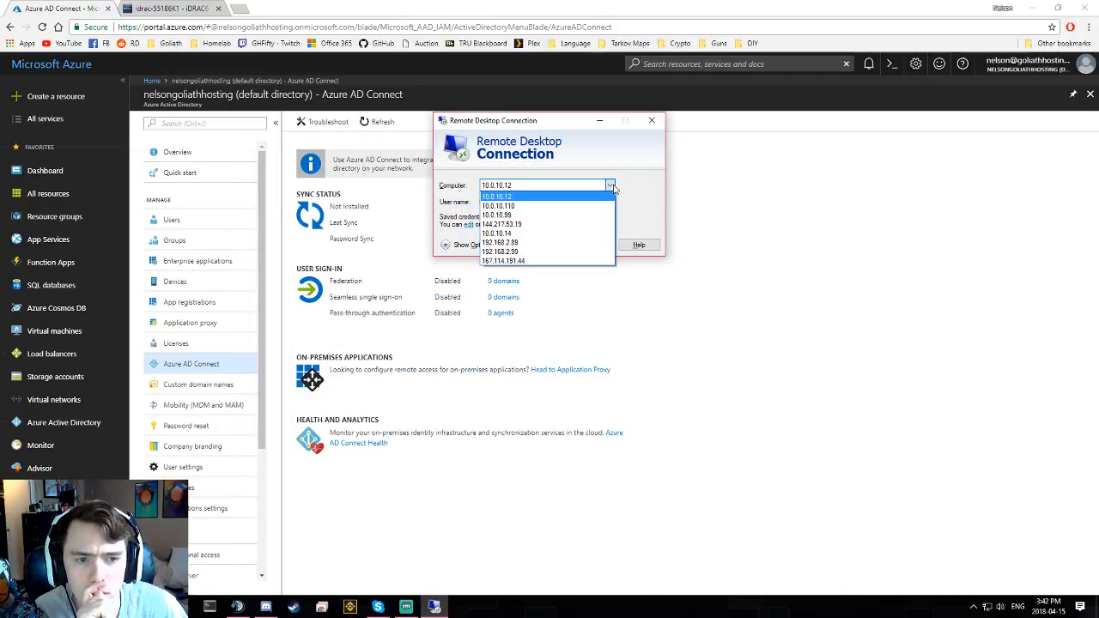
click(582, 196)
click(599, 247)
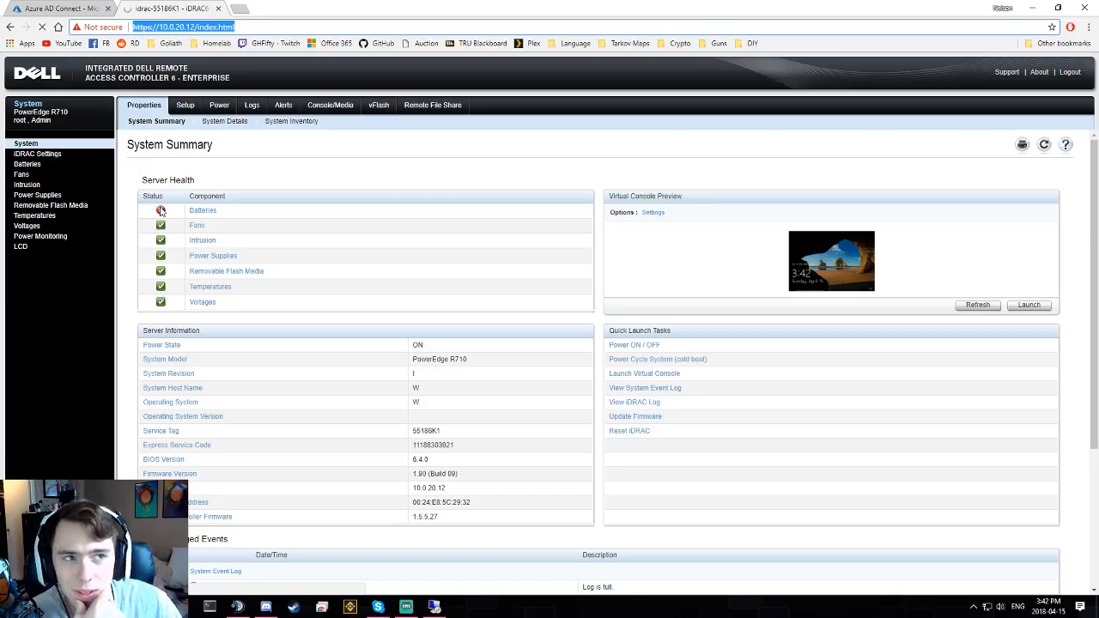
- Retry the failing 10.0.10.12 connection, dismiss the error, and open iDRAC's vFlash section
click(435, 606)
click(636, 330)
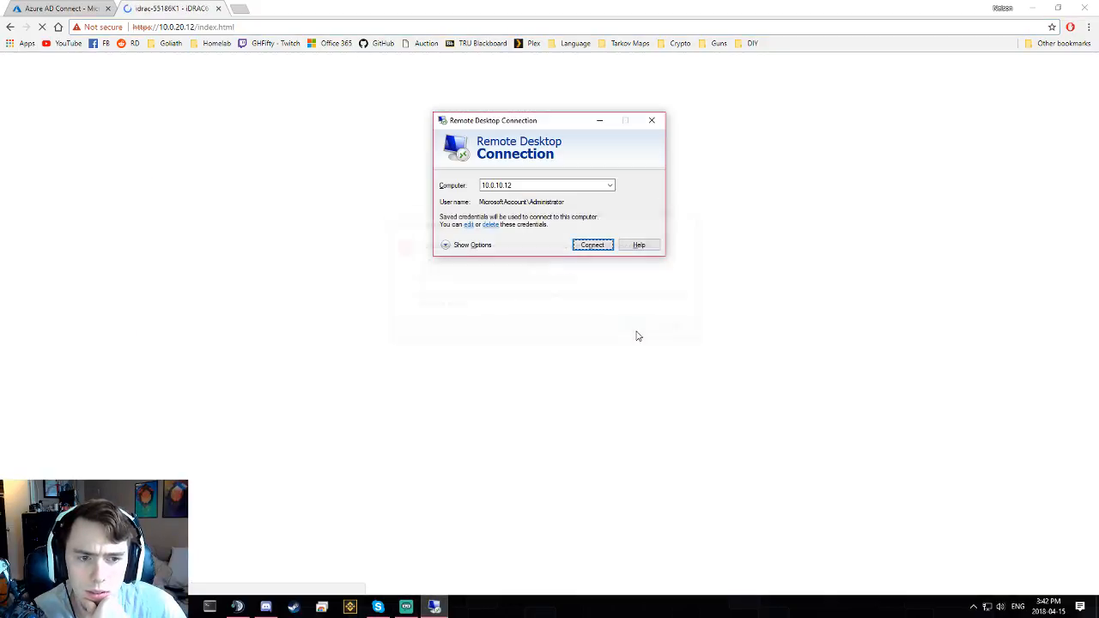
click(592, 245)
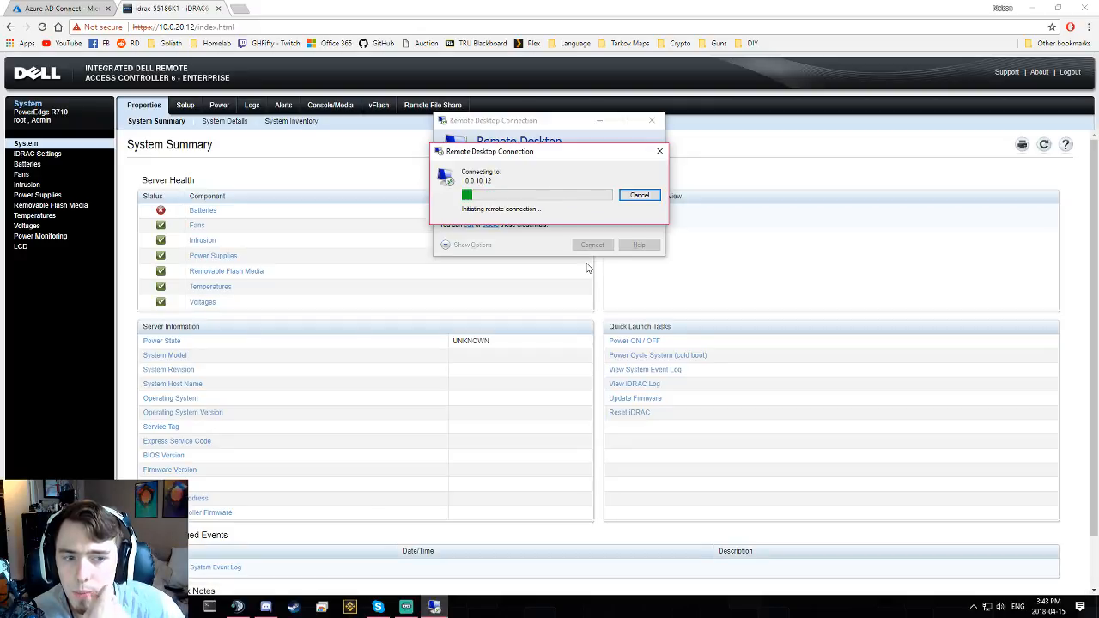
click(635, 329)
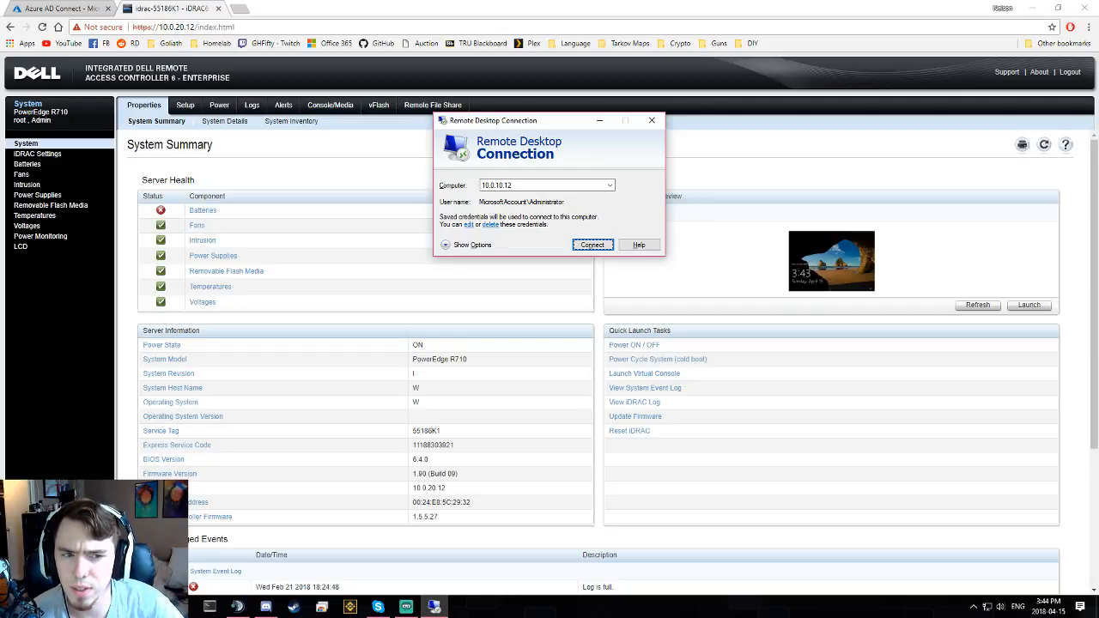
click(413, 162)
click(387, 109)
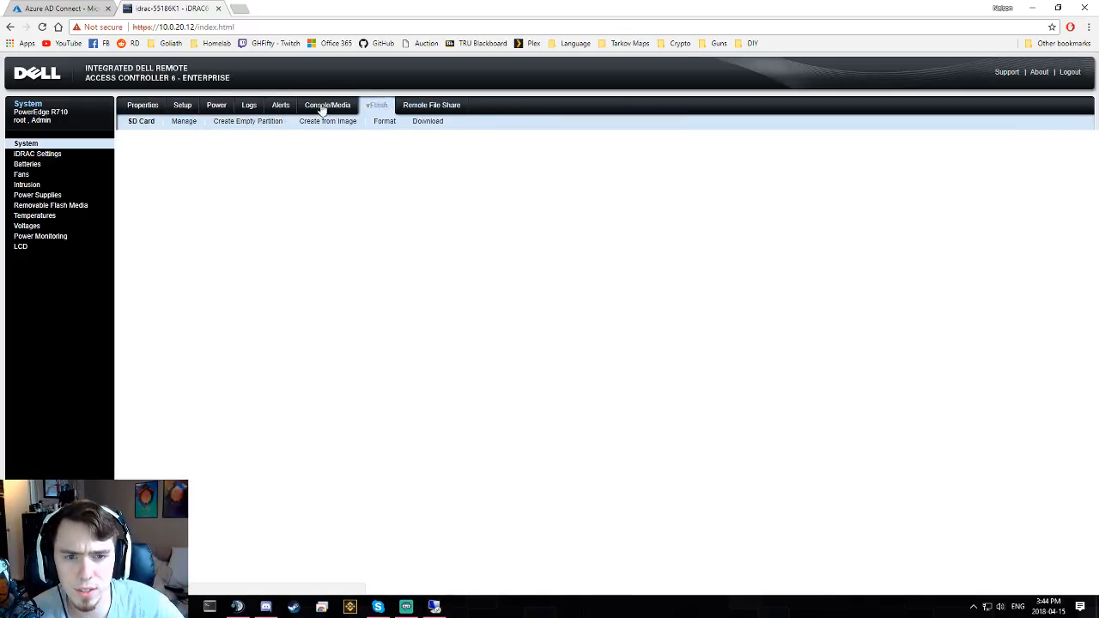
- Show iDRAC's Console/Media status, then reconnect Remote Desktop to 10.0.10.12
click(326, 107)
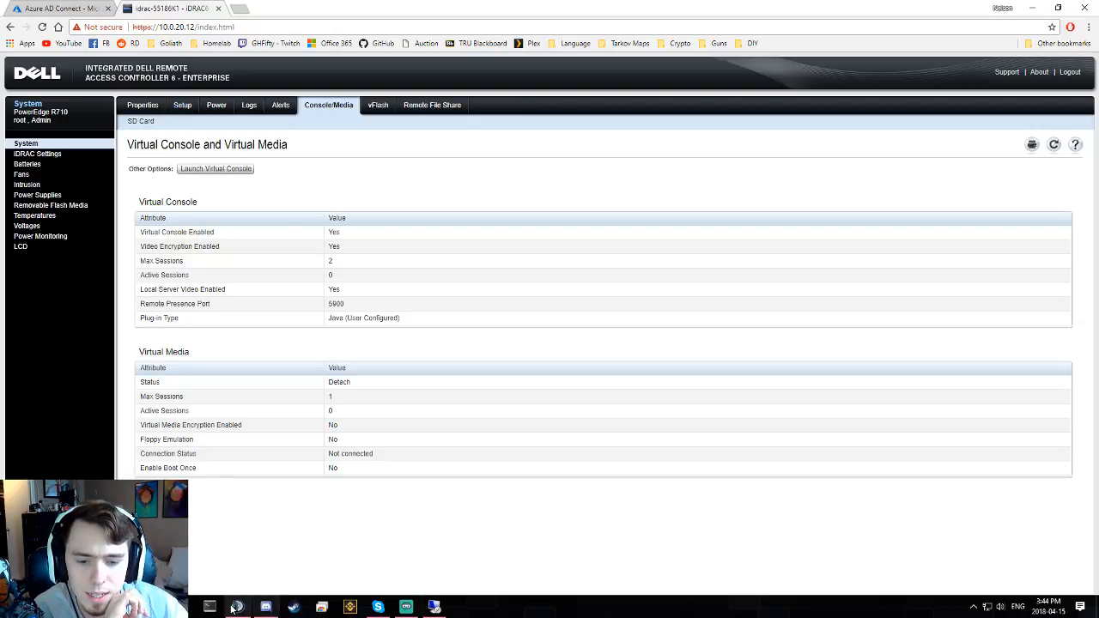
click(435, 607)
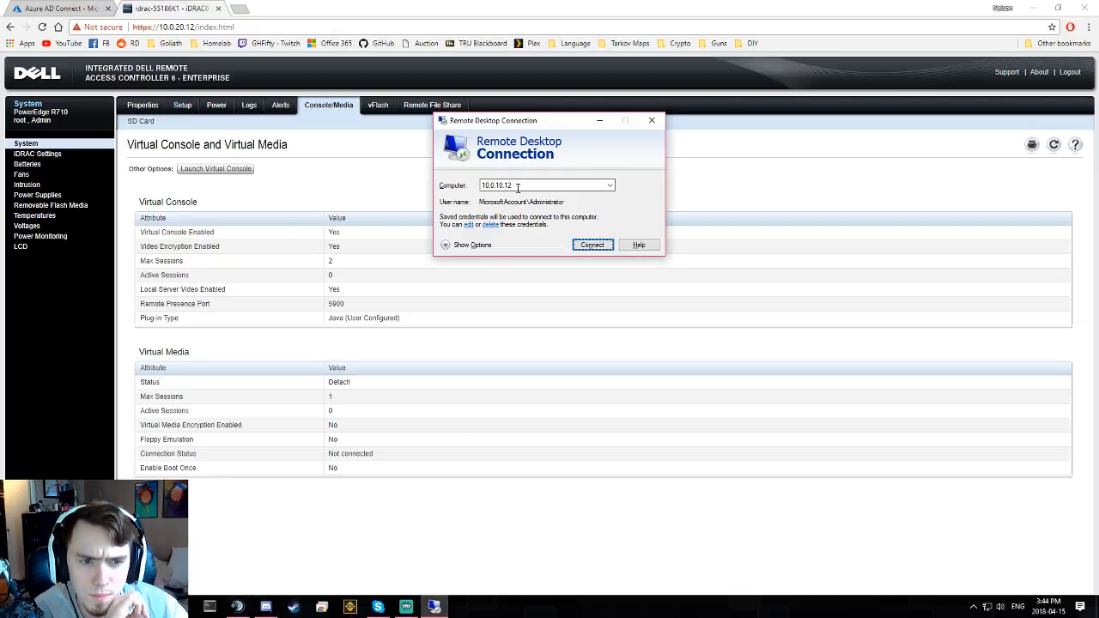
click(593, 244)
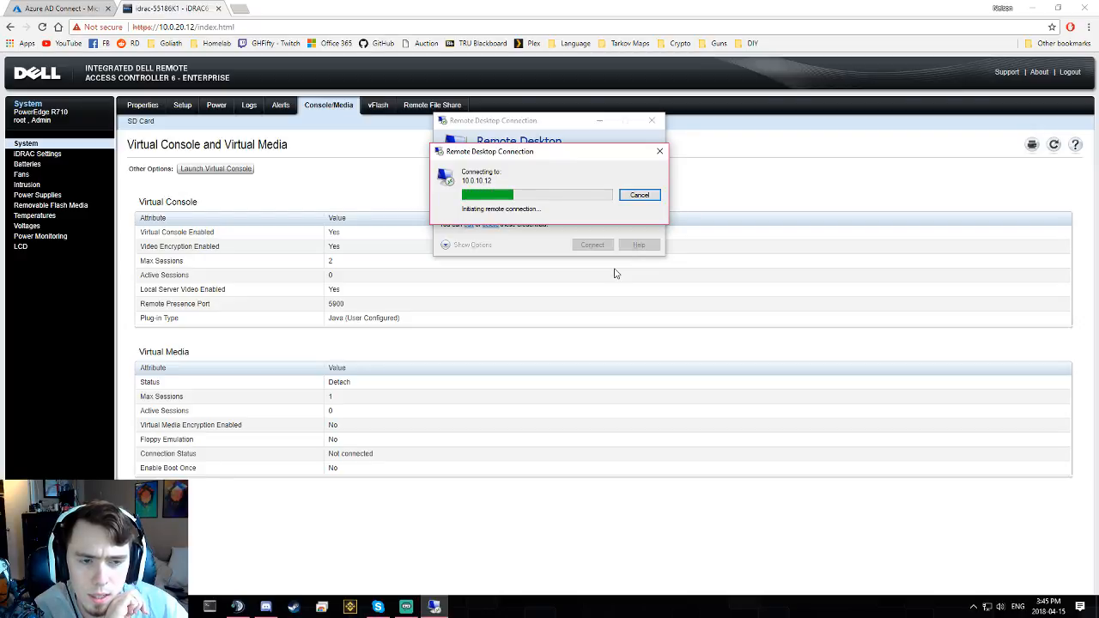
- Browse to 10.0.10.1 in a new tab, bypassing the certificate warning
click(239, 8)
text(10.0.10.106)
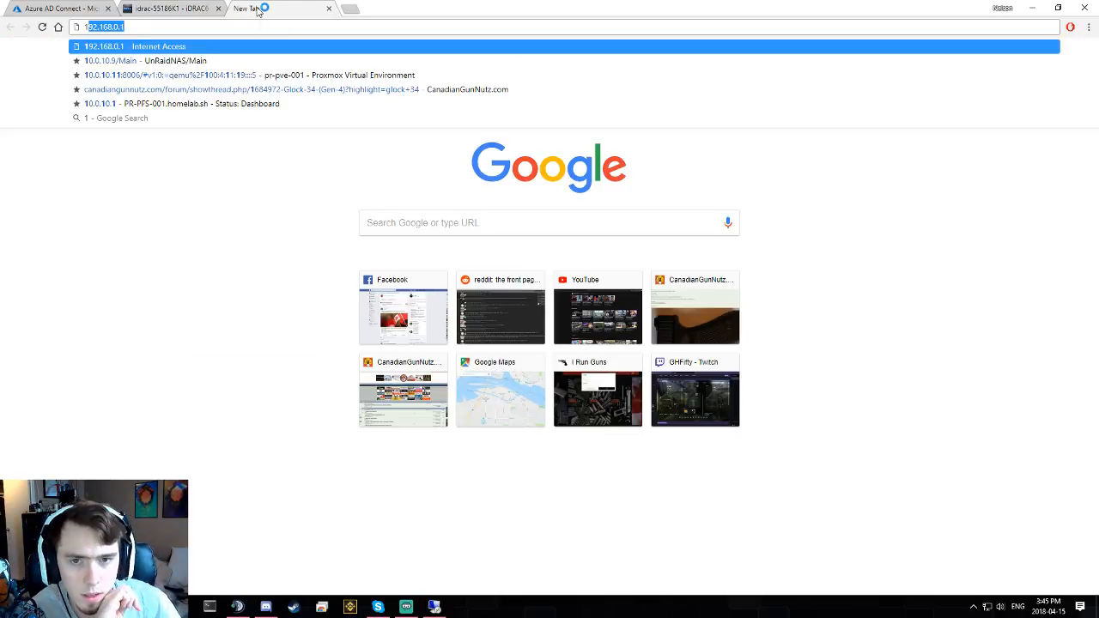
key(Return)
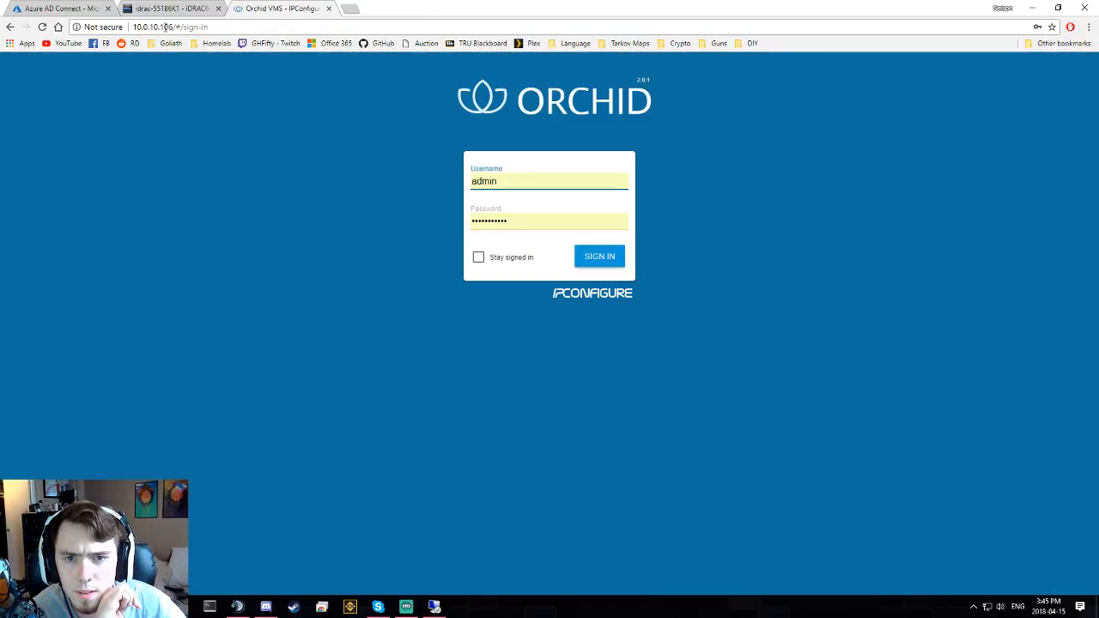
drag(166, 27, 387, 26)
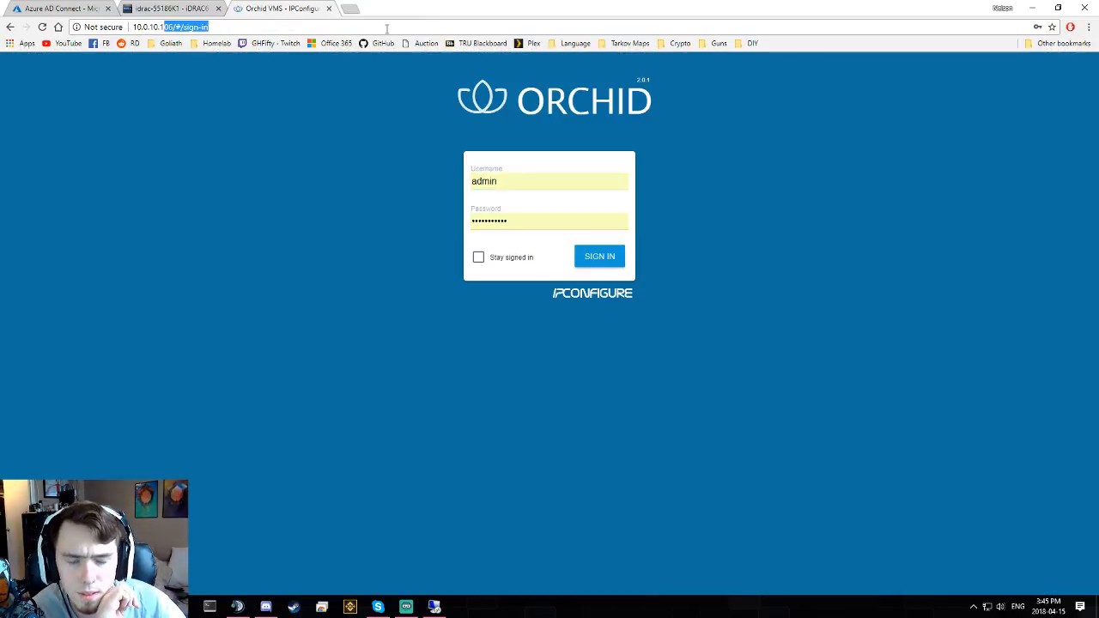
key(BackSpace)
key(Return)
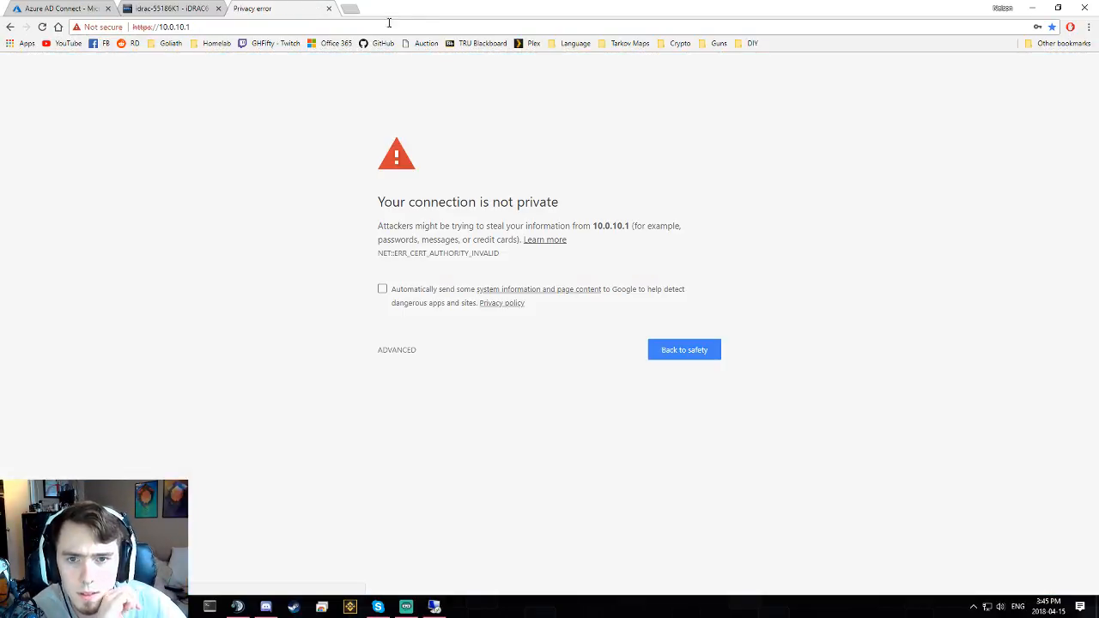
click(400, 351)
click(404, 442)
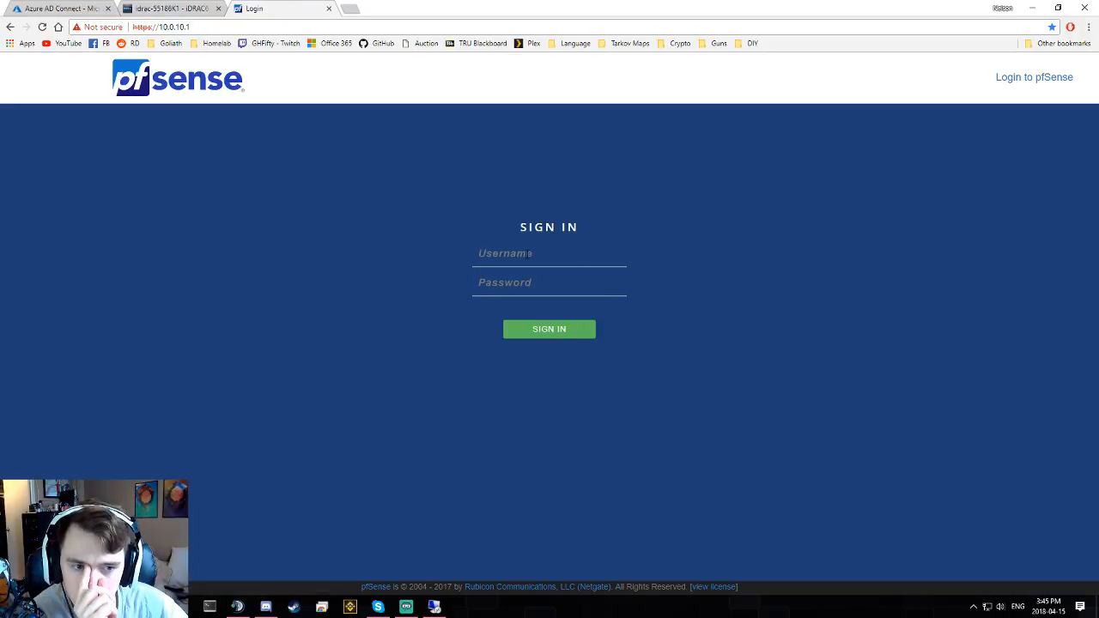
- Sign in to the pfSense web GUI as admin with the account password
click(530, 254)
text(admin)
key(Tab)
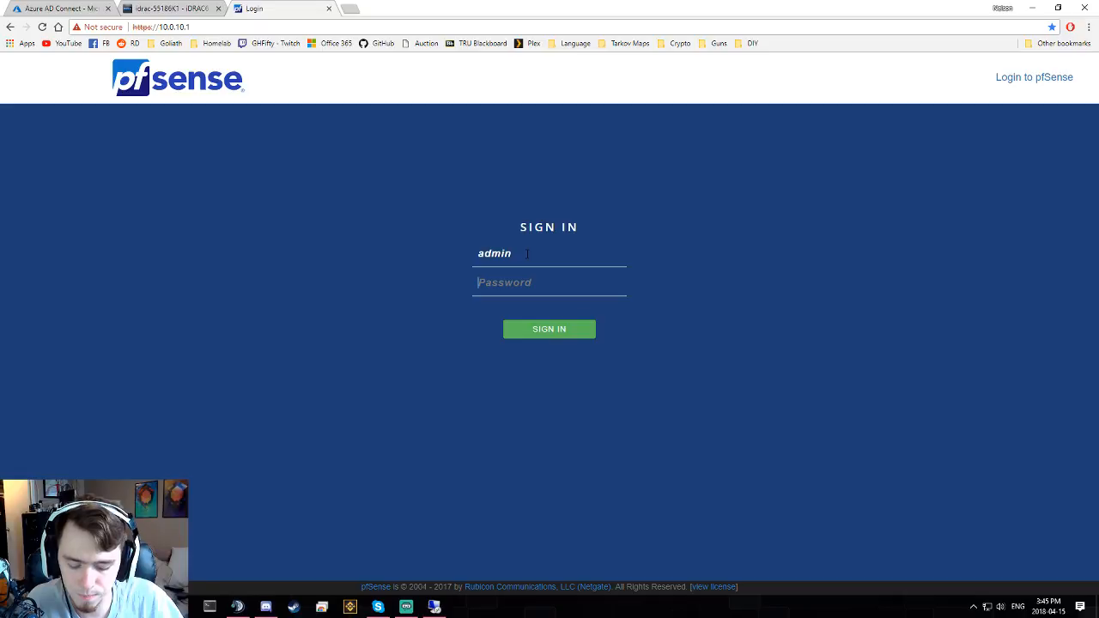
text(pfs********)
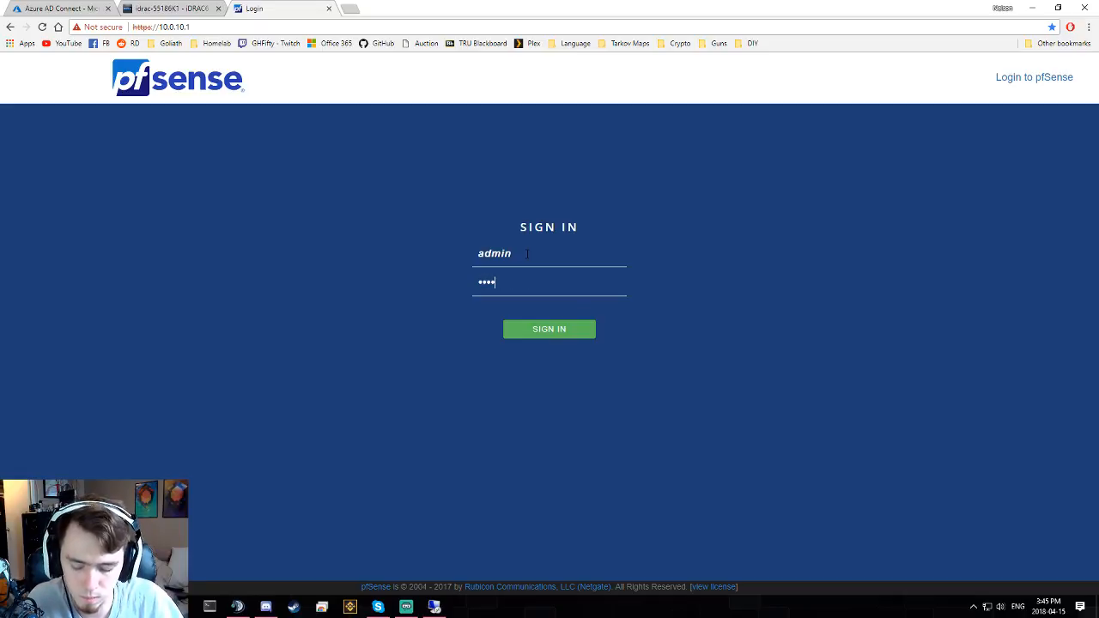
key(Return)
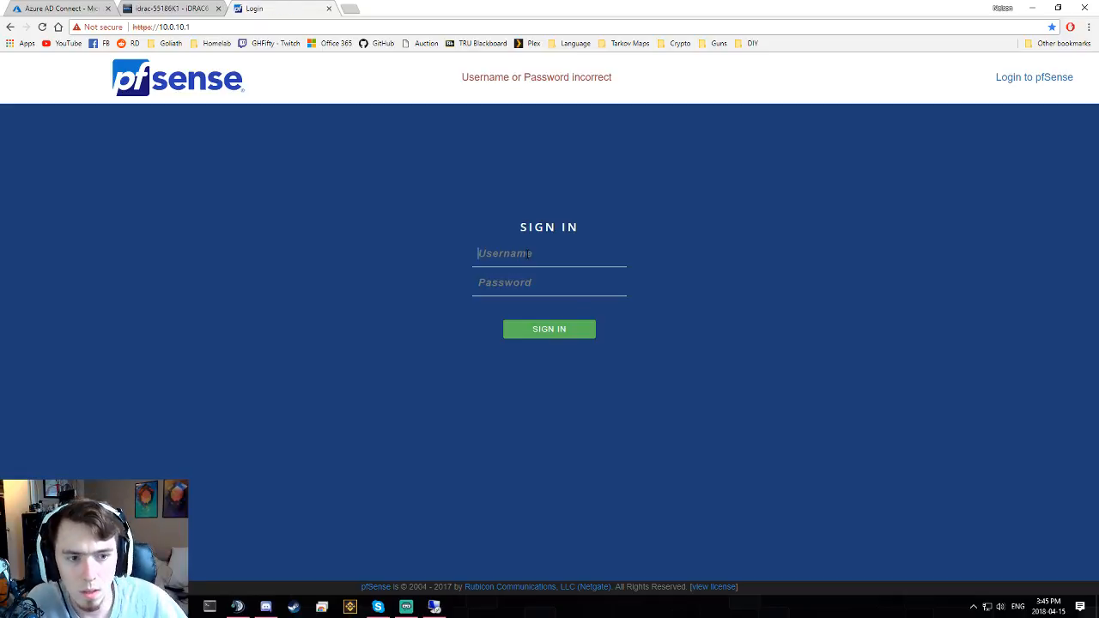
text(admin)
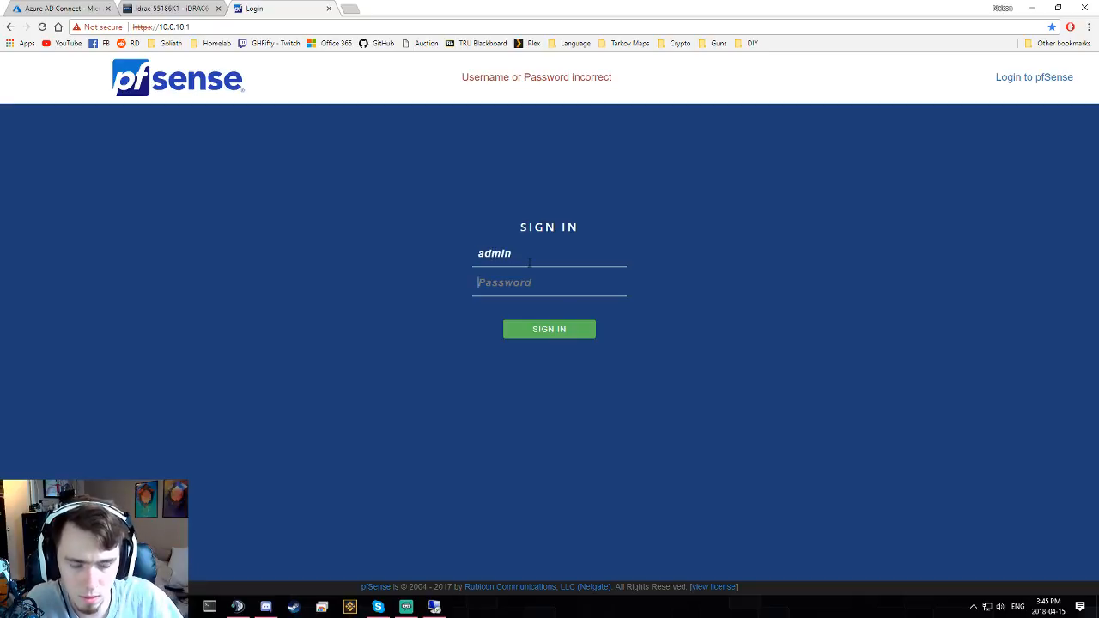
key(Tab)
text(**********)
key(Return)
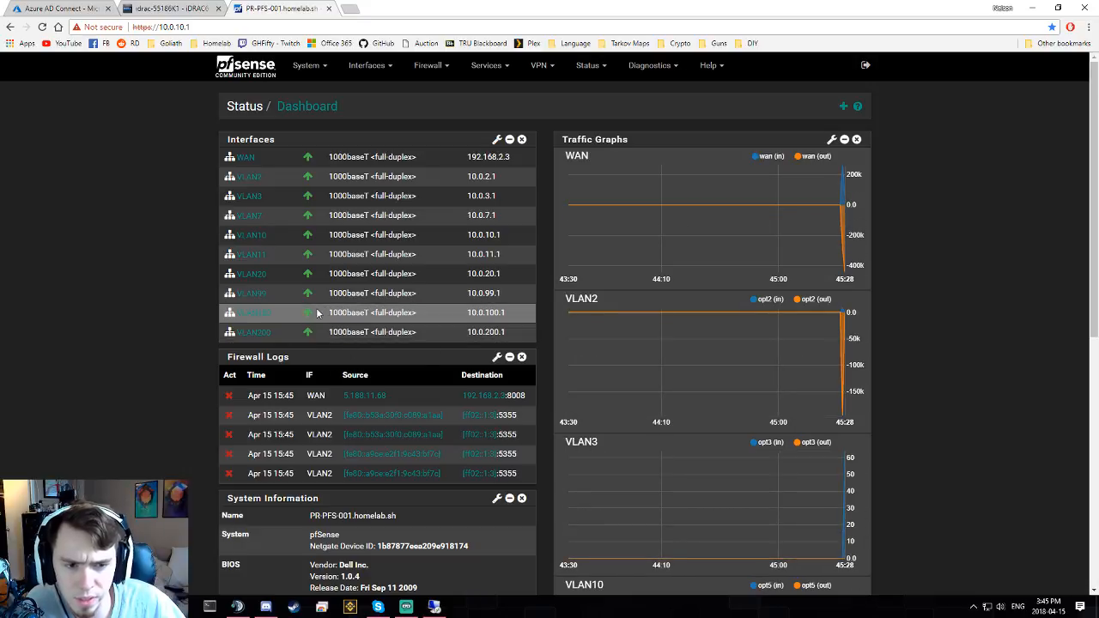
- Review the VLAN200 interface settings (10.0.200.1/24), then browse the Firewall and VPN menus
click(253, 333)
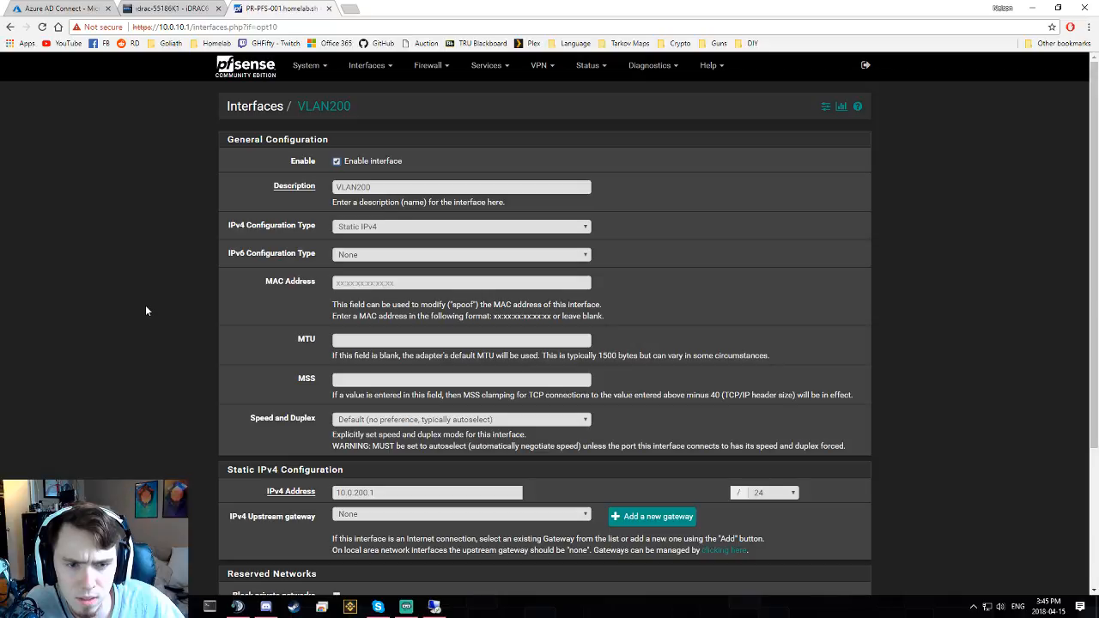
scroll(145, 310, down, 3)
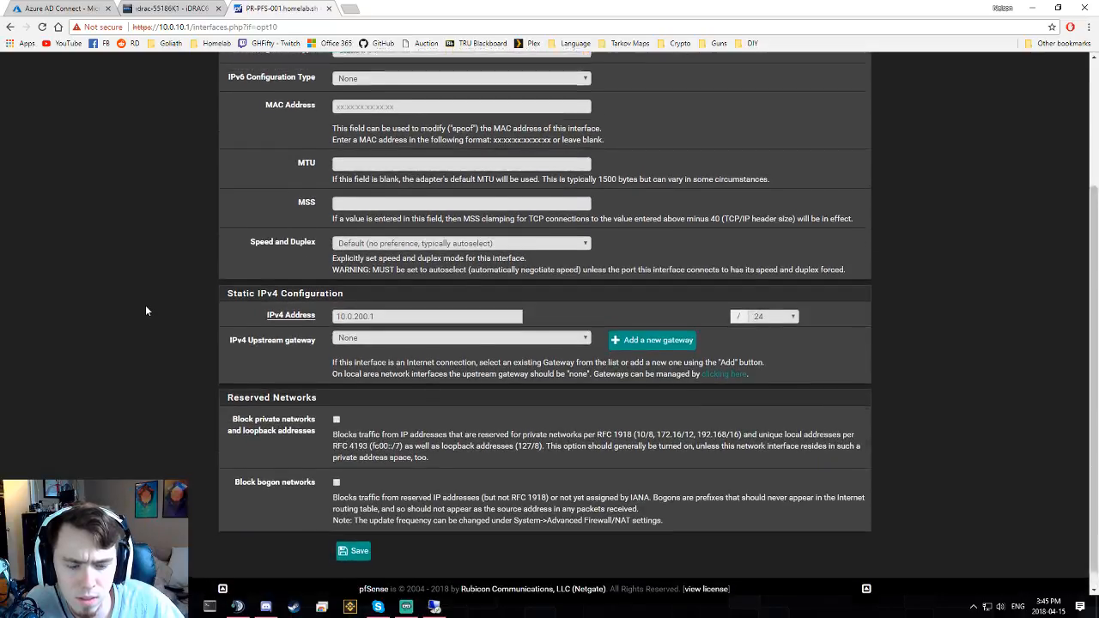
scroll(145, 309, up, 3)
click(426, 67)
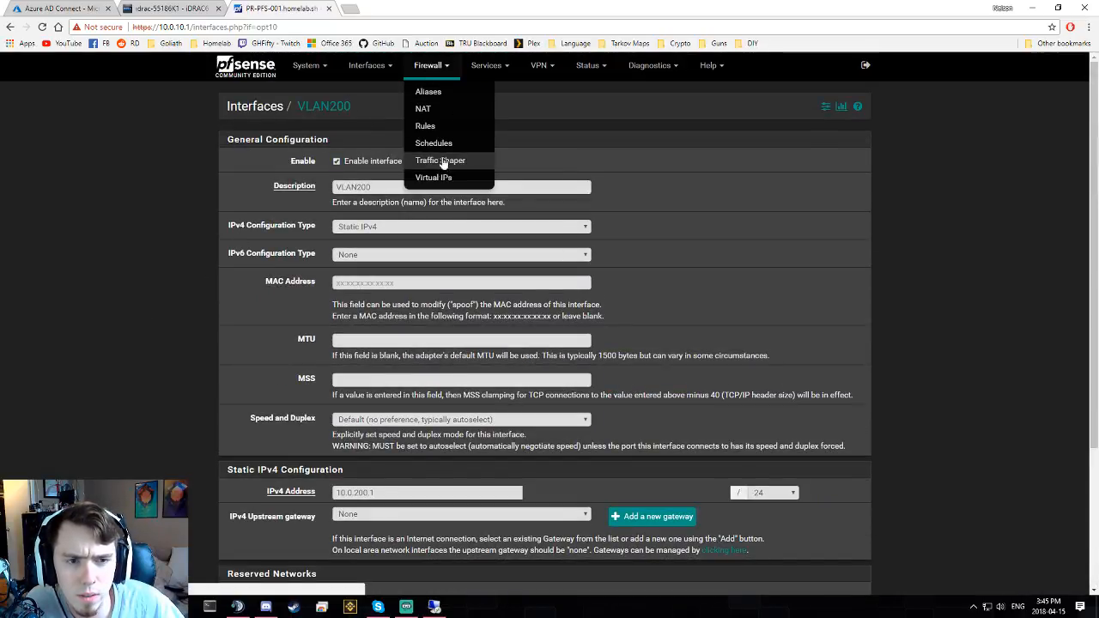
click(539, 66)
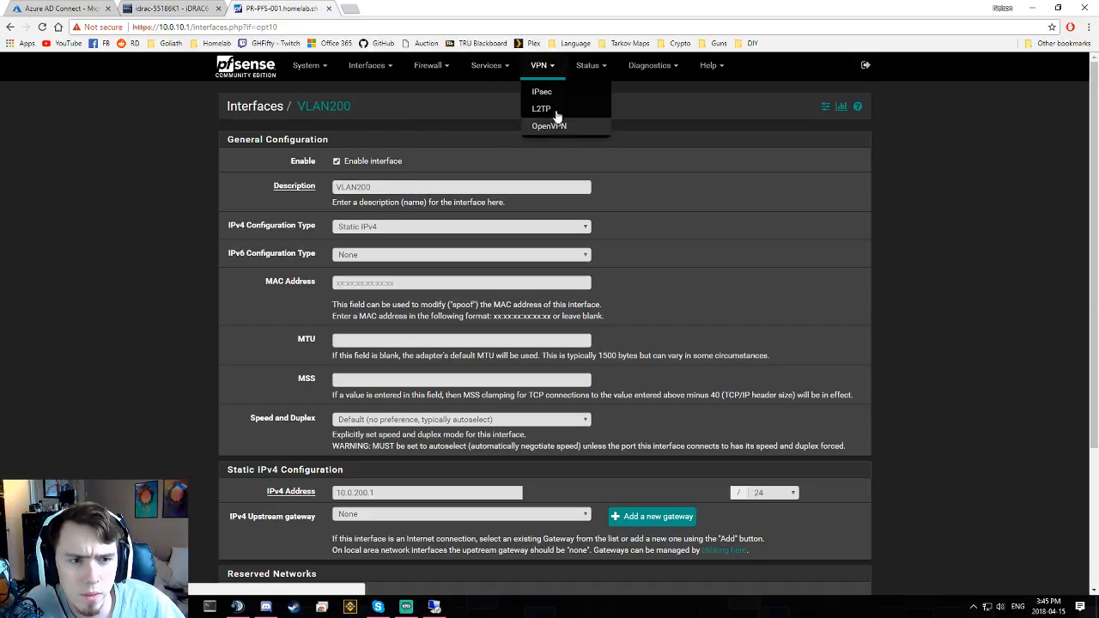
- Open the Home to Azure tunnel's Phase 1 page under VPN > IPsec and scroll through it
click(547, 92)
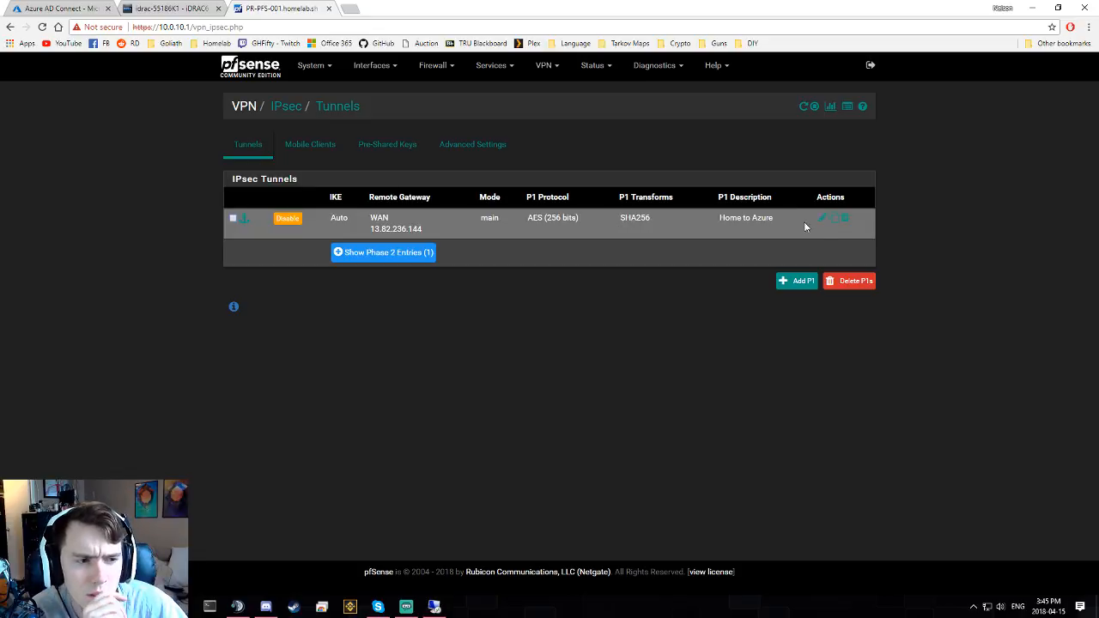
click(825, 218)
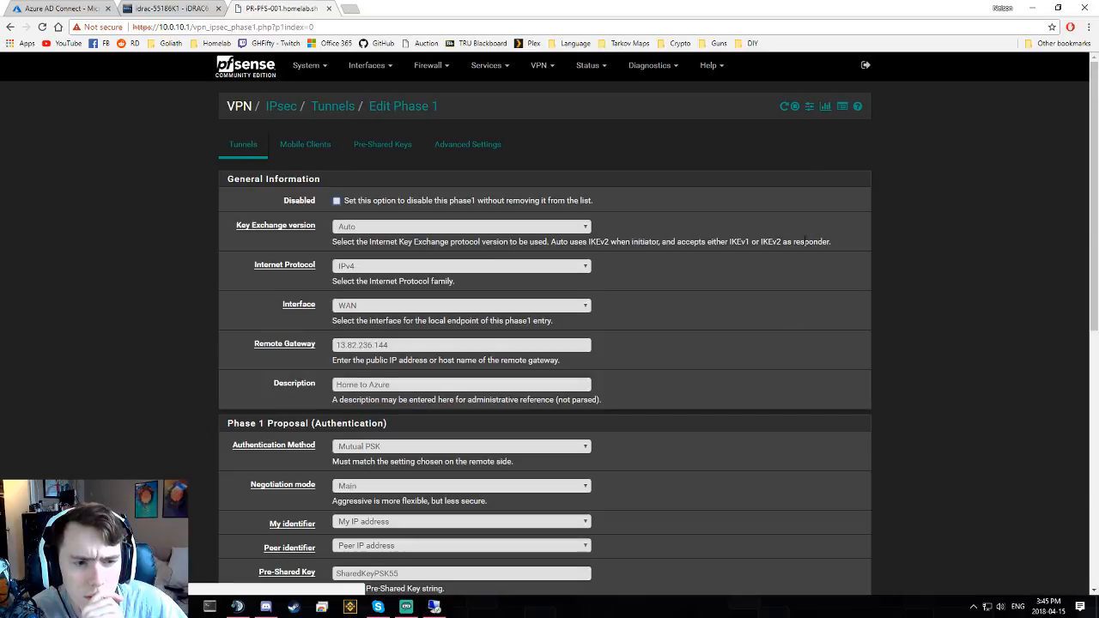
scroll(110, 321, down, 2)
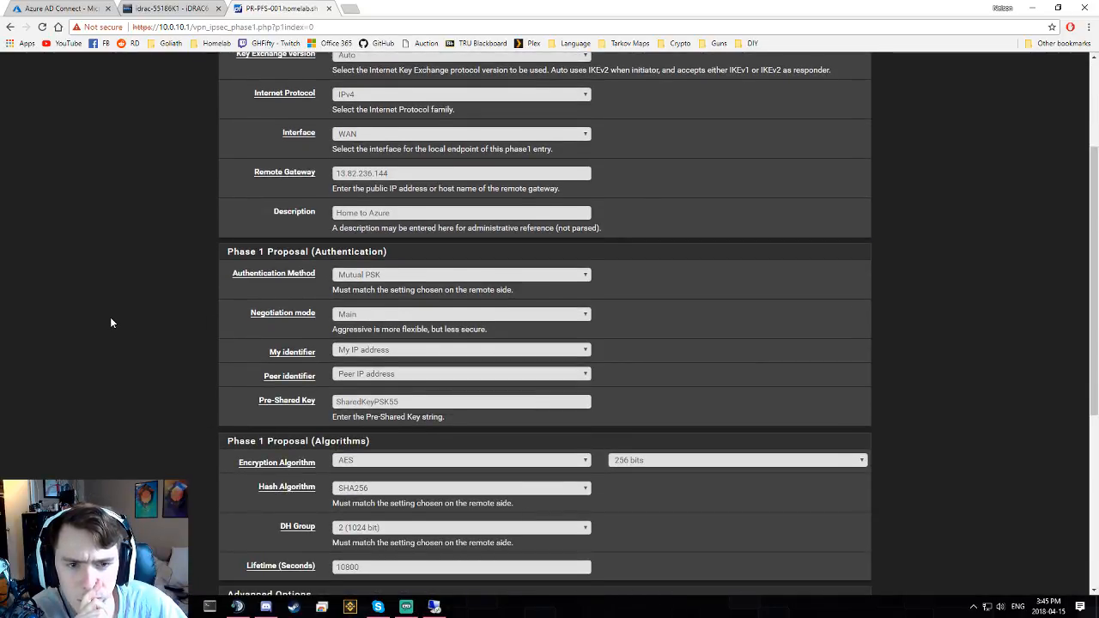
scroll(111, 322, up, 1)
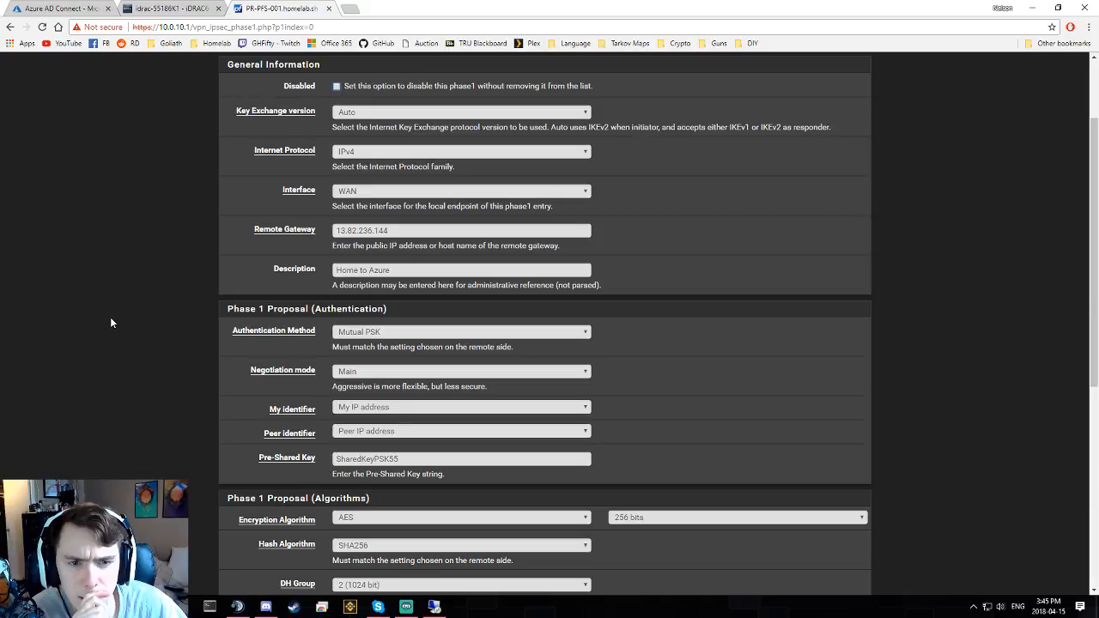
scroll(111, 322, down, 3)
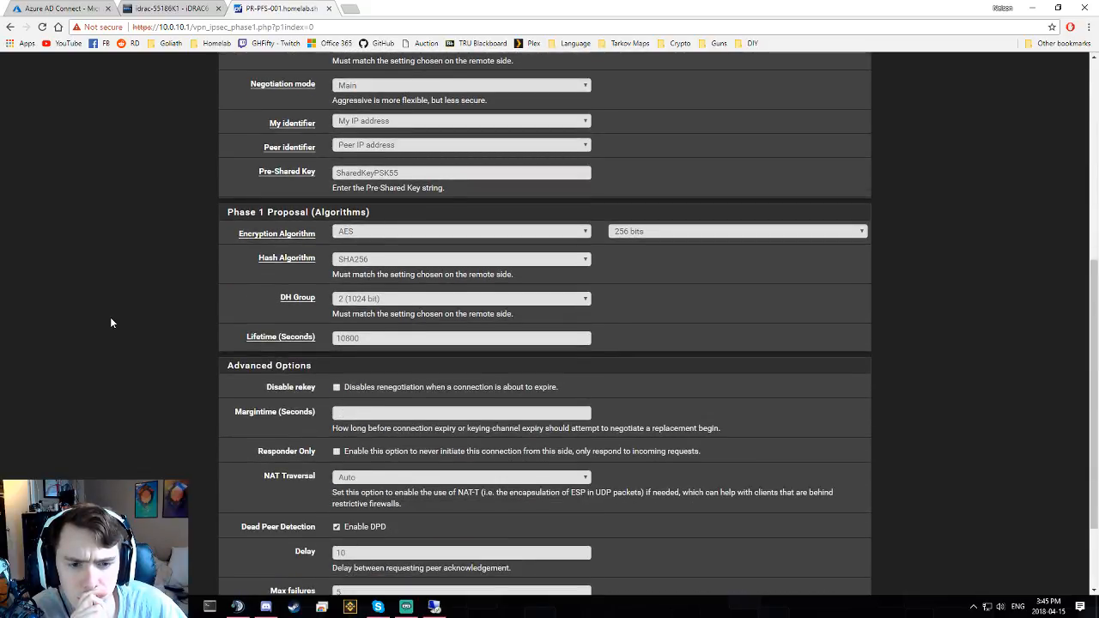
scroll(111, 323, down, 2)
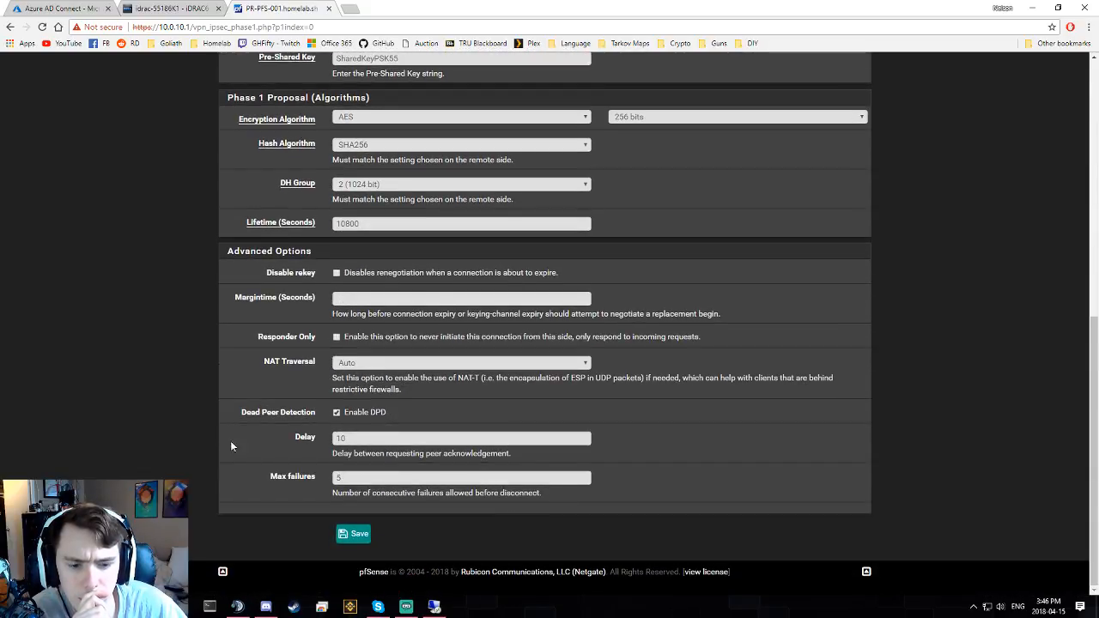
click(434, 606)
- Change the Remote Desktop target to 10.0.200.12 and start connecting
click(635, 329)
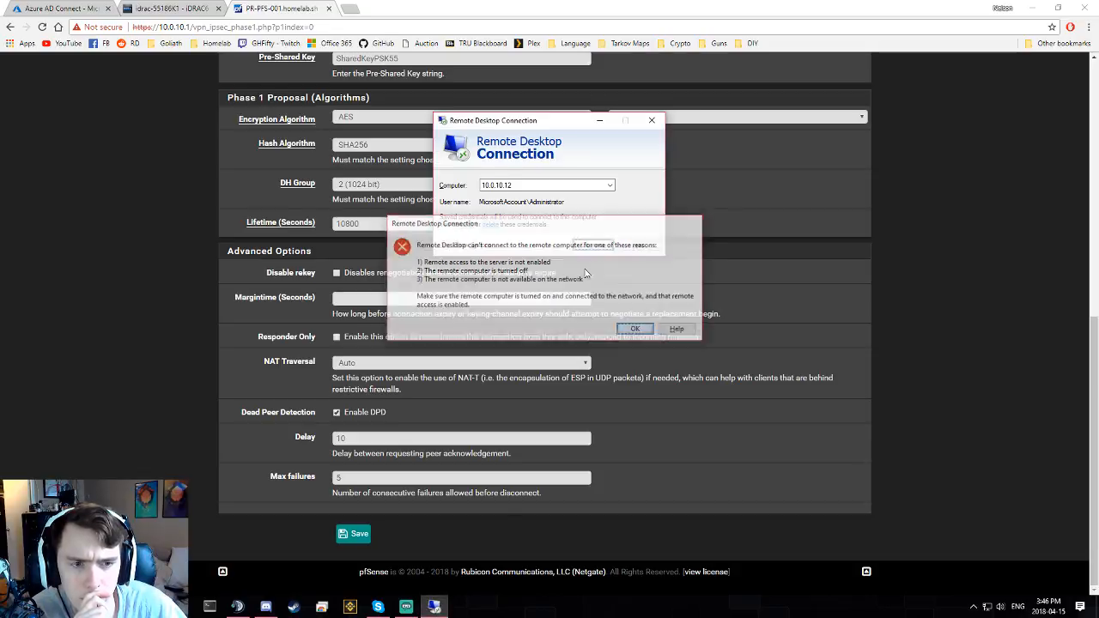
key(Left)
key(Left)
key(Left)
key(BackSpace)
key(BackSpace)
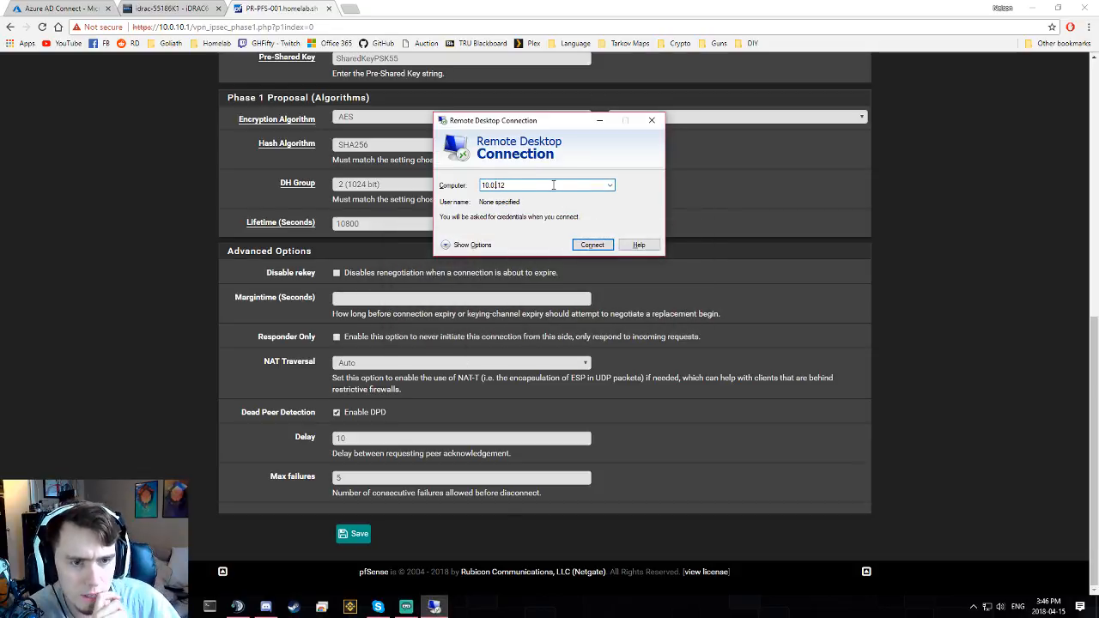
text(200.)
key(Return)
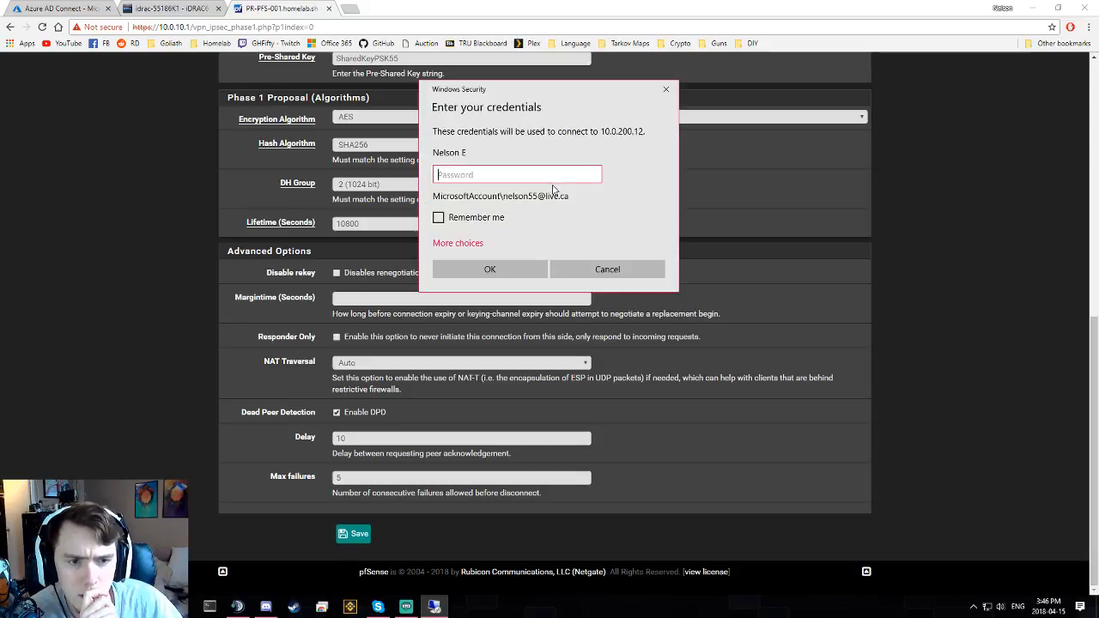
- Sign in as .\Administrator with its password and accept the Win-HyperV-001 certificate
click(463, 243)
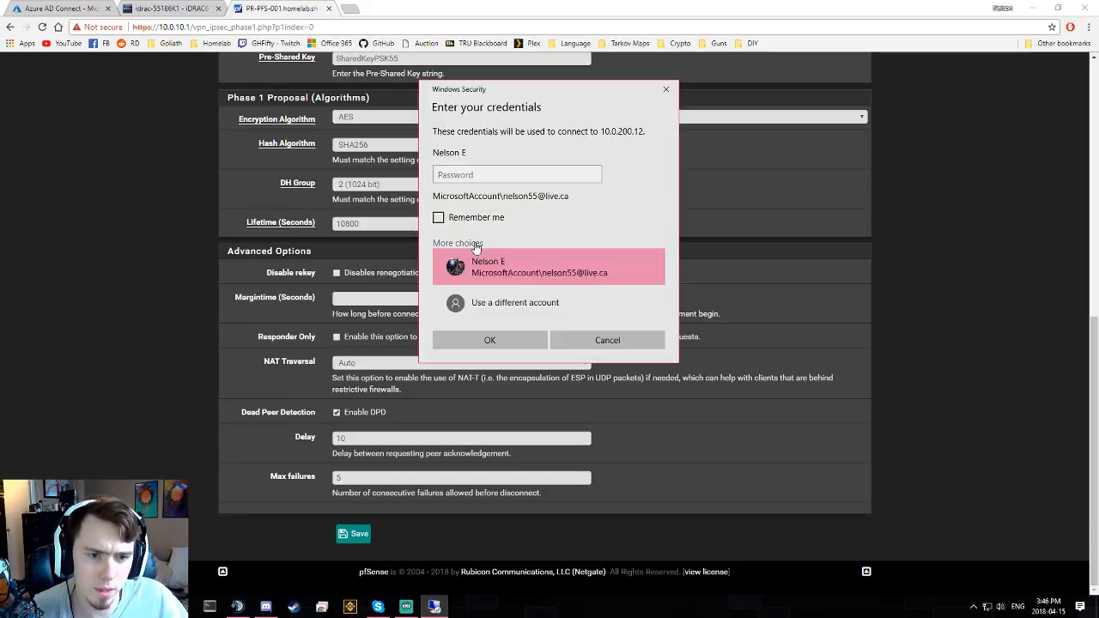
click(502, 300)
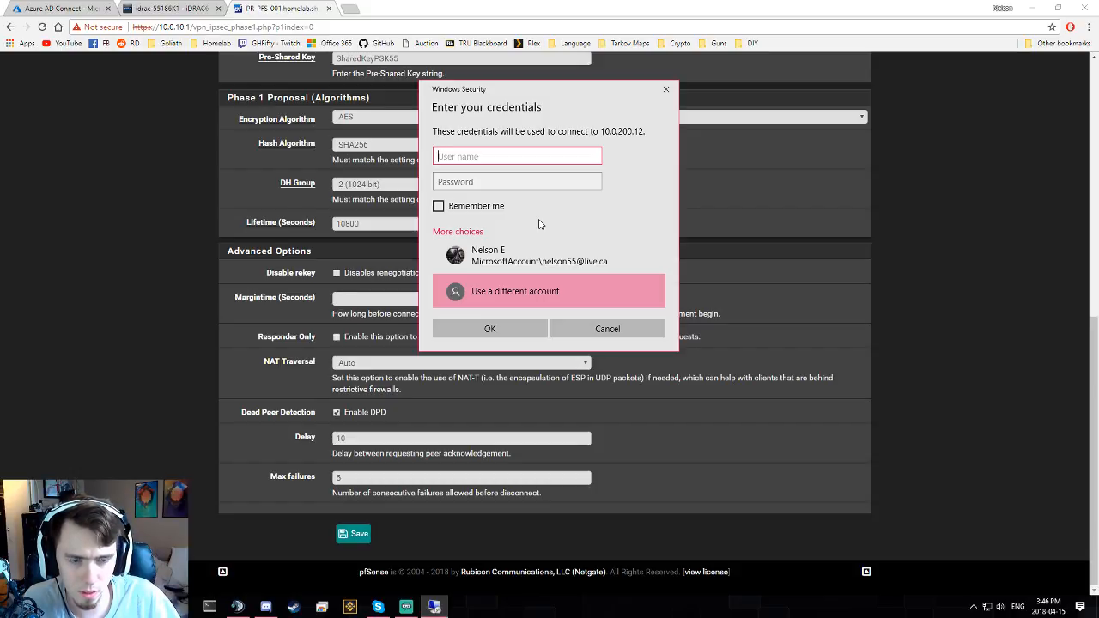
text(.\)
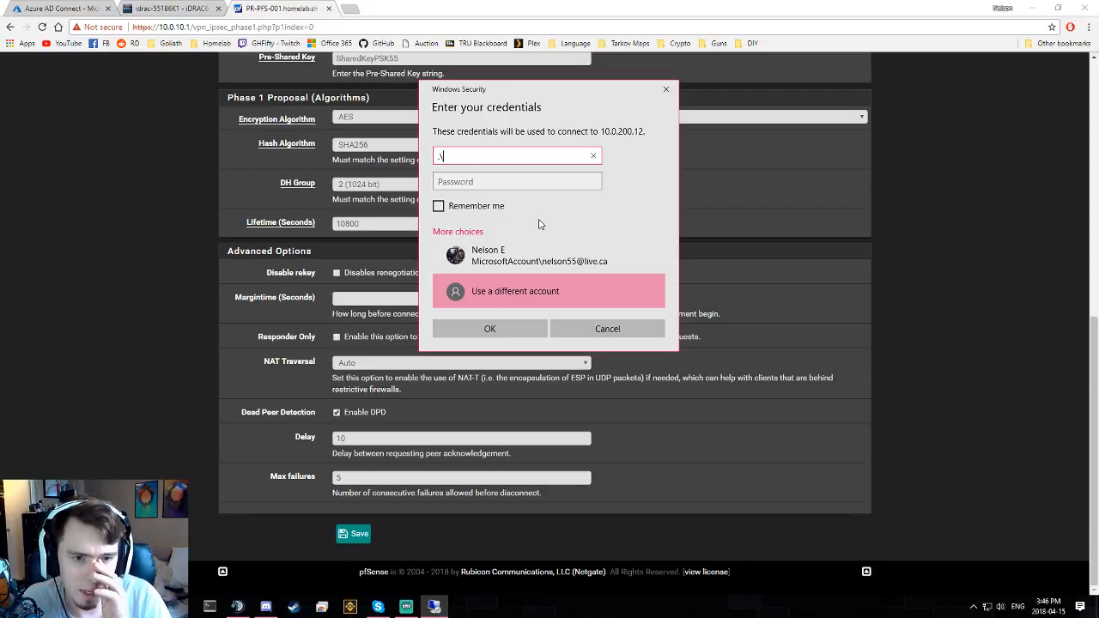
text(Adm)
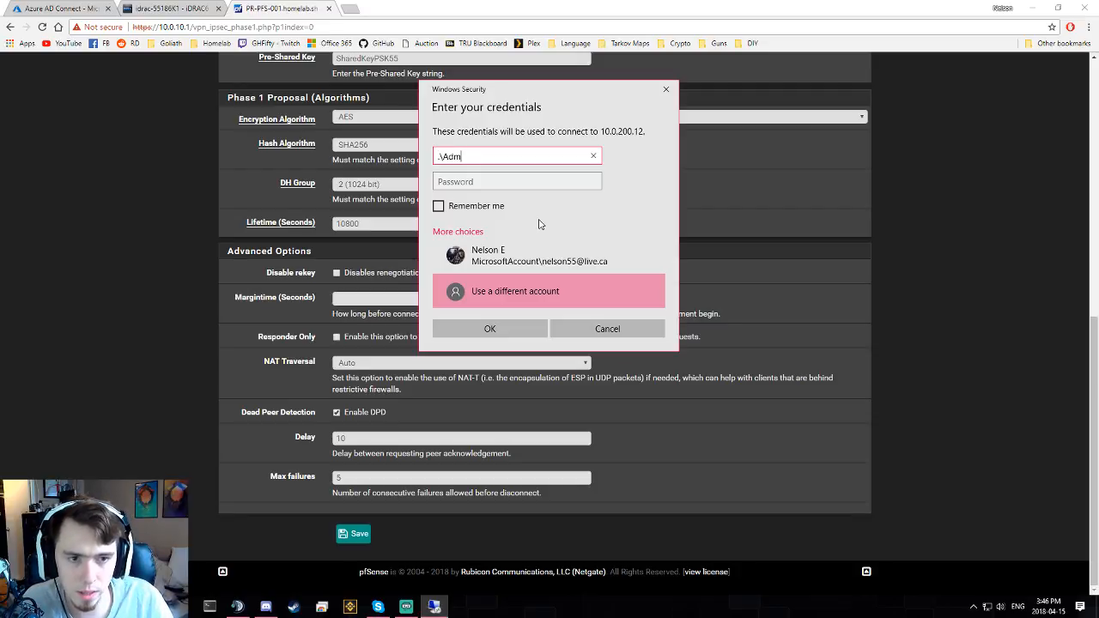
text(inistrator)
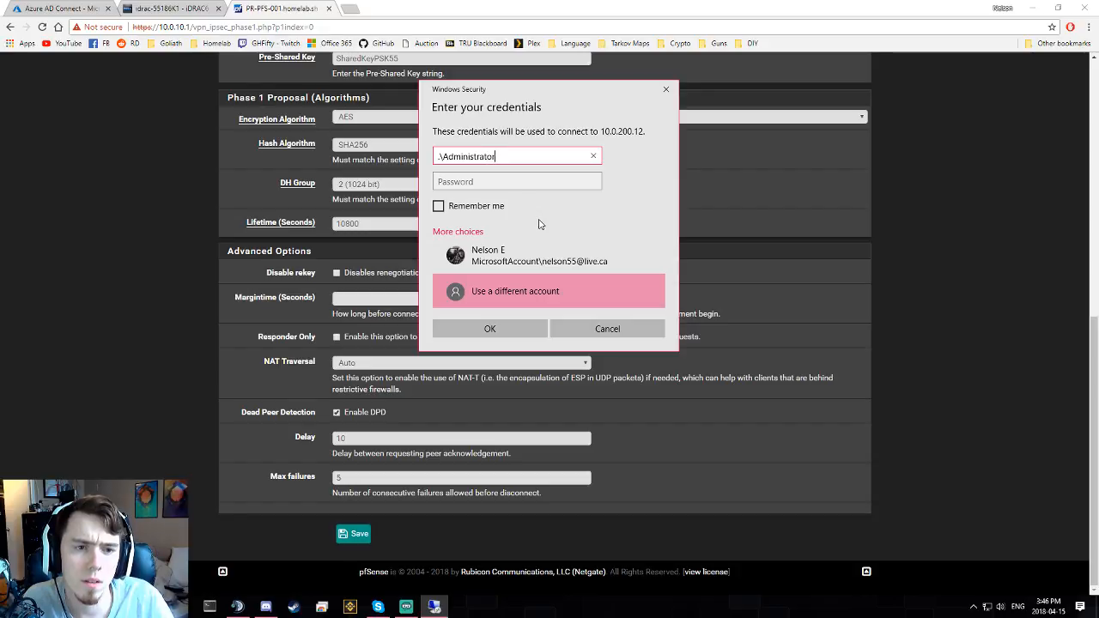
key(Tab)
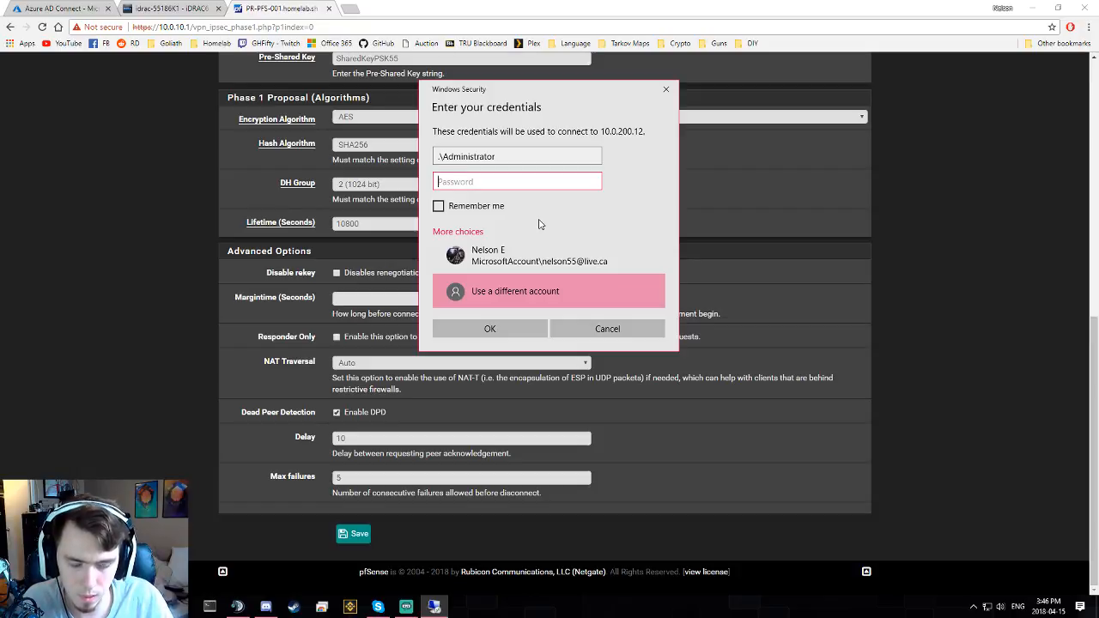
text(••••••••)
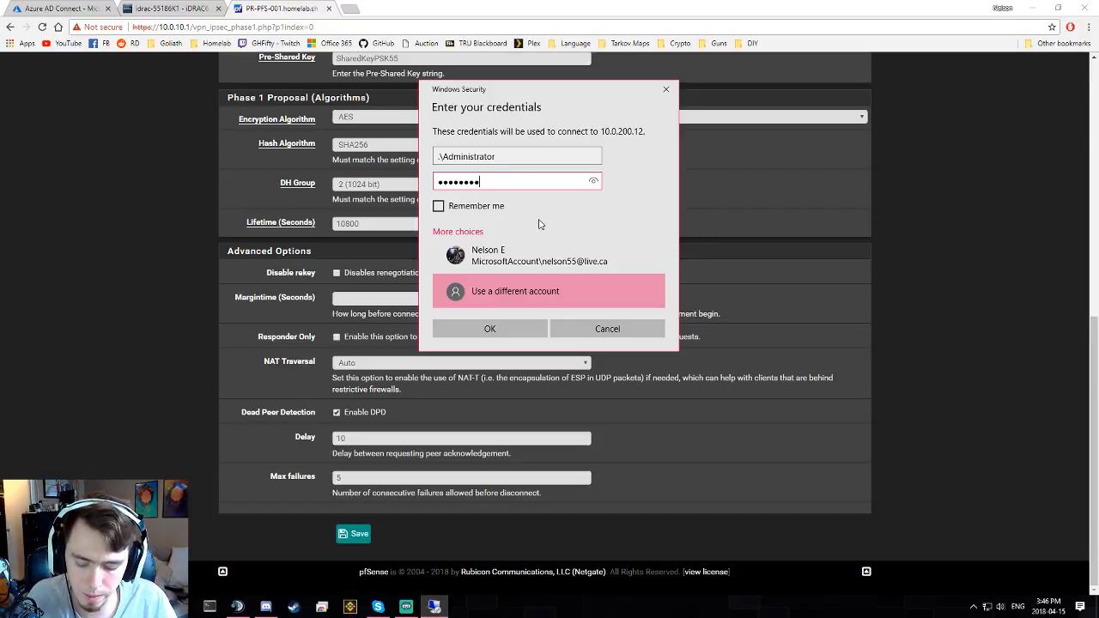
text(••)
key(Return)
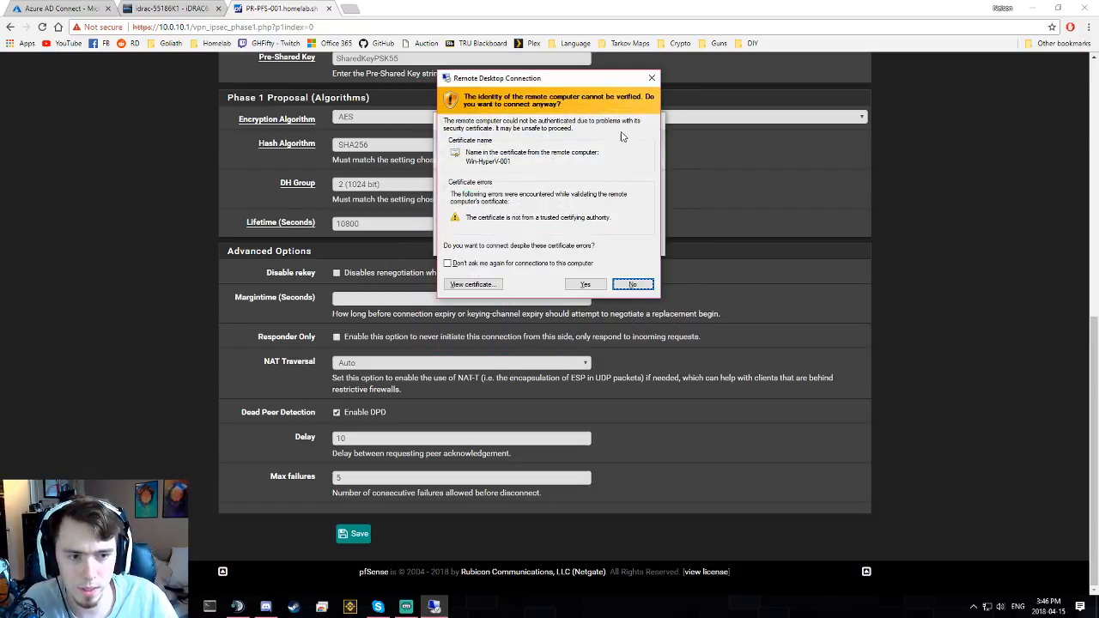
click(583, 284)
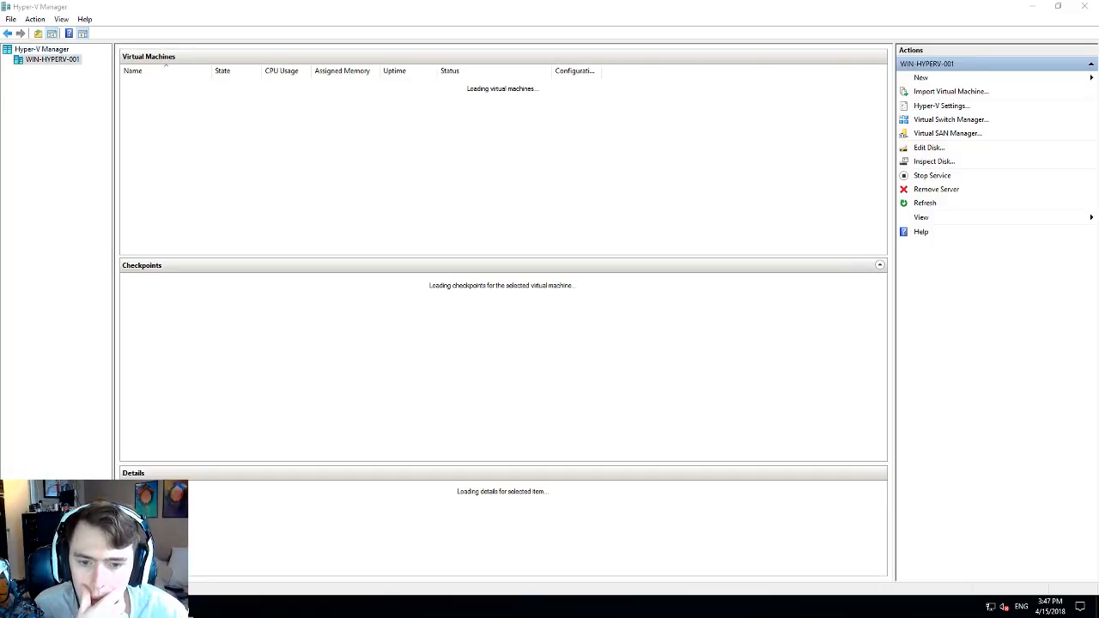
- Select WIN16-DC-1 and WIN16-SC-1 to view their details, then close the password-expiry notice
key(super)
click(510, 115)
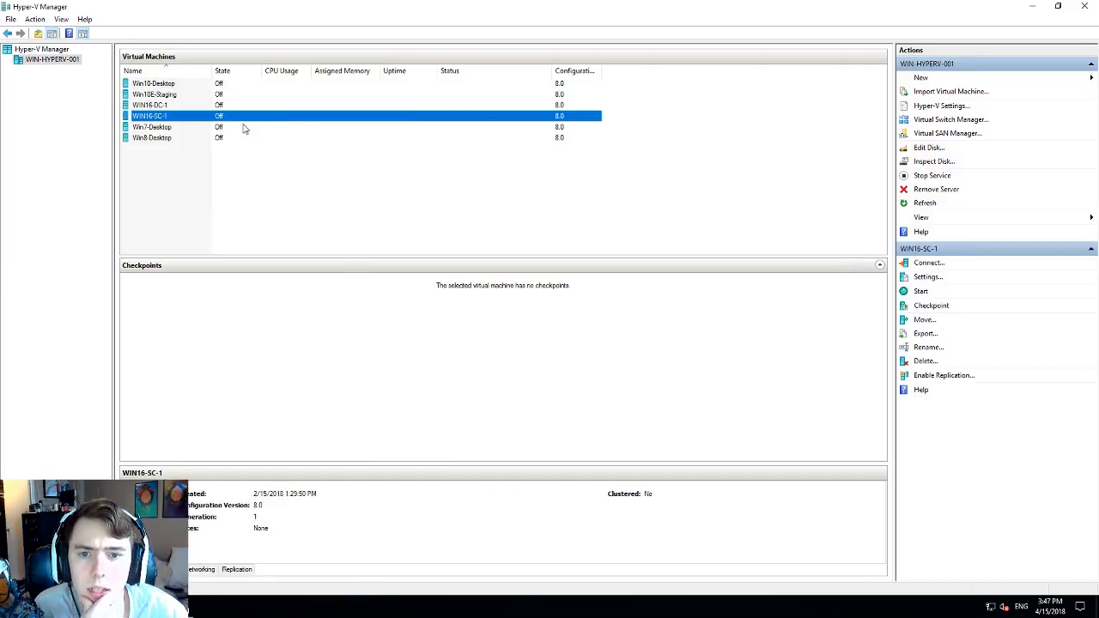
click(241, 94)
click(231, 106)
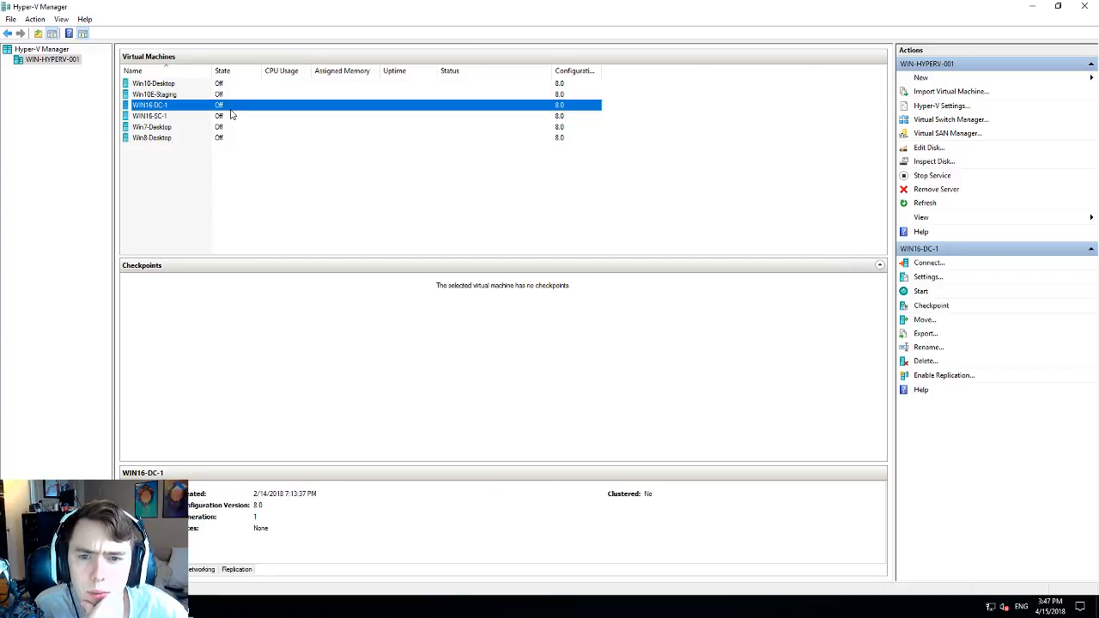
click(165, 117)
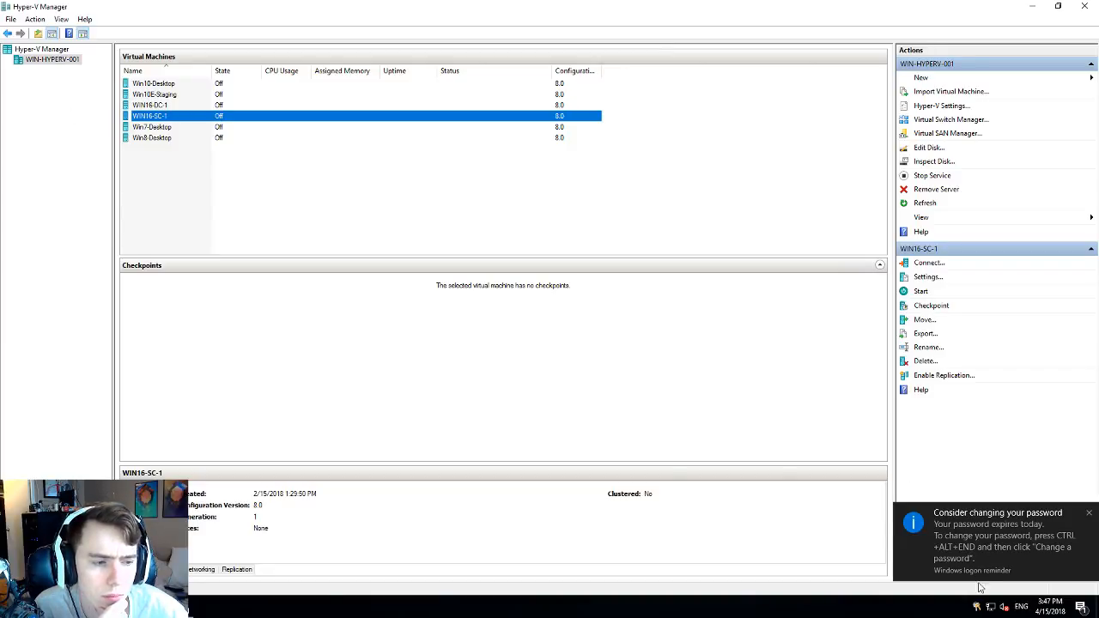
click(1087, 514)
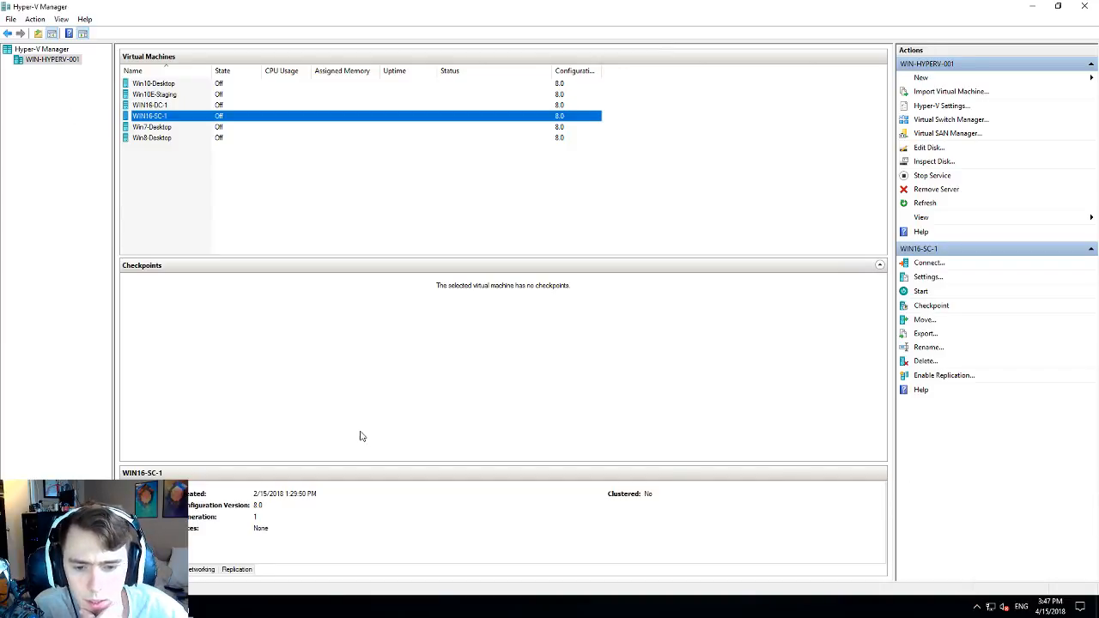
- In Server Manager's Local Server view, dismiss the updates notice and close the Windows Update settings
click(154, 606)
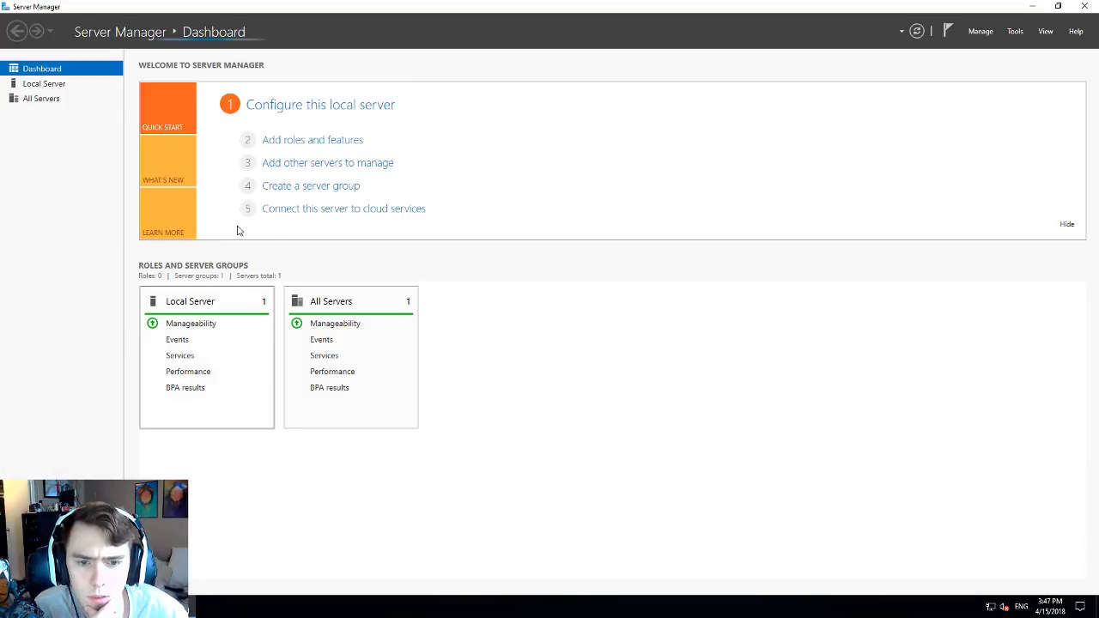
click(48, 85)
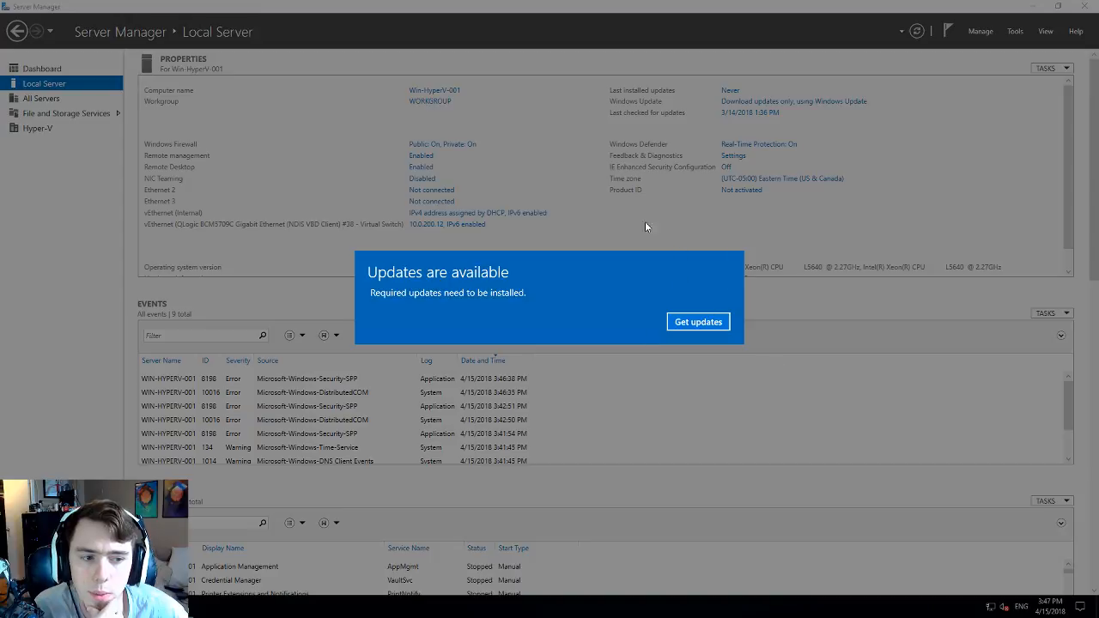
click(699, 323)
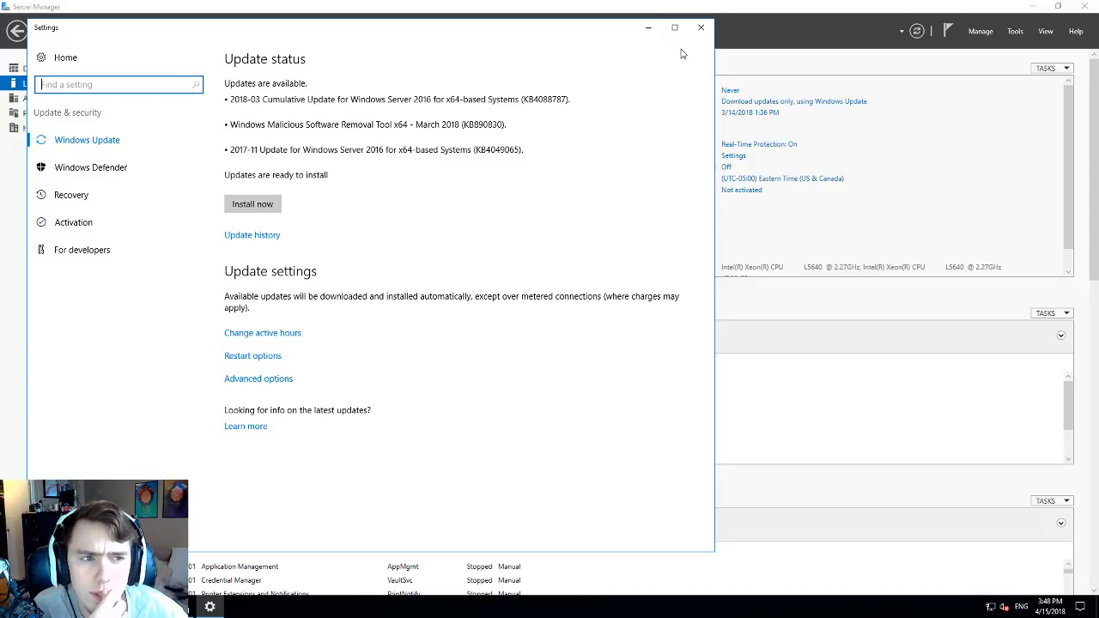
click(701, 27)
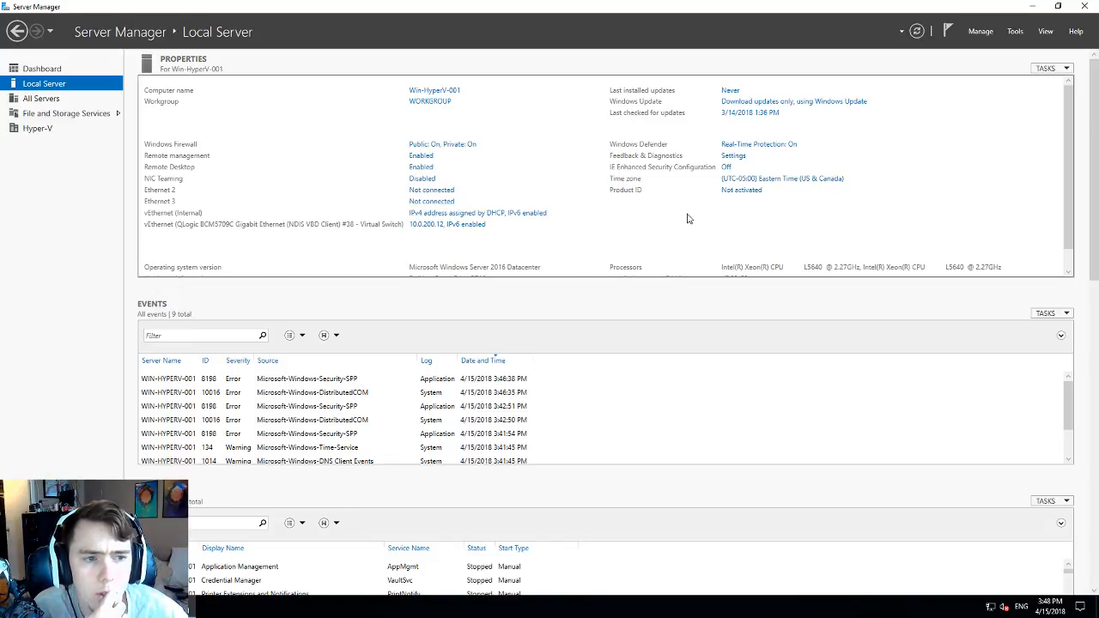
- Glance at the Hyper-V page, close Server Manager and minimize Hyper-V Manager
click(38, 128)
click(1085, 6)
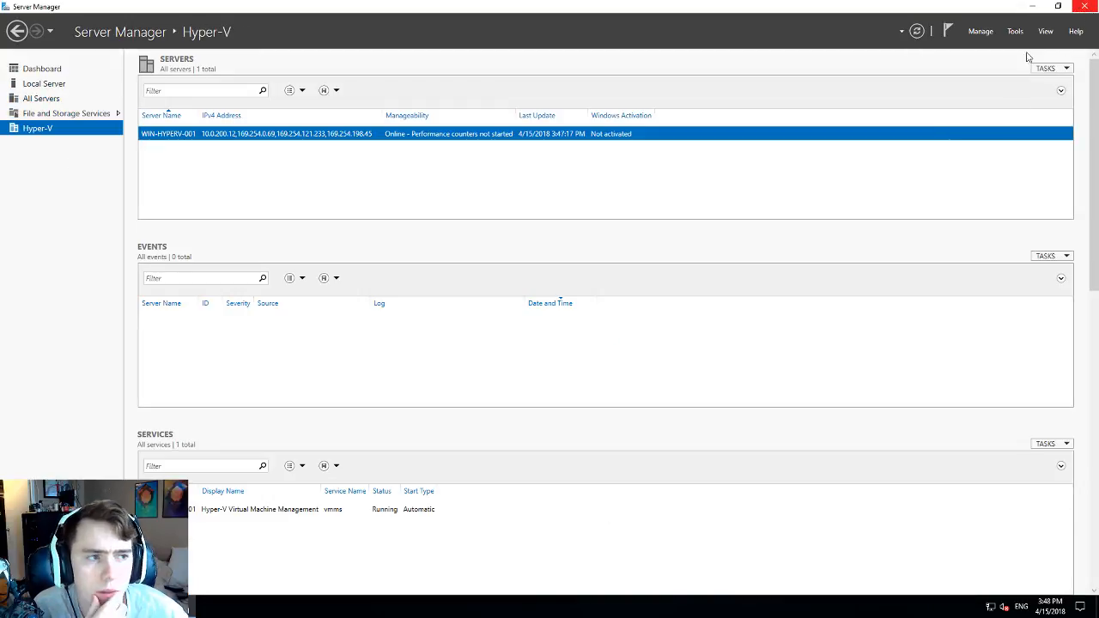
click(251, 604)
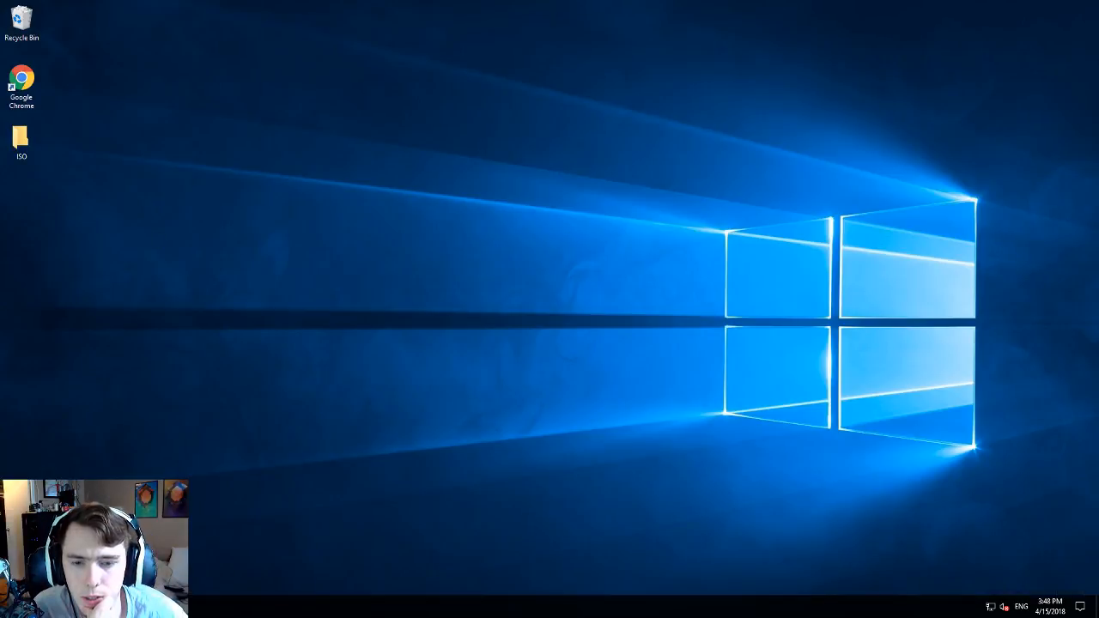
- Start the WIN16-DC-1 virtual machine from its right-click menu in Hyper-V Manager
click(175, 606)
click(173, 104)
right_click(167, 105)
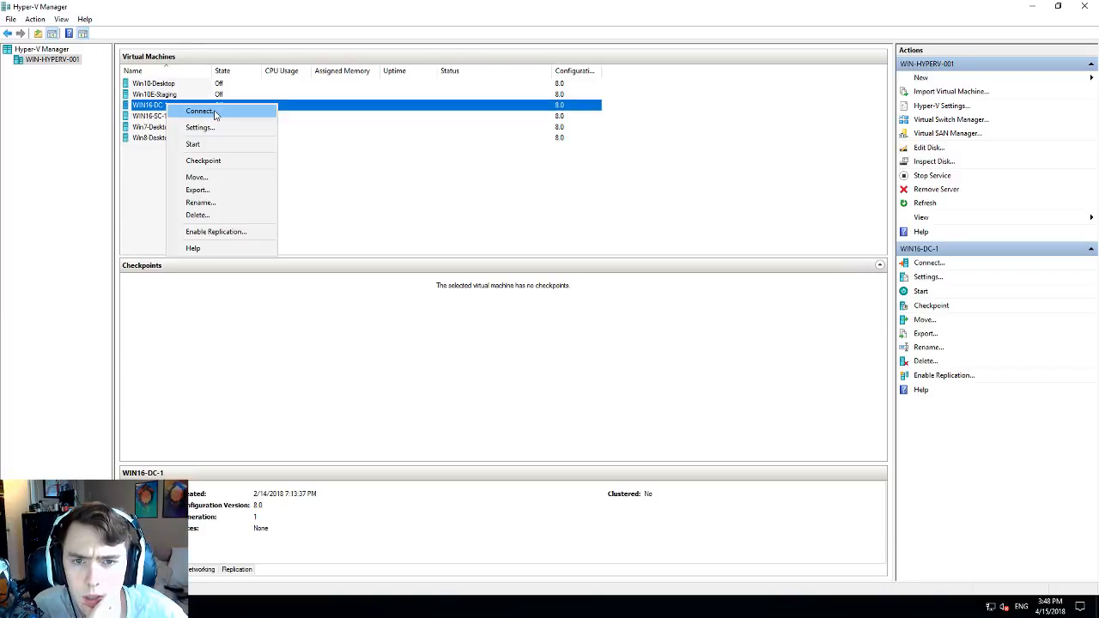
click(221, 143)
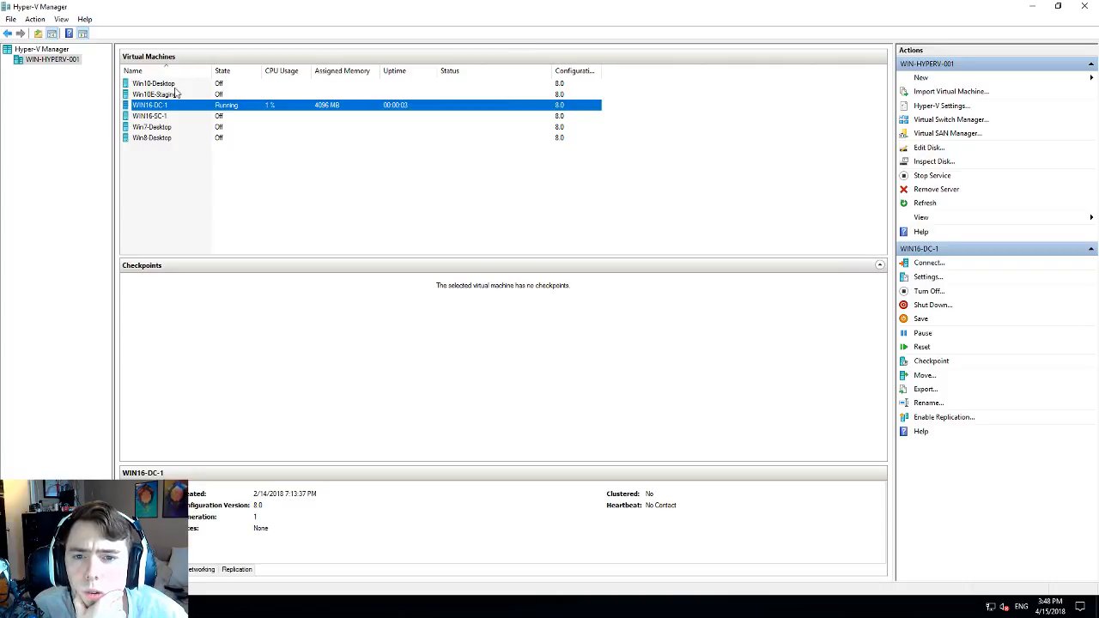
- Review the details of Win10-Desktop, Win10E-Staging and WIN16-SC-1
click(176, 85)
click(173, 96)
key(Up)
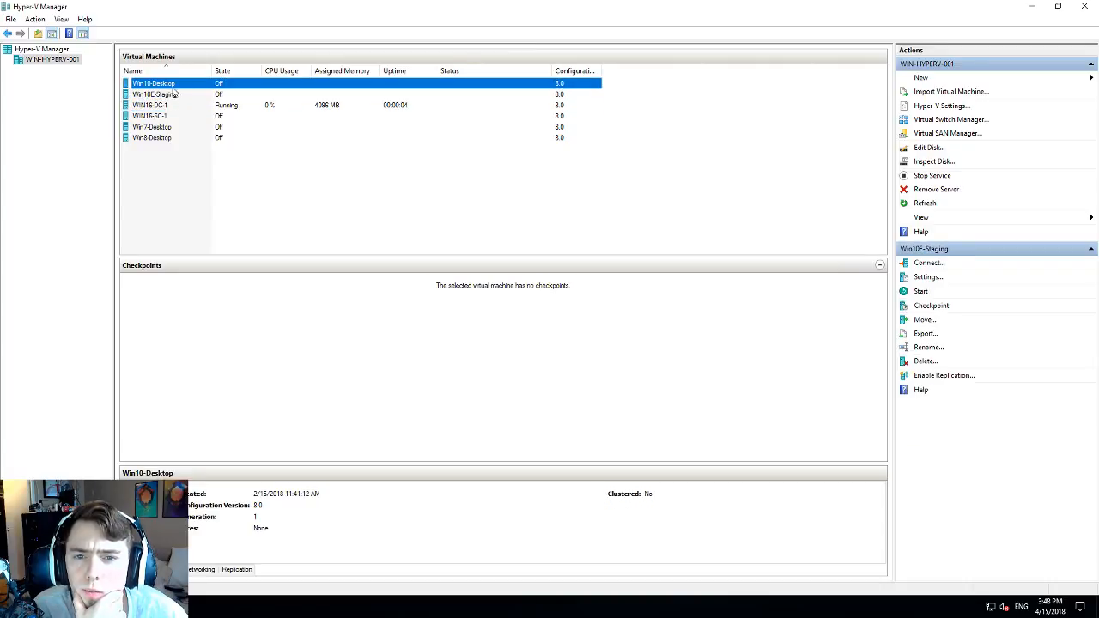
key(Down)
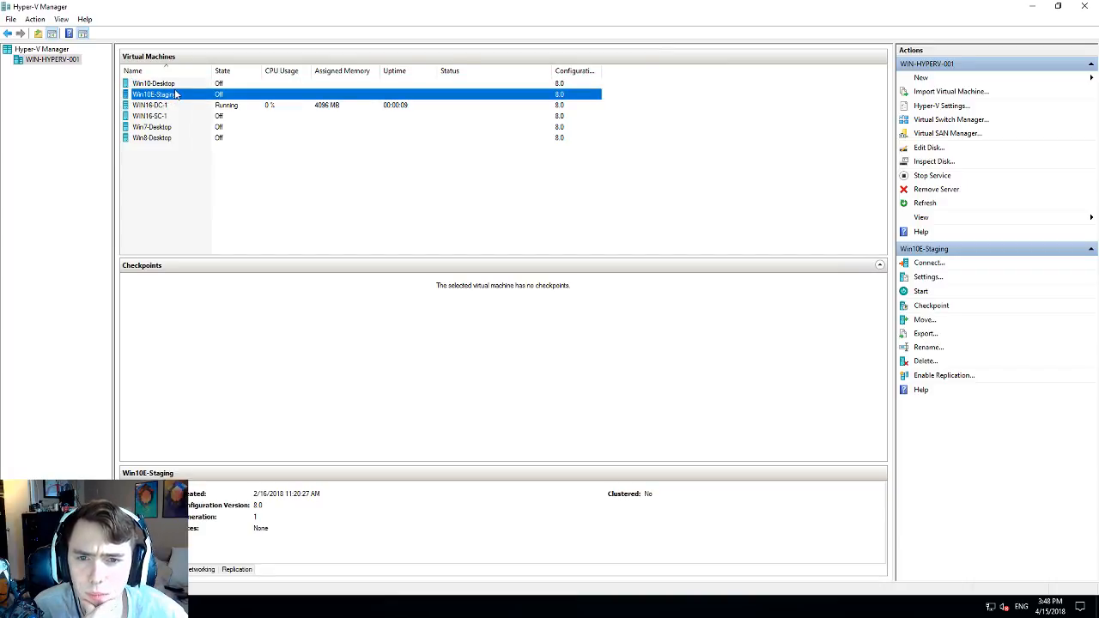
click(204, 116)
click(206, 110)
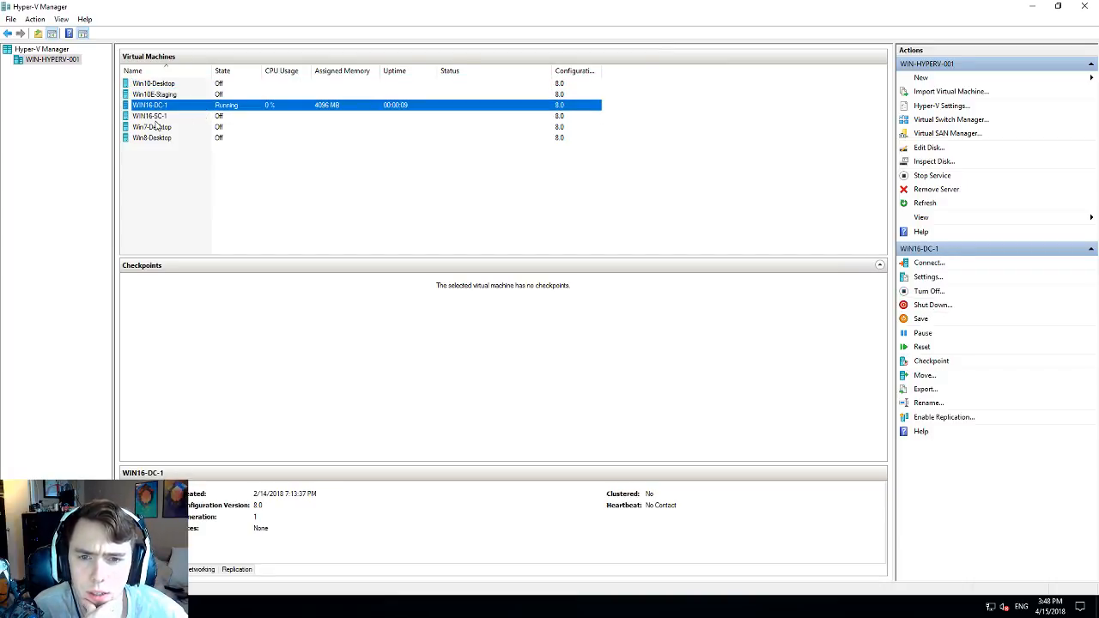
click(158, 119)
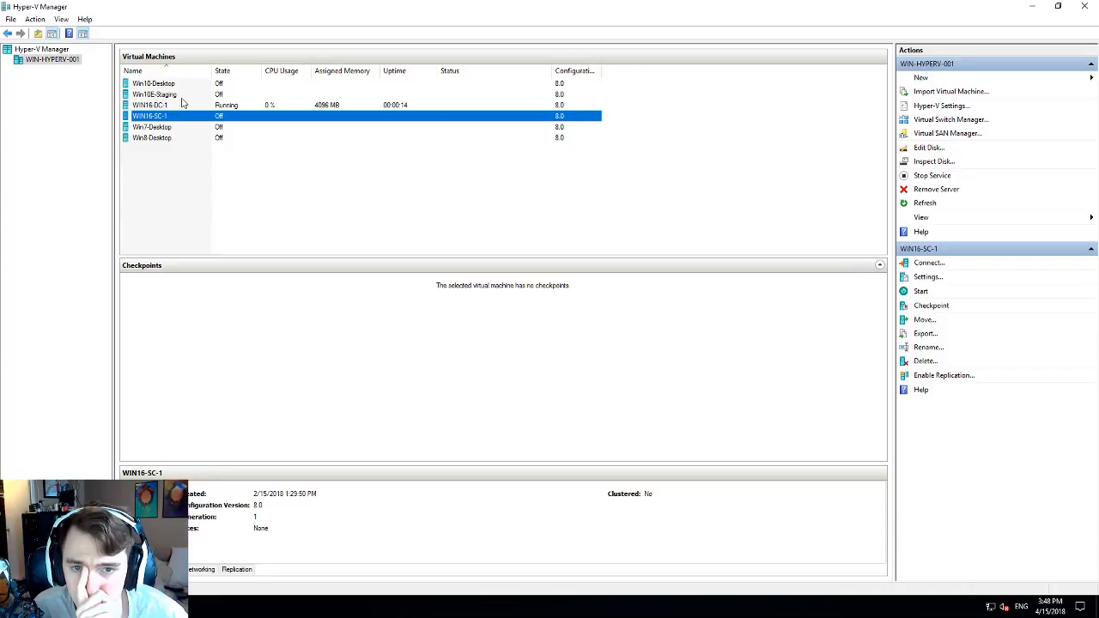
- Check Win7-Desktop, Win8-Desktop and the others, ending on the running WIN16-DC-1
click(179, 128)
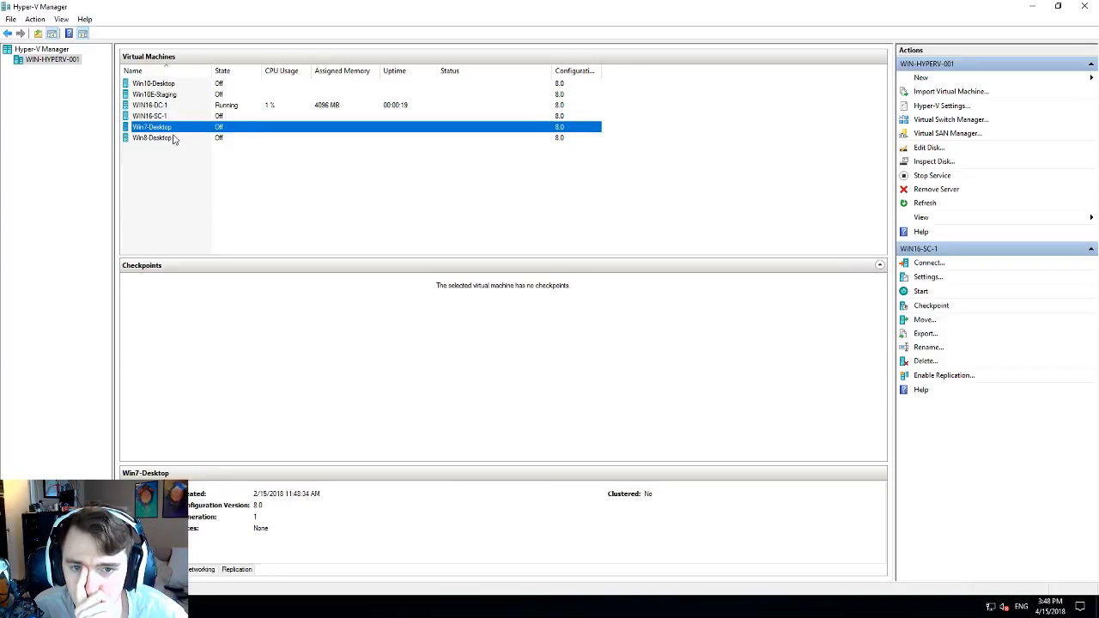
click(173, 138)
click(174, 84)
click(174, 138)
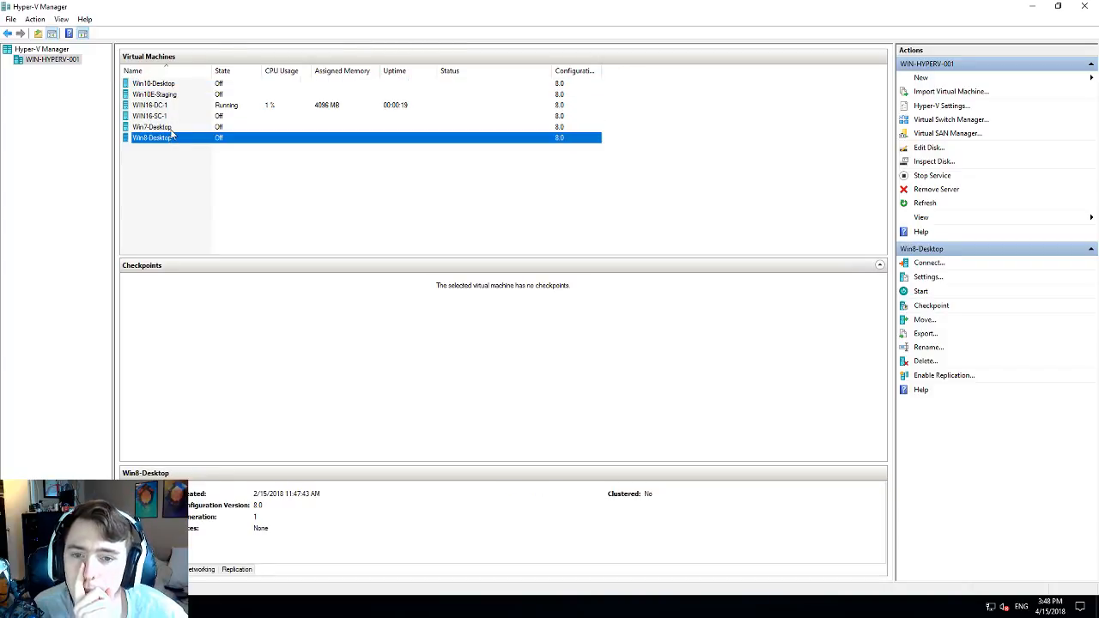
click(174, 127)
click(180, 95)
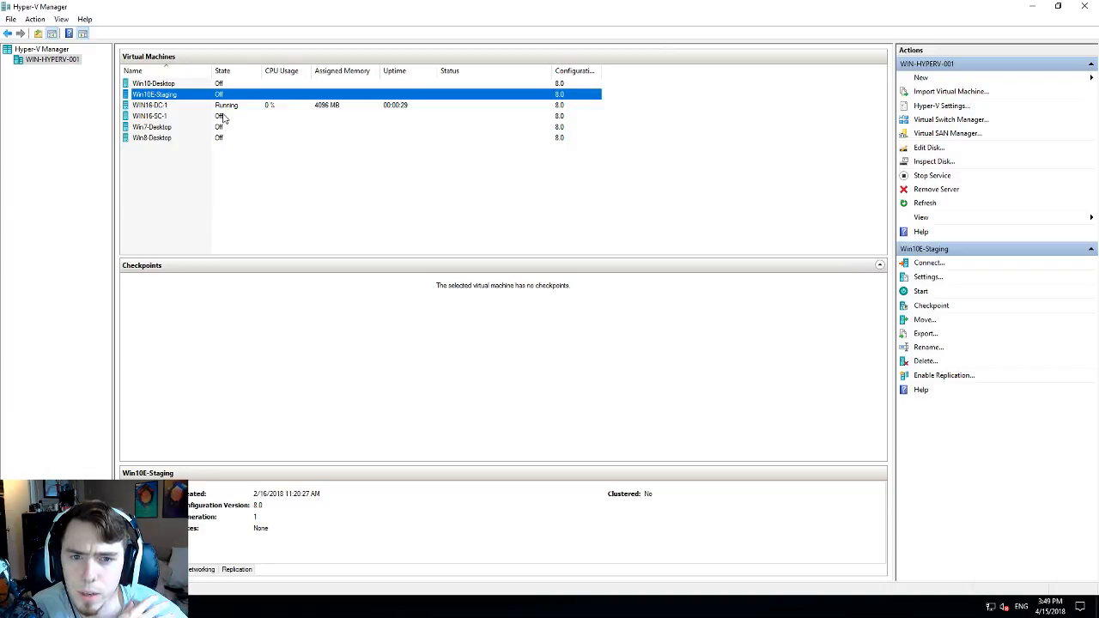
click(249, 113)
click(250, 105)
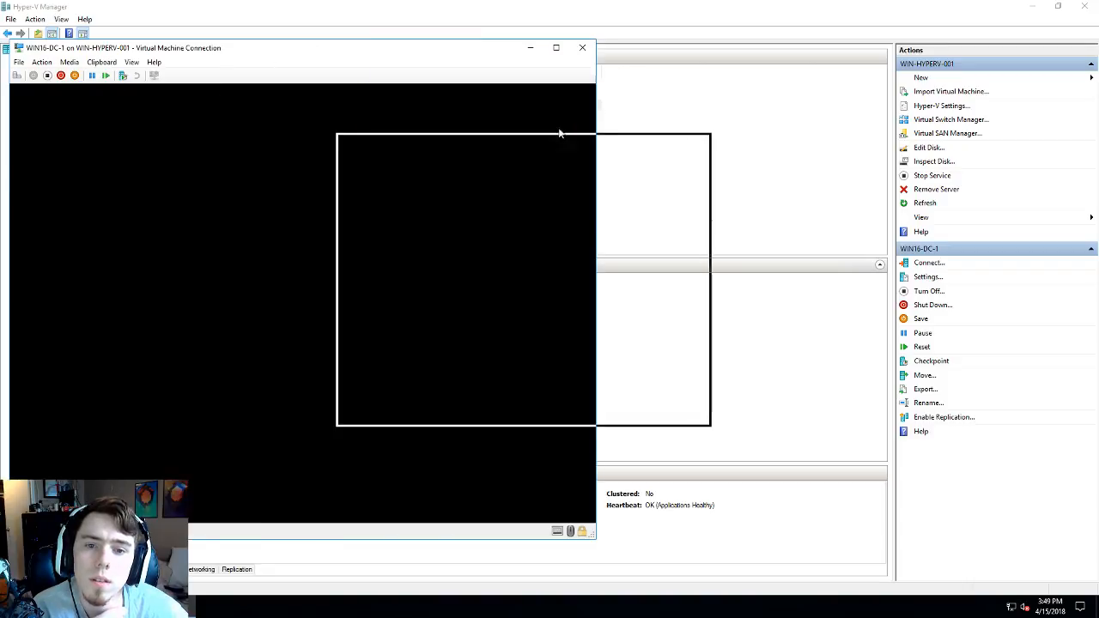
- Resize and reposition the WIN16-DC-1 console window to a larger floating window
drag(559, 130, 558, 117)
drag(474, 106, 416, 66)
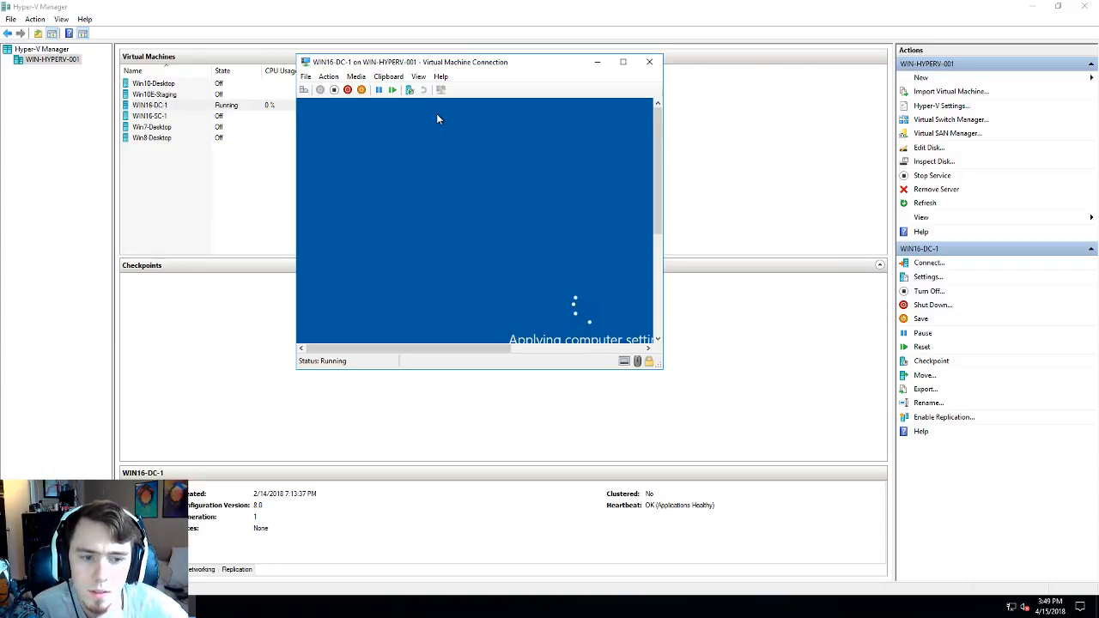
click(622, 62)
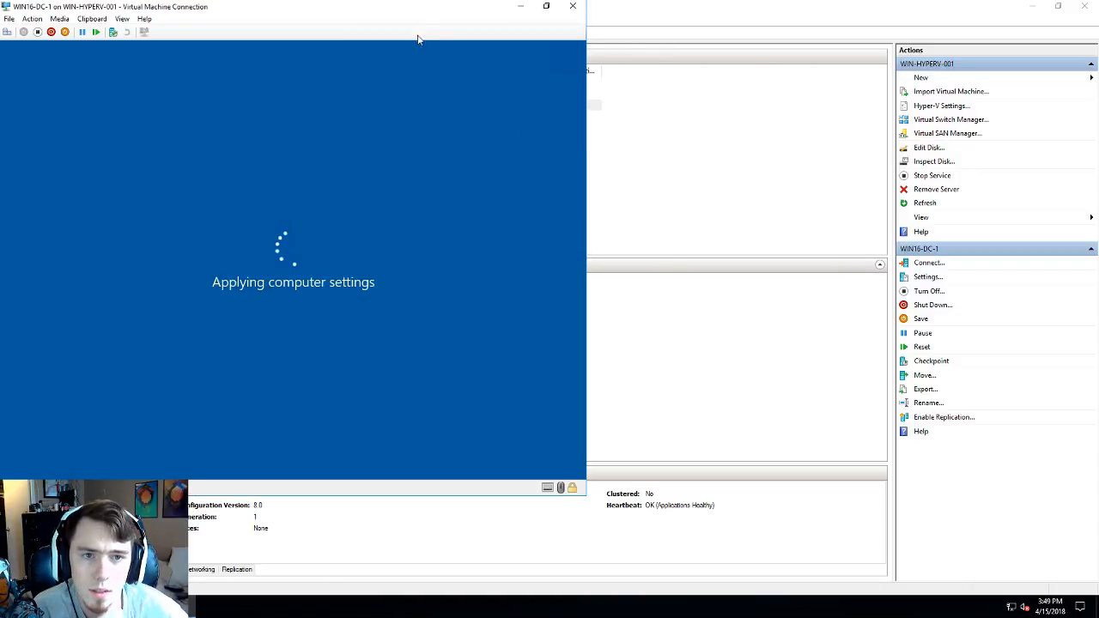
drag(419, 9, 625, 62)
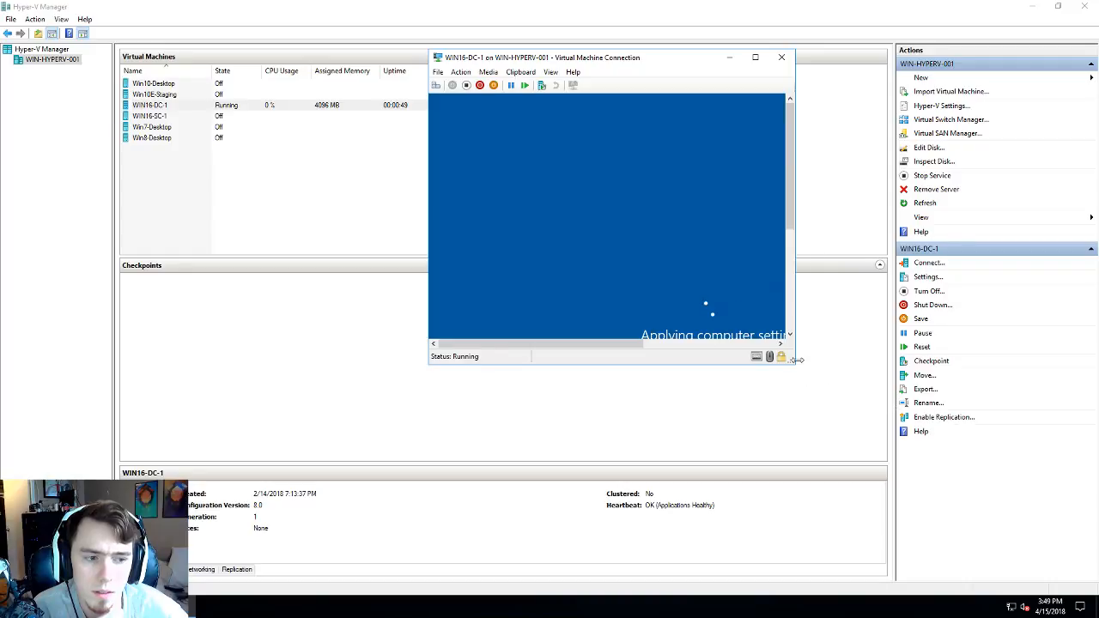
drag(796, 359, 1015, 548)
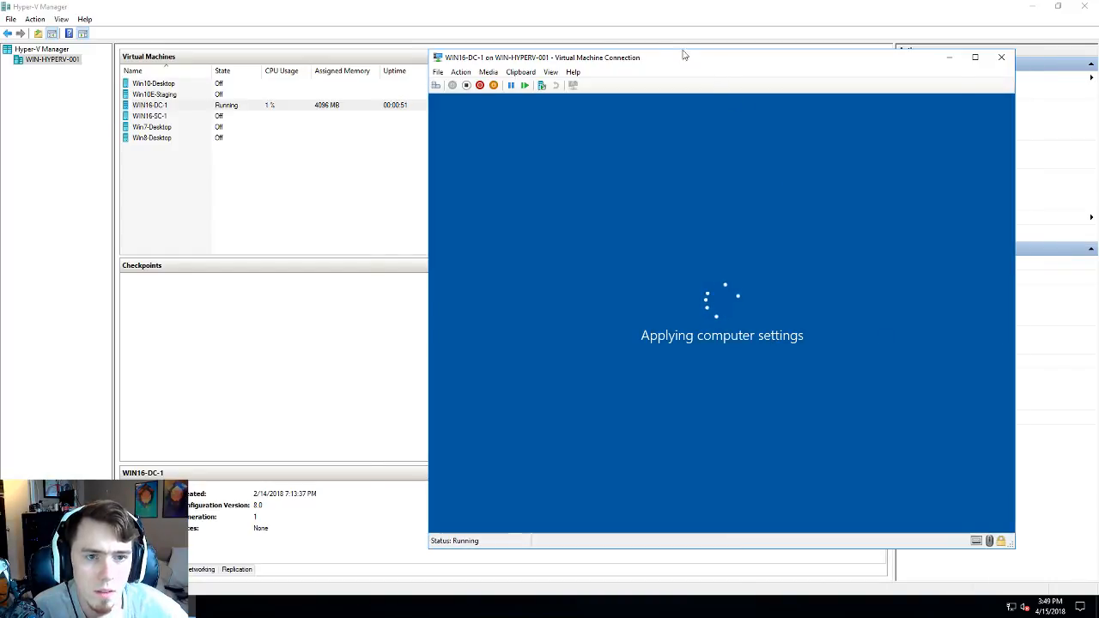
drag(685, 54, 531, 43)
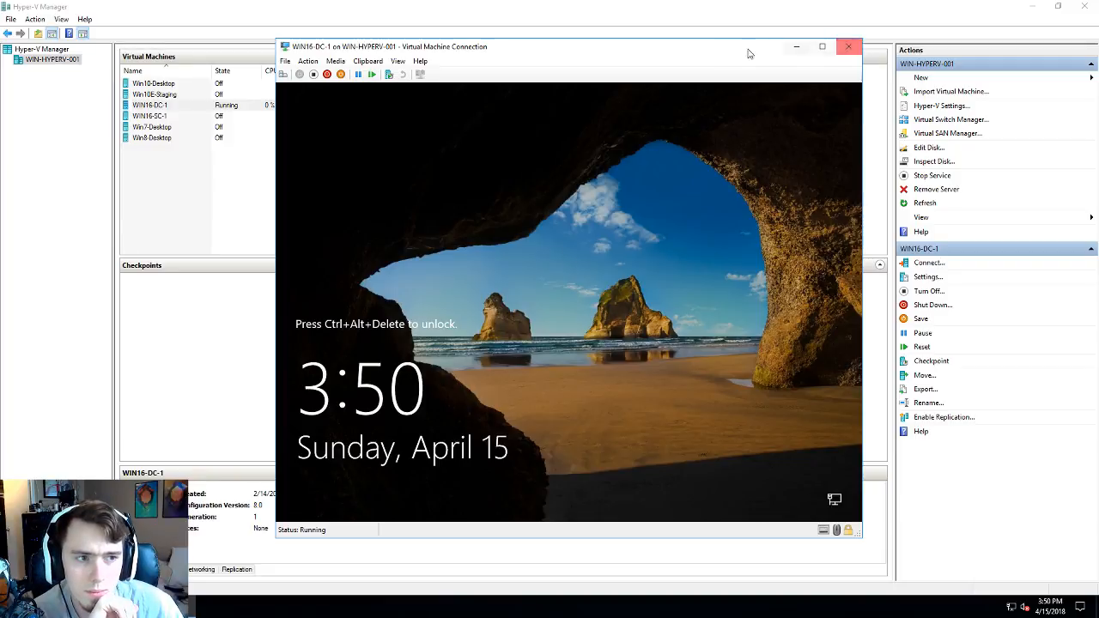
drag(729, 49, 706, 34)
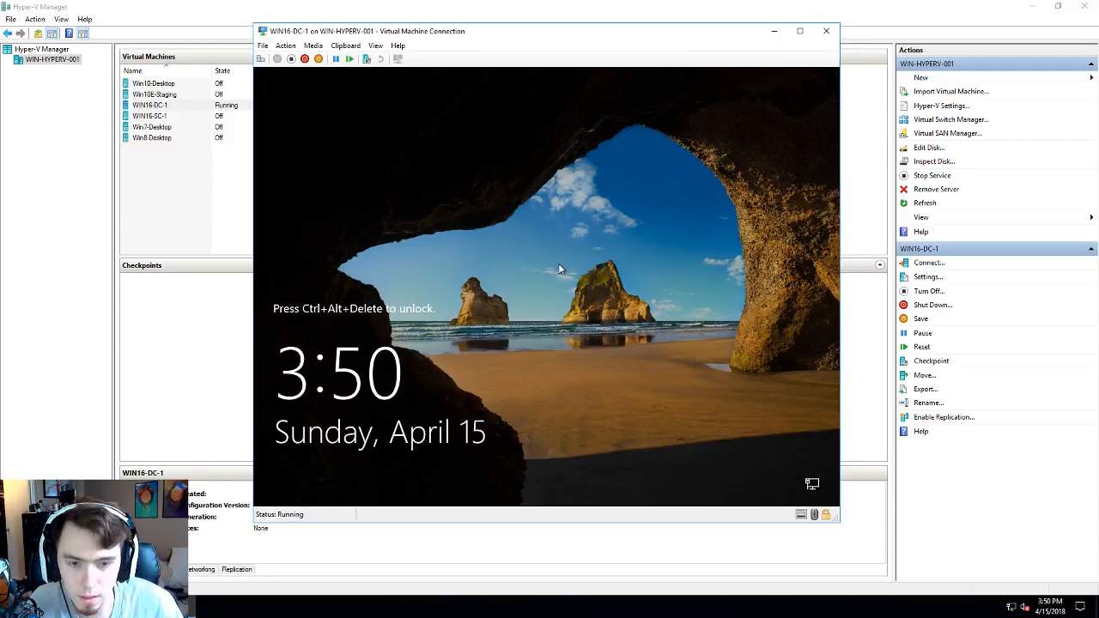
- Send Ctrl+Alt+Delete to the VM and sign in with the Administrator password
click(285, 45)
click(296, 75)
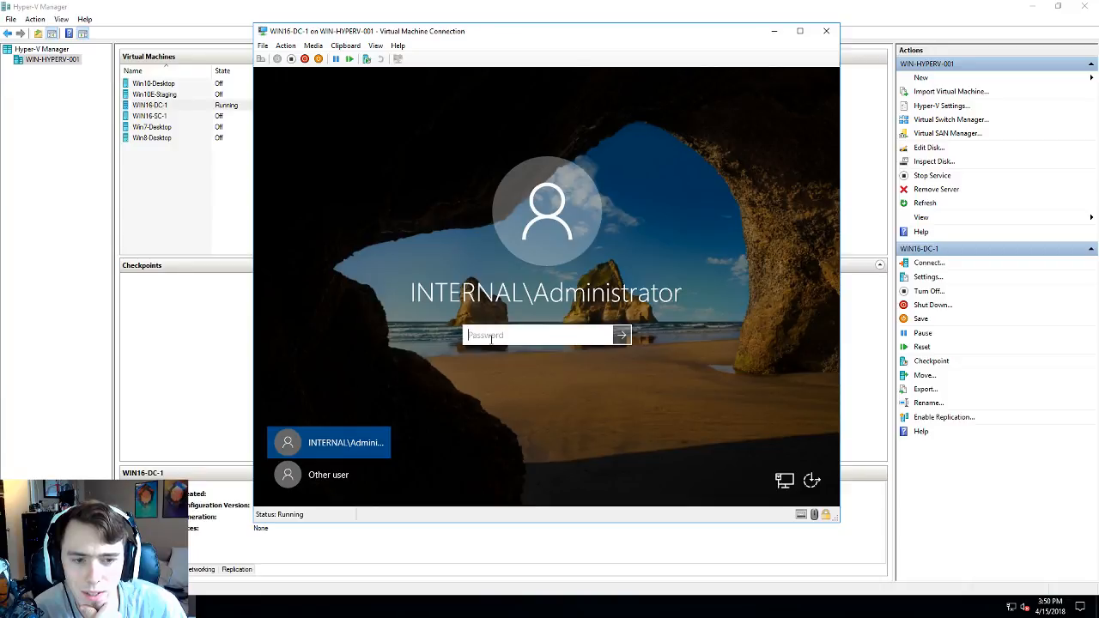
text(••)
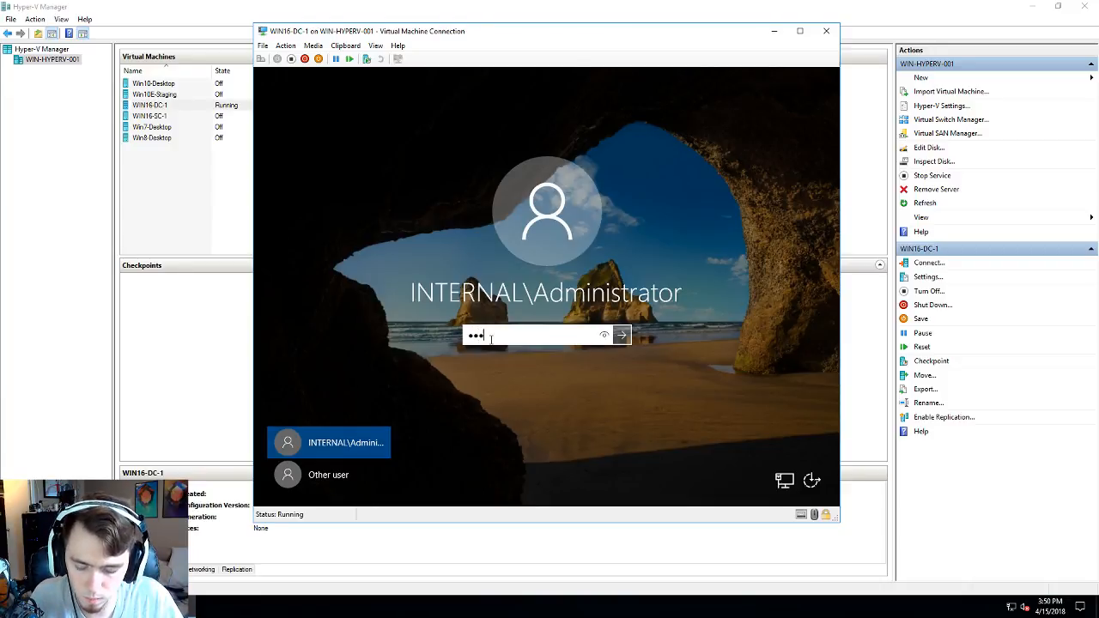
text(••••••••••)
key(Return)
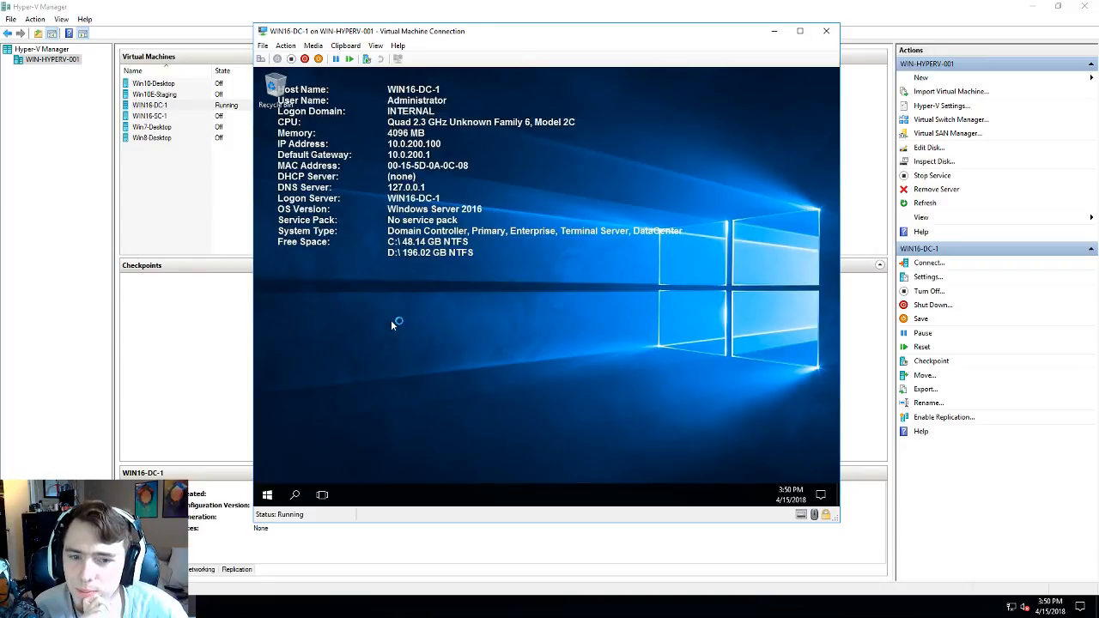
- Close the guest's Settings window once the desktop loads and minimize the WIN16-DC-1 session
click(711, 259)
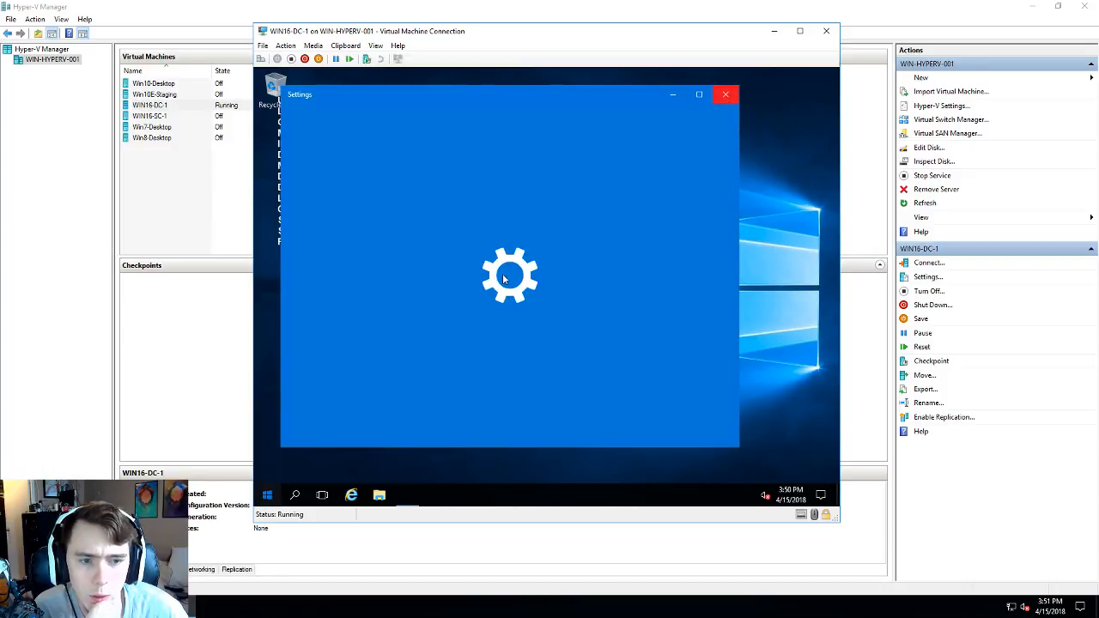
click(724, 92)
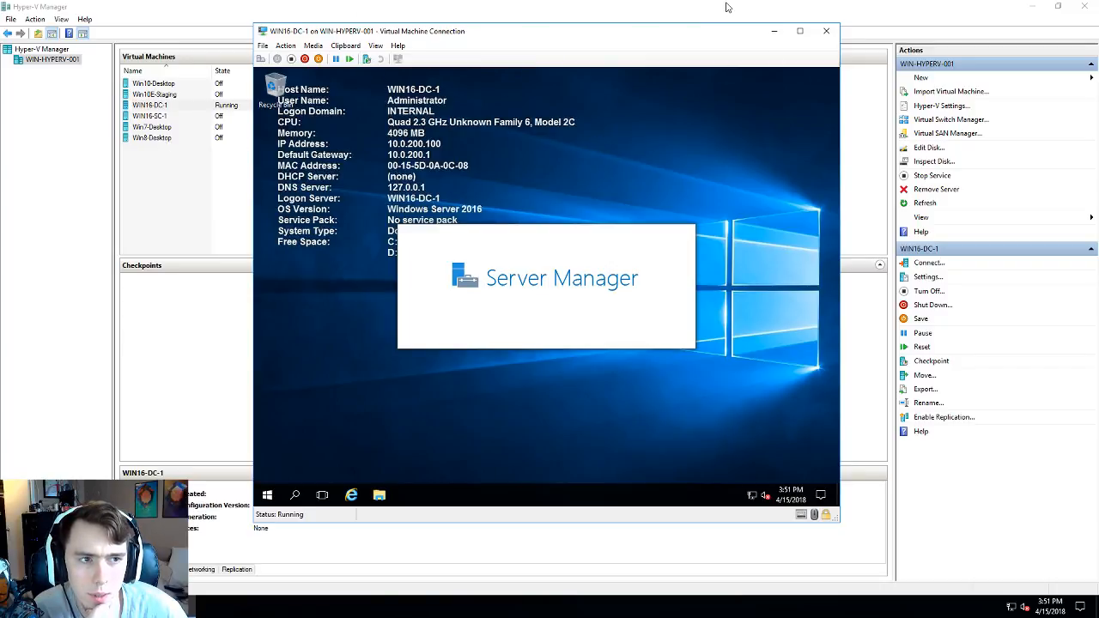
click(669, 9)
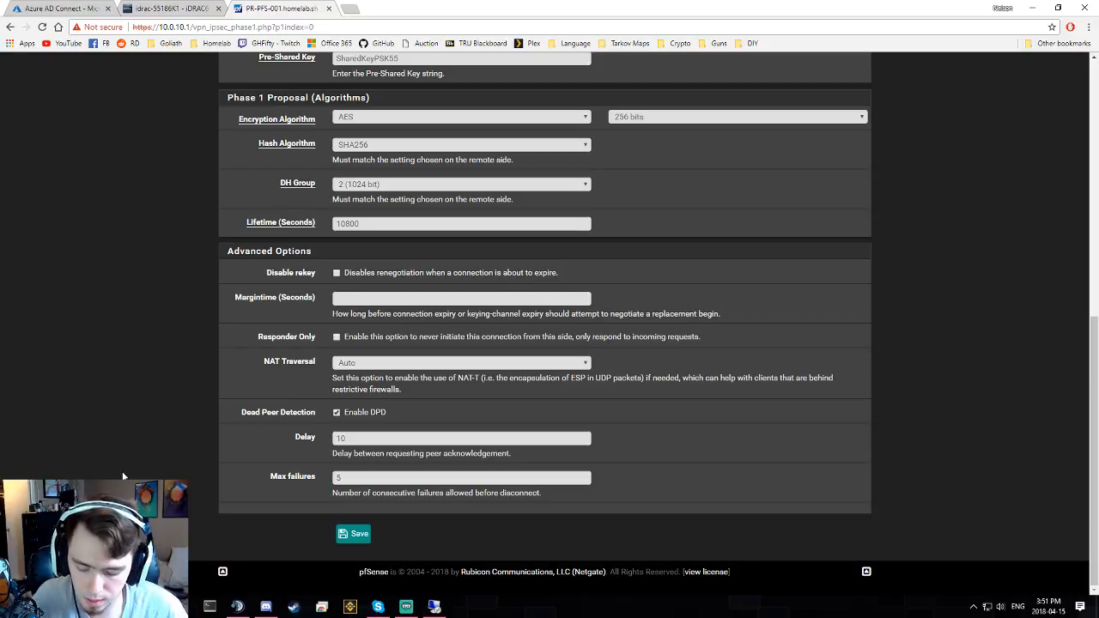
- Launch Remote Desktop Connection from search and connect to 10.0.200.100
key(super)
text(report)
key(BackSpace)
key(BackSpace)
key(BackSpace)
key(BackSpace)
key(BackSpace)
key(BackSpace)
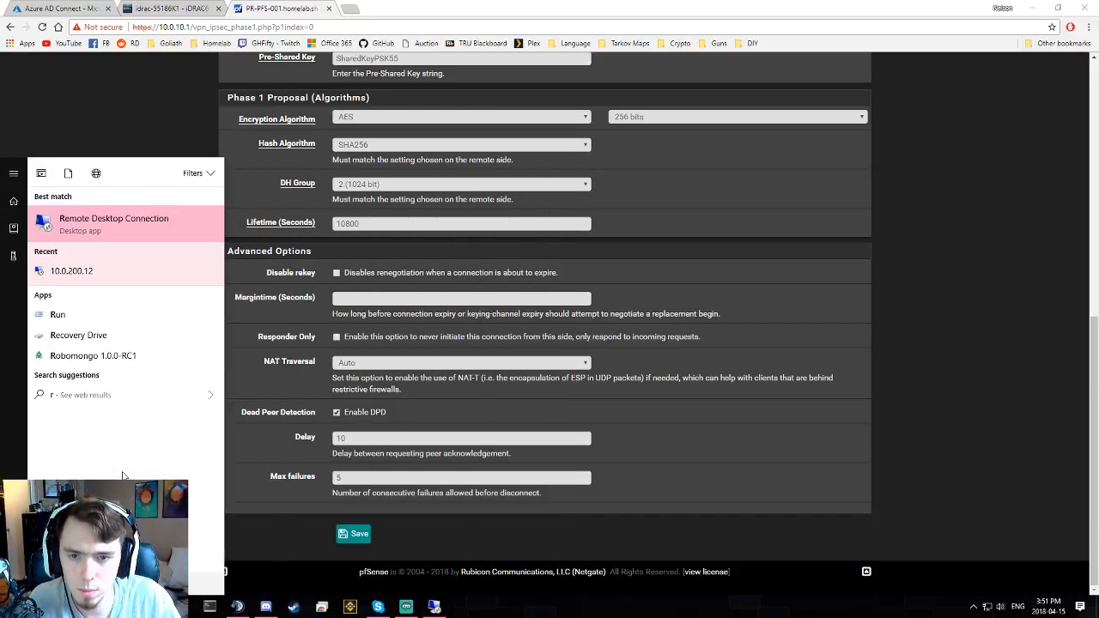
text(remote)
key(Return)
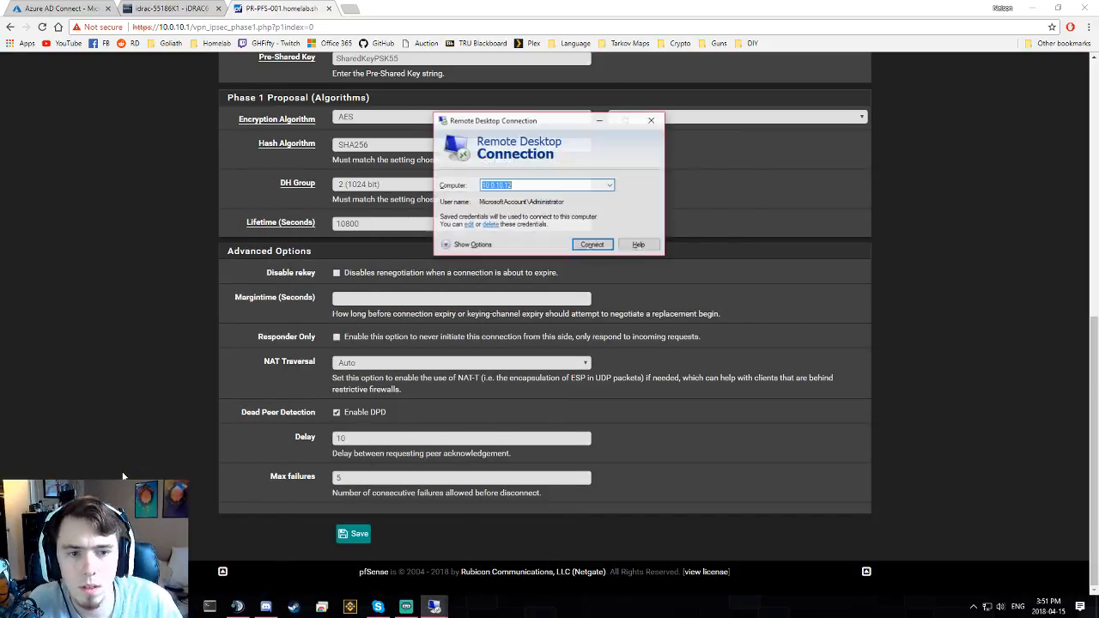
text(10.0)
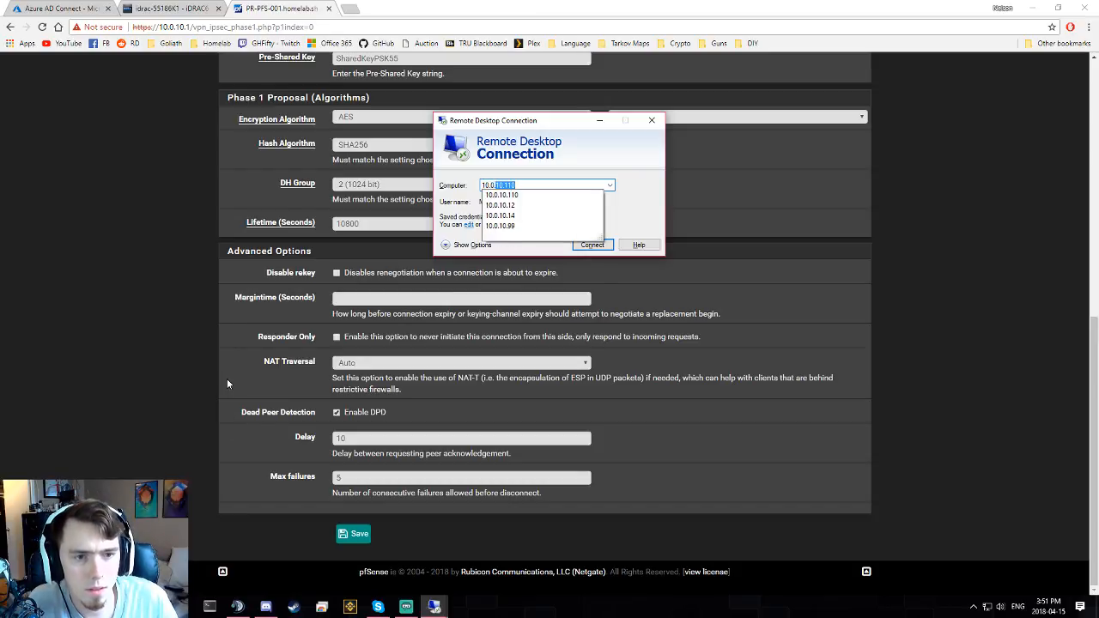
text(.200.100)
key(Return)
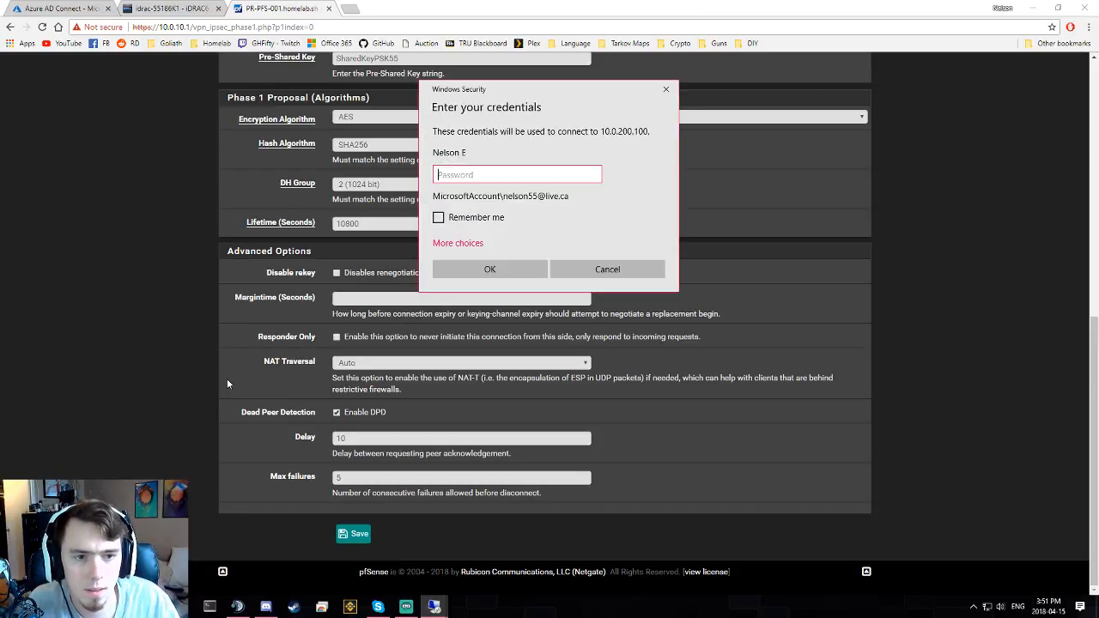
- Sign in as internal\Administrator with remembered credentials and accept the certificate warning
click(462, 243)
click(480, 302)
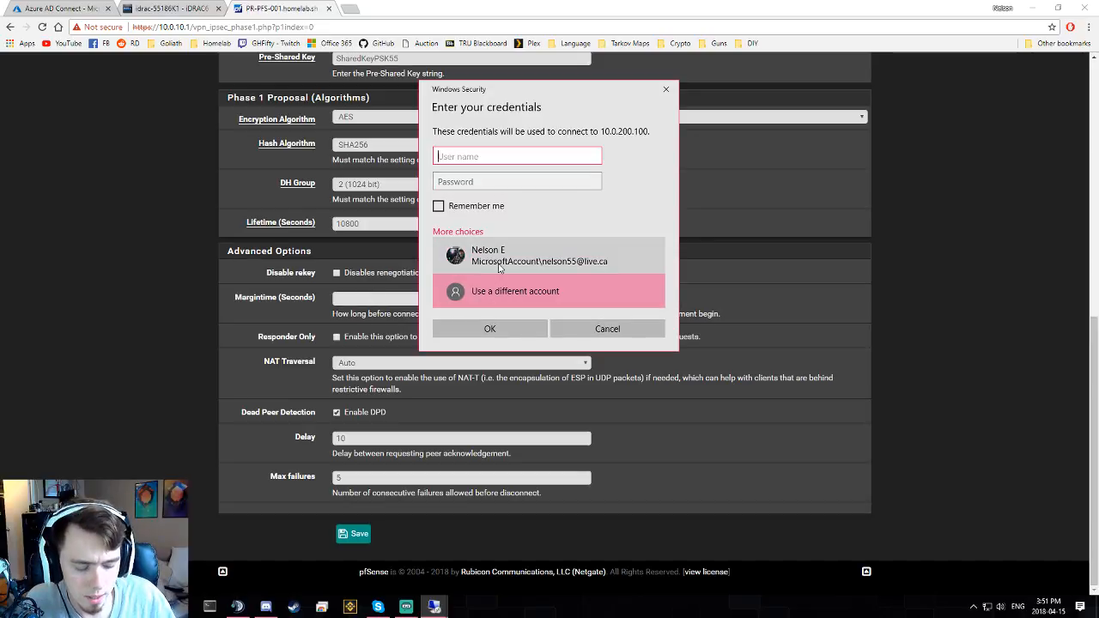
text(interna)
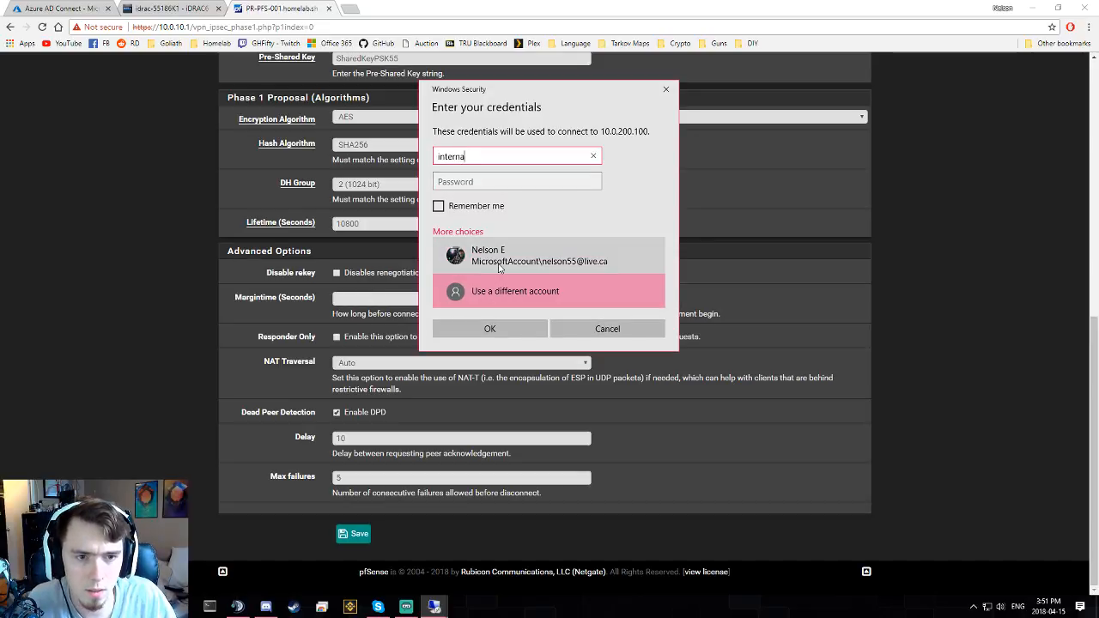
text(l\Administ)
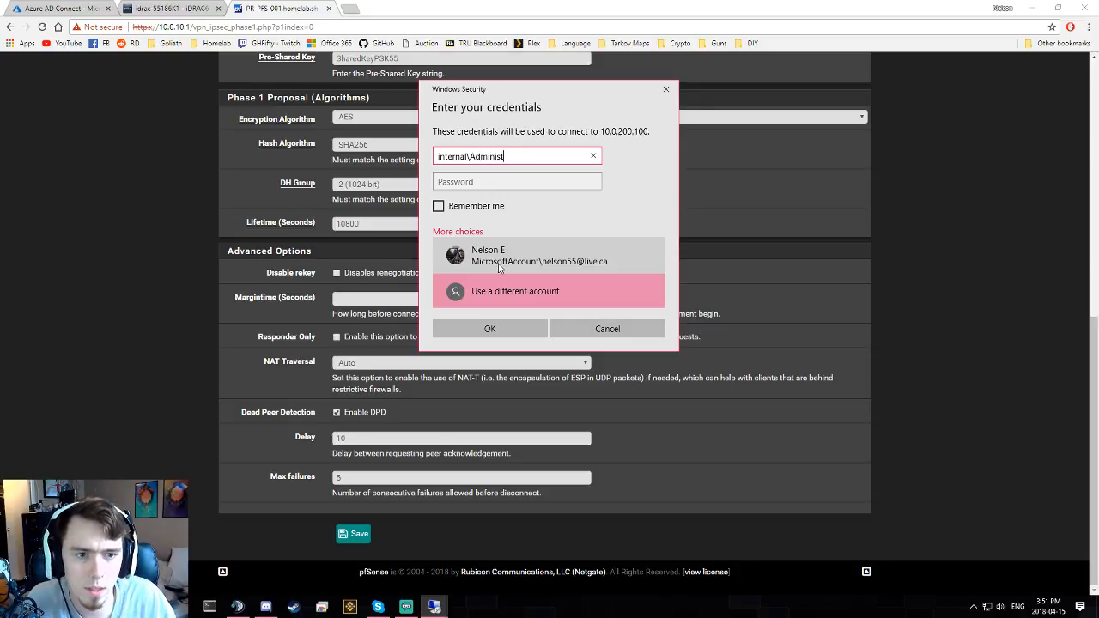
text(rato)
key(Tab)
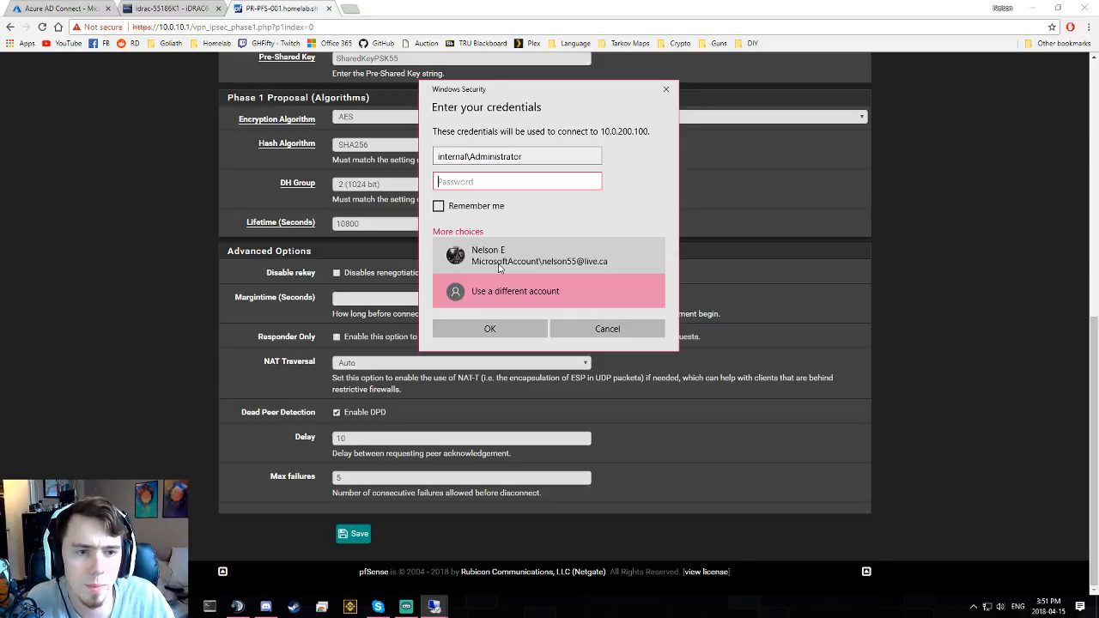
text(***********)
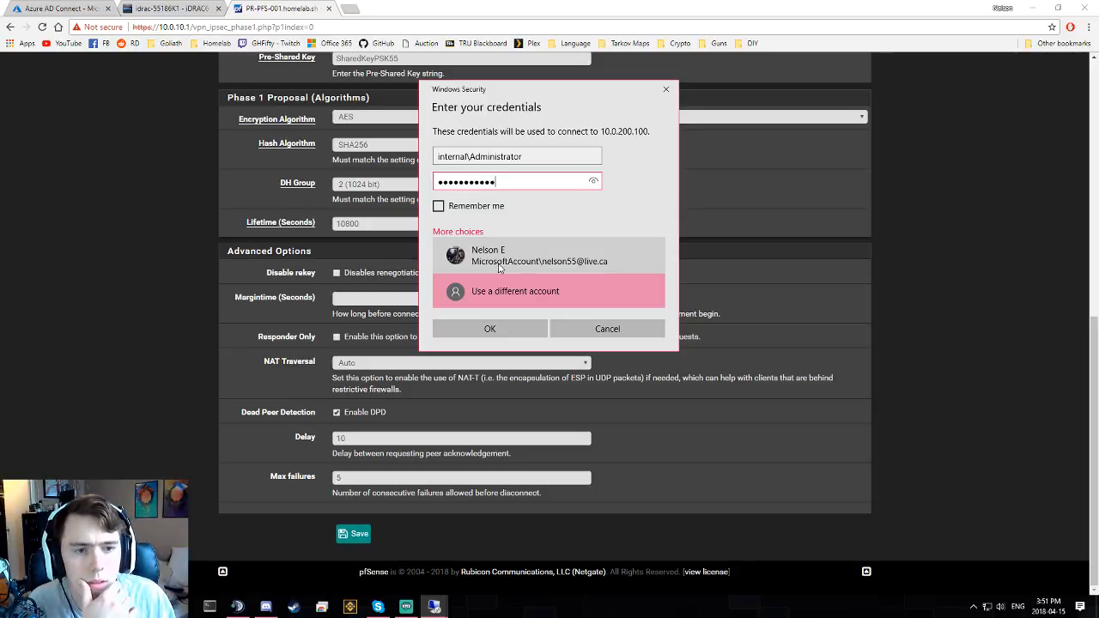
click(441, 209)
click(489, 329)
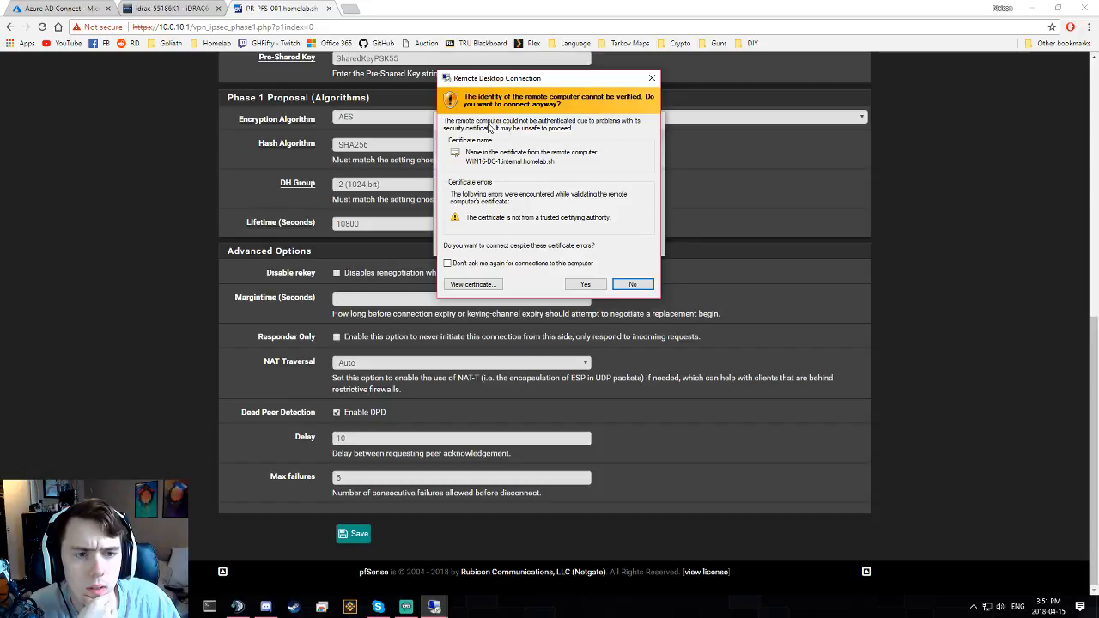
click(584, 284)
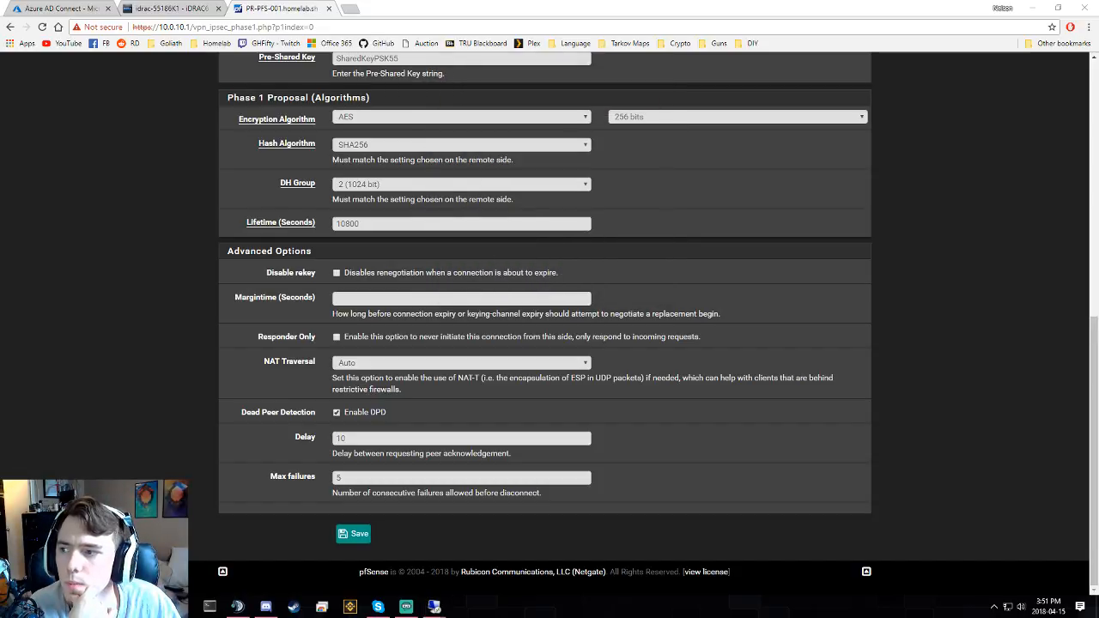
- Maximize the remote desktop session and the Server Manager window inside it
click(672, 102)
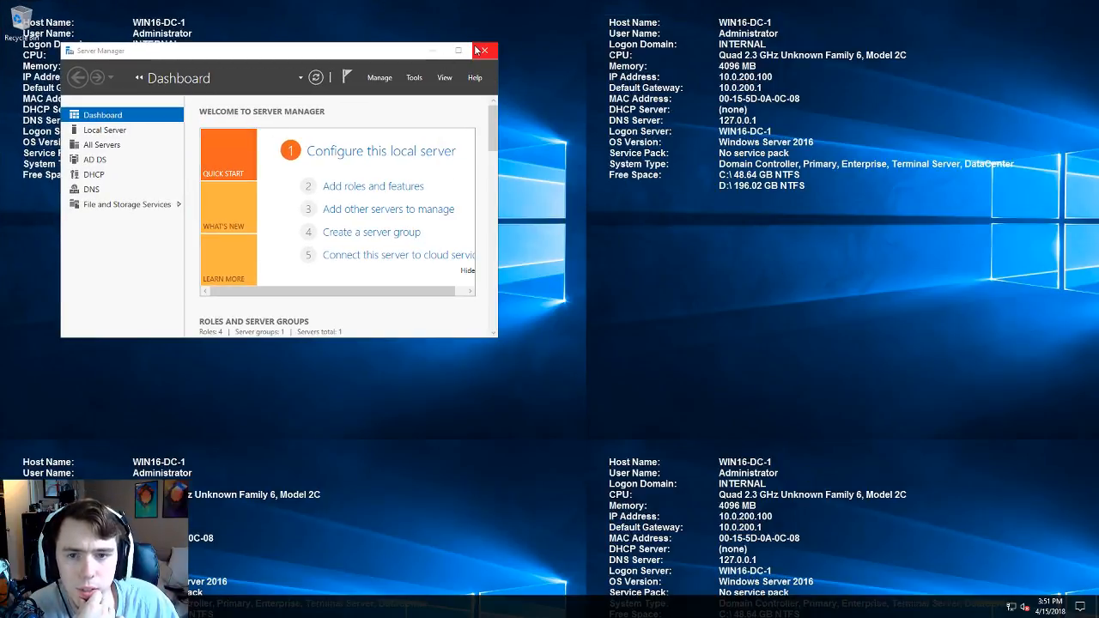
click(458, 49)
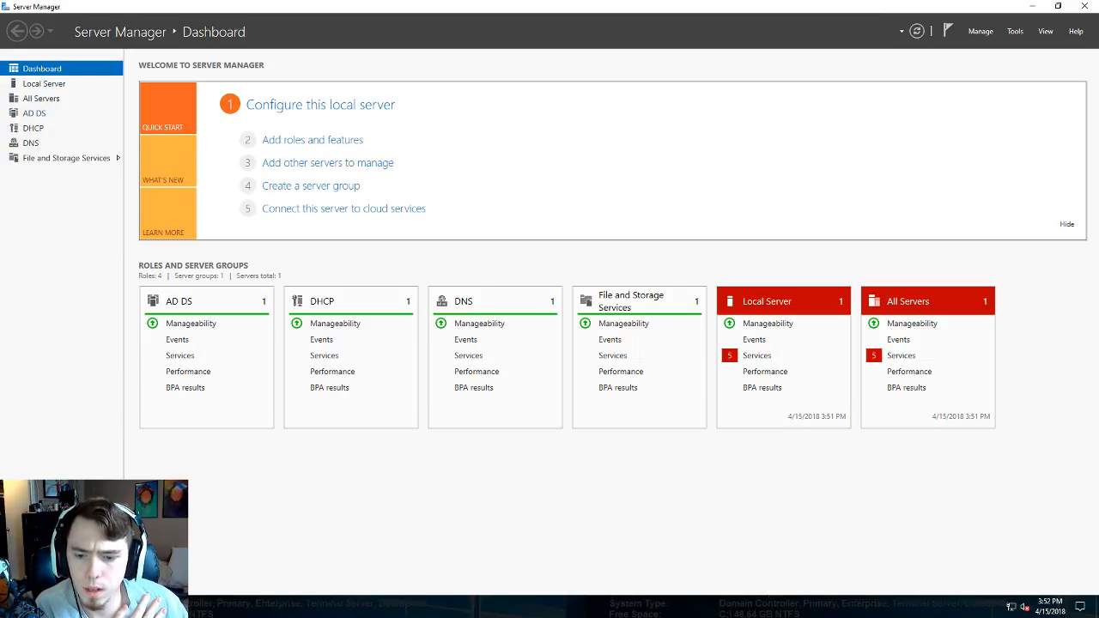
- Launch Active Directory Administrative Center and Users and Computers, expanding internal.homelab.sh
key(super)
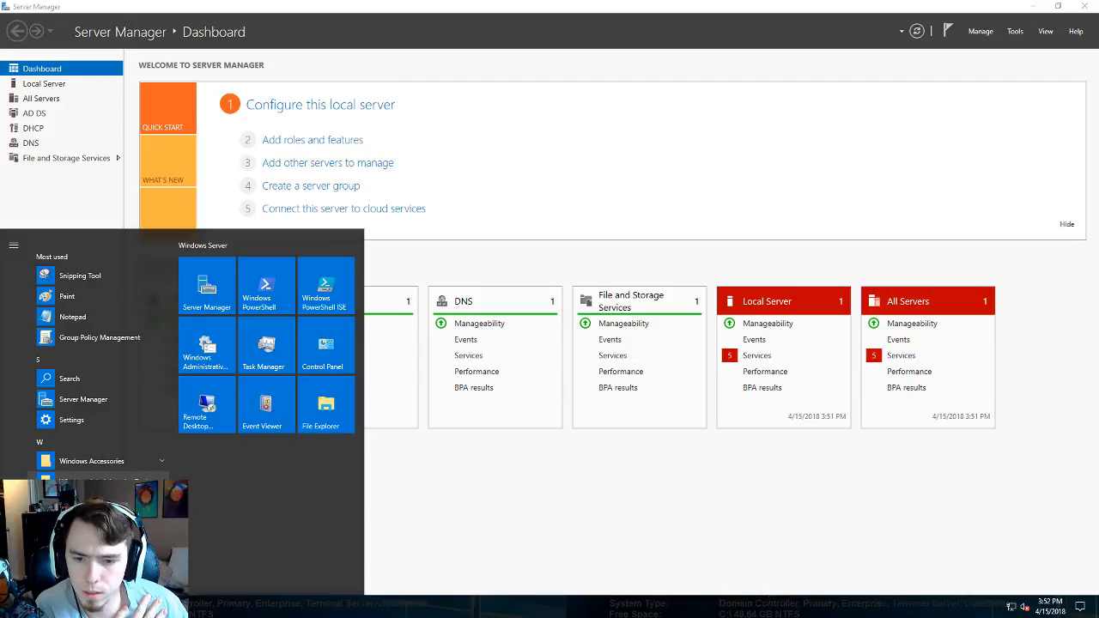
scroll(123, 460, down, 2)
key(super)
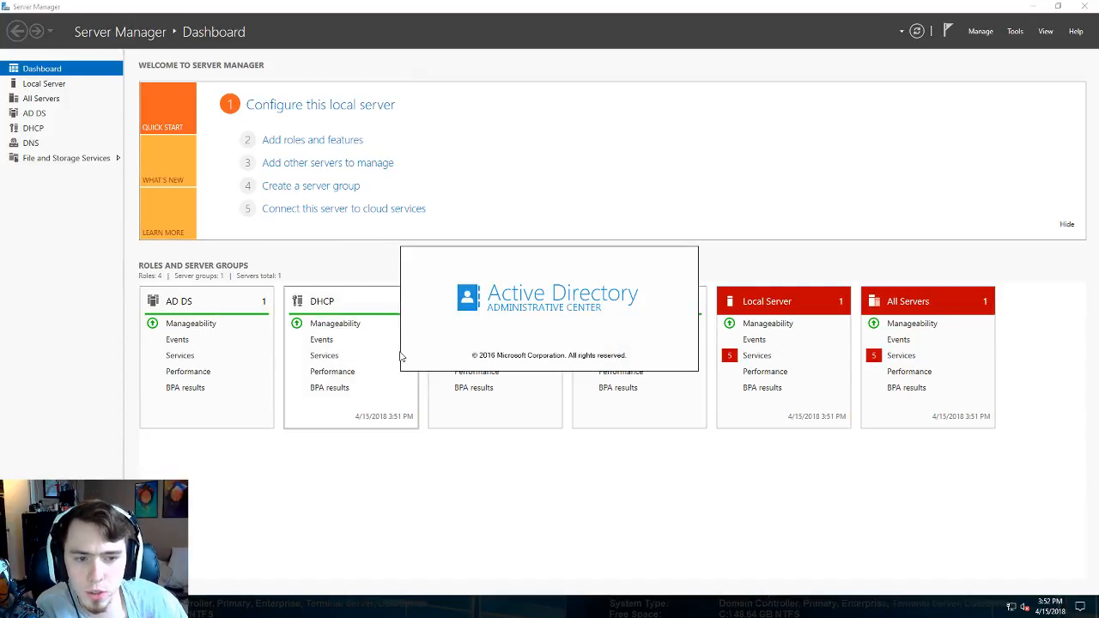
key(super)
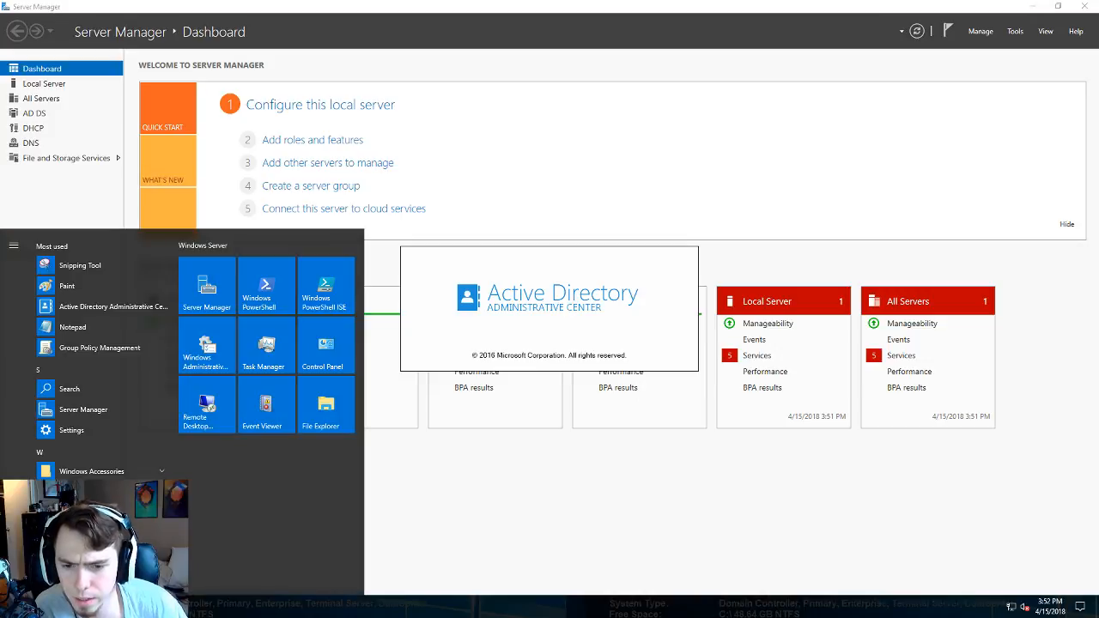
scroll(112, 463, down, 2)
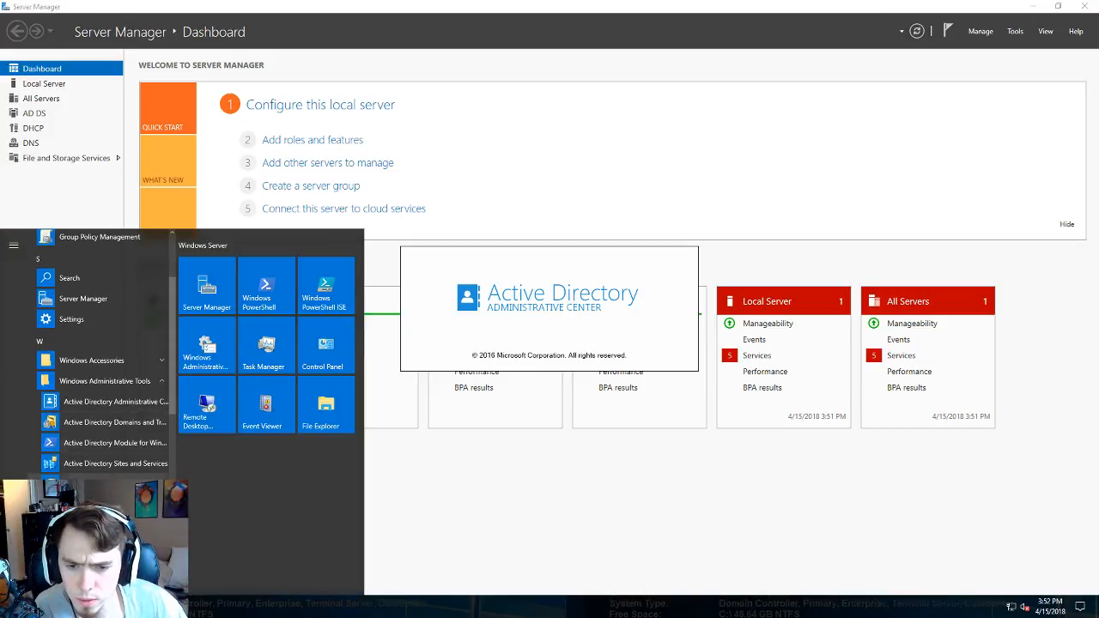
click(115, 484)
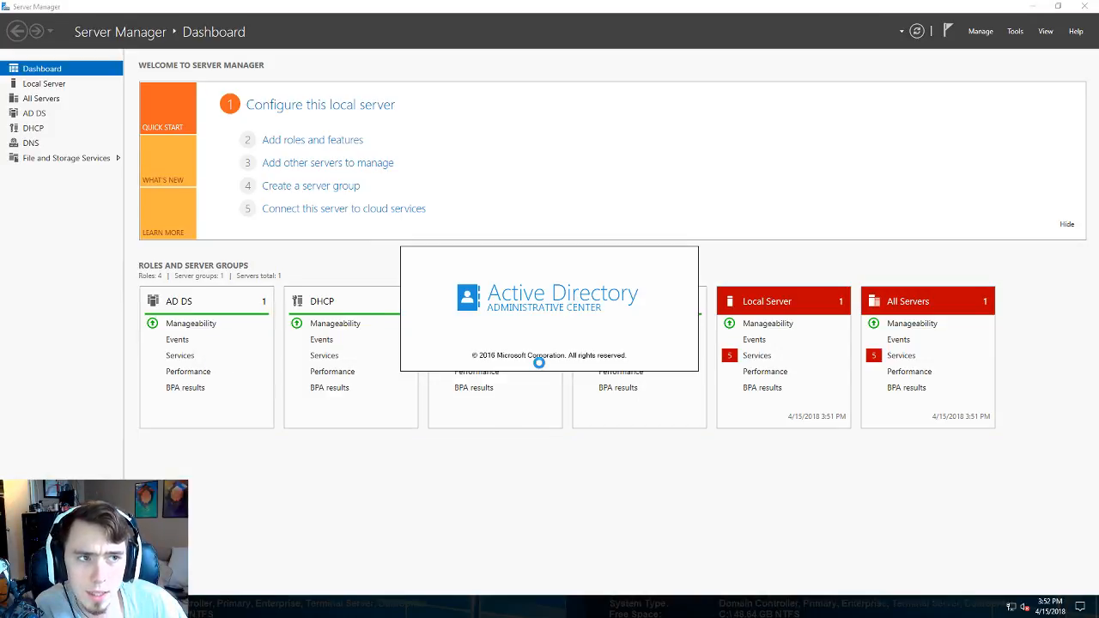
key(super)
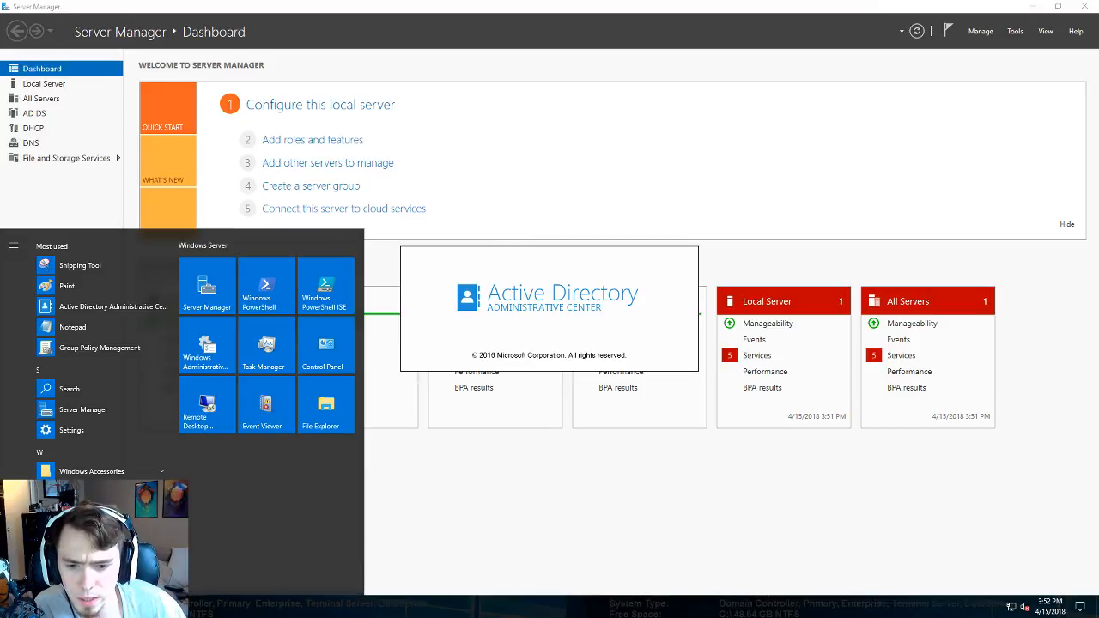
scroll(103, 361, down, 2)
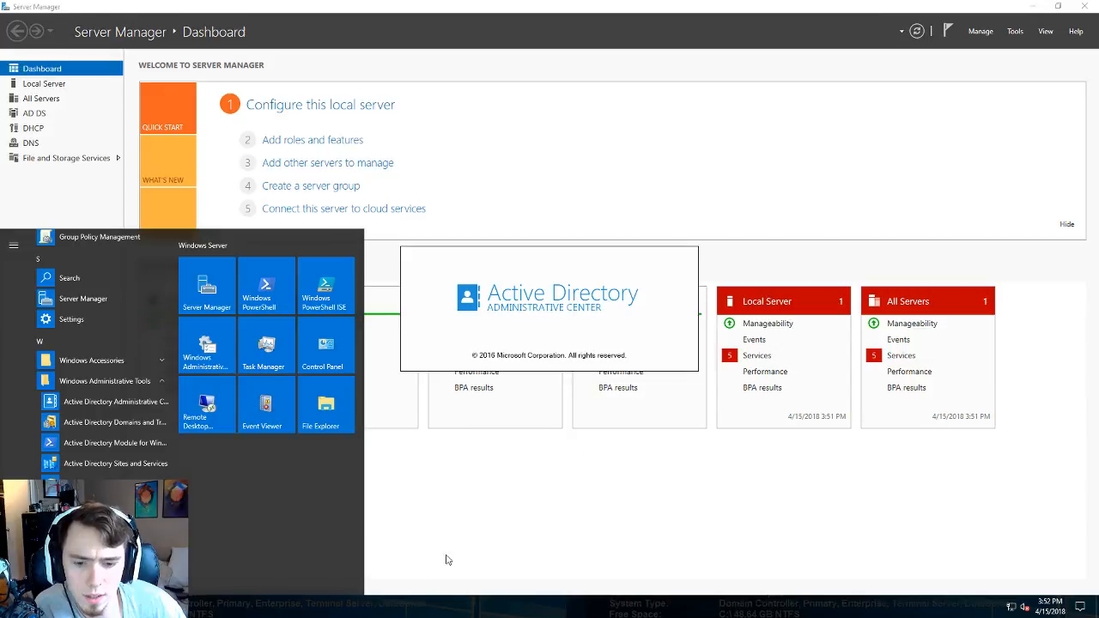
click(448, 394)
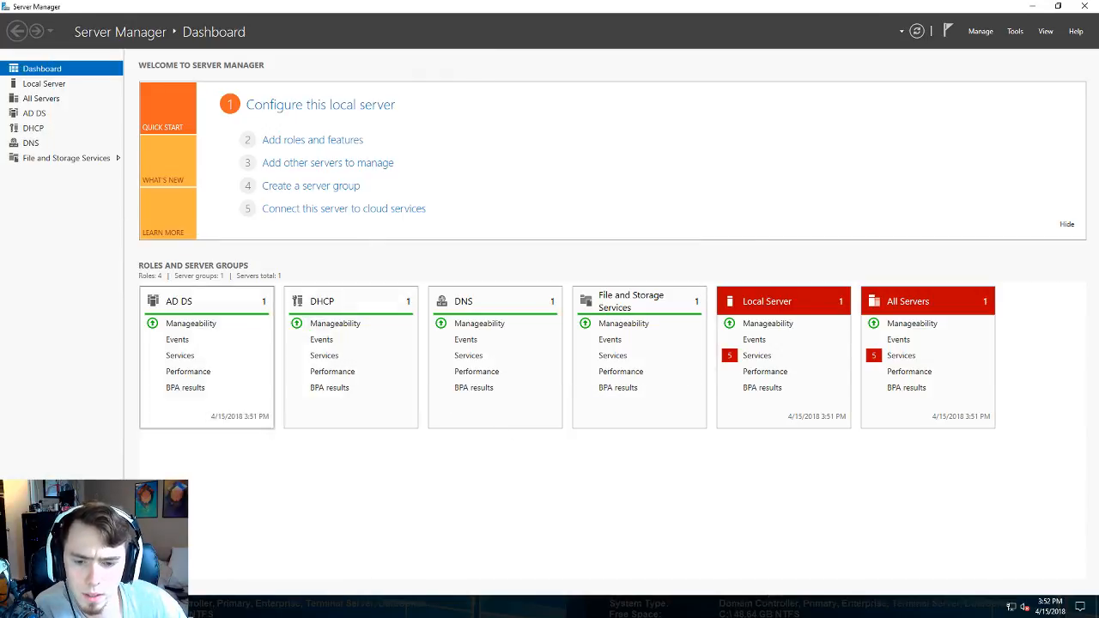
click(154, 607)
click(155, 607)
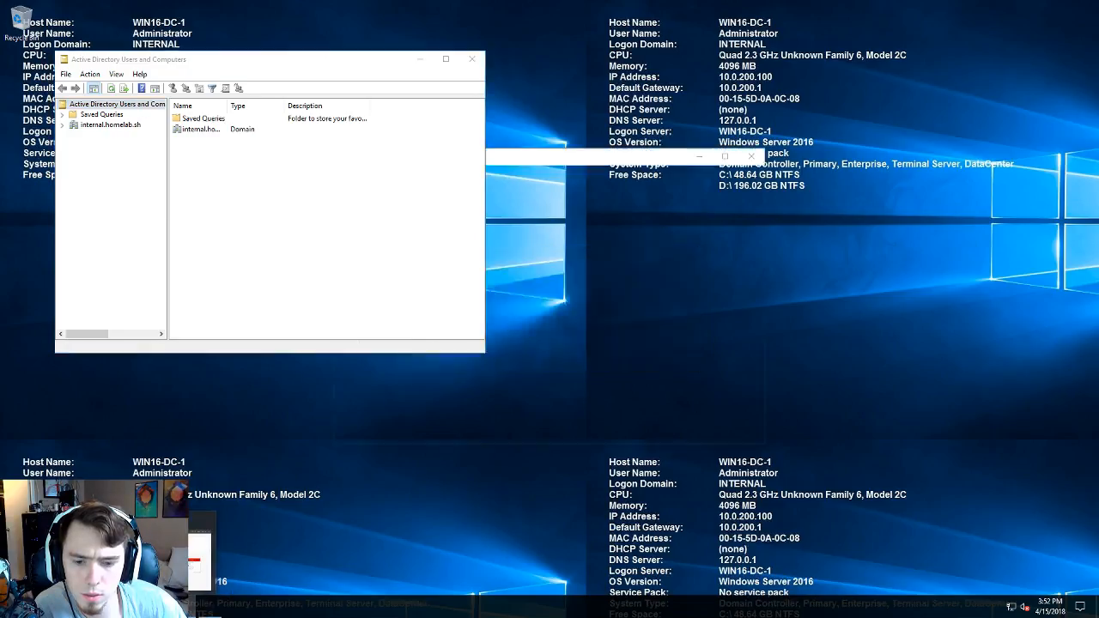
click(191, 607)
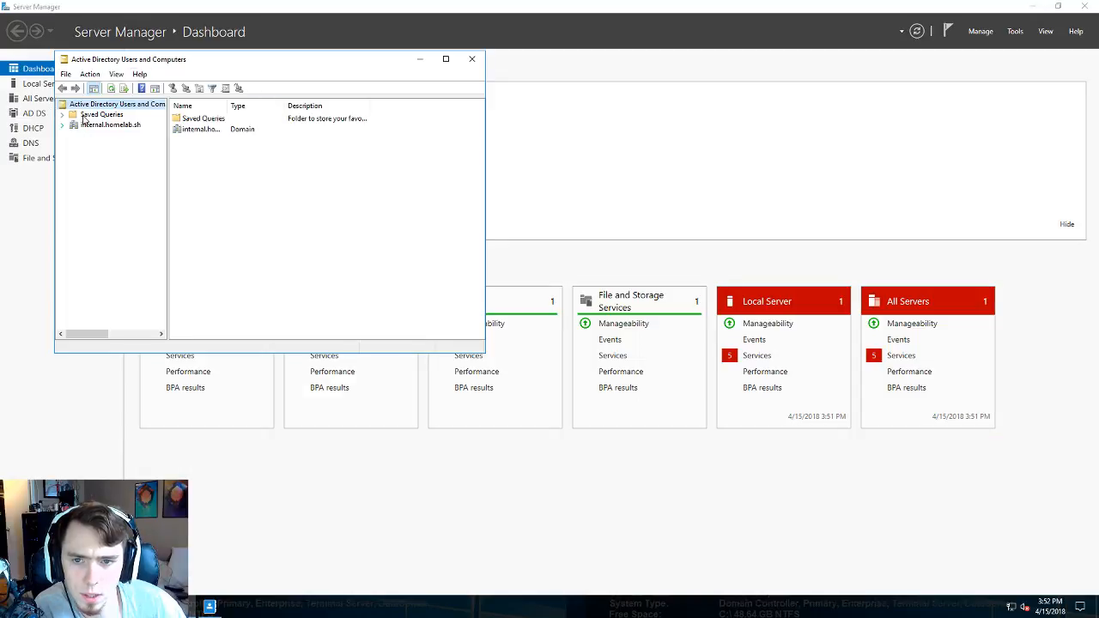
click(107, 126)
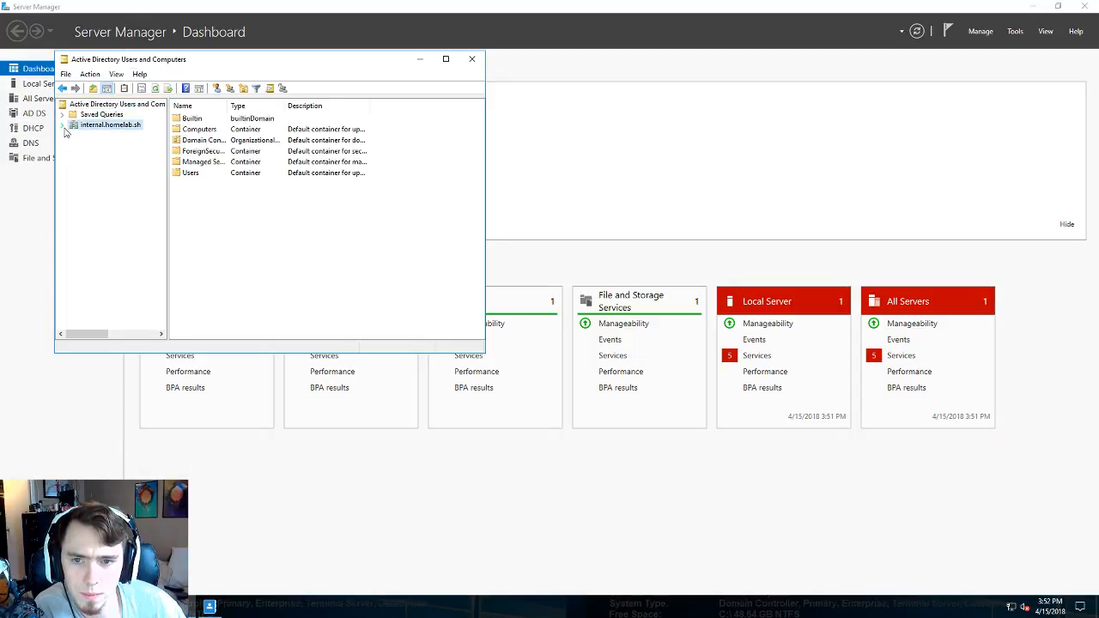
click(62, 126)
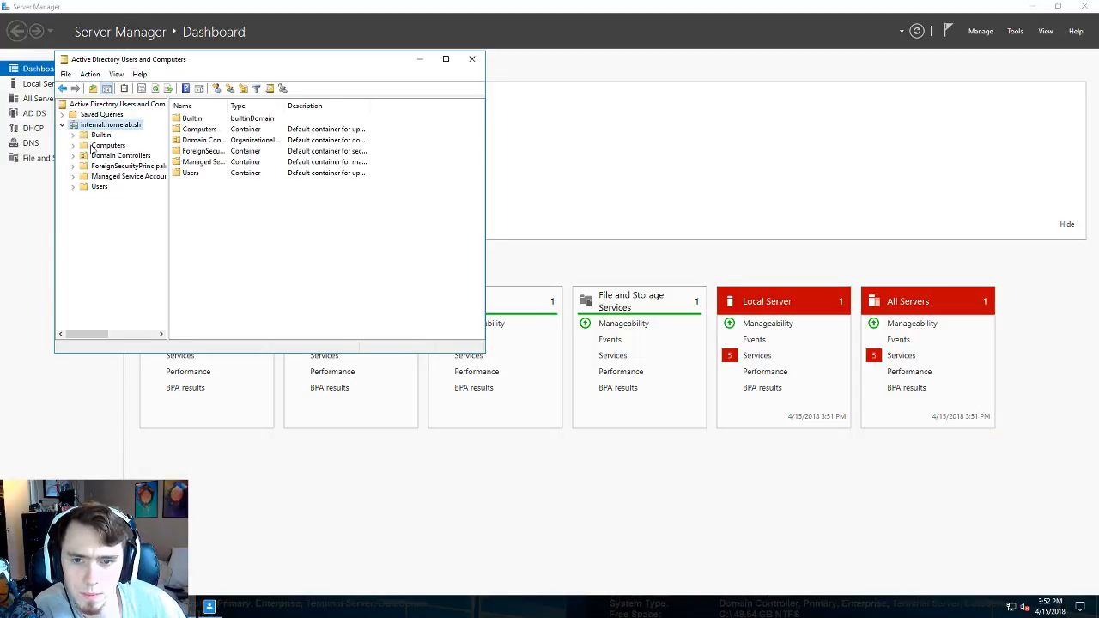
- In Administrative Center, list the 27 objects in the internal domain's Users container
click(210, 607)
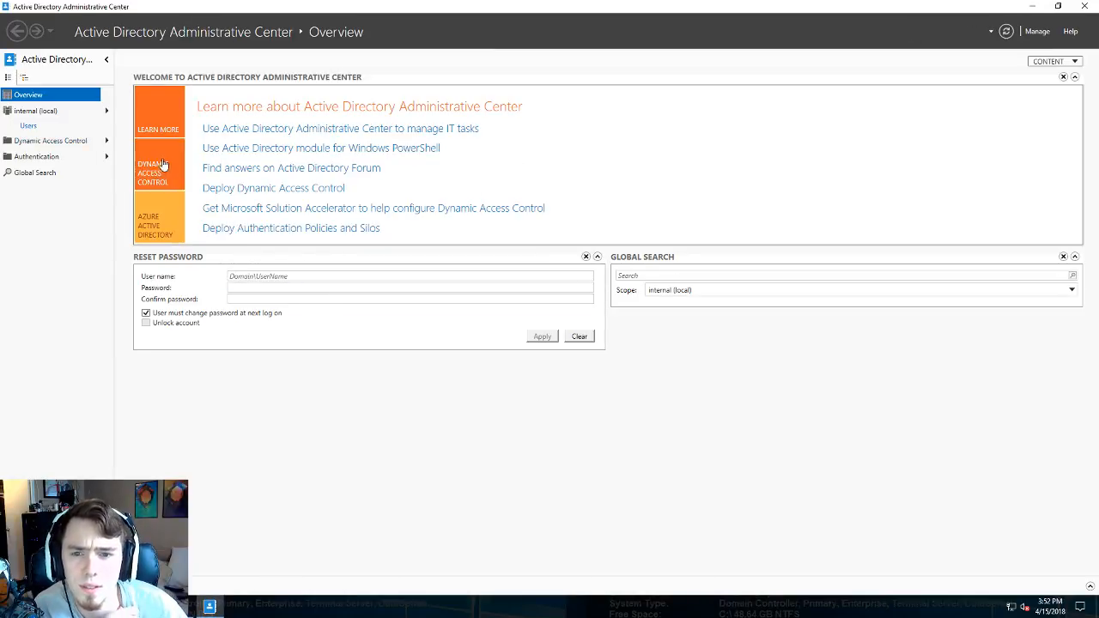
click(49, 114)
click(49, 126)
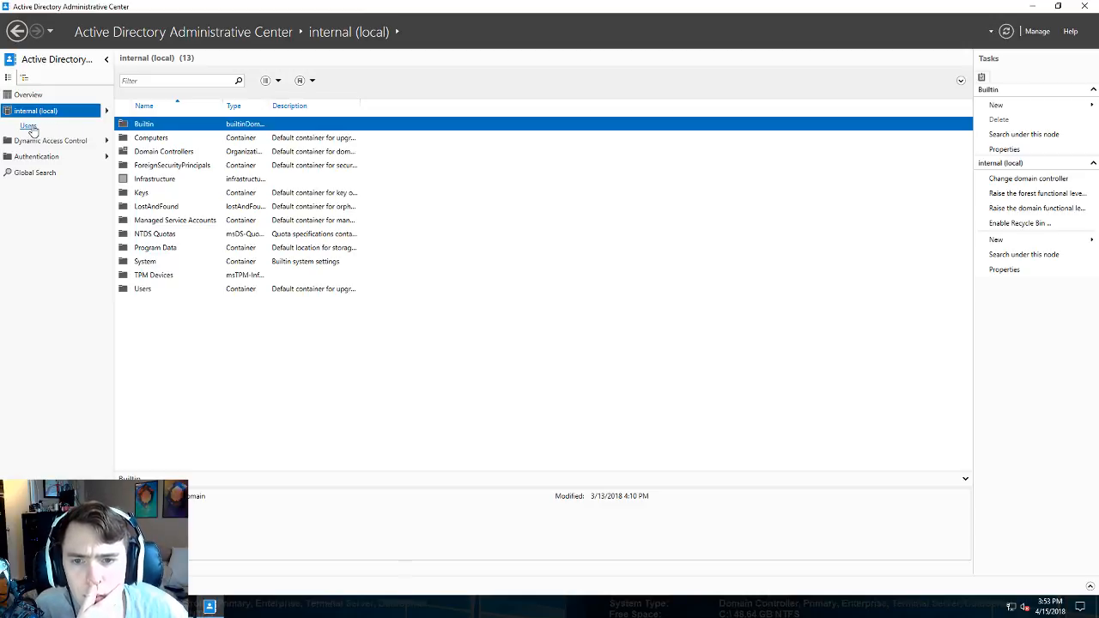
click(28, 126)
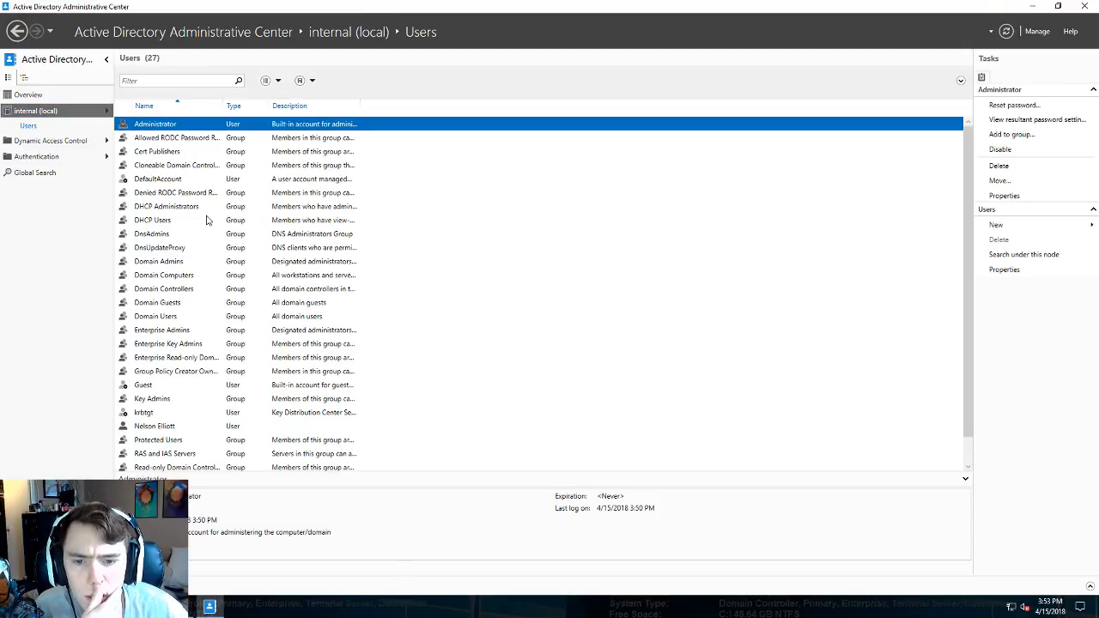
scroll(206, 219, down, 1)
scroll(209, 218, up, 1)
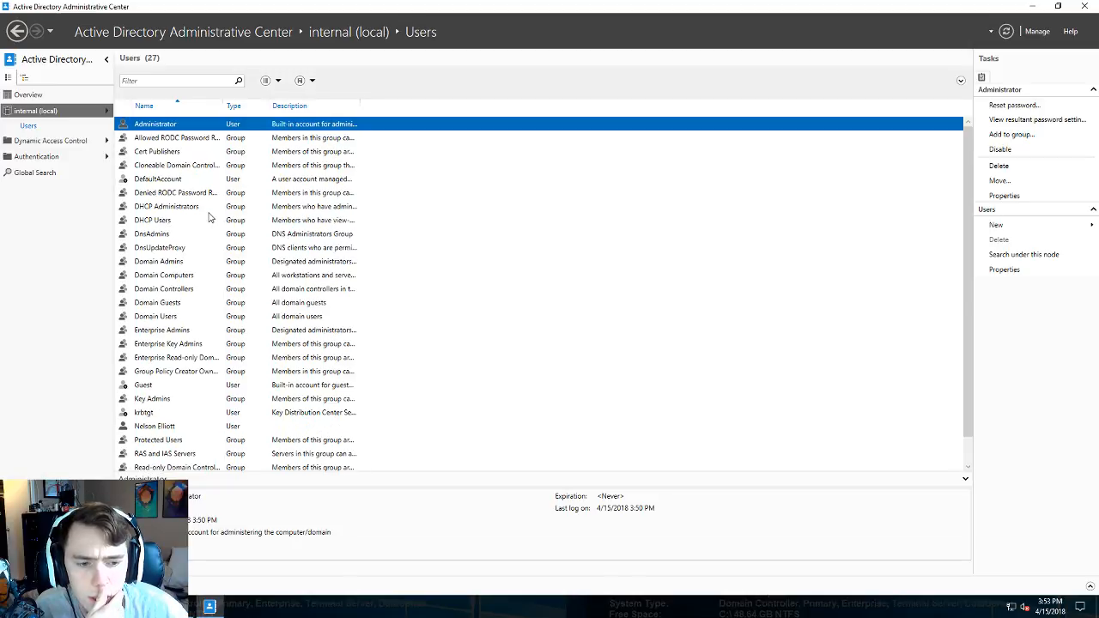
click(27, 96)
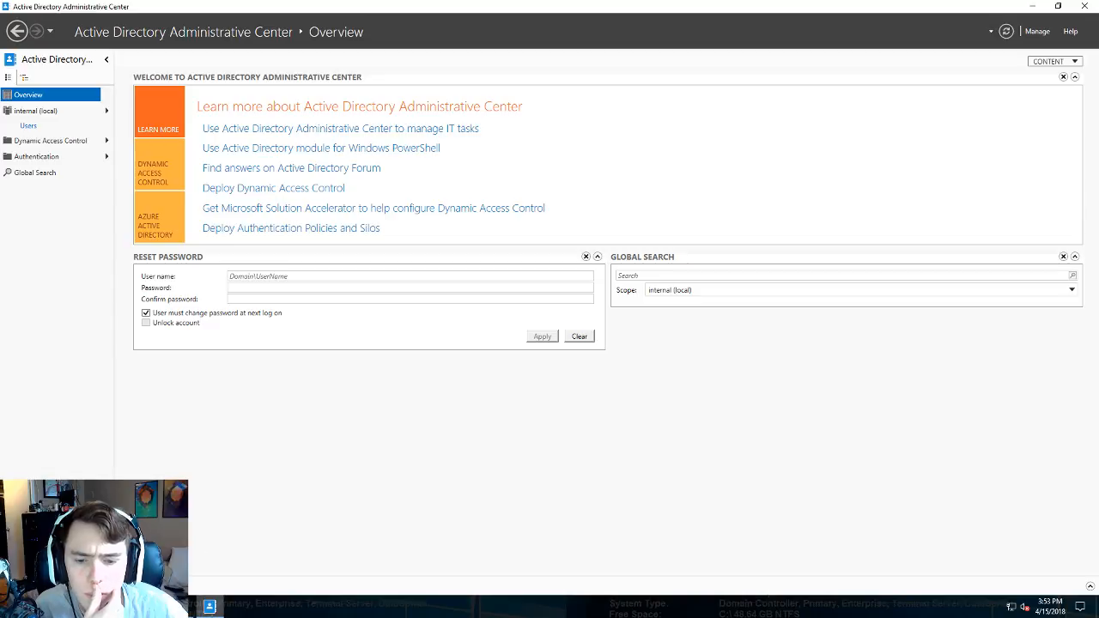
- Open the Domain Controllers container and compare AZ-DC-1 with WIN16-DC-1
click(188, 606)
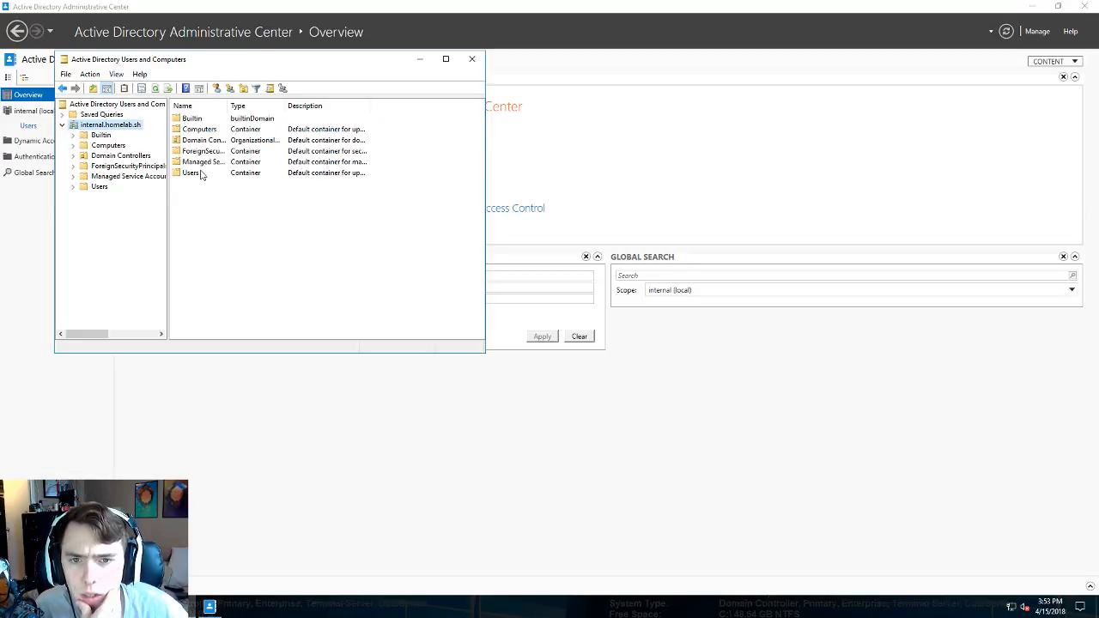
click(202, 143)
double_click(203, 143)
click(216, 122)
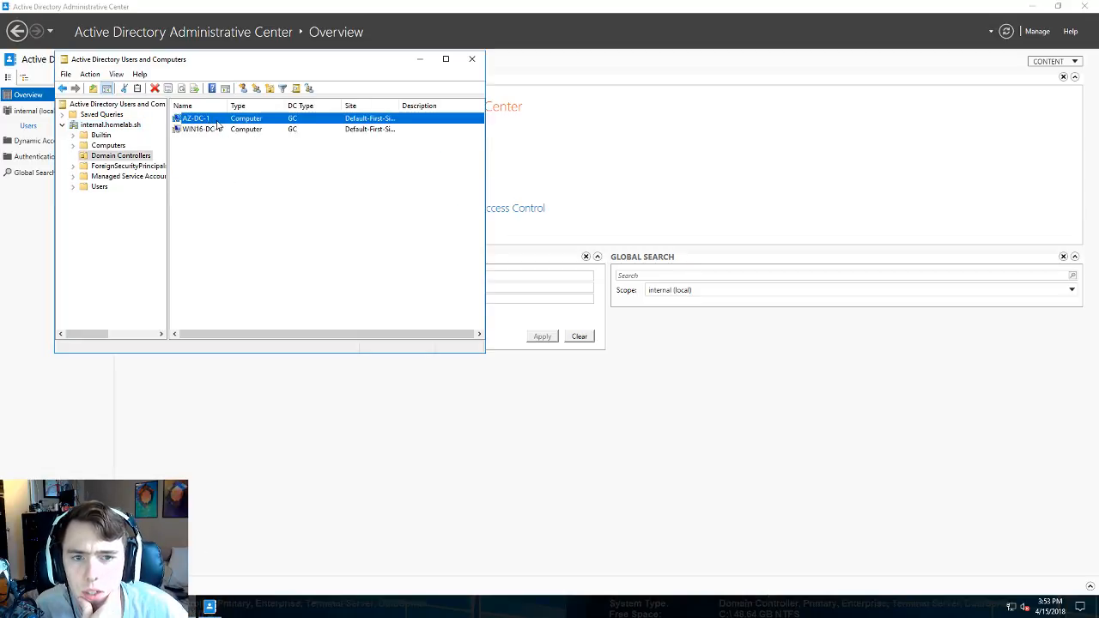
click(216, 129)
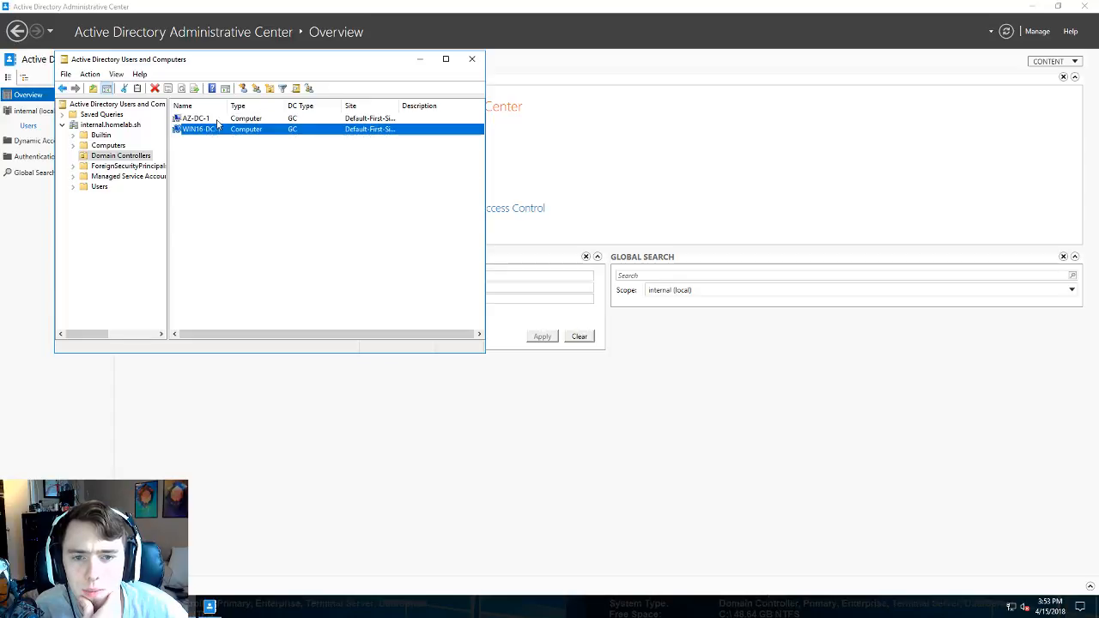
click(220, 121)
right_click(222, 121)
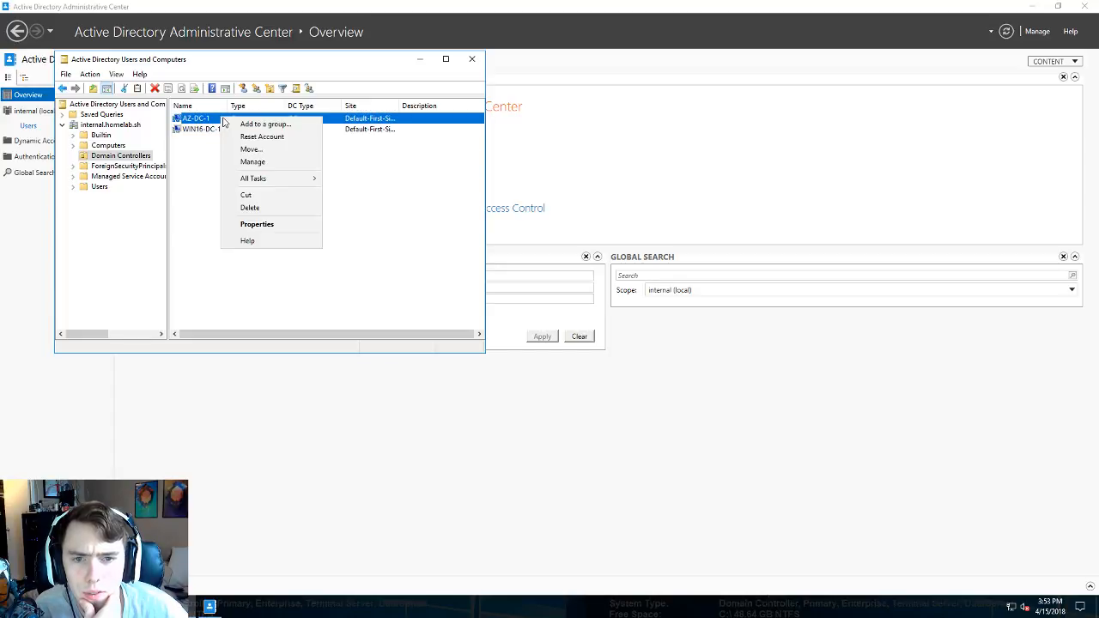
click(192, 161)
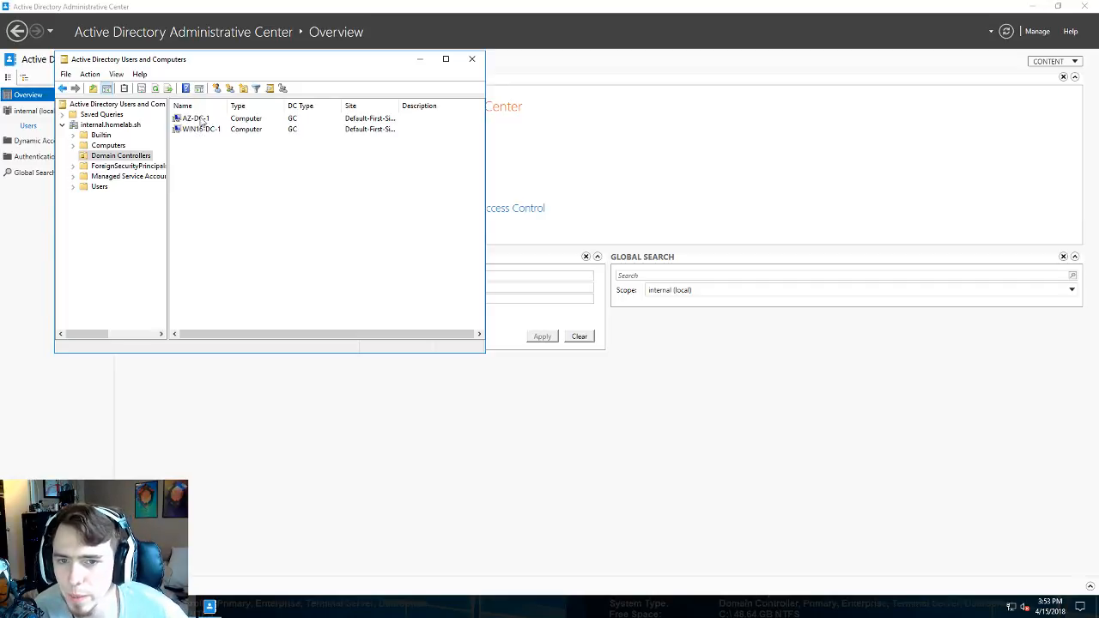
click(194, 122)
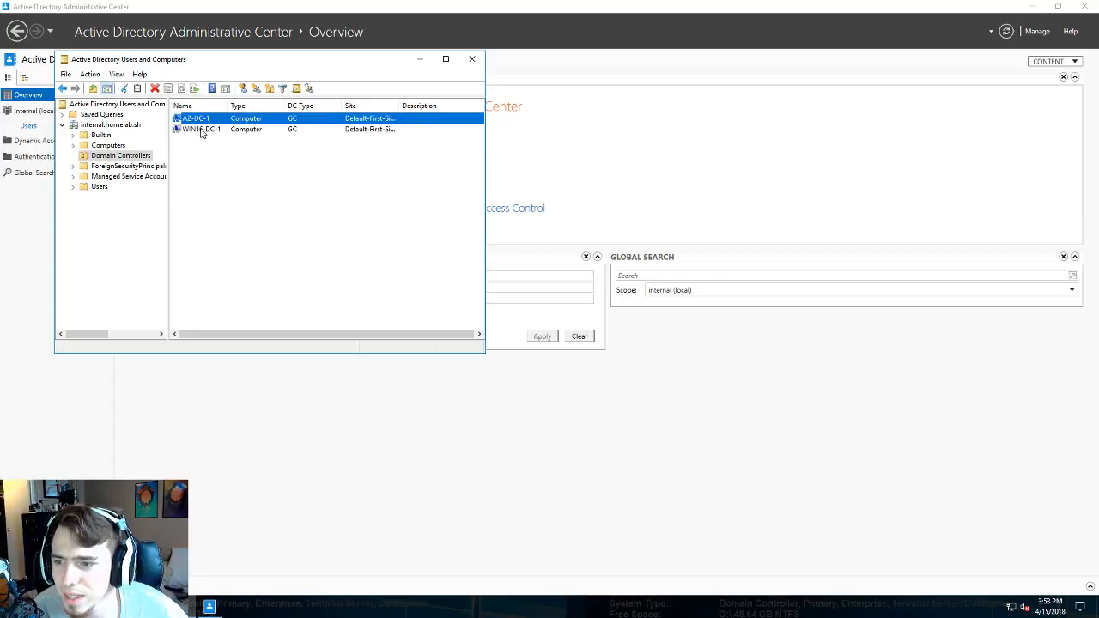
click(202, 131)
click(202, 121)
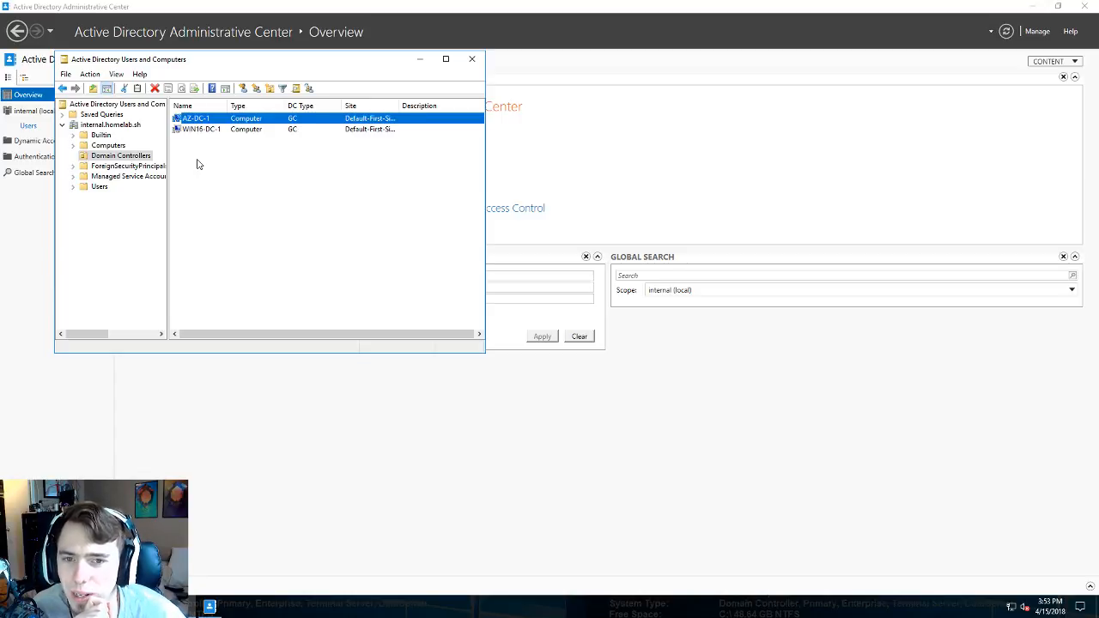
drag(307, 65, 307, 102)
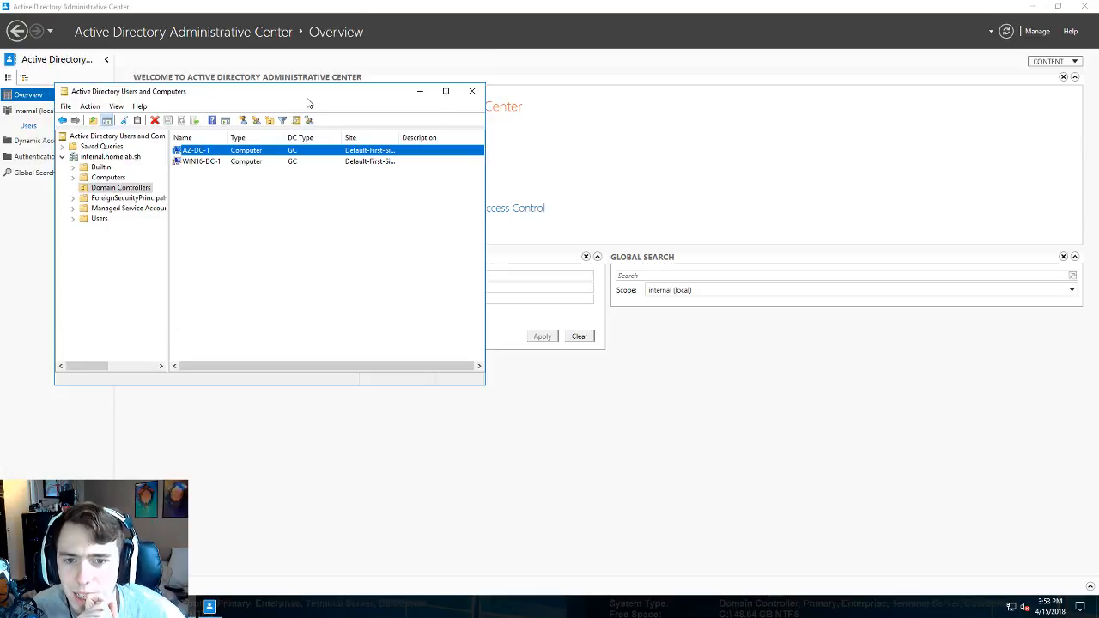
click(227, 162)
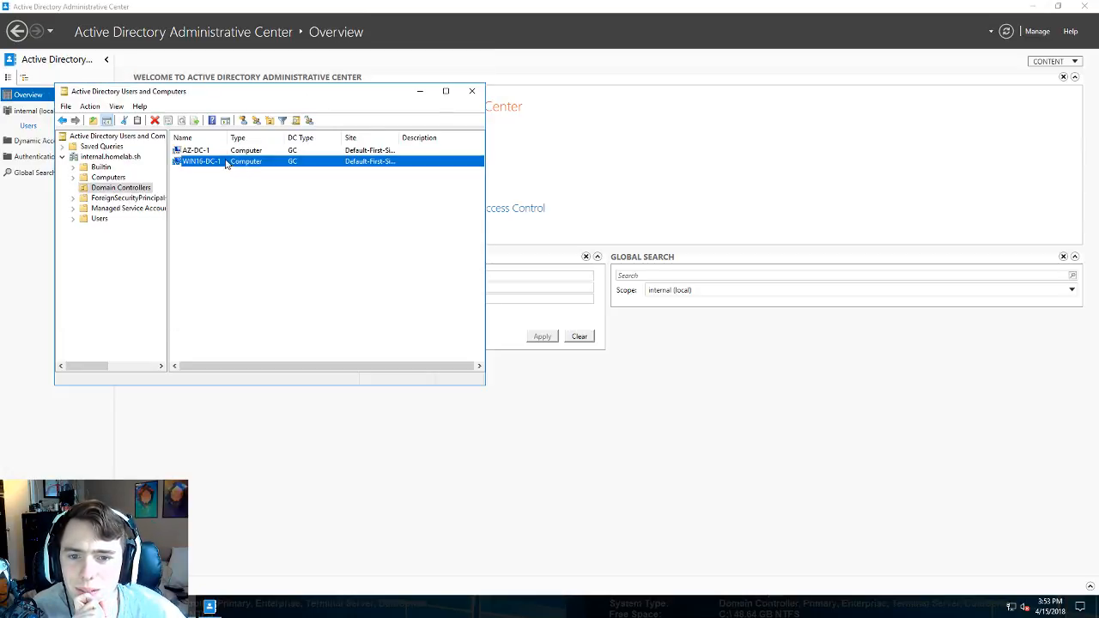
click(225, 151)
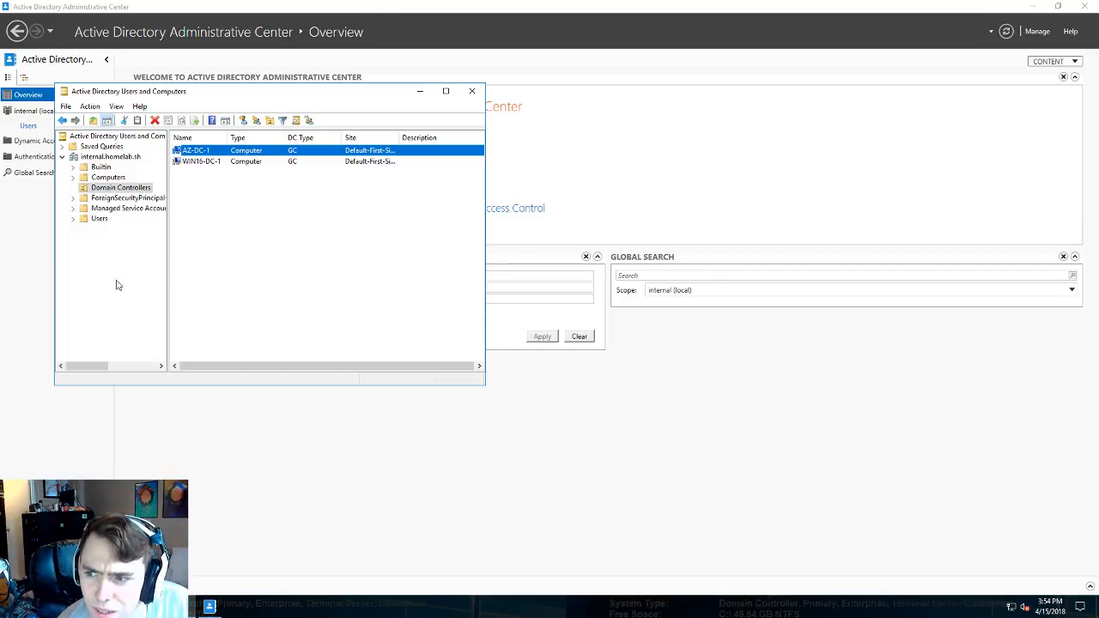
- Browse ForeignSecurityPrincipals, Computers and Domain Controllers, then list the Users container's groups and users
click(125, 197)
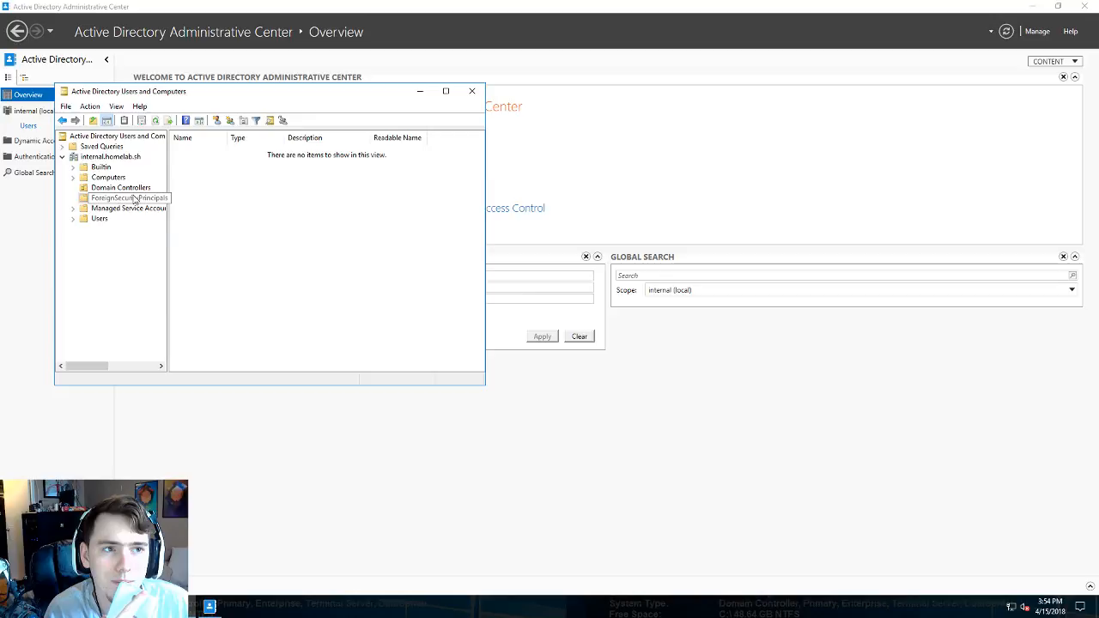
click(106, 178)
click(104, 188)
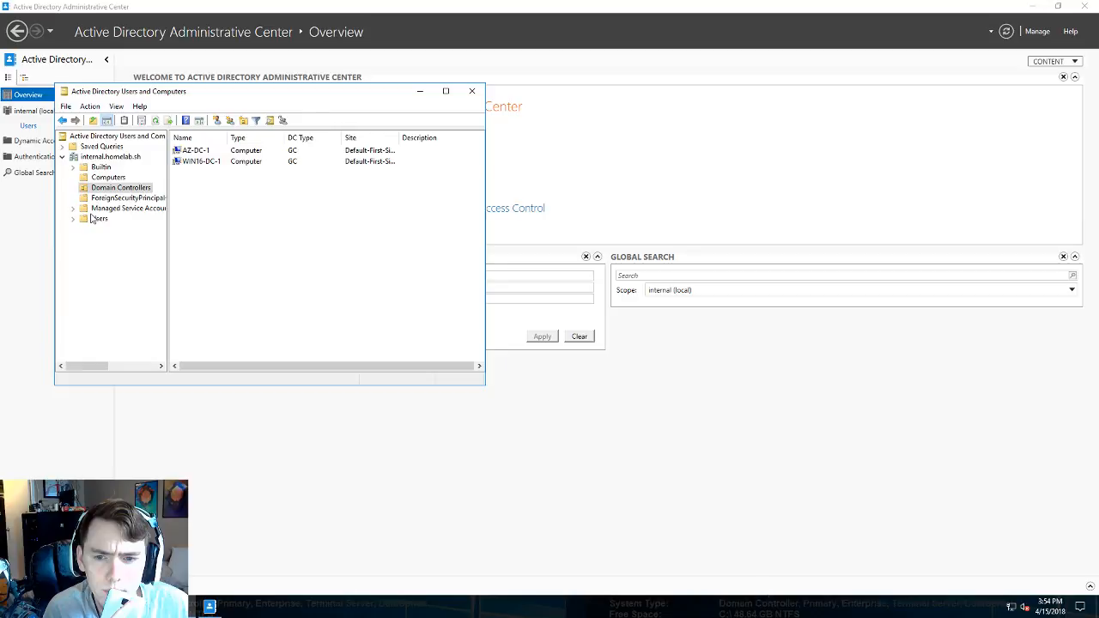
click(93, 219)
scroll(236, 213, down, 2)
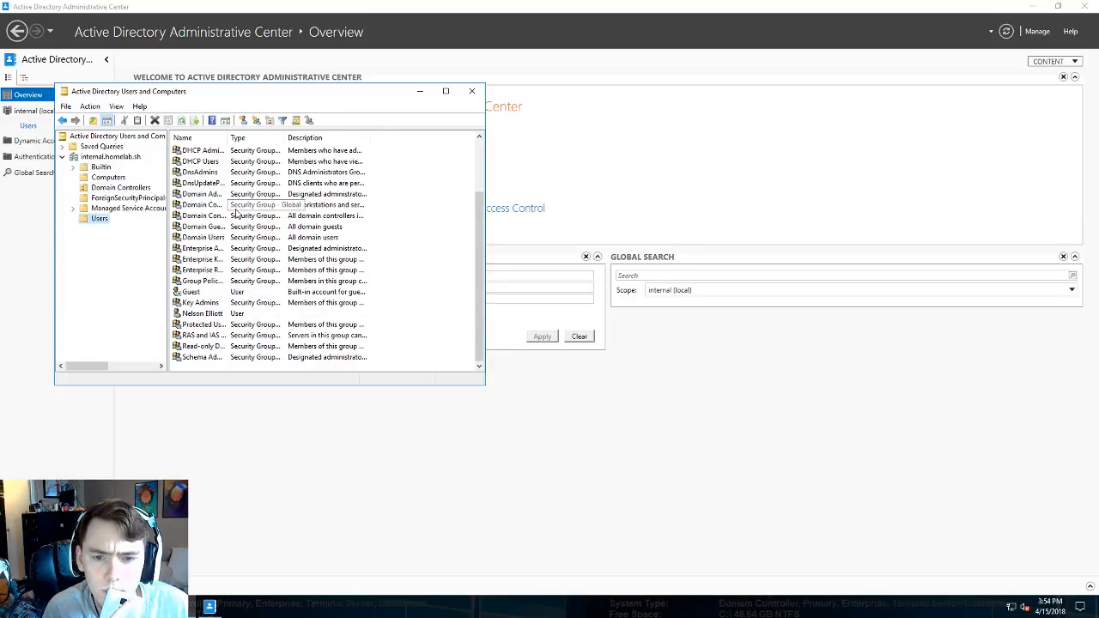
- Open a user account's properties, close them unchanged, then close the Users and Computers console
double_click(216, 314)
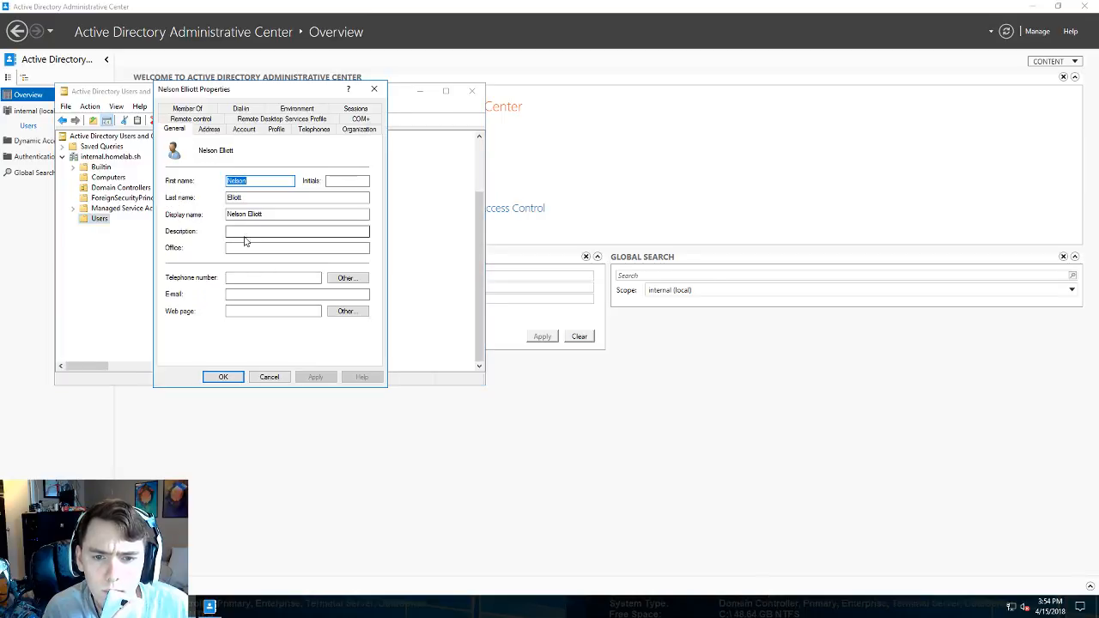
click(374, 88)
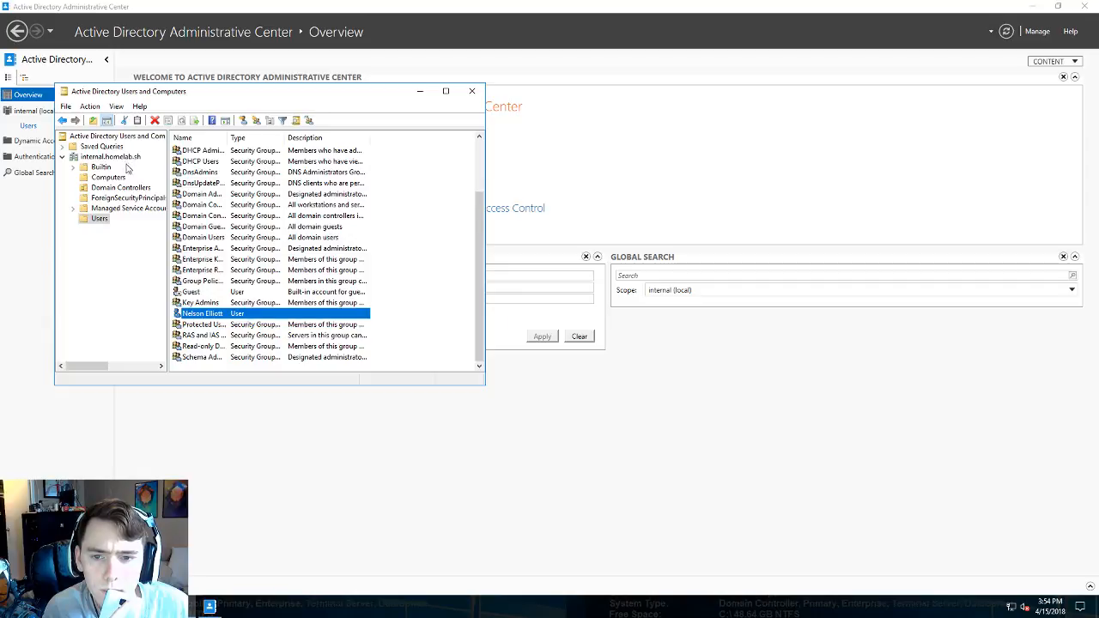
right_click(127, 160)
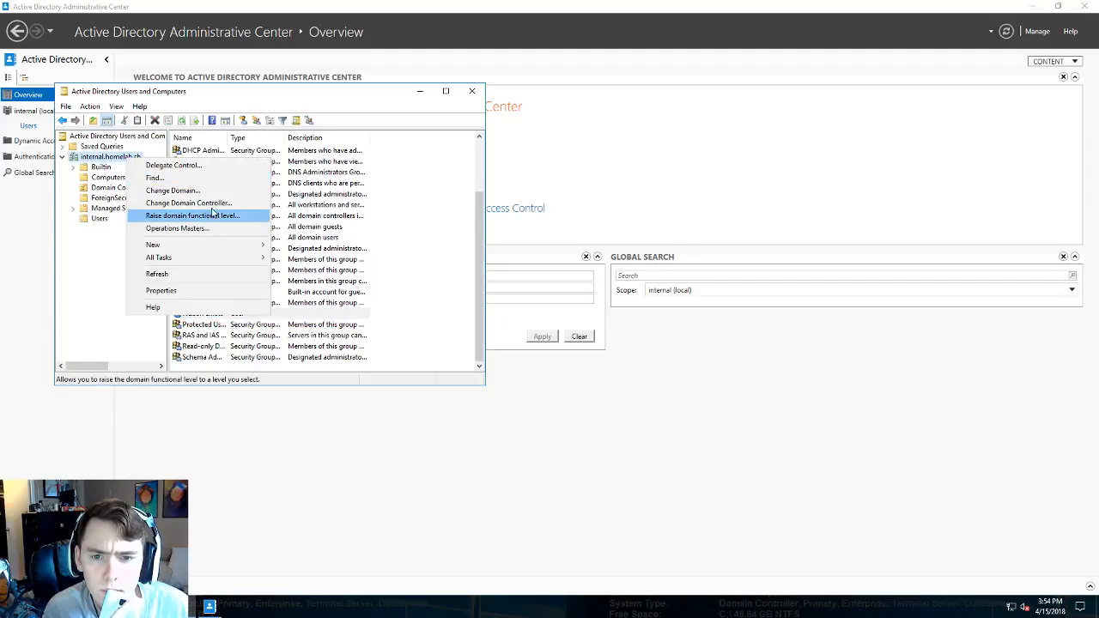
click(82, 280)
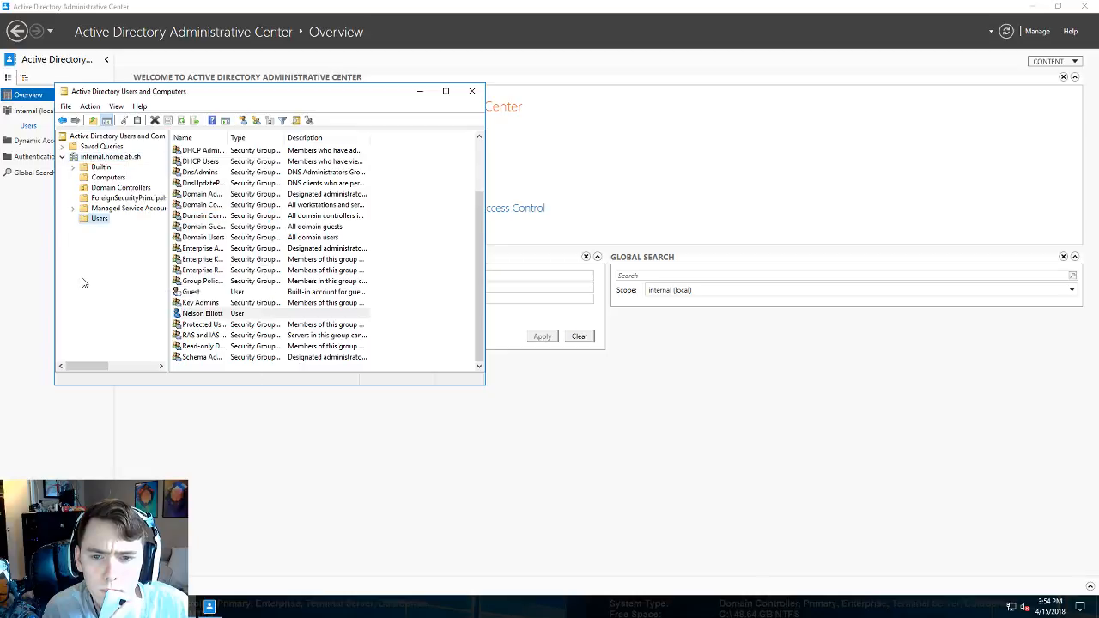
click(180, 607)
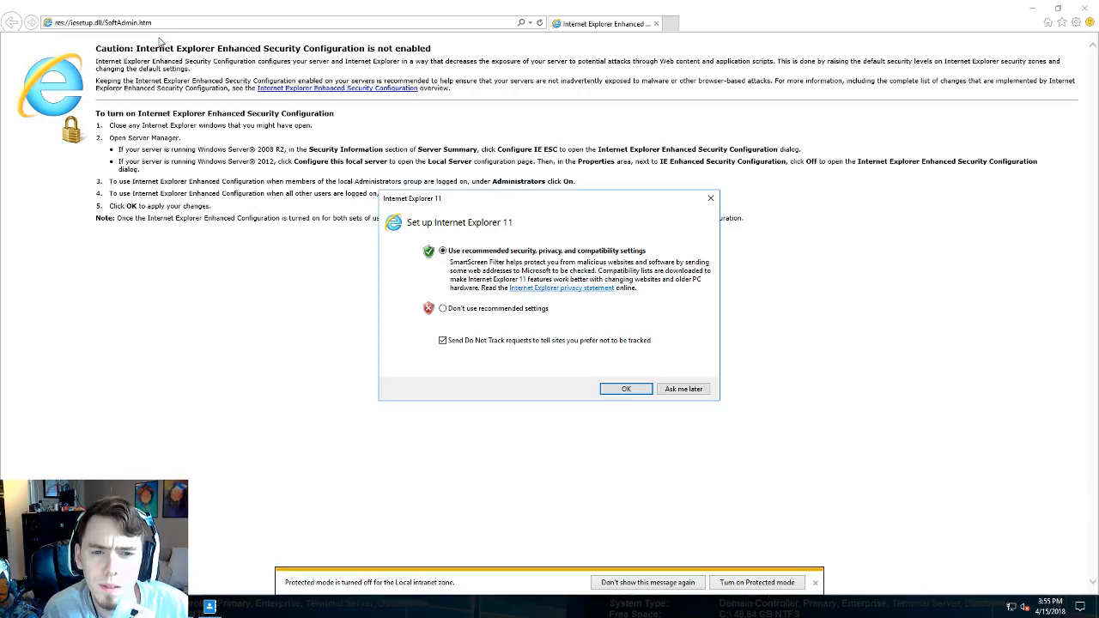
- Postpone Internet Explorer 11 setup, dismiss the protected-mode notice and browse to portal.azure.com
click(686, 389)
click(815, 582)
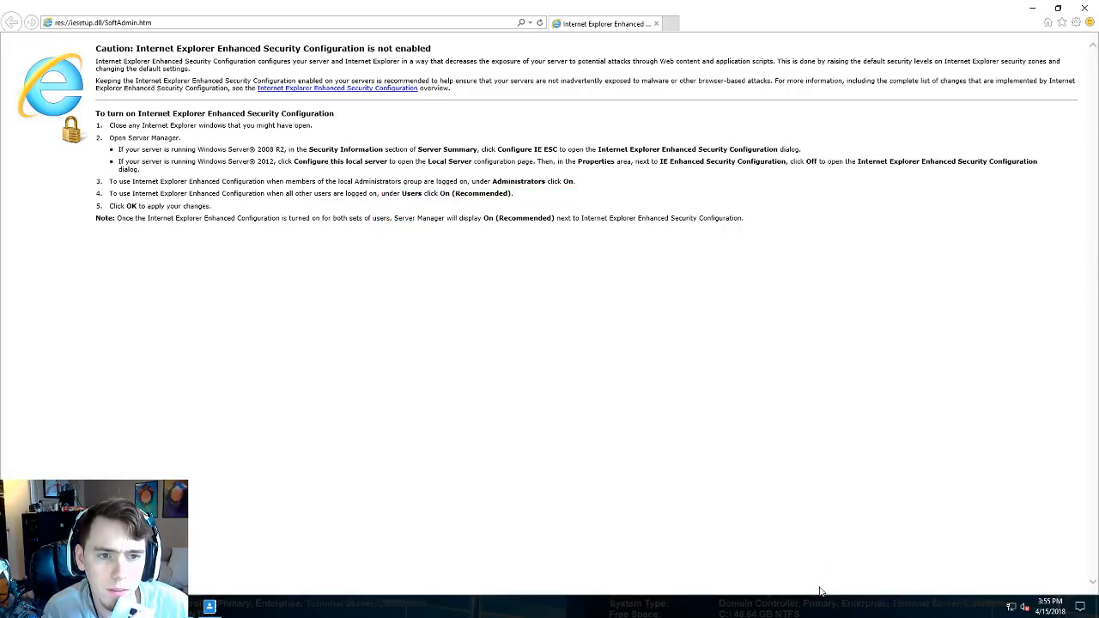
click(162, 23)
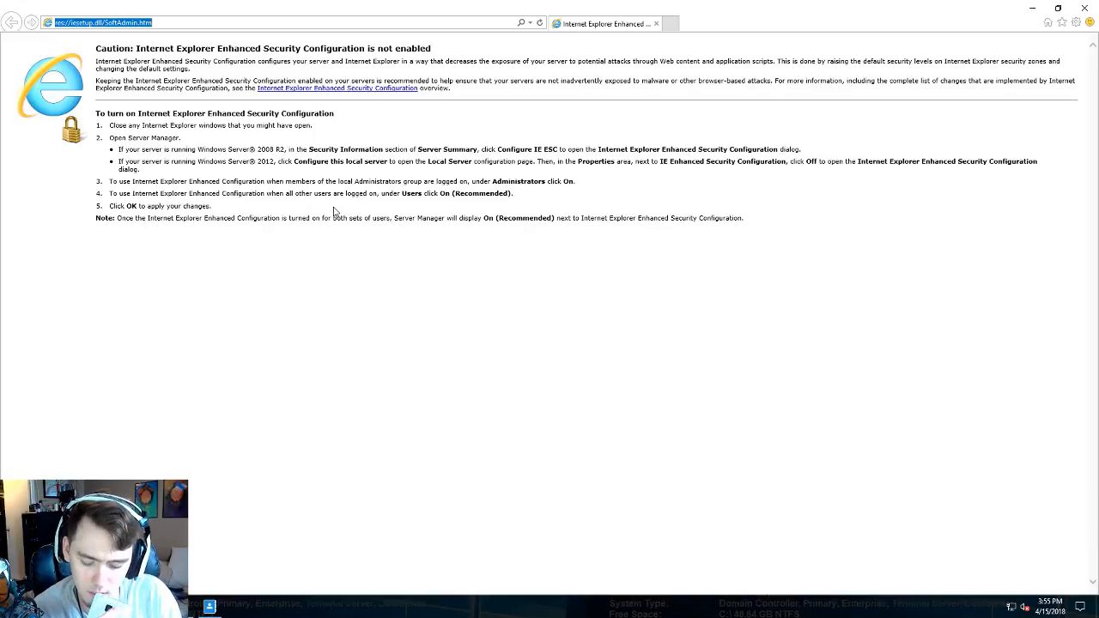
text(portal)
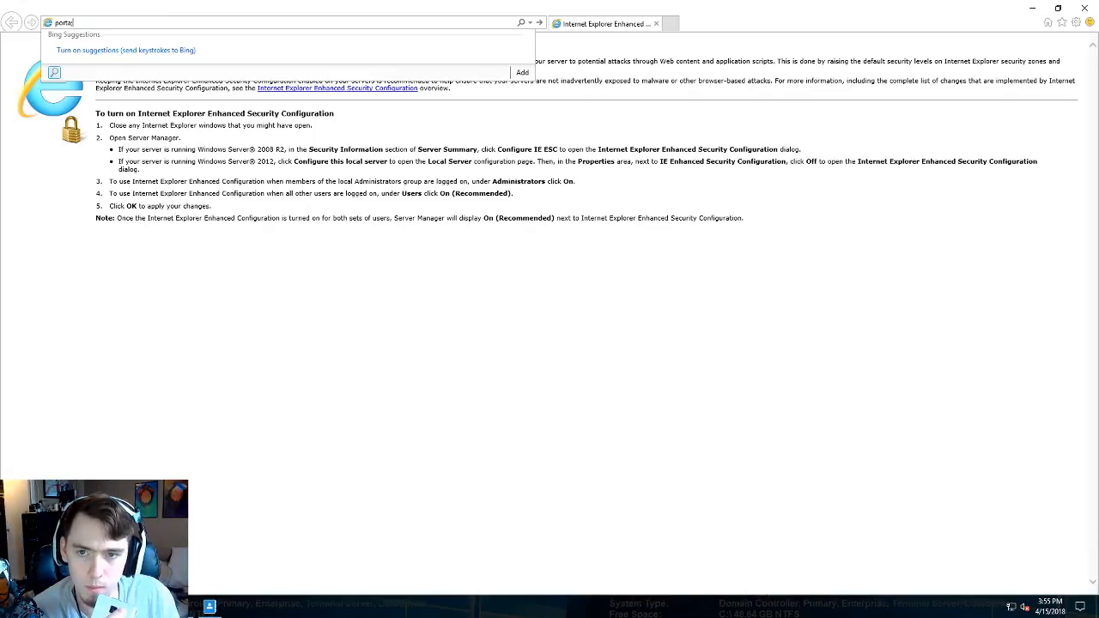
text(/)
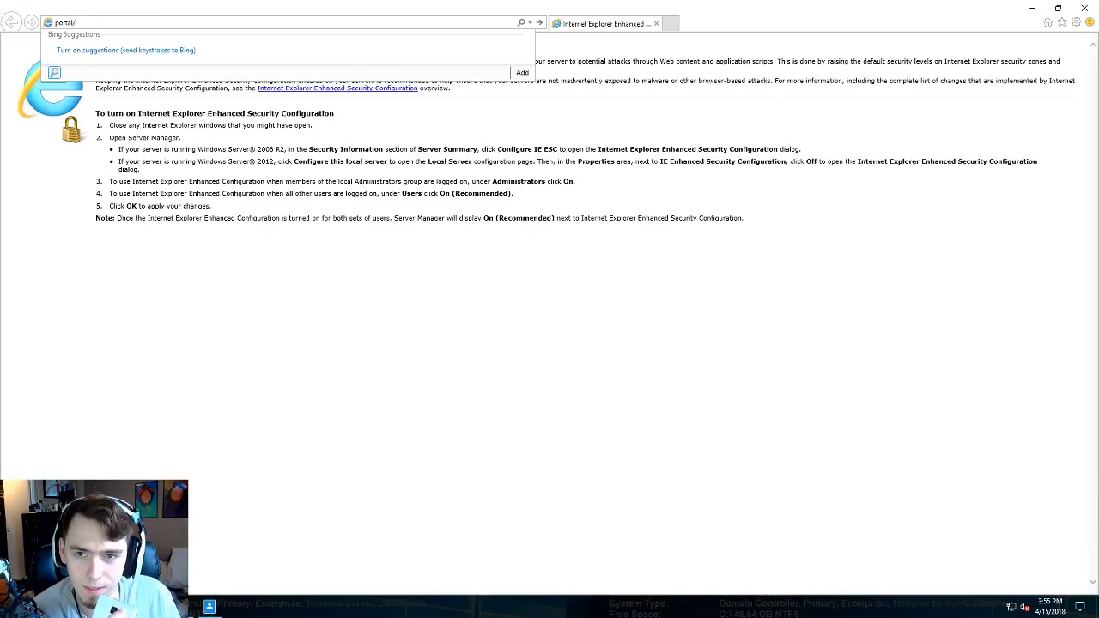
key(BackSpace)
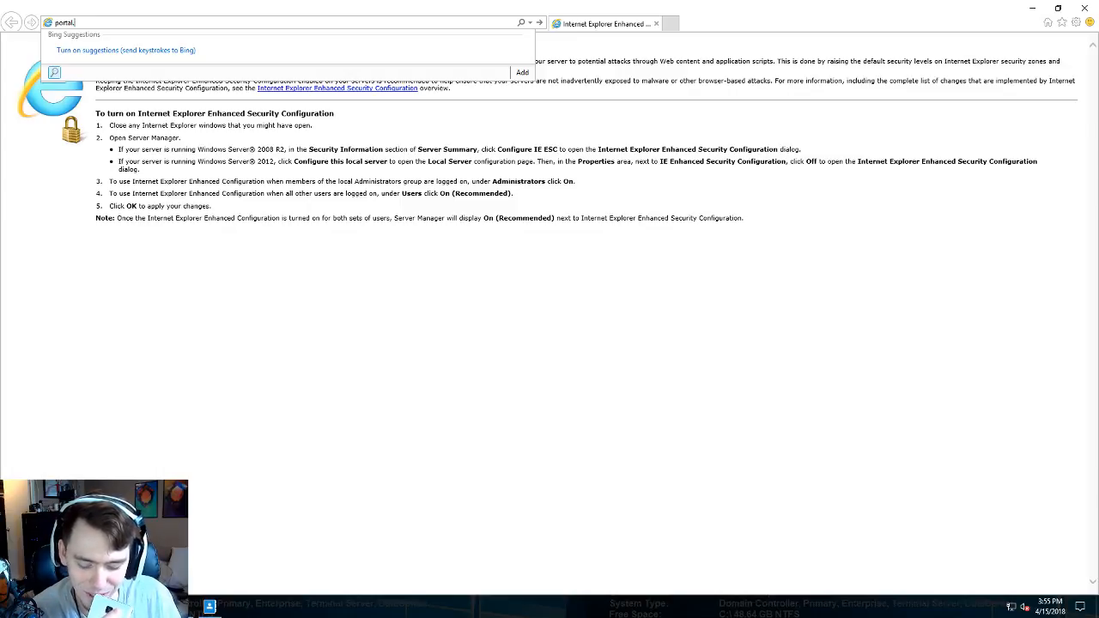
text(.az)
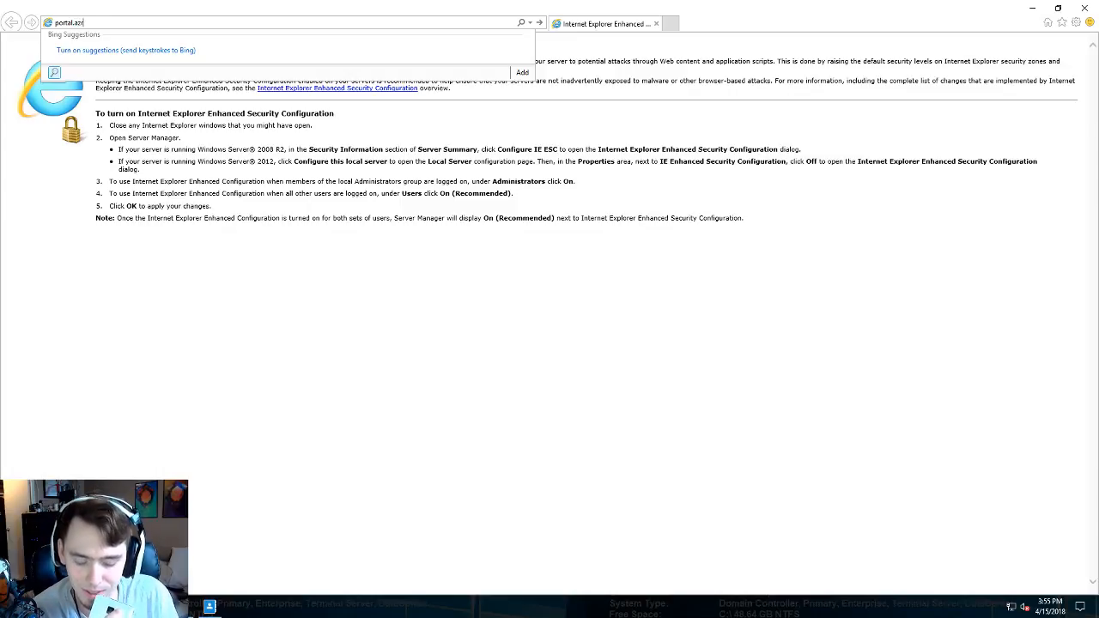
text(ure.)
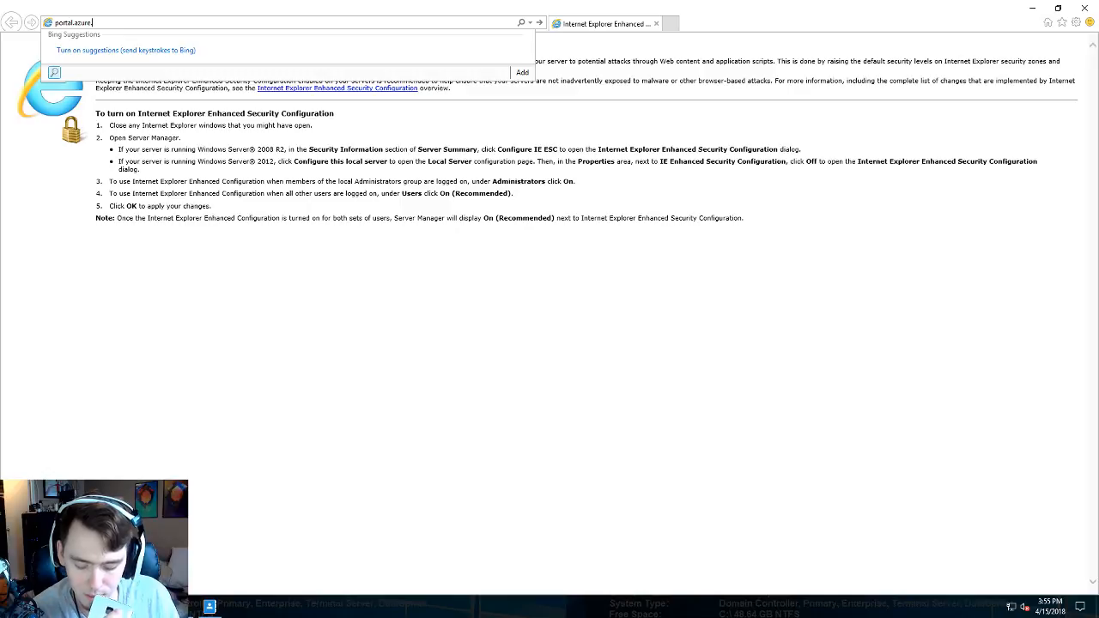
text(com)
key(Return)
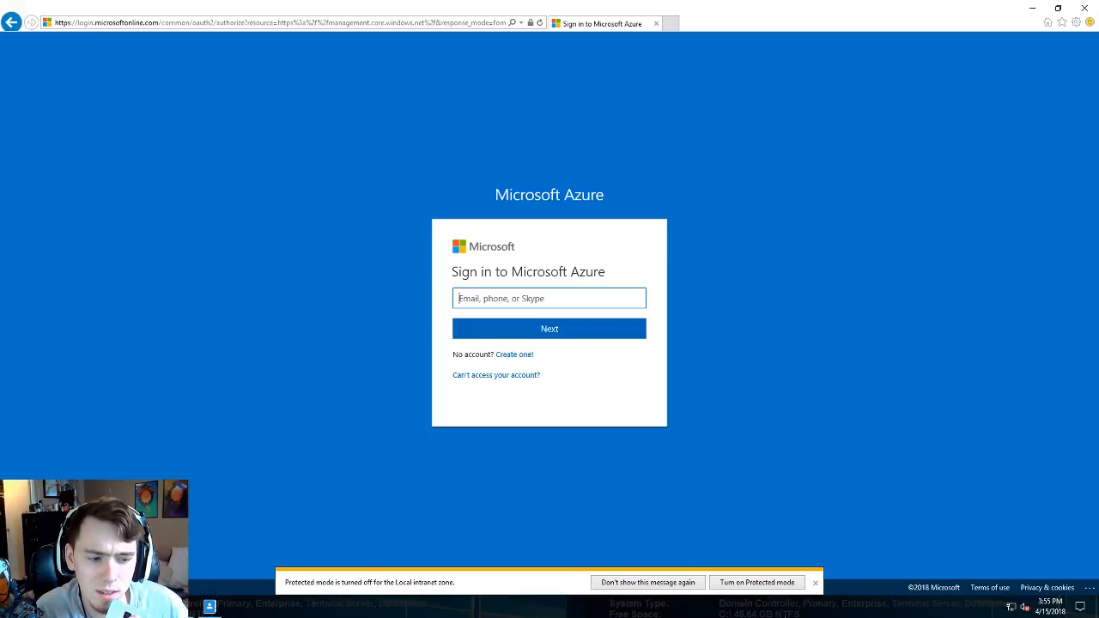
- Dismiss the protected-mode notice and enter the Azure account's e-mail address
click(815, 582)
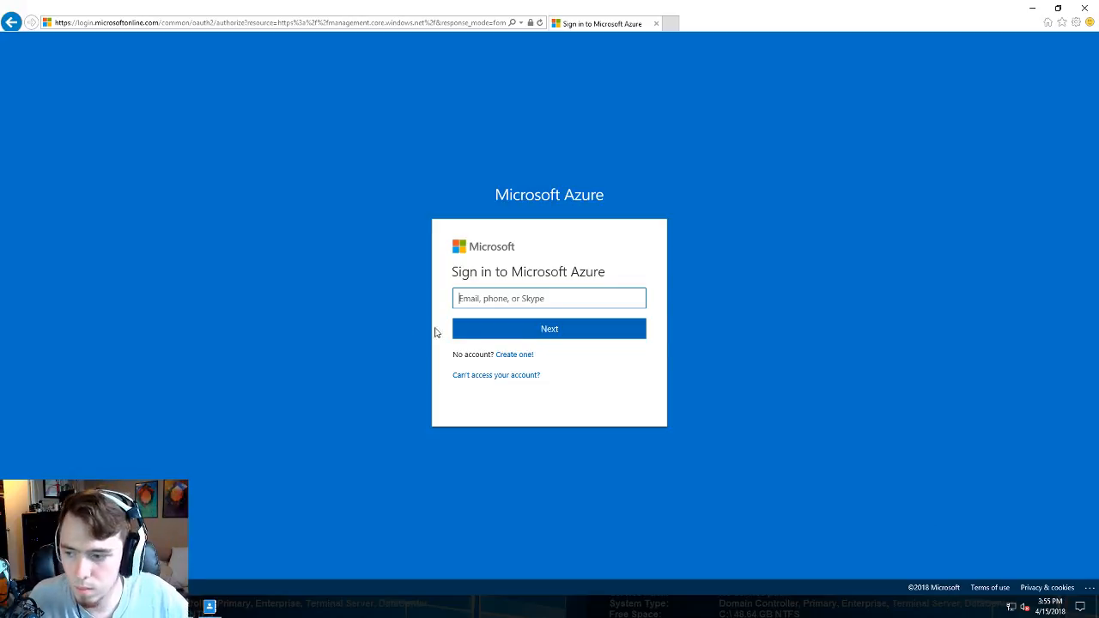
click(521, 298)
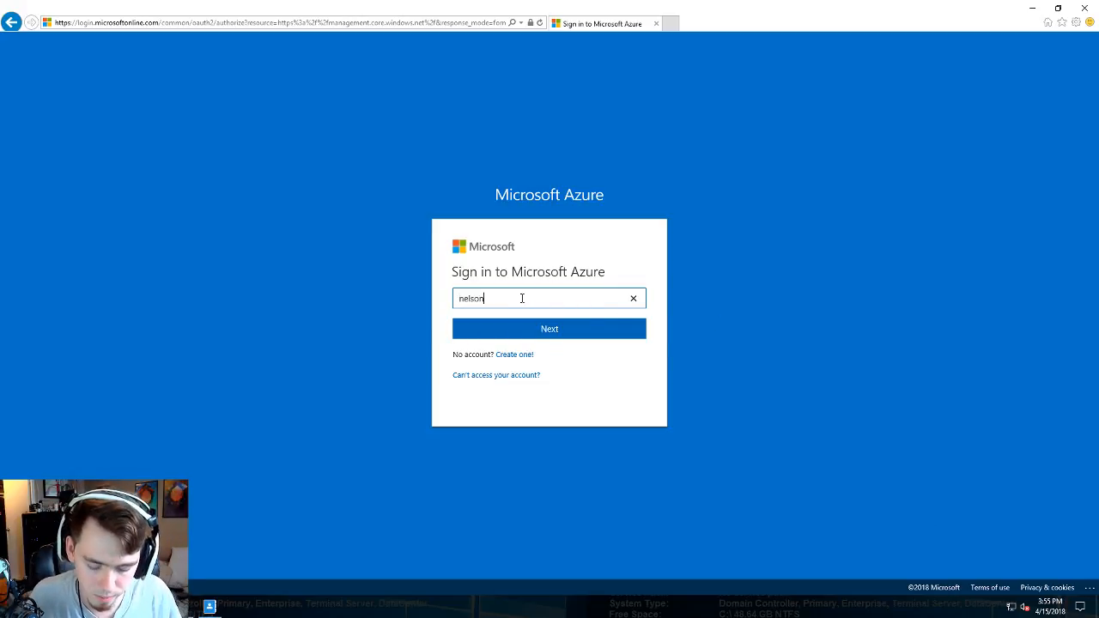
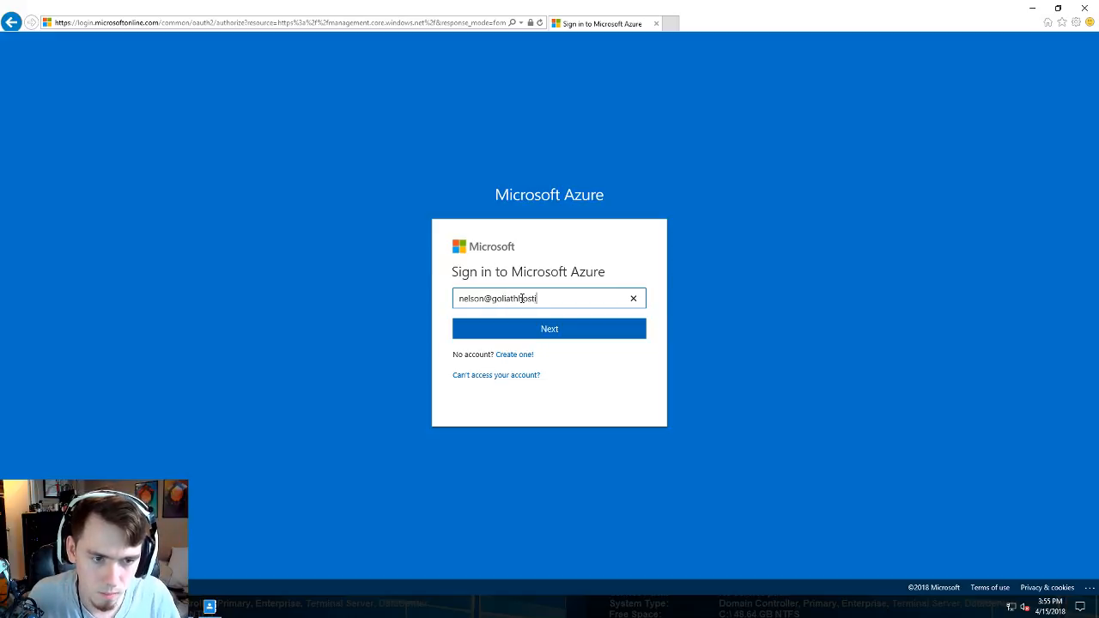
key(Return)
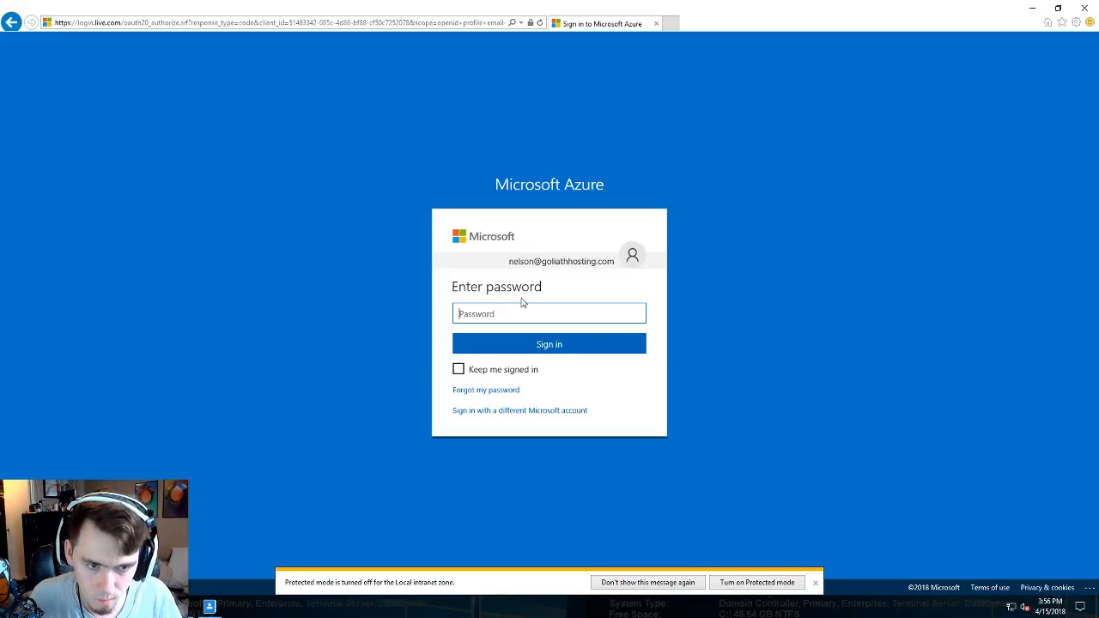
- Enter the account password and decline staying signed in
text(********)
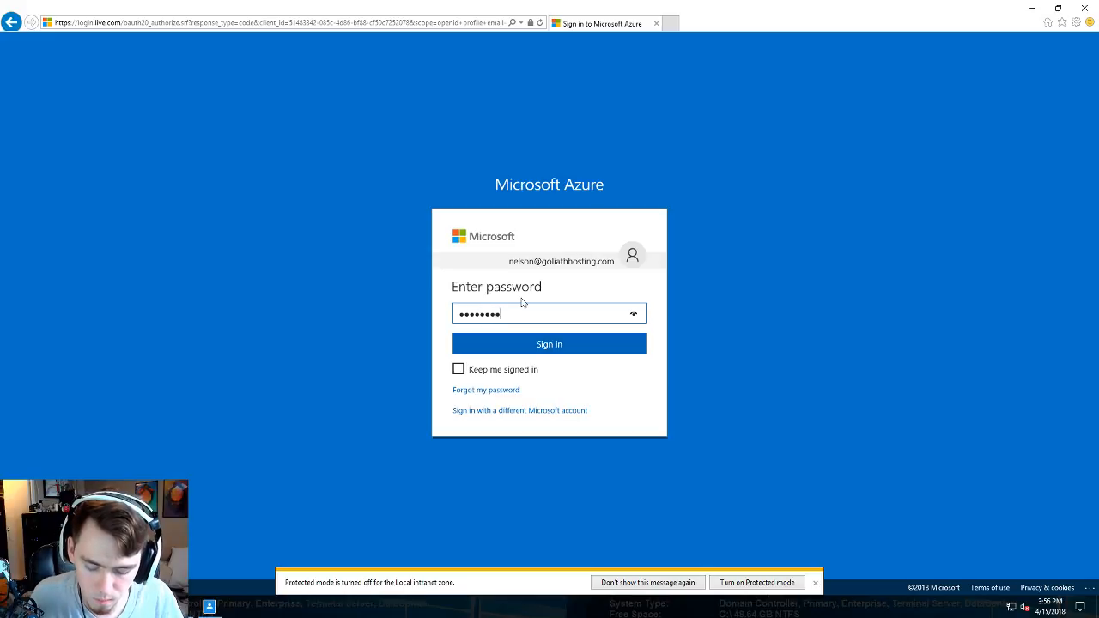
text(***)
key(BackSpace)
key(BackSpace)
key(BackSpace)
key(BackSpace)
key(BackSpace)
key(BackSpace)
key(BackSpace)
key(BackSpace)
key(BackSpace)
key(BackSpace)
key(BackSpace)
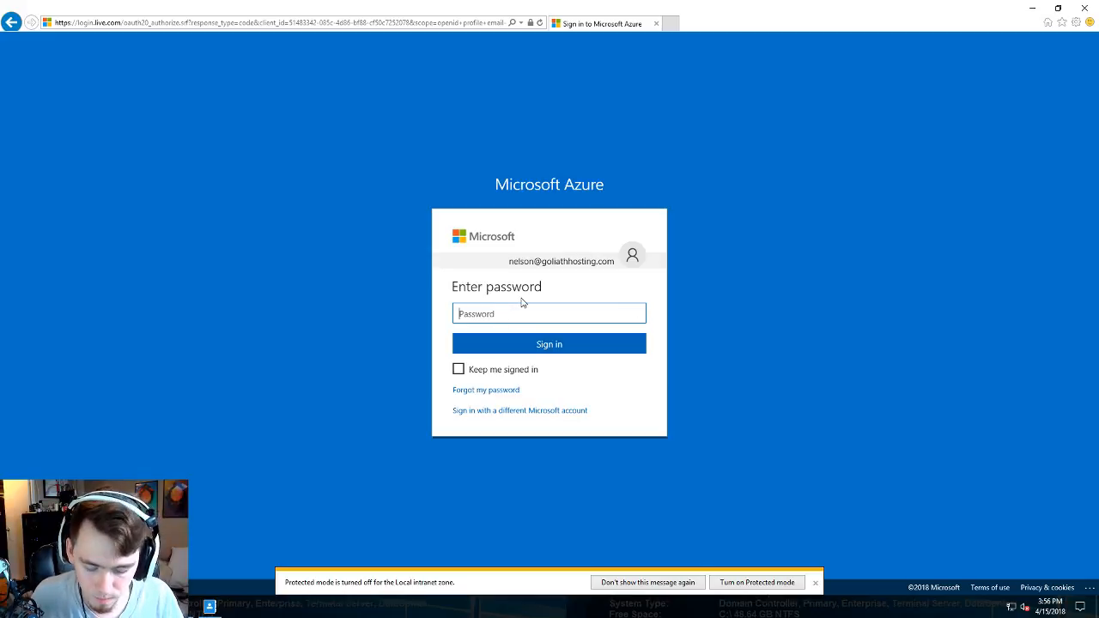
text(********)
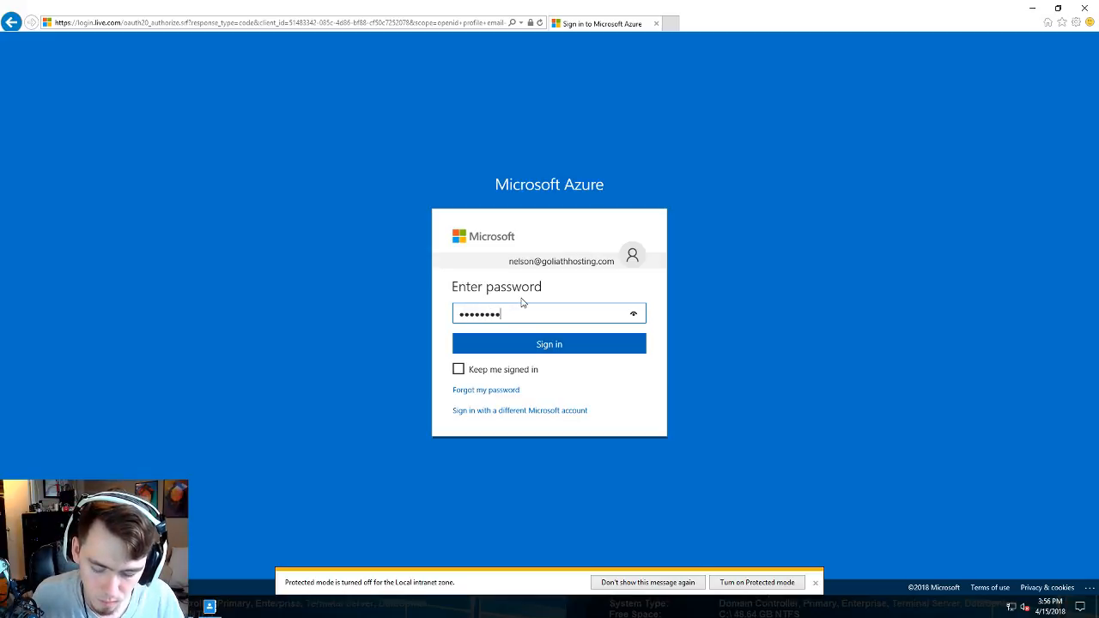
text(***)
key(Return)
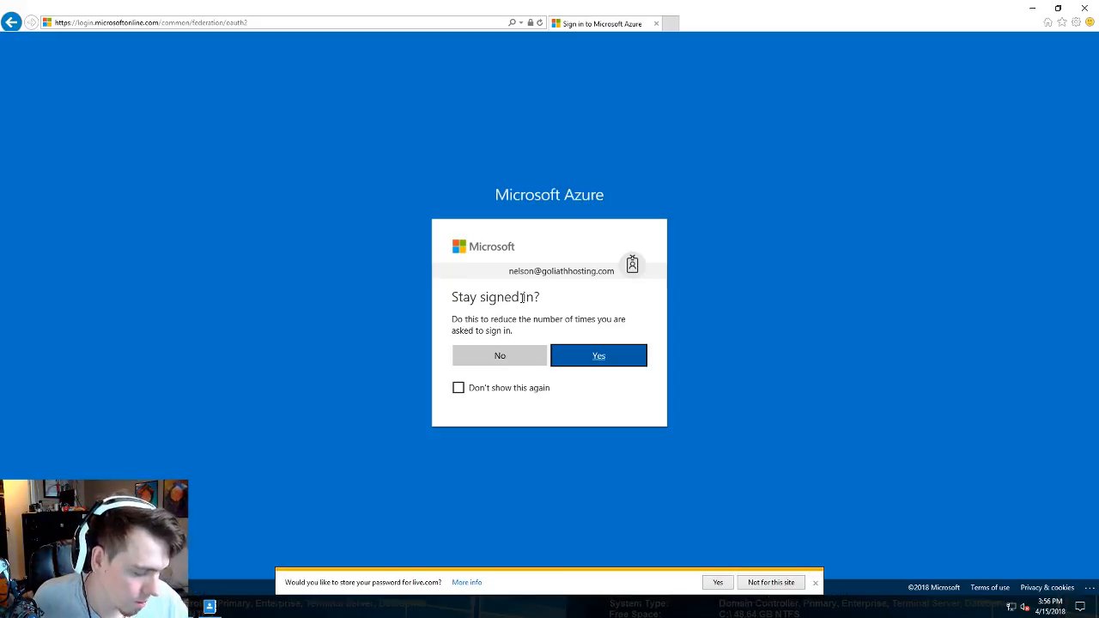
click(479, 361)
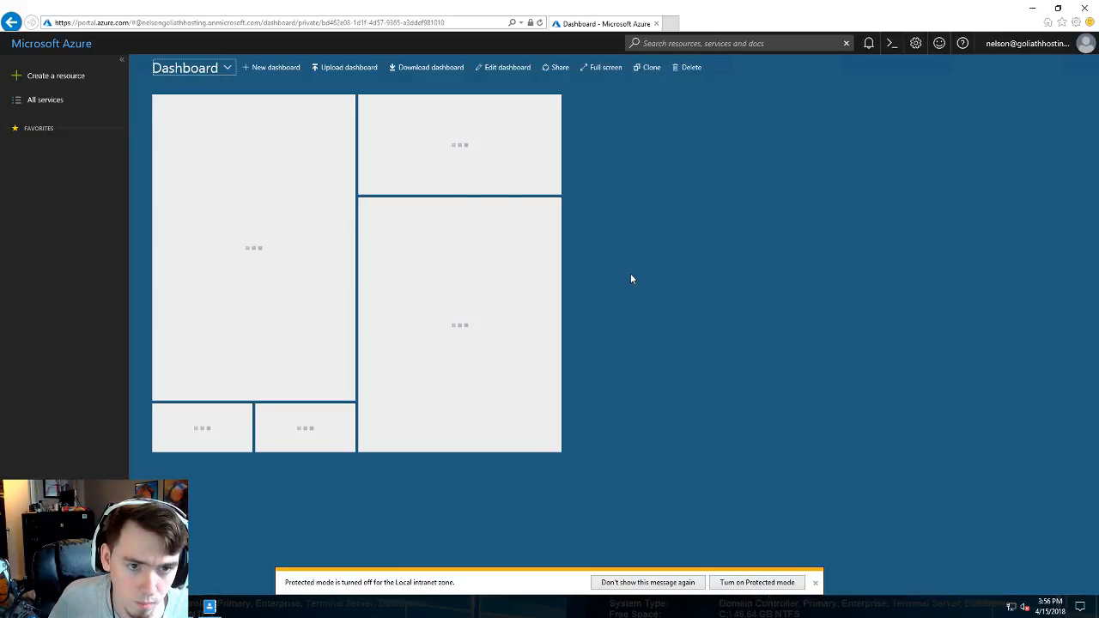
- Dismiss the Protected mode notice while the Dashboard tiles finish loading
click(815, 582)
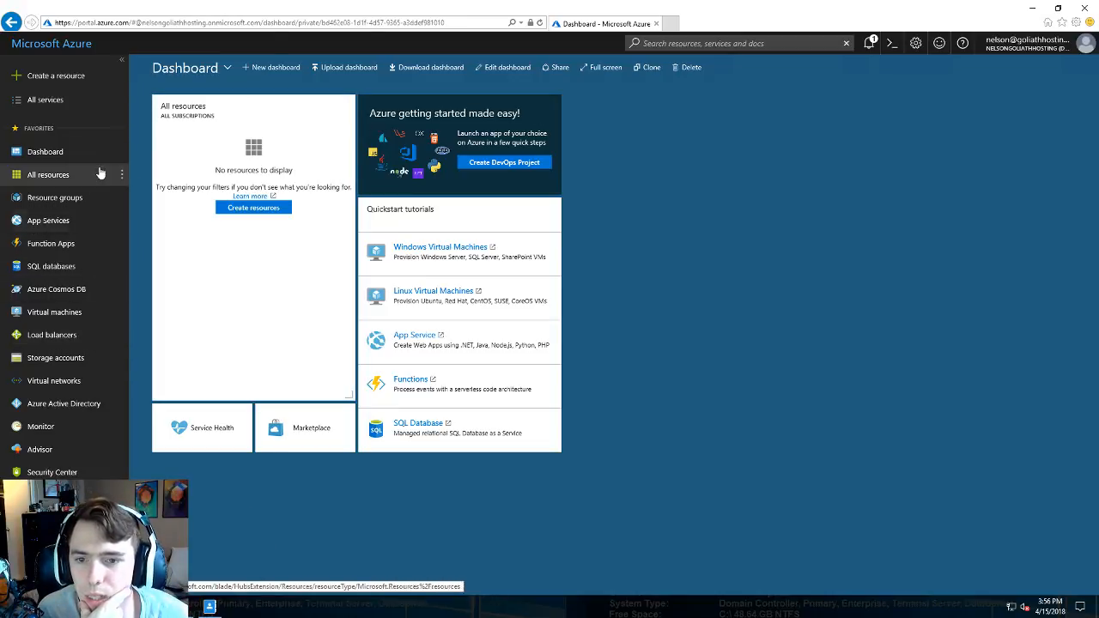
- Open Azure Active Directory for the default directory
click(81, 403)
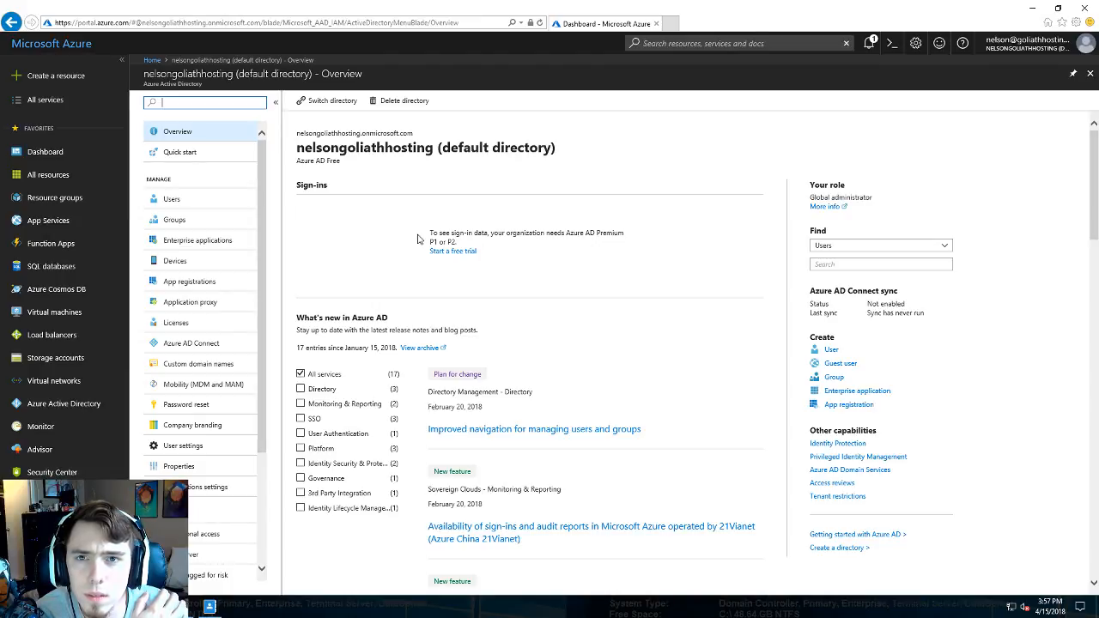
triple_click(359, 151)
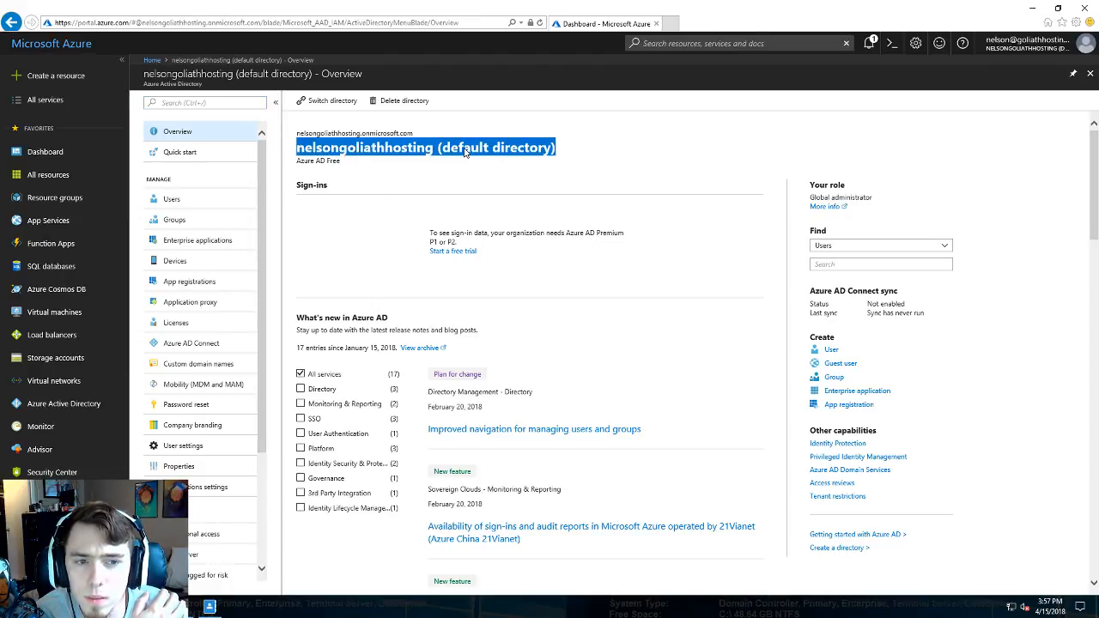
click(370, 247)
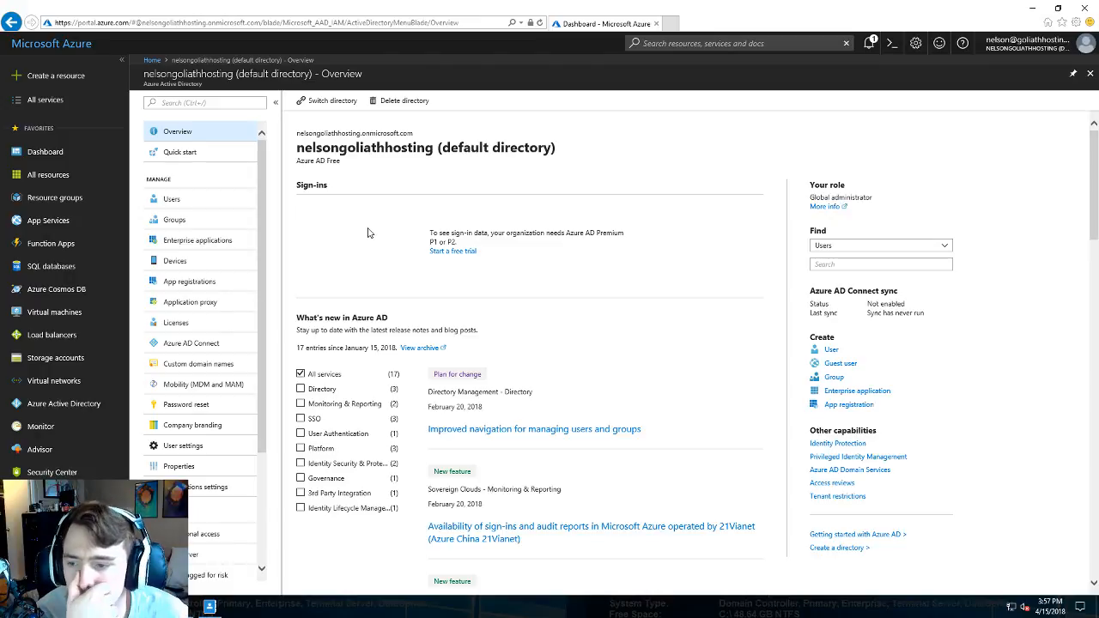
- Scroll through the directory Overview, then open its Azure AD Connect page
scroll(366, 234, down, 1)
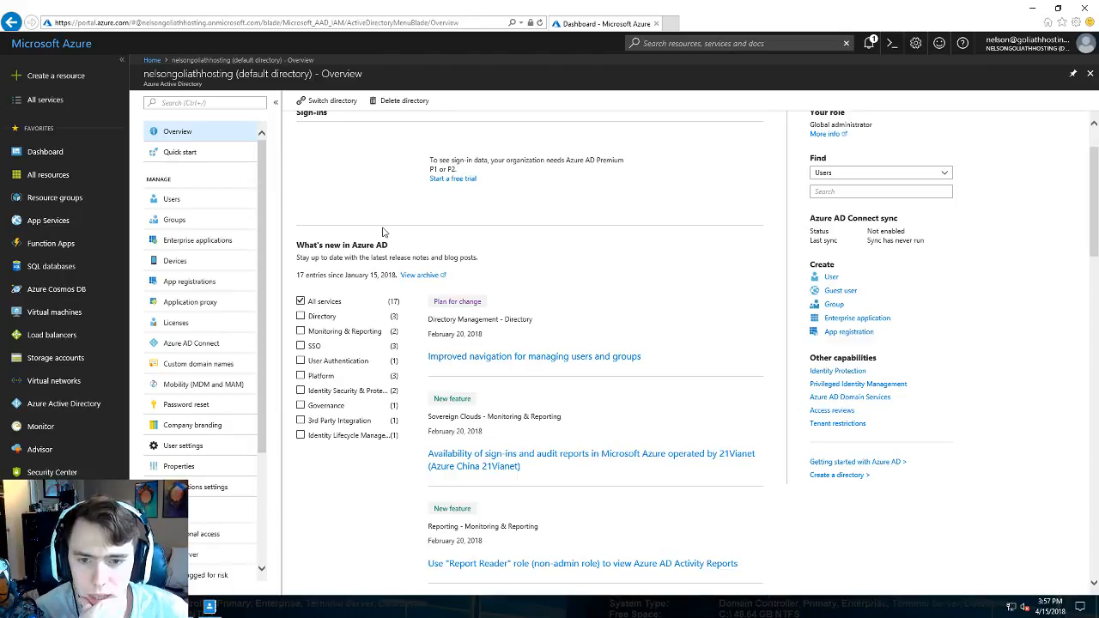
scroll(387, 230, down, 2)
scroll(387, 230, up, 3)
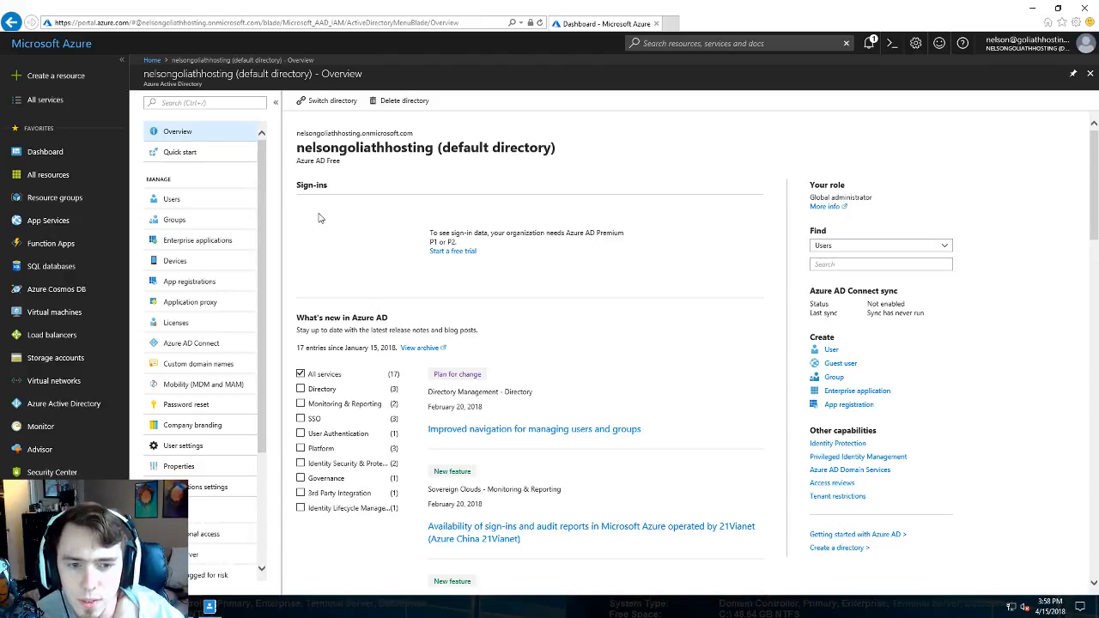
scroll(492, 309, down, 2)
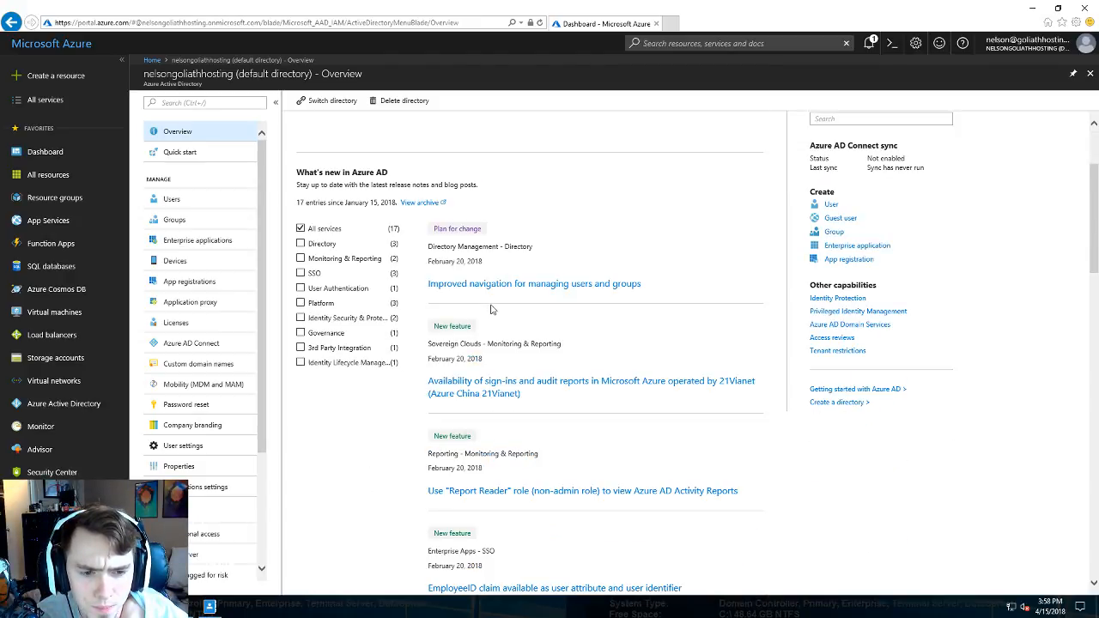
scroll(492, 309, up, 2)
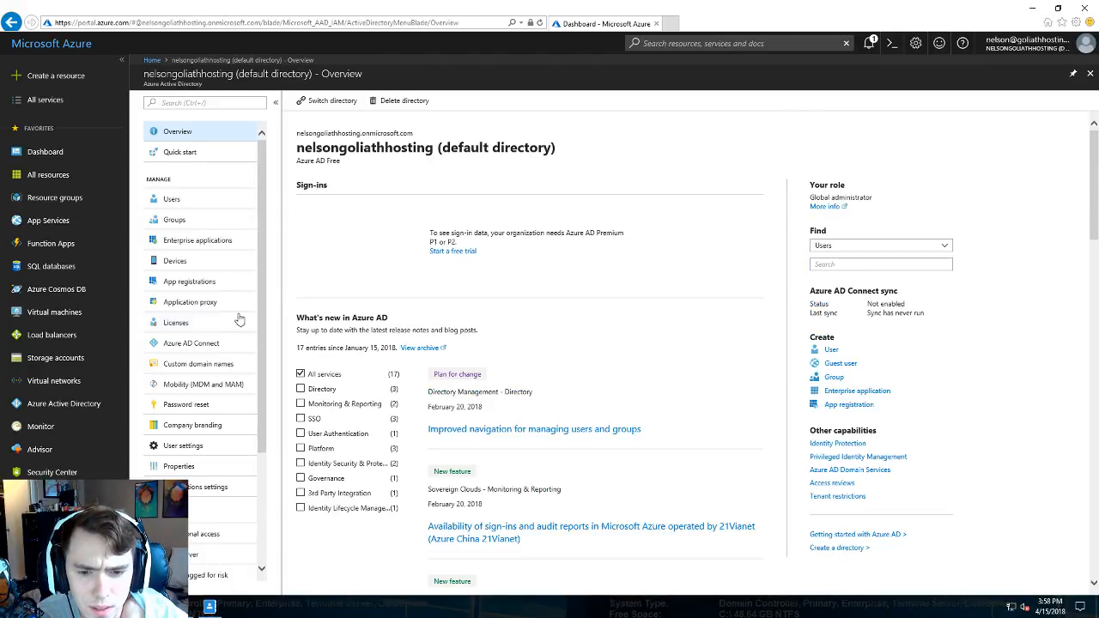
click(240, 343)
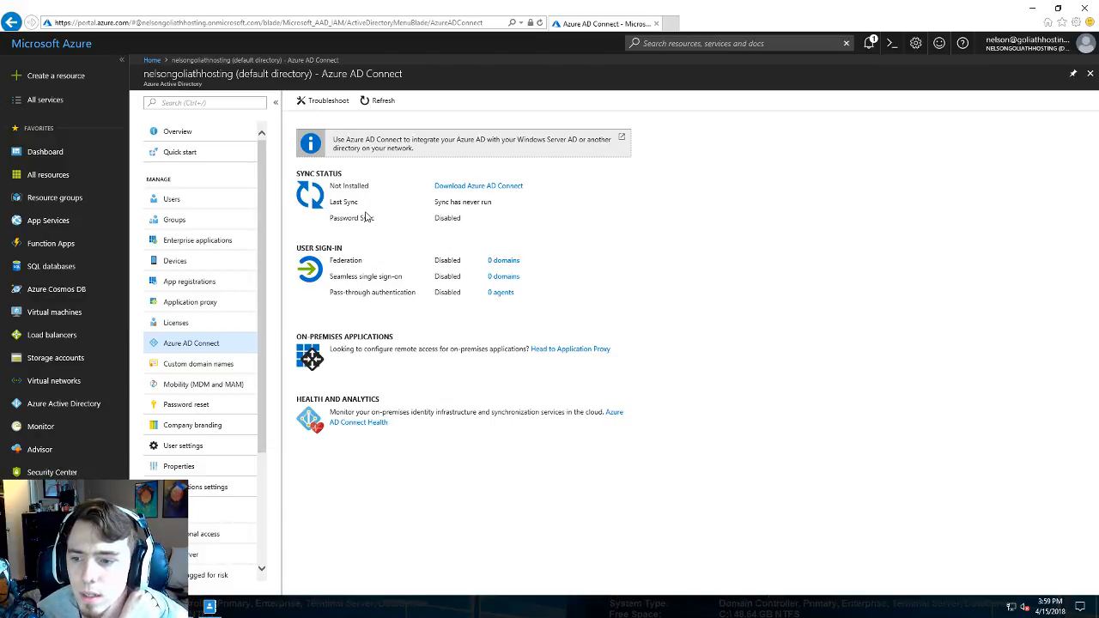
- Follow the 'Download Azure AD Connect' link from the not-installed sync status
click(455, 186)
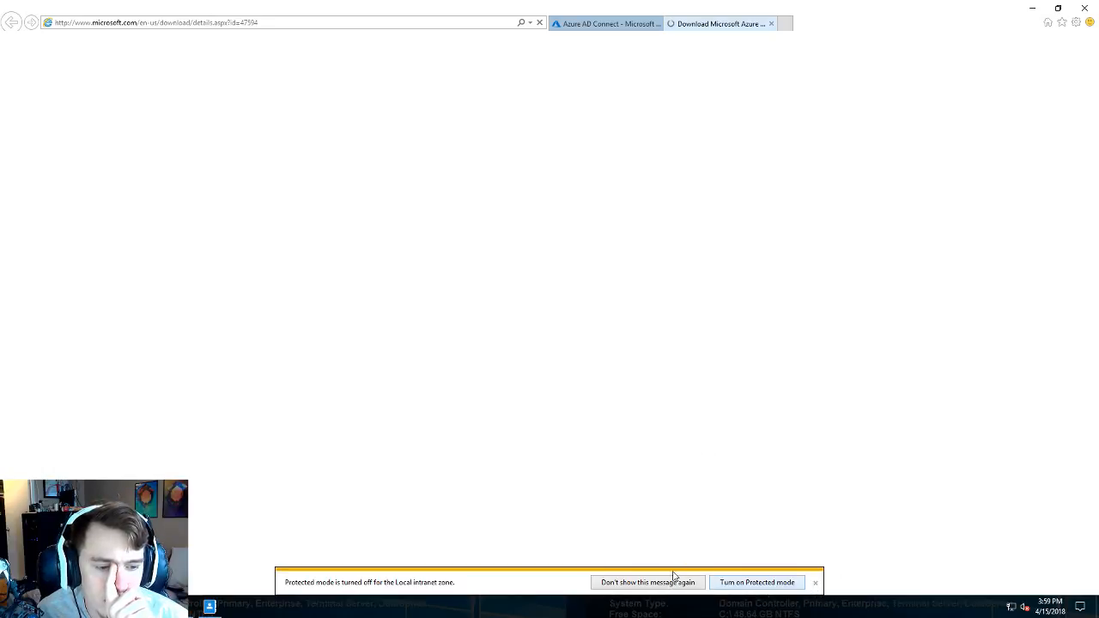
- Stop the protected-mode notice reappearing and return to the loading Azure AD Connect download page
click(648, 584)
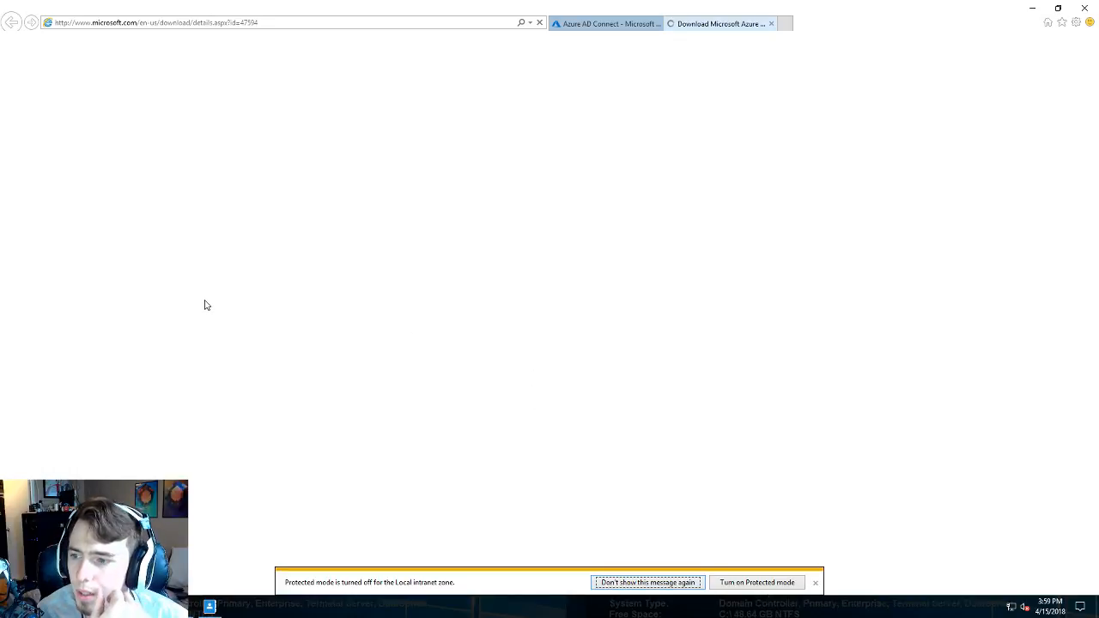
click(615, 27)
click(695, 26)
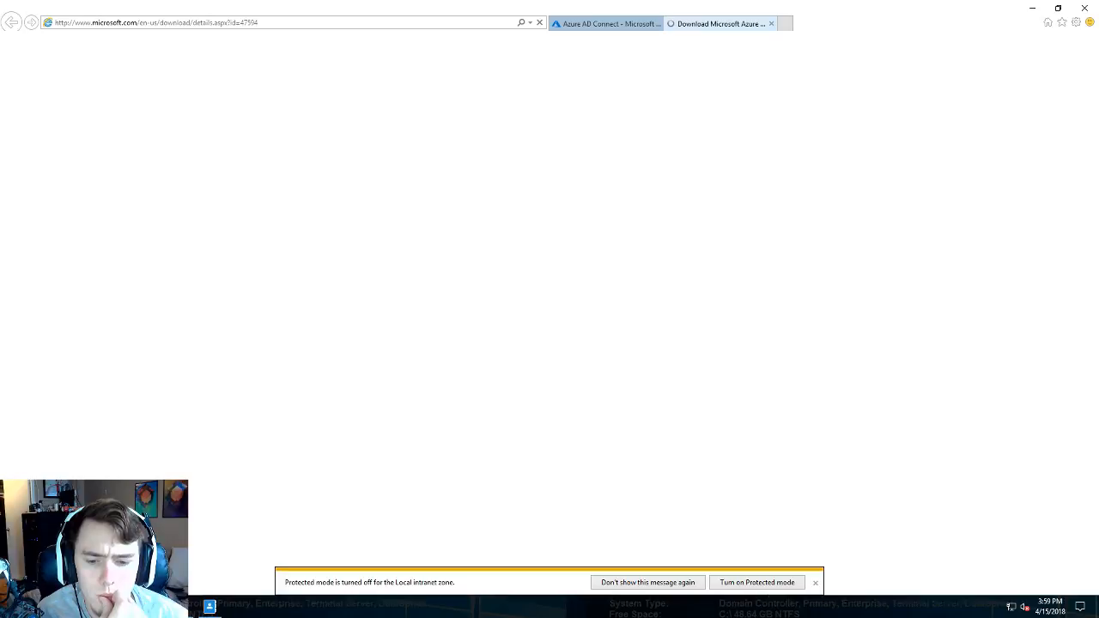
- Check Server Manager, go back to the download page, then minimize the remote session
mouse_move(154, 607)
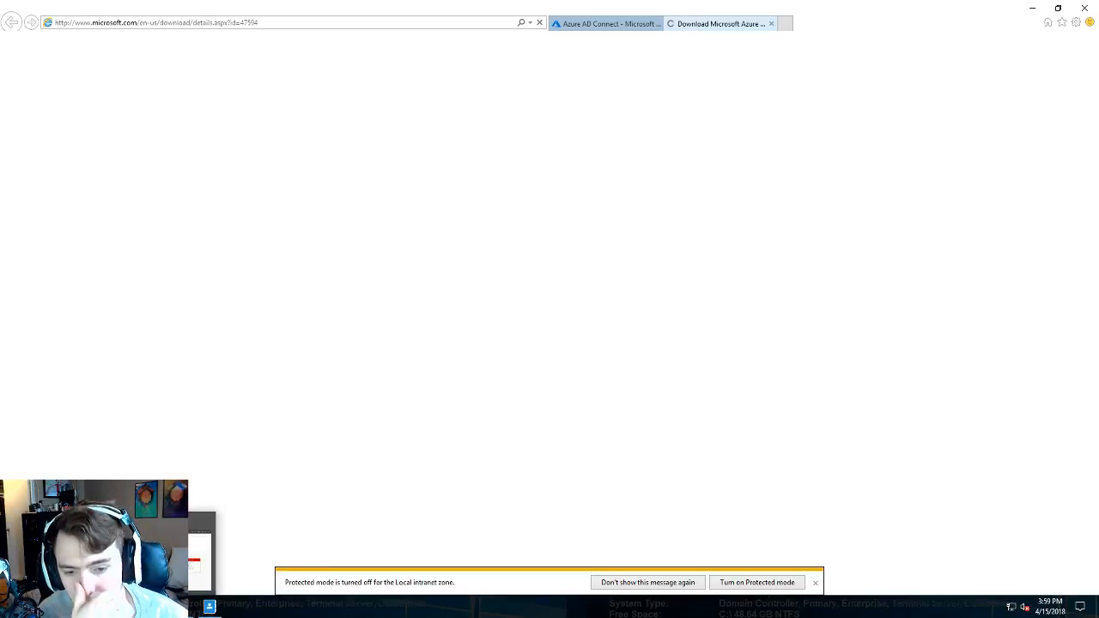
click(158, 562)
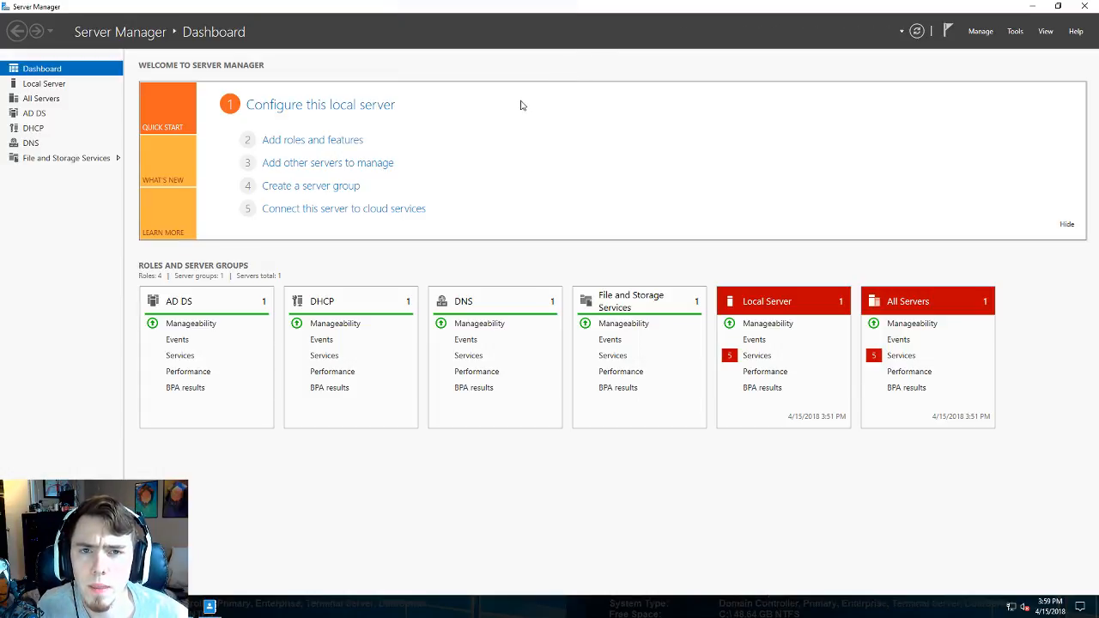
key(alt+Tab)
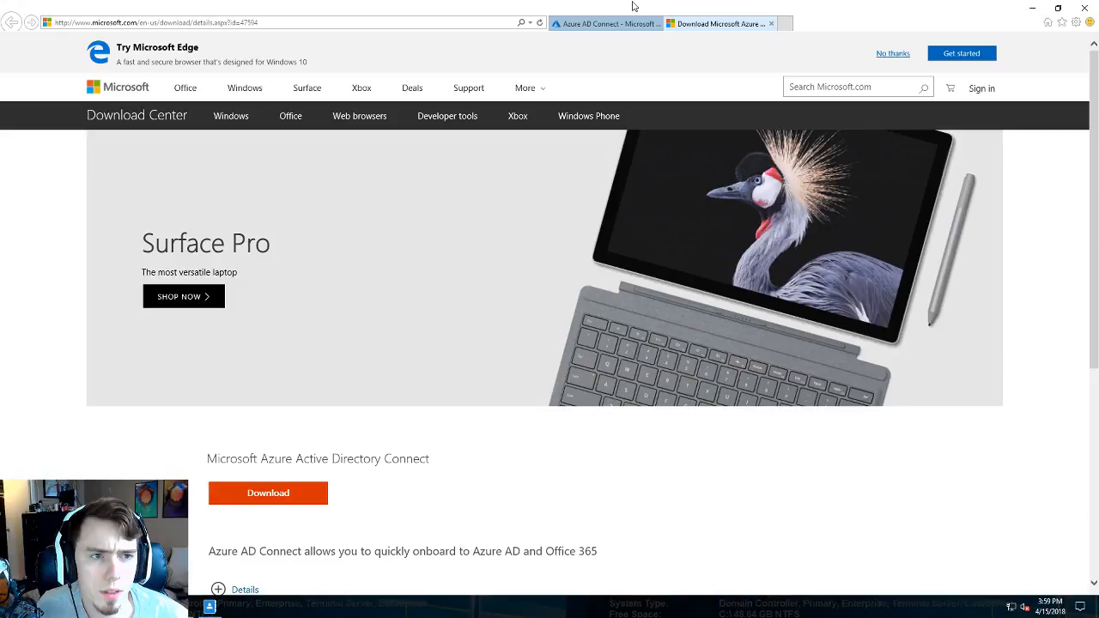
click(663, 5)
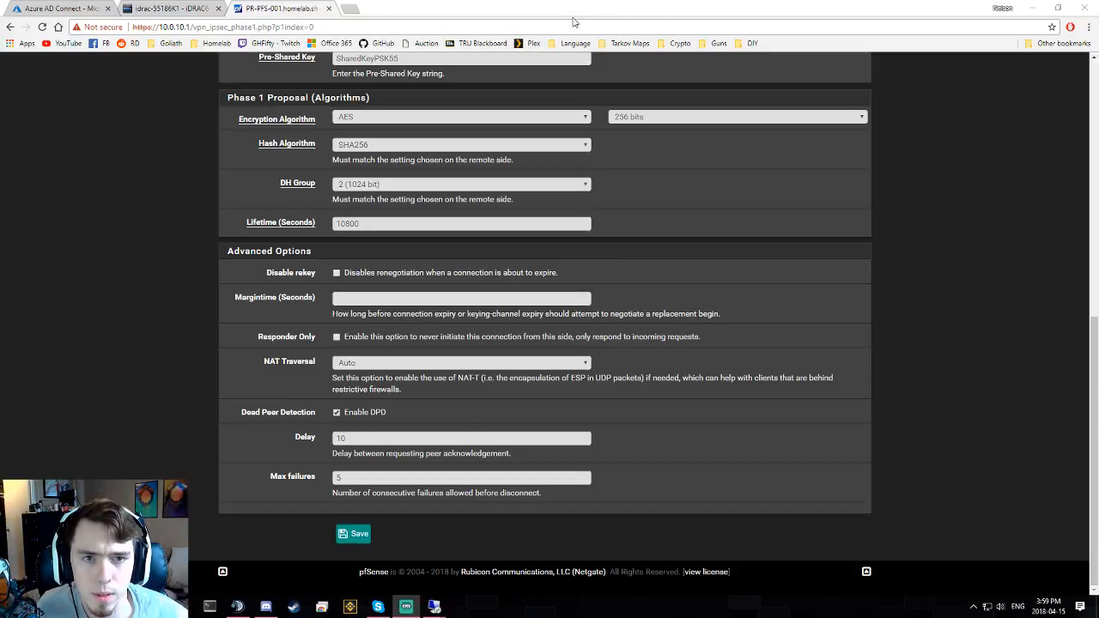
- Search eBay for 'idrac express' in a new browser tab
click(349, 9)
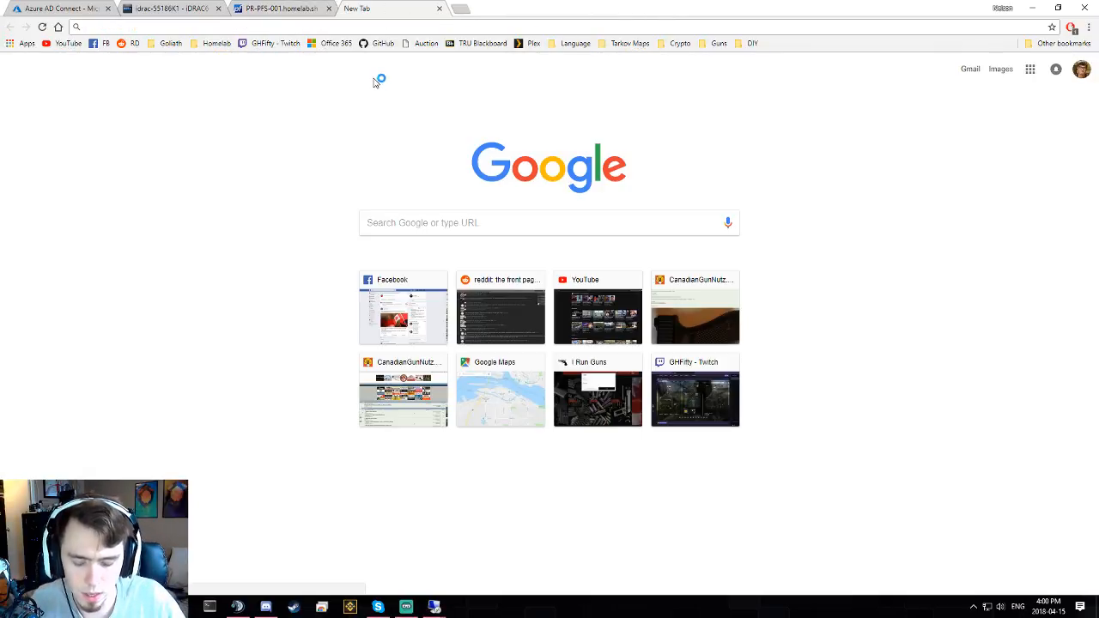
text(ebay)
key(Return)
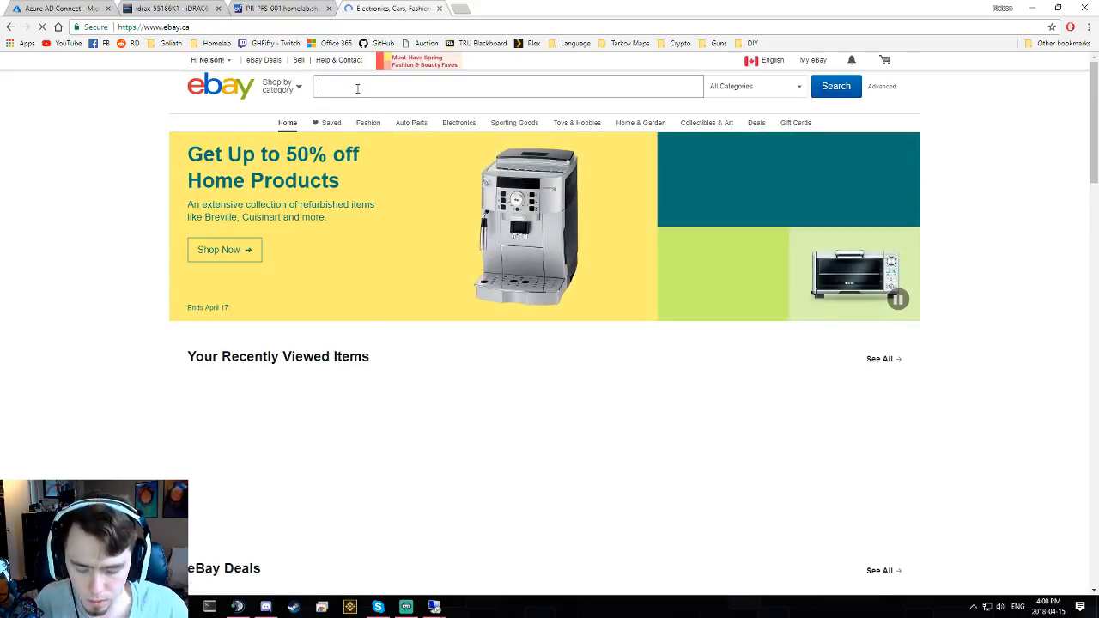
text(idrac )
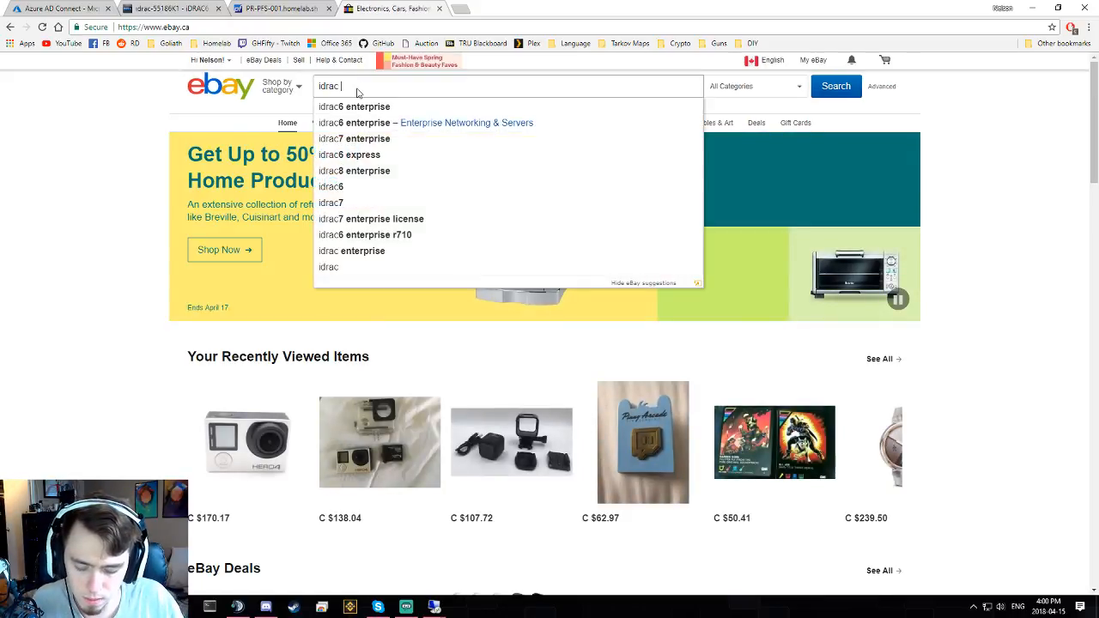
text(express)
key(Return)
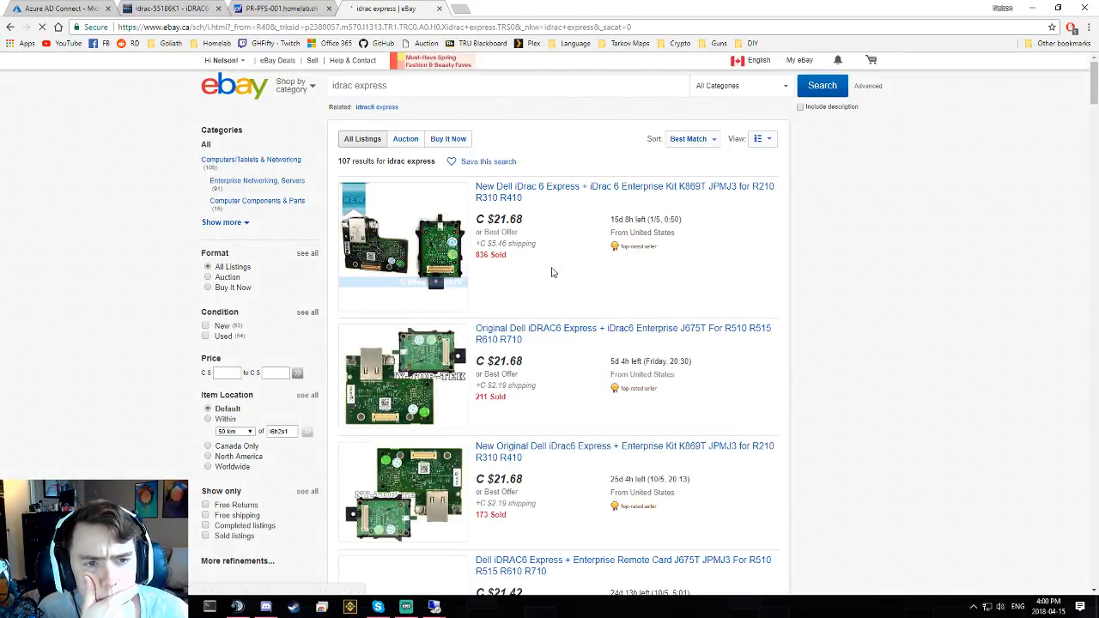
- Scroll through the 107 iDRAC6 Express listings comparing prices of roughly C $11–$25
scroll(552, 271, down, 1)
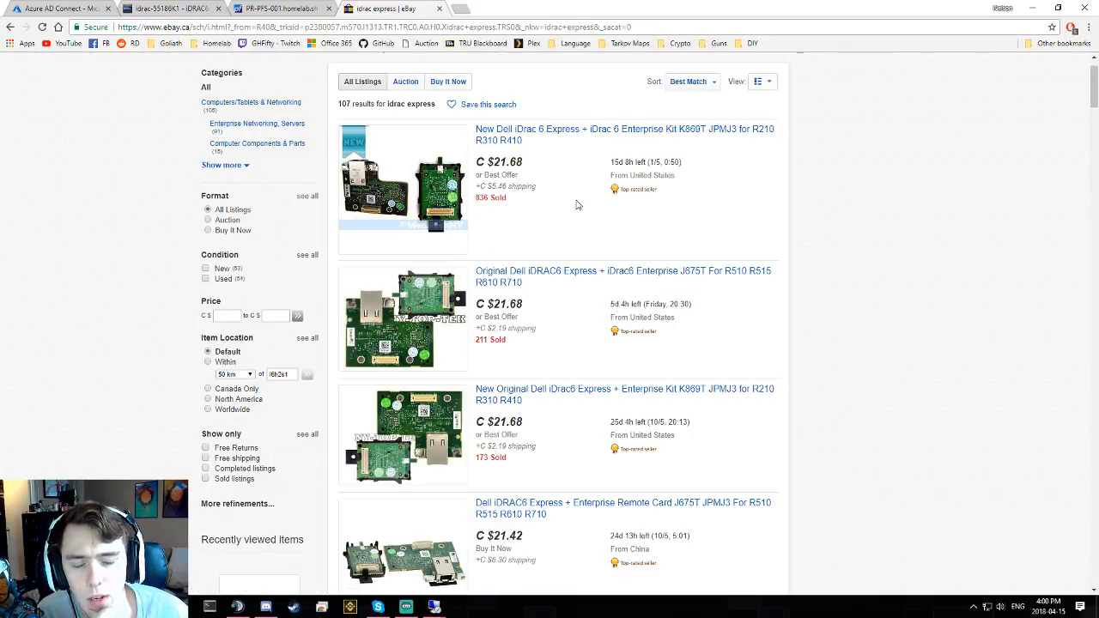
scroll(525, 365, down, 1)
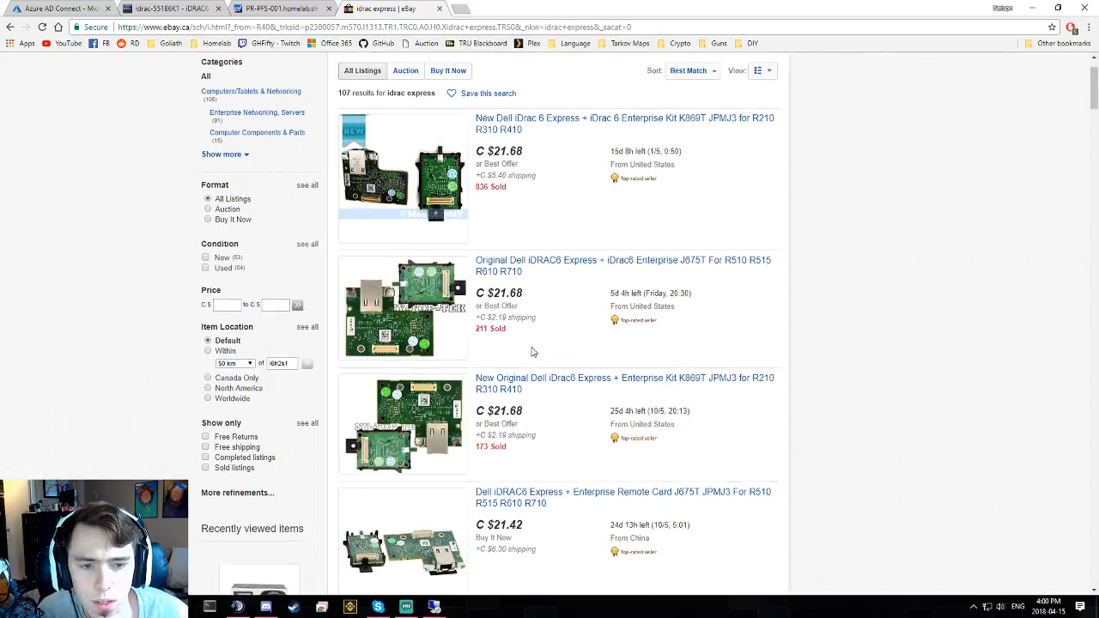
scroll(592, 185, up, 1)
scroll(587, 190, down, 1)
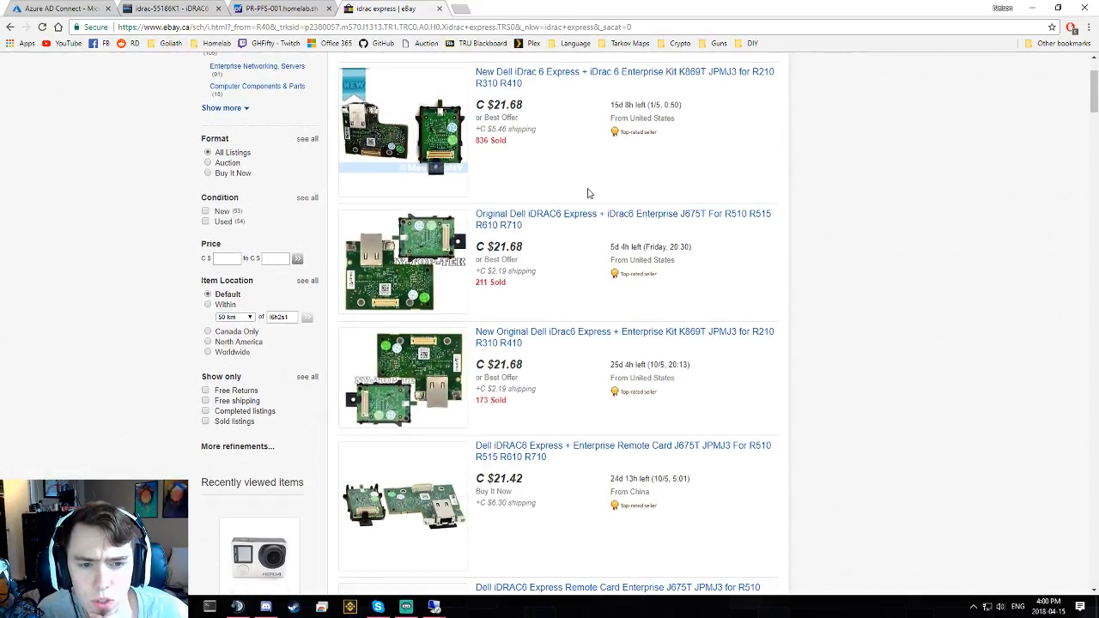
scroll(589, 275, down, 1)
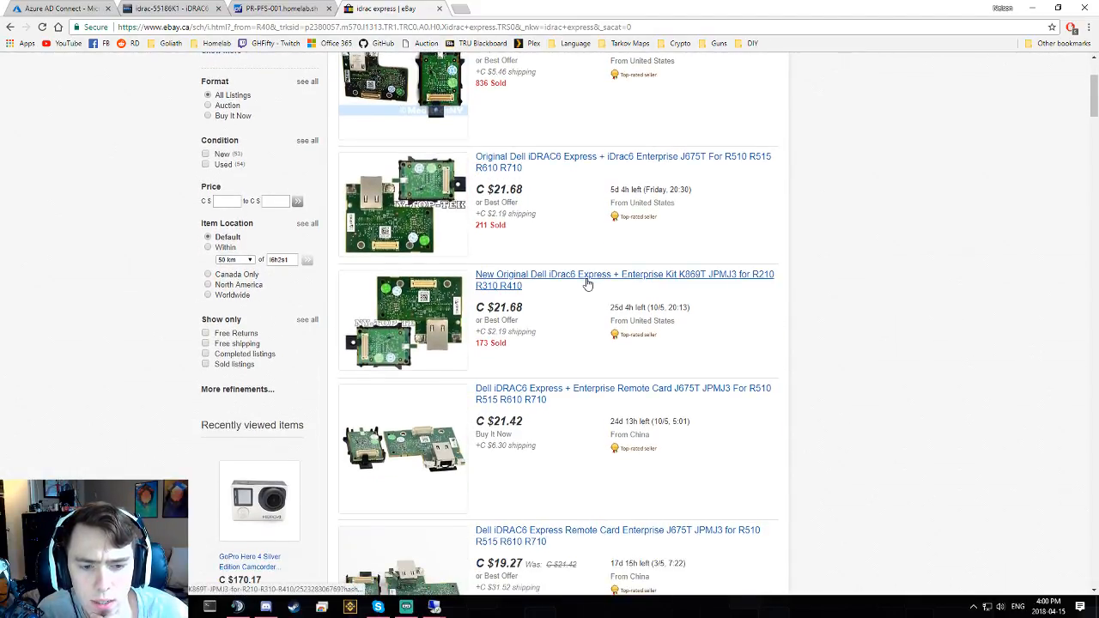
scroll(587, 283, up, 2)
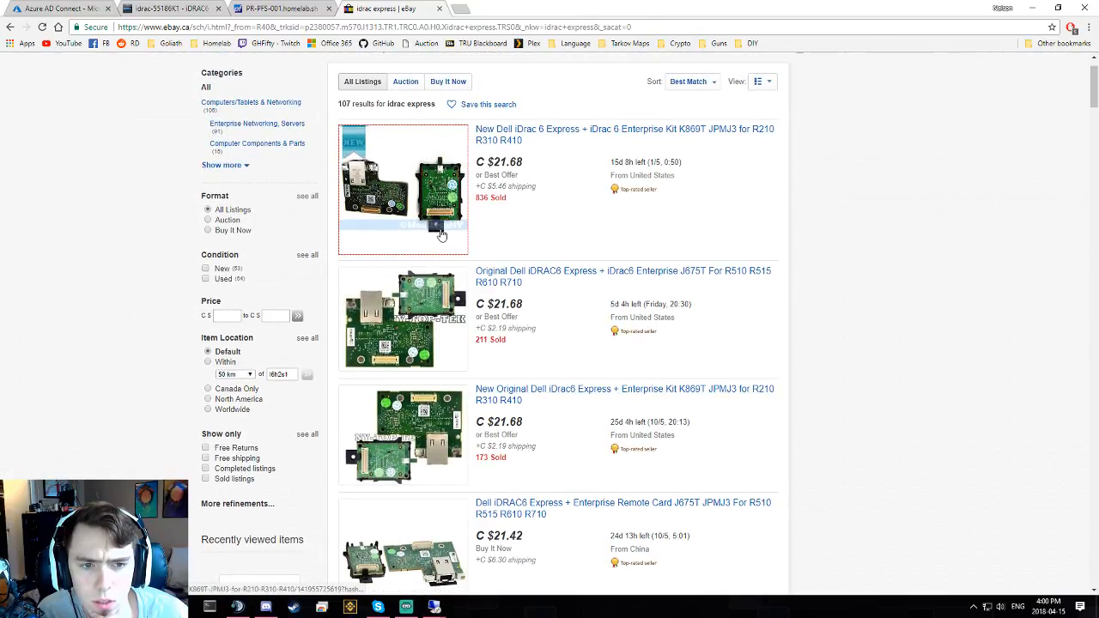
scroll(498, 228, down, 1)
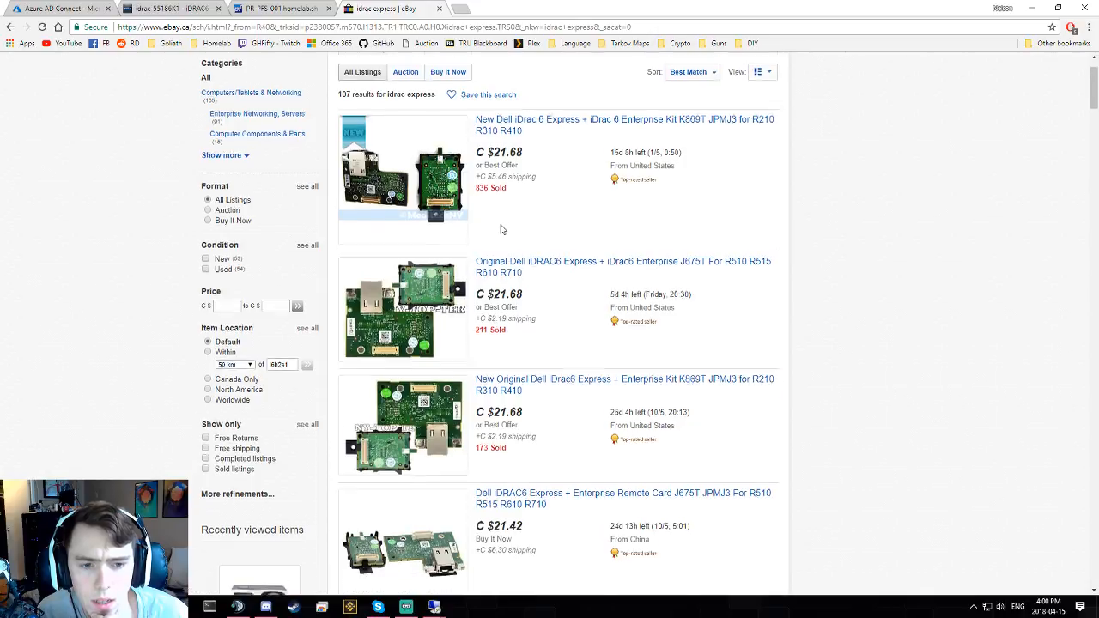
scroll(504, 229, down, 2)
scroll(504, 228, down, 2)
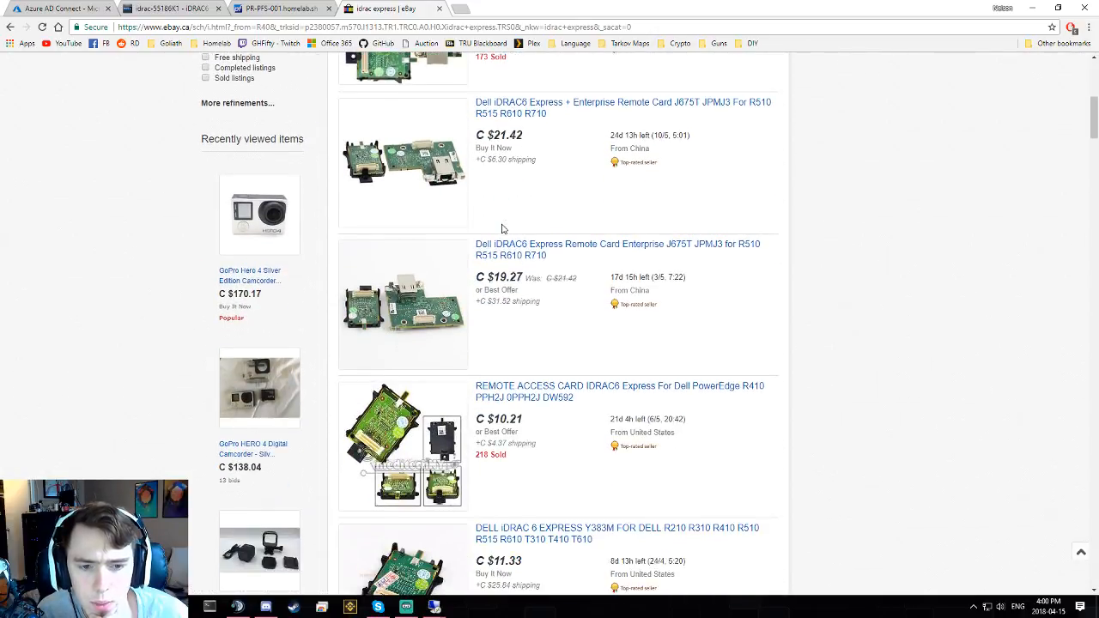
scroll(505, 222, up, 2)
scroll(506, 221, up, 2)
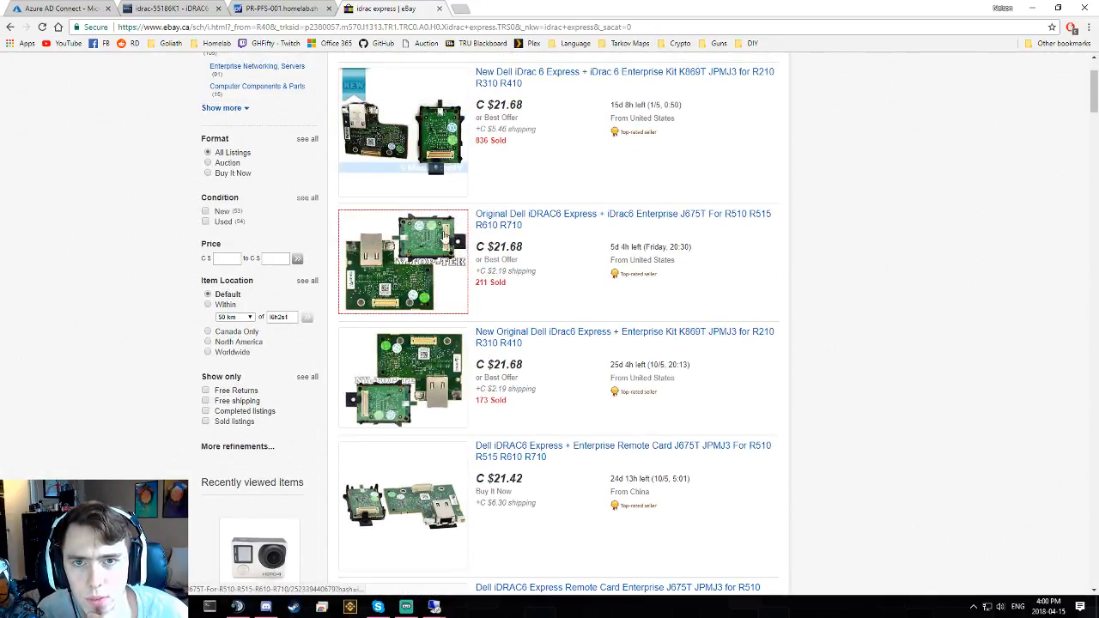
scroll(539, 226, down, 3)
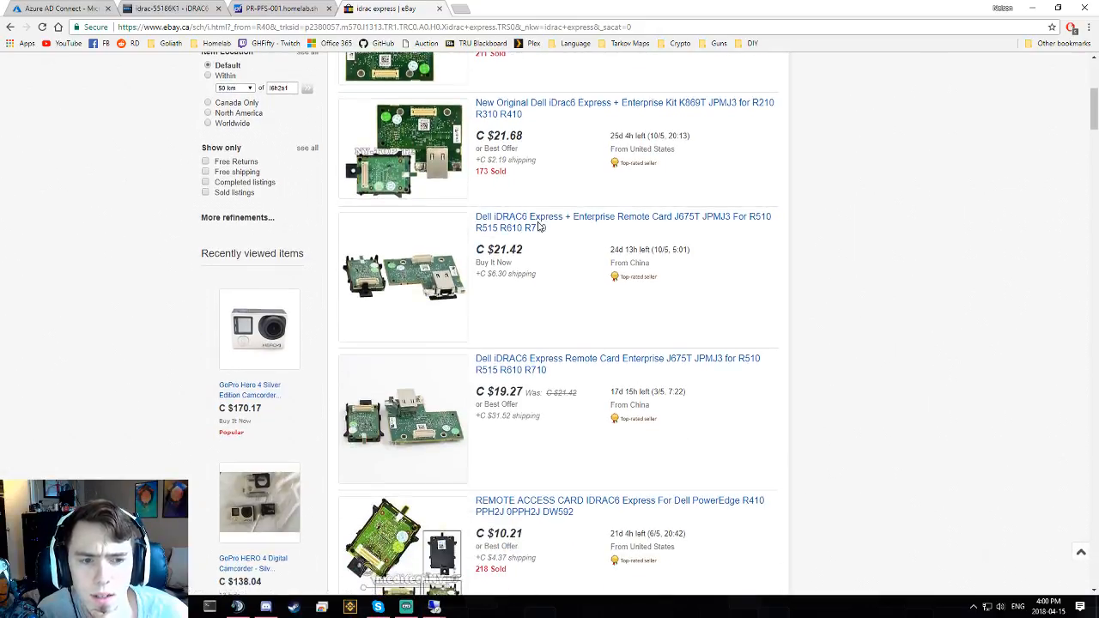
scroll(539, 226, down, 1)
scroll(539, 225, down, 1)
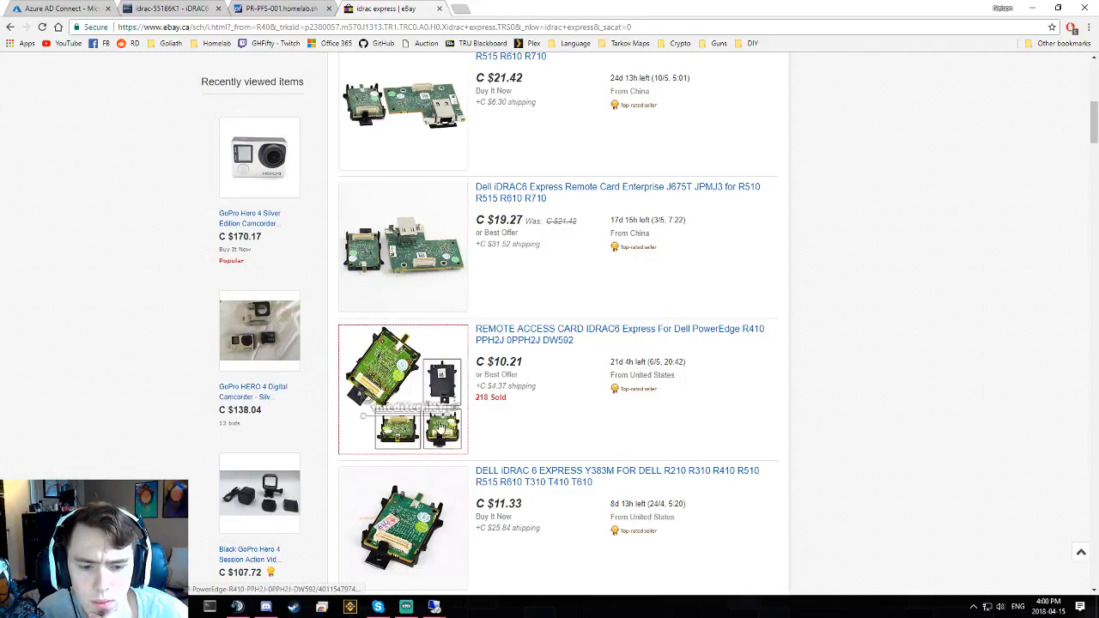
scroll(412, 386, down, 5)
scroll(479, 359, down, 1)
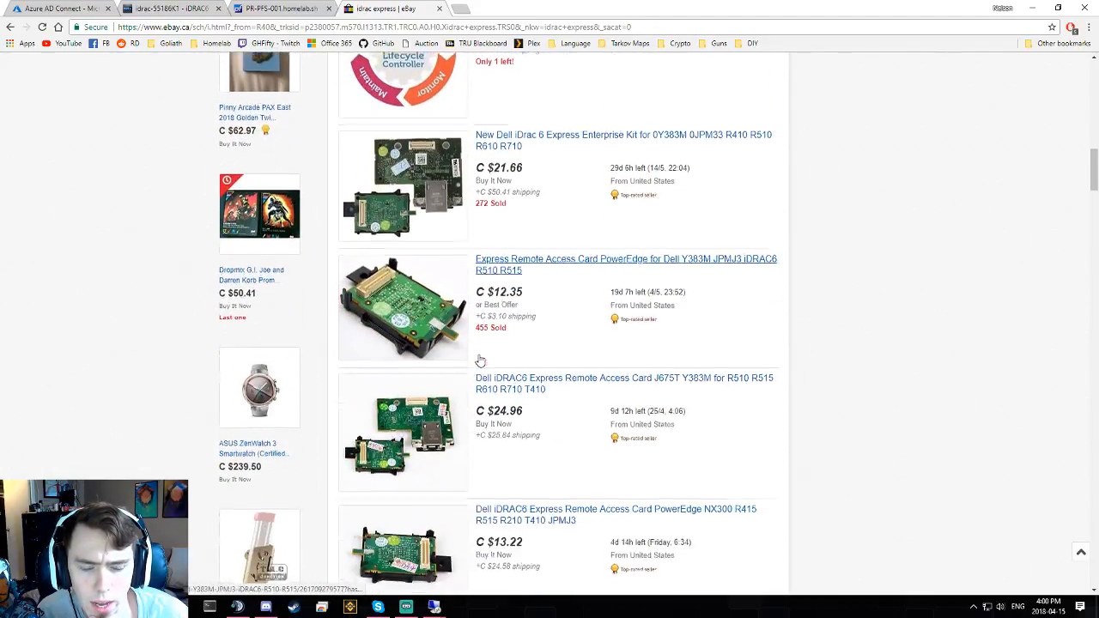
scroll(479, 358, down, 1)
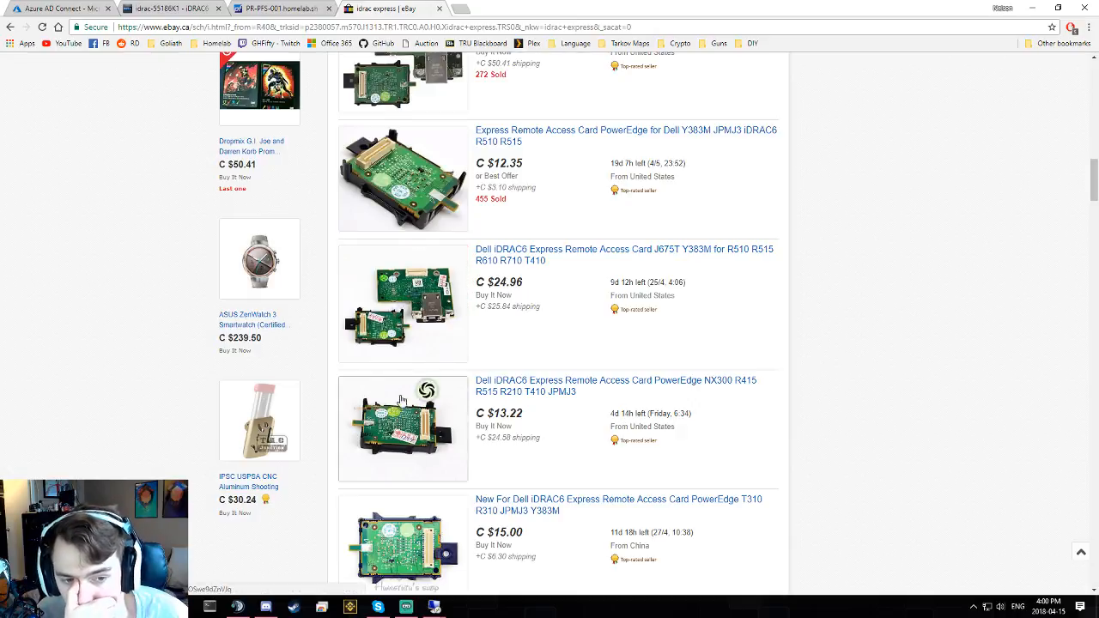
scroll(395, 305, down, 1)
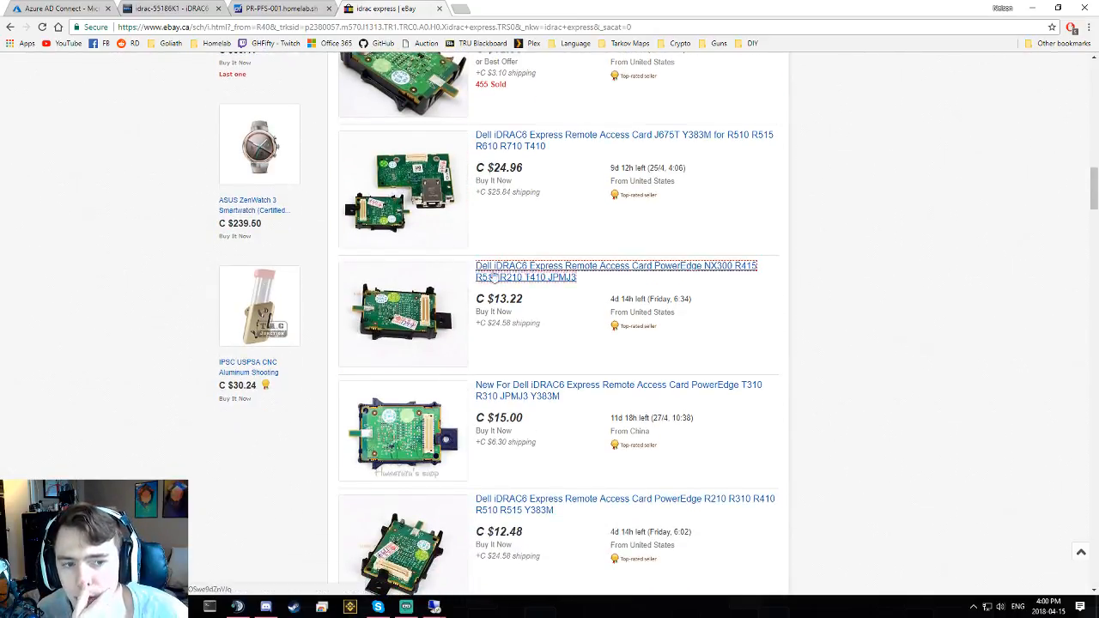
scroll(515, 314, down, 1)
scroll(516, 314, down, 2)
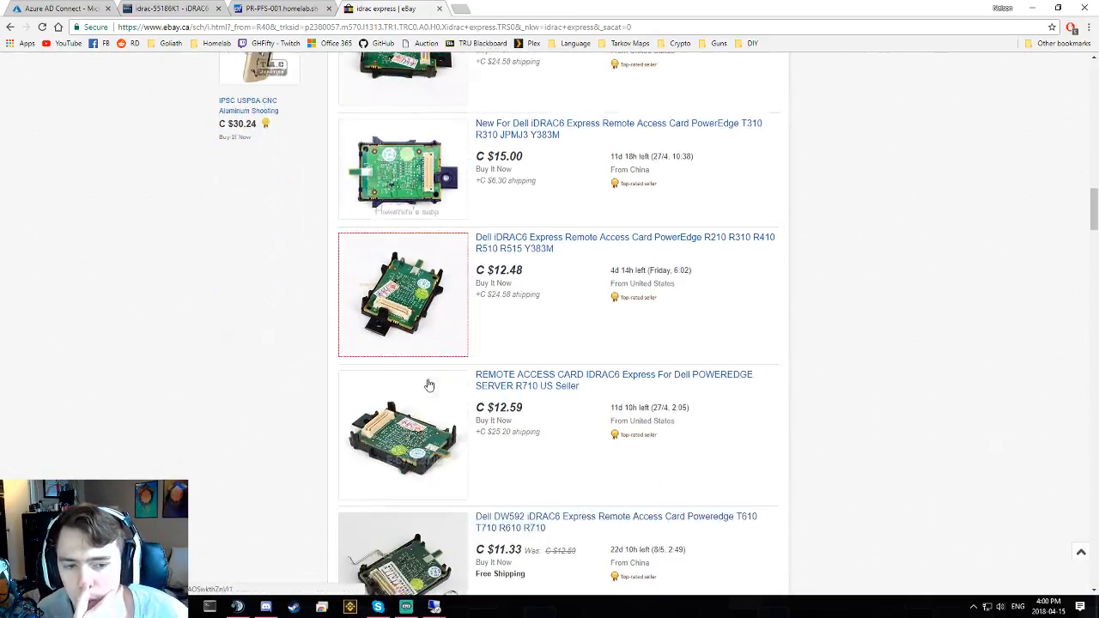
scroll(575, 491, up, 2)
scroll(573, 480, down, 6)
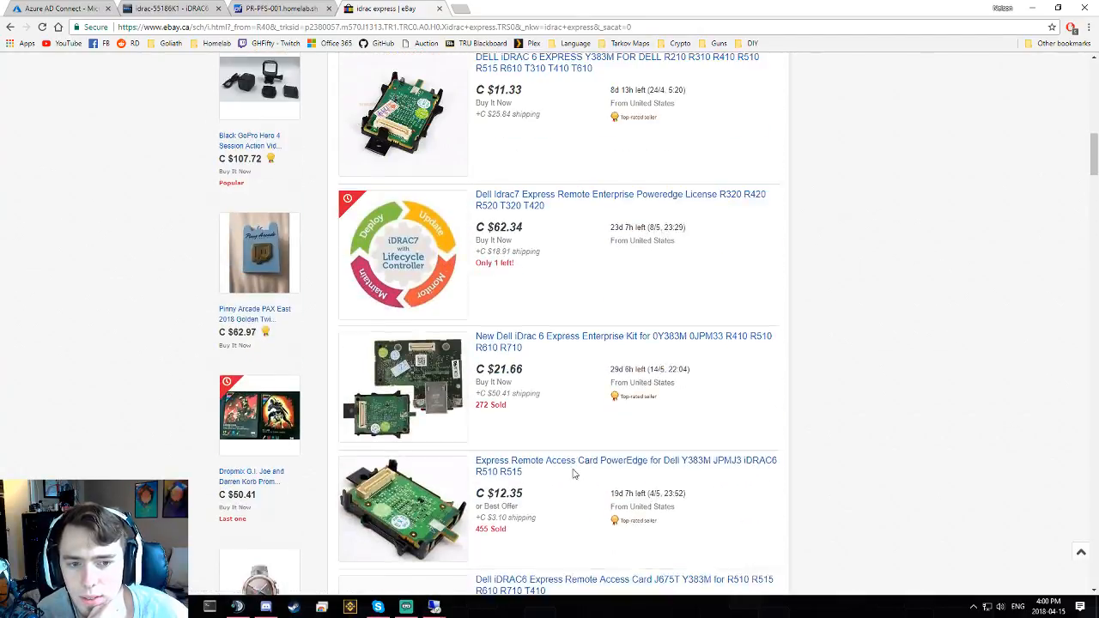
scroll(574, 437, up, 3)
scroll(455, 284, up, 5)
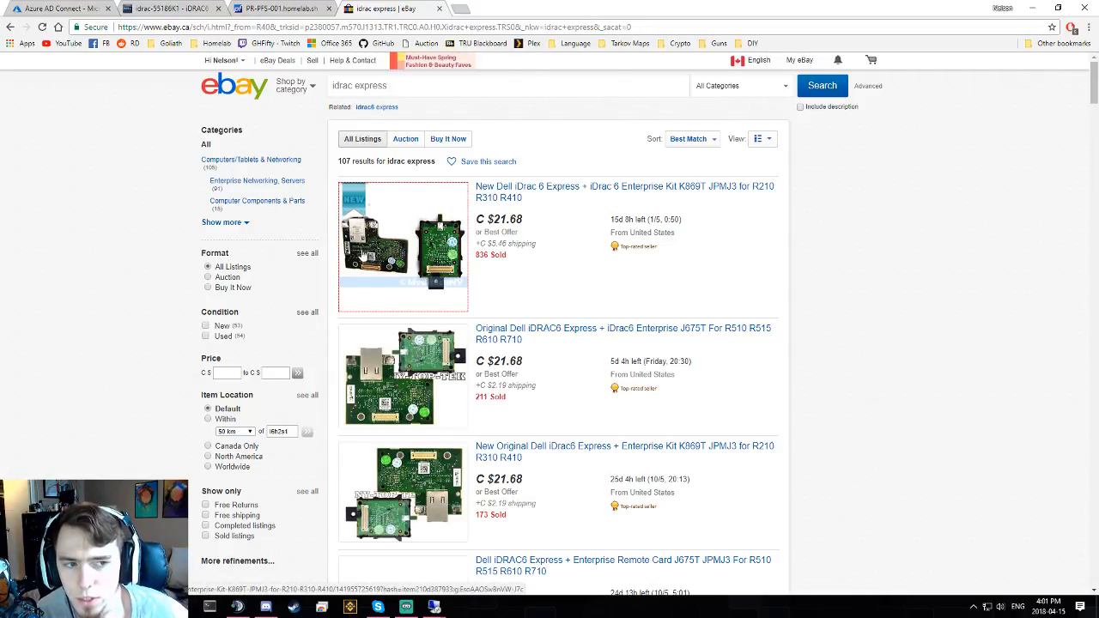
- Close the eBay tab and bring up the 10.0.200.12 remote session
middle_click(376, 9)
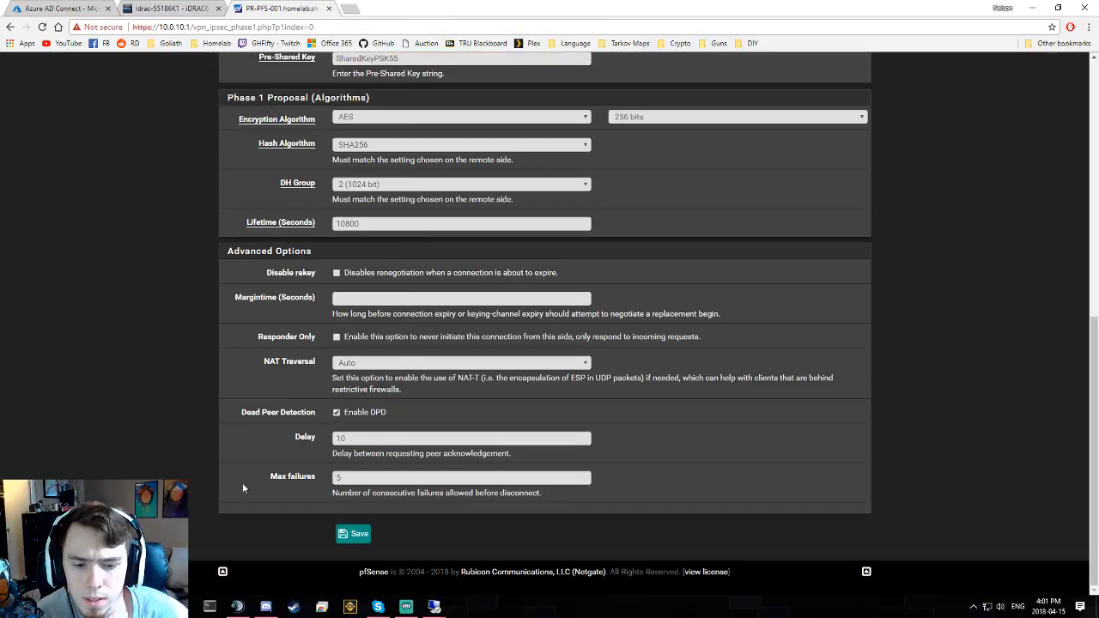
mouse_move(435, 606)
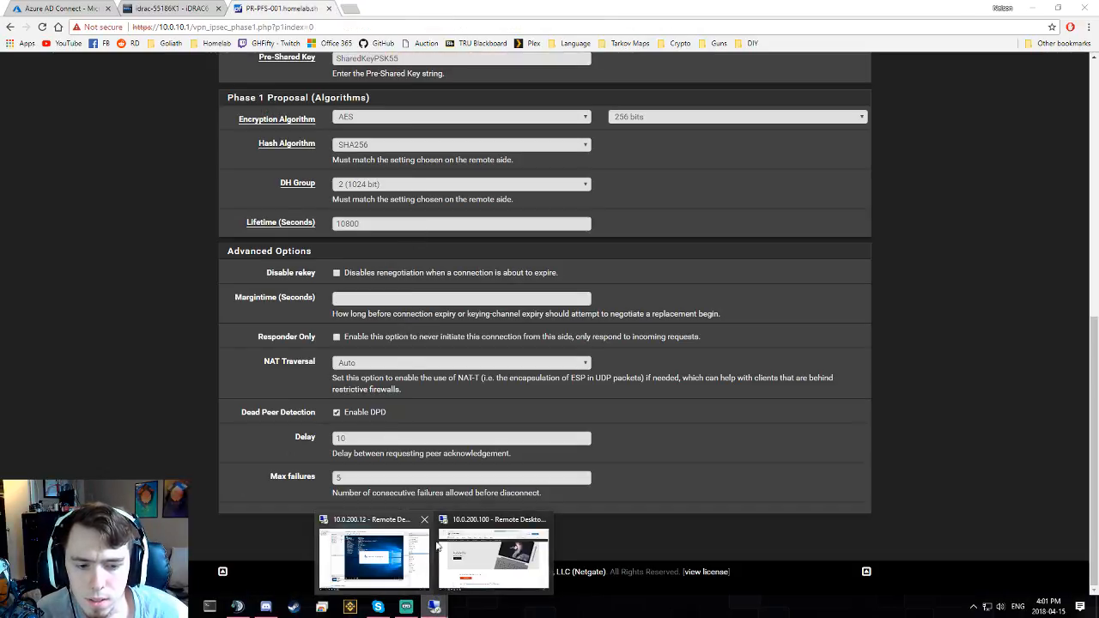
mouse_move(403, 552)
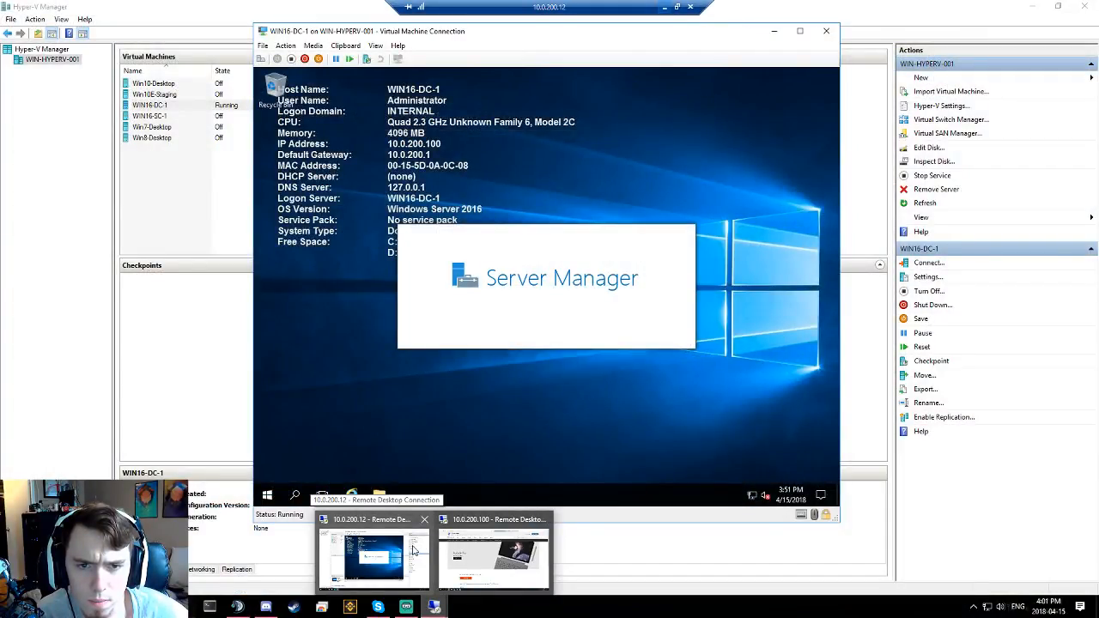
click(413, 550)
- Close the WIN16-DC-1 console, disconnect 10.0.200.12, and switch to the 10.0.200.100 session
click(826, 31)
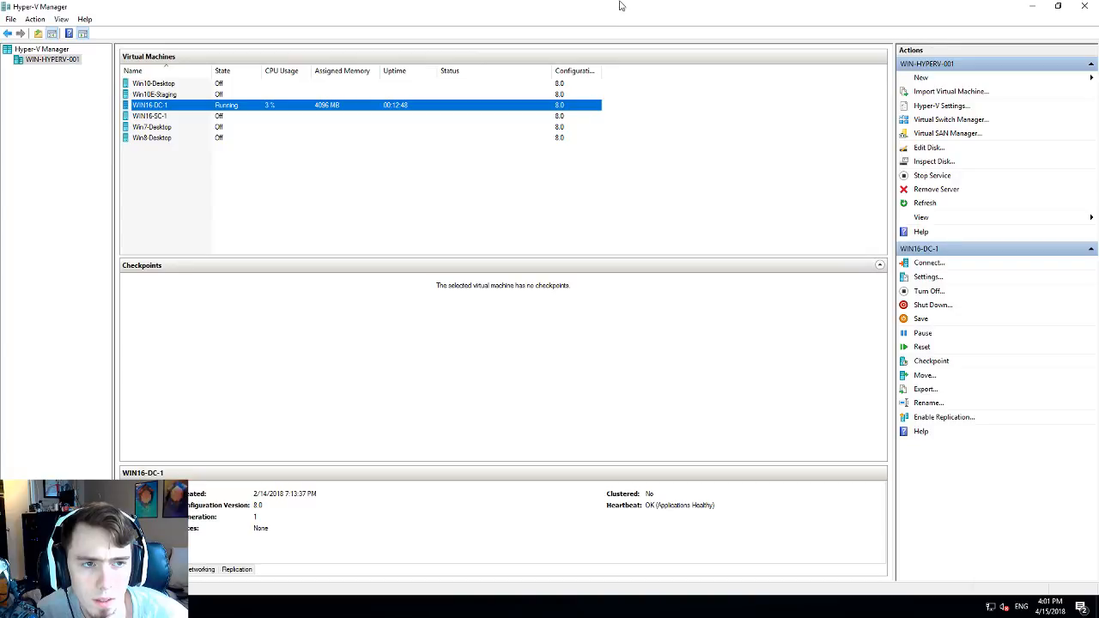
mouse_move(619, 1)
click(690, 8)
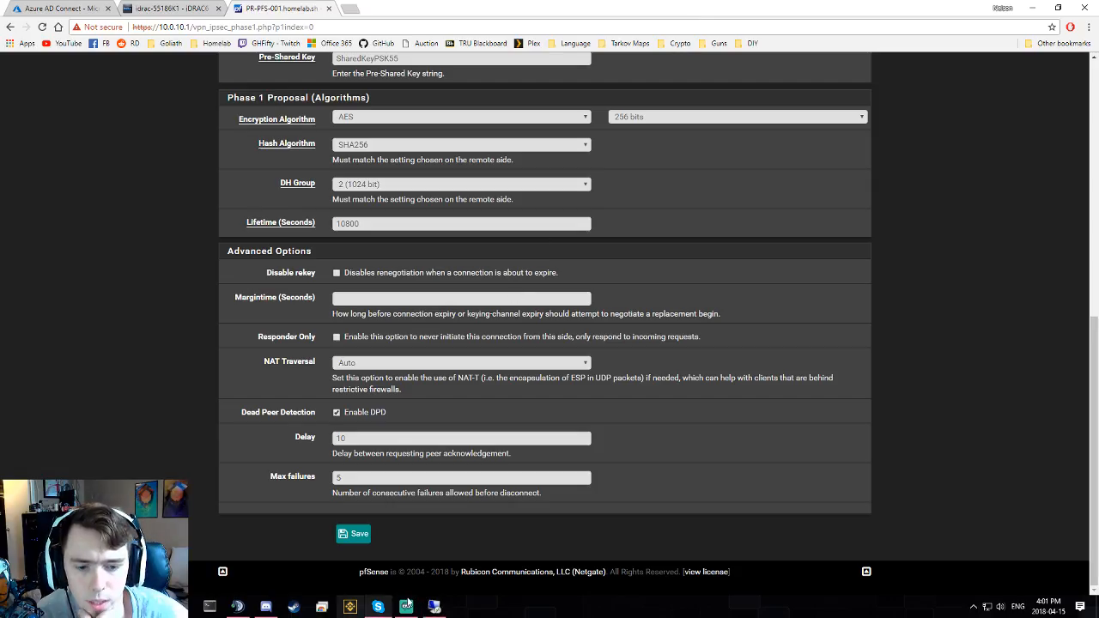
click(435, 606)
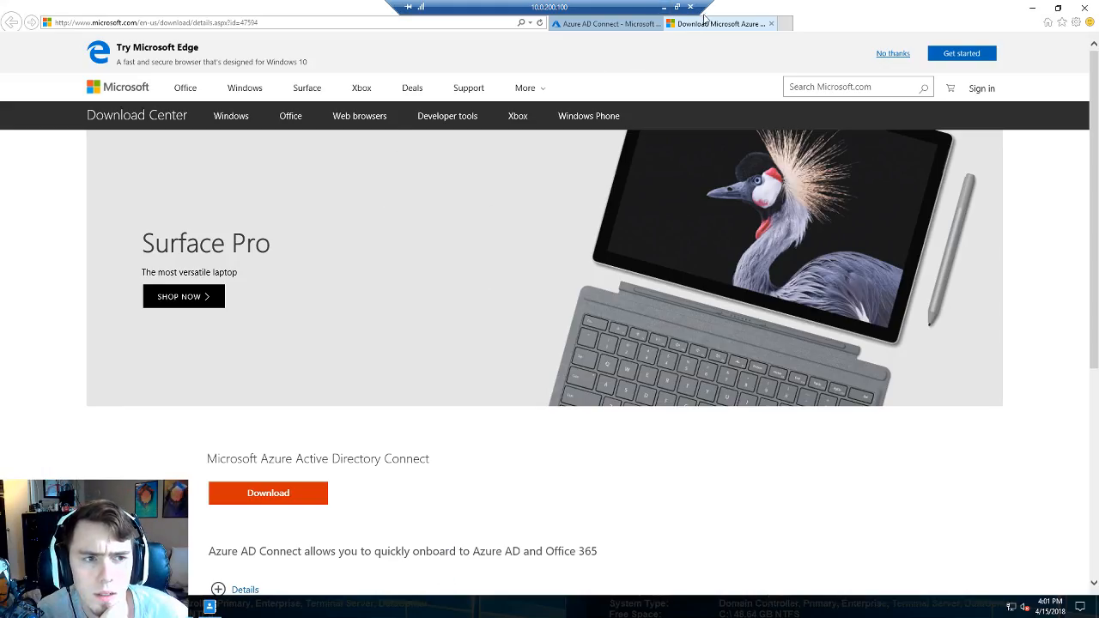
- Return to the Azure AD Connect portal tab and open the 'Download Azure AD Connect' link
click(578, 25)
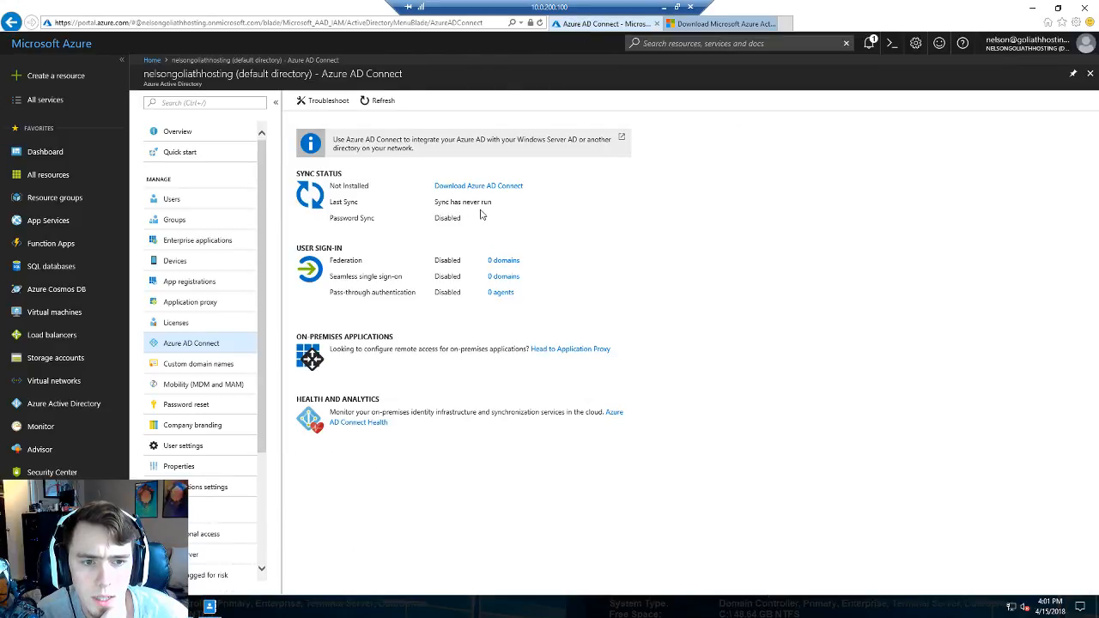
click(531, 213)
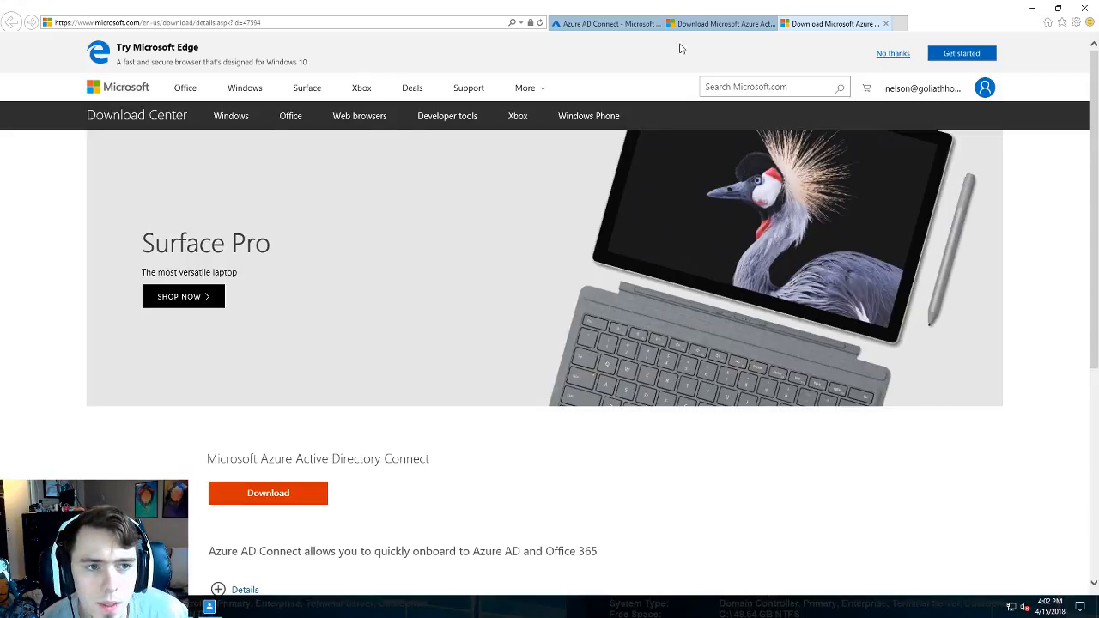
- Download and run AzureADConnect.msi (80.7 MB), close the duplicate tab, and minimize Internet Explorer
scroll(390, 273, down, 3)
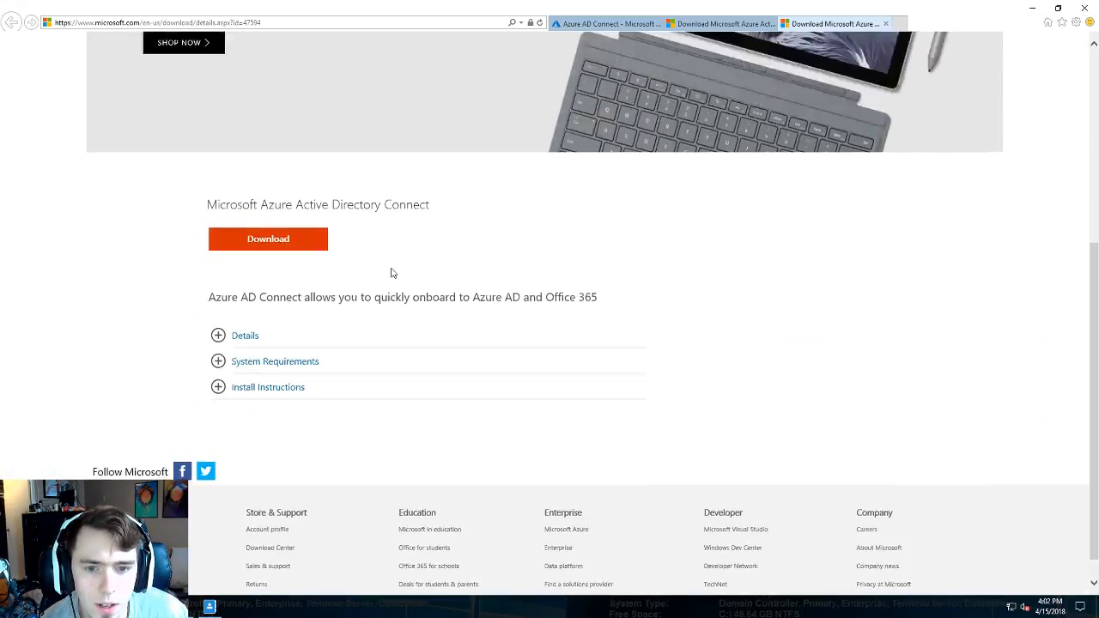
scroll(390, 273, up, 2)
click(270, 410)
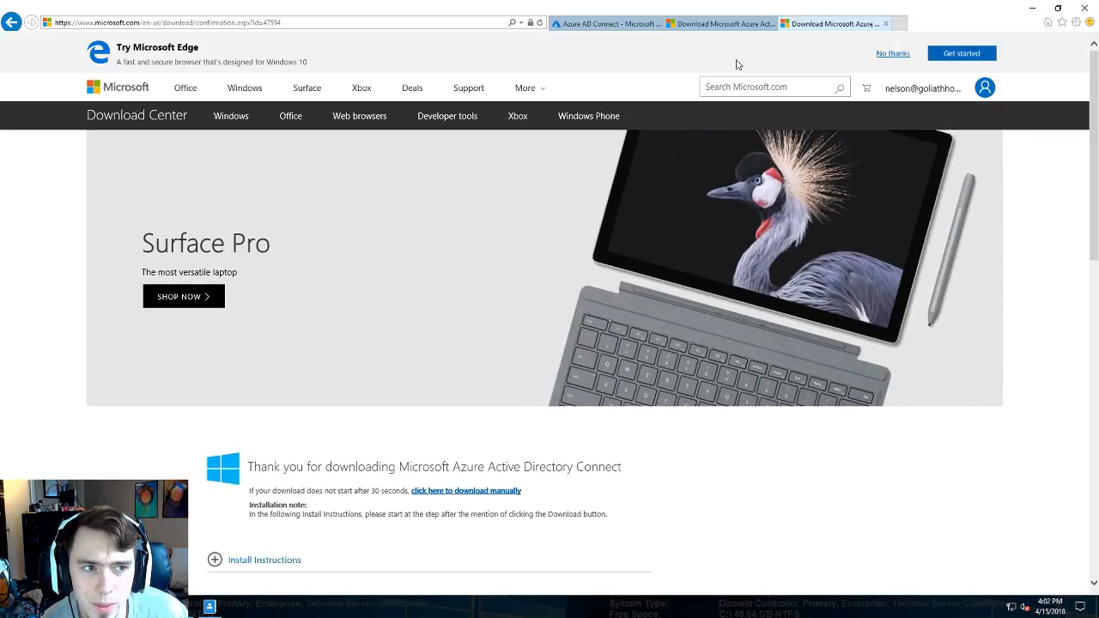
click(770, 23)
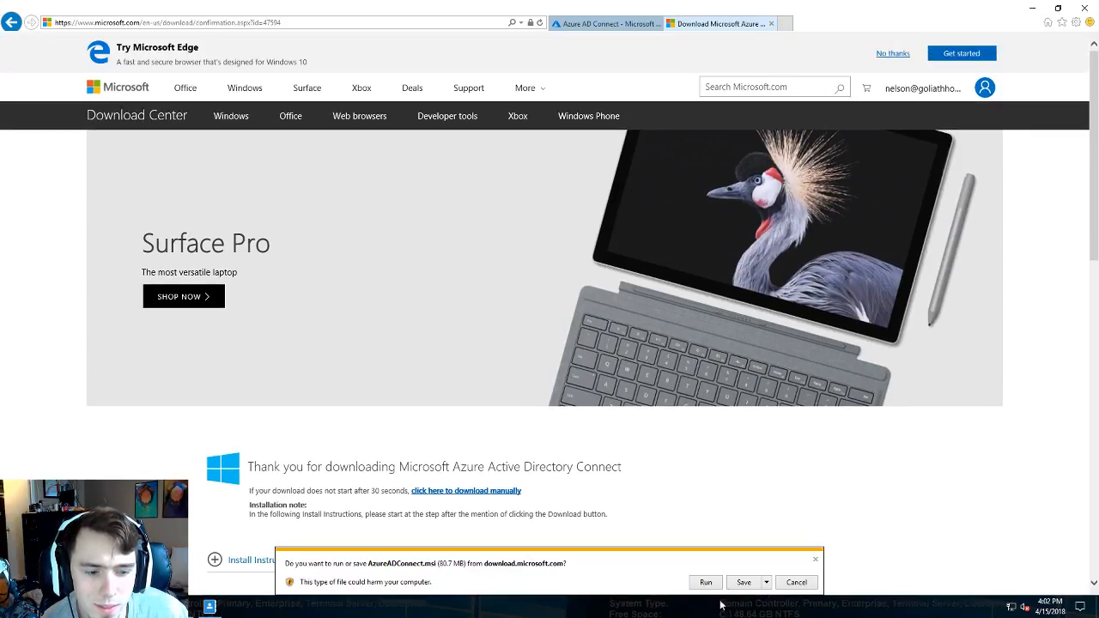
click(742, 584)
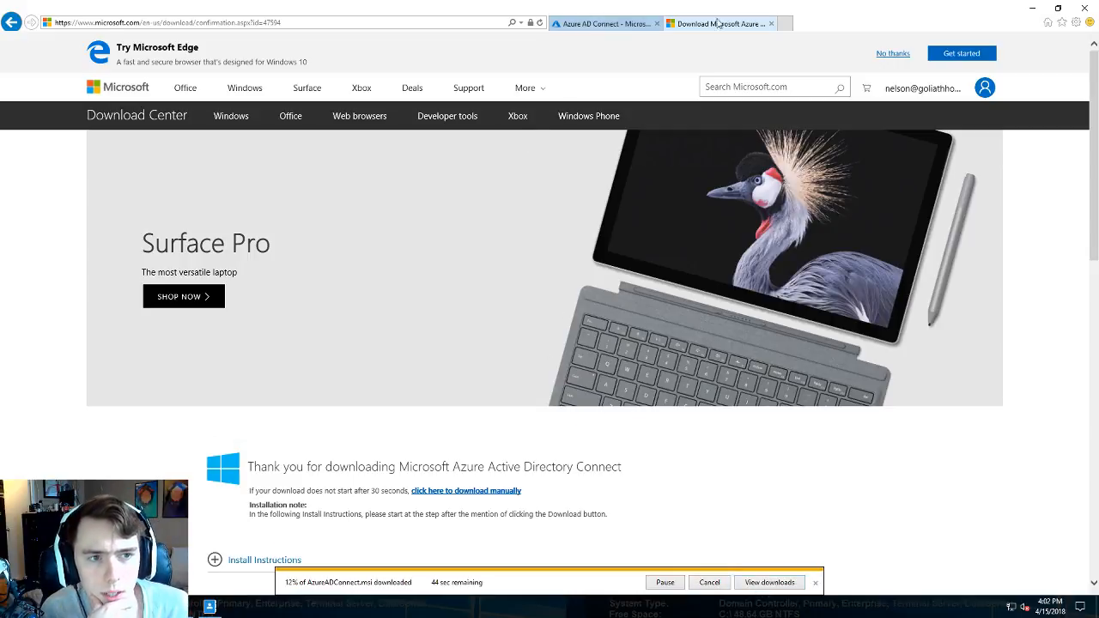
click(1032, 8)
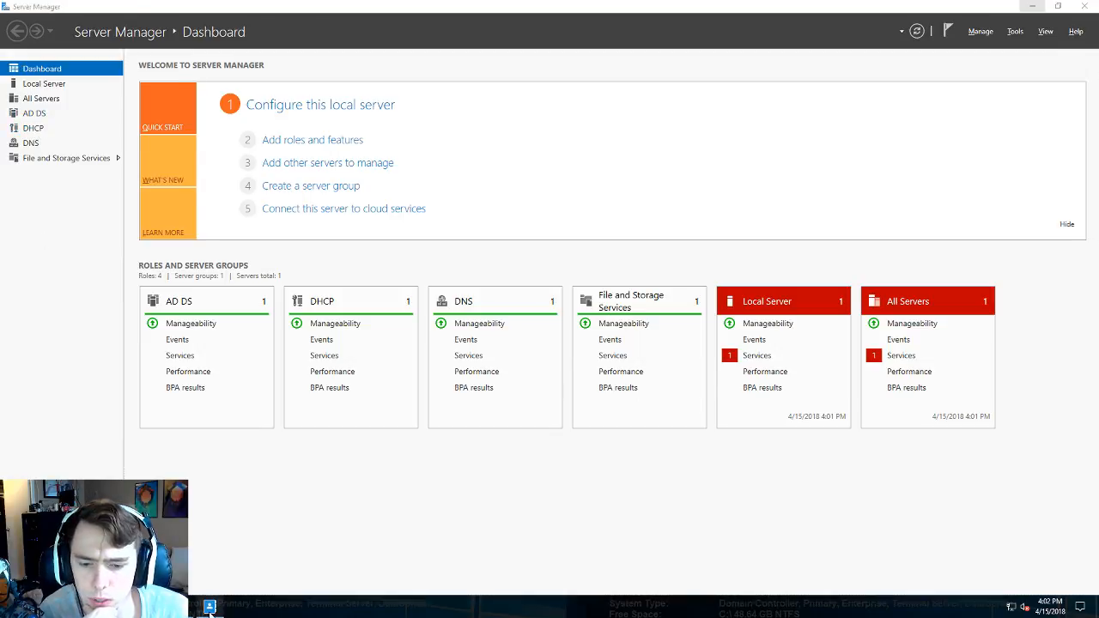
- Bring up Active Directory Users and Computers and expand the internal.homelab.sh domain
click(210, 607)
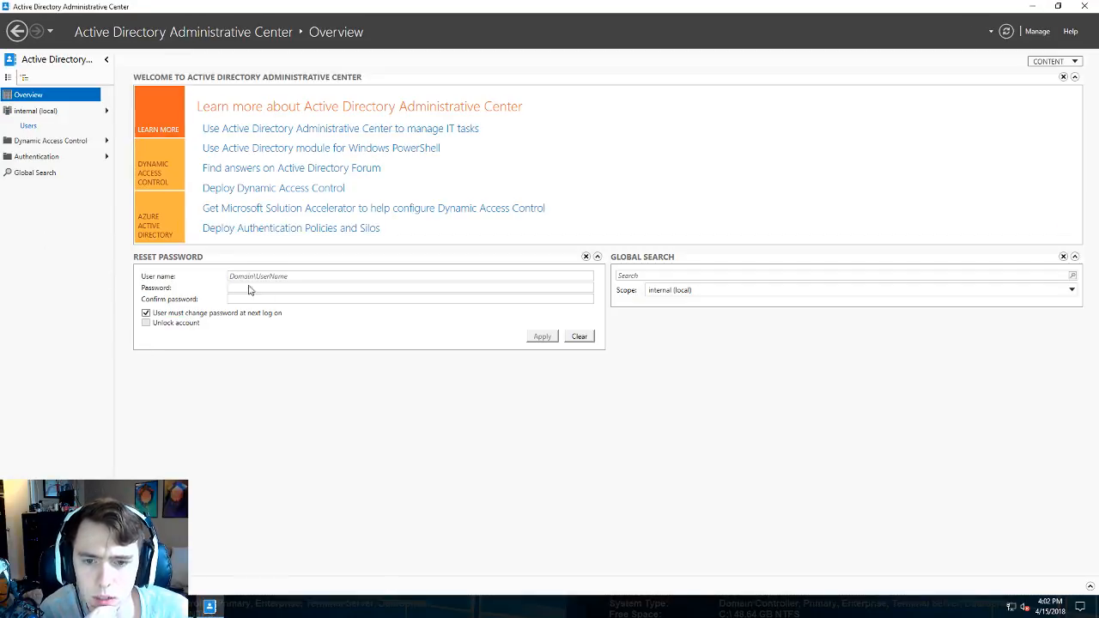
click(183, 607)
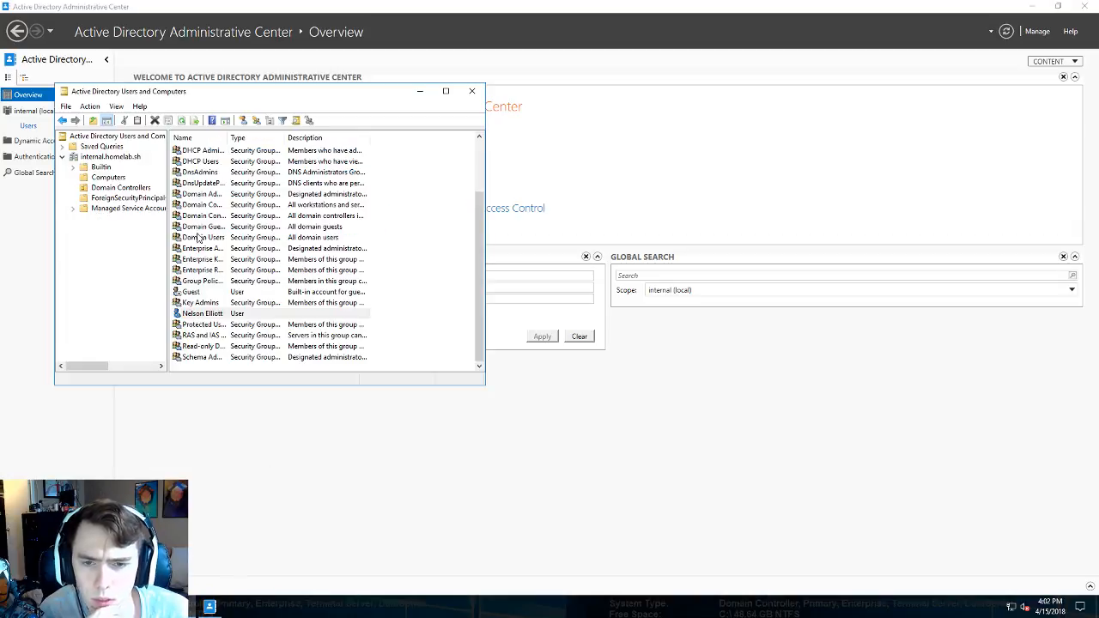
scroll(236, 260, up, 2)
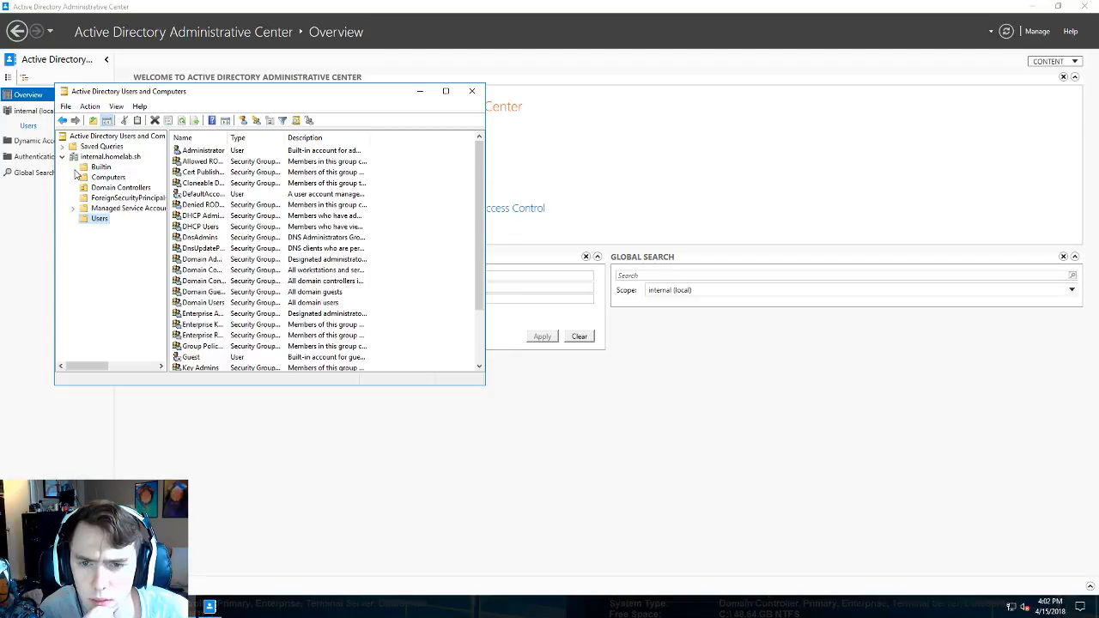
click(103, 158)
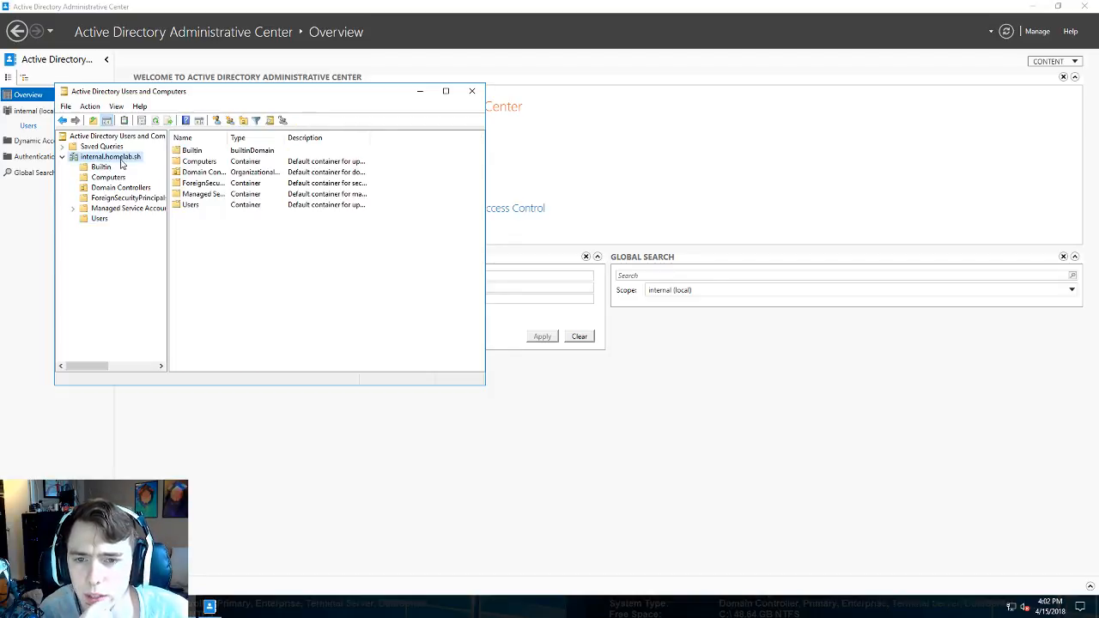
- Create an organizational unit named 'internal' directly under internal.homelab.sh and select it
right_click(116, 159)
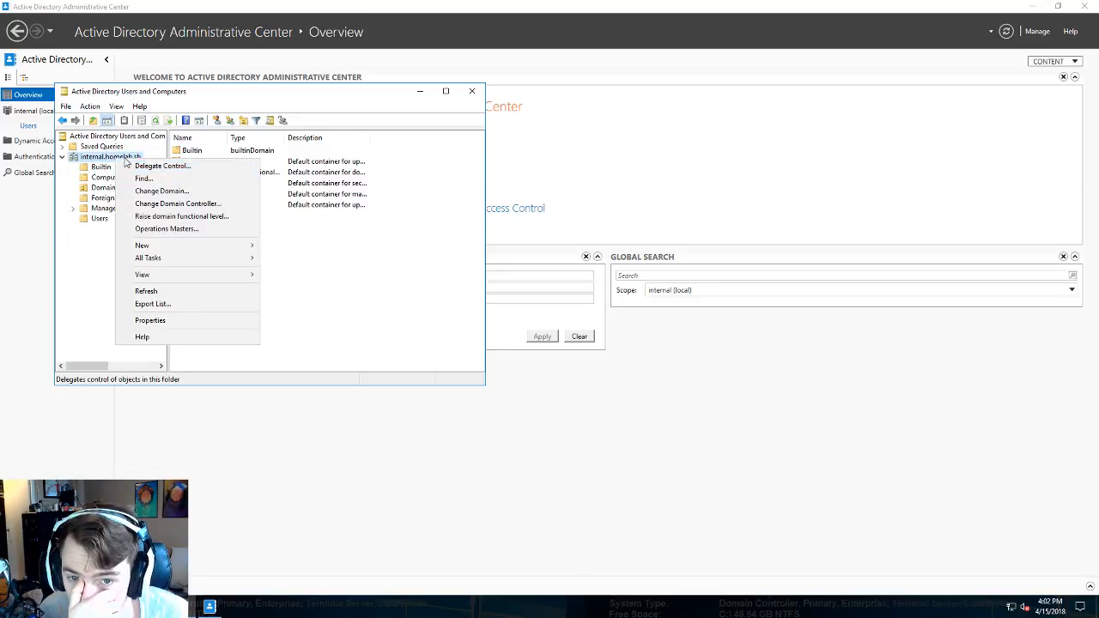
click(111, 158)
right_click(102, 156)
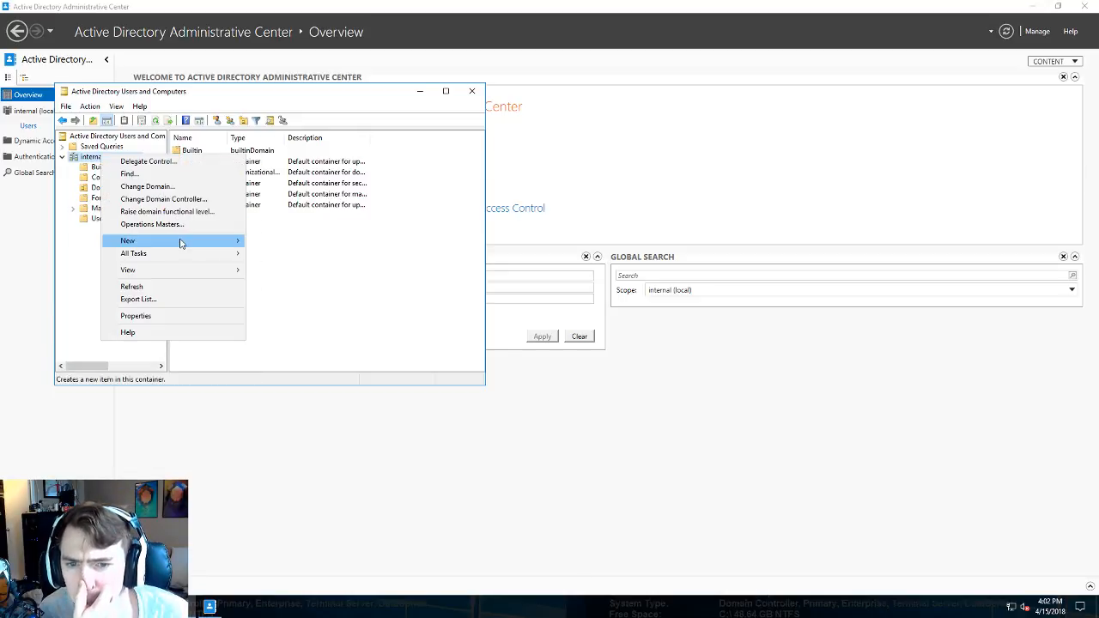
mouse_move(184, 241)
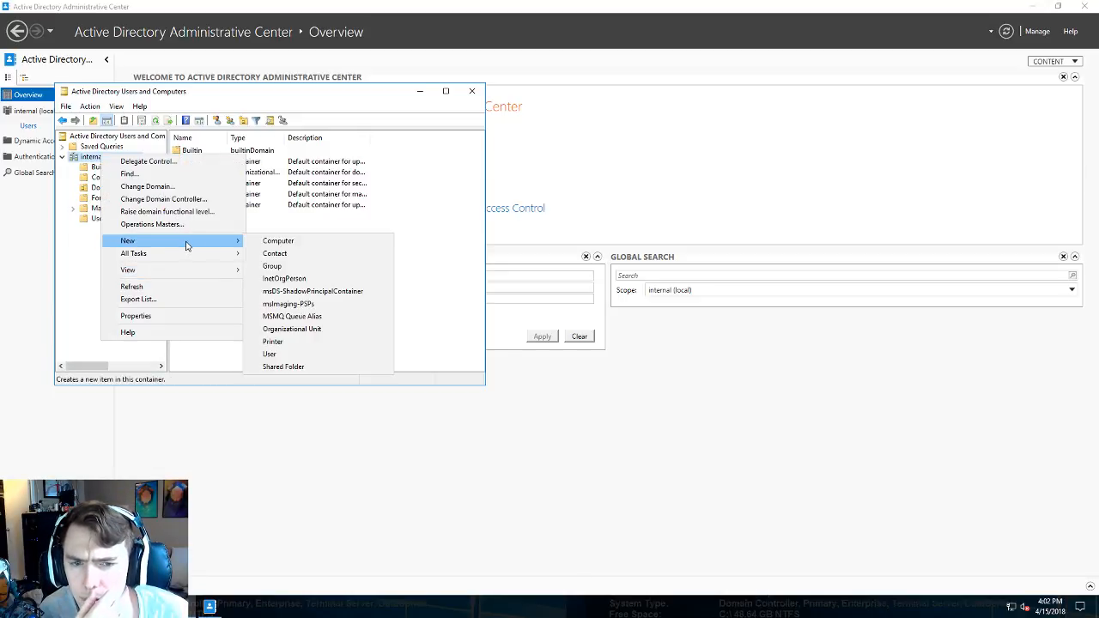
click(292, 329)
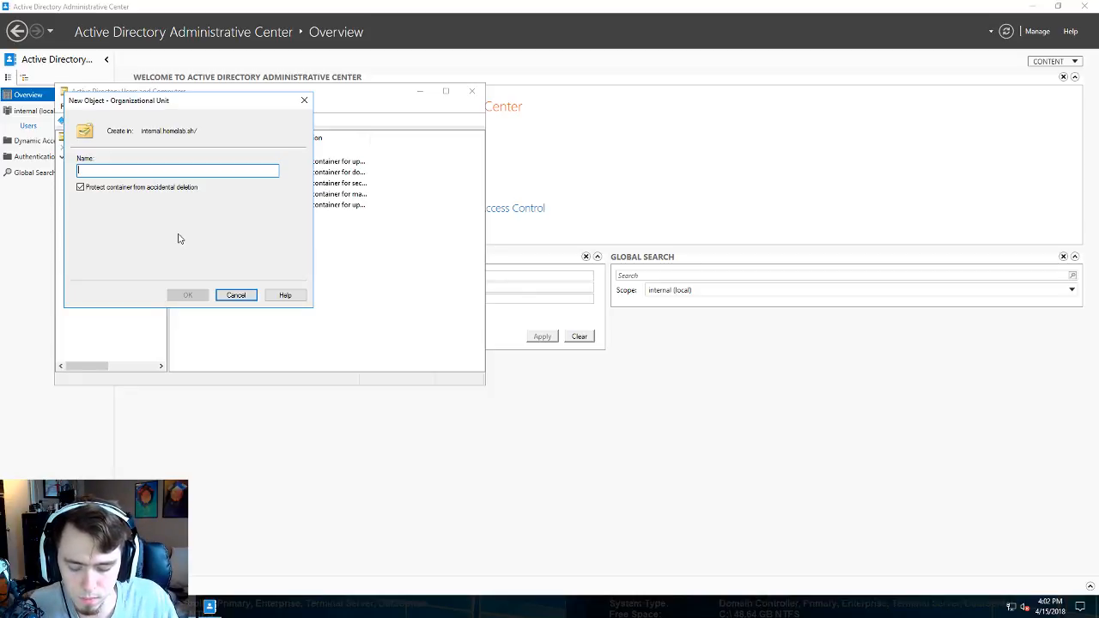
text(inter)
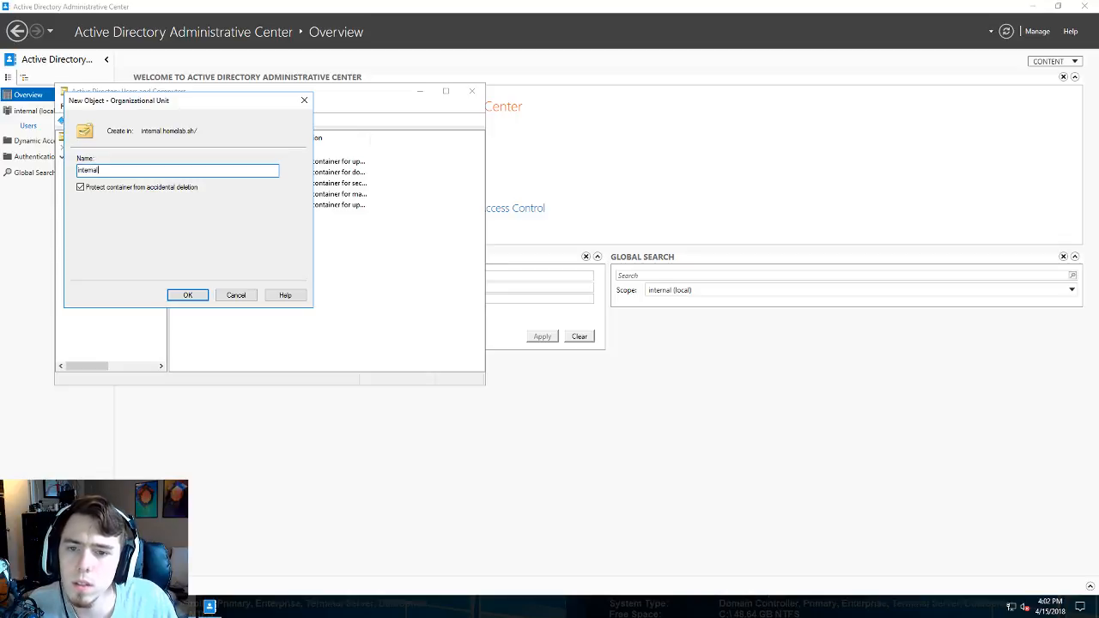
text(nal)
key(Return)
click(103, 230)
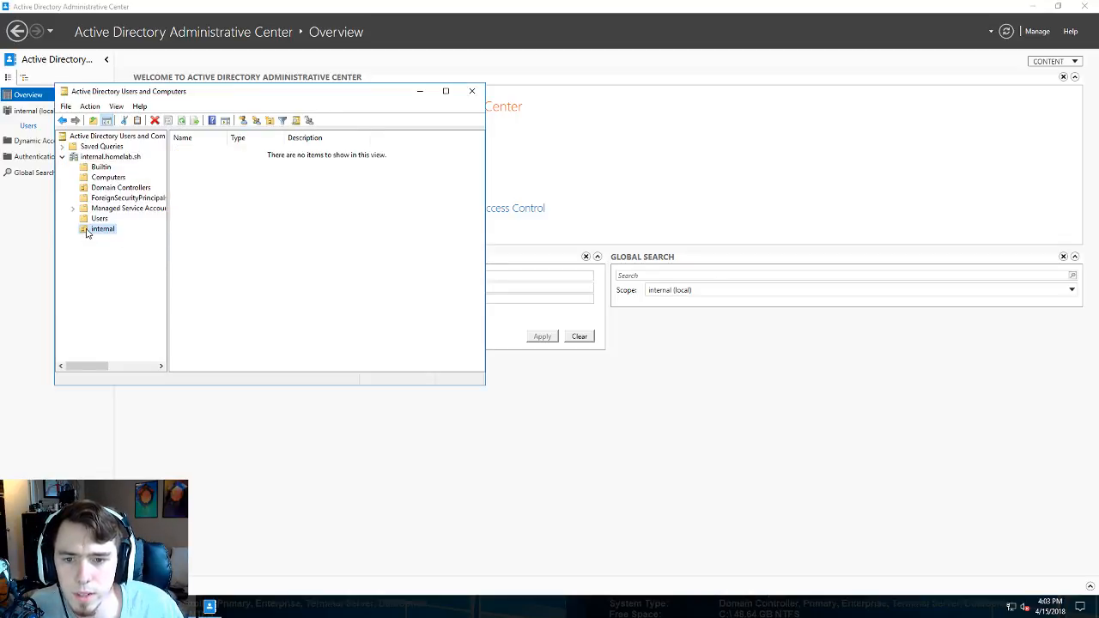
right_click(87, 230)
mouse_move(172, 279)
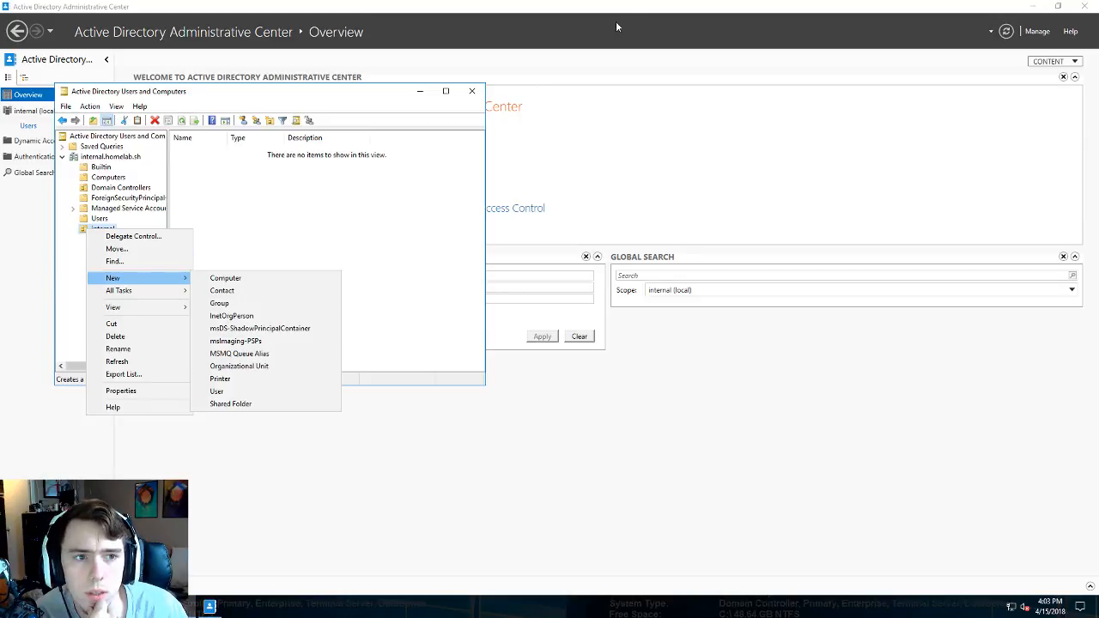
- Minimize the remote session and search Google for 'idrac enterprise' in a new tab
mouse_move(584, 2)
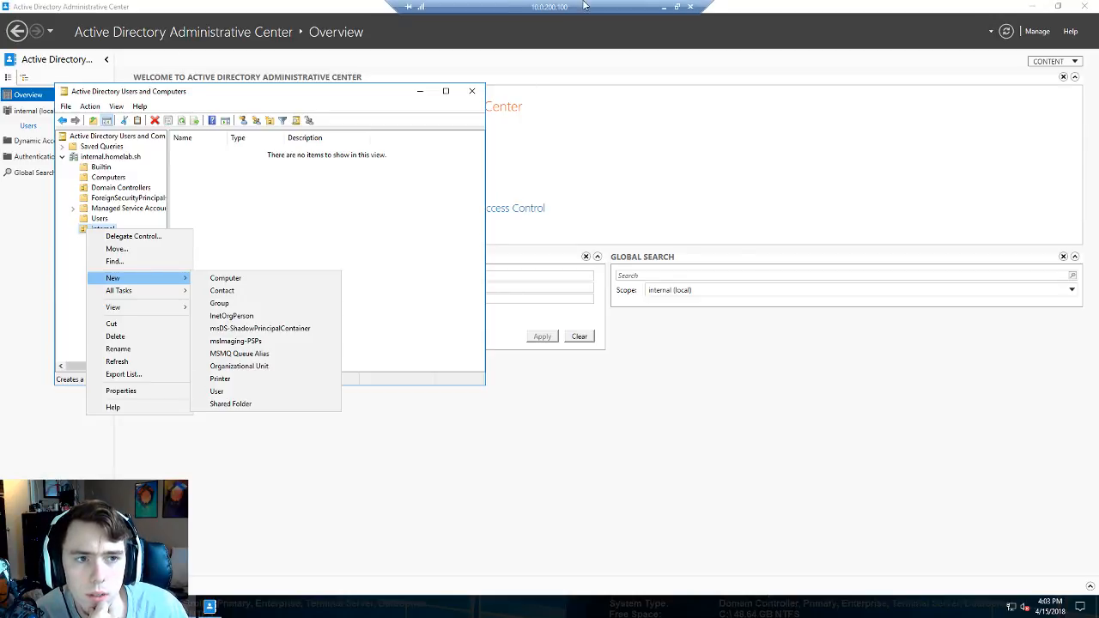
click(665, 10)
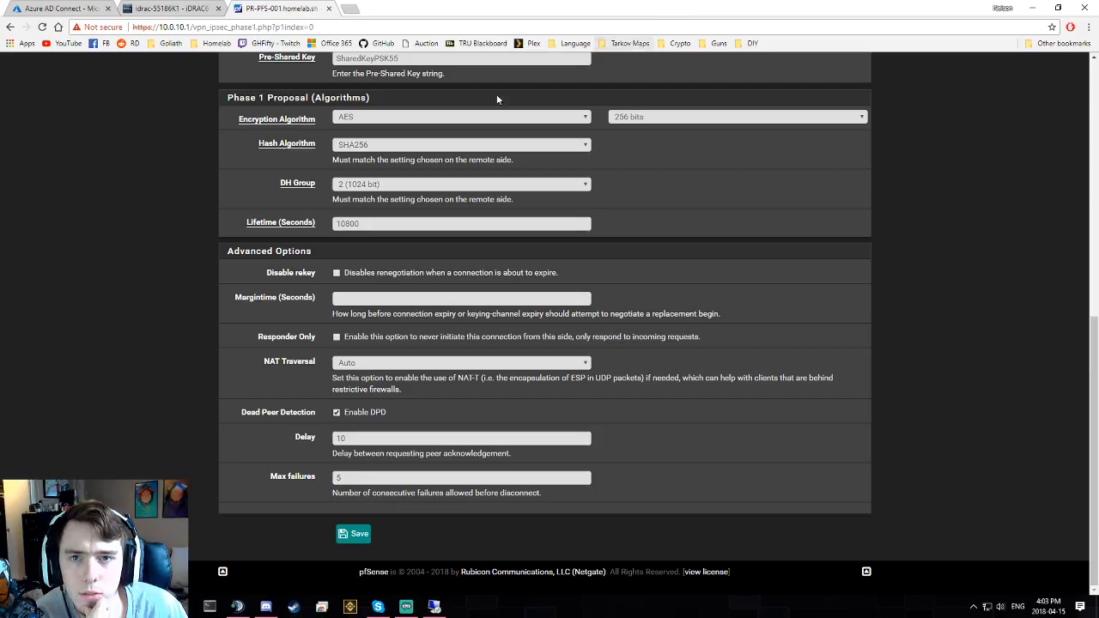
click(348, 8)
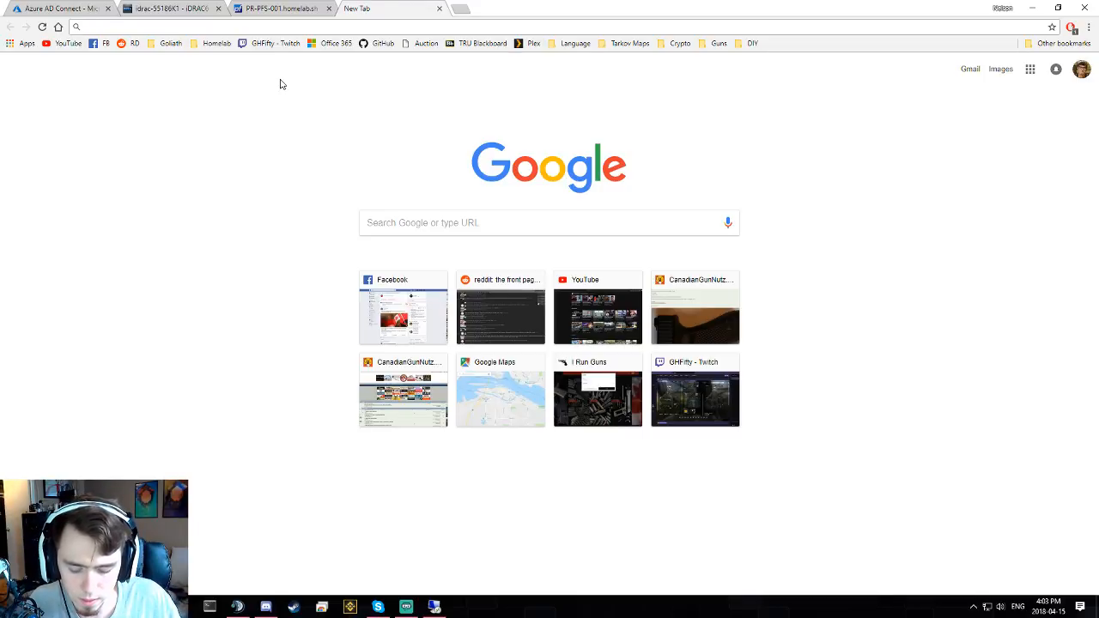
text(idrac )
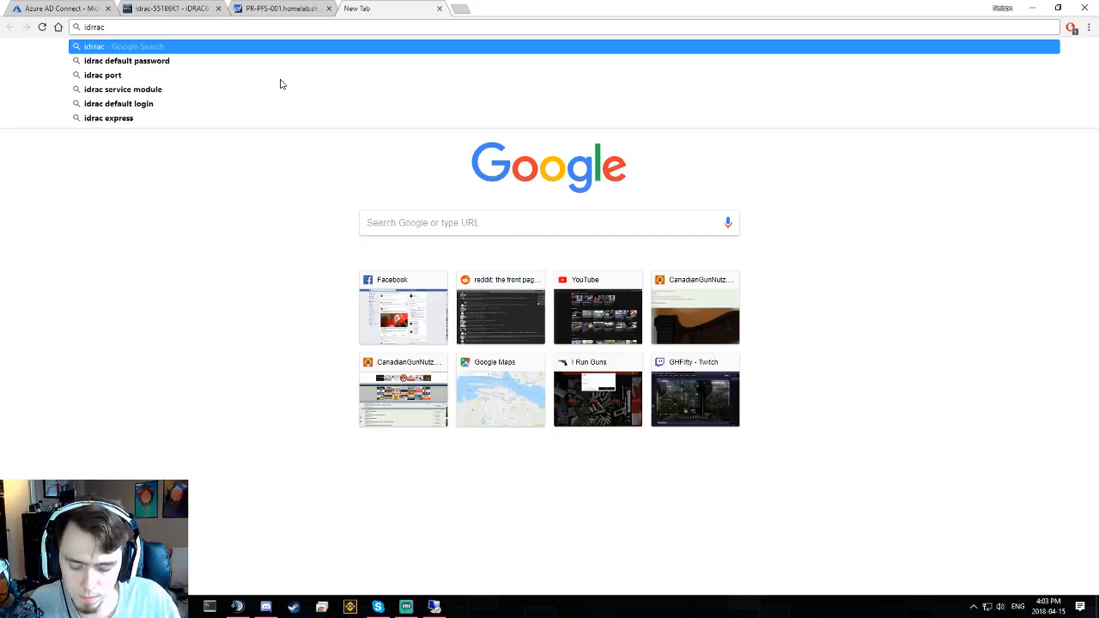
text(enterp)
key(Down)
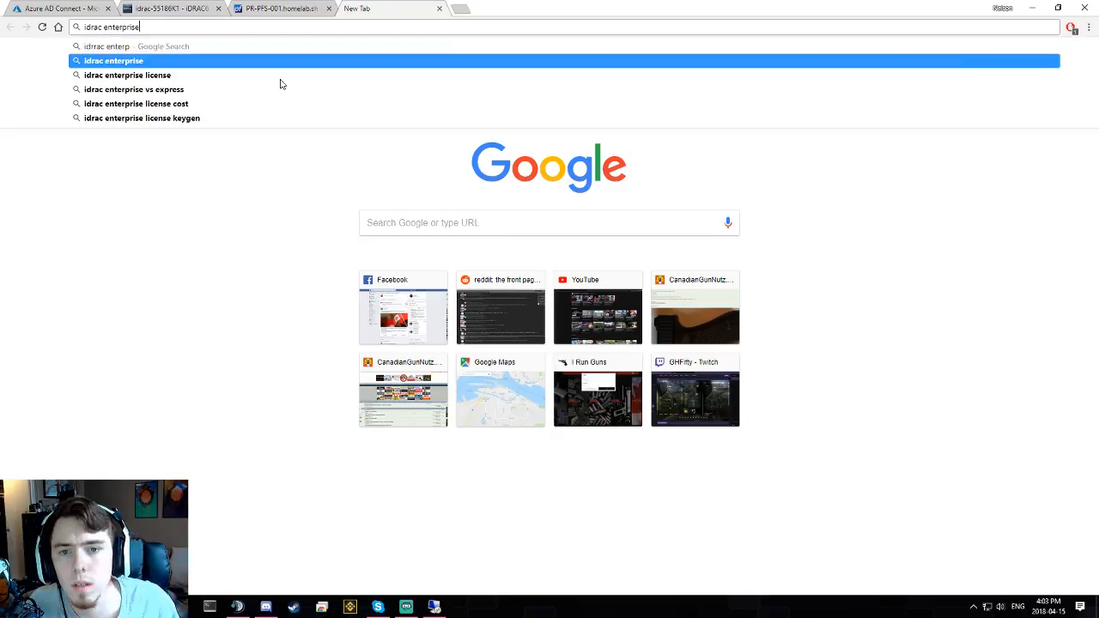
key(Return)
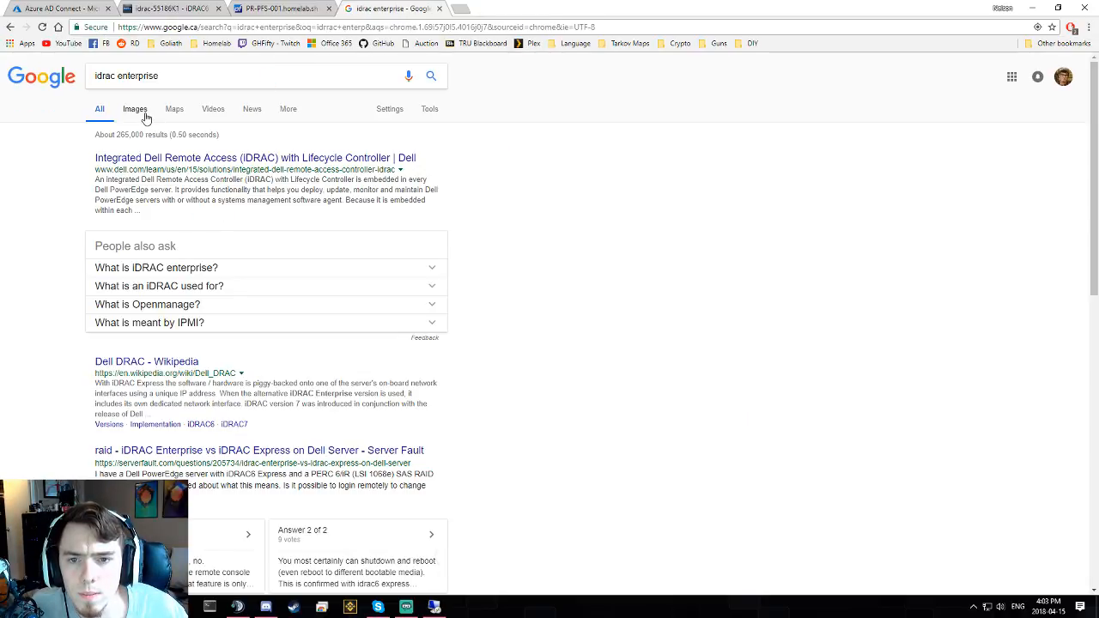
- View image results, enlarge the iDRAC6 Enterprise card photo and its source, then close the tabs
click(135, 110)
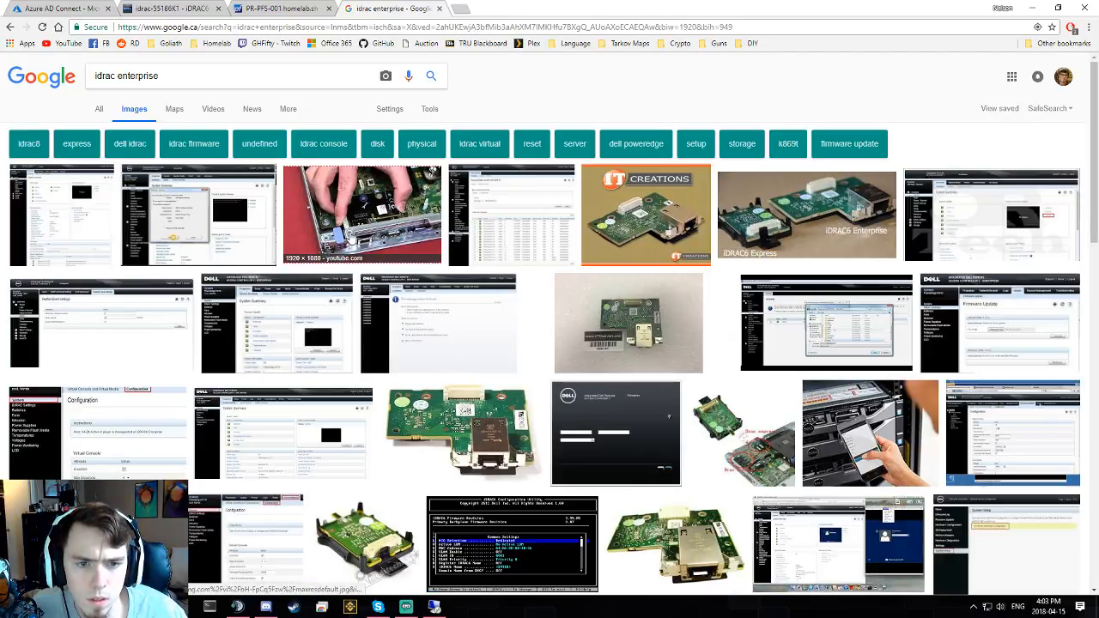
mouse_move(359, 223)
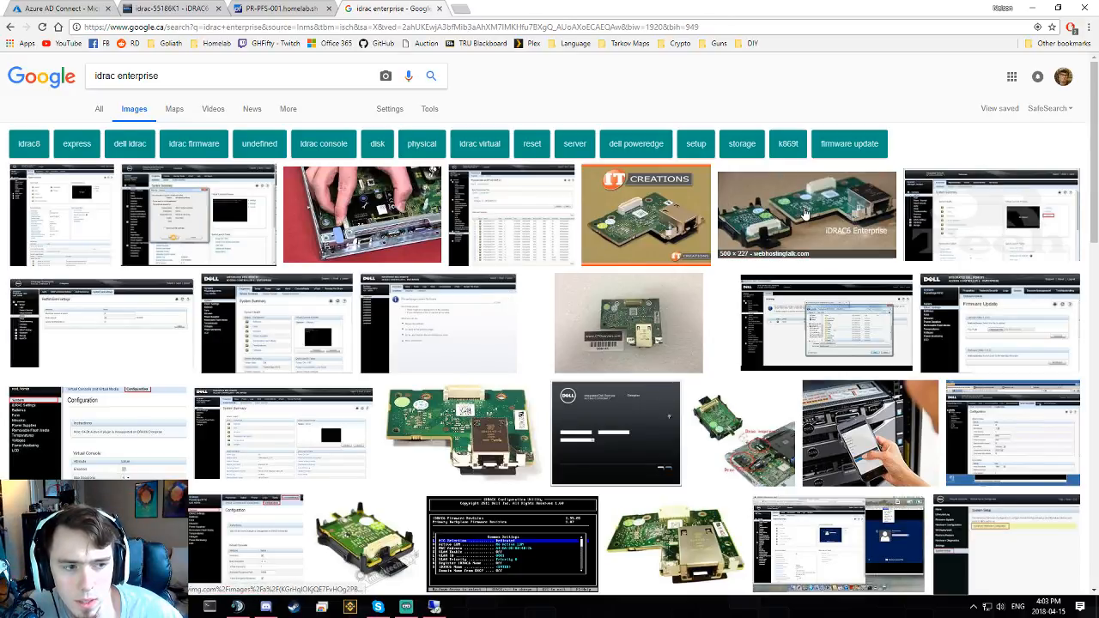
click(805, 213)
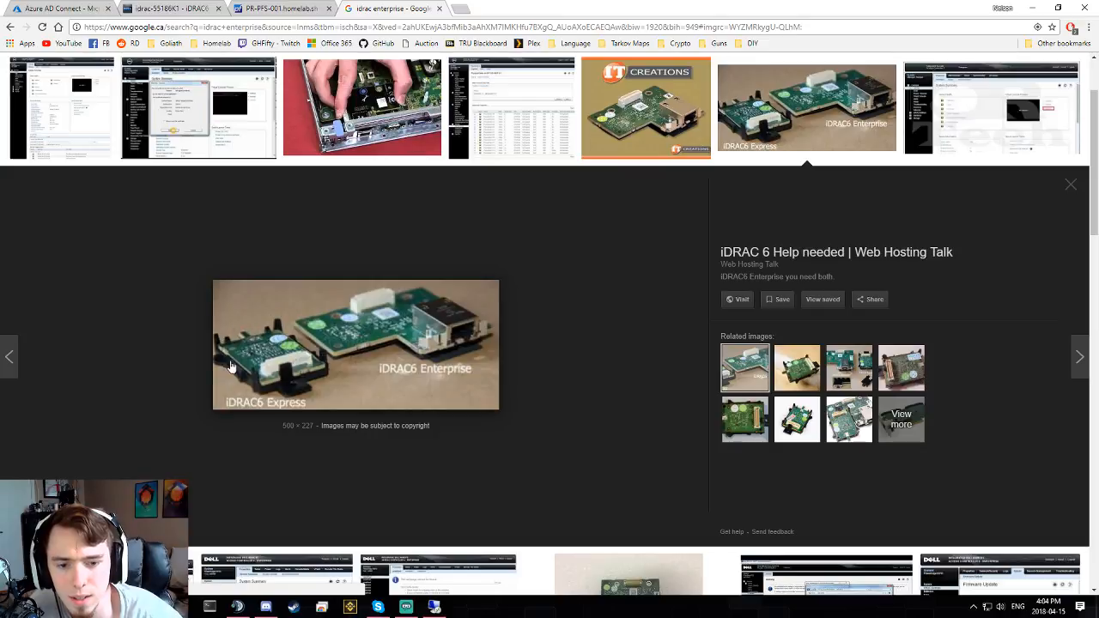
click(223, 288)
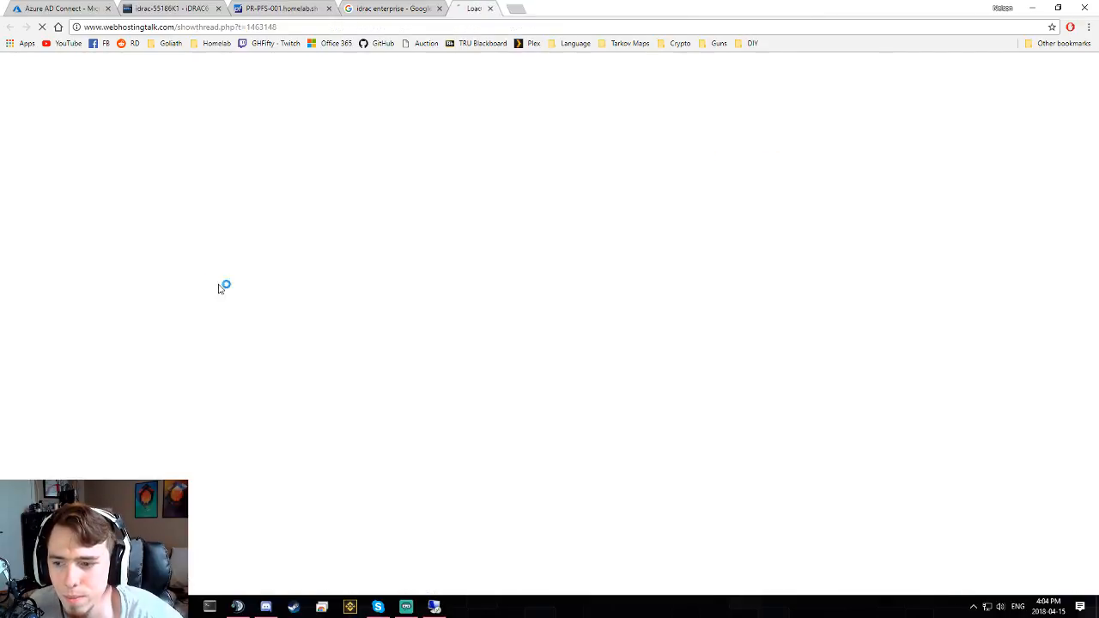
click(550, 8)
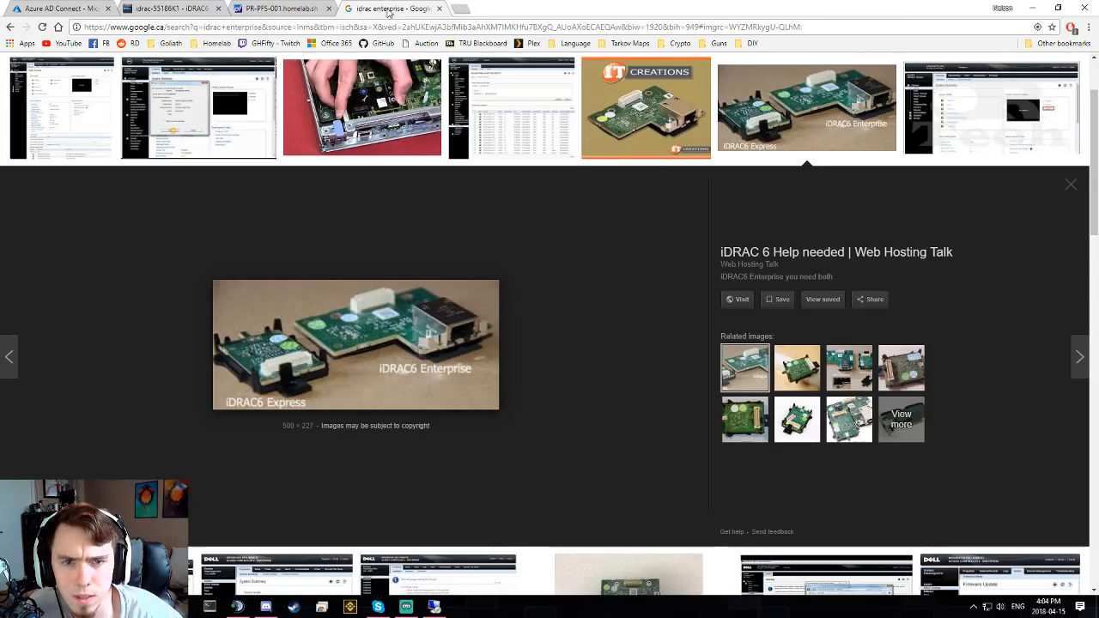
click(439, 7)
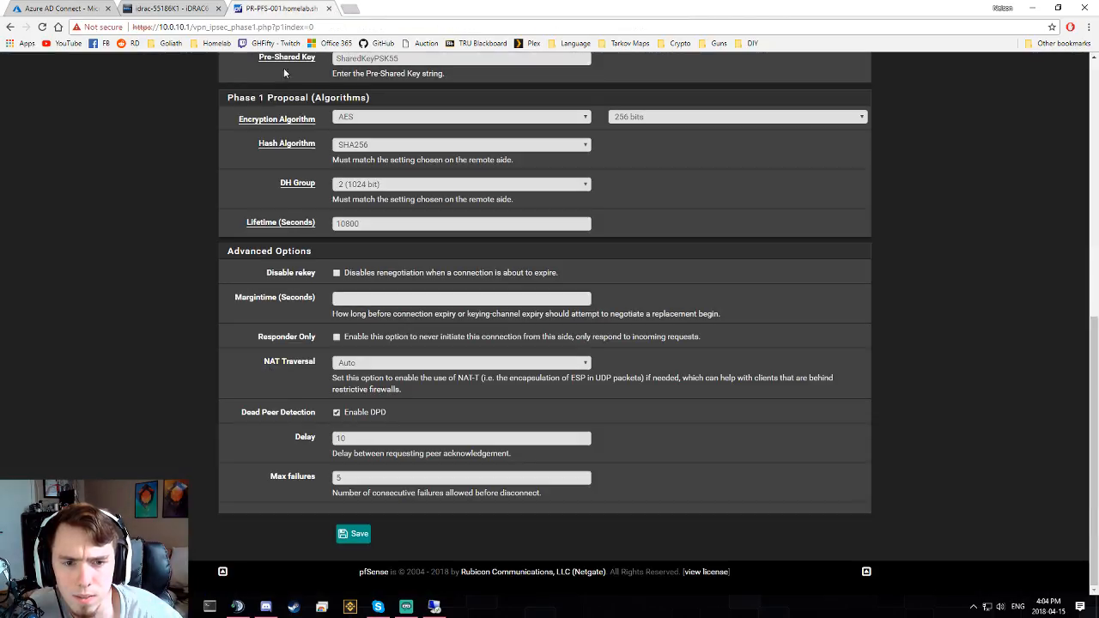
- Return to the domain controller session and choose New > Group on the internal OU
click(434, 606)
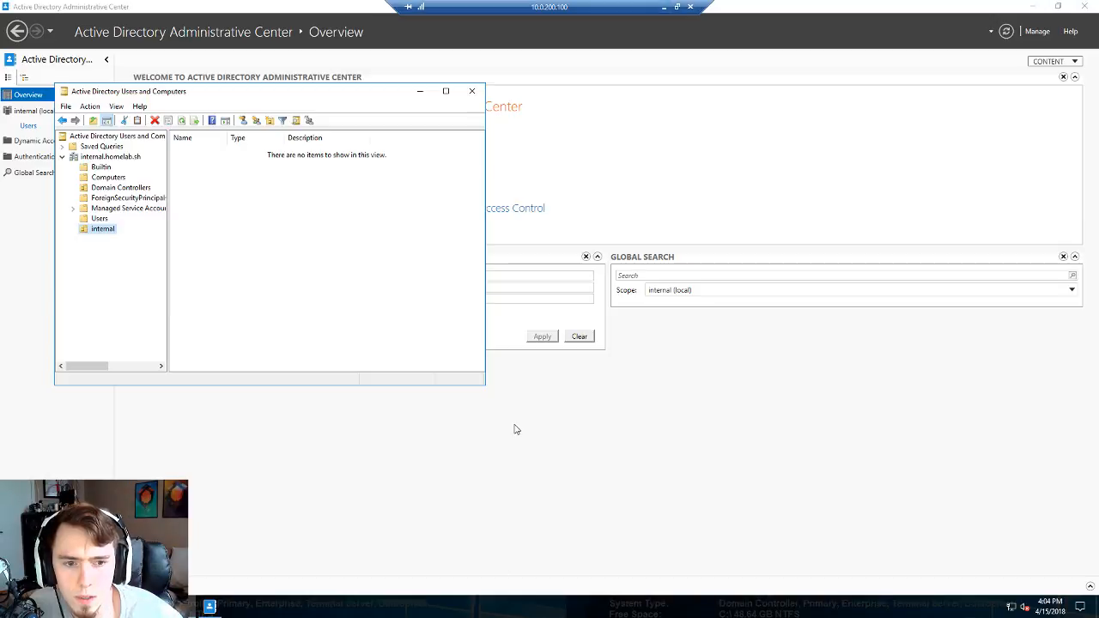
right_click(108, 229)
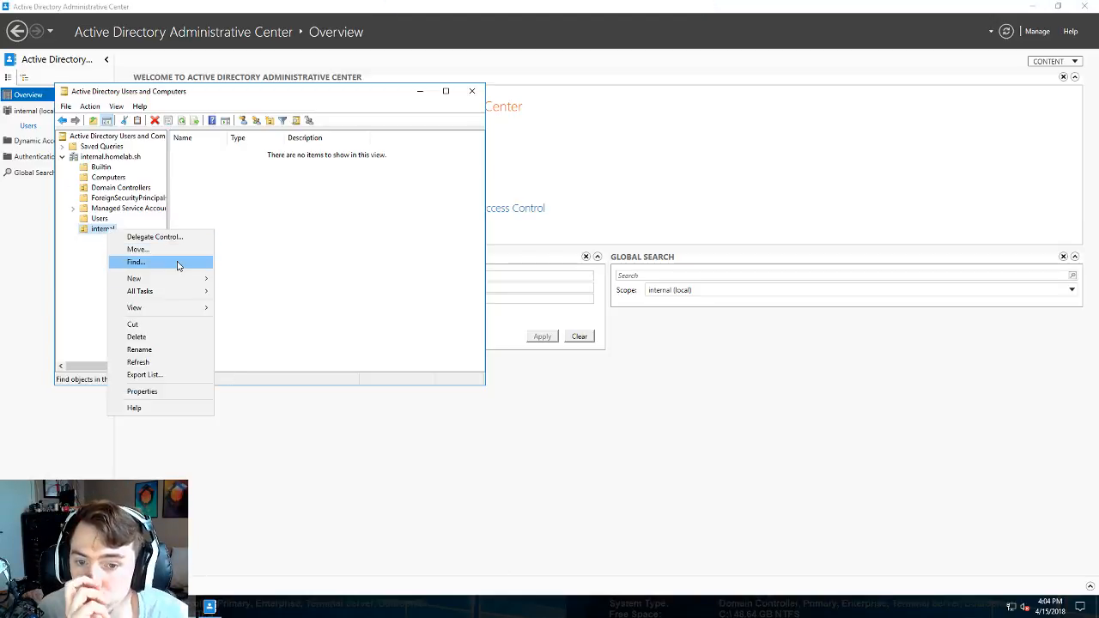
mouse_move(174, 281)
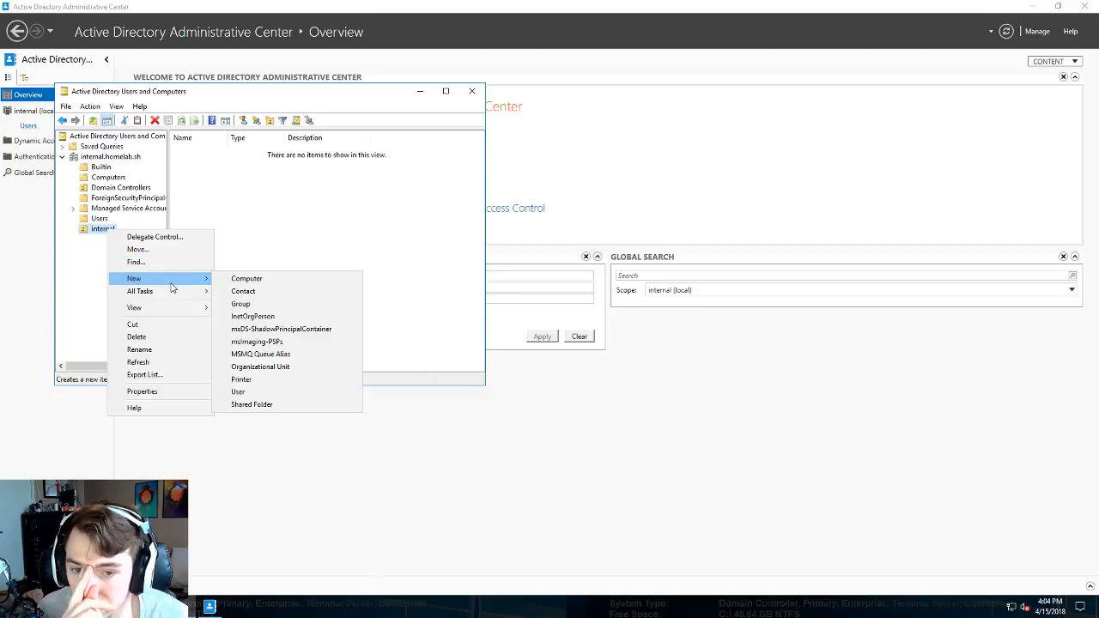
click(273, 304)
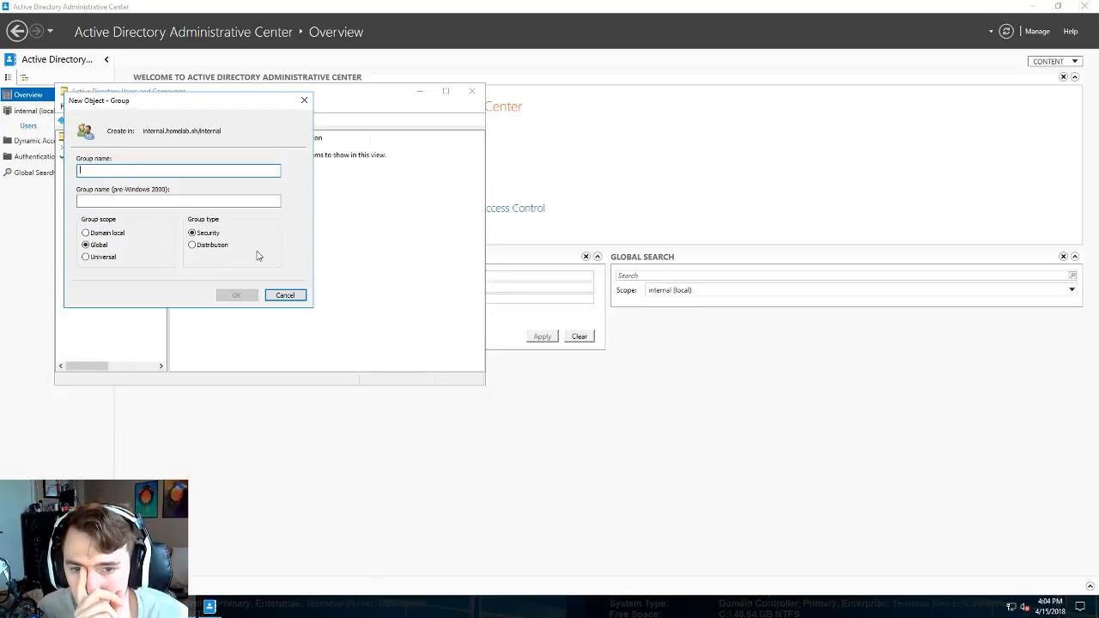
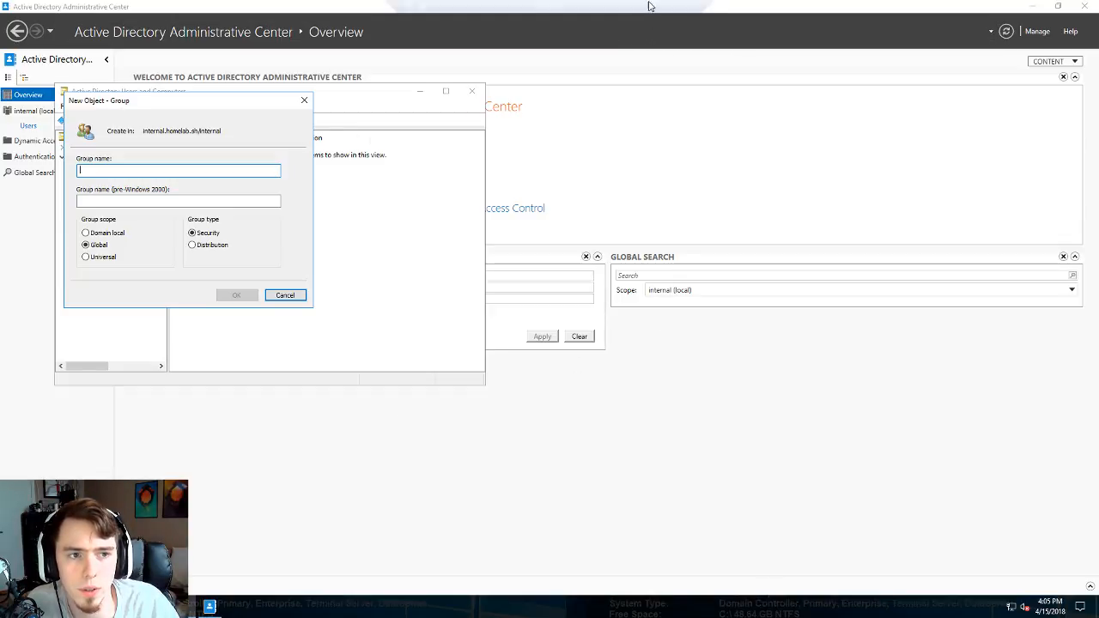
- Leave the domain controller session to show the local pfSense IPsec Phase 1 page
click(670, 17)
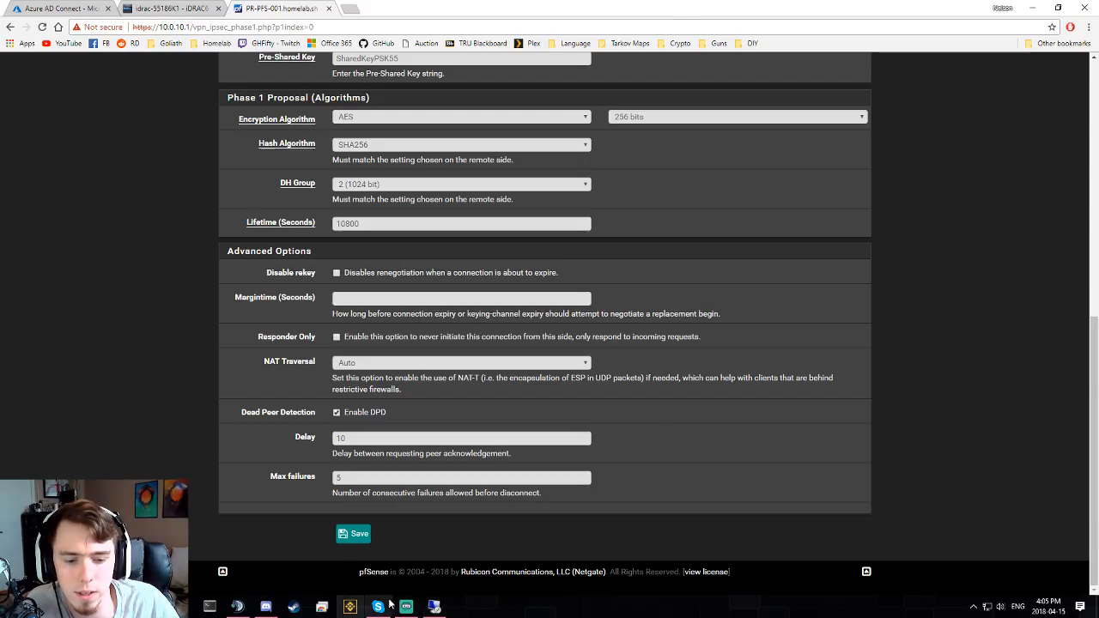
- Glance at the iDRAC console tab, then return to the domain controller's pending New Object – Group dialog
click(268, 606)
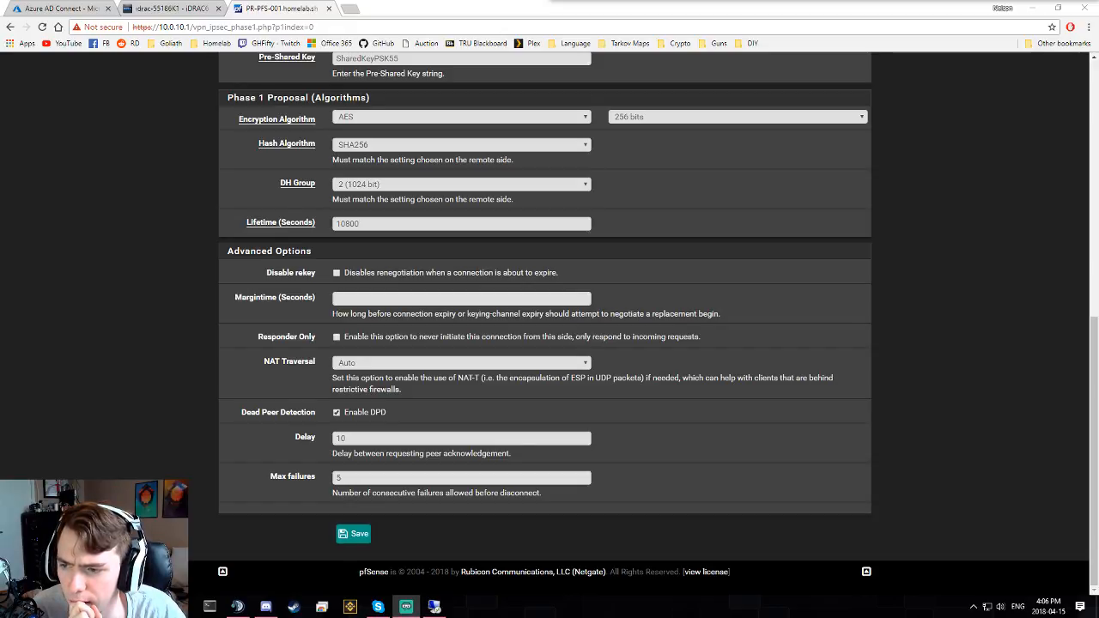
click(171, 10)
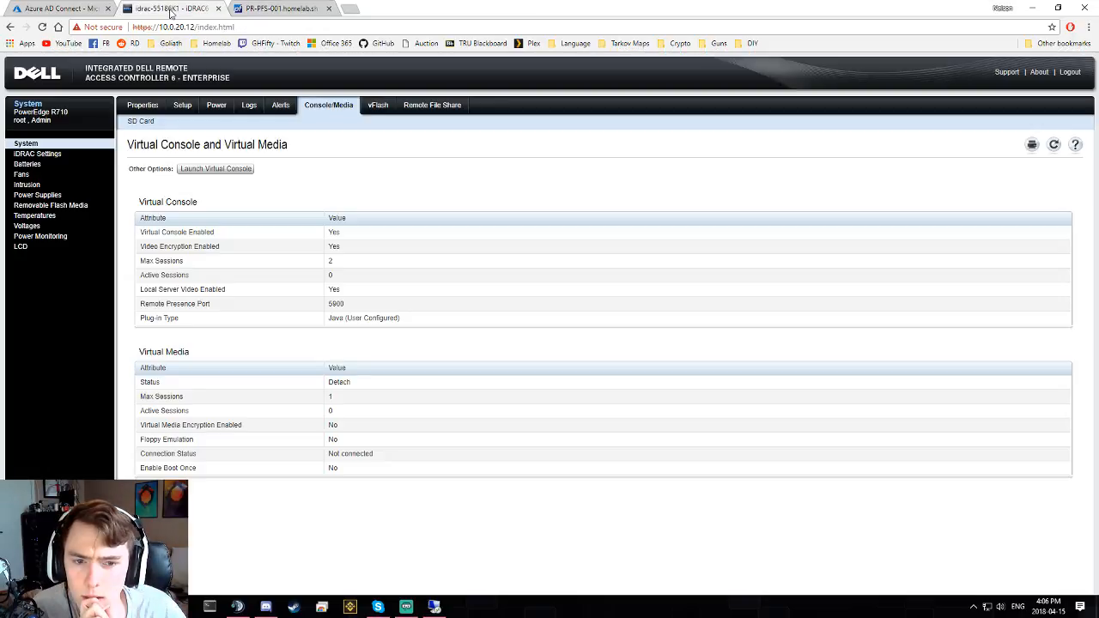
click(267, 10)
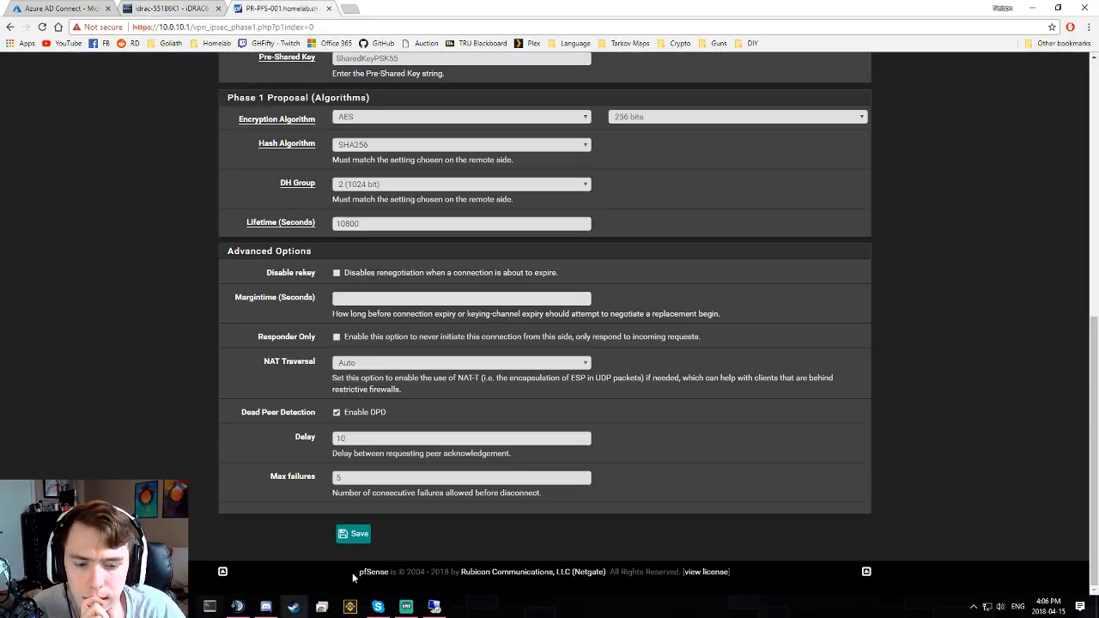
click(436, 607)
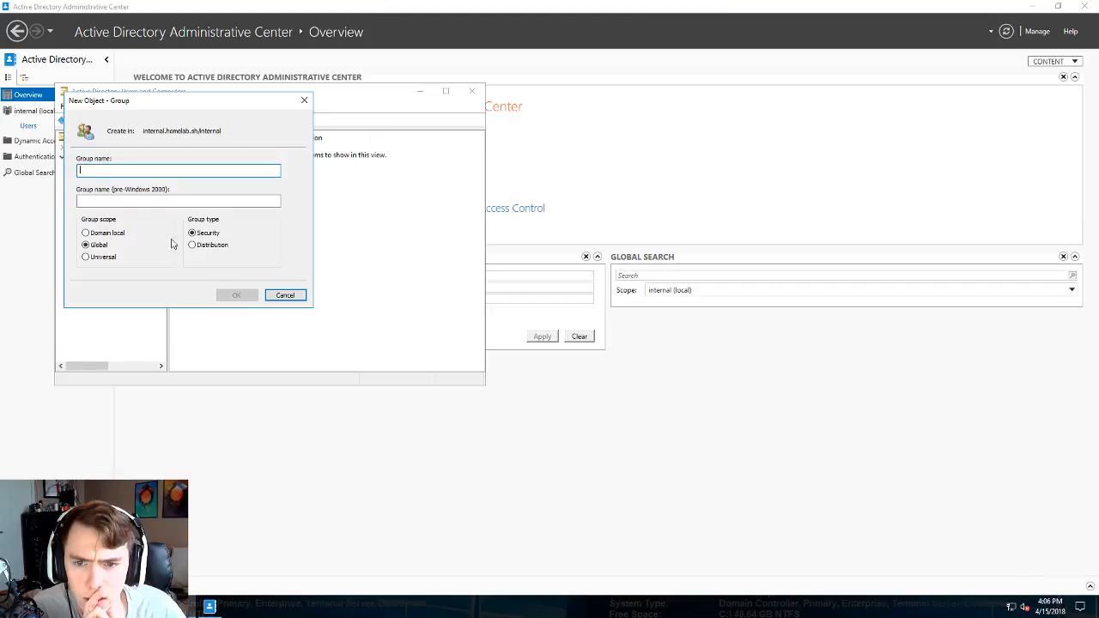
- Create the Contributor and Reader security groups in the internal OU
text(Con)
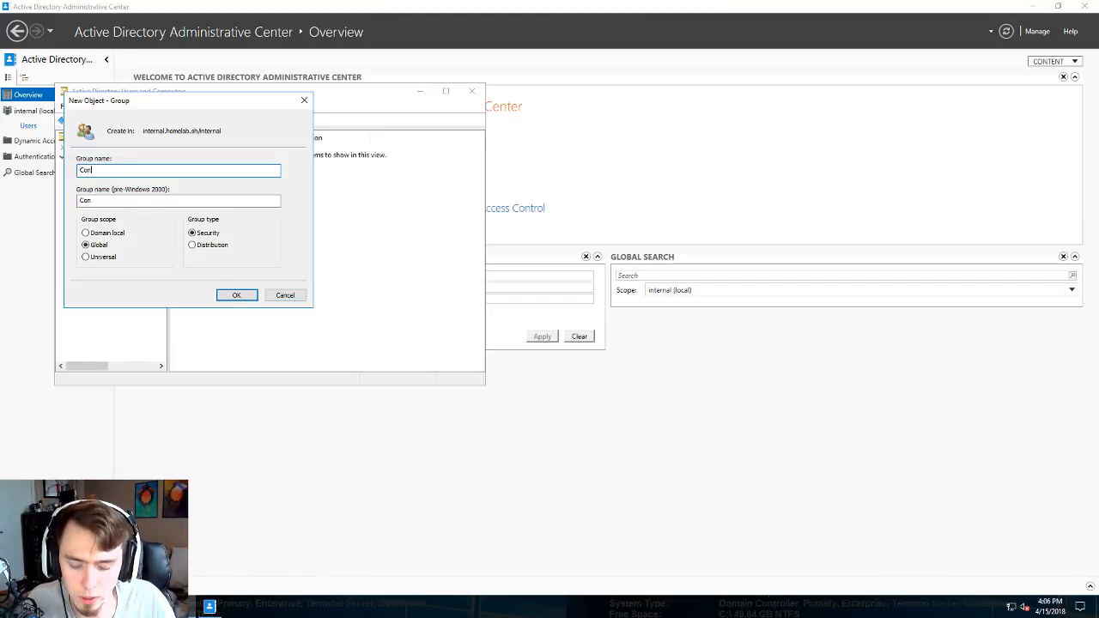
text(tribu)
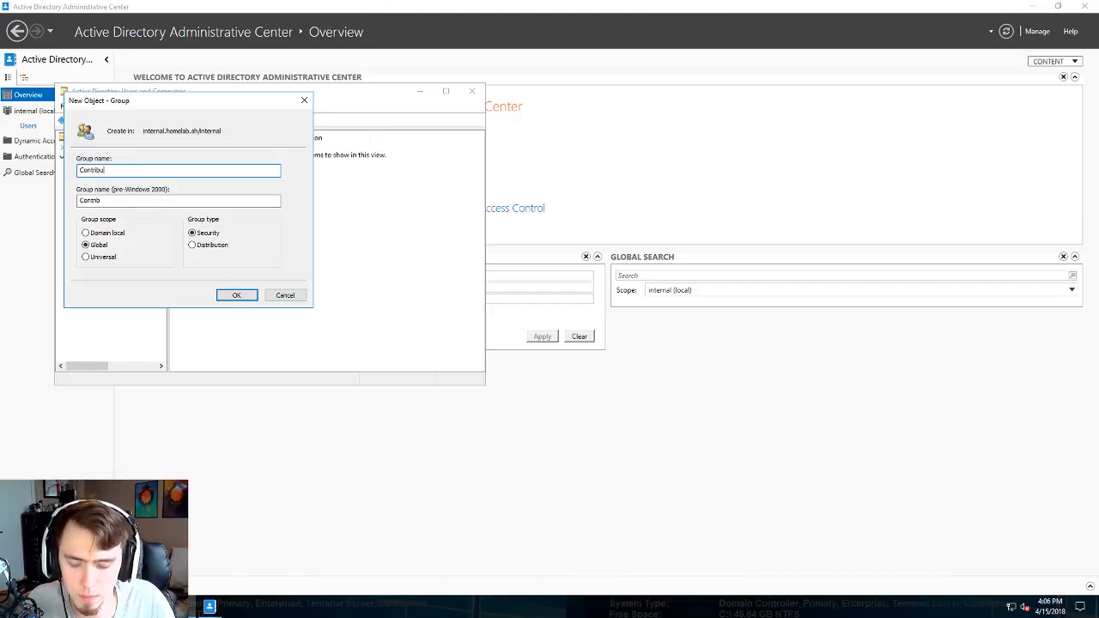
text(tor)
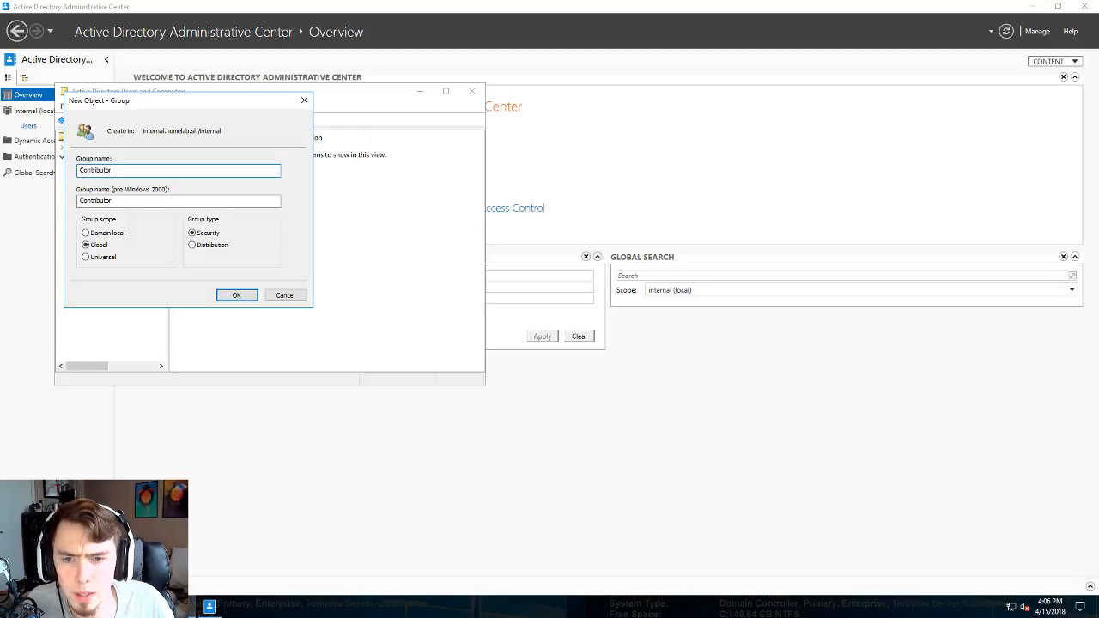
click(239, 298)
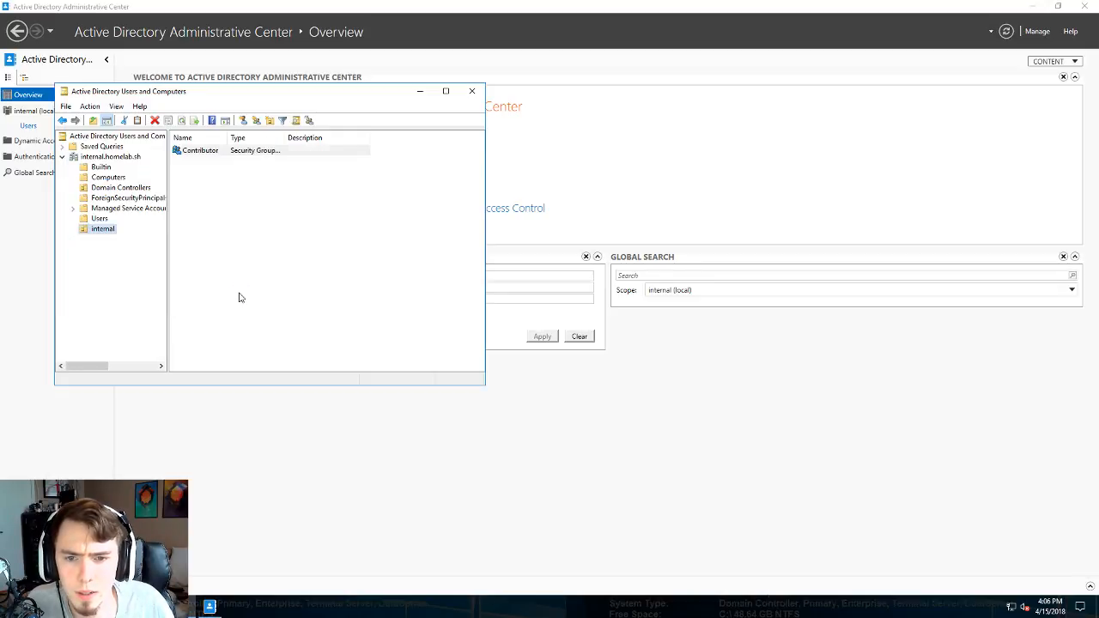
right_click(110, 232)
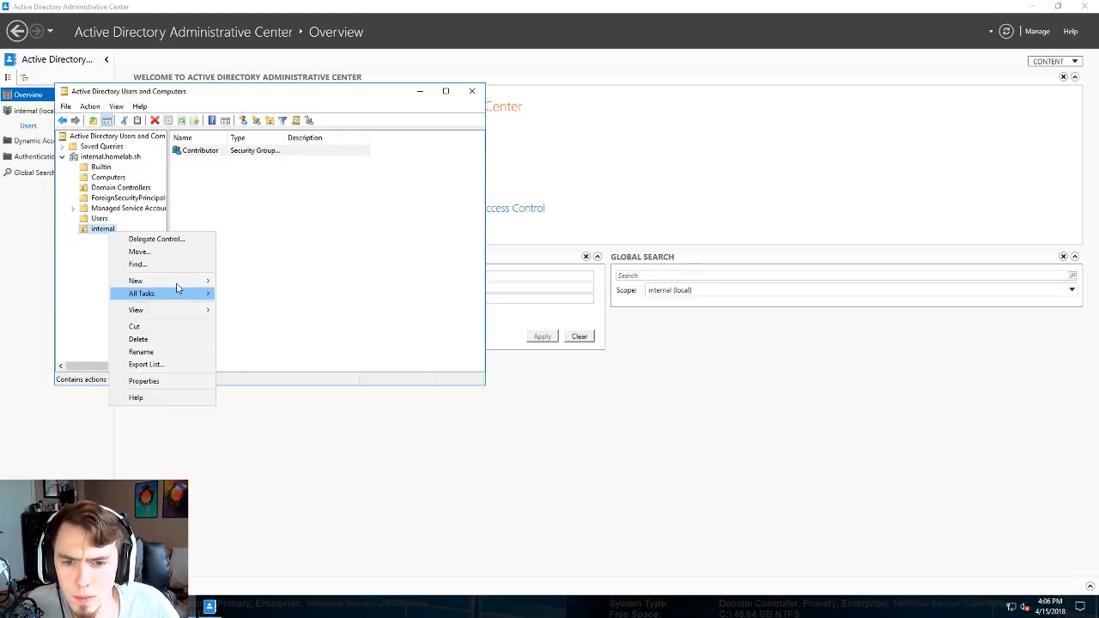
mouse_move(185, 281)
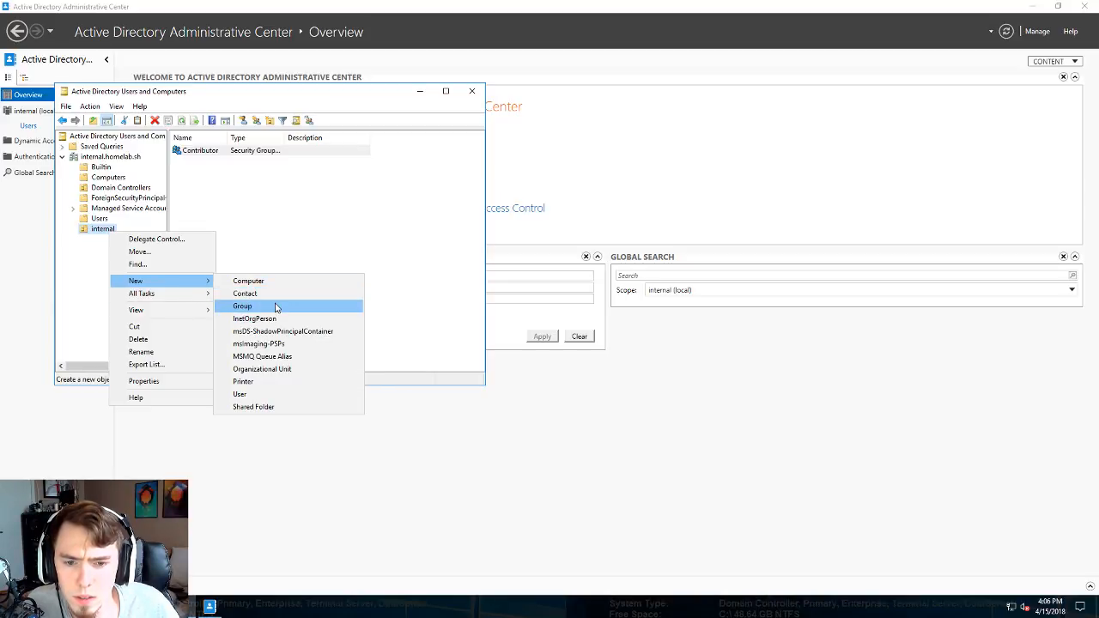
click(276, 307)
text(Read)
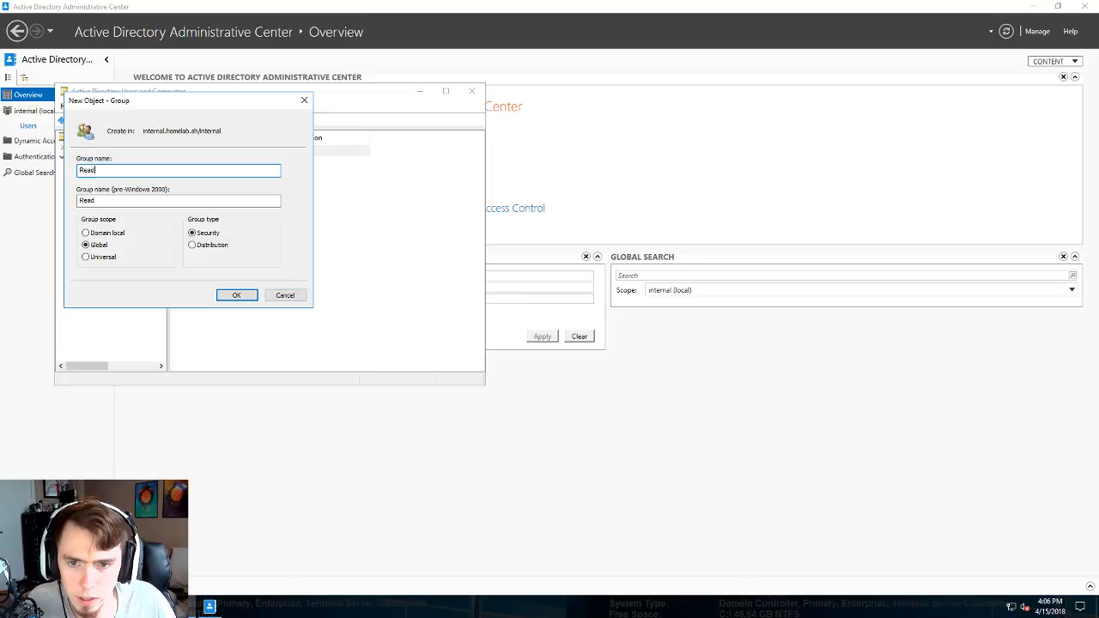
text(er)
key(Return)
- Dismiss the internal OU's menu and minimise the remote desktop session
right_click(99, 229)
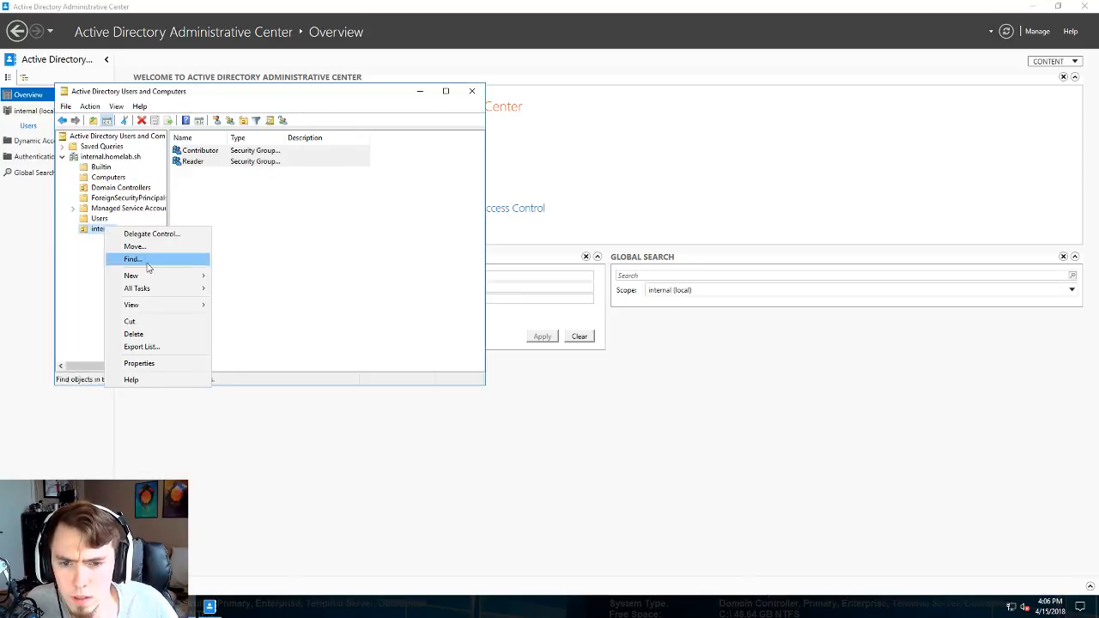
mouse_move(158, 305)
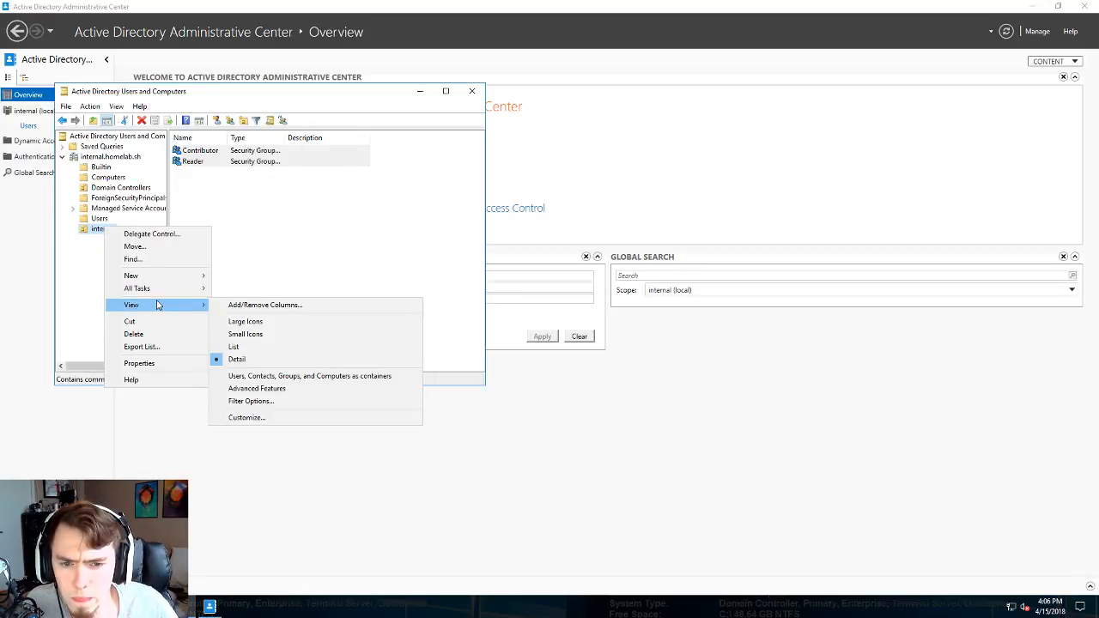
mouse_move(164, 276)
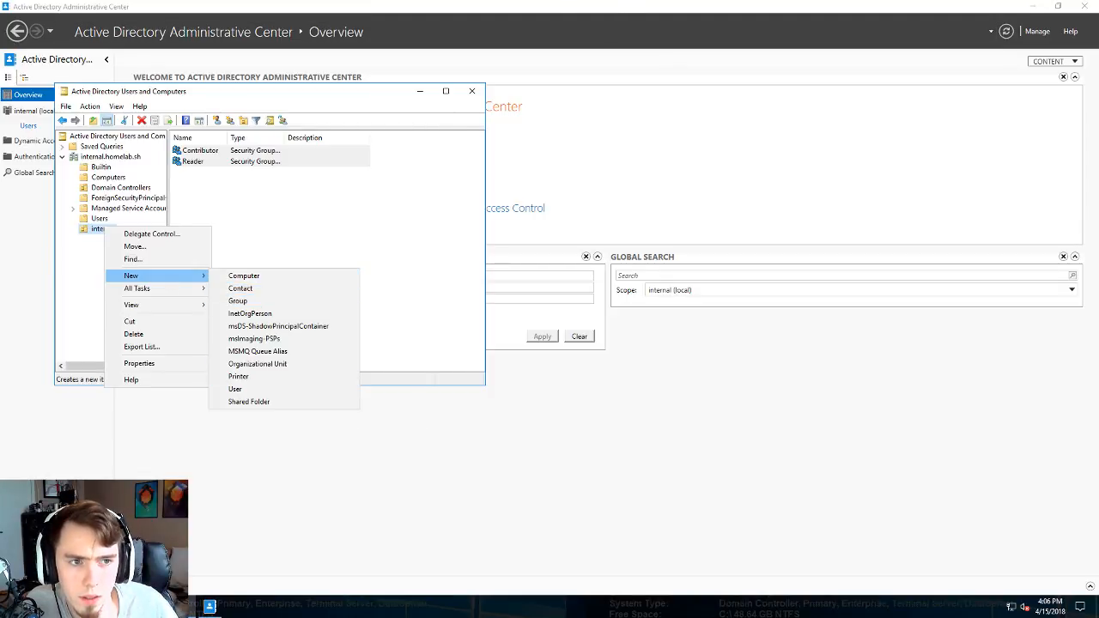
mouse_move(617, 3)
click(664, 7)
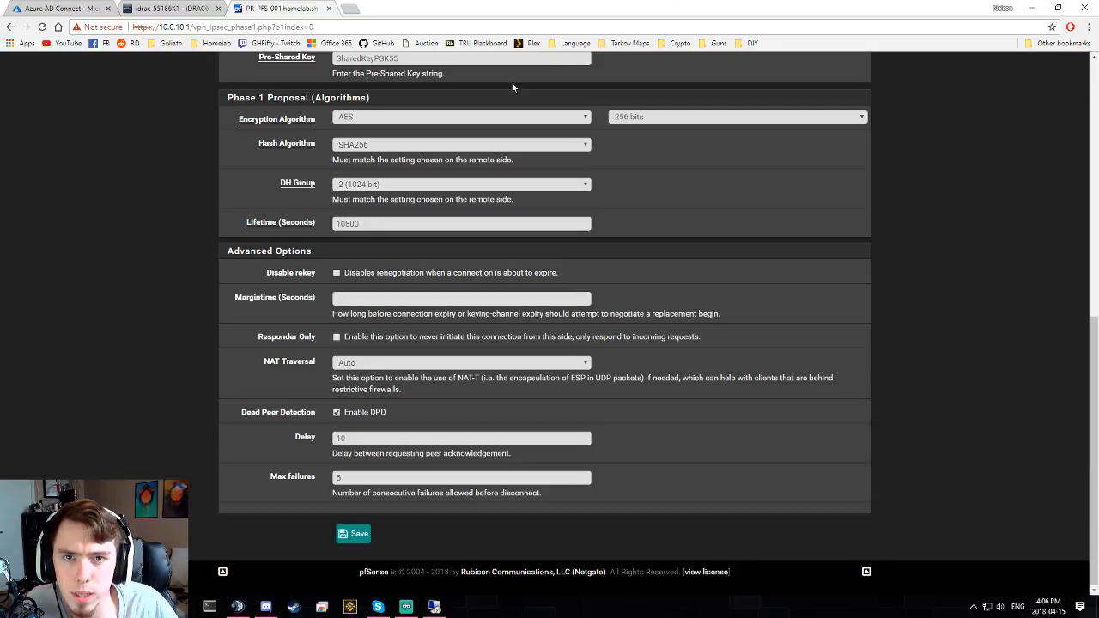
- Navigate in the Azure portal through All resources and All services to Resource groups
click(48, 10)
scroll(180, 340, down, 3)
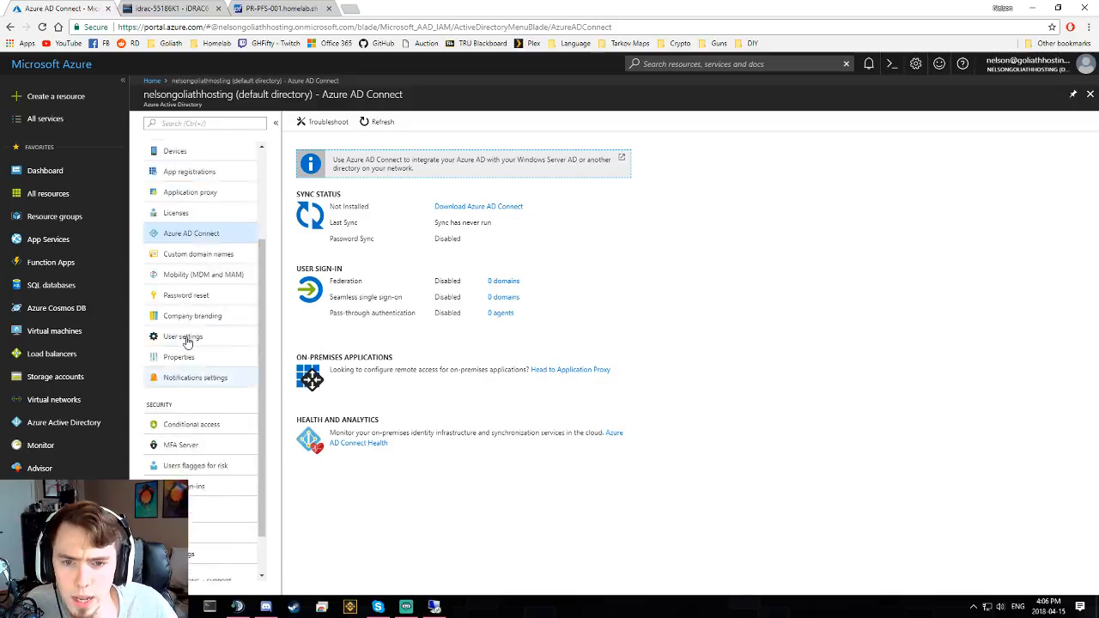
scroll(192, 284, up, 3)
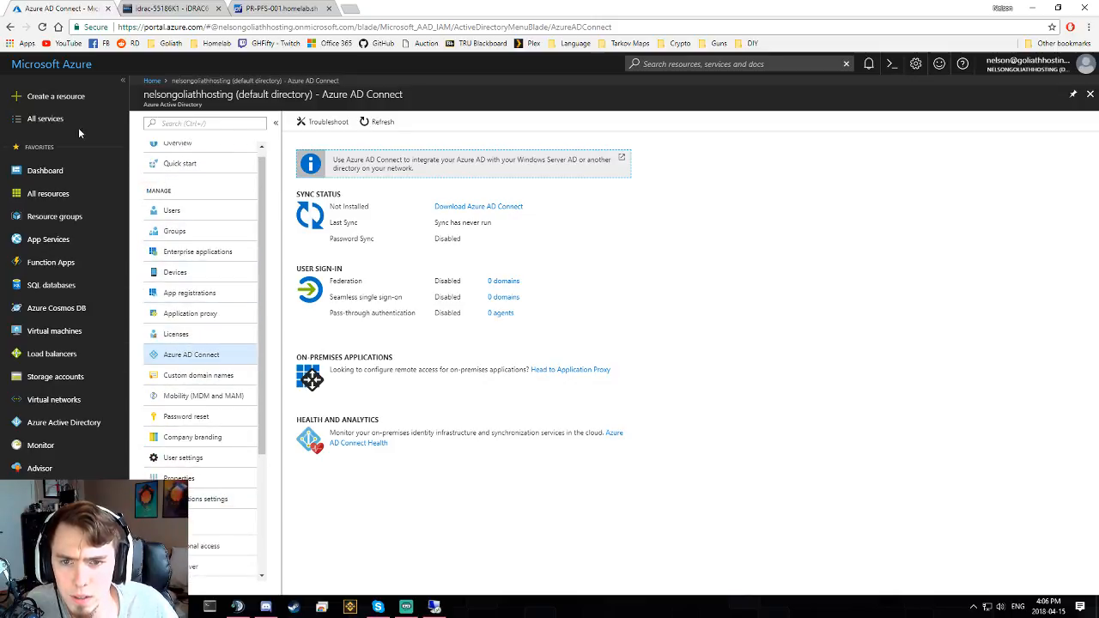
click(653, 66)
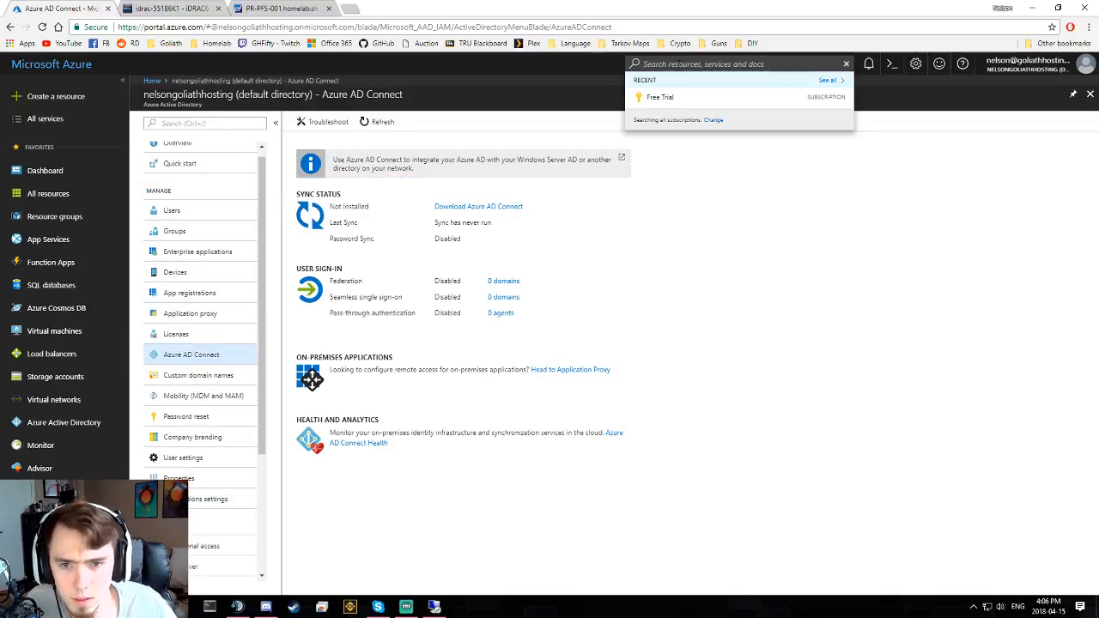
click(61, 193)
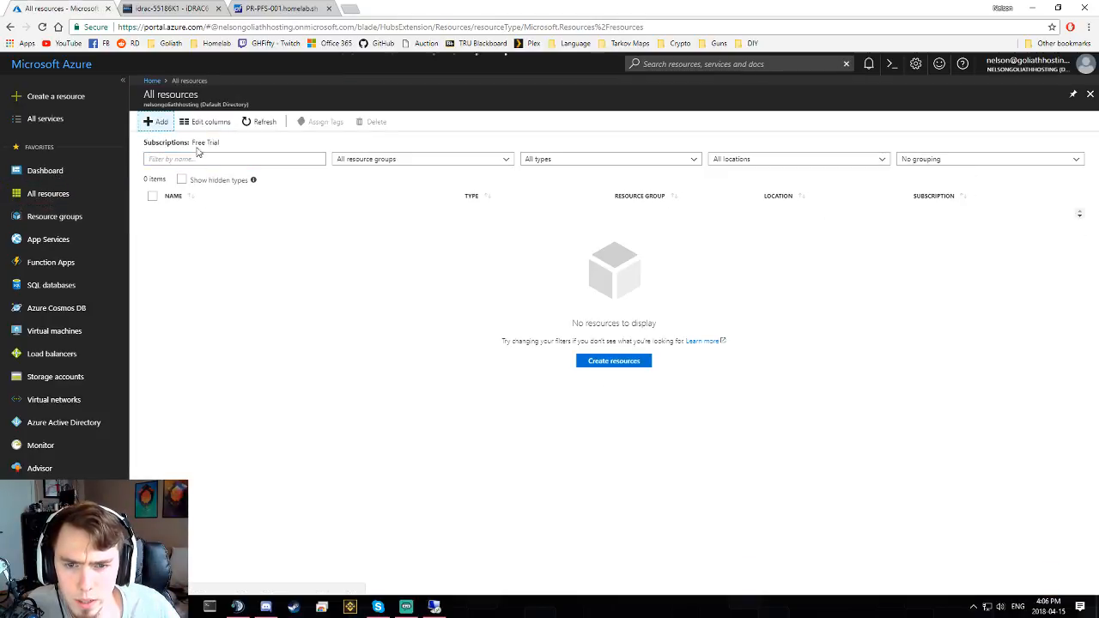
click(165, 125)
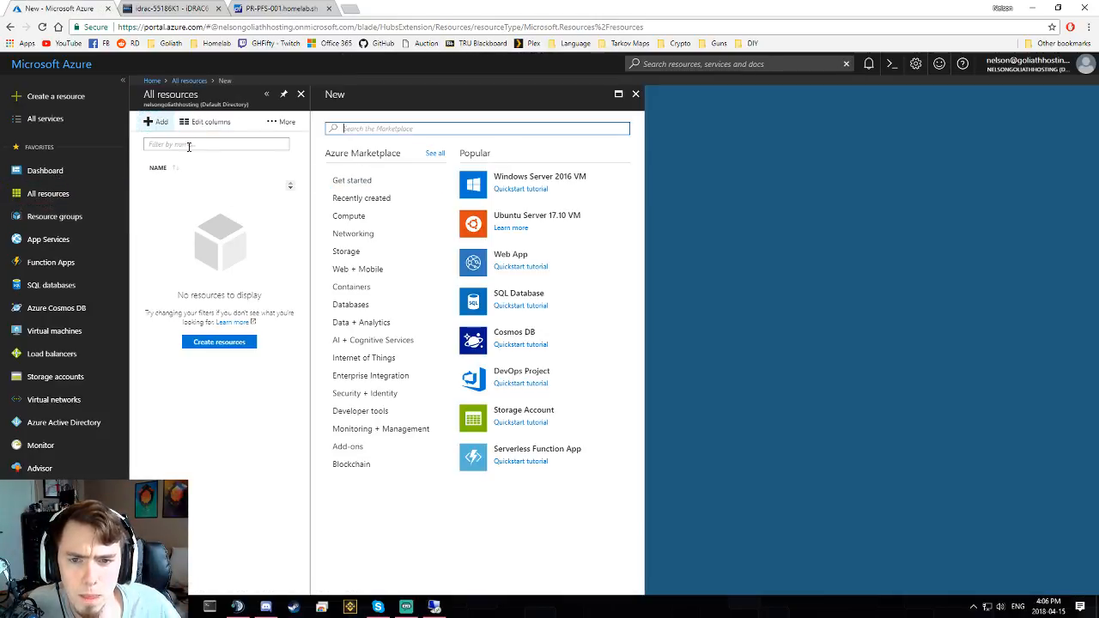
click(49, 119)
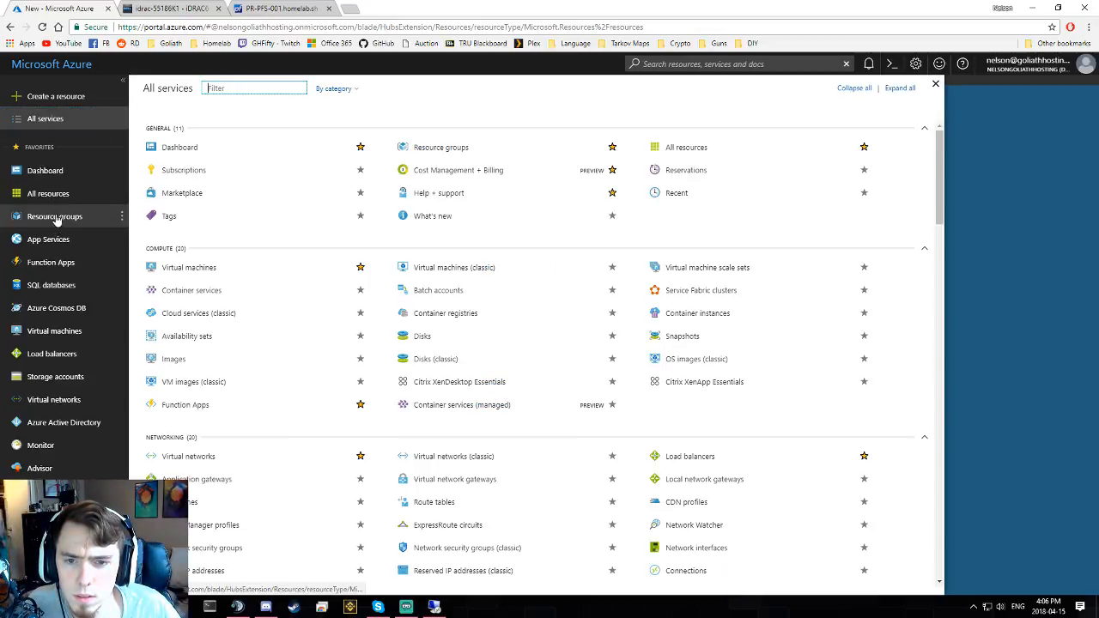
click(56, 221)
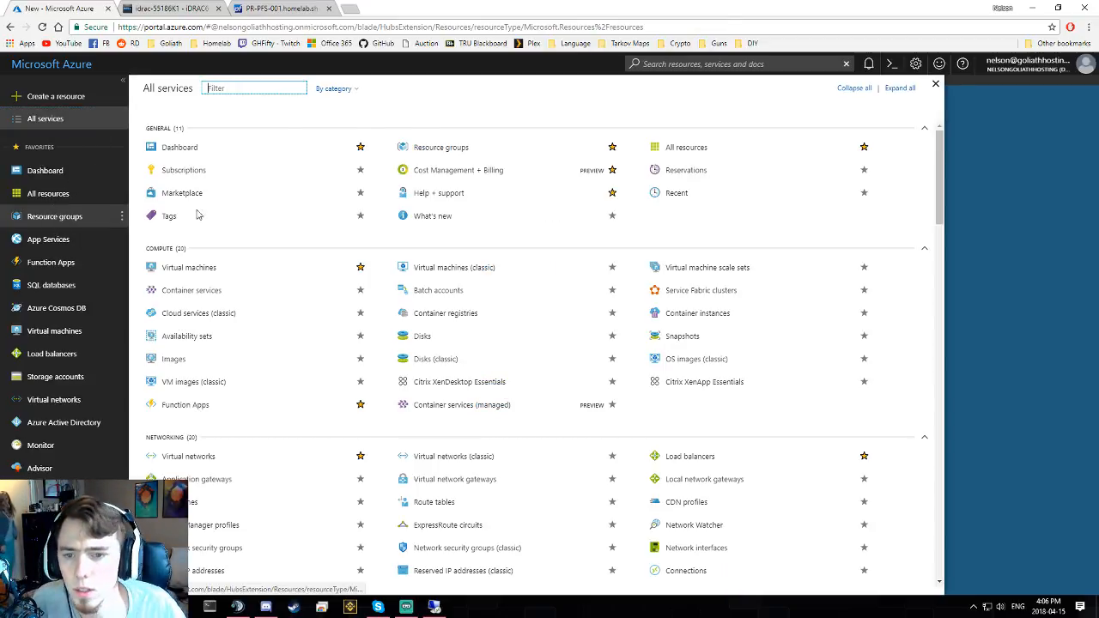
- Create resource group Homelab on the Free Trial subscription in East US
click(156, 121)
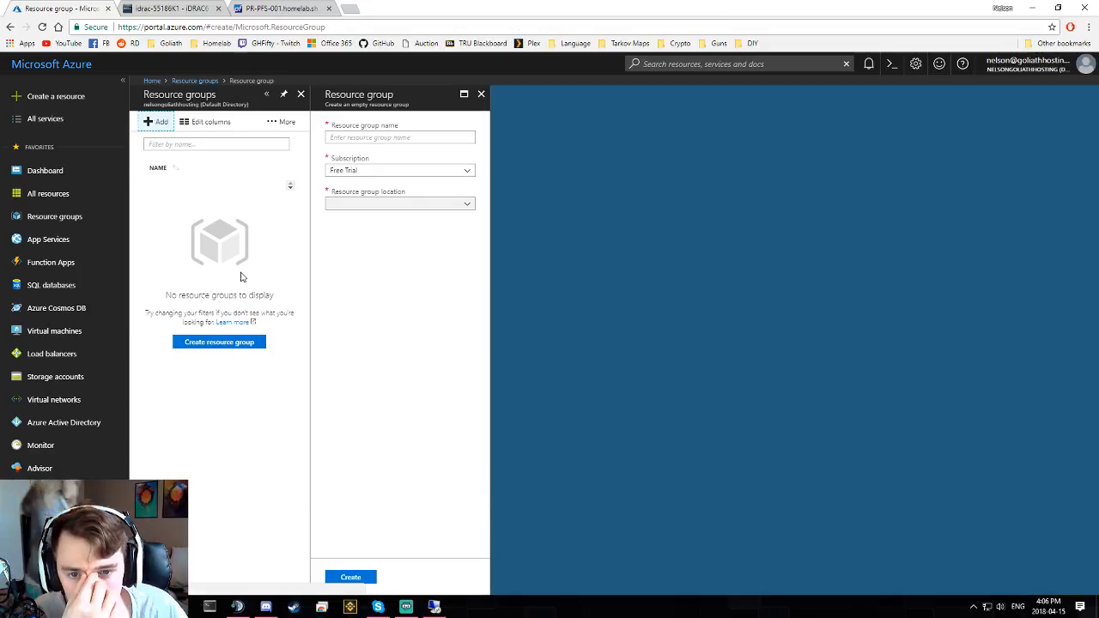
click(369, 139)
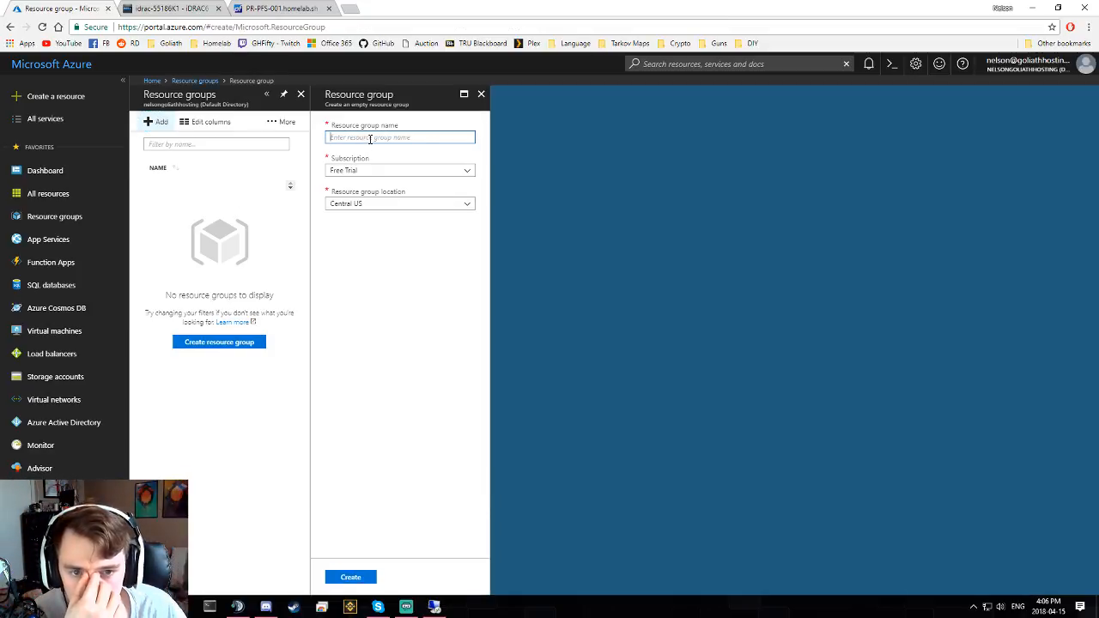
click(366, 203)
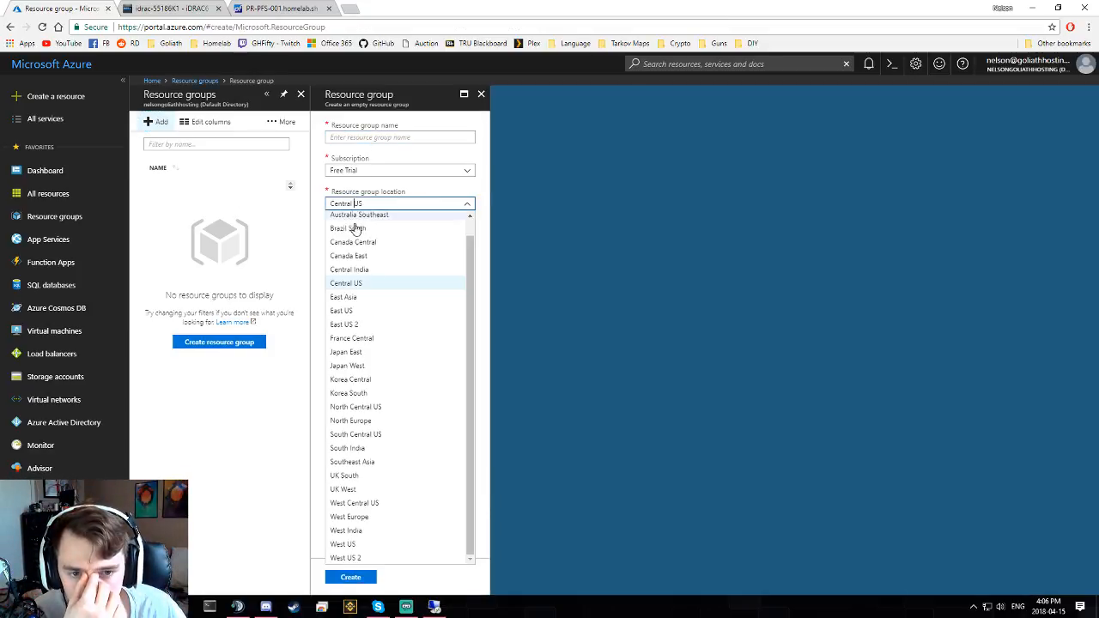
click(375, 311)
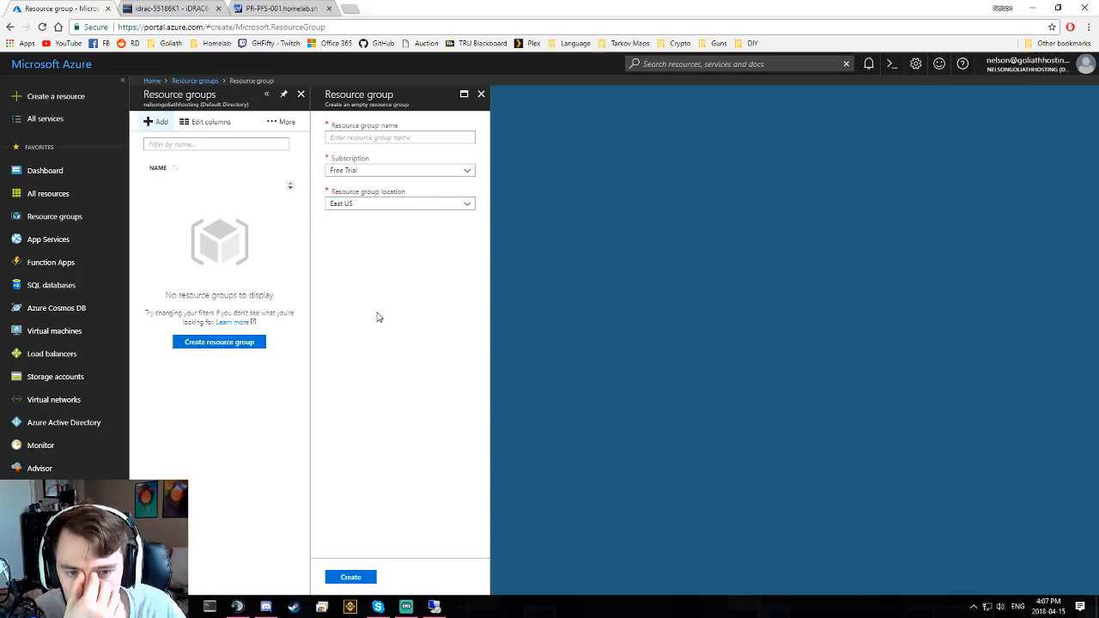
click(370, 137)
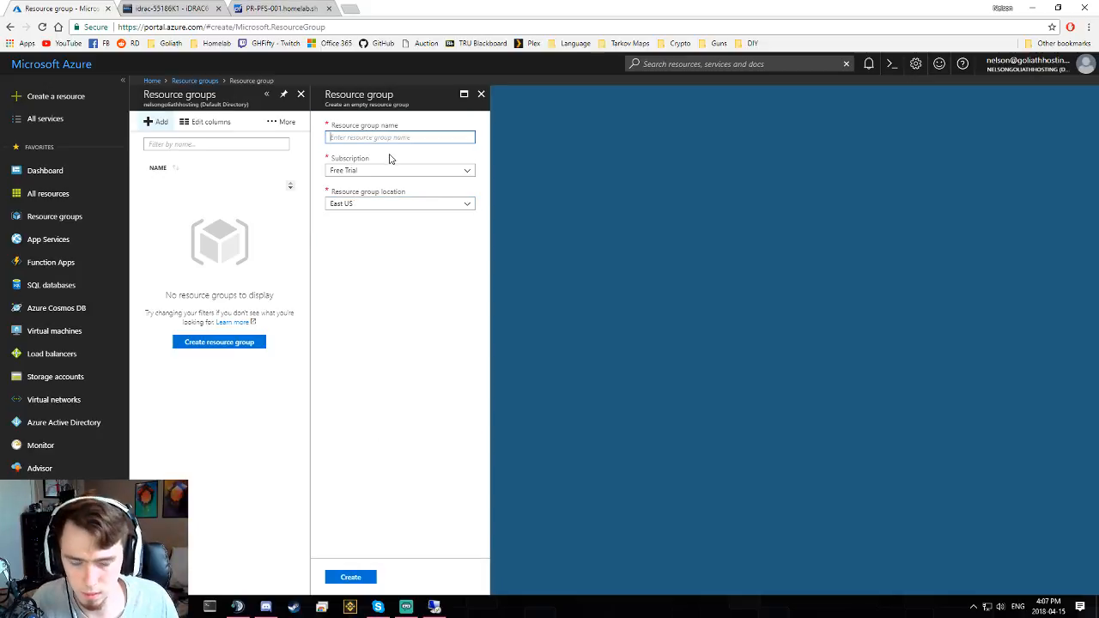
text(Homelab)
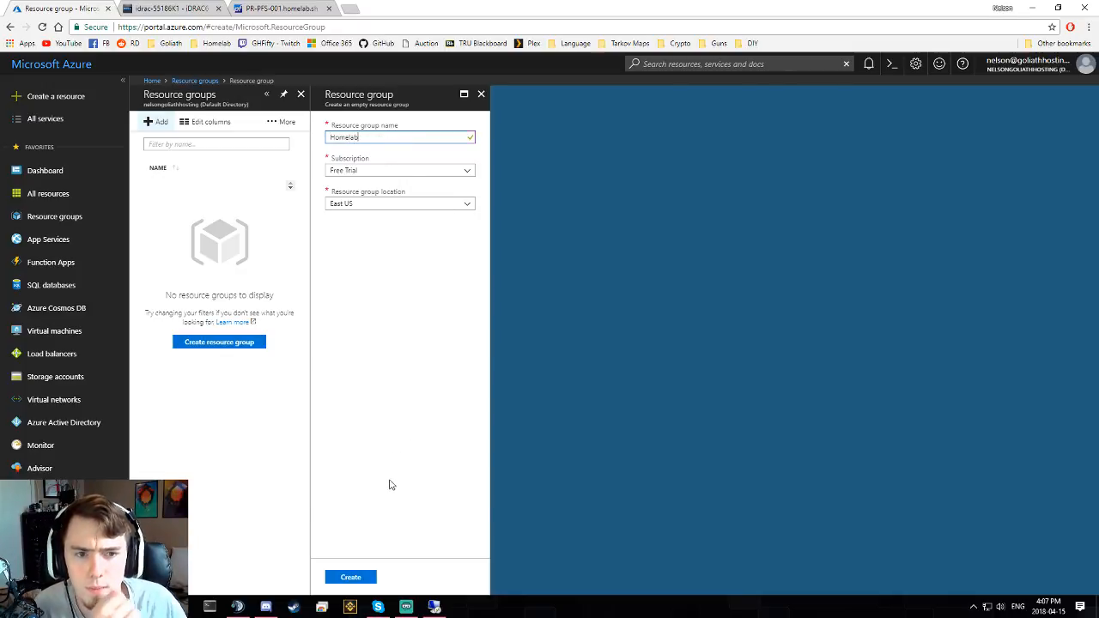
click(355, 575)
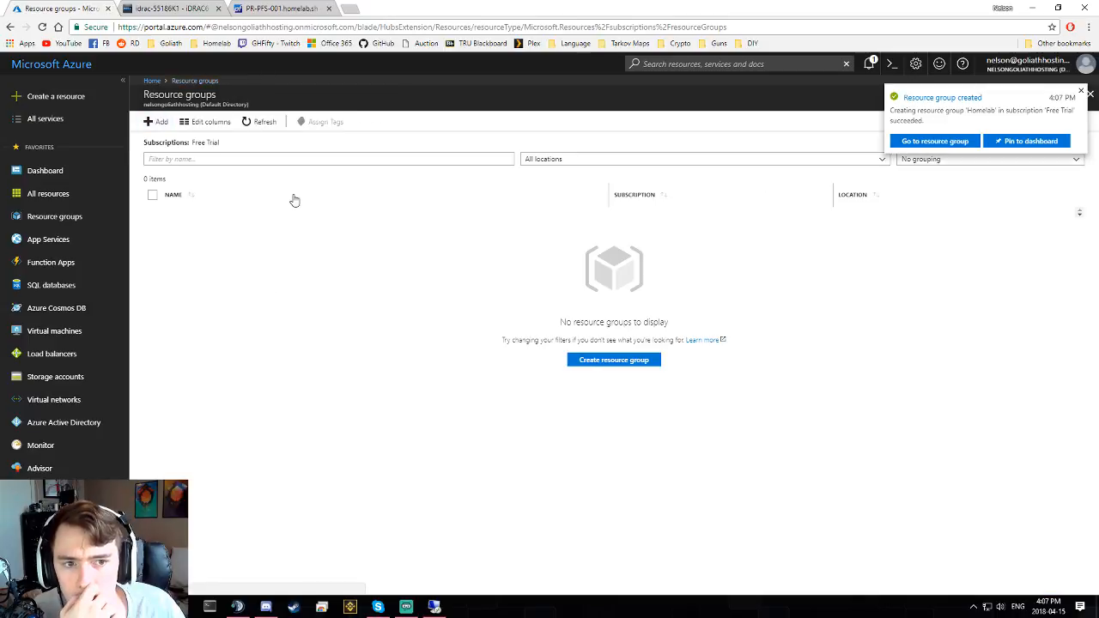
- Check the Virtual Machine Contributor role under Homelab's Access control (IAM), then return to the domain controller
click(912, 141)
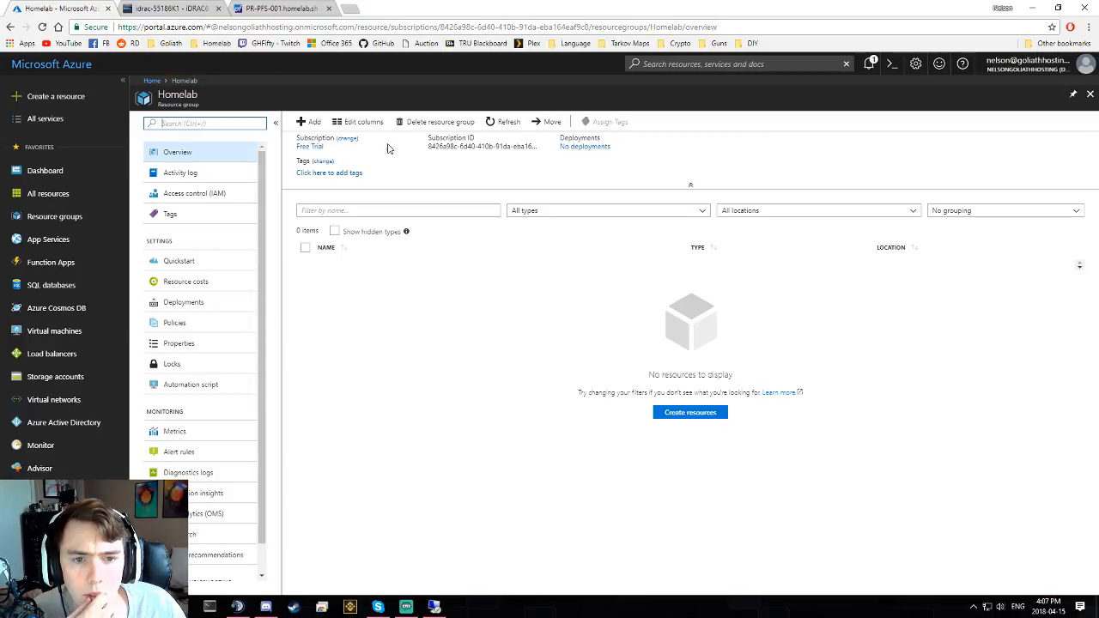
click(202, 194)
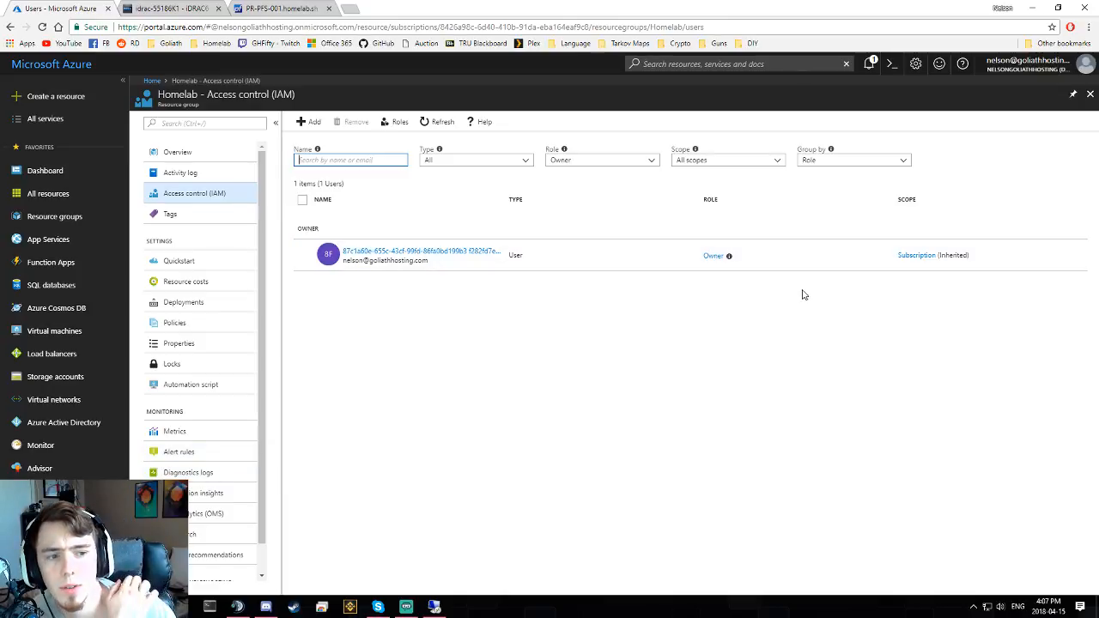
click(408, 125)
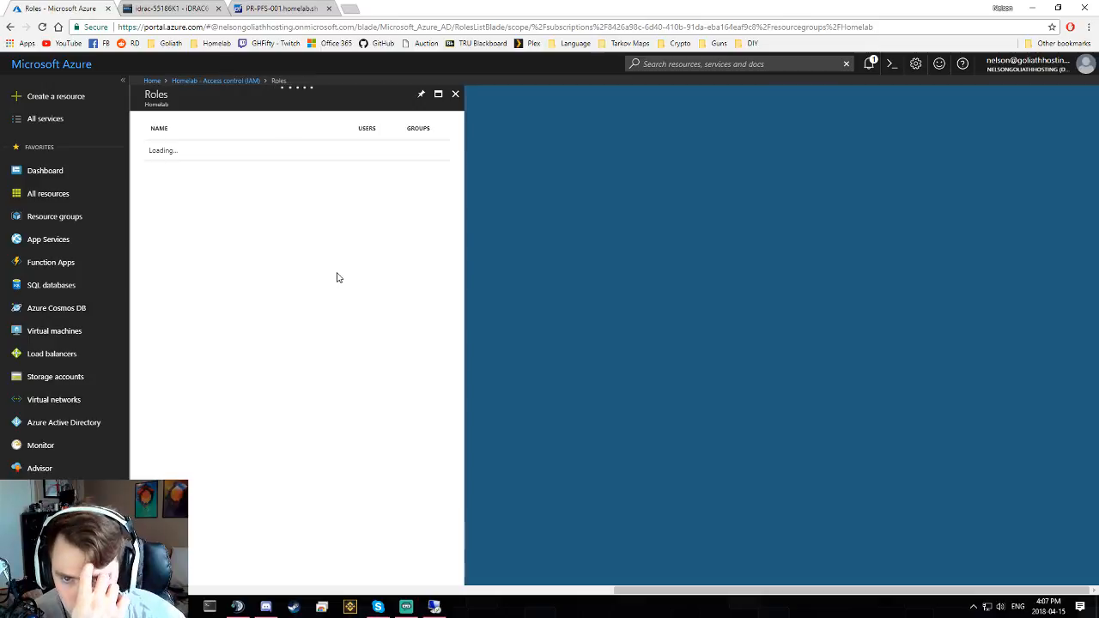
scroll(275, 271, down, 3)
scroll(307, 241, down, 12)
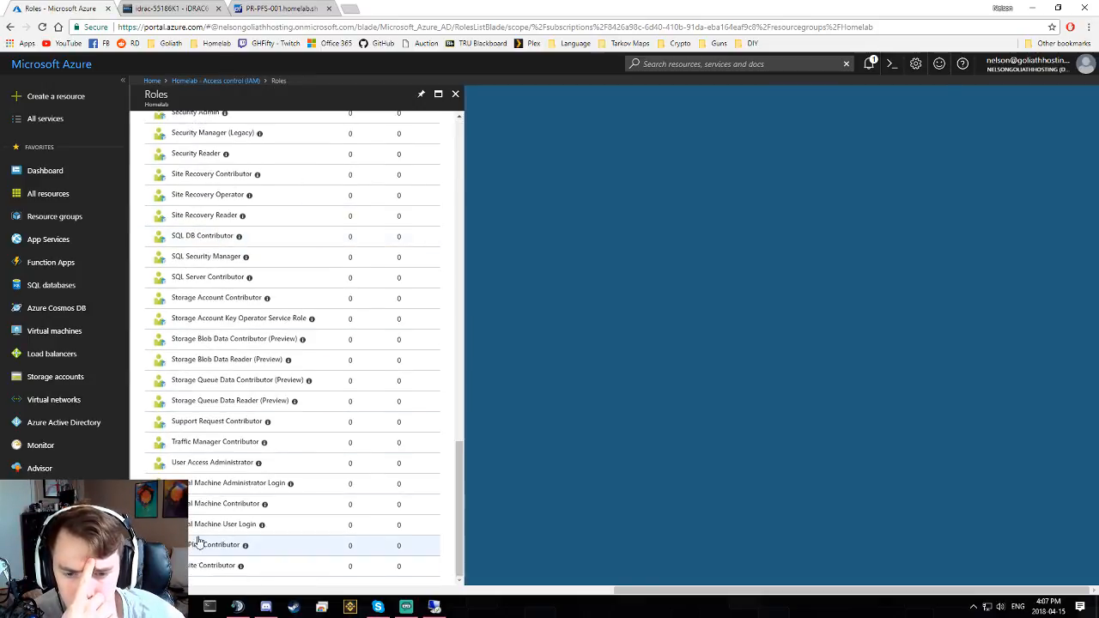
click(257, 510)
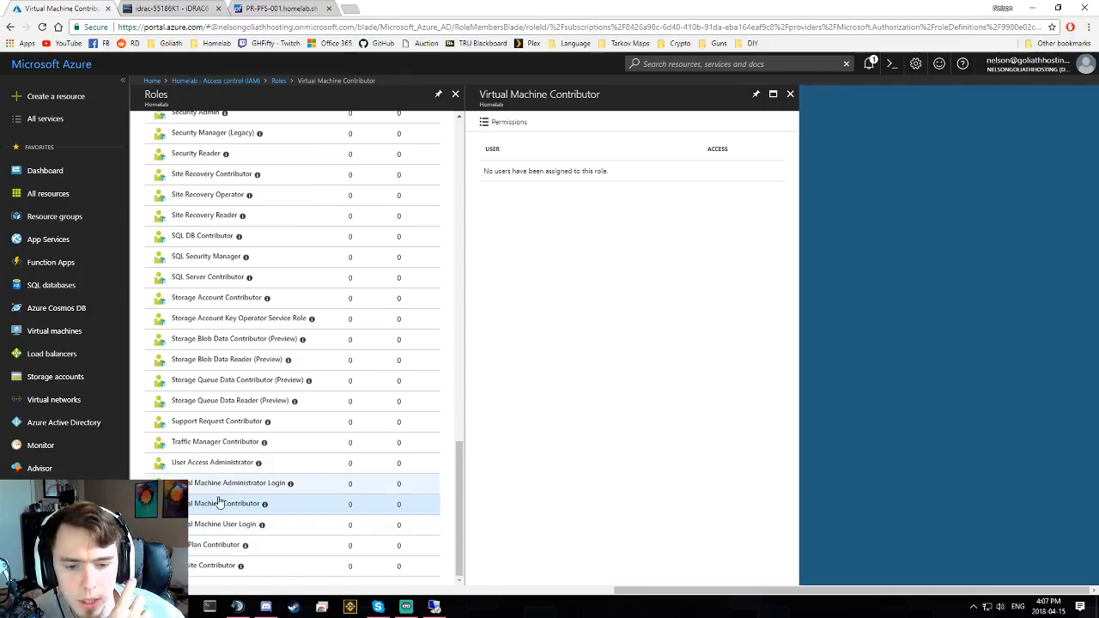
click(435, 607)
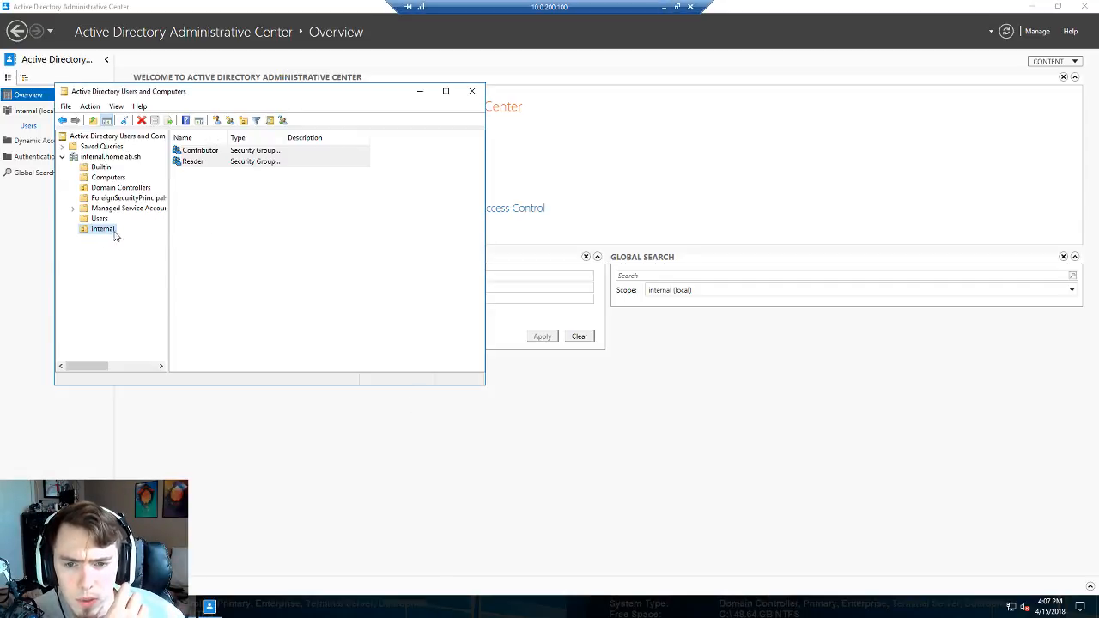
- Review the Contributor and Reader groups in internal, then start a new group there
right_click(104, 238)
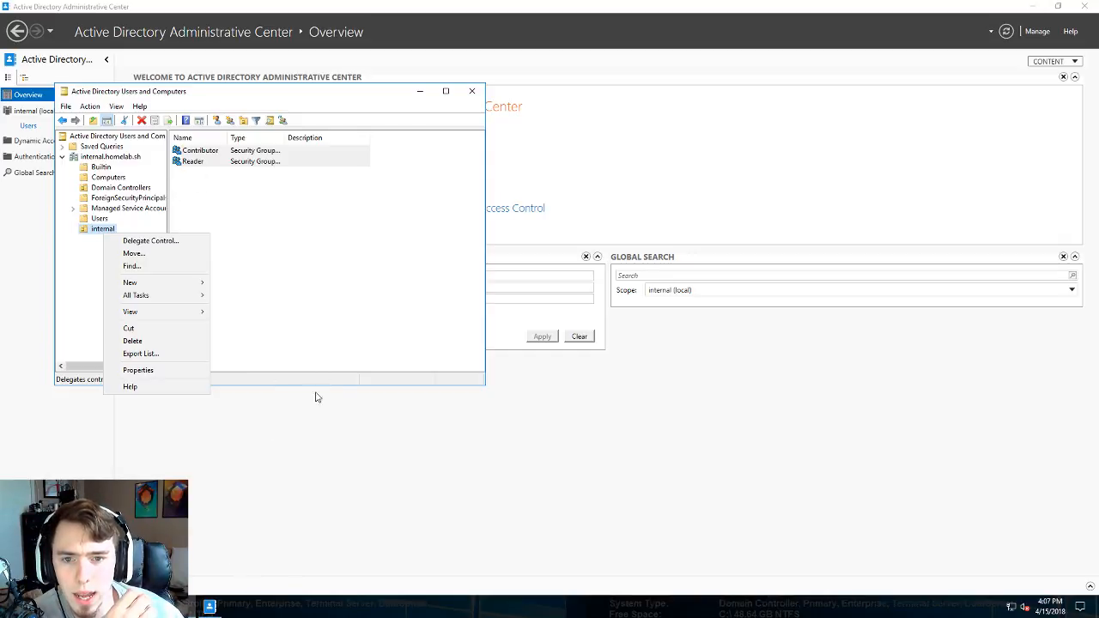
click(102, 232)
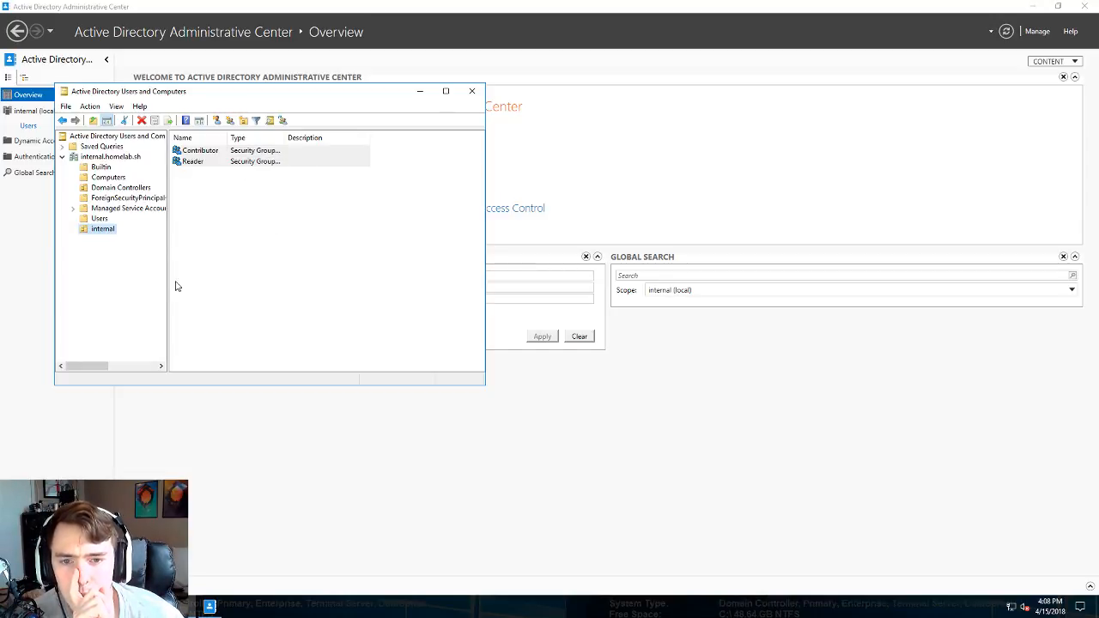
click(197, 153)
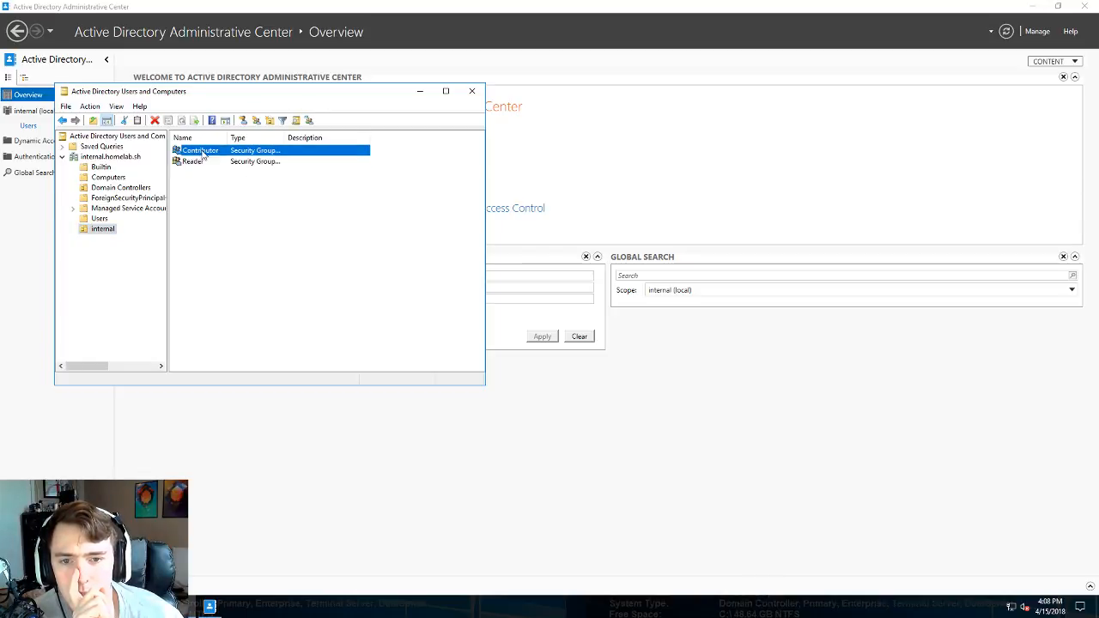
click(206, 161)
click(215, 153)
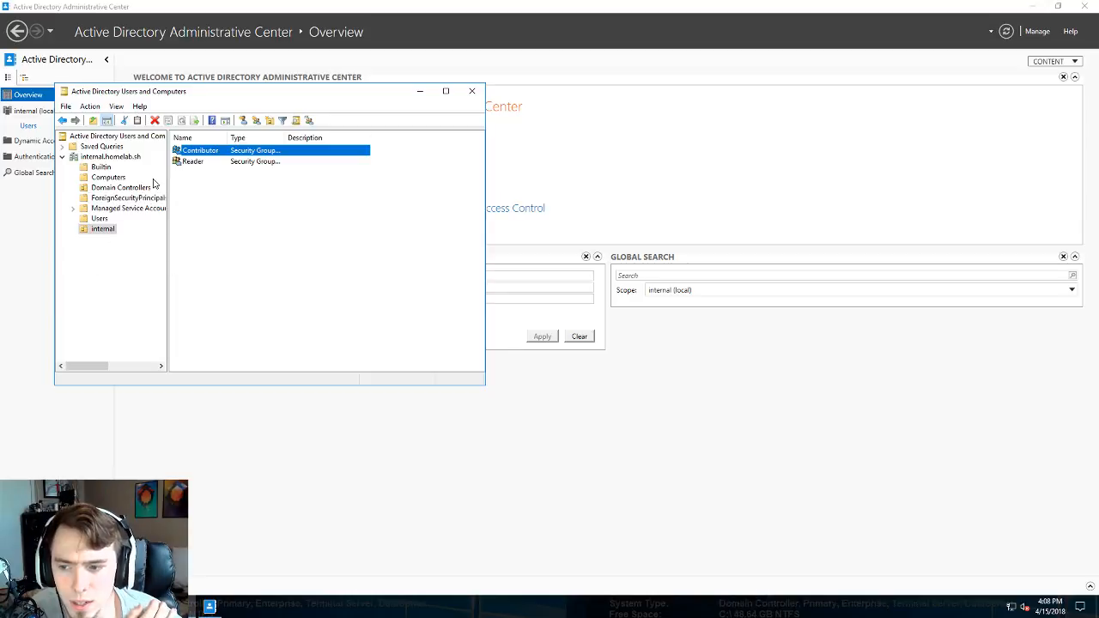
right_click(106, 230)
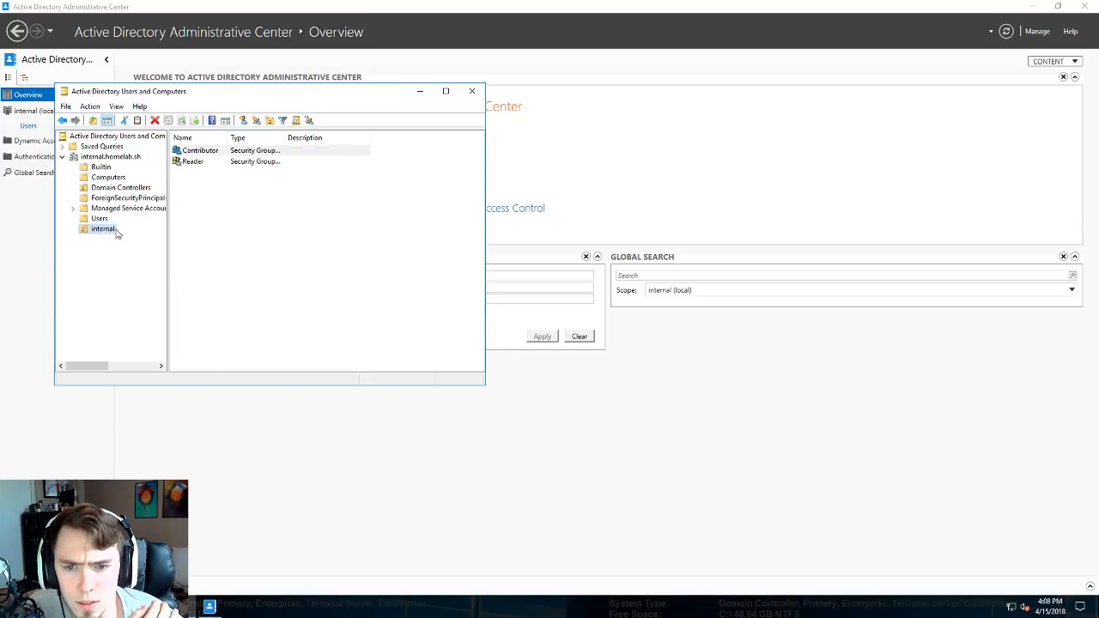
mouse_move(146, 278)
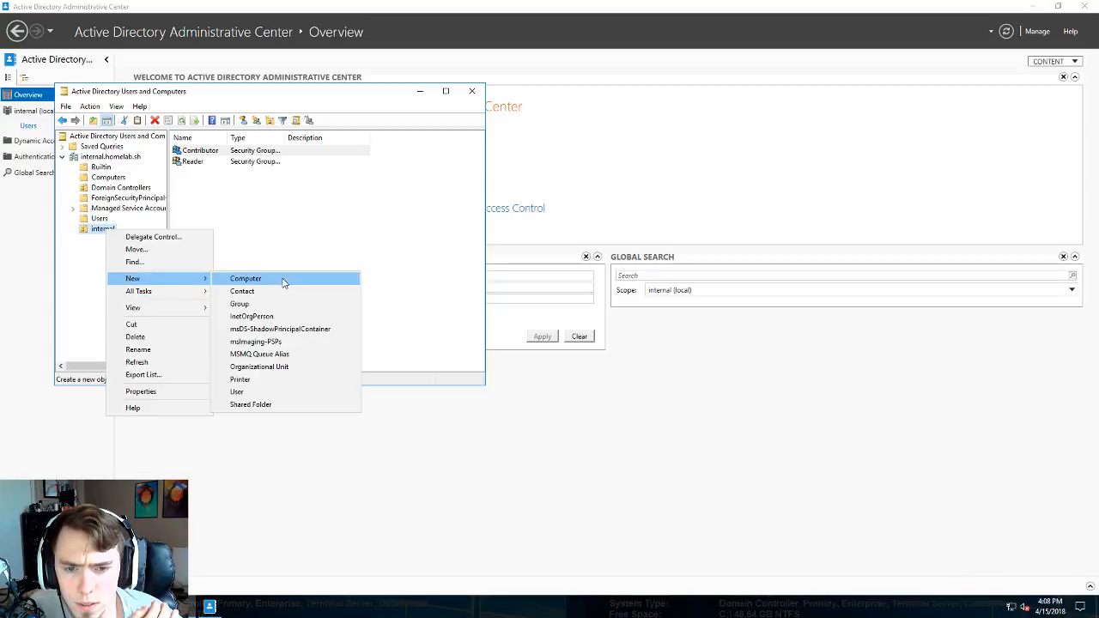
click(275, 308)
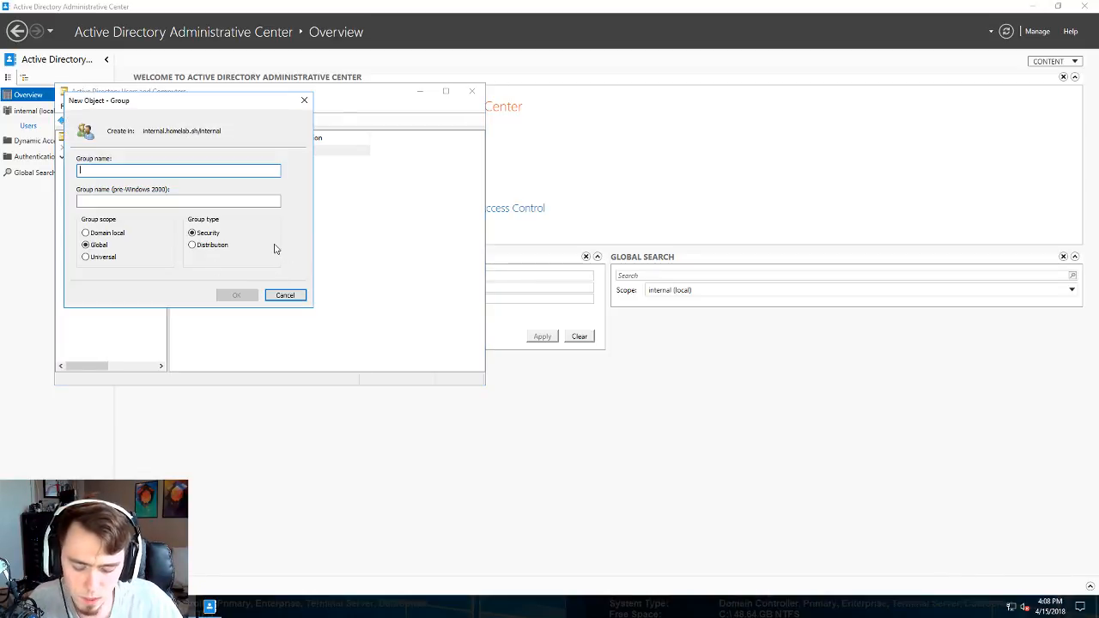
- Create the 'Virtual Machine Contributor' security group in internal
text(Virtual)
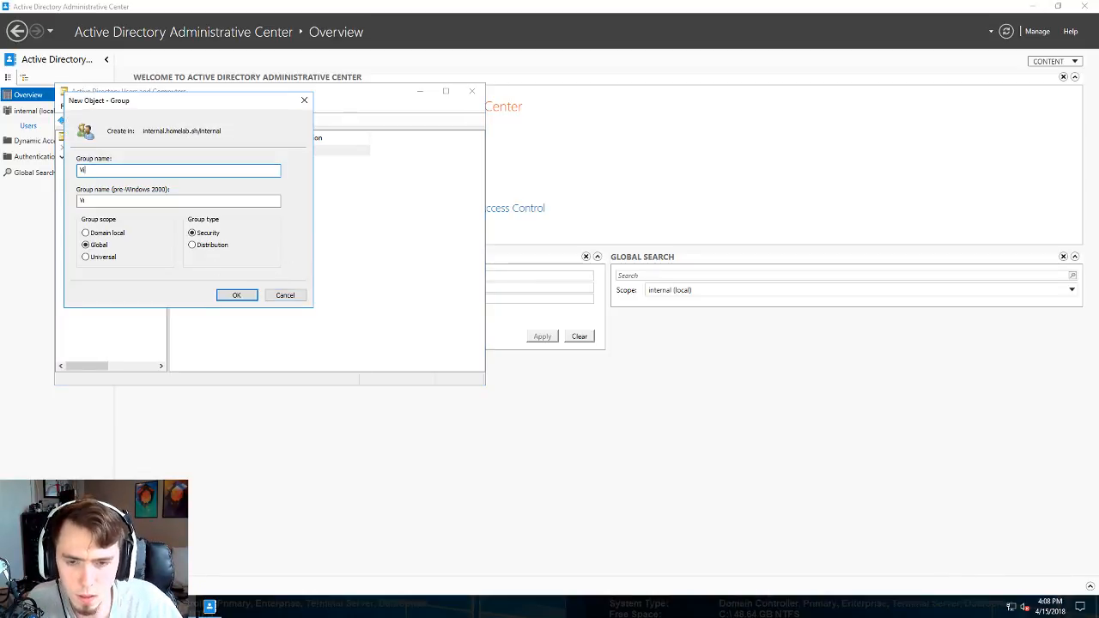
text( Machine )
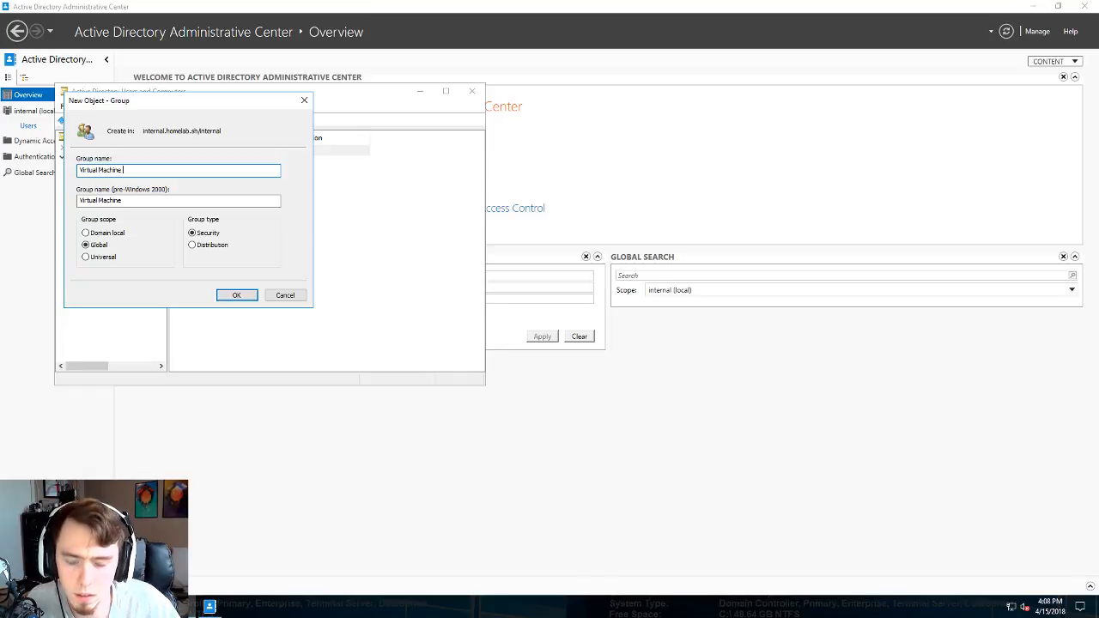
text(Contributo)
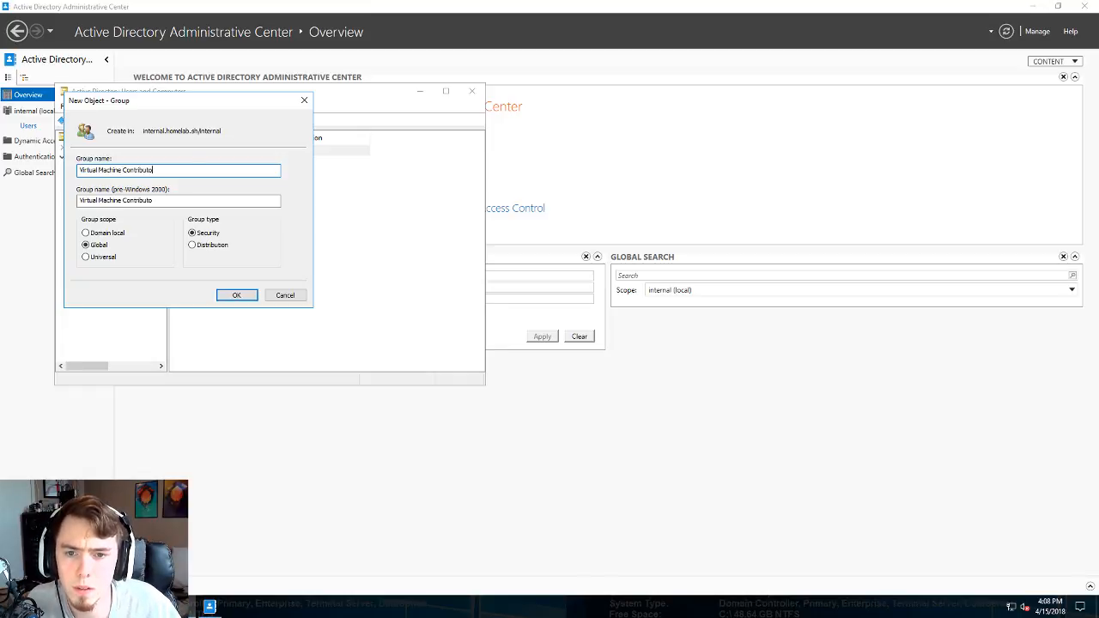
text(r)
key(Return)
click(212, 197)
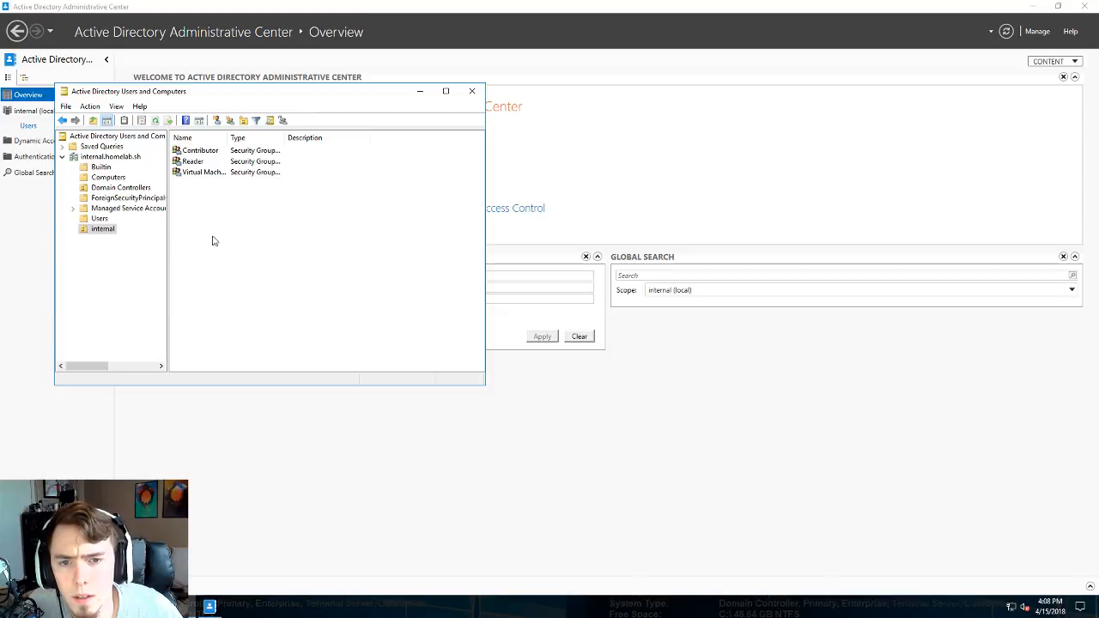
- Start a new organizational unit inside the internal OU
right_click(103, 231)
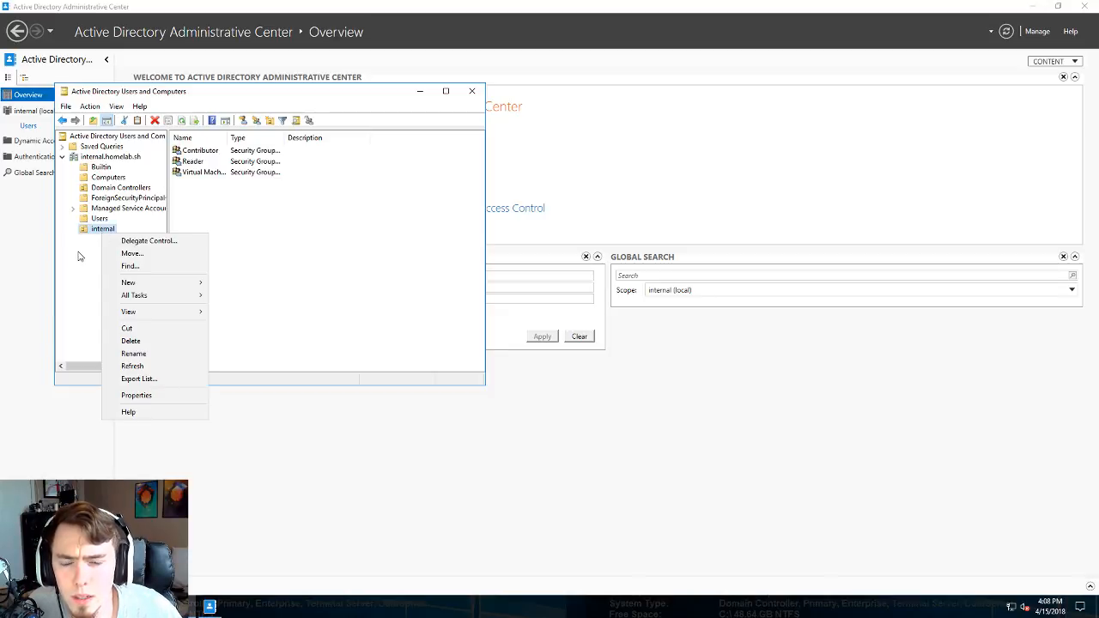
click(82, 256)
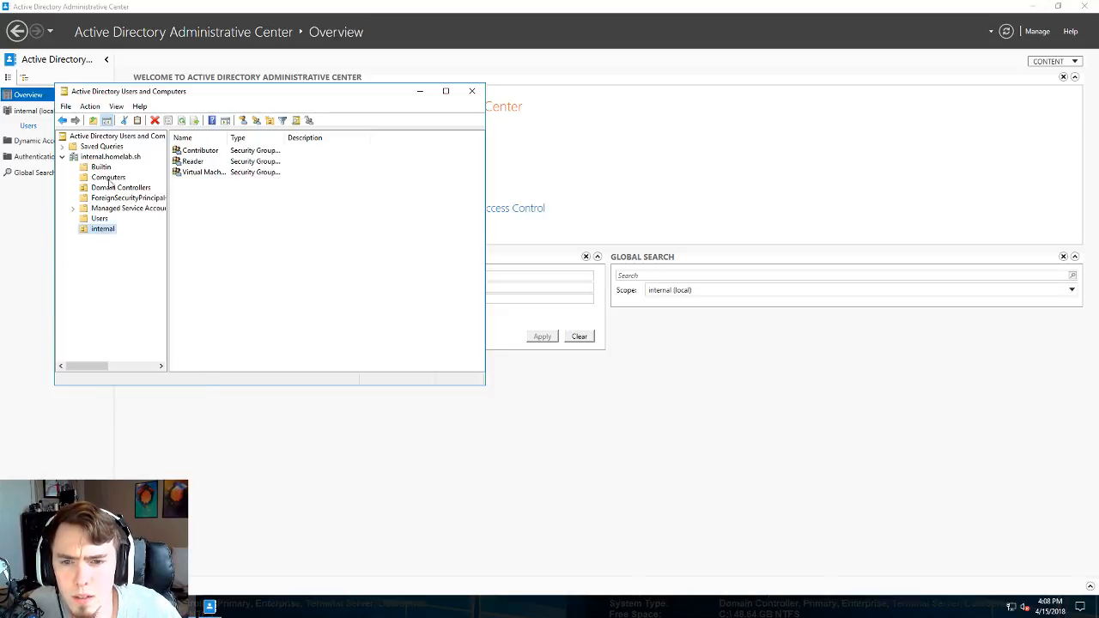
right_click(100, 230)
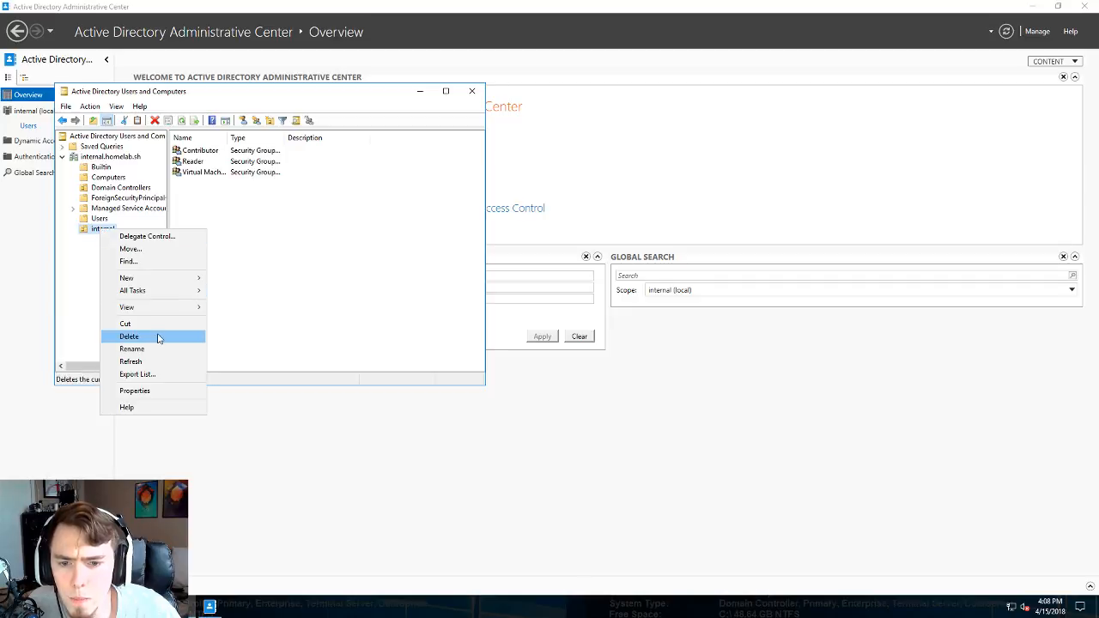
mouse_move(159, 281)
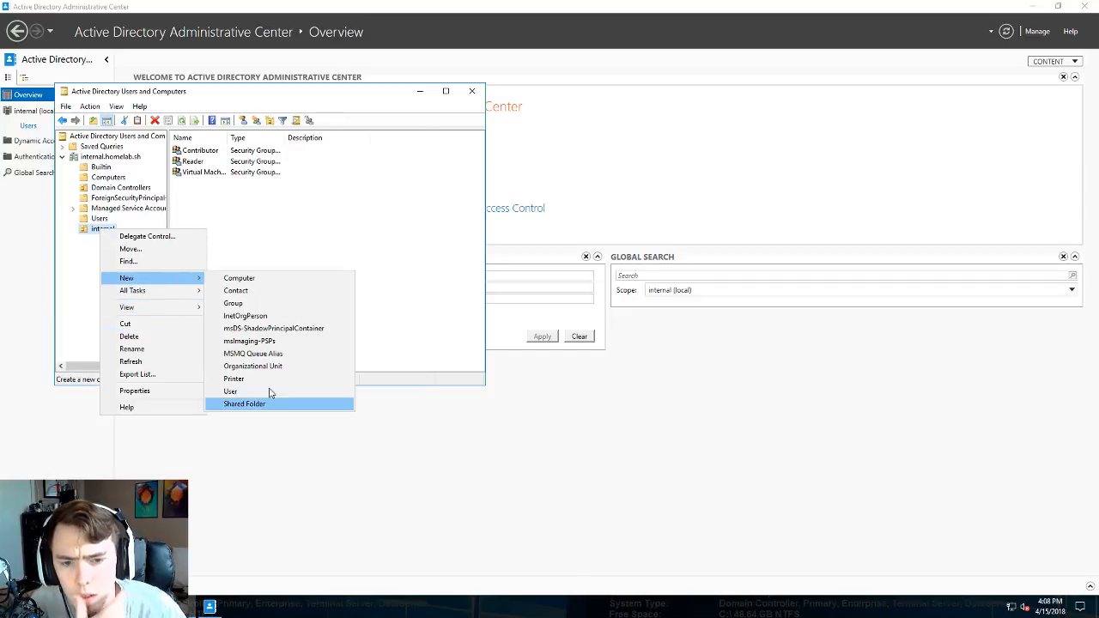
click(283, 367)
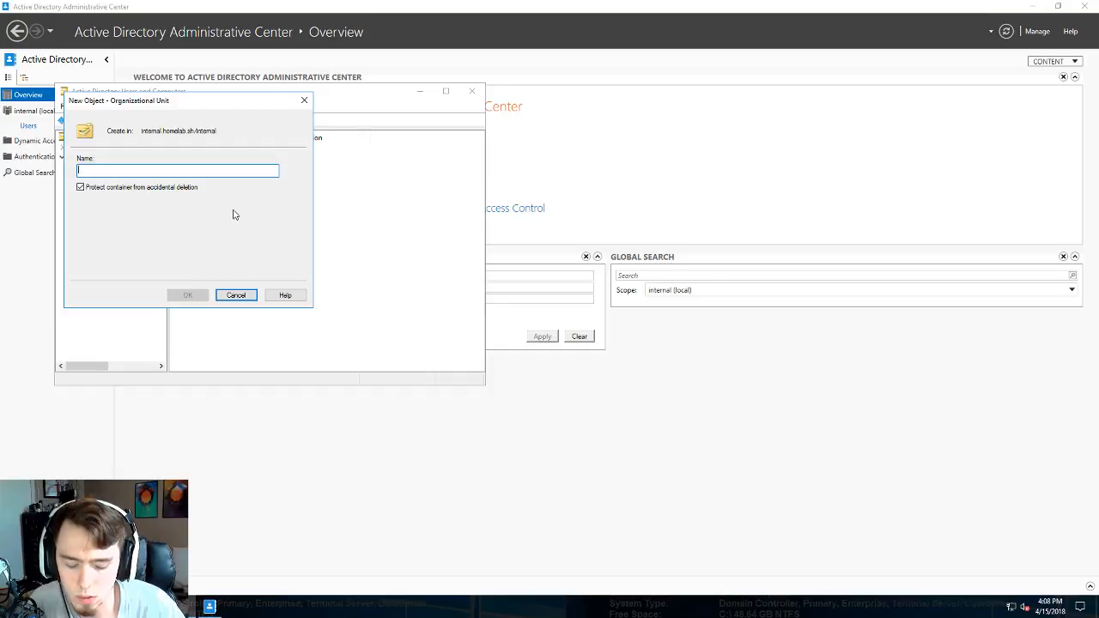
- Name the new organizational unit 'Users' under internal and select it
text(Ou)
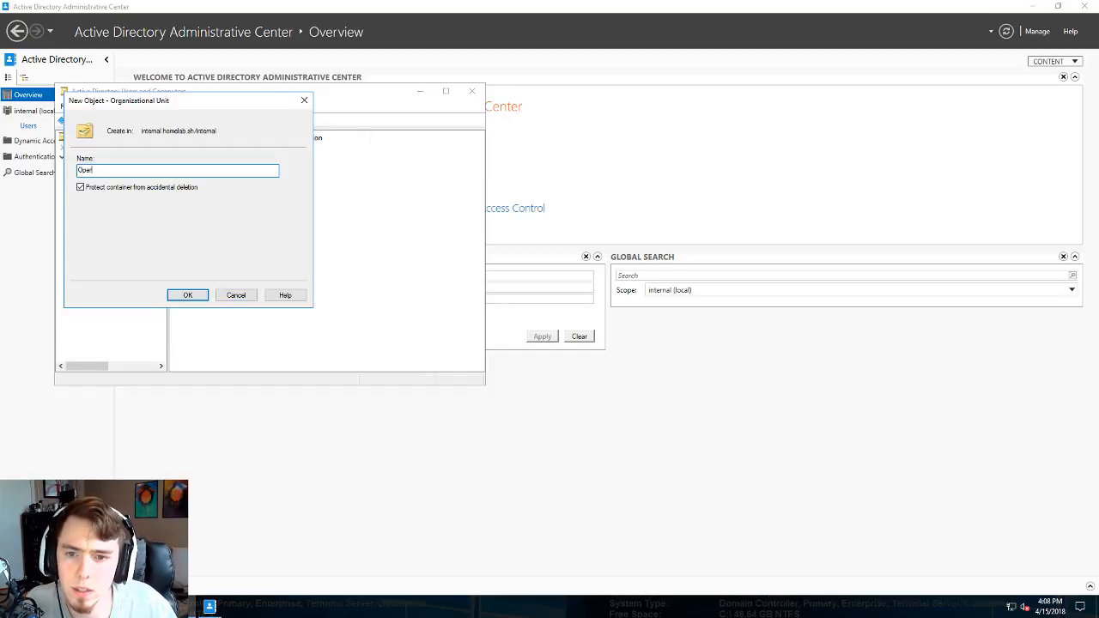
key(BackSpace)
key(BackSpace)
key(BackSpace)
key(BackSpace)
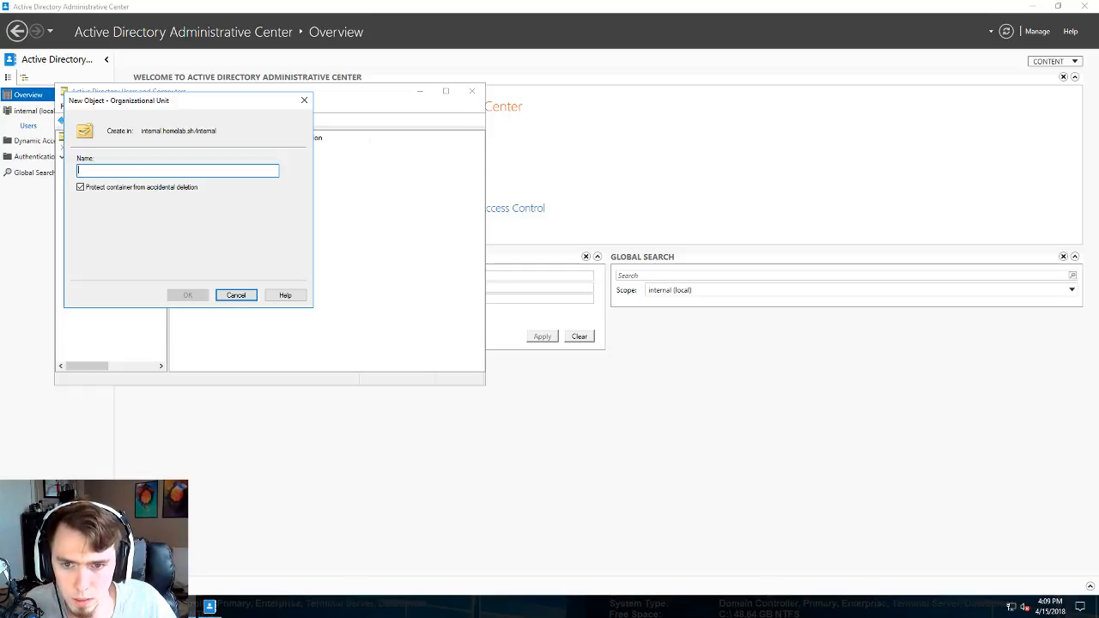
text(User)
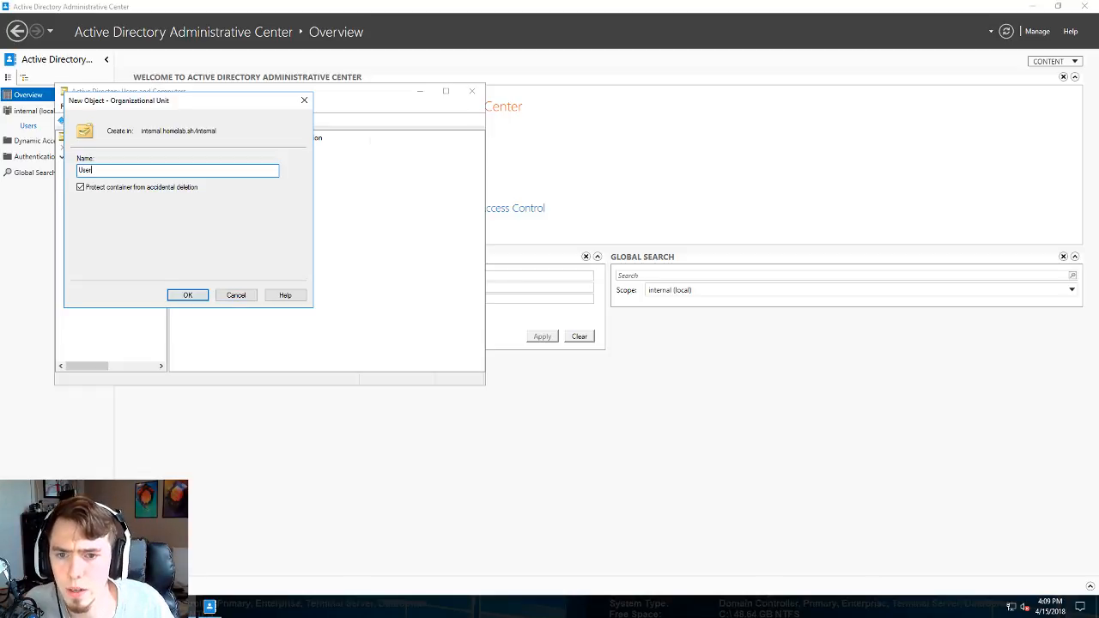
text(s)
key(Return)
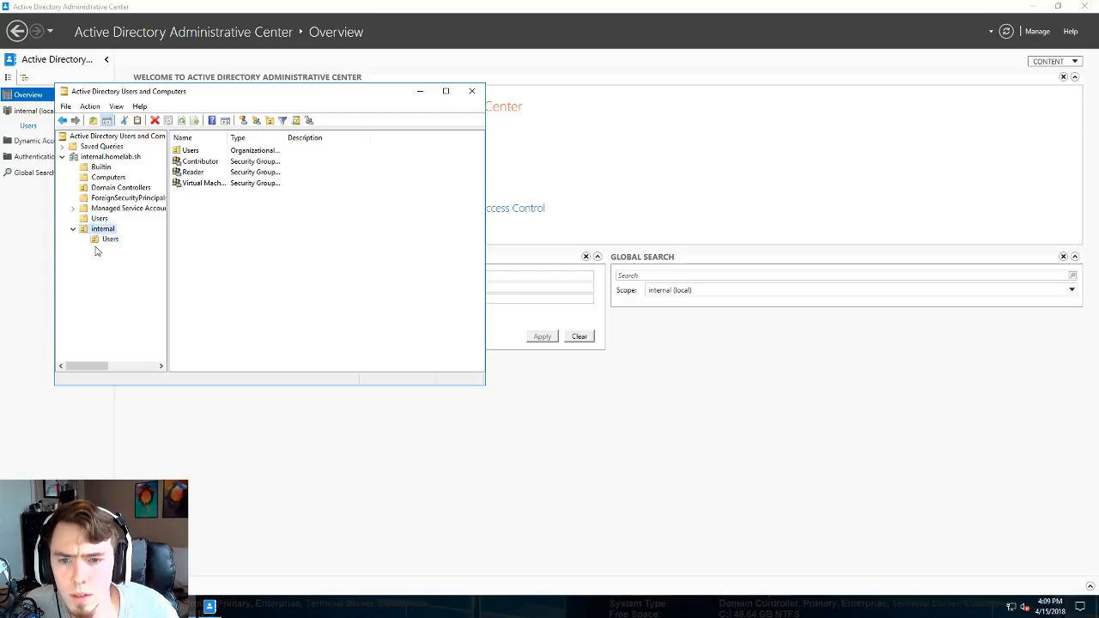
click(109, 239)
- Start a new user in the Users OU named Test User with logon test
right_click(108, 239)
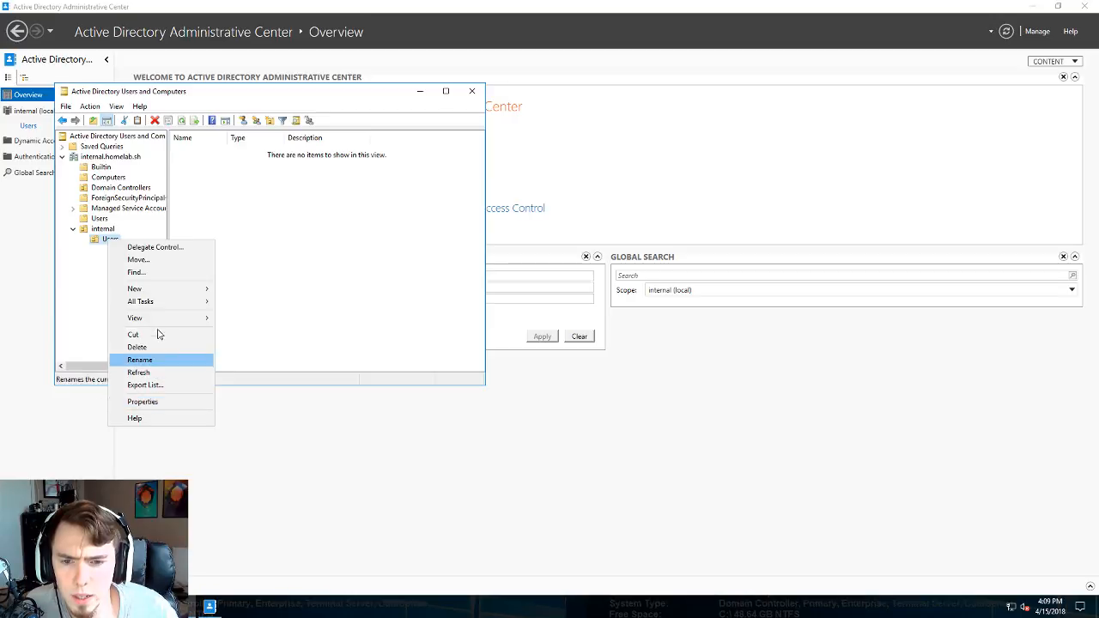
mouse_move(158, 289)
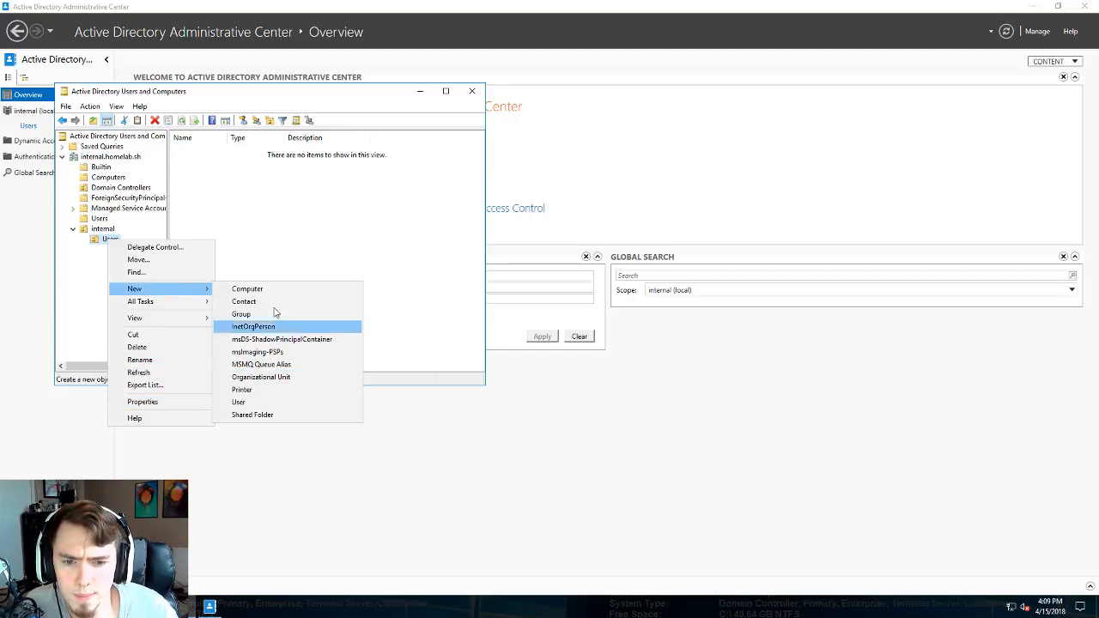
click(240, 402)
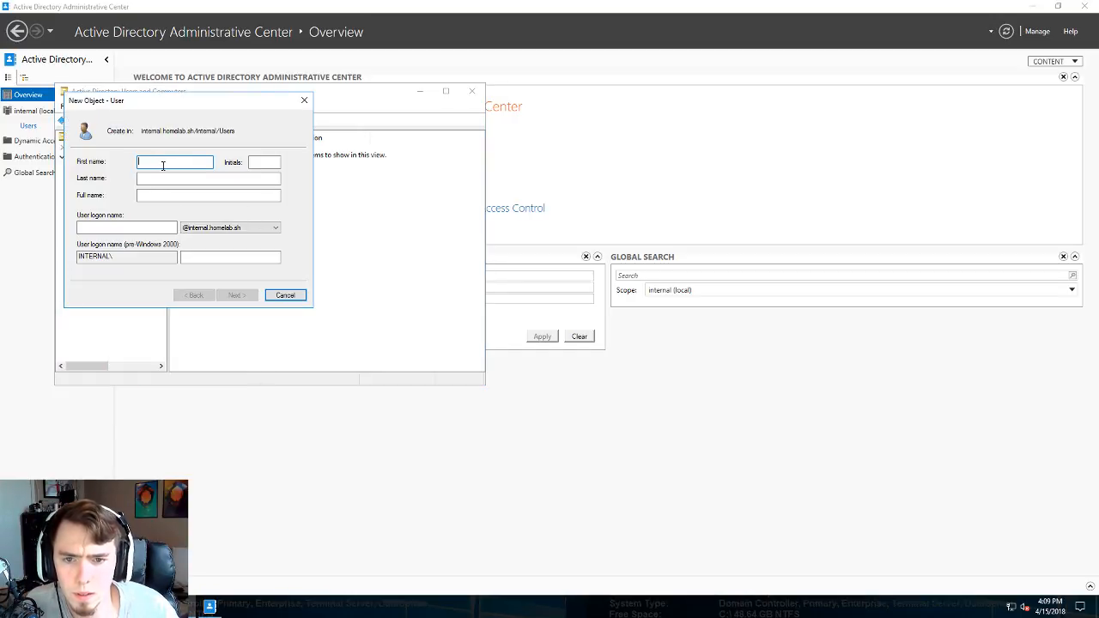
text(Test)
key(Tab)
key(Tab)
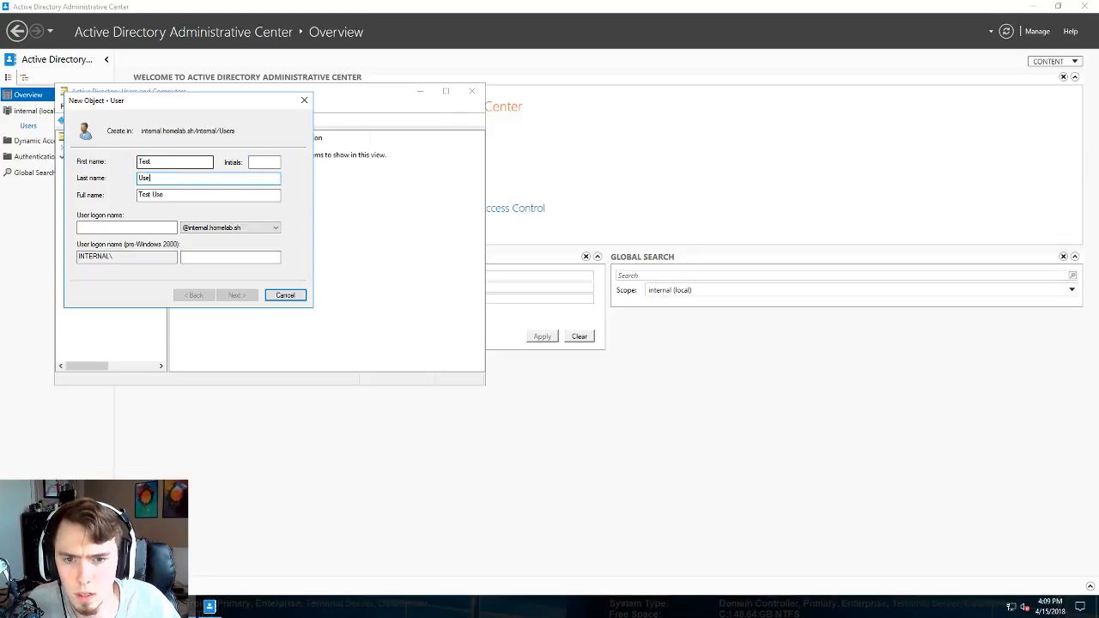
text(User)
key(Tab)
key(Tab)
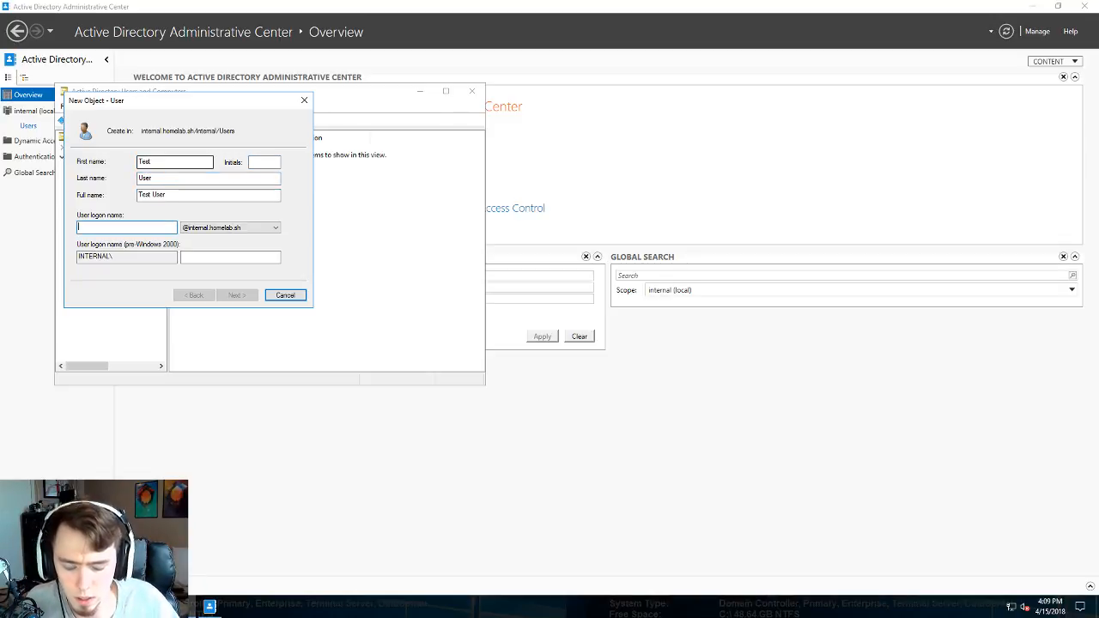
text(test.user)
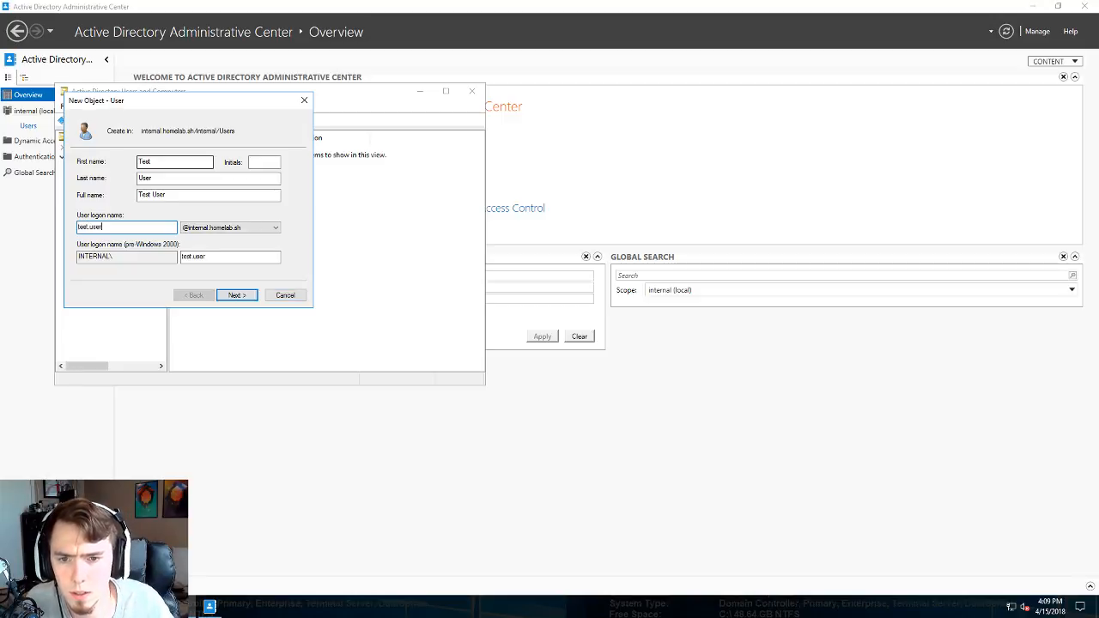
click(237, 294)
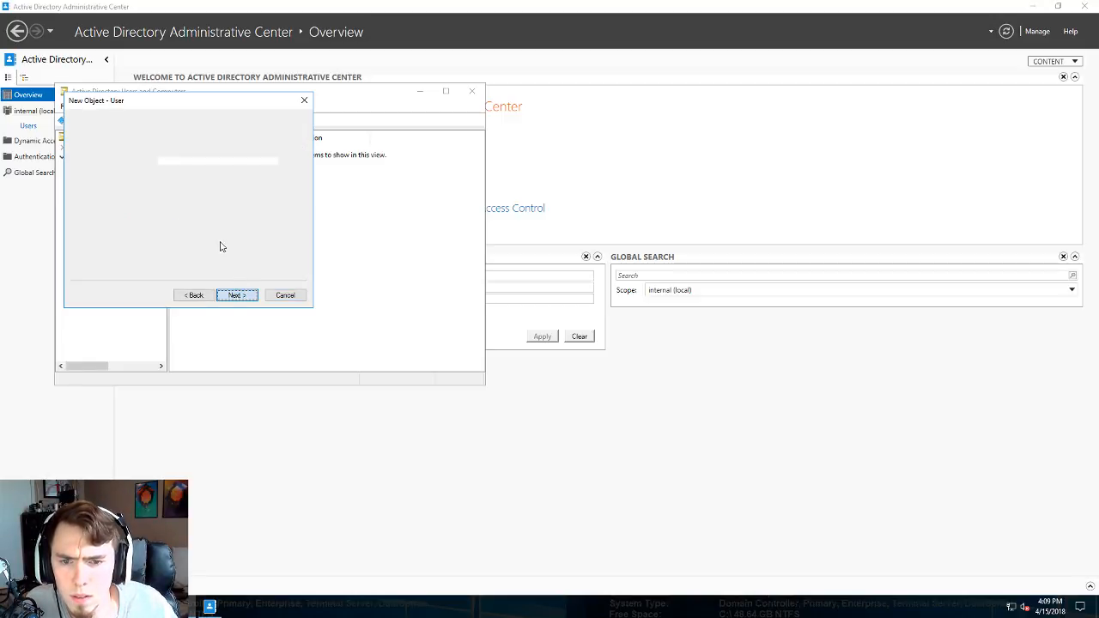
- Set the account password, set Password never expires instead of forced change, and finish
text(***)
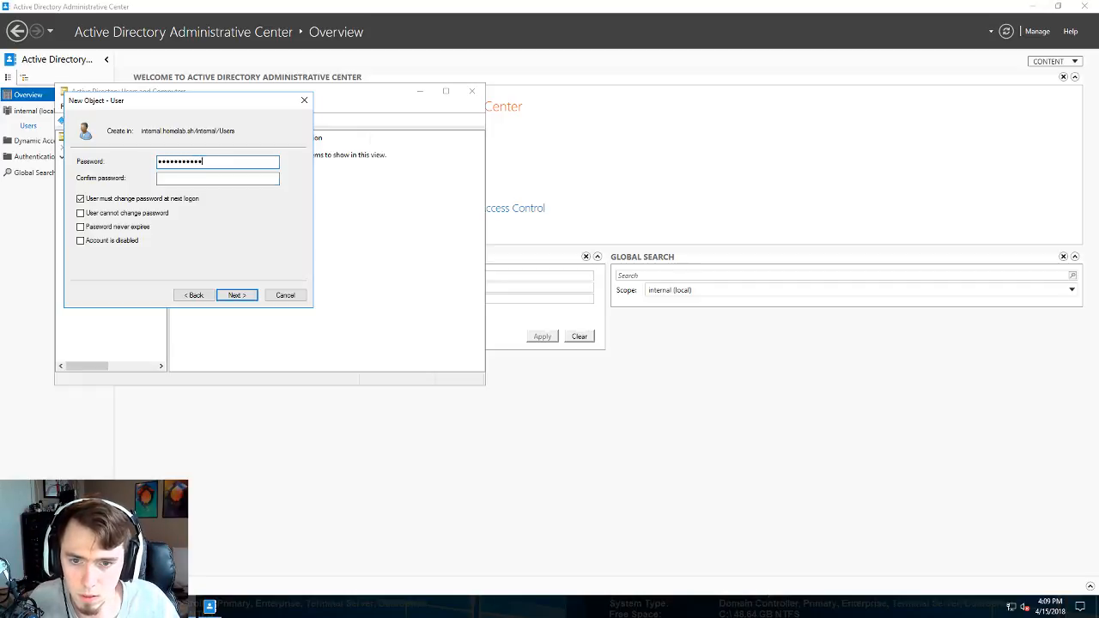
key(Tab)
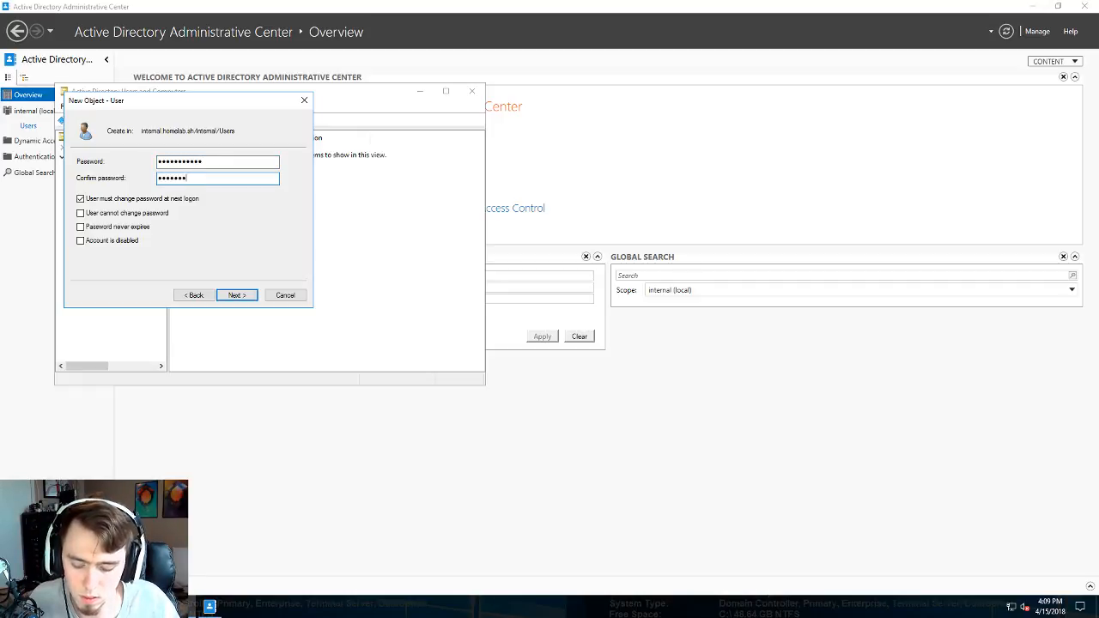
text(***********)
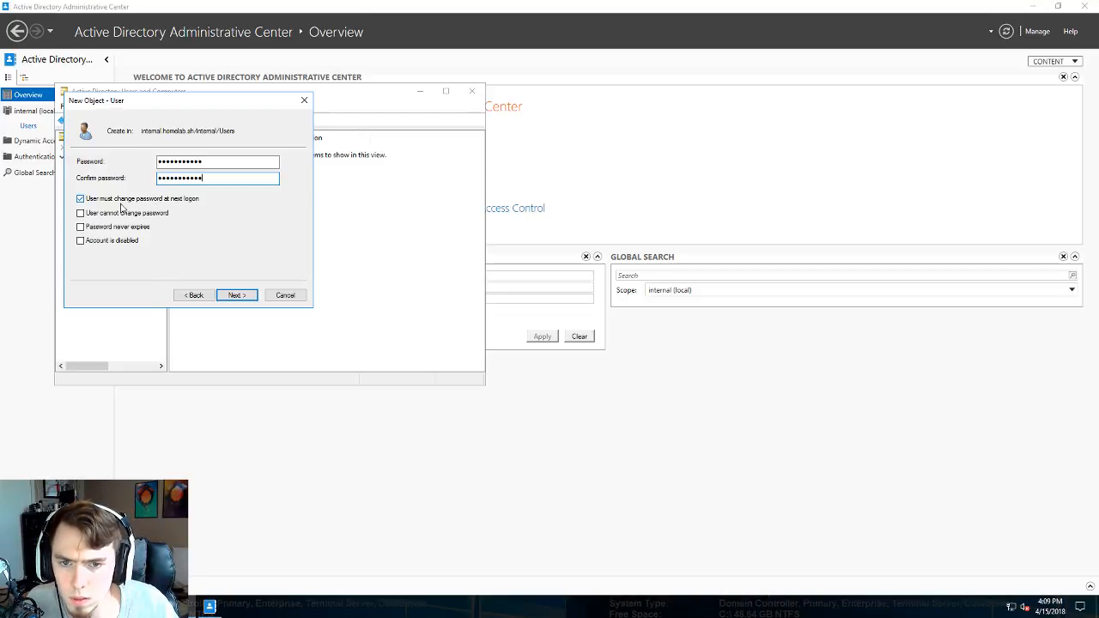
click(120, 200)
click(93, 228)
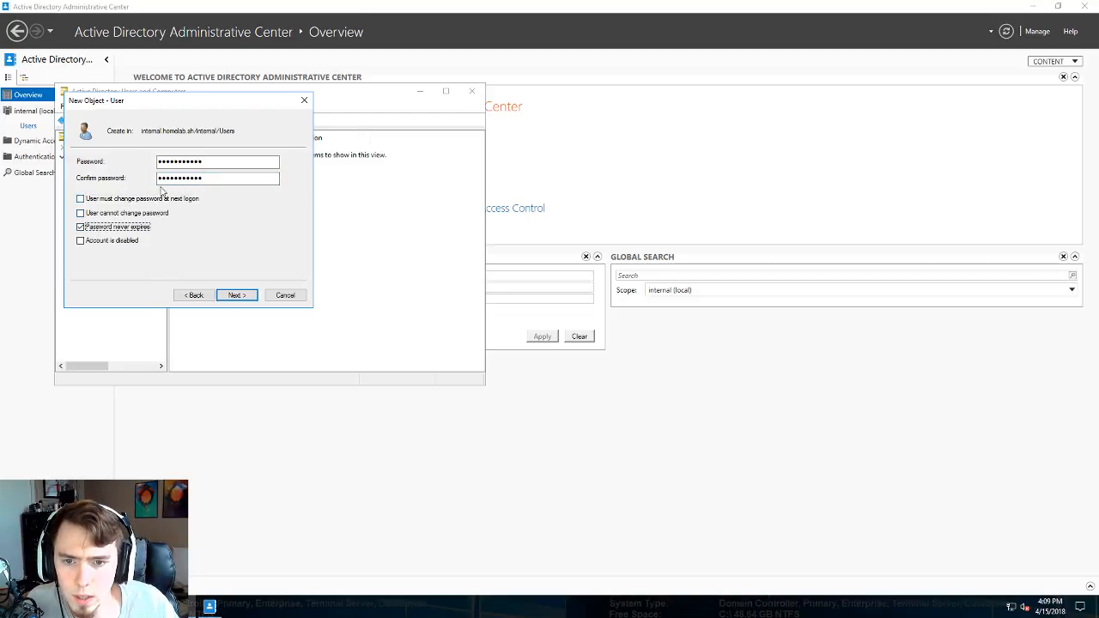
click(242, 295)
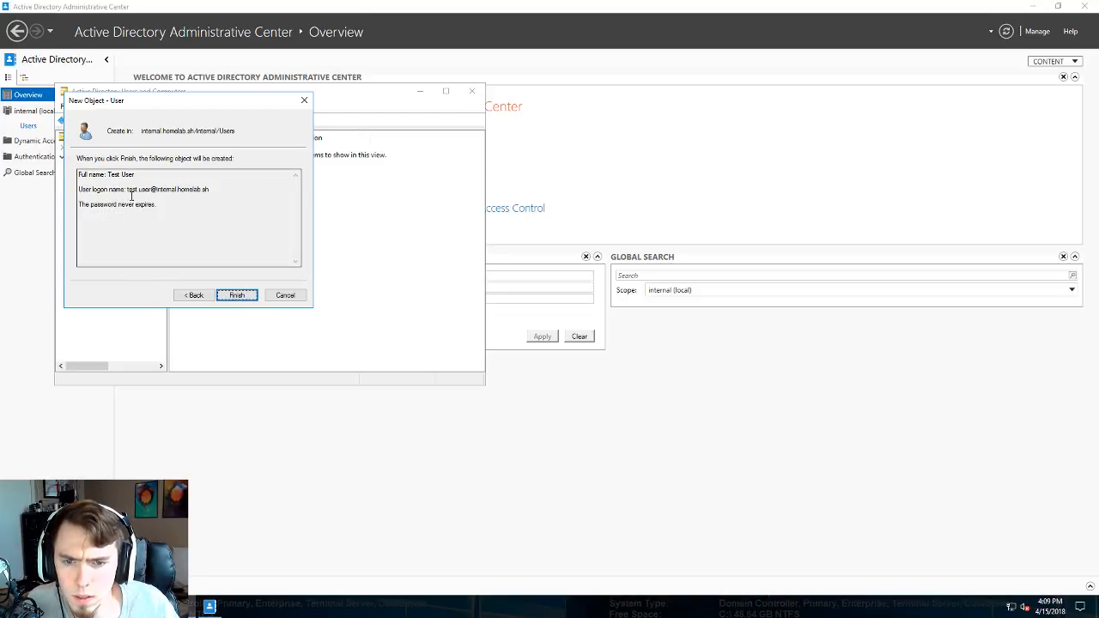
click(240, 295)
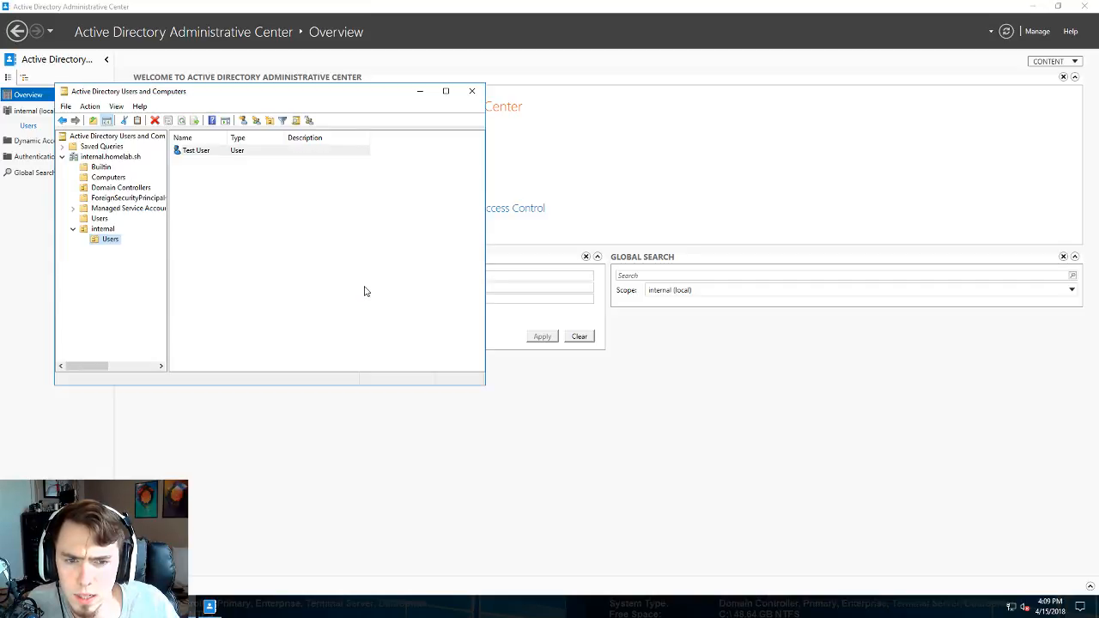
- Select the new Test User entry, then show the internal OU's contents
click(202, 156)
click(259, 198)
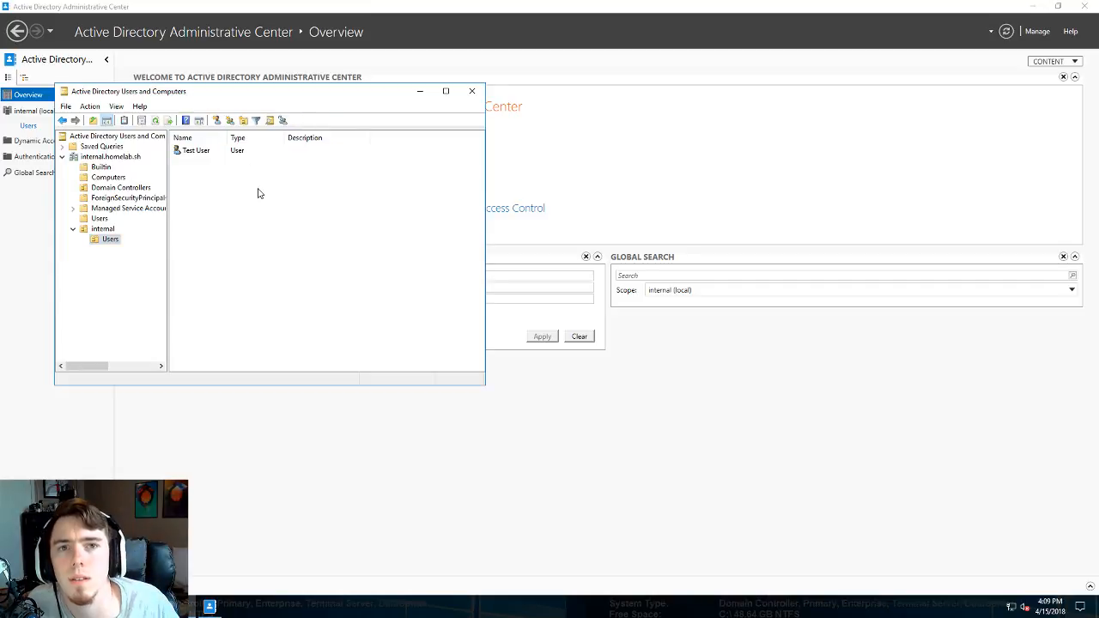
click(210, 153)
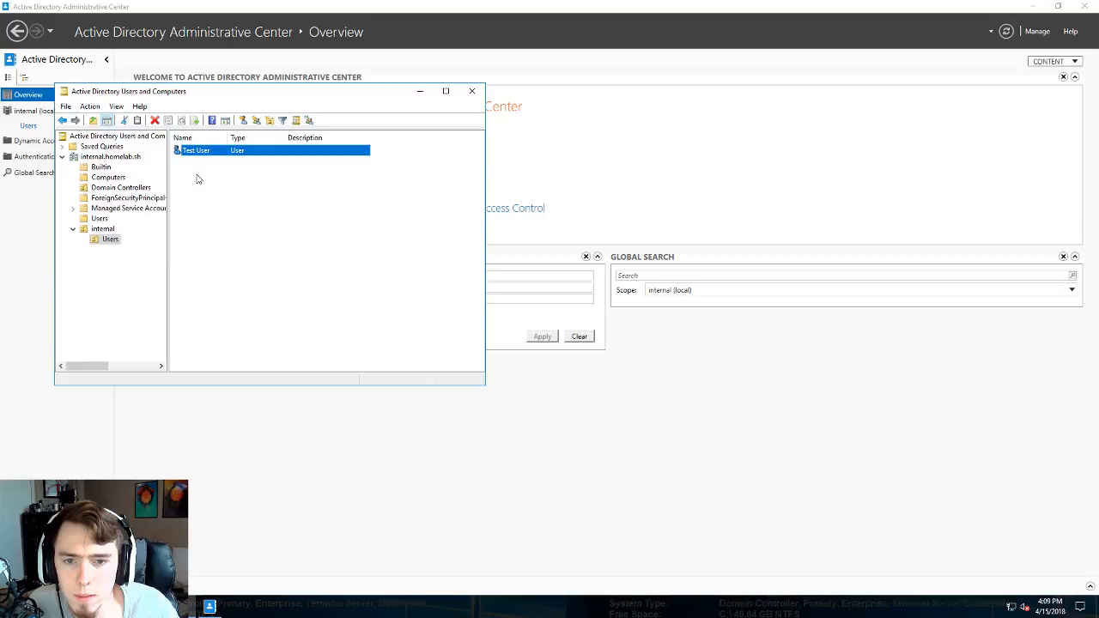
click(103, 229)
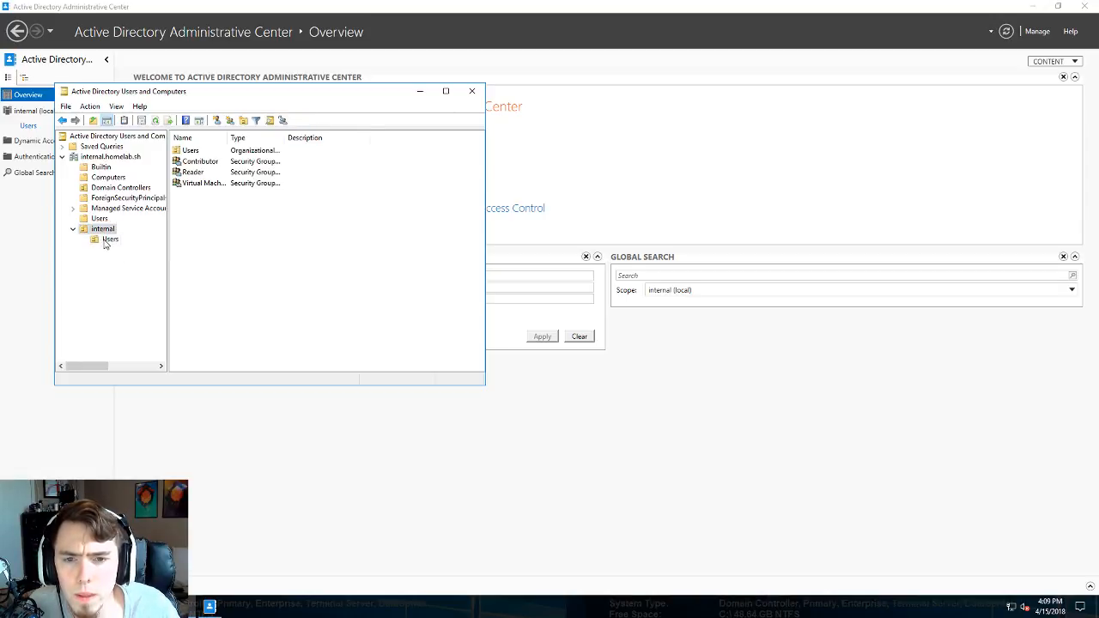
- Confirm Test User is in Users, then create the Operations global security group in internal
click(103, 240)
click(105, 230)
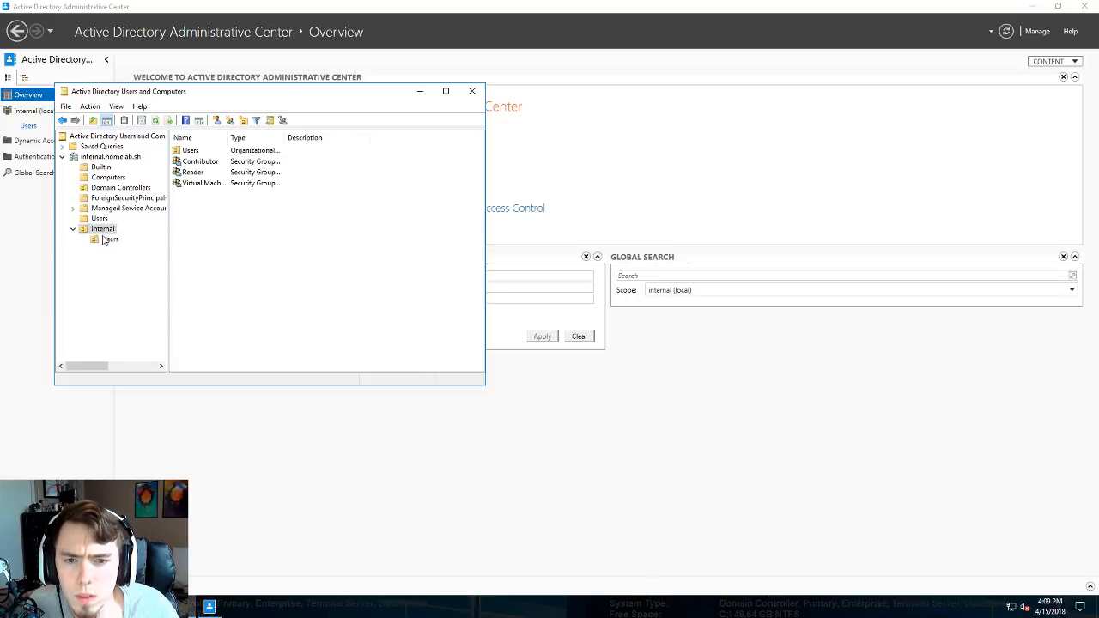
right_click(100, 230)
mouse_move(181, 277)
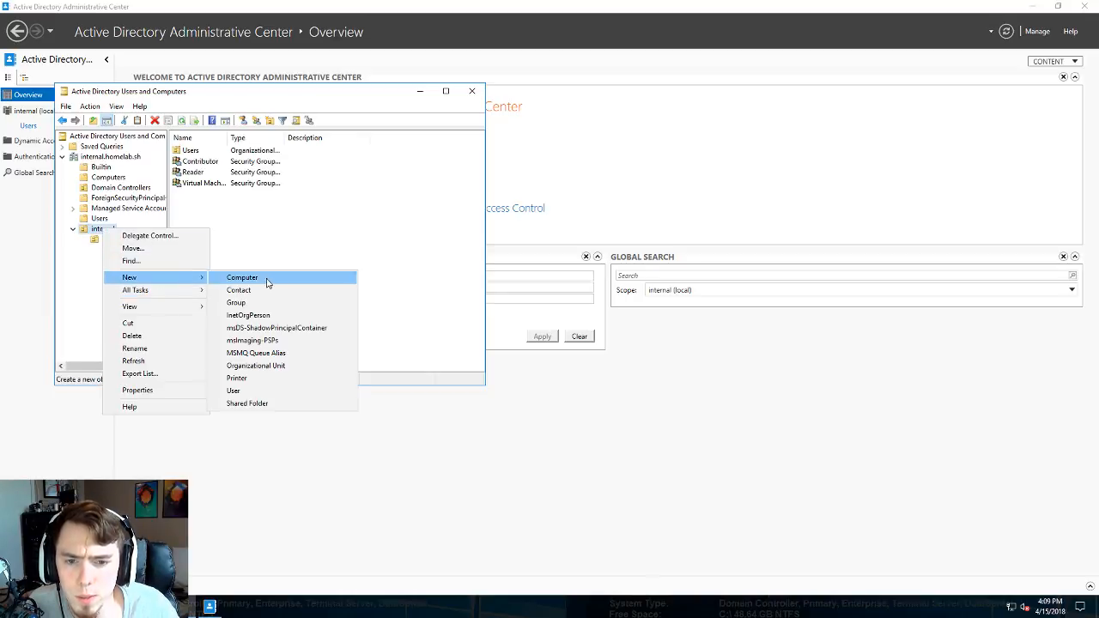
click(273, 304)
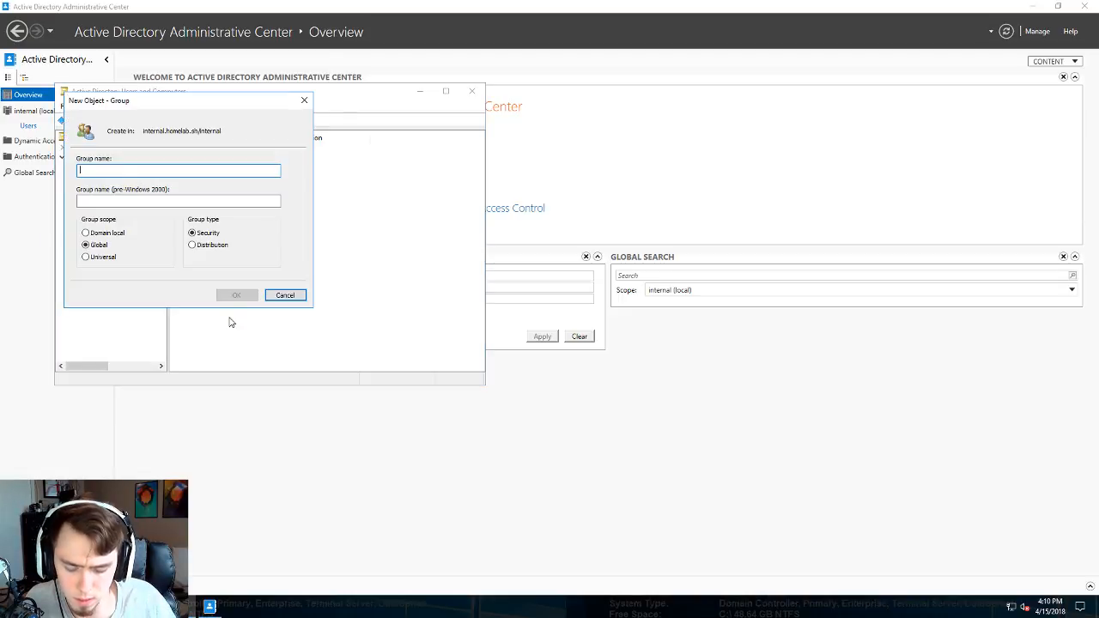
text(Opera)
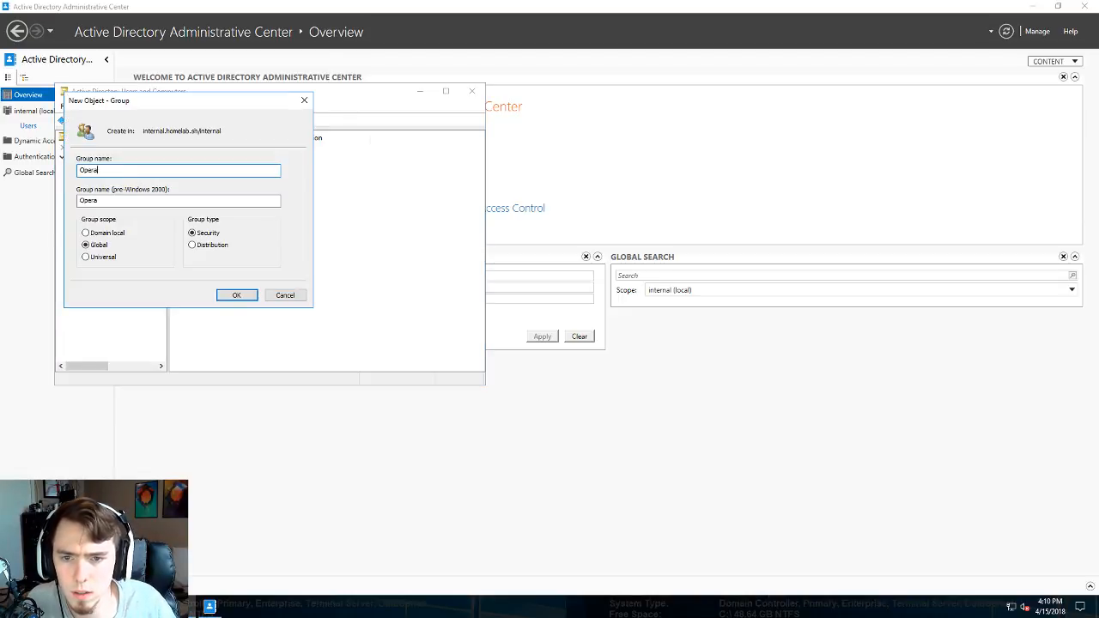
text(tions)
key(Return)
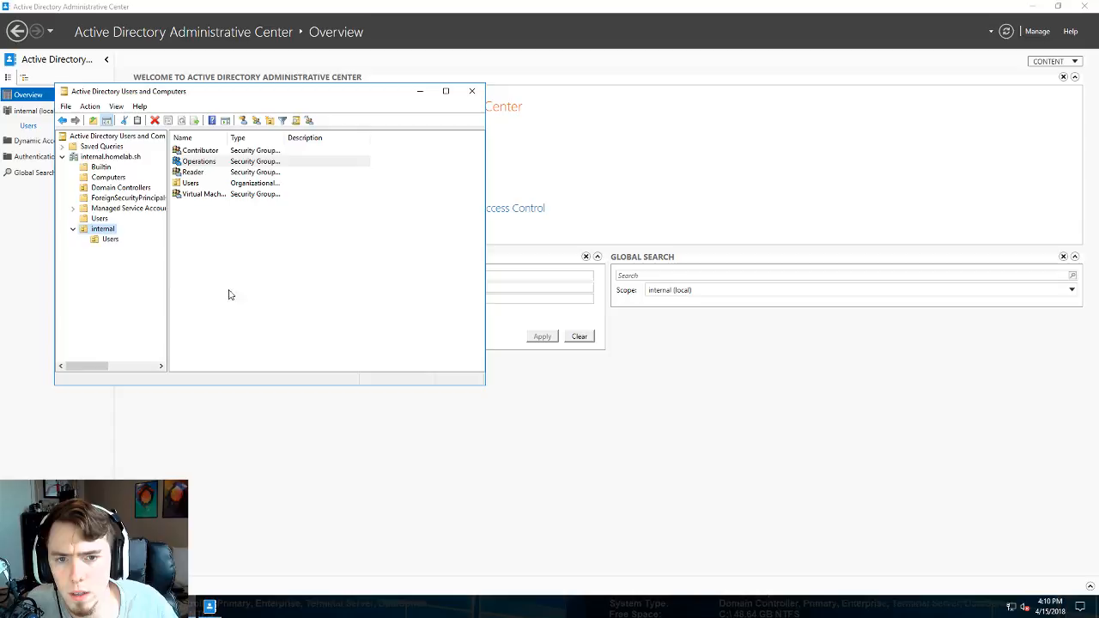
- Open and cancel a new computer account in internal, then switch to the Azure AD Connect download page
right_click(108, 231)
mouse_move(163, 281)
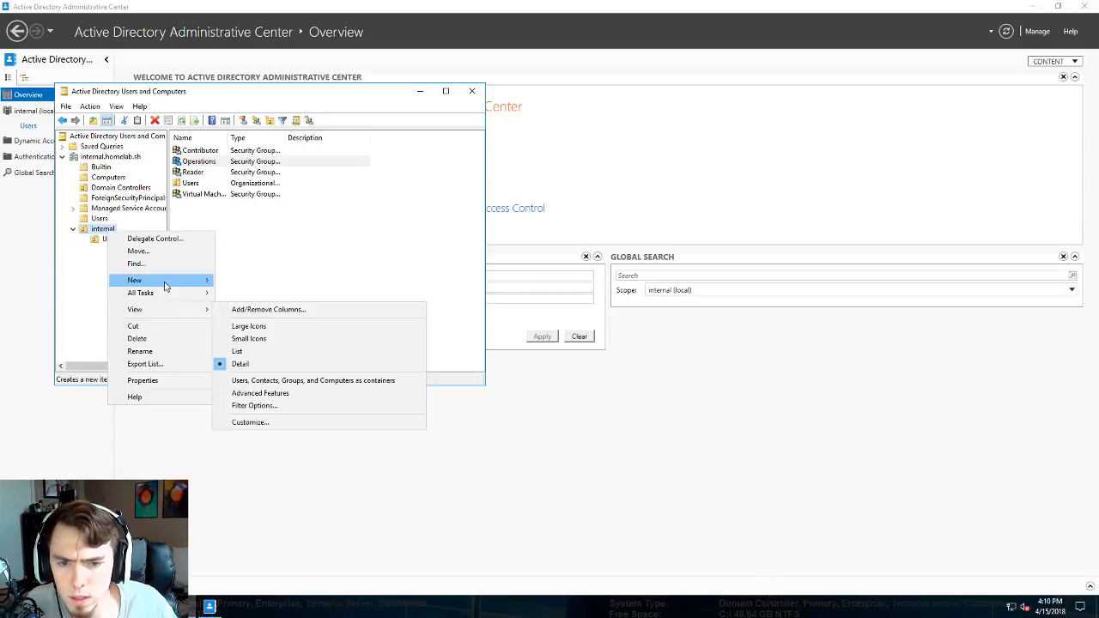
click(263, 287)
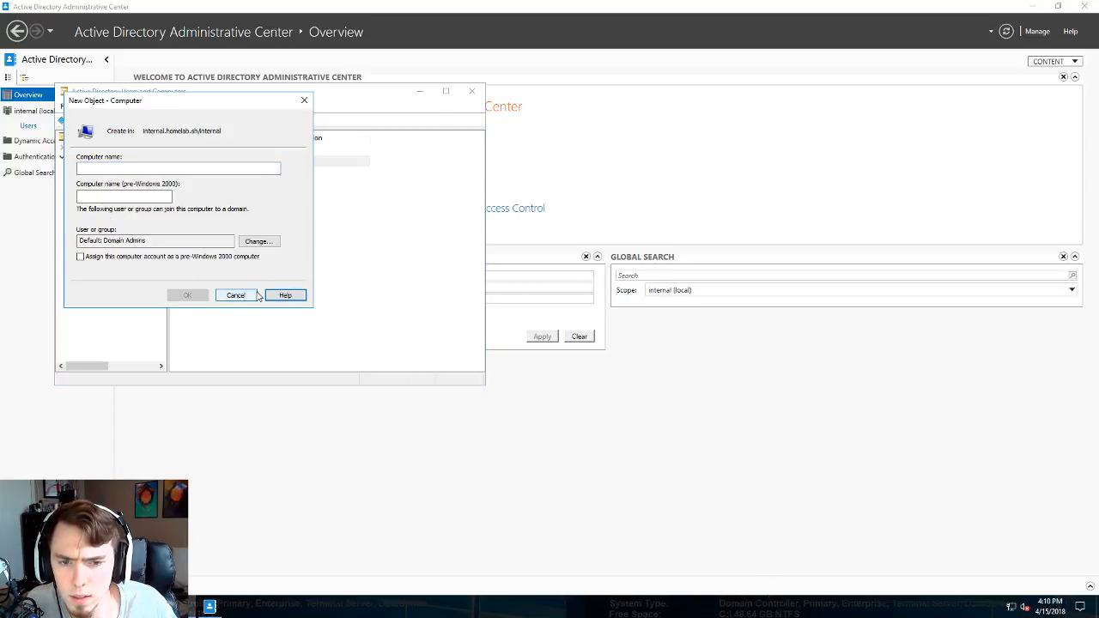
click(233, 295)
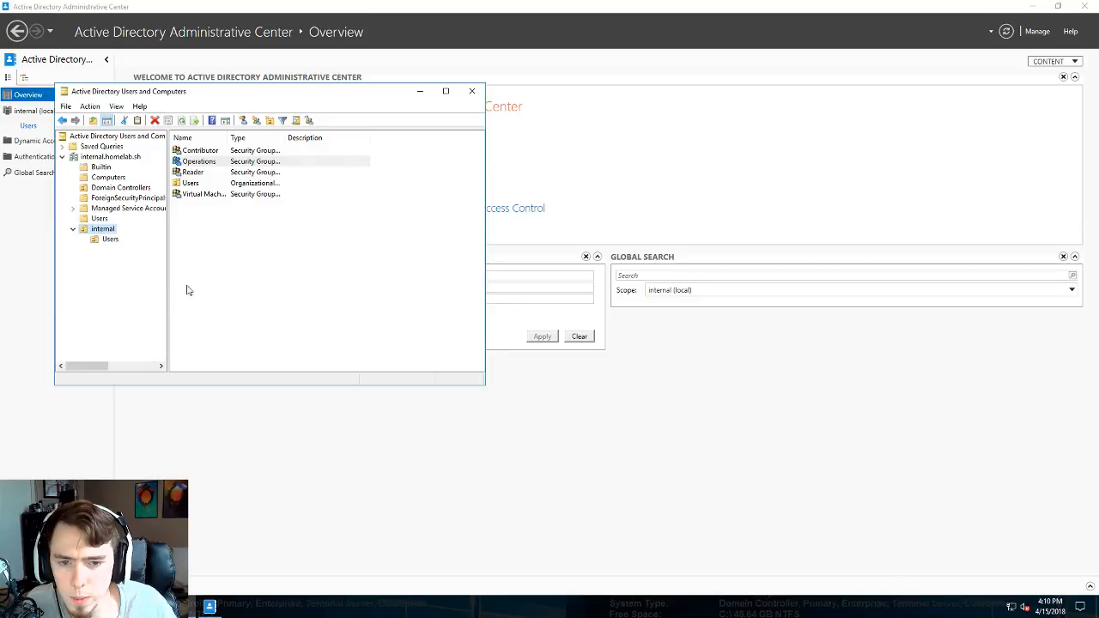
right_click(102, 230)
key(Escape)
click(103, 229)
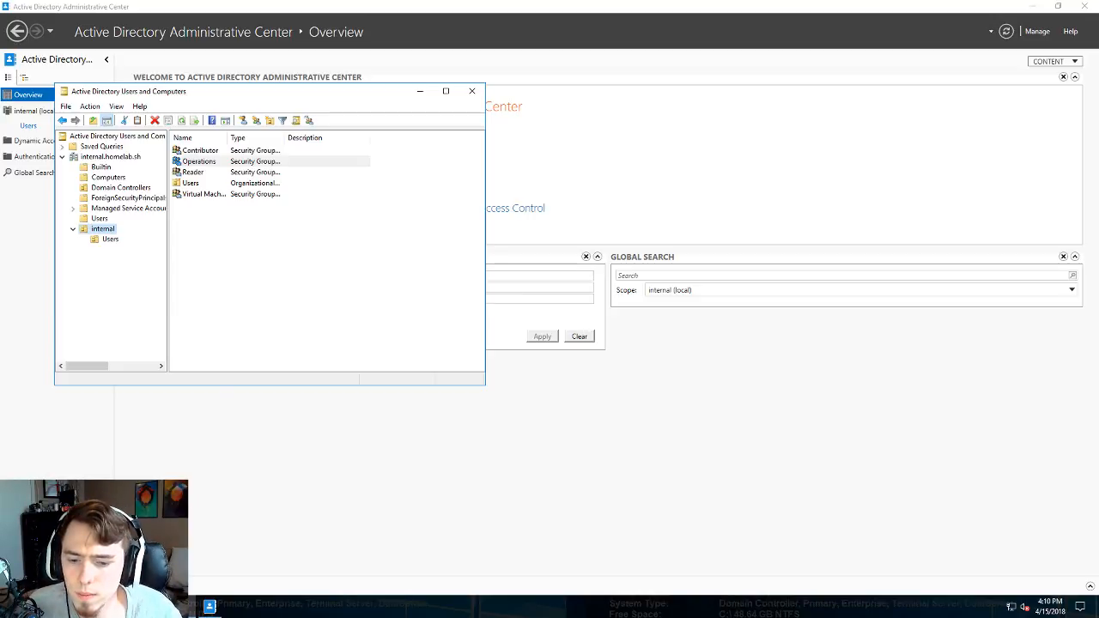
mouse_move(209, 606)
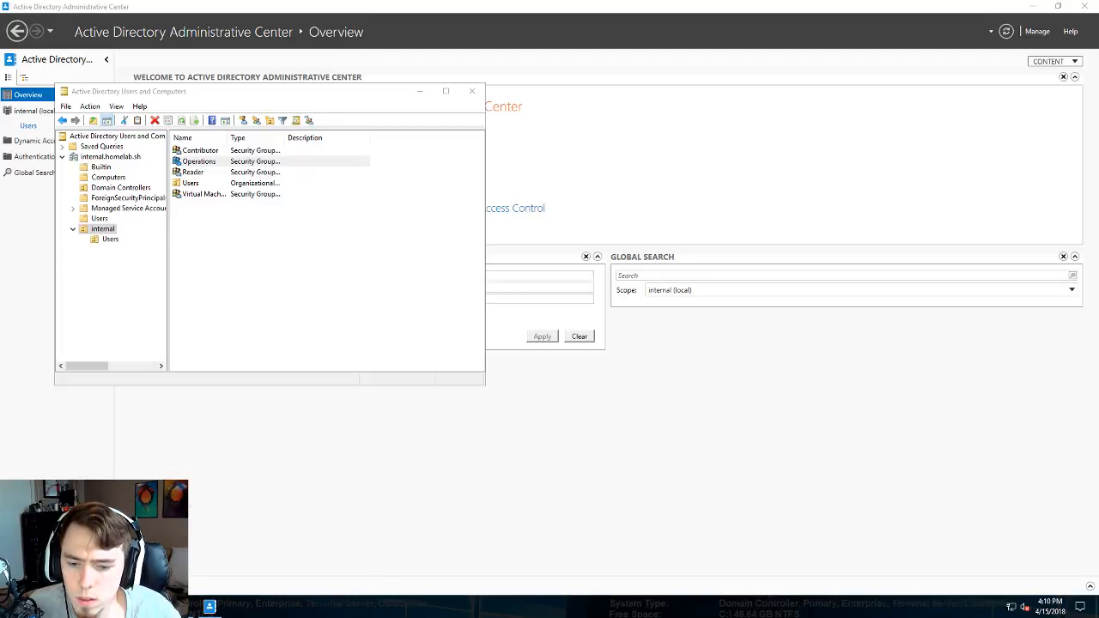
click(176, 606)
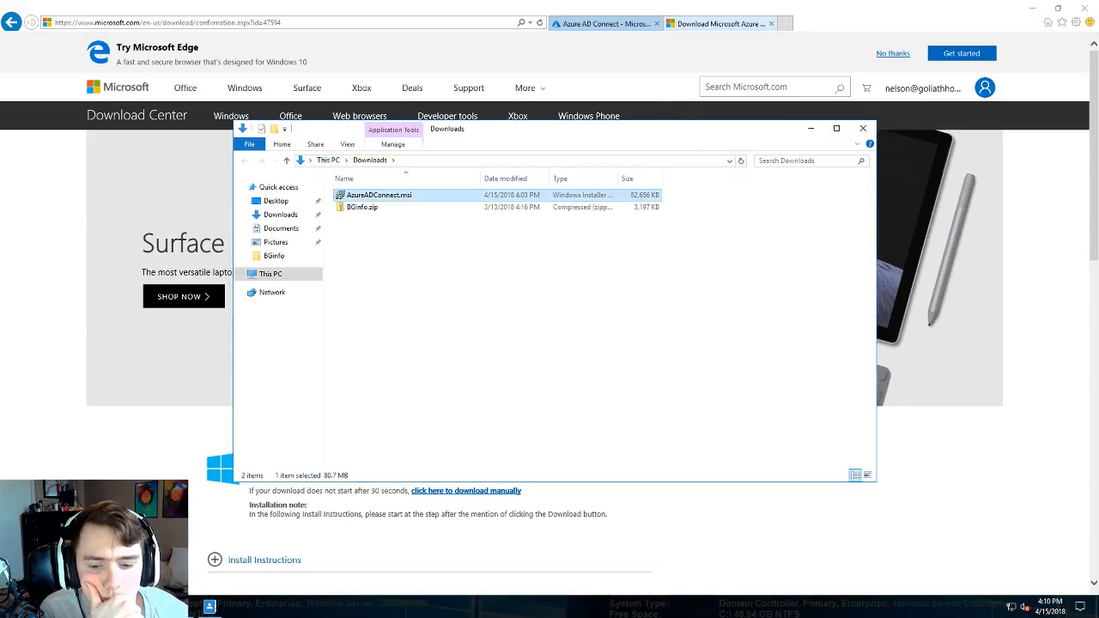
- Return to the Active Directory Administrative Center and open the internal (local) domain's Users
mouse_move(193, 608)
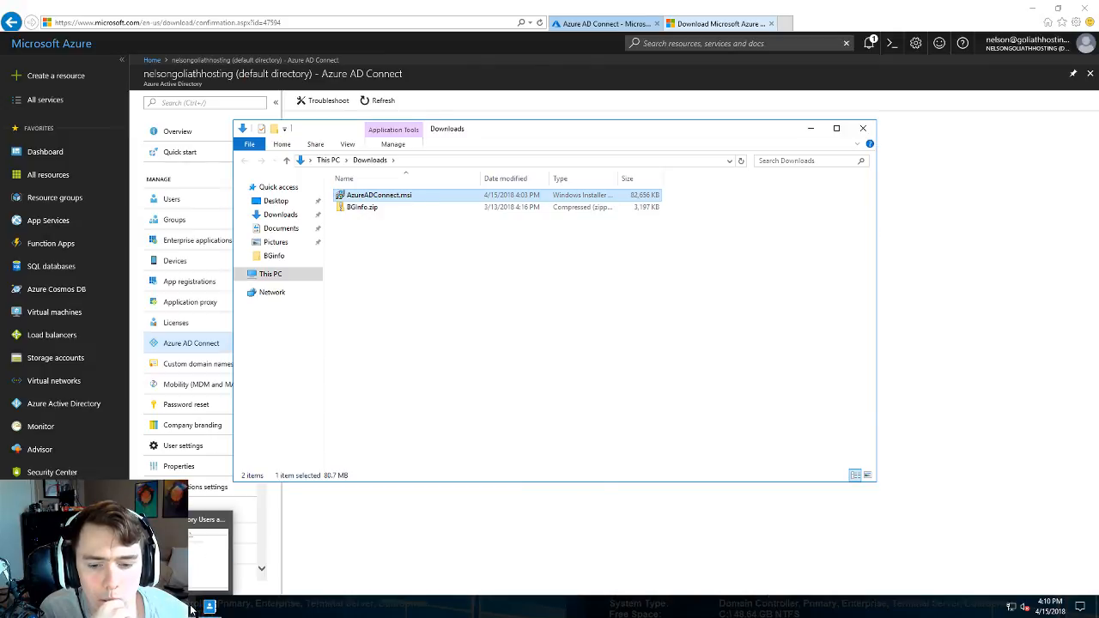
click(210, 554)
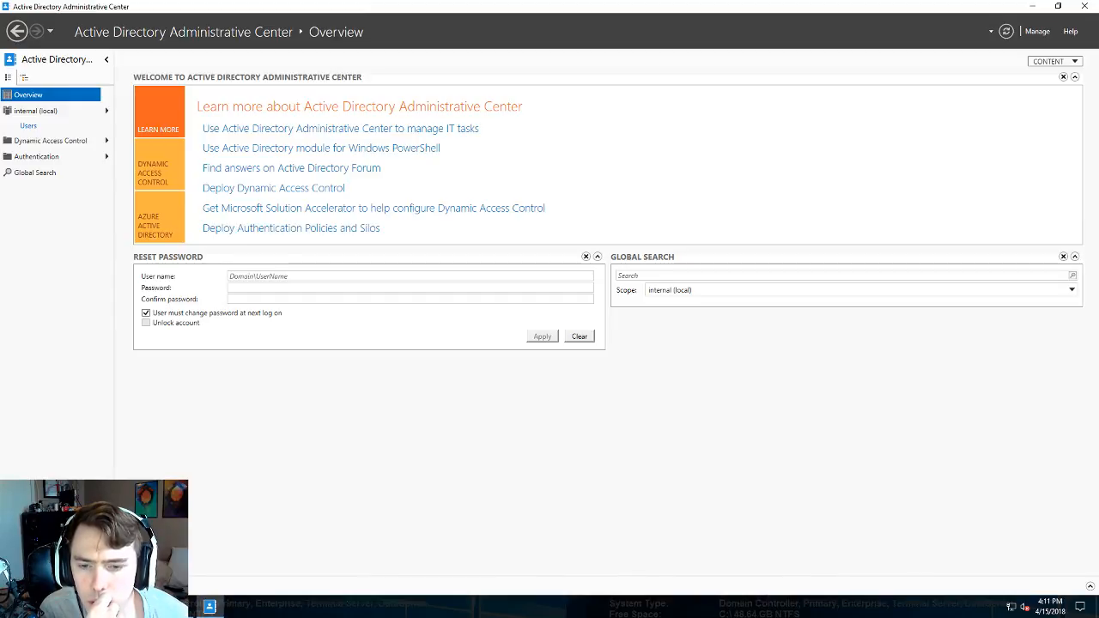
click(106, 111)
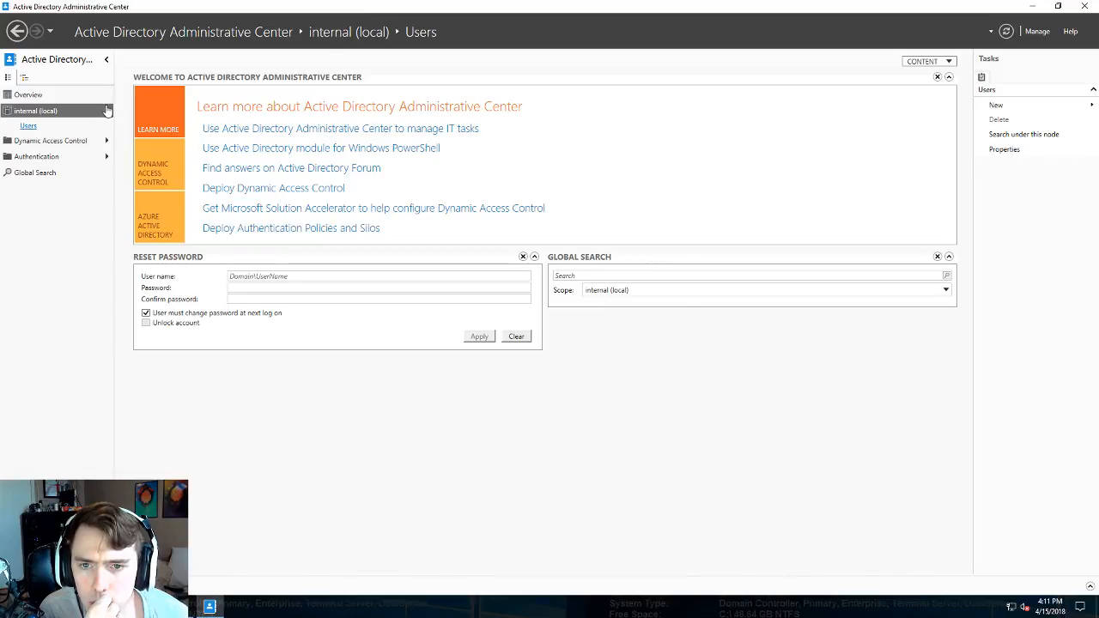
- Add a new group named Dev to the internal OU, keeping Global scope and Security type
click(178, 607)
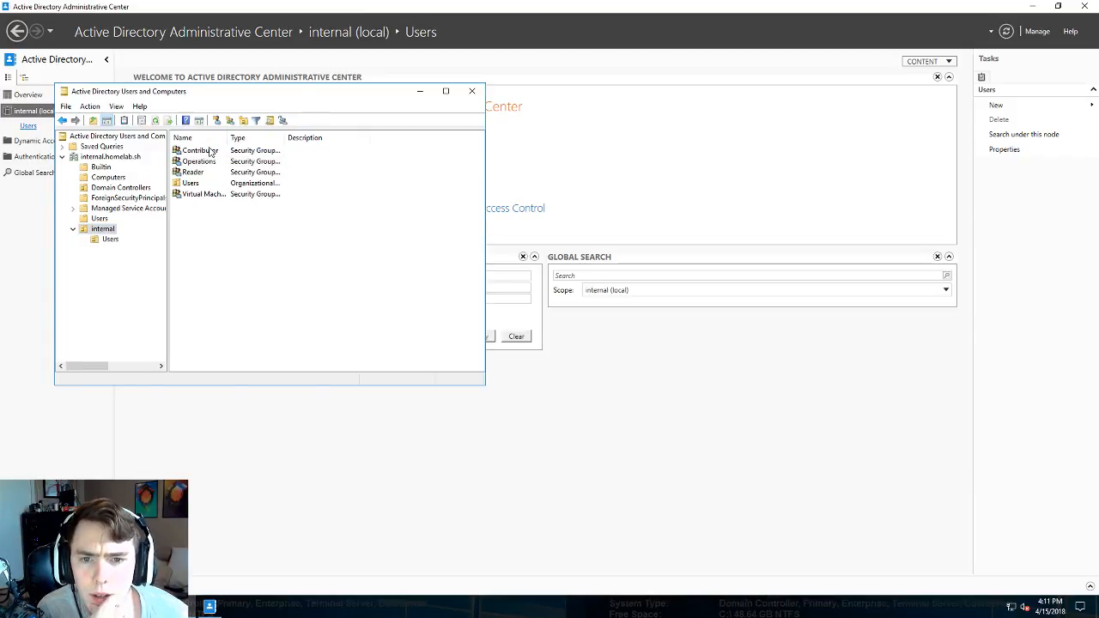
right_click(104, 229)
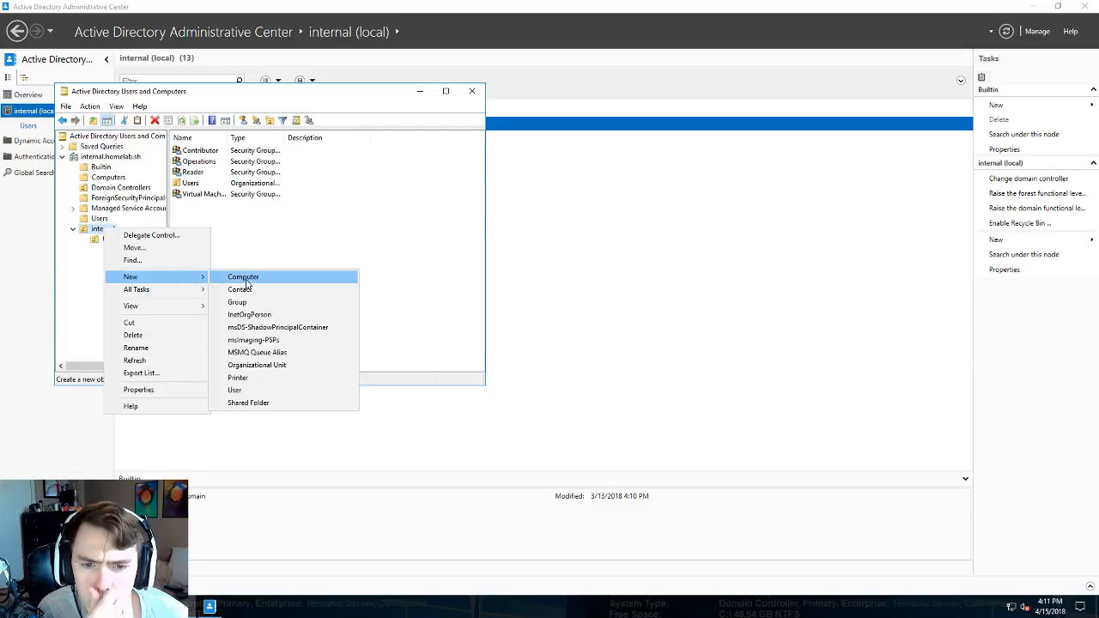
click(246, 275)
click(234, 292)
right_click(102, 231)
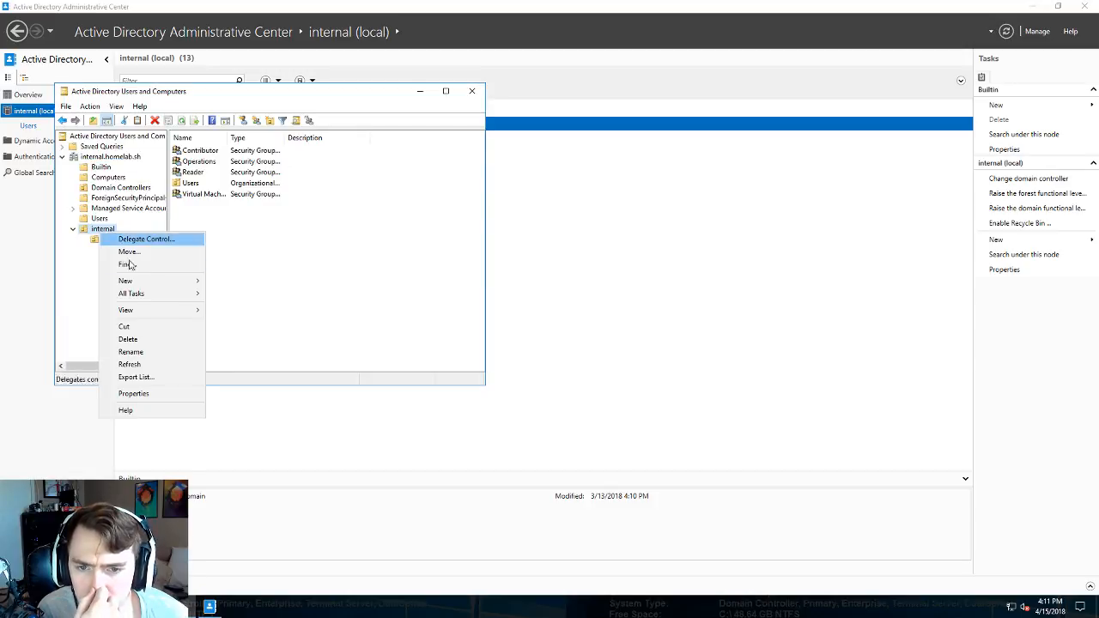
mouse_move(171, 281)
click(256, 309)
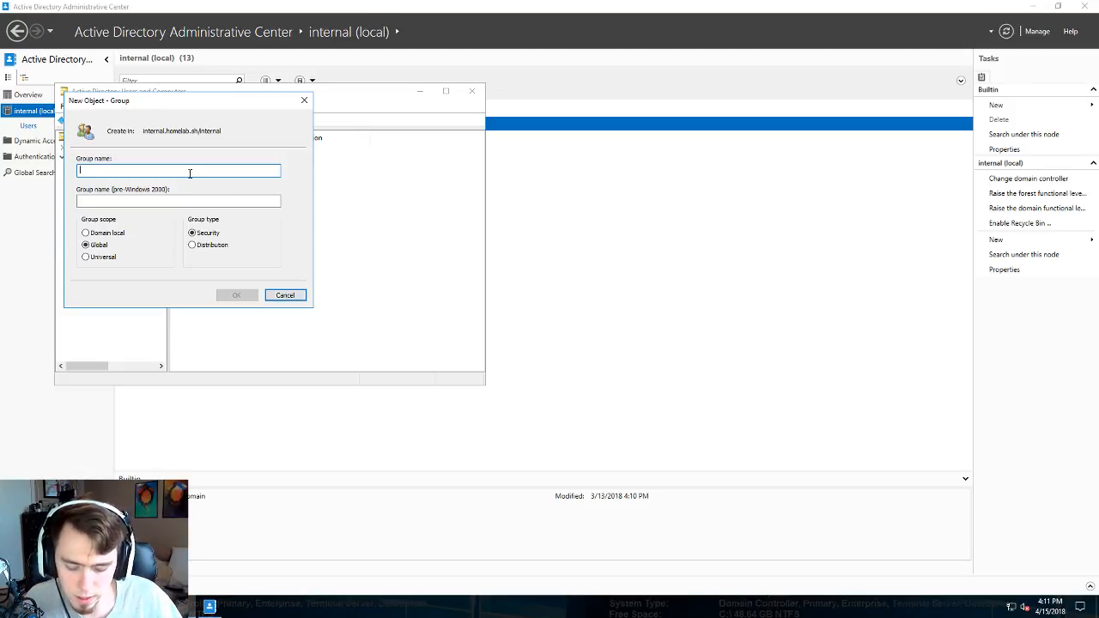
text(Dev)
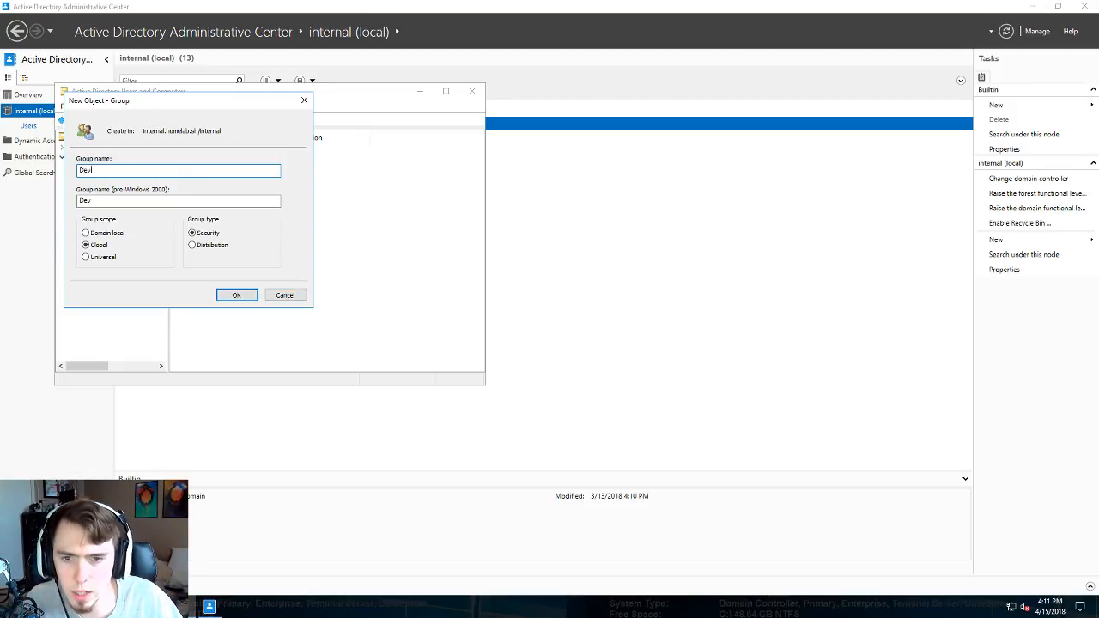
key(Return)
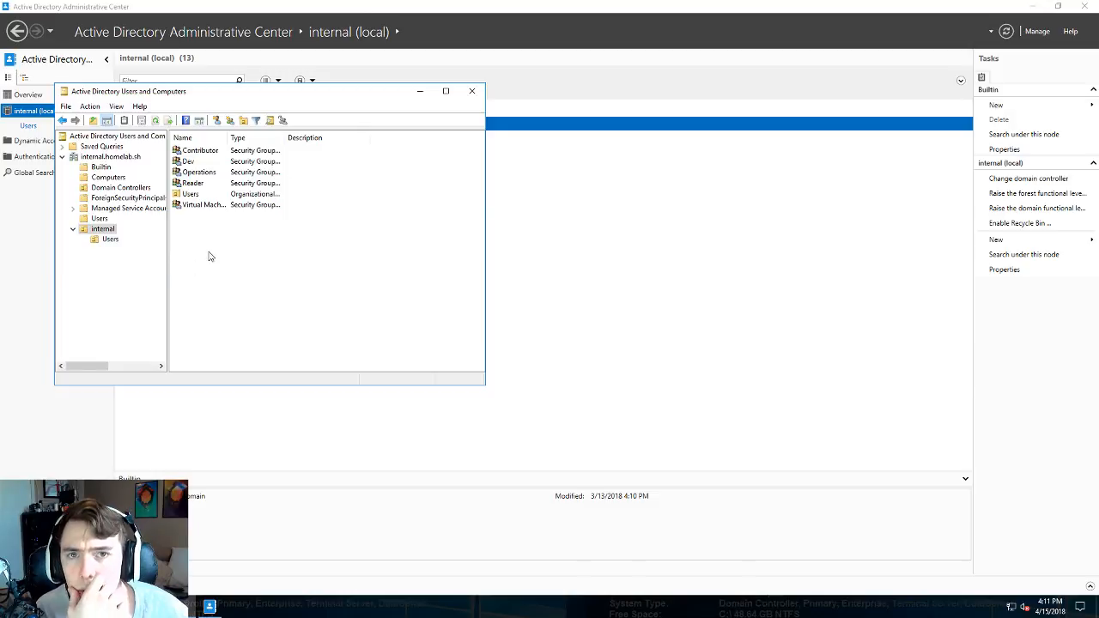
- Compare the new Dev group with the Operations group in the internal OU
click(214, 163)
click(209, 173)
click(213, 163)
click(216, 174)
click(219, 163)
click(217, 172)
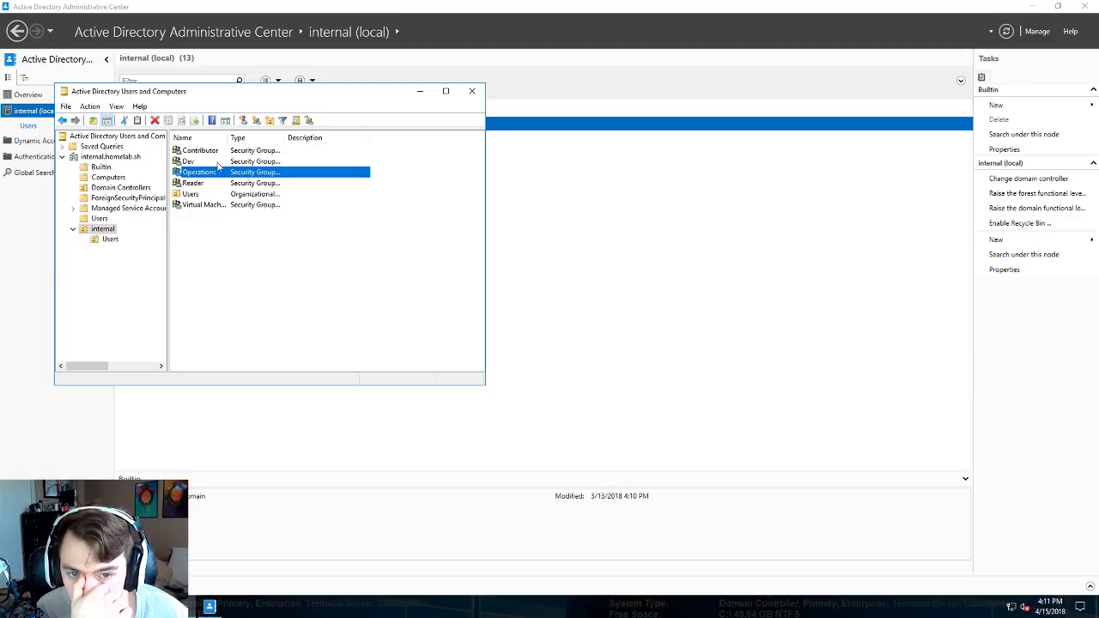
click(218, 163)
click(208, 174)
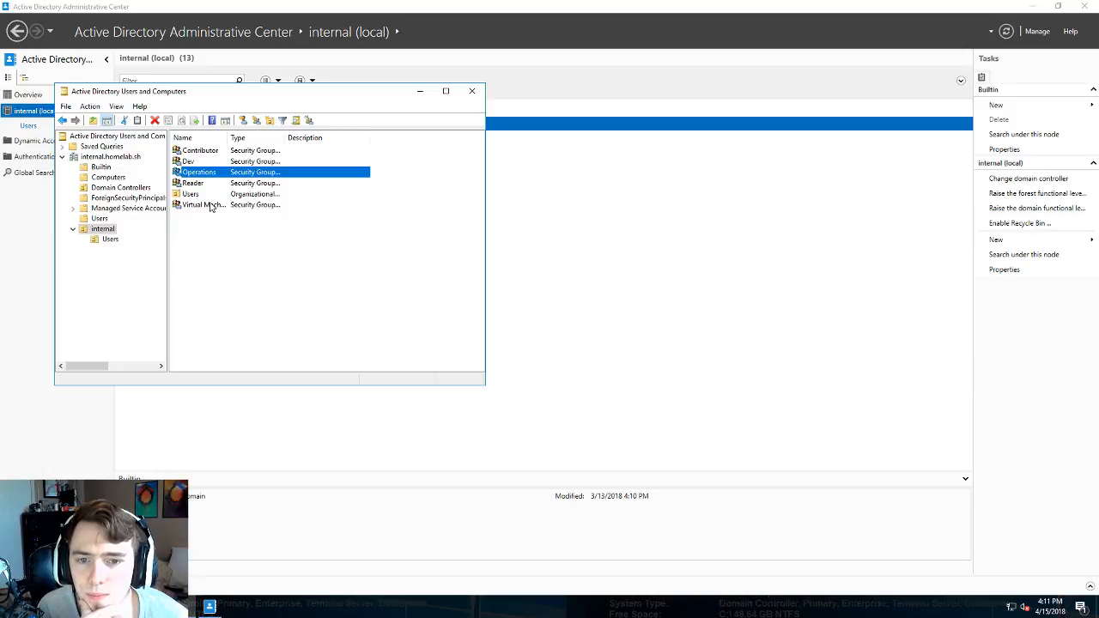
- Review the Reader, Virtual Machine, Contributor and Operations groups, then return to the Administrative Center
click(206, 186)
click(212, 176)
click(212, 162)
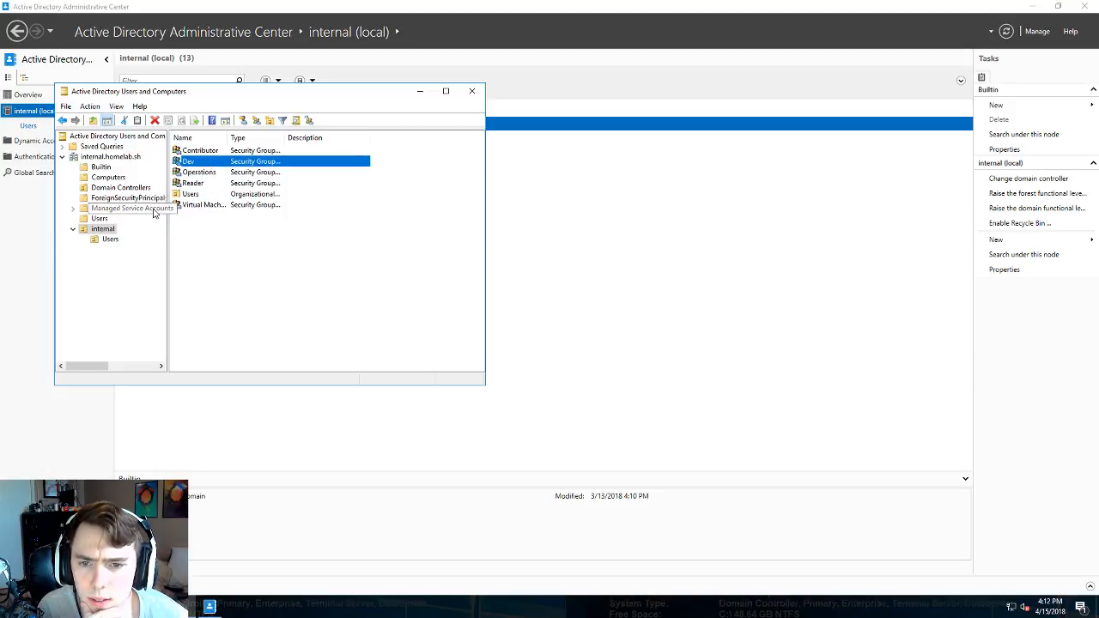
click(194, 184)
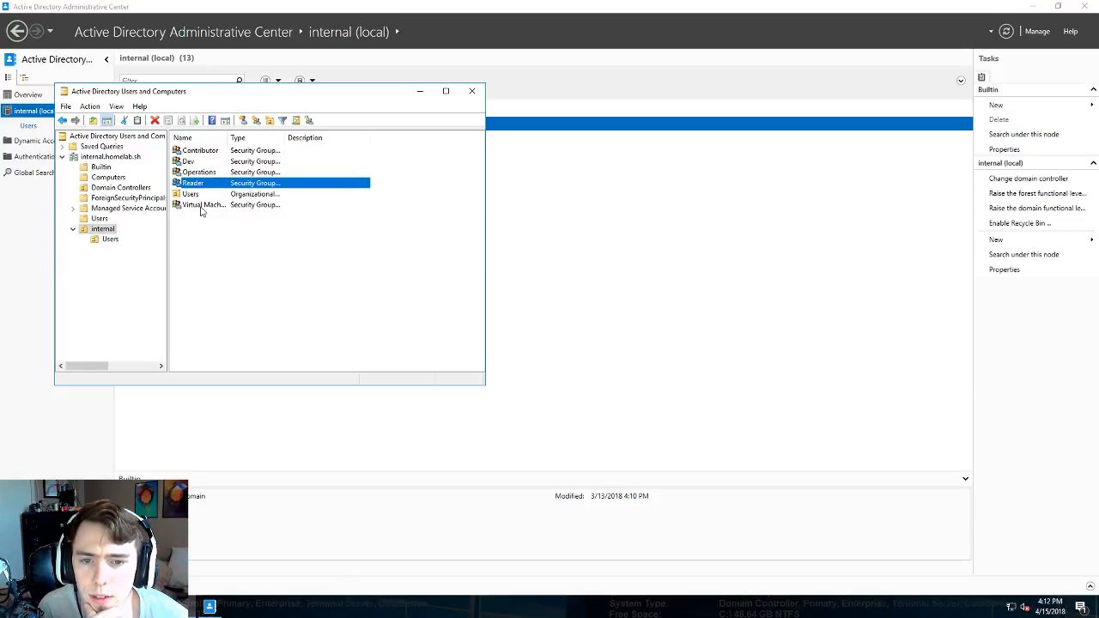
click(201, 206)
click(208, 185)
click(210, 153)
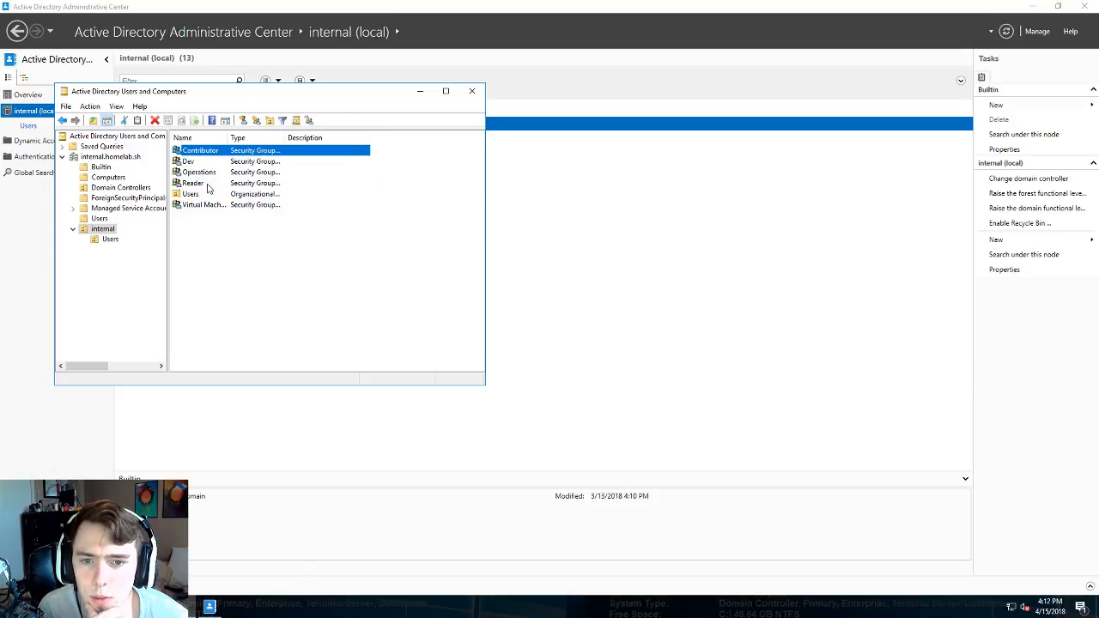
click(212, 174)
click(212, 185)
click(212, 206)
click(212, 185)
click(212, 206)
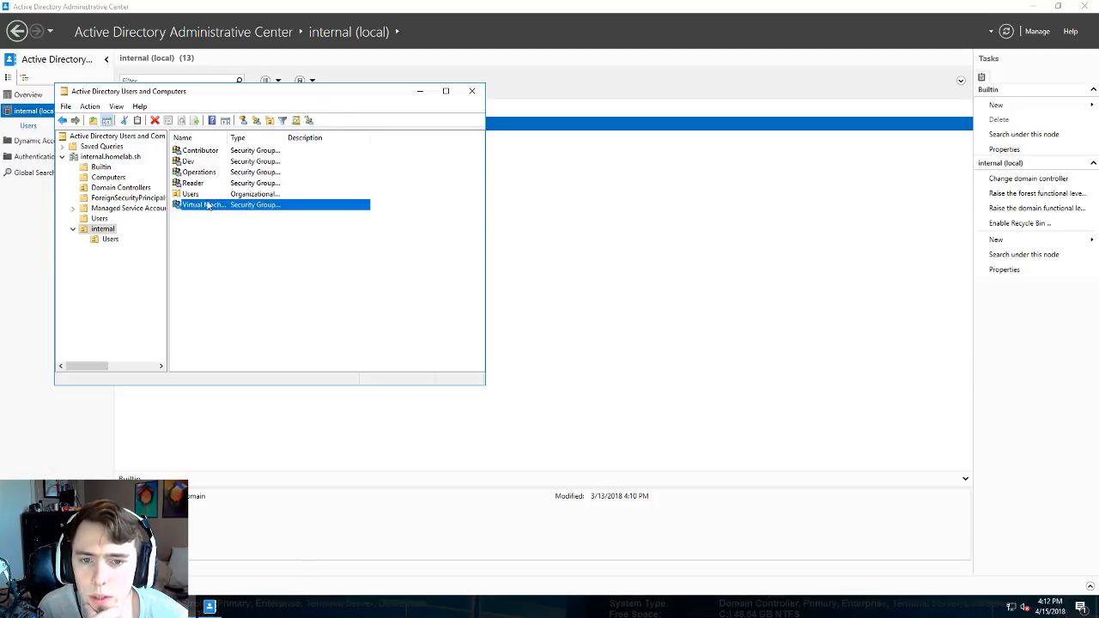
click(207, 185)
click(210, 152)
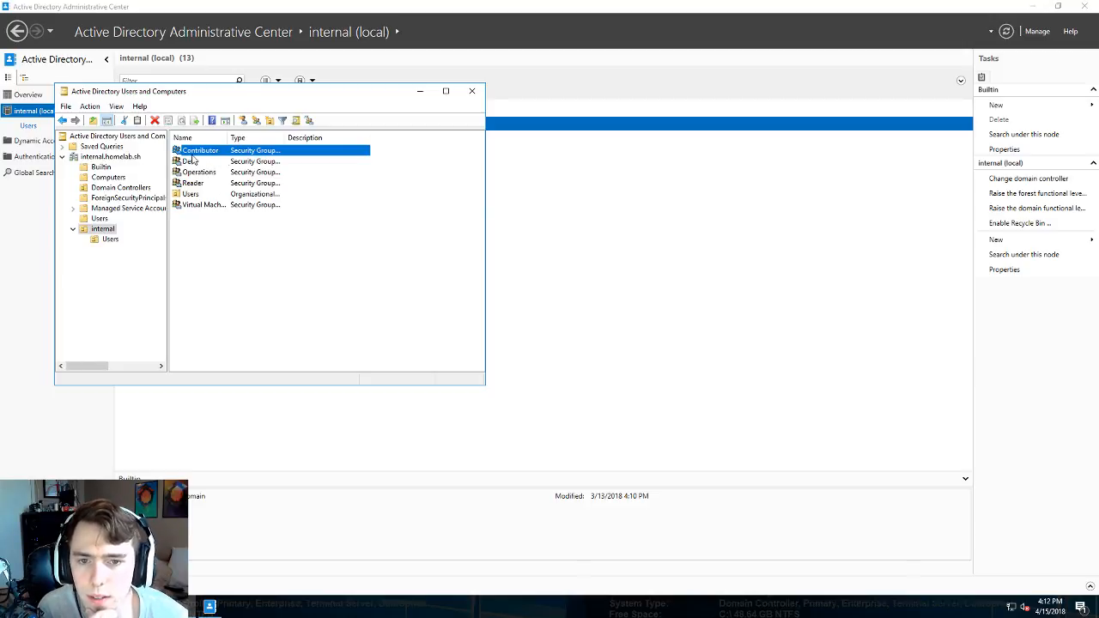
click(209, 174)
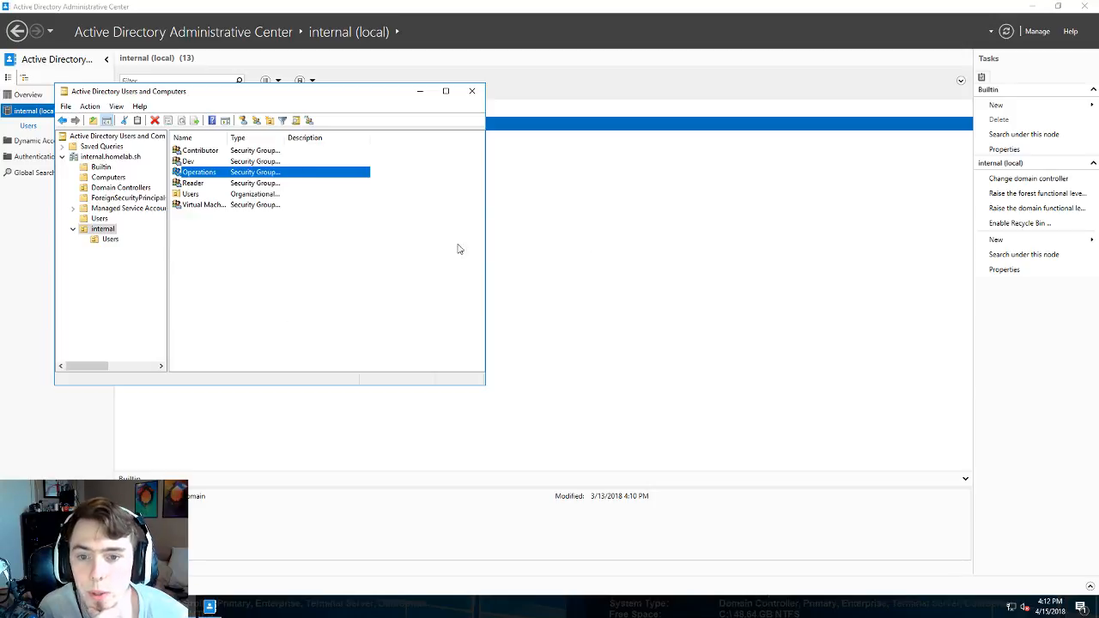
click(640, 242)
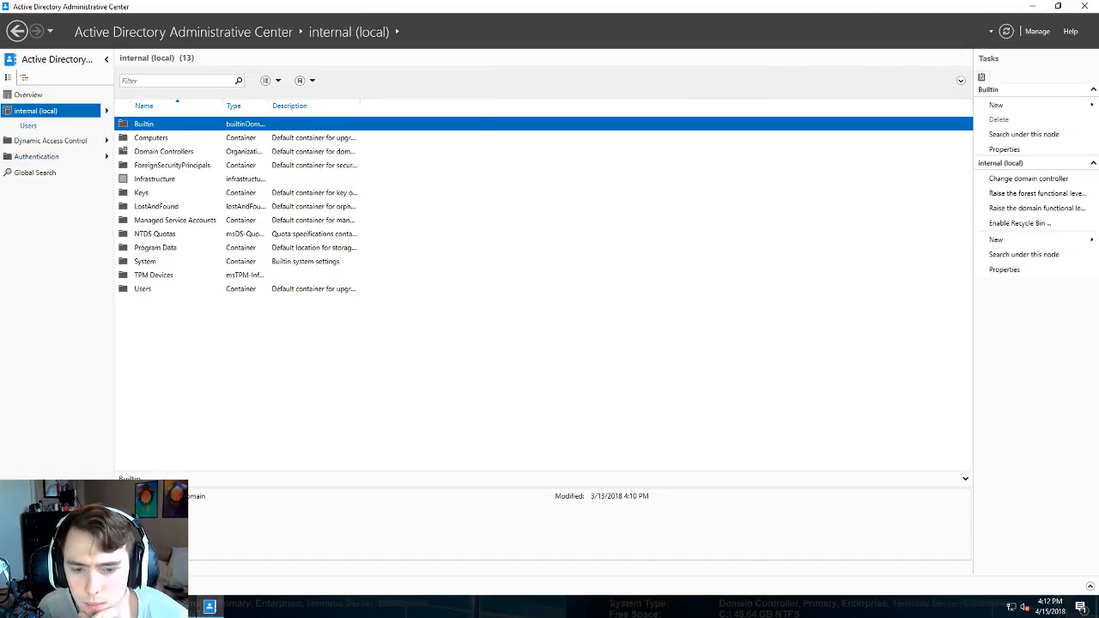
- Start a new user in internal › Users with first name Dev, last name User, logon dev.user
click(101, 220)
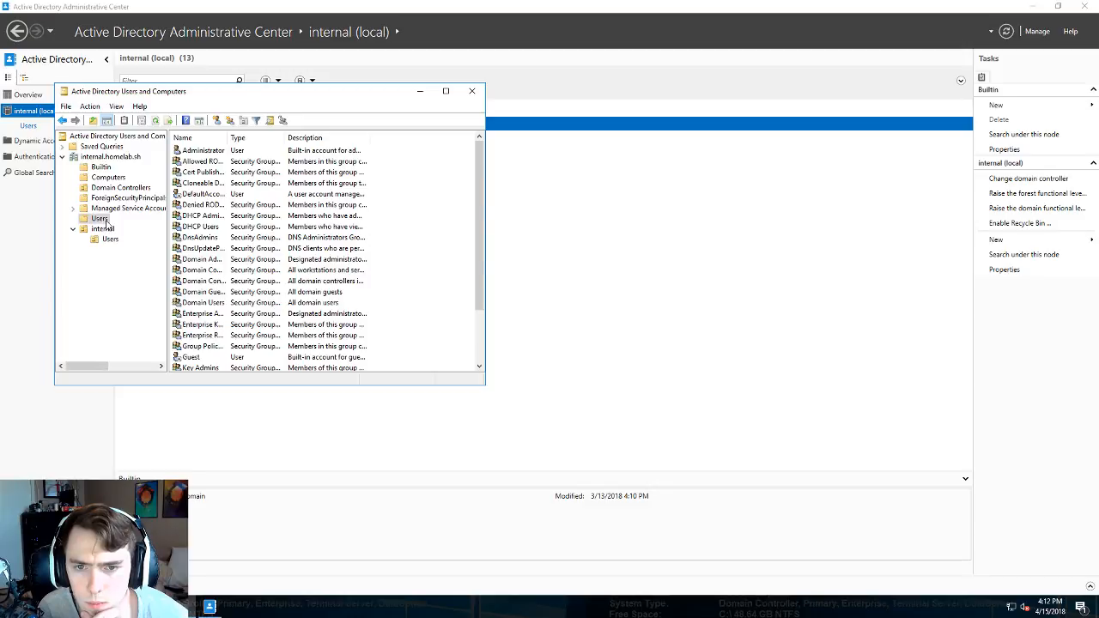
click(110, 239)
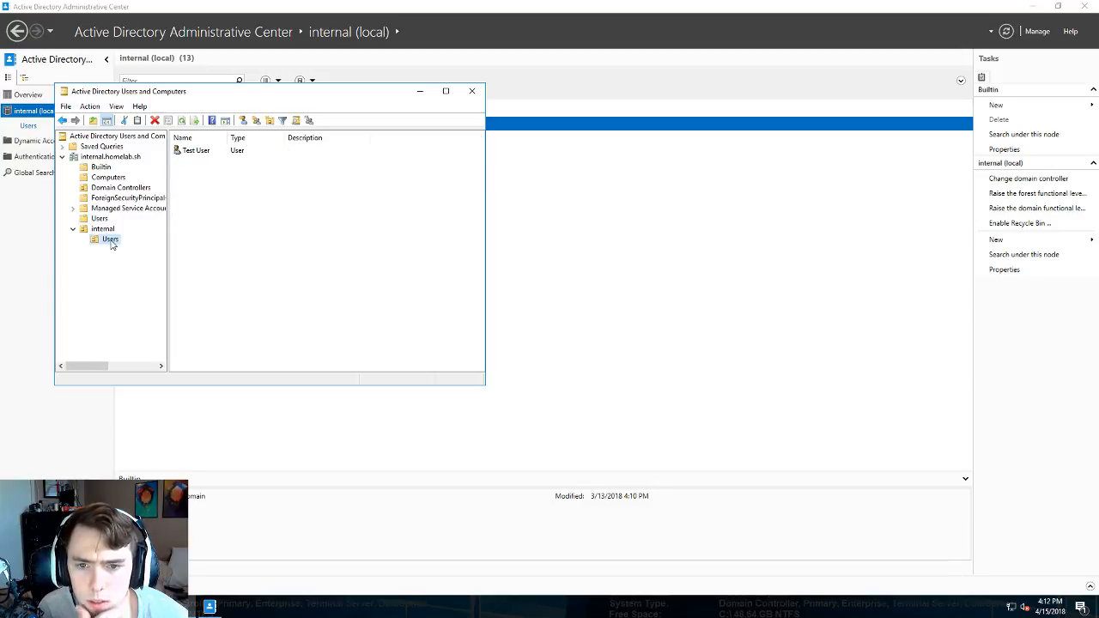
right_click(111, 241)
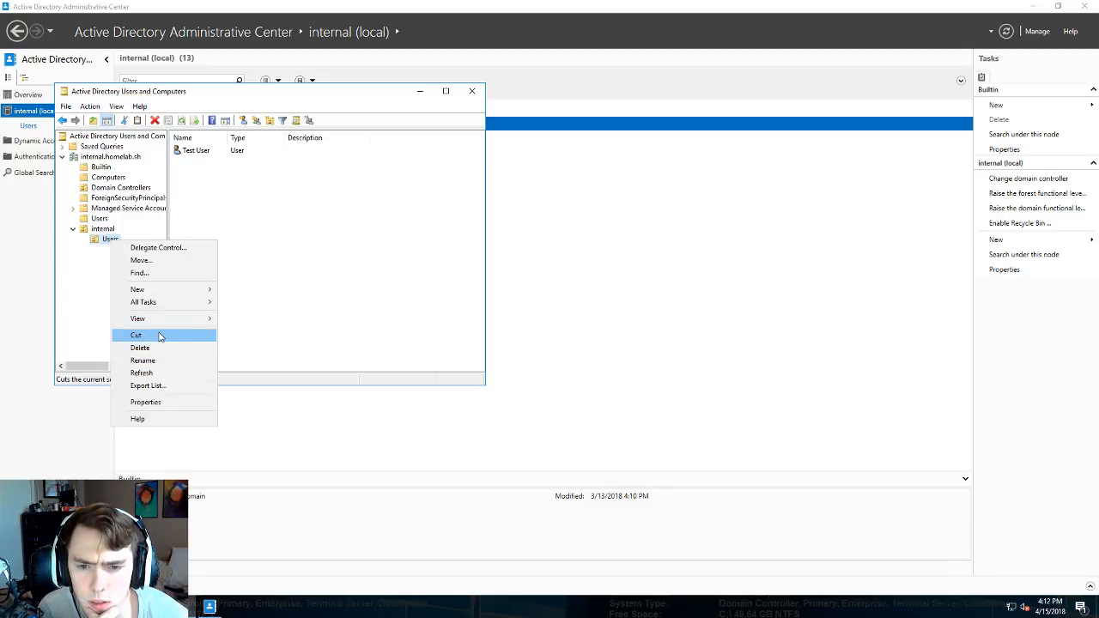
mouse_move(163, 292)
click(249, 400)
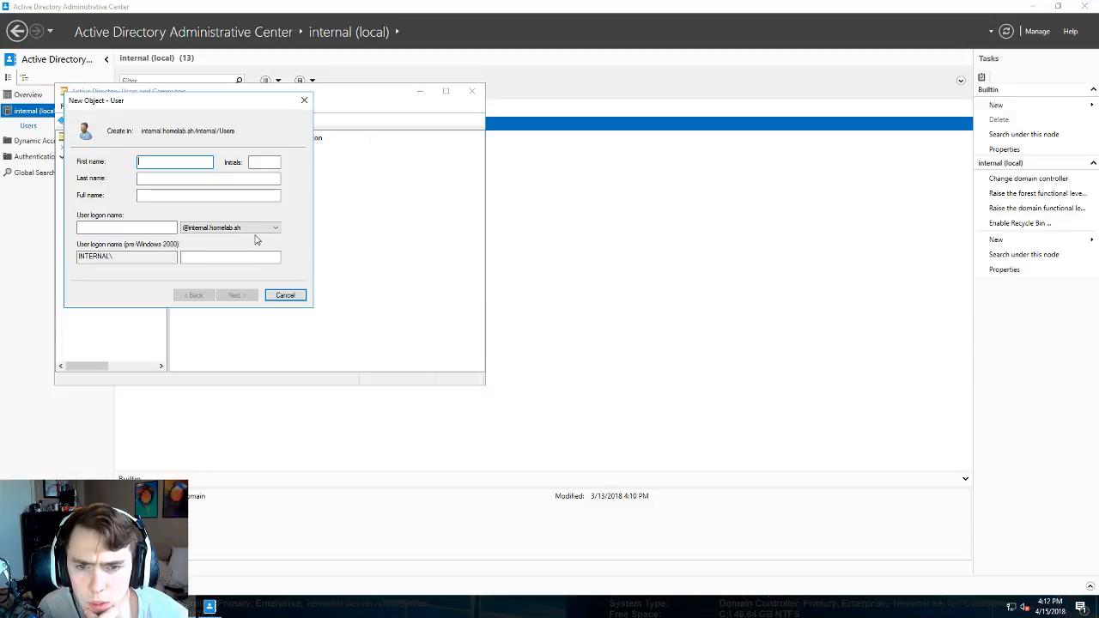
text(Dev)
key(Tab)
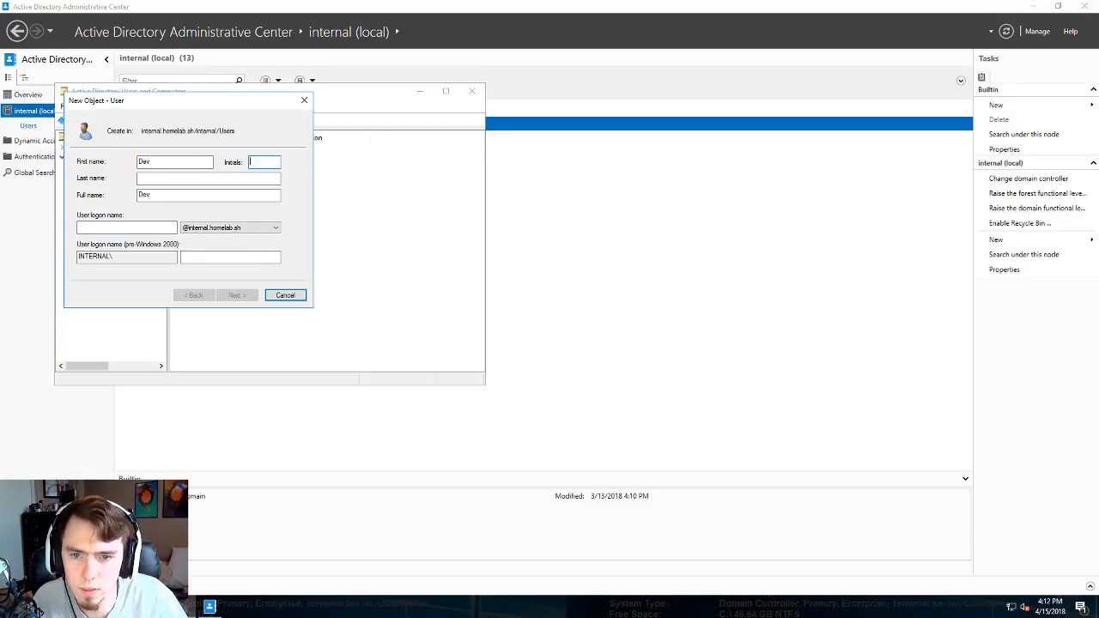
key(Tab)
text(User)
key(Tab)
key(Tab)
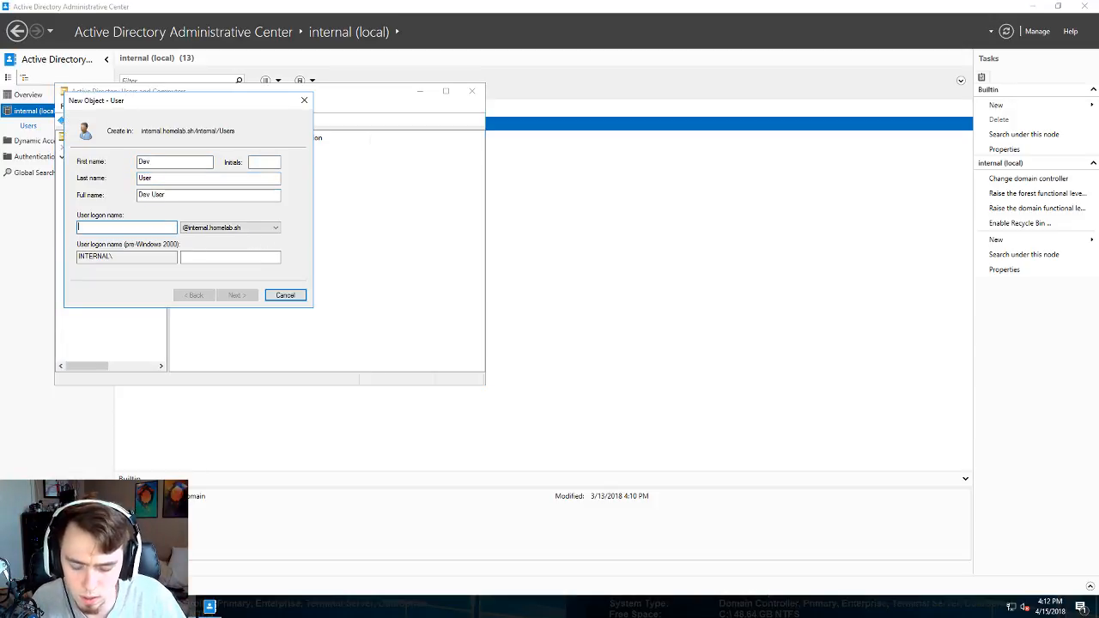
text(dev.user)
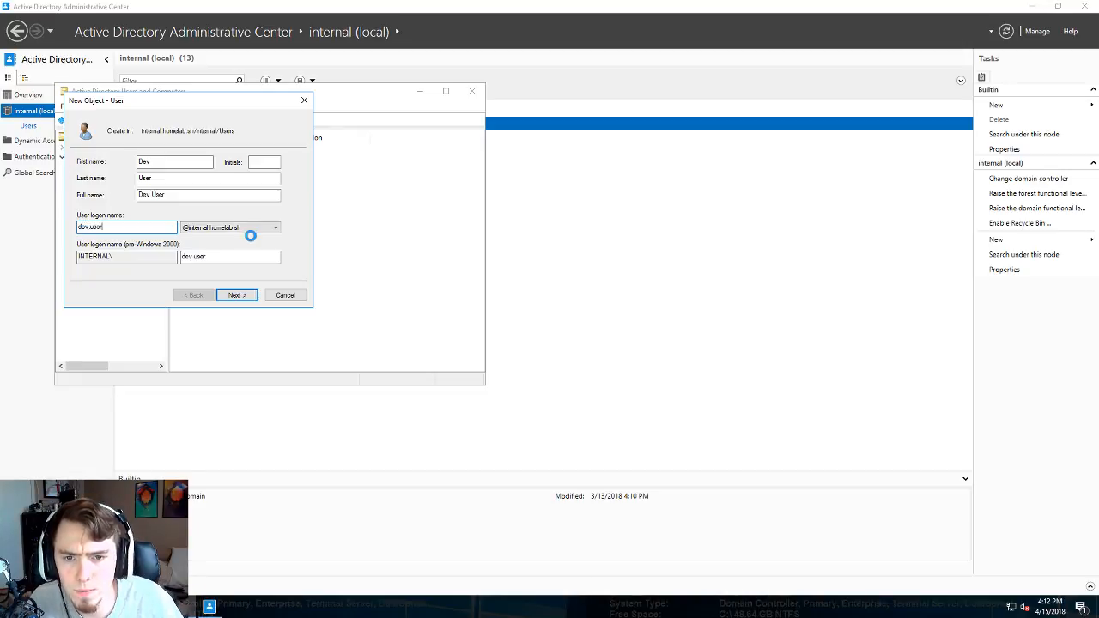
key(Return)
- Set Dev User's password, clear the must-change option, make it never expire, and continue to the summary
text(Pas)
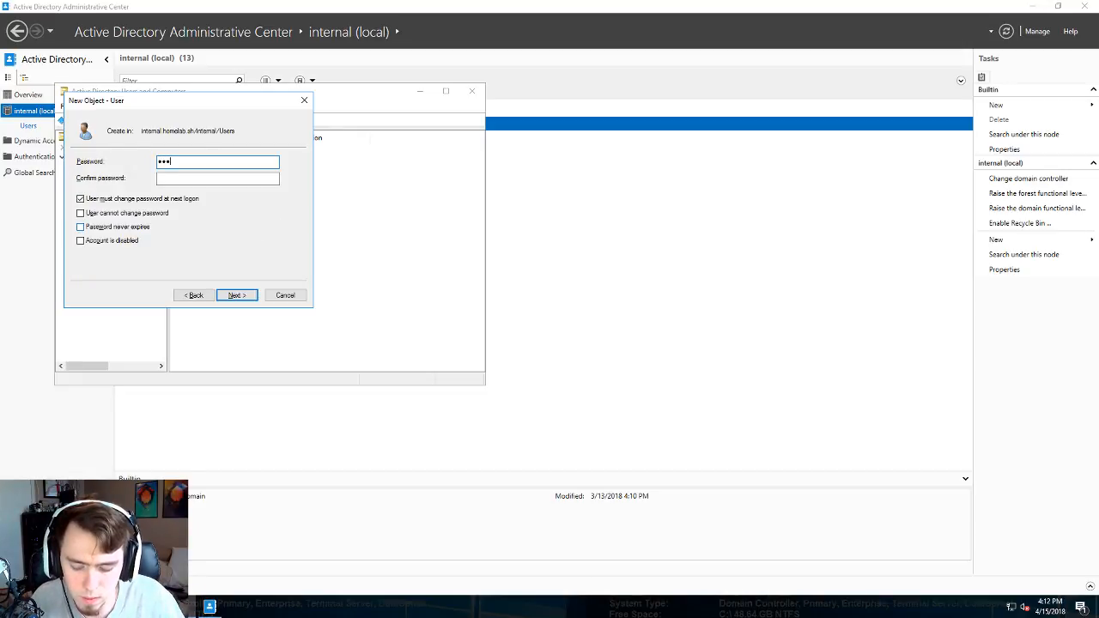
text(sword123)
key(Tab)
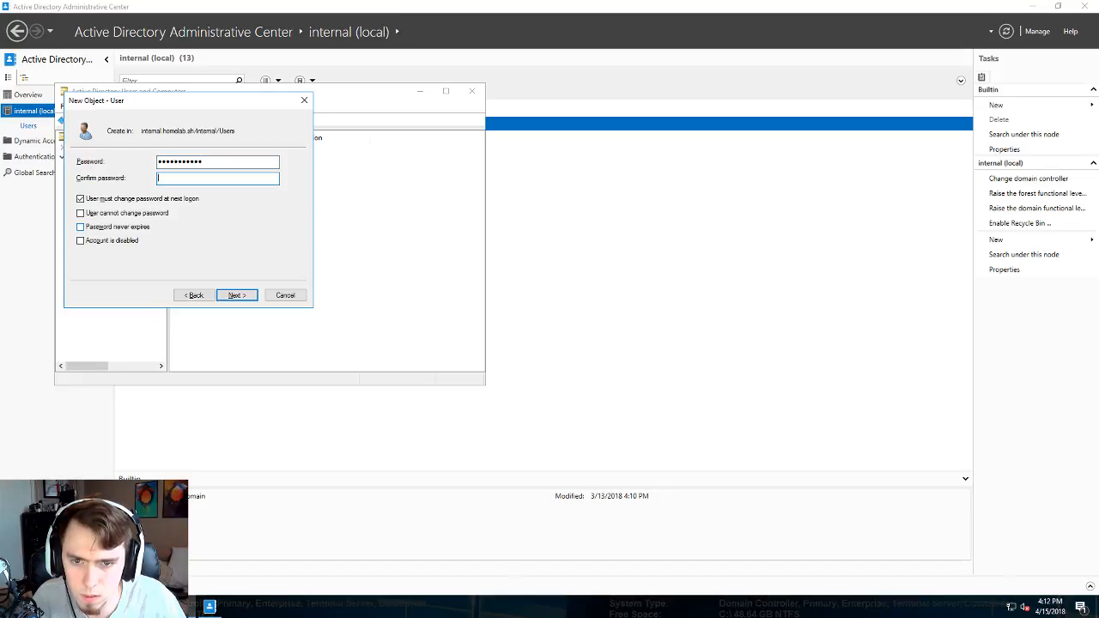
text(Password)
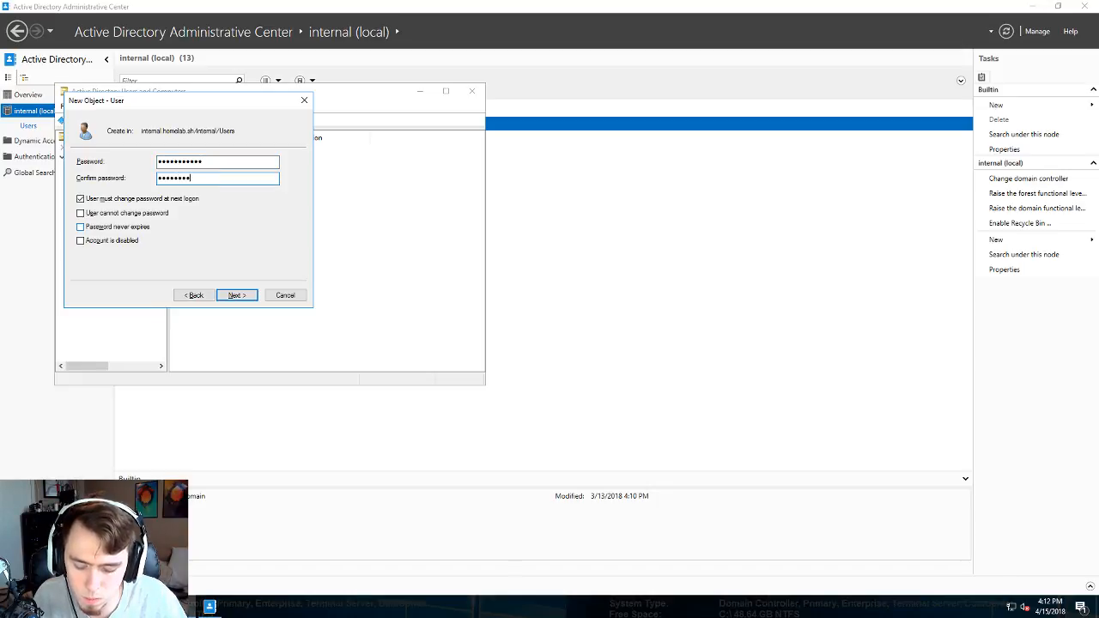
key(Tab)
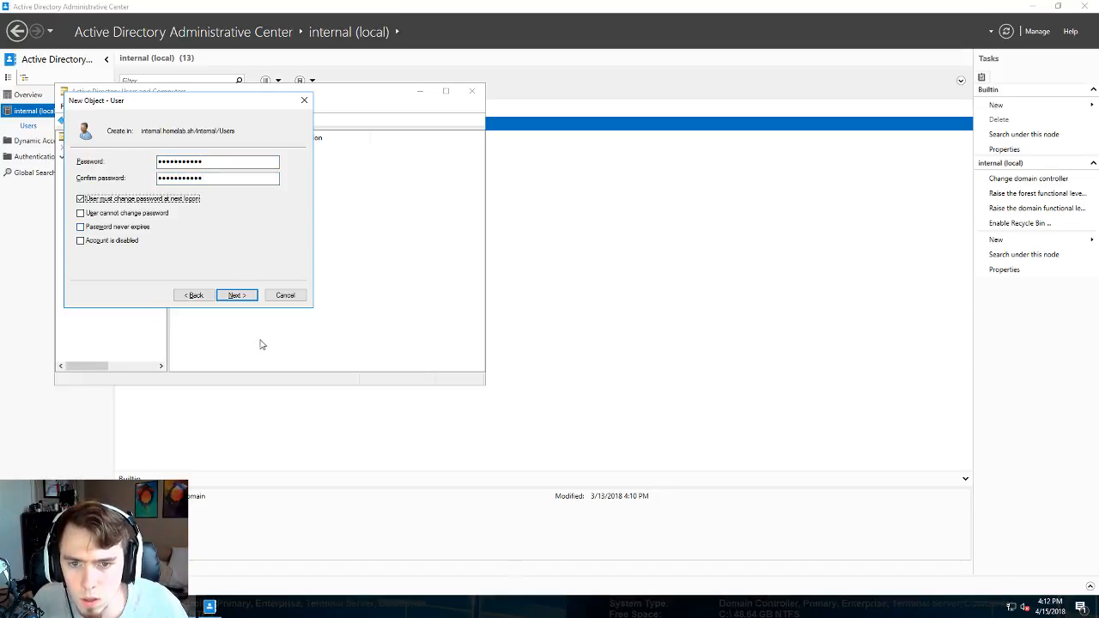
click(103, 200)
click(92, 226)
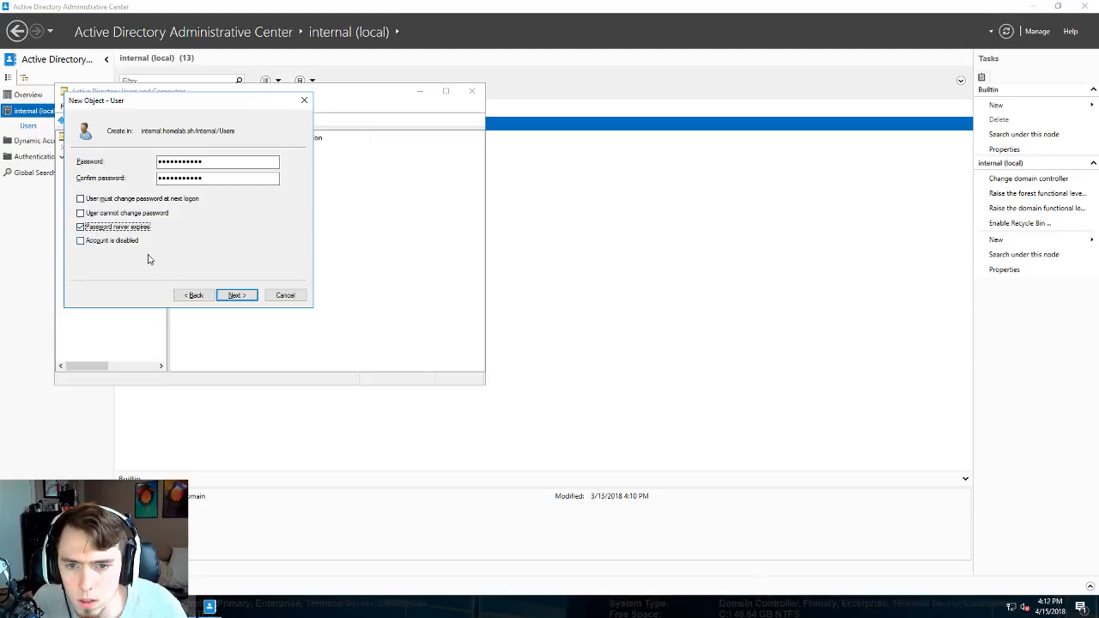
click(237, 295)
- Finish Dev User, then start a new user Ops User with logon name ops.user
click(255, 295)
right_click(196, 232)
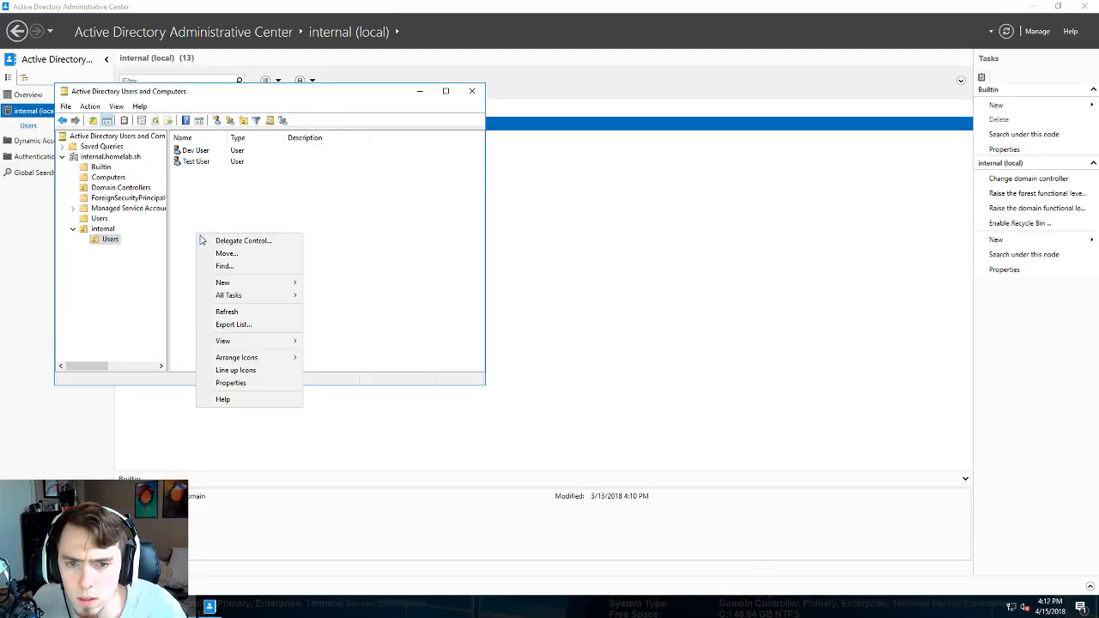
mouse_move(256, 285)
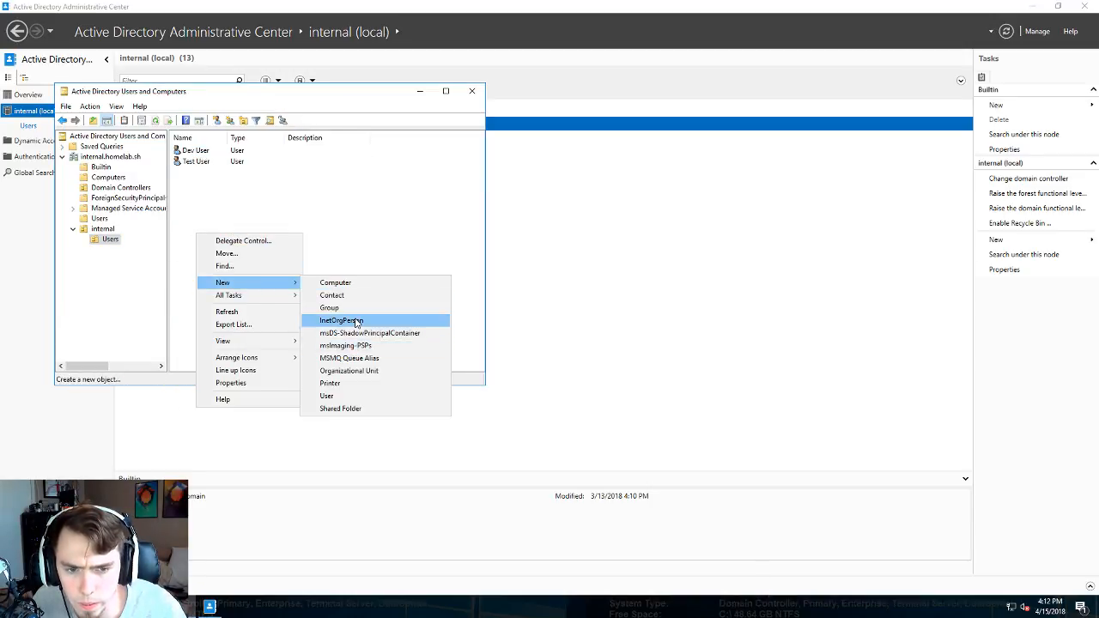
click(358, 397)
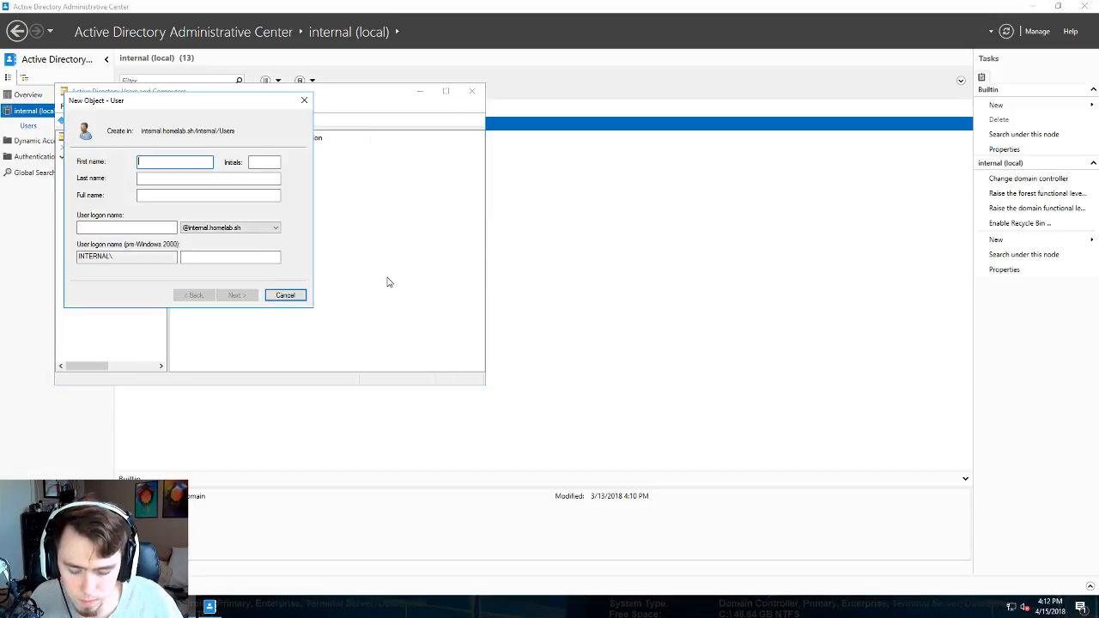
text(Ops)
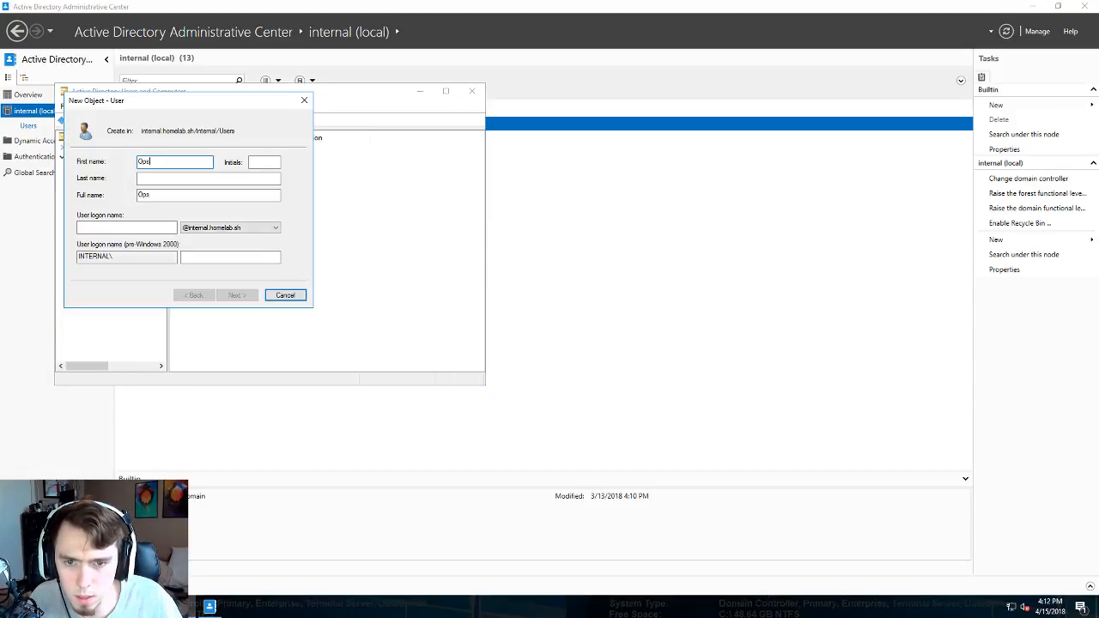
key(Tab)
key(Tab)
text(User)
key(Tab)
key(Tab)
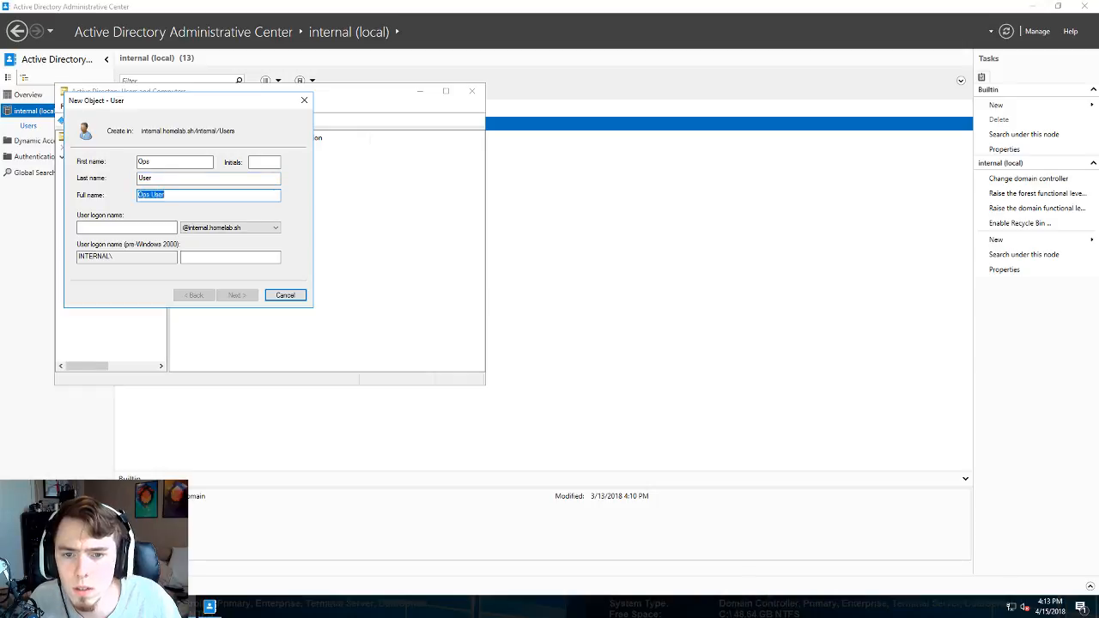
text(ops.u)
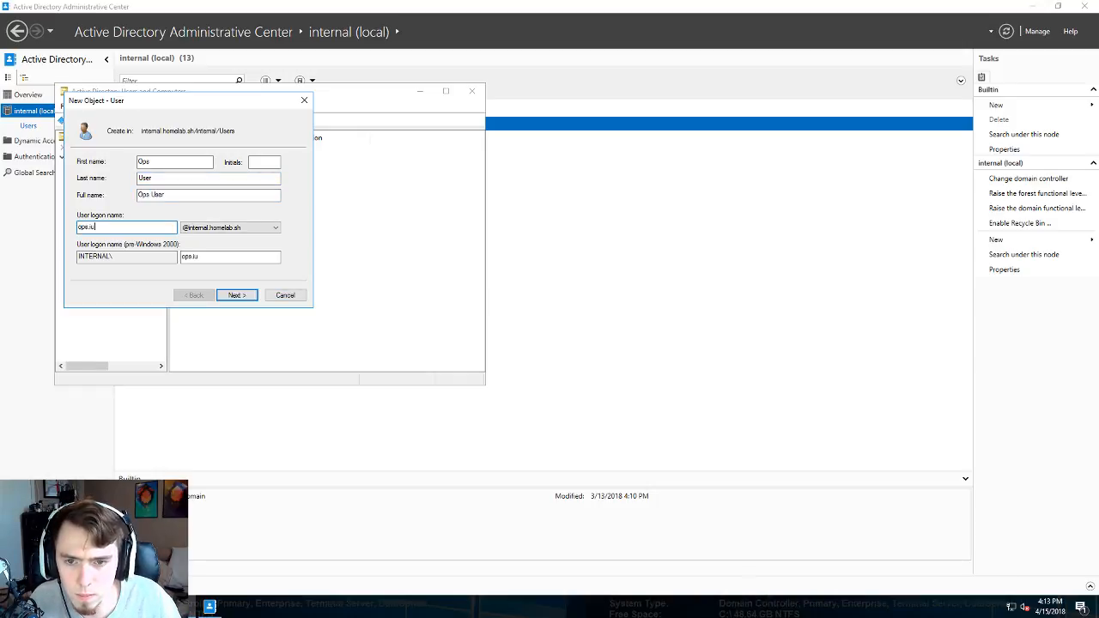
text(ser)
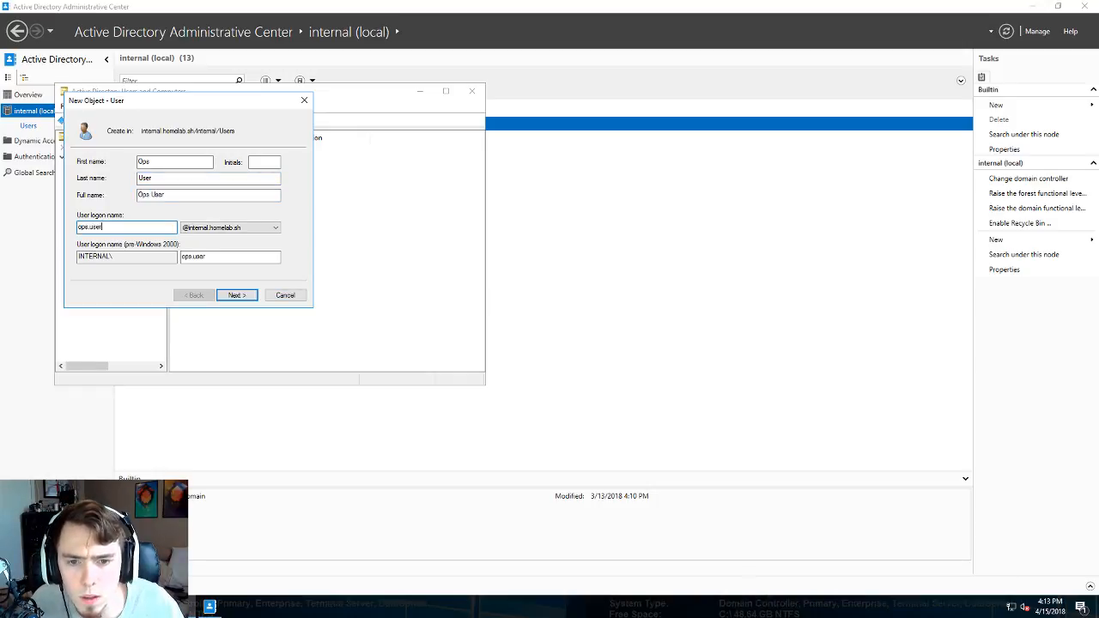
key(Return)
- Give Ops User a confirmed password that never expires, accept the warning, and finish the account
text(P)
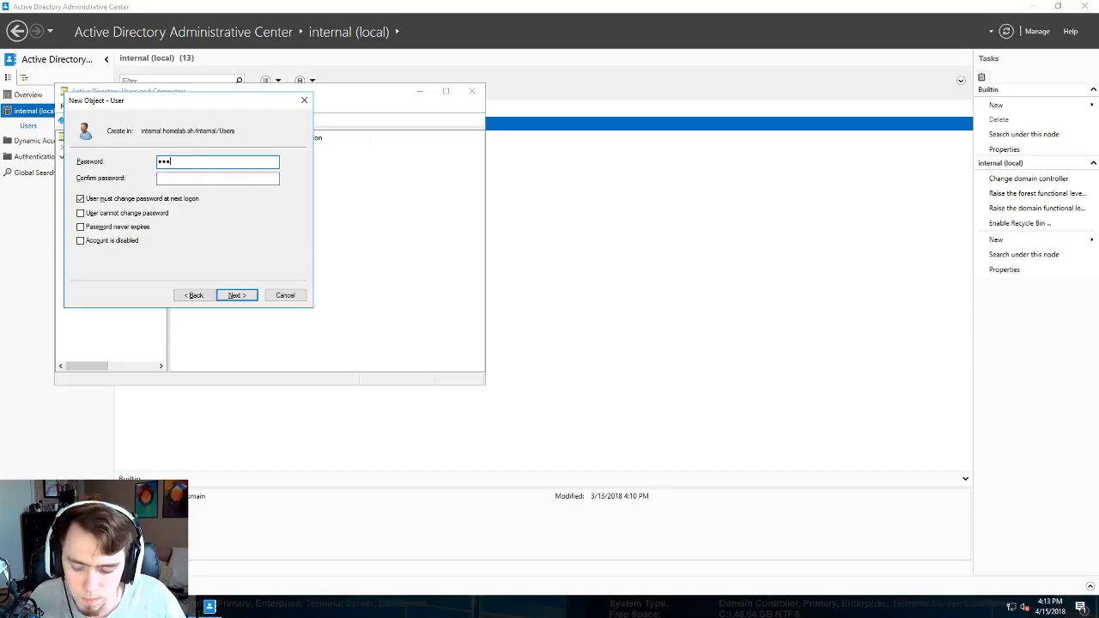
key(BackSpace)
key(BackSpace)
key(BackSpace)
key(BackSpace)
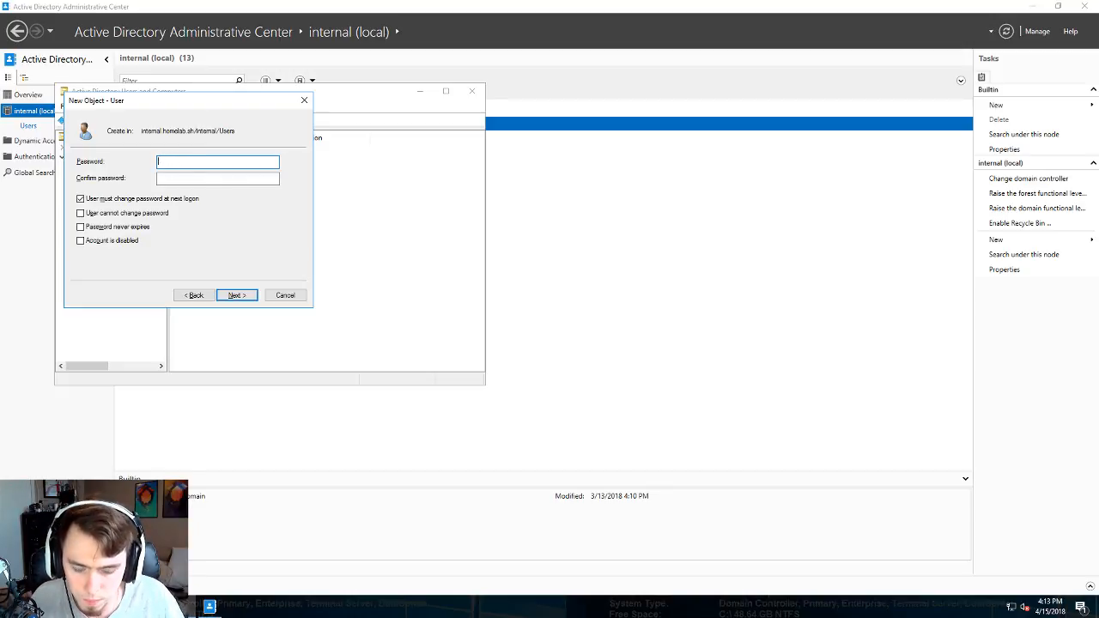
text(•••••)
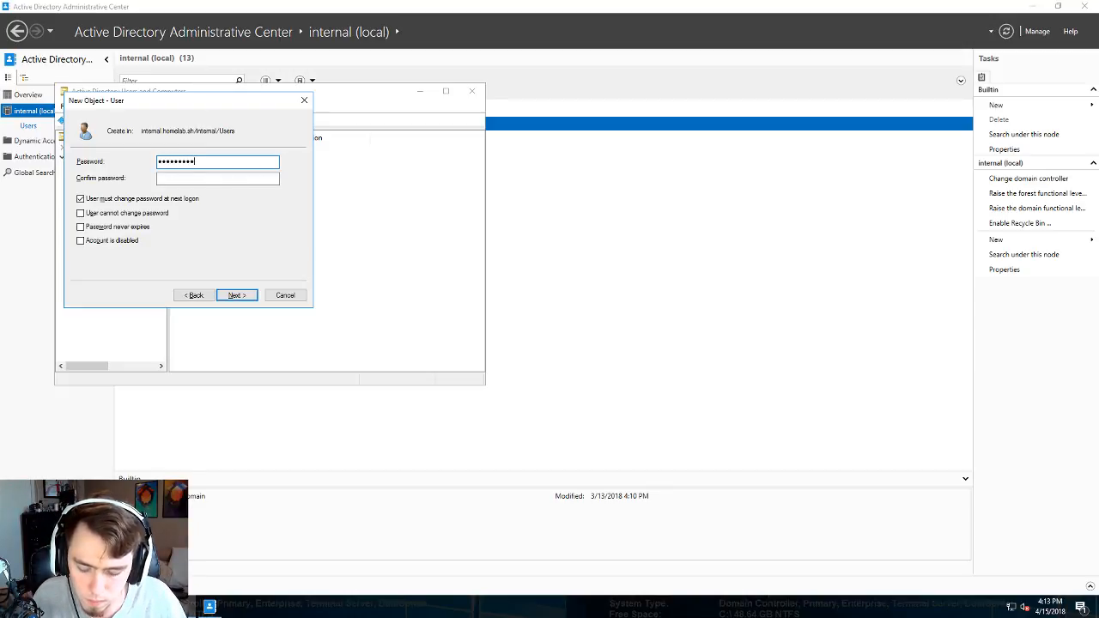
text(••••••)
key(Tab)
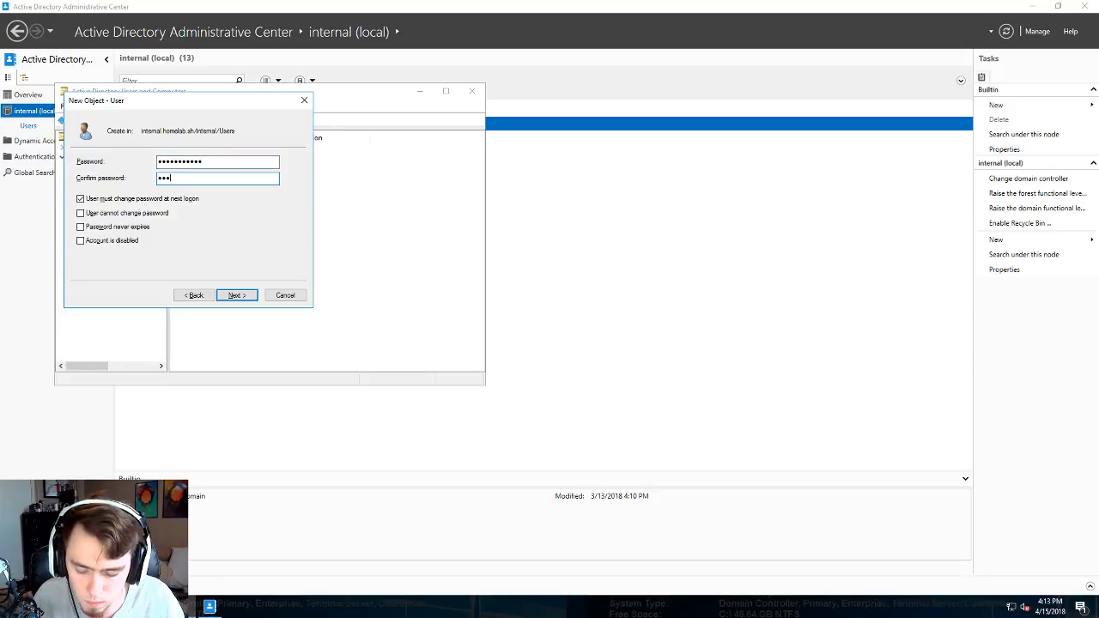
text(••••••••••)
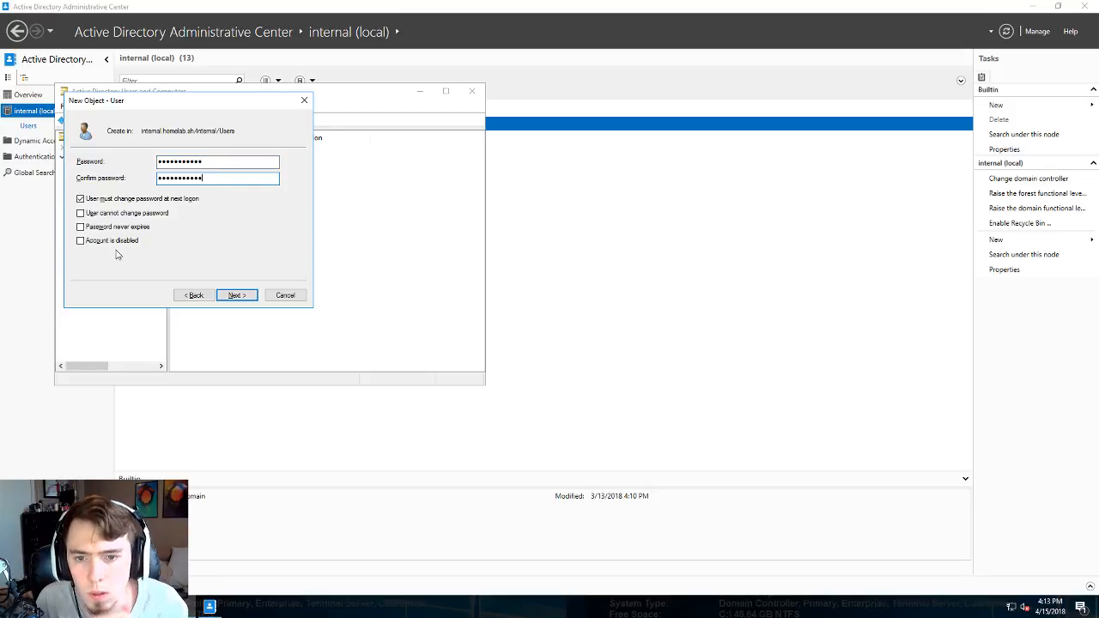
click(108, 227)
click(637, 347)
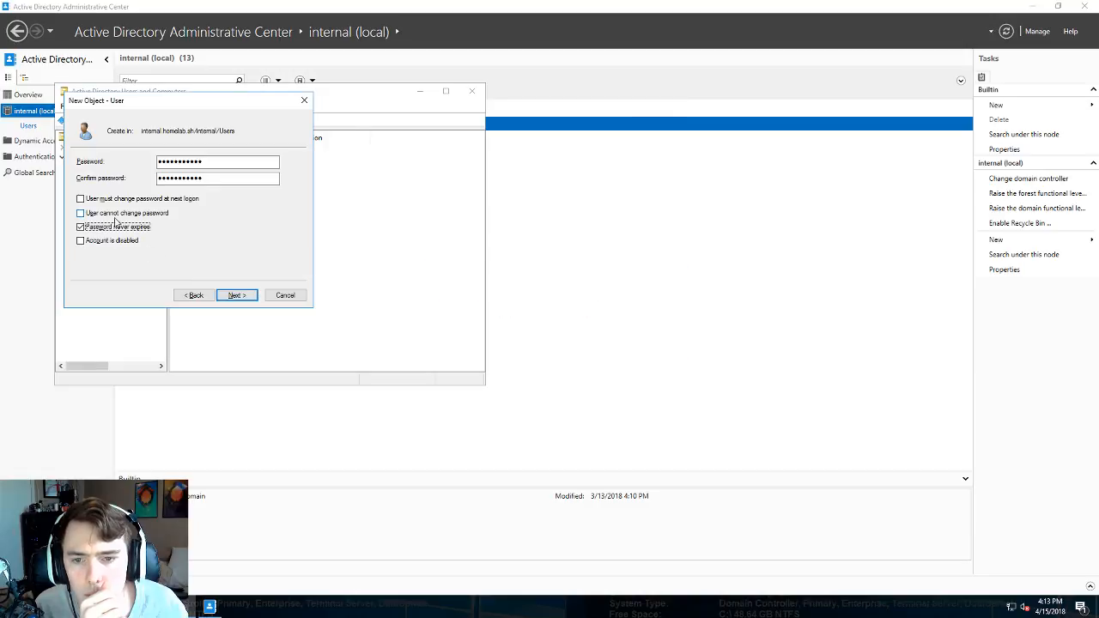
click(241, 295)
click(250, 295)
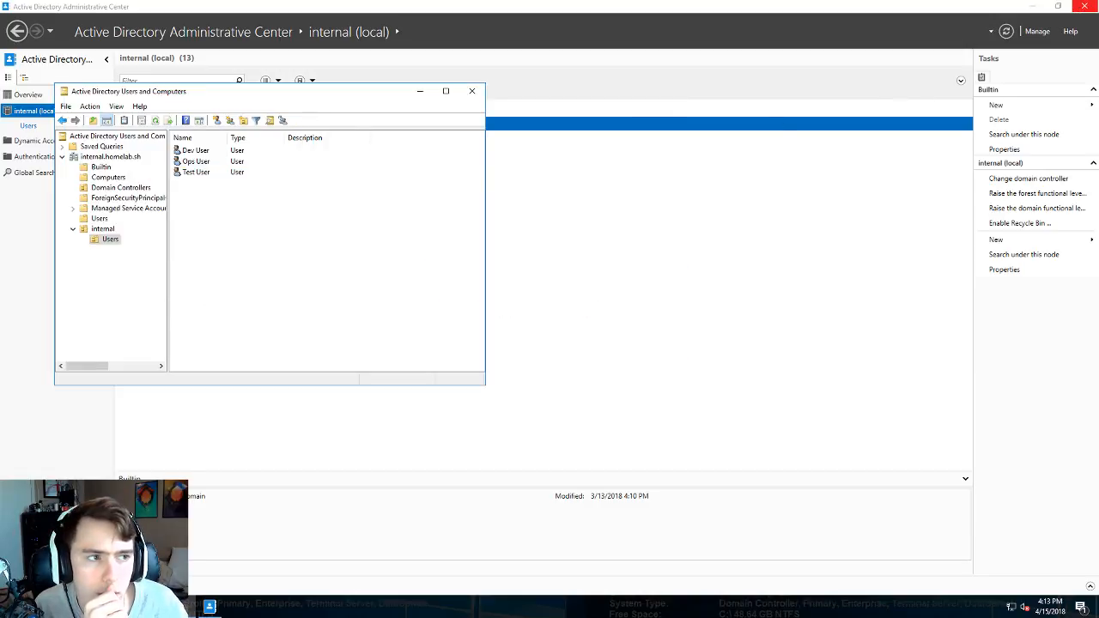
- Close the Administrative Center and run AzureADConnect.msi from Downloads, allowing the security prompt
click(1090, 7)
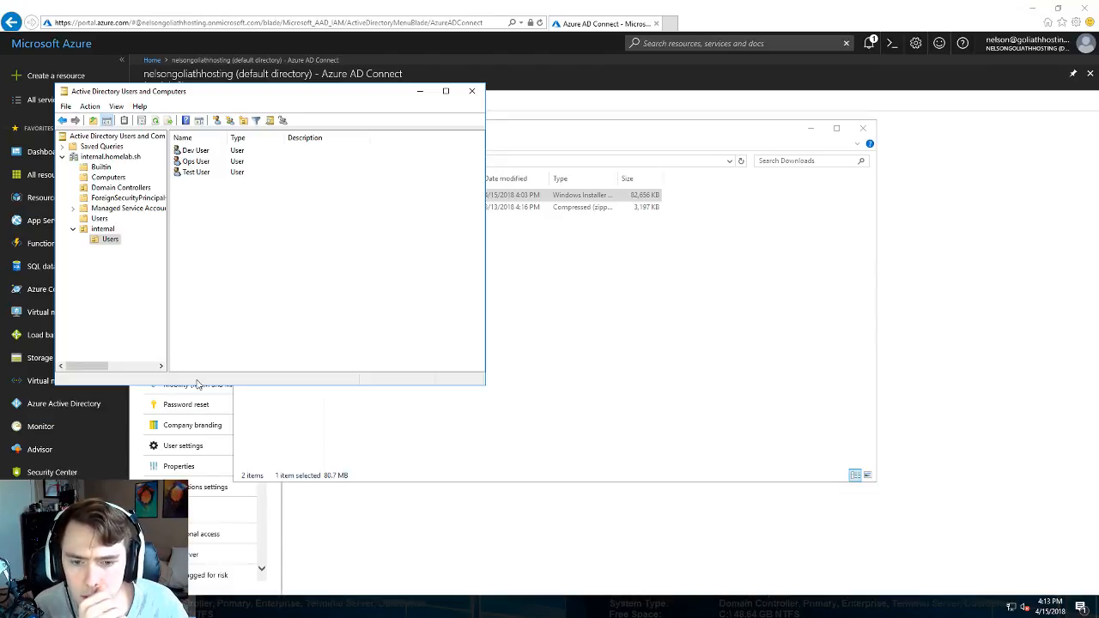
click(472, 296)
double_click(400, 198)
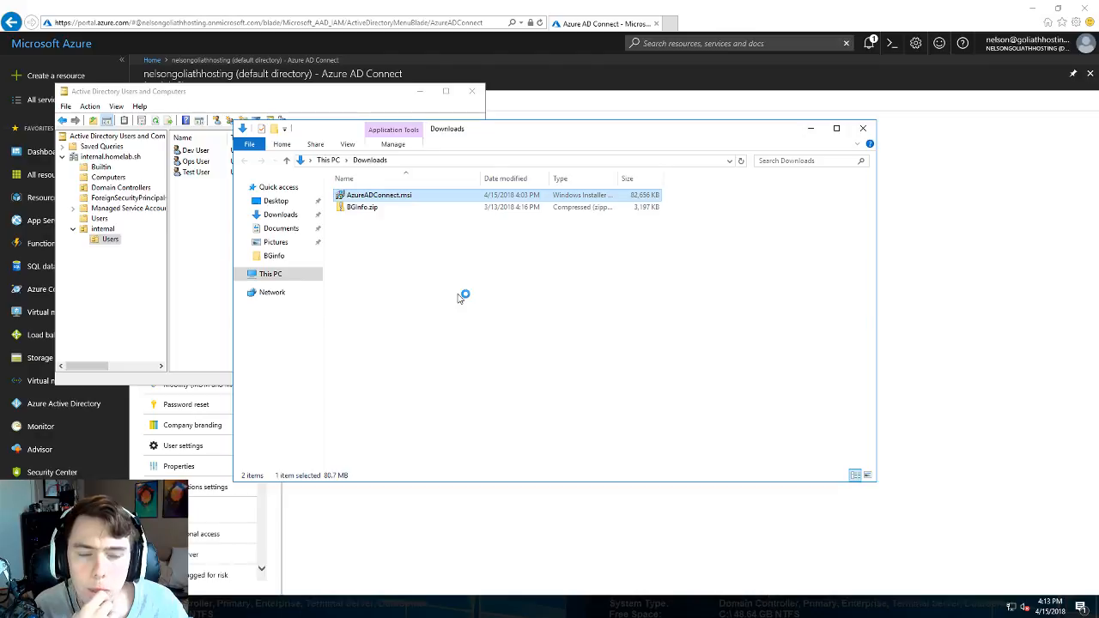
click(588, 318)
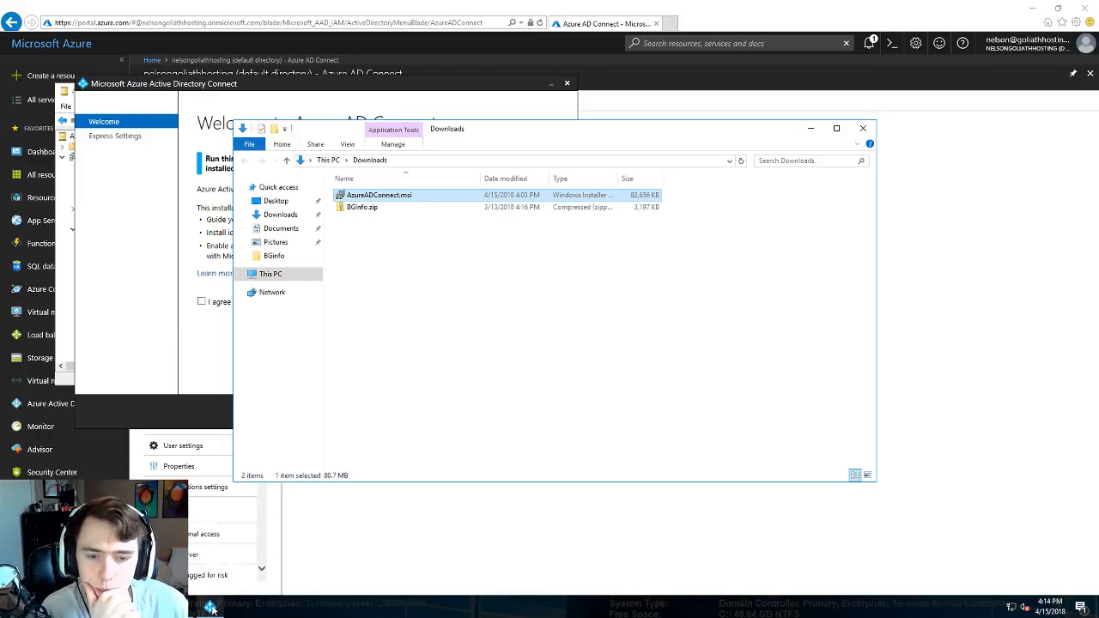
- Agree to the Azure AD Connect license terms and privacy notice and continue
click(240, 583)
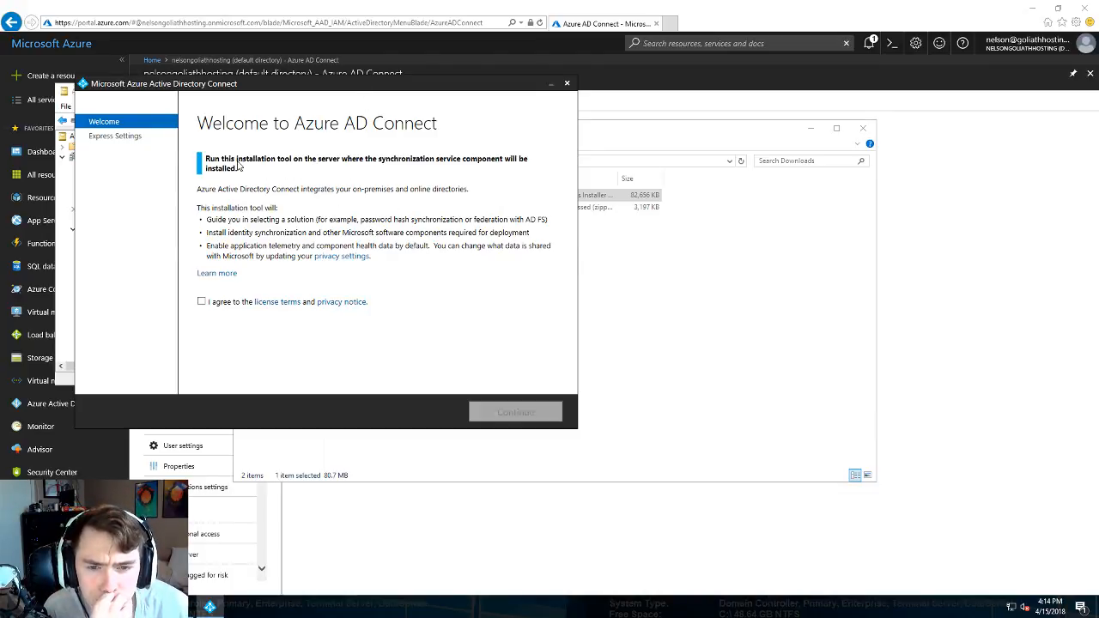
click(202, 301)
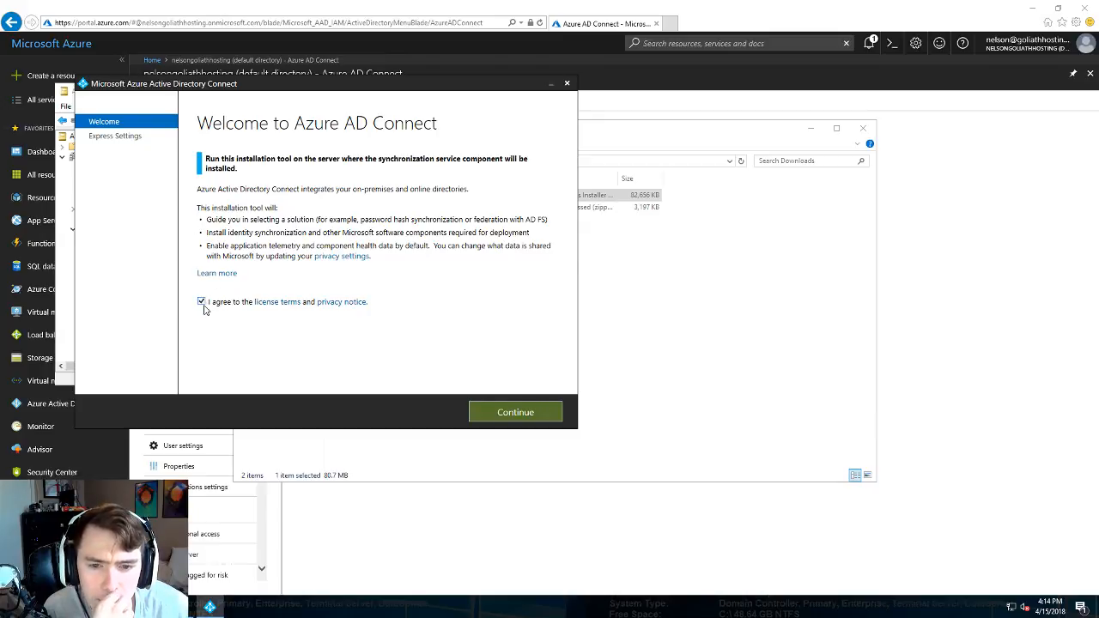
click(495, 413)
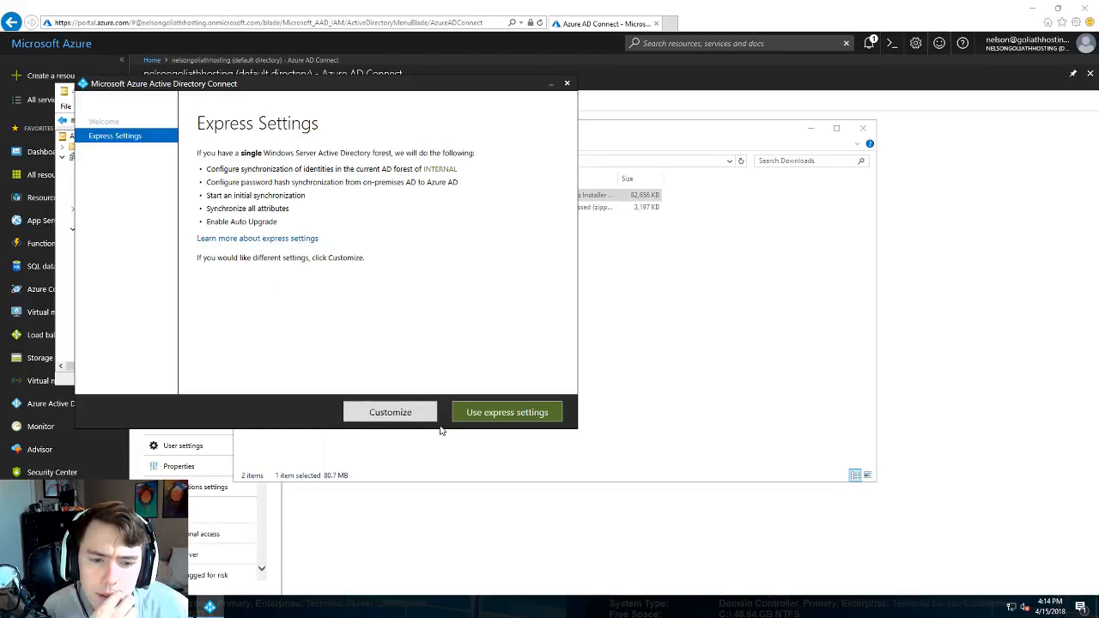
- Review the Customize options, go back, and install with Use express settings
click(395, 414)
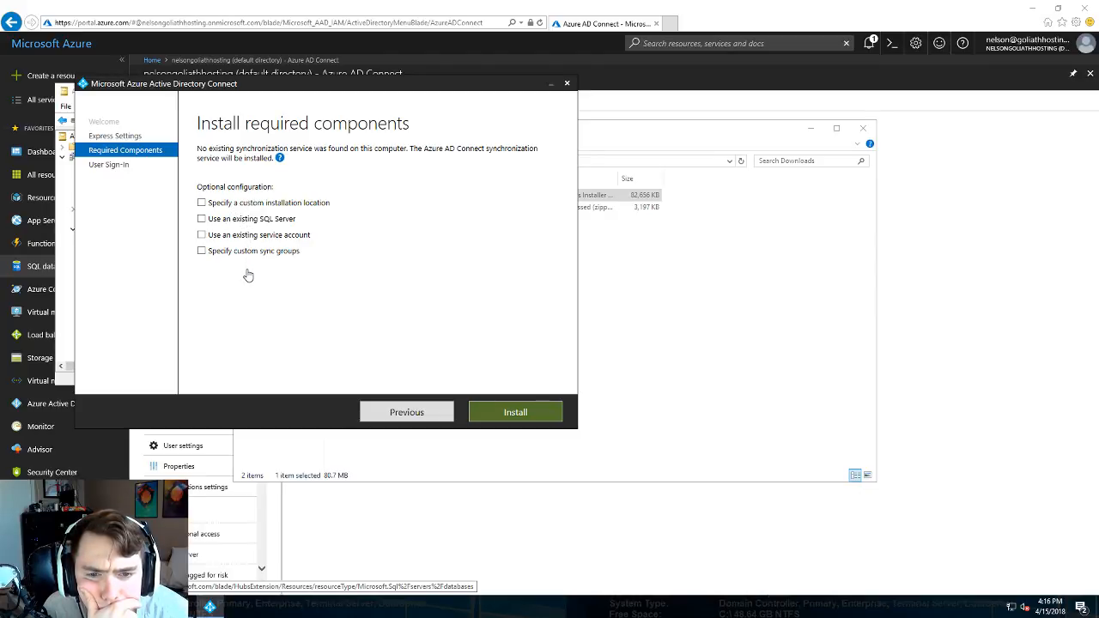
click(405, 413)
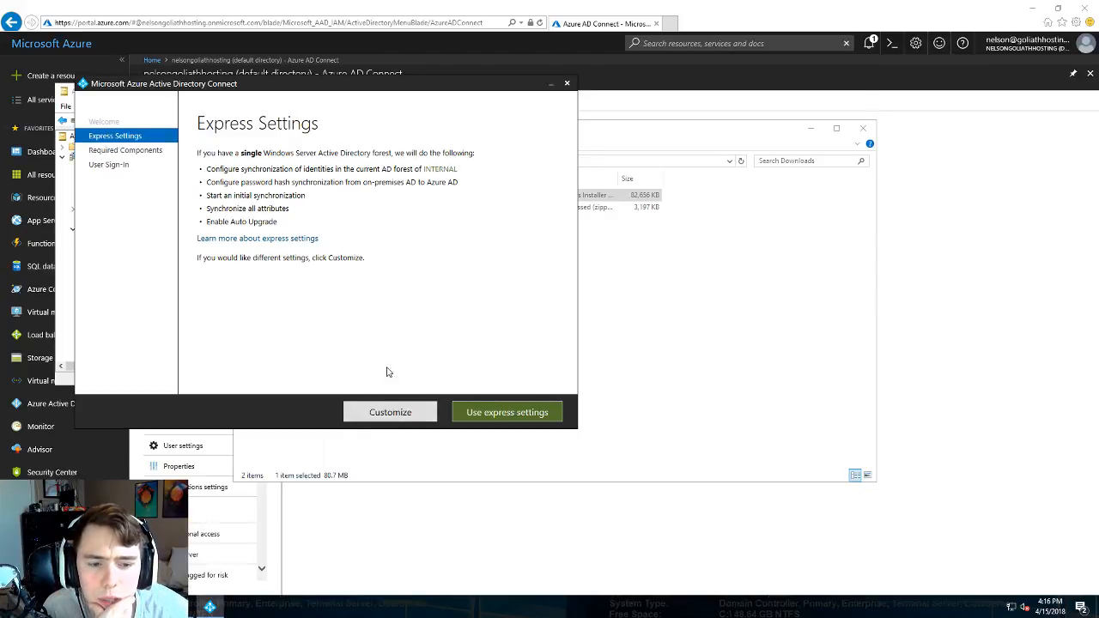
click(491, 414)
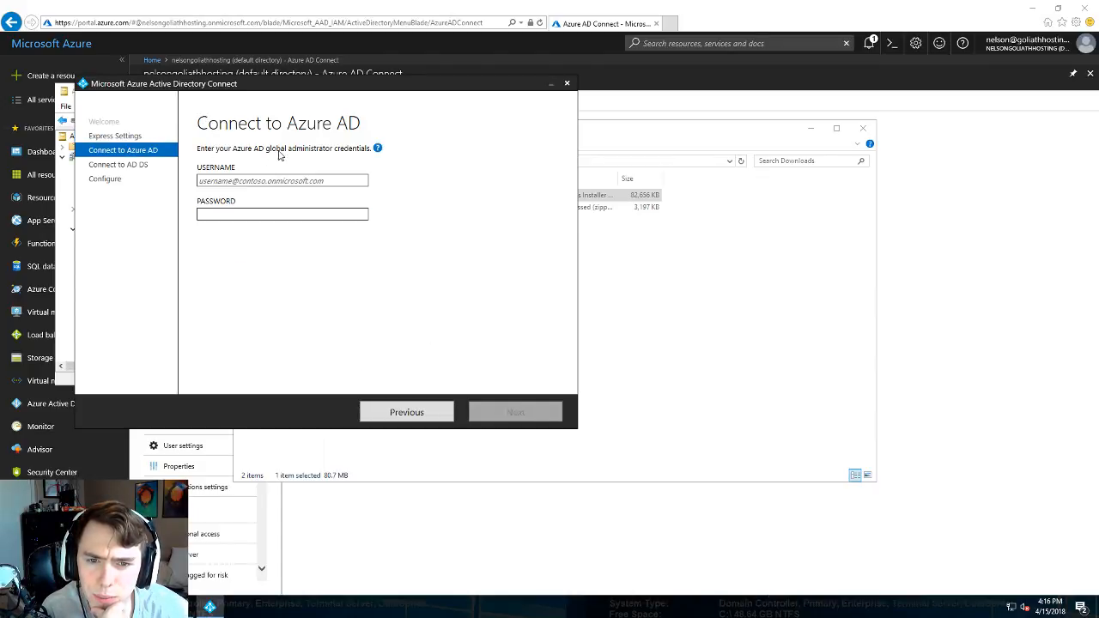
- Leave the credentials page at its Username field and switch back to the Azure portal
click(252, 178)
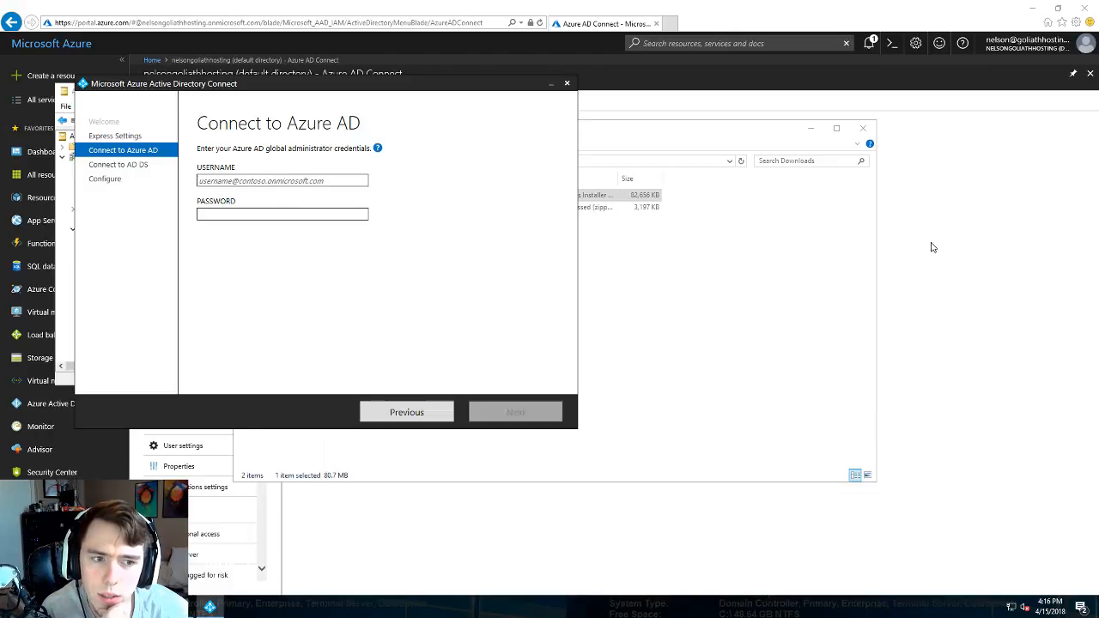
click(966, 230)
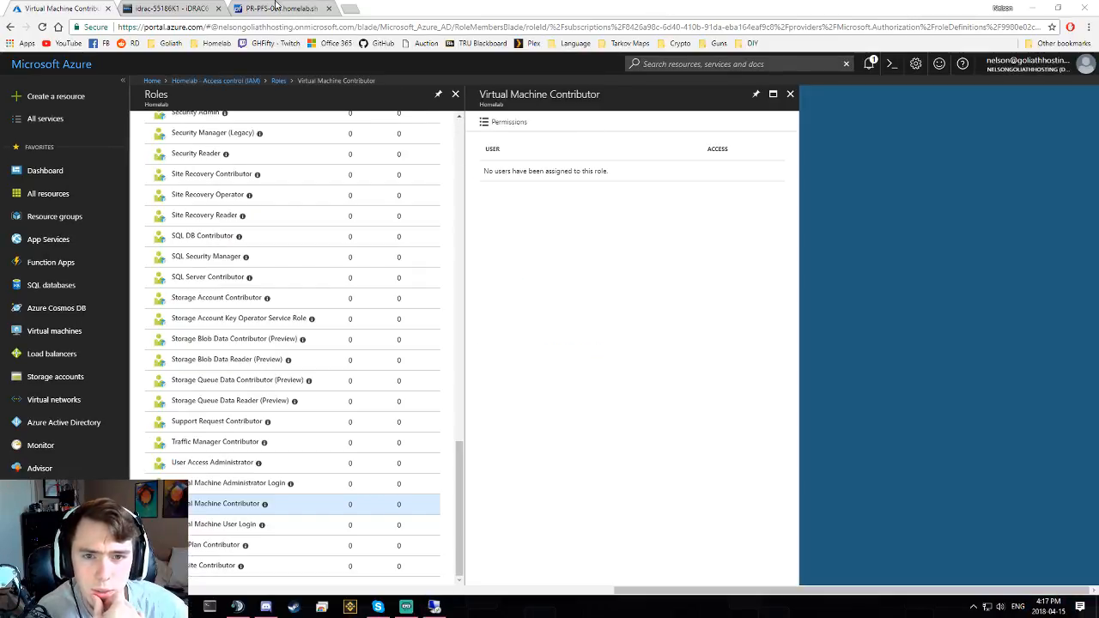
- Select the only account in Azure Active Directory's Users list, then return to the remote session
scroll(310, 300, up, 15)
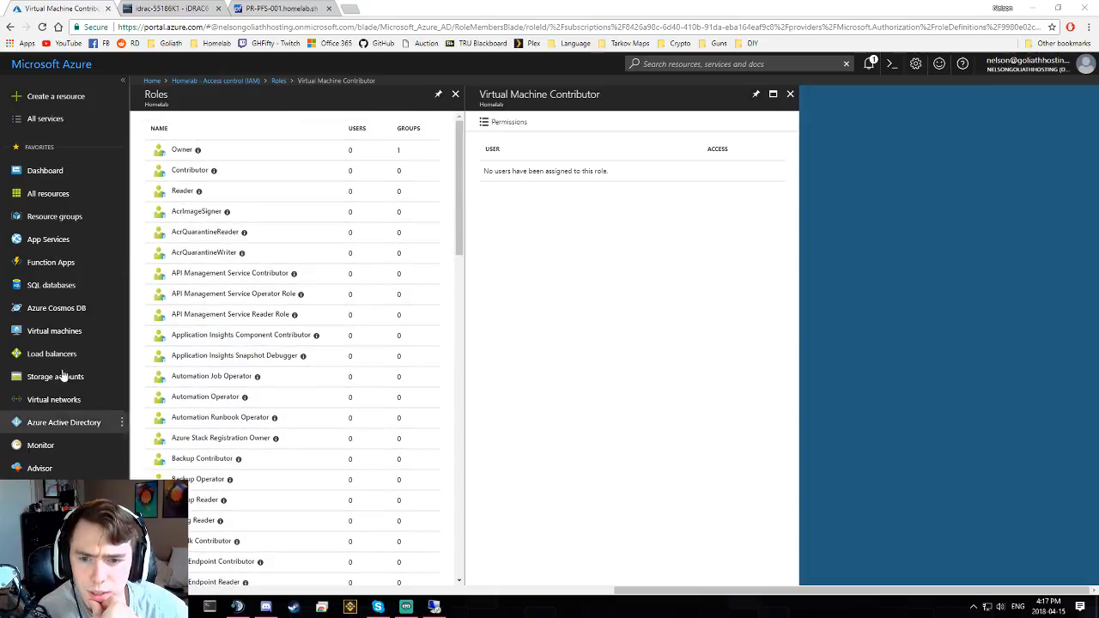
click(60, 423)
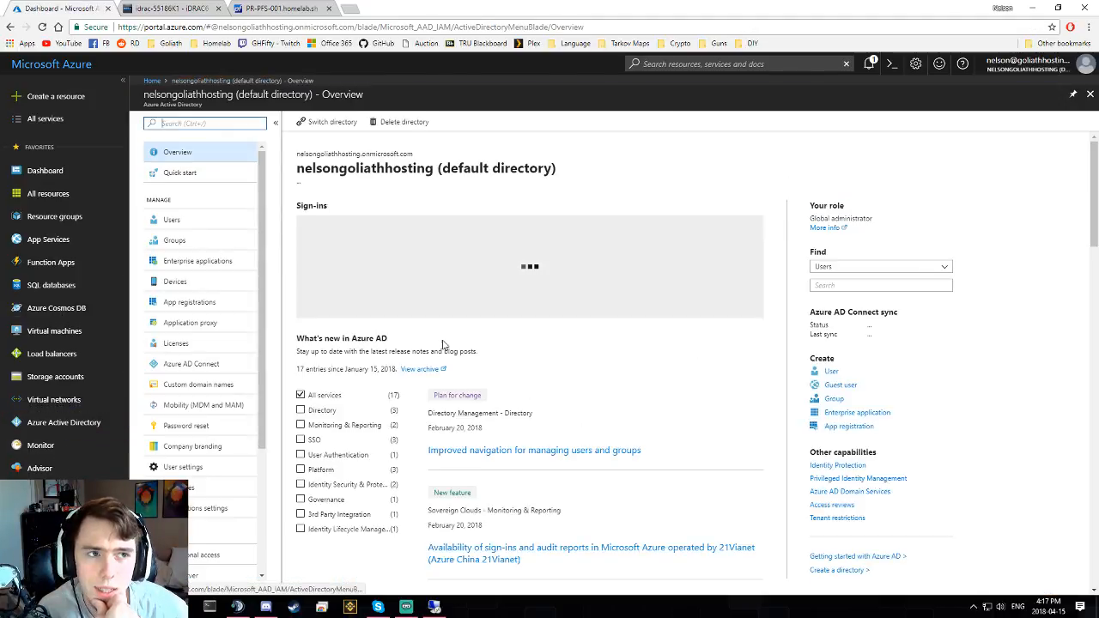
click(202, 218)
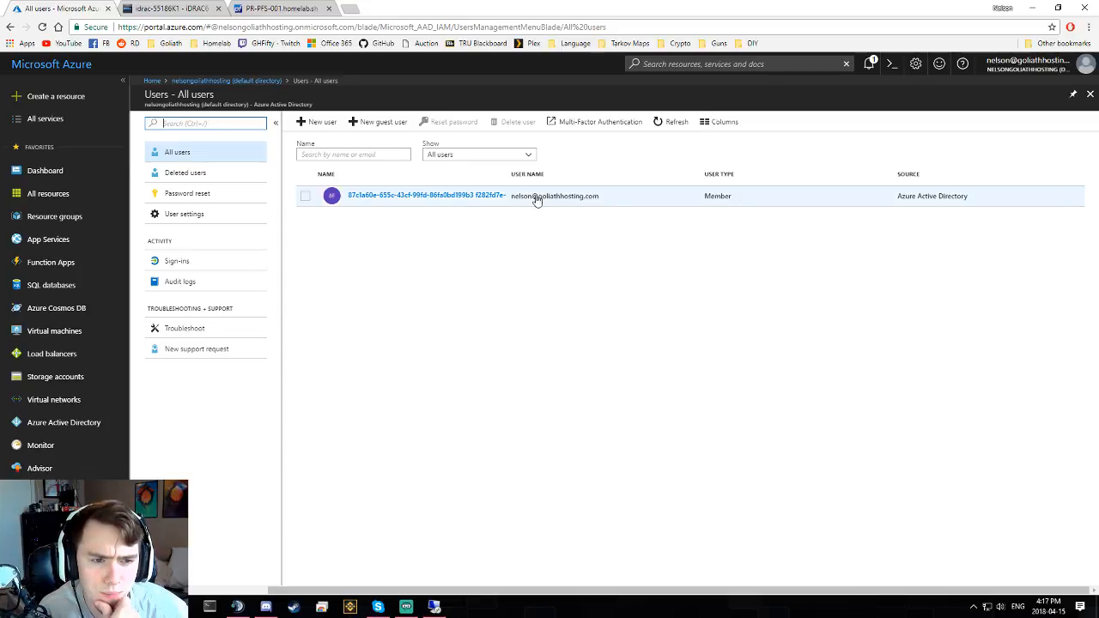
click(602, 198)
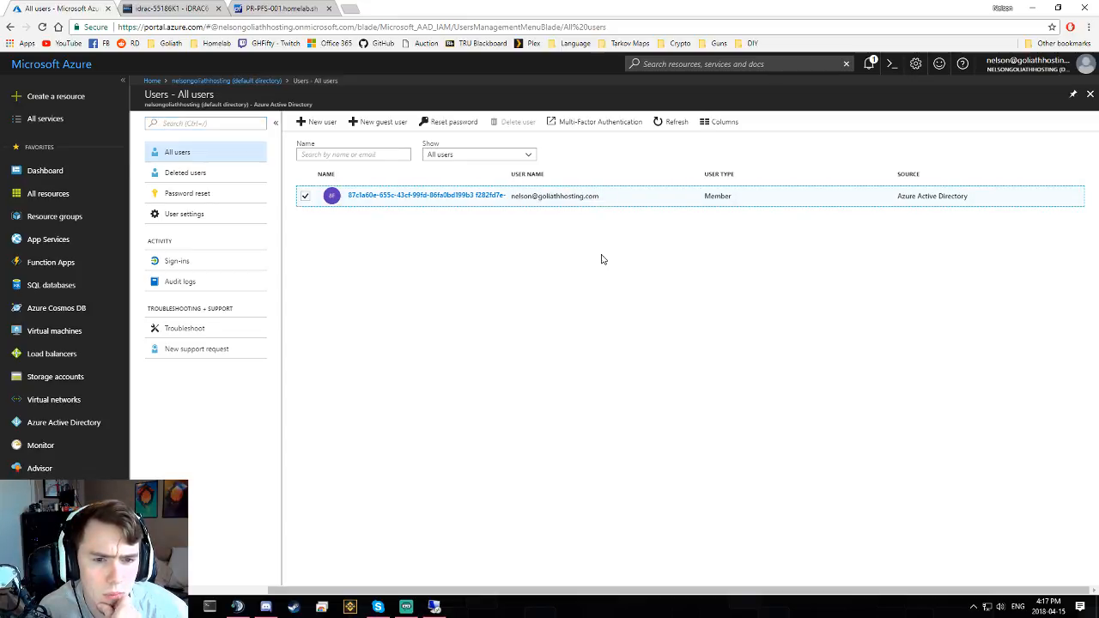
click(432, 608)
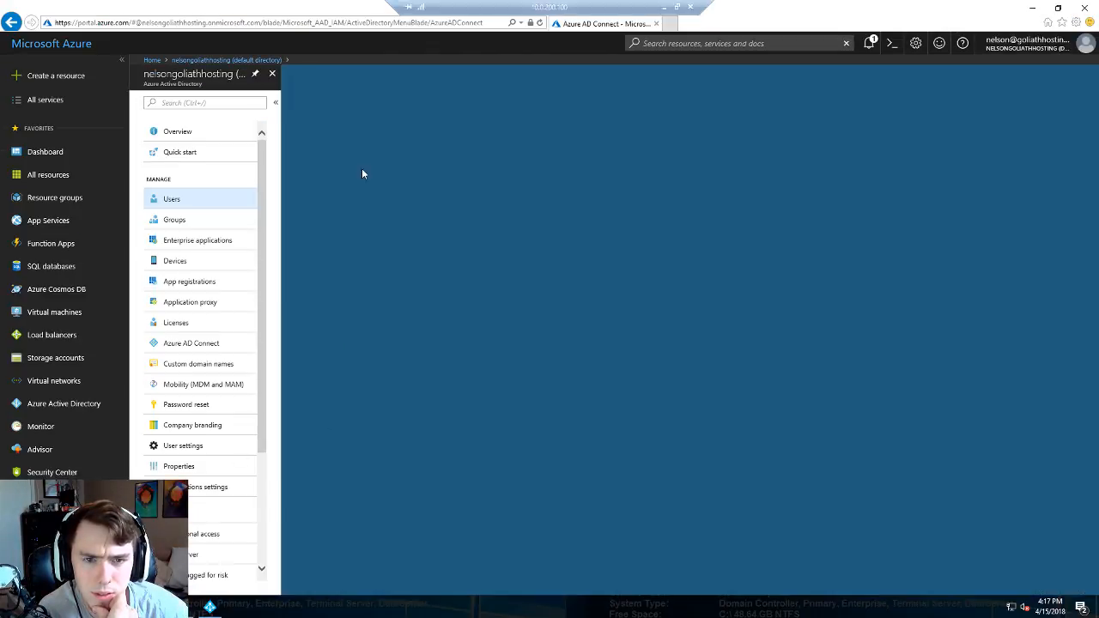
- Sign in to Azure AD with the global admin e-mail and password, retyping the password after the error
click(210, 607)
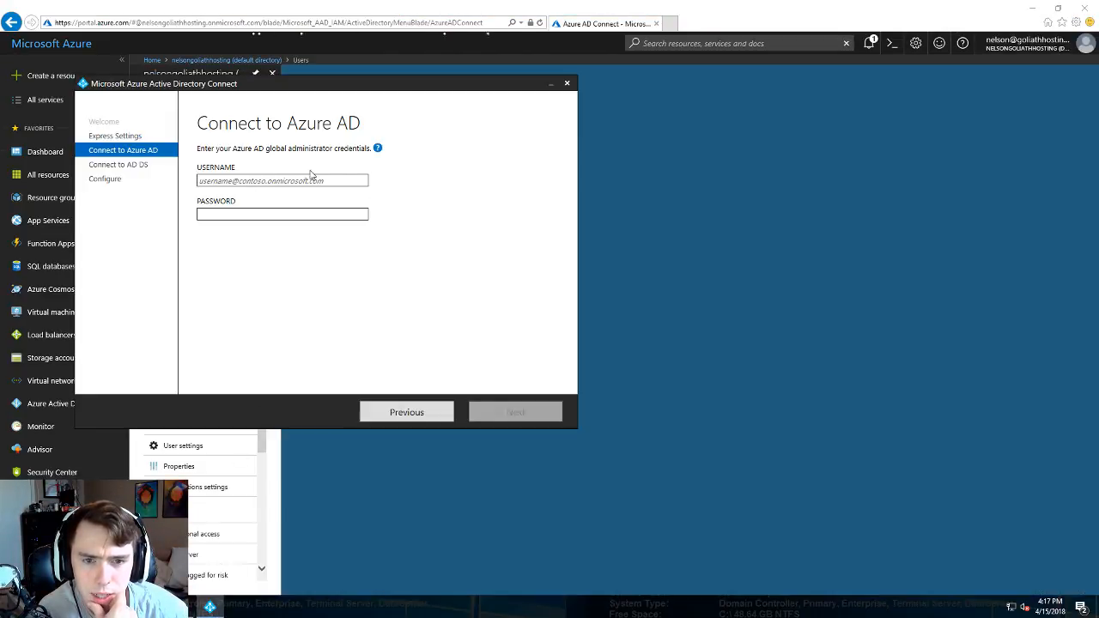
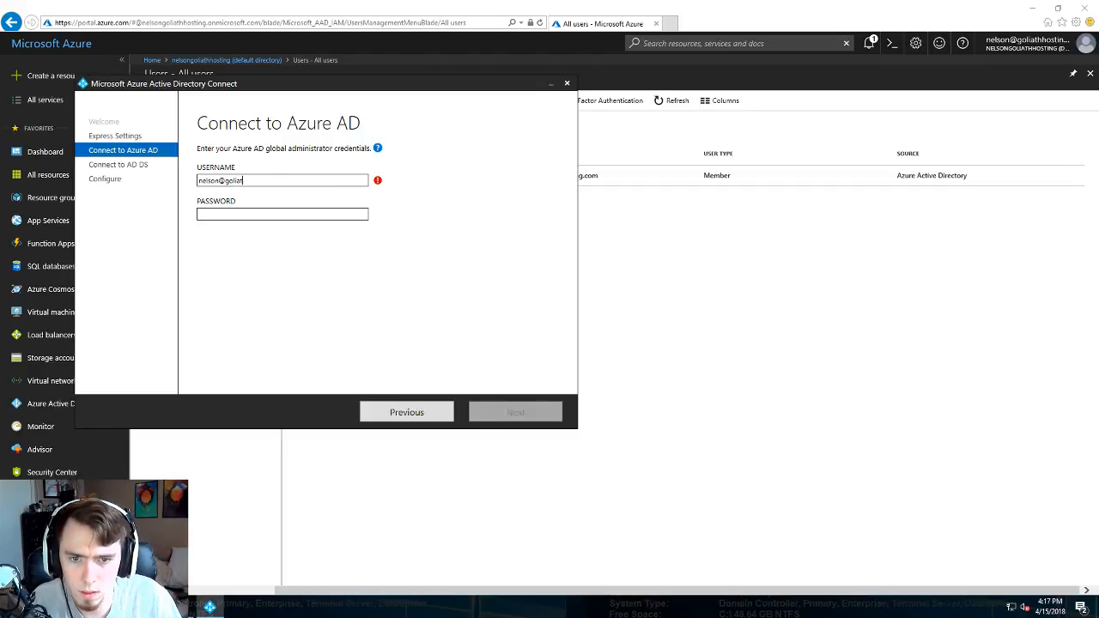
key(Tab)
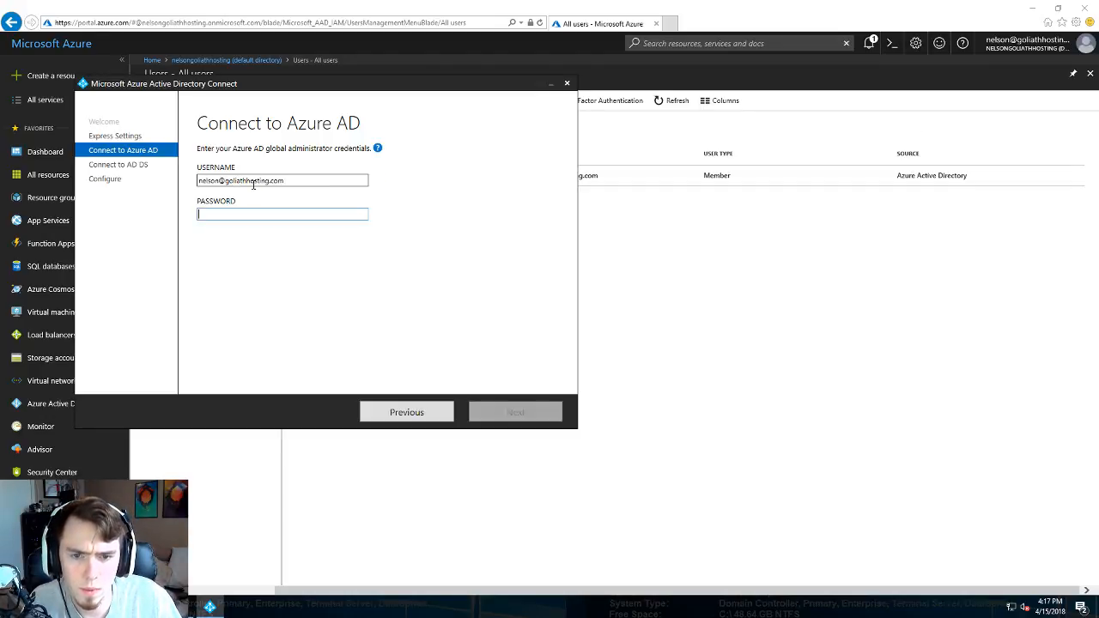
text(p*********)
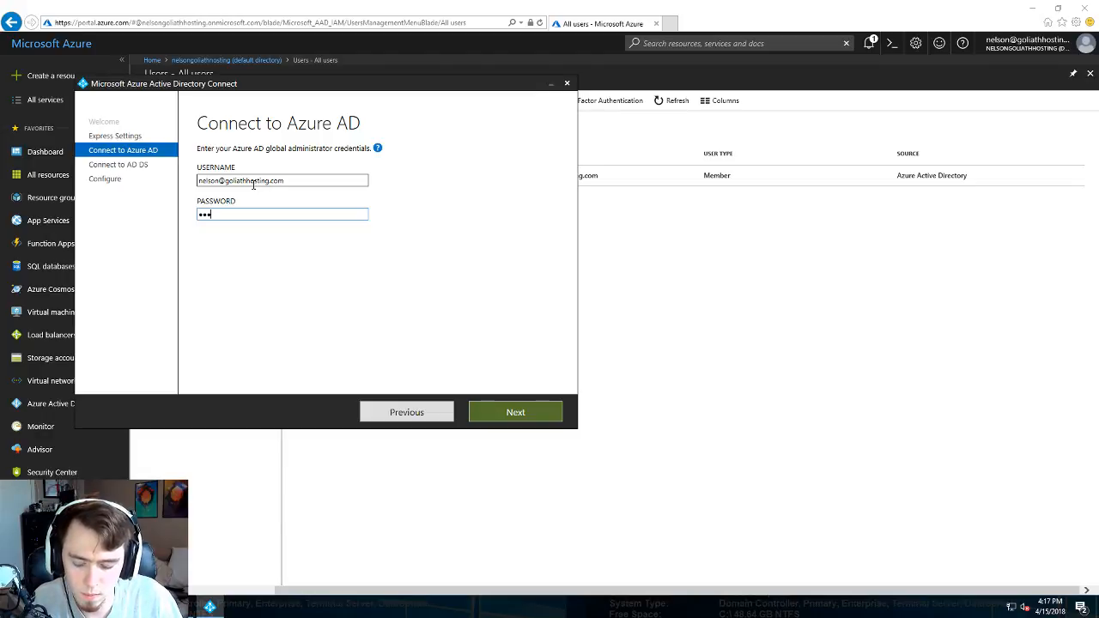
text(*)
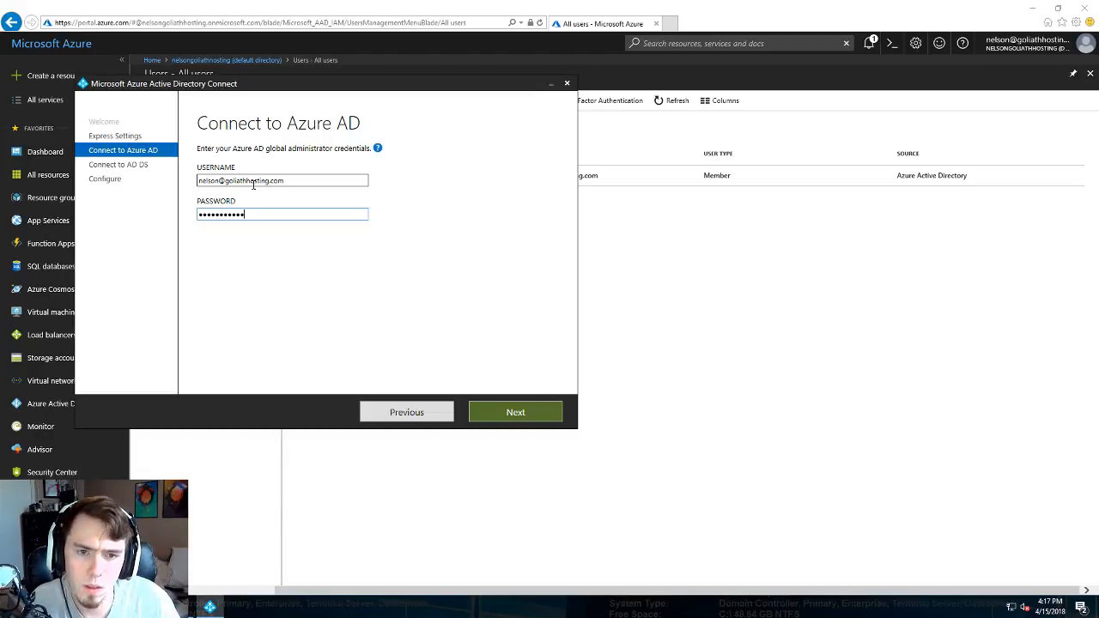
click(512, 411)
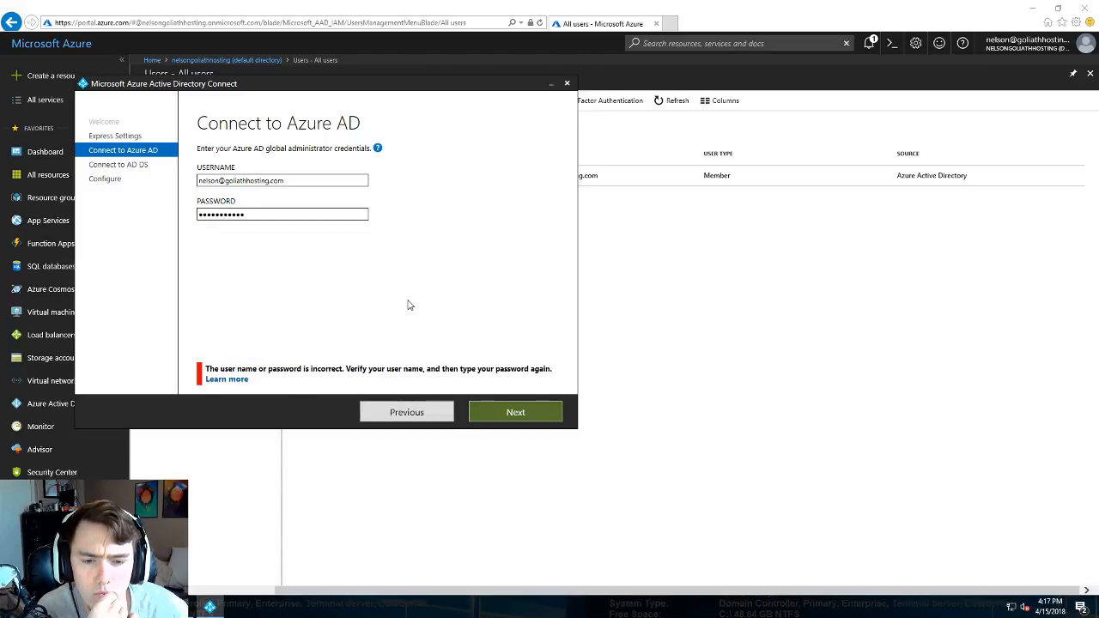
double_click(273, 215)
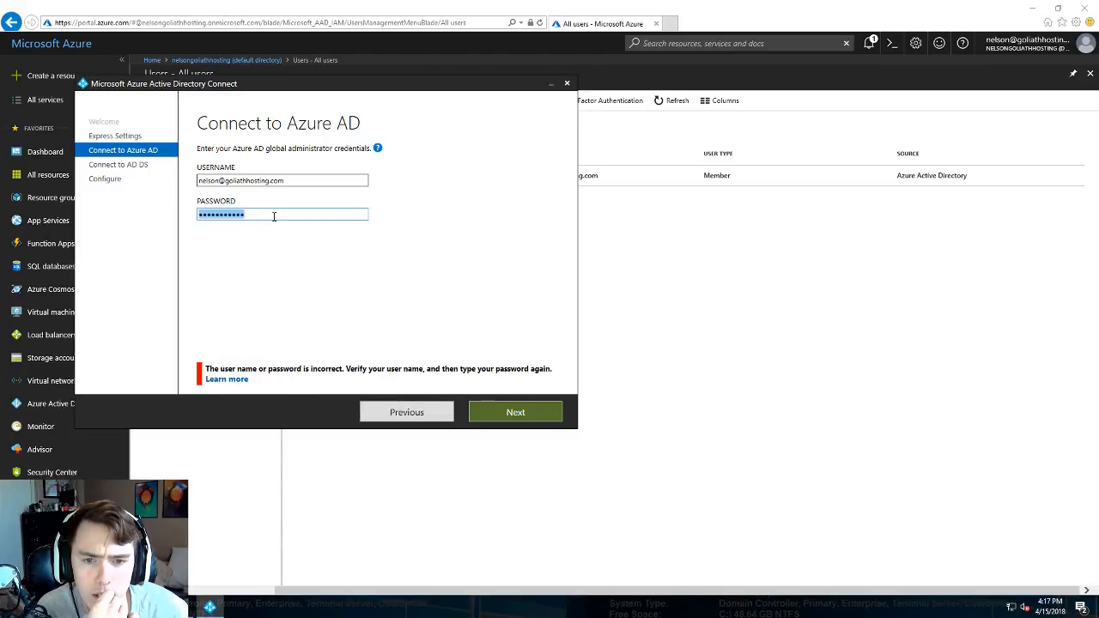
text(*********)
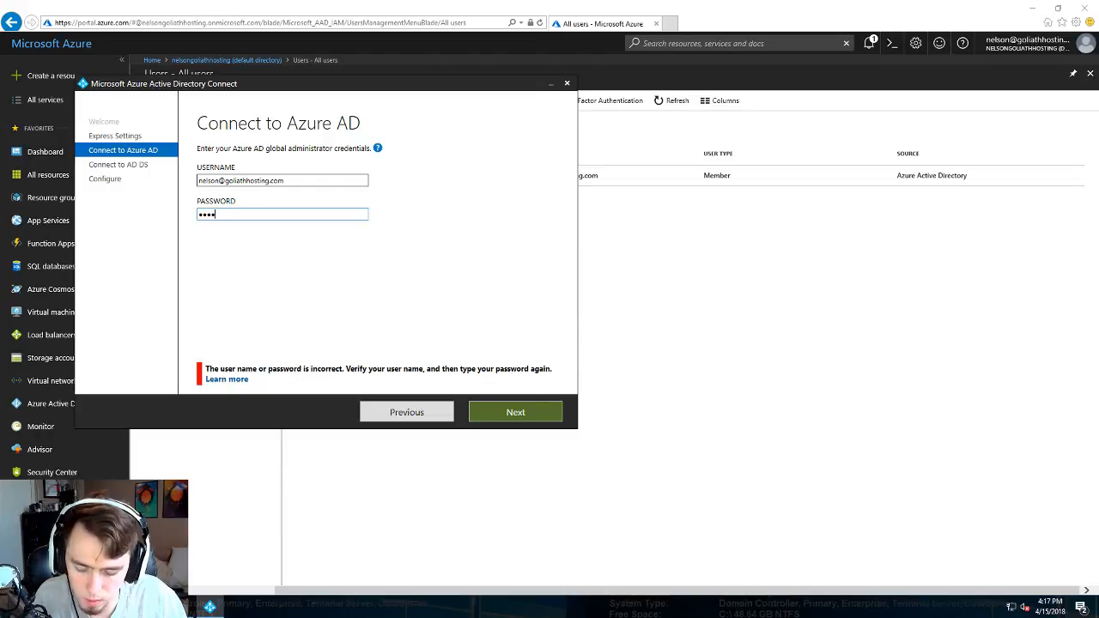
text(***)
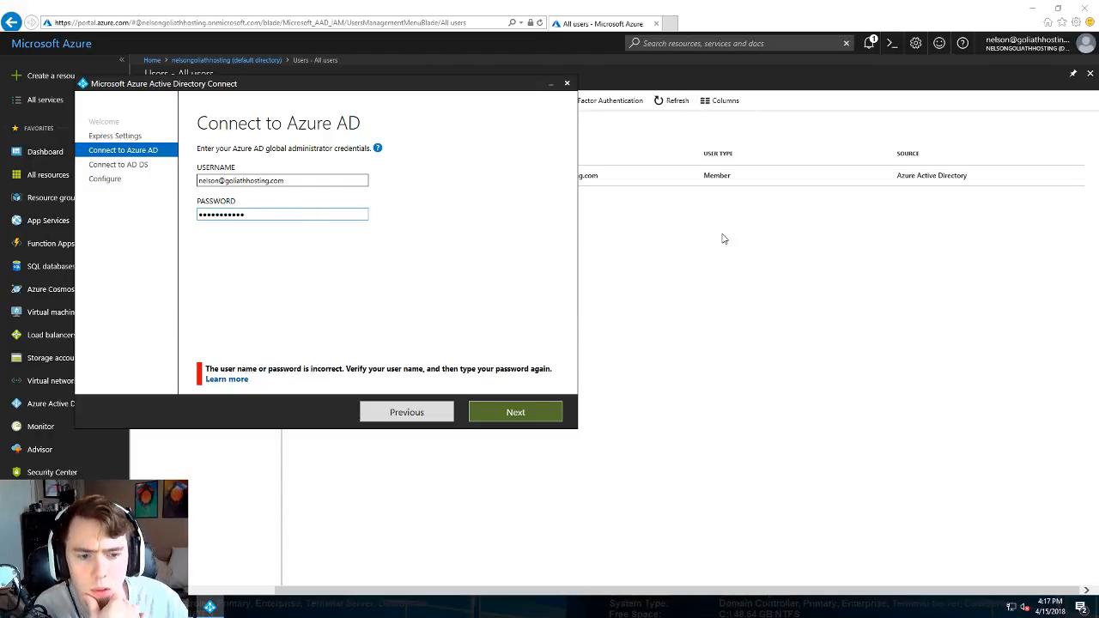
click(515, 412)
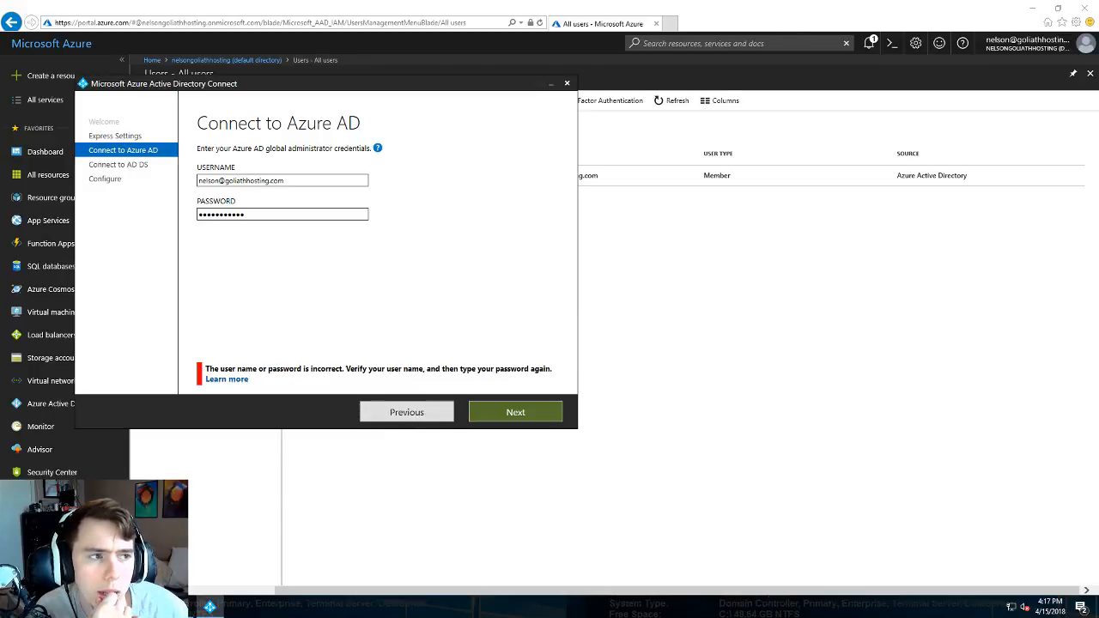
- Close the remote browser and minimize the remote desktop session
click(1084, 8)
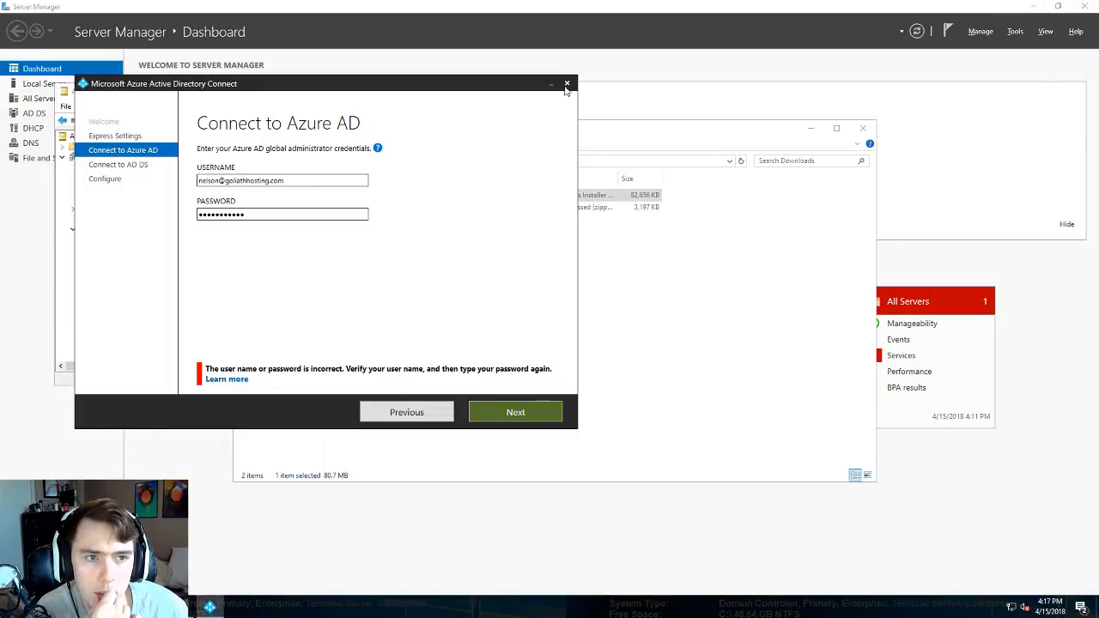
mouse_move(556, 4)
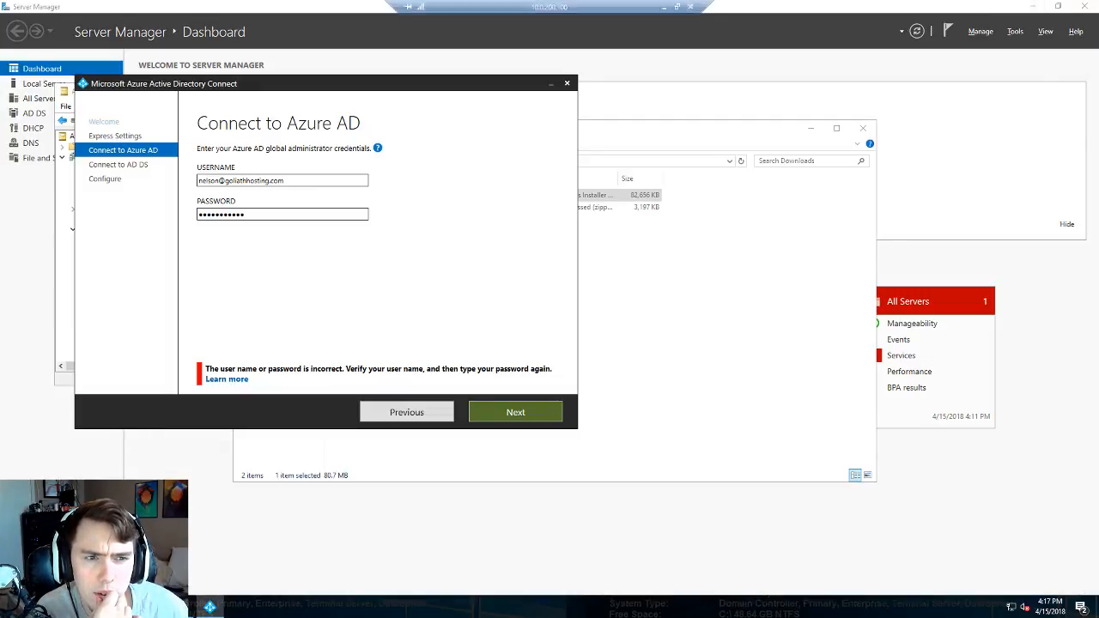
click(663, 8)
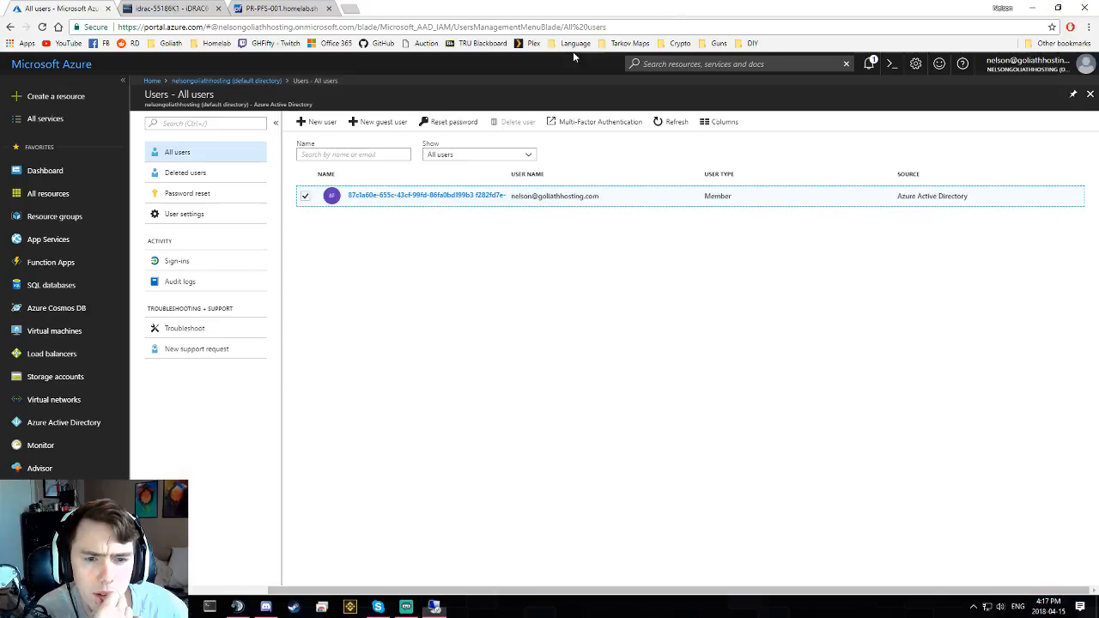
- Start a new user named AD Admin and give it the Global administrator directory role
click(326, 123)
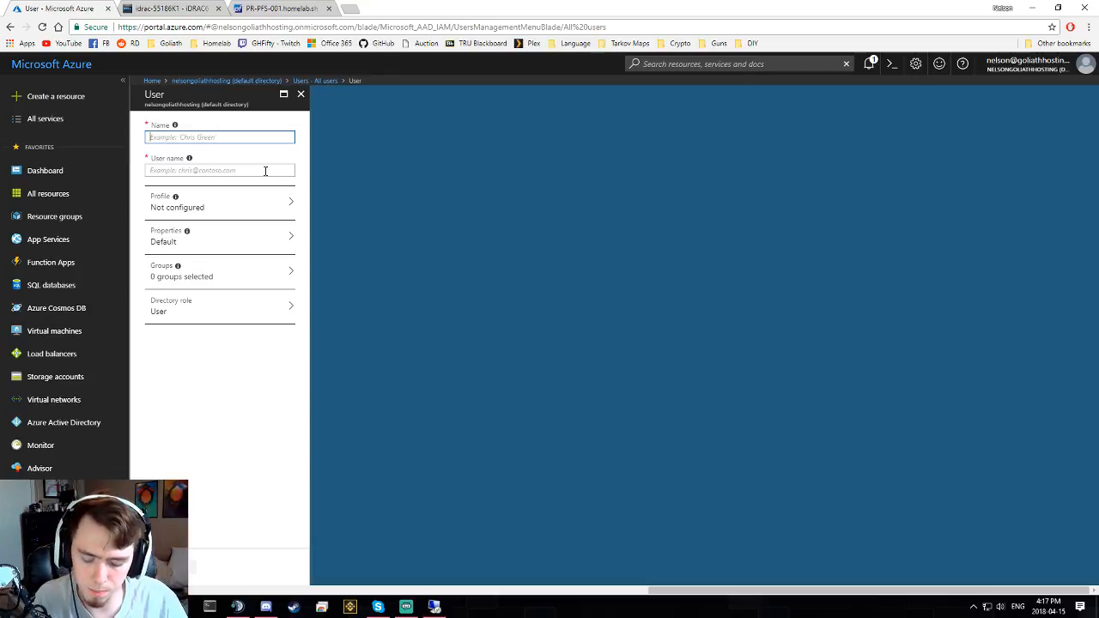
text(AD)
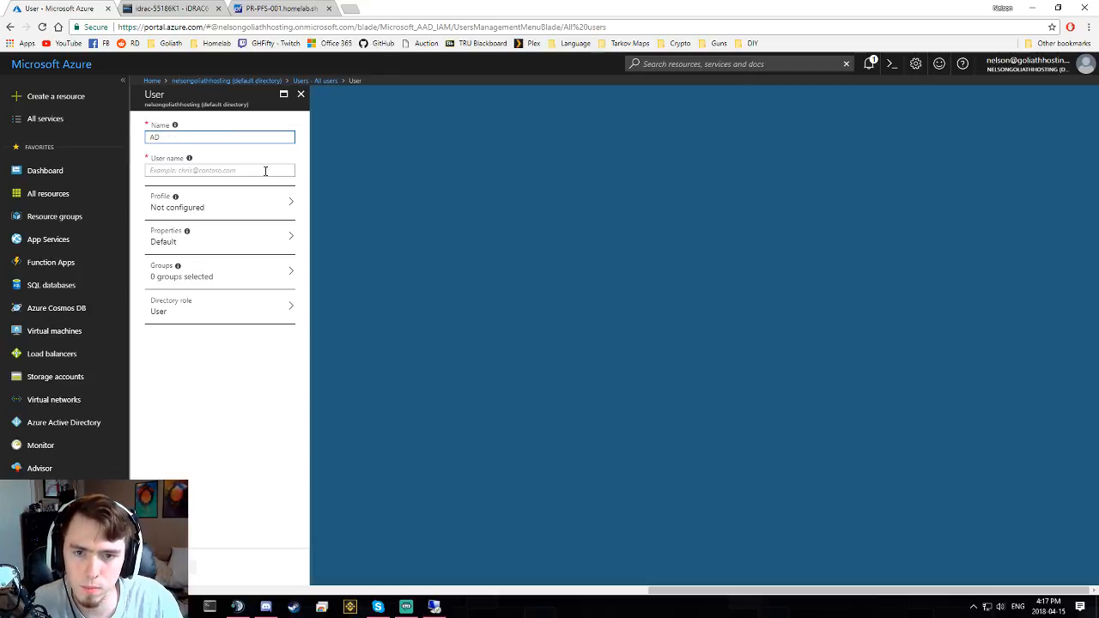
text( Admin)
click(265, 171)
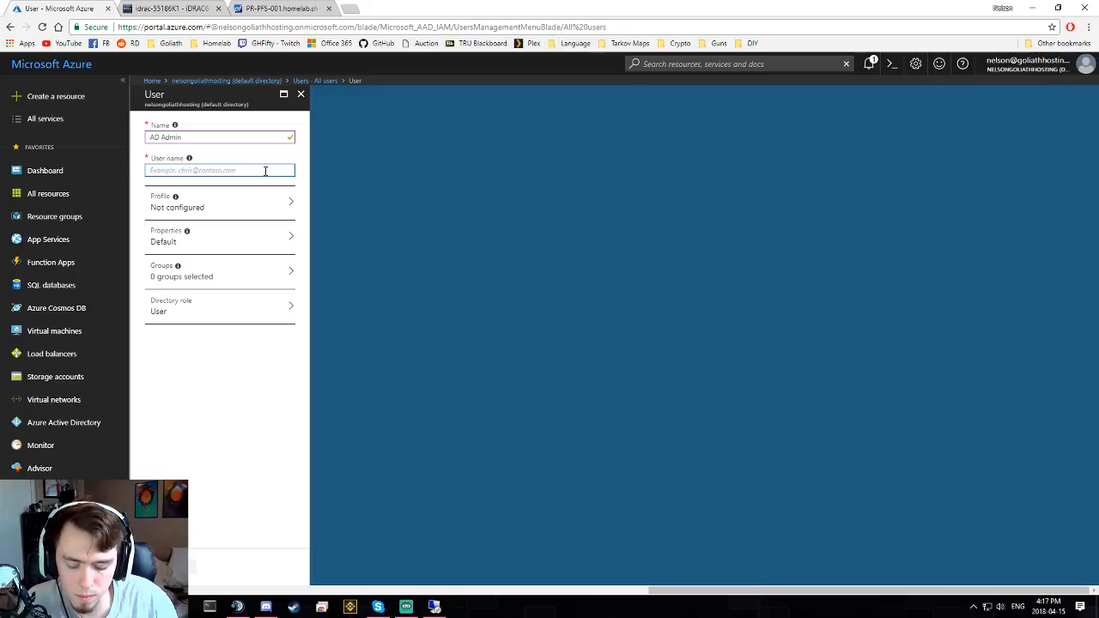
text(Ad)
text(ureAD)
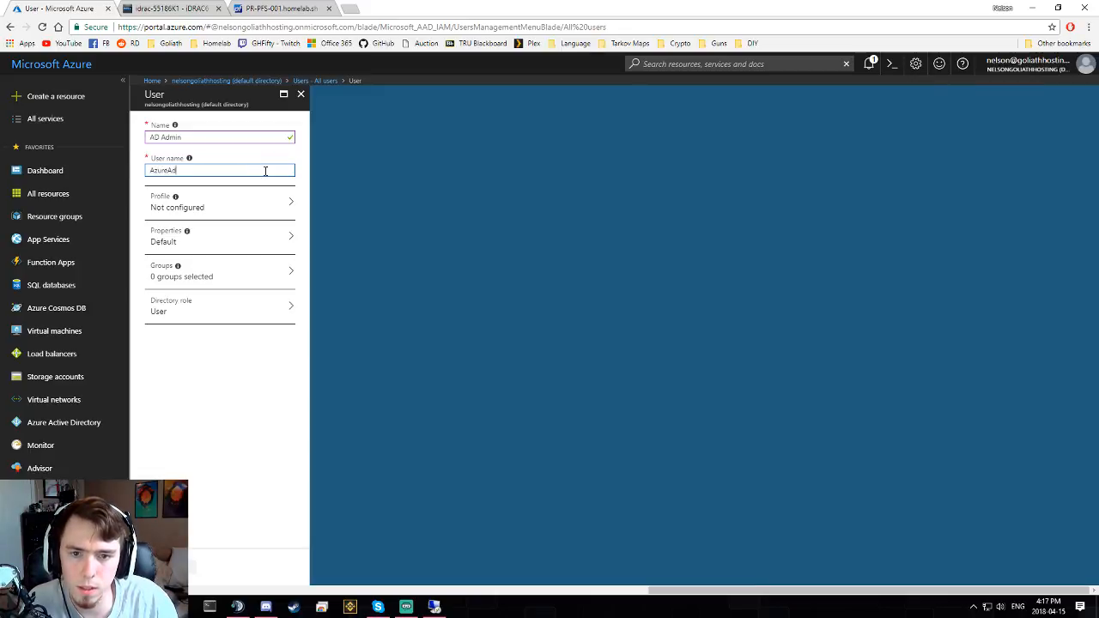
text(Admin)
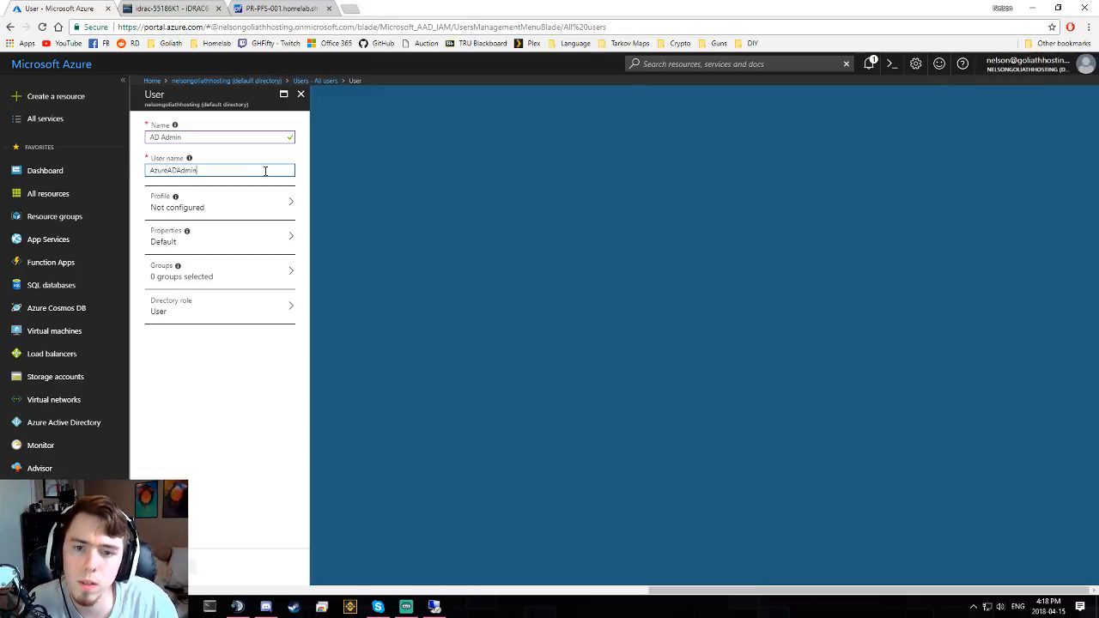
click(240, 202)
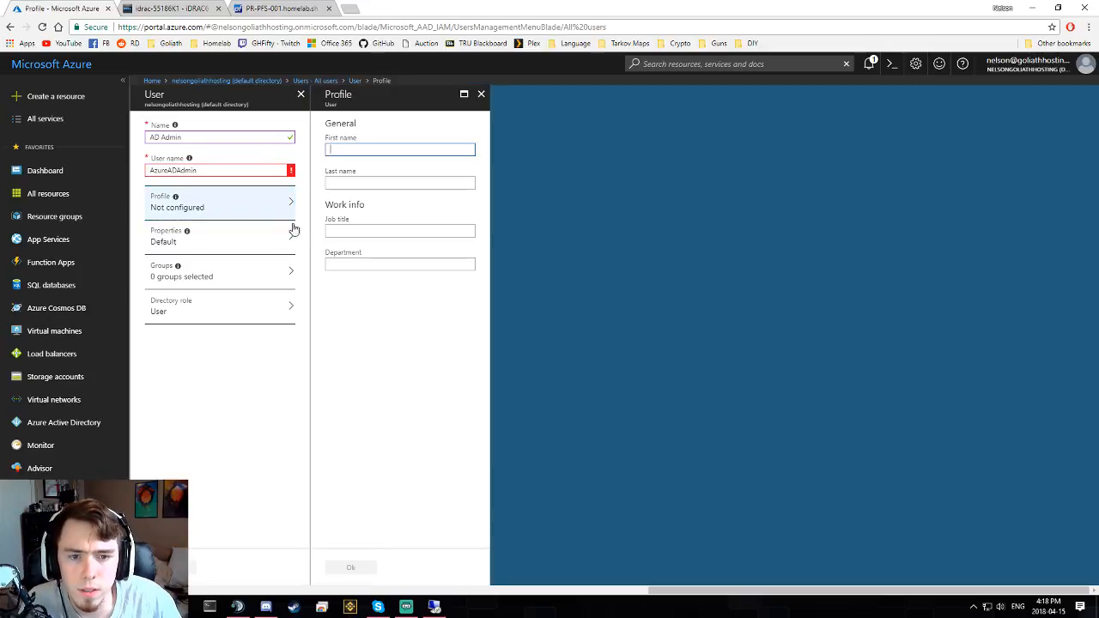
click(245, 244)
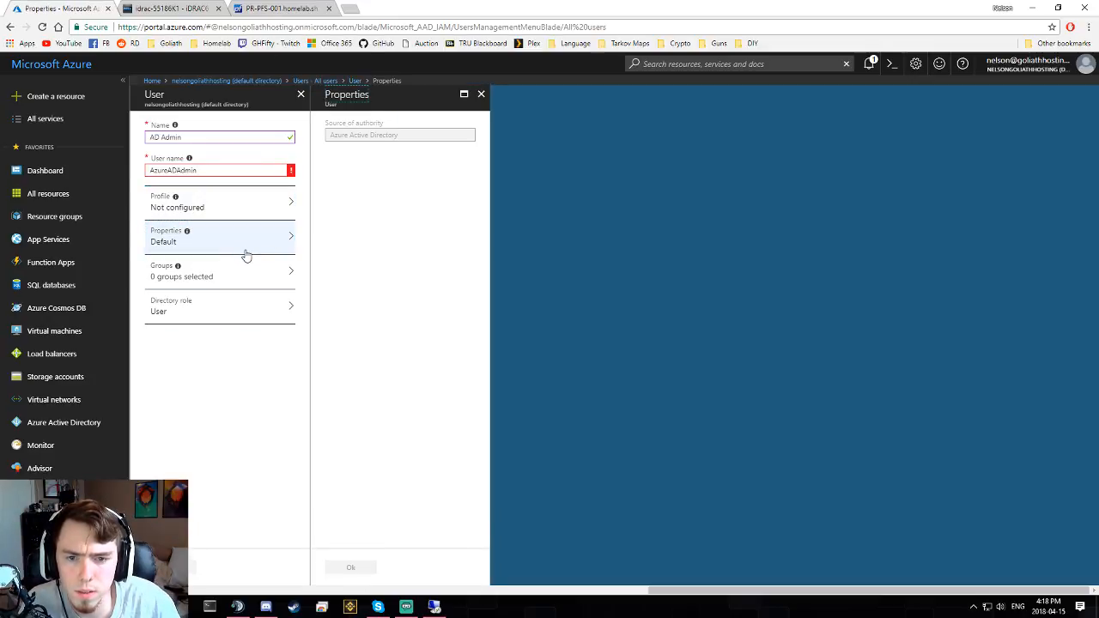
click(219, 280)
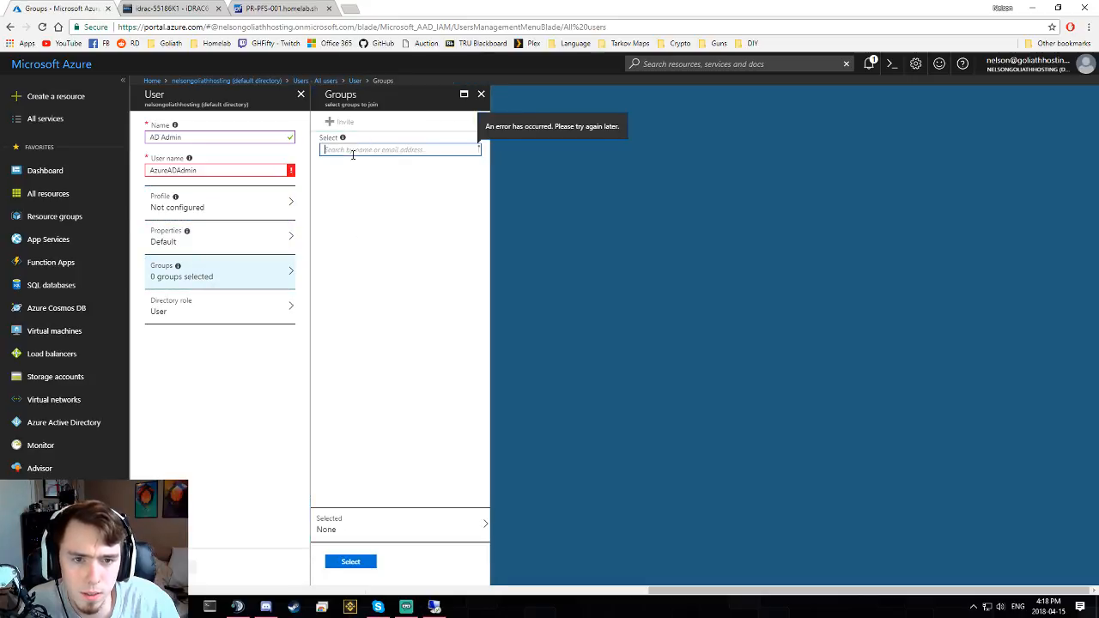
click(392, 528)
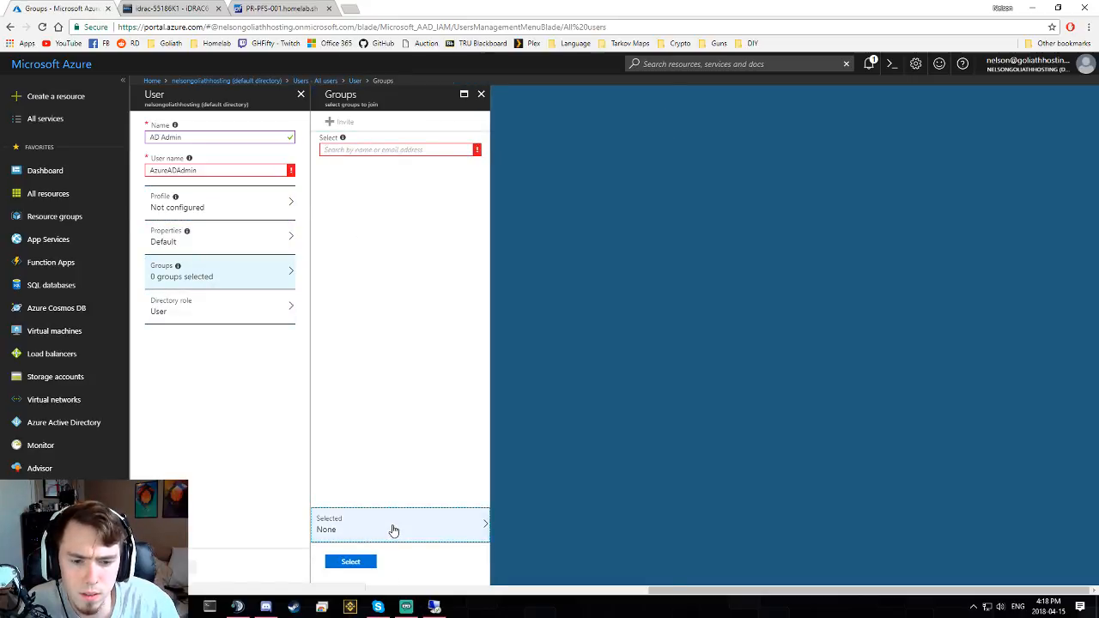
click(213, 305)
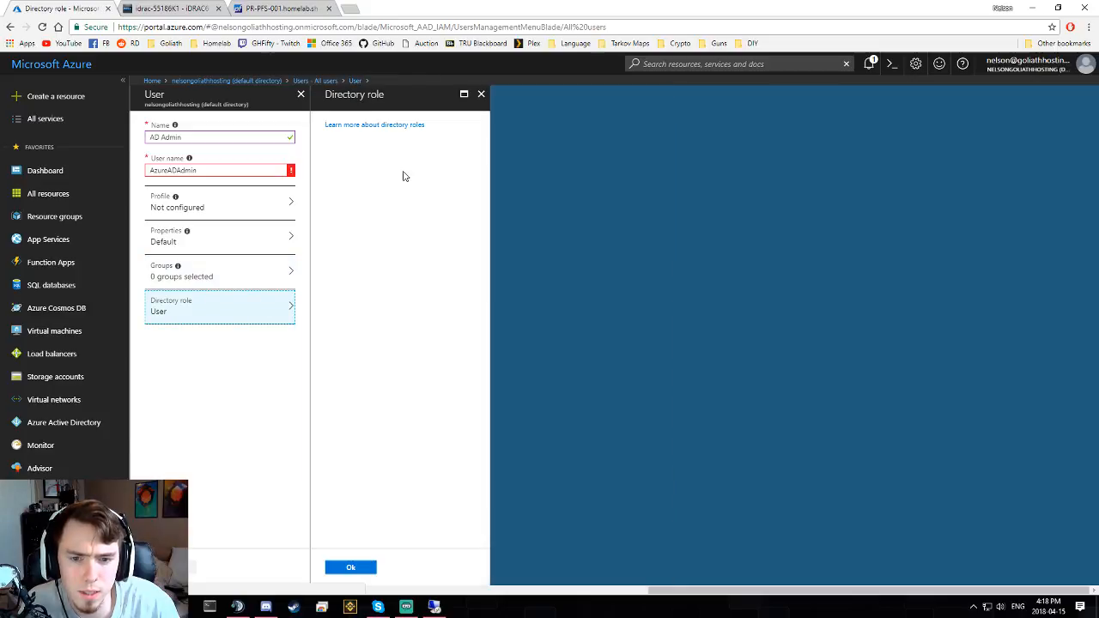
click(347, 146)
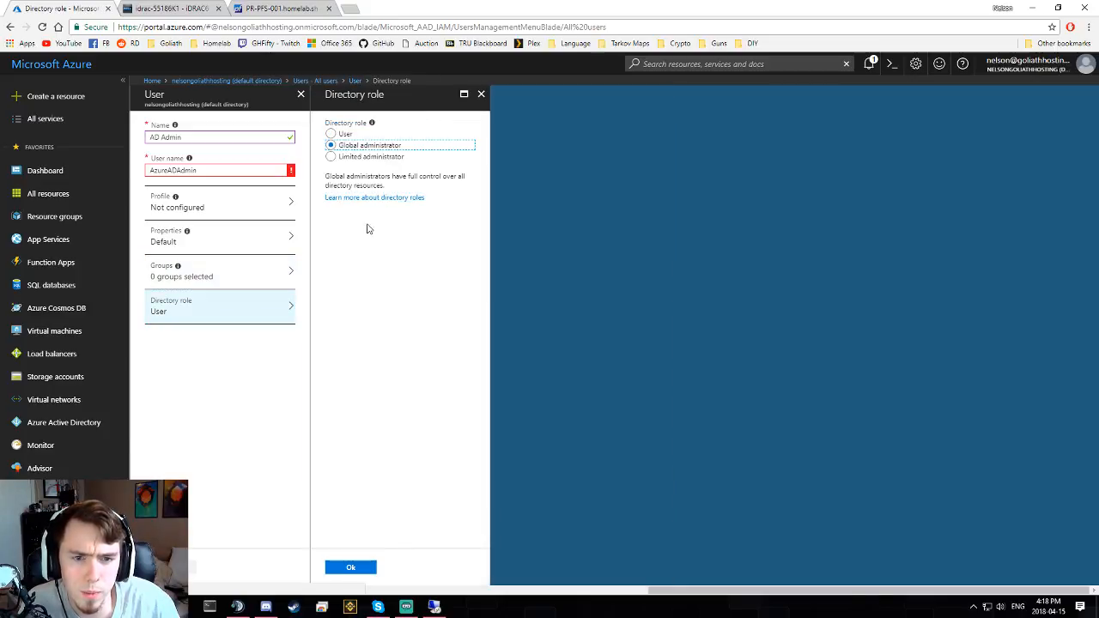
- Correct the invalid user name, replacing azure.admin with adAdmin@
click(212, 171)
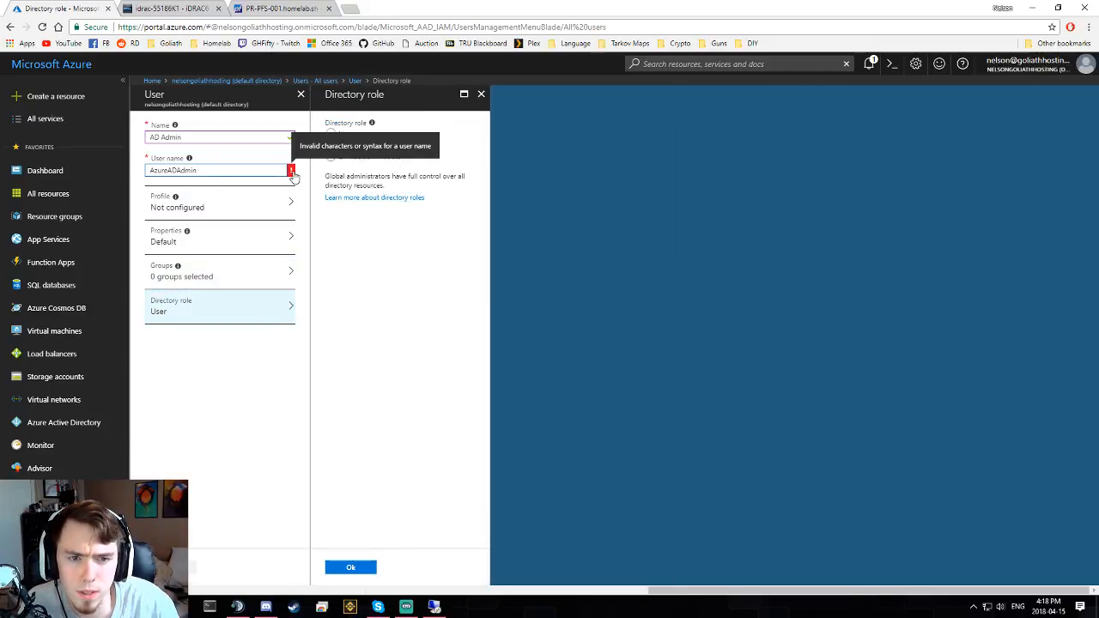
double_click(184, 169)
mouse_move(189, 161)
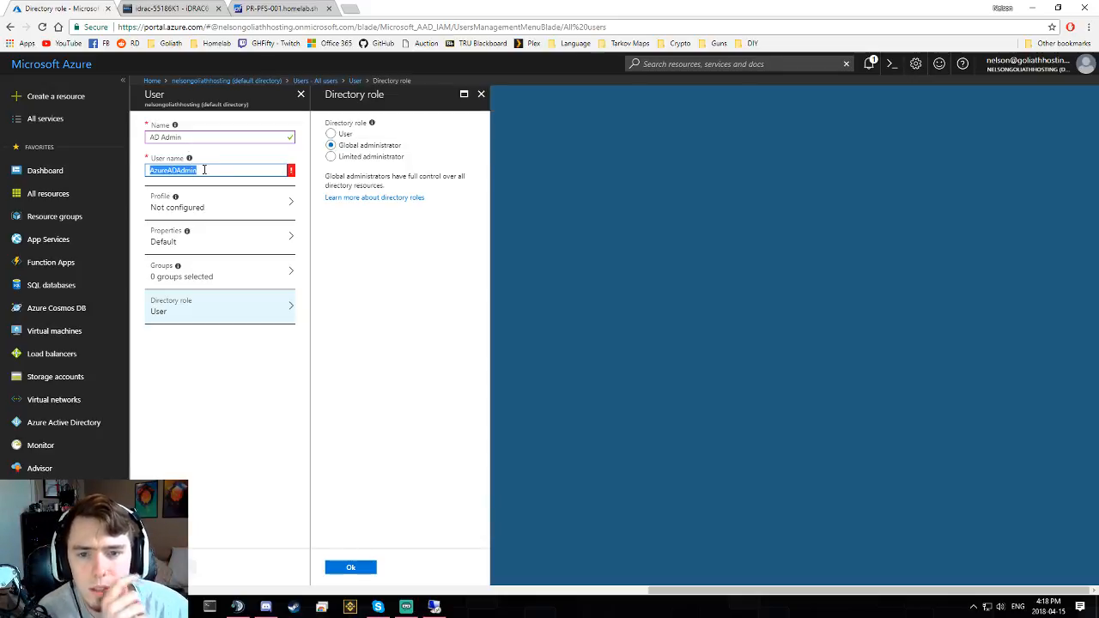
text(azure)
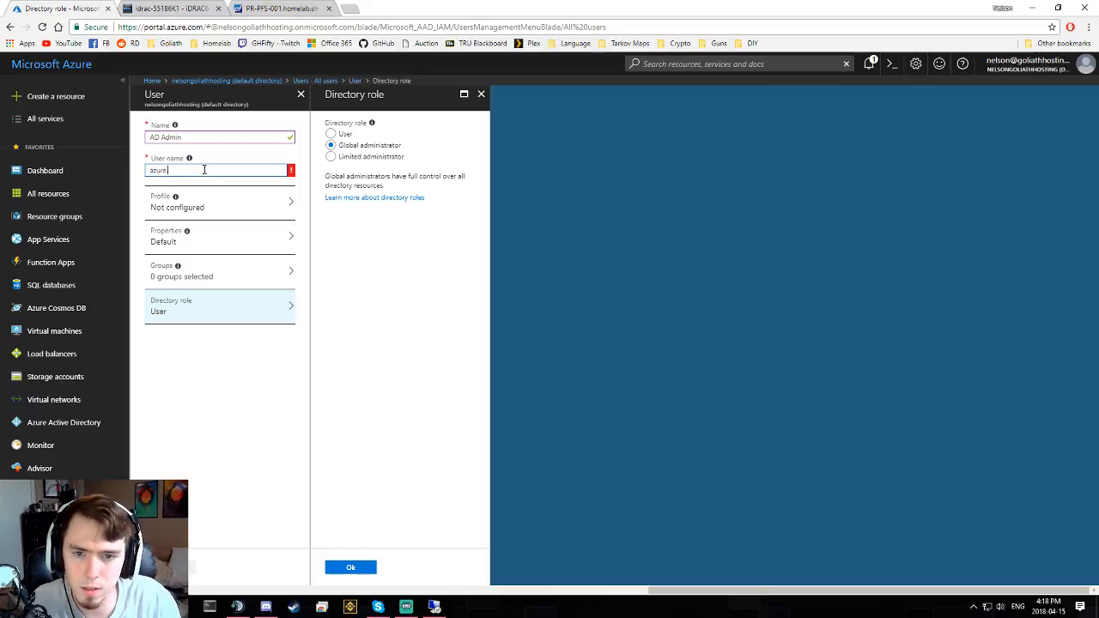
text(.admin)
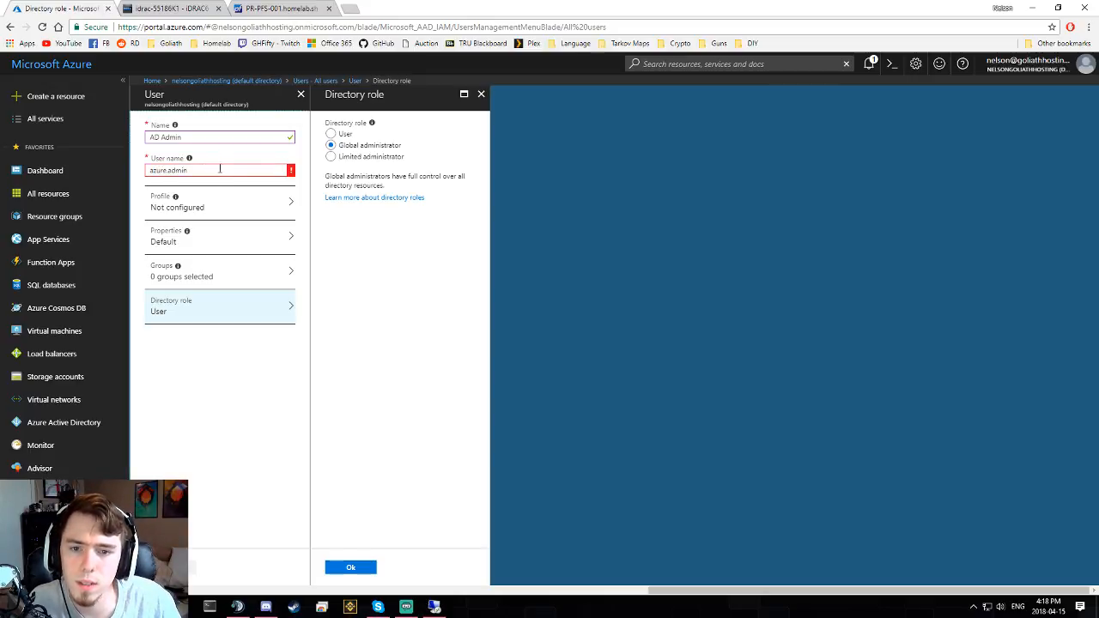
double_click(220, 170)
click(212, 170)
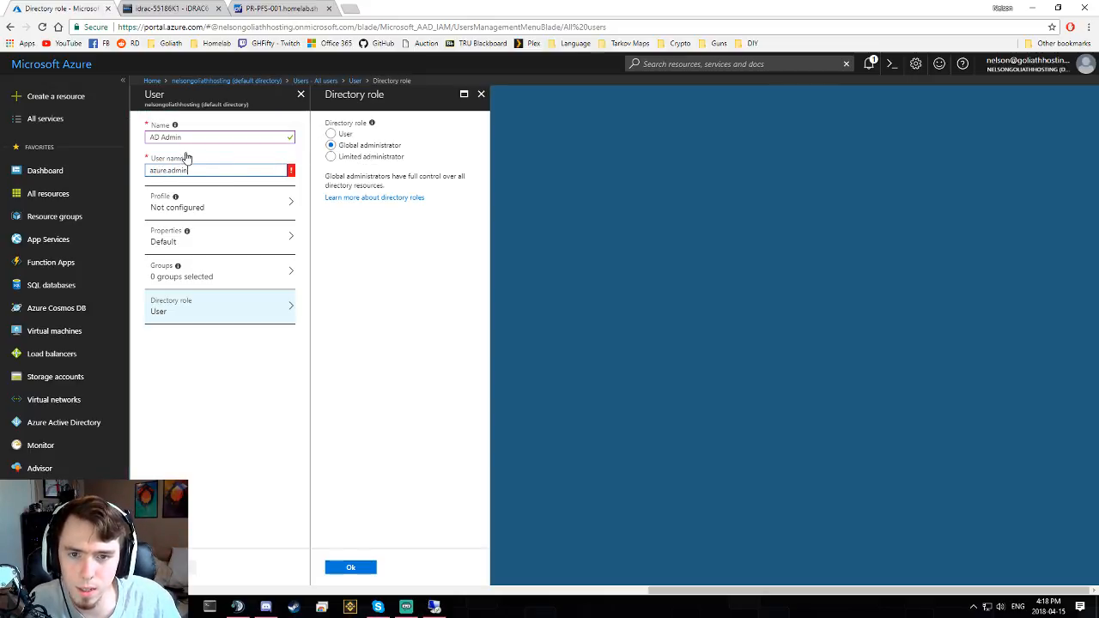
double_click(195, 170)
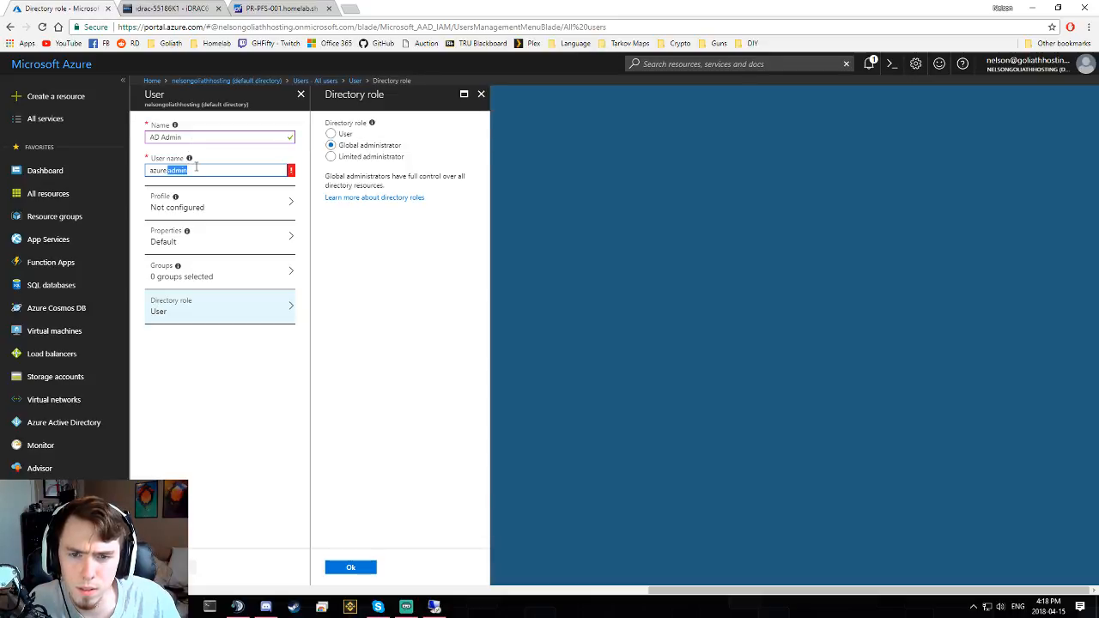
drag(200, 171, 59, 180)
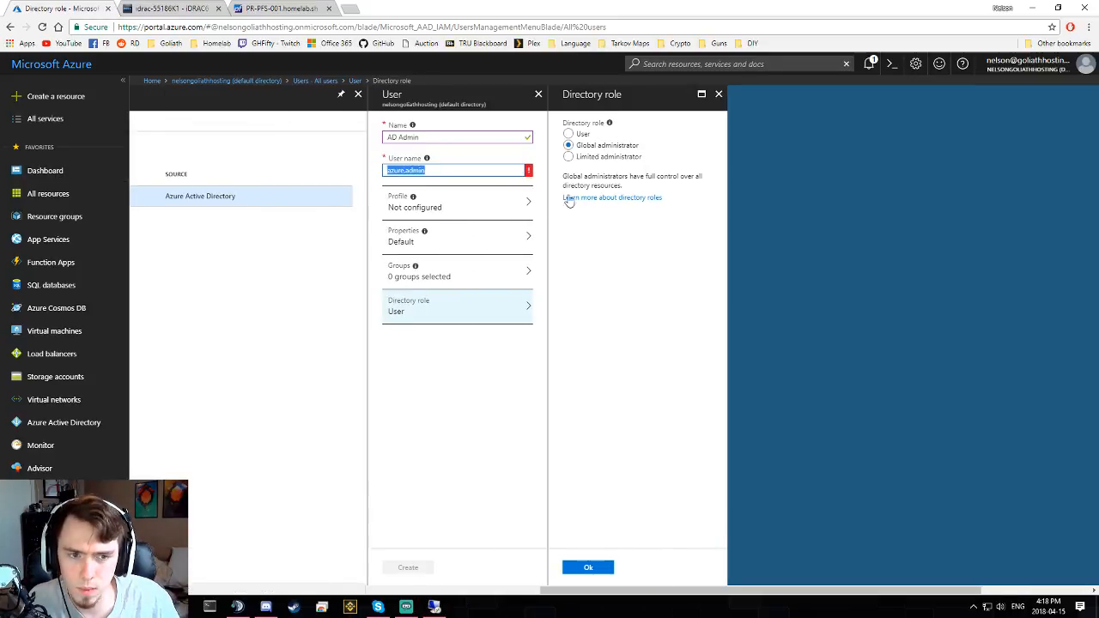
text(ad)
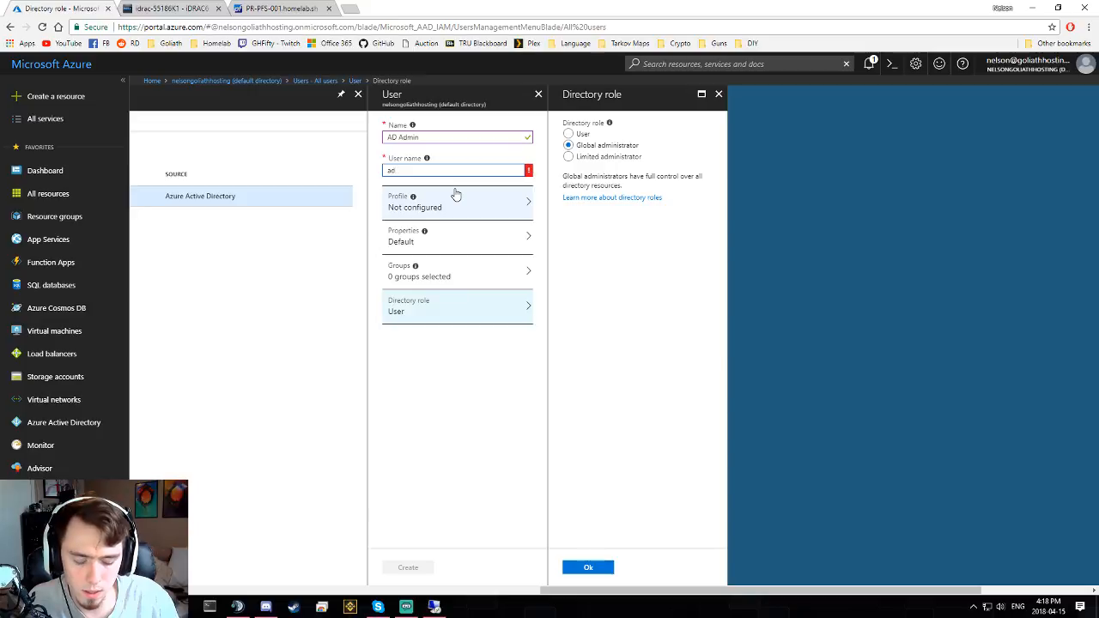
text(Admin@)
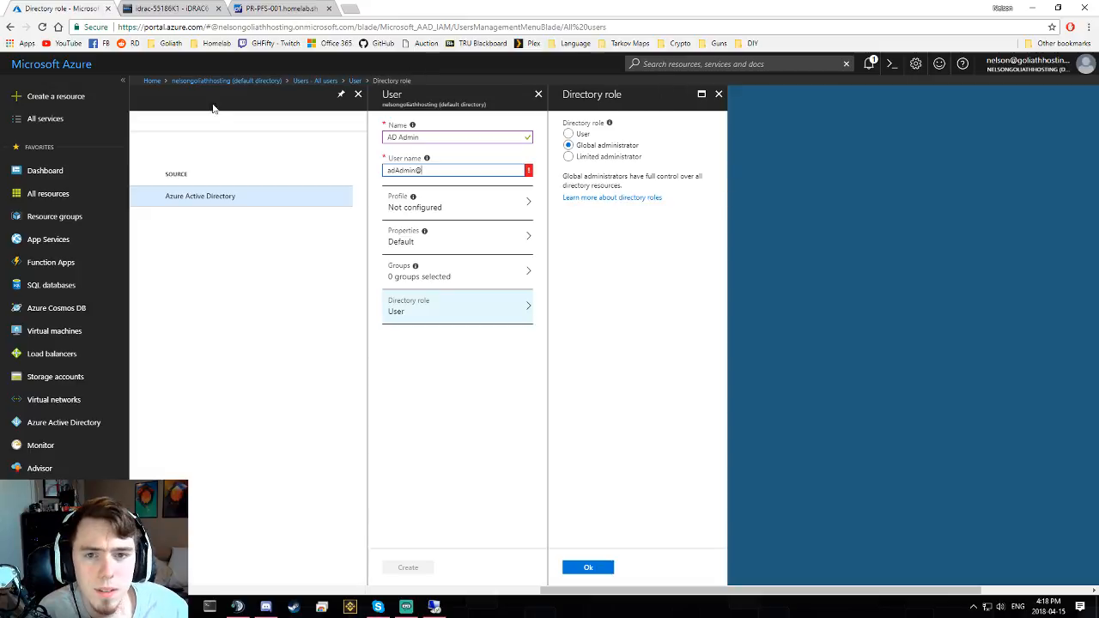
click(1044, 69)
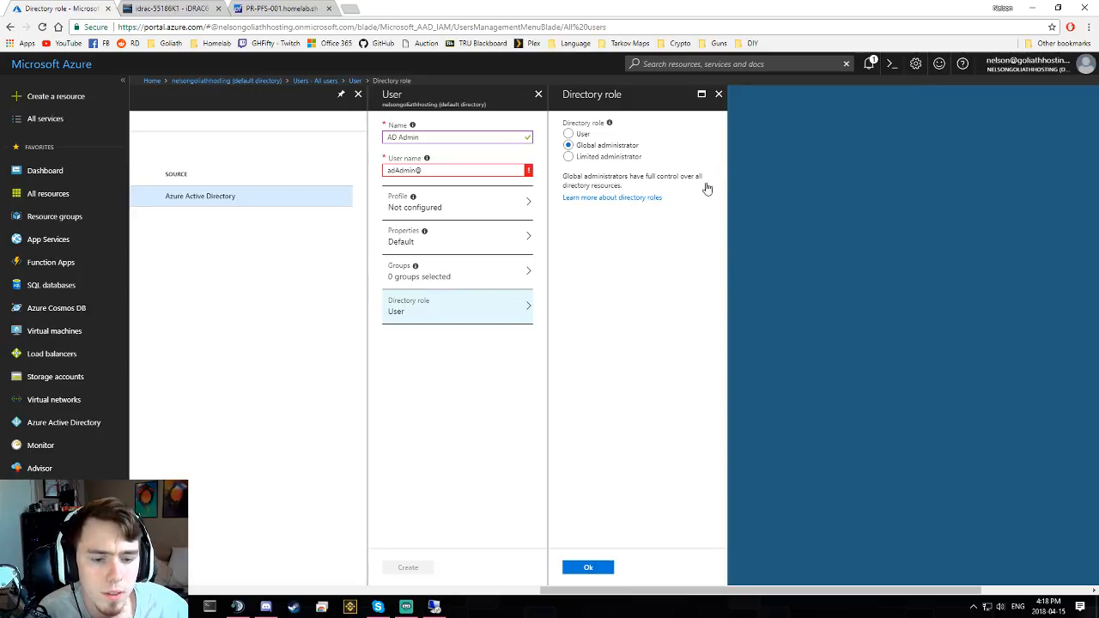
- Close the Directory role and New user panels, confirming both discard prompts
click(719, 94)
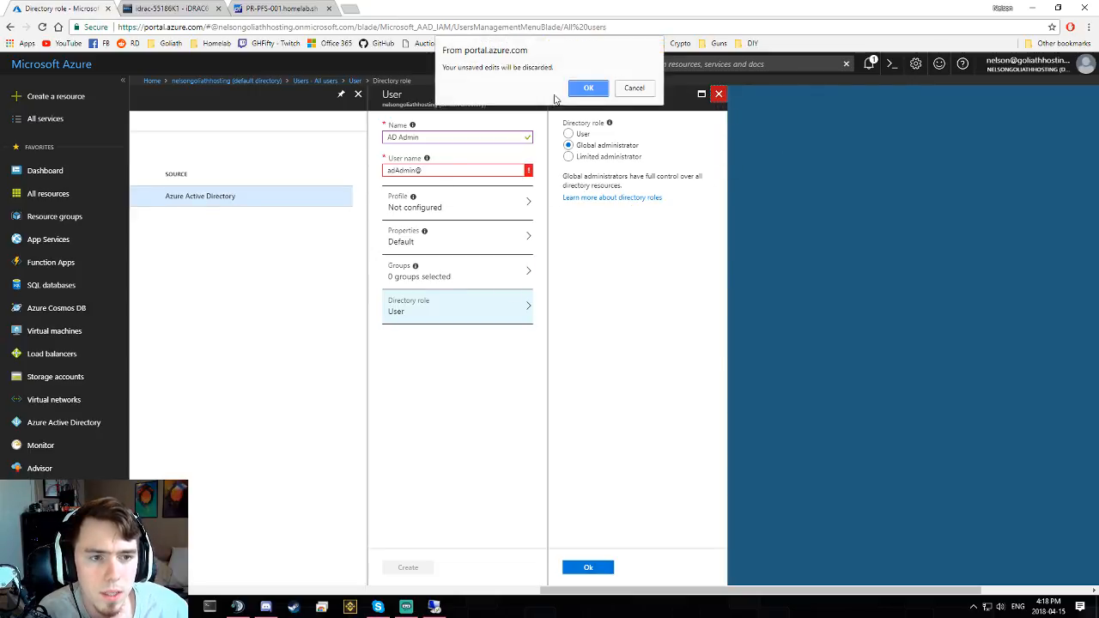
click(588, 87)
click(301, 94)
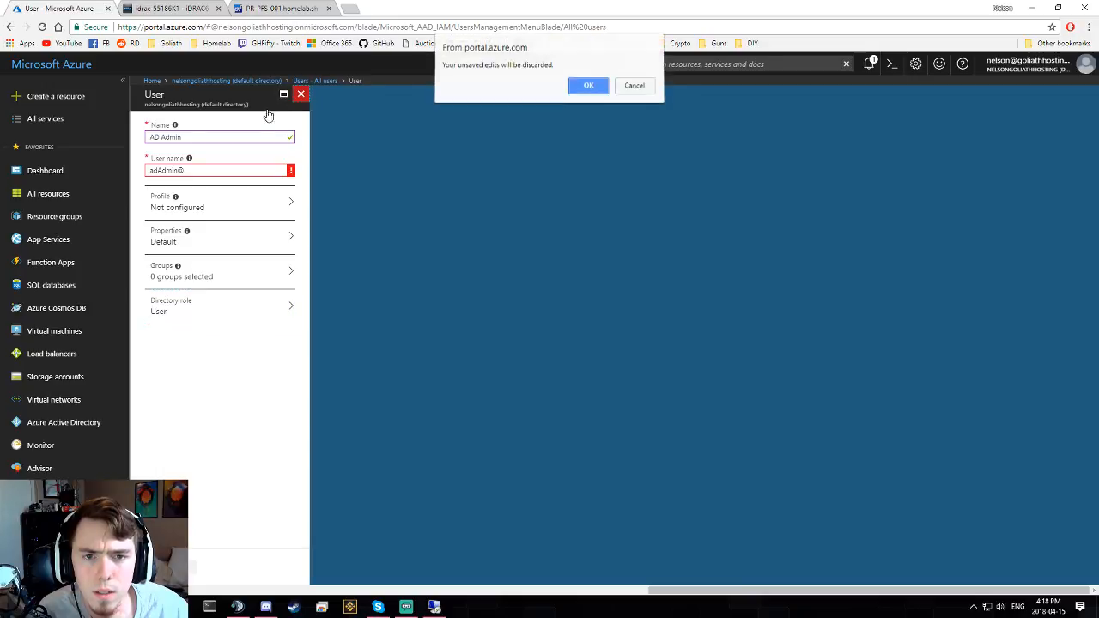
click(588, 88)
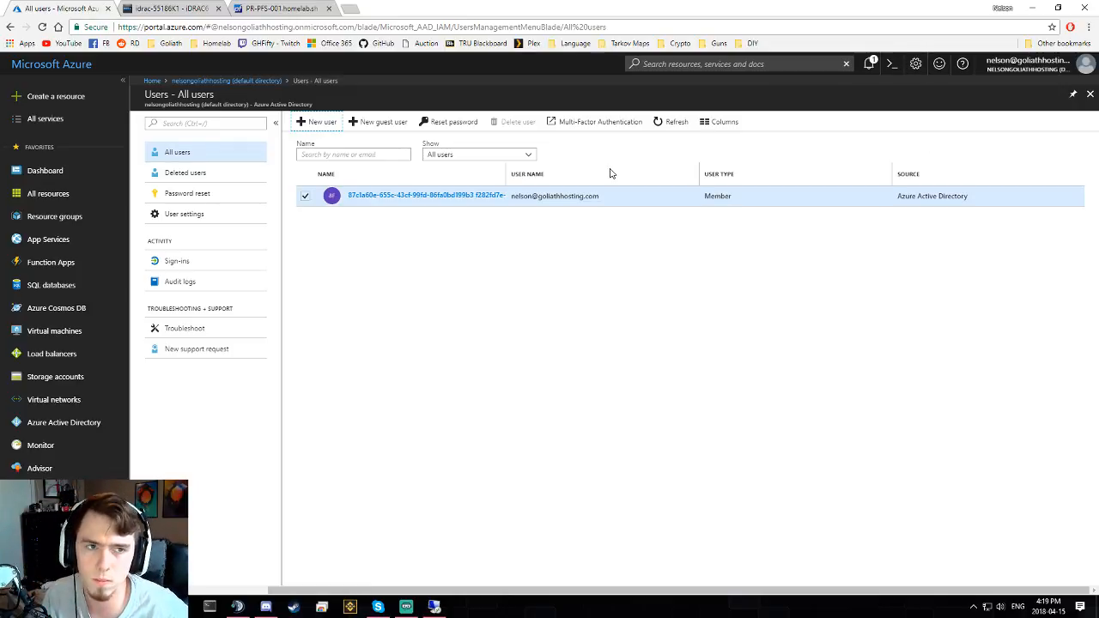
- Open the Google Chrome Help page and close it again
key(F1)
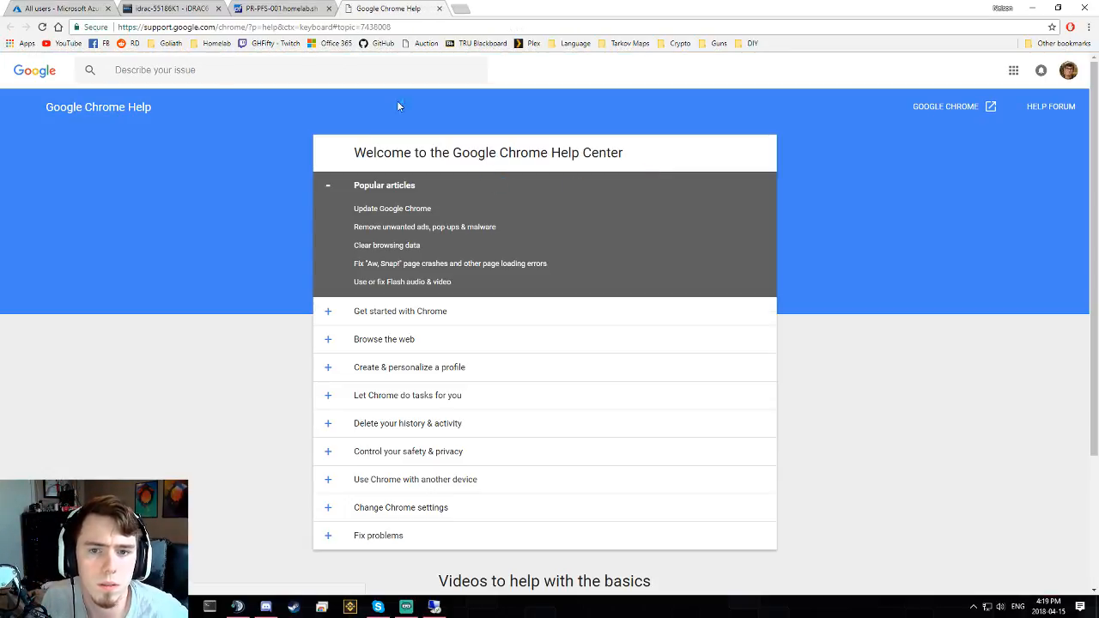
key(ctrl+w)
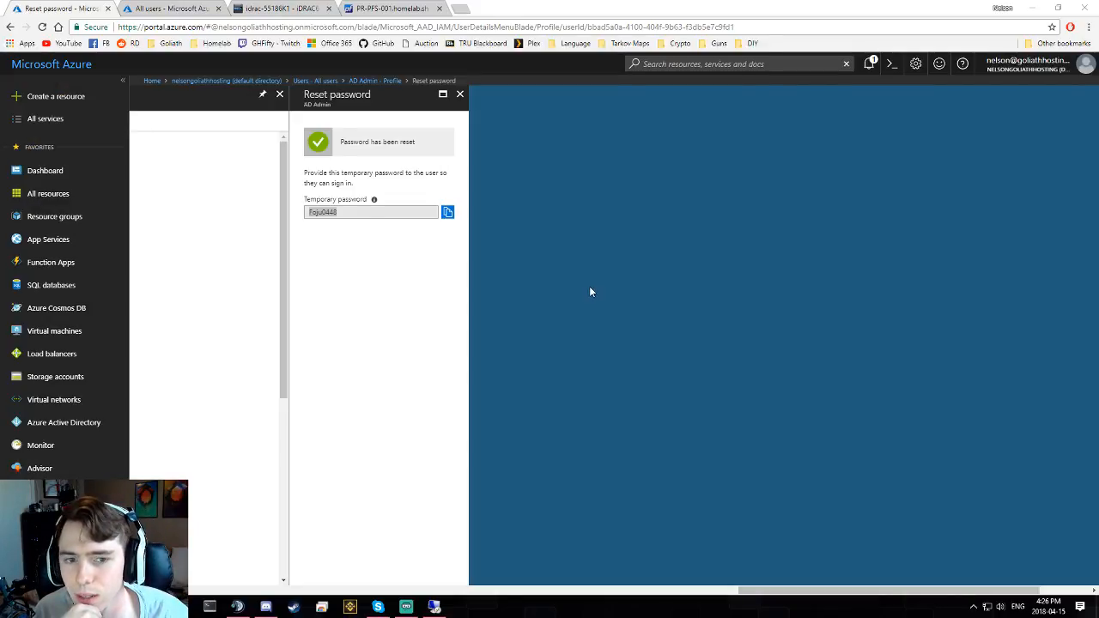
- Close the Reset password result panel and switch back to the server's remote desktop session
click(517, 285)
click(428, 281)
click(459, 95)
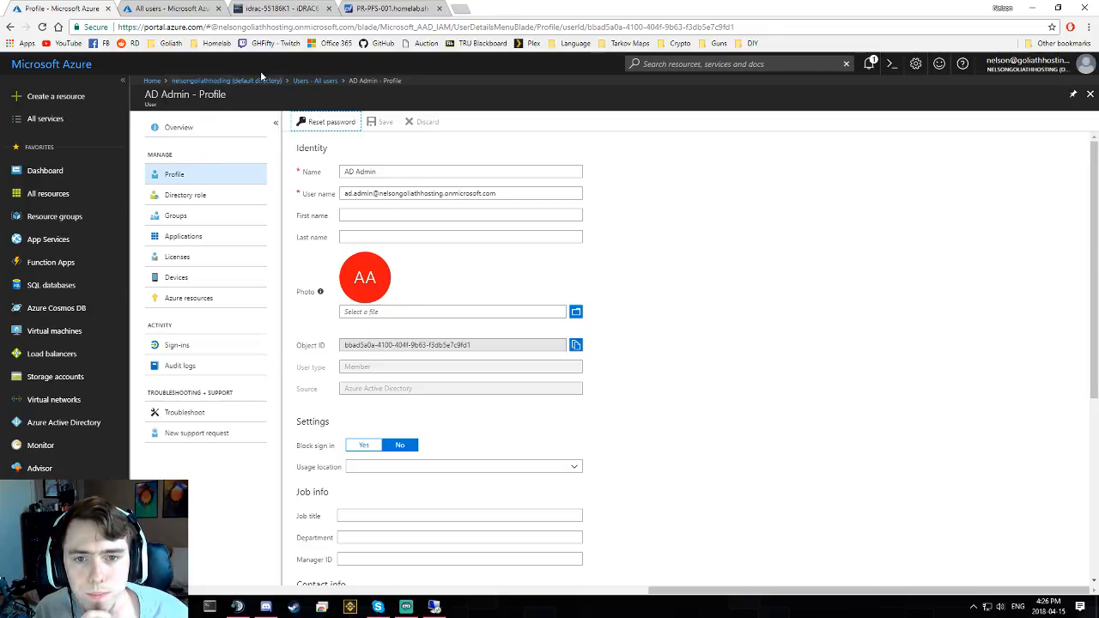
click(438, 605)
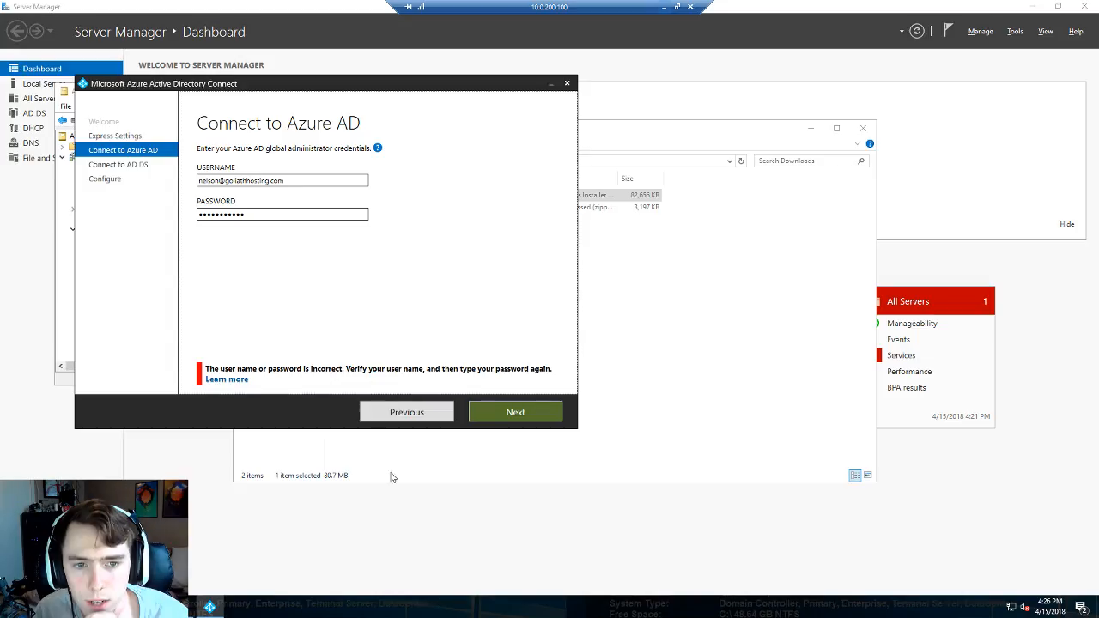
- Replace the username with the pasted ad.admin onmicrosoft account and retype its new password
double_click(255, 214)
drag(288, 180, 197, 210)
key(BackSpace)
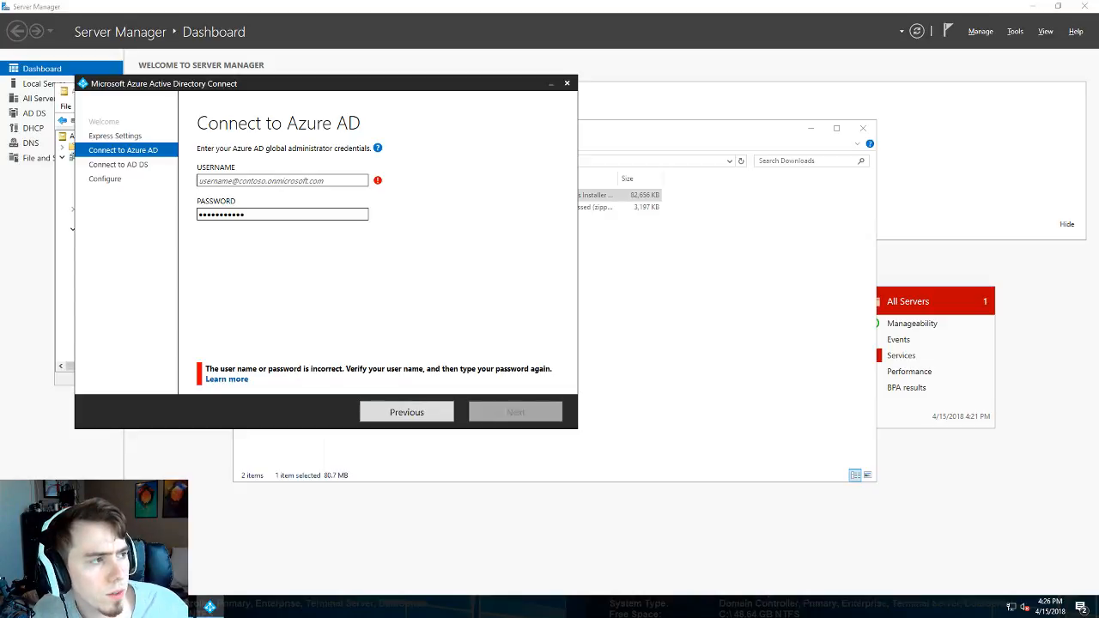
click(325, 181)
key(ctrl+v)
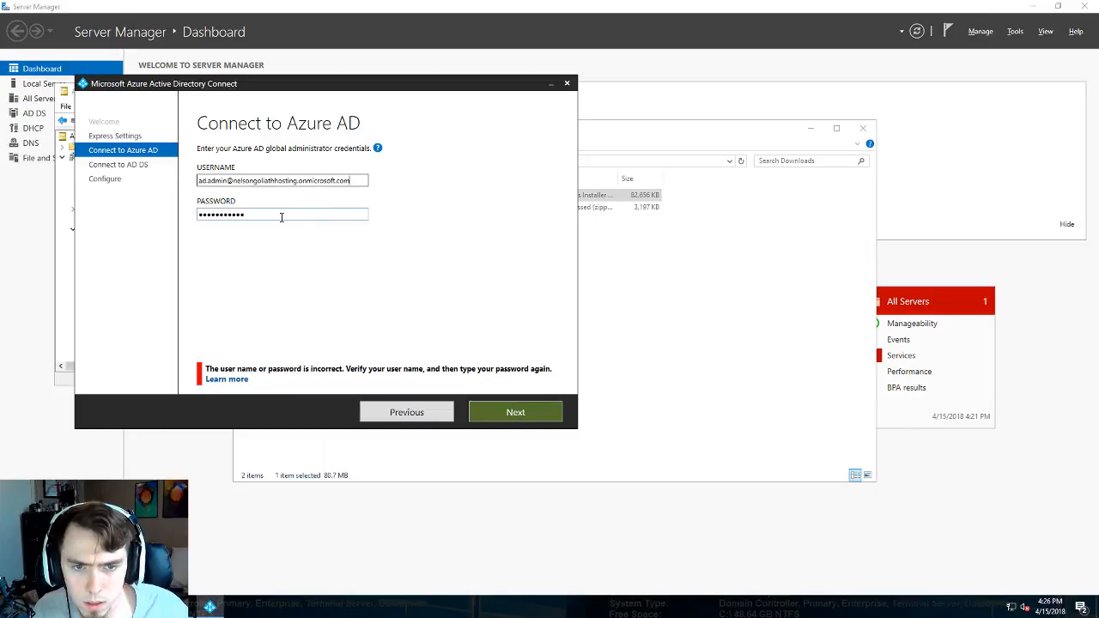
double_click(282, 217)
text(**********)
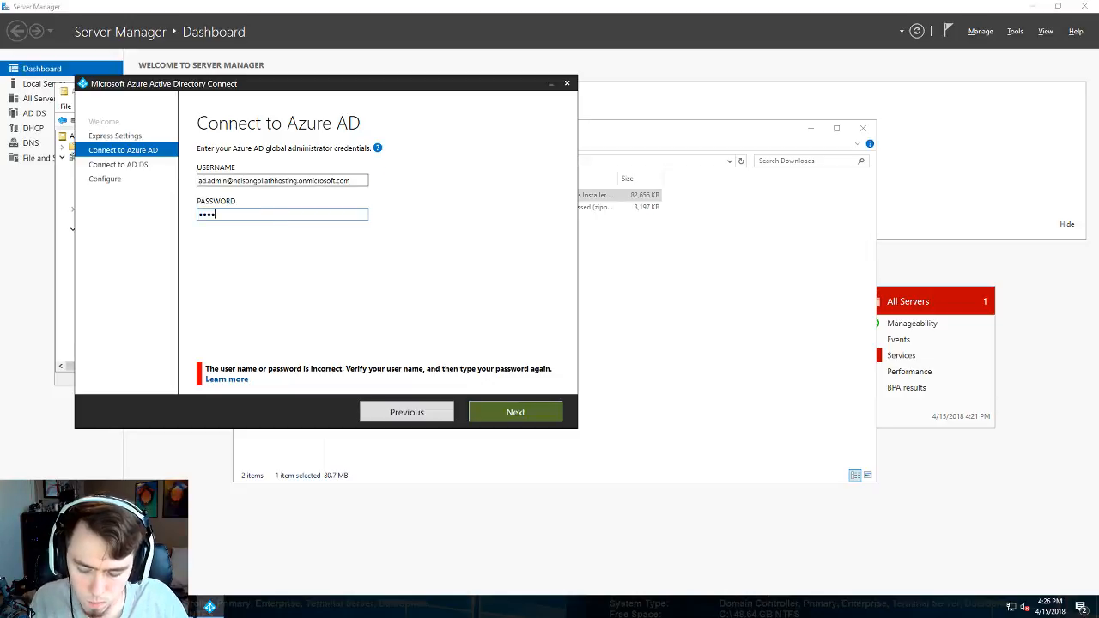
key(BackSpace)
key(BackSpace)
key(BackSpace)
key(BackSpace)
key(BackSpace)
key(BackSpace)
key(BackSpace)
key(BackSpace)
key(BackSpace)
key(BackSpace)
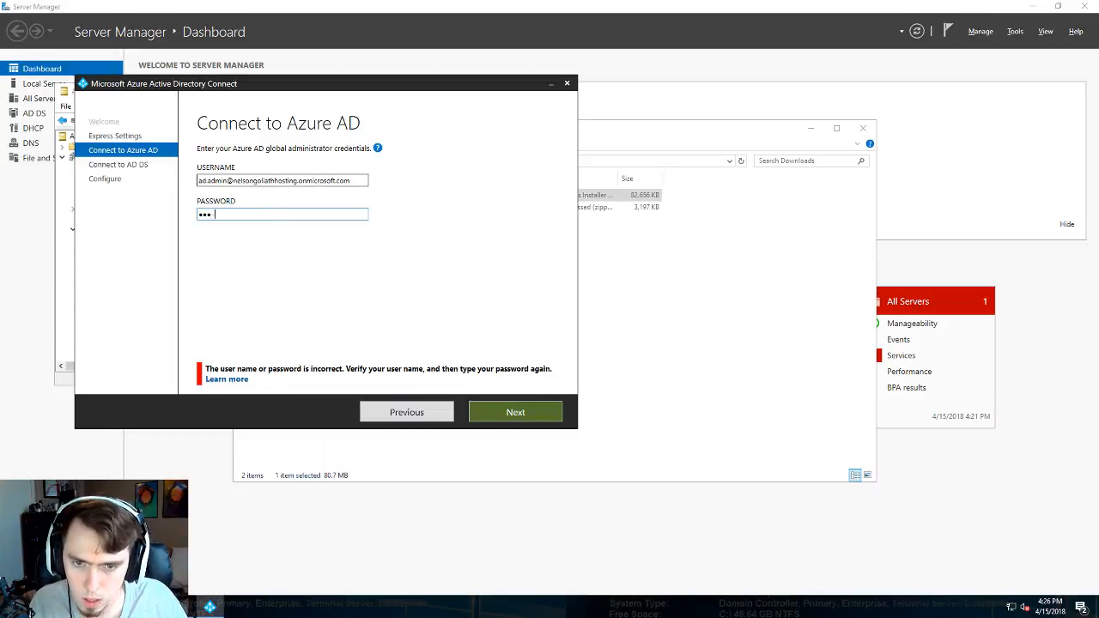
text(*********)
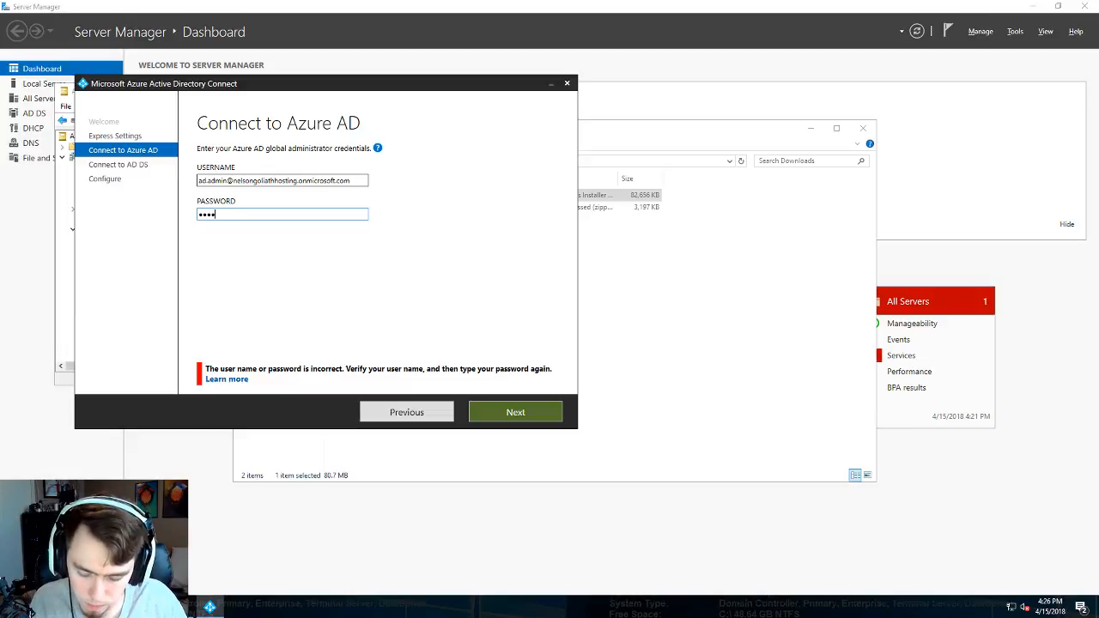
text(**)
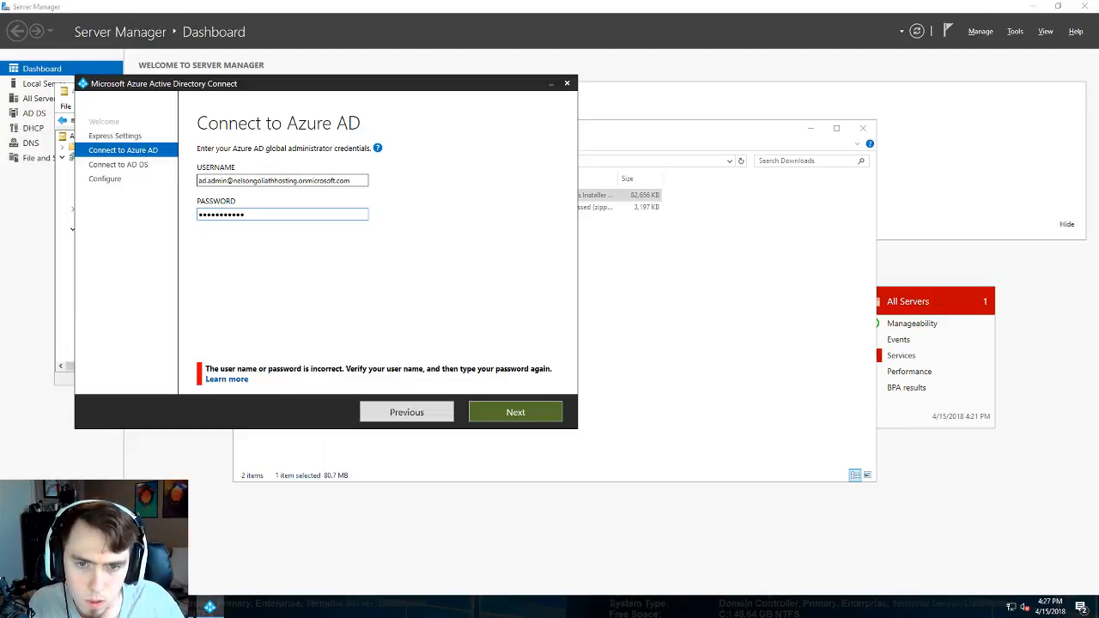
- Submit the Azure AD credentials, then enter INTERNAL\Administrator and its password for AD DS and submit
click(522, 417)
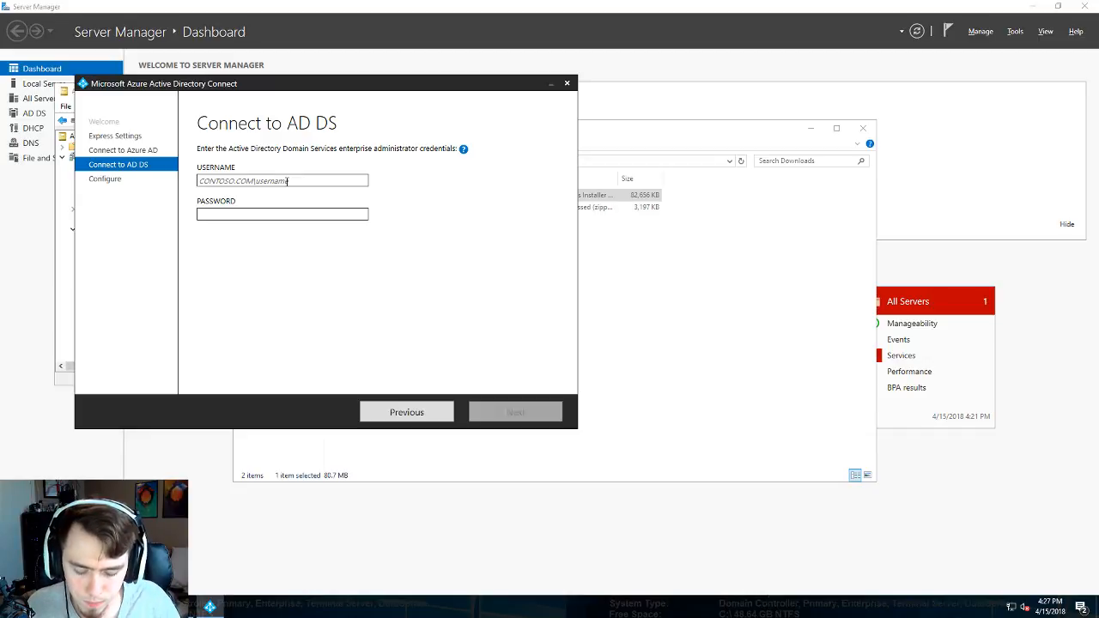
text(internal)
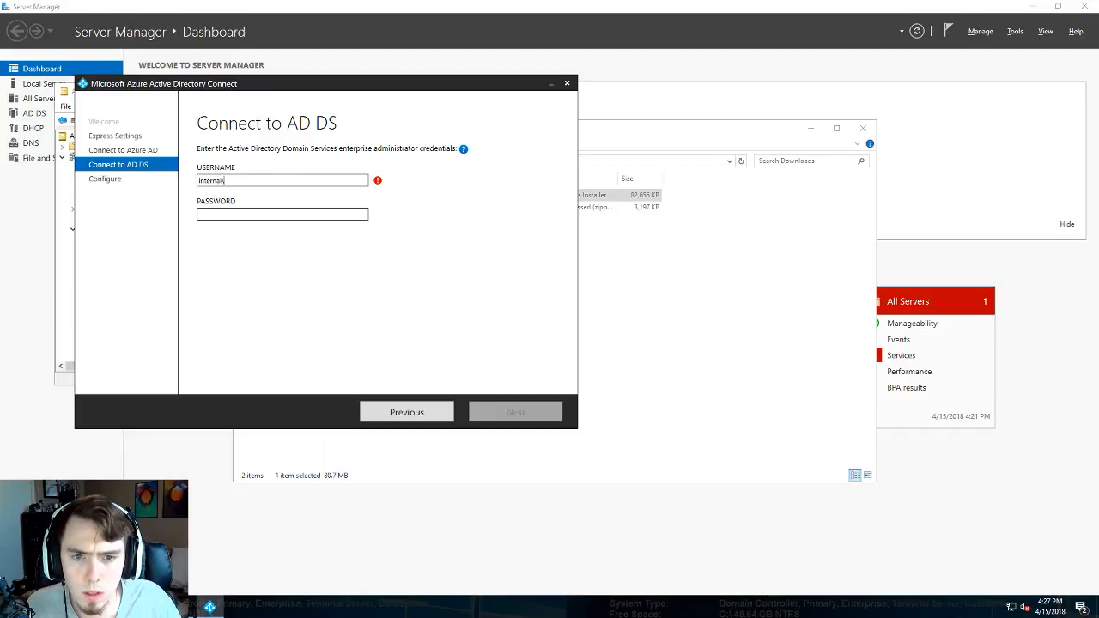
text(\Administrator)
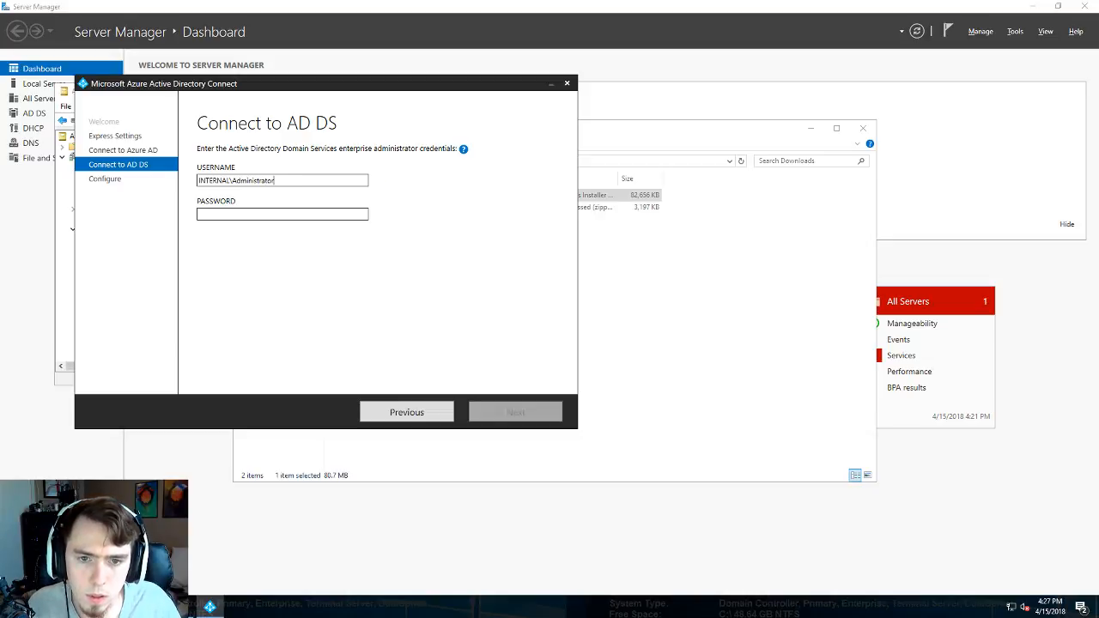
key(Tab)
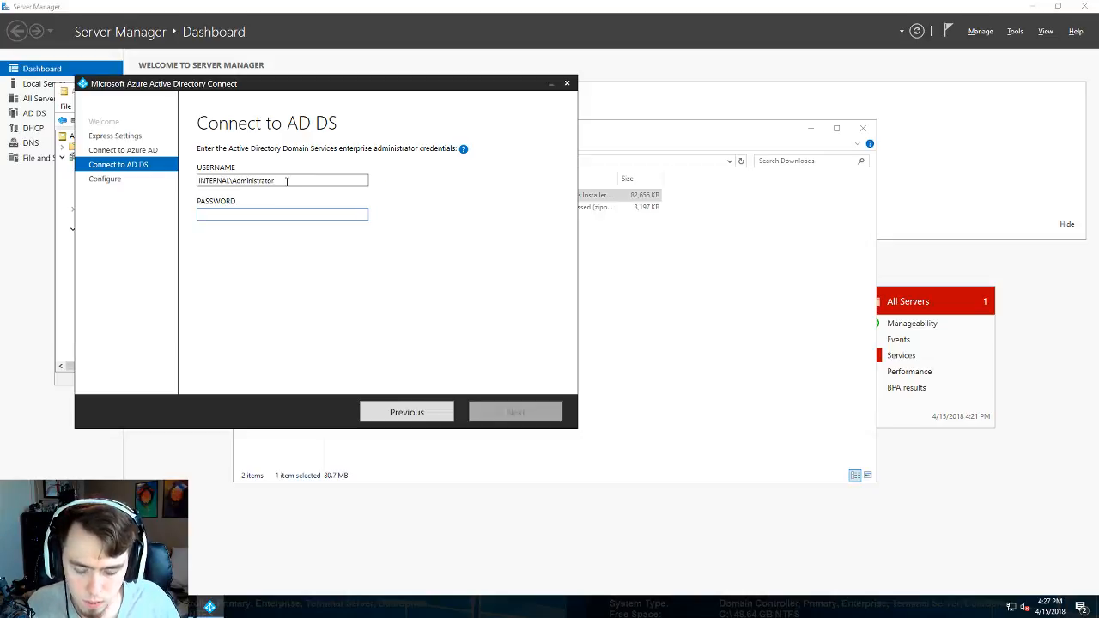
text(•••••••••)
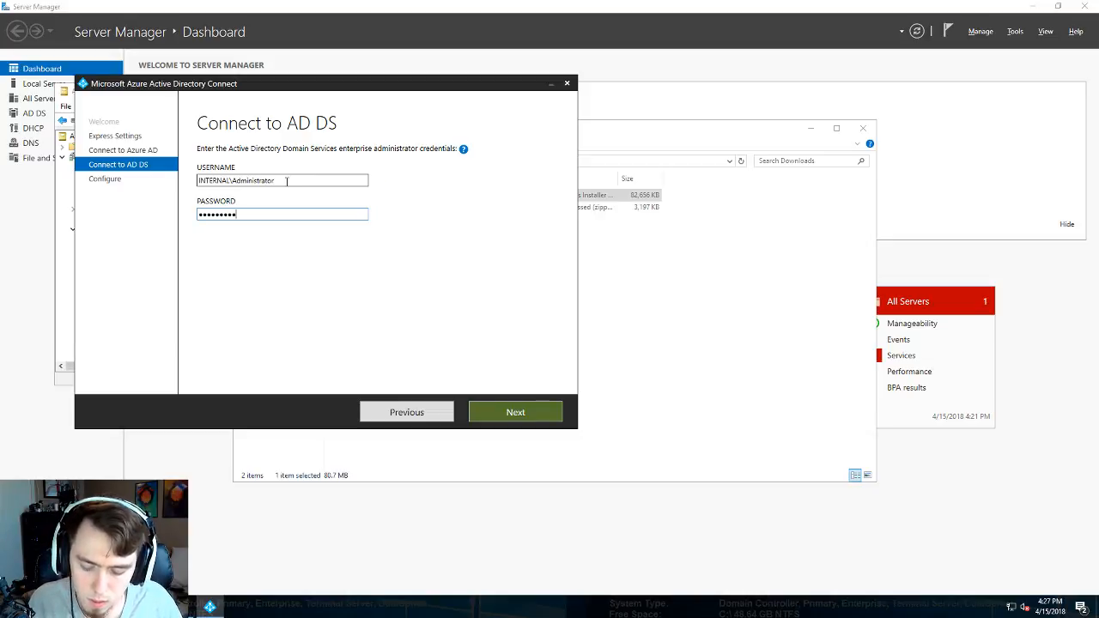
text(••)
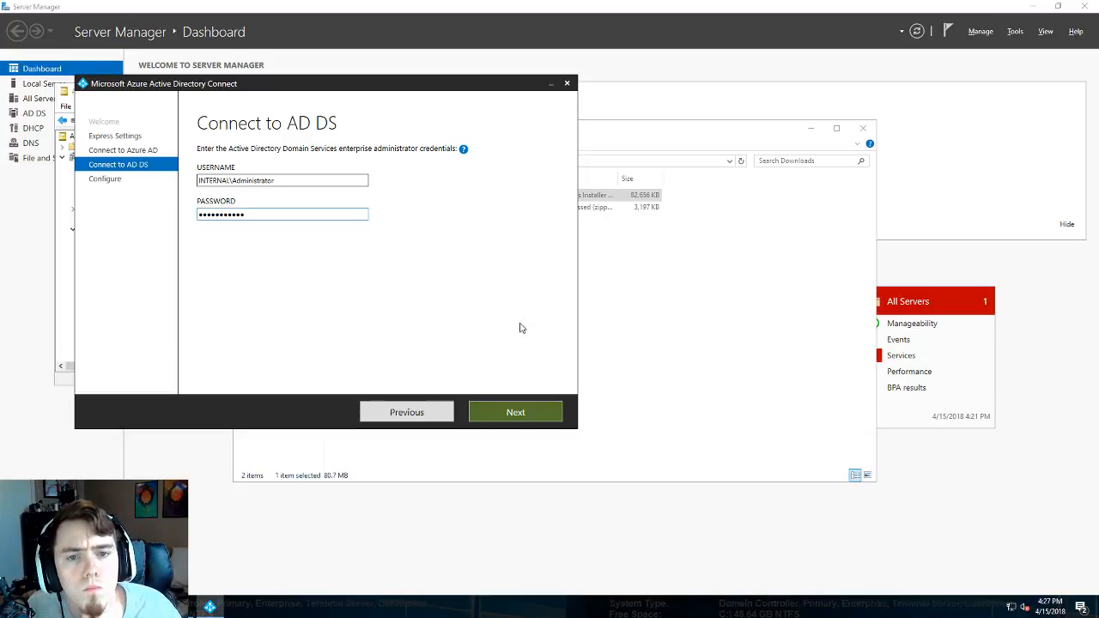
click(521, 408)
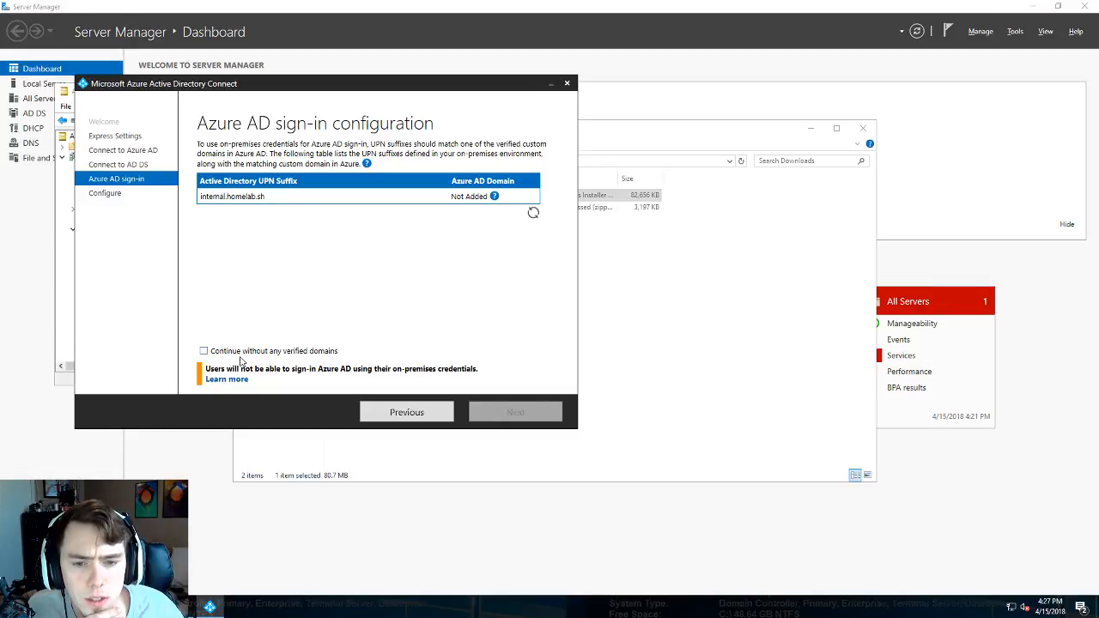
- Read the help explaining why UPN suffix internal.homelab.sh shows as Not Added
mouse_move(496, 204)
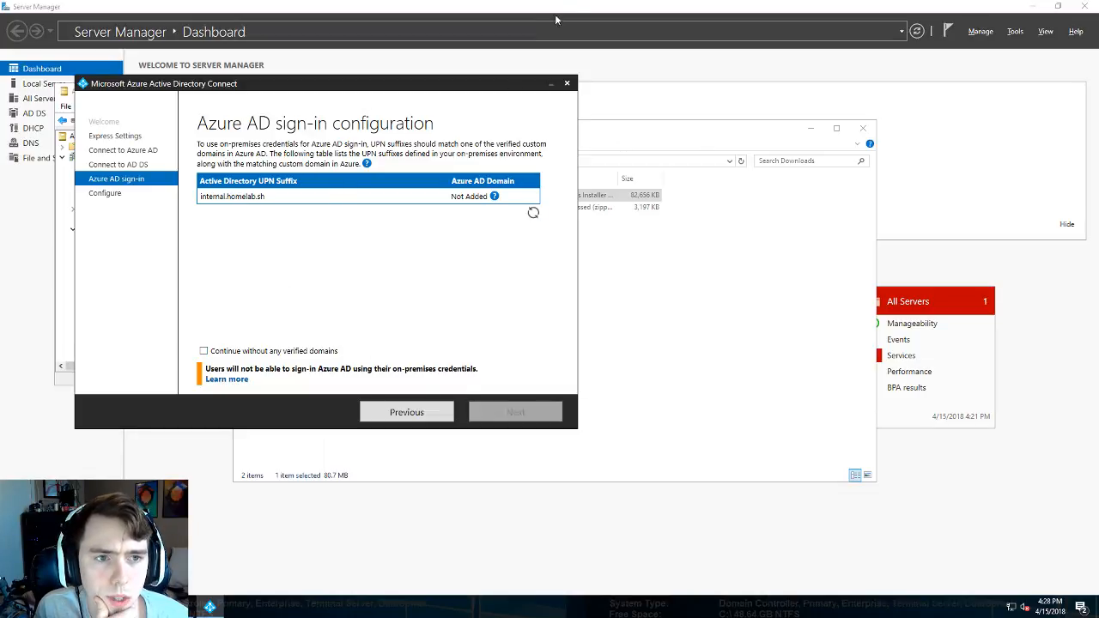
- Return to the local browser, close the All users tab and go back to the AD Admin profile
click(663, 7)
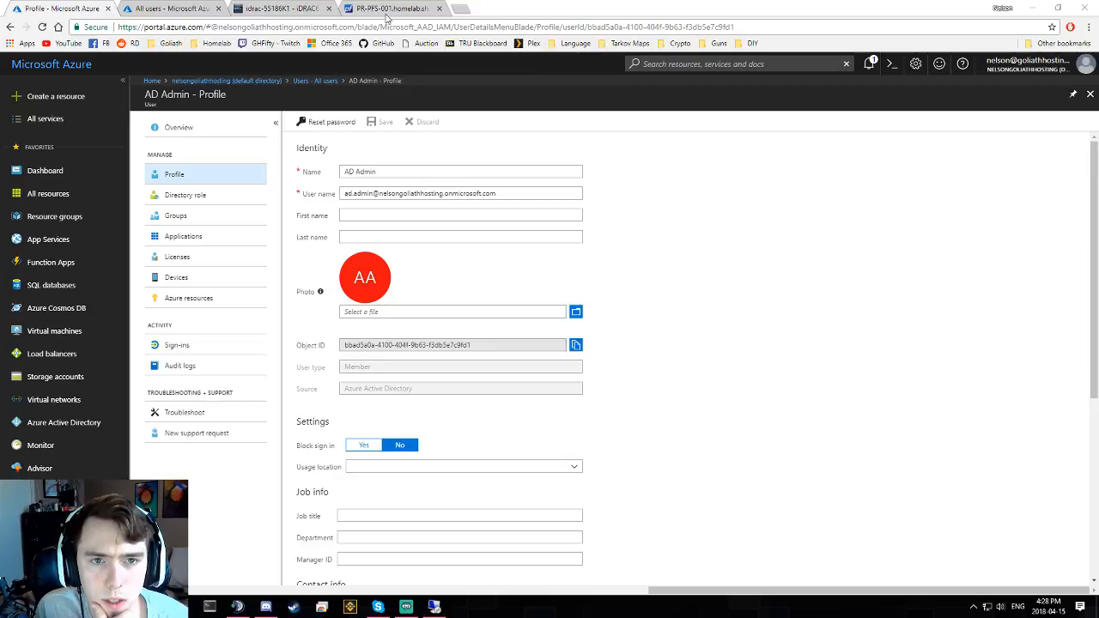
click(182, 11)
key(ctrl+w)
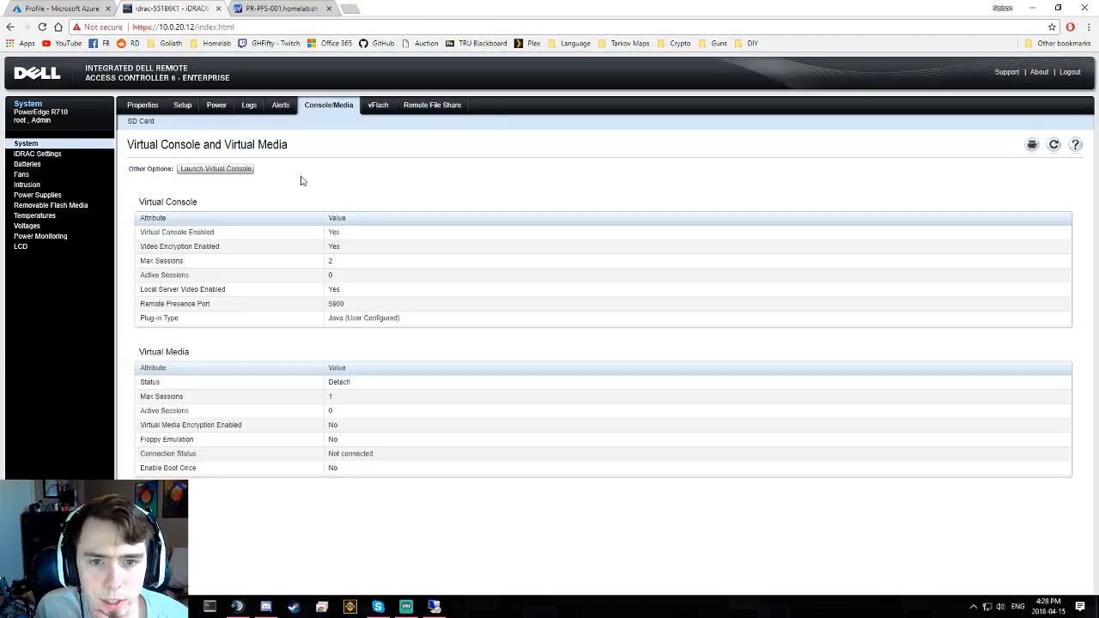
click(54, 11)
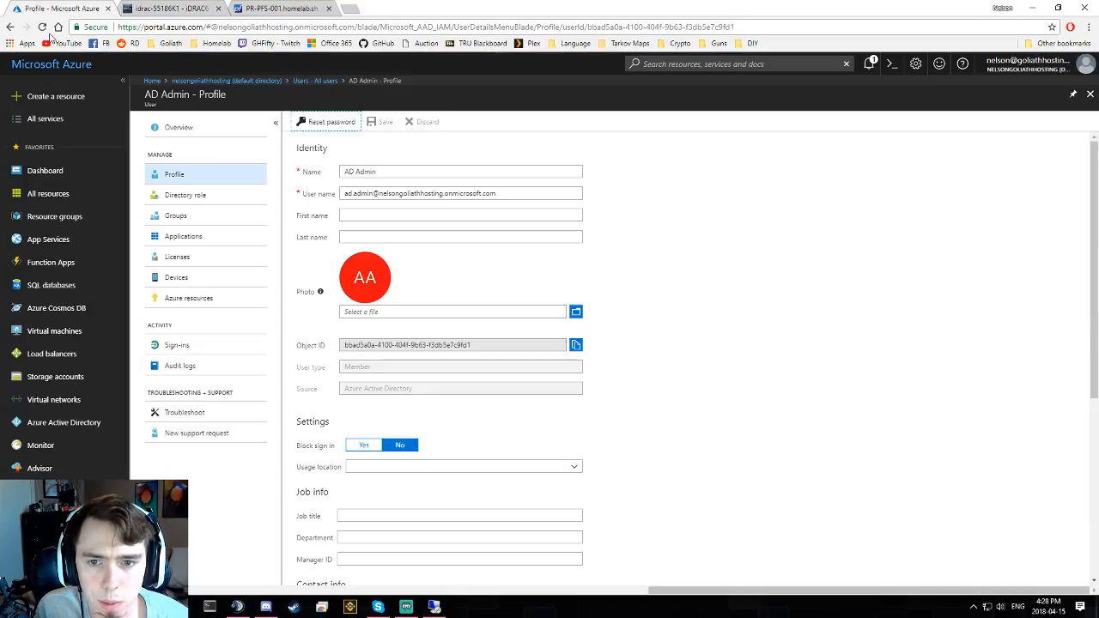
- Search the Azure portal for "domain" and dismiss the results
click(807, 65)
text(domain)
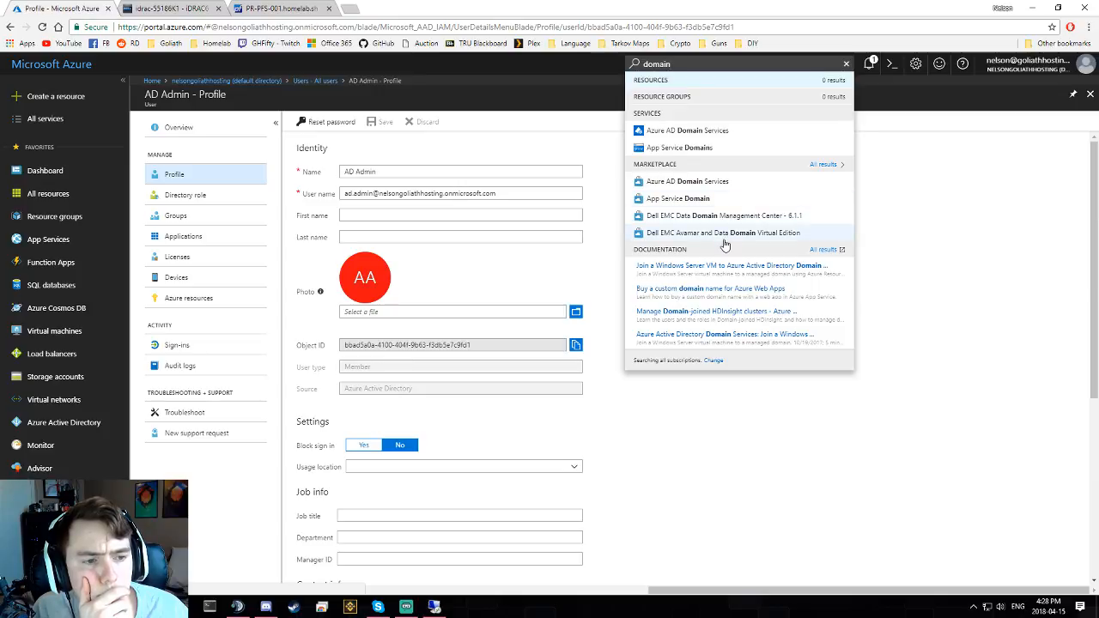
click(902, 244)
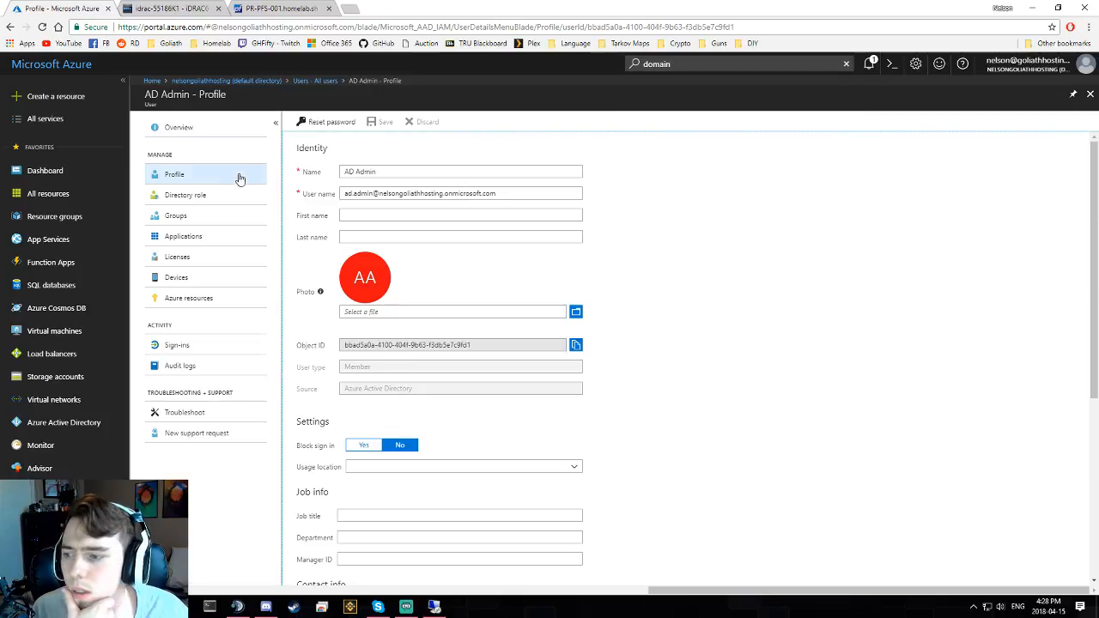
click(352, 9)
- Search Google for 'add domain to azure', skim Microsoft's custom domain guide, then return to Azure
text(add )
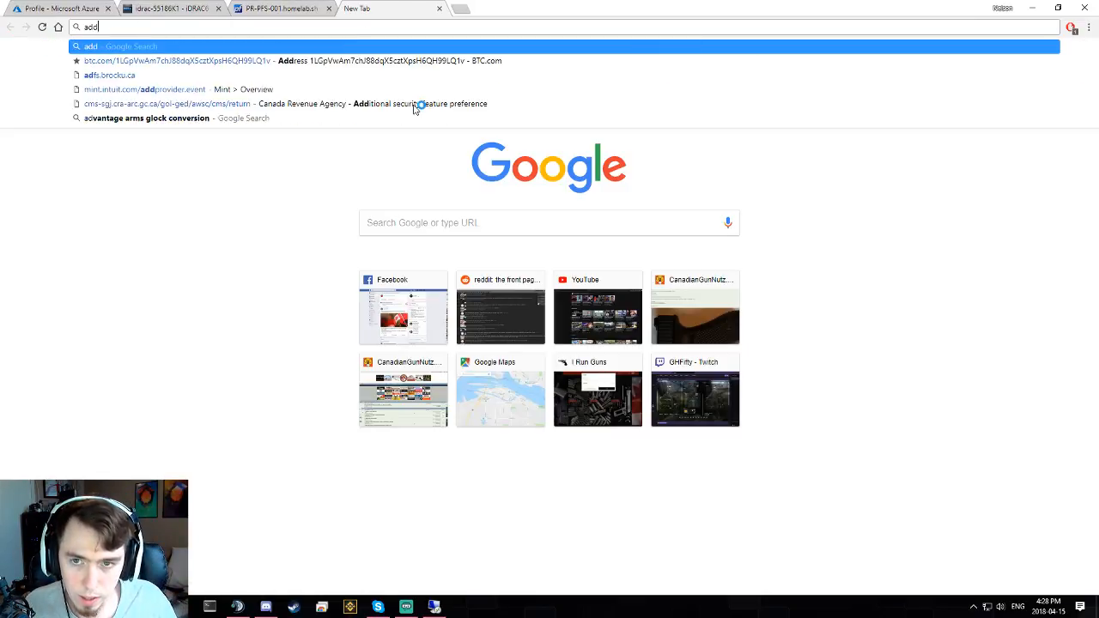
text(dom)
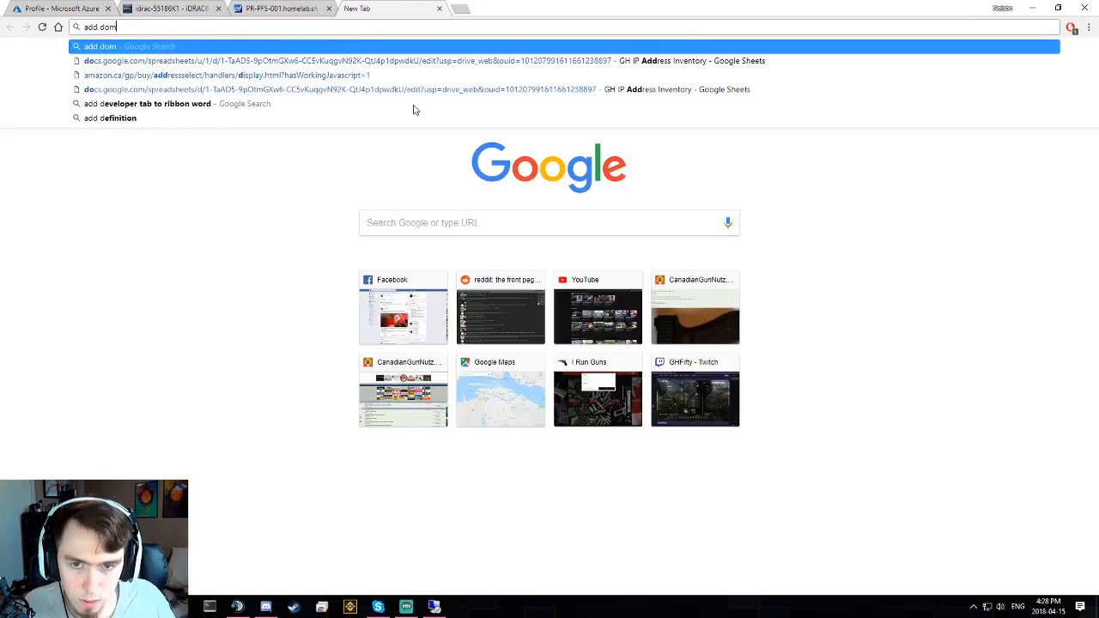
text(ain to azure)
key(Return)
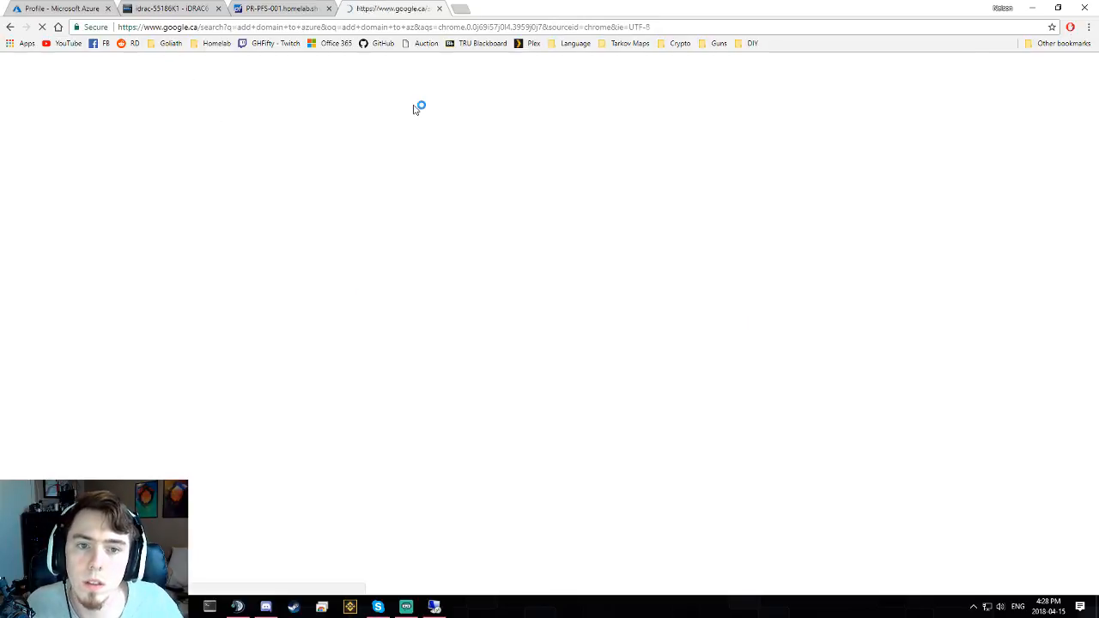
click(206, 161)
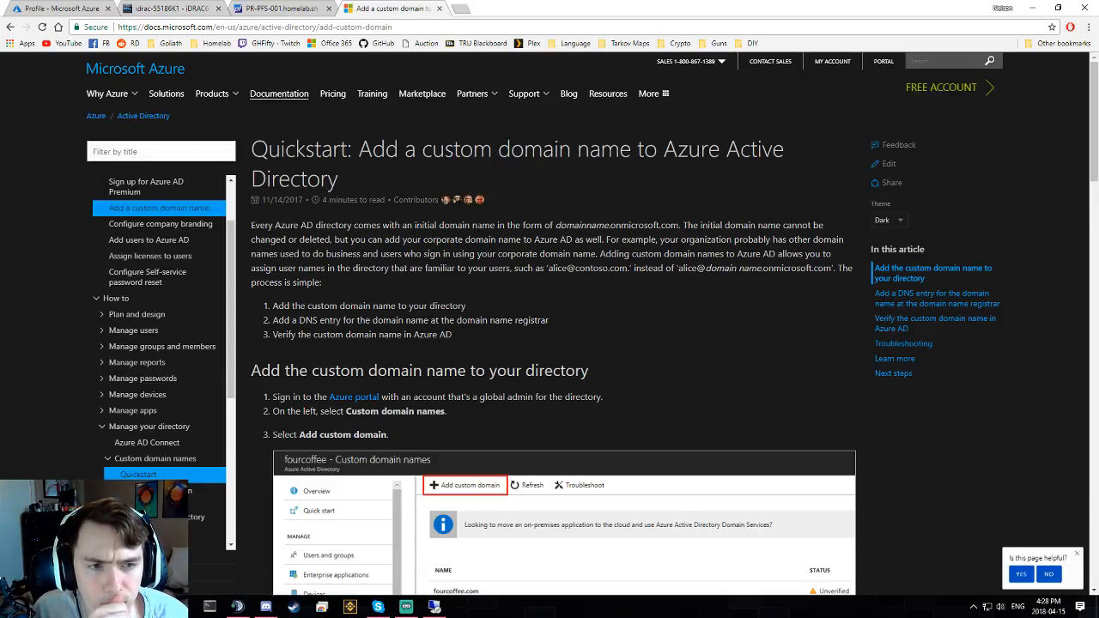
scroll(472, 196, down, 2)
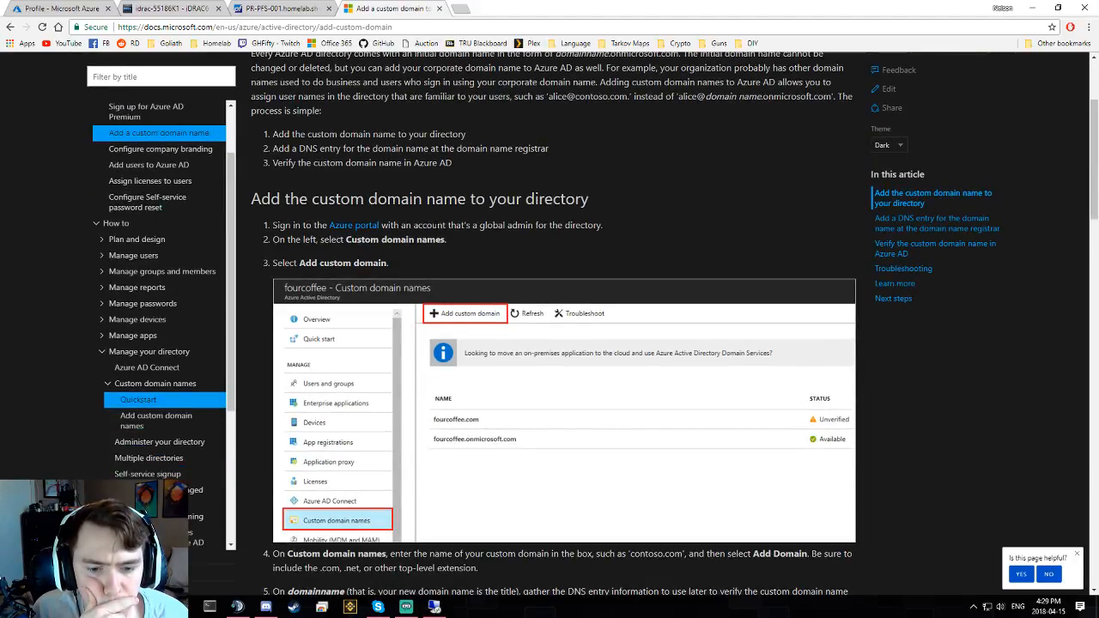
click(170, 9)
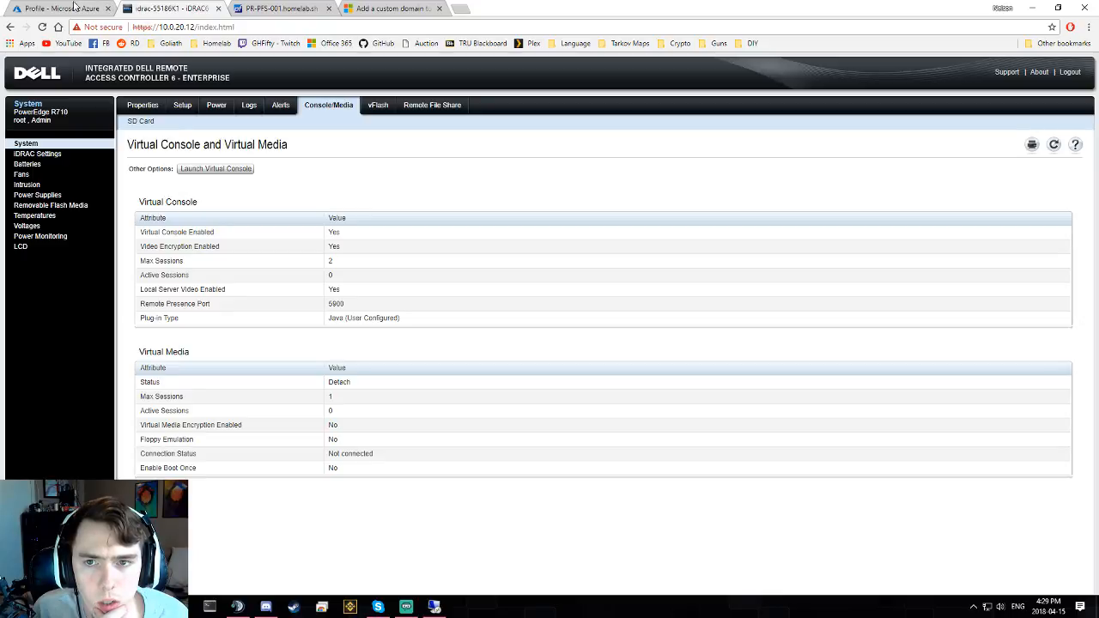
click(57, 9)
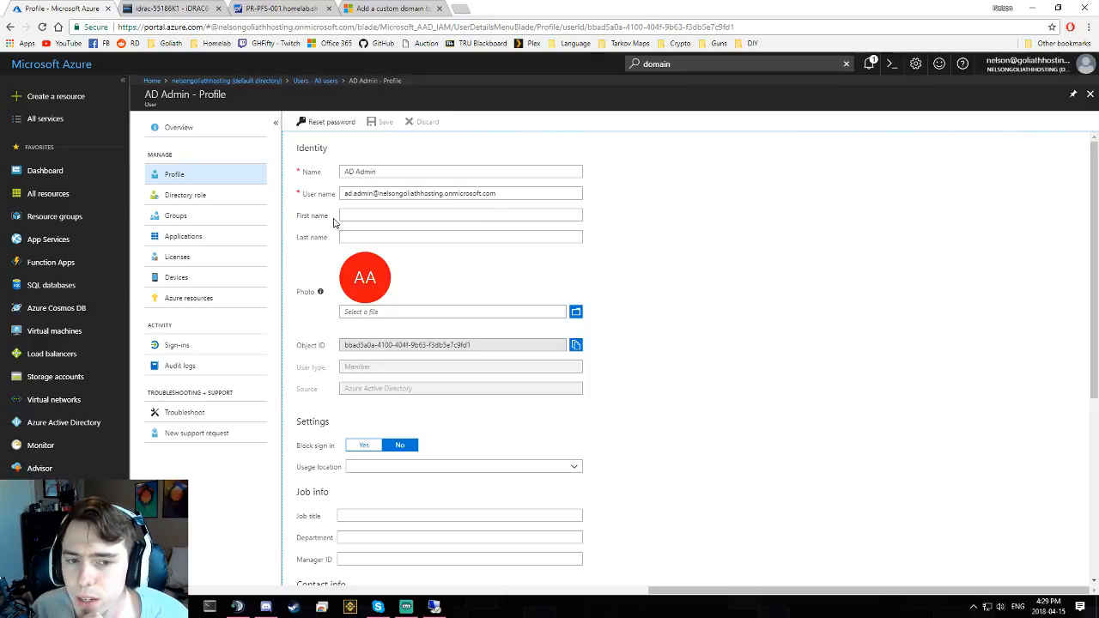
click(492, 217)
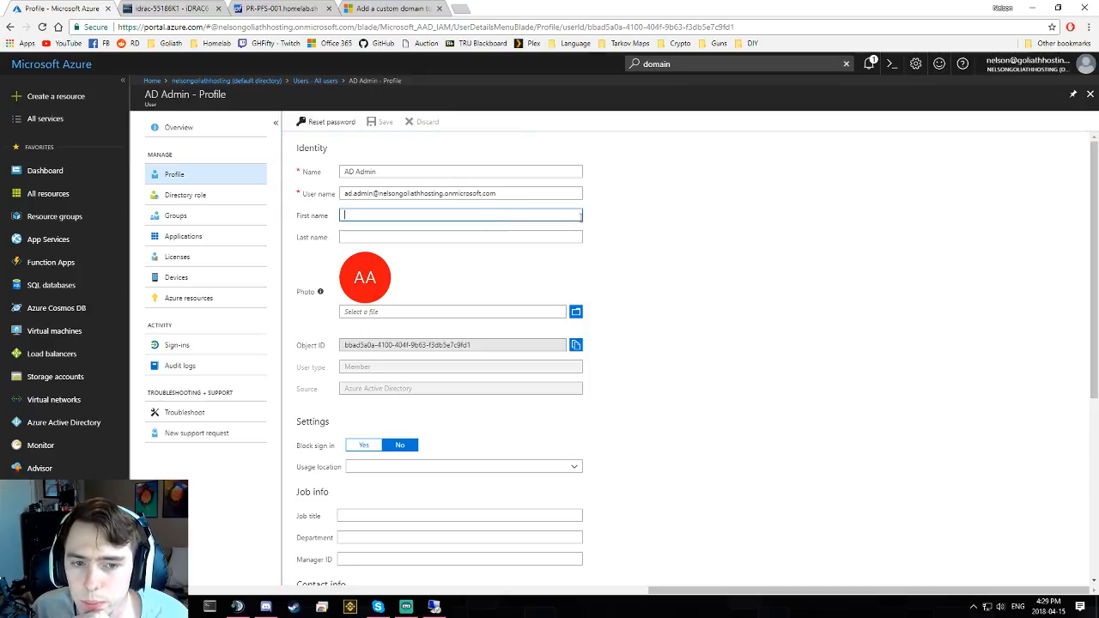
click(530, 239)
click(528, 216)
click(680, 221)
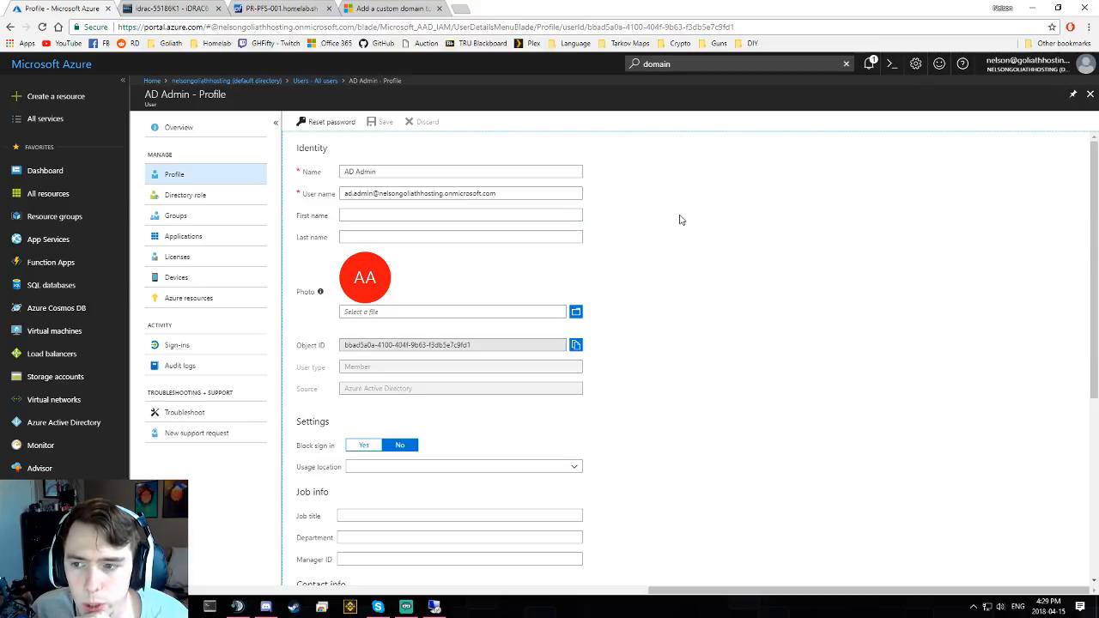
click(557, 218)
click(553, 252)
click(554, 238)
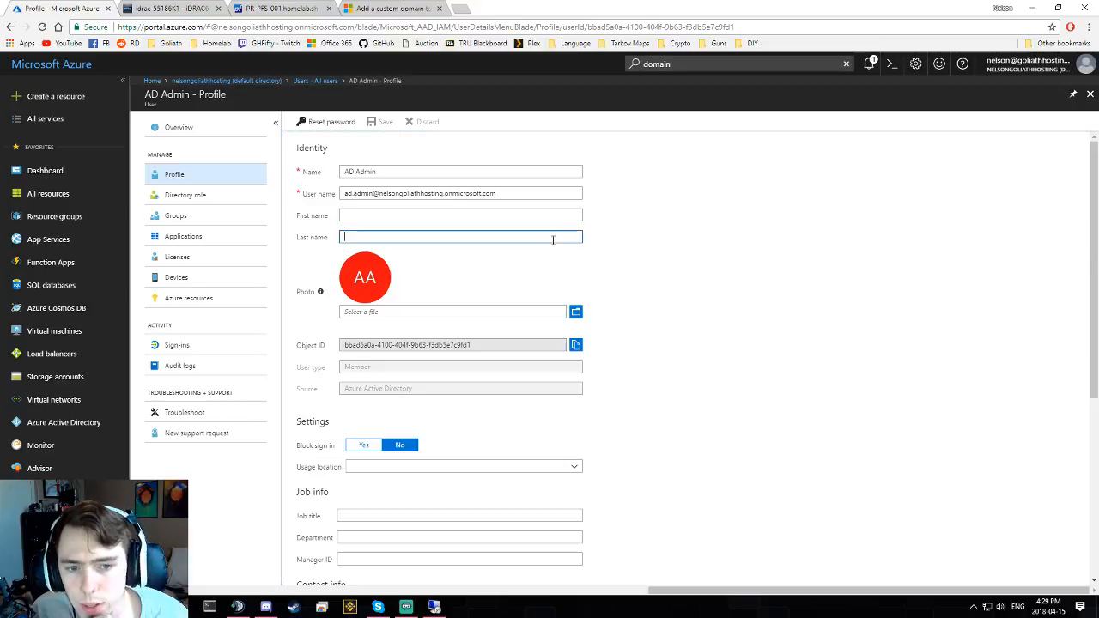
click(553, 228)
click(561, 220)
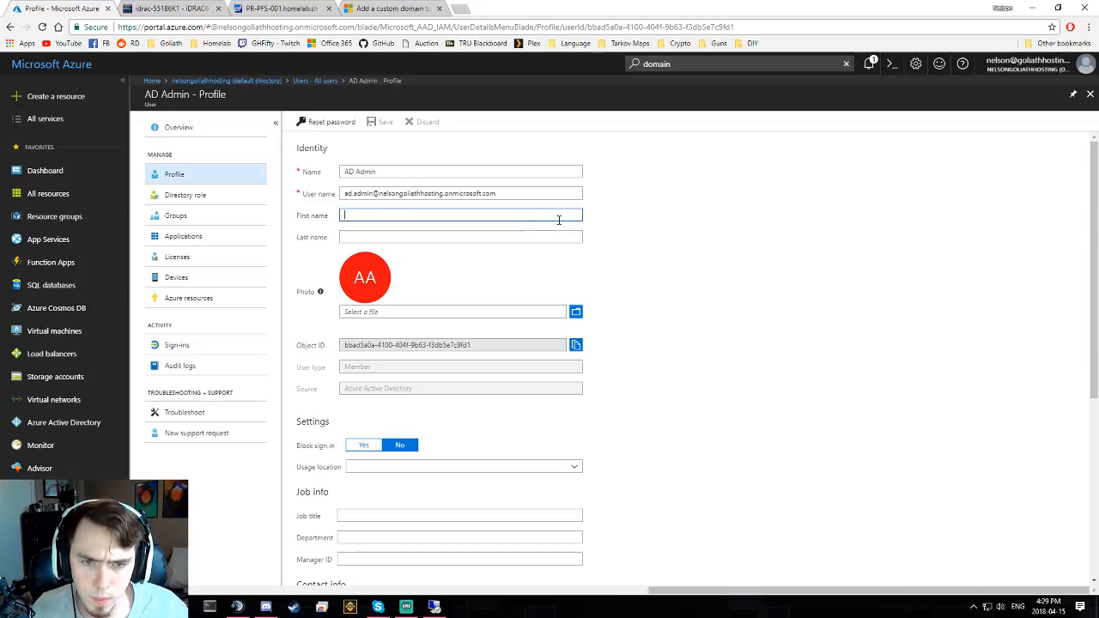
- Add internal.homelab.sh as a custom domain name in Azure Active Directory
click(68, 424)
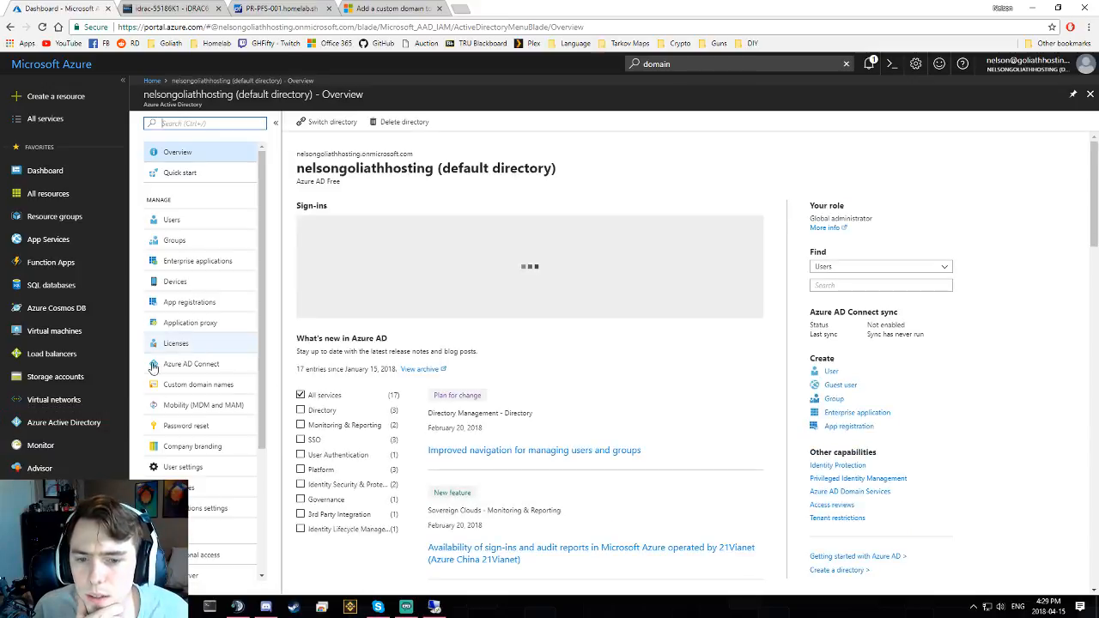
click(204, 386)
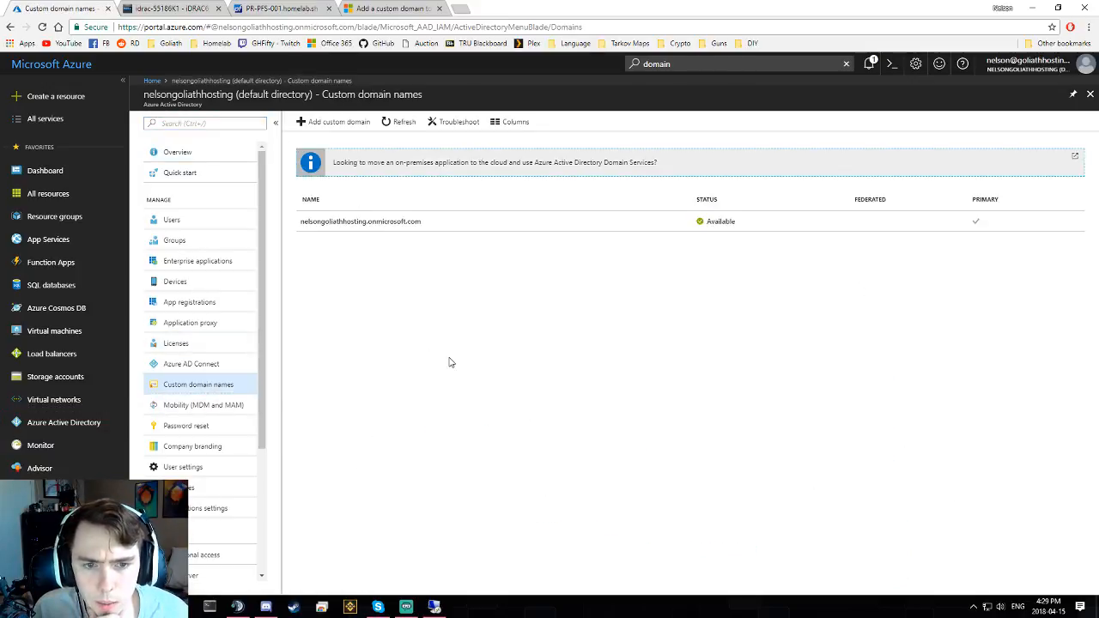
click(339, 124)
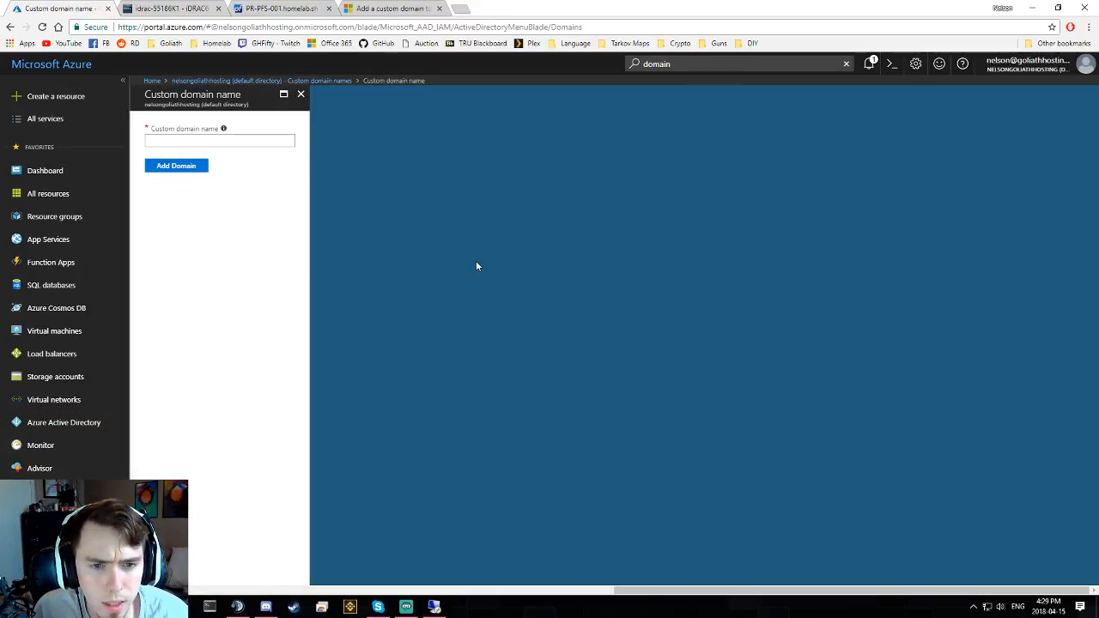
text(inte)
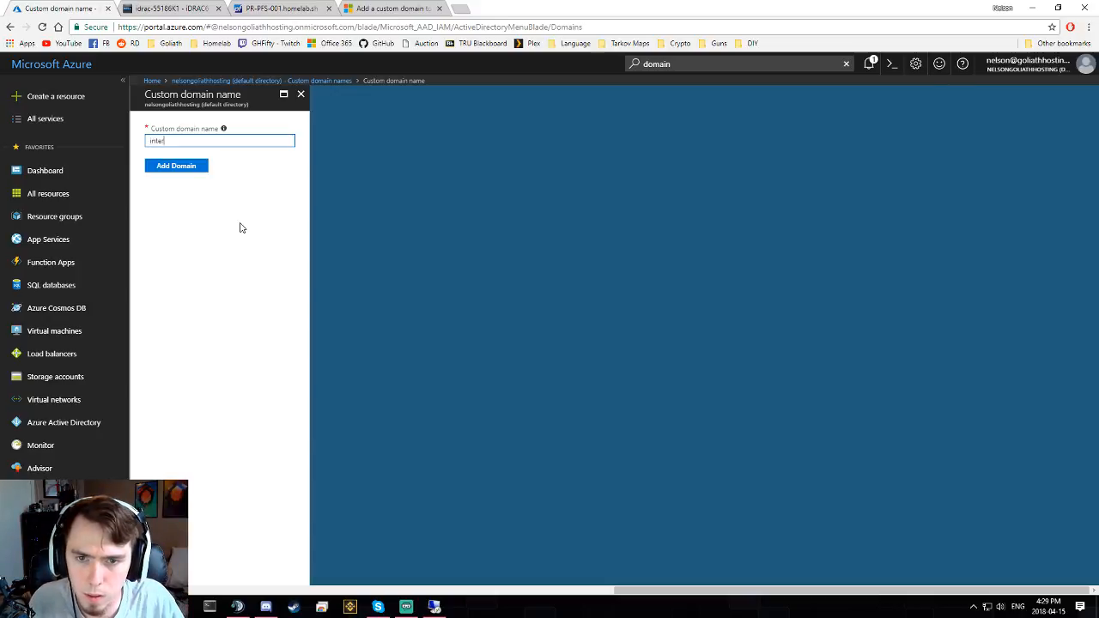
text(rnal.homelab)
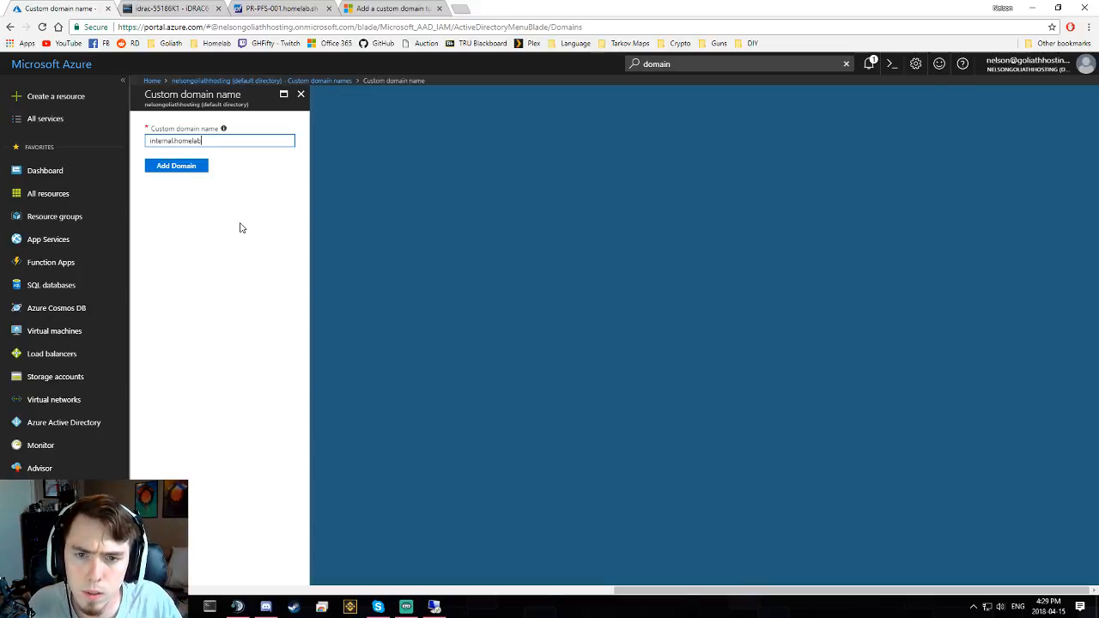
text(.sh)
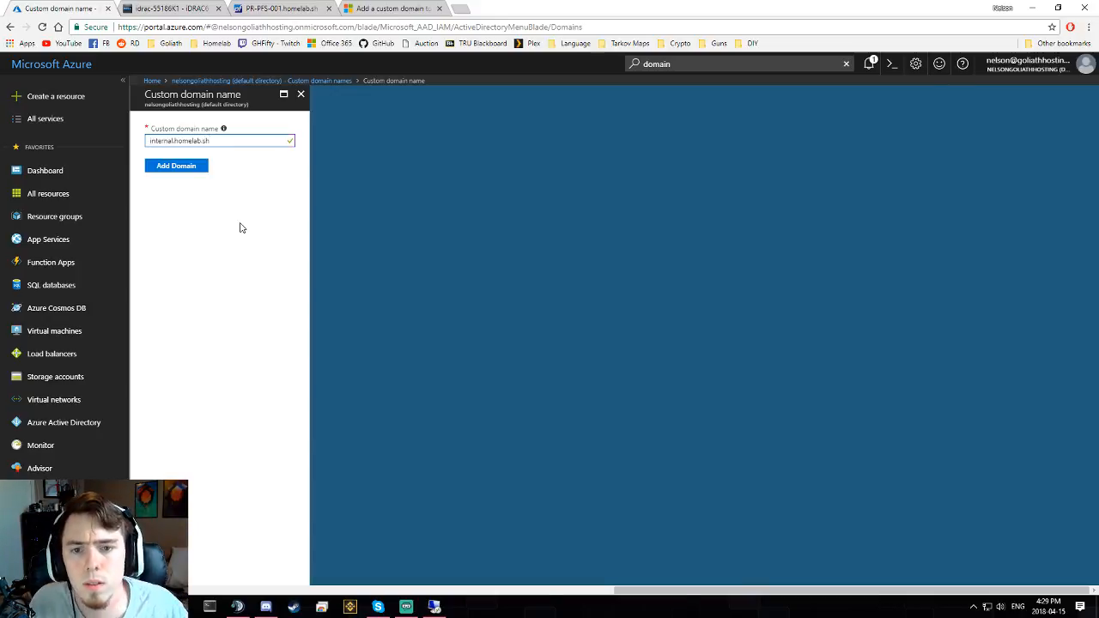
click(194, 167)
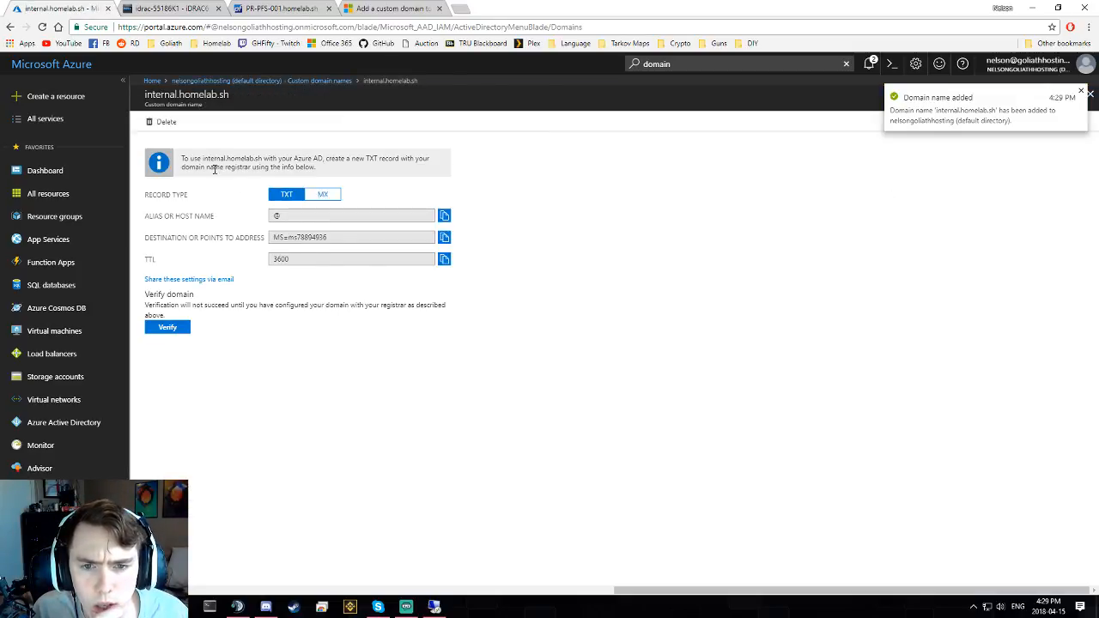
- Review the TXT verification record's instructions, host @ and destination value
drag(214, 168, 276, 167)
triple_click(323, 168)
click(325, 178)
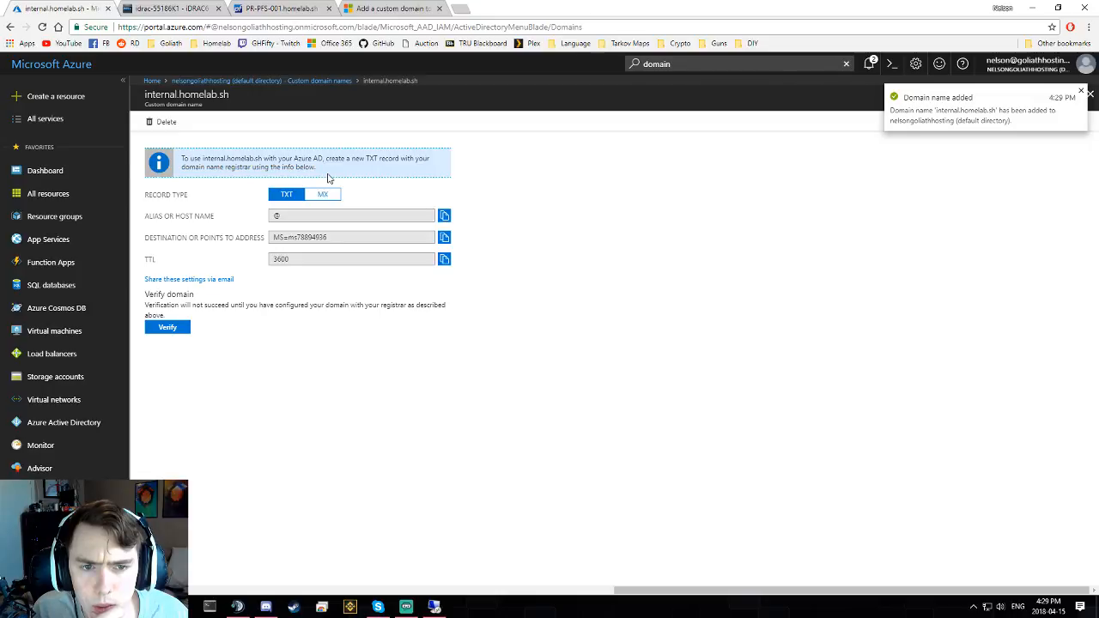
drag(206, 169, 317, 168)
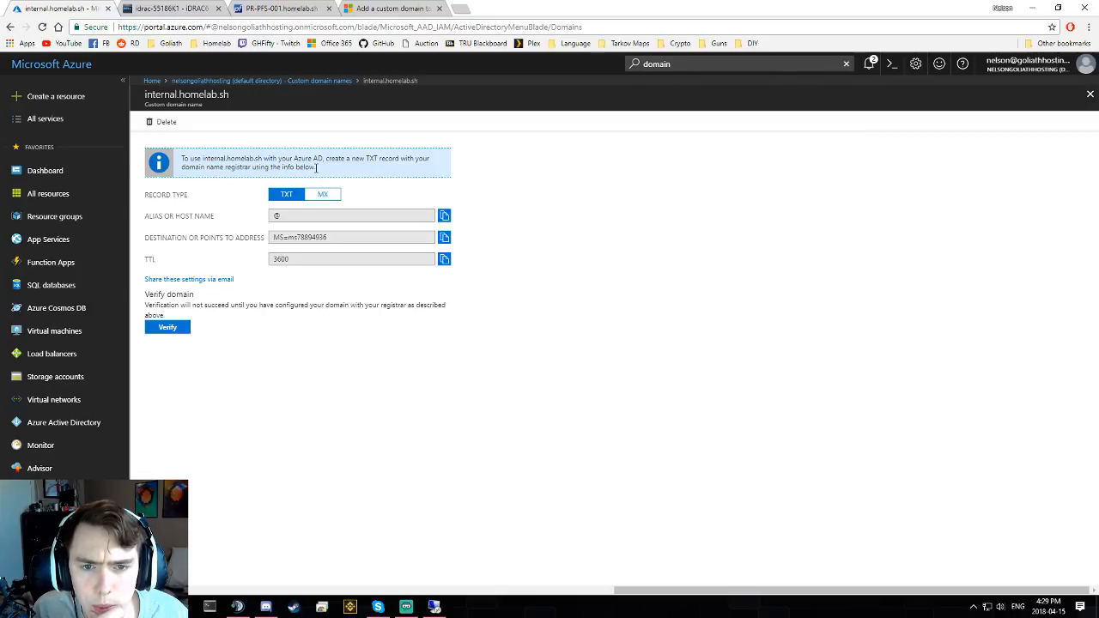
triple_click(317, 169)
click(356, 182)
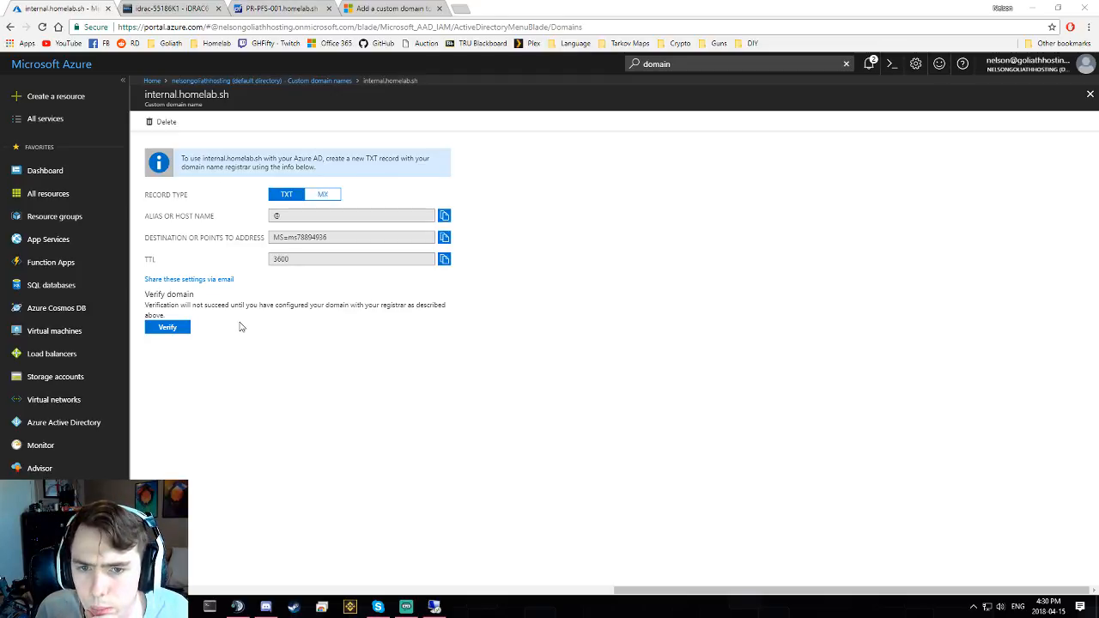
click(285, 214)
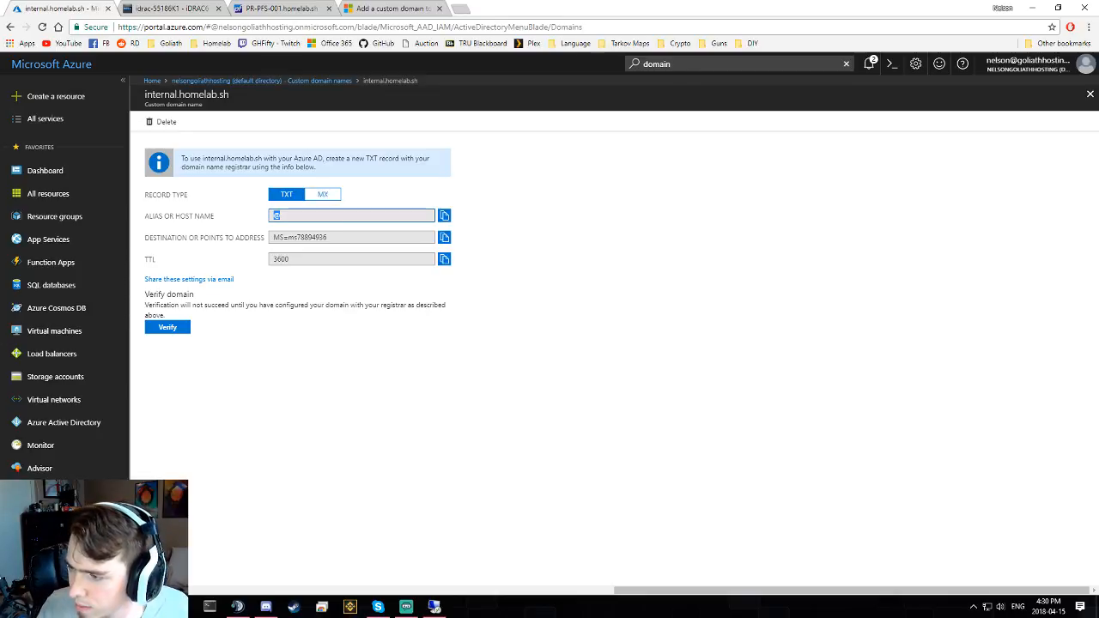
click(320, 236)
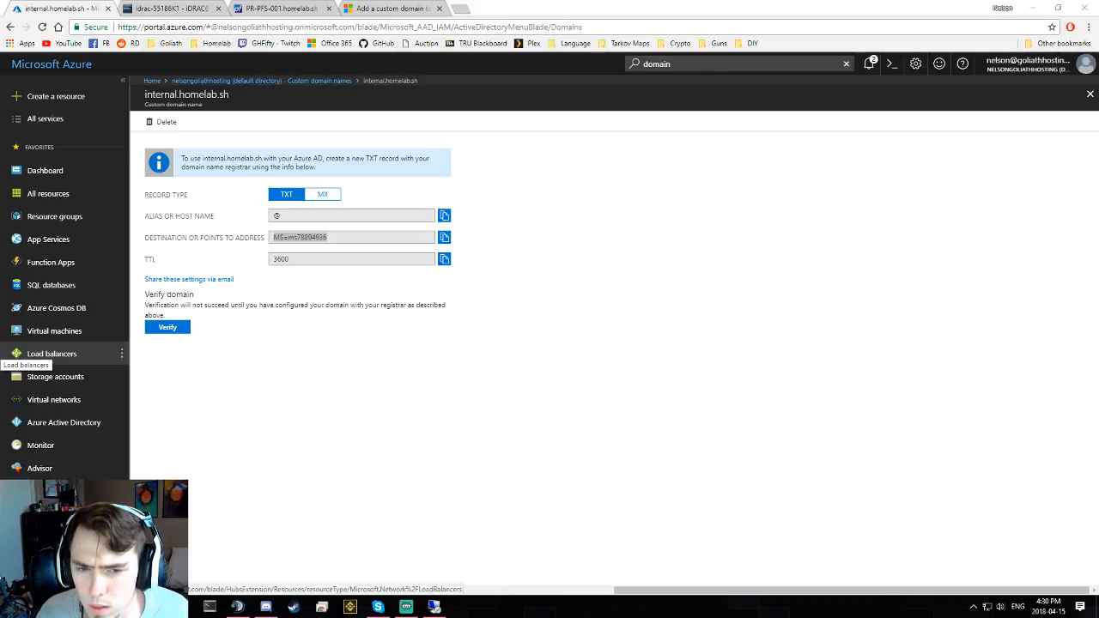
click(460, 9)
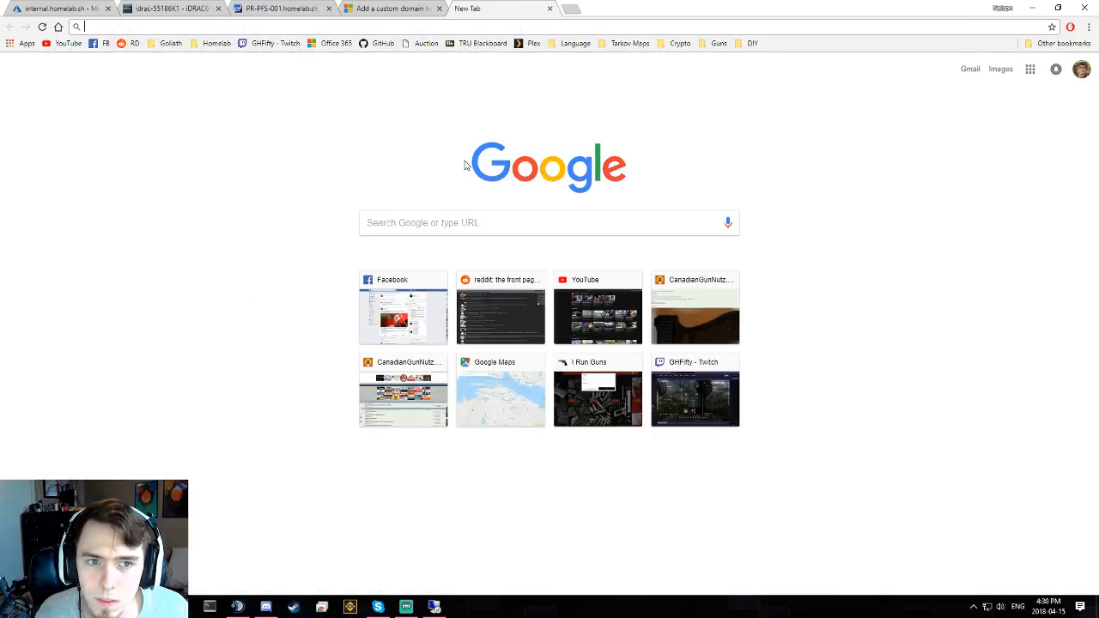
text(3600/)
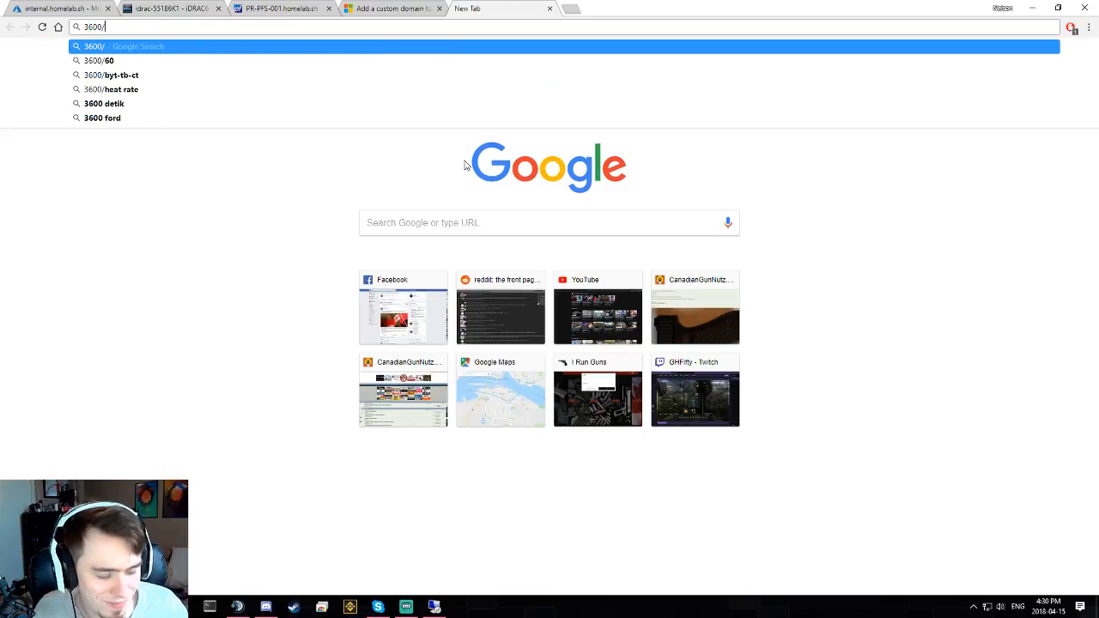
text(60)
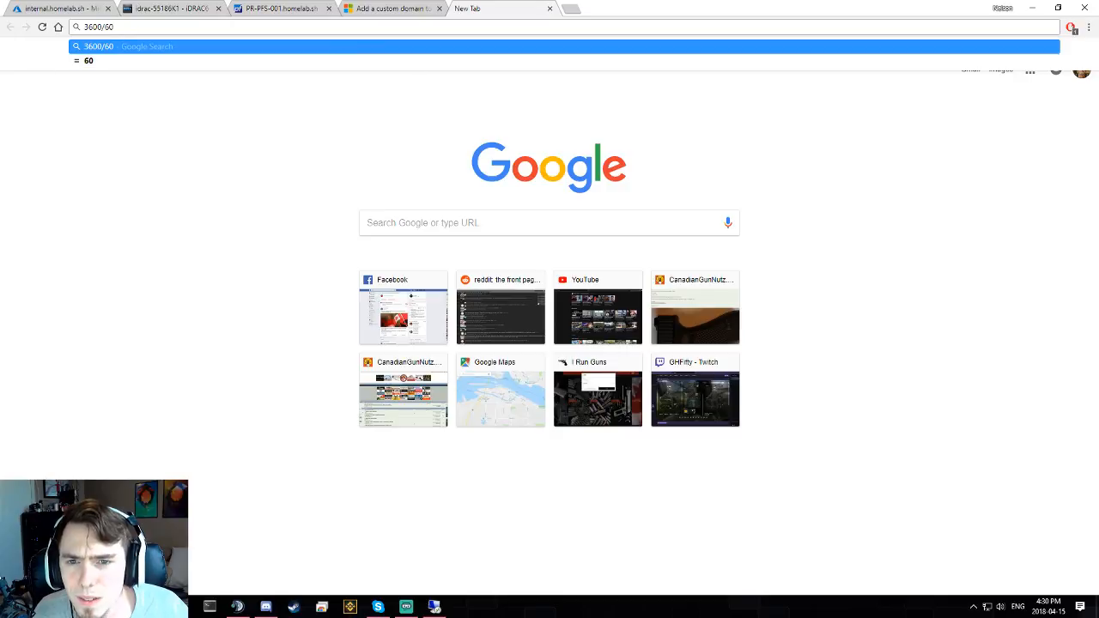
middle_click(522, 11)
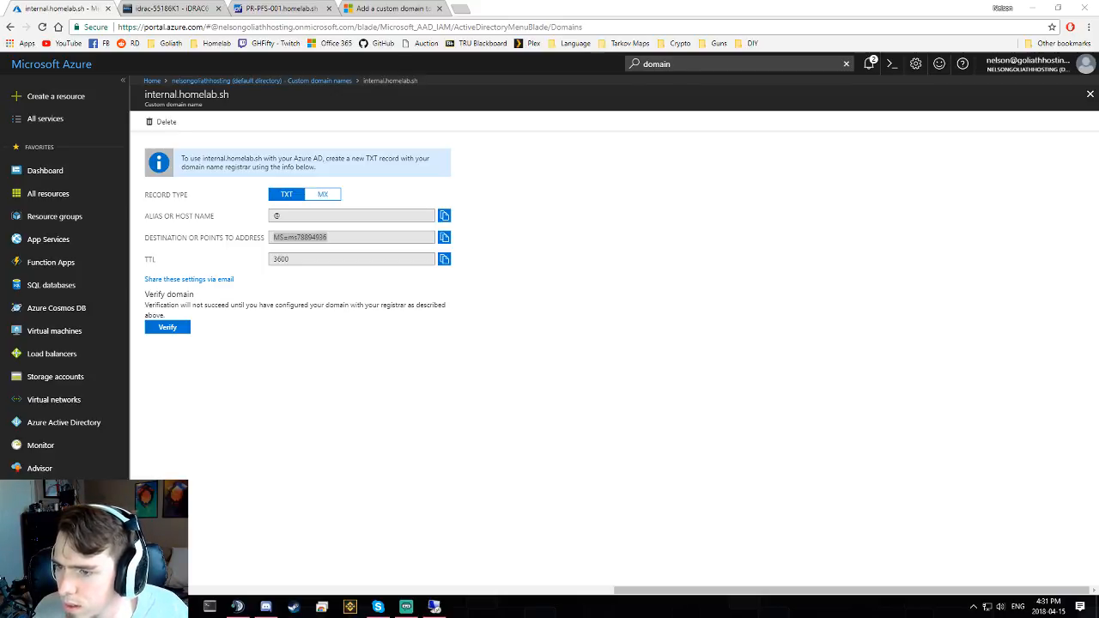
- Retry verifying internal.homelab.sh, check the DNS record error's troubleshooting help, and return to the domain list
click(265, 358)
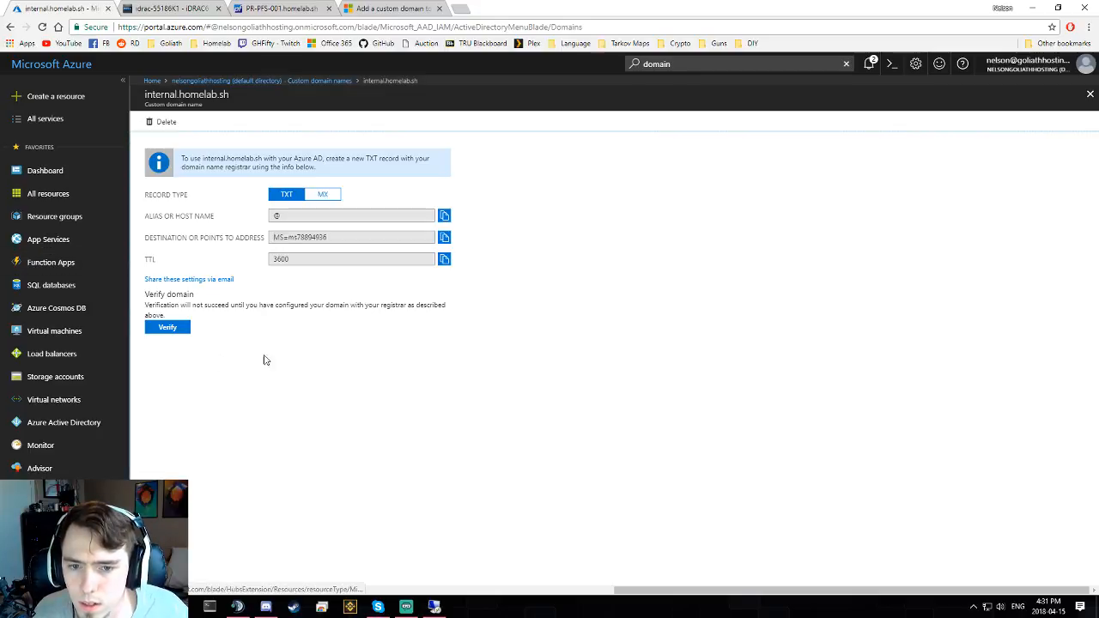
click(171, 327)
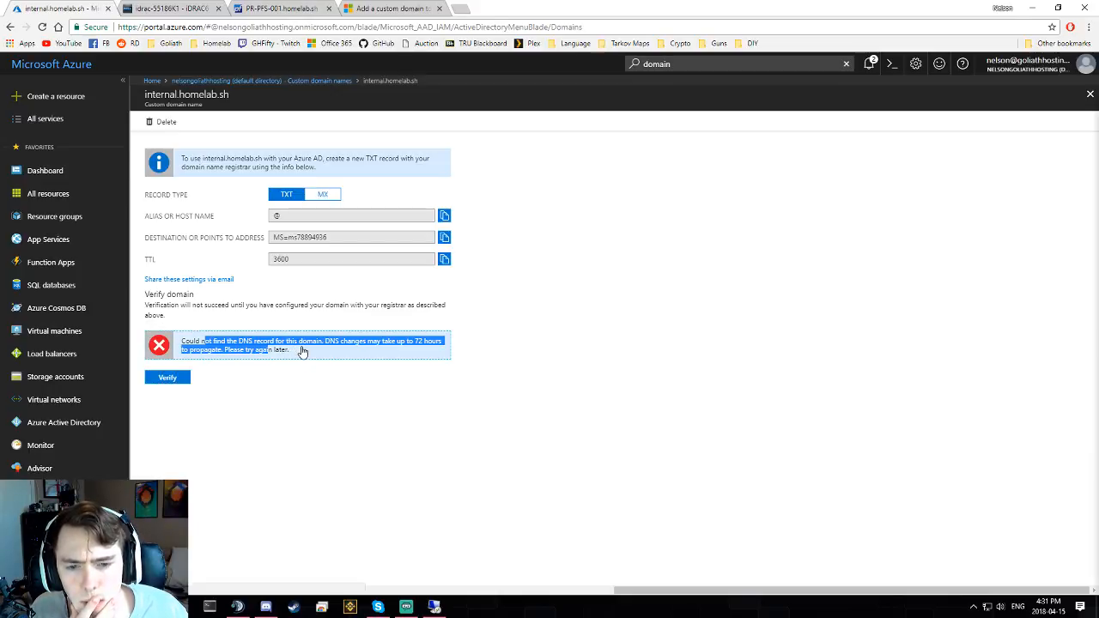
click(302, 350)
click(298, 354)
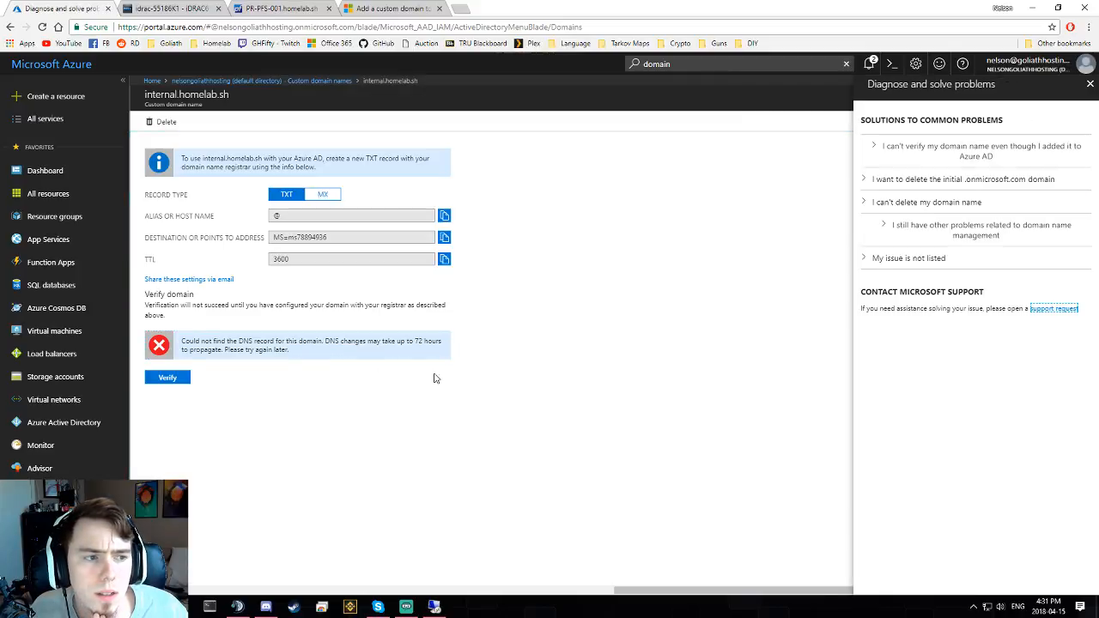
click(319, 81)
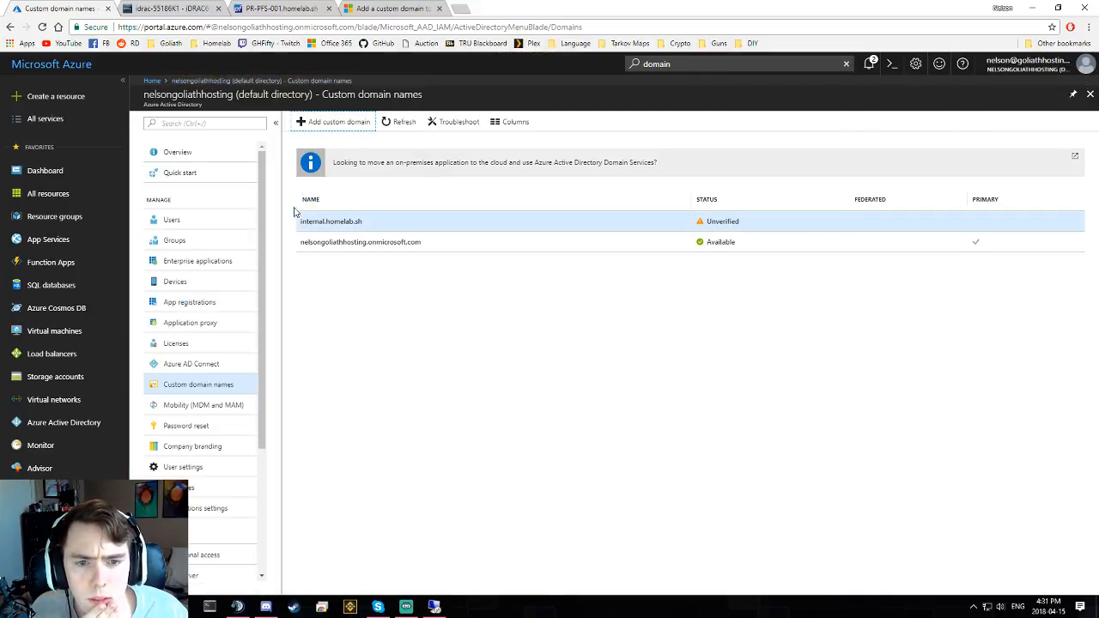
- Add homelab.sh as a custom domain and select its TXT verification value
click(358, 125)
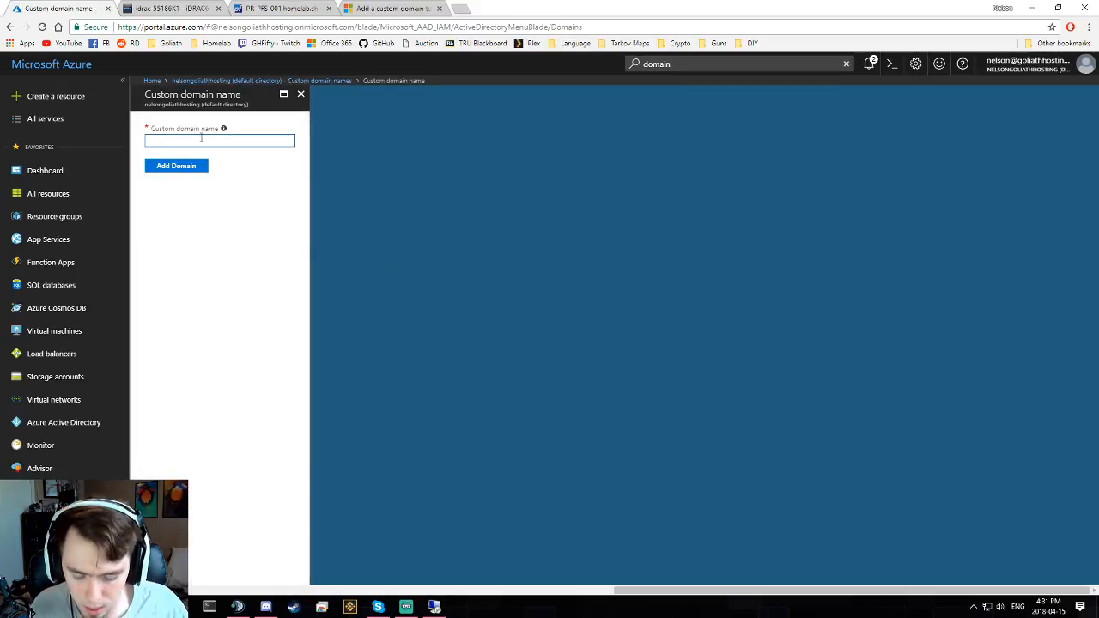
text(homelab.)
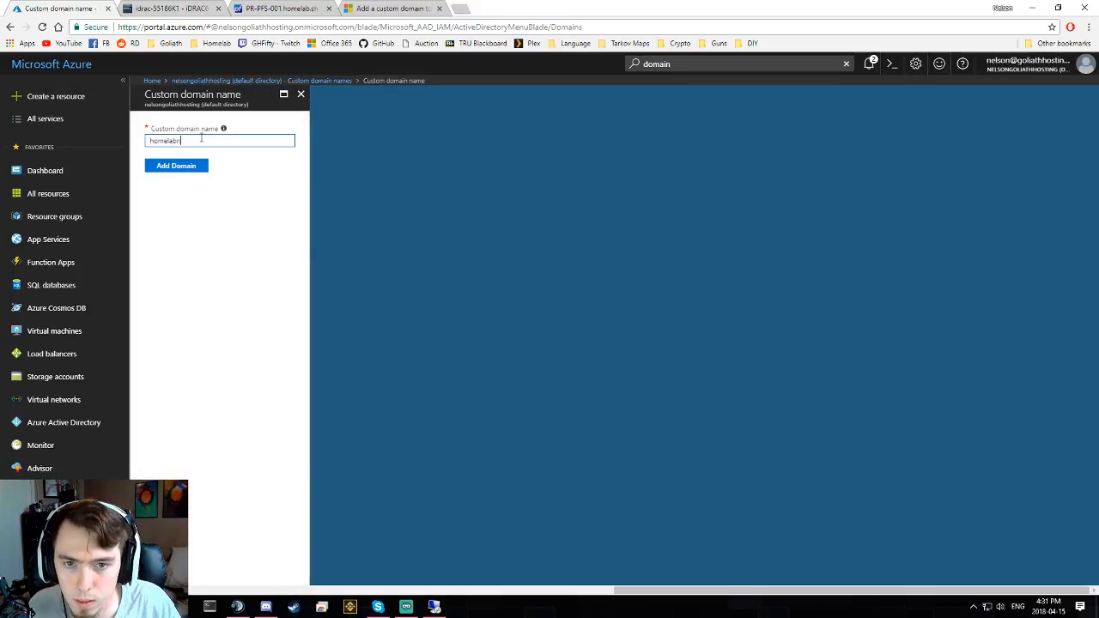
text(sh)
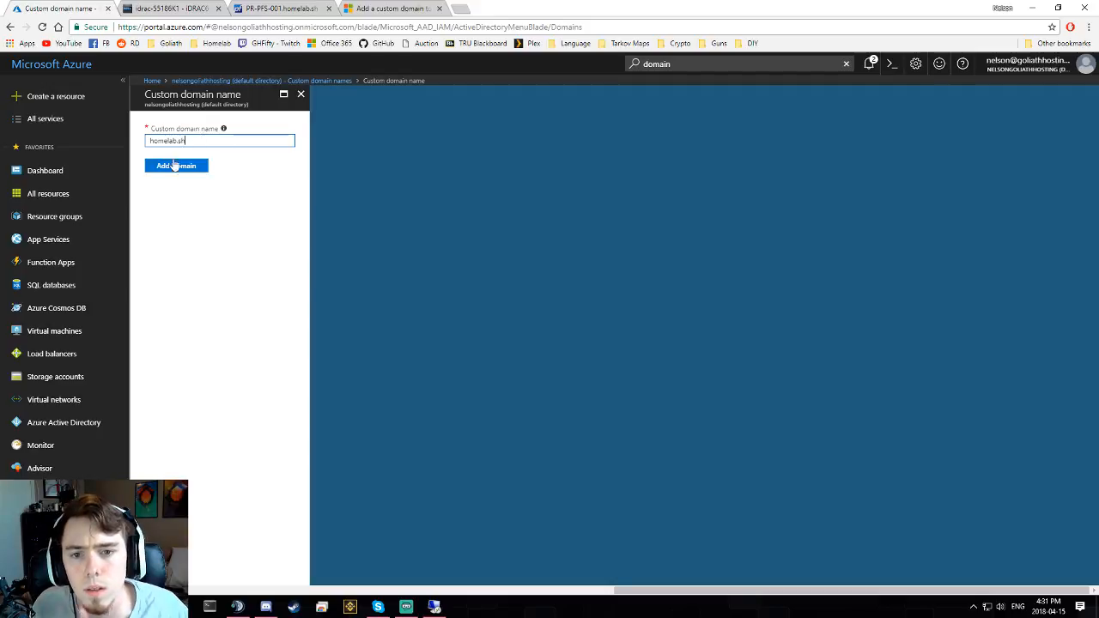
click(171, 166)
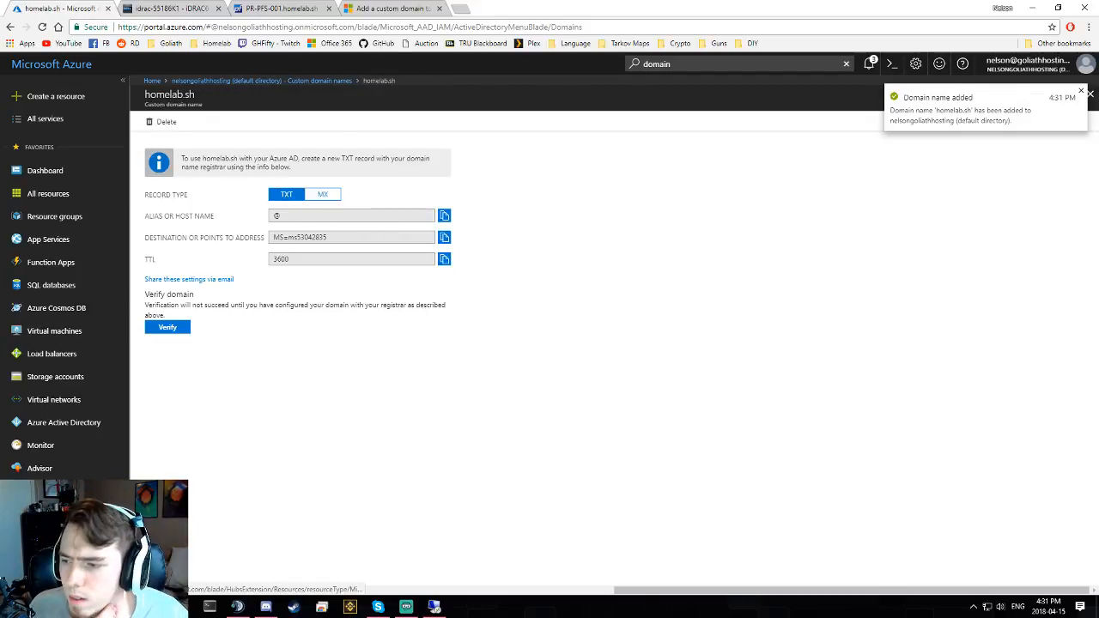
click(336, 241)
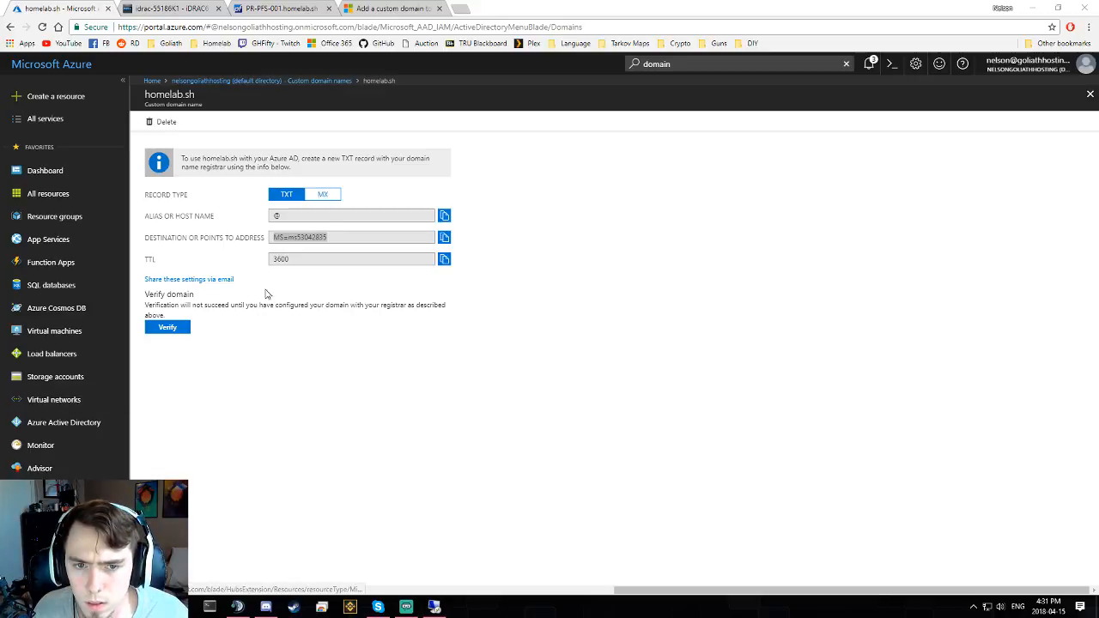
- Compare the MX and TXT record details, then verify ownership of homelab.sh
click(320, 196)
click(286, 195)
click(322, 195)
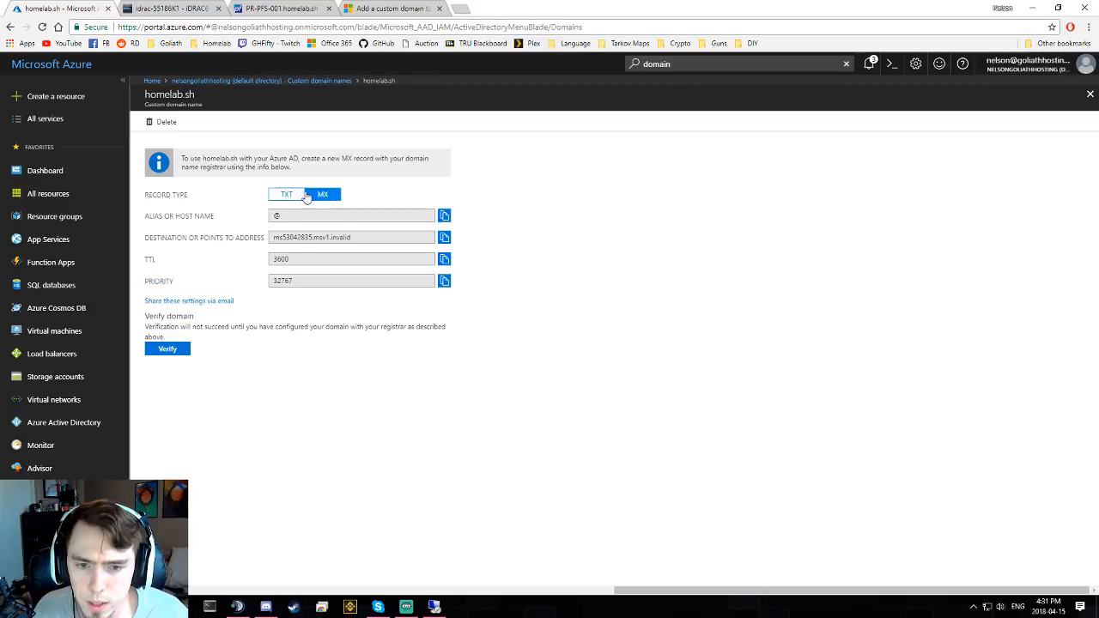
click(287, 195)
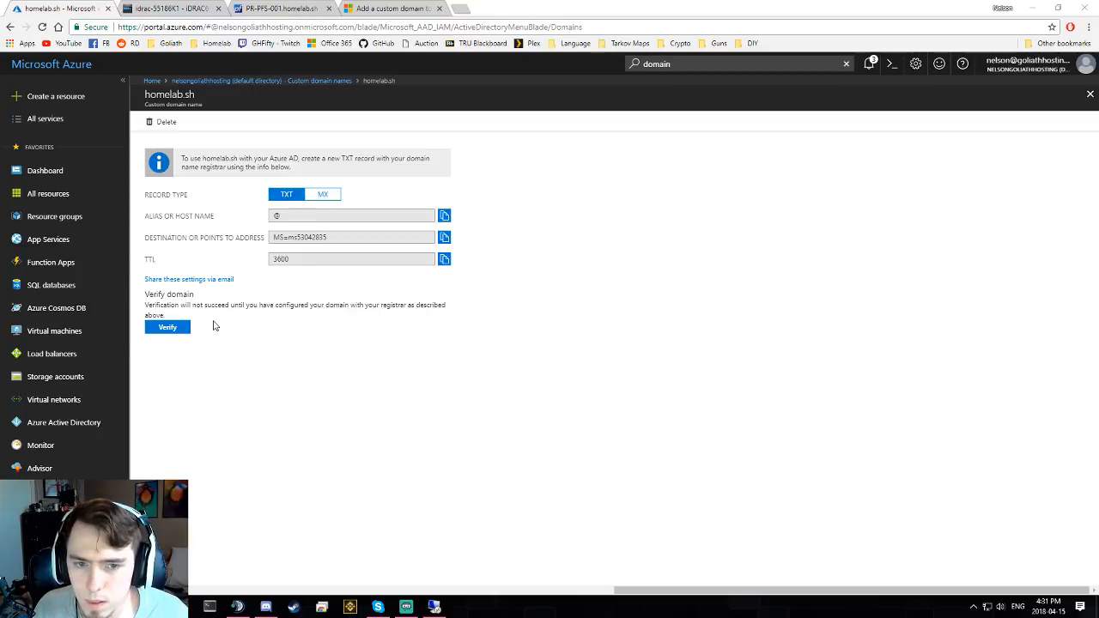
click(165, 331)
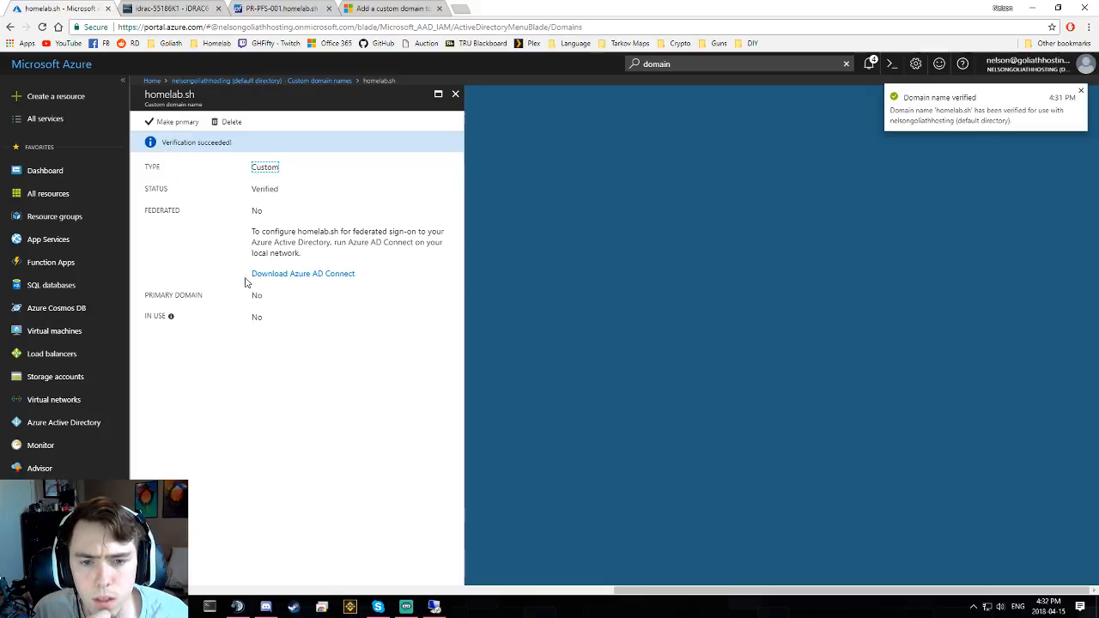
- Make homelab.sh the primary domain and go back to the custom domain names list
click(173, 122)
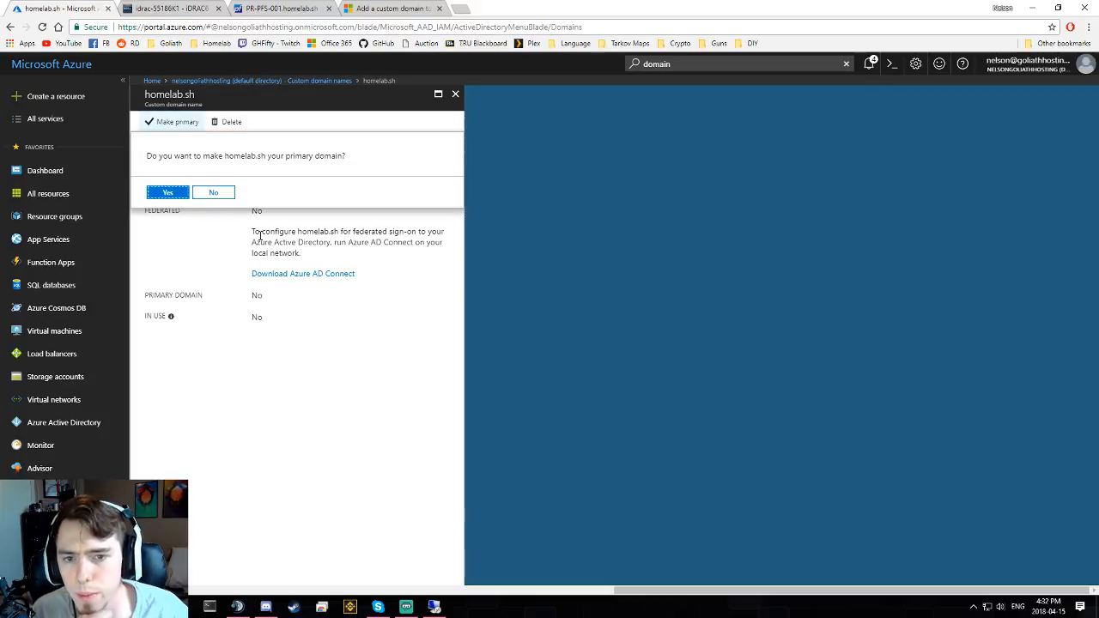
click(178, 194)
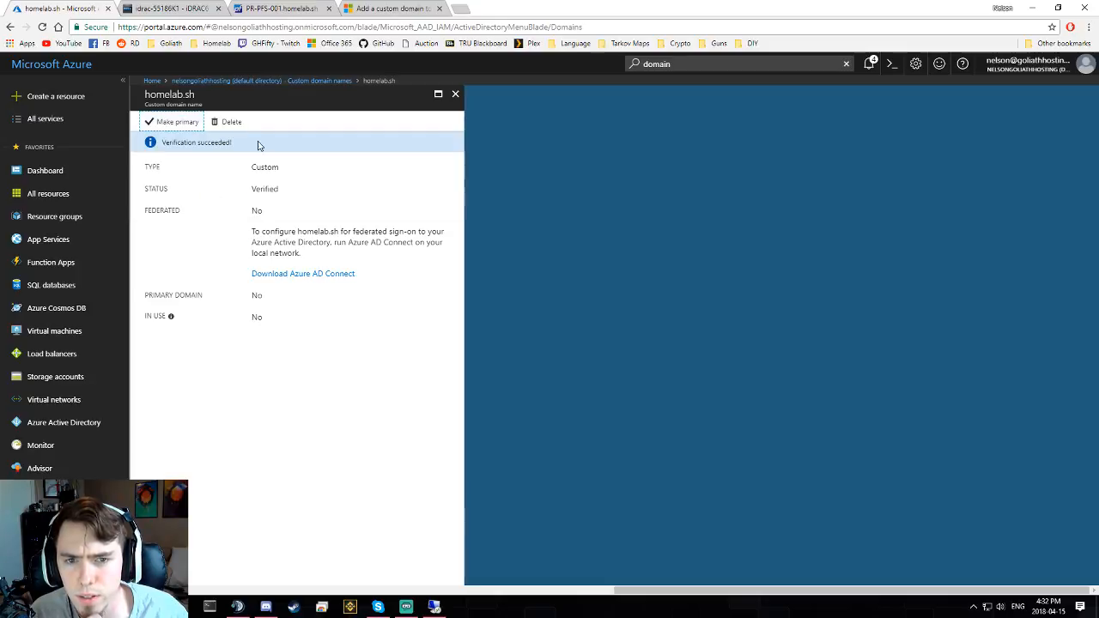
click(325, 80)
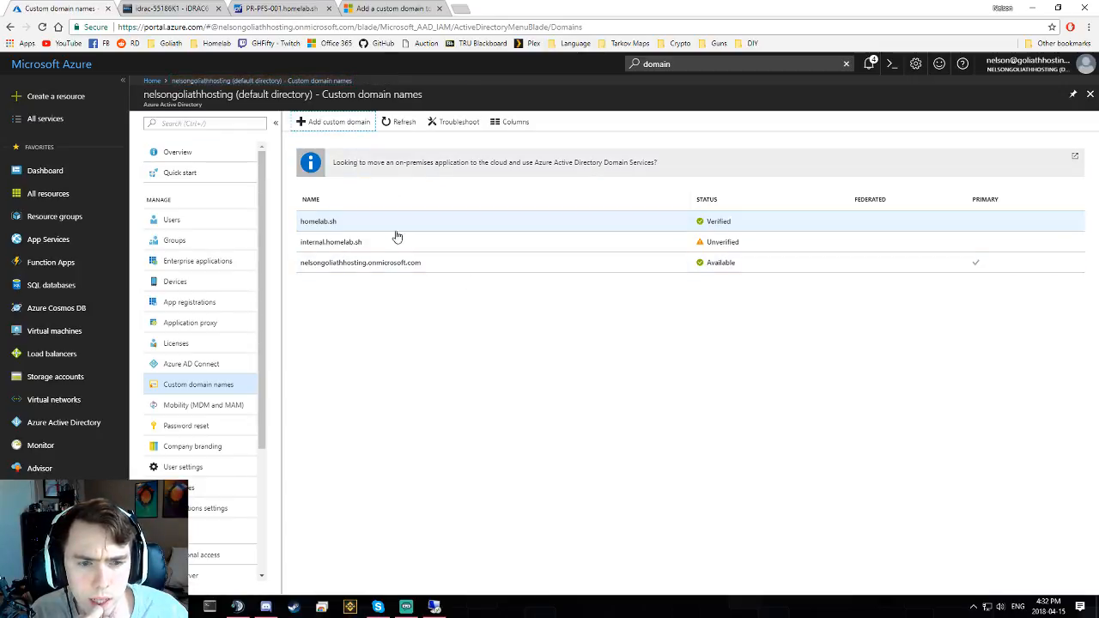
- Retry verification of internal.homelab.sh and close its details blade
click(370, 244)
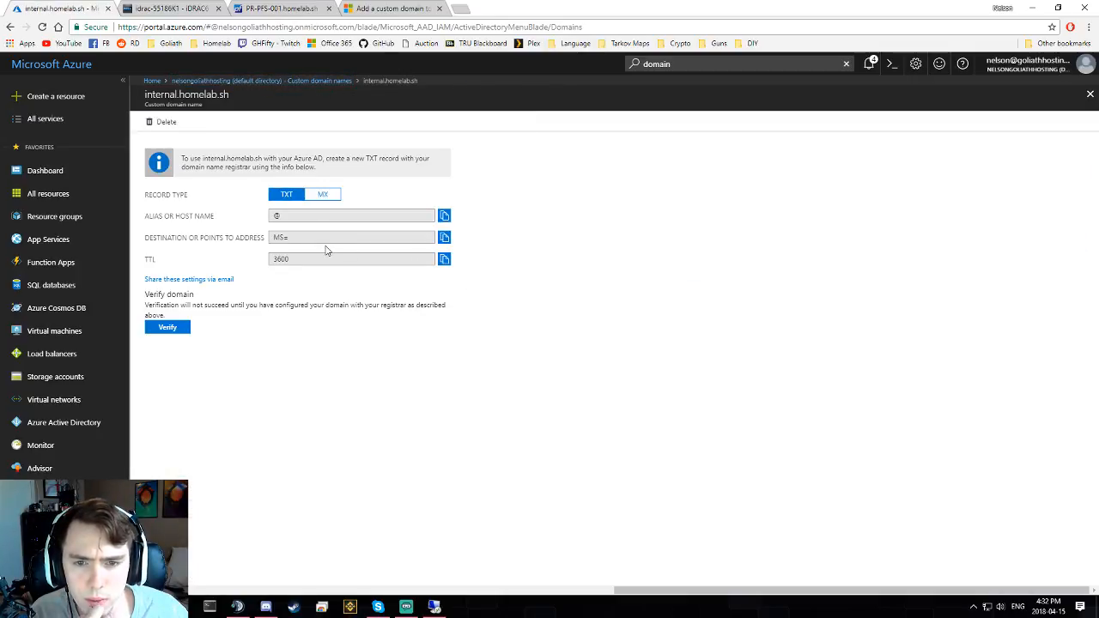
click(181, 328)
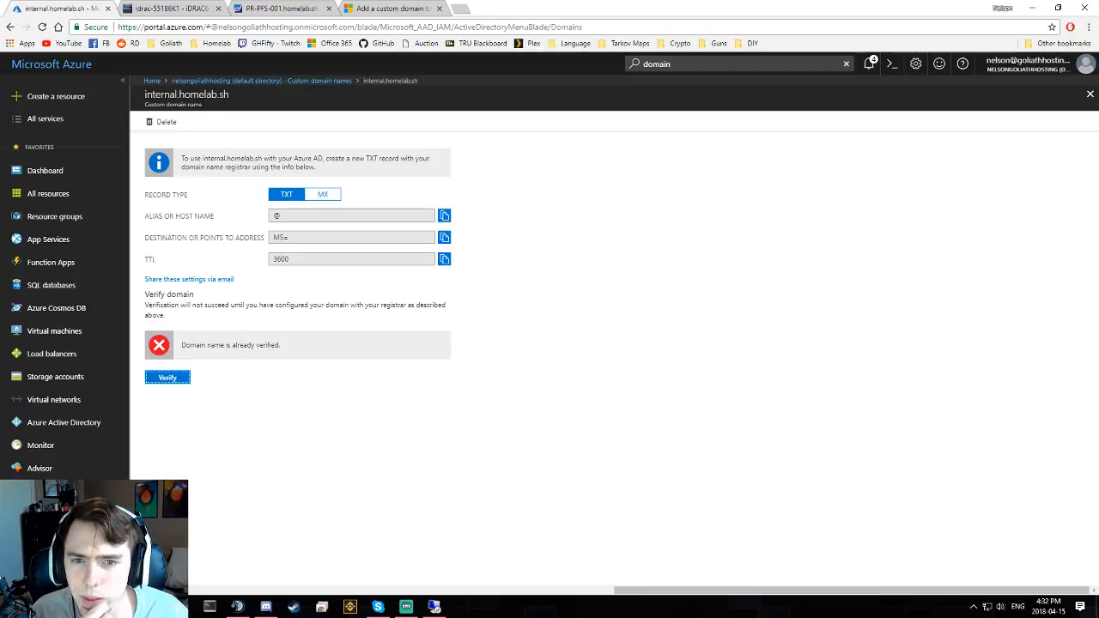
click(1090, 95)
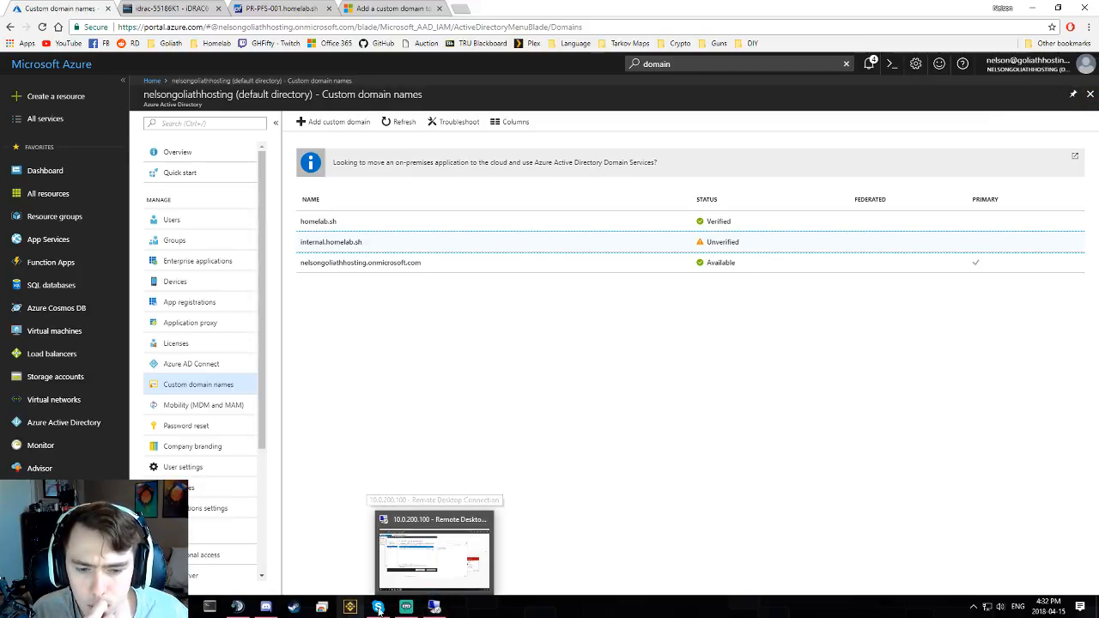
- In the remote sync wizard, go back and forward past Azure AD sign-in to reach Ready to configure, then minimize
click(432, 554)
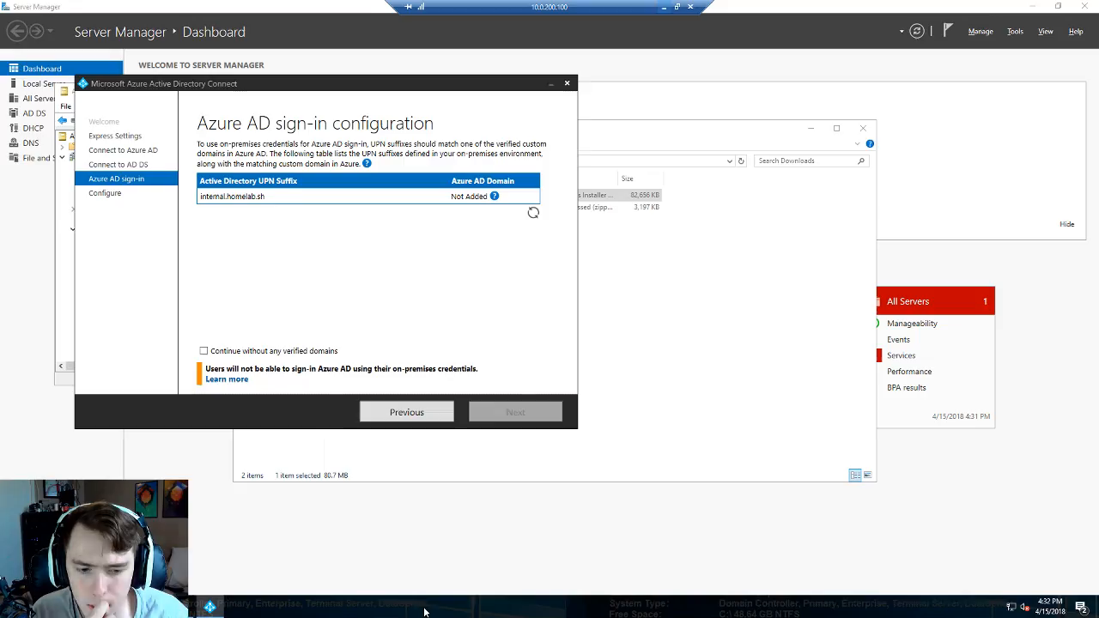
click(400, 412)
click(515, 412)
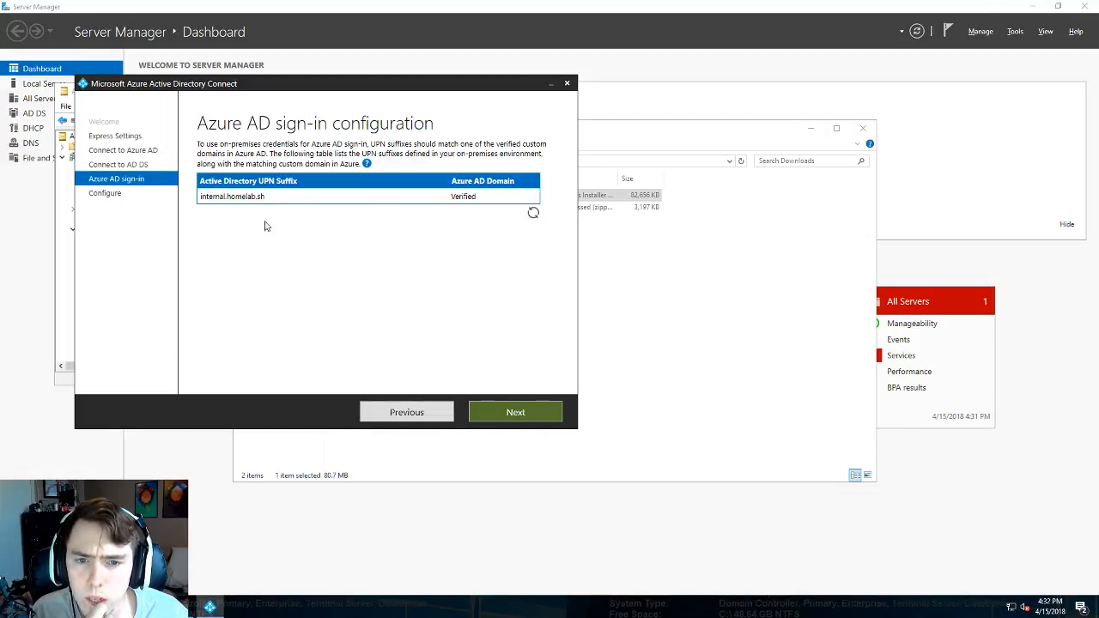
click(518, 412)
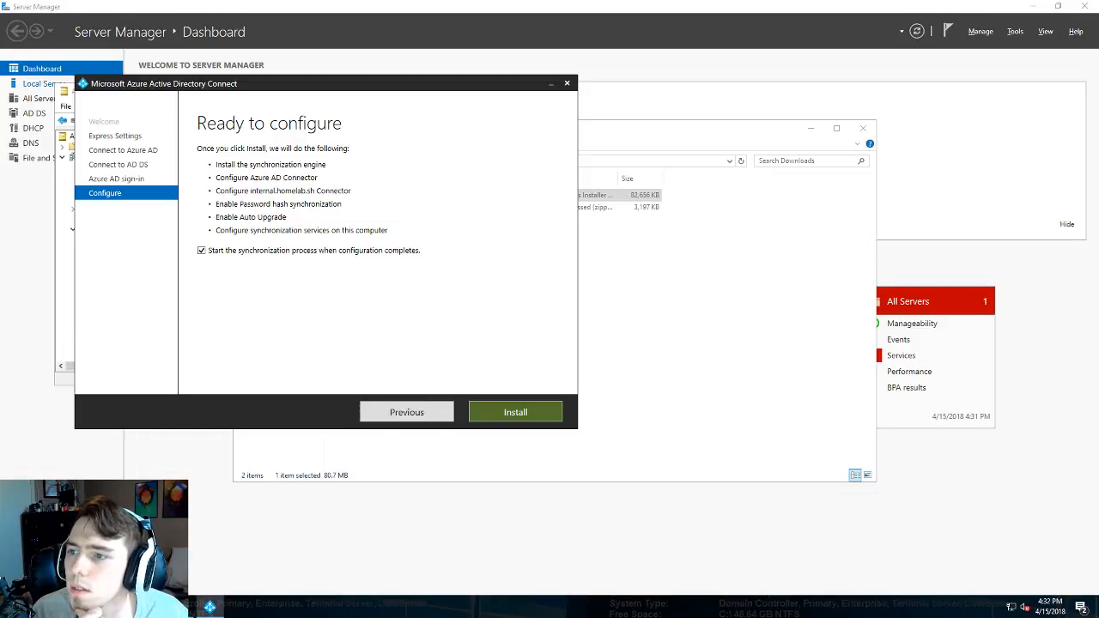
click(660, 4)
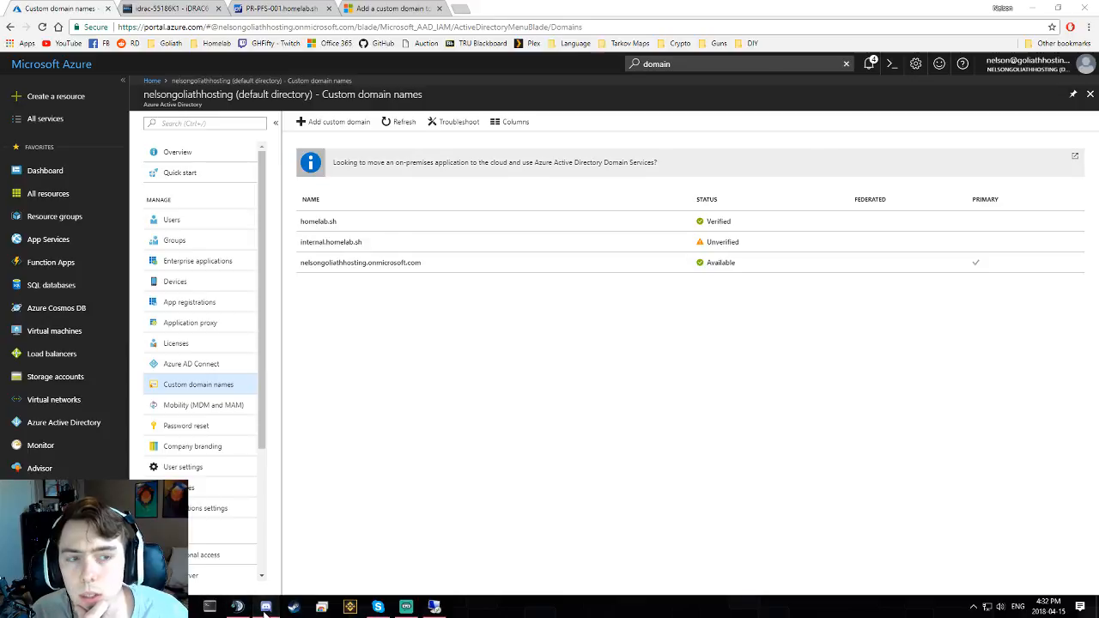
click(265, 607)
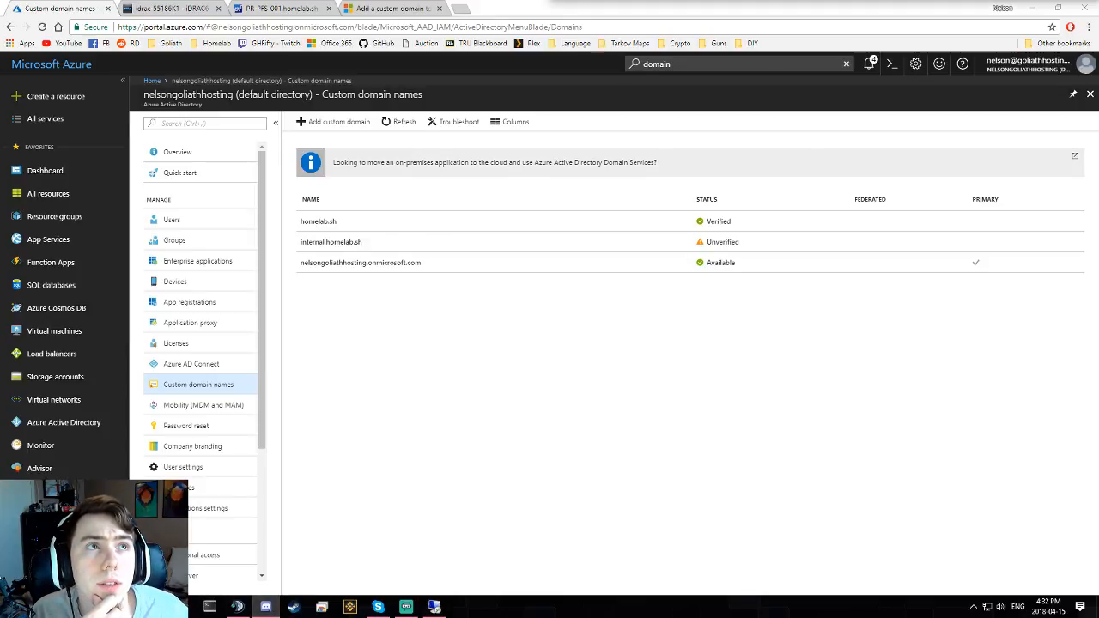
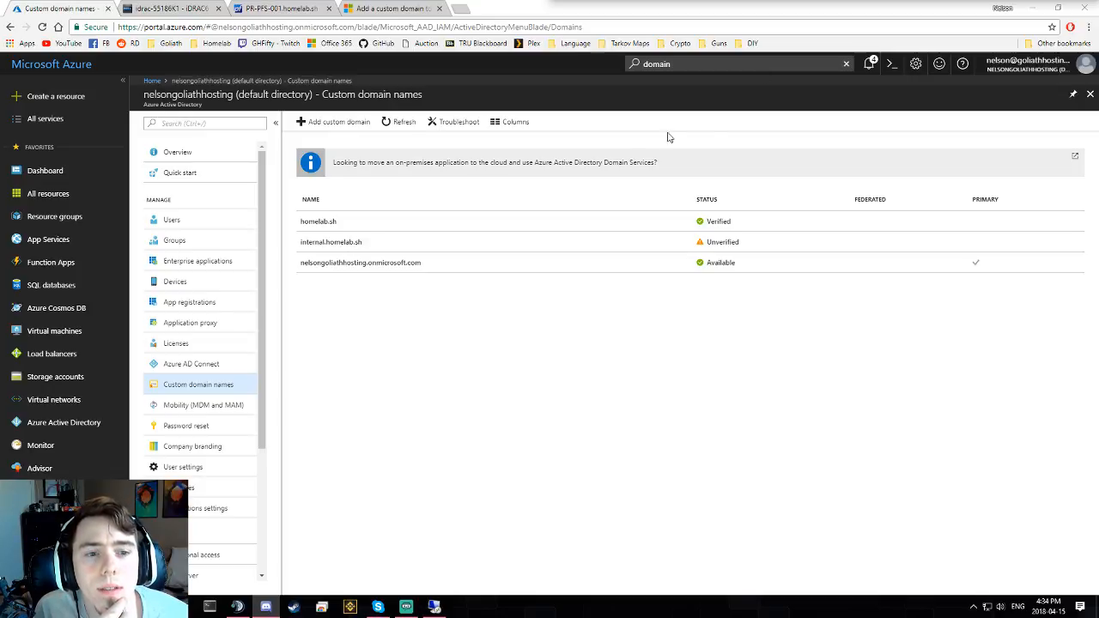
- Leave the Azure portal's custom domain list for the remote server's Azure AD Connect Ready to configure page
click(583, 365)
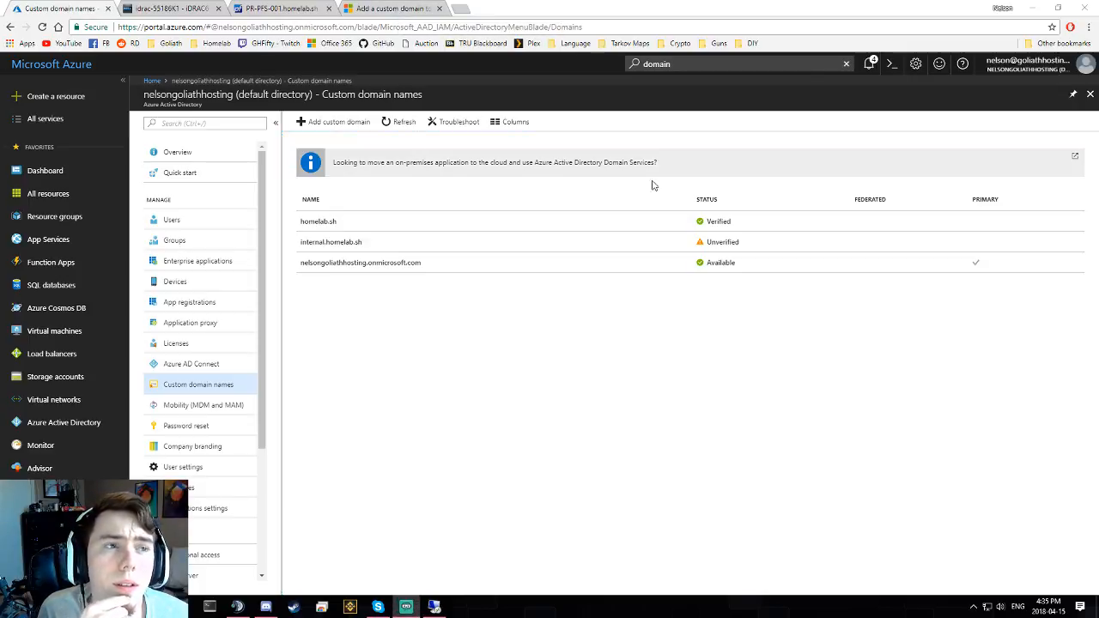
click(435, 601)
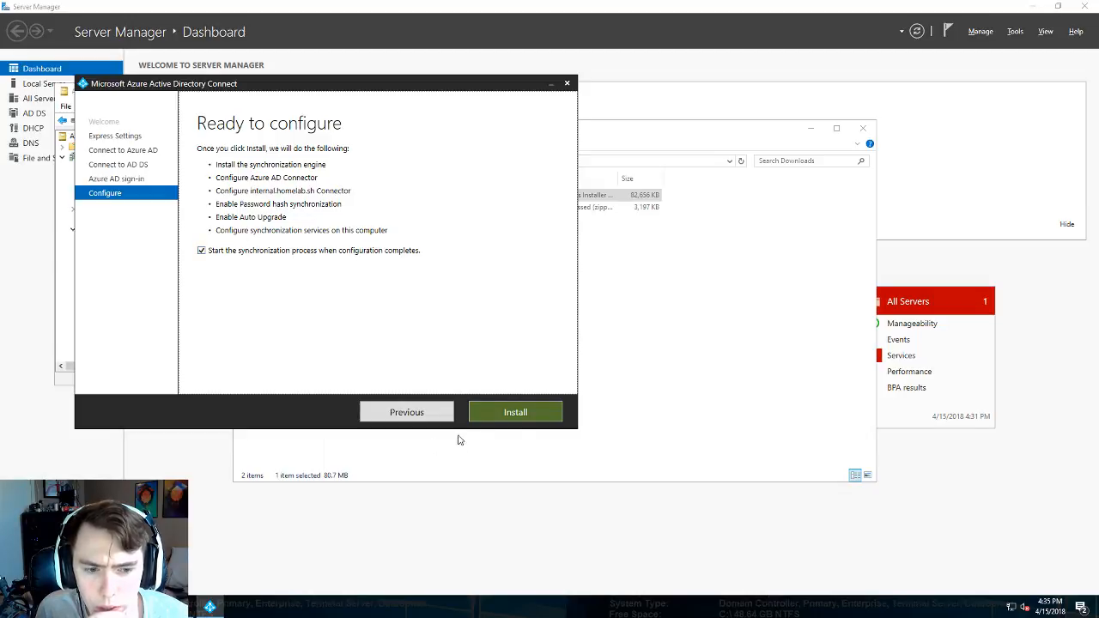
- Start the Azure AD Connect sync install, then open the directory's users list in the Azure portal
click(515, 412)
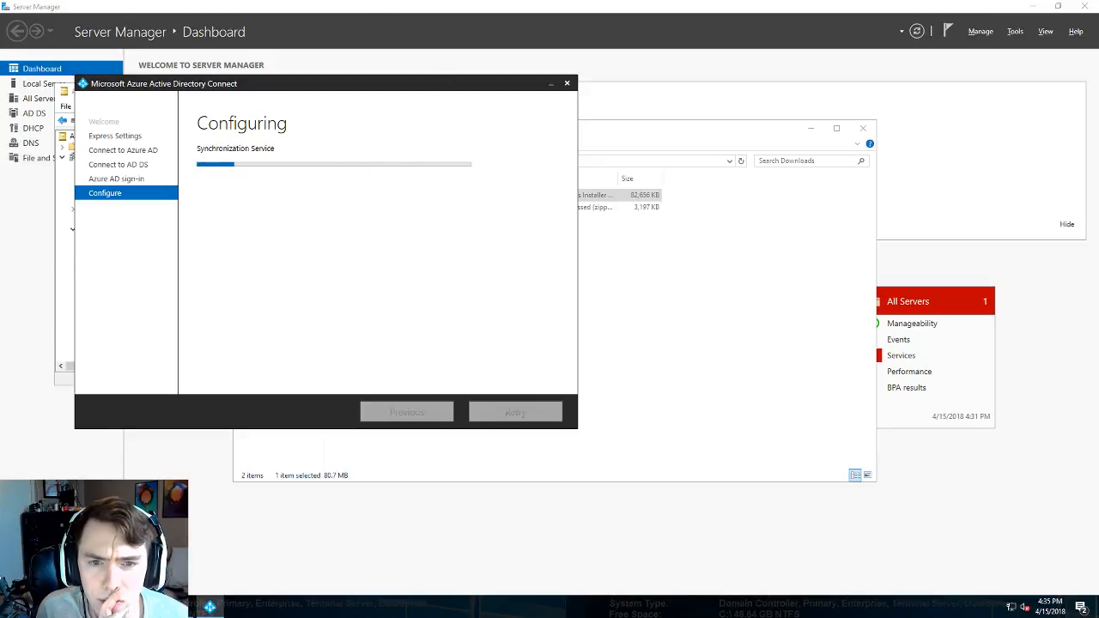
mouse_move(434, 0)
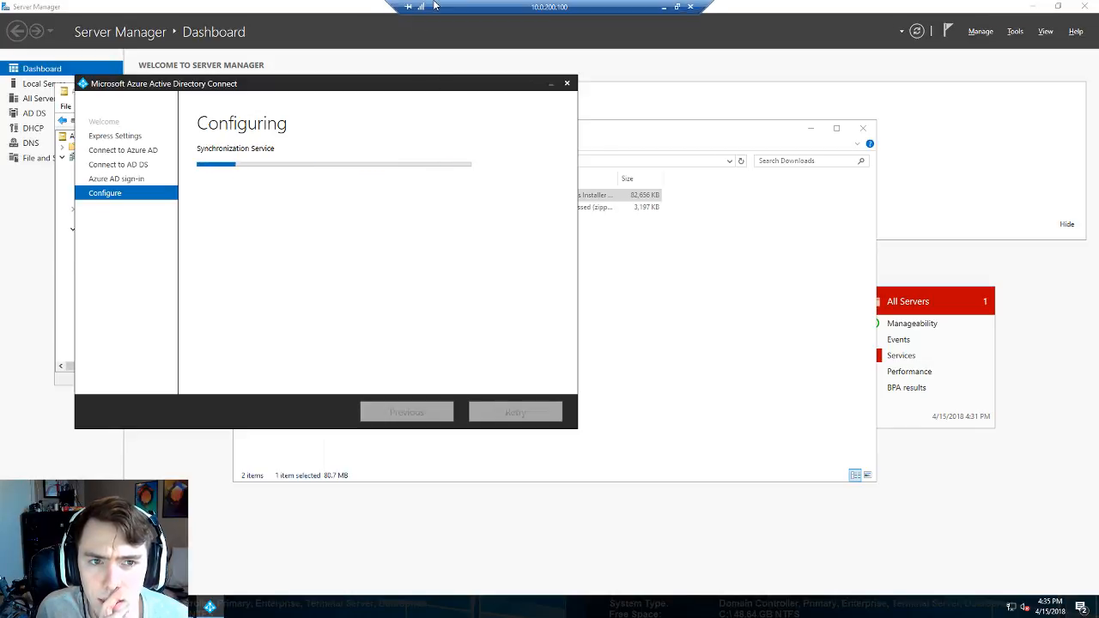
click(661, 7)
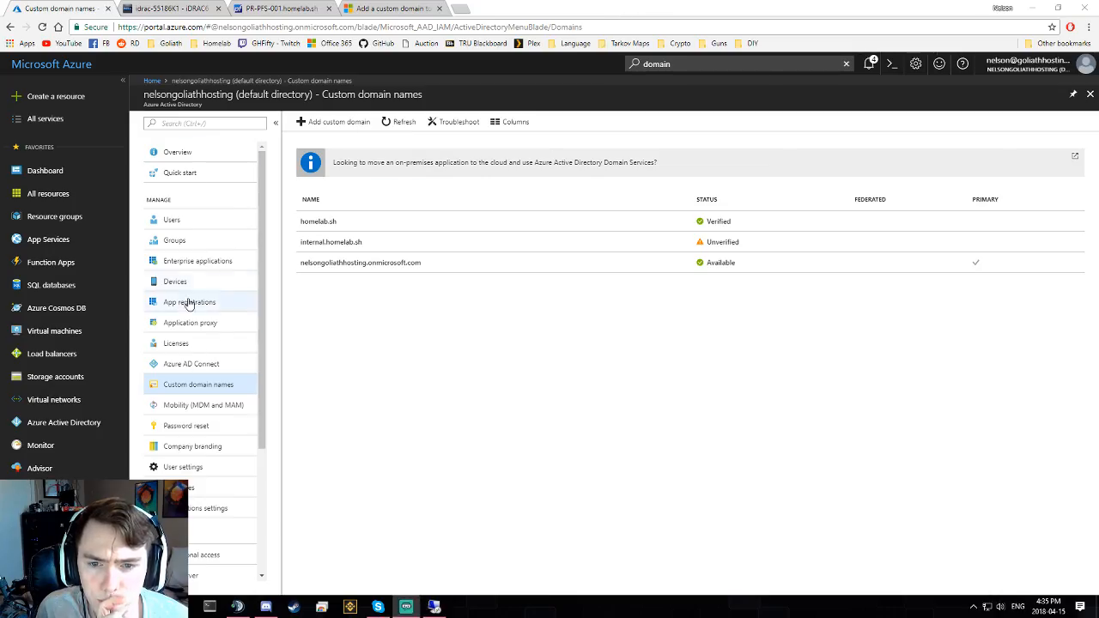
click(185, 220)
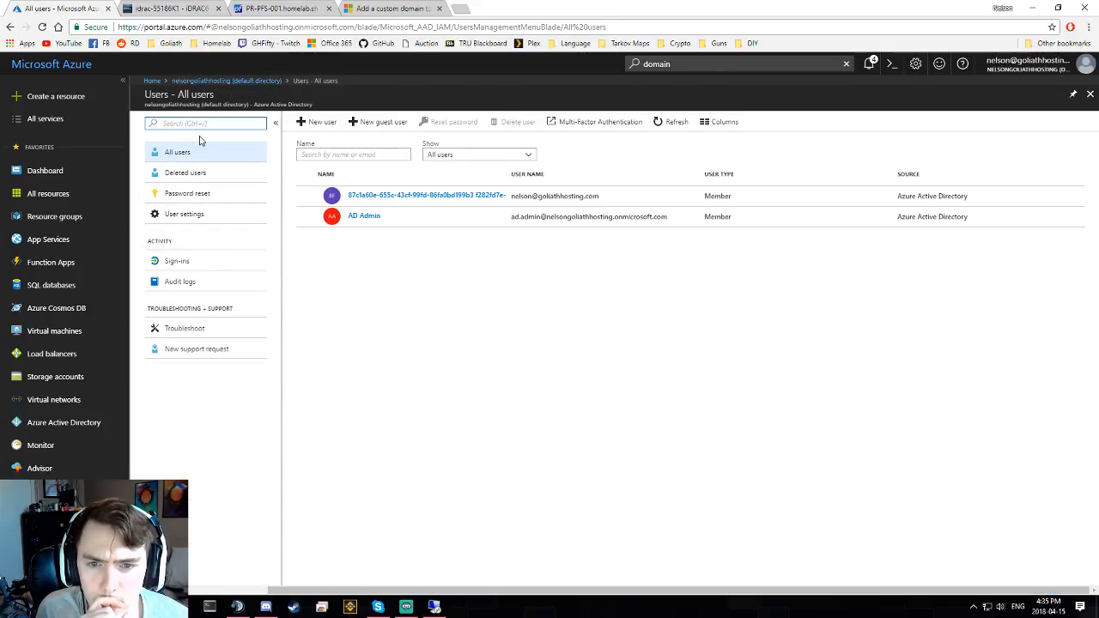
- Check the remote session and Downloads folder, then open a blank browser tab beside the Azure portal
click(434, 607)
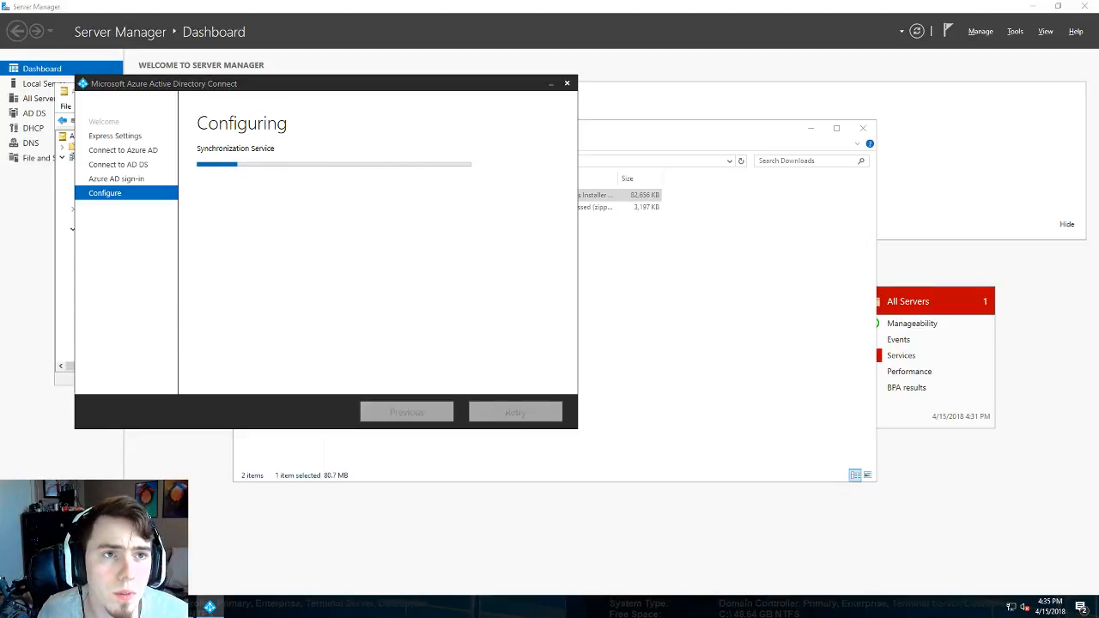
key(alt+Tab)
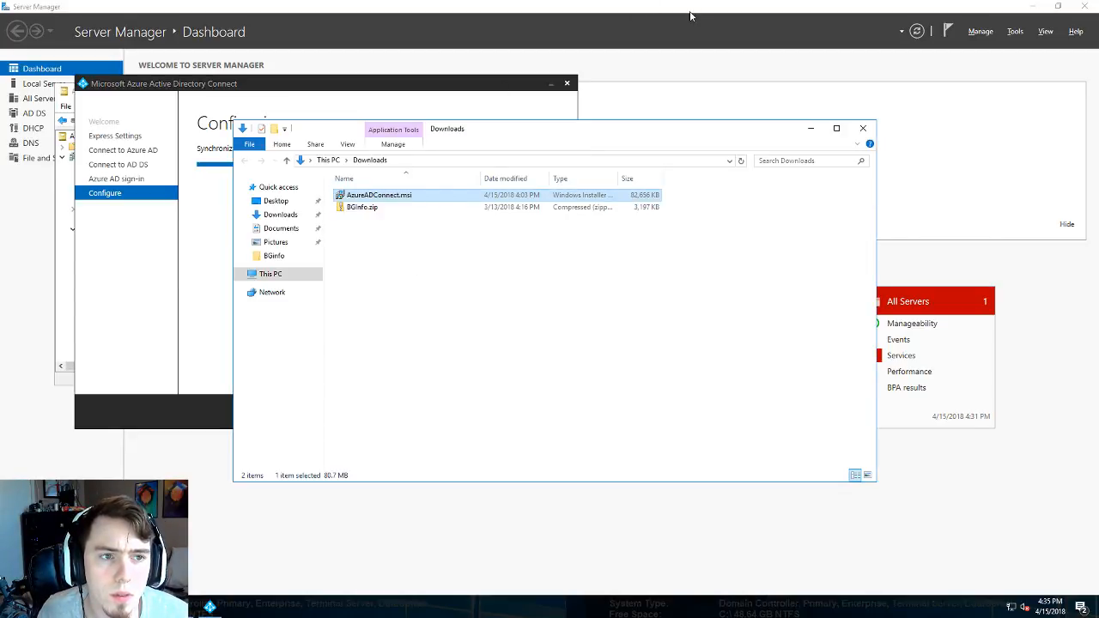
click(665, 7)
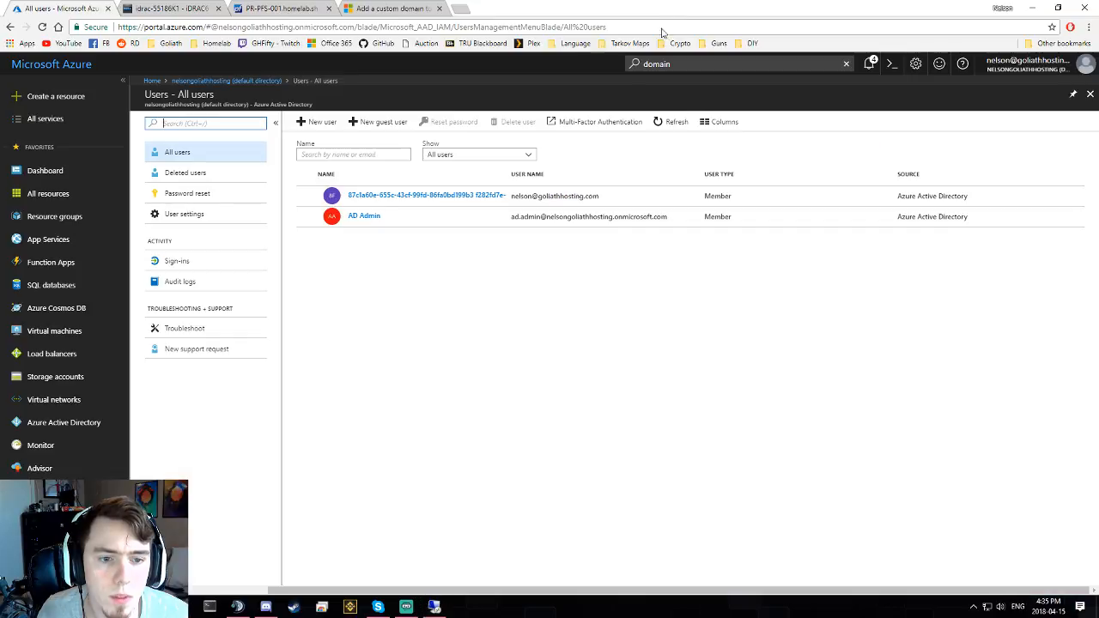
click(459, 9)
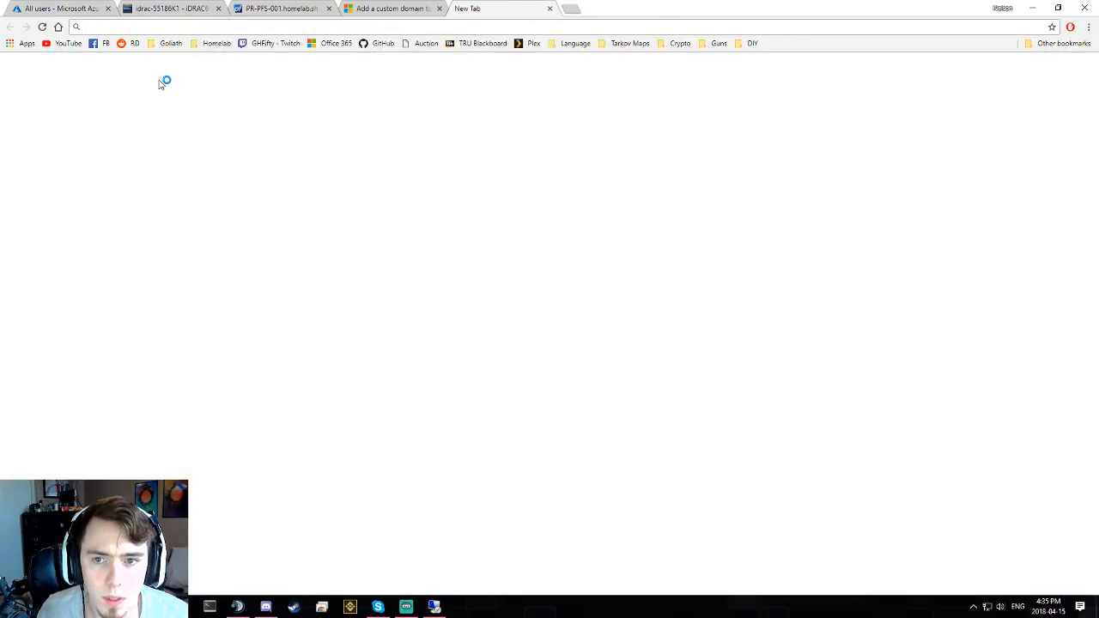
- Close the blank tab and open pr-pve-001 from the Homelab bookmarks in a new tab
key(ctrl+w)
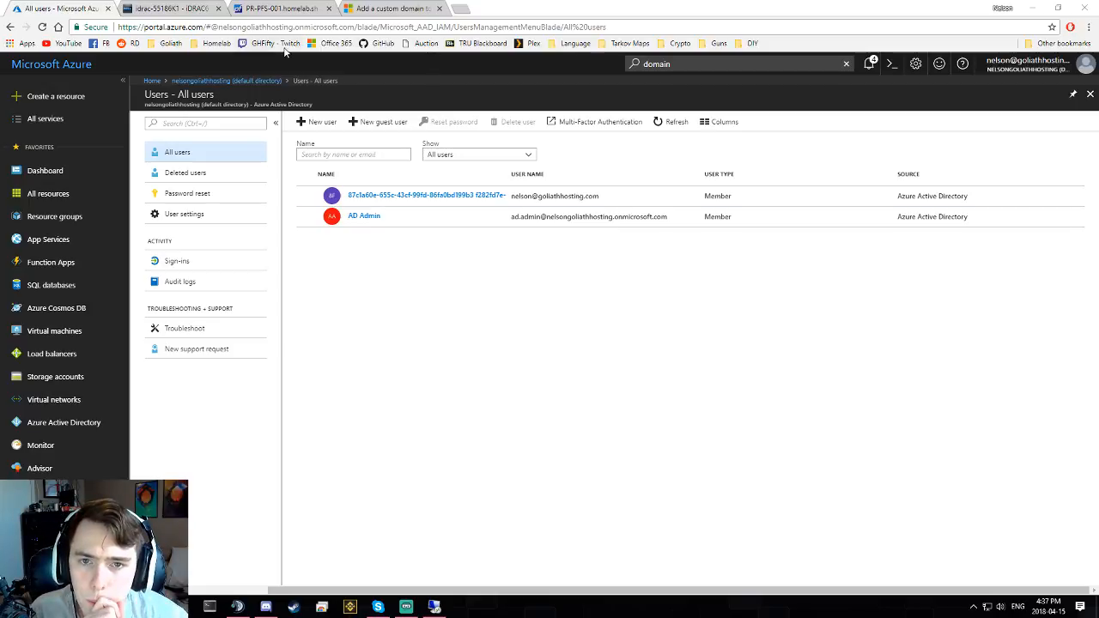
click(215, 43)
middle_click(215, 60)
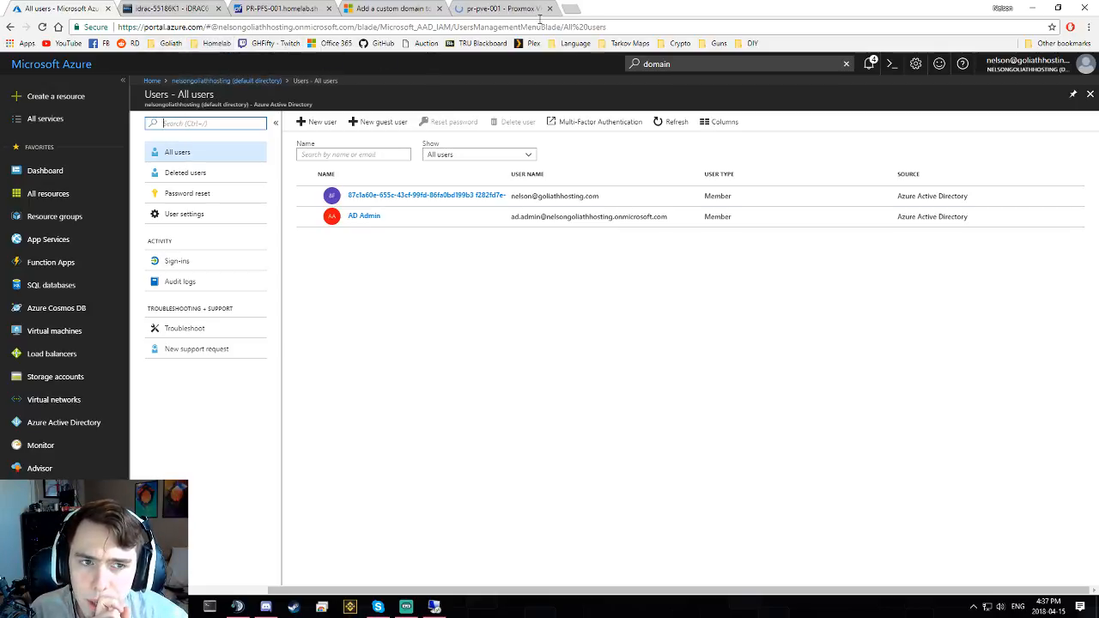
- Sign in to Proxmox VE as root with the account password and dismiss the subscription notice
click(502, 9)
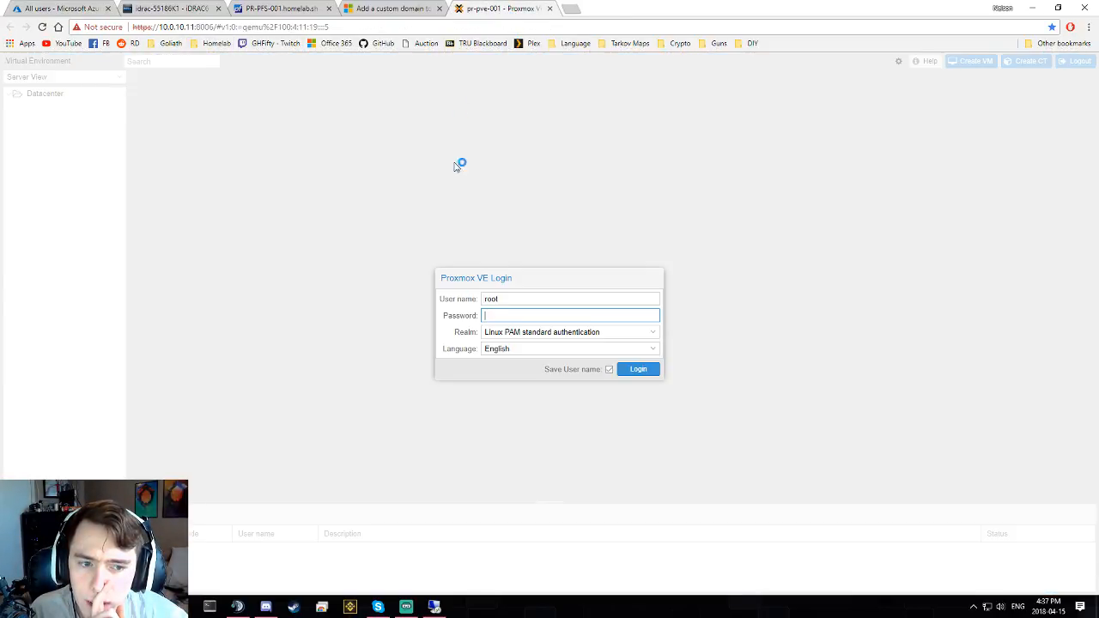
text(•••••••)
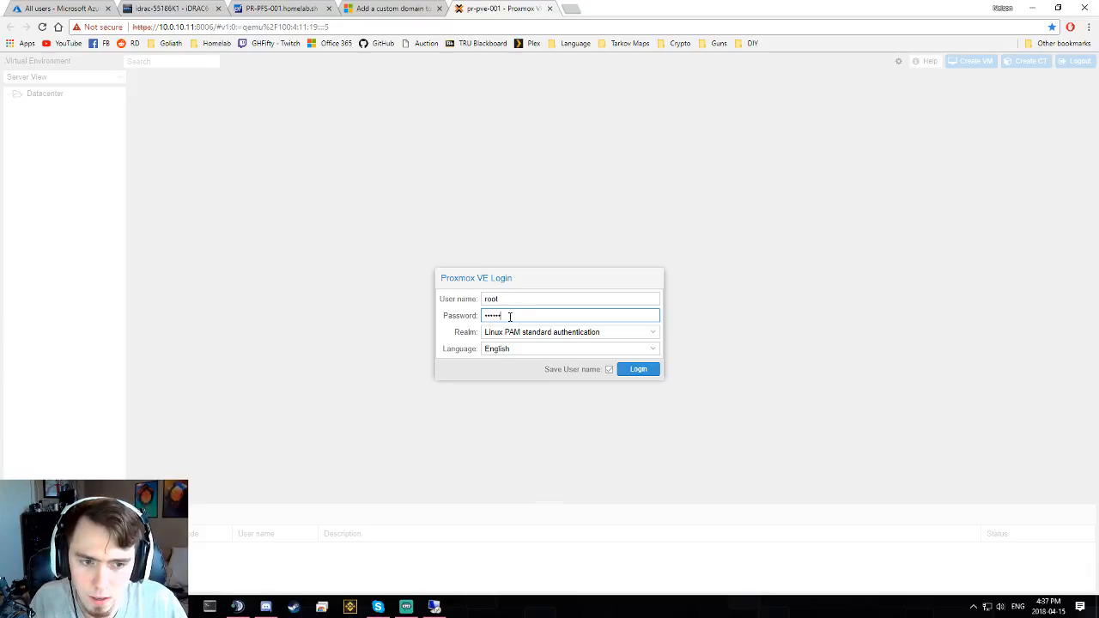
key(Return)
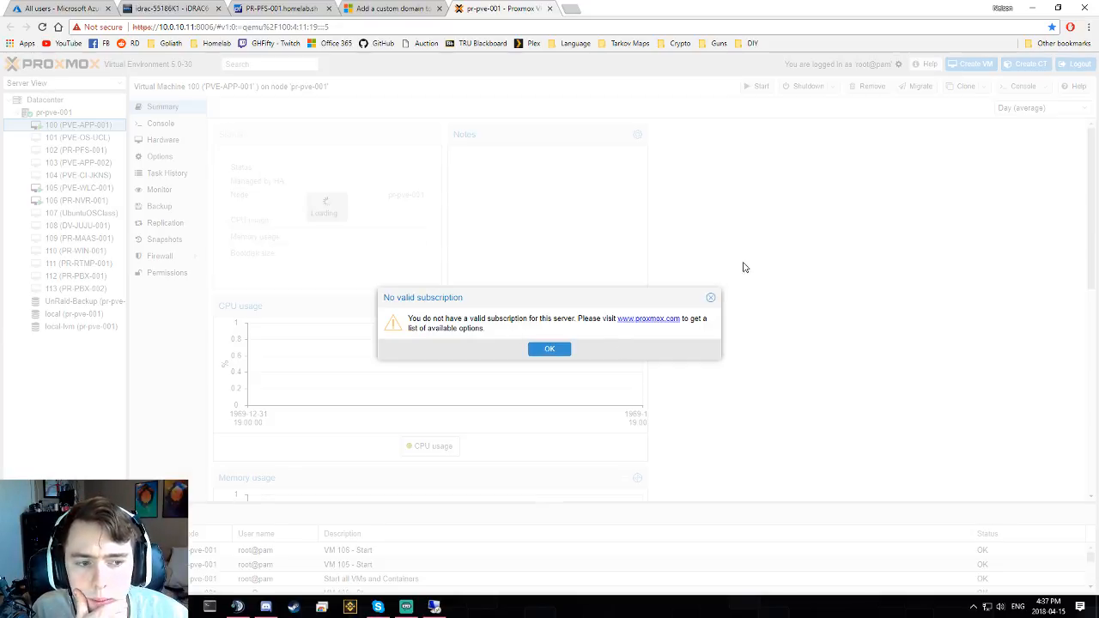
click(709, 297)
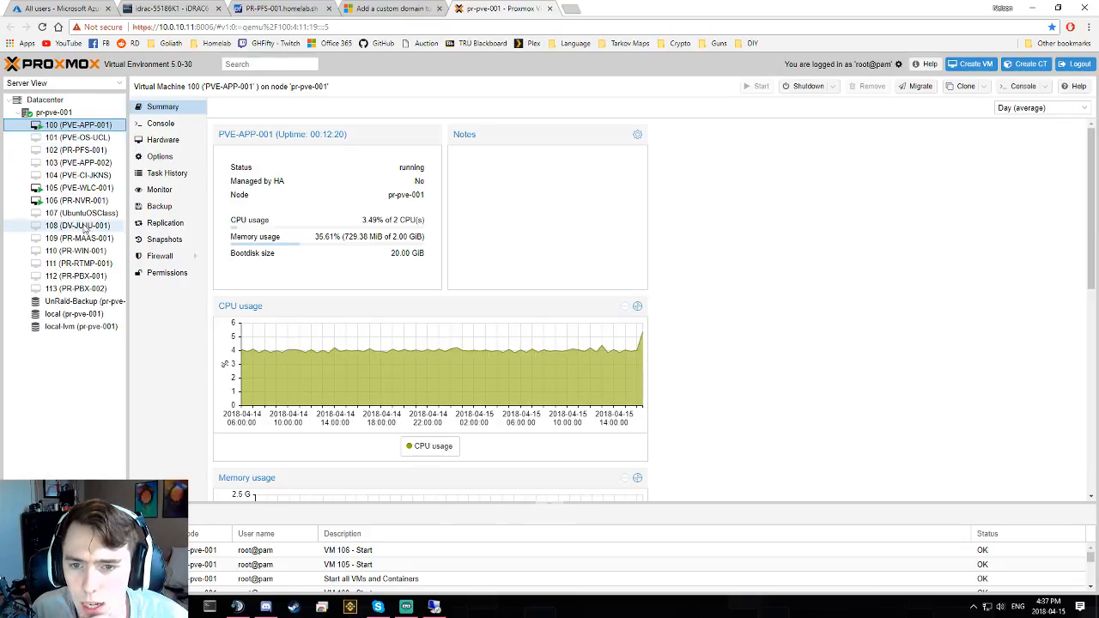
- Check the summaries of VM 105 PVE-WLC-001 and VM 106 PR-NVR-001, then close the Proxmox tab
click(86, 190)
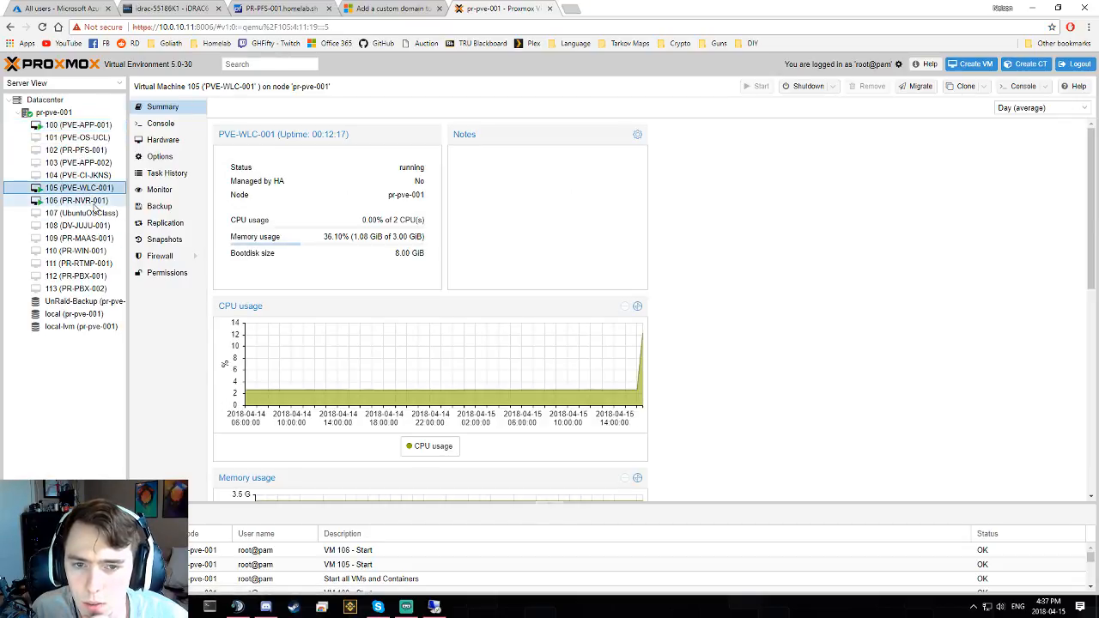
click(95, 203)
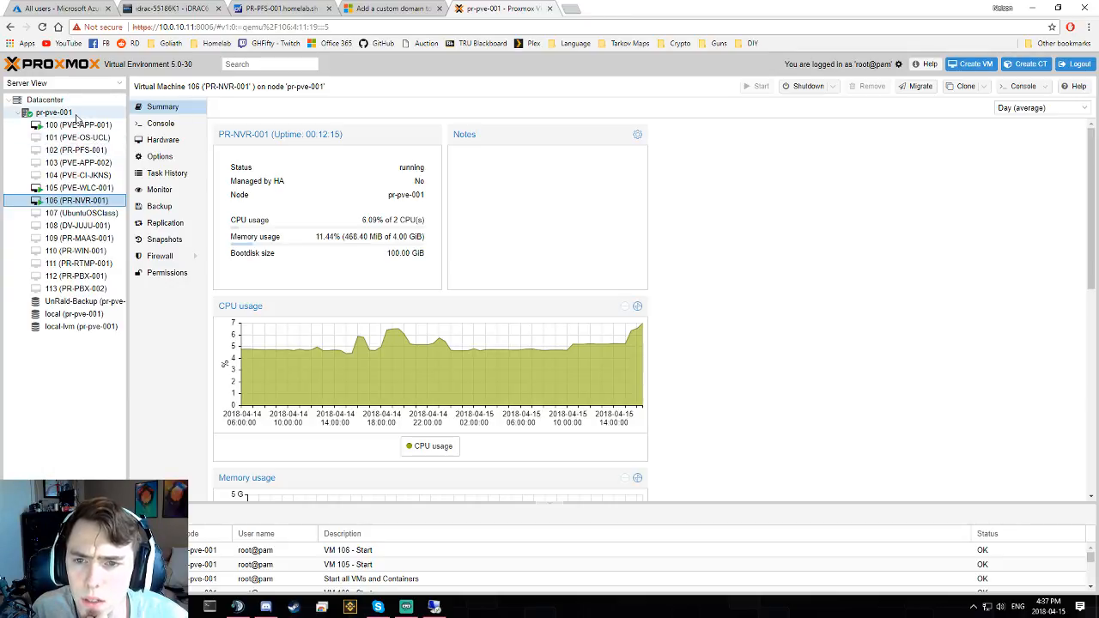
middle_click(481, 10)
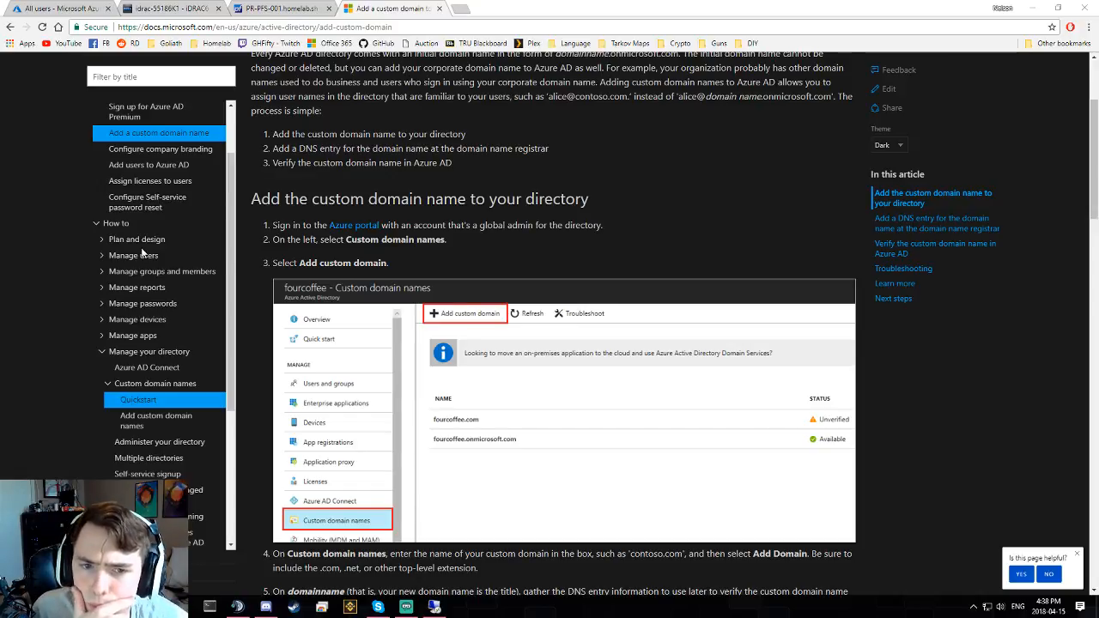
- Close the custom domain docs tab and reload the Azure portal's All users tab
middle_click(367, 12)
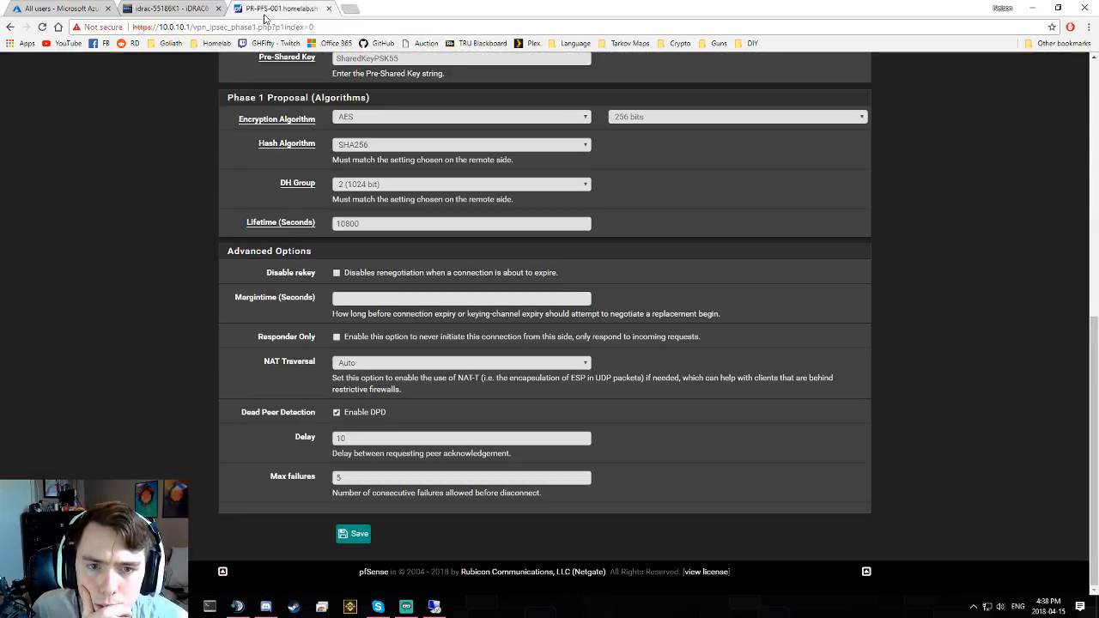
click(132, 12)
click(76, 11)
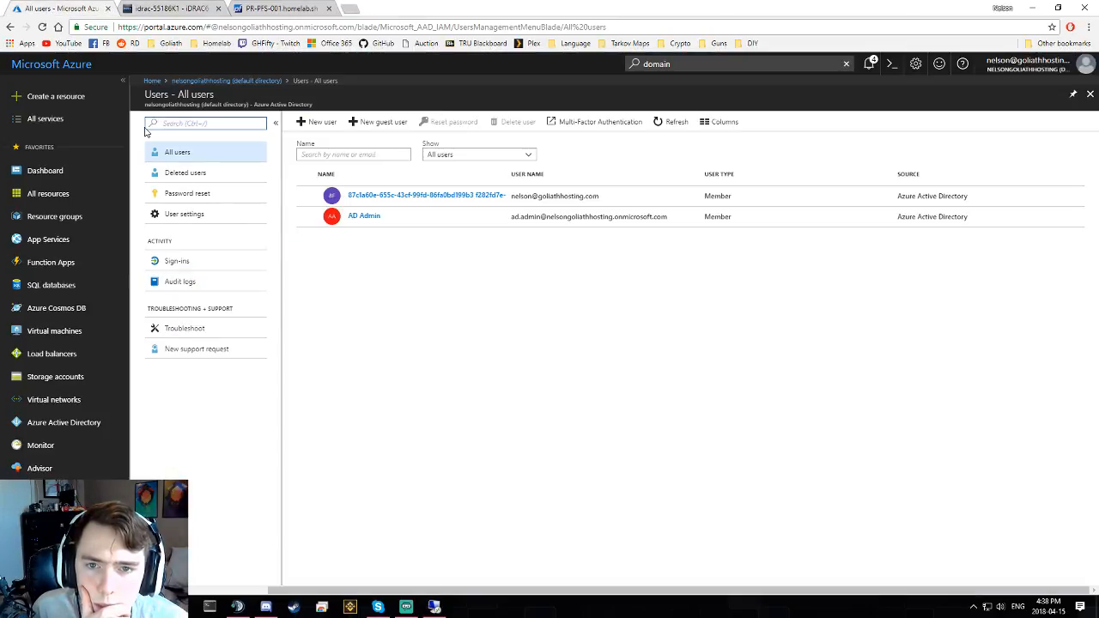
click(42, 27)
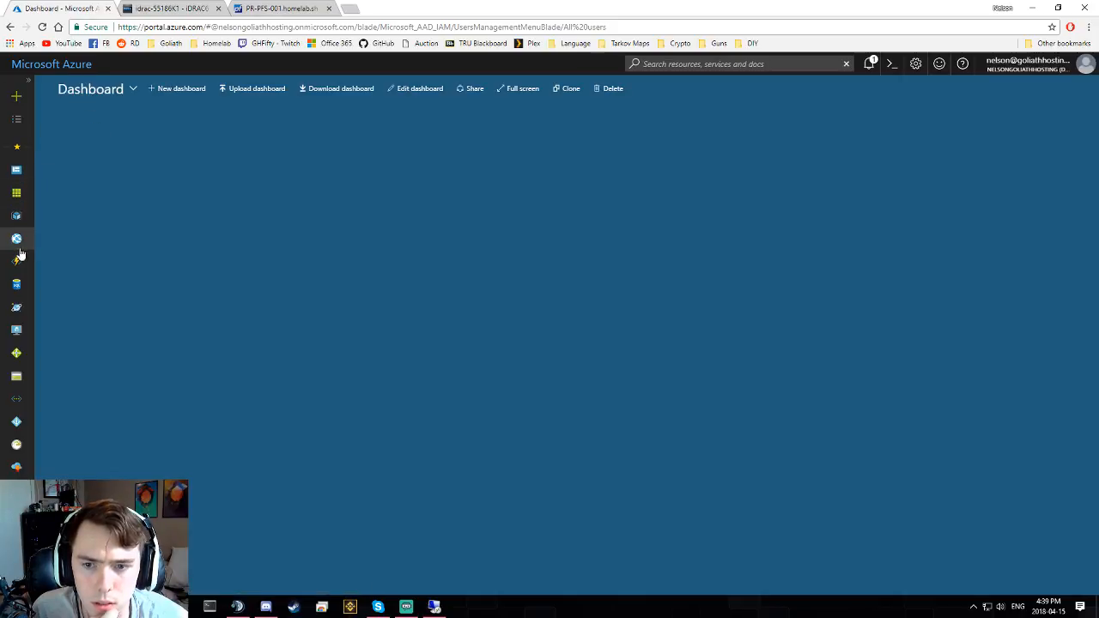
- Open Azure Active Directory > Users, then bring up the remote server's finished Azure AD Connect window
click(28, 80)
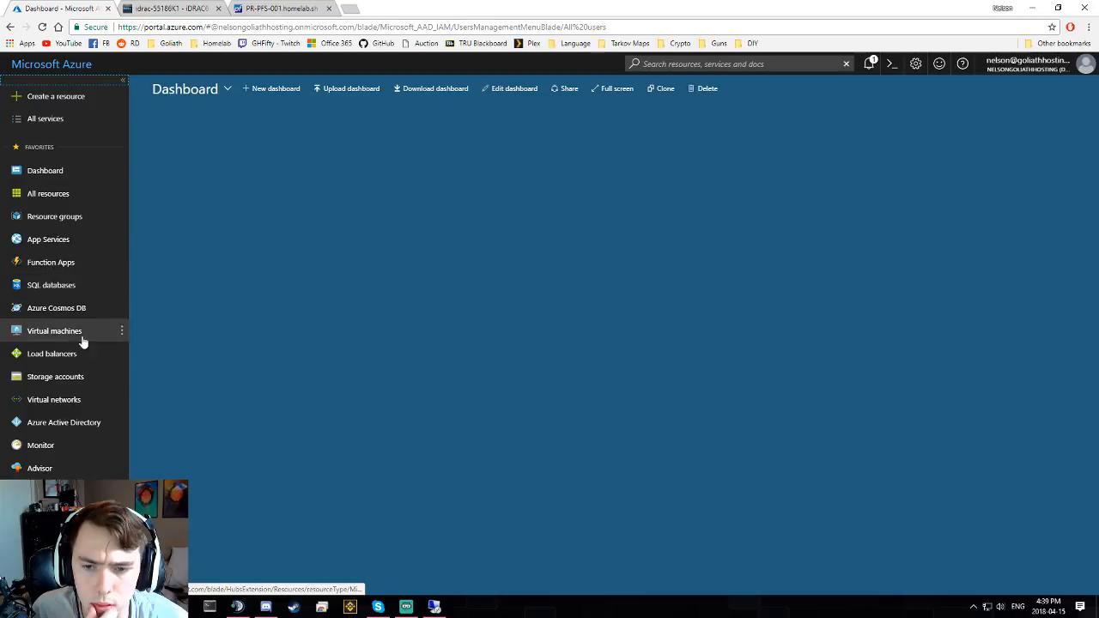
click(74, 421)
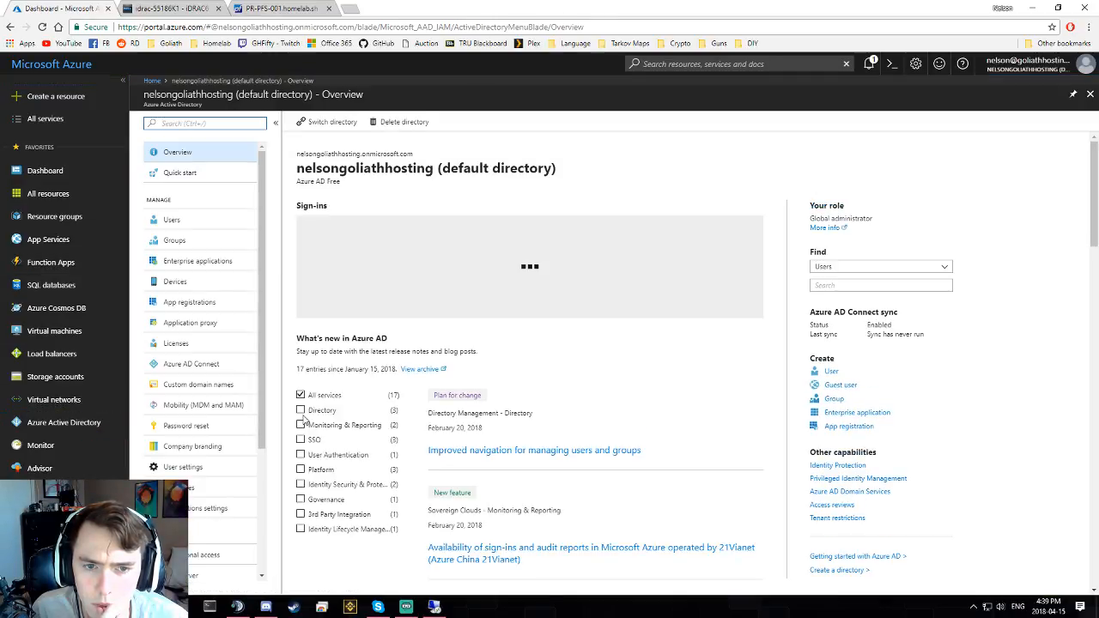
click(183, 222)
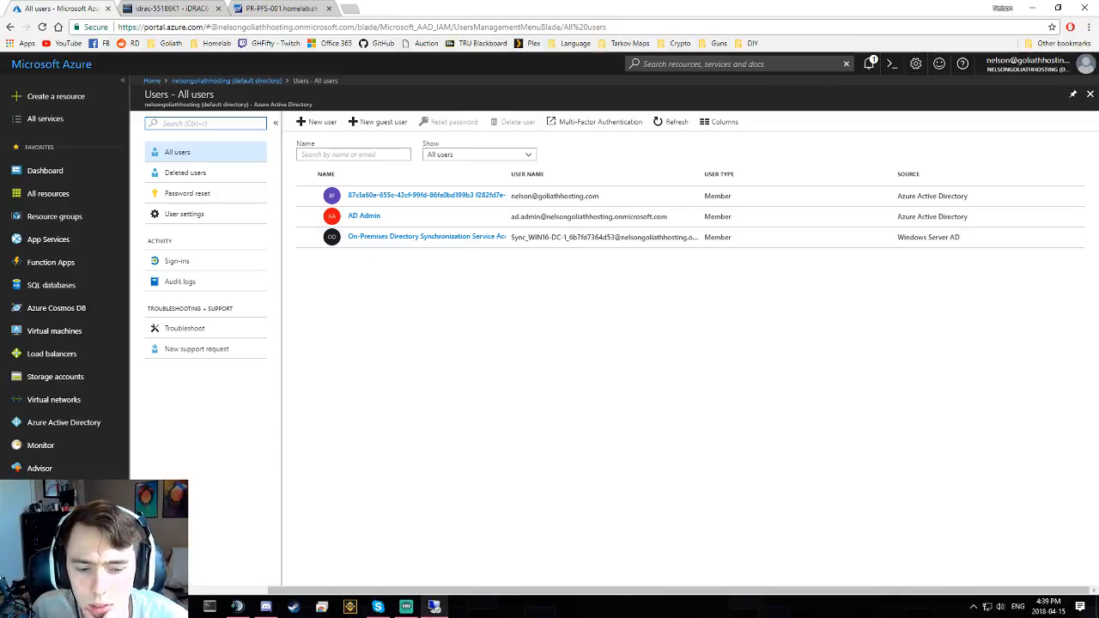
click(435, 607)
click(184, 344)
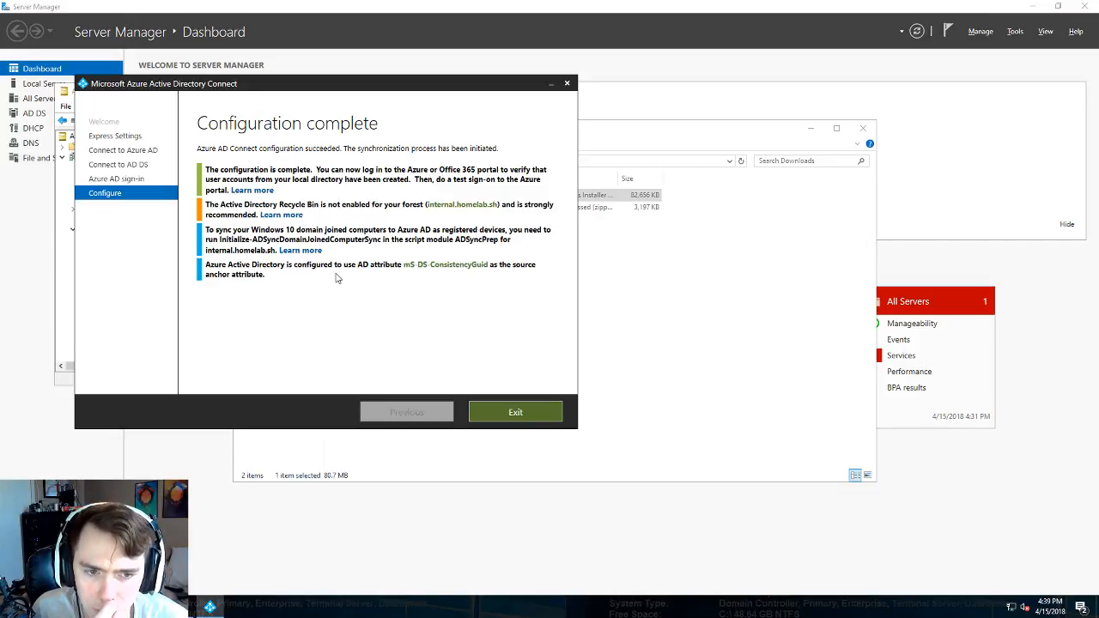
- Exit the completed Azure AD Connect wizard, view AD Users and Computers, and minimize the remote session
click(508, 412)
click(206, 309)
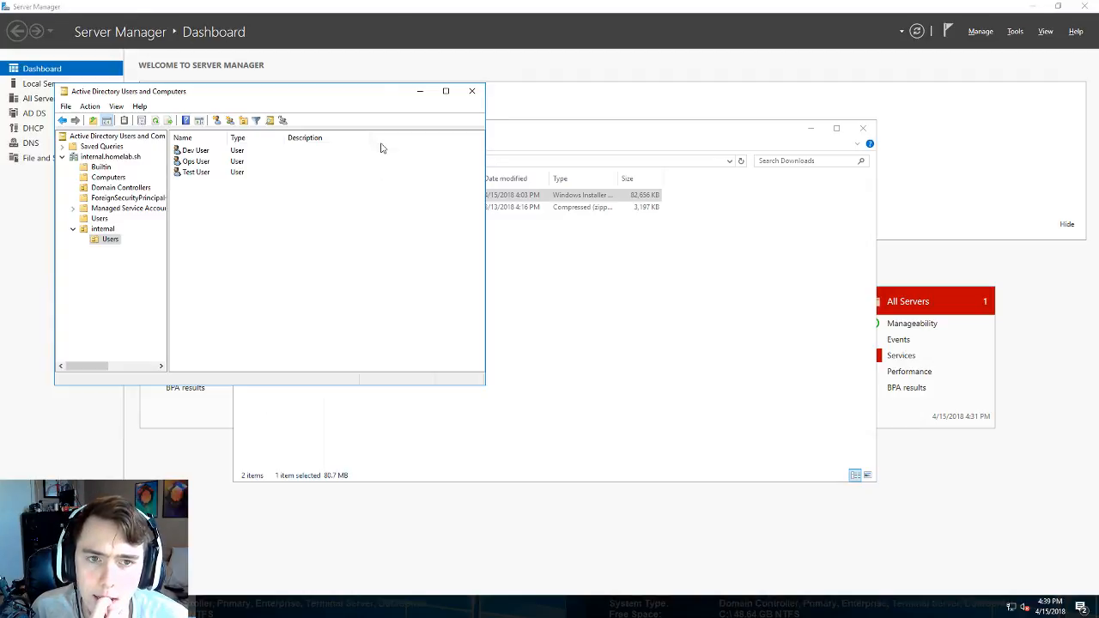
mouse_move(537, 2)
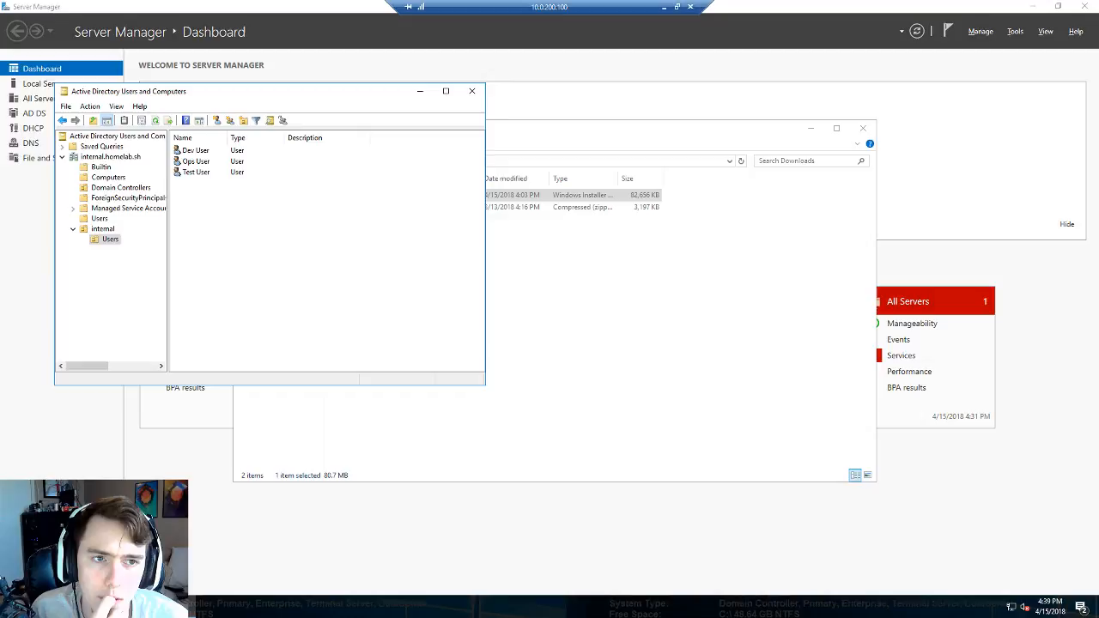
click(663, 6)
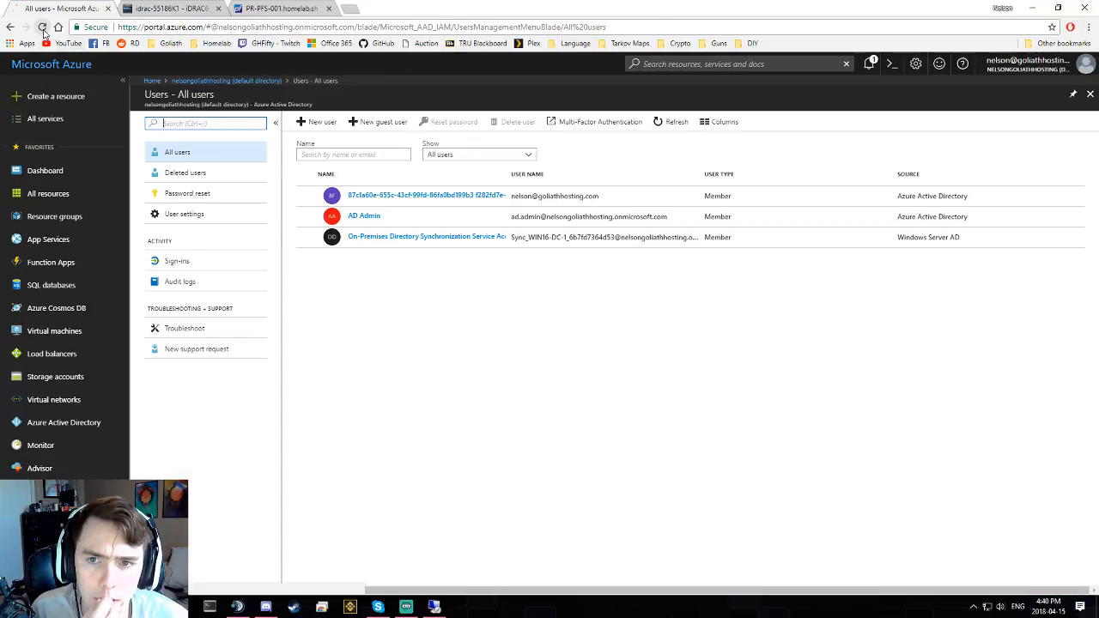
- Reload the Azure portal's All users page in Chrome
click(42, 27)
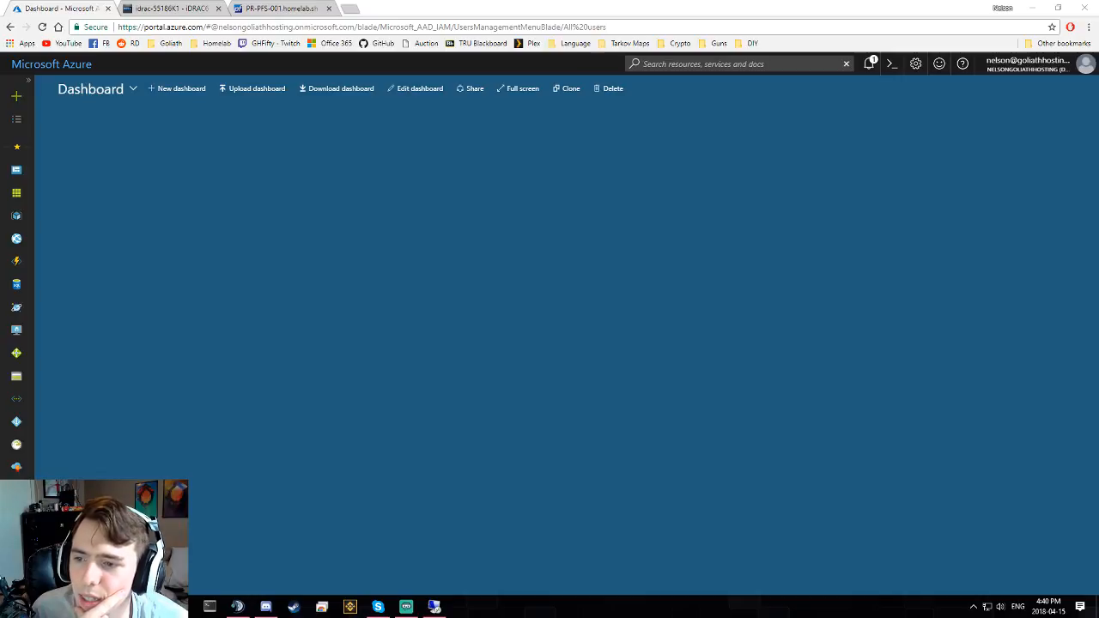
- Reload the portal onto the Dashboard and expand the sidebar to show service names
click(42, 27)
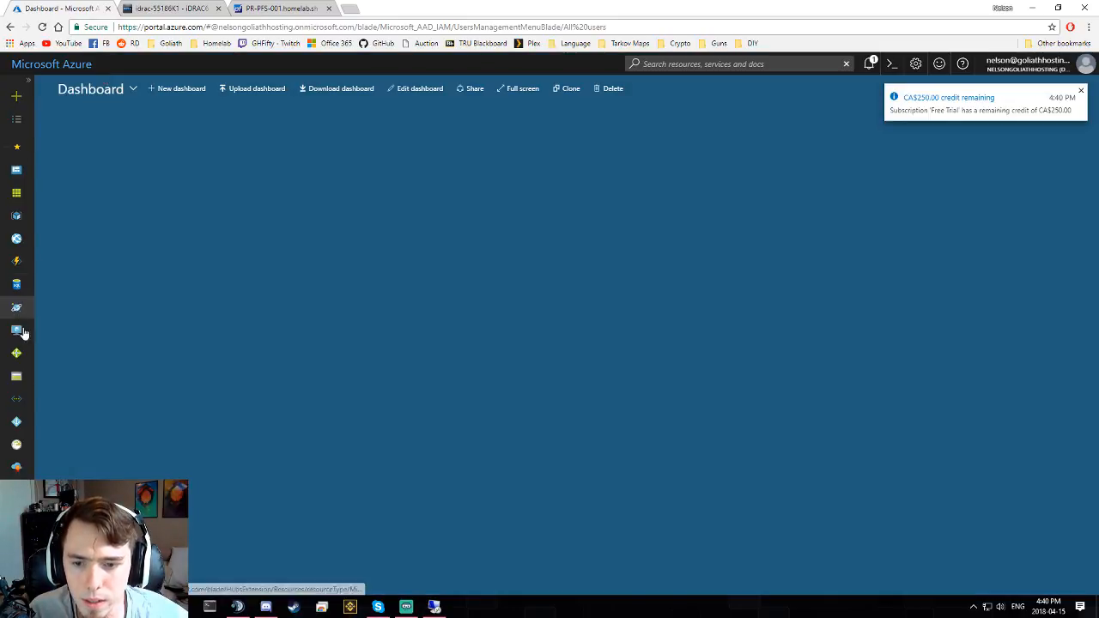
click(27, 84)
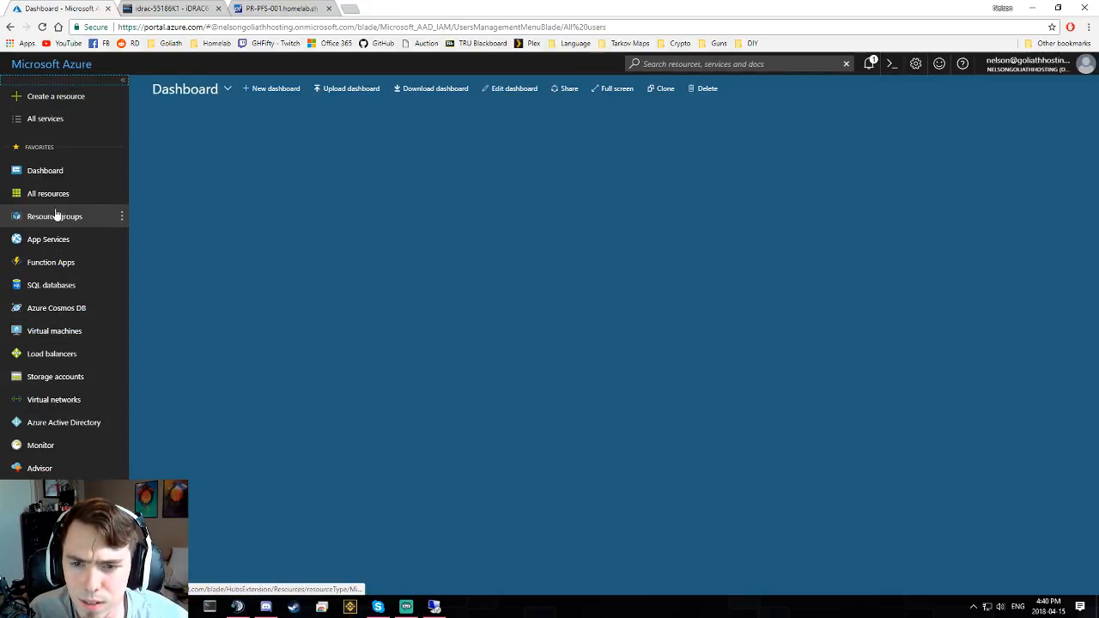
- Open Azure Active Directory > Users showing seven members, then return to the directory overview
click(55, 423)
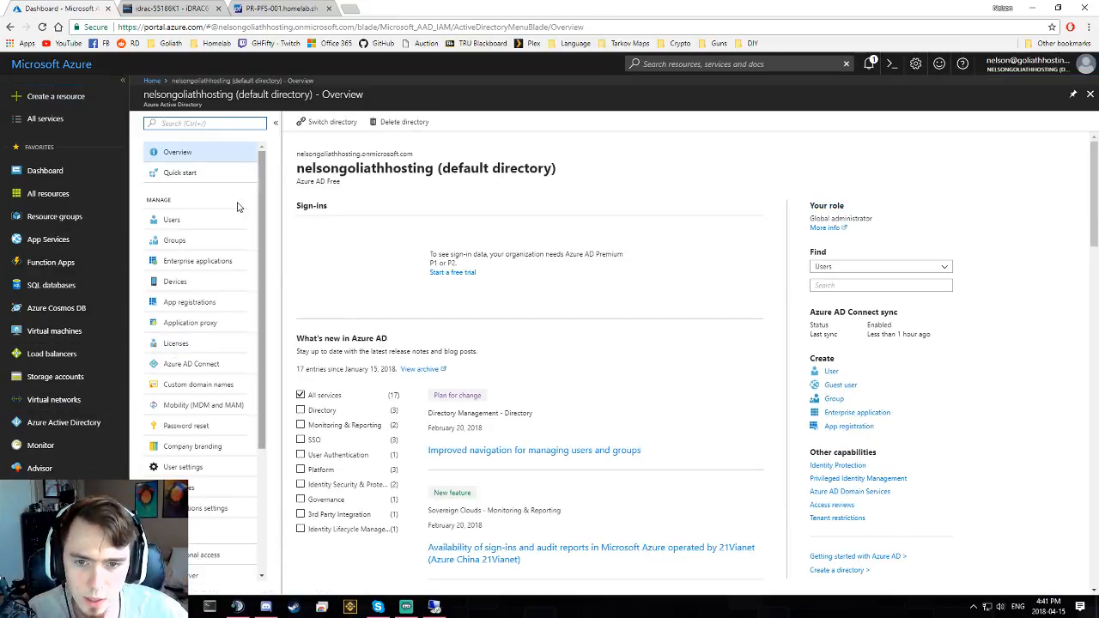
click(190, 219)
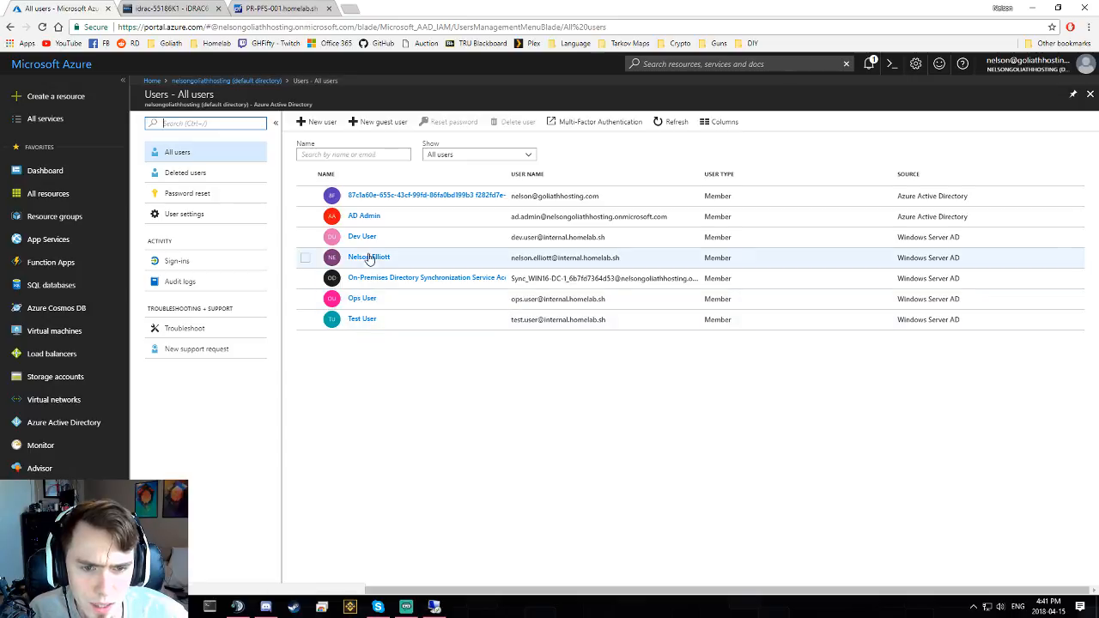
click(226, 81)
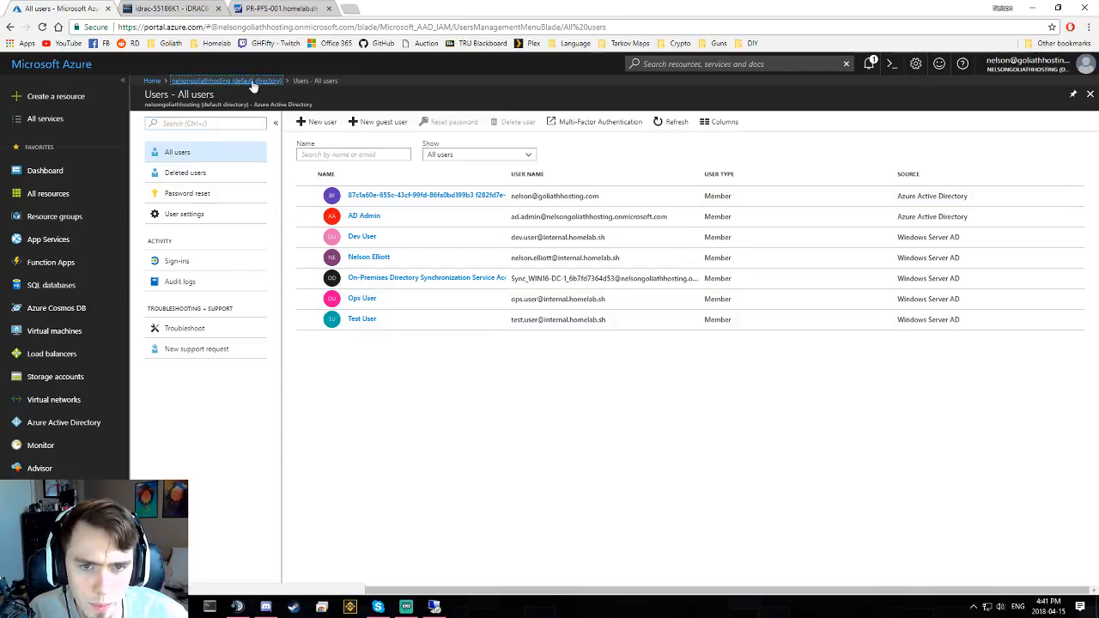
- List the directory's 13 synced security groups, including Dev, Operations and Reader
click(185, 240)
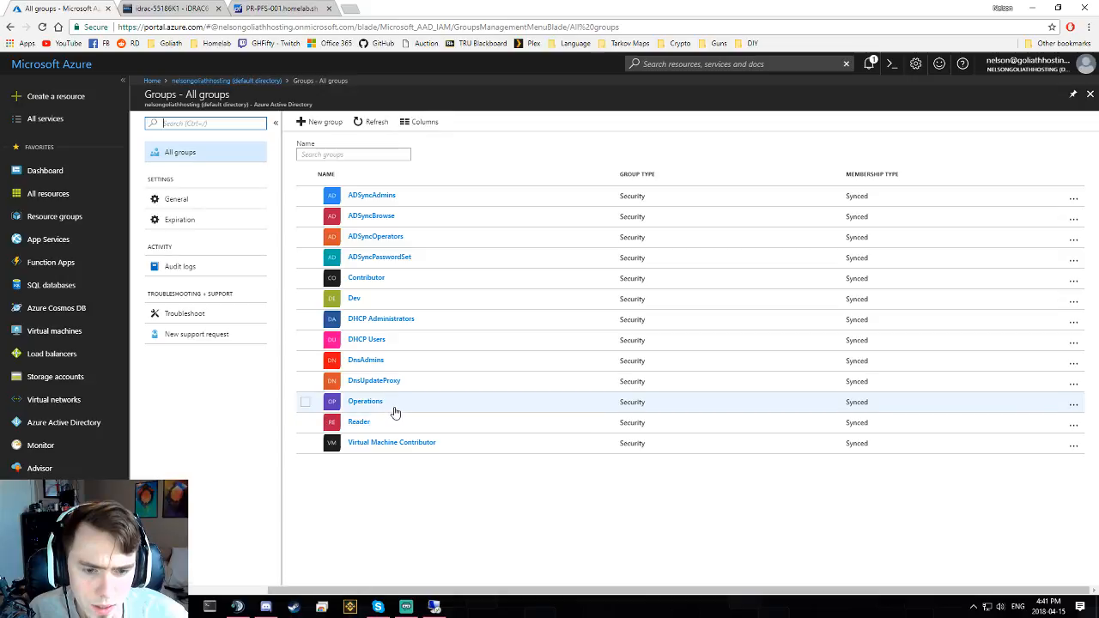
click(496, 566)
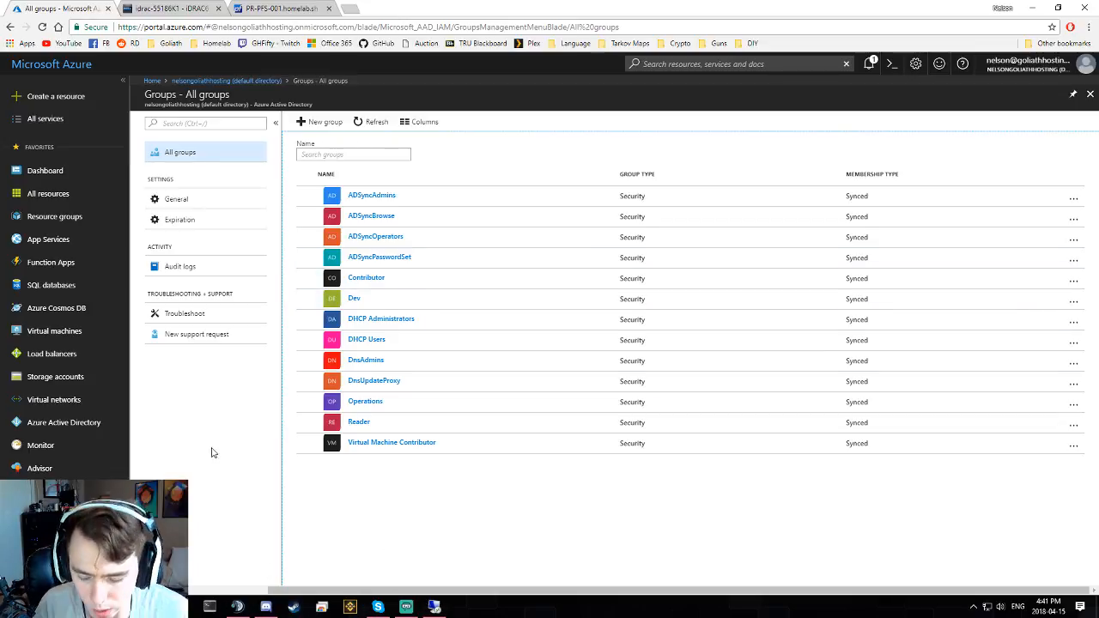
- Launch Windows PowerShell from a Start menu search for 'power' and nudge its window up
key(super)
text(power)
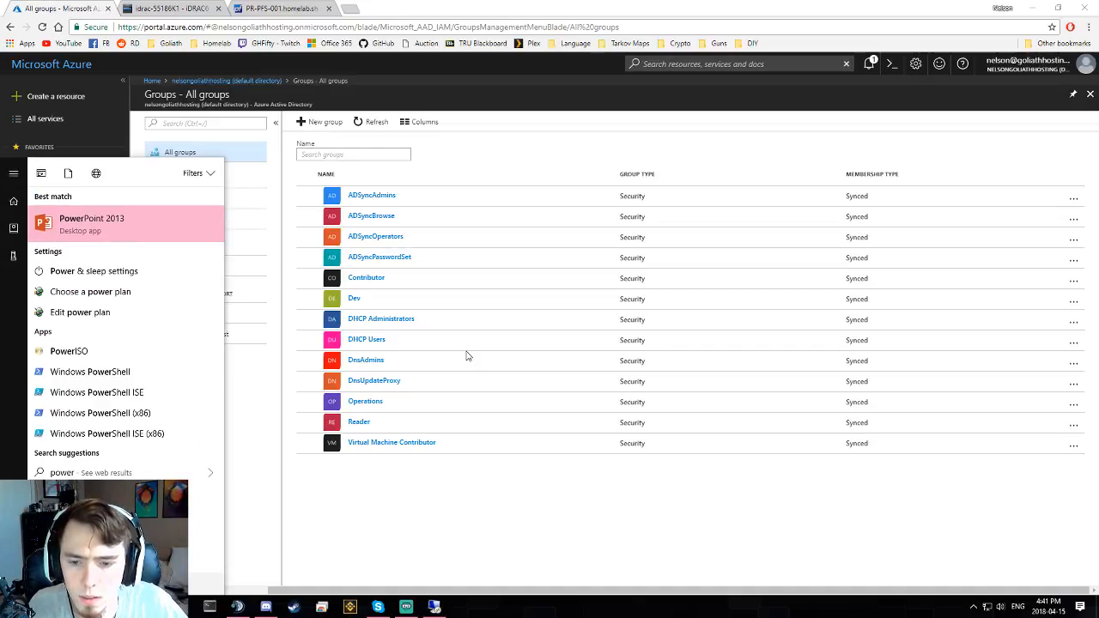
click(128, 372)
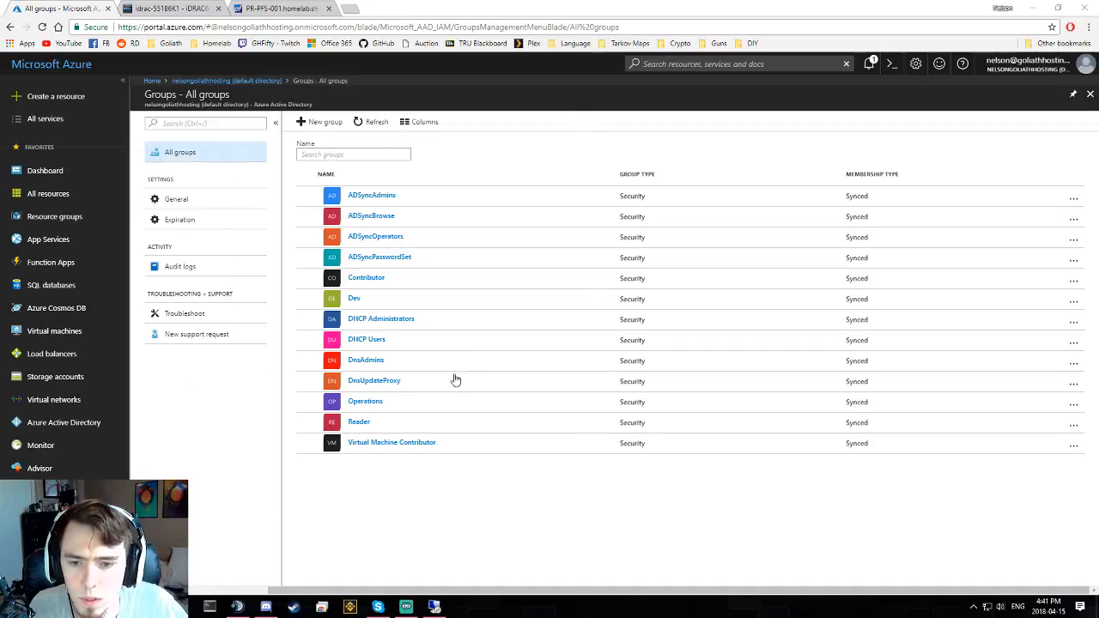
drag(816, 140, 812, 128)
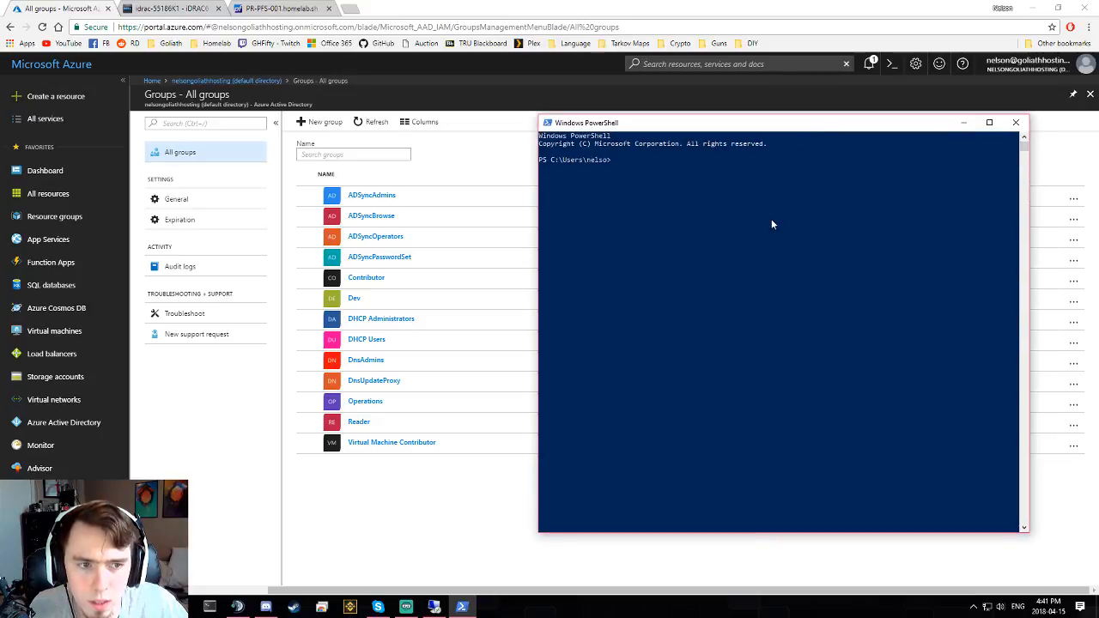
- Type login-Azure at the prompt, then clear it and start a new browser tab
text(login)
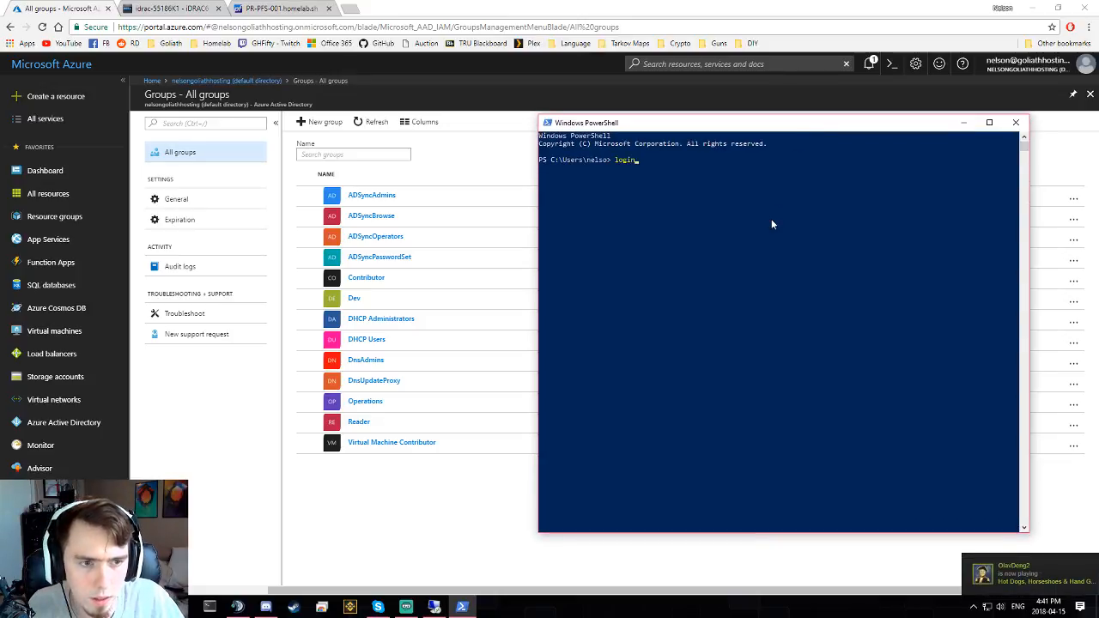
text(-Azu)
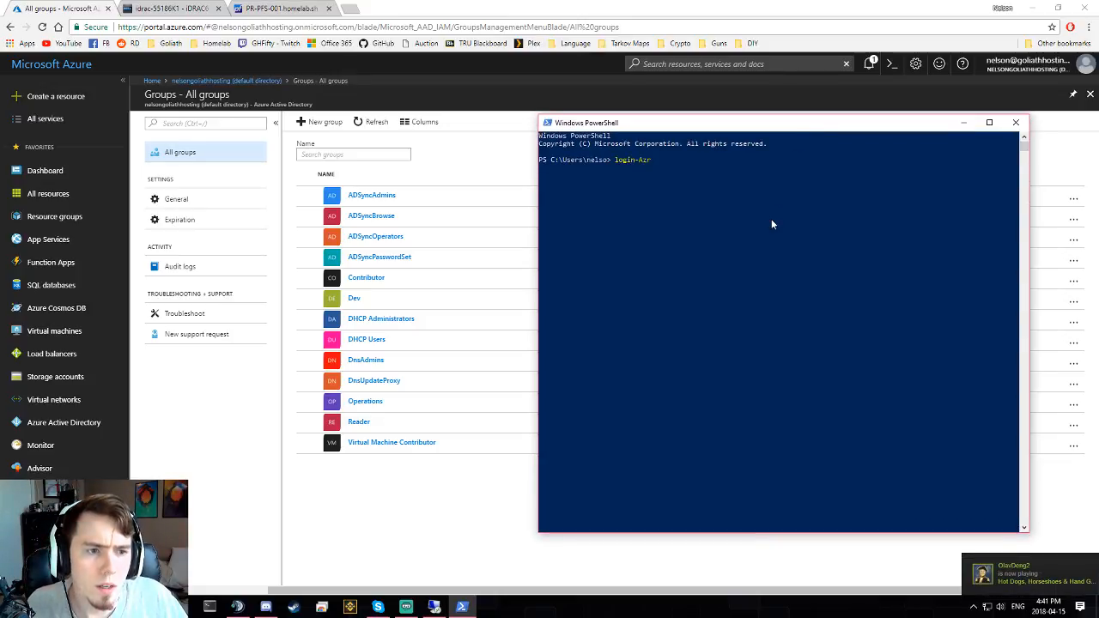
text(re)
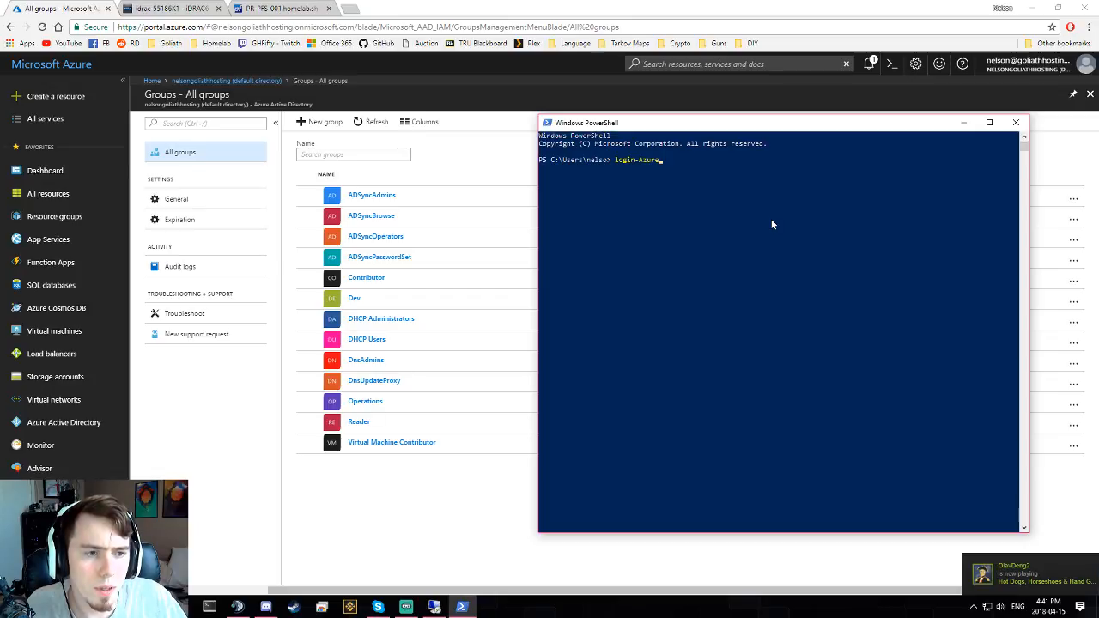
key(BackSpace)
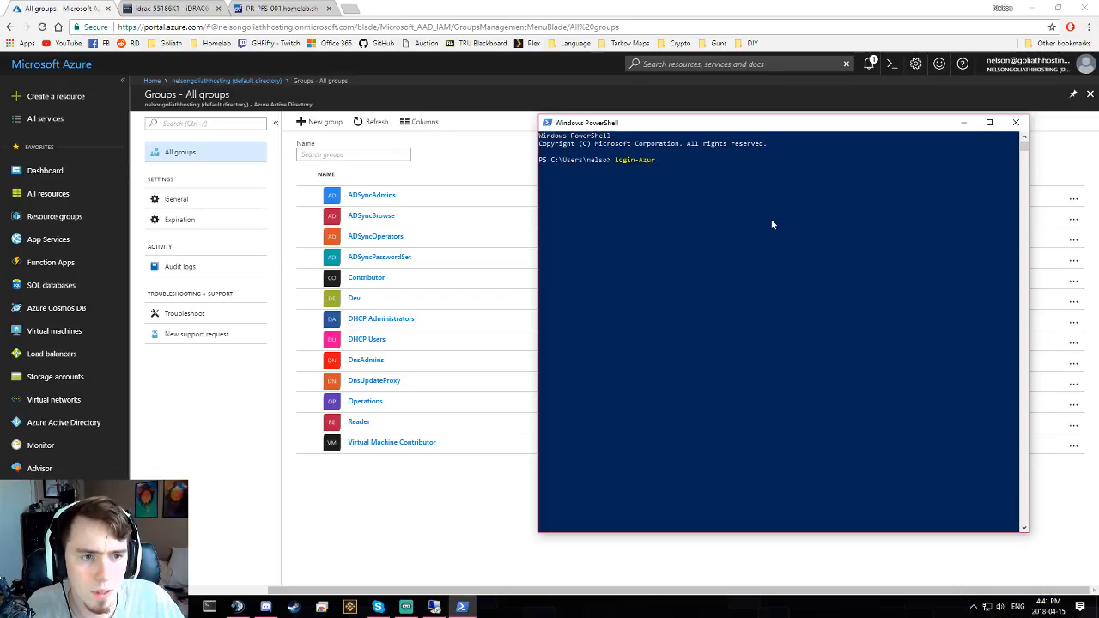
key(BackSpace)
key(BackSpace)
key(BackSpace)
key(BackSpace)
key(BackSpace)
key(BackSpace)
key(BackSpace)
key(BackSpace)
key(BackSpace)
key(BackSpace)
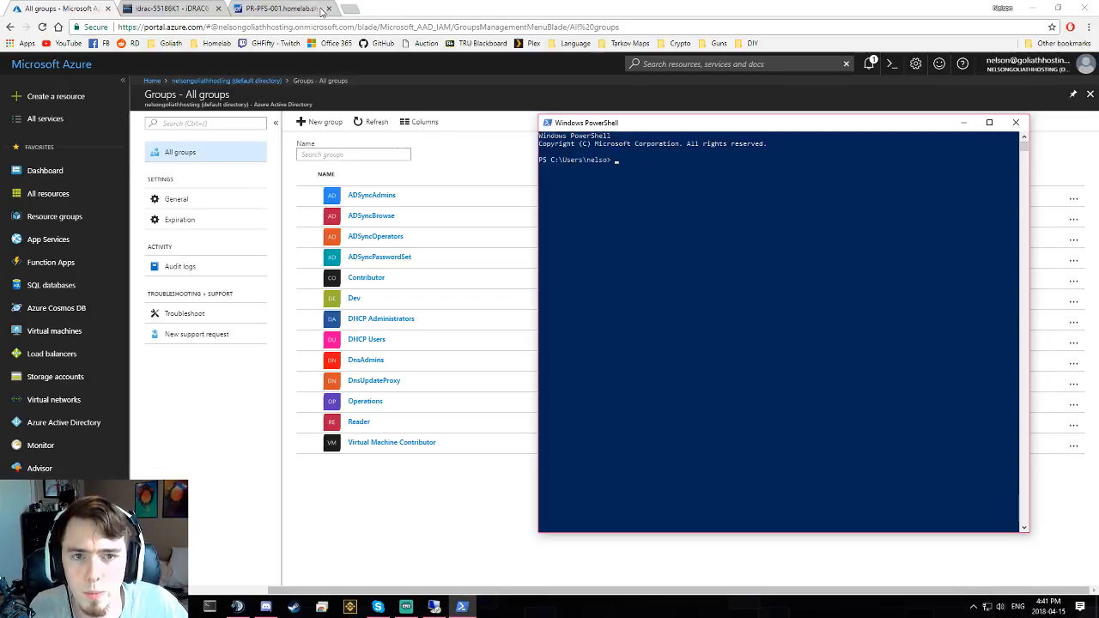
click(349, 8)
- Google 'azure powershell module', open the Microsoft Docs install article, and return to PowerShell
text(azure)
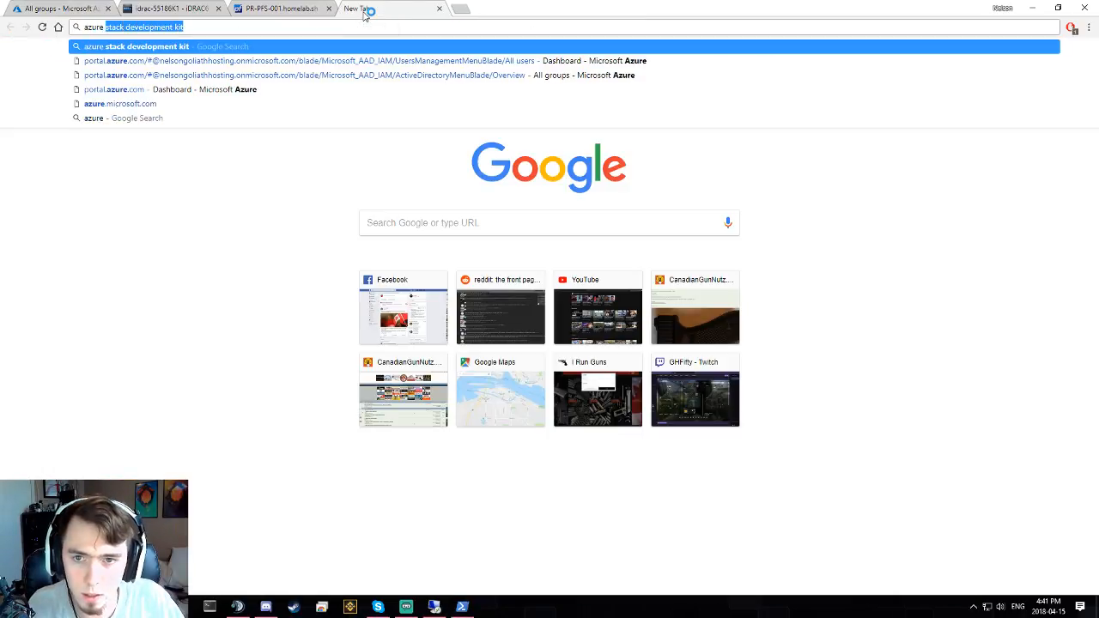
text( powershell )
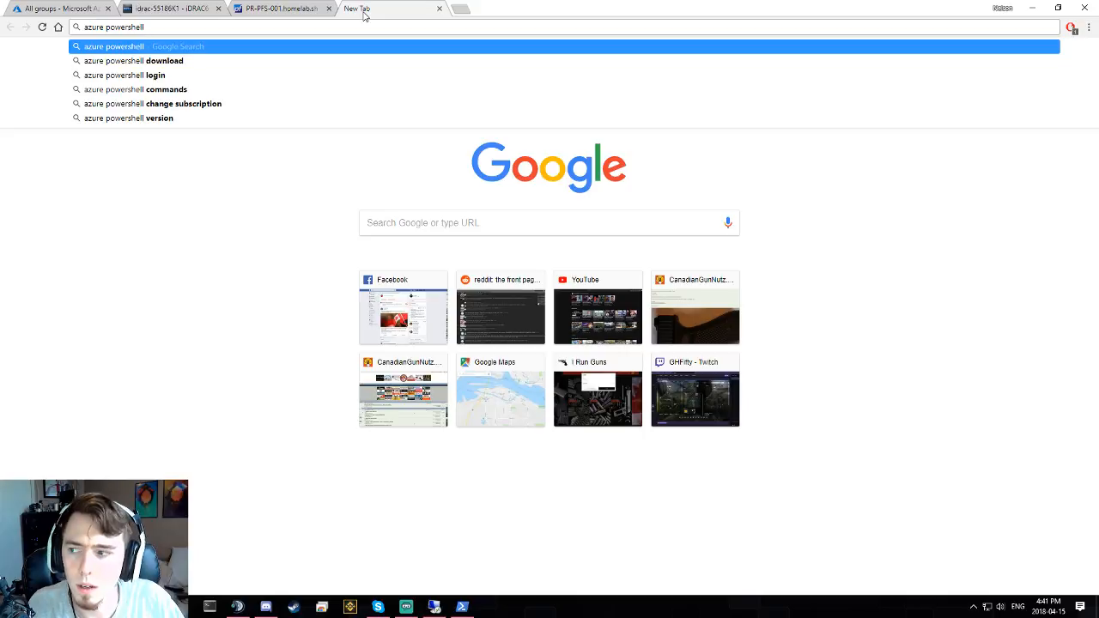
text(module)
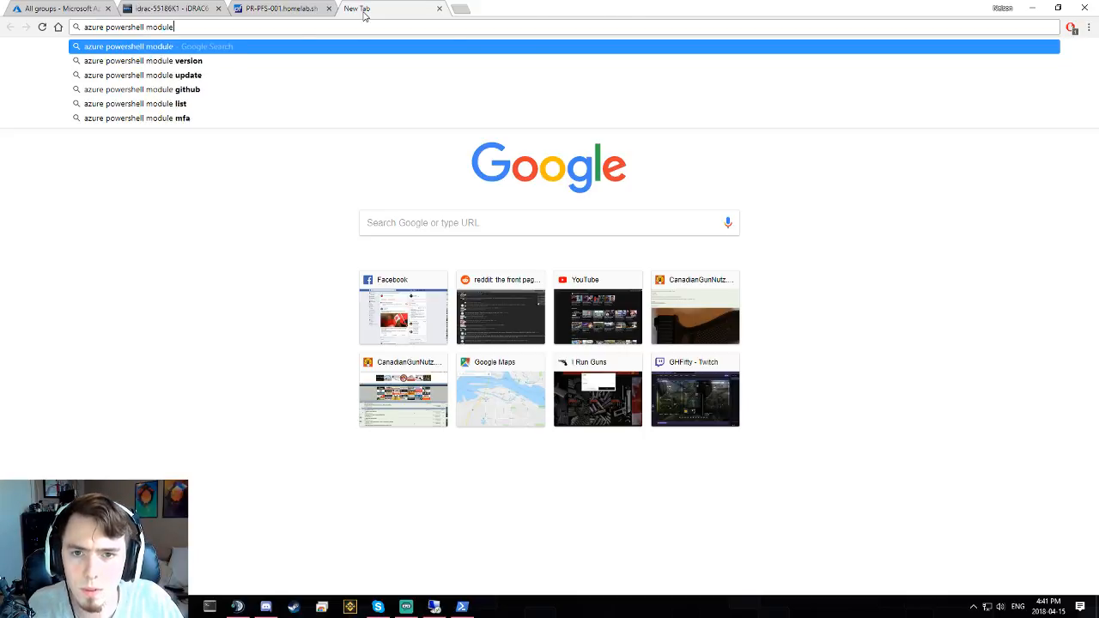
key(Return)
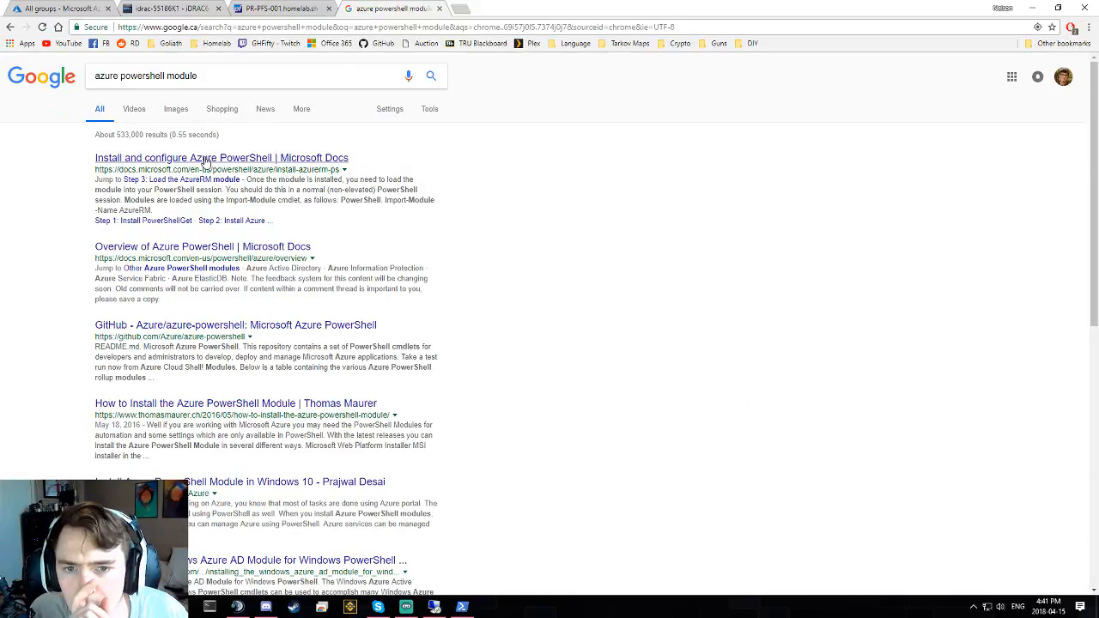
click(209, 158)
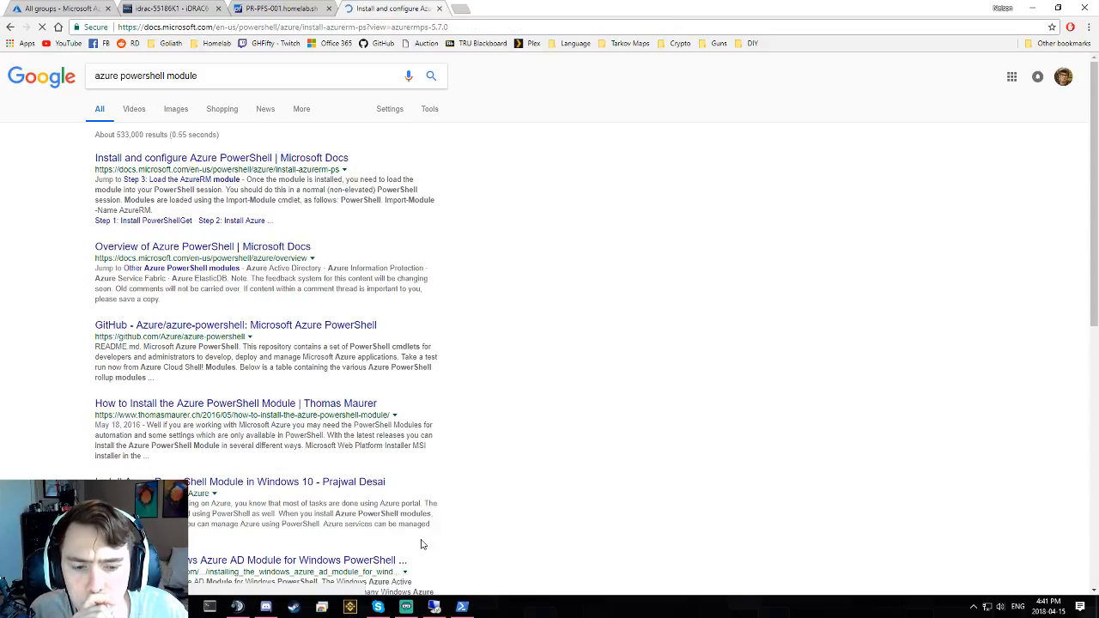
click(462, 607)
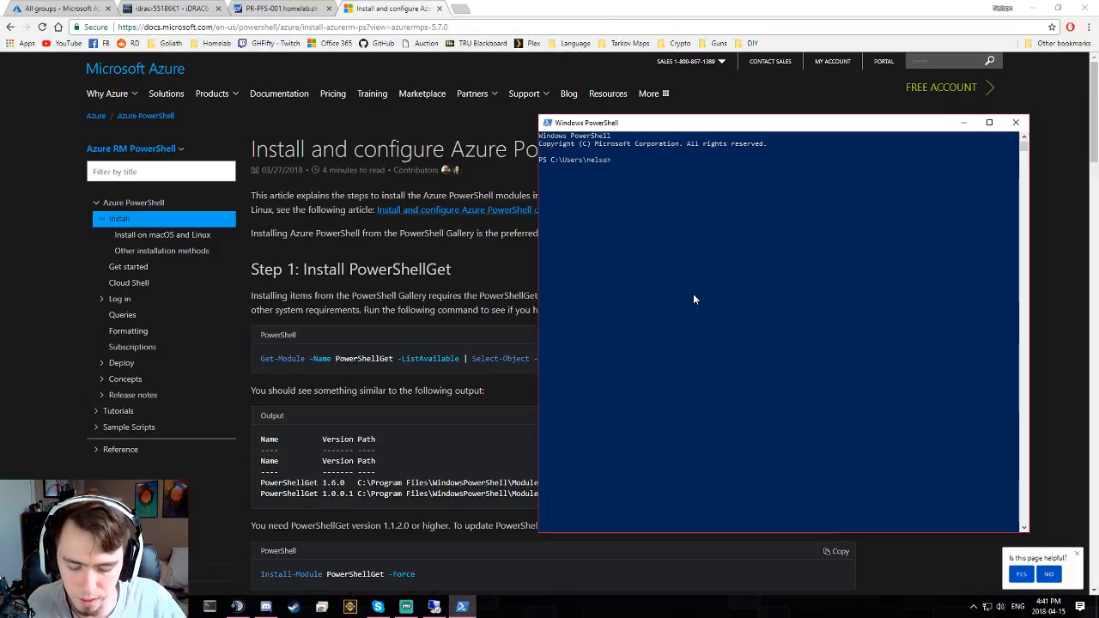
- Run get-azurermsubscription after fixing the typo, getting a command-not-recognized error
text(get-azure)
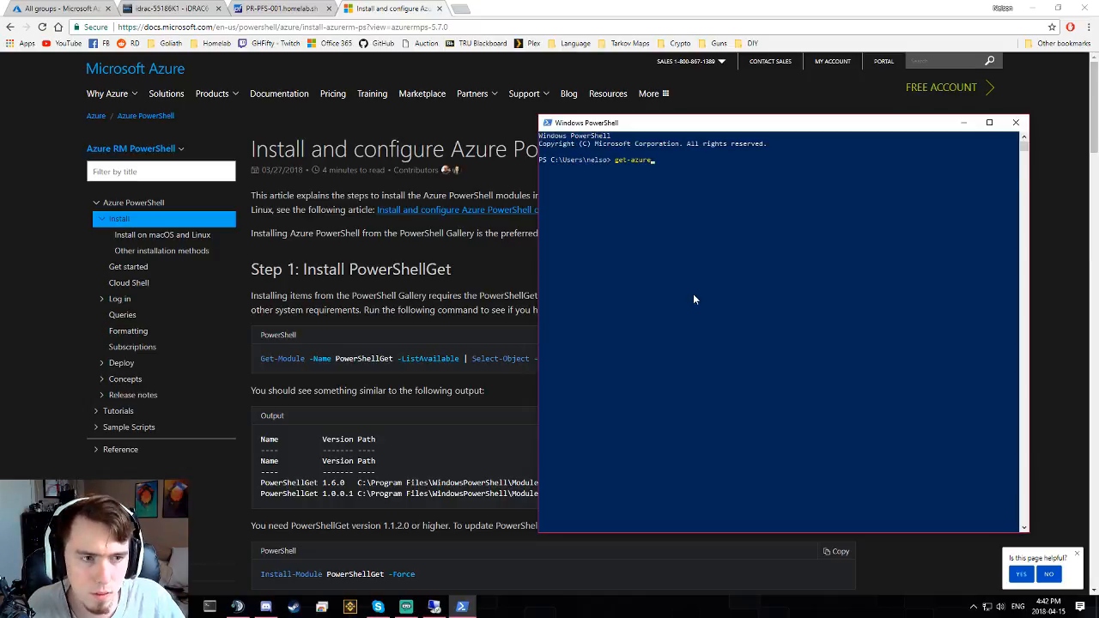
text(rmsubsciprtin)
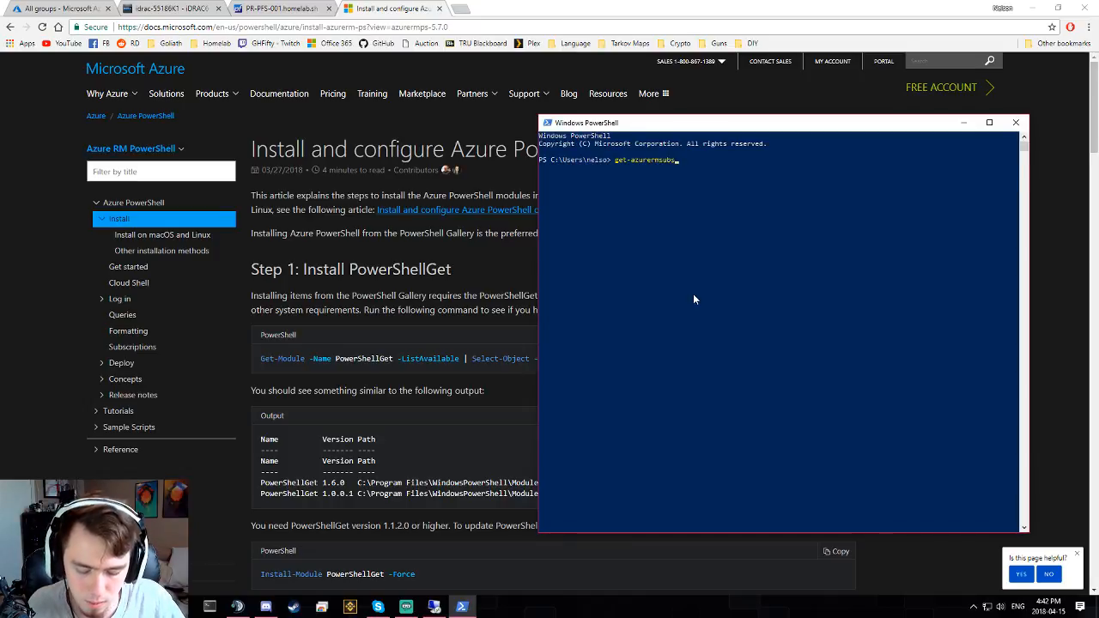
key(BackSpace)
key(BackSpace)
key(BackSpace)
key(BackSpace)
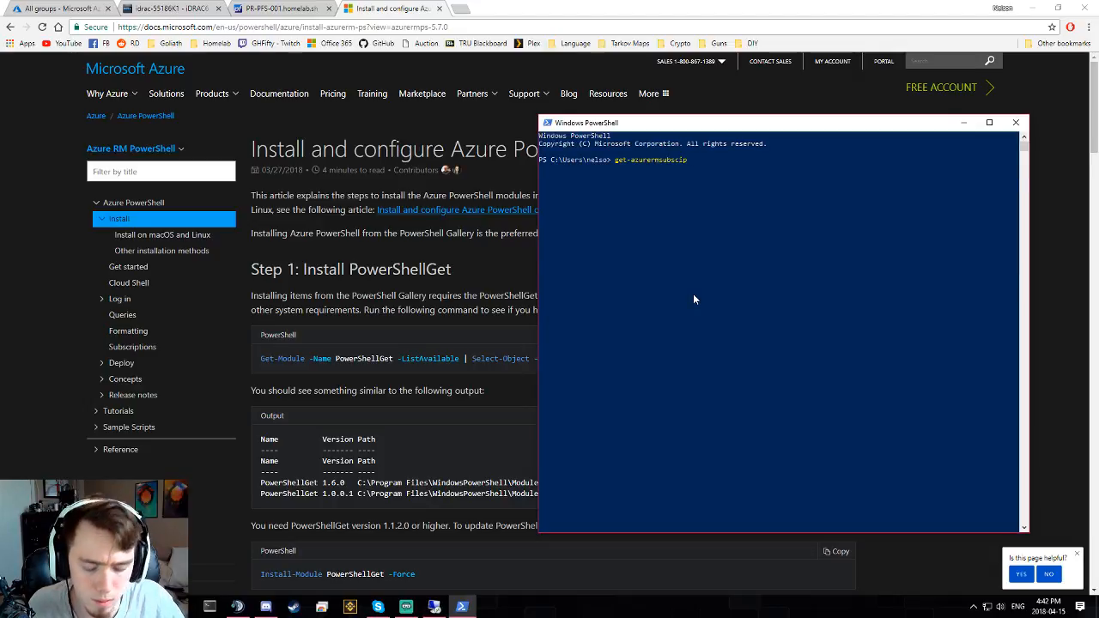
text(tion)
key(Return)
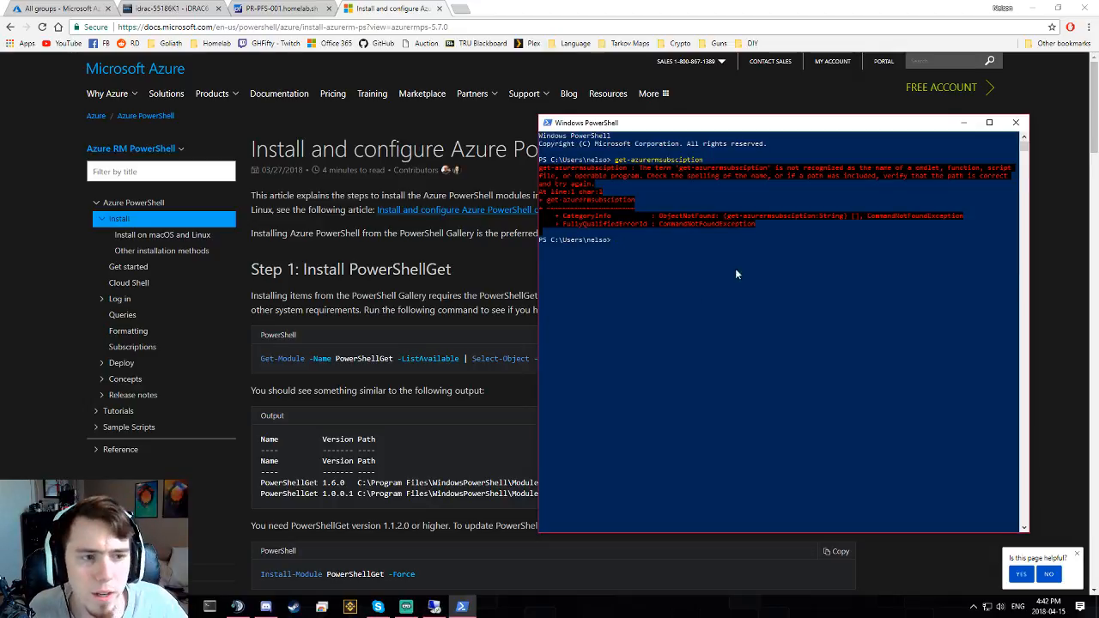
- Bring the Install and configure Azure PowerShell article forward and read its introduction
click(275, 381)
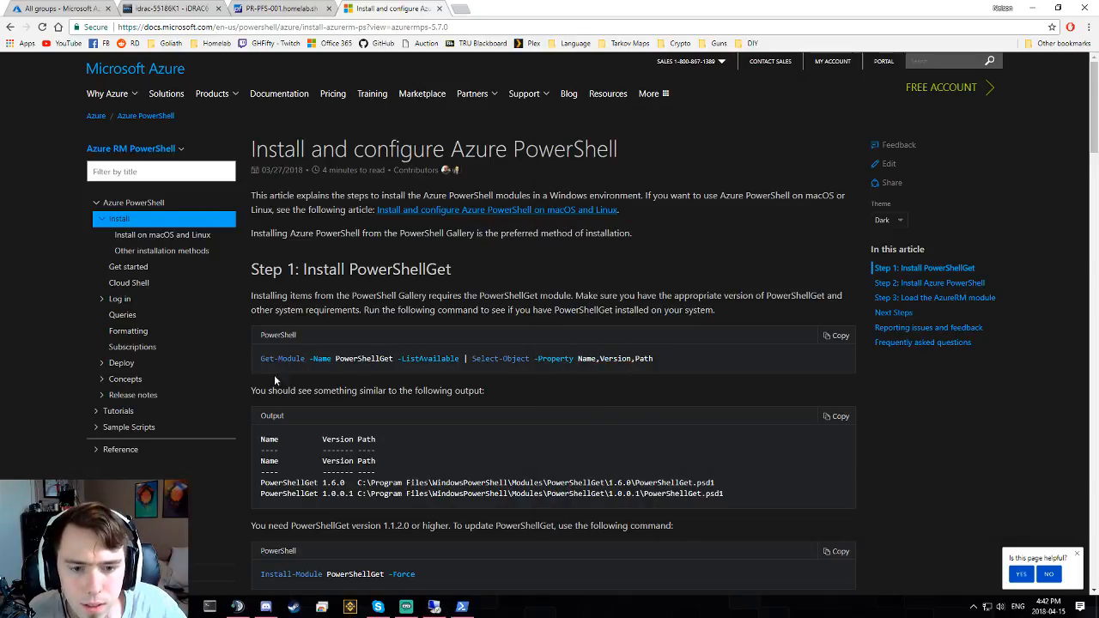
drag(261, 358, 658, 358)
scroll(284, 261, down, 1)
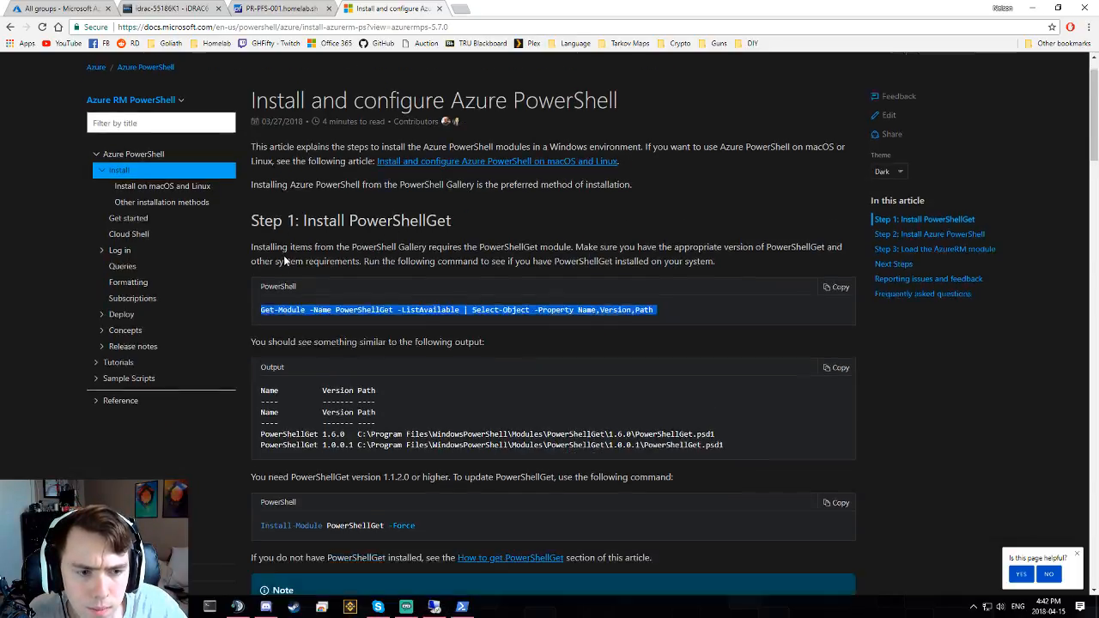
click(285, 255)
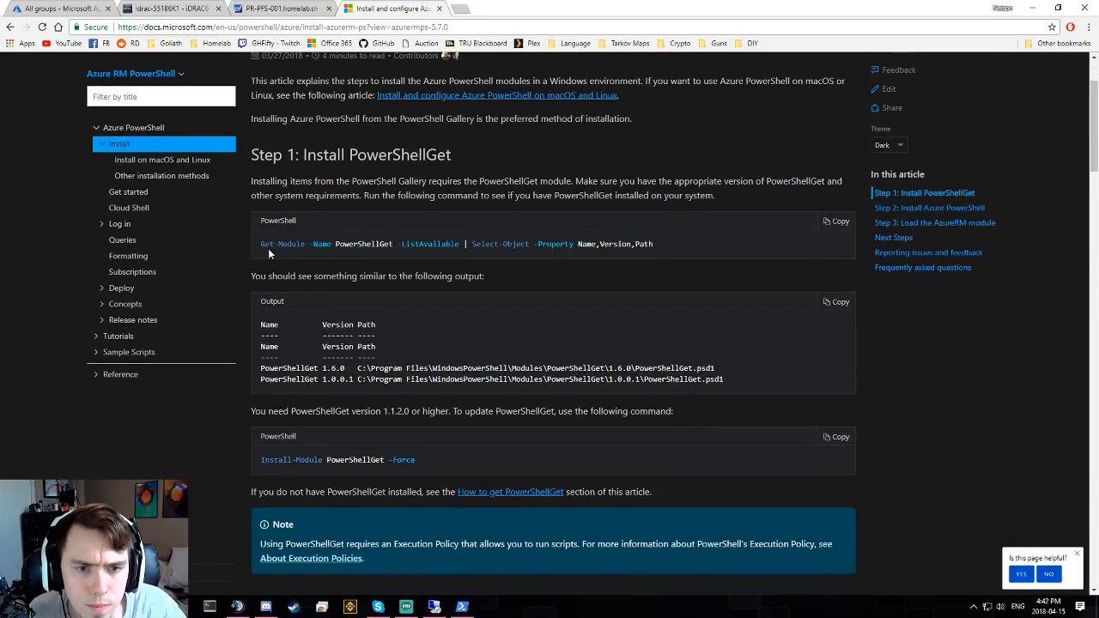
scroll(268, 251, down, 1)
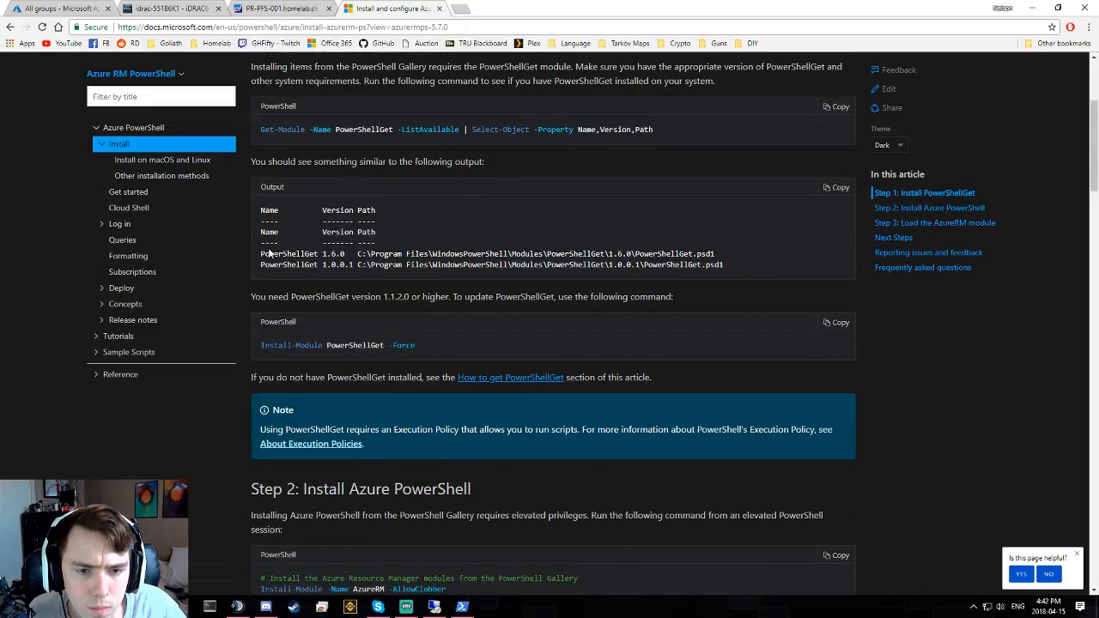
scroll(268, 254, up, 2)
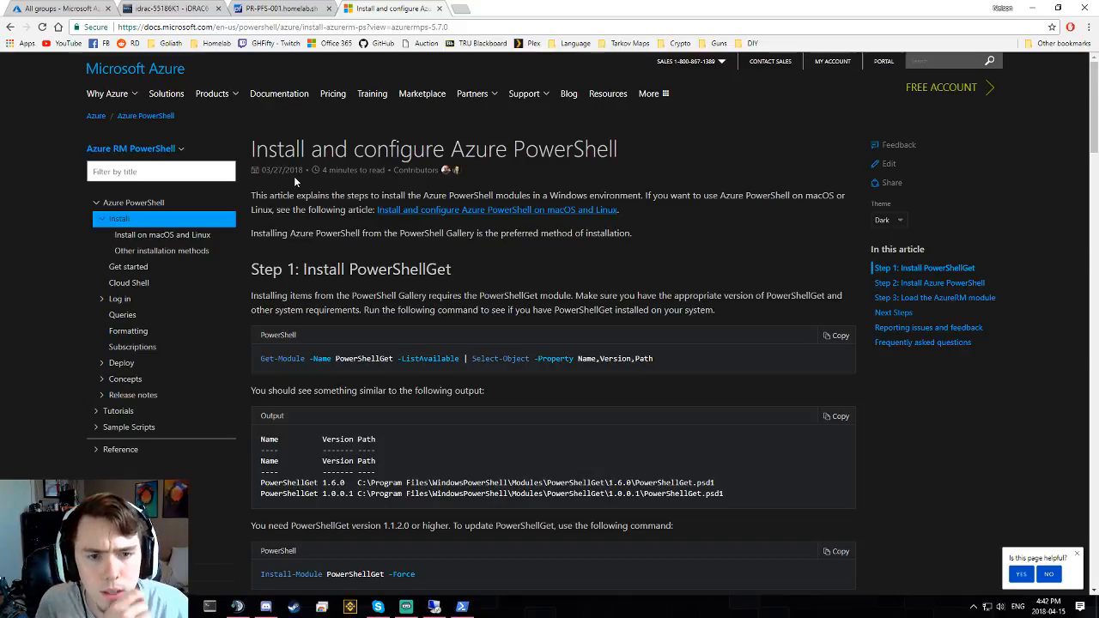
triple_click(706, 206)
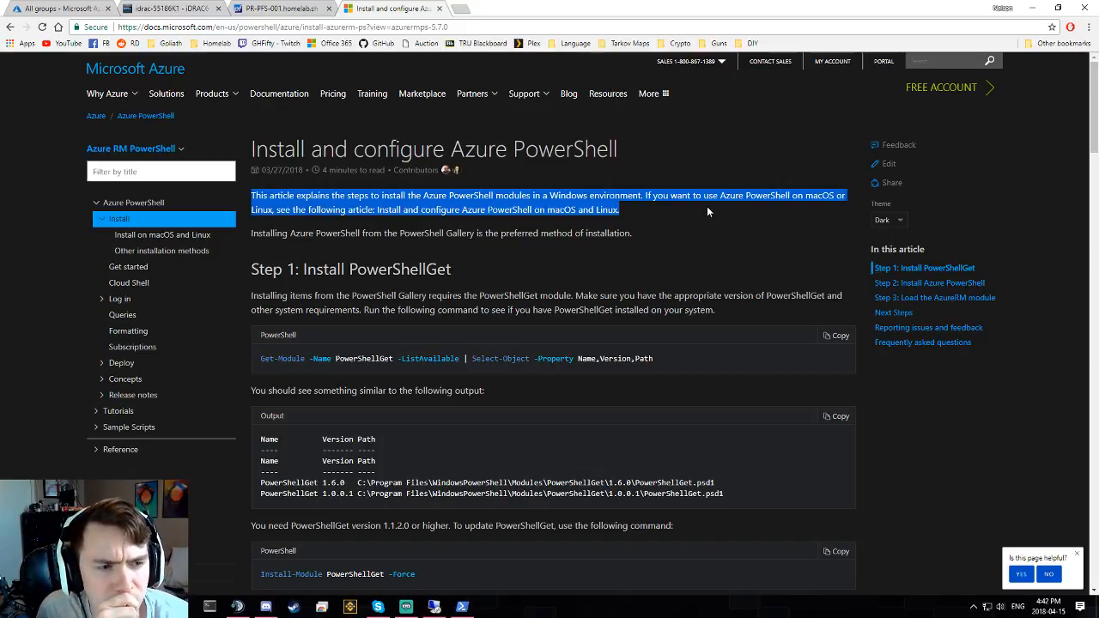
click(686, 216)
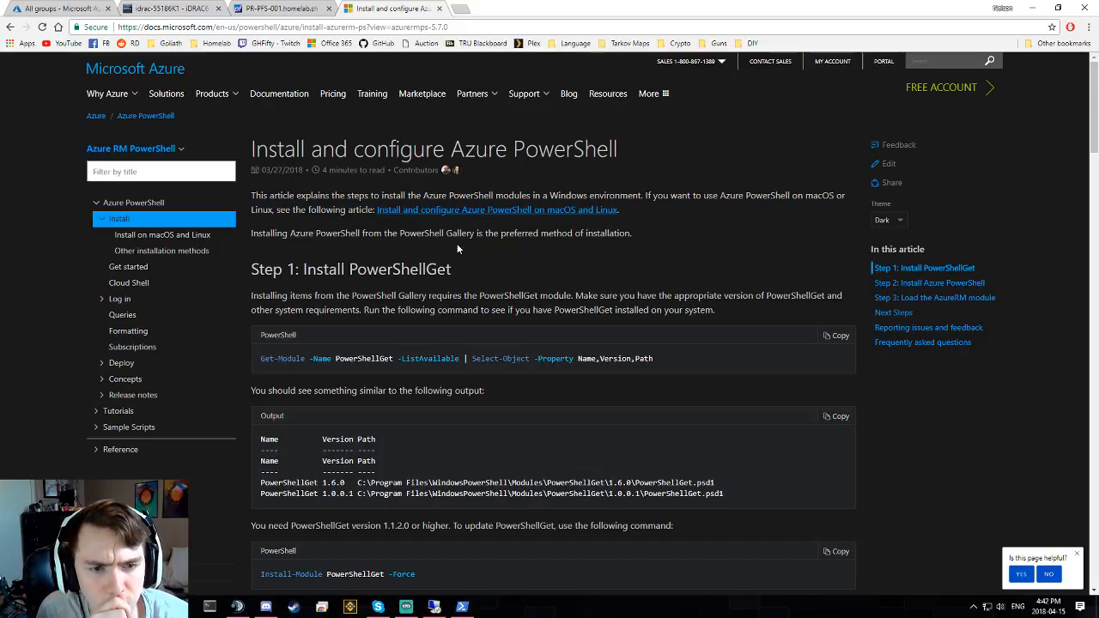
scroll(482, 262, down, 3)
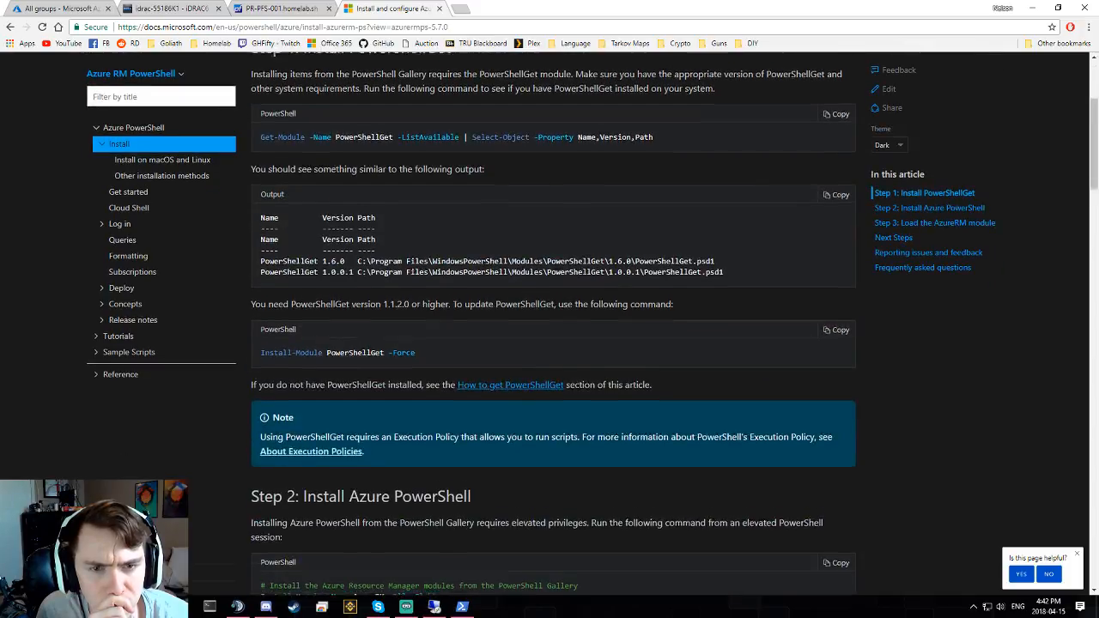
scroll(367, 222, up, 1)
- Read Step 1, then scroll to Step 2 and select 'Install-Module -Name AzureRM -AllowClobber'
drag(320, 123, 386, 124)
double_click(412, 124)
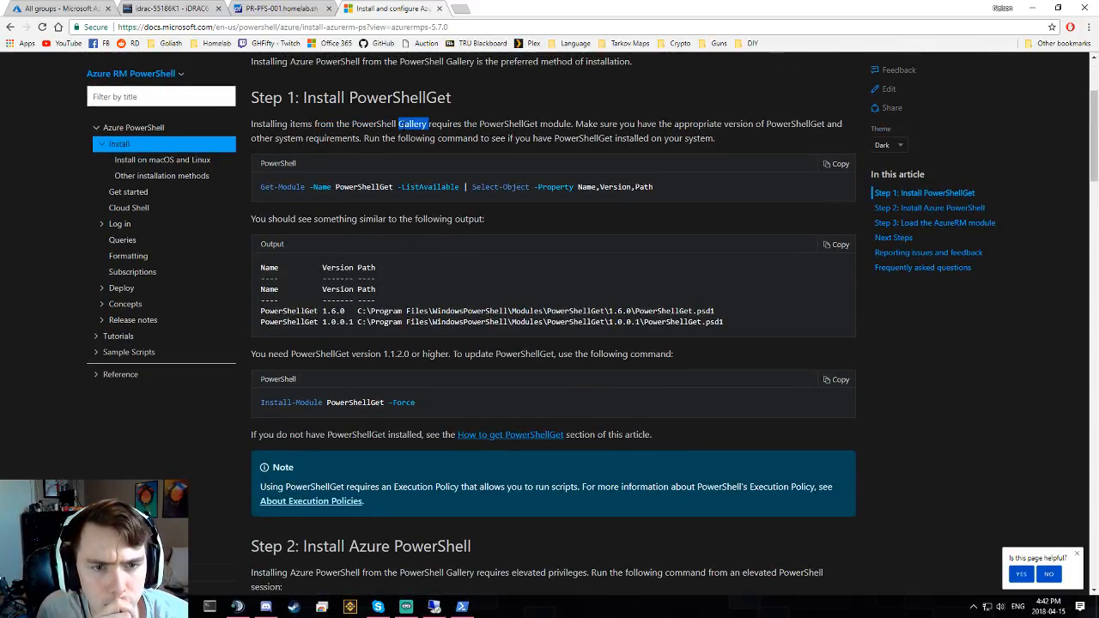
click(416, 135)
double_click(417, 138)
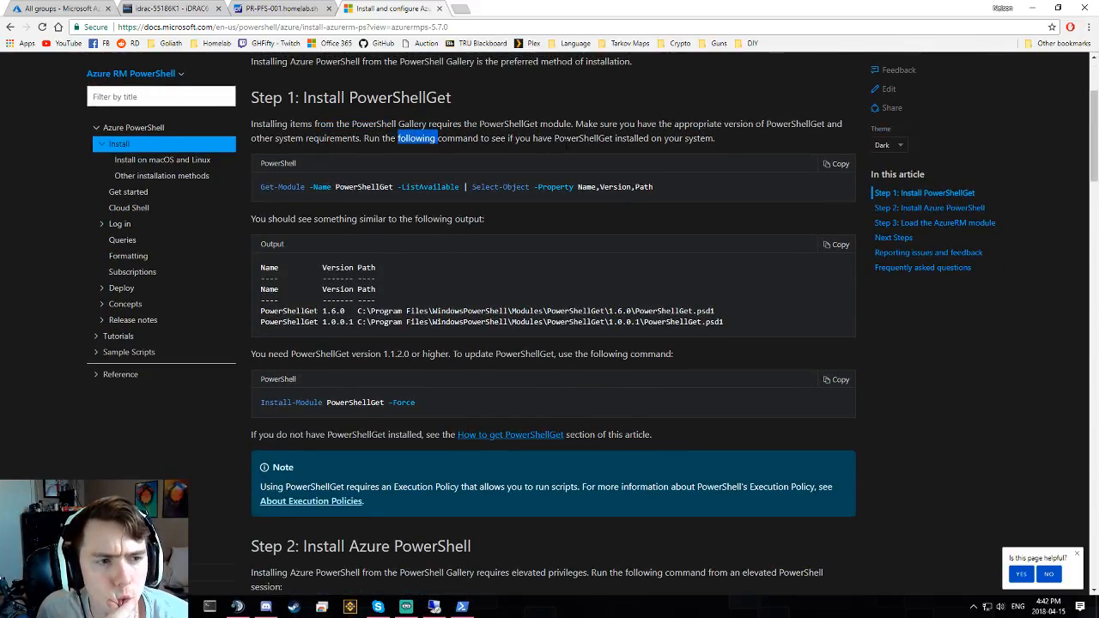
click(566, 144)
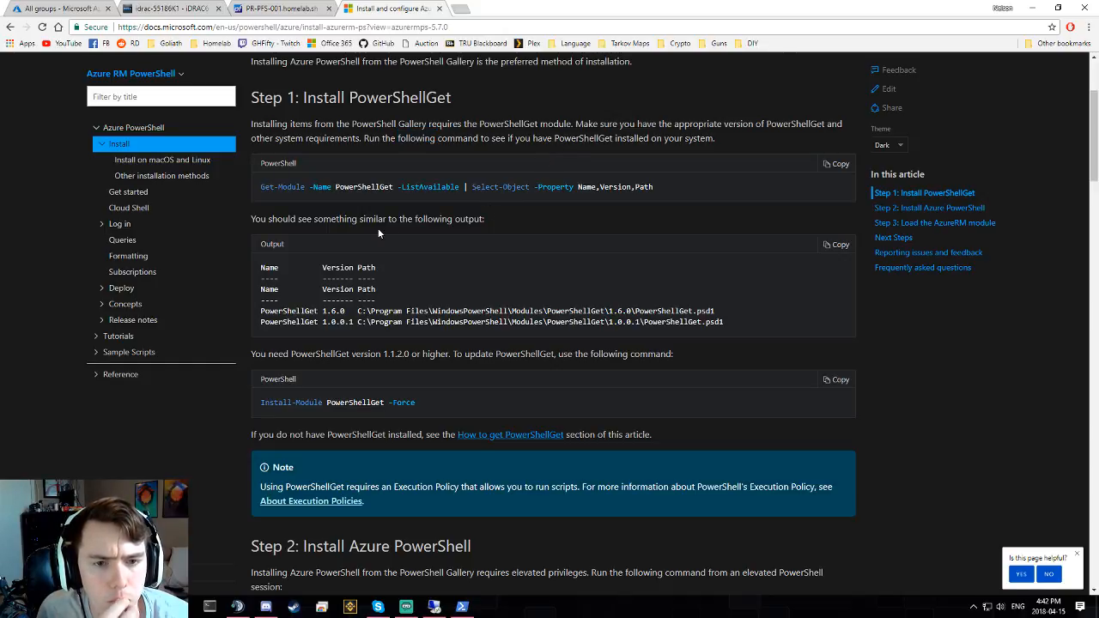
scroll(392, 225, down, 1)
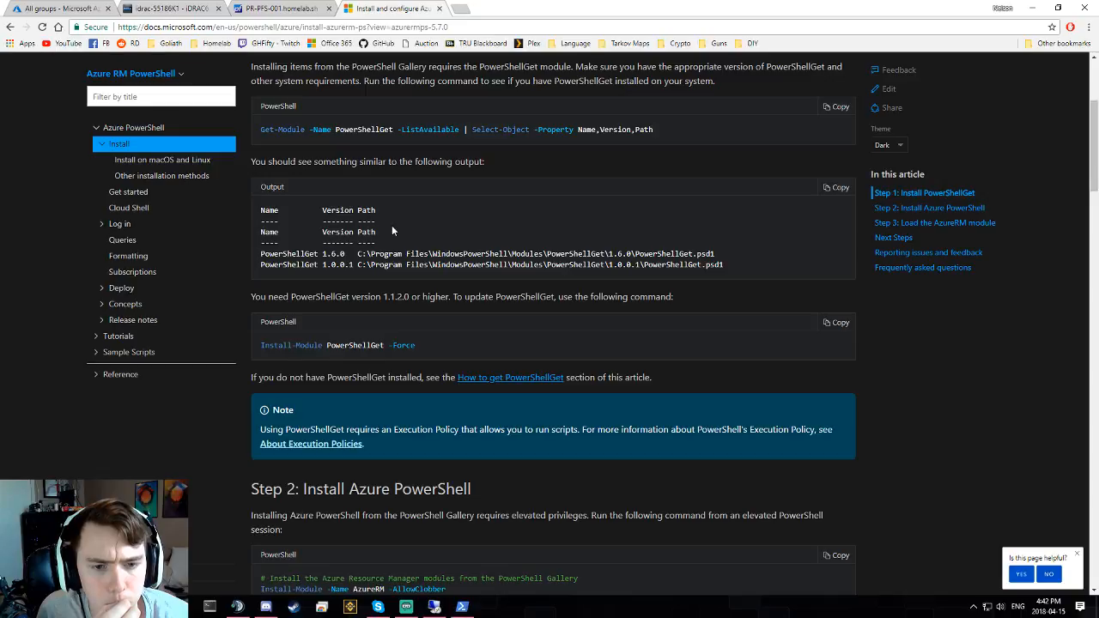
scroll(392, 225, down, 2)
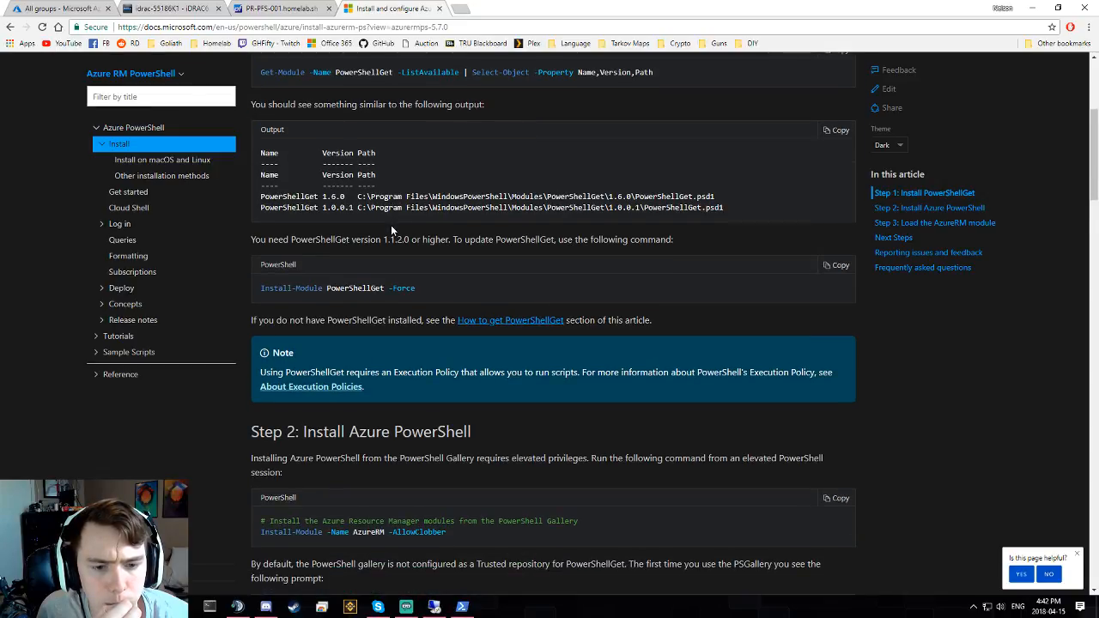
scroll(391, 224, down, 2)
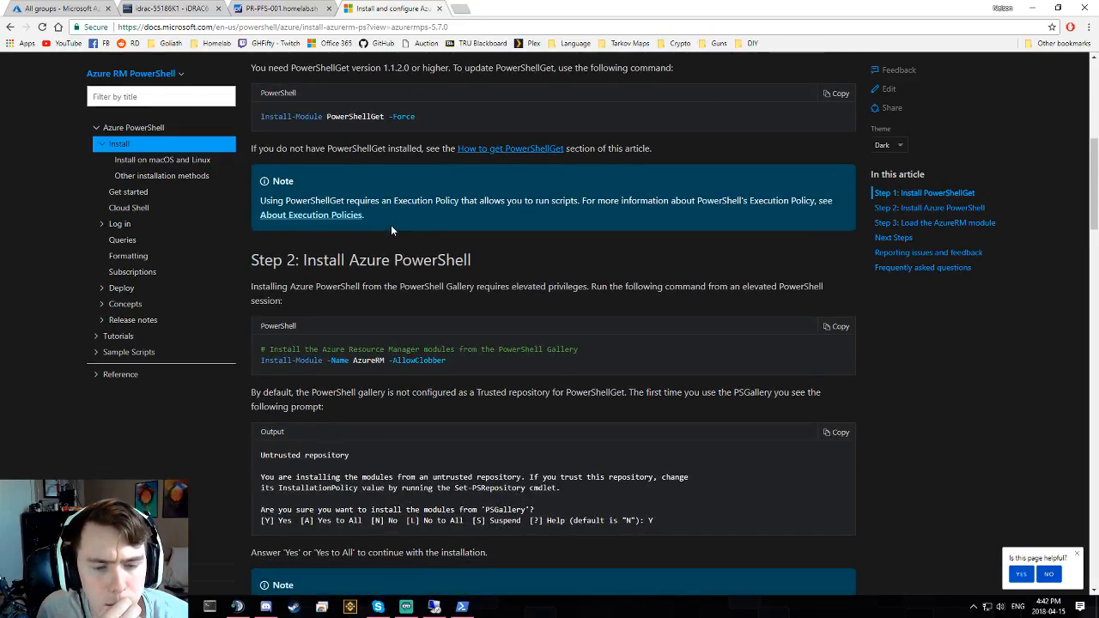
drag(262, 361, 529, 360)
key(ctrl+c)
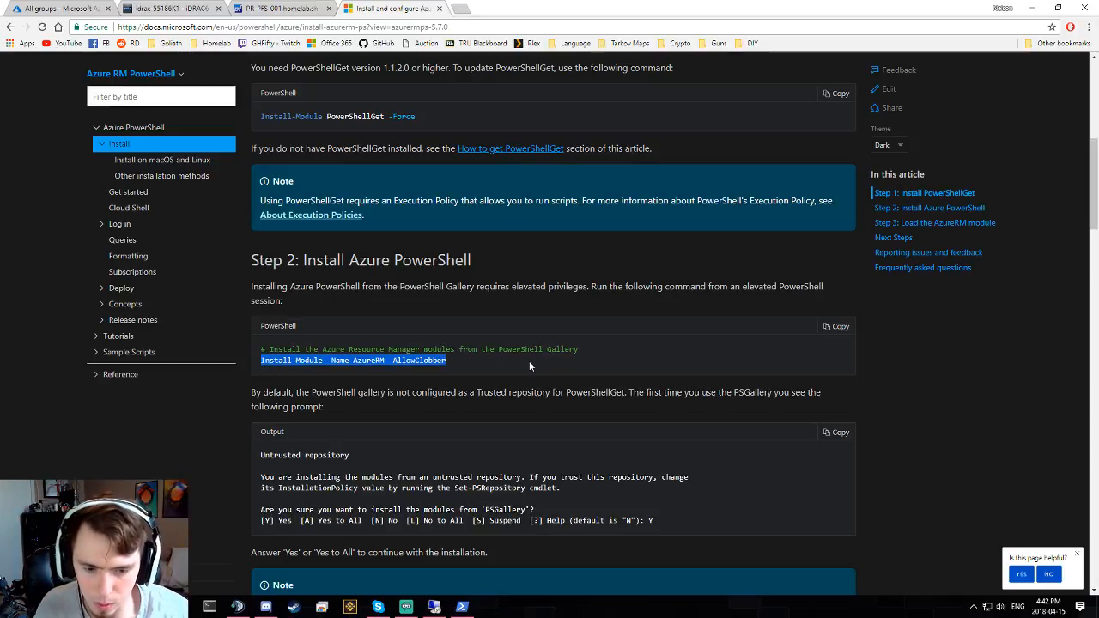
- Paste and run Install-Module -Name AzureRM -AllowClobber, which fails without administrator rights
click(462, 606)
right_click(667, 326)
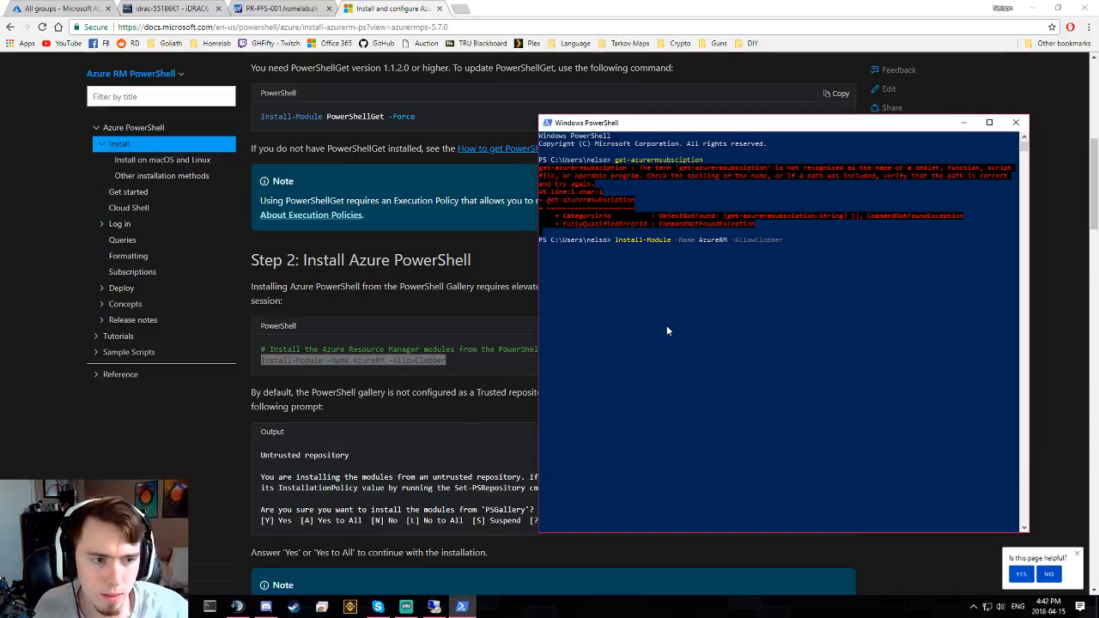
key(Return)
- Copy the Get-Module version check from the docs and run it, showing PowerShellGet 1.0.0.1
click(418, 221)
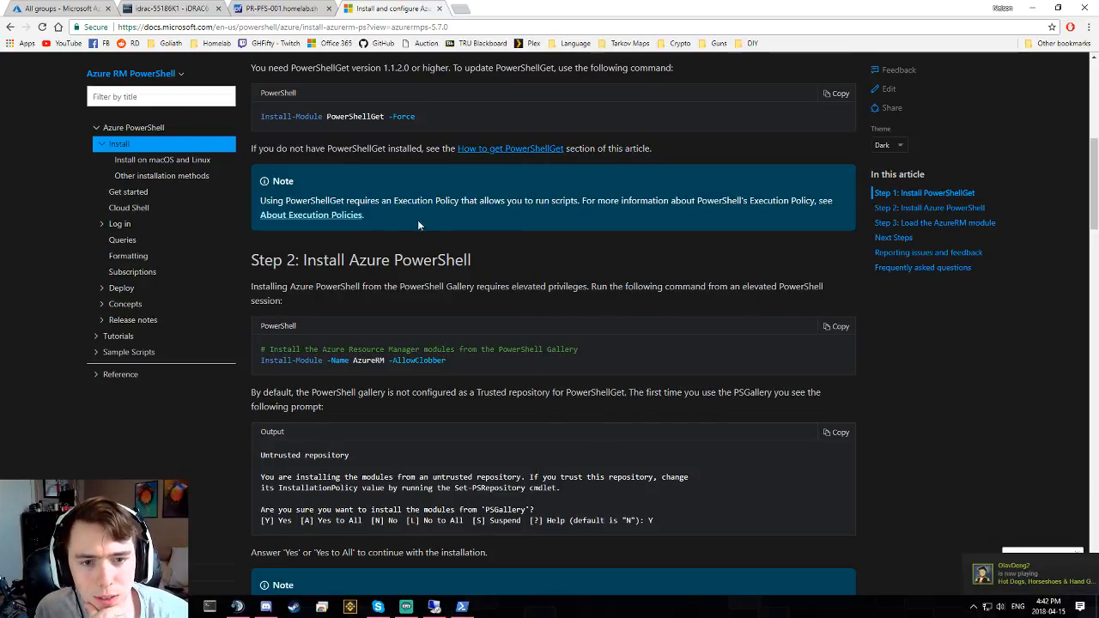
scroll(412, 241, up, 3)
drag(260, 194, 832, 194)
key(ctrl+c)
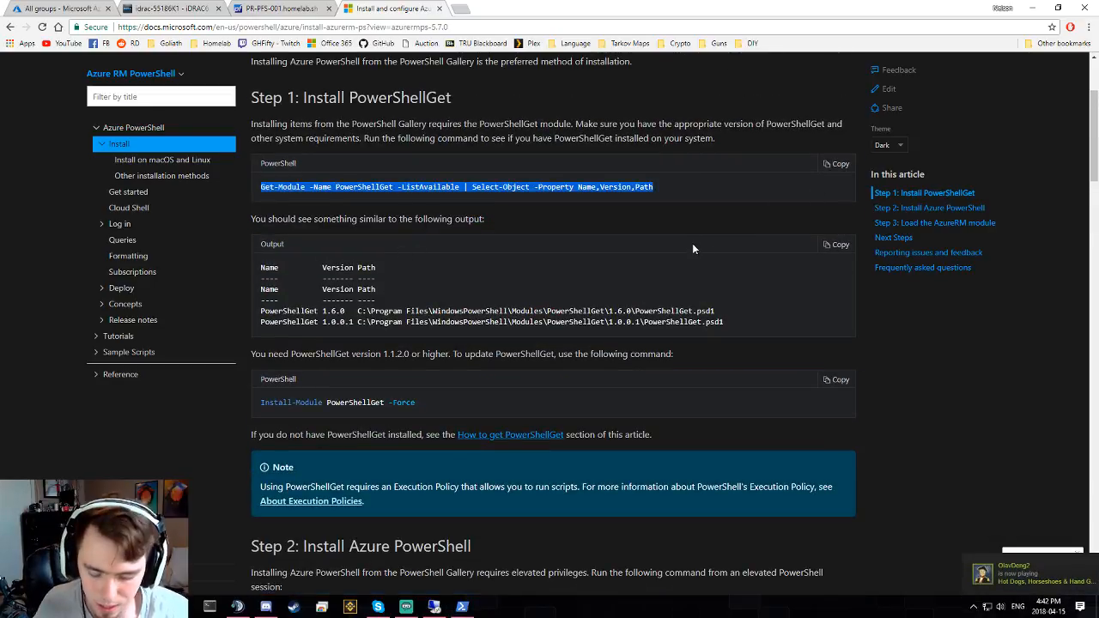
key(alt+Tab)
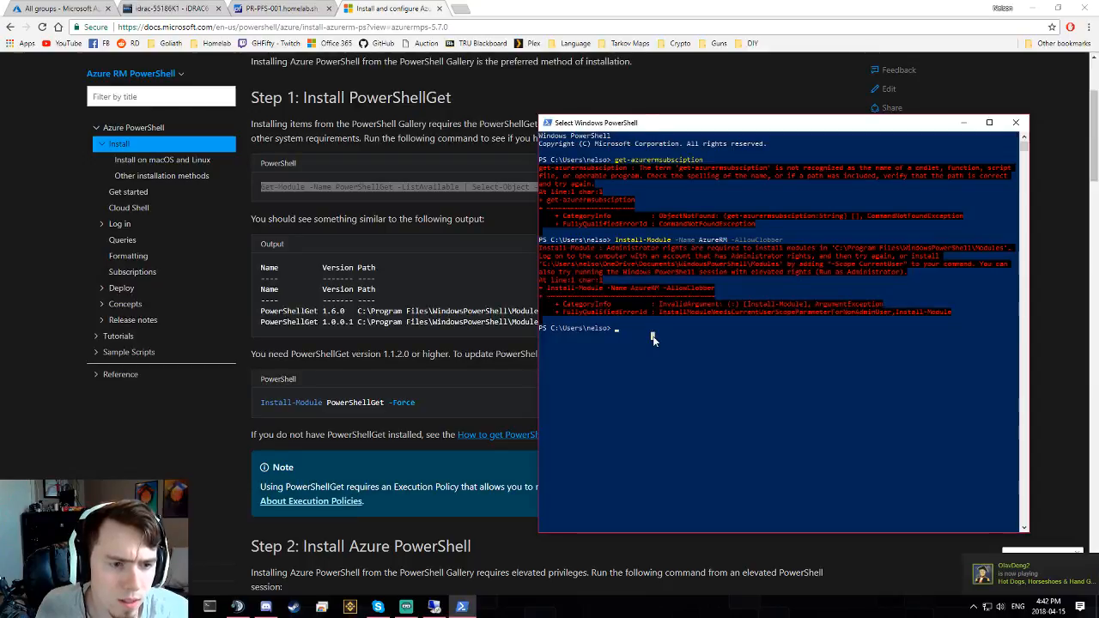
key(alt+Tab)
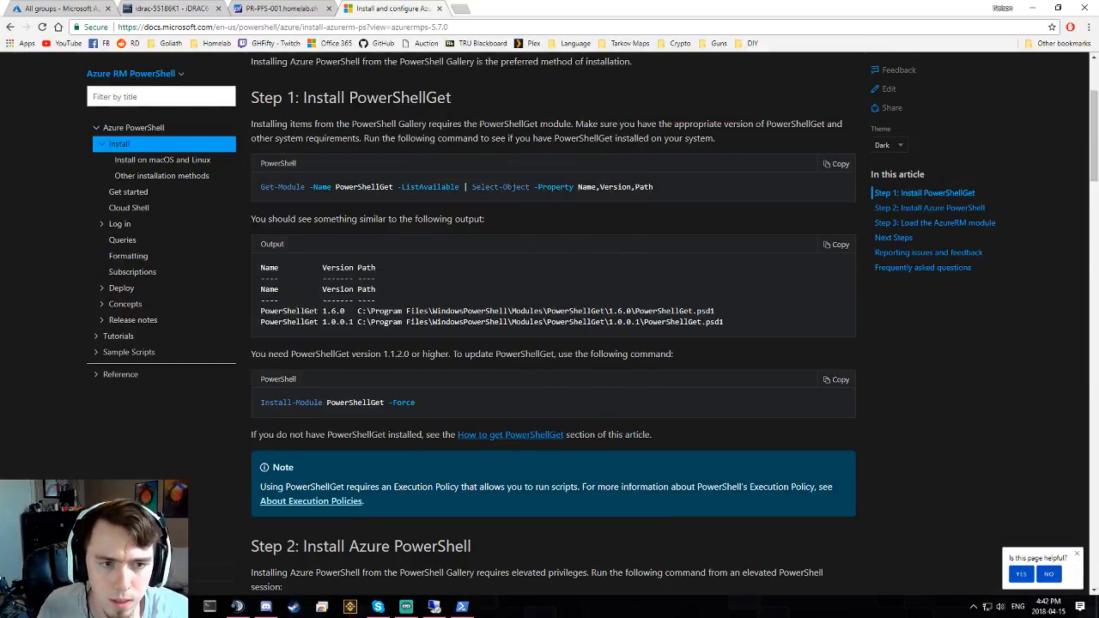
key(alt+Tab)
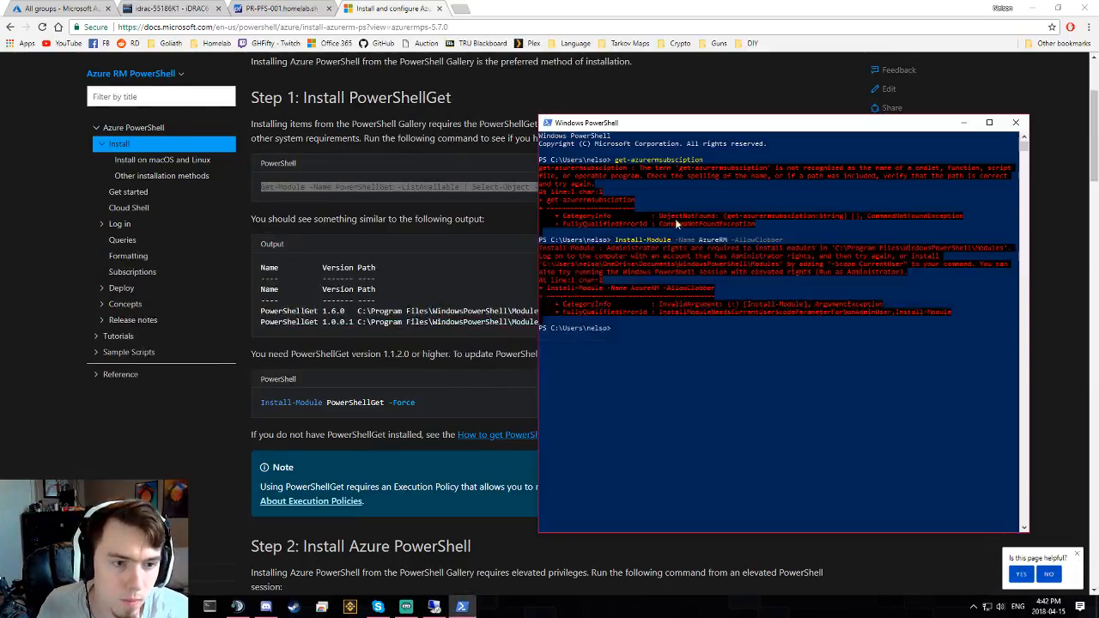
right_click(675, 218)
key(Return)
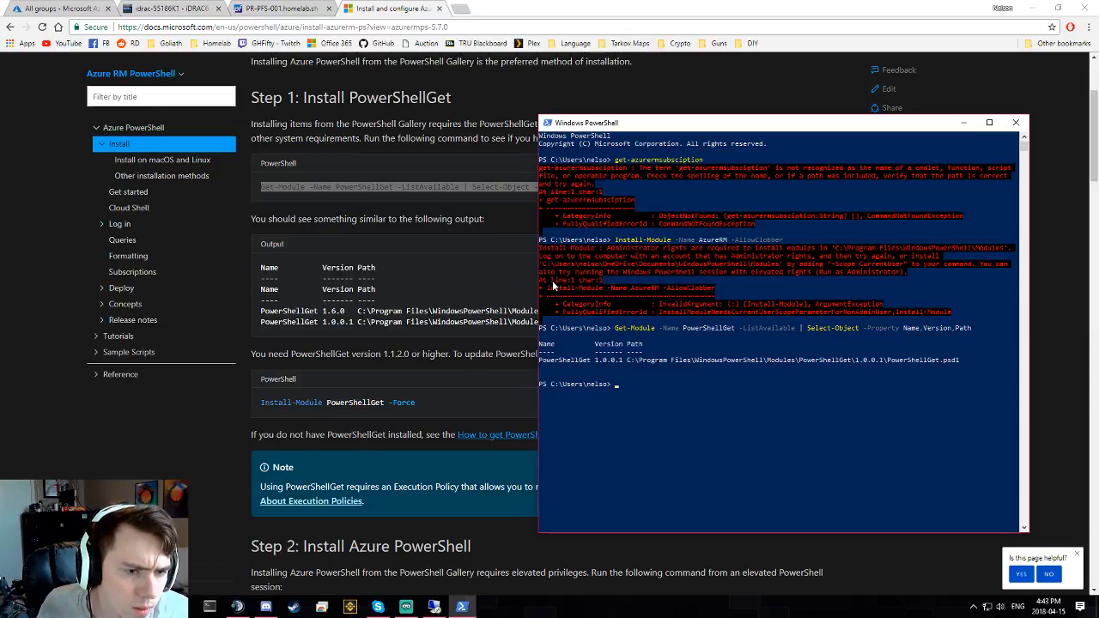
- Run Install-Module PowerShellGet -Force, which also needs administrator rights, then close the console
drag(427, 406, 531, 403)
click(260, 408)
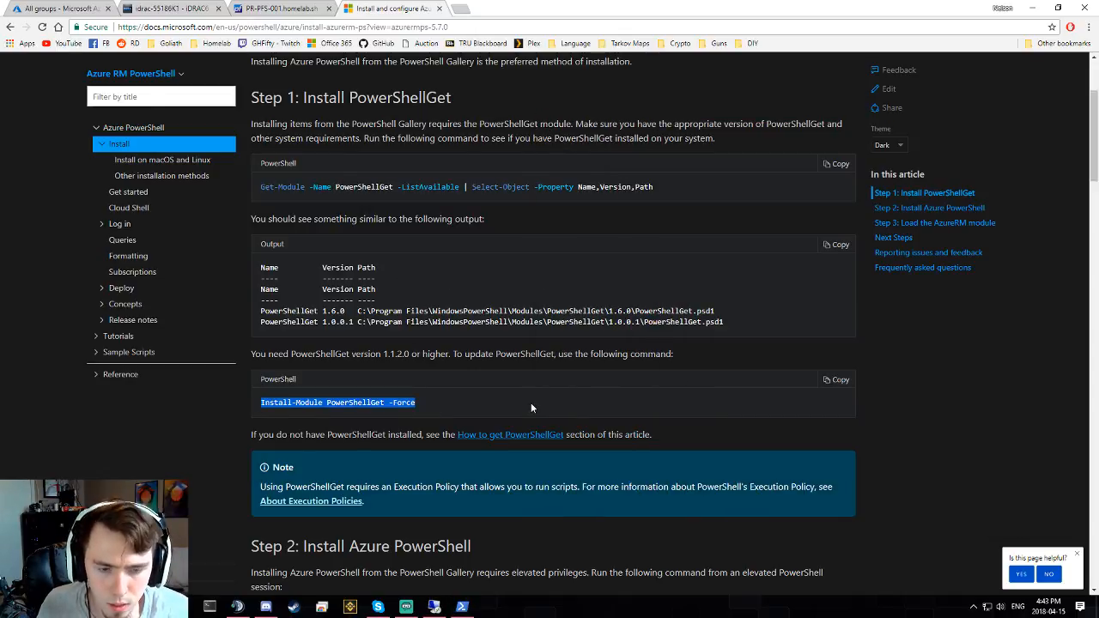
key(alt+Tab)
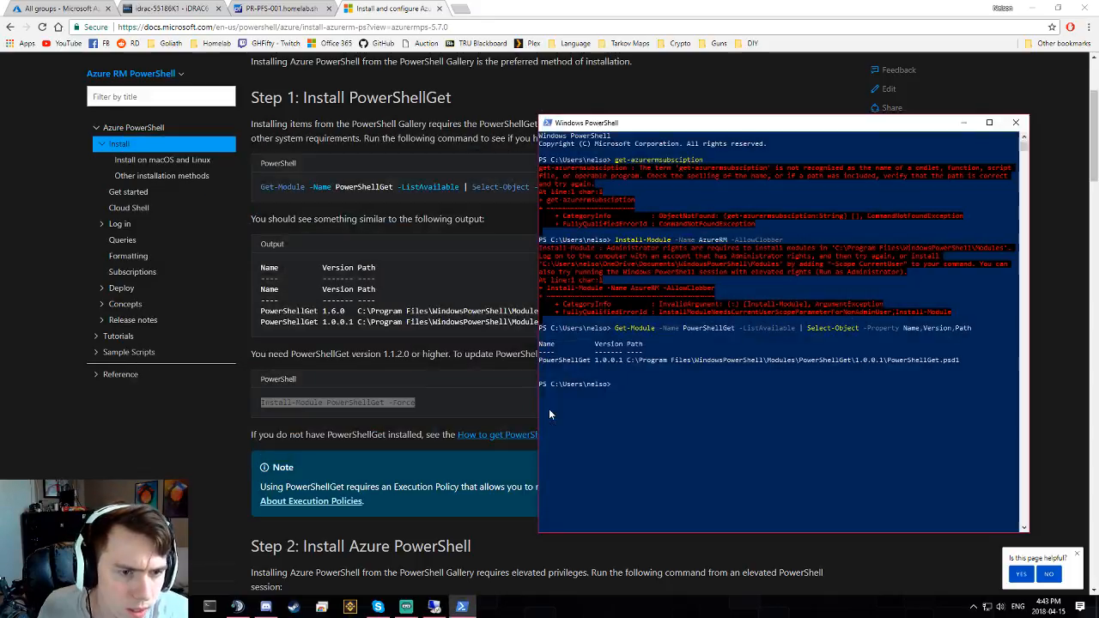
right_click(643, 398)
key(Return)
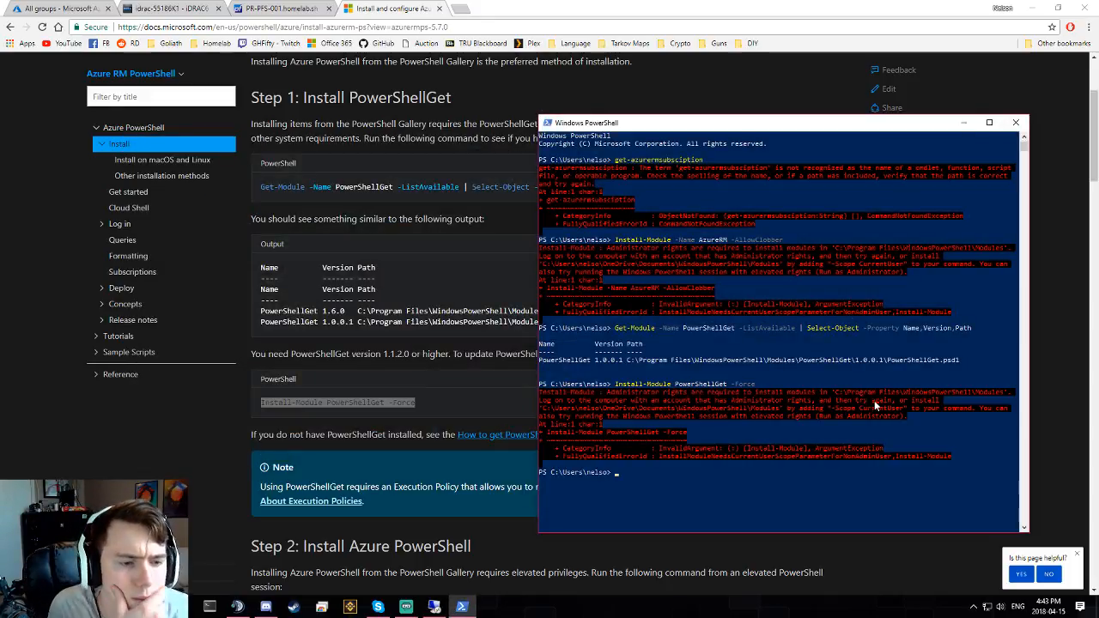
click(1018, 120)
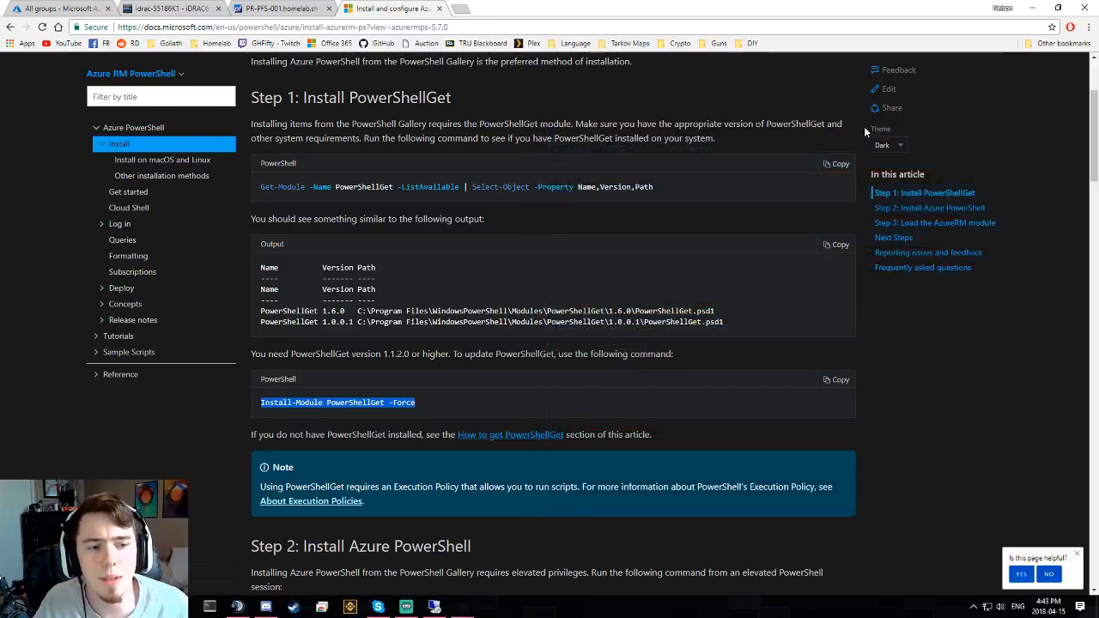
key(super)
- Search Start for 'powers', launch a regular PowerShell console by mistake, and close it
text(powers)
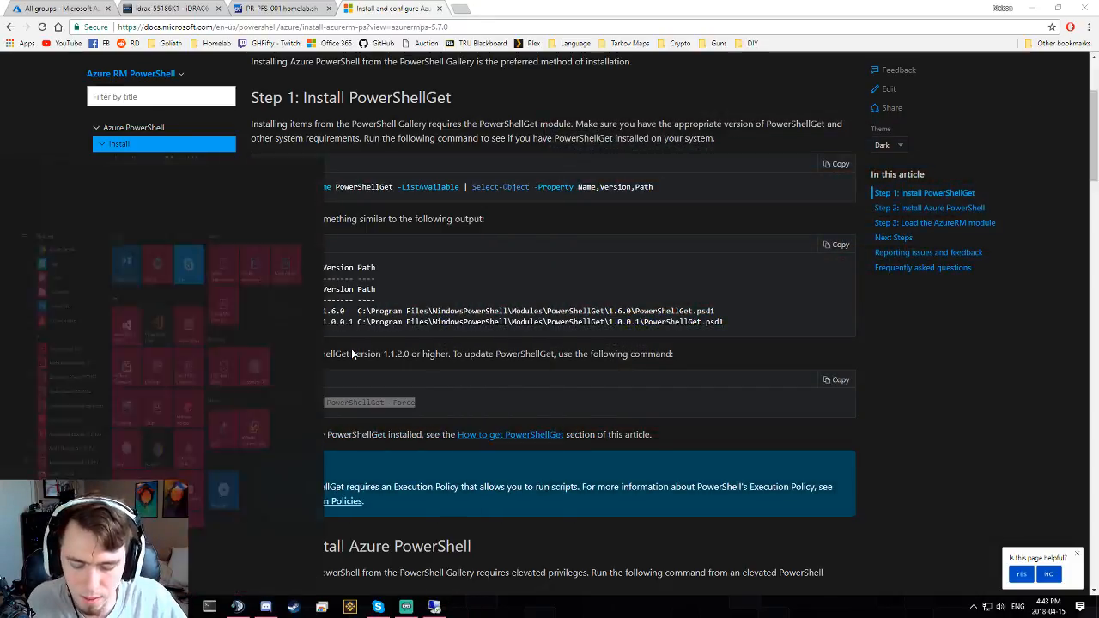
right_click(133, 210)
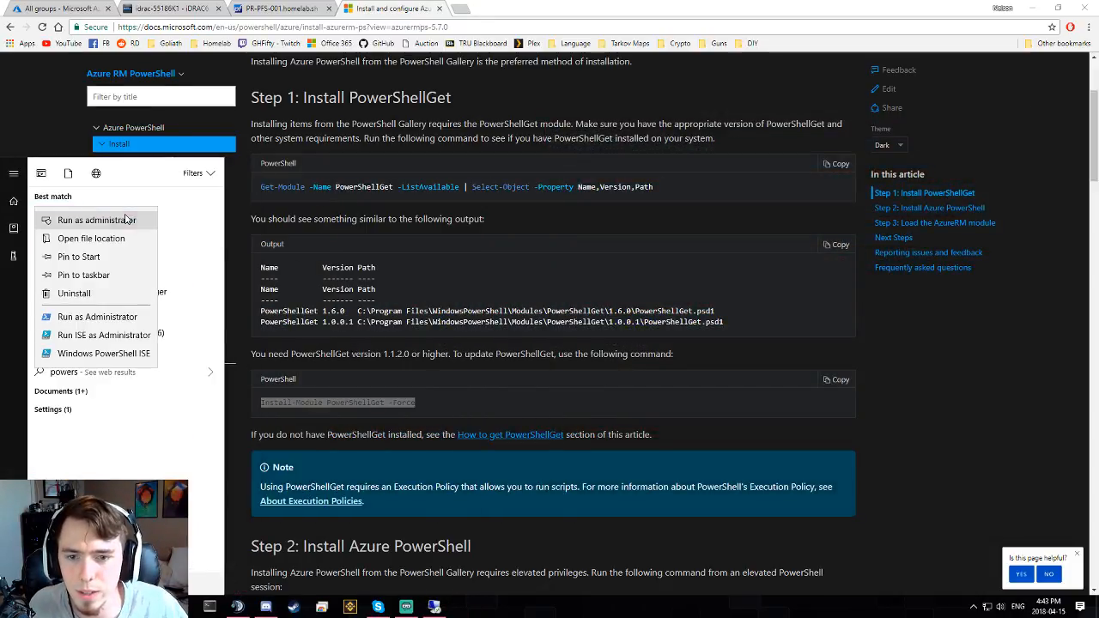
click(128, 215)
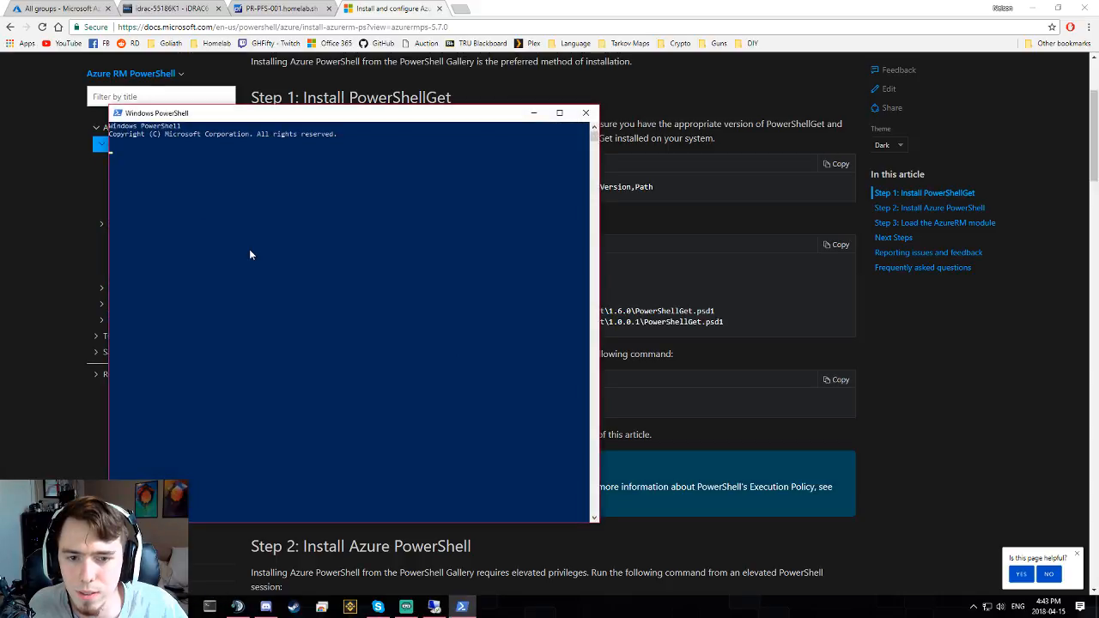
key(alt+F4)
- Run Windows PowerShell as administrator and approve the UAC prompt
key(super)
text(power)
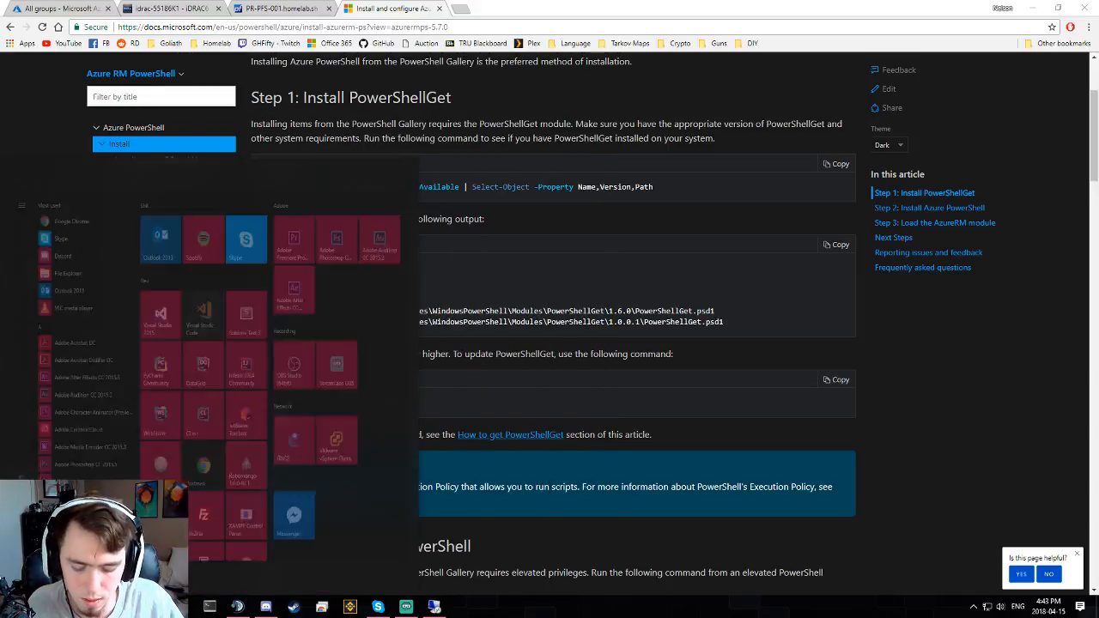
right_click(98, 221)
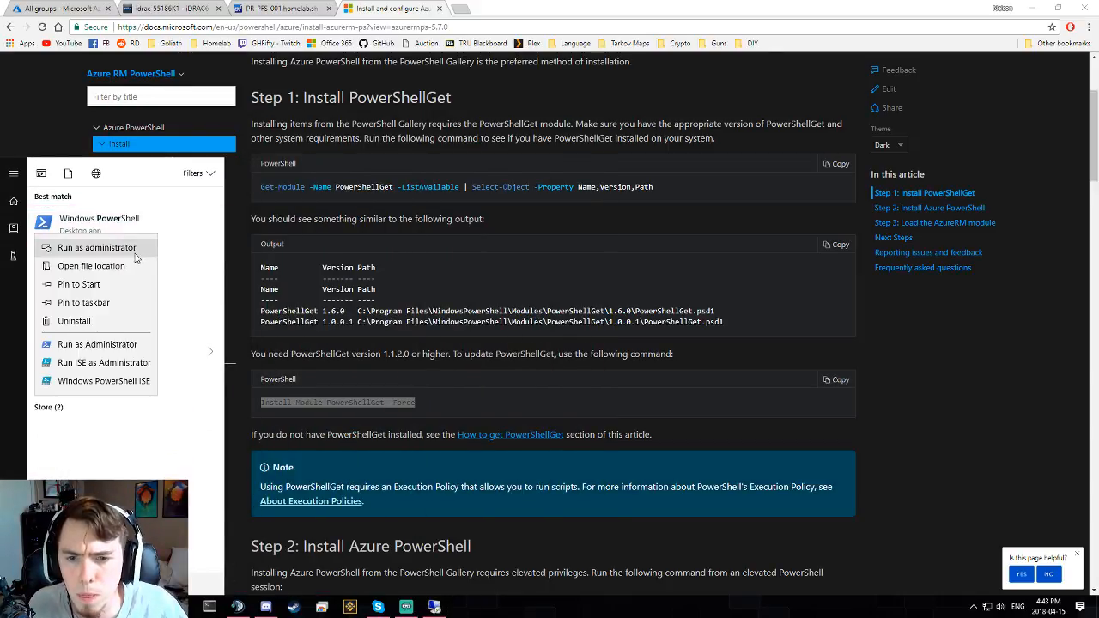
click(94, 245)
click(501, 374)
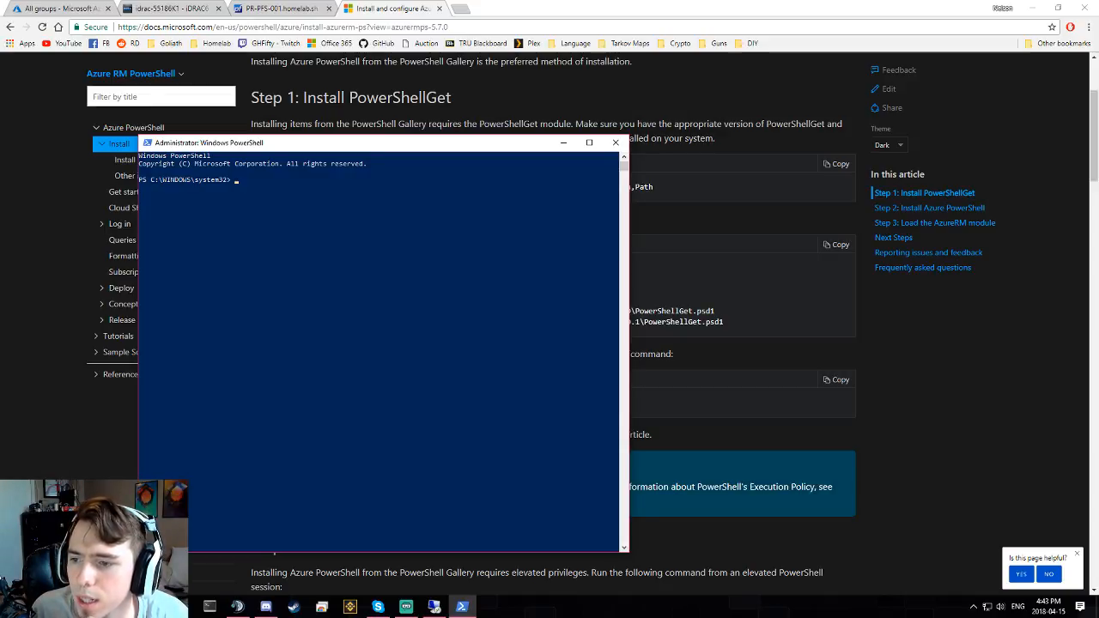
- Move the administrator console to the right and focus its prompt
drag(361, 144, 673, 126)
click(547, 166)
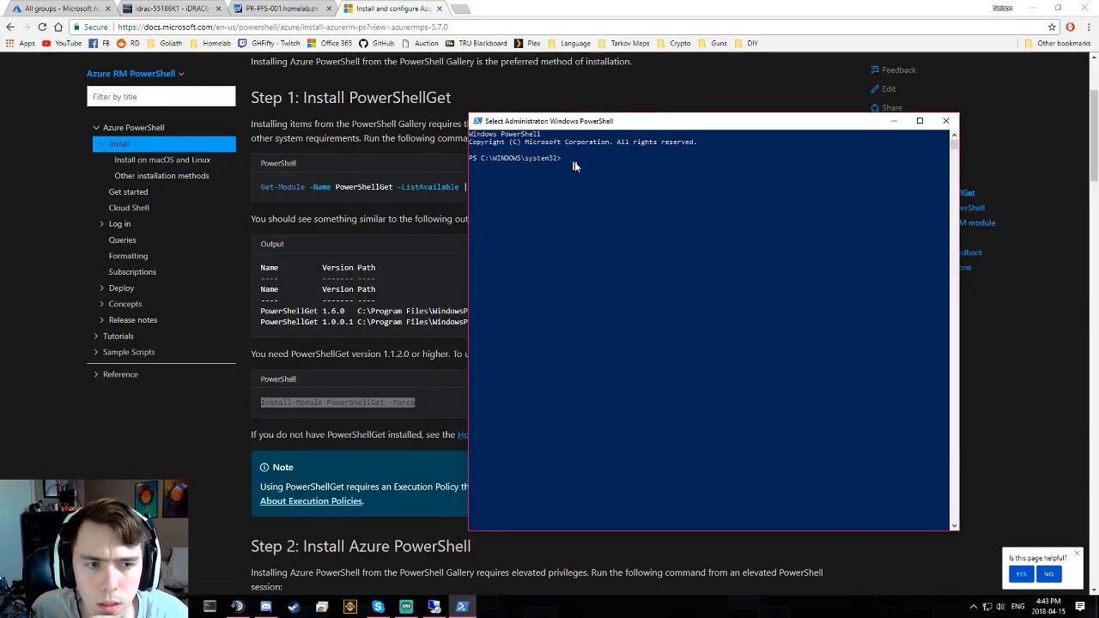
click(639, 165)
drag(599, 158, 527, 181)
click(583, 182)
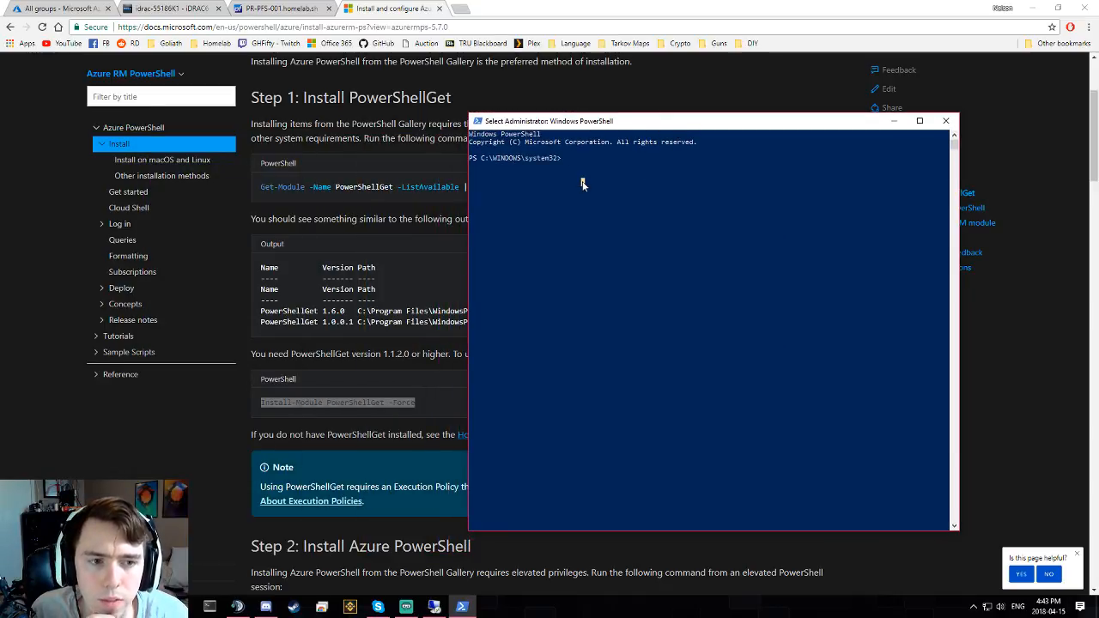
click(607, 165)
click(567, 159)
drag(607, 157, 537, 190)
click(618, 191)
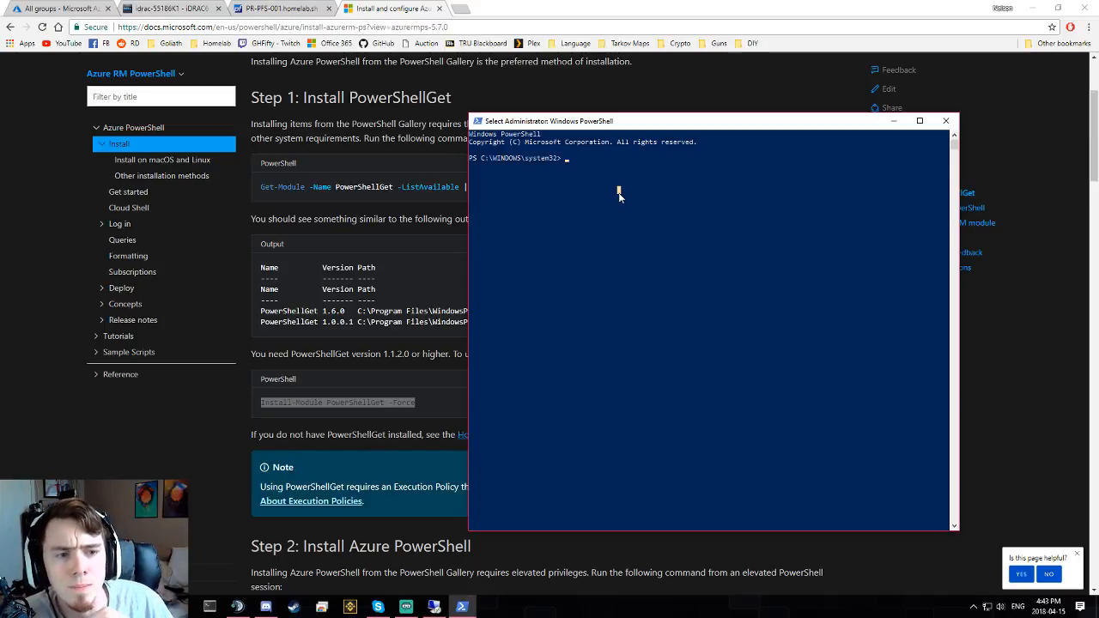
click(578, 167)
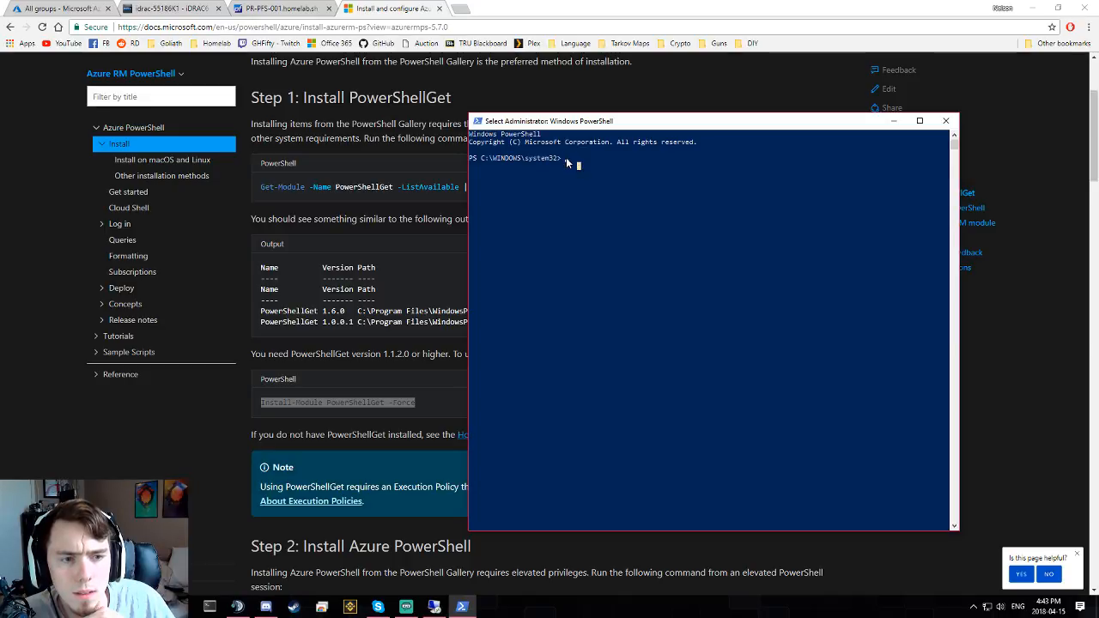
click(566, 159)
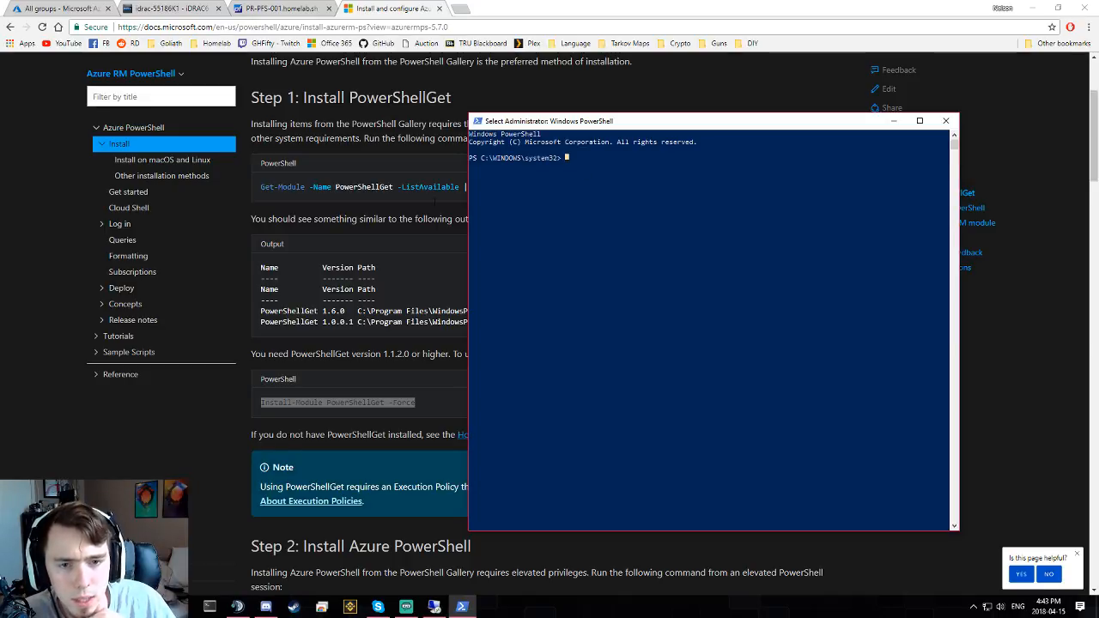
- Copy Get-Module -Name PowerShellGet -ListAvailable from the docs and run it, listing version 1.0.0.1
click(366, 193)
triple_click(357, 187)
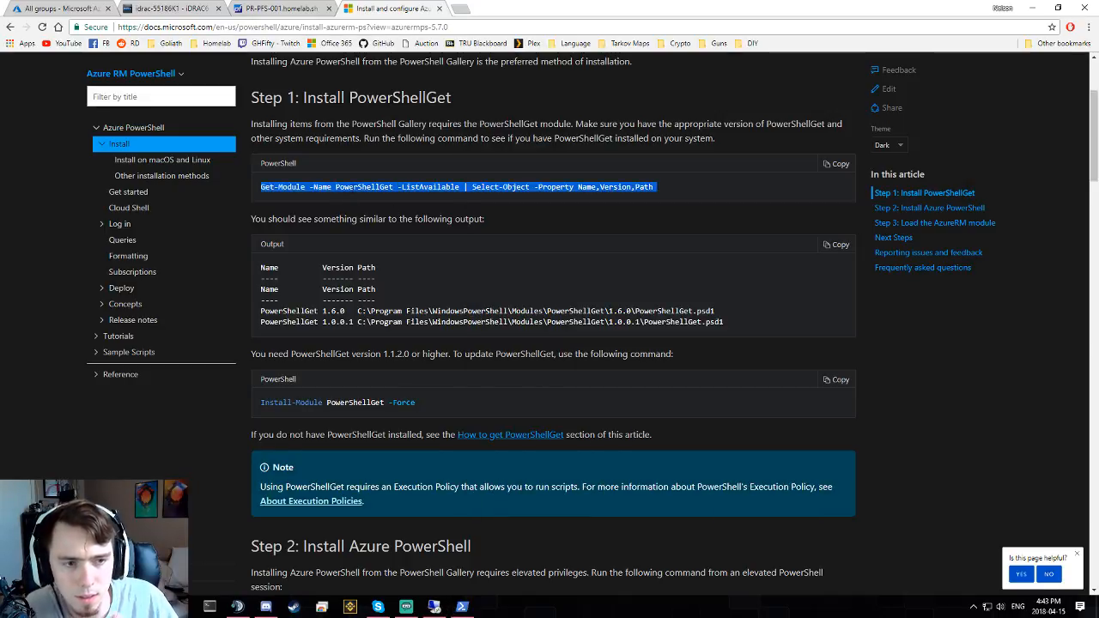
key(alt+Tab)
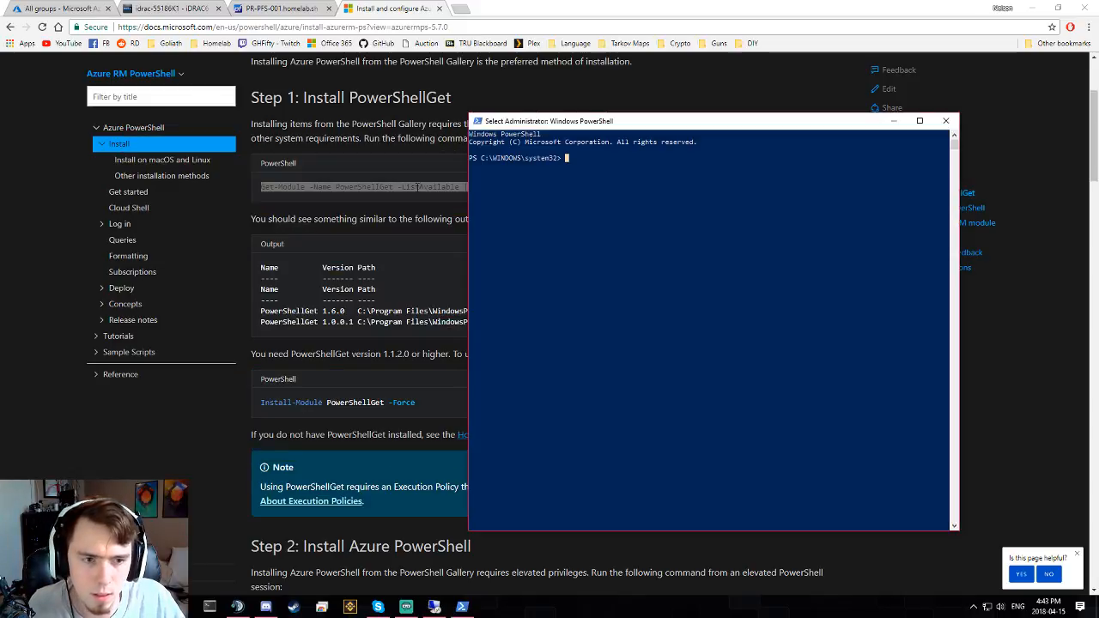
right_click(597, 186)
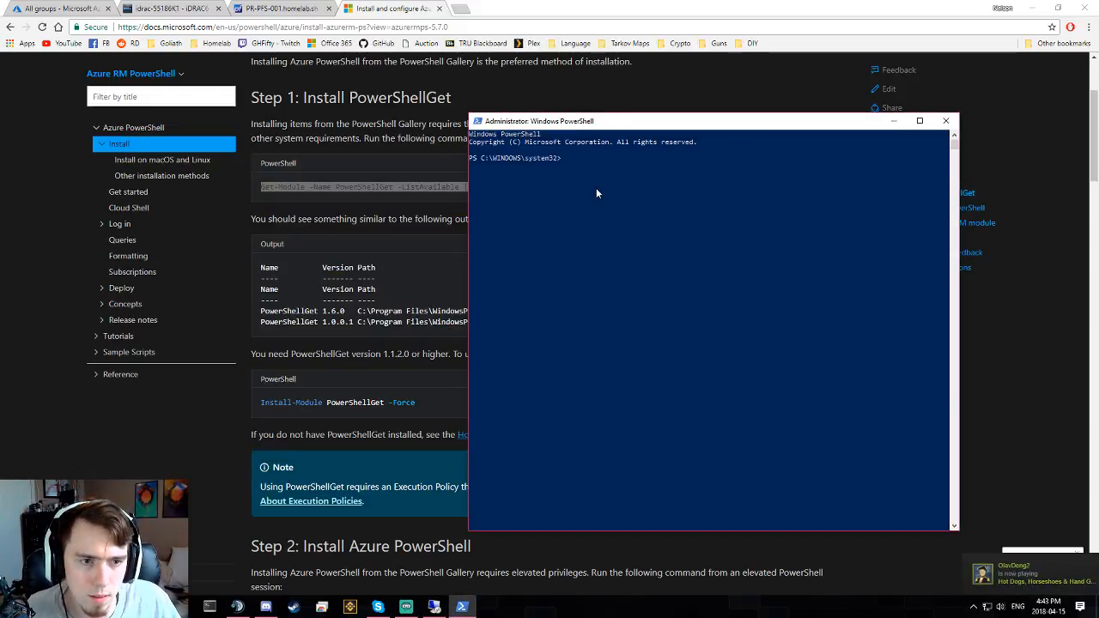
click(386, 193)
triple_click(391, 187)
key(alt+Tab)
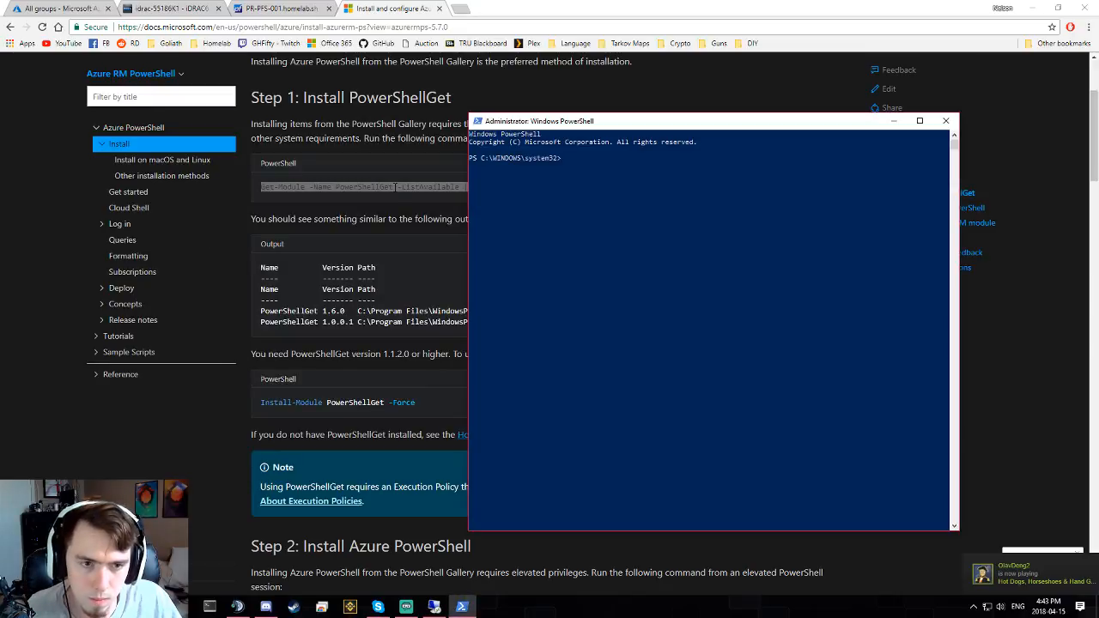
click(394, 186)
triple_click(394, 186)
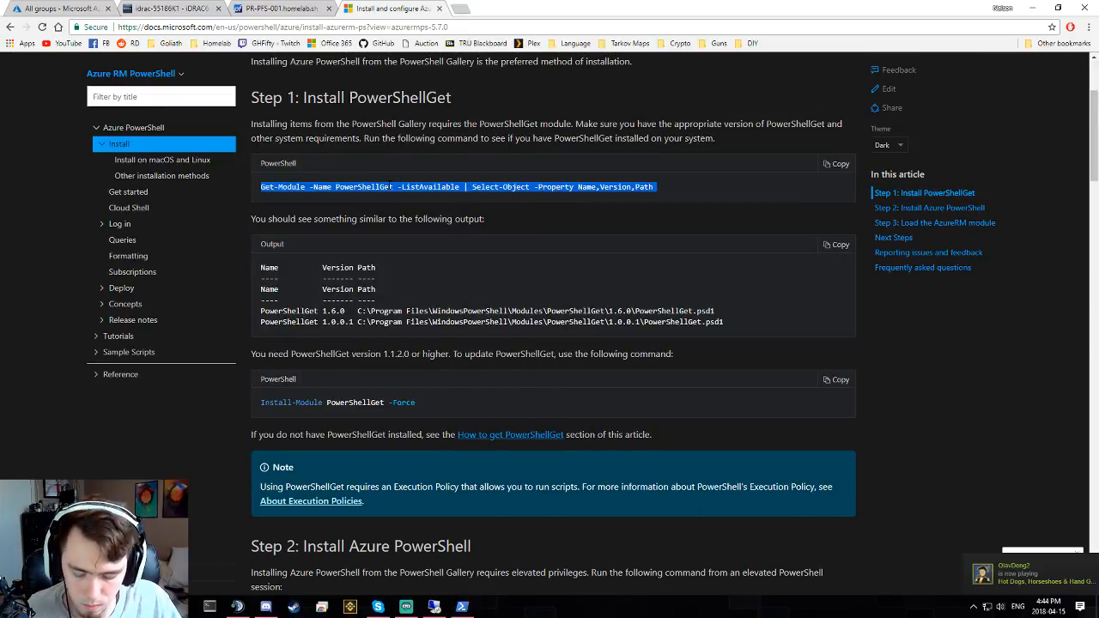
key(alt+Tab)
text(Get-Module -Name PowerShellGet -ListAvailable | Select-Object -Property Name,Version,Path)
key(Return)
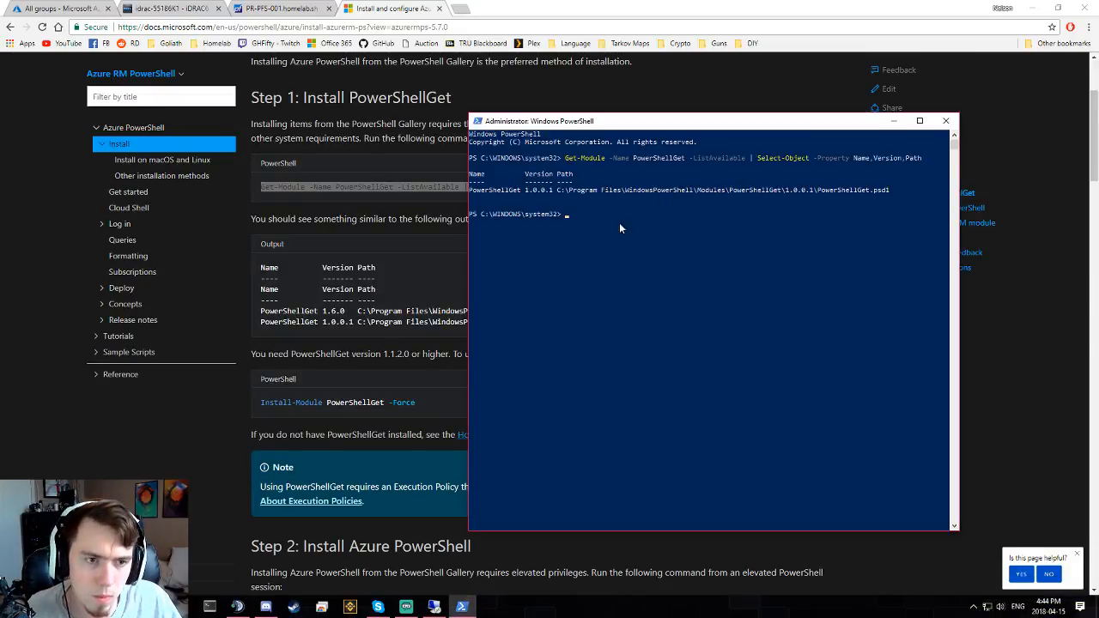
- Copy Install-Module PowerShellGet -Force from the docs and run it in the admin console
click(292, 353)
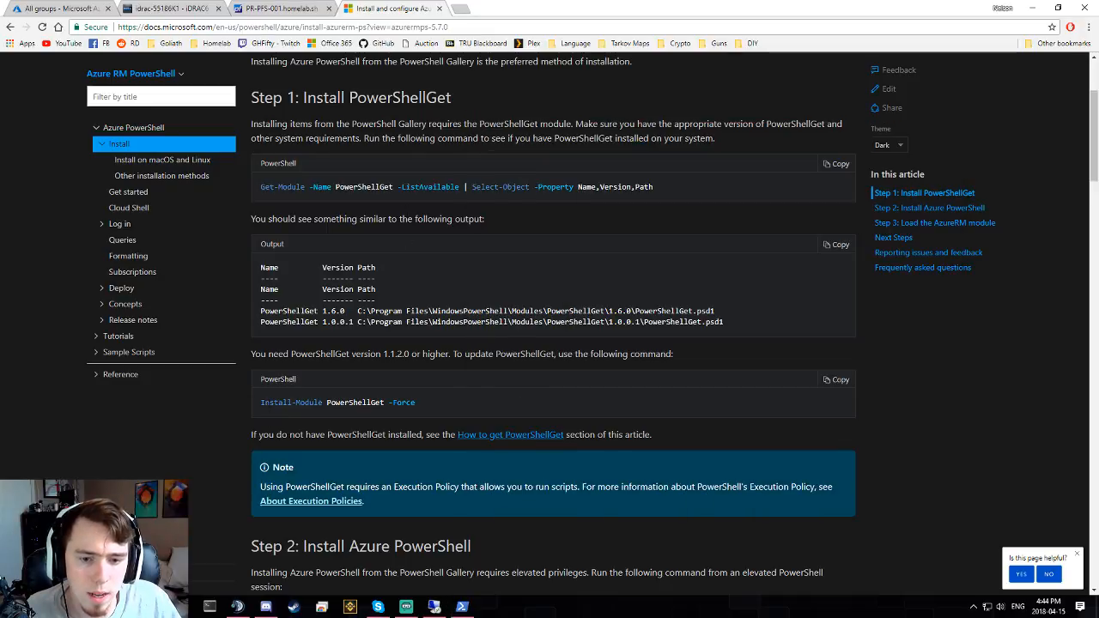
drag(261, 402, 598, 410)
key(ctrl+c)
key(alt+Tab)
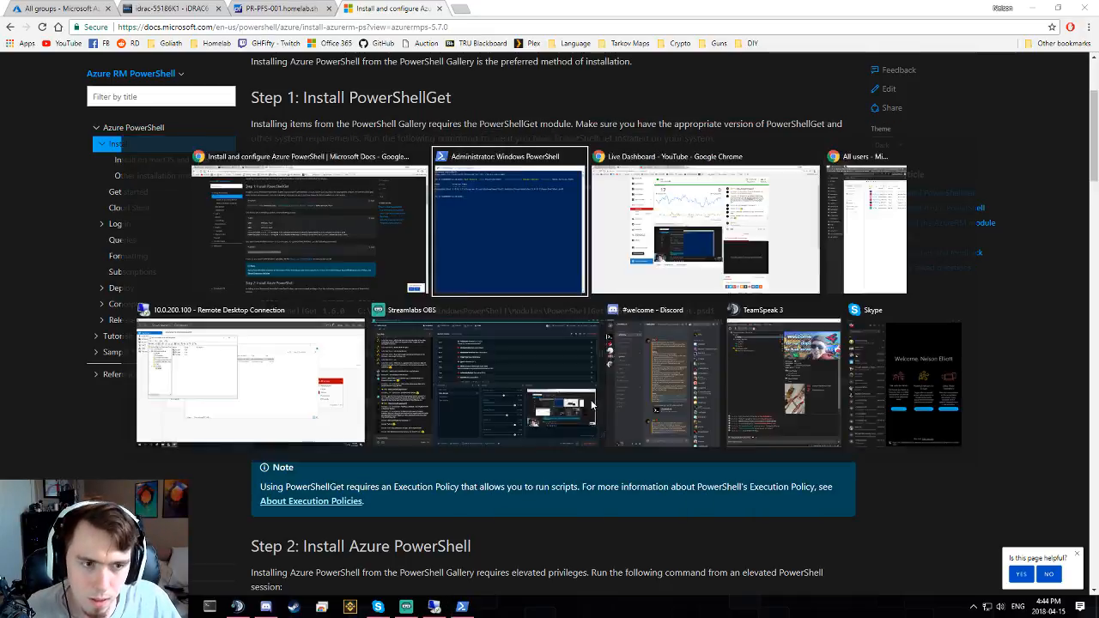
key(ctrl+v)
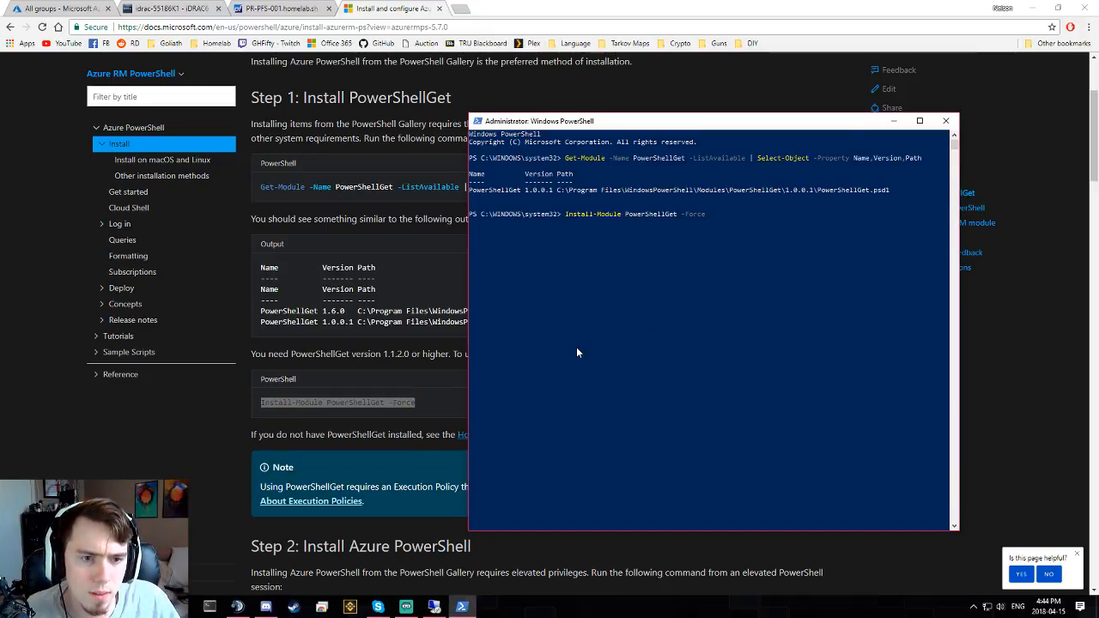
key(Return)
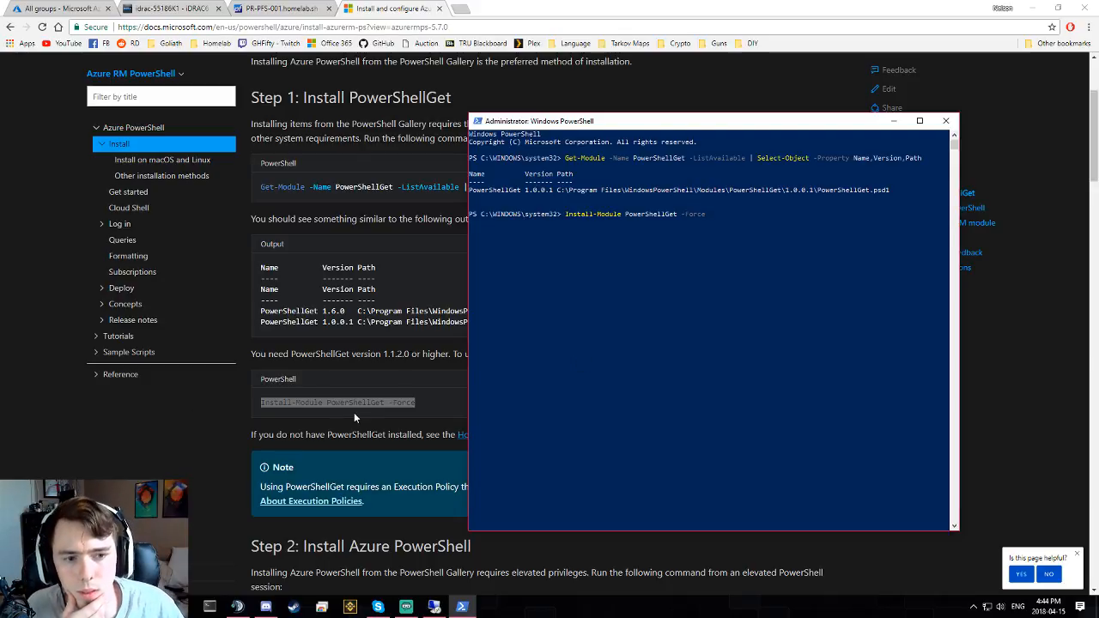
- Scroll the docs to the AzureRM step, then answer Y to install the NuGet provider
click(233, 419)
scroll(269, 389, down, 5)
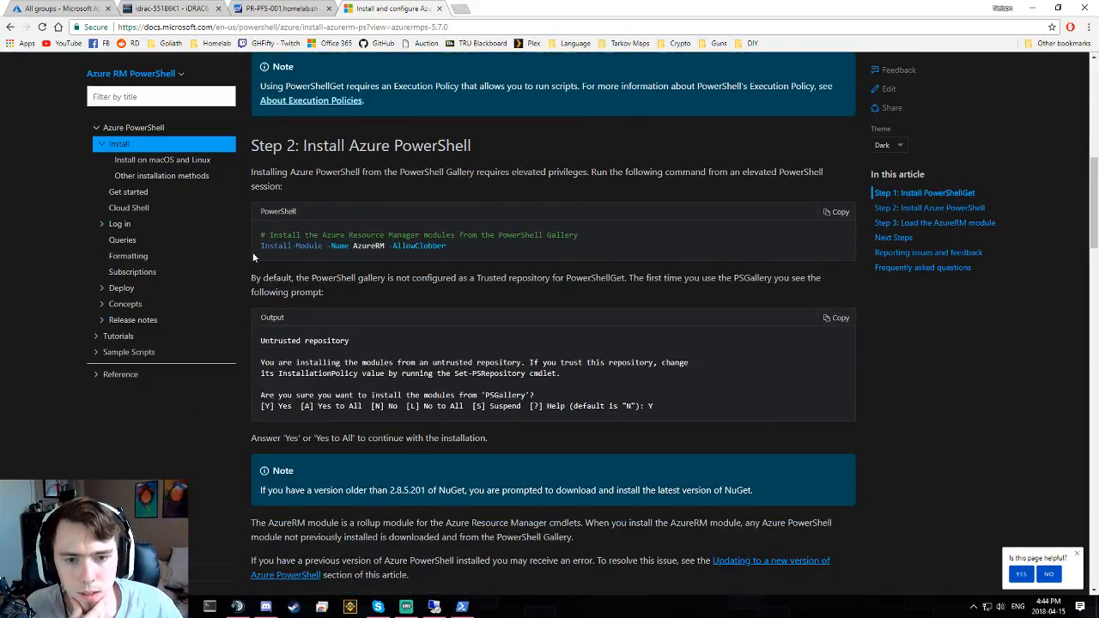
drag(258, 246, 564, 253)
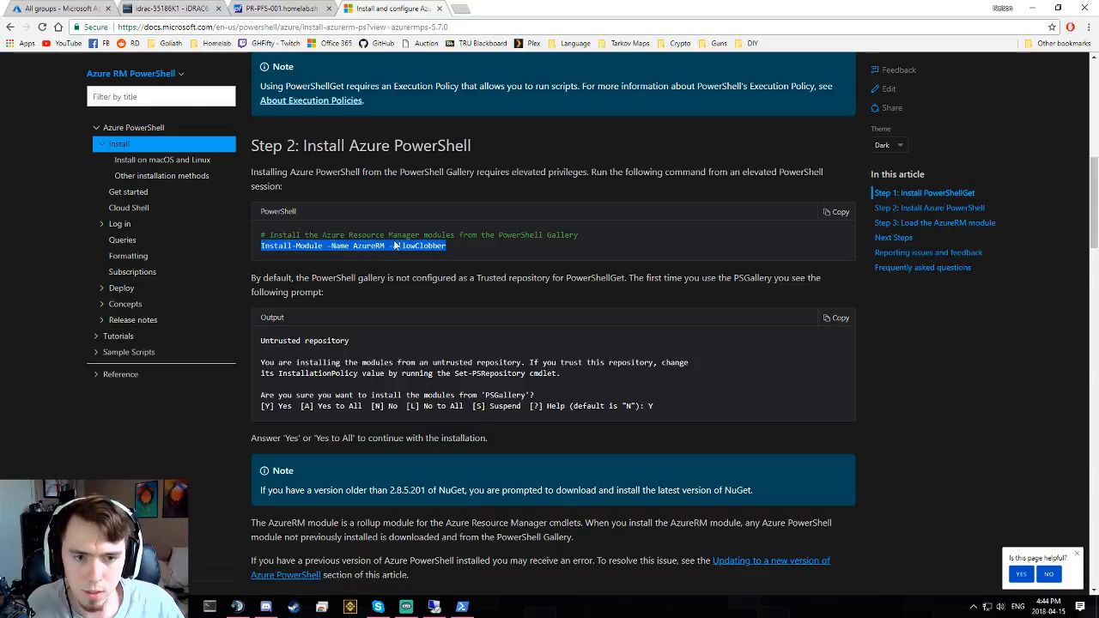
scroll(397, 245, down, 2)
scroll(416, 368, down, 3)
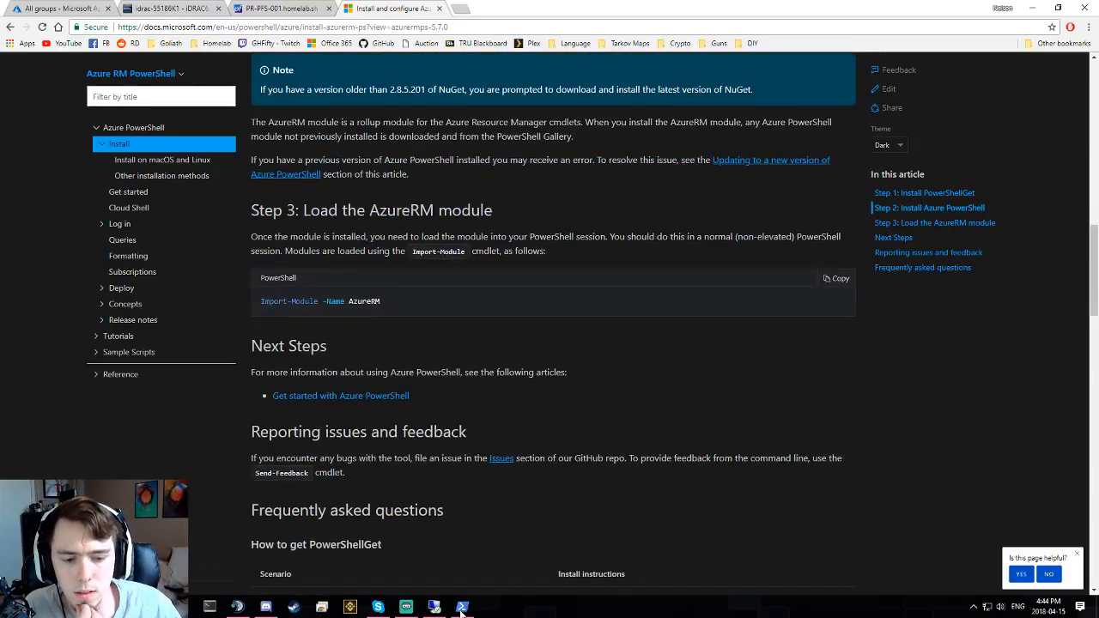
click(462, 606)
click(646, 334)
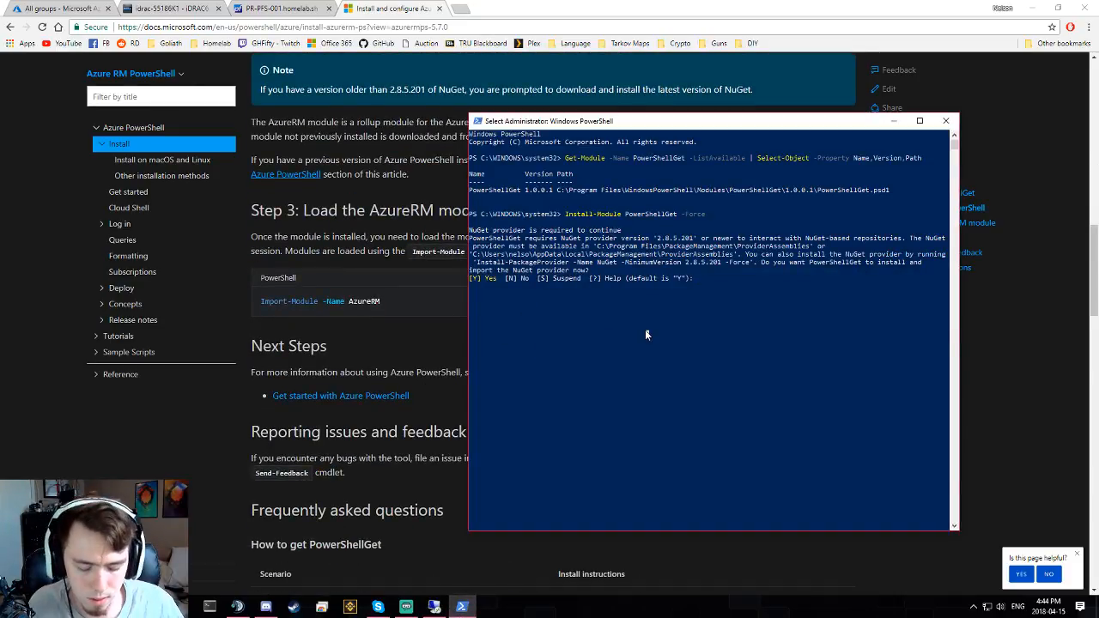
text(Y)
key(Return)
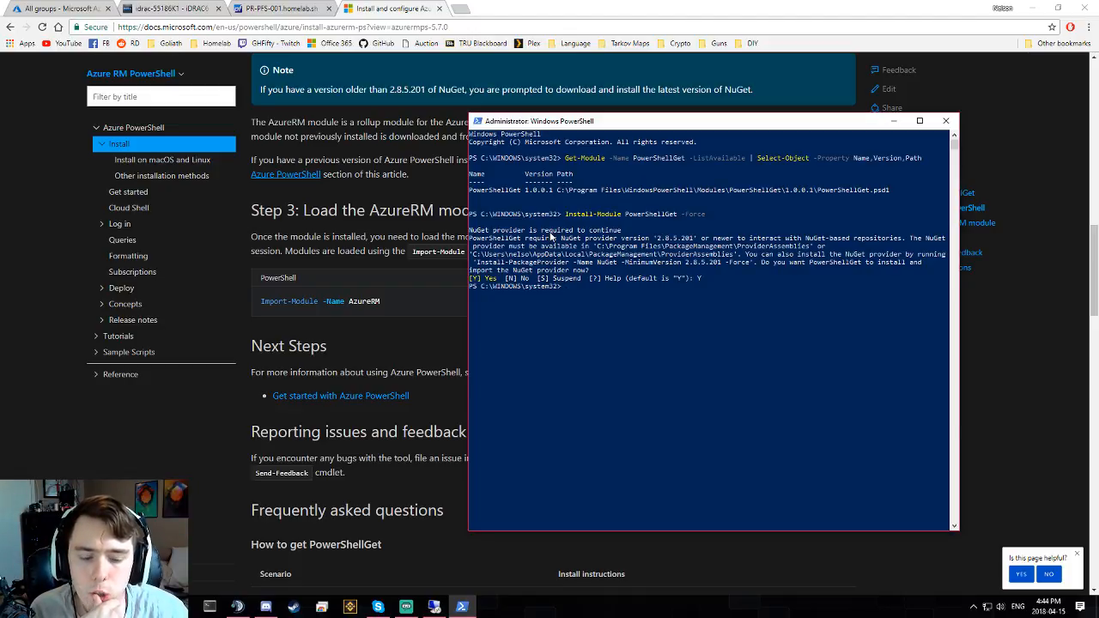
- Paste Install-Module -Name AzureRM -AllowClobber and answer y to trust PSGallery
right_click(556, 326)
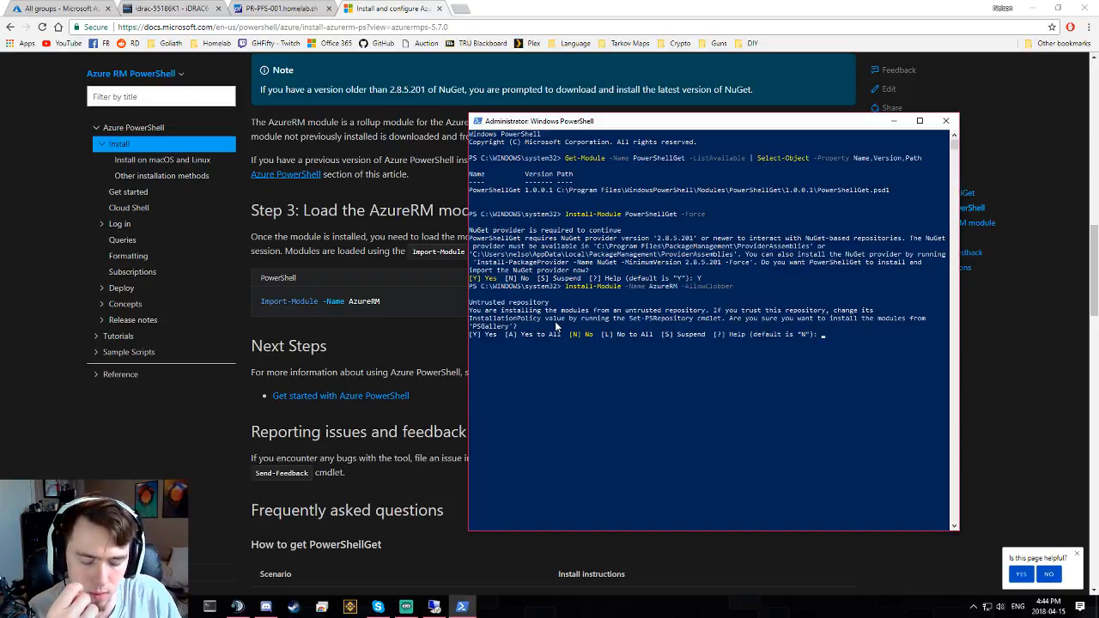
text(y)
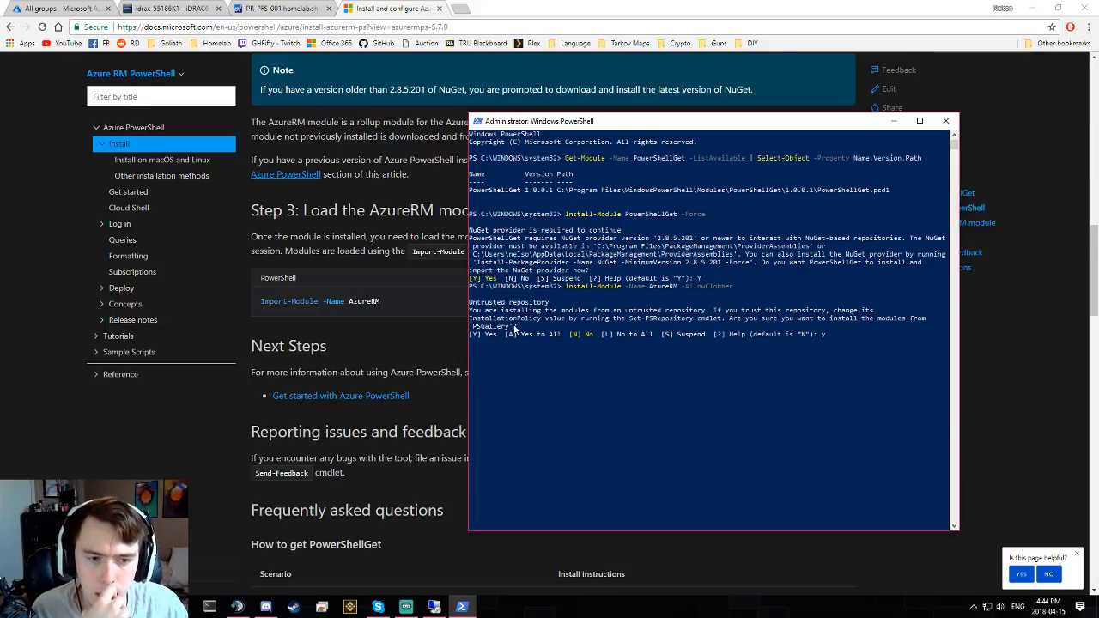
key(Return)
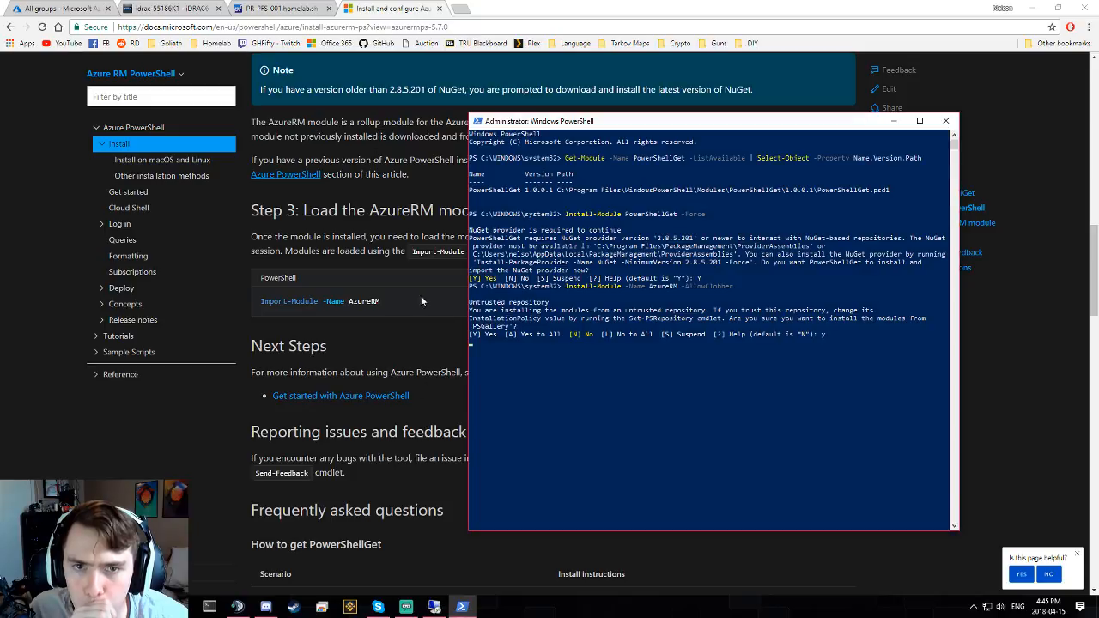
- Open the Operations group and review its properties, keeping membership type Assigned
click(50, 10)
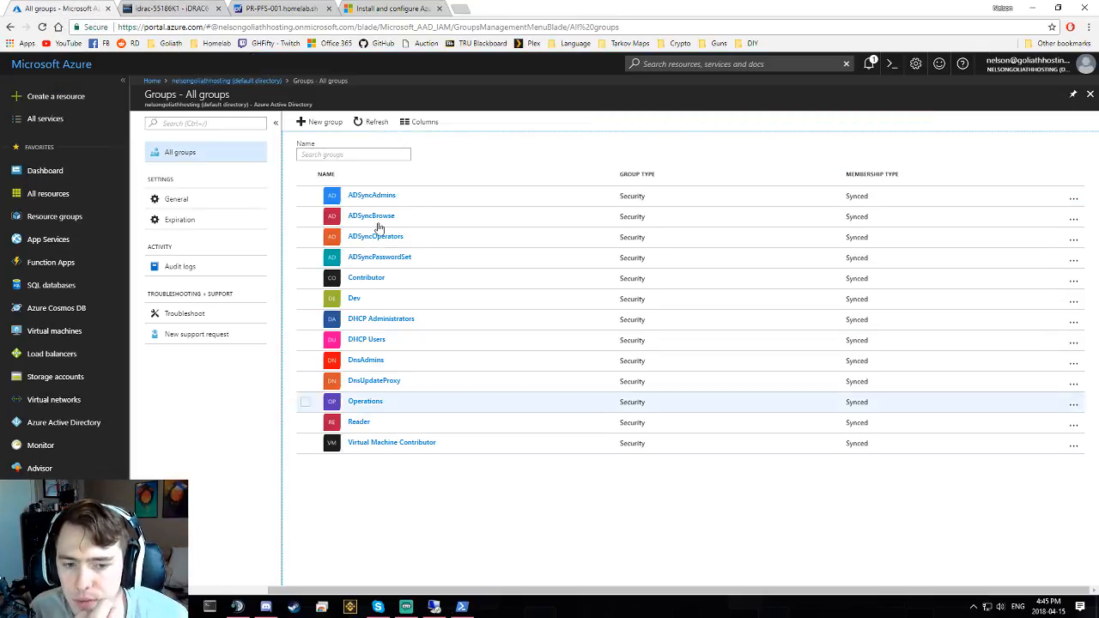
click(369, 404)
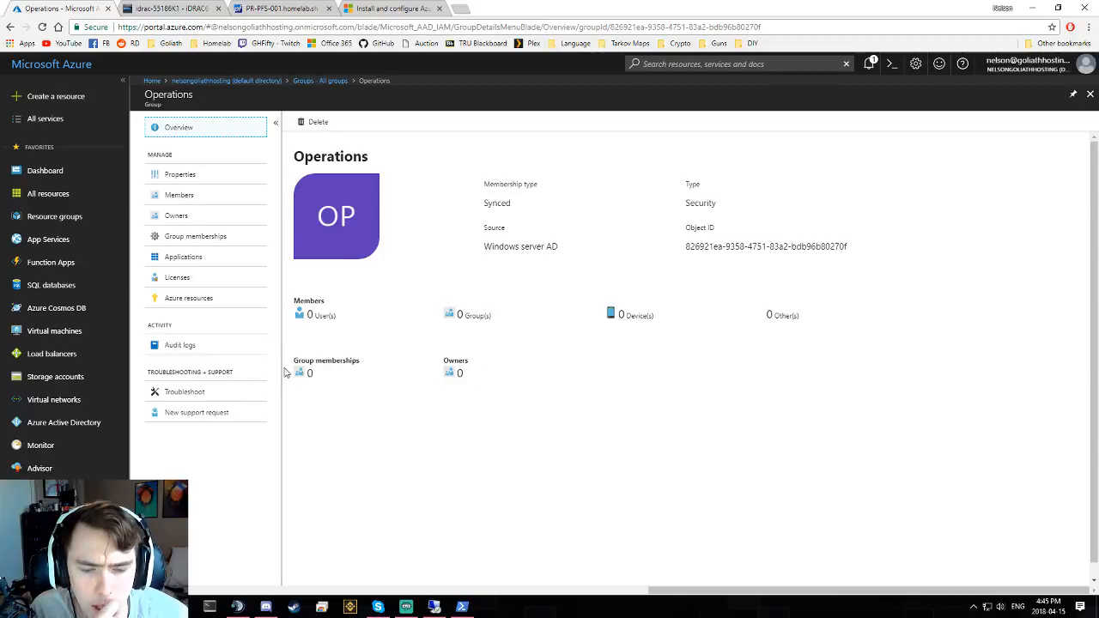
click(230, 177)
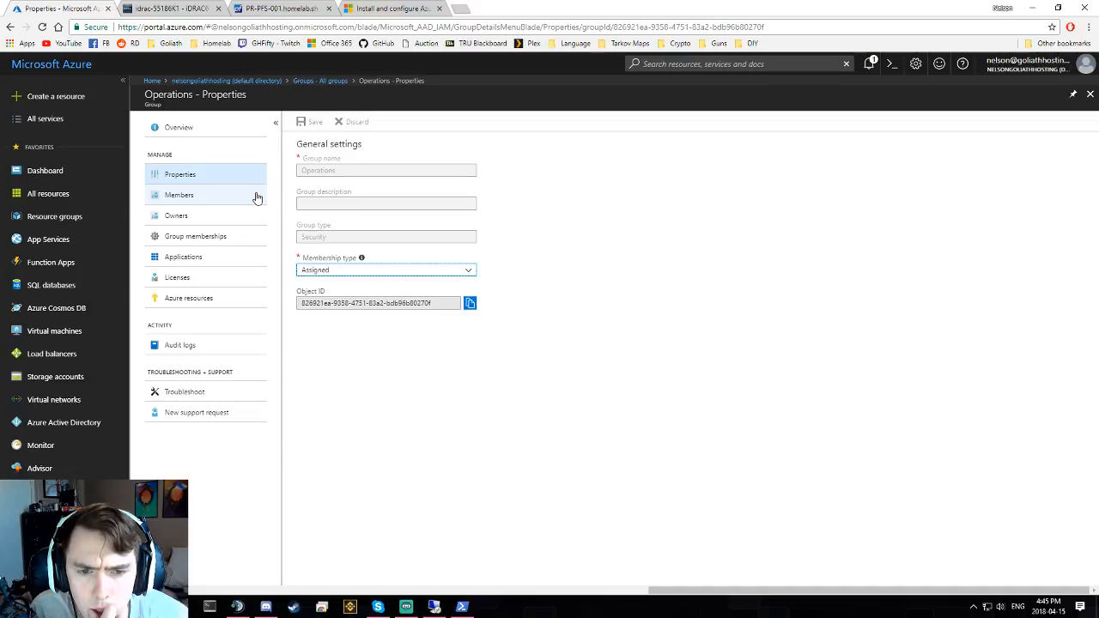
click(341, 271)
click(341, 271)
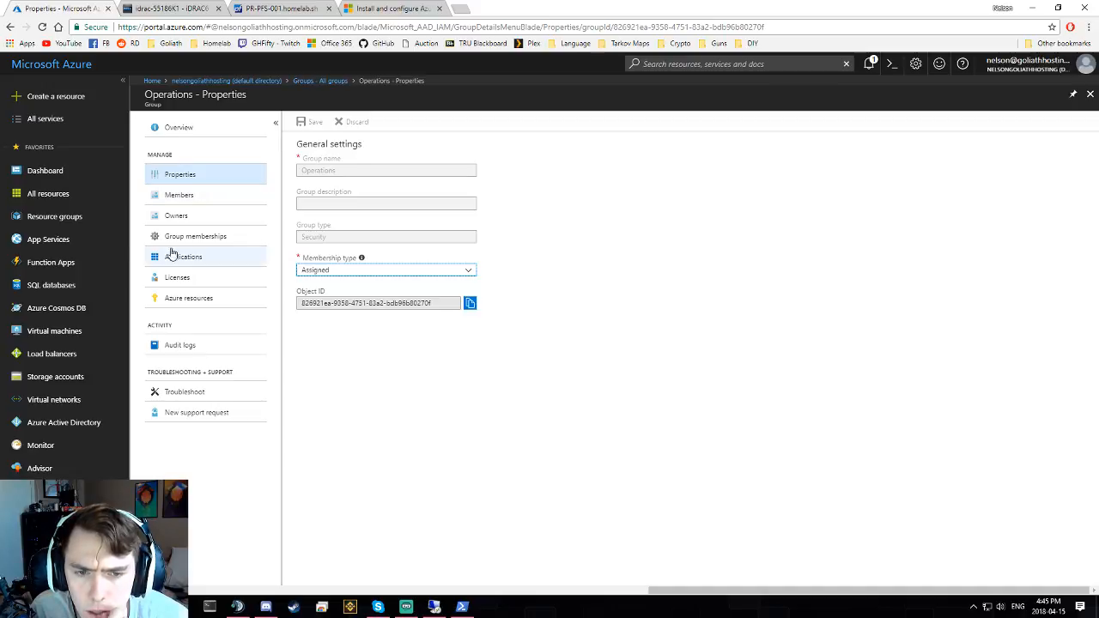
- Check Operations' group memberships, starting and then cancelling adding a membership
click(227, 244)
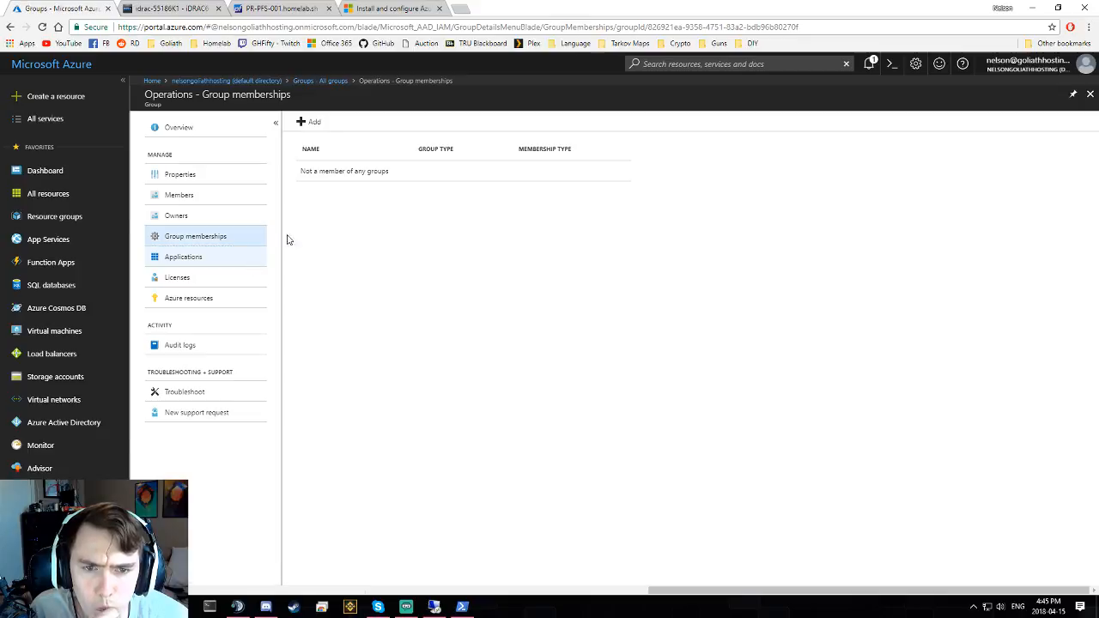
click(310, 121)
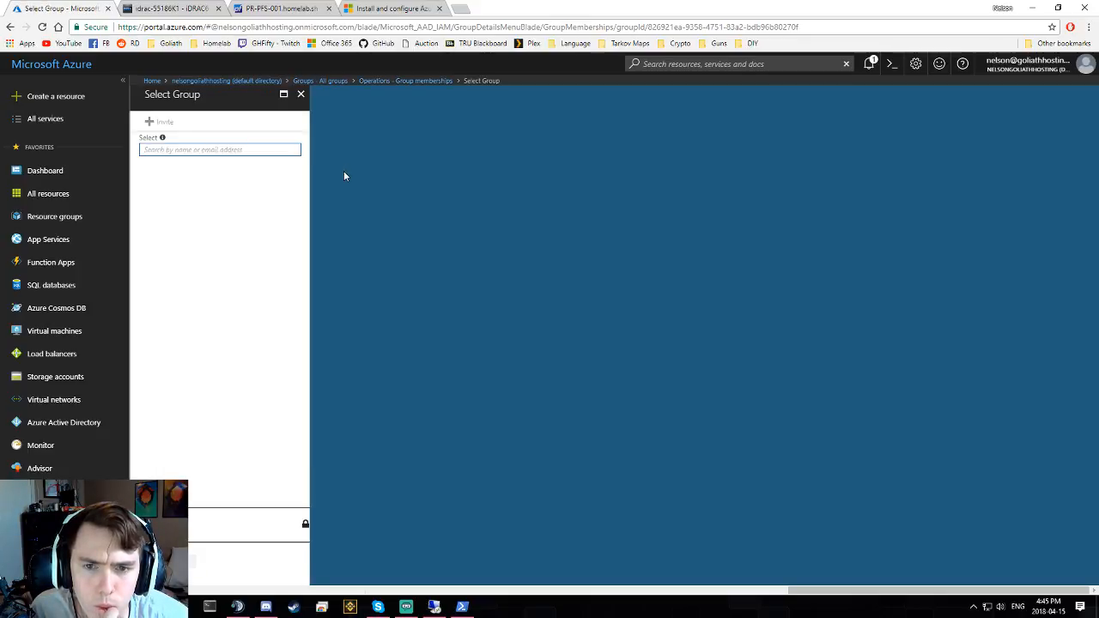
click(214, 150)
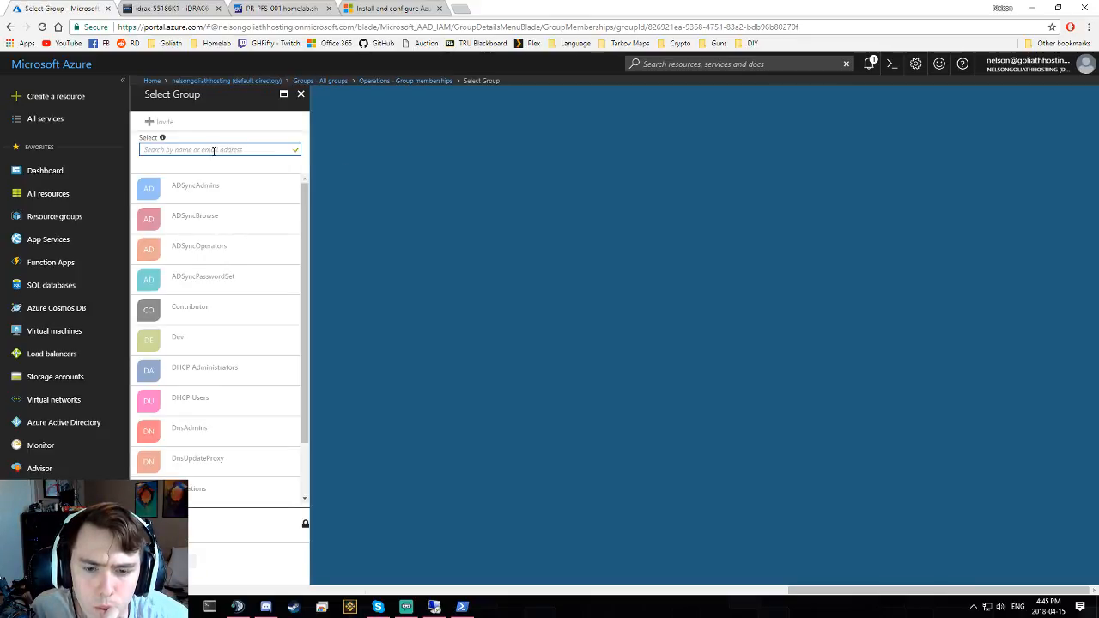
click(301, 93)
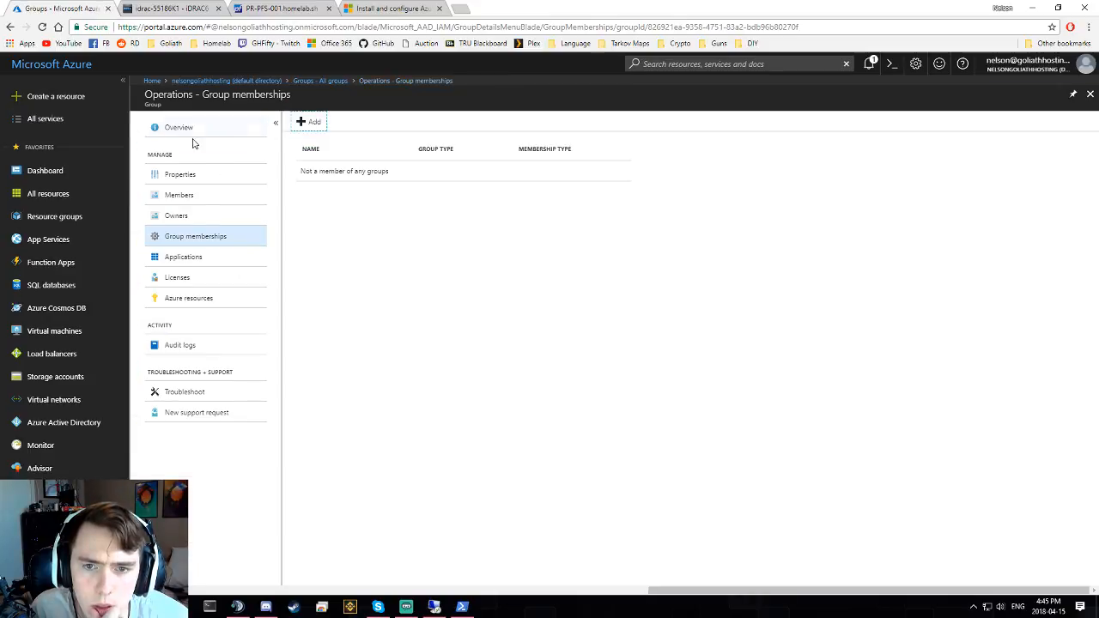
- View Operations' Azure resources, finding none assigned, and return to All groups
click(228, 296)
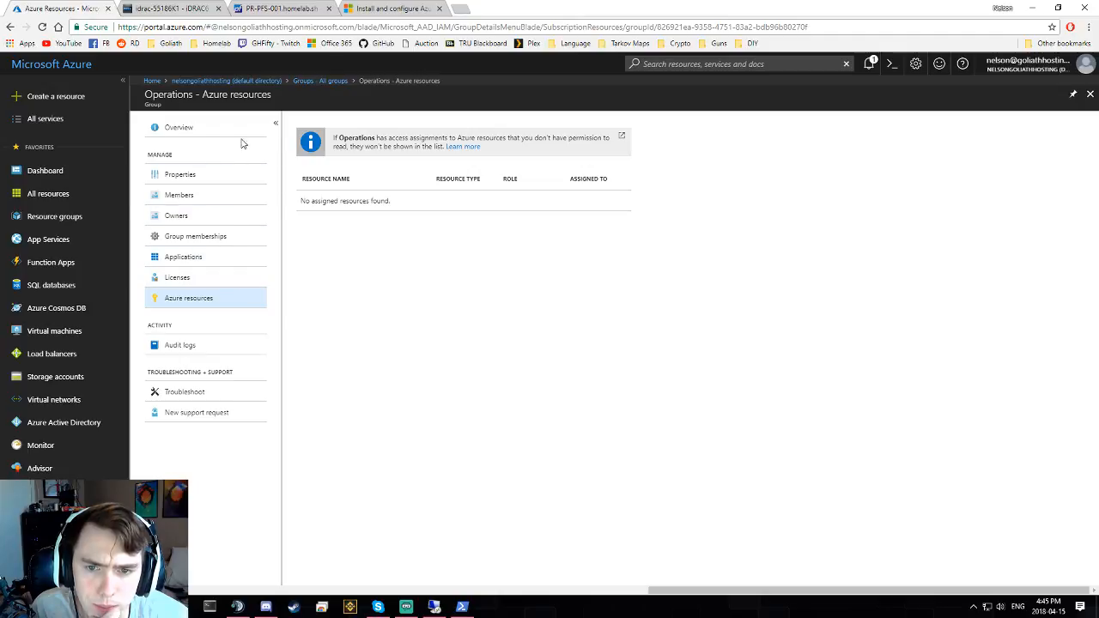
click(275, 124)
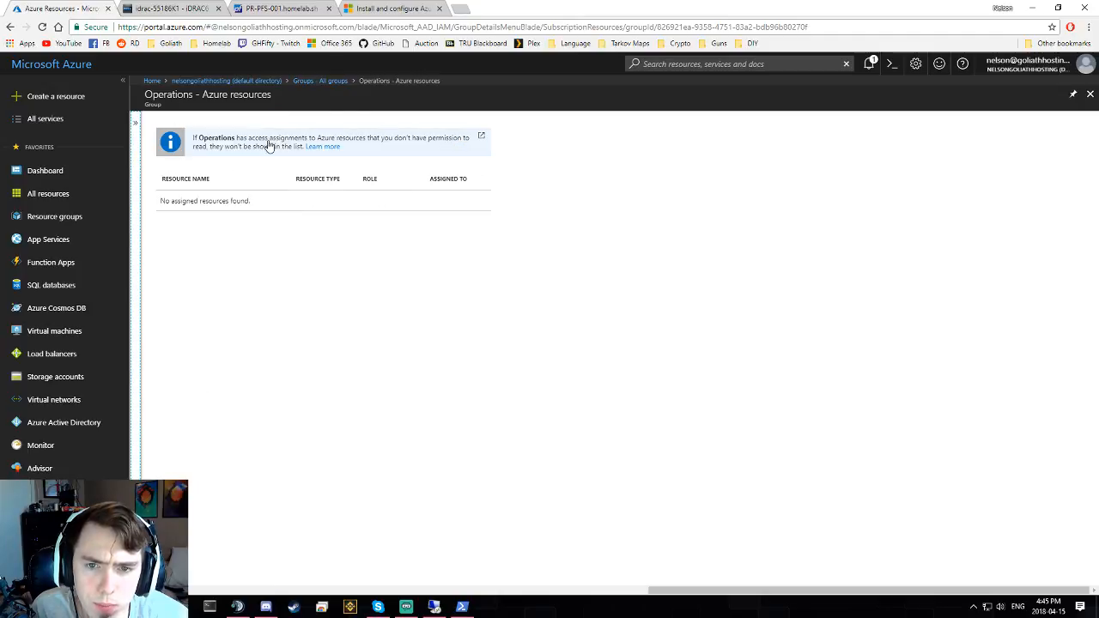
click(144, 146)
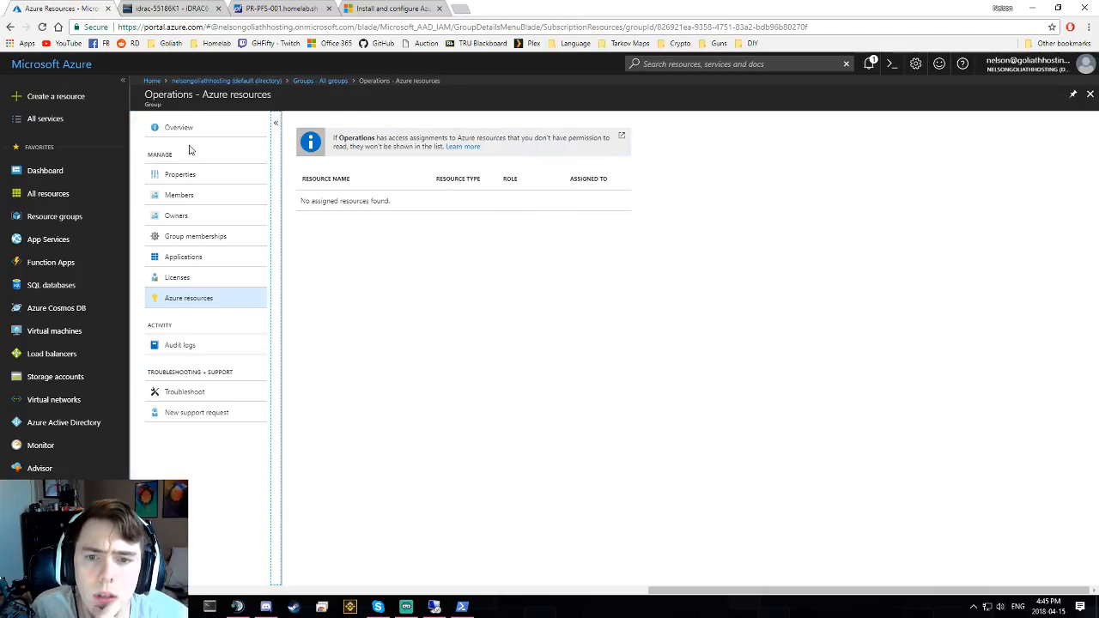
click(321, 81)
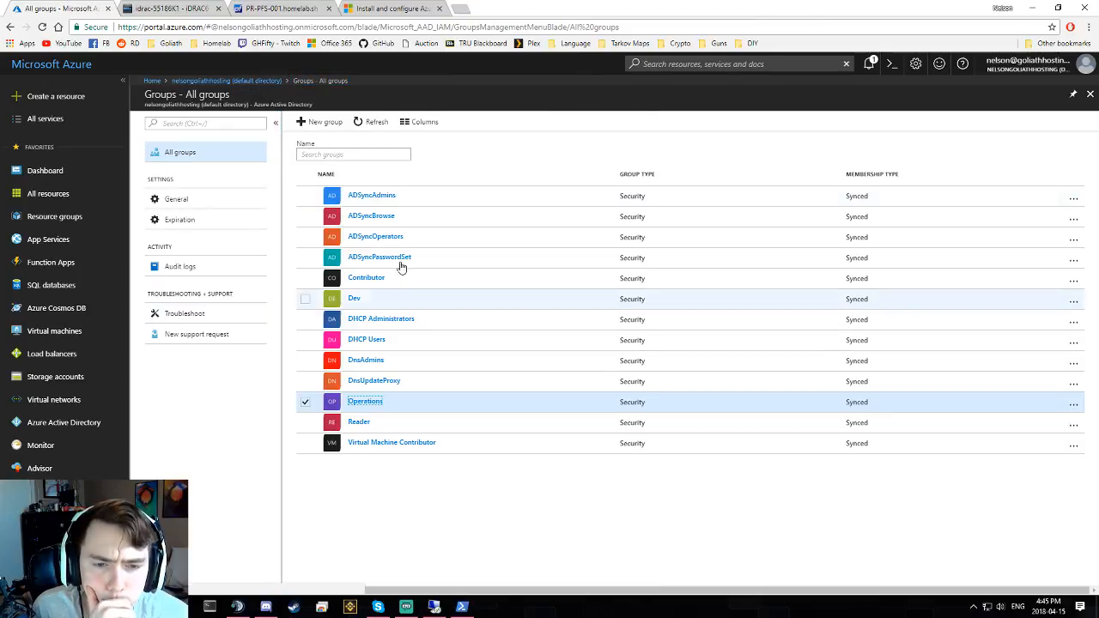
- Confirm the Contributor group has no Azure resources, then view Resource groups showing Homelab
click(371, 279)
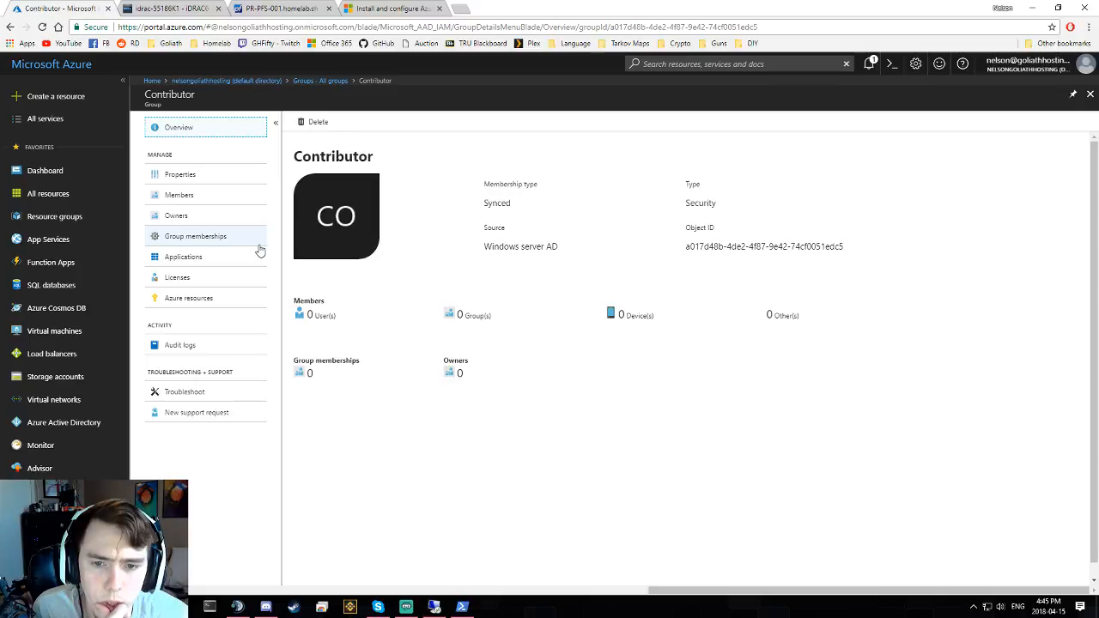
click(462, 607)
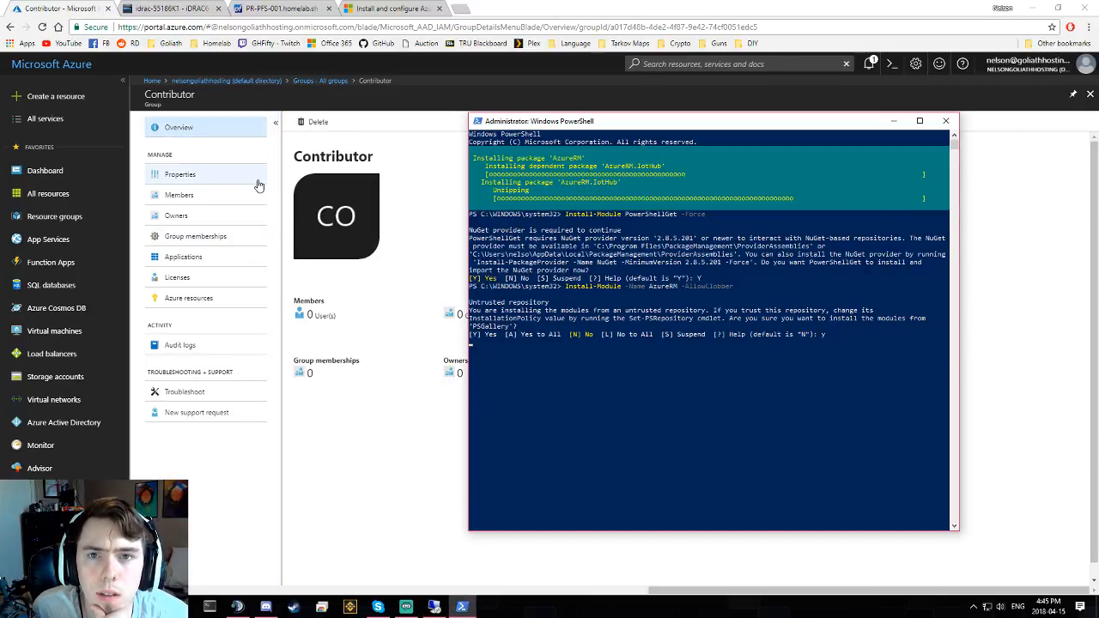
click(410, 225)
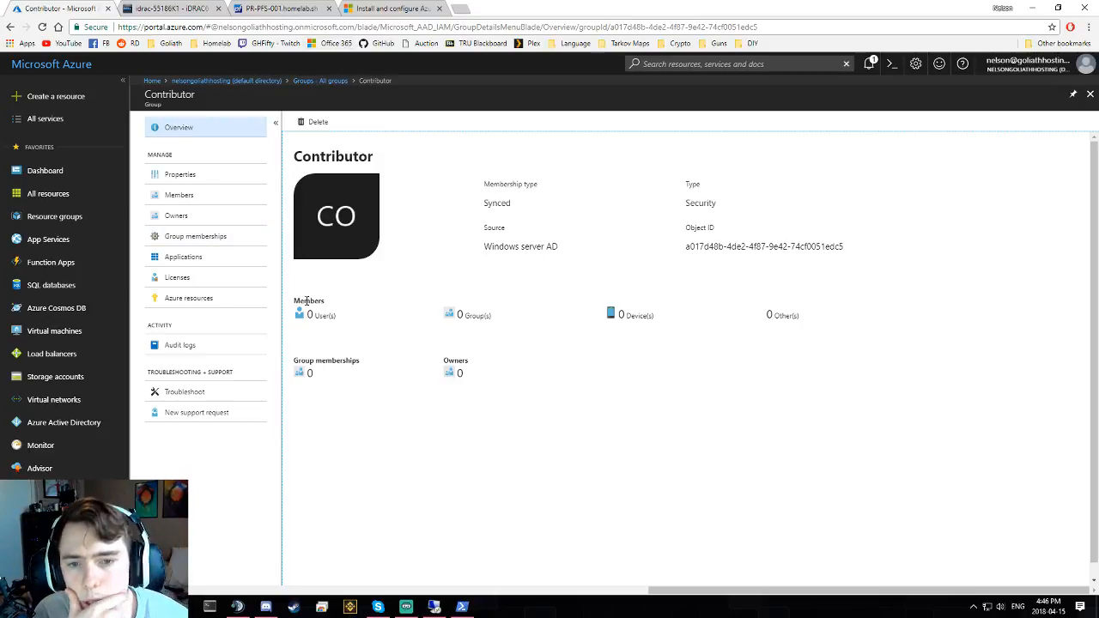
click(224, 306)
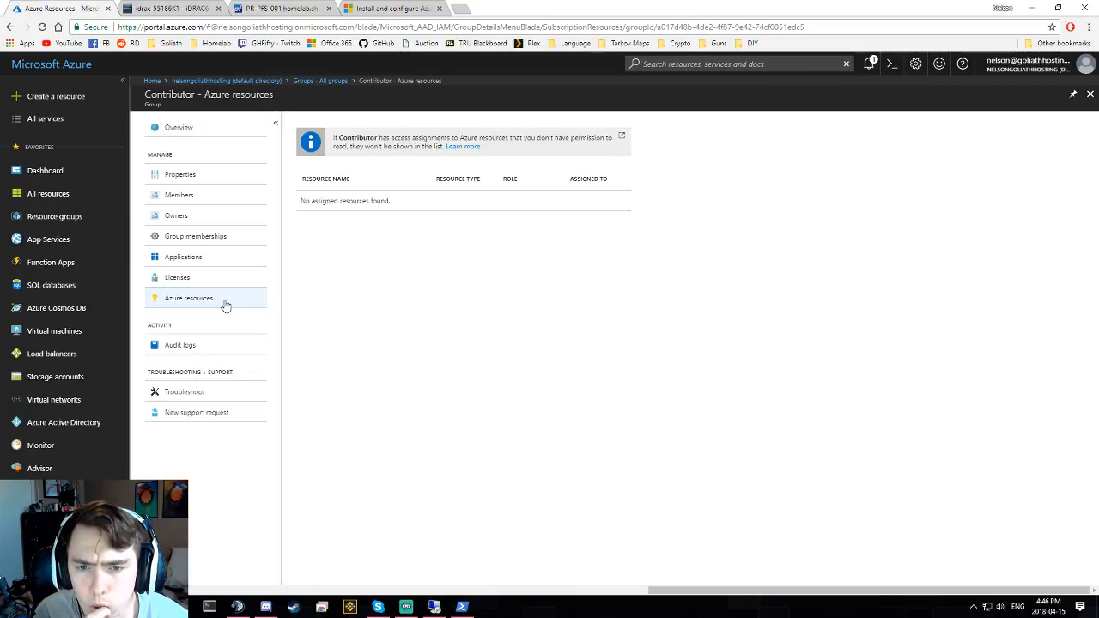
click(58, 218)
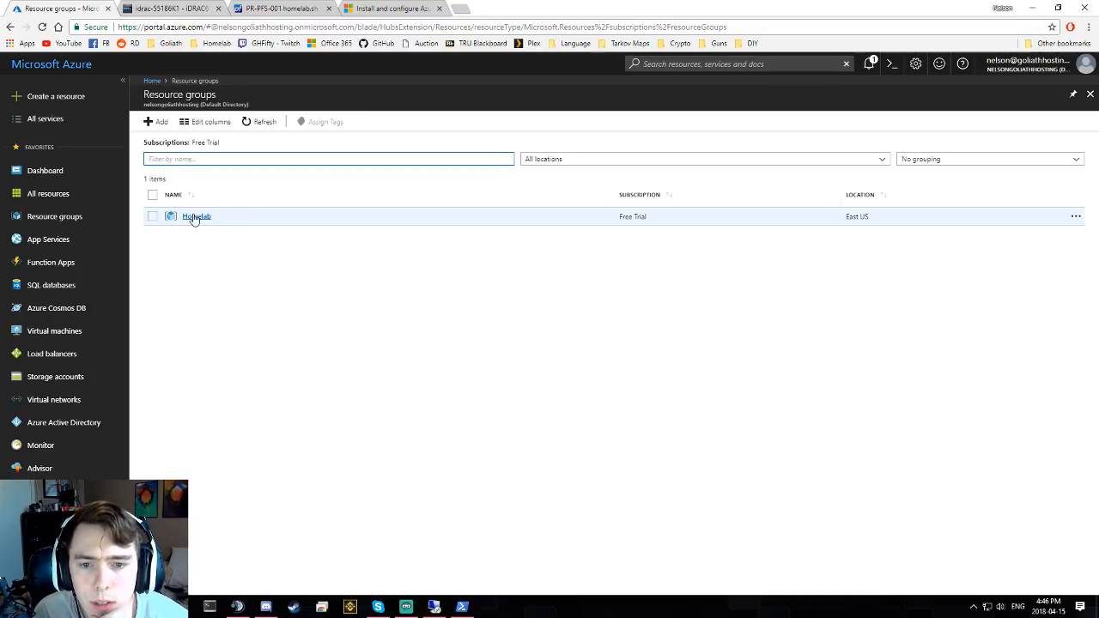
- Create the Core resource group in the Free Trial subscription
click(155, 122)
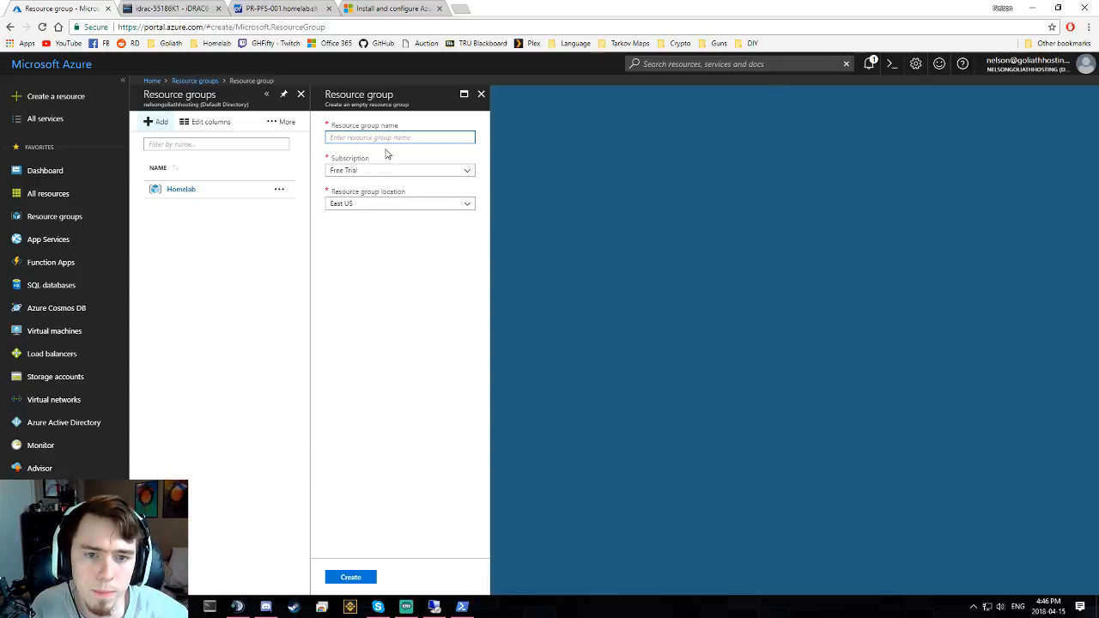
text(Core)
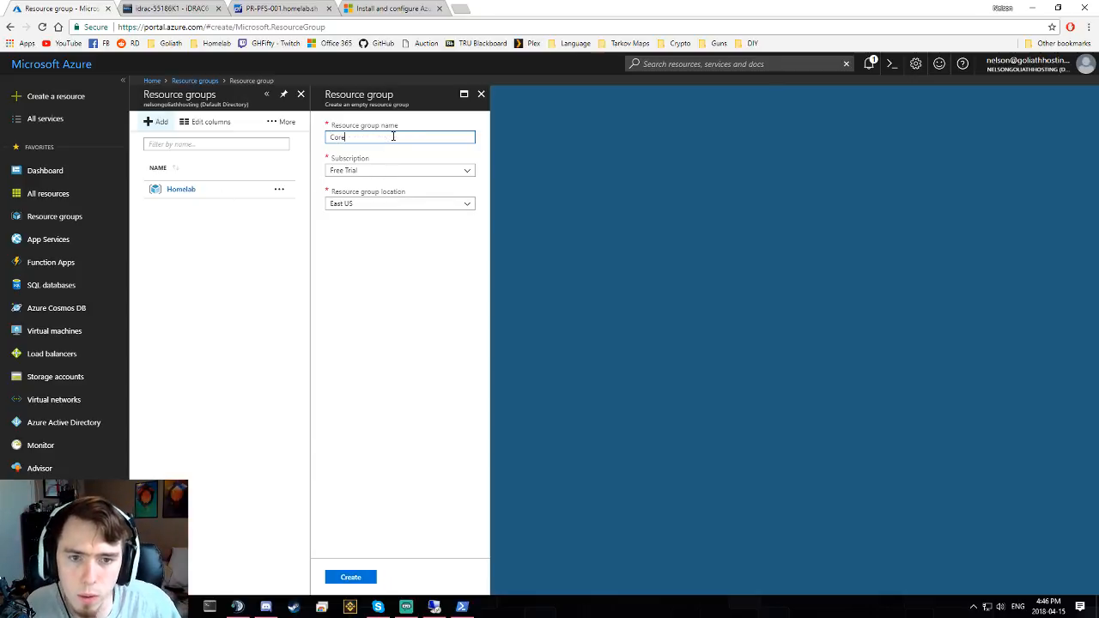
click(378, 170)
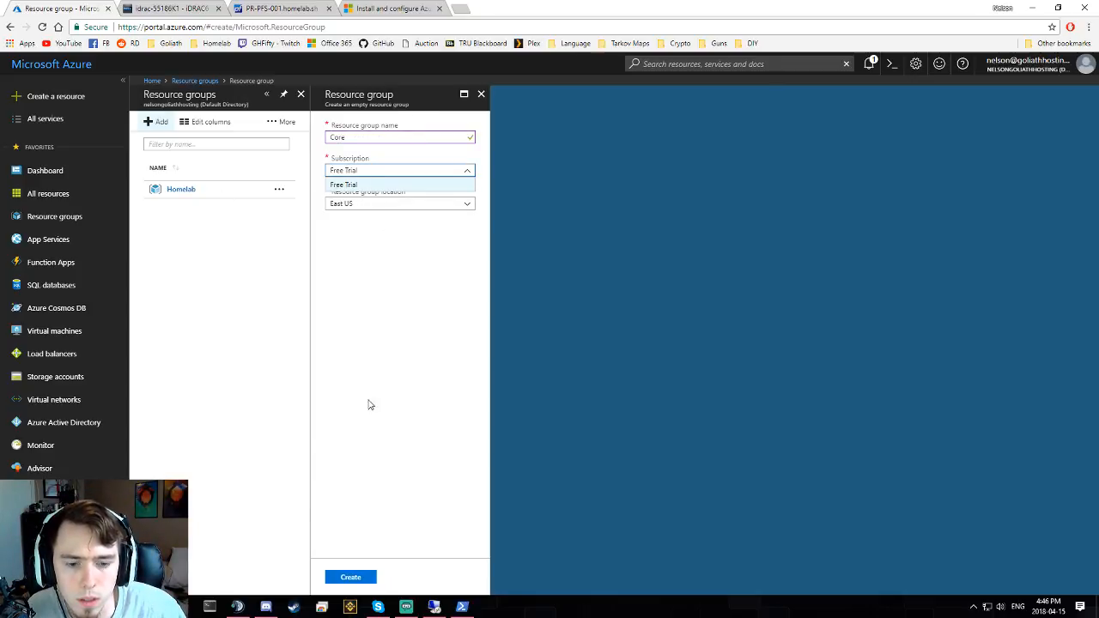
click(369, 404)
click(350, 577)
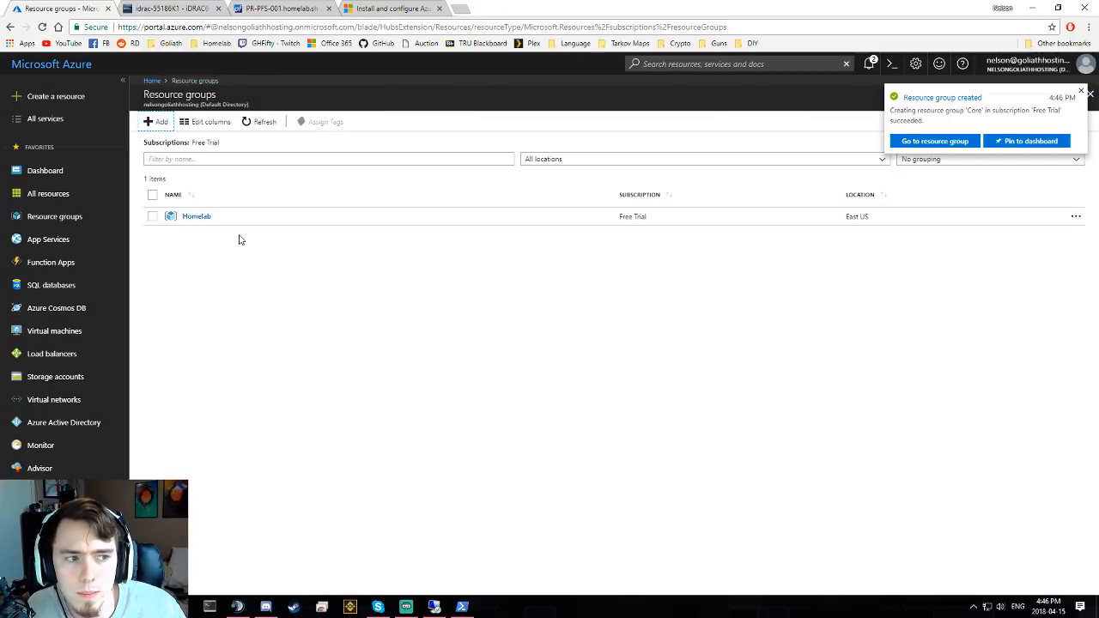
- Create the Web-Dev and Web-Prod resource groups and refresh the list
click(155, 122)
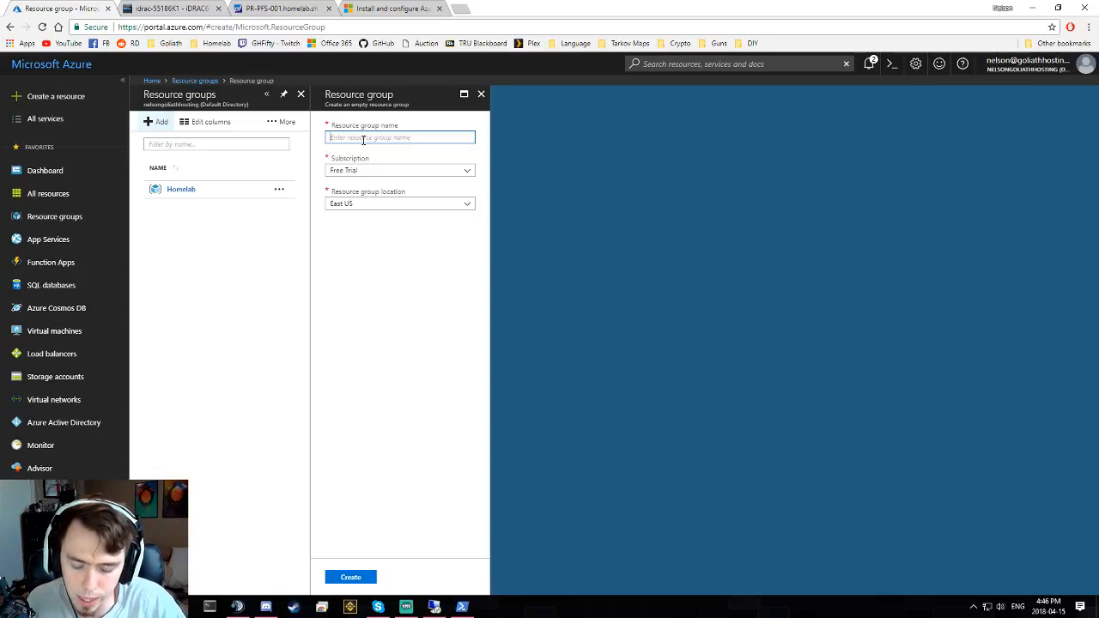
text(WEB)
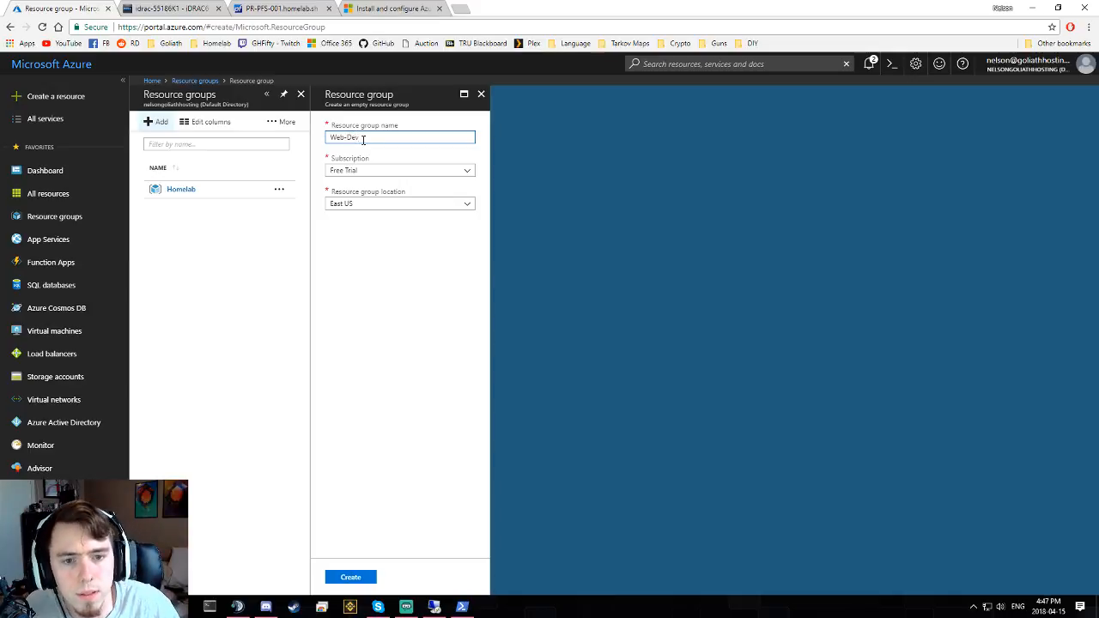
click(354, 576)
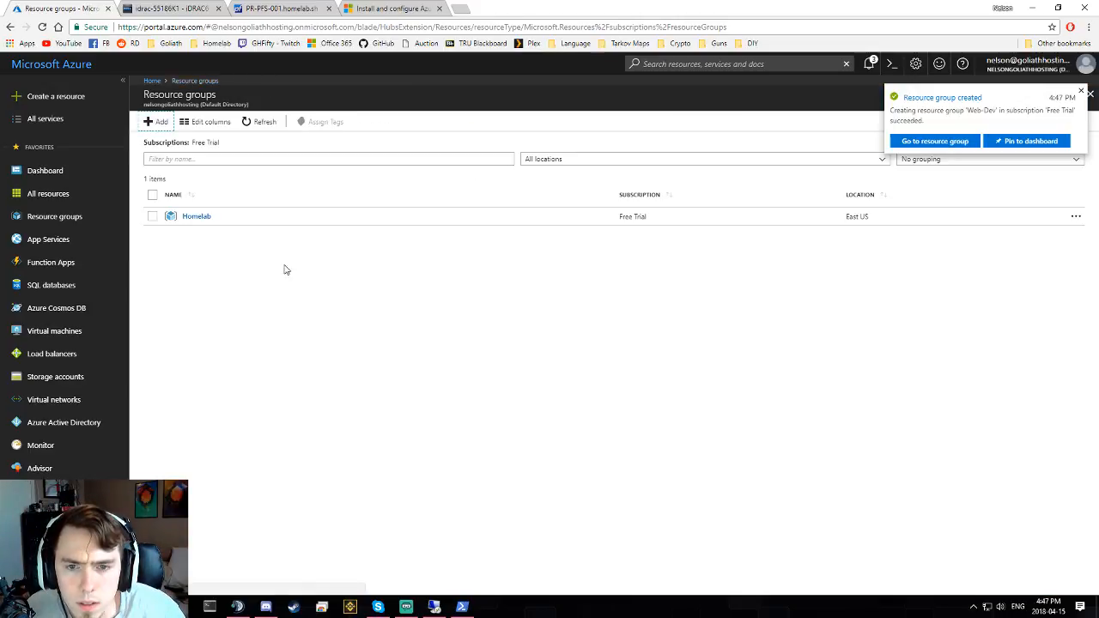
click(154, 121)
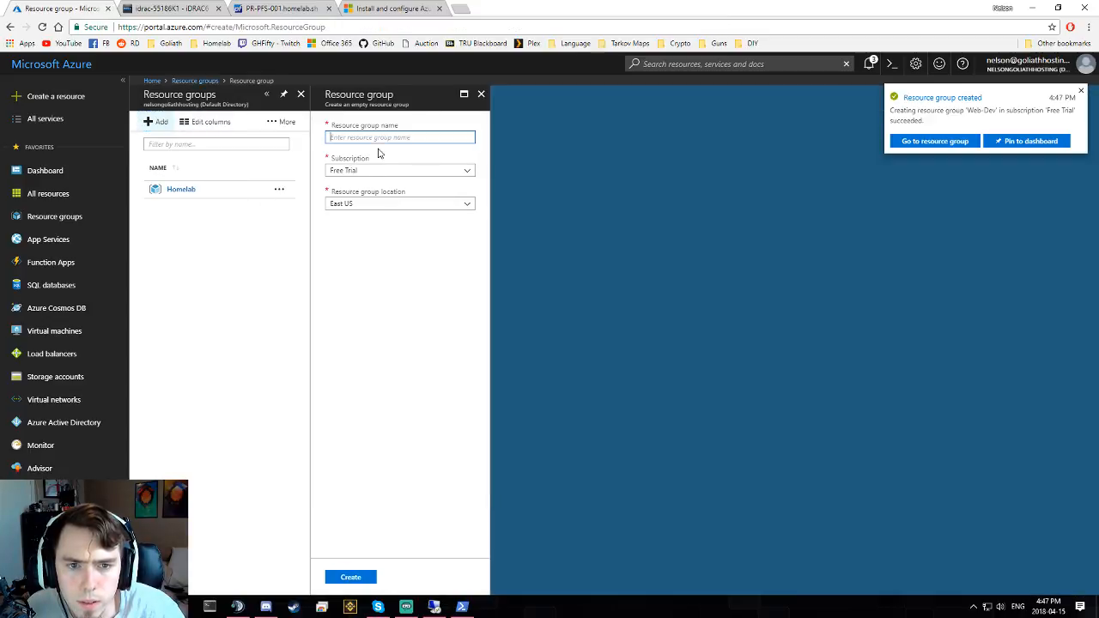
text(Web-)
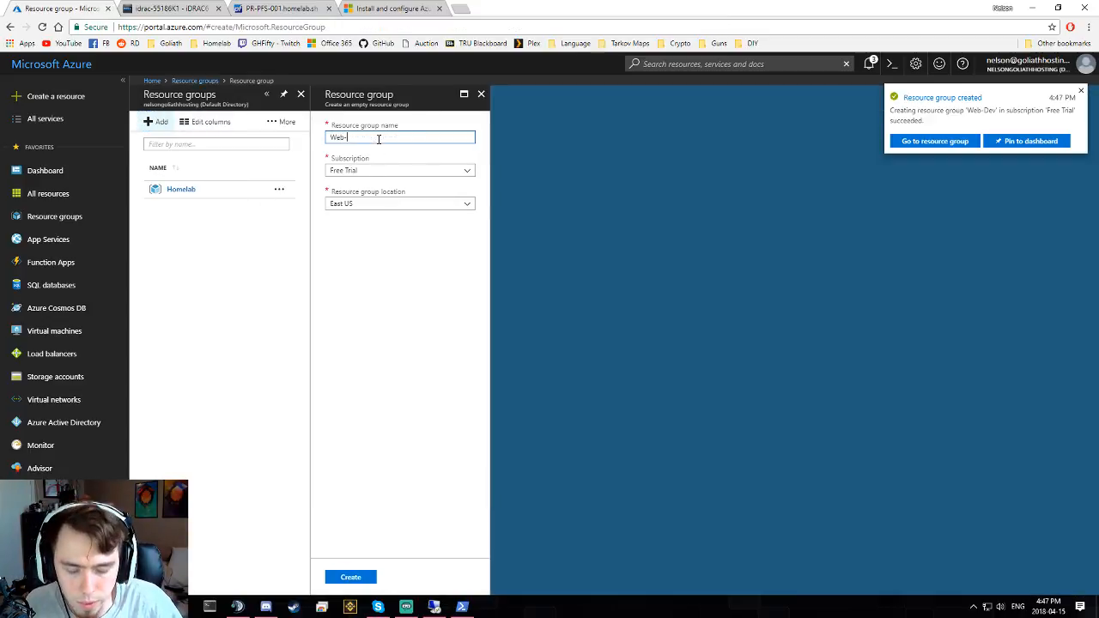
text(Prod)
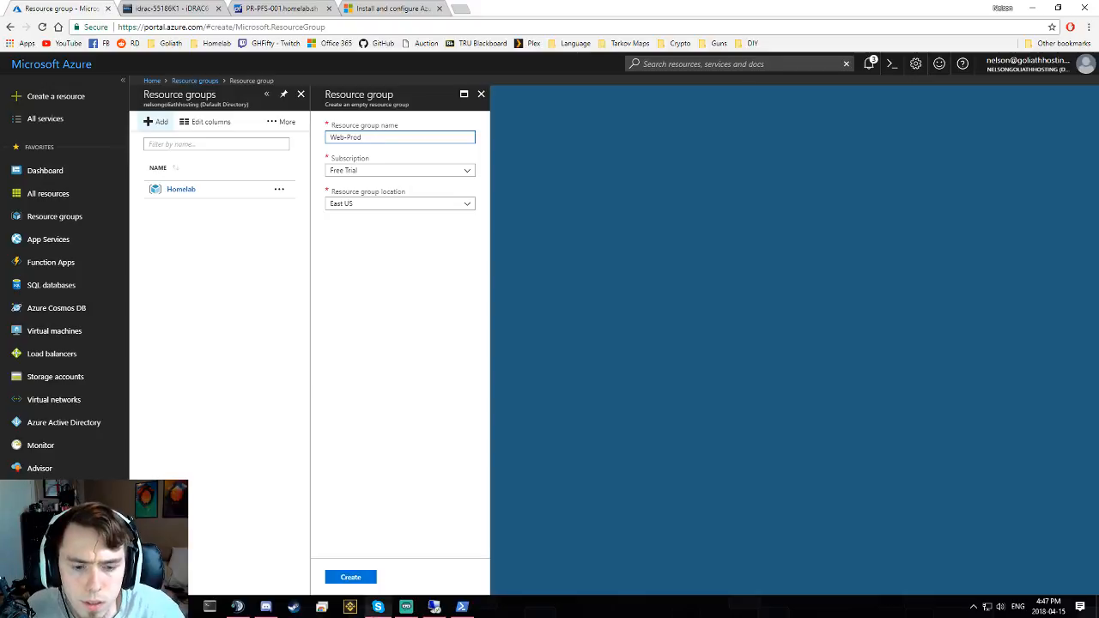
click(352, 578)
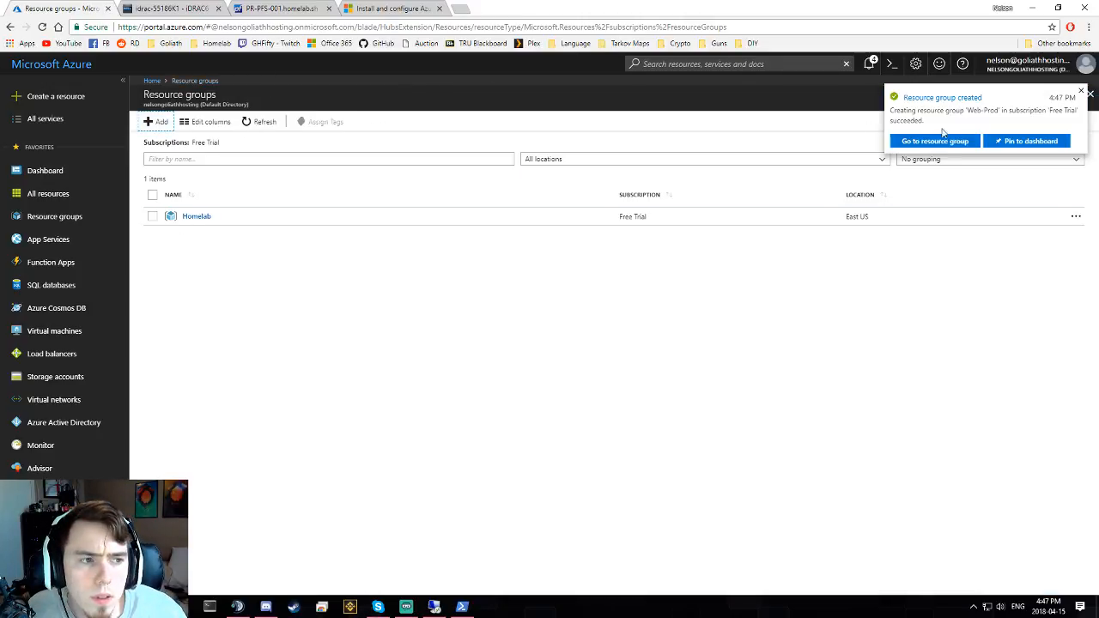
click(263, 122)
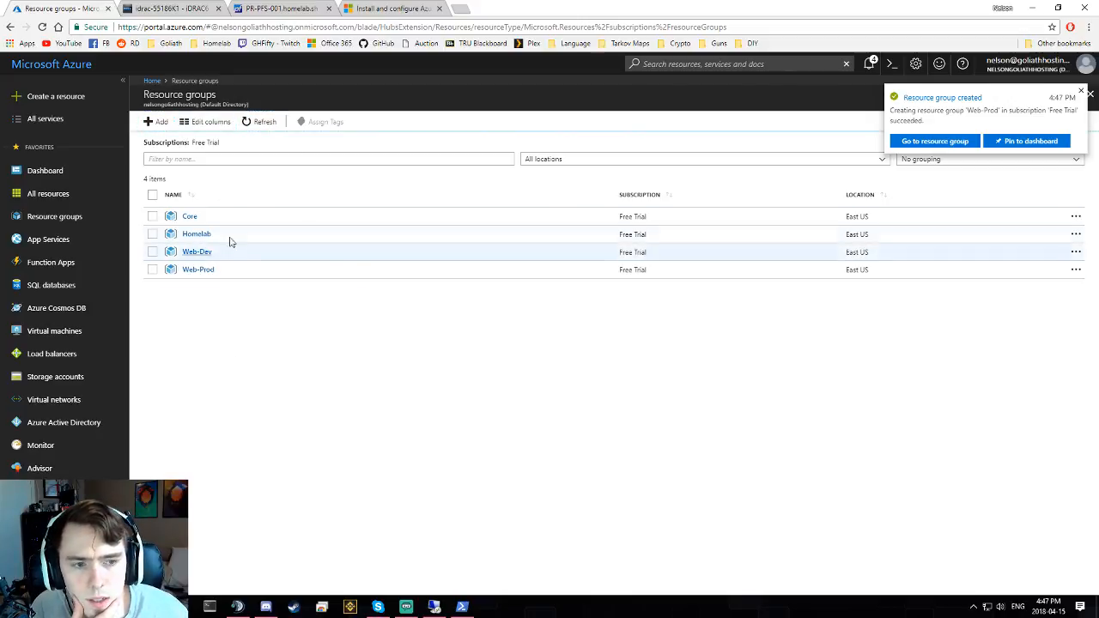
- Delete the Homelab resource group after confirming its name, then open Core
click(152, 234)
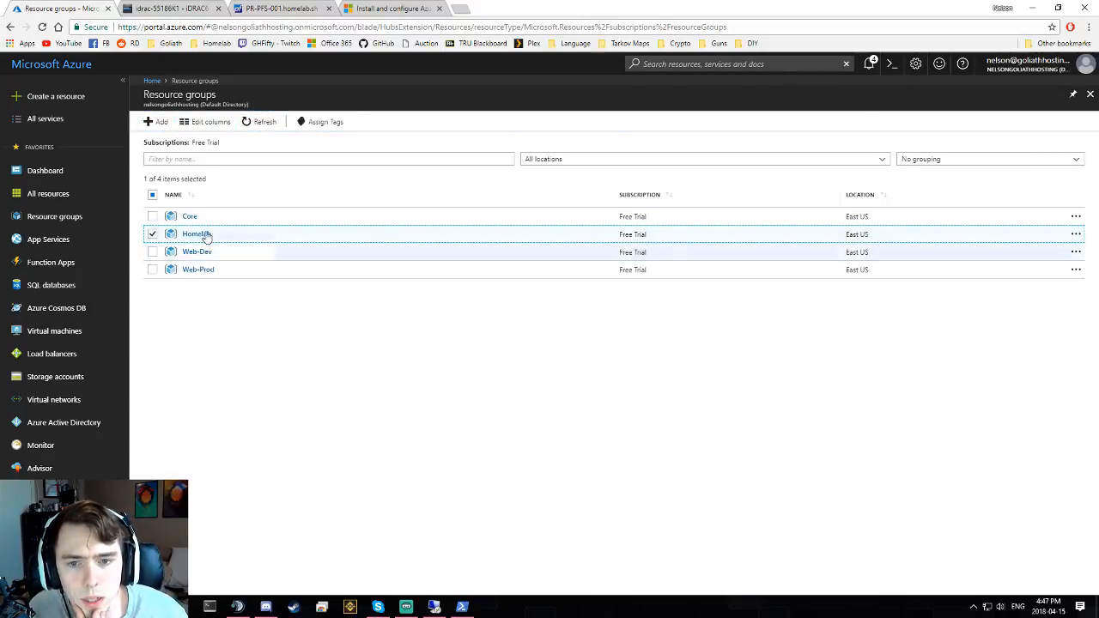
click(1075, 234)
click(982, 255)
click(399, 196)
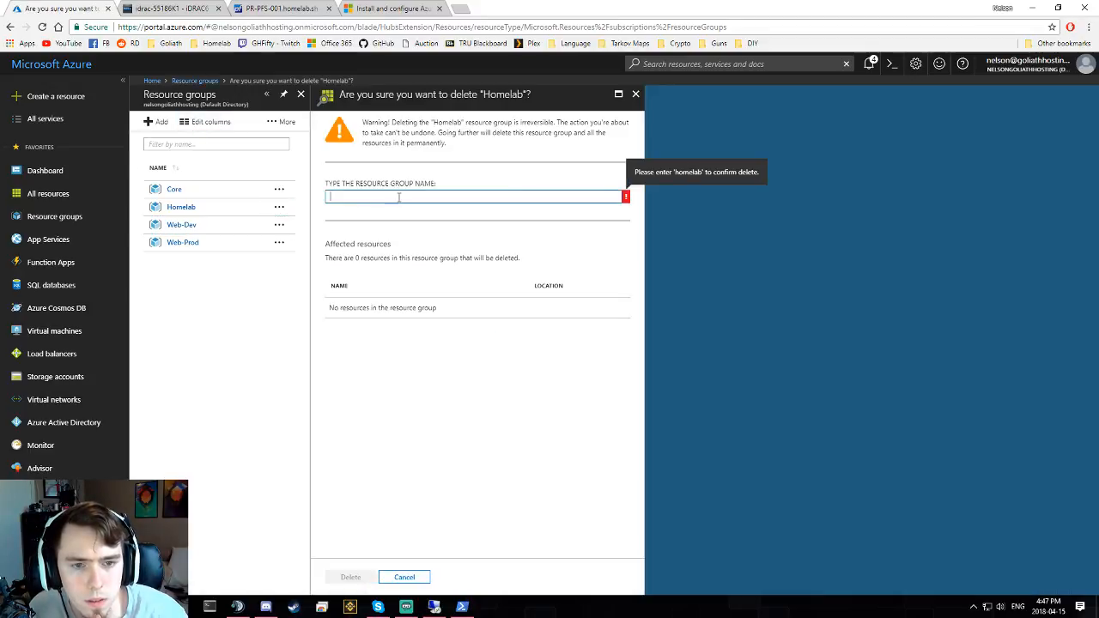
text(Homela)
text(n)
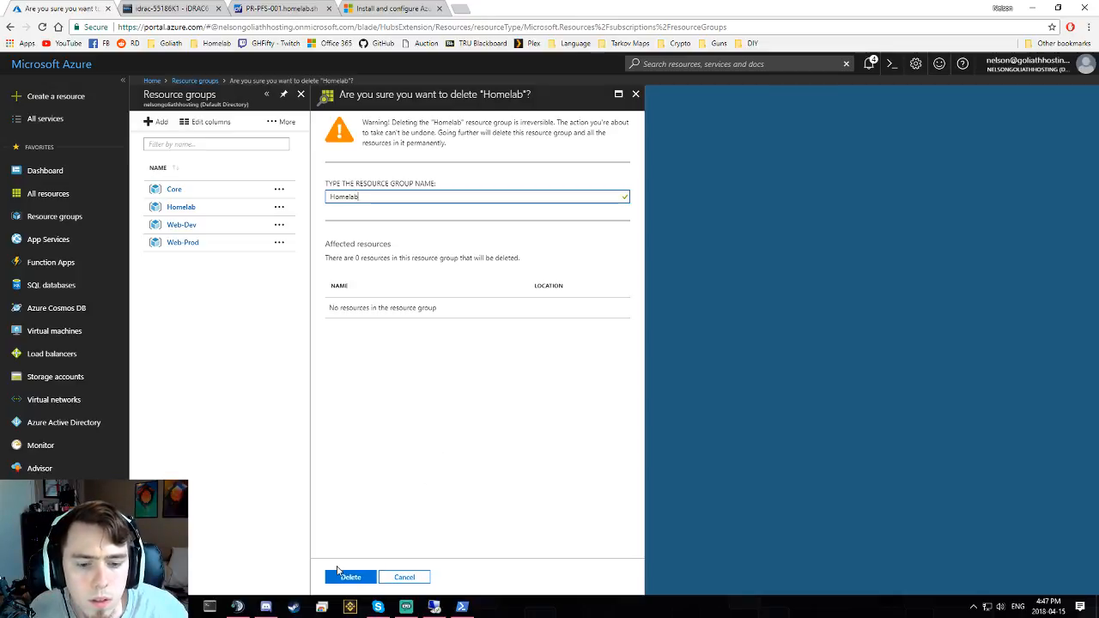
click(350, 577)
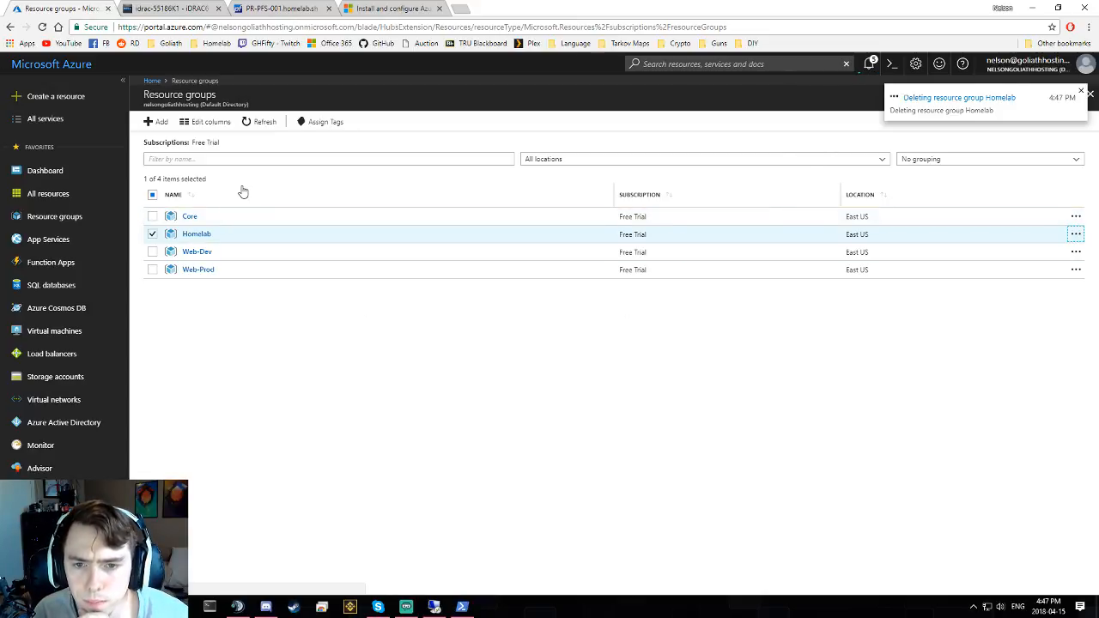
click(185, 217)
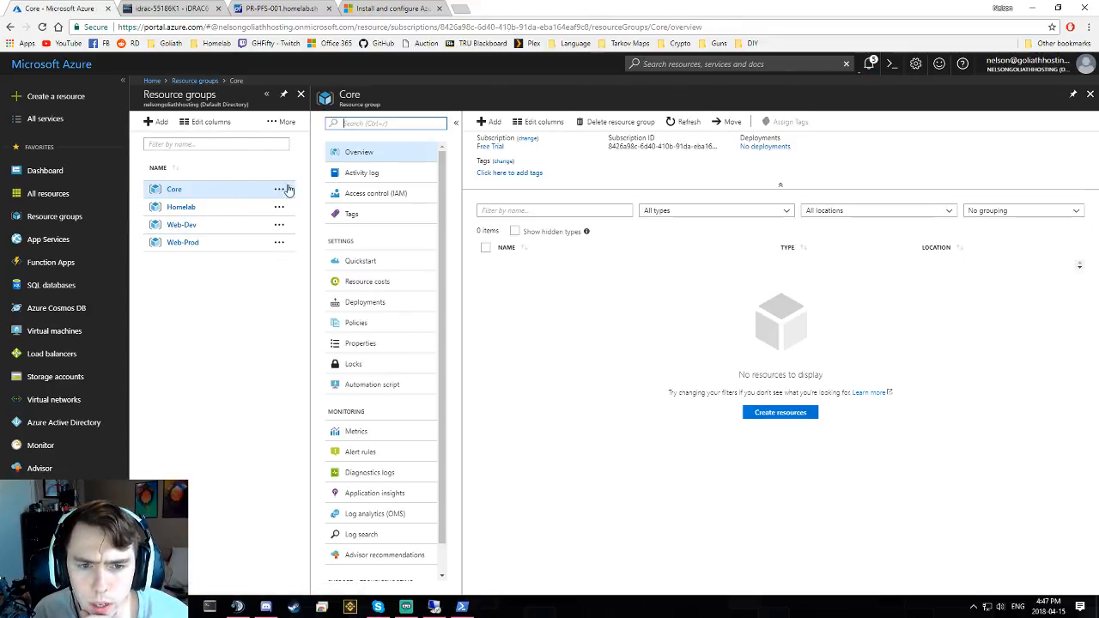
- Add a Contributor permission on Core for Azure AD users or groups, searching 'Contr'
click(377, 194)
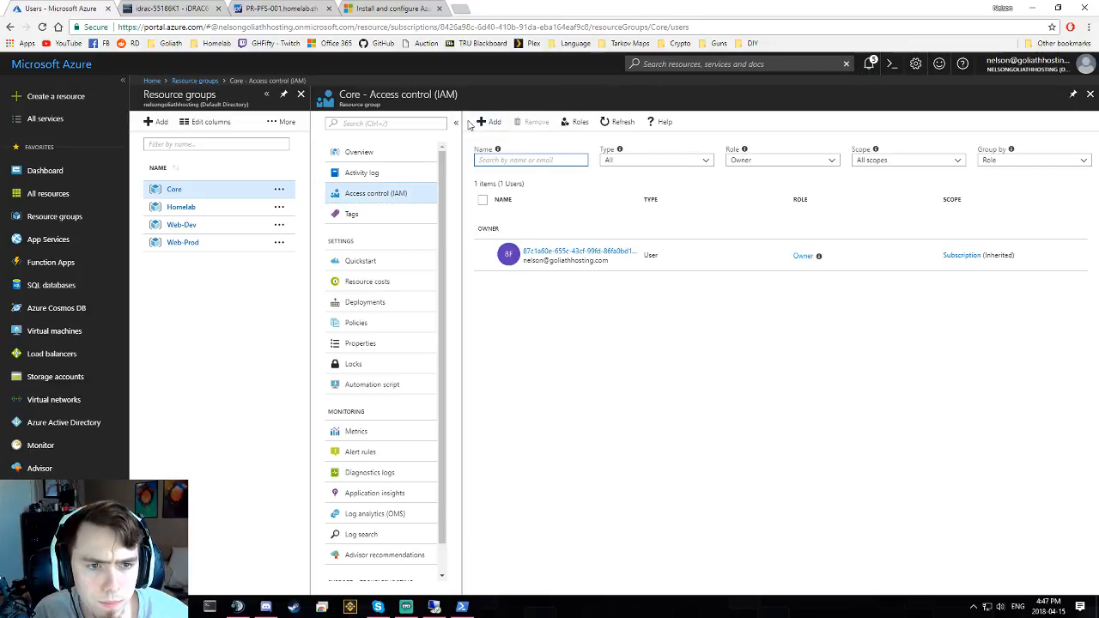
click(489, 122)
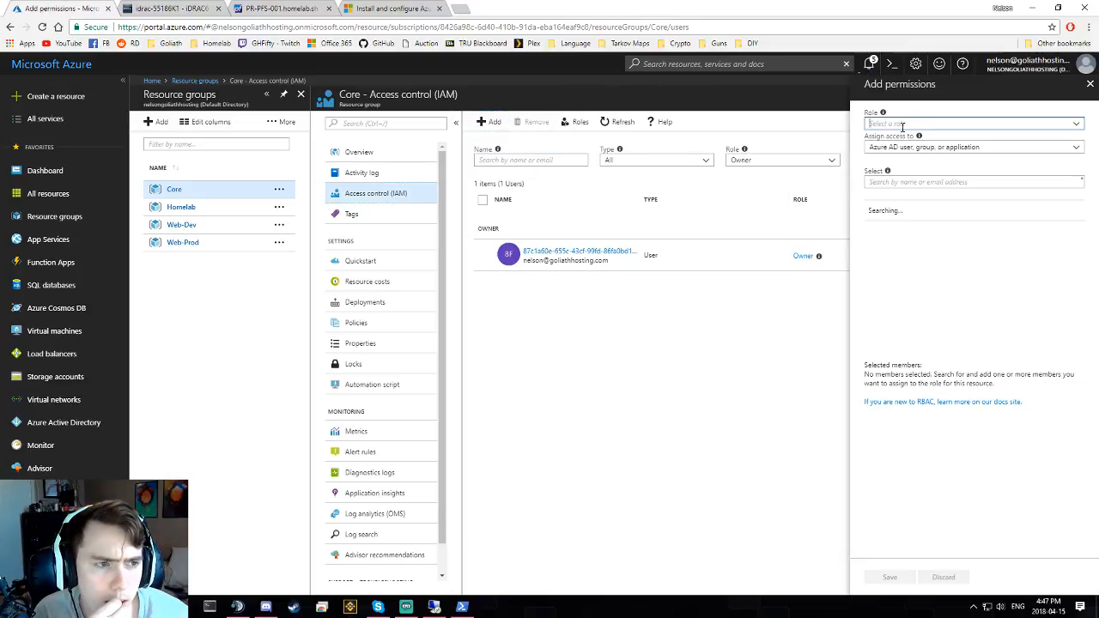
click(902, 124)
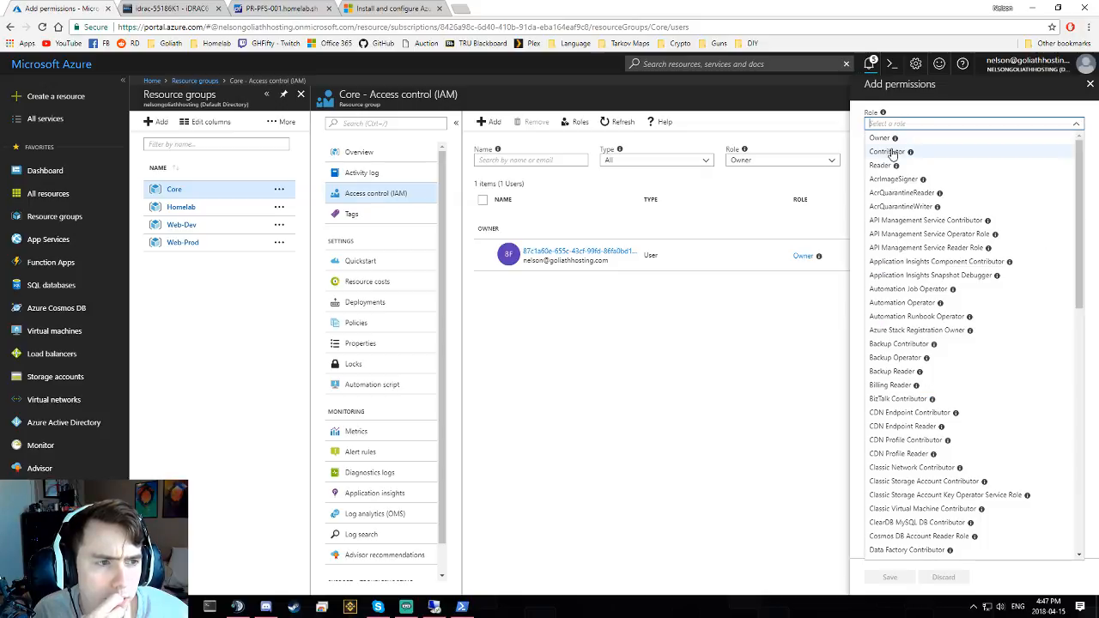
click(886, 151)
click(913, 148)
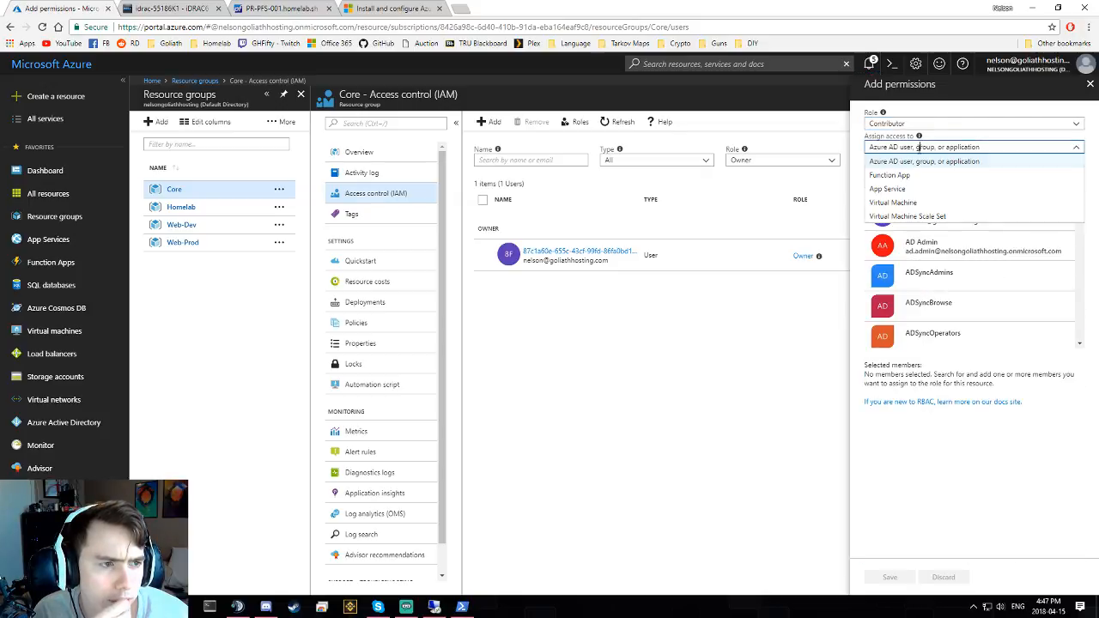
click(915, 162)
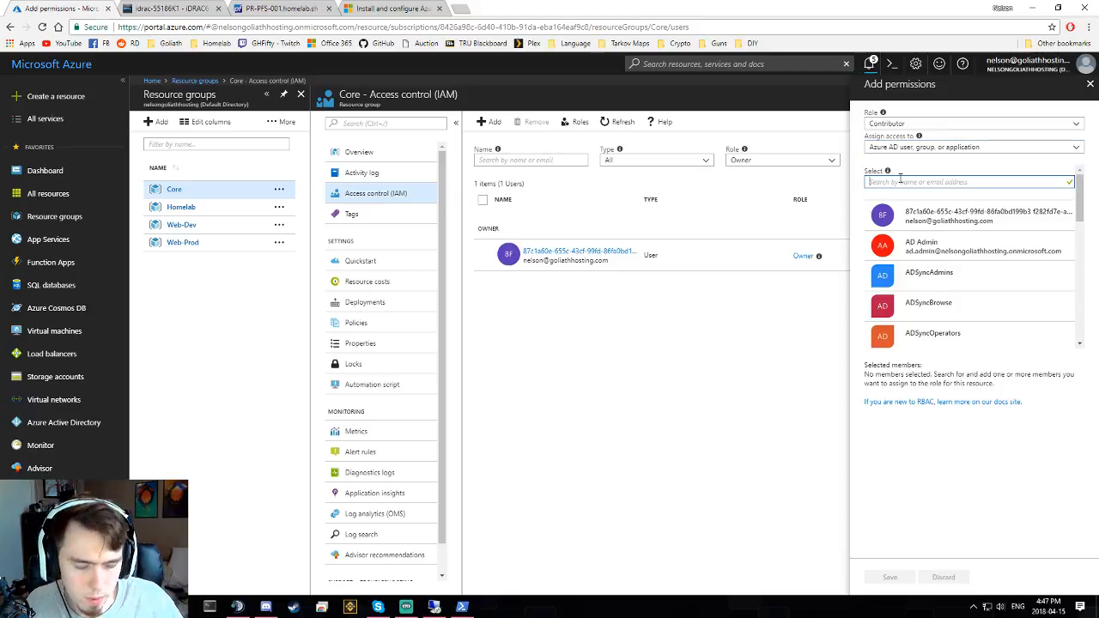
text(Con)
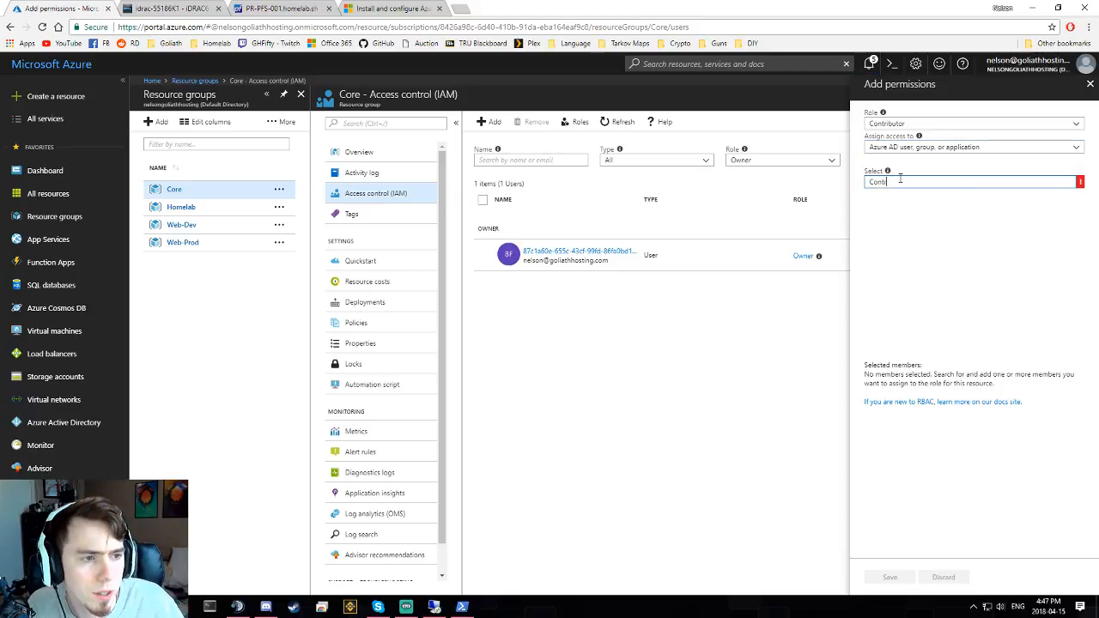
text(tr)
- Select the Contributor group as the member for Core's Contributor role
click(1005, 215)
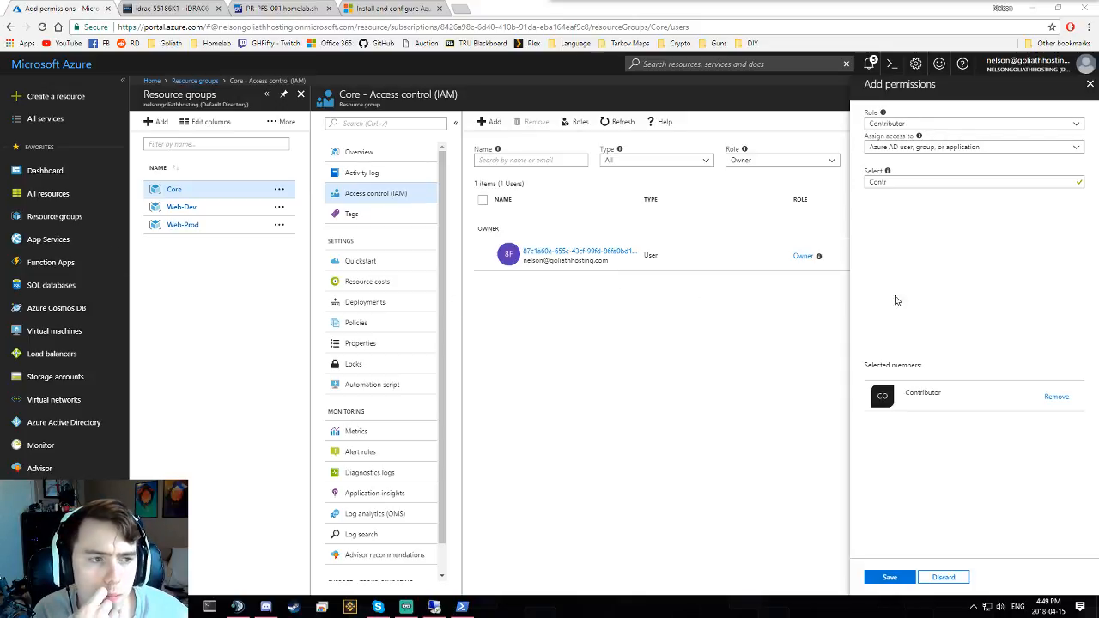
click(905, 181)
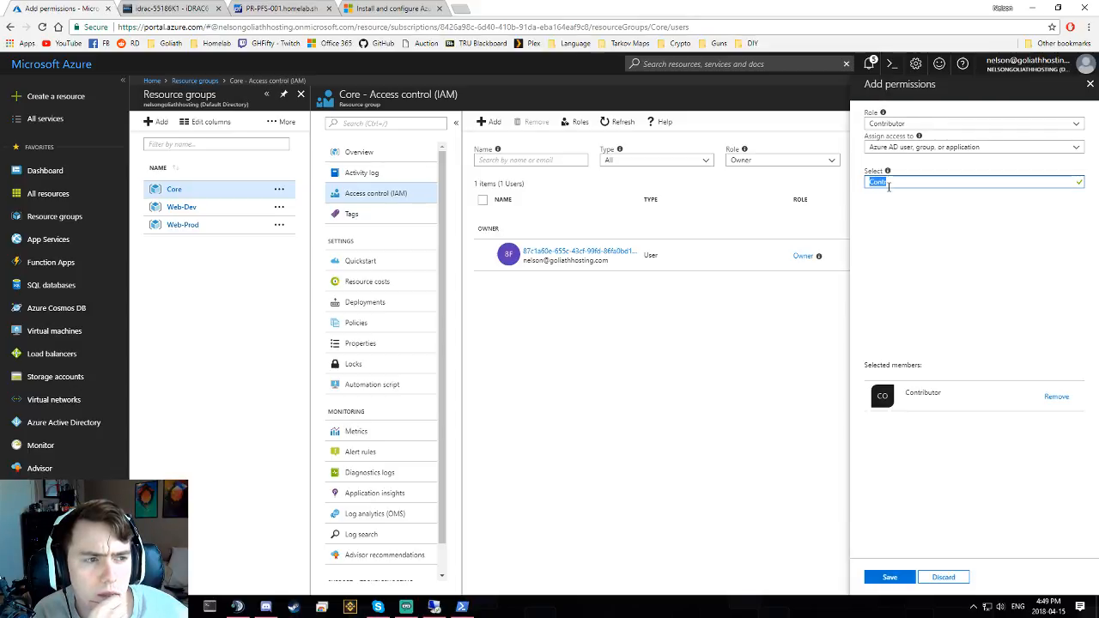
double_click(888, 187)
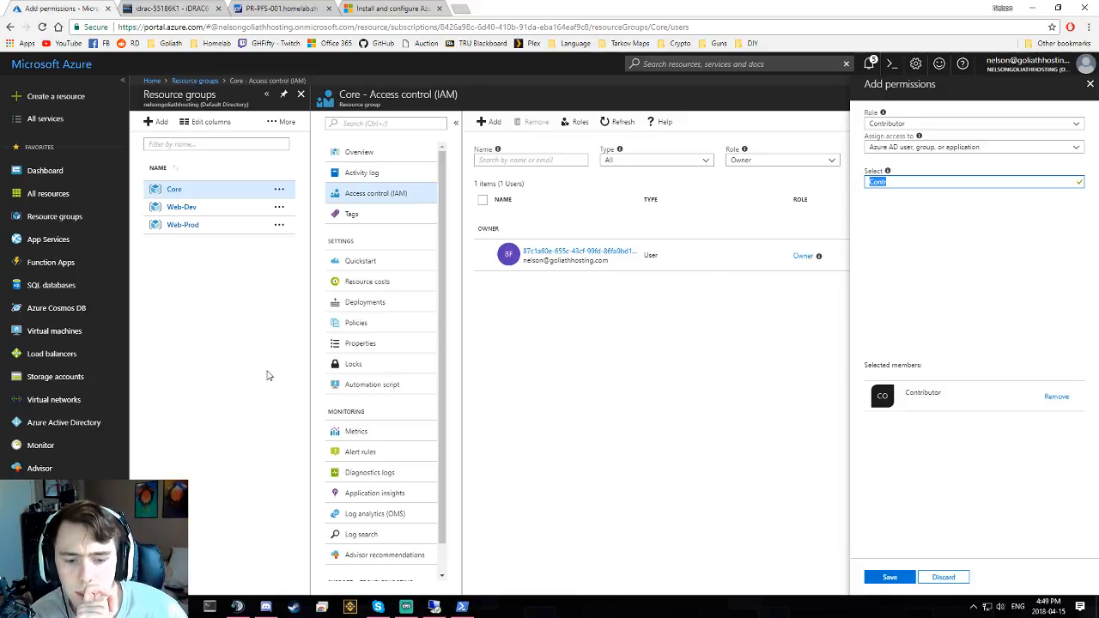
click(462, 606)
- Clear the administrator PowerShell console and begin the Azure login command
click(638, 439)
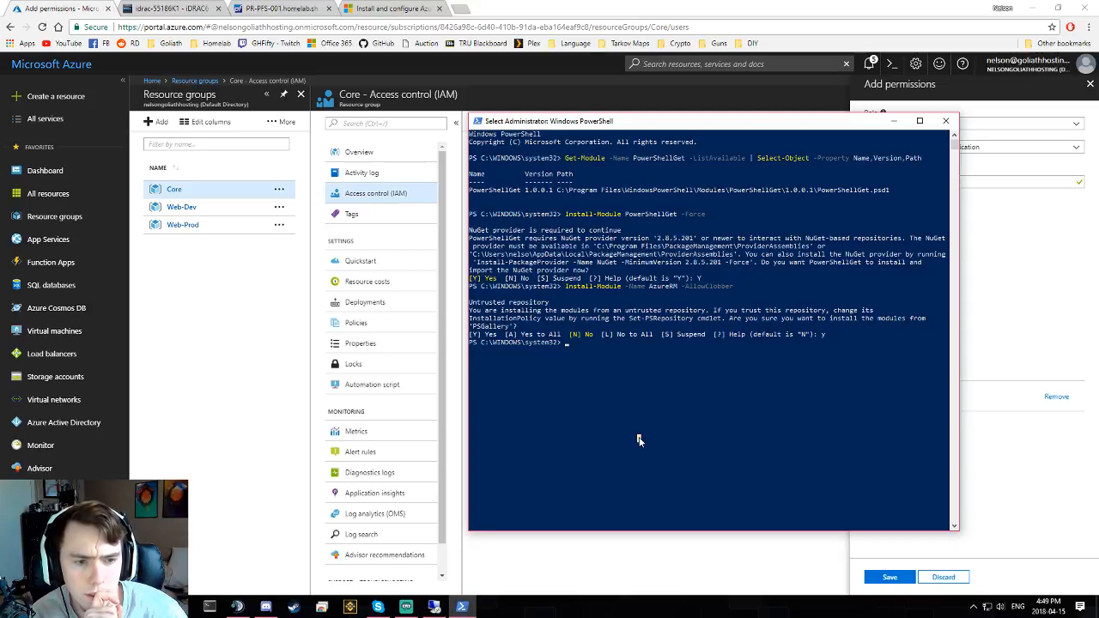
text(c;s)
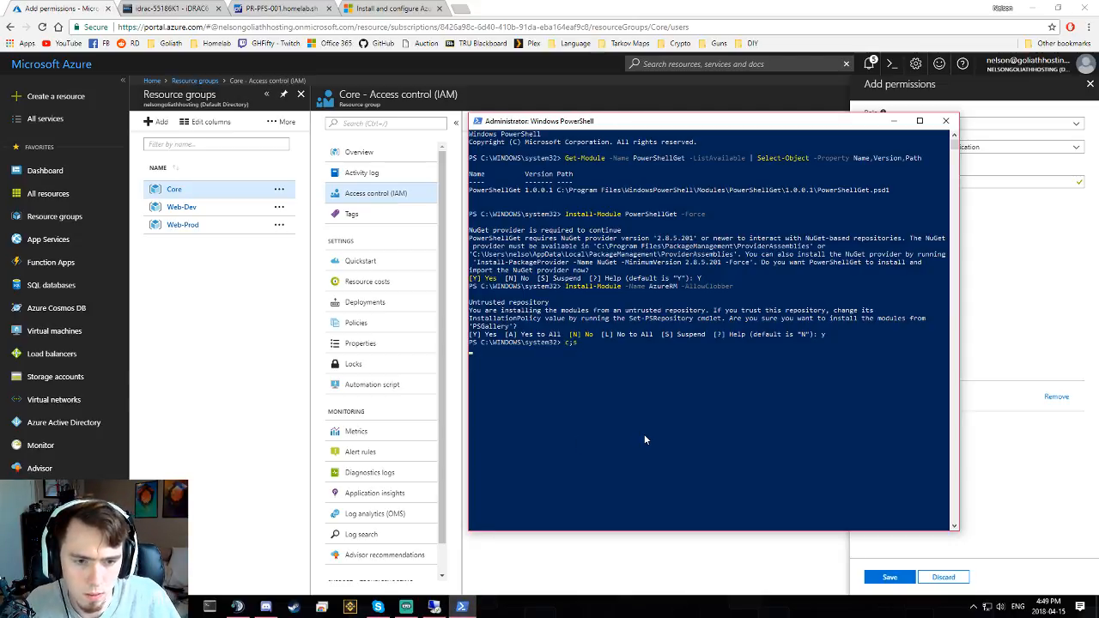
key(Return)
text(cls)
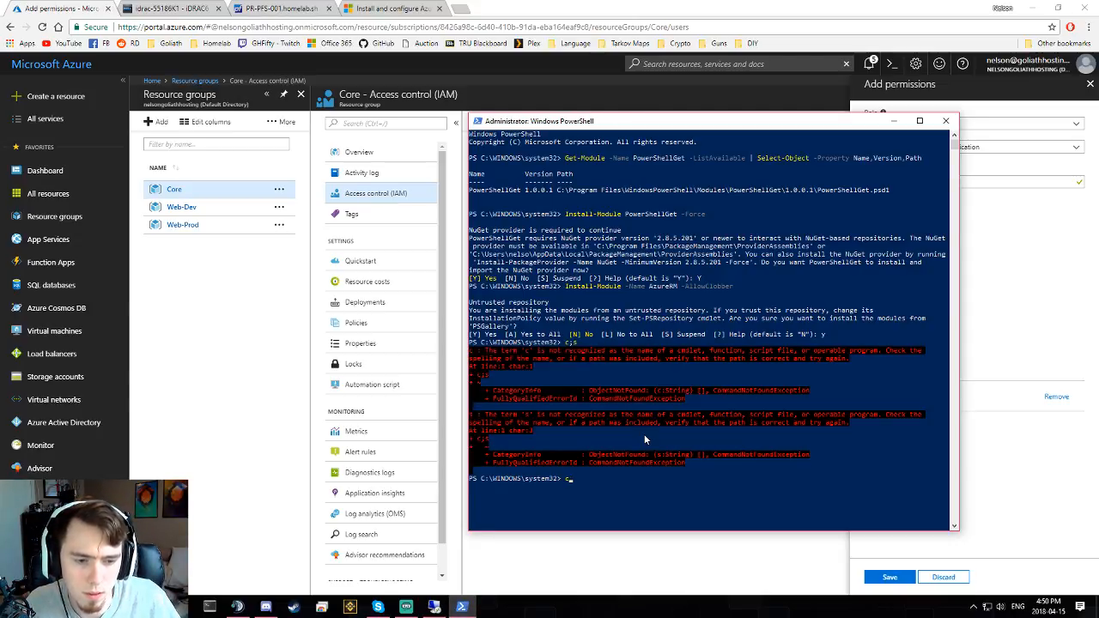
key(Return)
text(login)
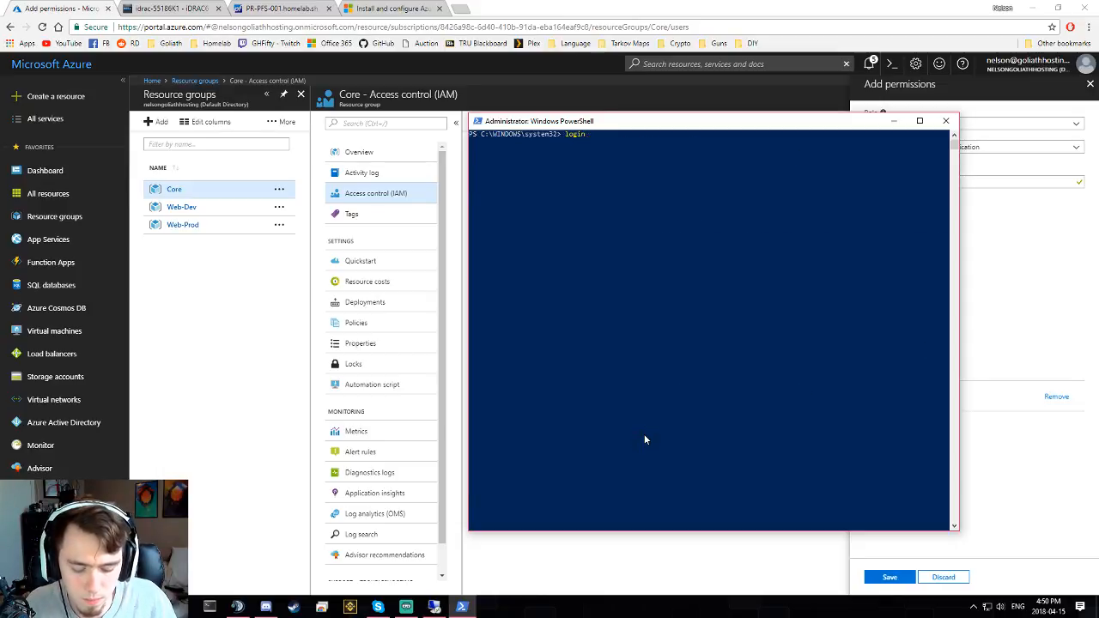
text(-azurerm)
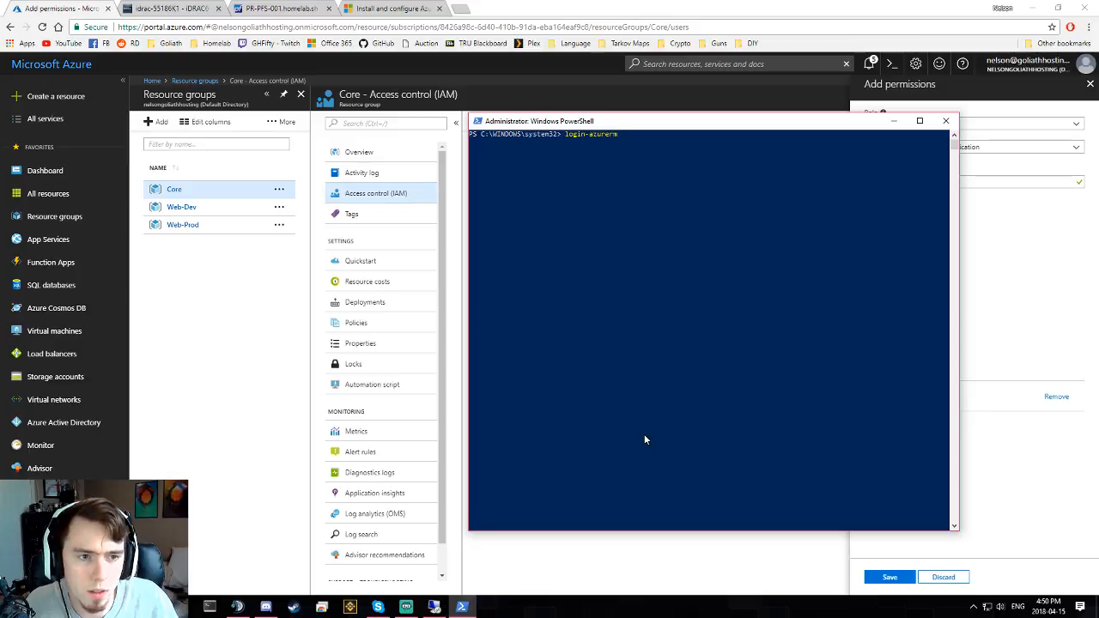
key(Tab)
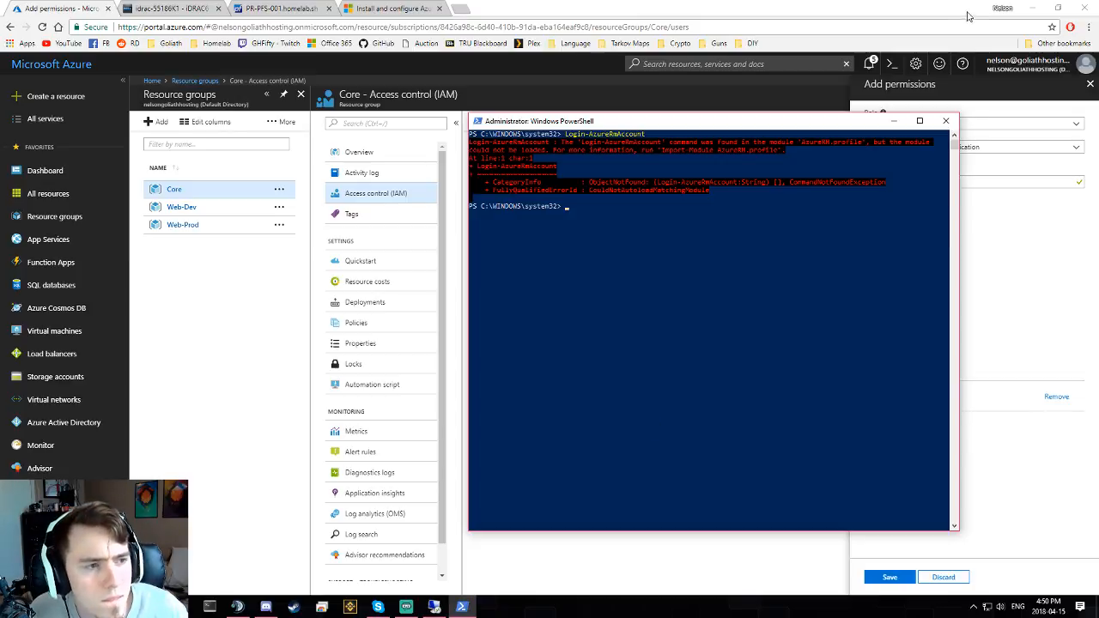
- In a new non-admin PowerShell, run Login-AzureRmAccount, which fails on AzureRM.profile
click(945, 120)
key(super)
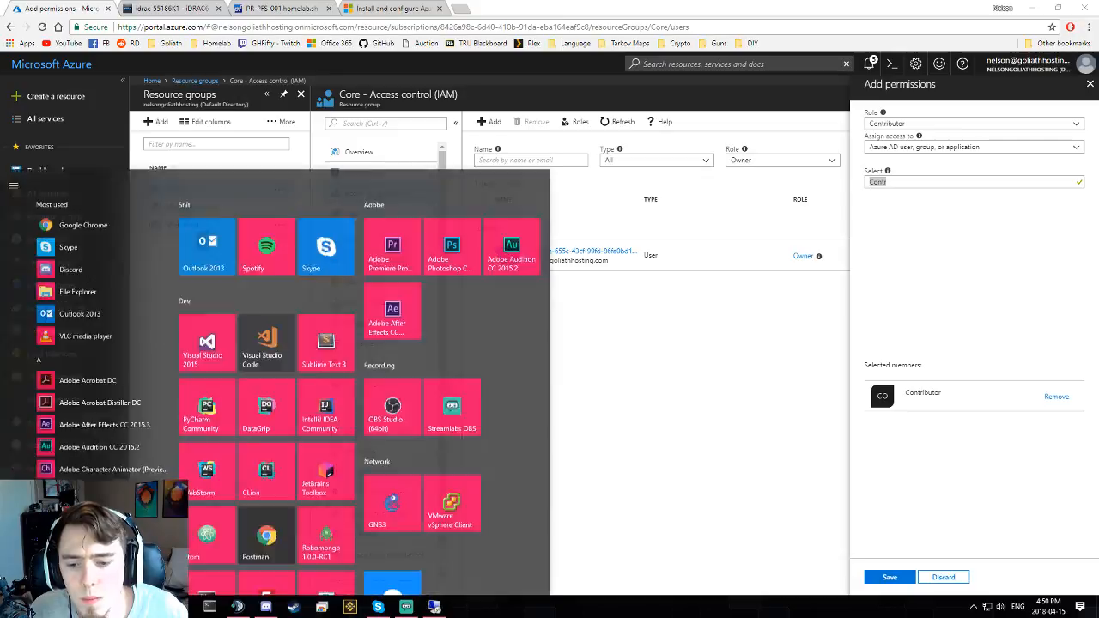
text(powershell)
key(Return)
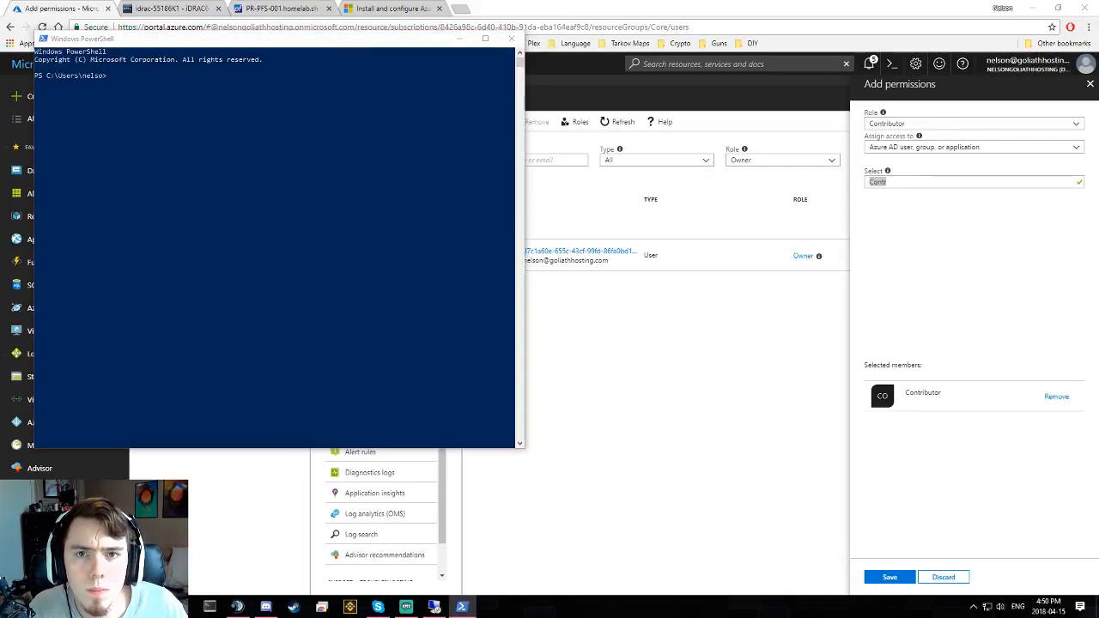
drag(256, 40, 730, 81)
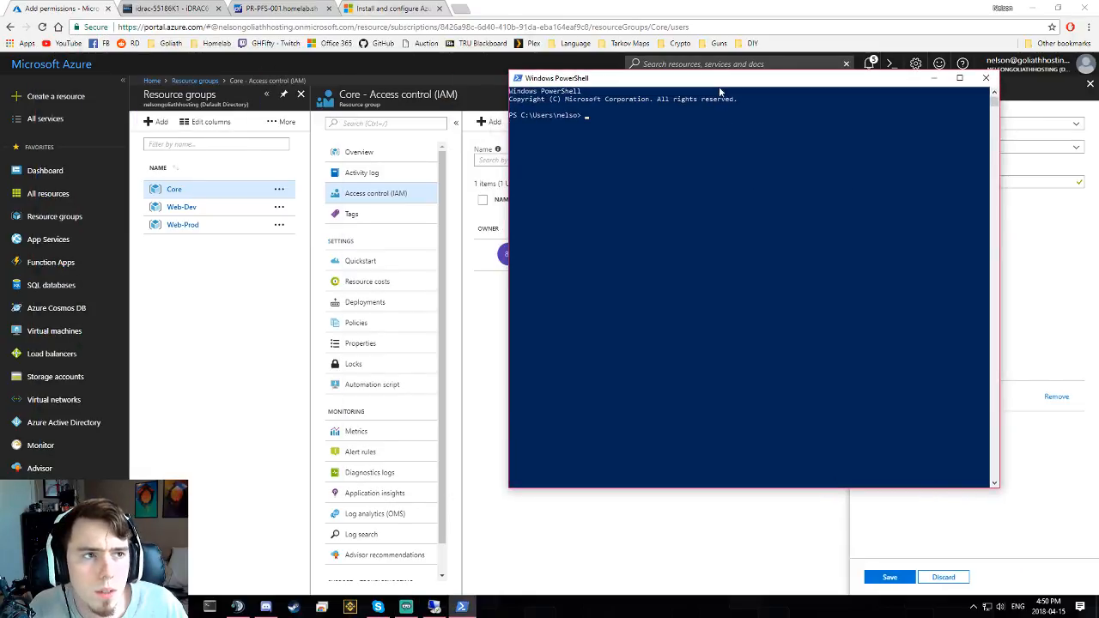
click(700, 182)
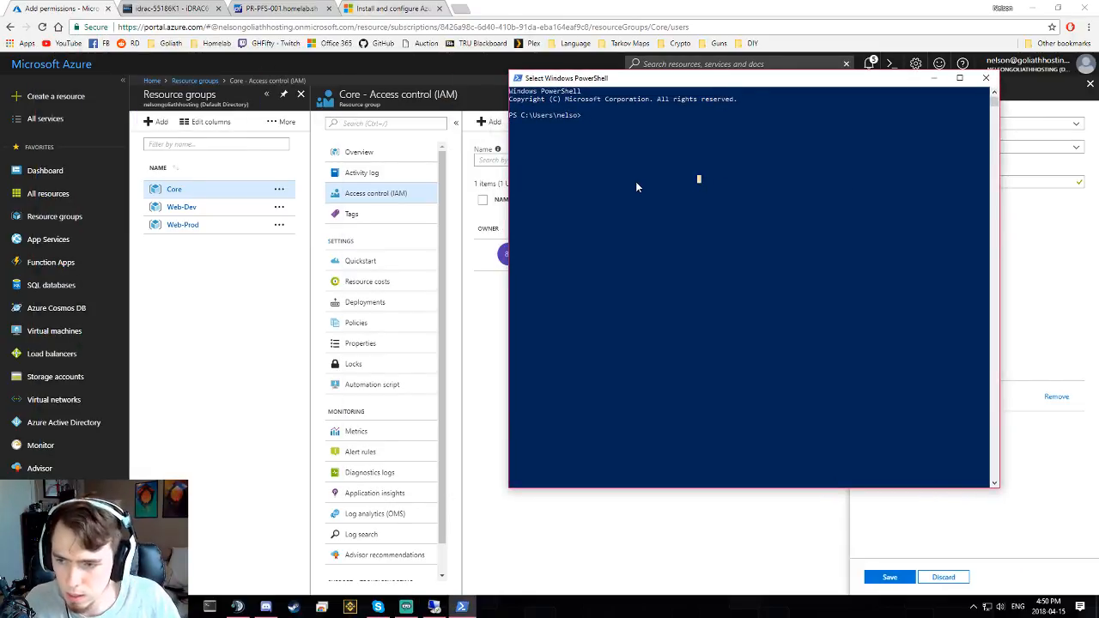
text(Login-AzAccount)
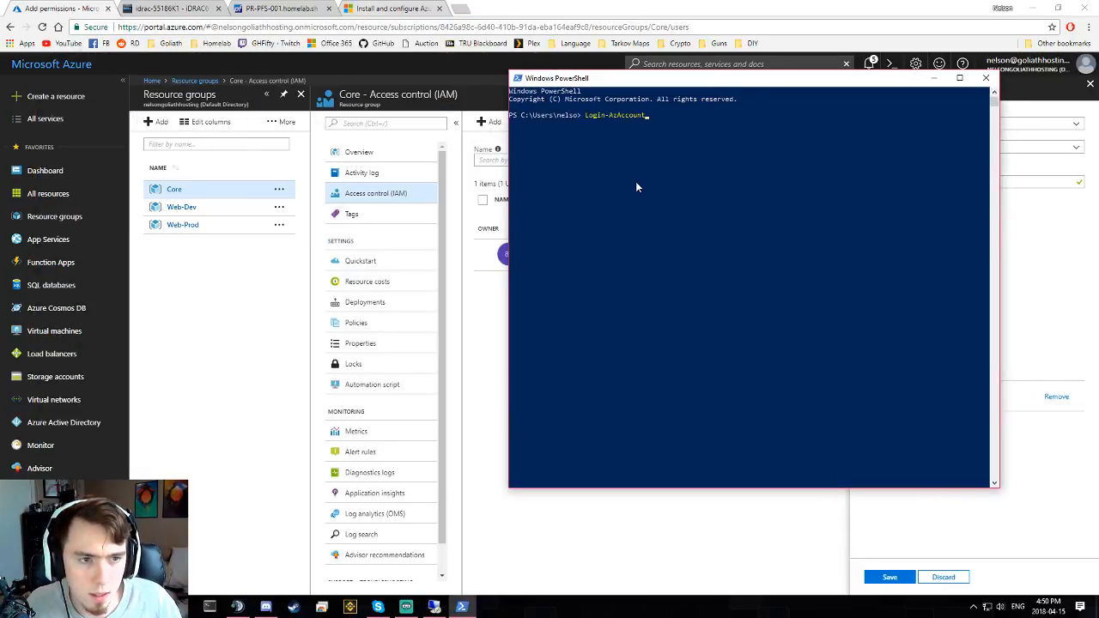
key(Tab)
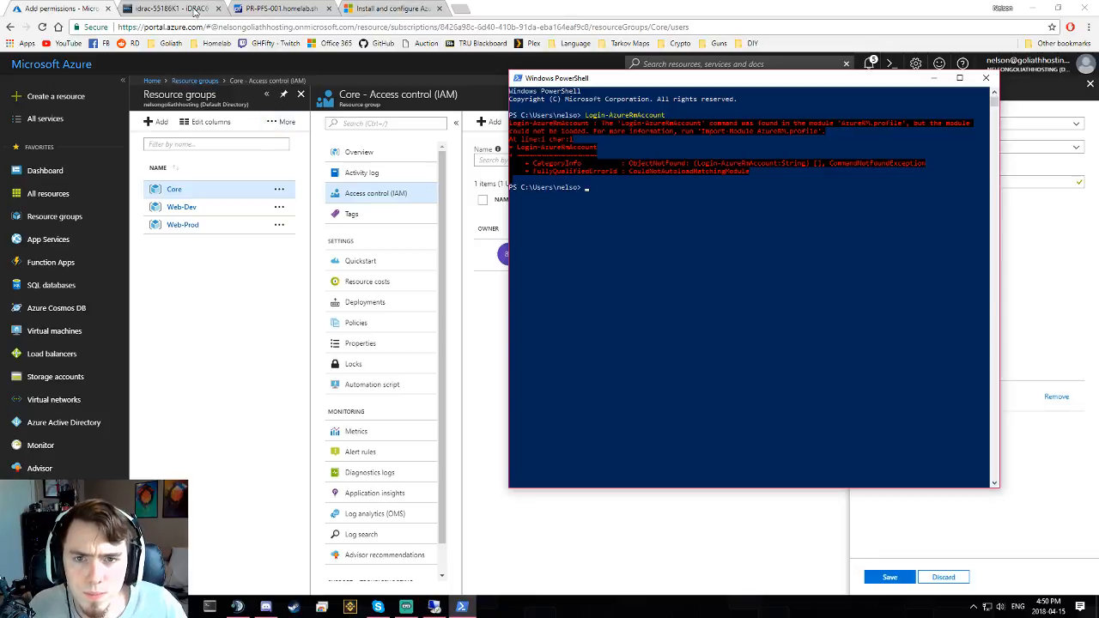
click(393, 8)
- Copy the docs' Step 3 line 'Import-Module -Name AzureRM' for PowerShell
scroll(395, 301, down, 1)
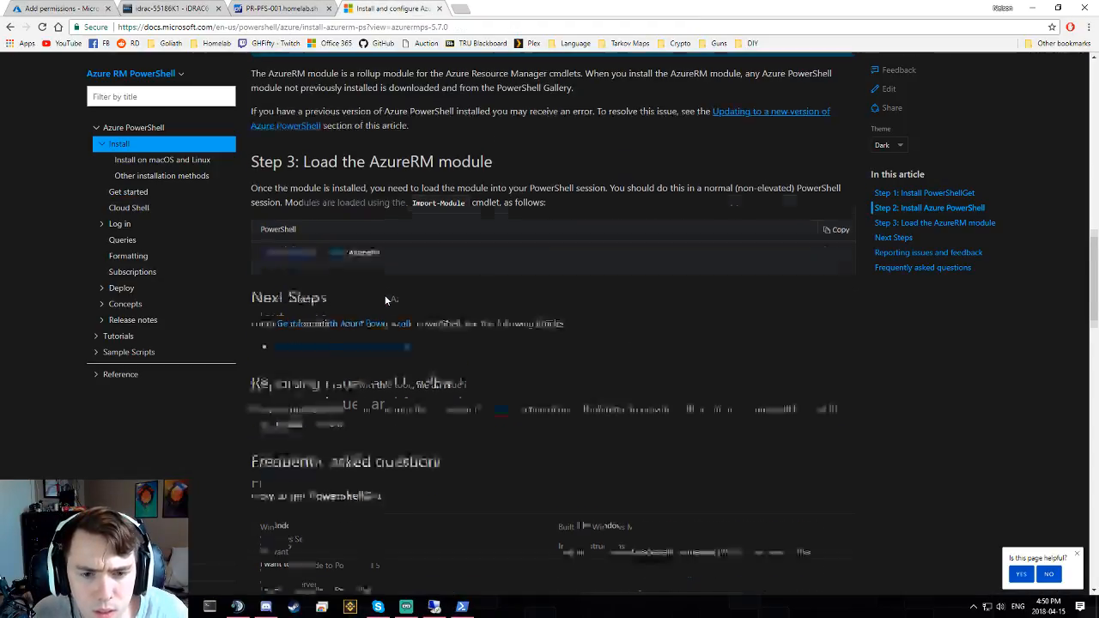
scroll(367, 221, up, 1)
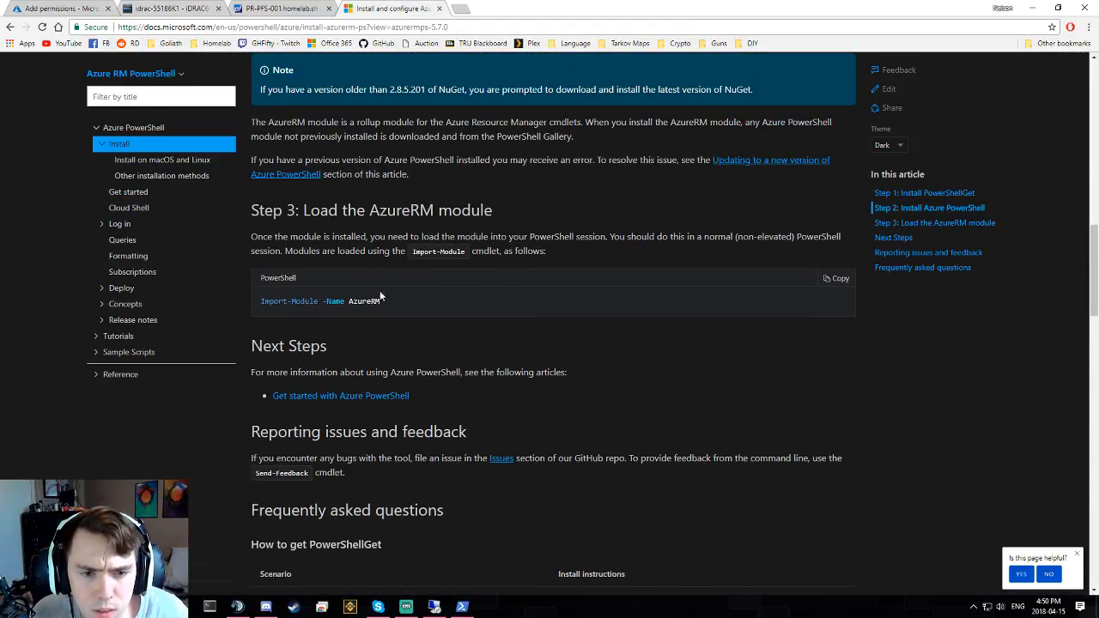
drag(382, 302, 253, 300)
click(260, 302)
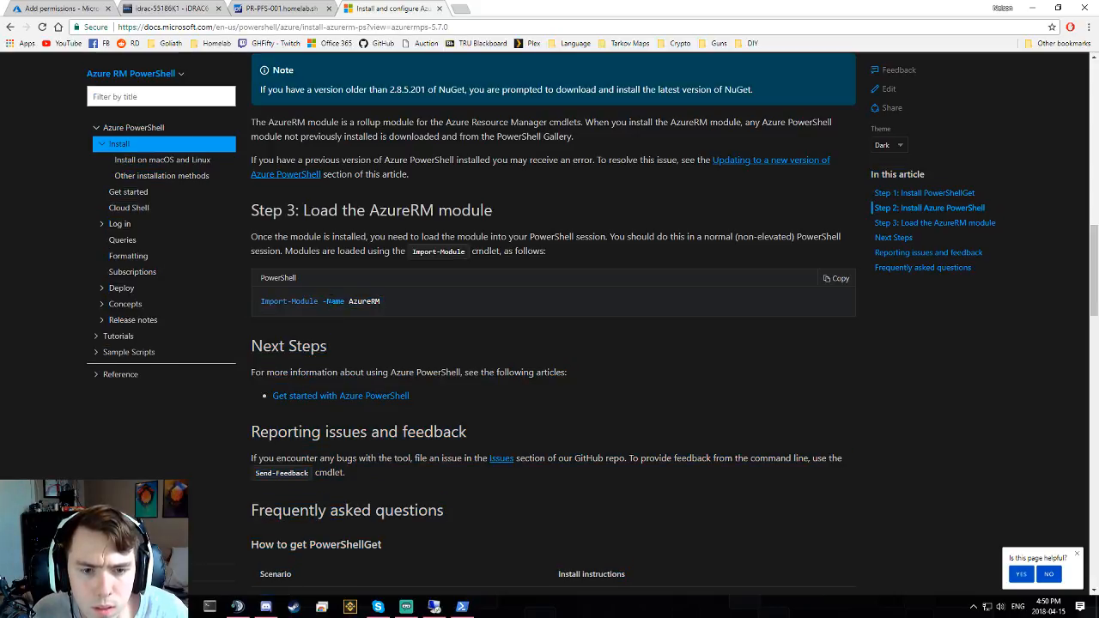
triple_click(329, 301)
key(alt+Tab)
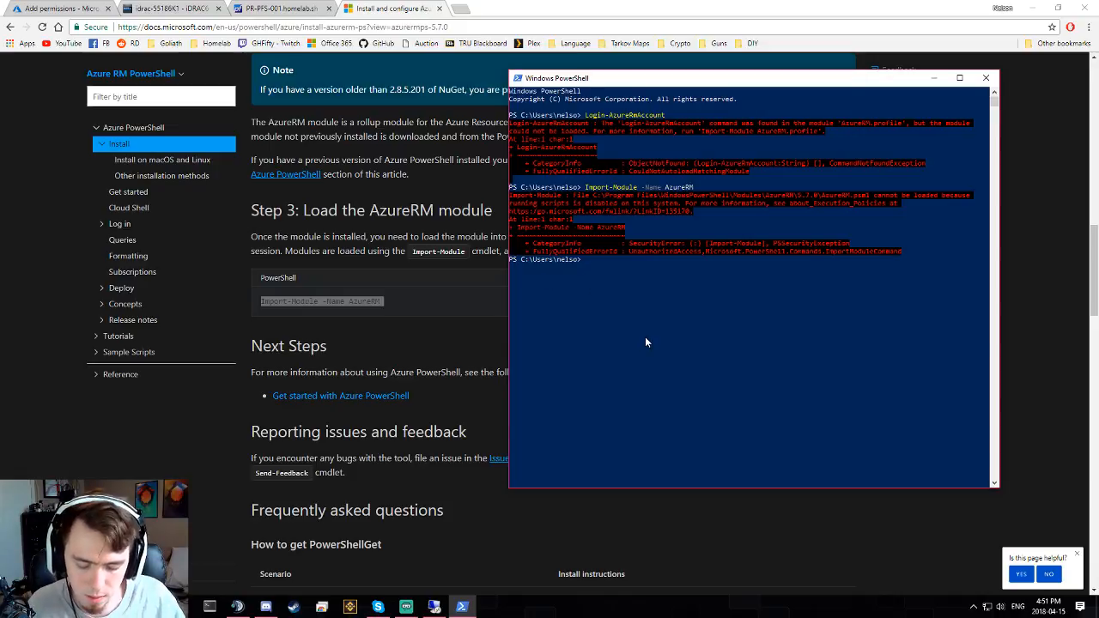
- Check the current script execution policy with Get-ExecutionPolicy
text(get-exec)
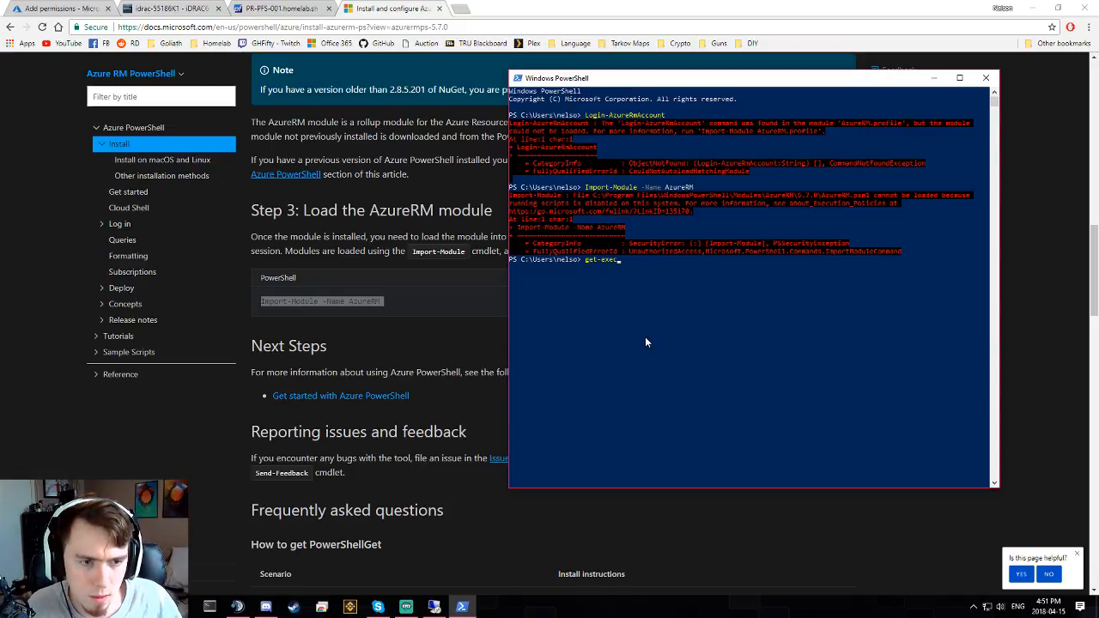
key(Tab)
key(Return)
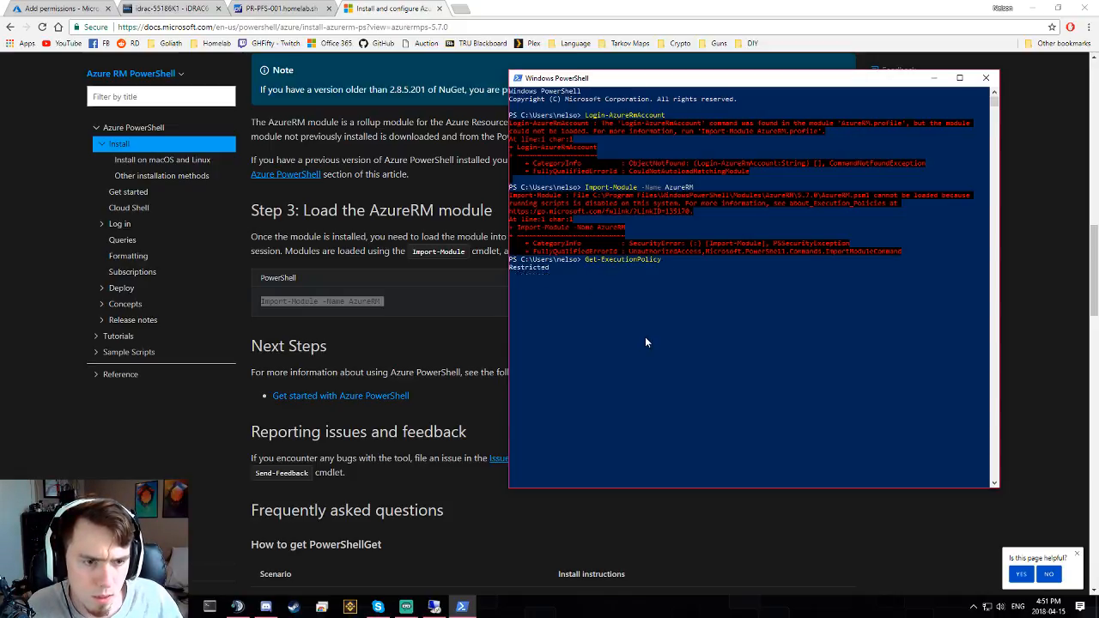
- Try Set-ExecutionPolicy RemoteSigned, which is denied without administrator rights
key(Up)
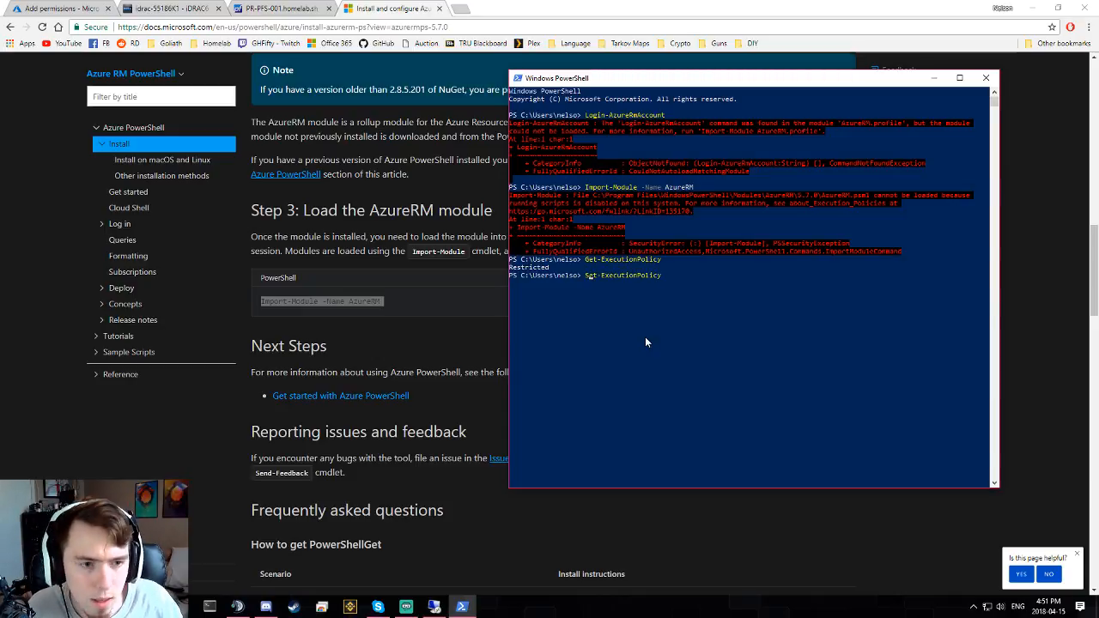
key(BackSpace)
text(S)
key(End)
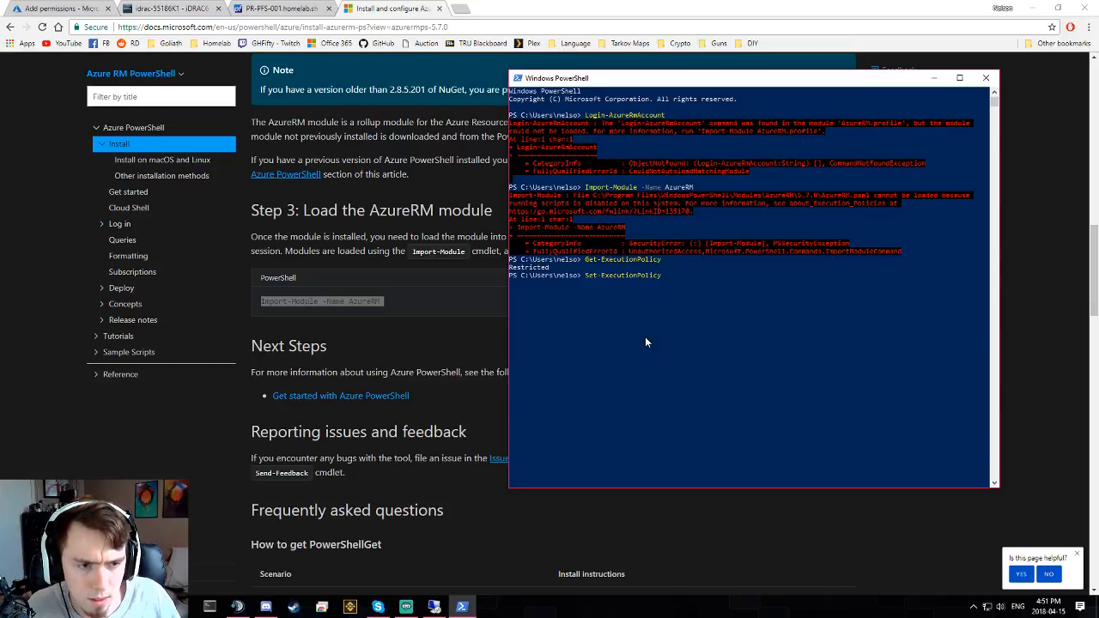
text(-s)
key(Tab)
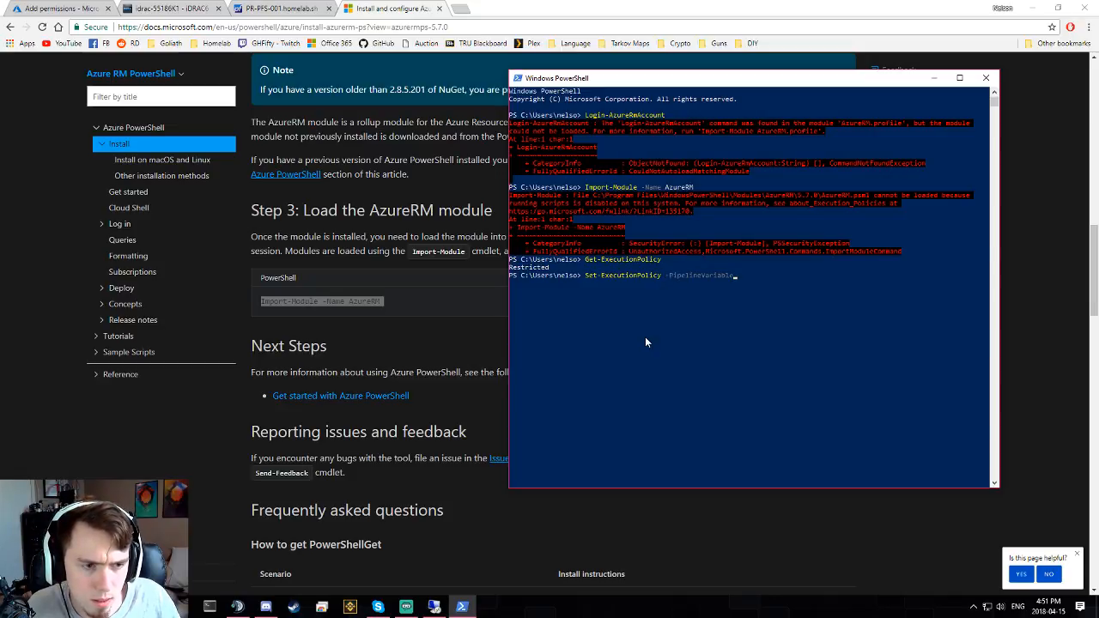
key(BackSpace)
key(BackSpace)
key(BackSpace)
key(BackSpace)
key(BackSpace)
key(BackSpace)
key(BackSpace)
key(BackSpace)
key(BackSpace)
key(BackSpace)
key(BackSpace)
key(BackSpace)
key(BackSpace)
key(BackSpace)
key(BackSpace)
key(BackSpace)
key(BackSpace)
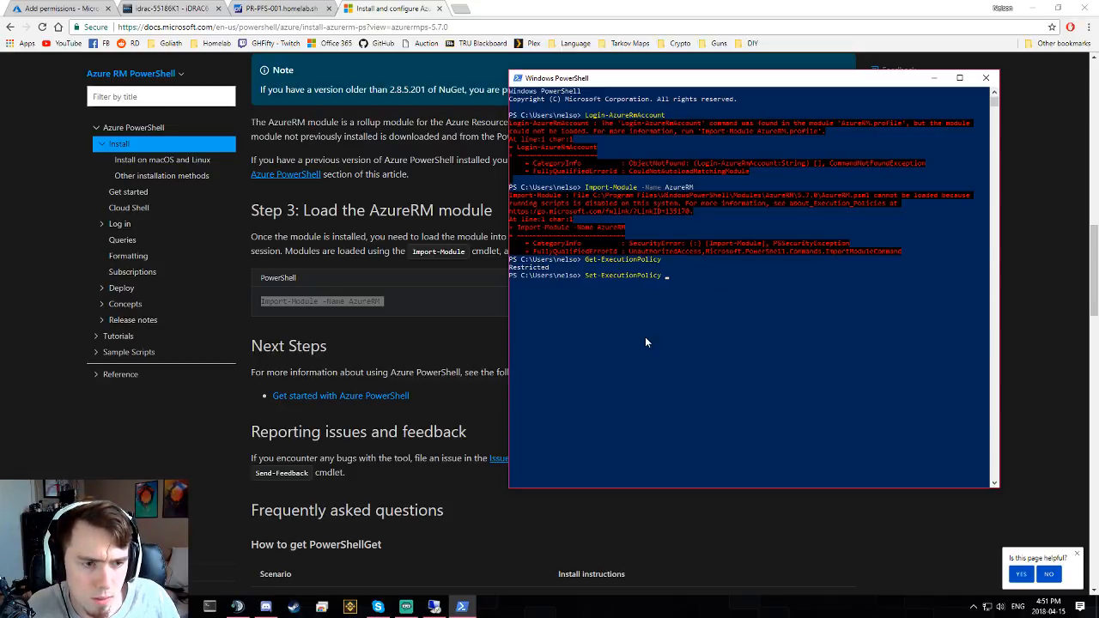
text(AllSigned)
key(Tab)
key(Tab)
key(Tab)
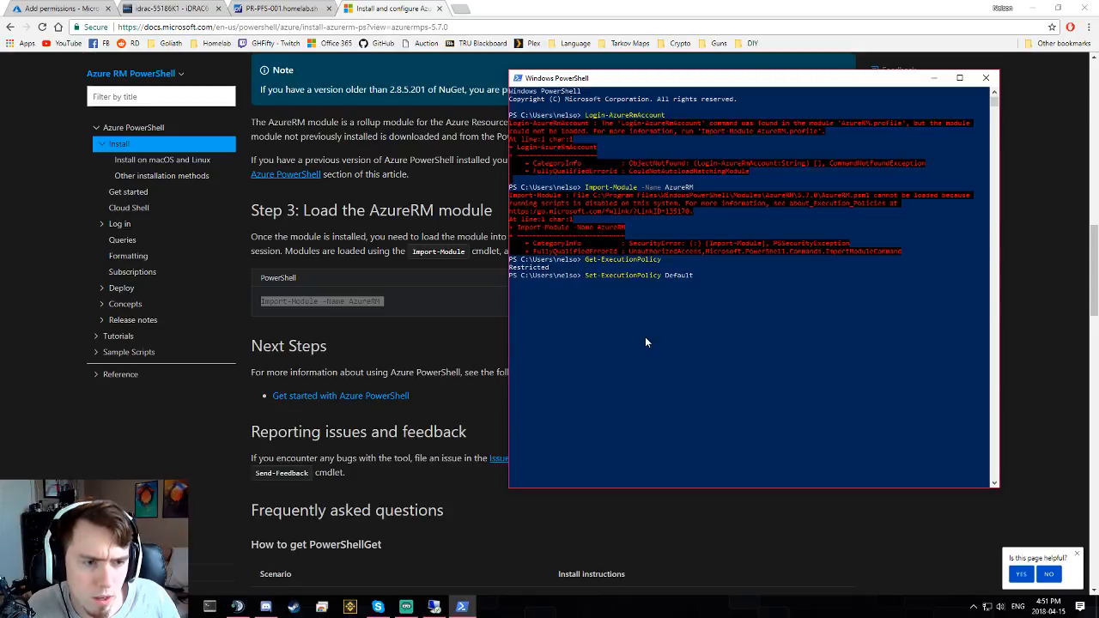
key(Return)
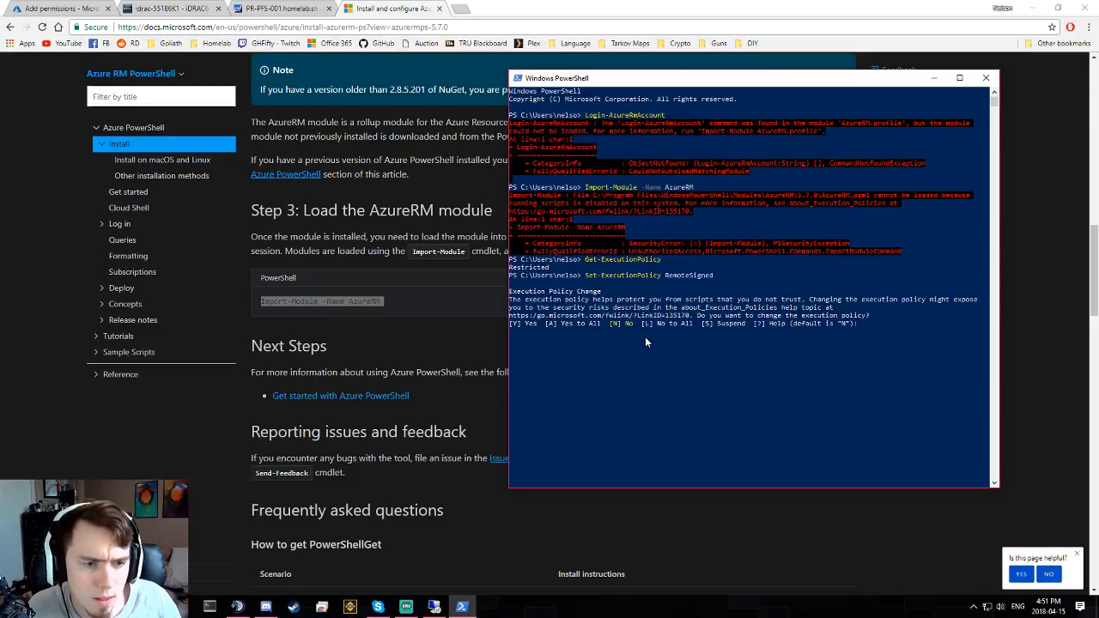
text(y)
key(Return)
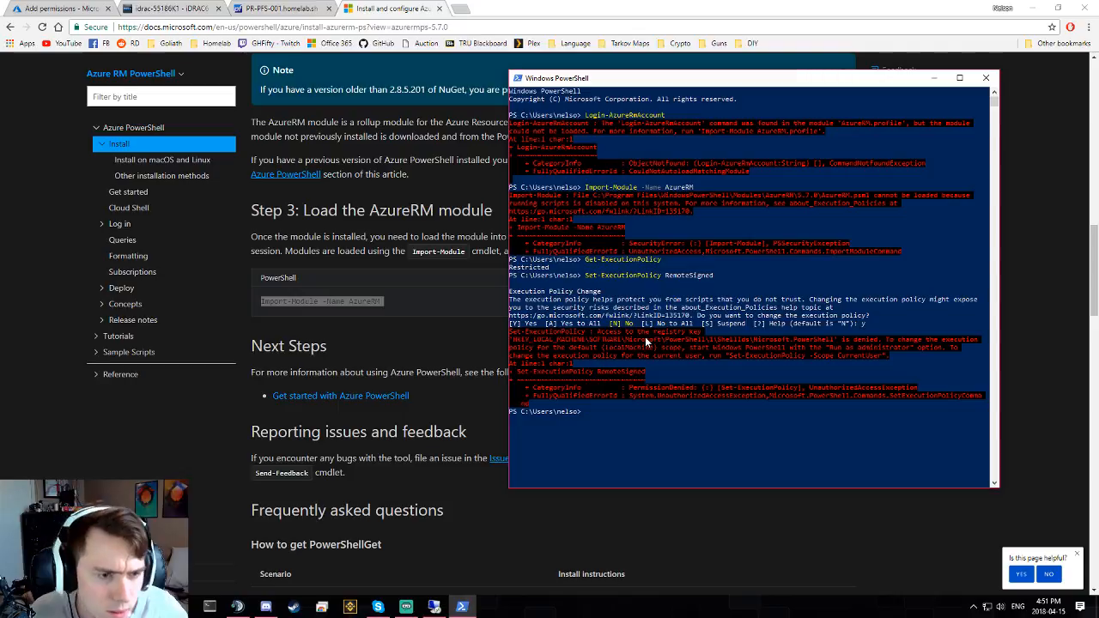
key(Return)
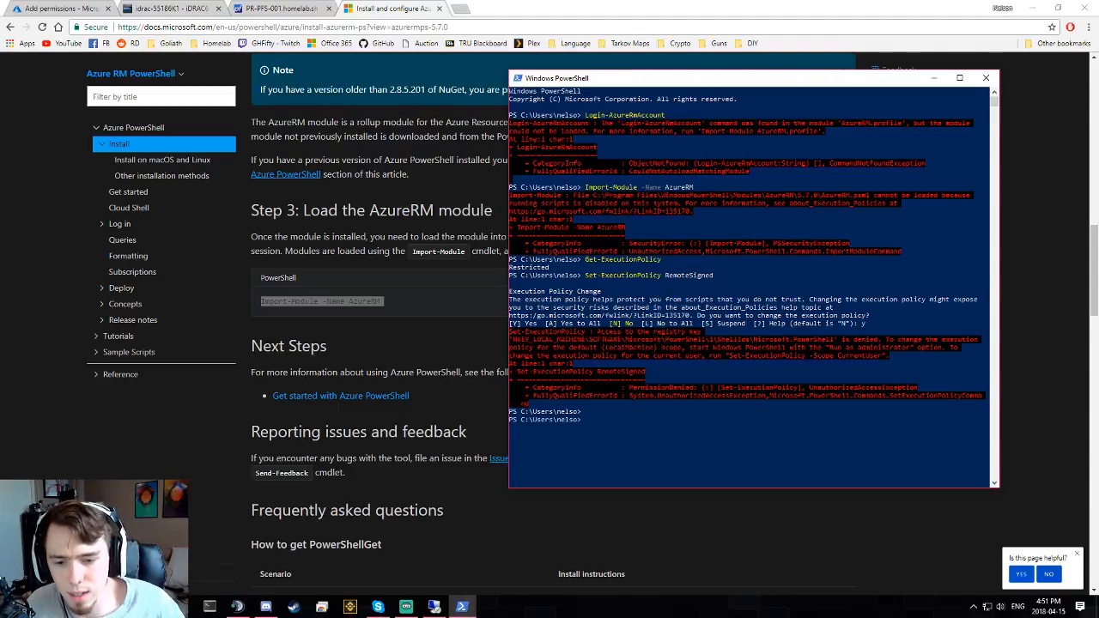
click(14, 606)
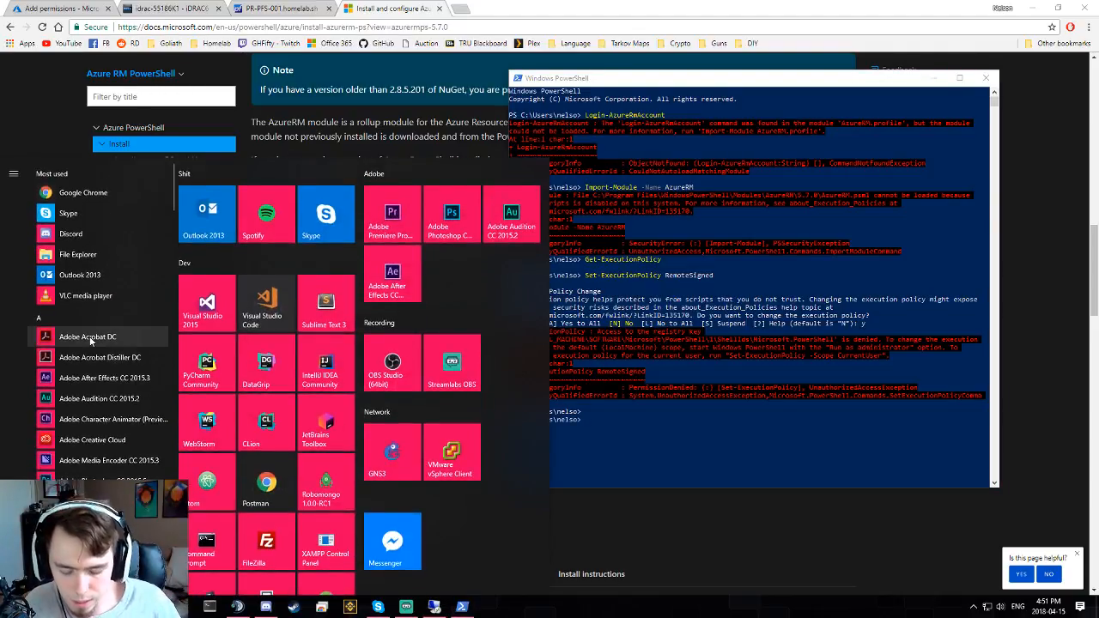
- Launch Windows PowerShell as administrator
text(power)
right_click(156, 231)
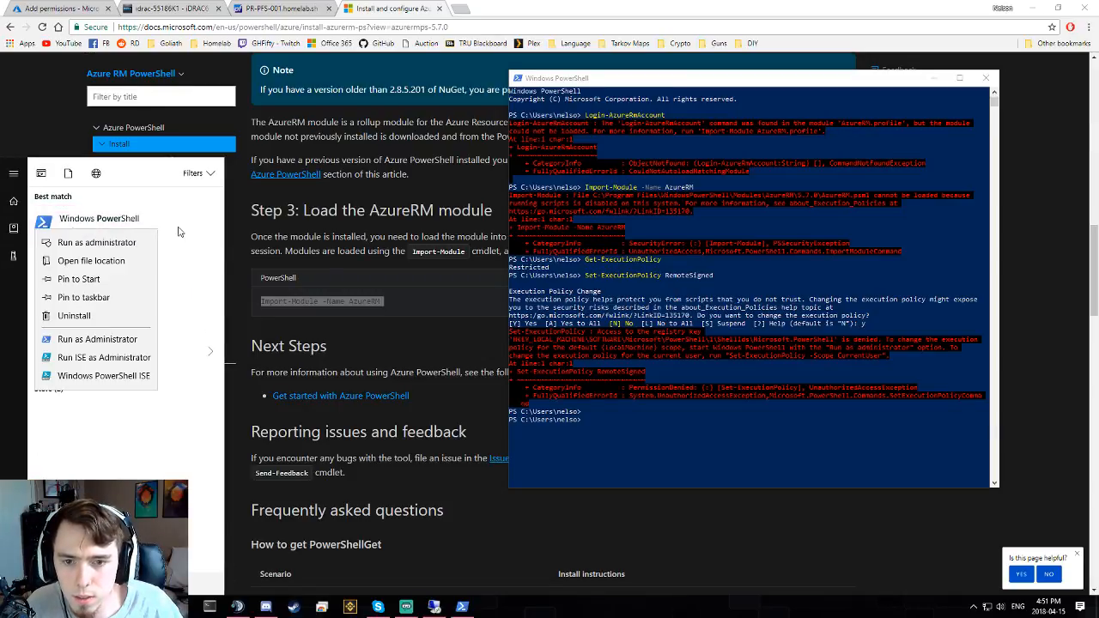
click(141, 244)
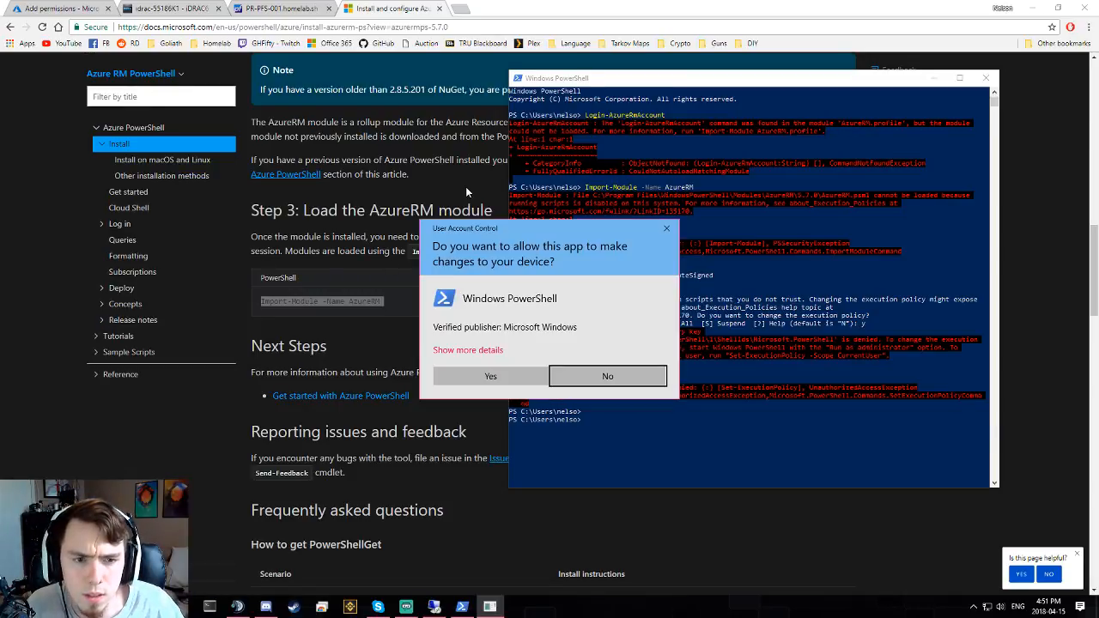
click(490, 376)
drag(469, 80, 442, 80)
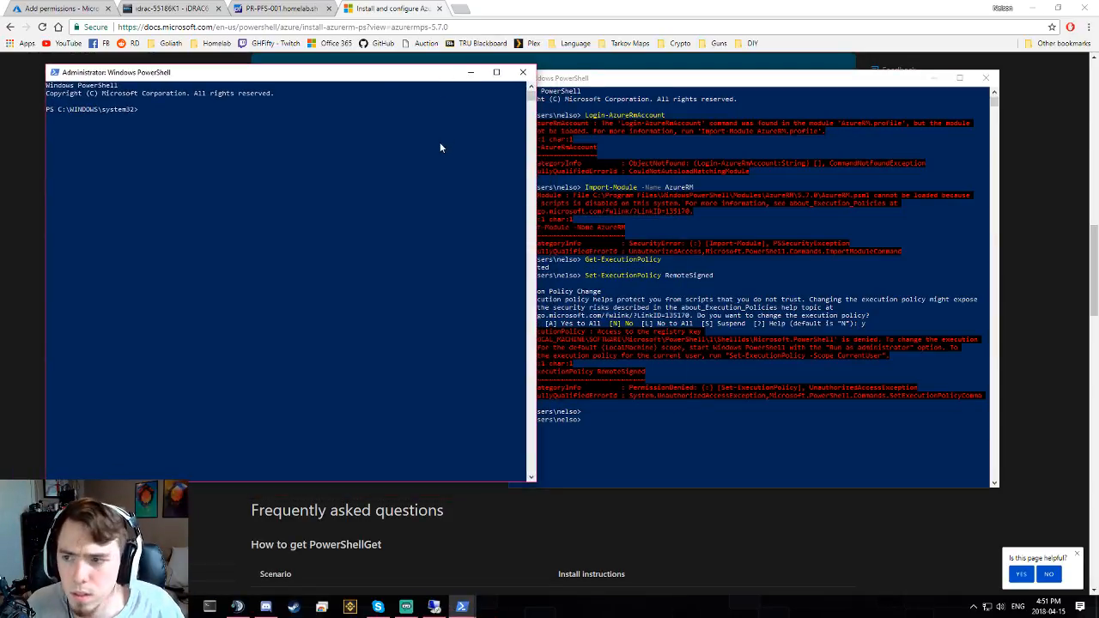
click(348, 191)
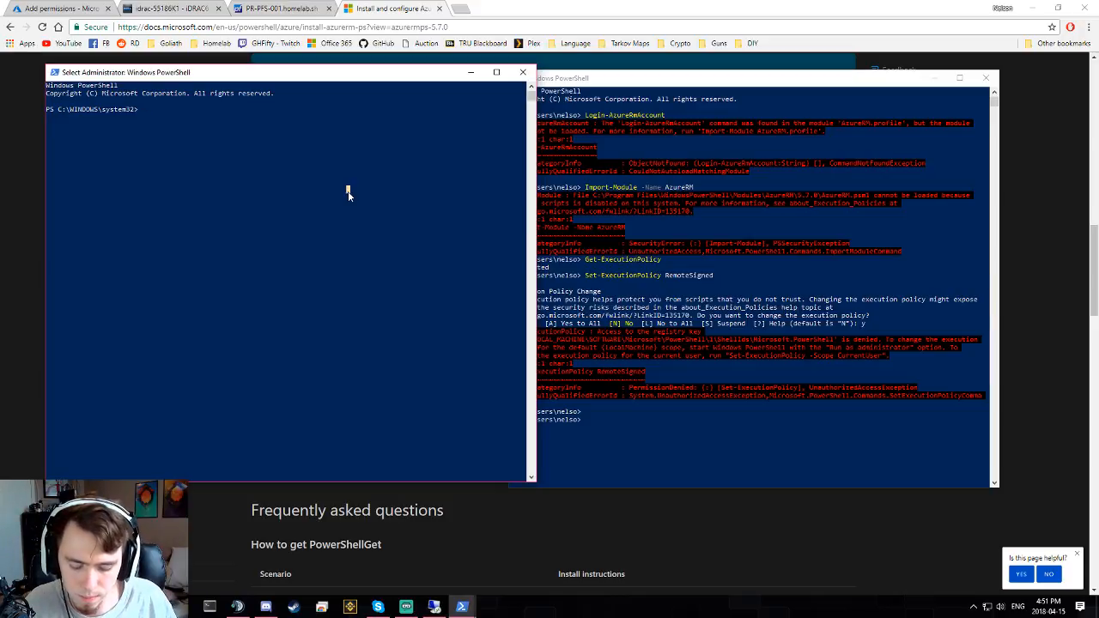
- Check the execution policy in the administrator console
text(set-)
key(BackSpace)
key(BackSpace)
key(BackSpace)
key(BackSpace)
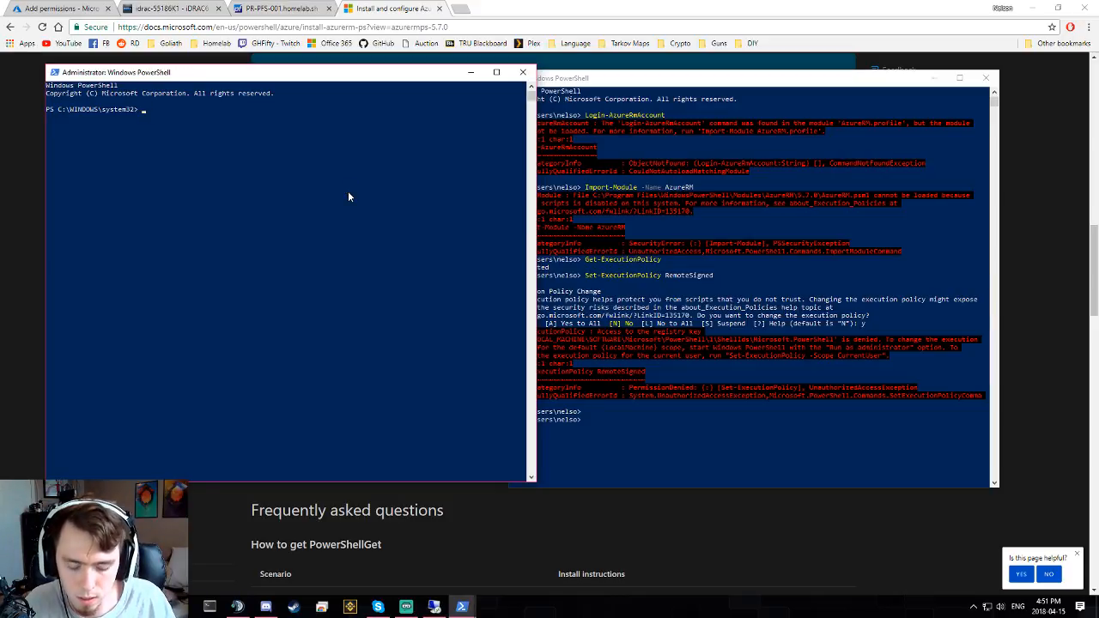
text(get-)
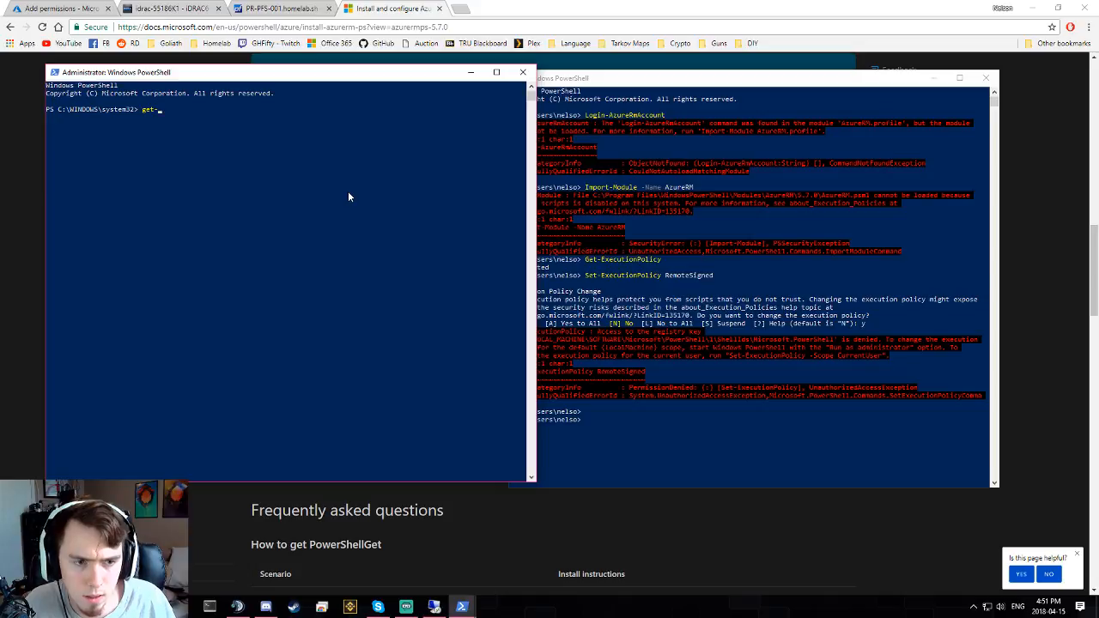
text(exe)
key(Tab)
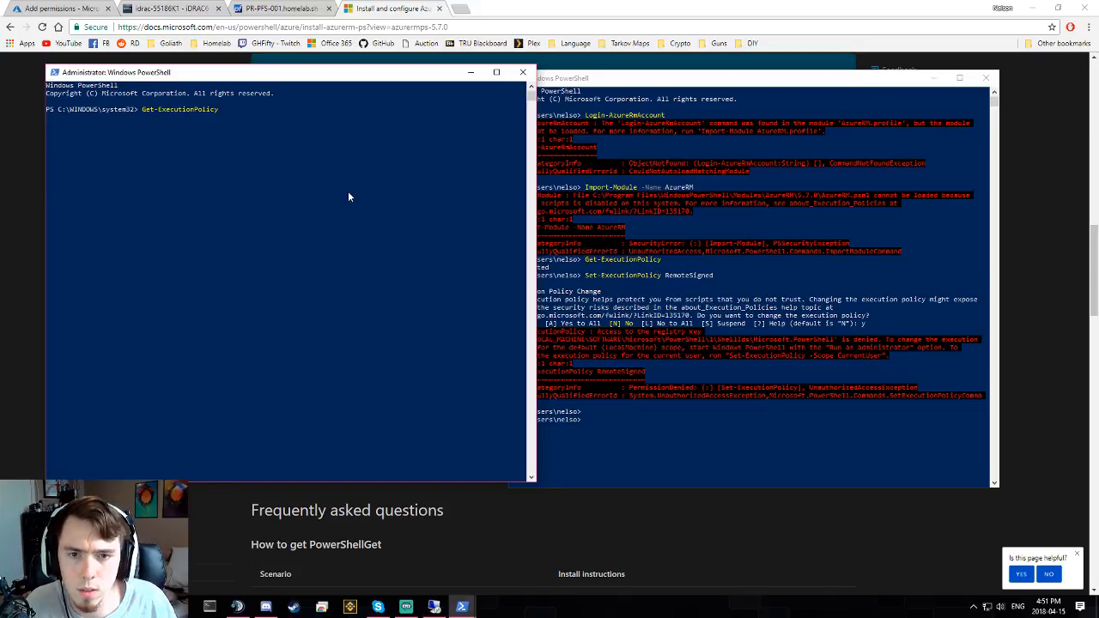
key(Return)
- Set the execution policy to RemoteSigned, confirm with Y, and verify it
key(Up)
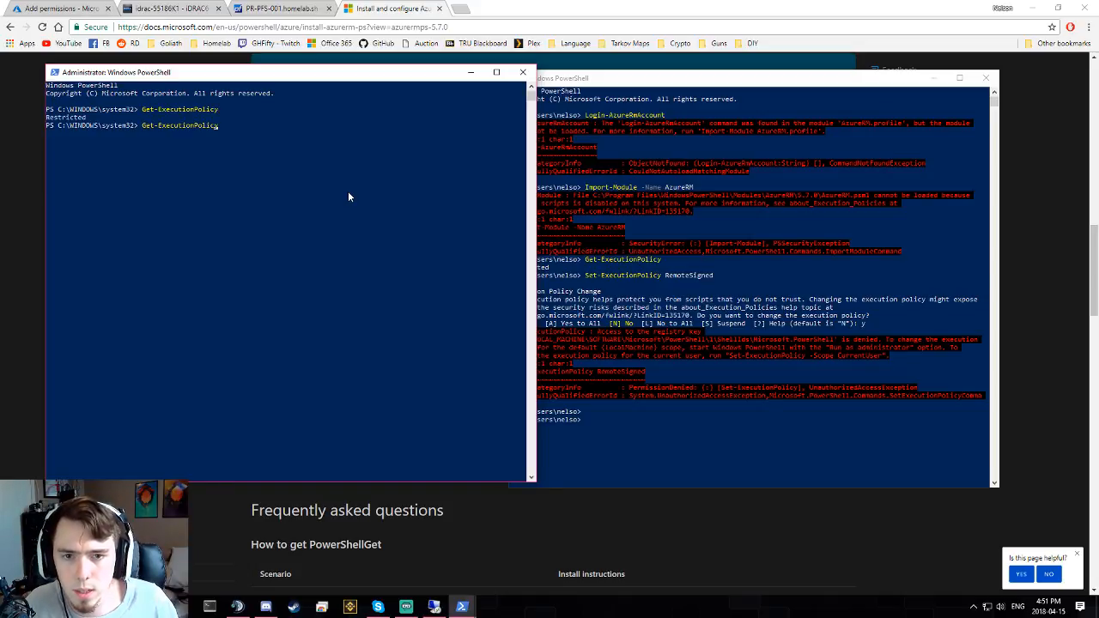
key(BackSpace)
text(S)
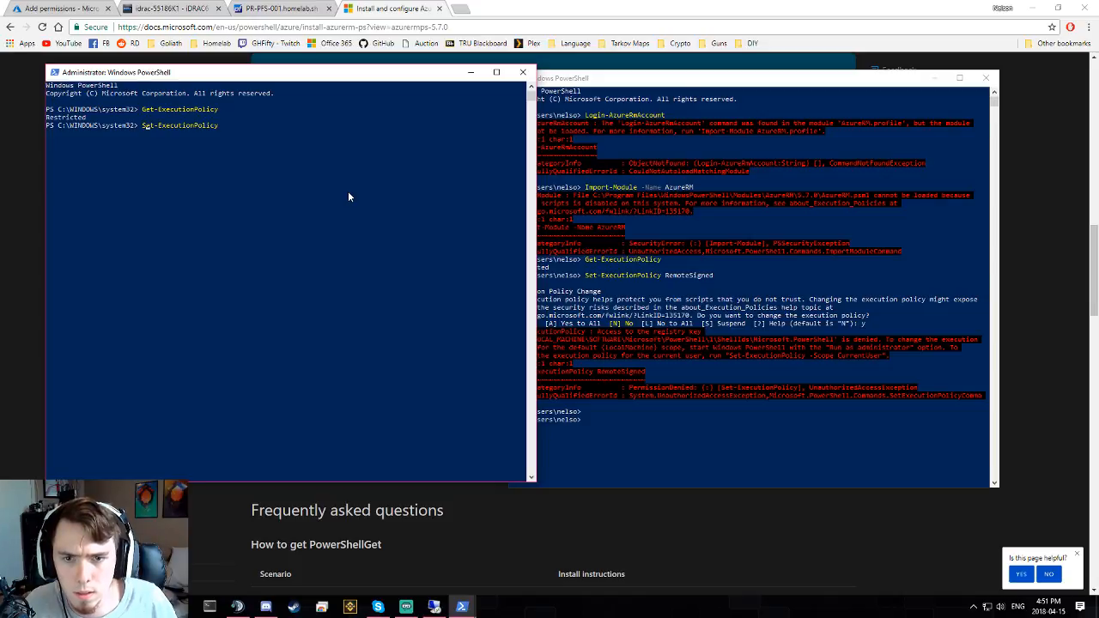
key(Tab)
key(Tab)
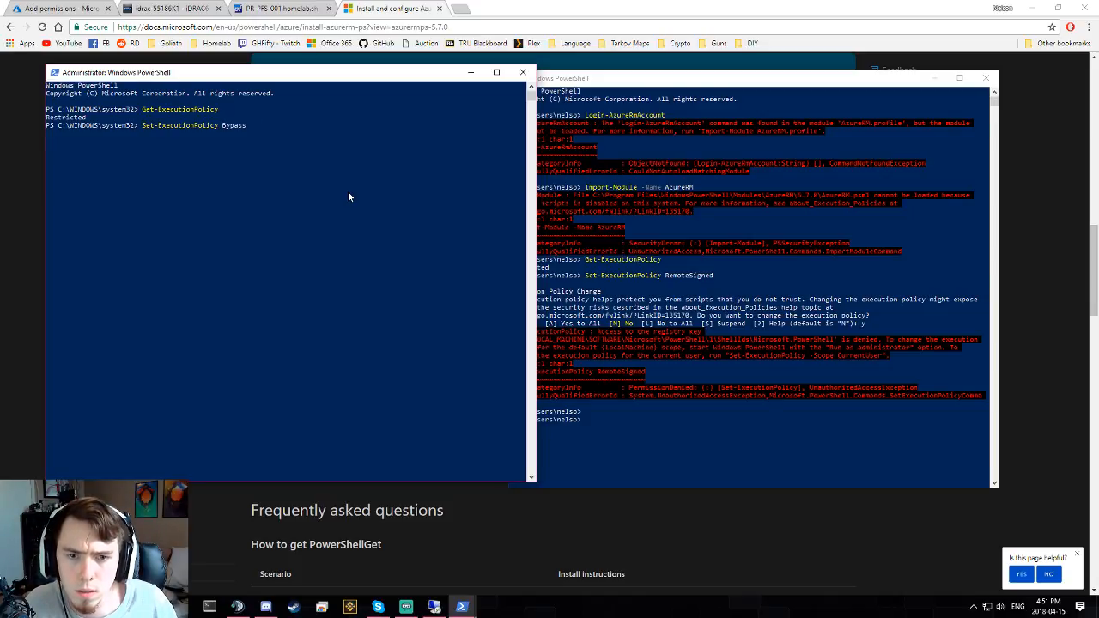
key(Tab)
key(Tab)
key(Return)
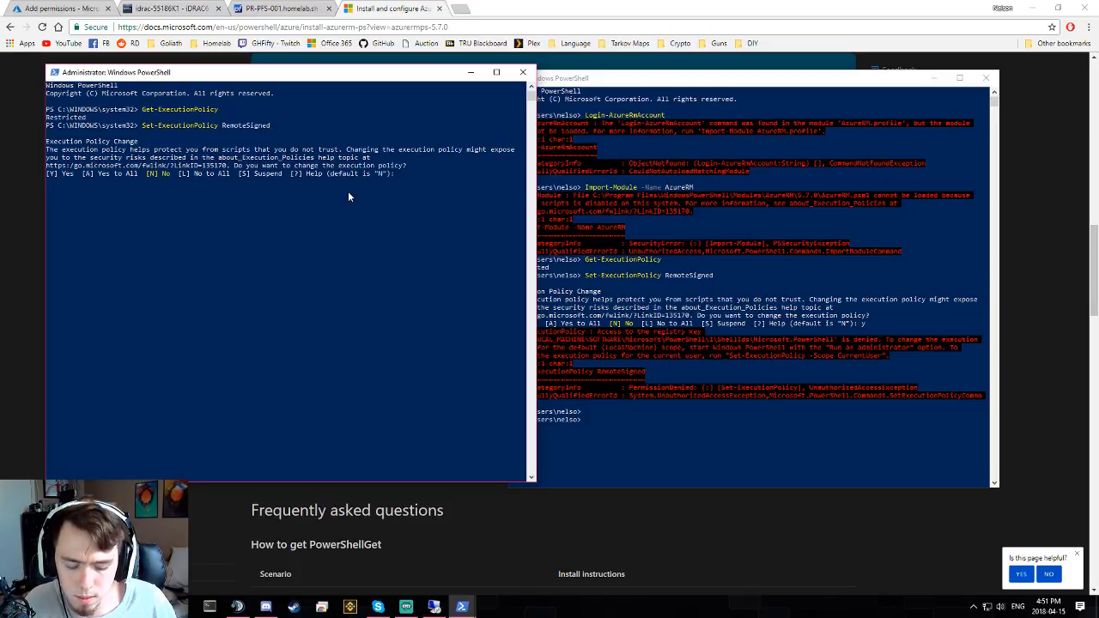
text(Y)
key(Return)
key(Up)
key(Up)
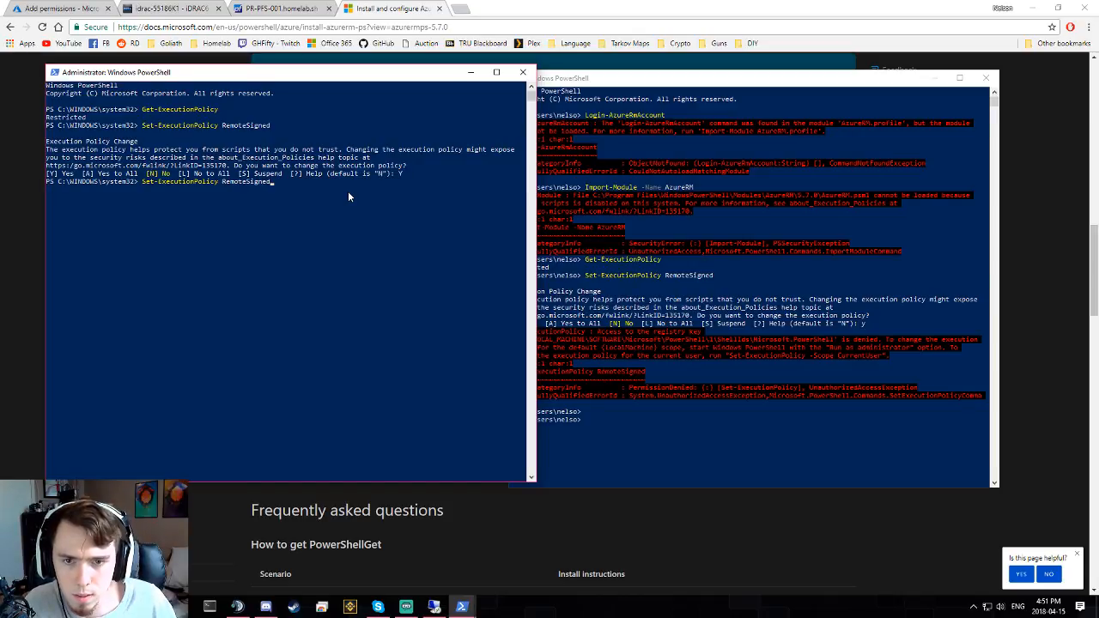
key(Return)
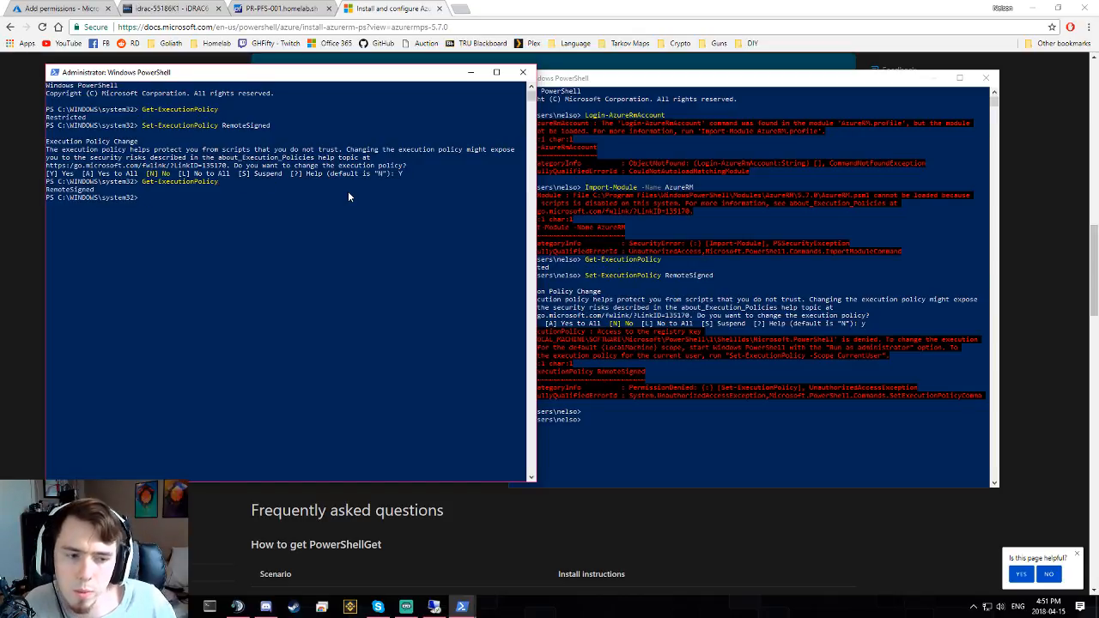
- Recall an earlier command in the user session, then clear a mistyped Import command
click(699, 447)
key(Up)
key(Up)
key(Up)
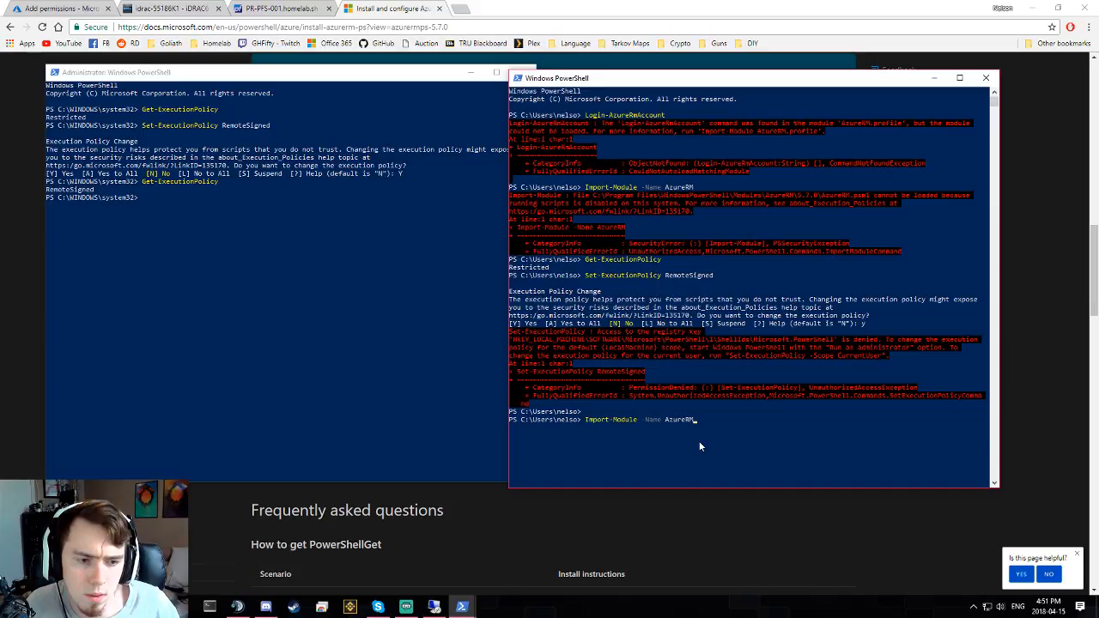
click(223, 257)
text(Import-AdlStoreItem)
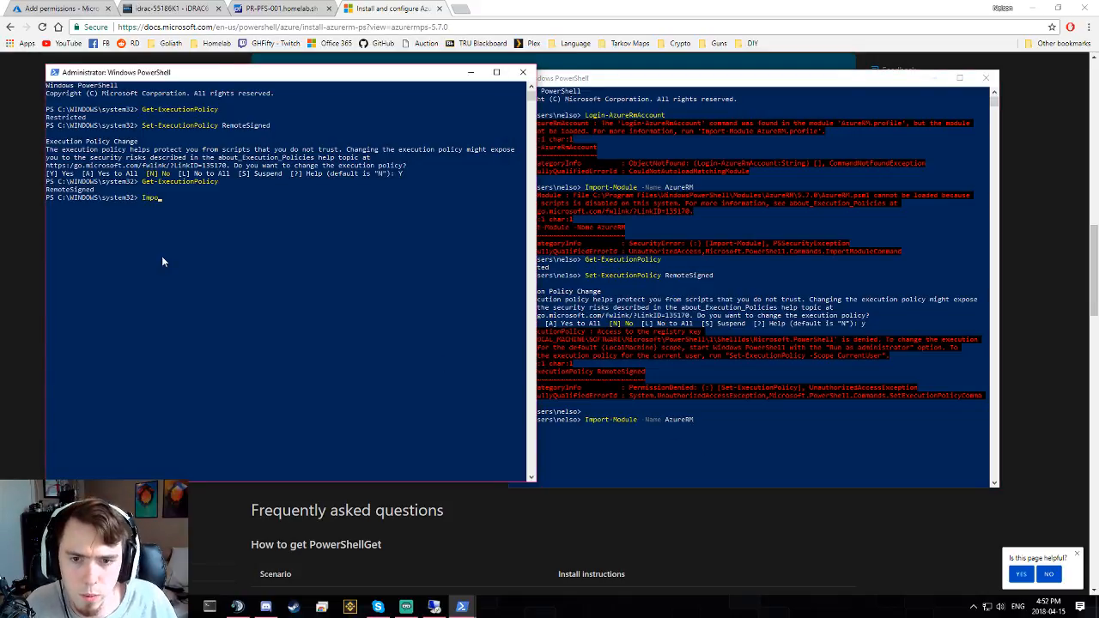
key(BackSpace)
key(BackSpace)
key(BackSpace)
key(BackSpace)
key(BackSpace)
key(BackSpace)
key(BackSpace)
key(BackSpace)
key(BackSpace)
key(BackSpace)
key(BackSpace)
text(zureRmAutomationDscNodeConfiguratio)
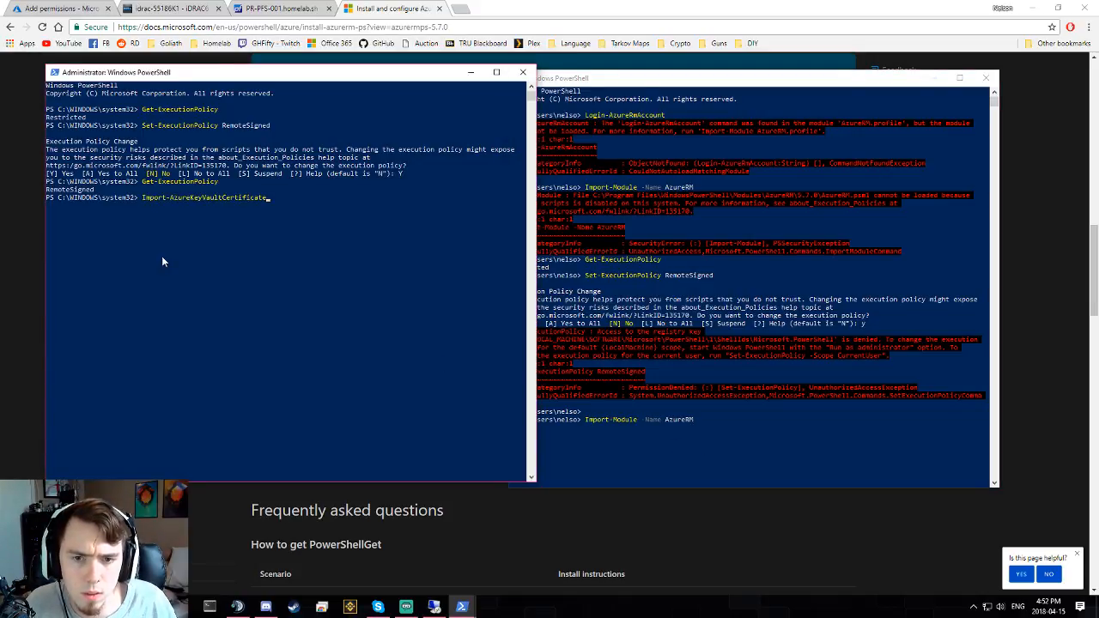
key(BackSpace)
key(BackSpace)
key(BackSpace)
key(BackSpace)
key(BackSpace)
key(BackSpace)
key(BackSpace)
key(BackSpace)
key(BackSpace)
key(BackSpace)
key(BackSpace)
key(BackSpace)
key(BackSpace)
key(BackSpace)
key(BackSpace)
key(BackSpace)
key(BackSpace)
key(BackSpace)
key(BackSpace)
key(BackSpace)
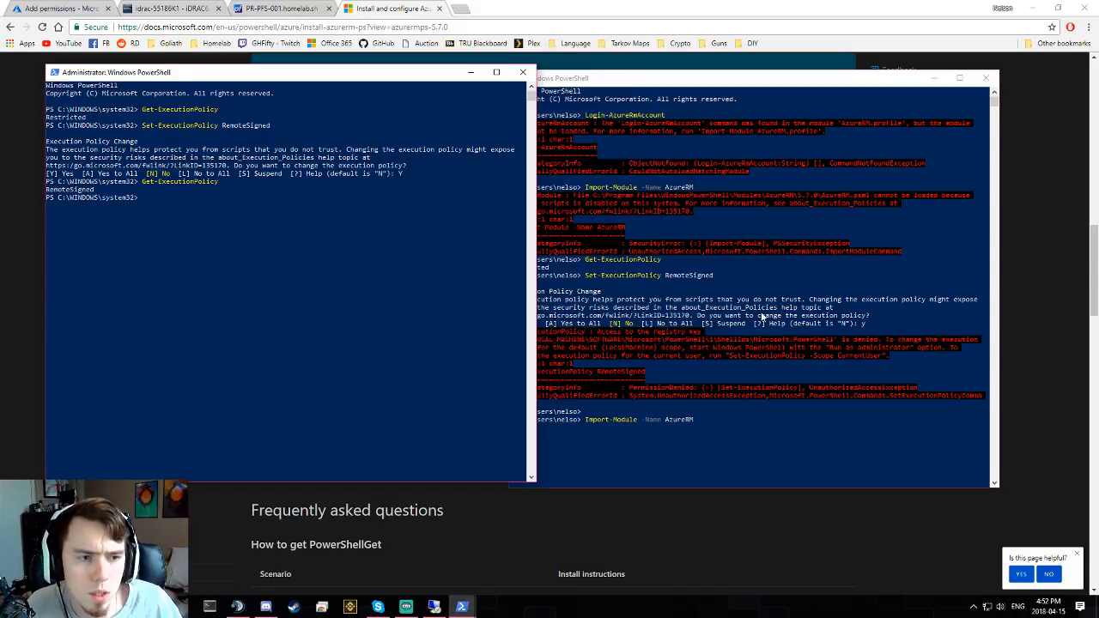
- Rerun Login-AzureRmAccount and sign in with the account e-mail and password
click(763, 316)
key(Up)
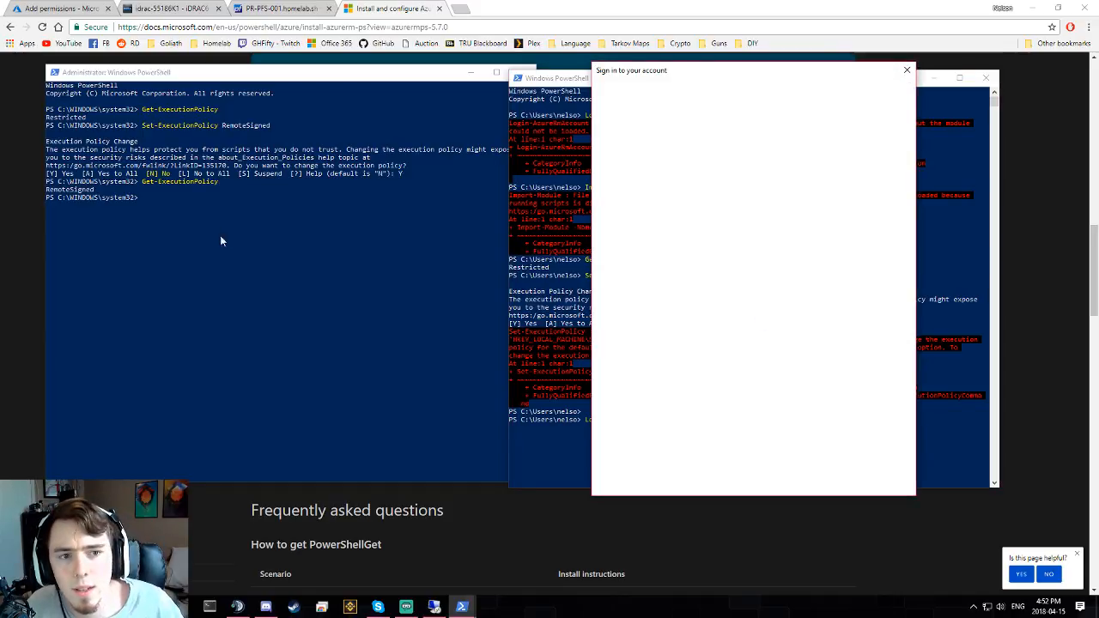
click(470, 73)
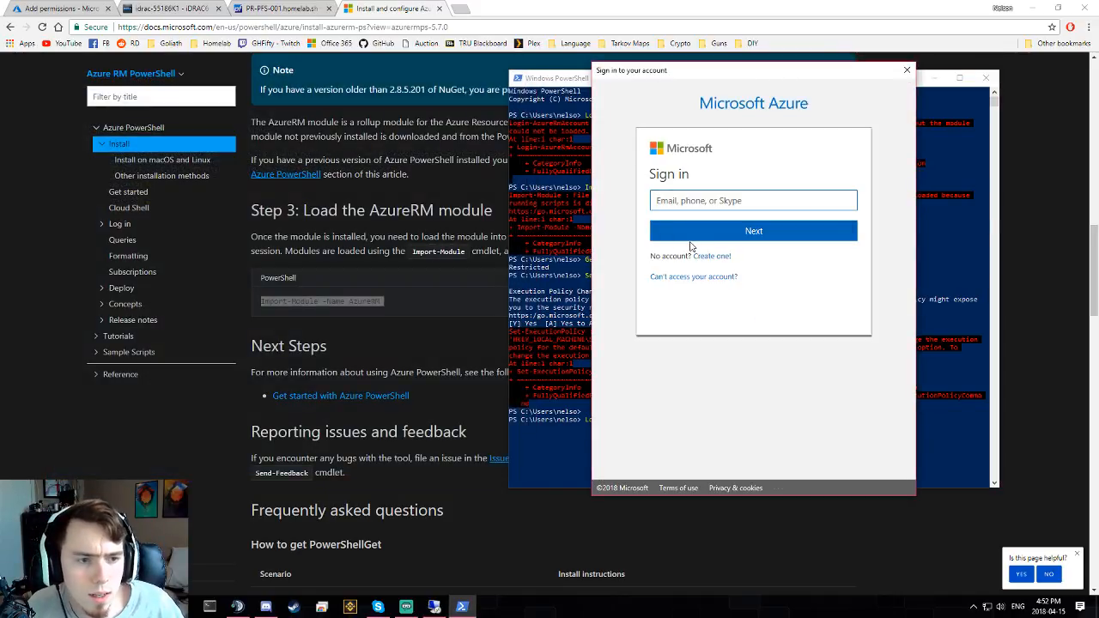
click(697, 202)
text(nels)
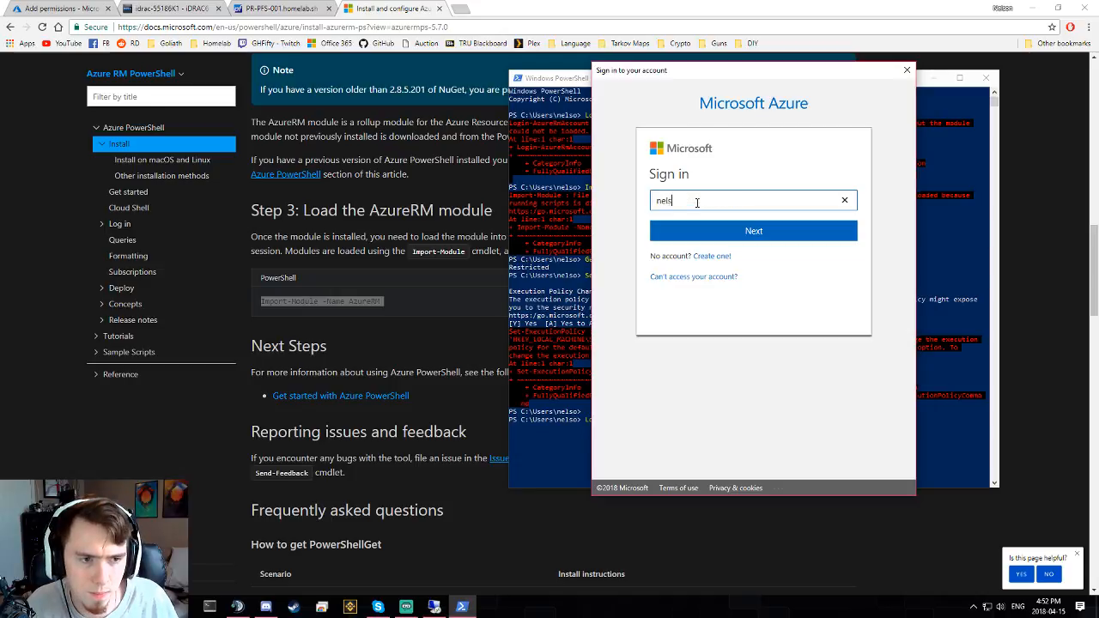
text(on@)
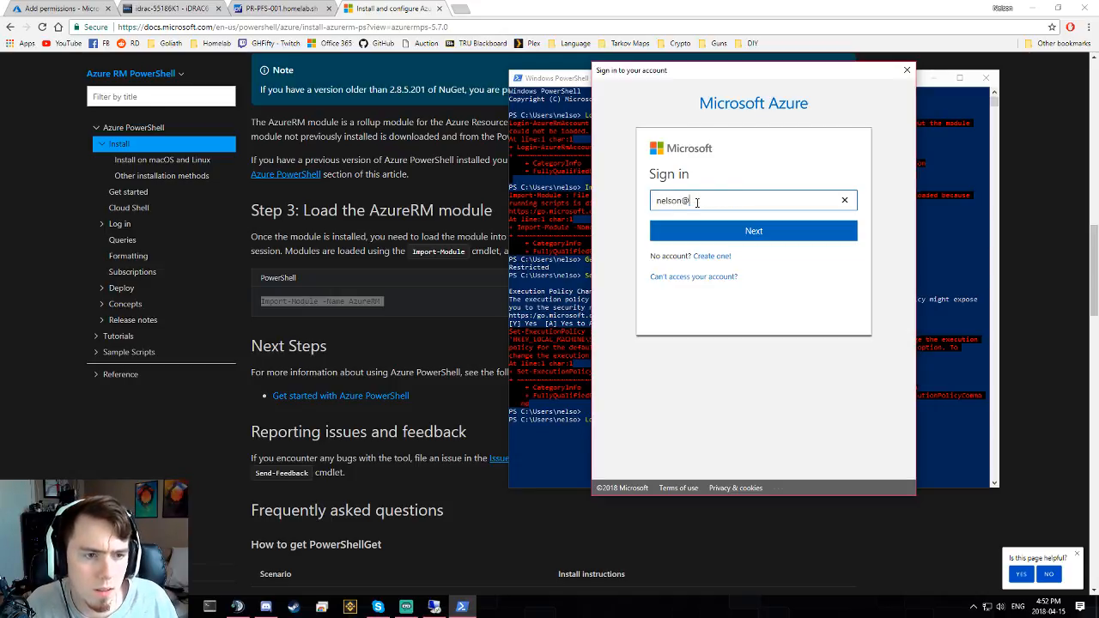
key(BackSpace)
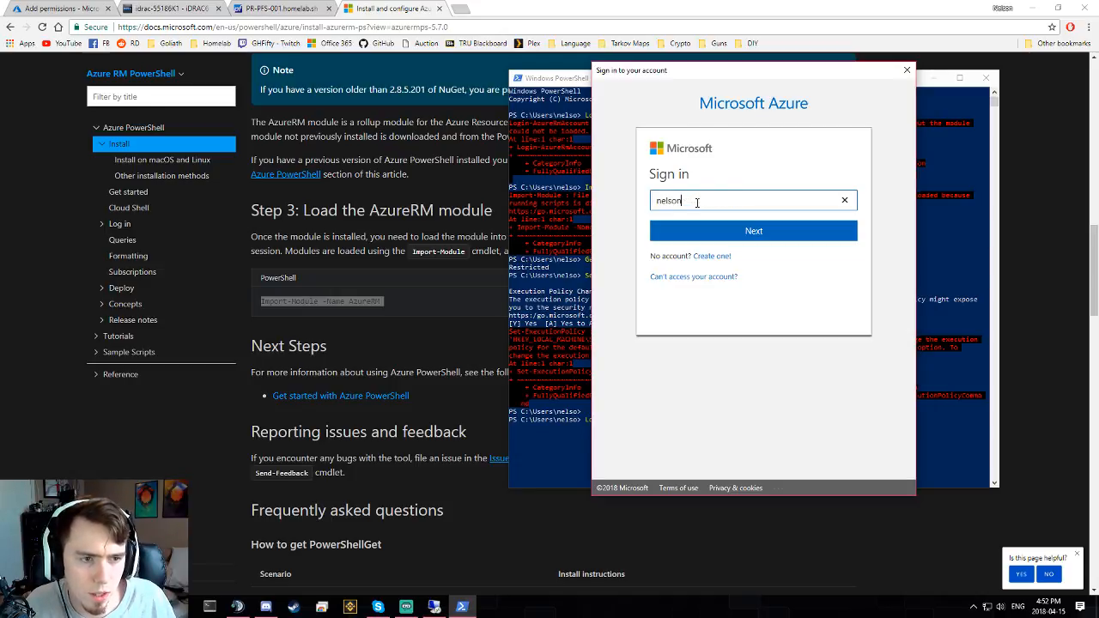
key(BackSpace)
key(BackSpace)
key(BackSpace)
key(BackSpace)
key(BackSpace)
key(BackSpace)
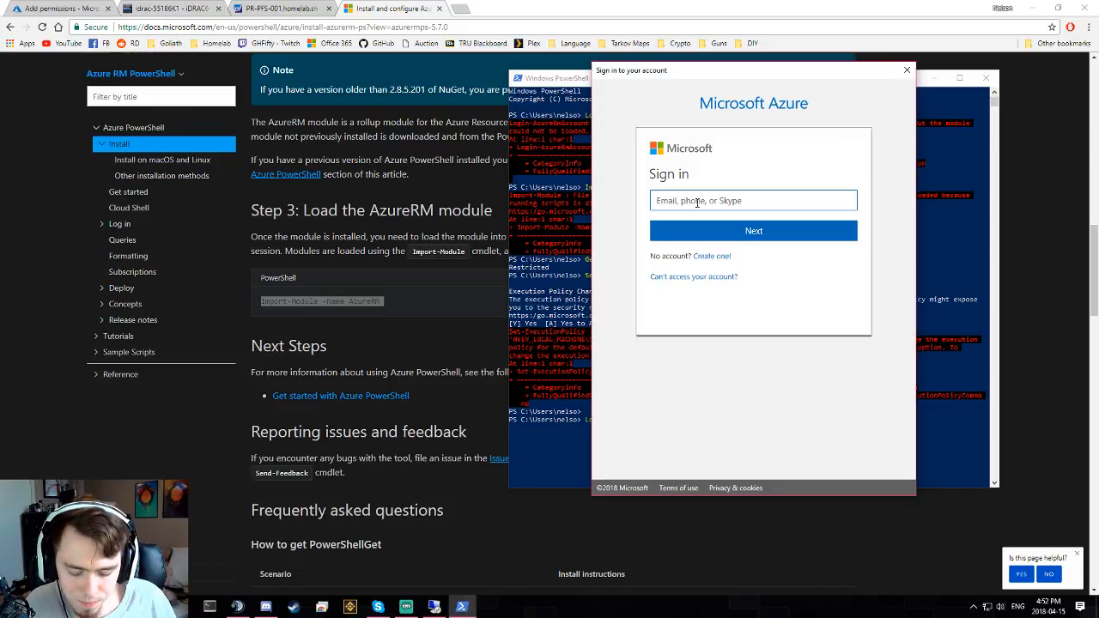
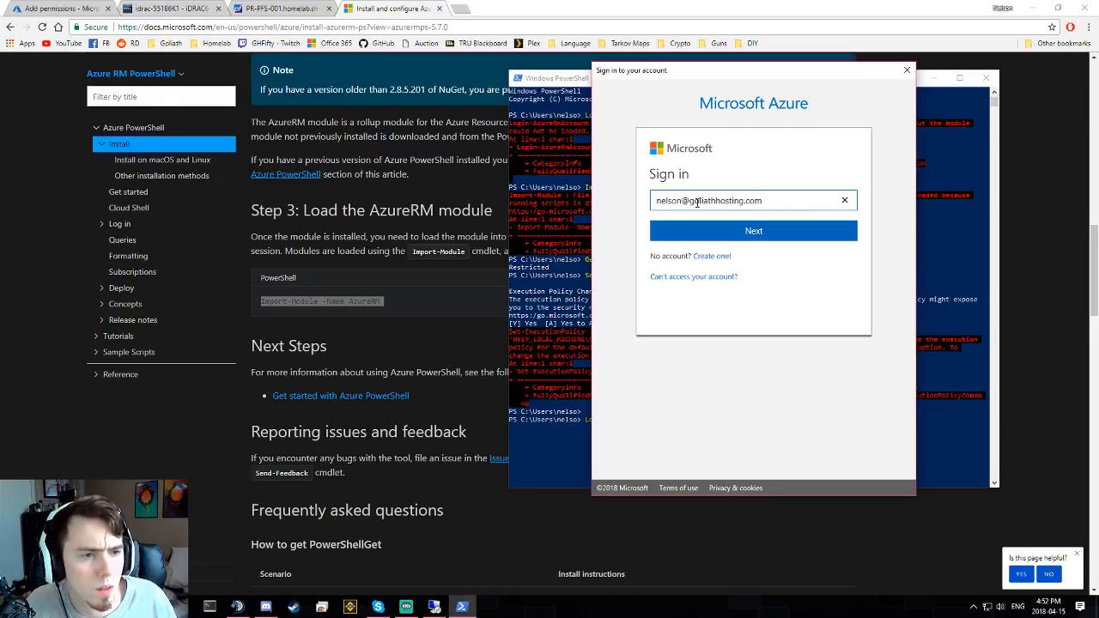
key(Return)
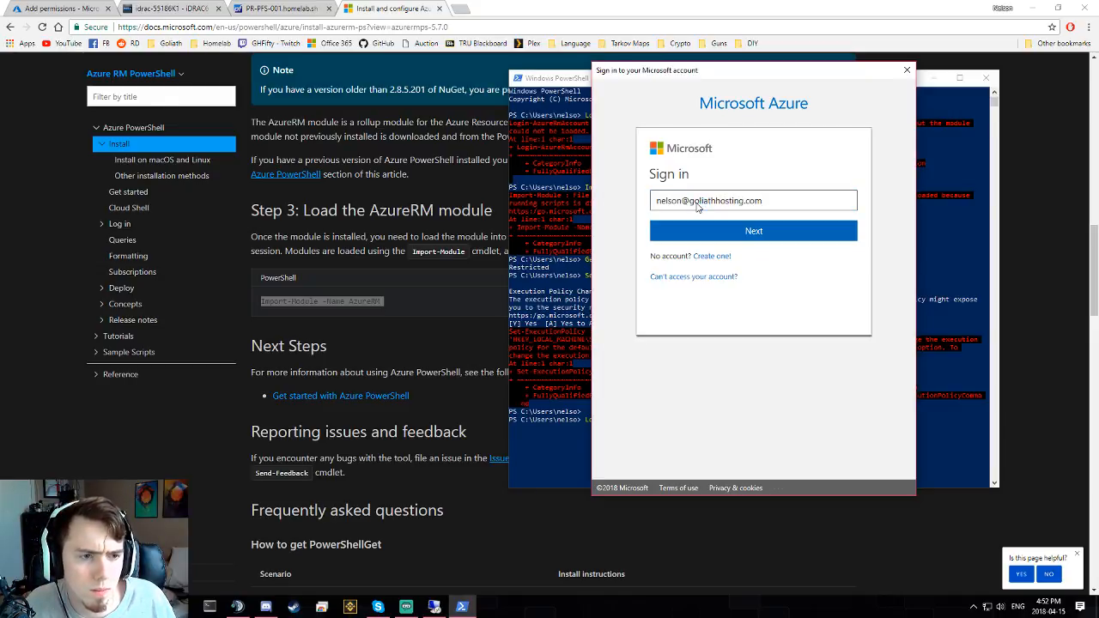
text(••••)
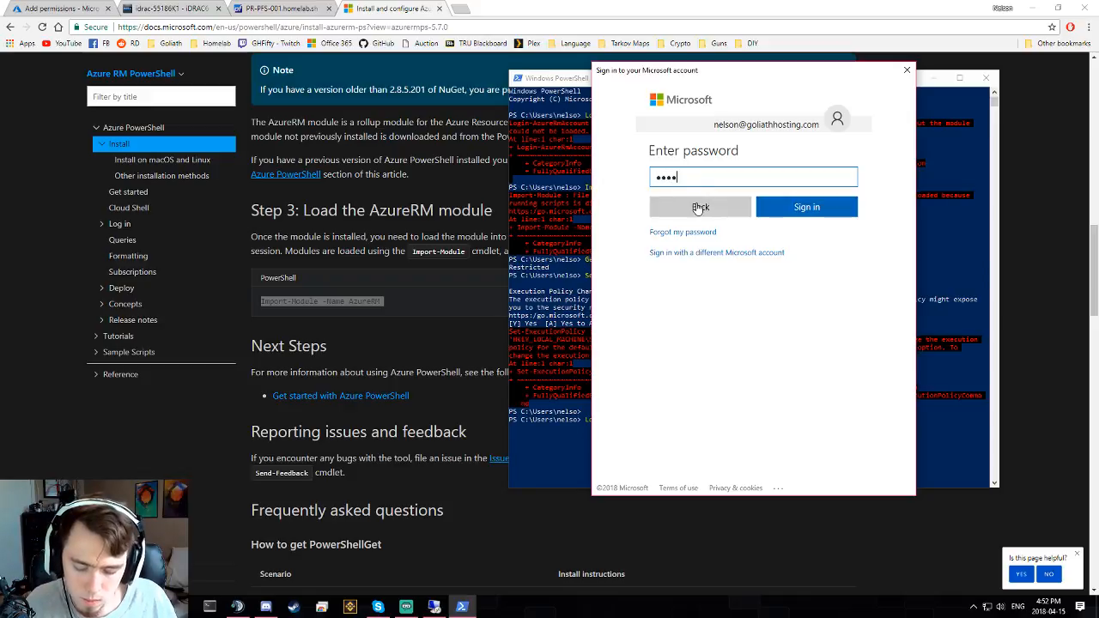
text(•••••••)
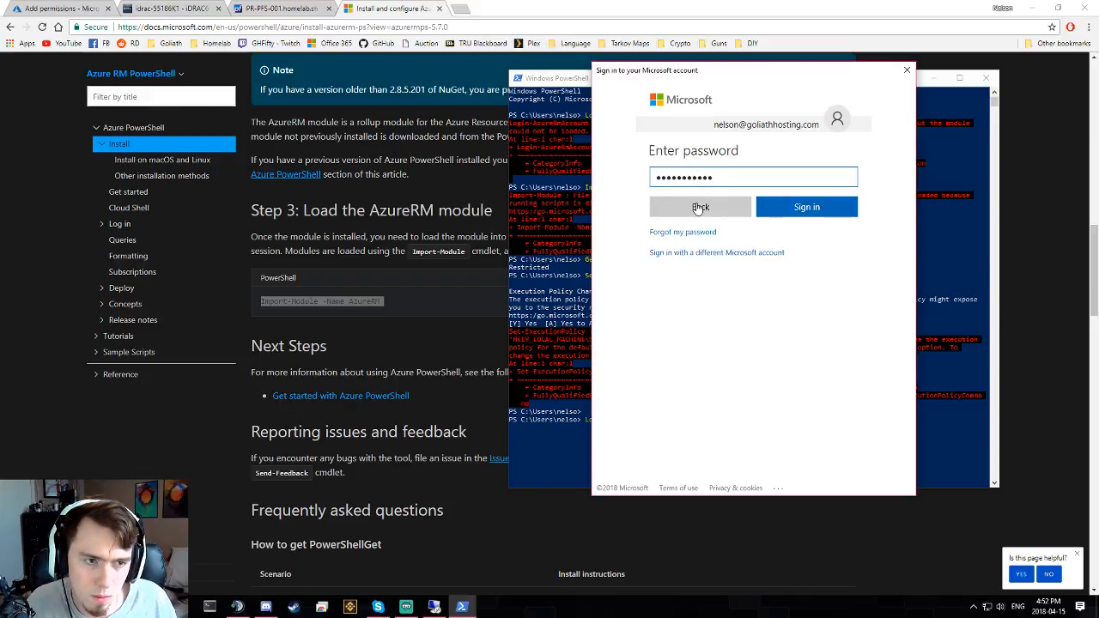
key(Return)
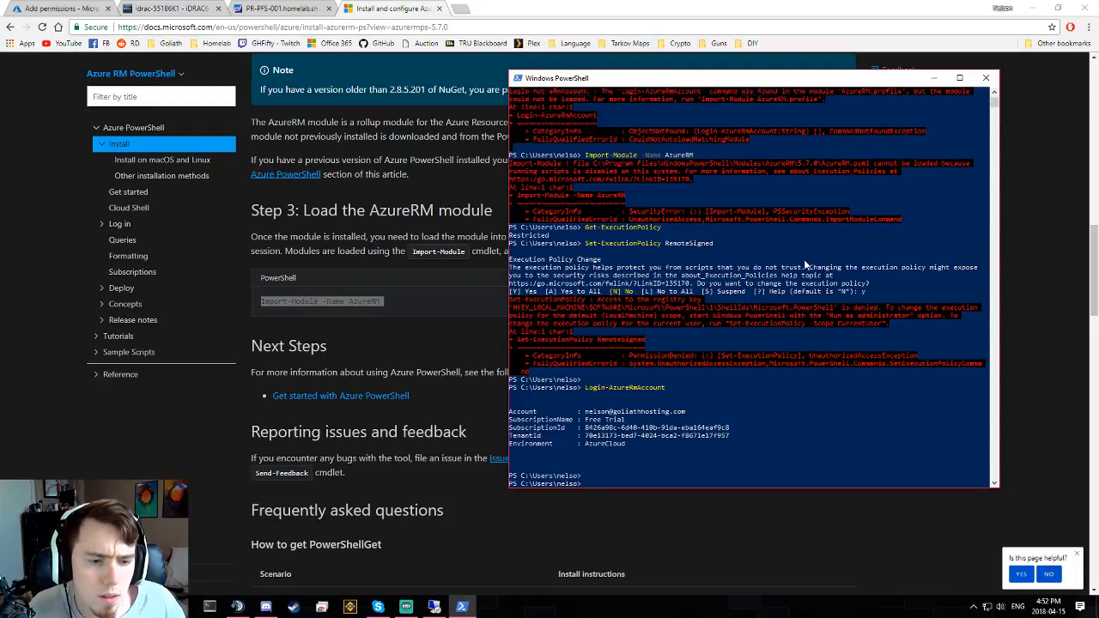
- Clear the console and list Azure role definitions with Get-AzureRmRoleDefinition
key(Return)
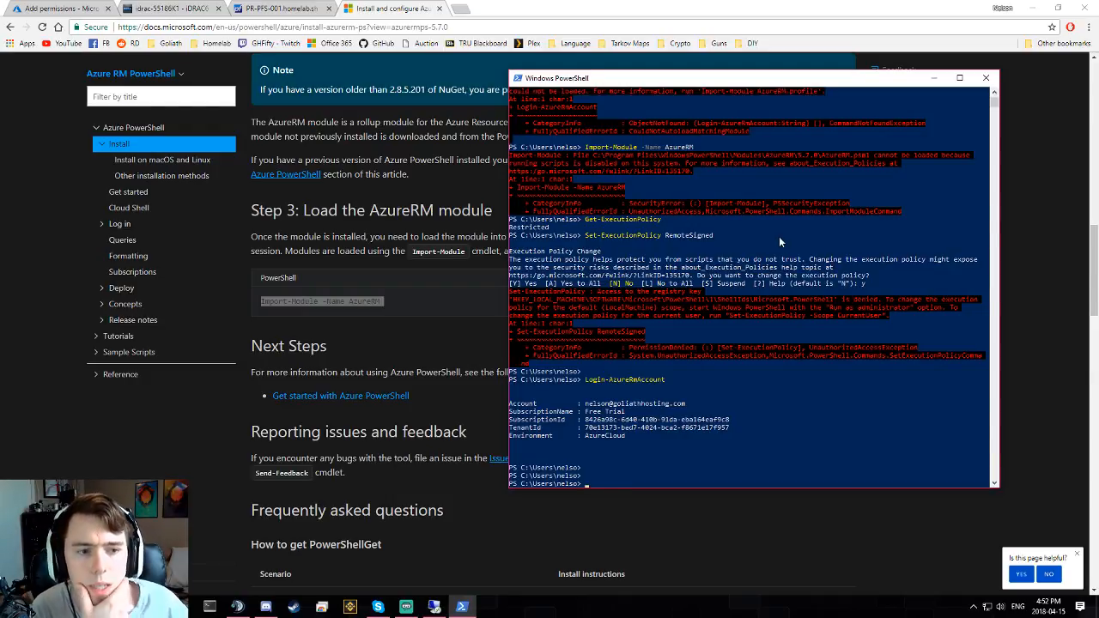
text(cls)
key(Return)
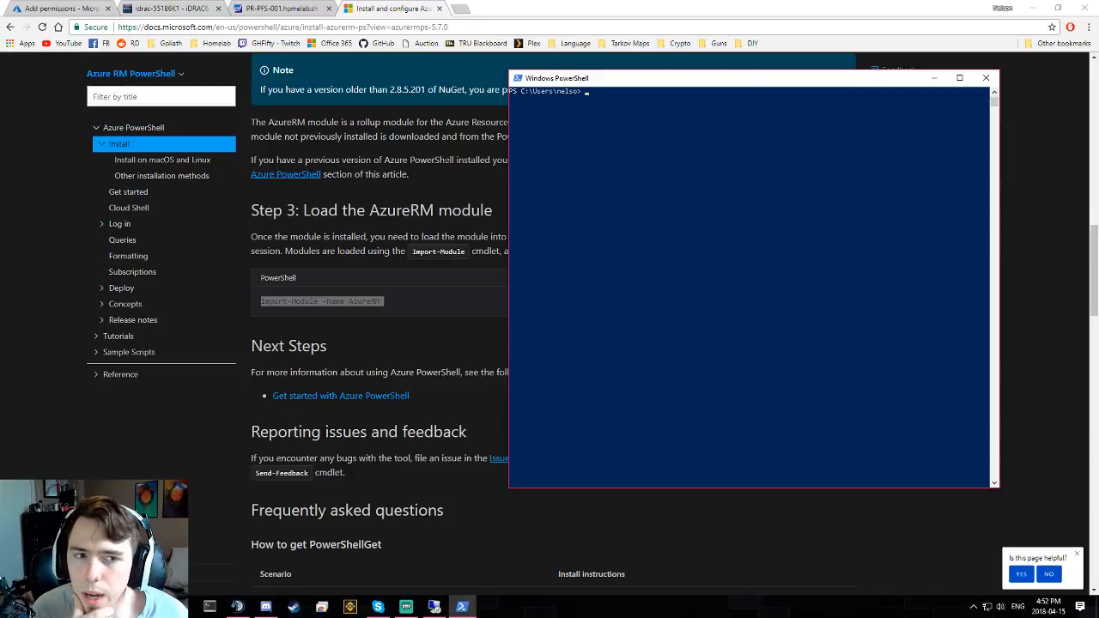
drag(620, 83, 614, 96)
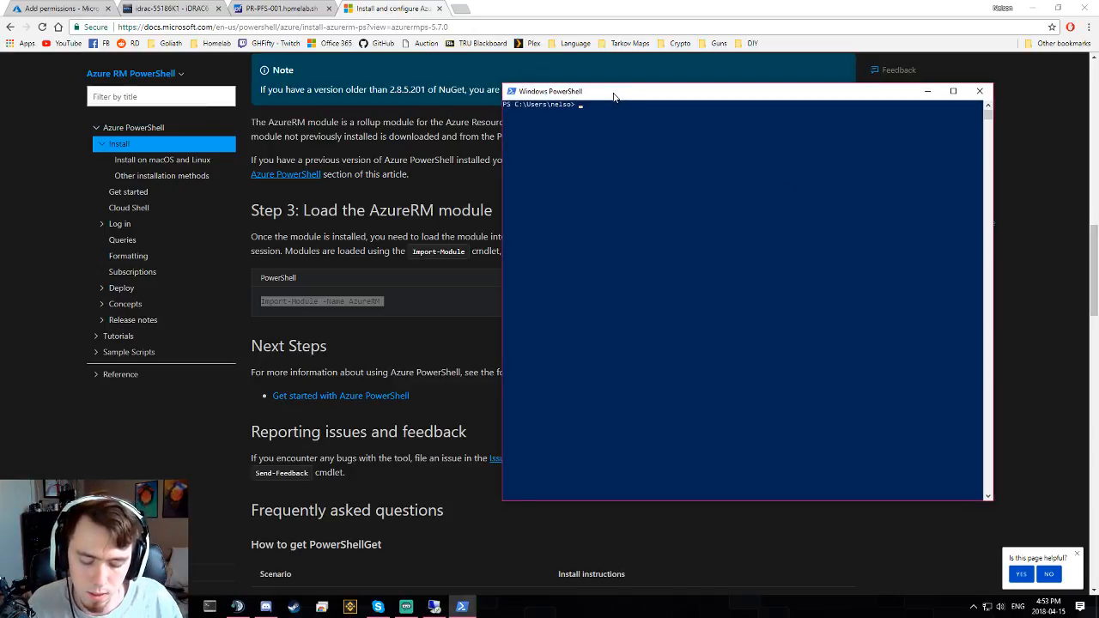
text(Get-)
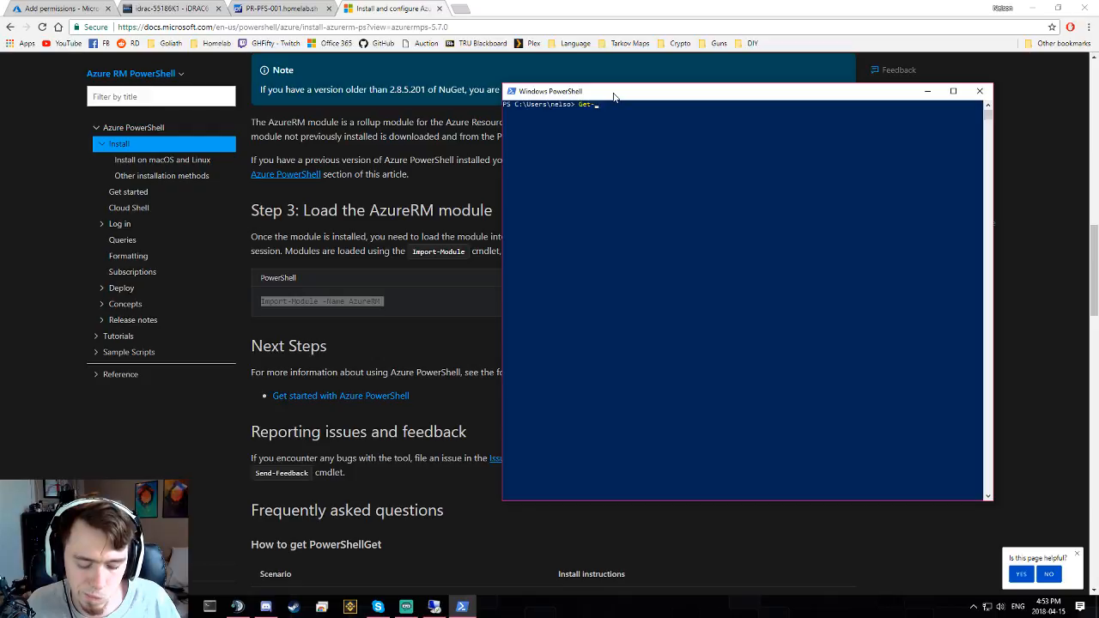
text(AzureRm)
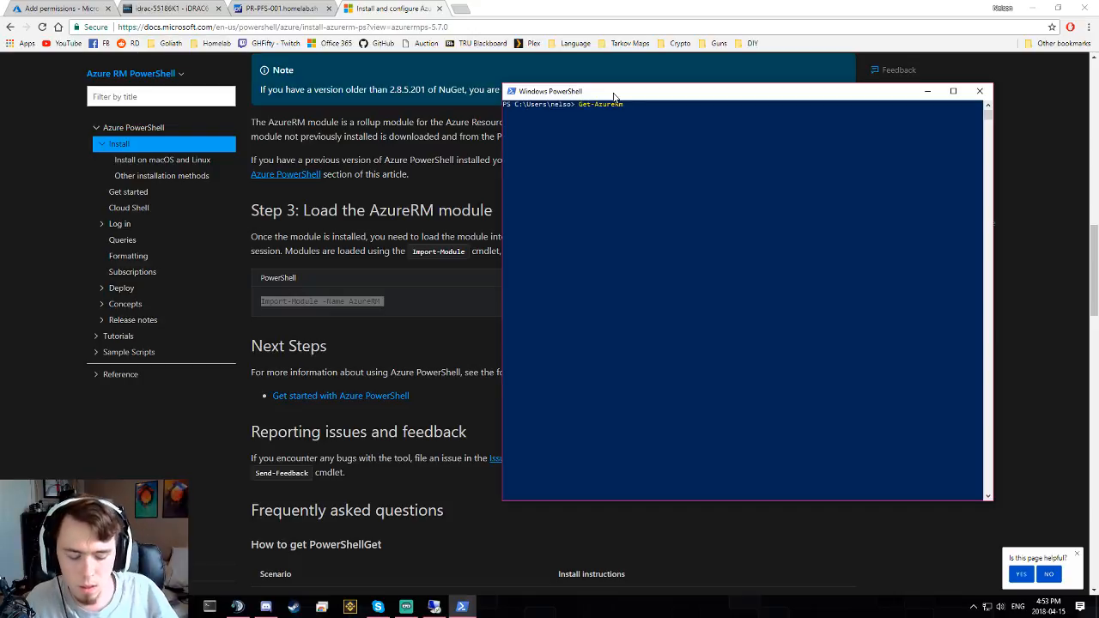
text(Rol)
key(Tab)
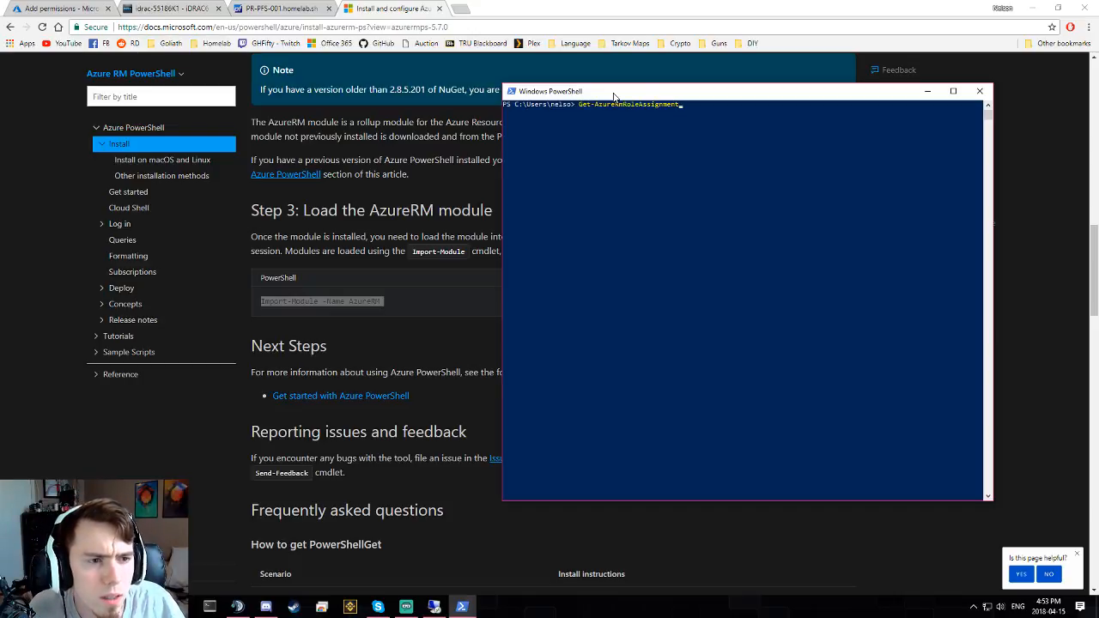
key(Tab)
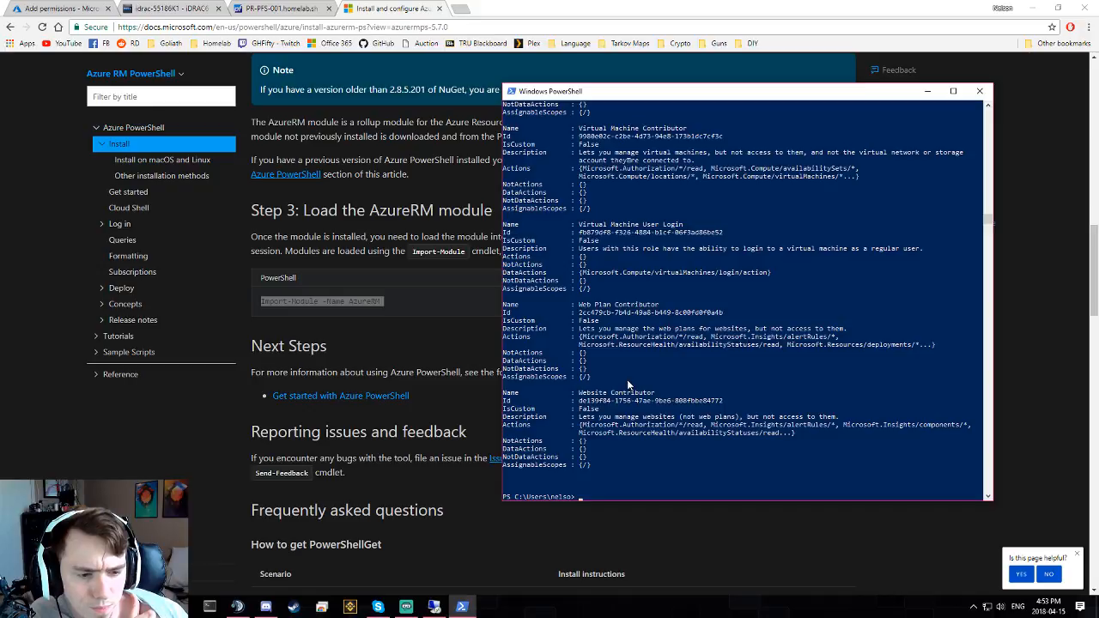
- Run Get-AzureRmRoleAssignment -ResourceGroupName "Core", then return to the portal
key(Up)
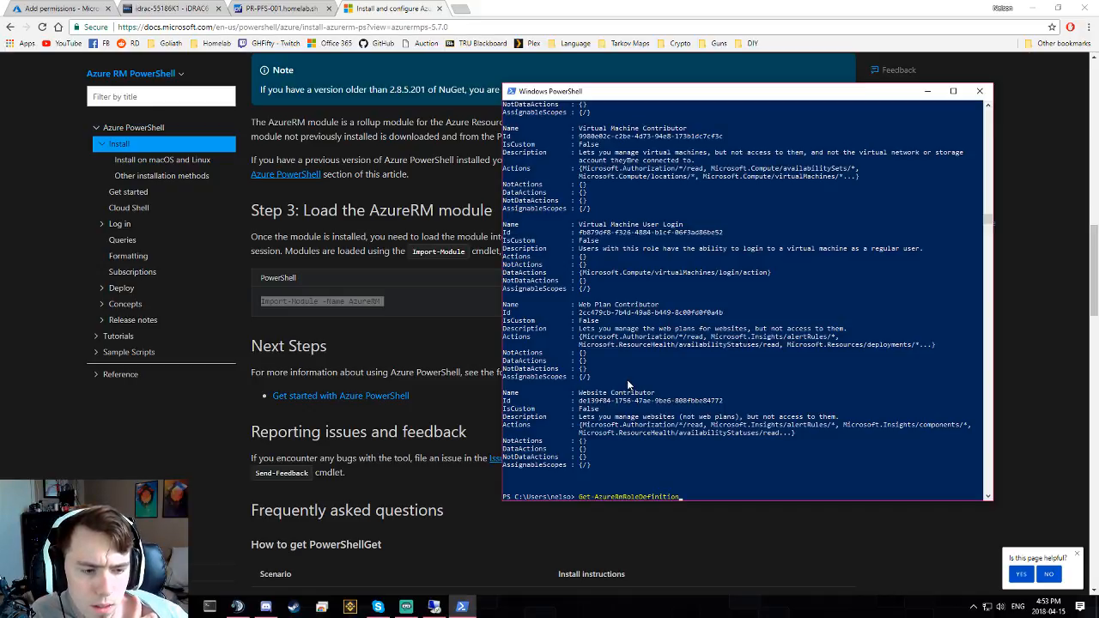
key(BackSpace)
key(BackSpace)
key(BackSpace)
key(BackSpace)
key(BackSpace)
key(BackSpace)
key(BackSpace)
key(BackSpace)
key(BackSpace)
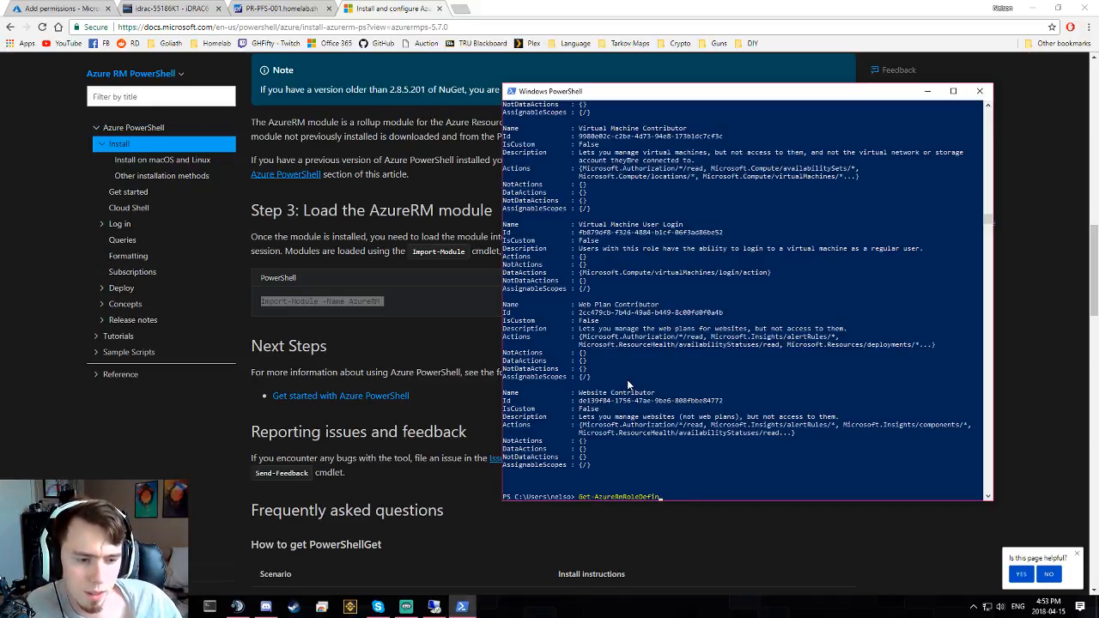
key(Tab)
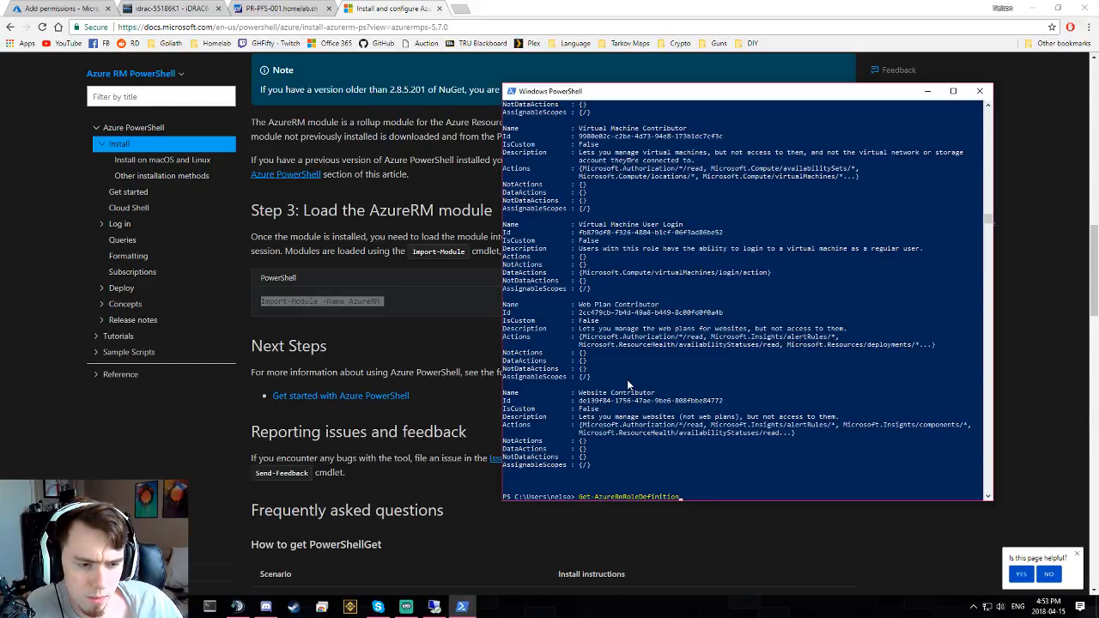
key(BackSpace)
key(BackSpace)
key(BackSpace)
key(BackSpace)
key(BackSpace)
key(BackSpace)
key(BackSpace)
key(BackSpace)
key(BackSpace)
key(Tab)
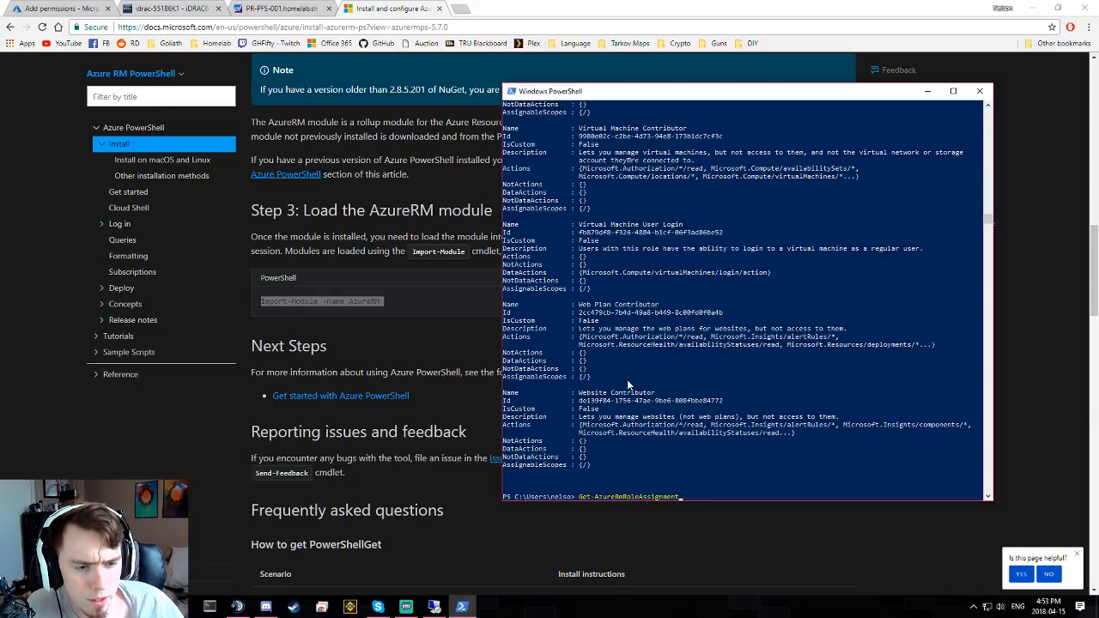
text(-)
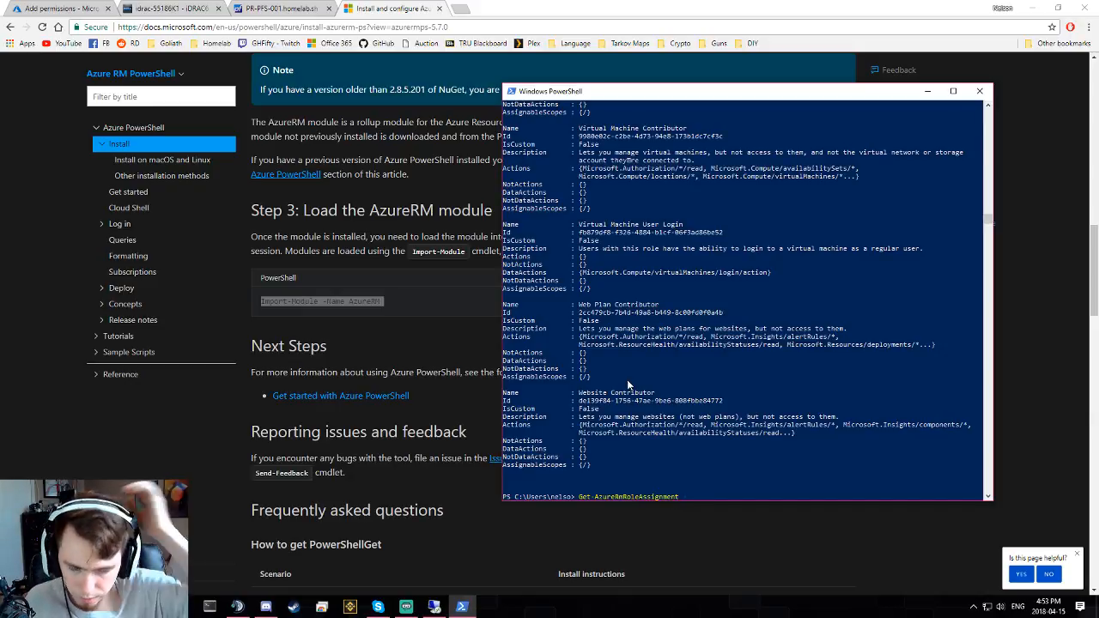
key(Tab)
key(Tab)
key(Tab)
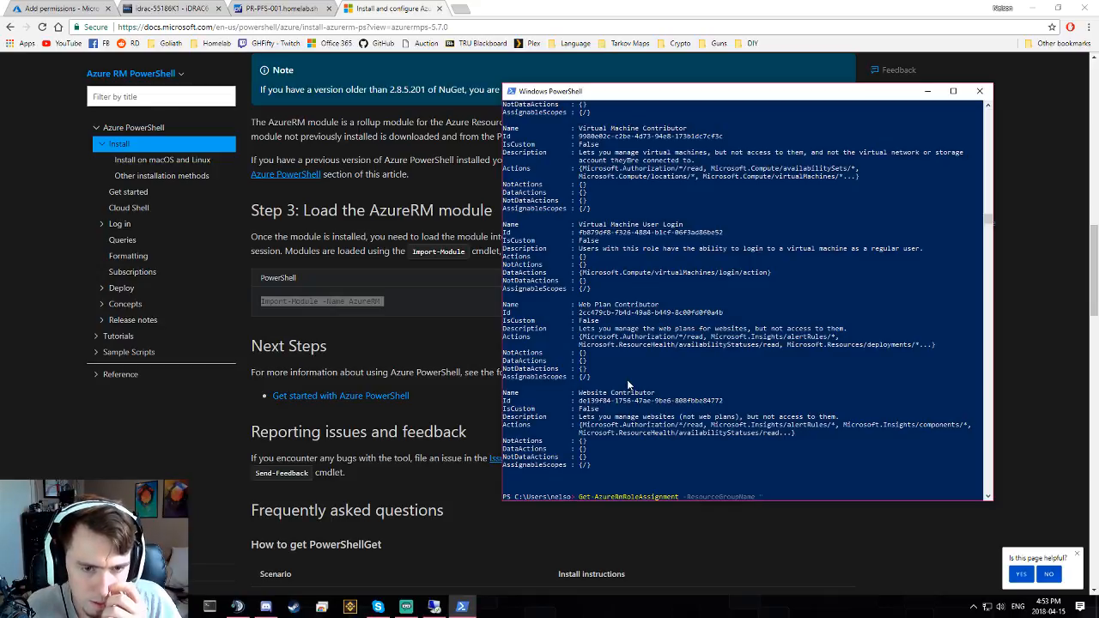
text("Core)
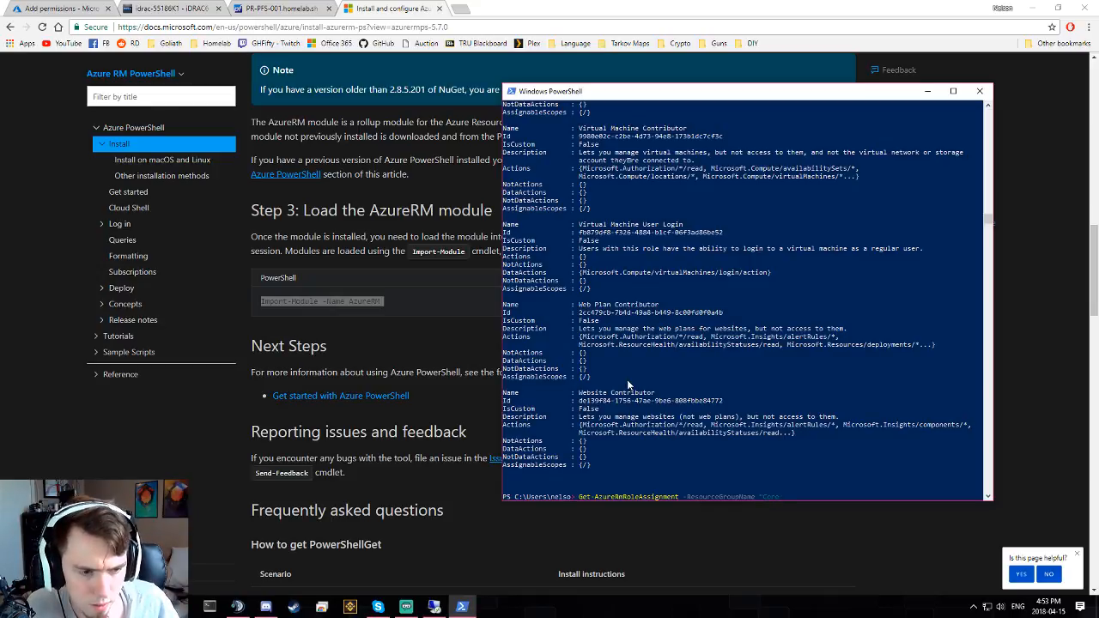
text(")
key(Return)
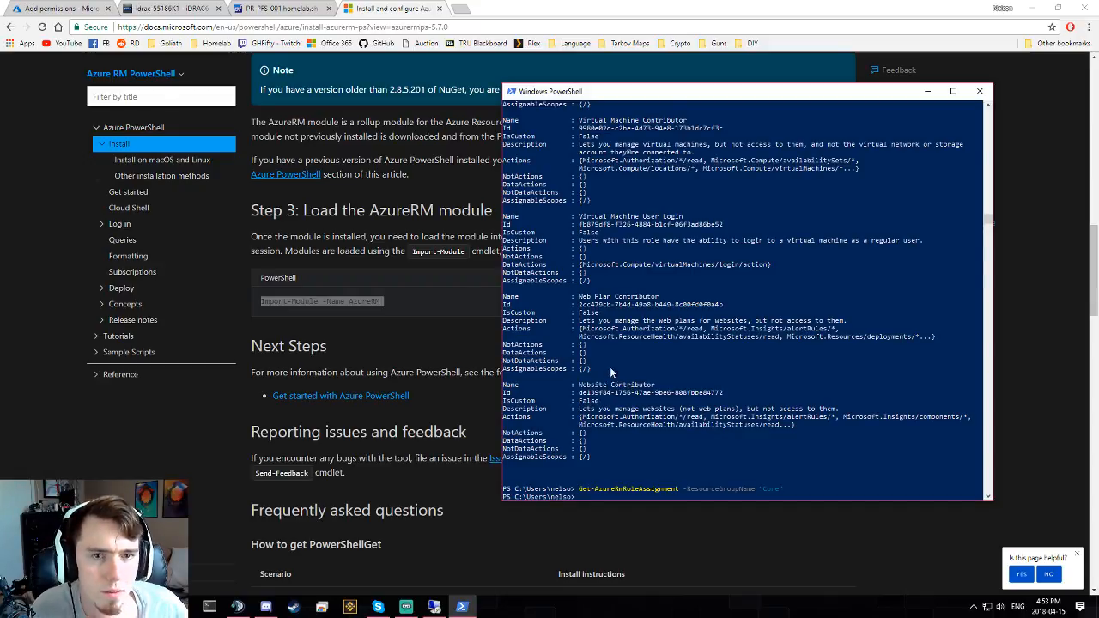
click(83, 16)
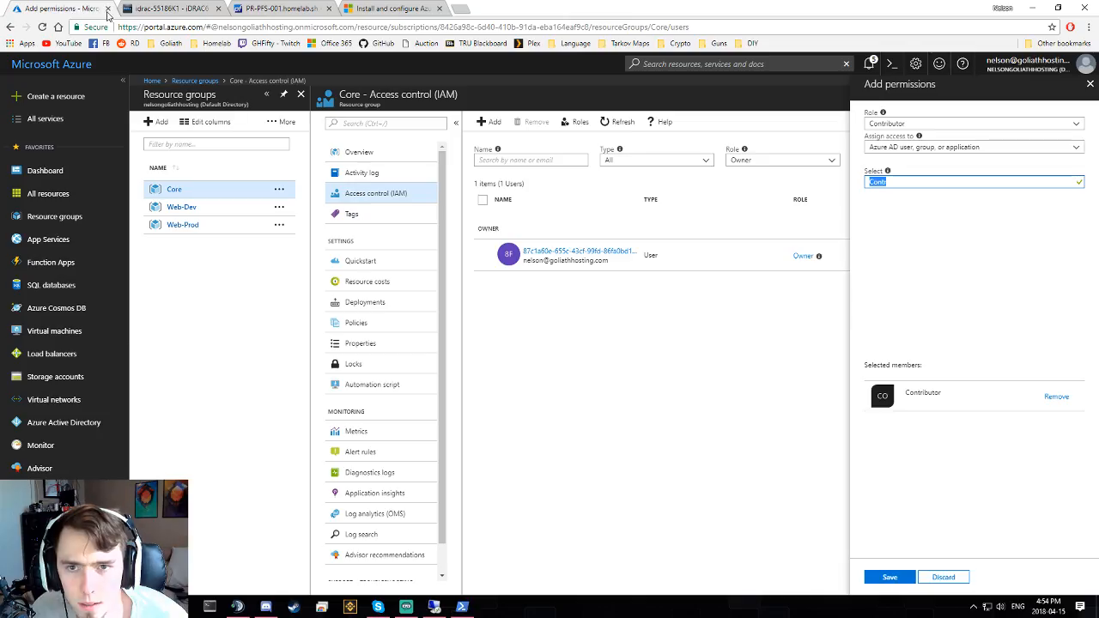
- Save the Contributor role assignment for the Contributor group on the Core resource group
click(890, 577)
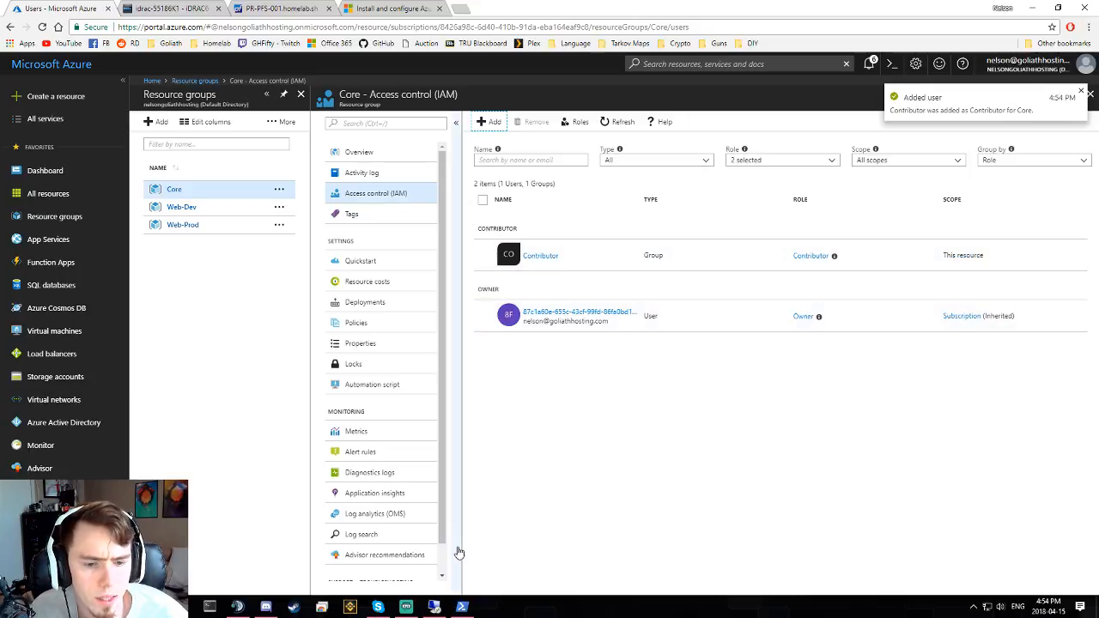
click(463, 608)
- Rerun Get-AzureRmRoleAssignment -ResourceGroupName "Core" and inspect the RoleAssignmentId output
key(Up)
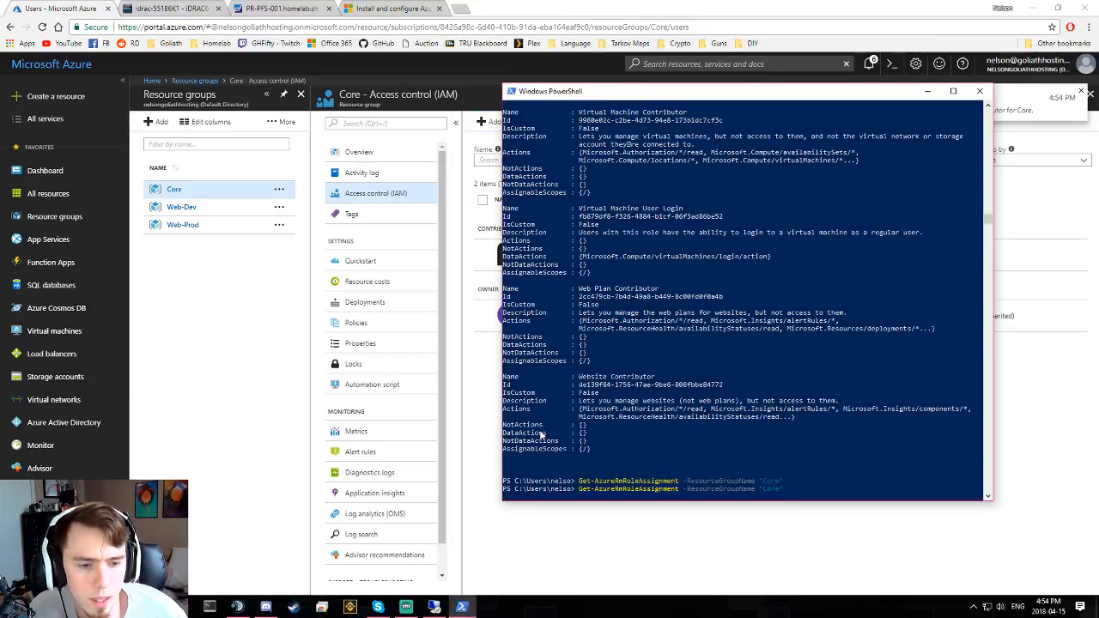
key(Return)
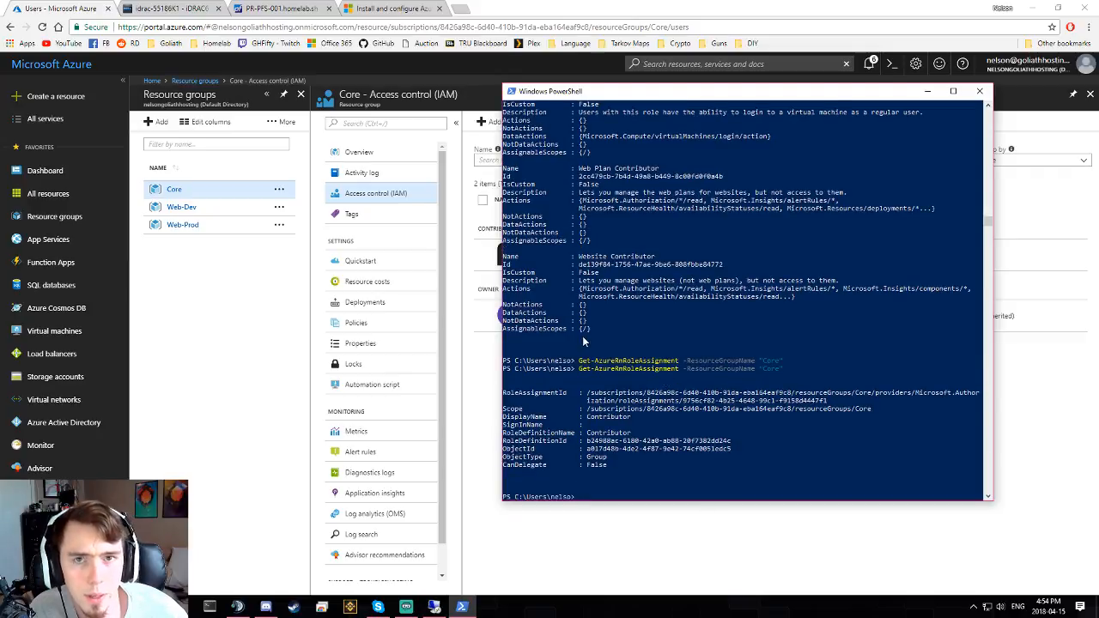
drag(648, 91, 541, 63)
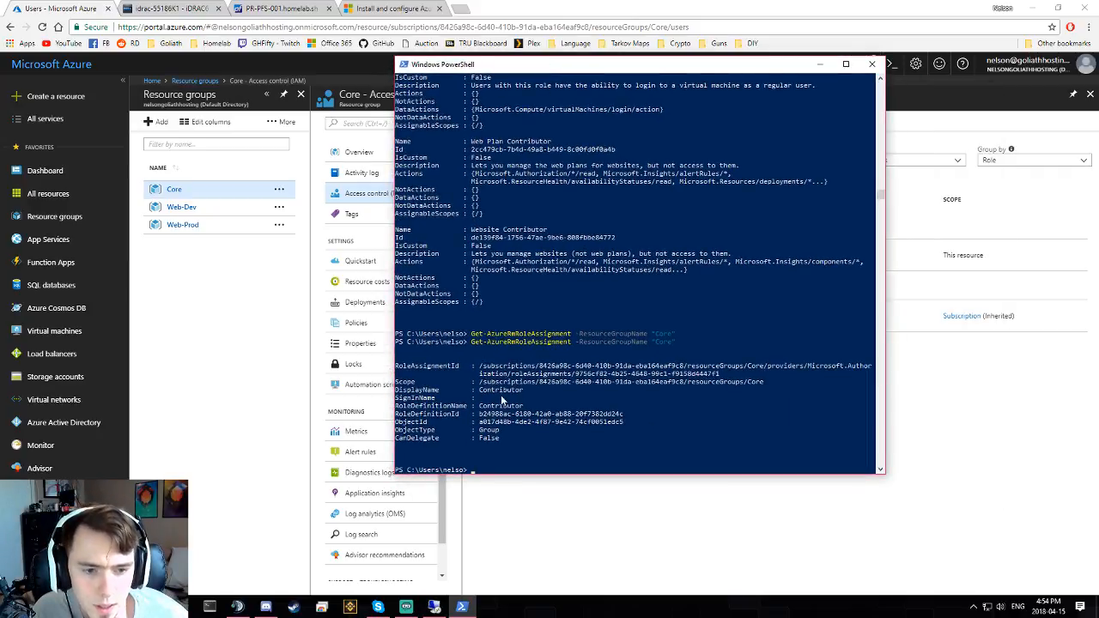
click(453, 365)
drag(429, 367, 477, 373)
click(473, 373)
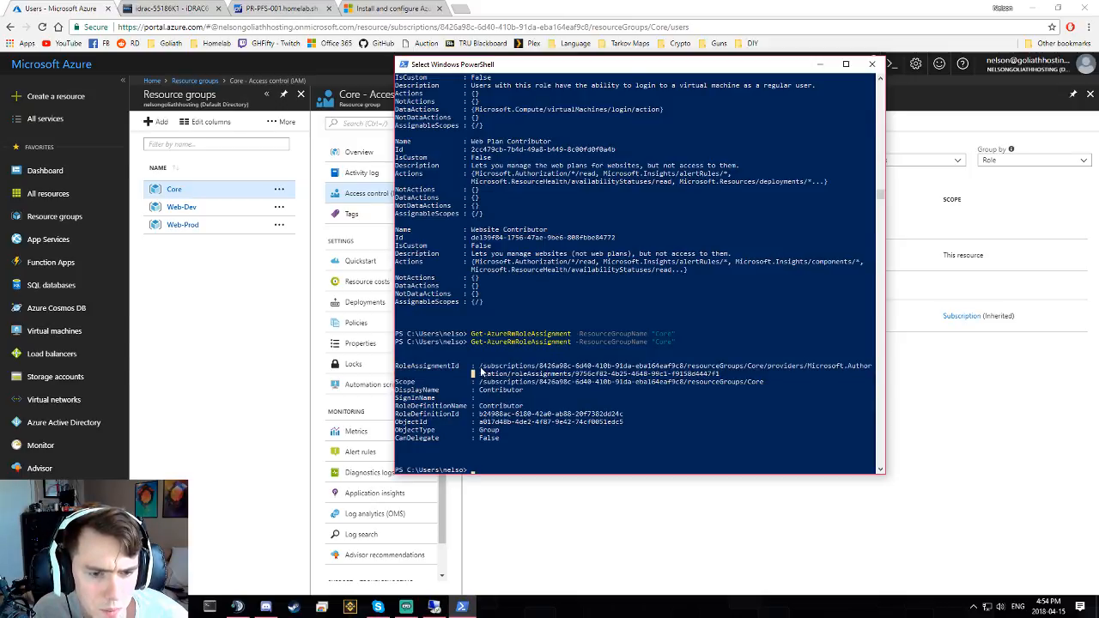
drag(482, 367, 592, 374)
click(593, 373)
- Highlight the Core Scope path and the Contributor display name in the results
mouse_move(399, 382)
mouse_down()
mouse_move(430, 385)
mouse_move(418, 388)
mouse_up()
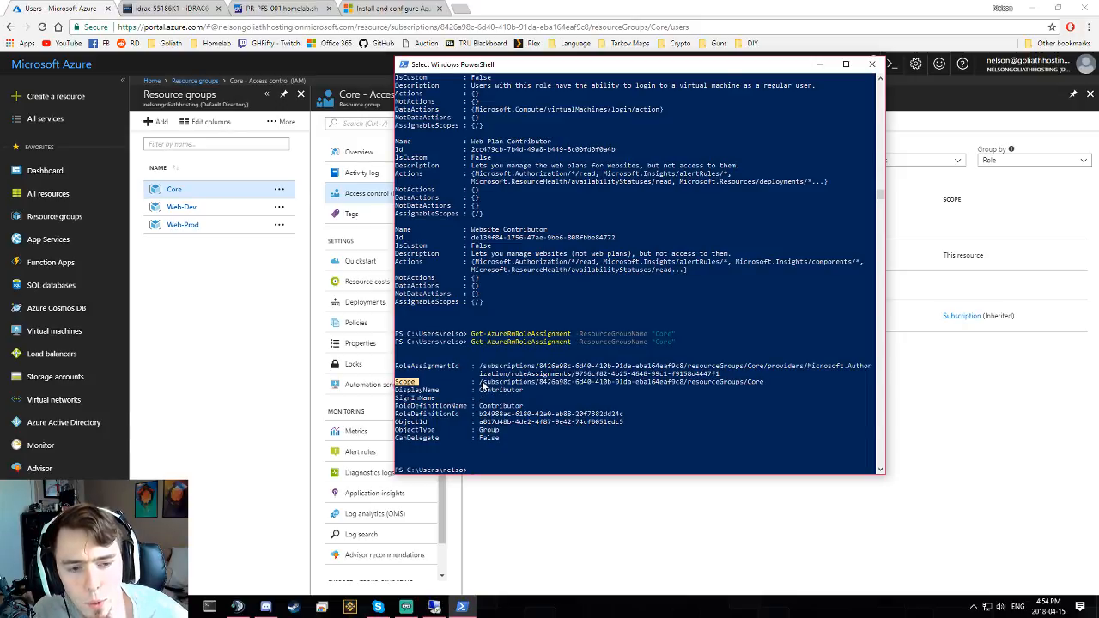
drag(479, 383, 681, 386)
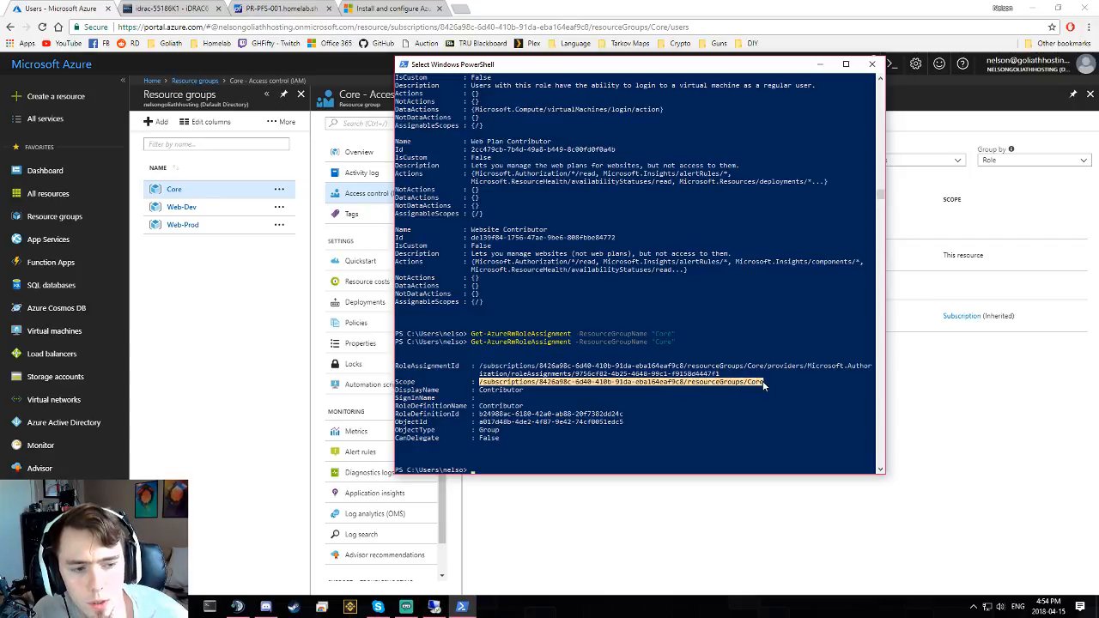
drag(769, 383, 752, 381)
drag(679, 386, 786, 381)
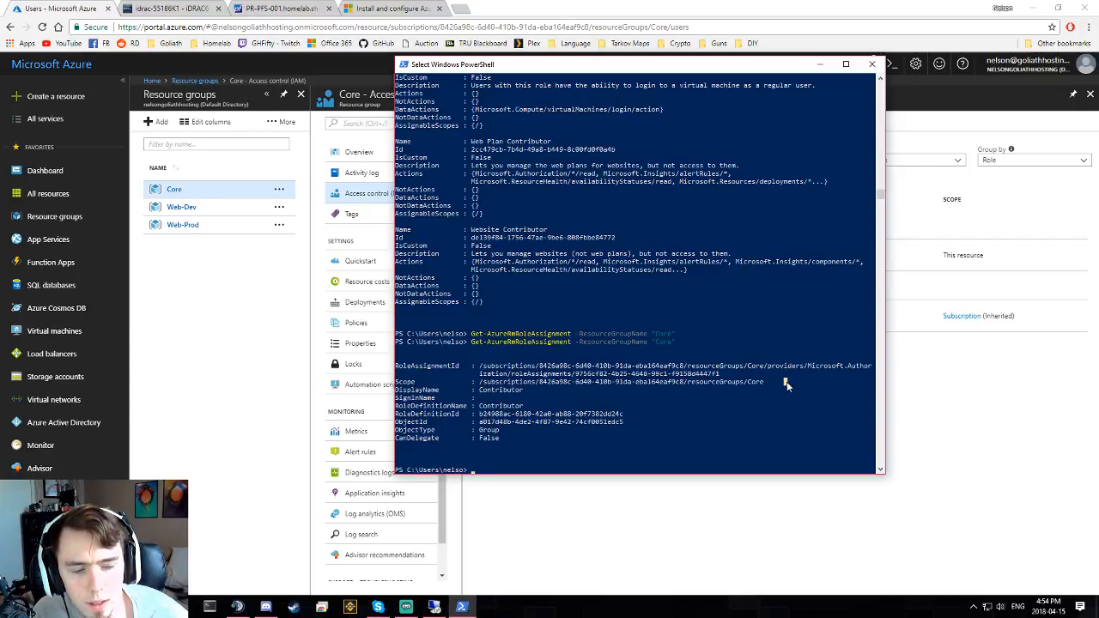
double_click(734, 381)
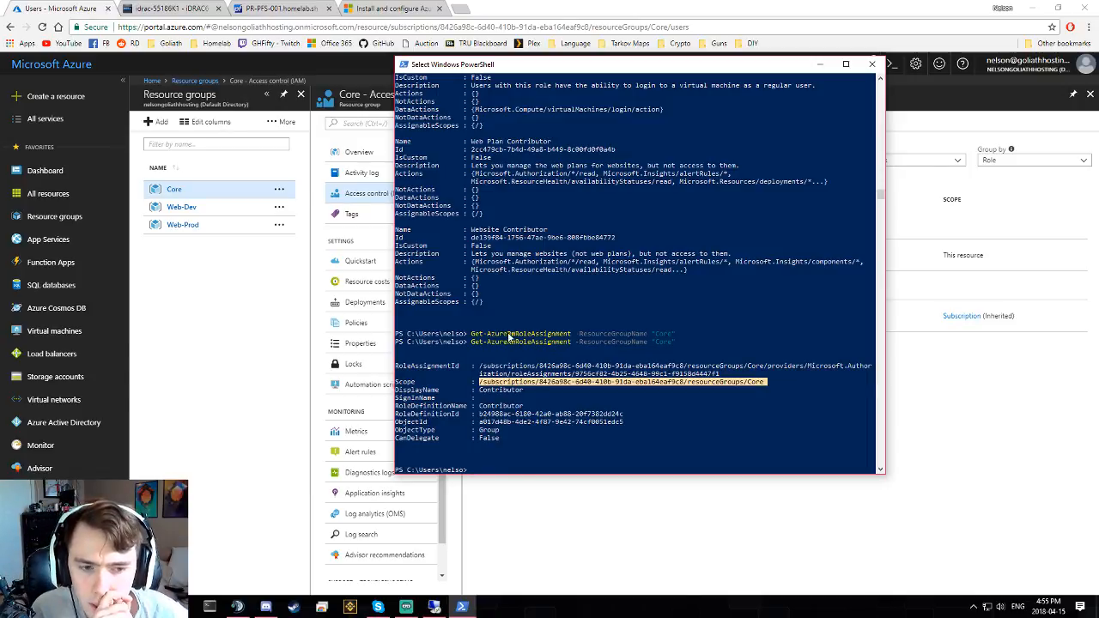
click(538, 406)
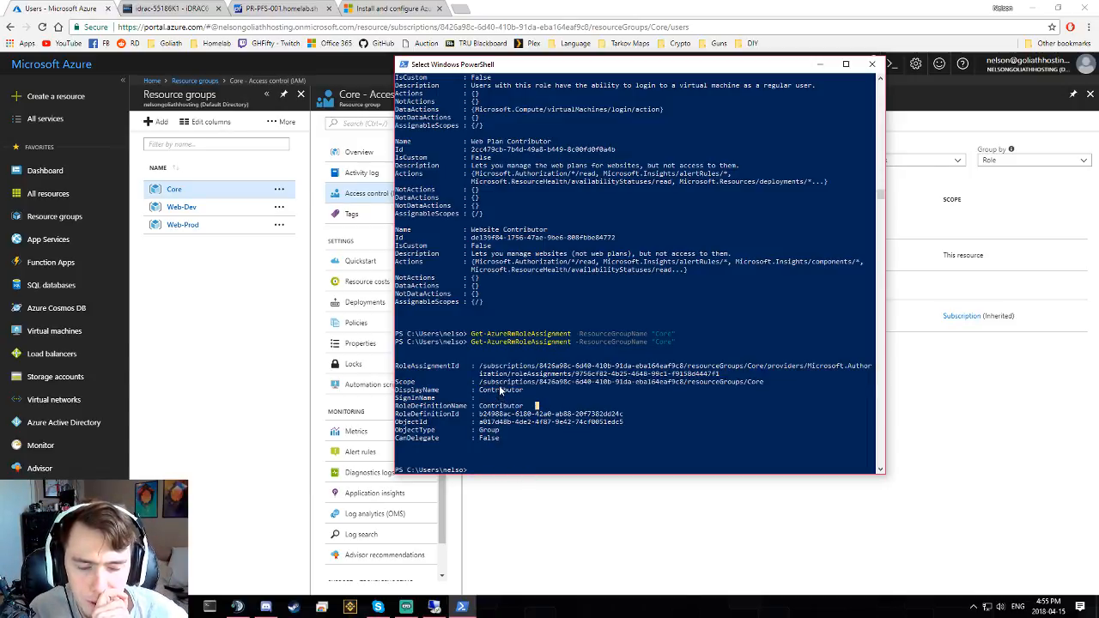
click(499, 388)
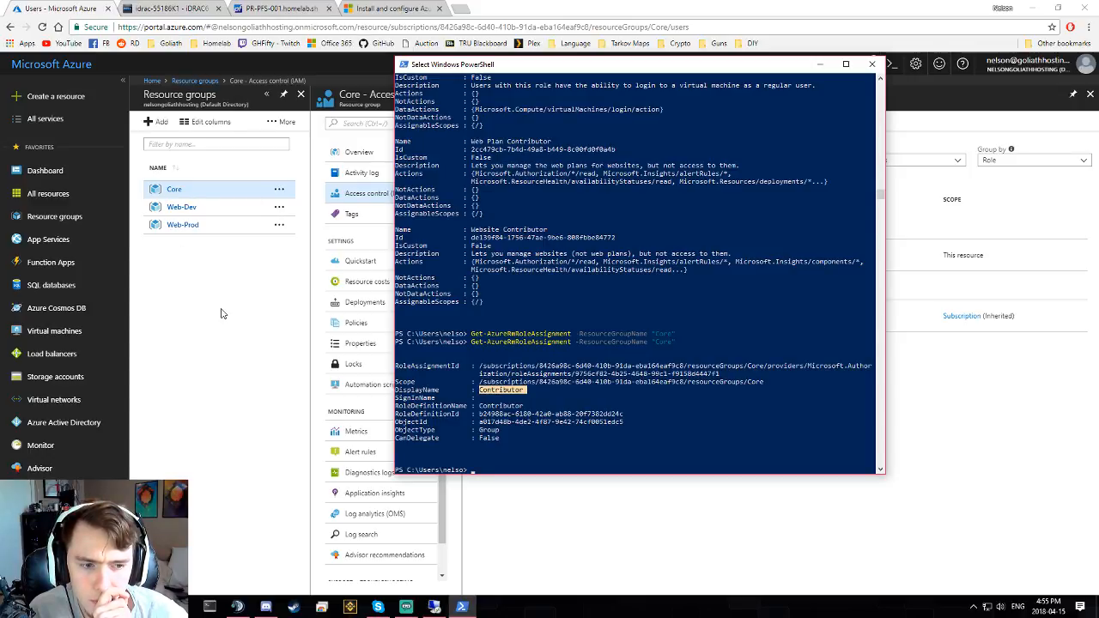
drag(660, 66, 724, 86)
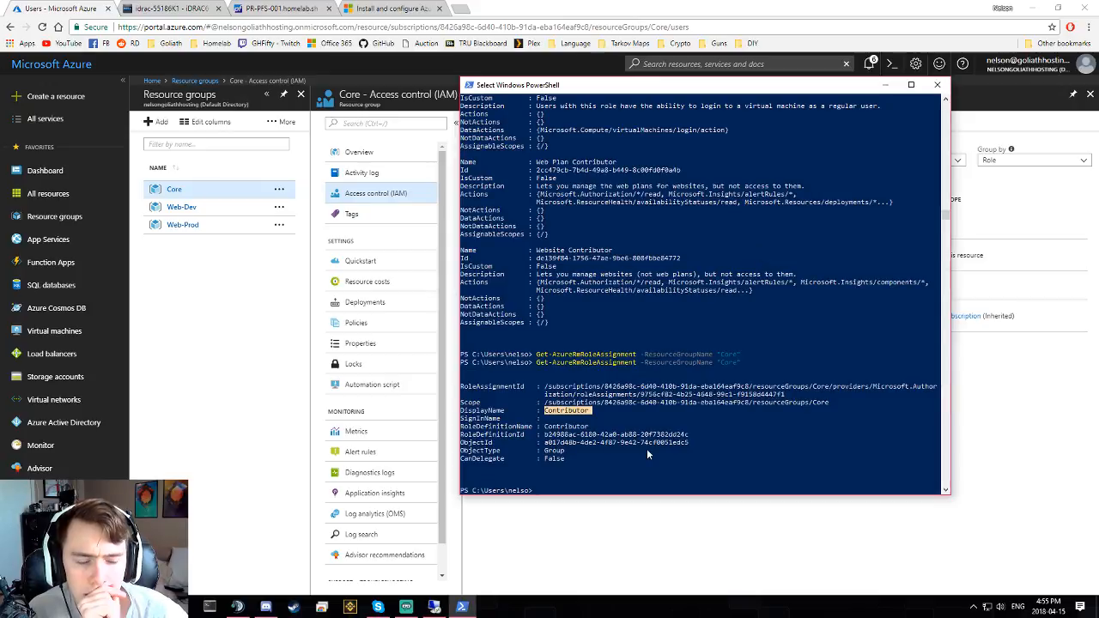
- Add the Ops User account to the Operations group on the domain controller
click(435, 607)
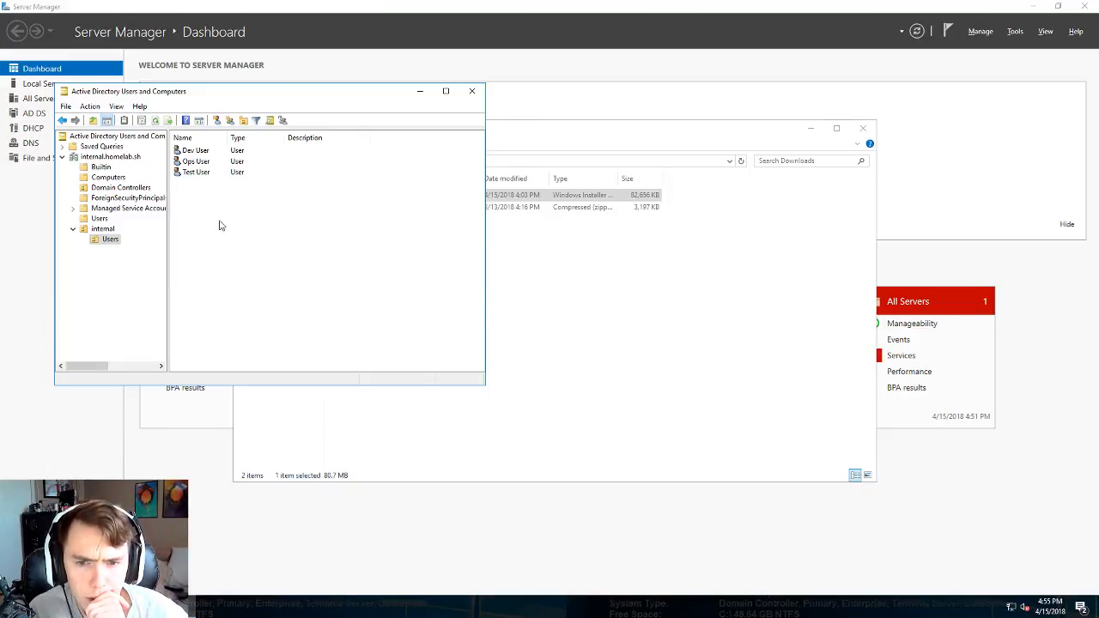
click(202, 173)
click(202, 161)
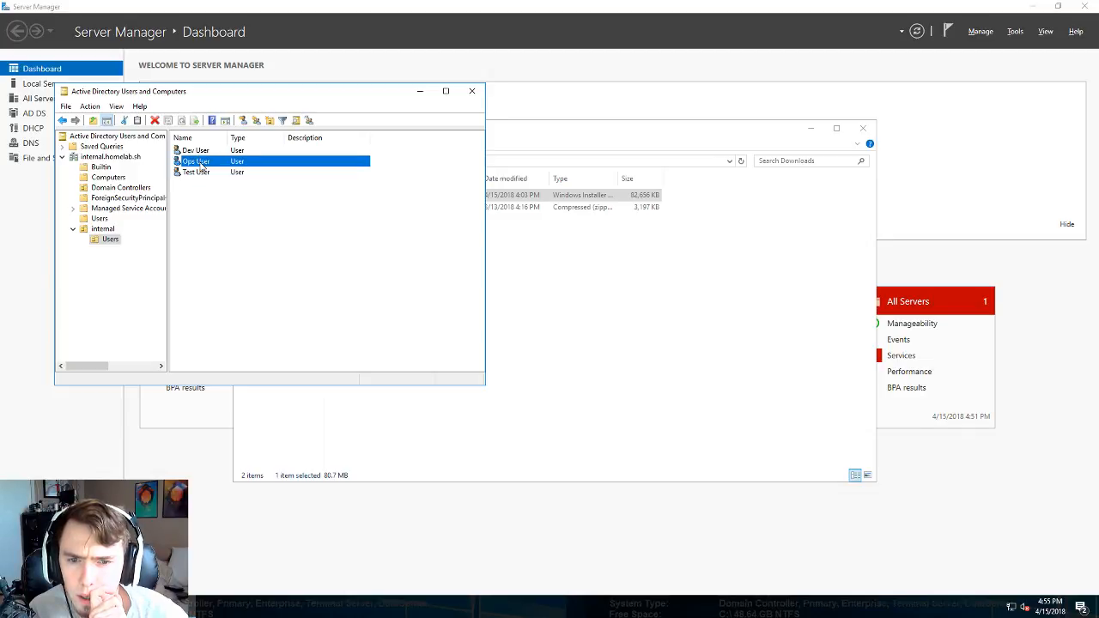
right_click(204, 162)
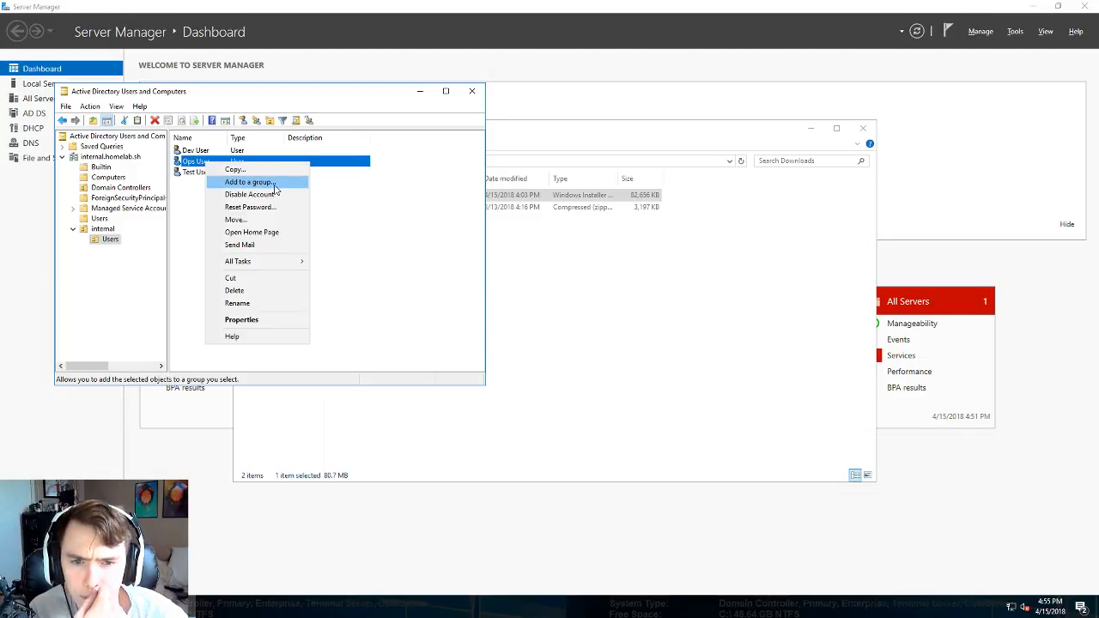
click(274, 183)
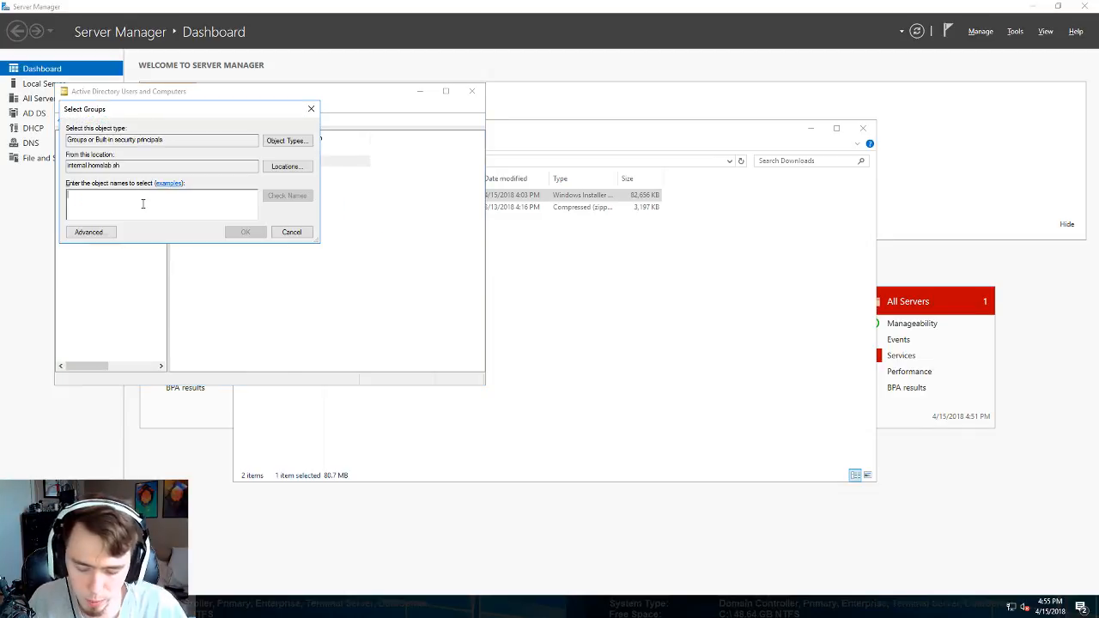
text(Oper)
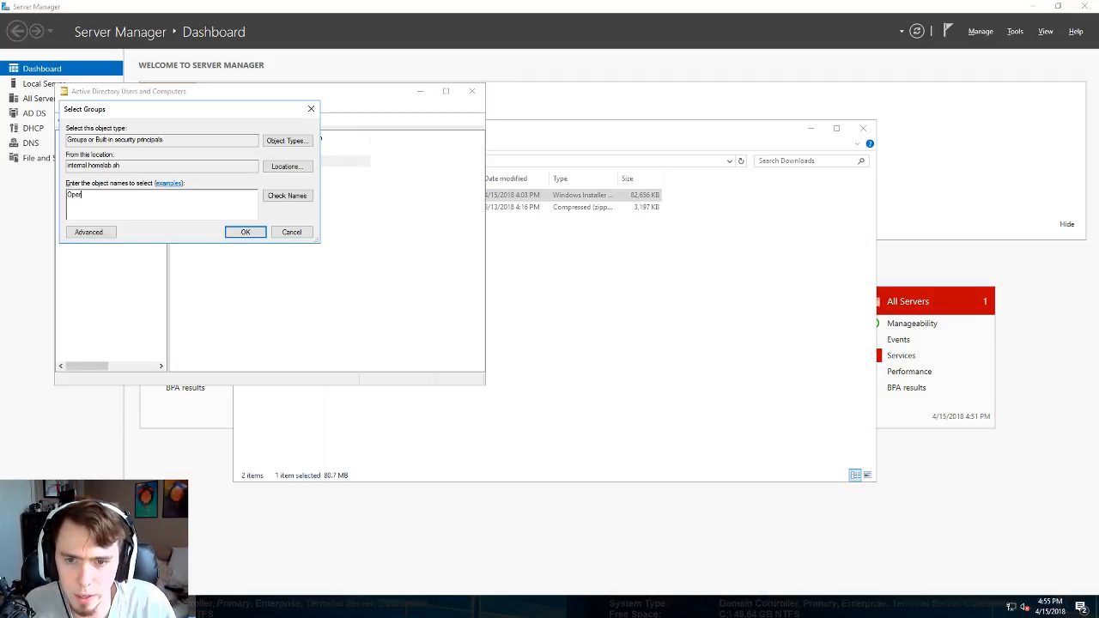
text(ations)
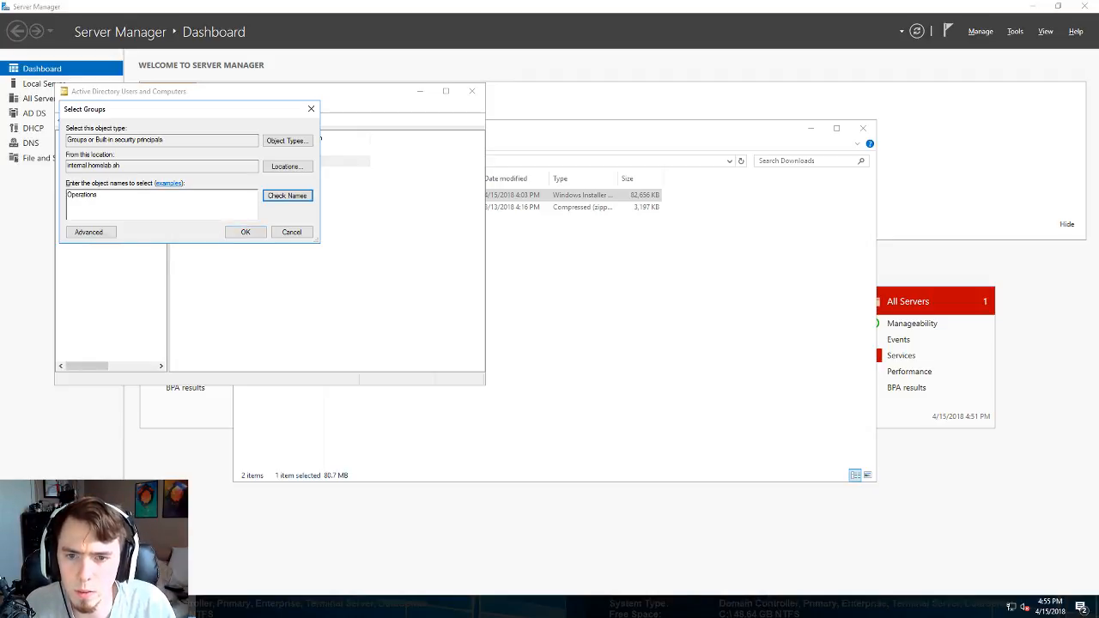
key(ctrl+k)
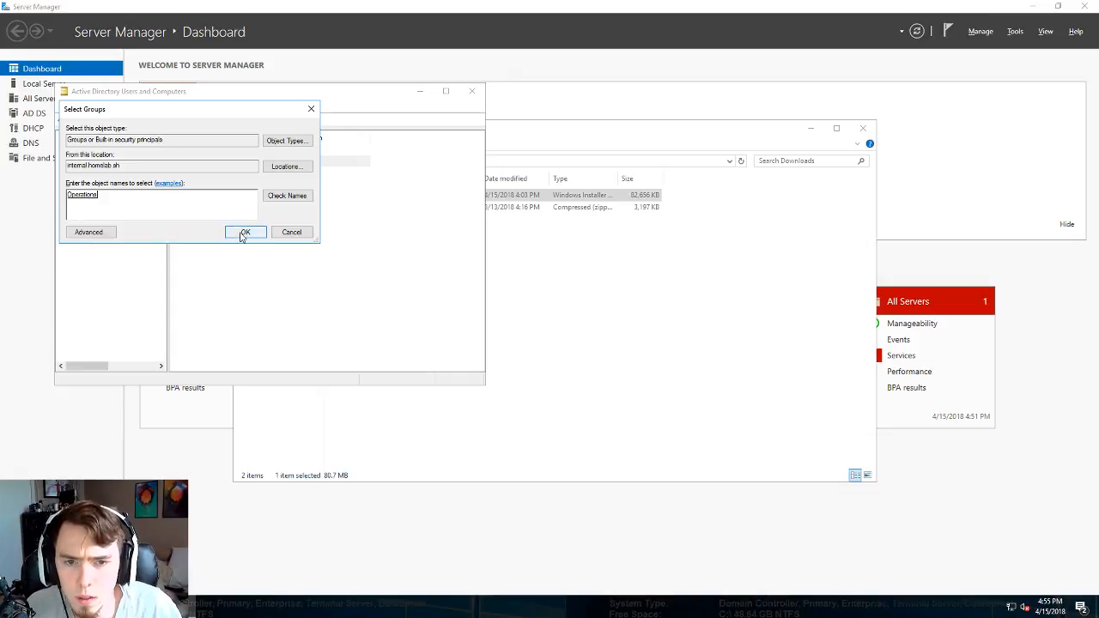
click(243, 234)
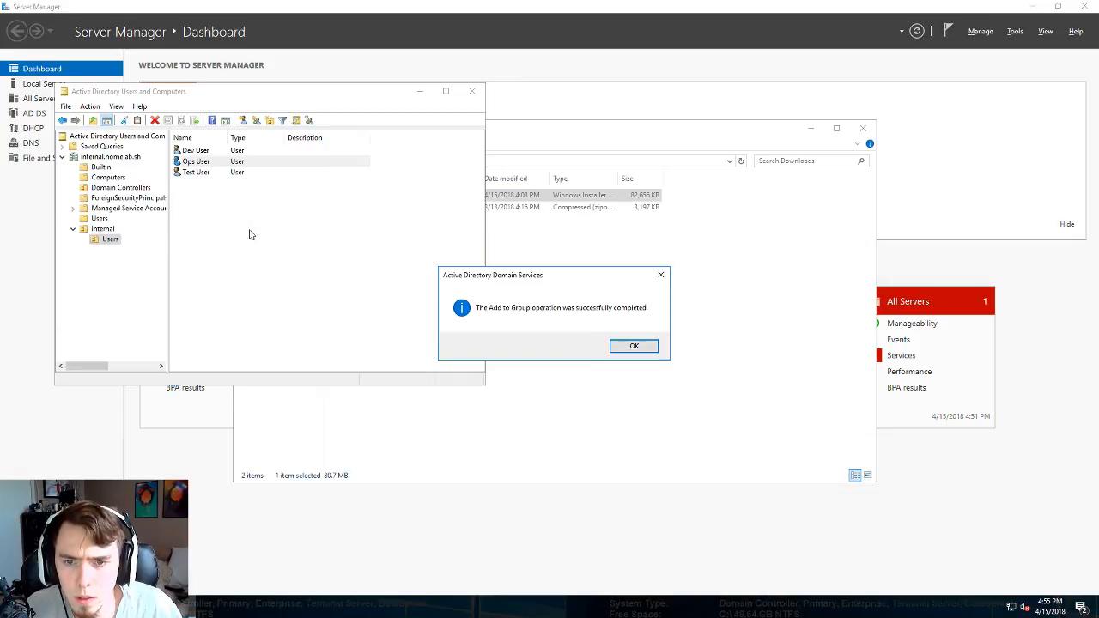
click(633, 345)
- In the internal OU, add the Contributor security group to the Operations group
click(106, 241)
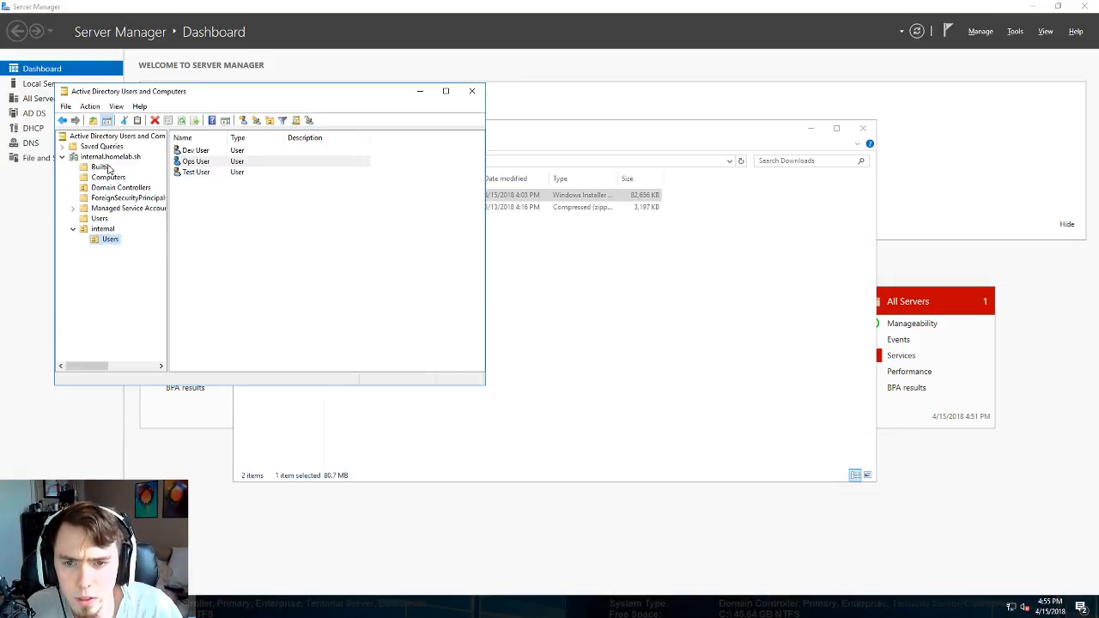
click(103, 228)
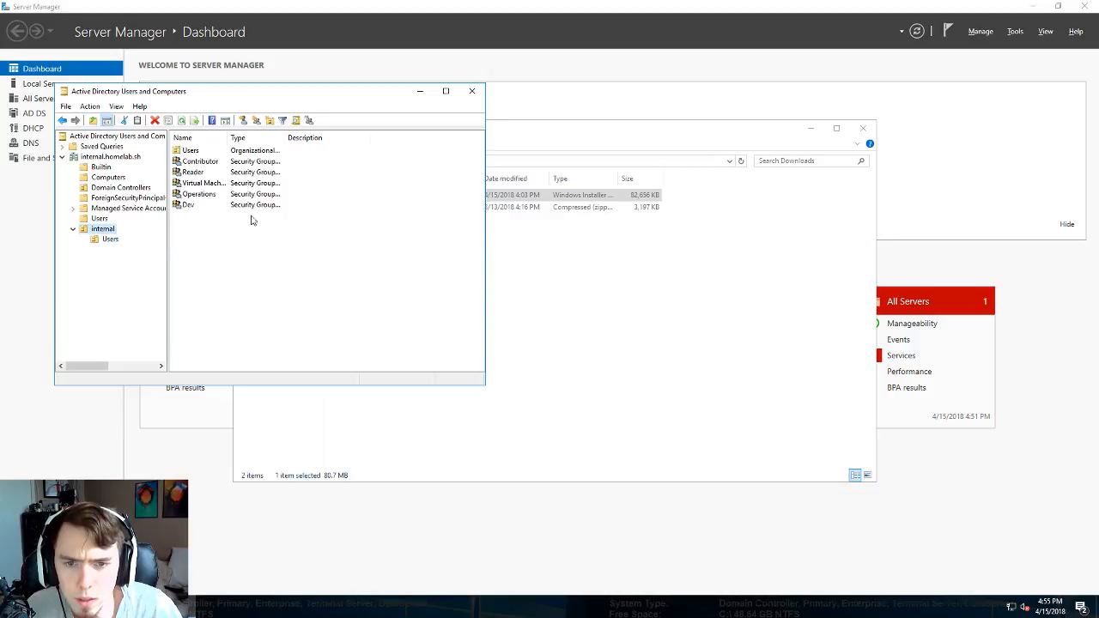
click(201, 197)
right_click(200, 194)
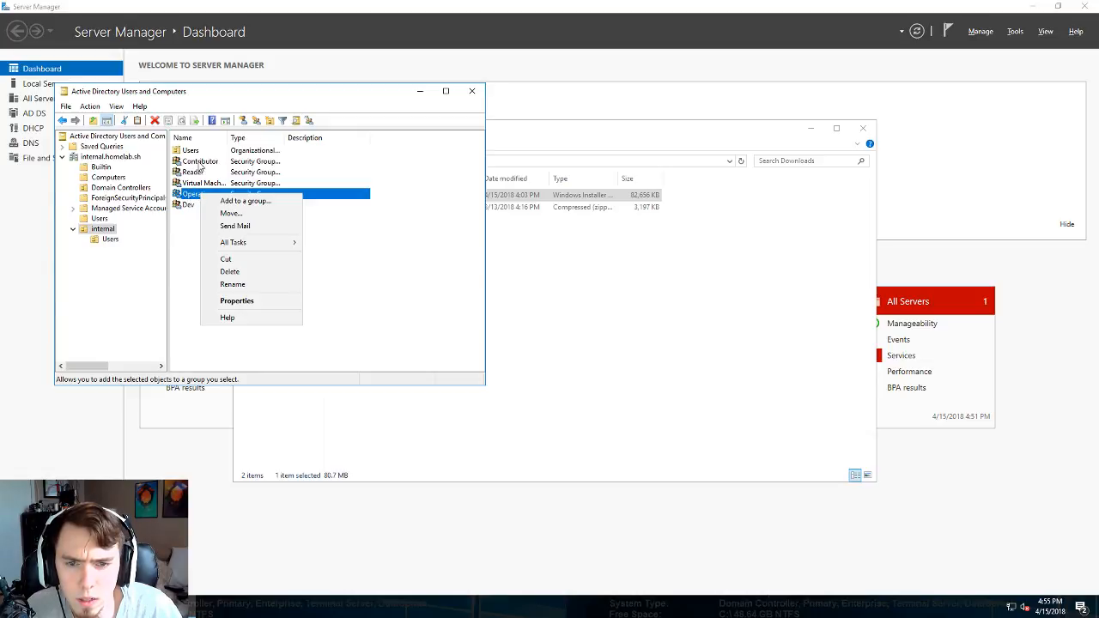
click(199, 163)
right_click(199, 163)
click(225, 169)
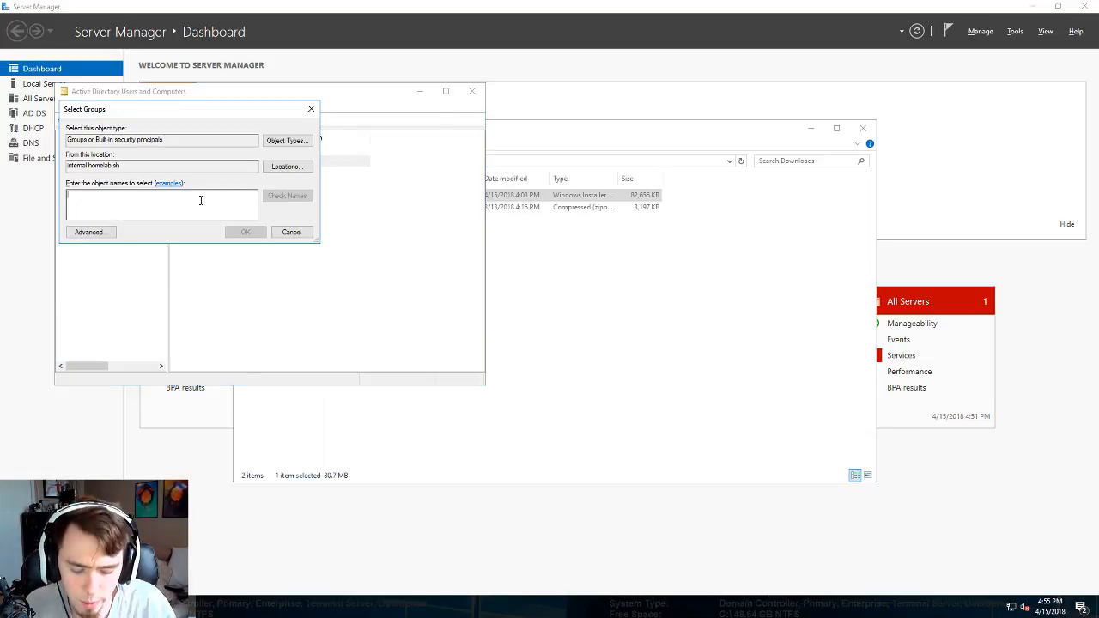
text(Operations)
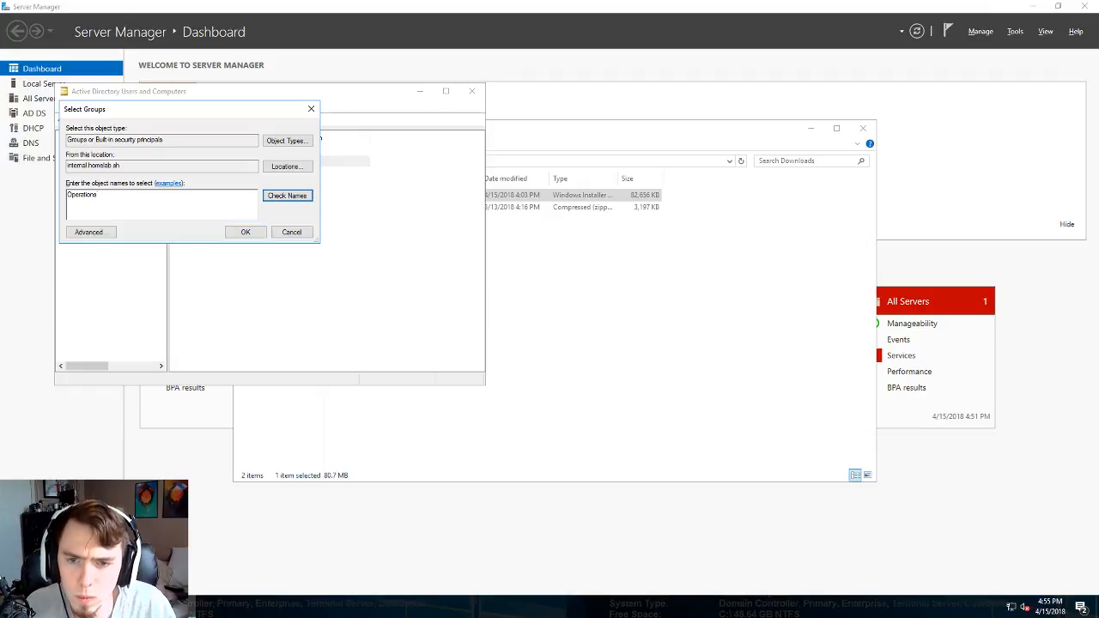
key(Return)
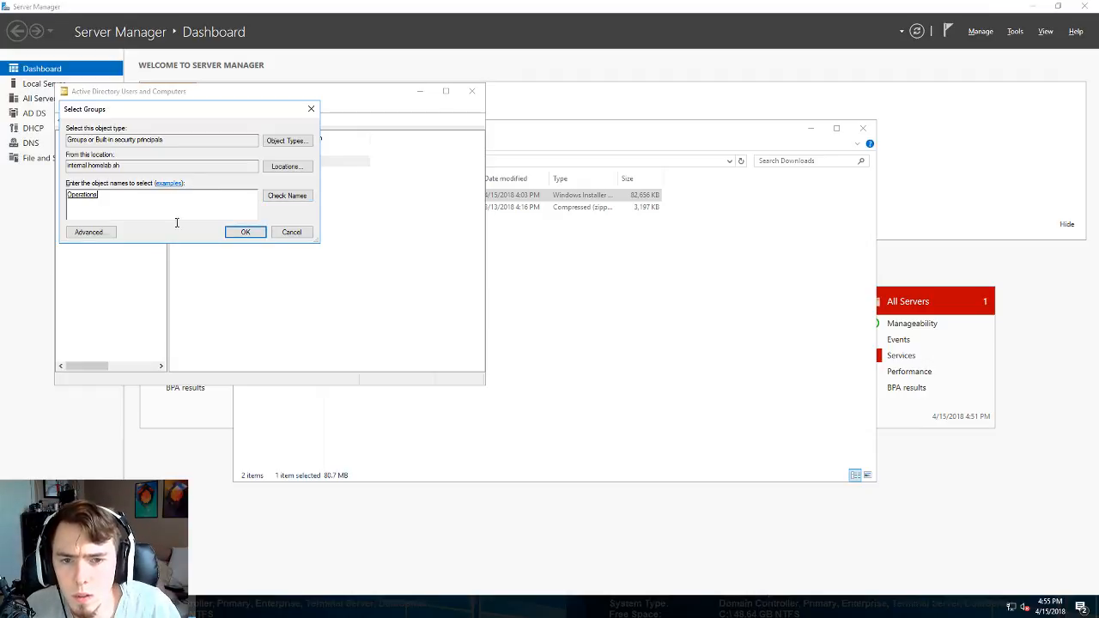
click(246, 231)
click(634, 346)
click(569, 309)
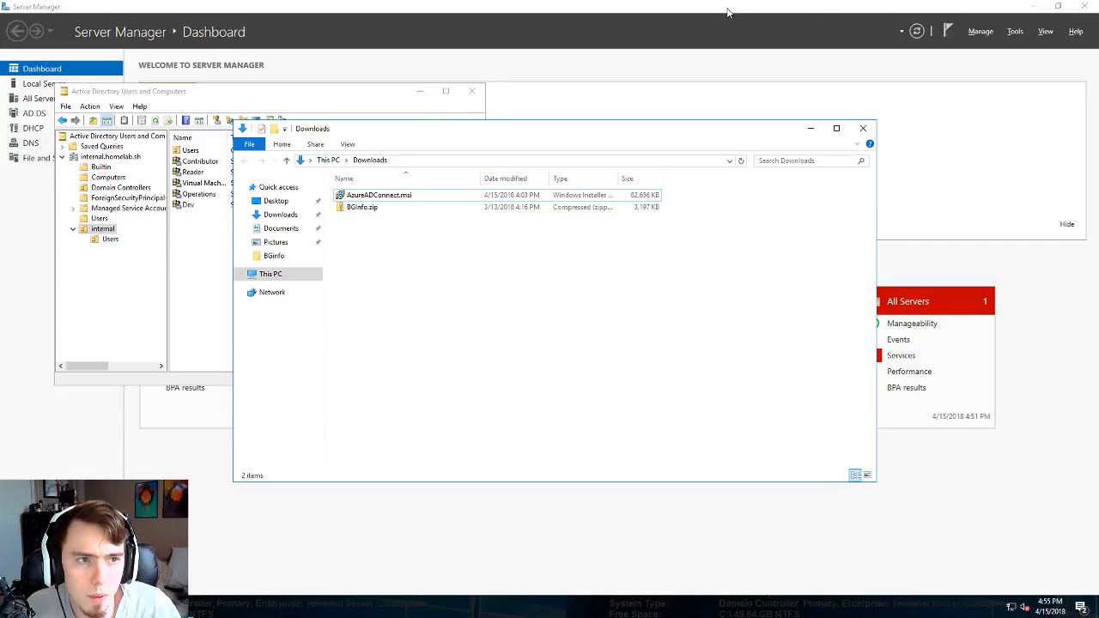
- Minimize the remote server session and paste the copied text at the PowerShell prompt
click(664, 7)
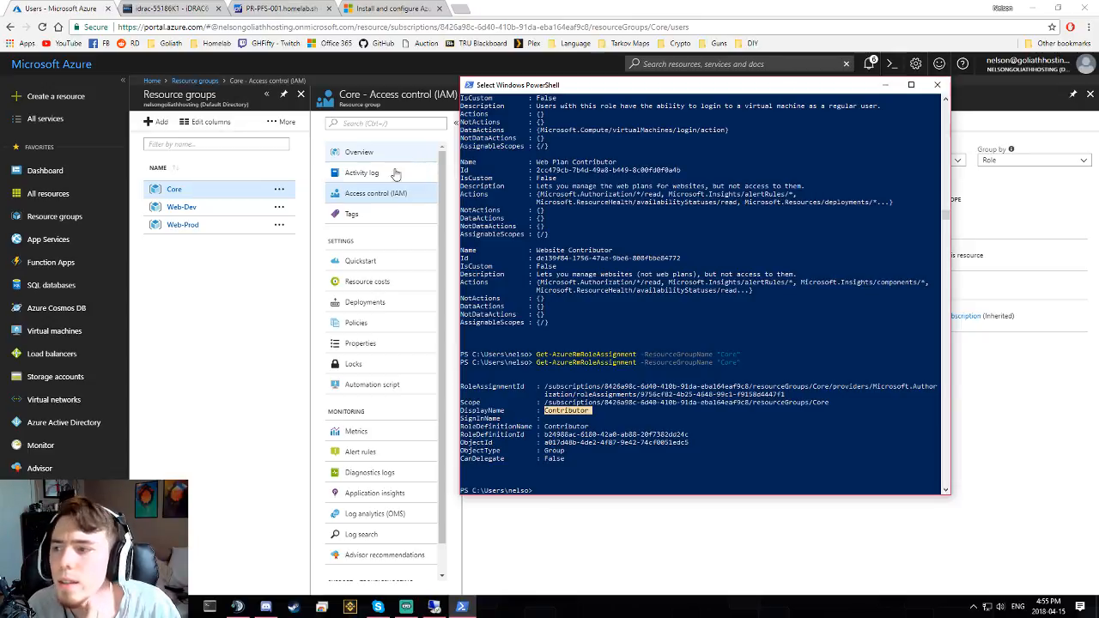
click(562, 190)
click(623, 404)
click(622, 421)
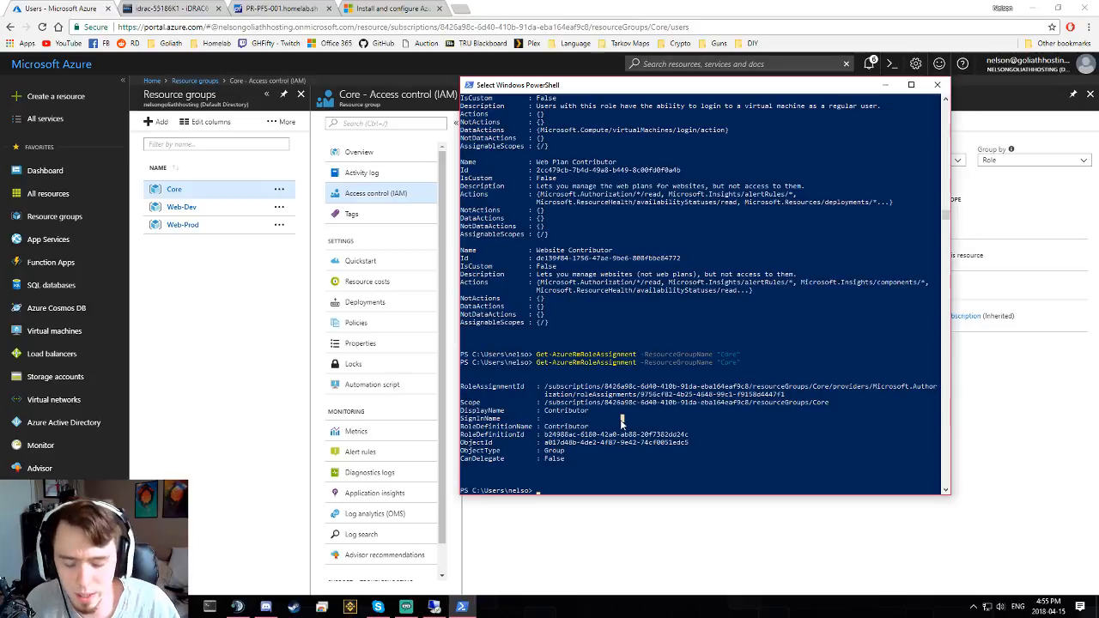
key(ctrl+v)
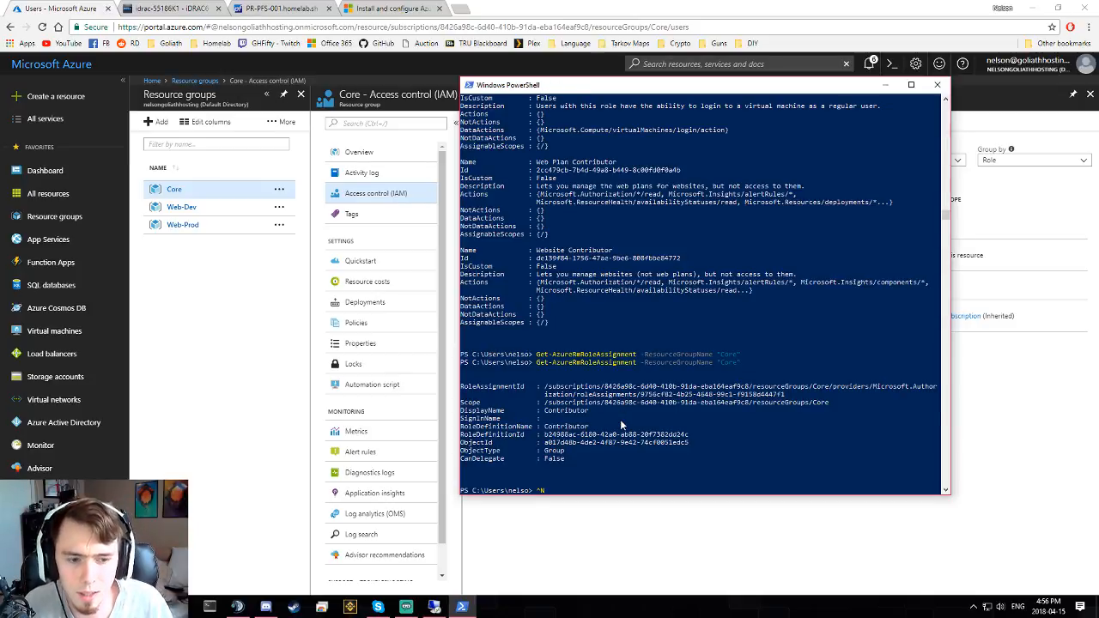
- Open portal.azure.com in a new incognito window and sign out of the admin account
click(571, 518)
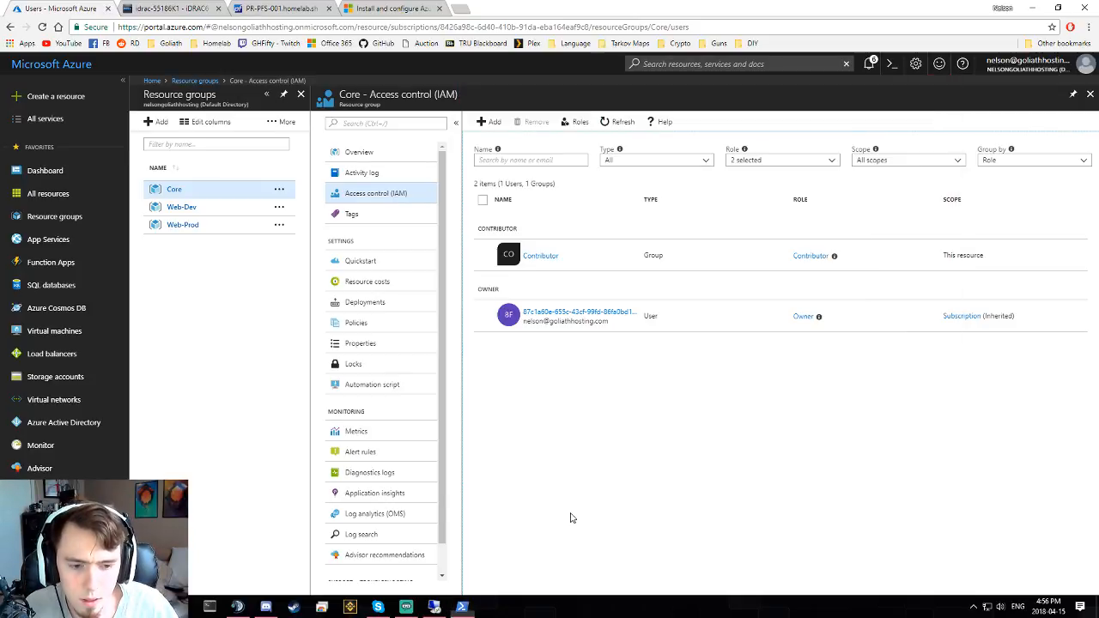
key(ctrl+shift+n)
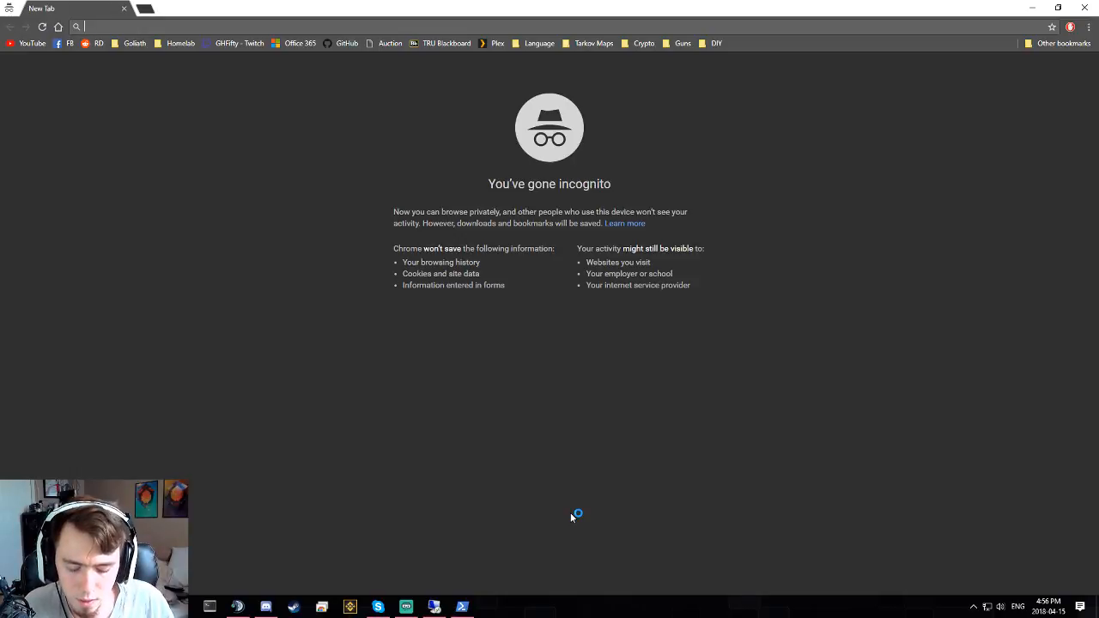
text(portal.azure.com)
key(Return)
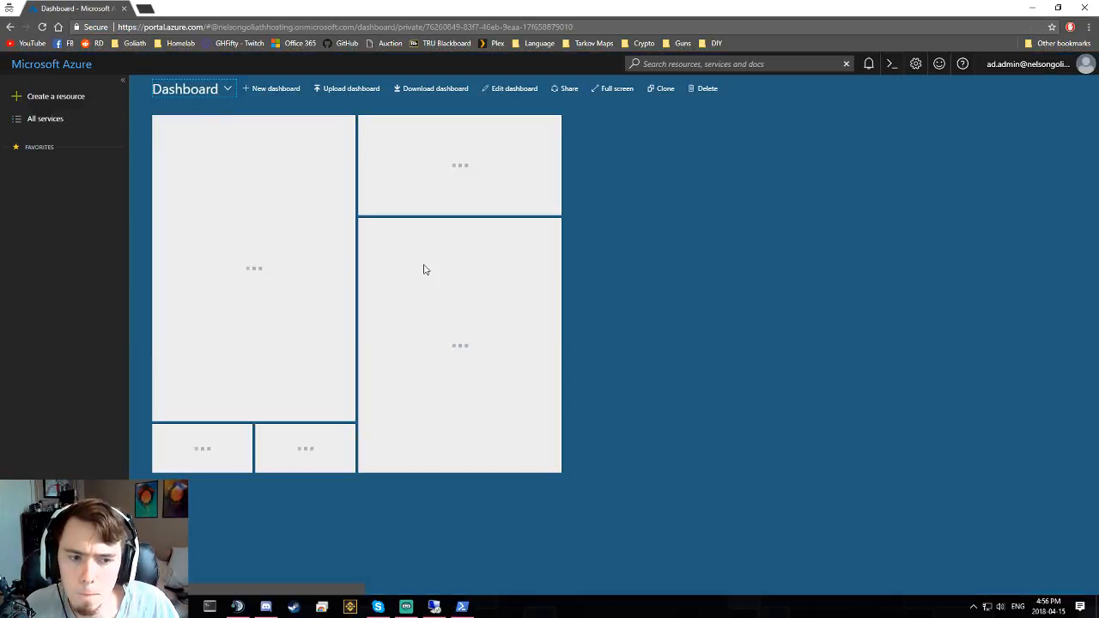
click(1009, 72)
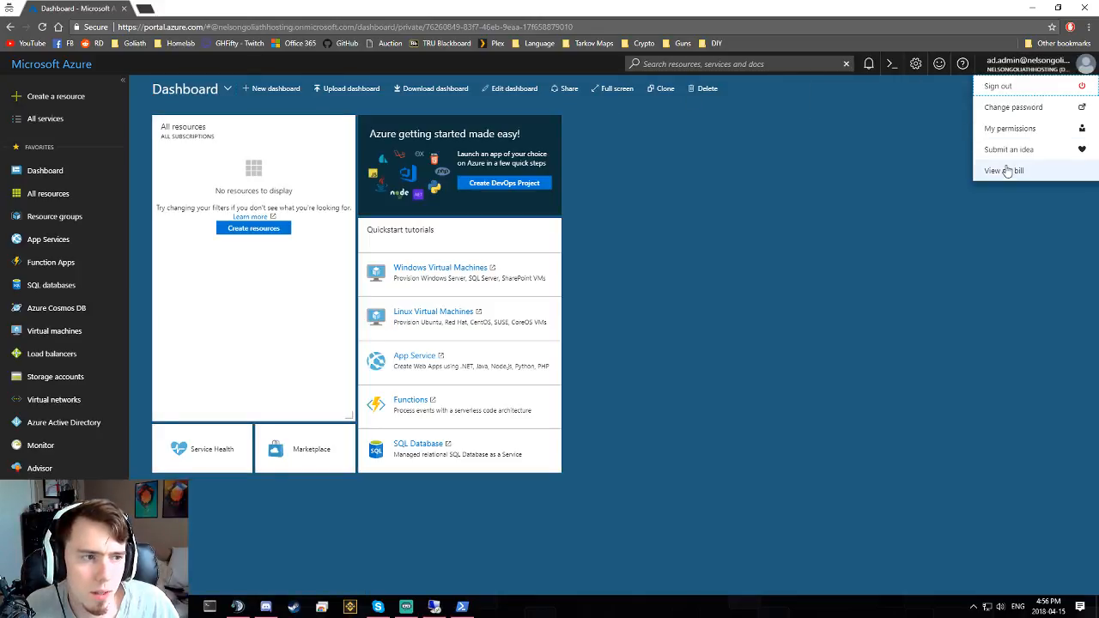
click(997, 86)
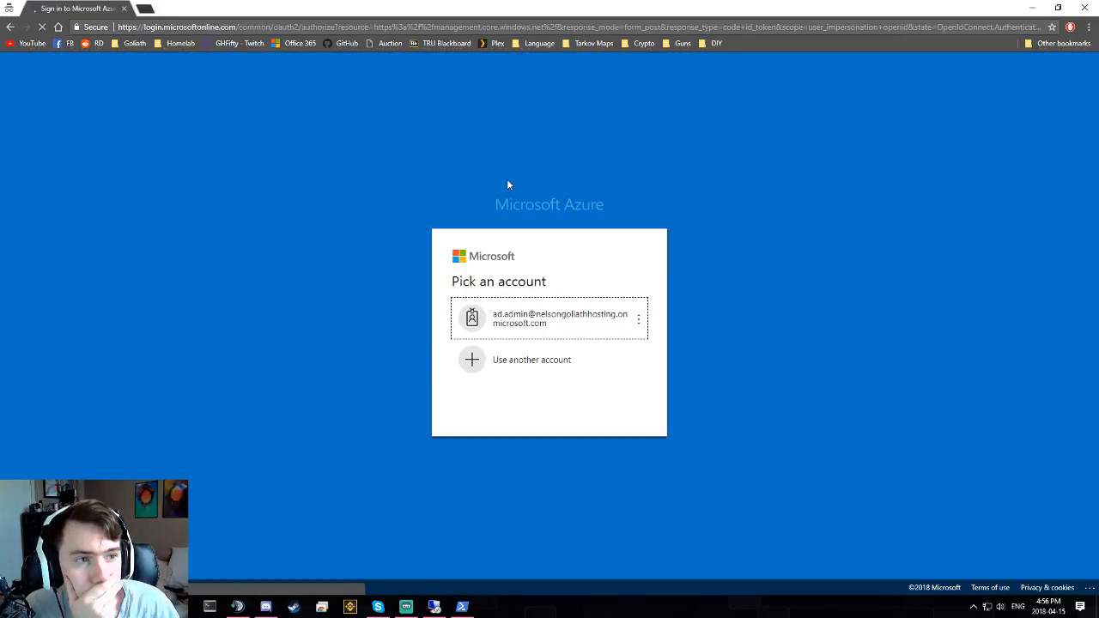
- Sign in with another account, entering the Ops User's e-mail and password
click(515, 360)
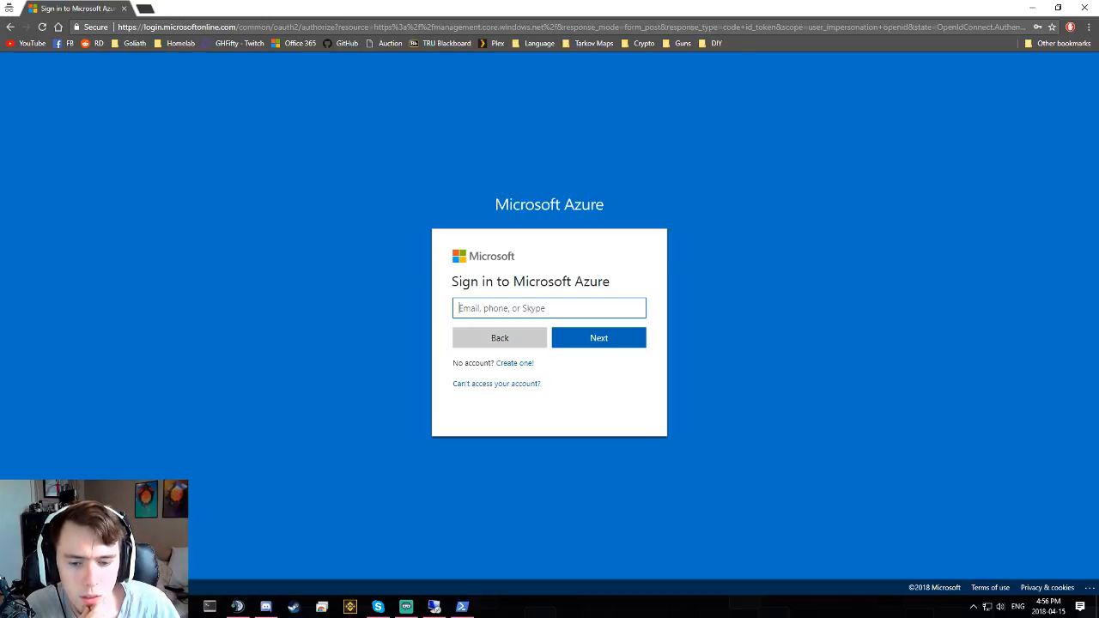
mouse_move(153, 606)
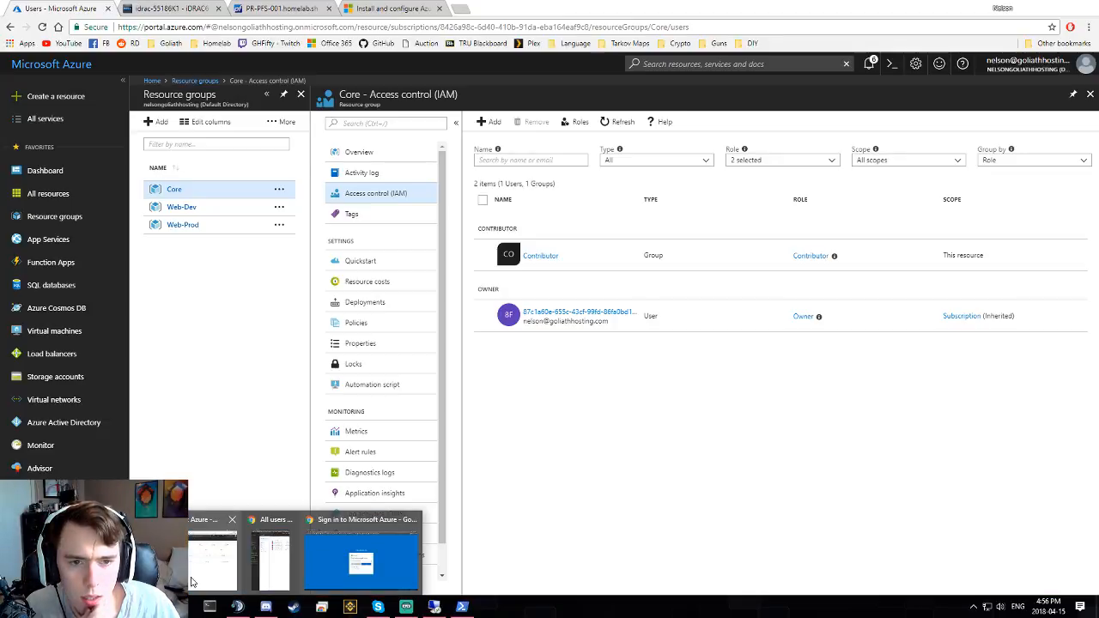
click(194, 575)
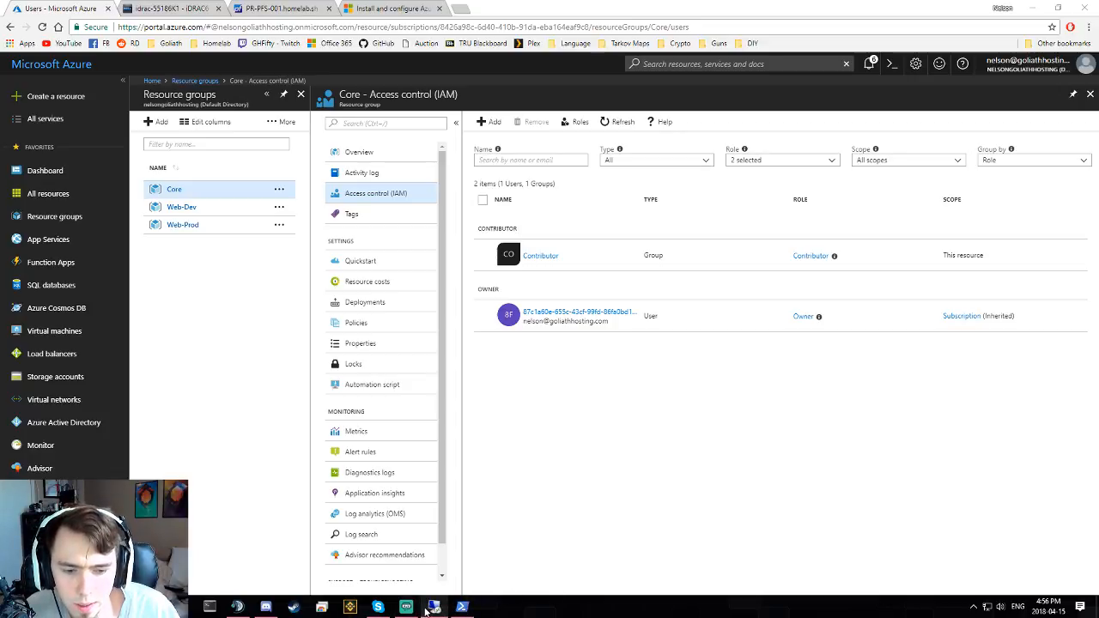
mouse_move(237, 607)
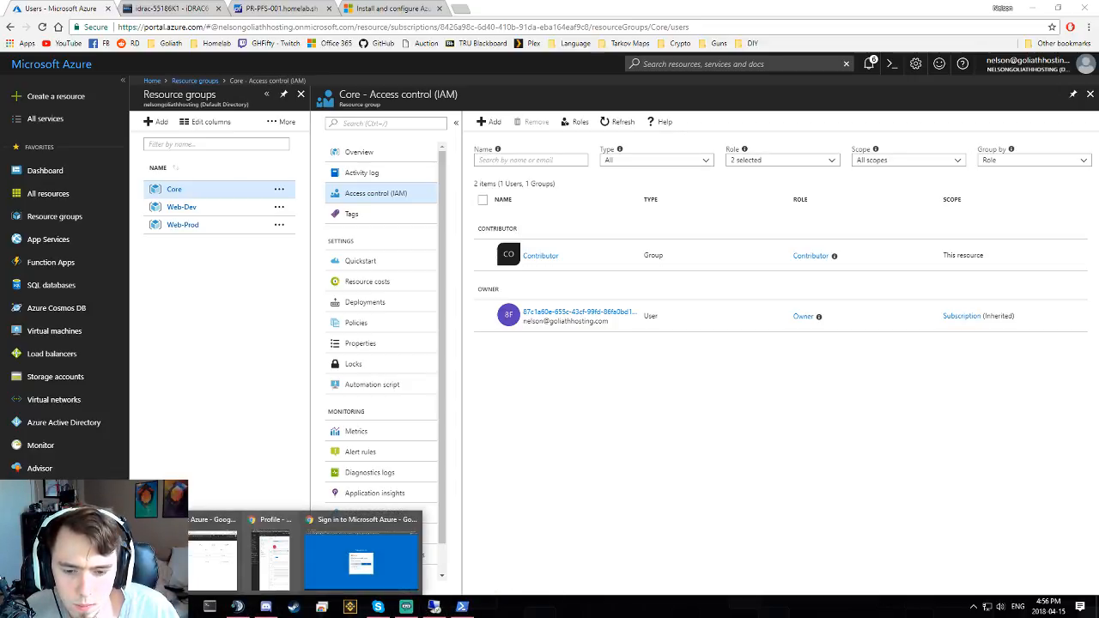
click(365, 558)
key(ctrl+v)
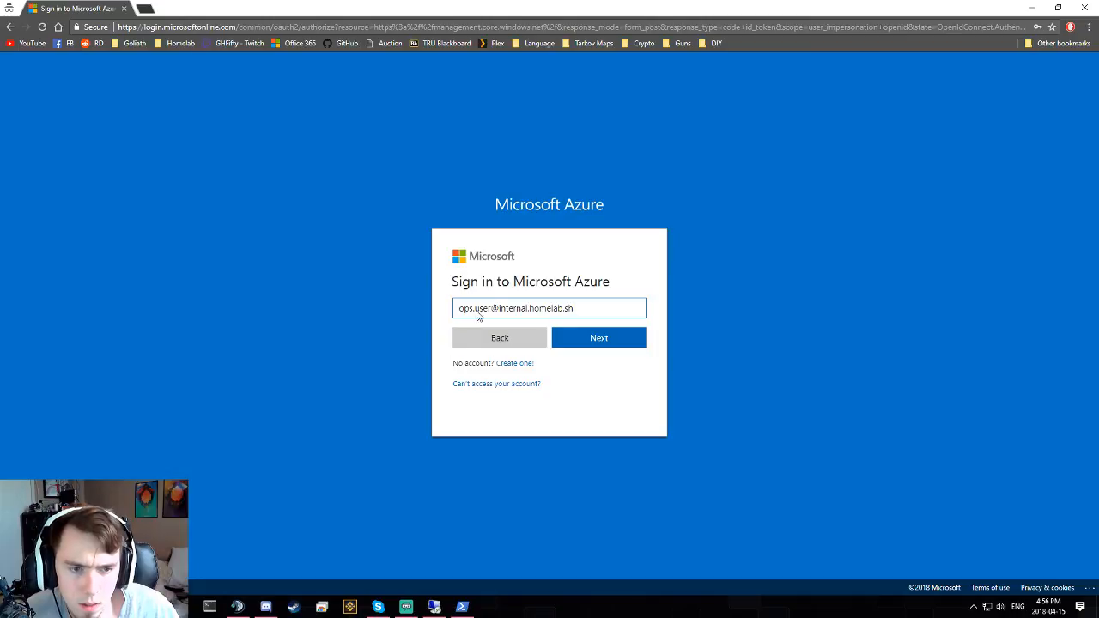
click(575, 338)
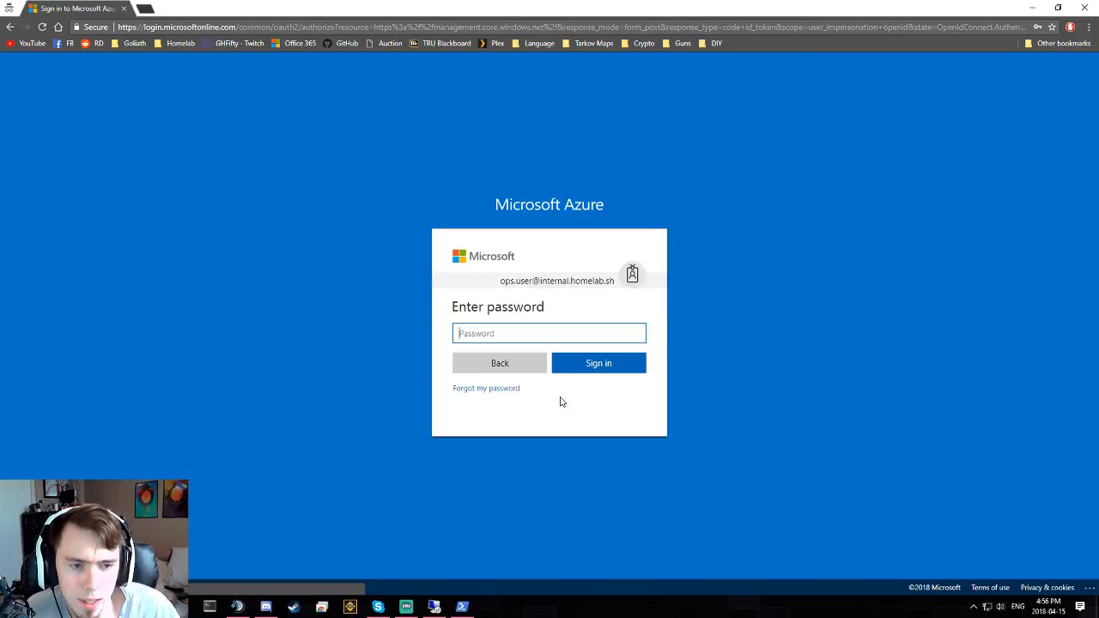
click(519, 341)
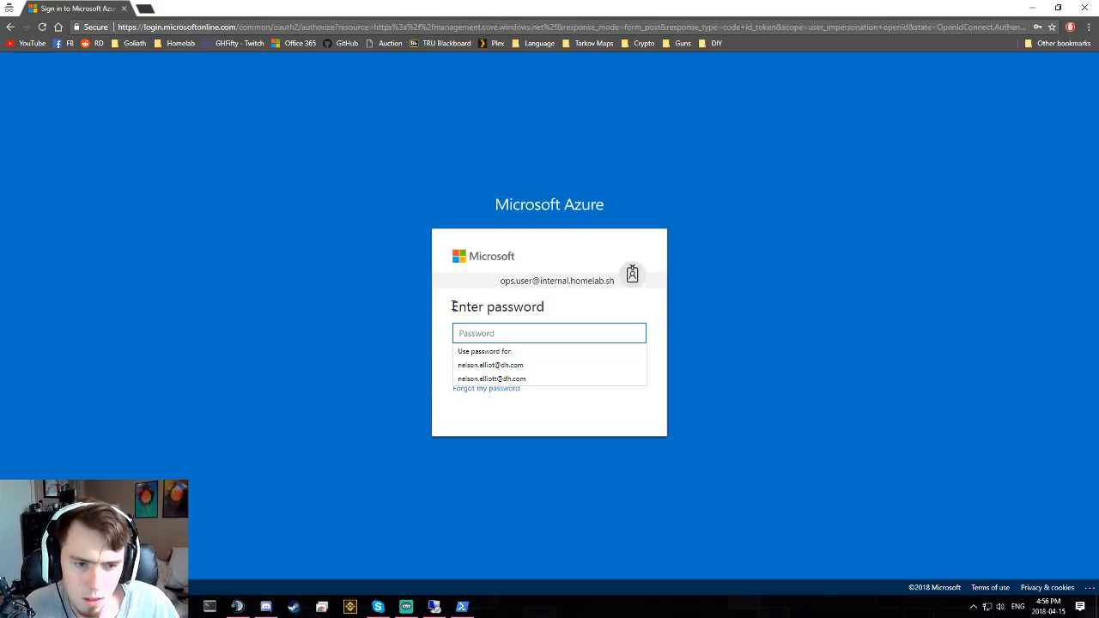
text(**********)
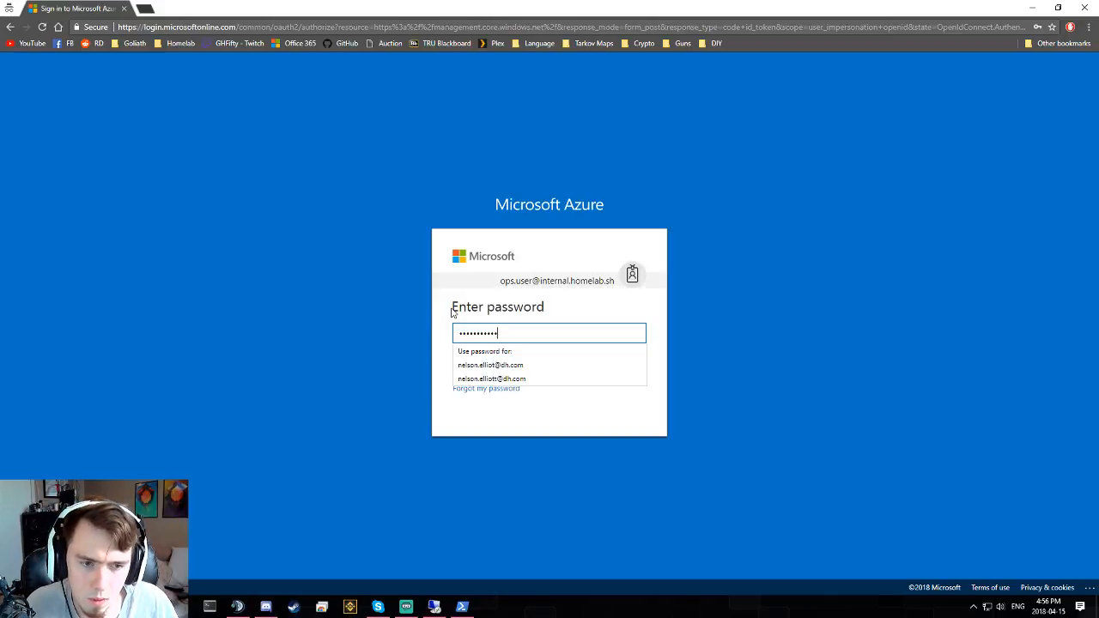
key(Return)
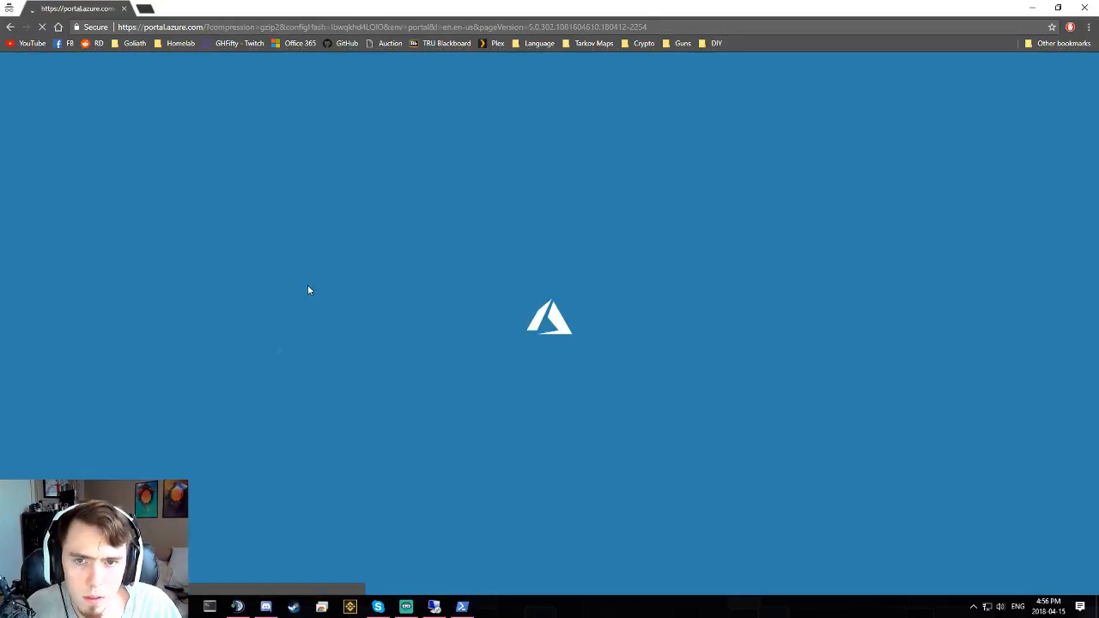
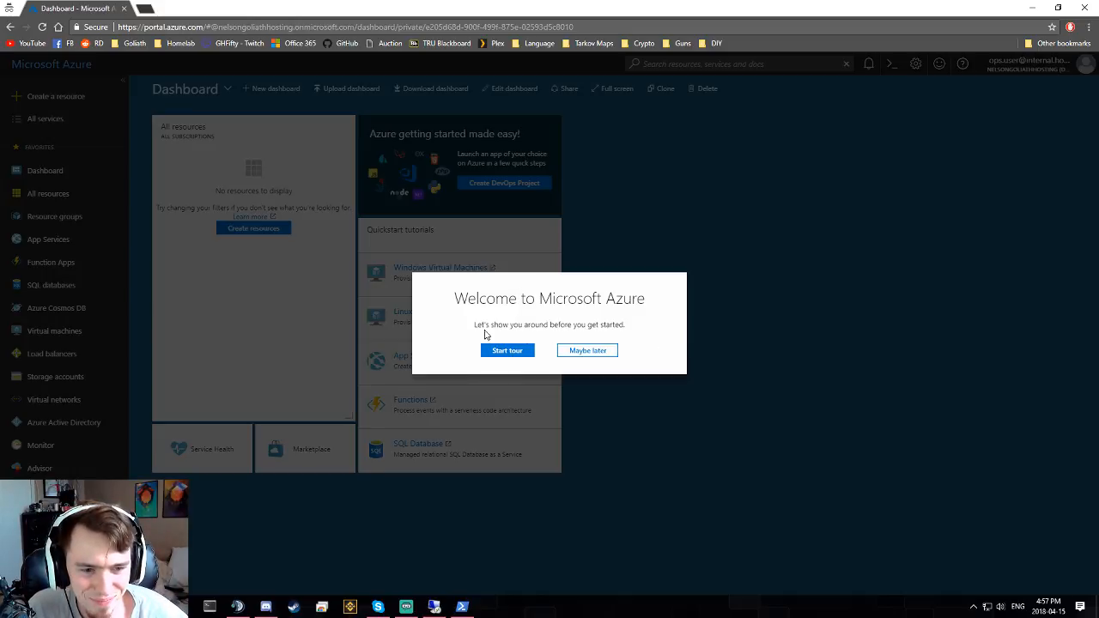
- Dismiss the welcome tour and open Resource groups, which lists 0 items with no subscriptions
click(589, 352)
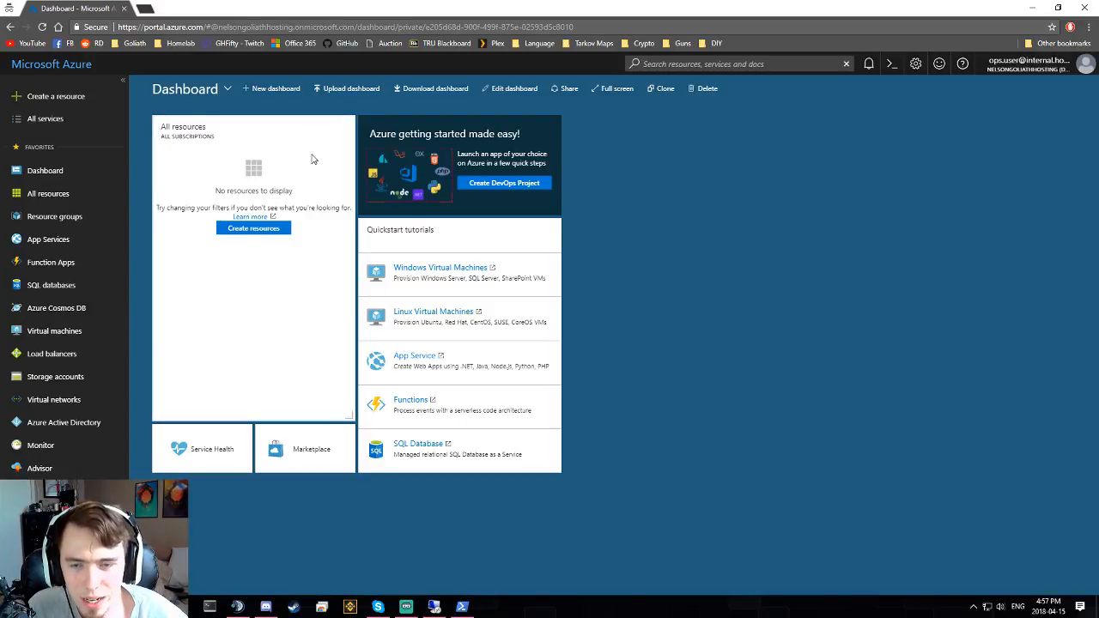
click(71, 199)
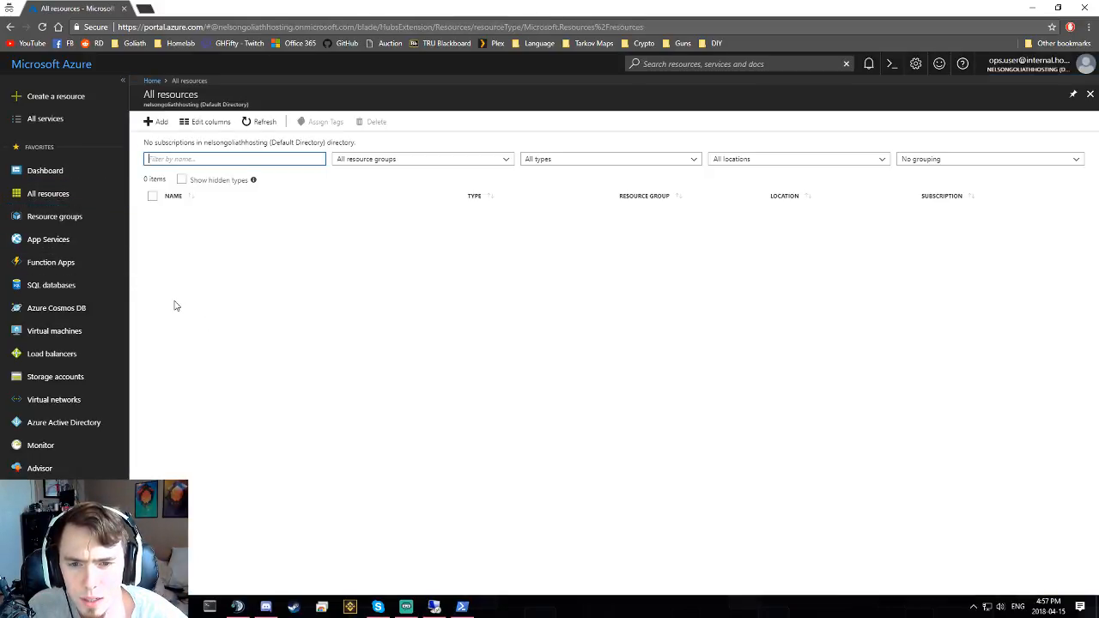
click(48, 221)
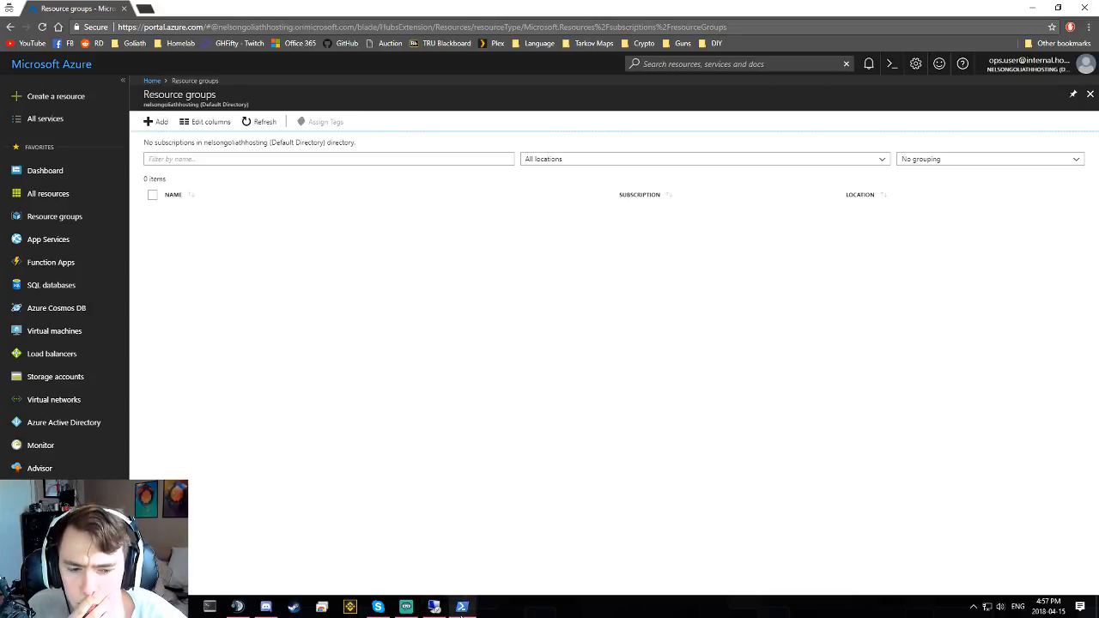
mouse_move(442, 608)
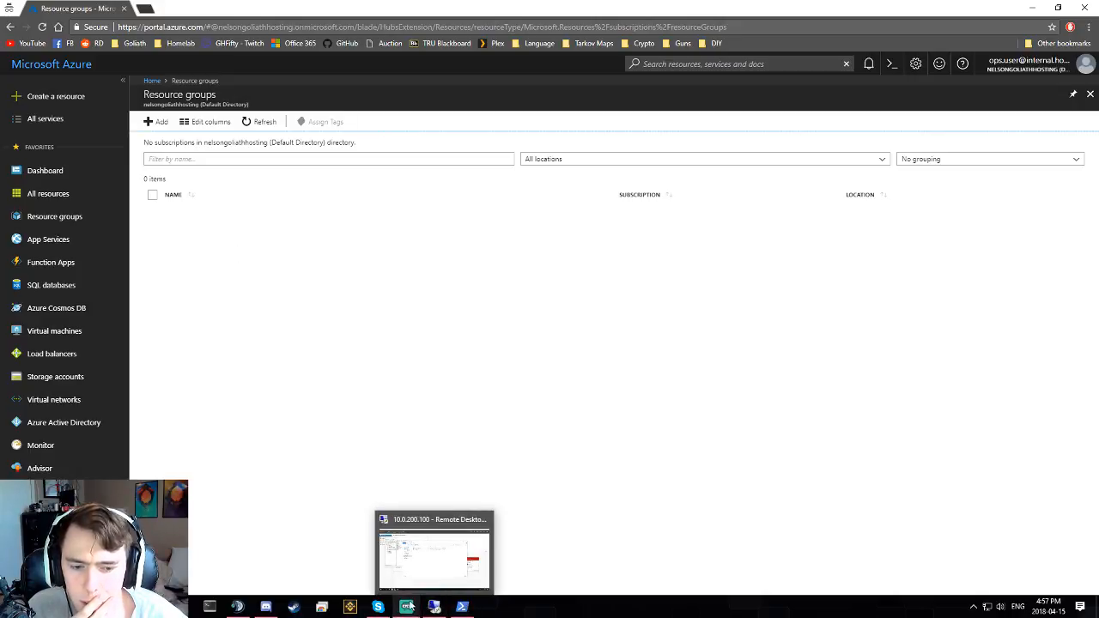
click(434, 607)
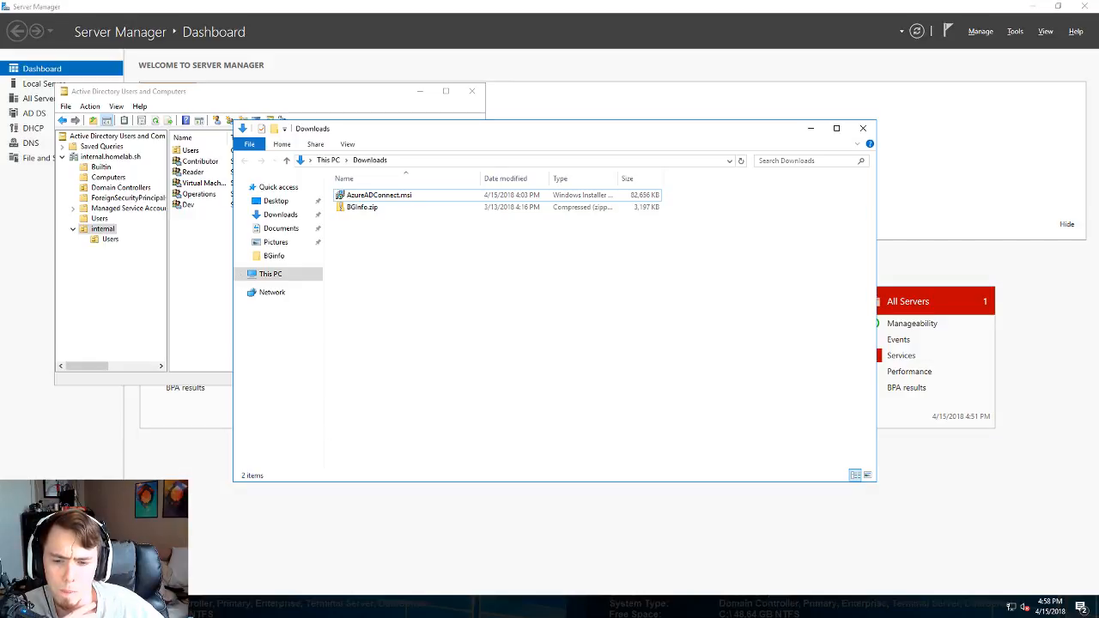
click(14, 607)
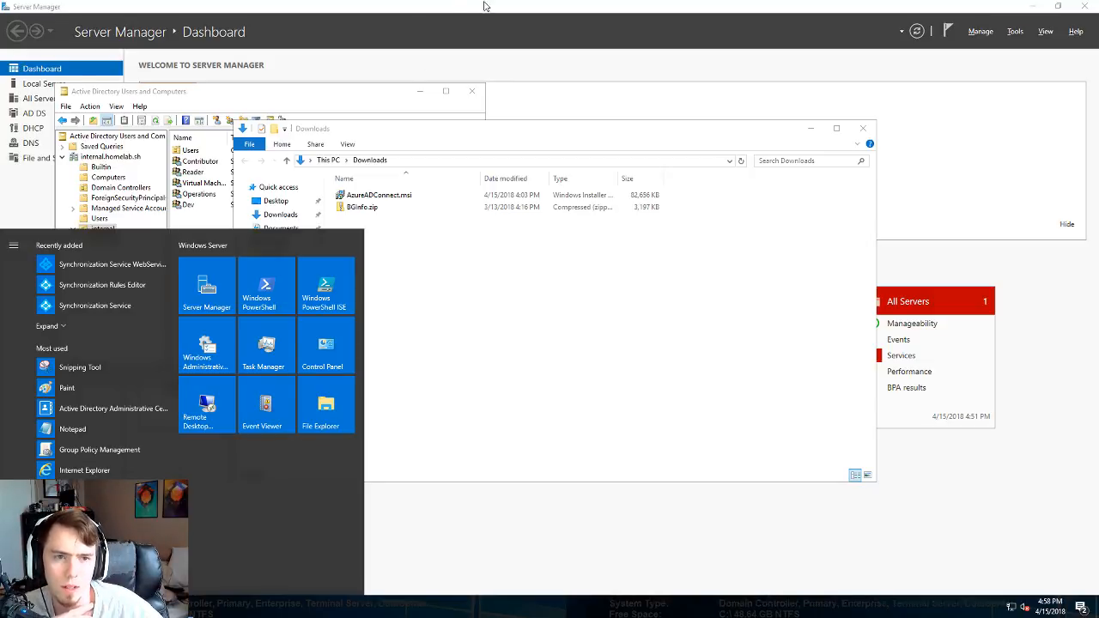
mouse_move(507, 3)
click(659, 7)
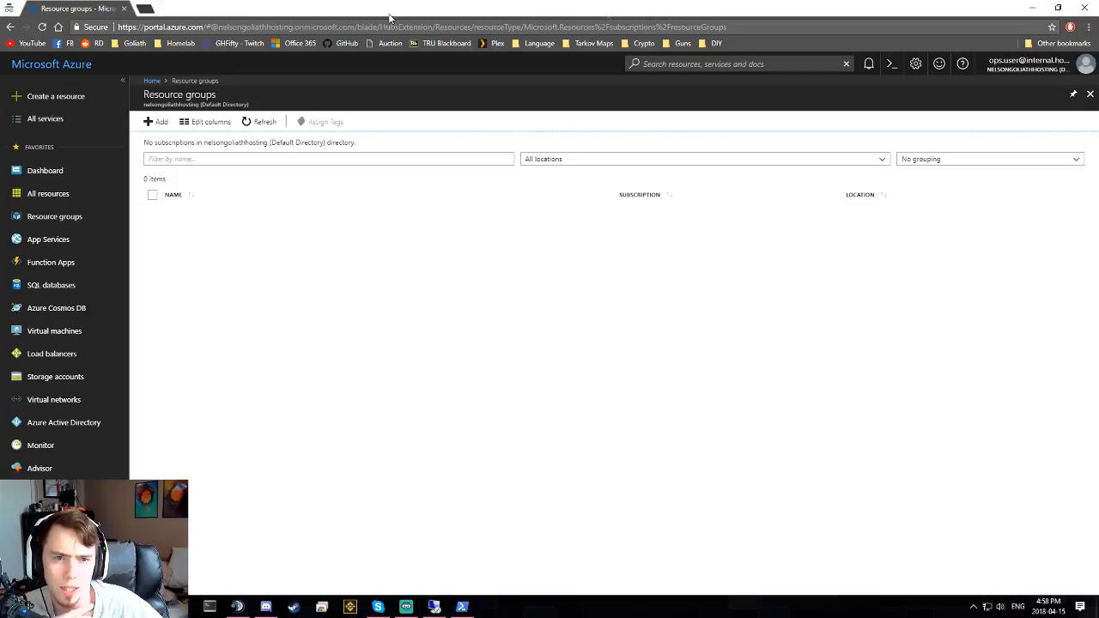
- In a new incognito tab, search Google for 'azure ad connect sync time'
click(146, 8)
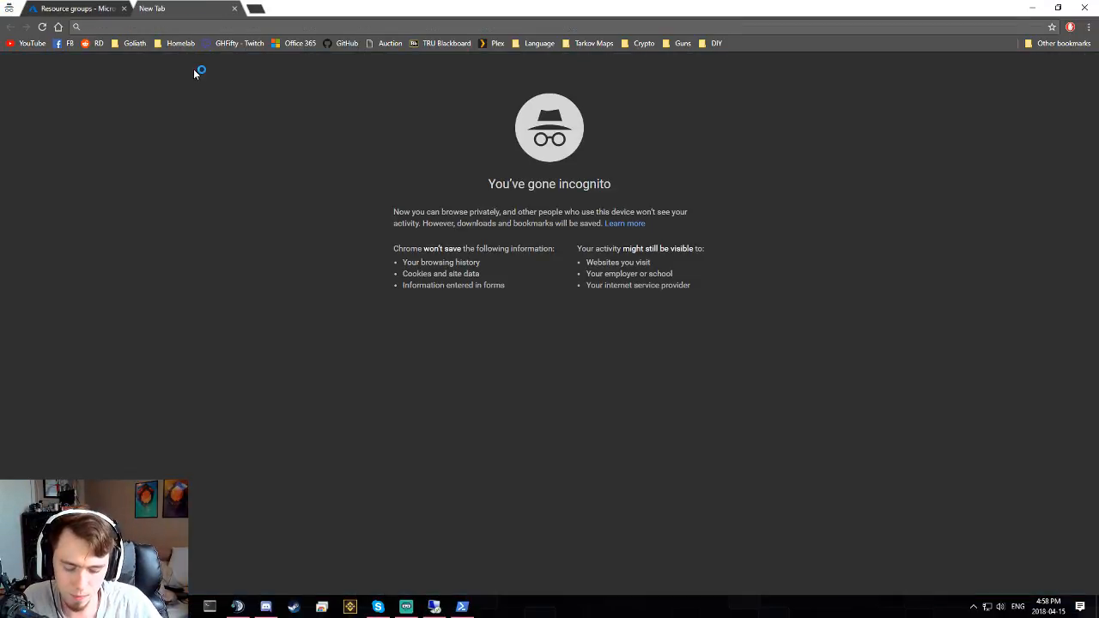
text(azure ad s)
key(BackSpace)
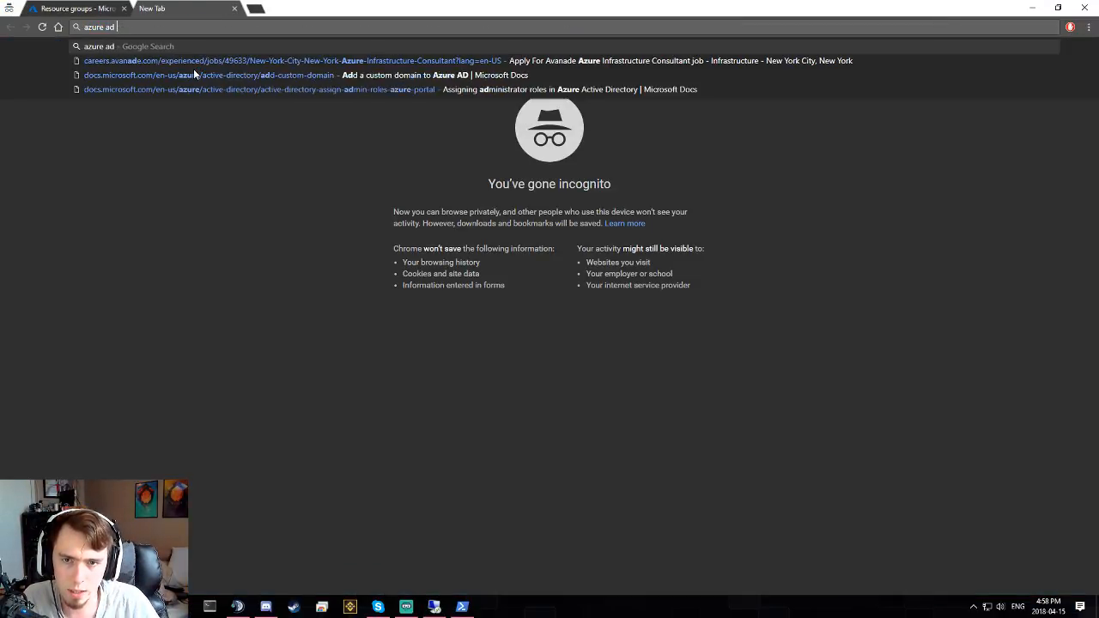
text(connect)
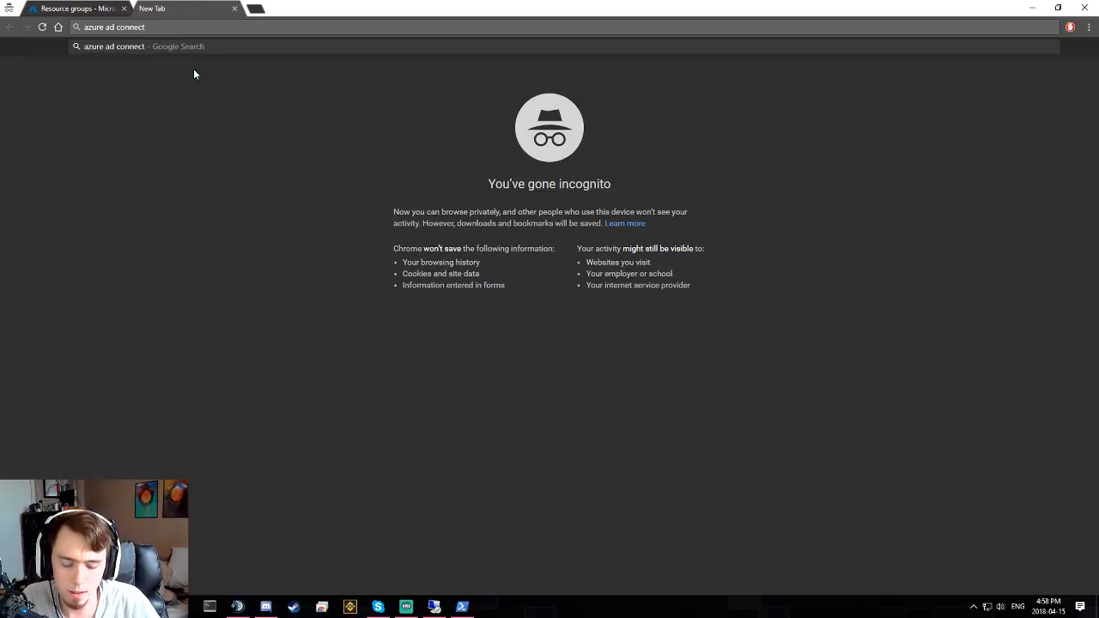
text( sync time)
key(Return)
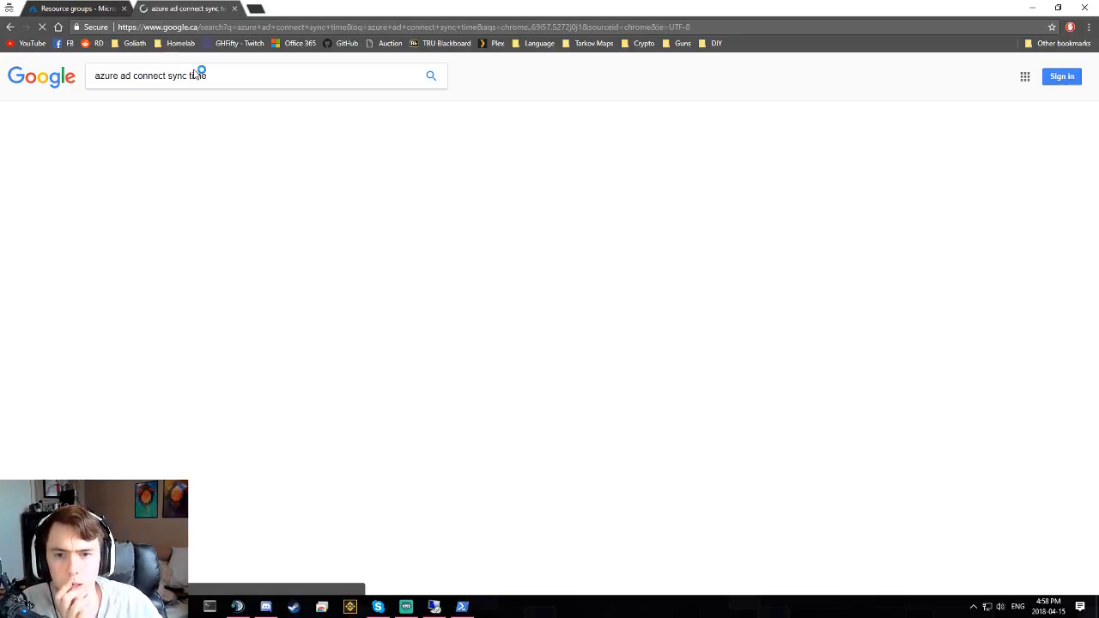
- Read the sync-frequency paragraphs of the Microsoft Docs scheduler article, then go back to the results
click(316, 212)
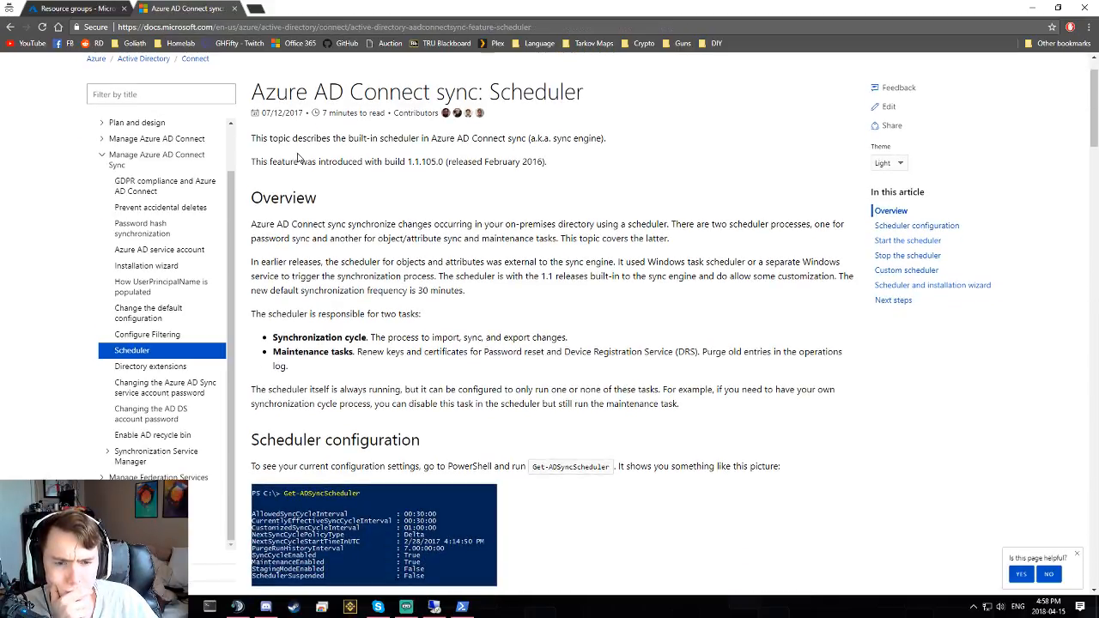
drag(406, 292, 355, 292)
triple_click(355, 292)
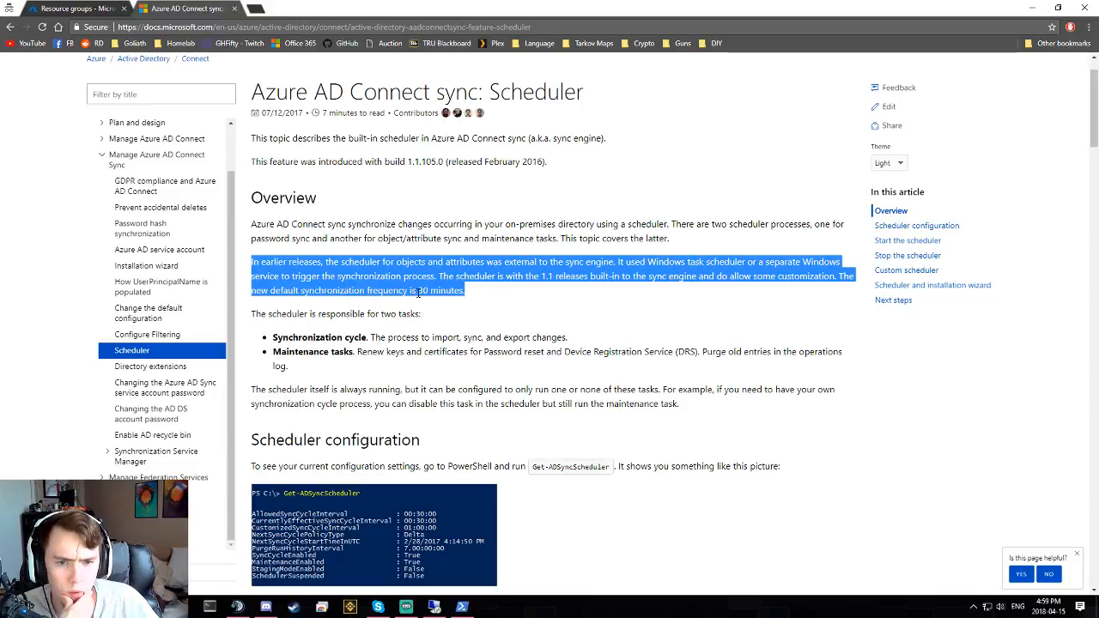
triple_click(438, 293)
click(465, 308)
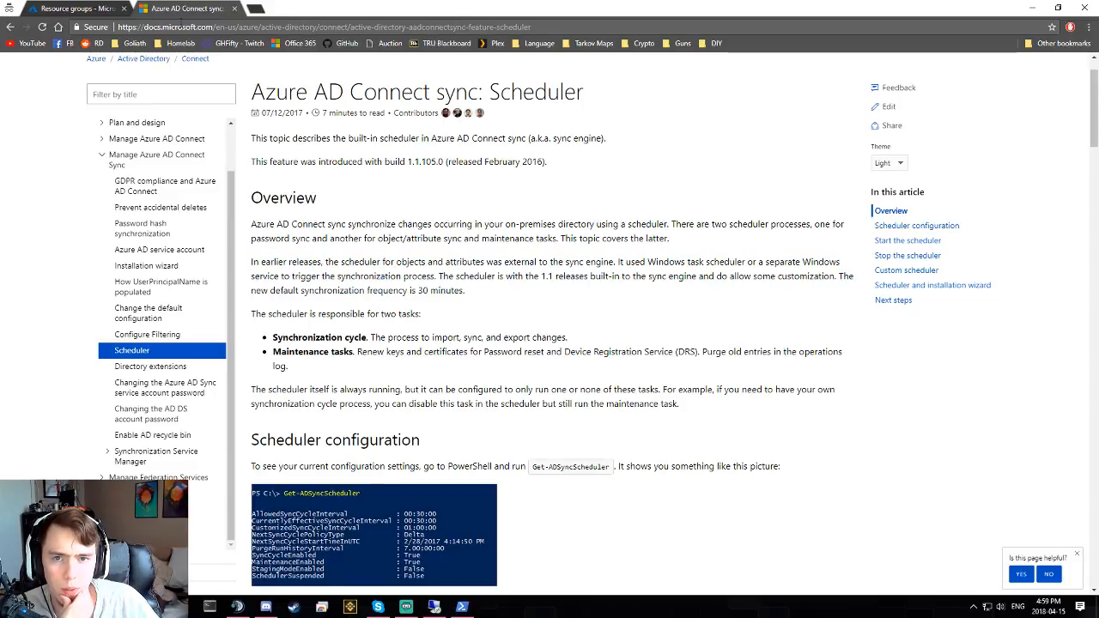
click(11, 26)
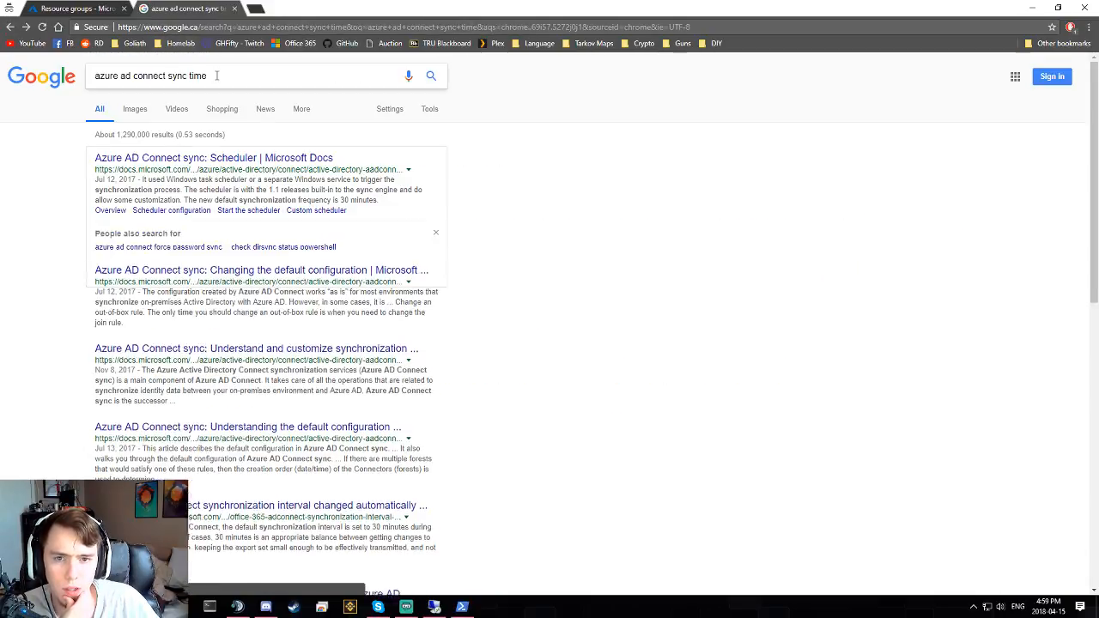
- Change the search to 'azure ad connect sync force' and read the Start-ADSyncSyncCycle steps
double_click(216, 75)
triple_click(217, 76)
click(169, 76)
drag(188, 75, 333, 74)
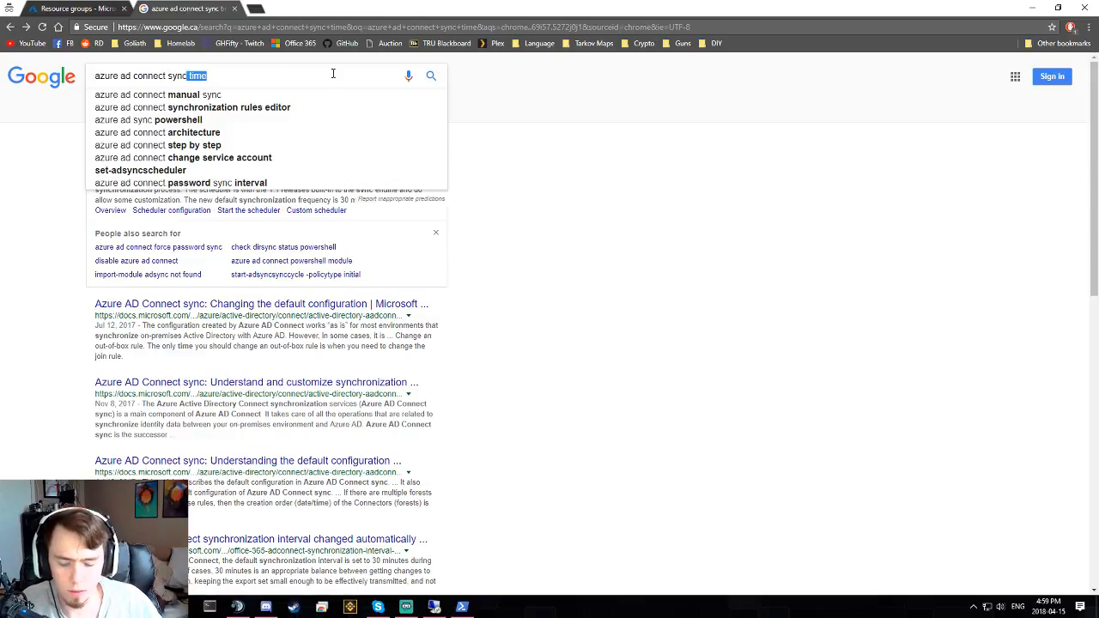
text(force)
key(Return)
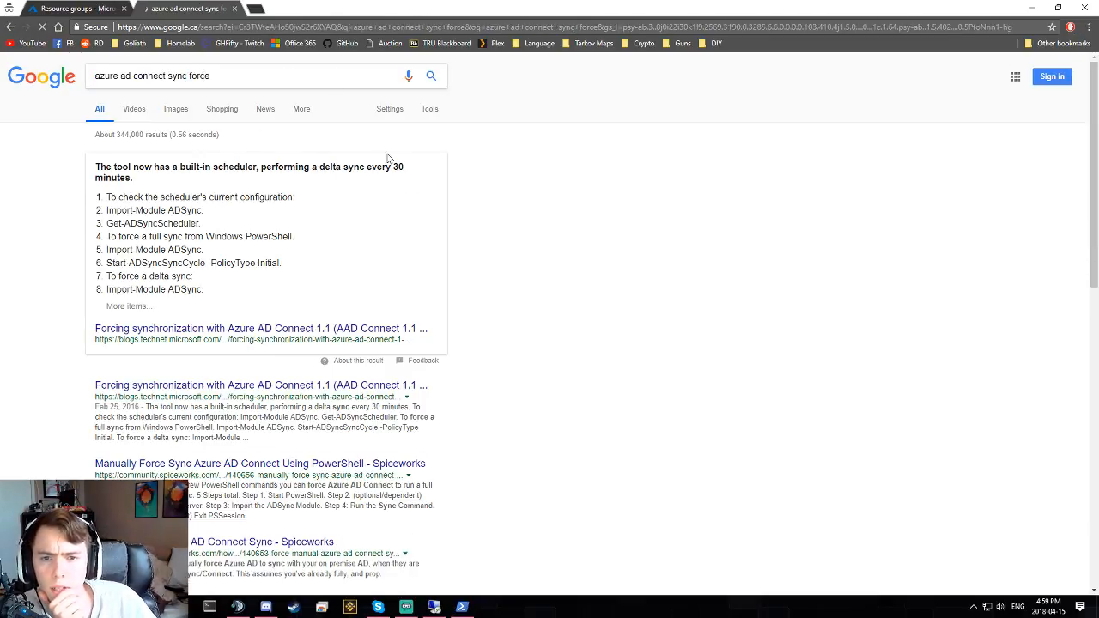
triple_click(164, 199)
triple_click(264, 200)
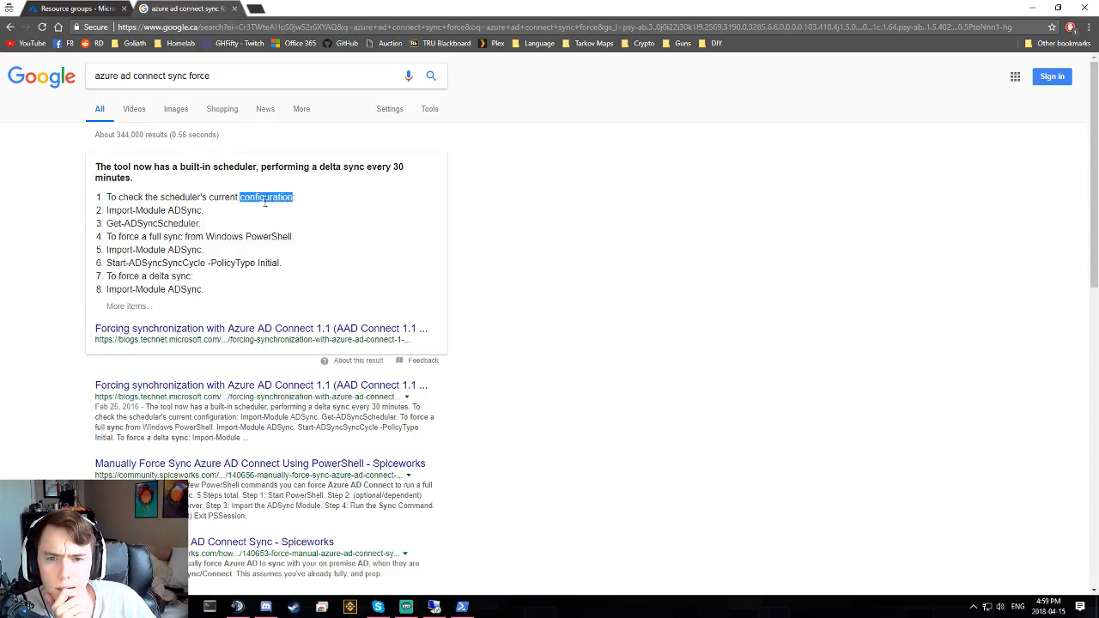
click(267, 213)
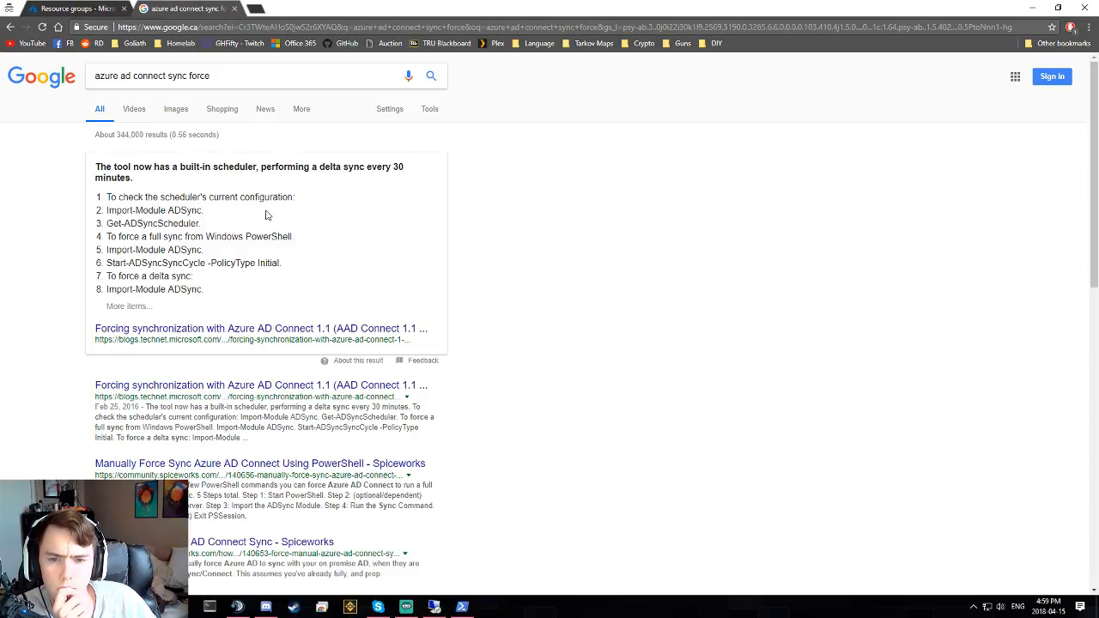
scroll(263, 279, down, 1)
scroll(284, 570, up, 1)
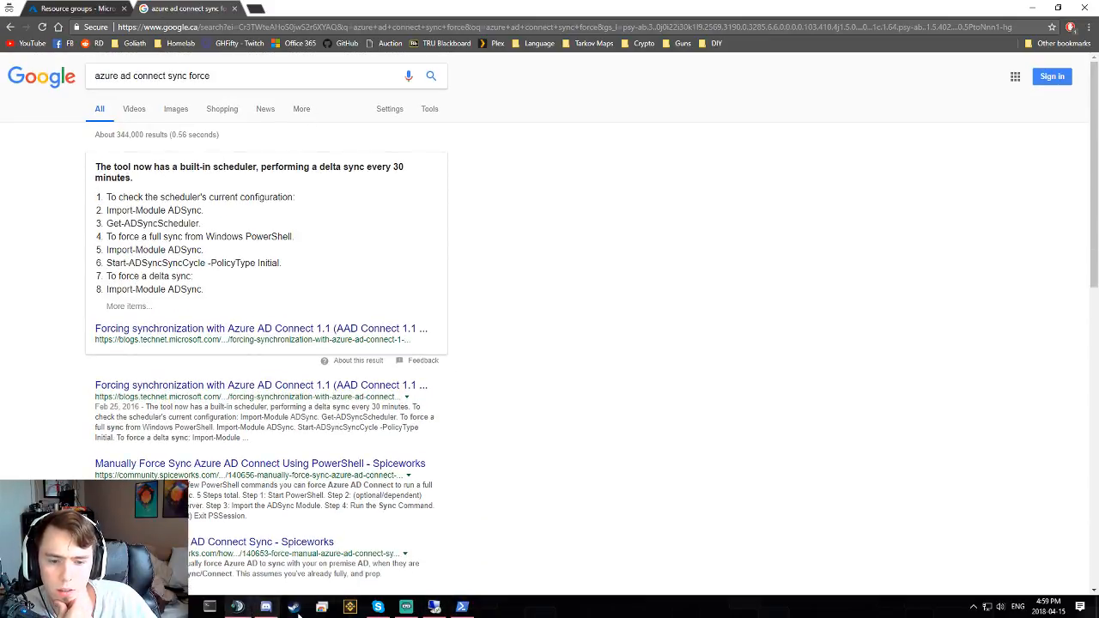
- Return to the remote server session, browse the Start menu, and bring the Downloads window forward
click(434, 606)
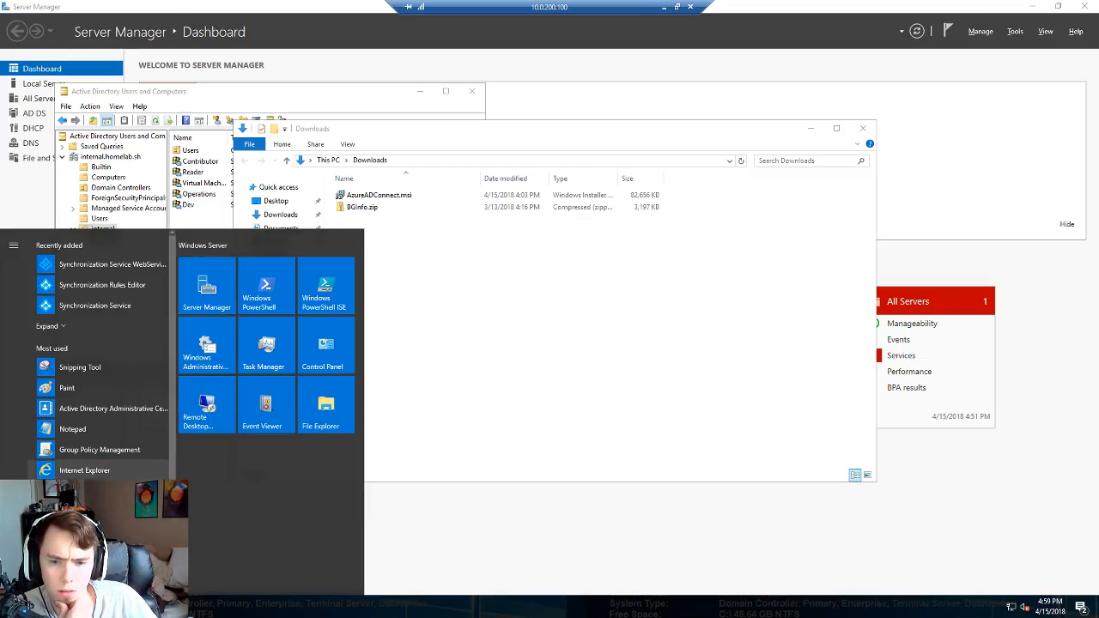
scroll(140, 343, down, 2)
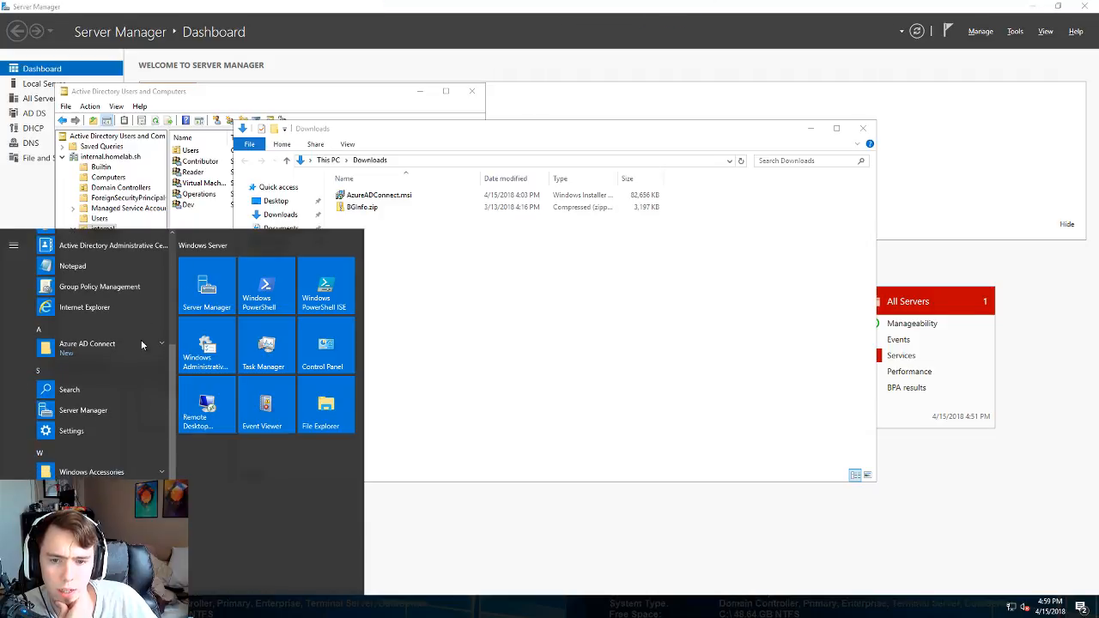
scroll(142, 376, up, 1)
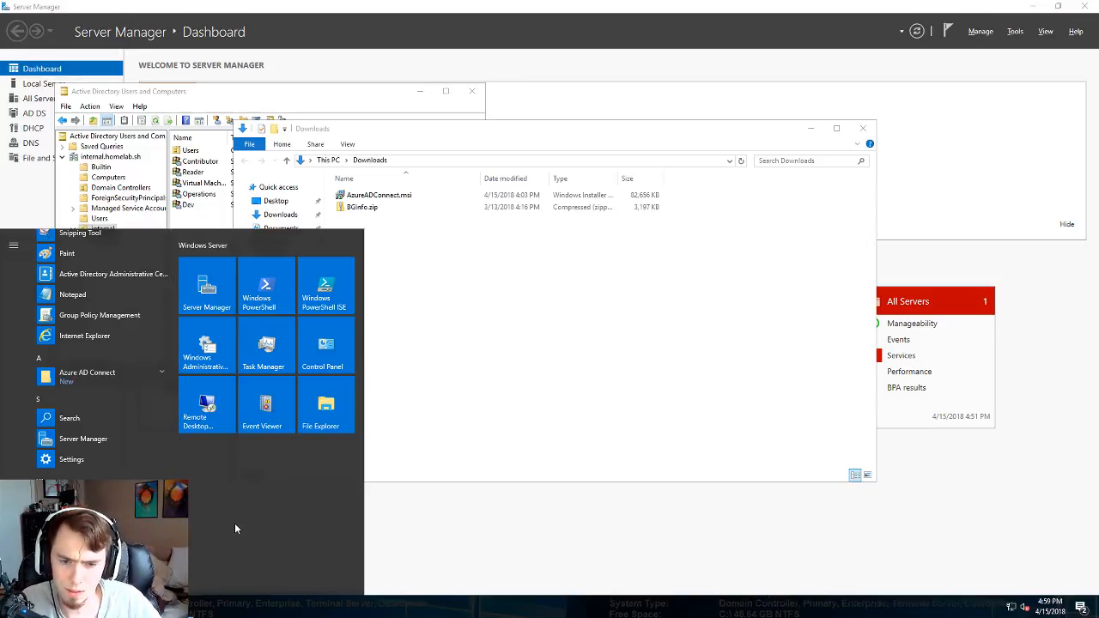
click(445, 473)
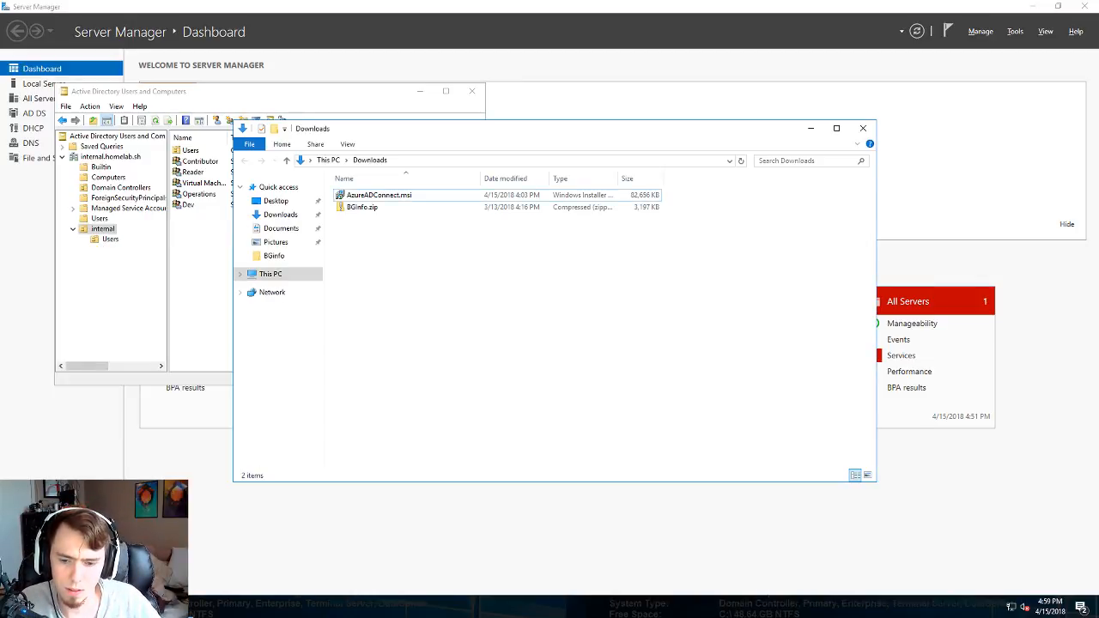
- Open the server's Start search, type 'a', and dismiss the search panel
key(super)
text(a)
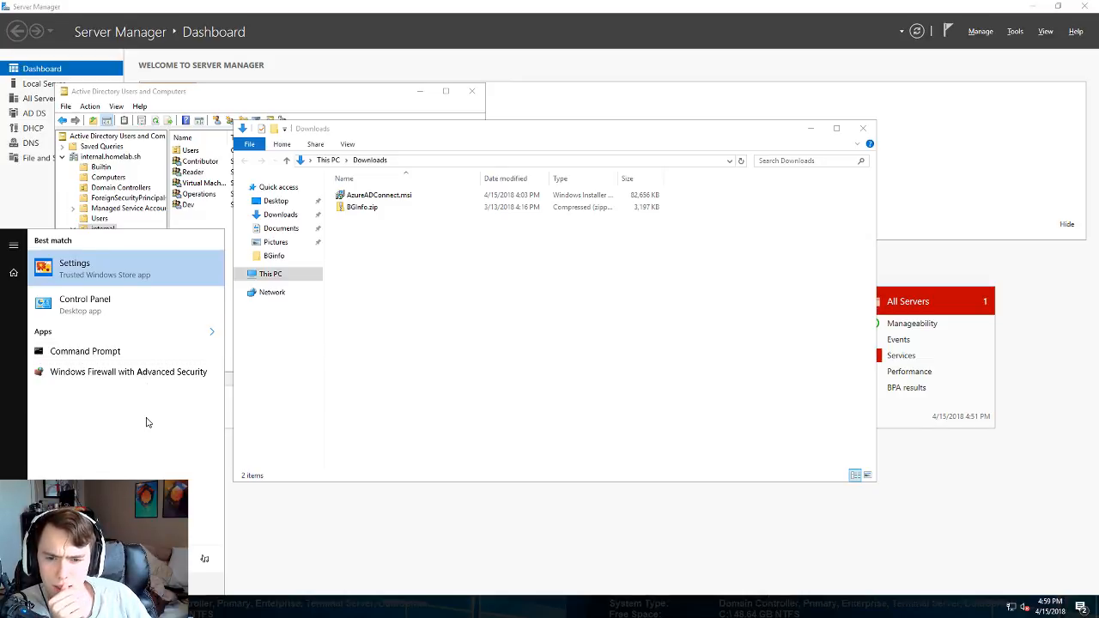
click(454, 407)
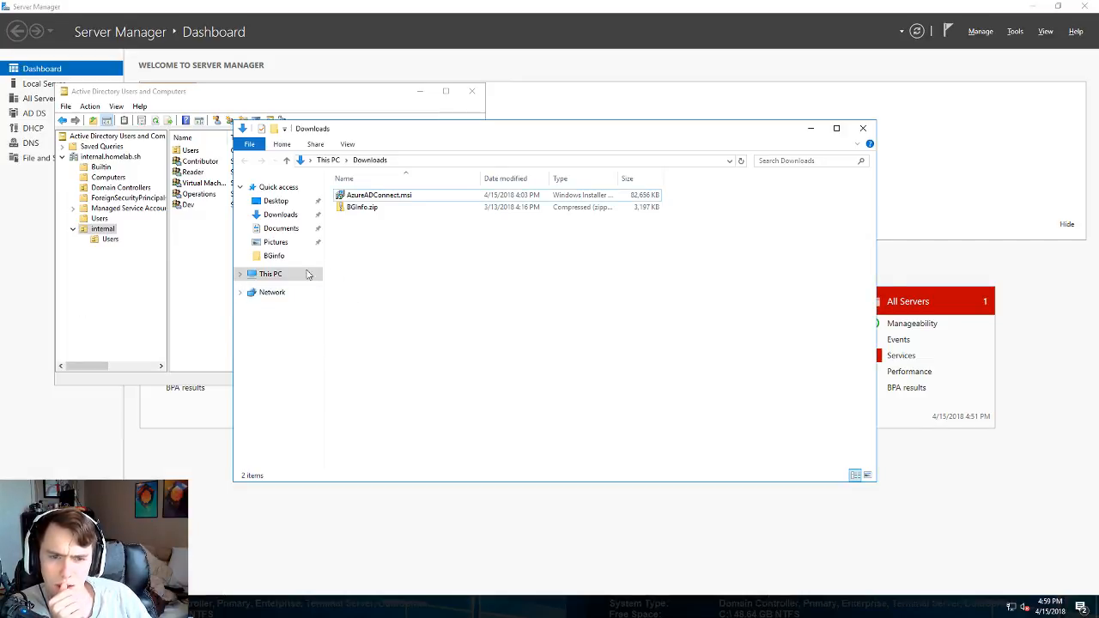
- Open the Forcing synchronization and Spiceworks force-sync results in new tabs, closing the TechNet tab
click(660, 6)
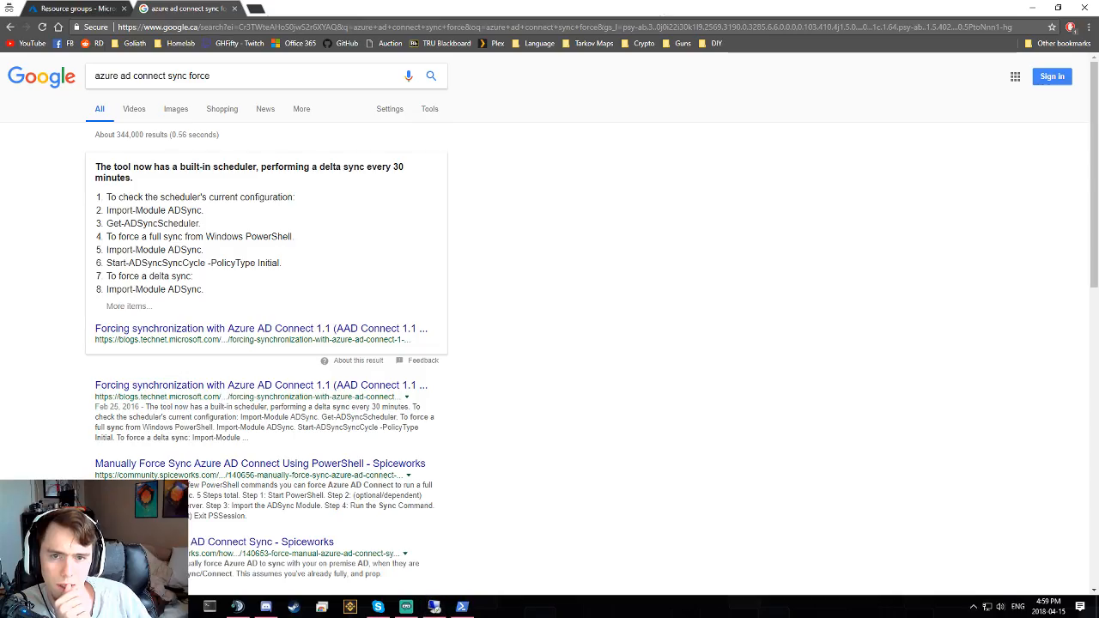
scroll(189, 275, down, 2)
middle_click(172, 214)
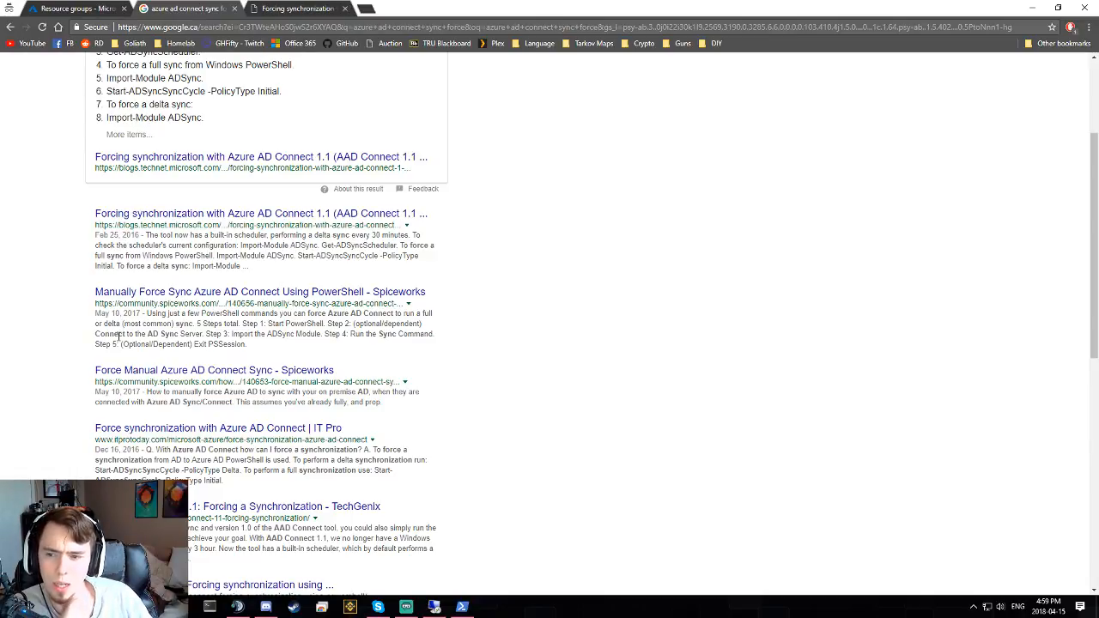
scroll(110, 344, down, 1)
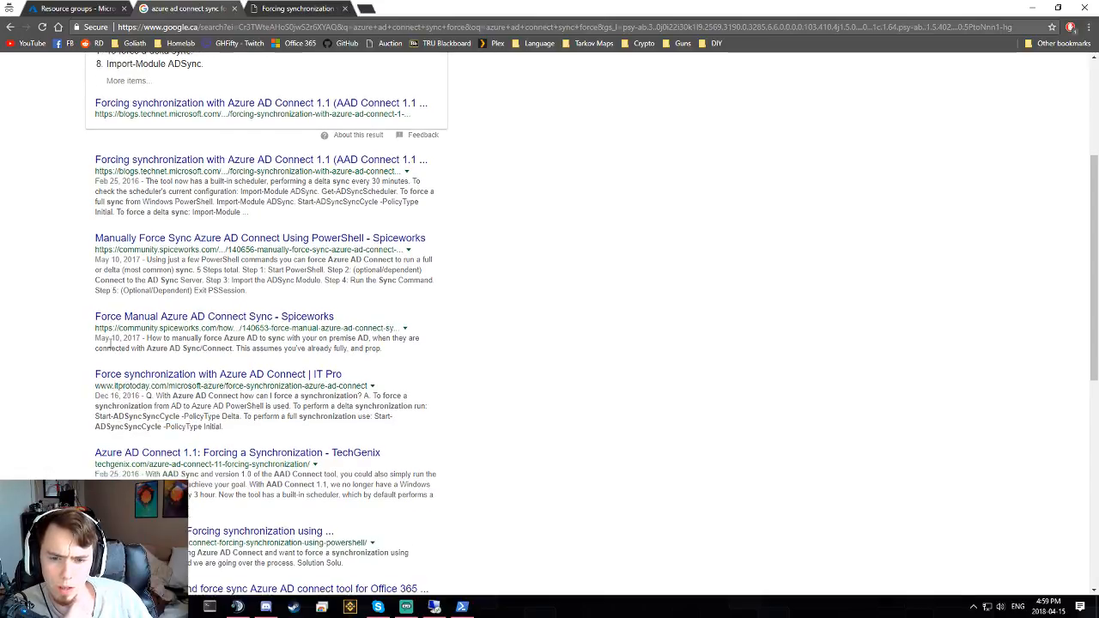
middle_click(172, 316)
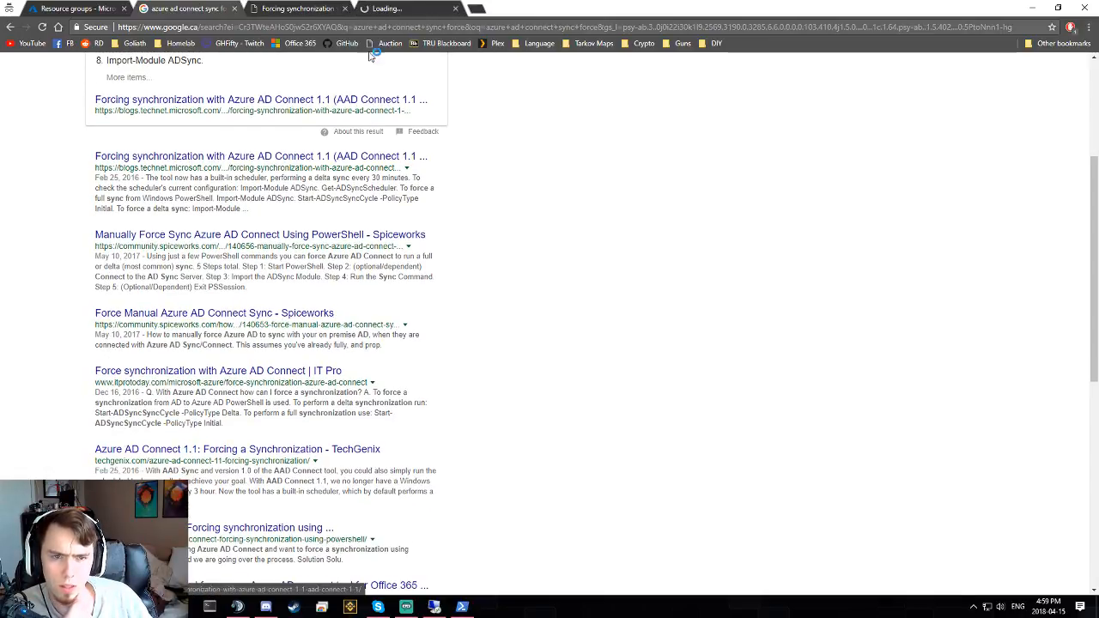
click(419, 9)
click(287, 8)
middle_click(289, 11)
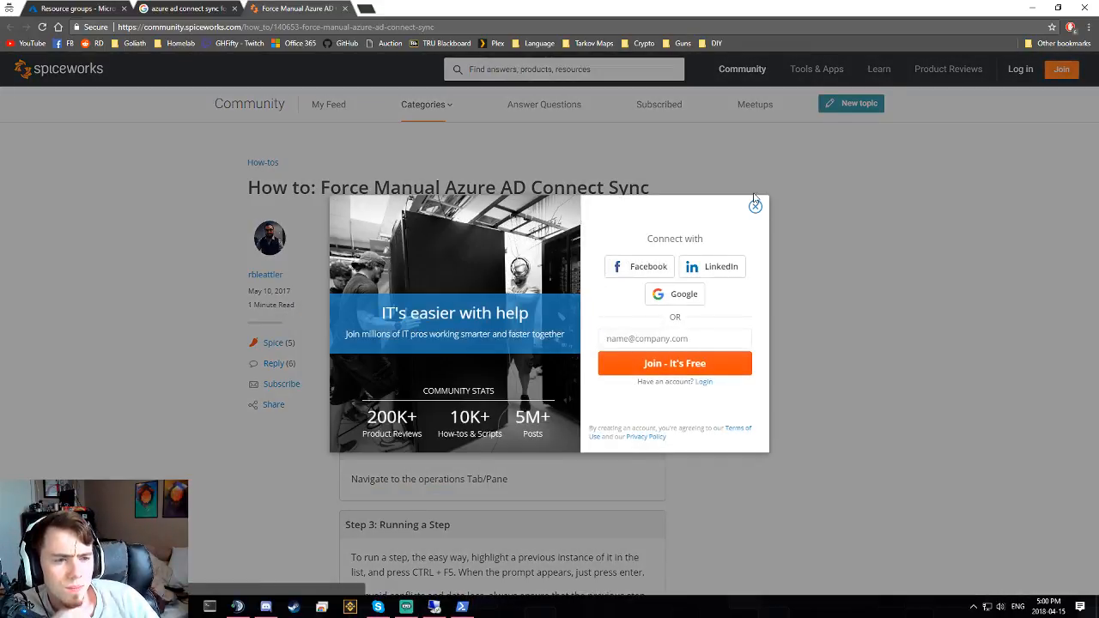
- Dismiss the Spiceworks sign-up popup and select the guide's Step 1 instructions
click(754, 204)
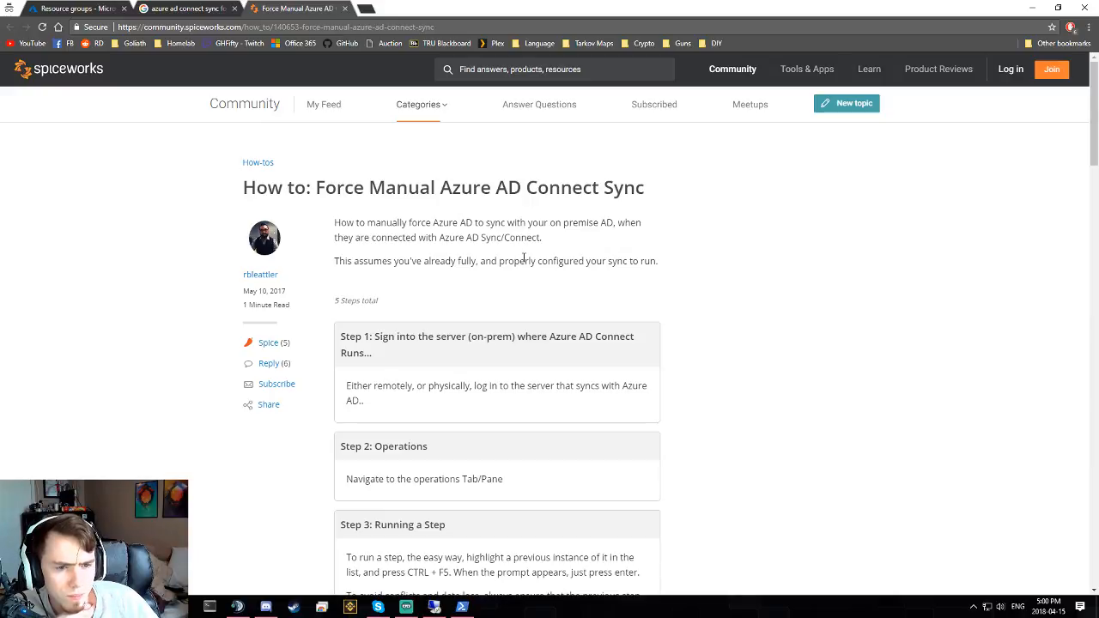
scroll(526, 255, down, 3)
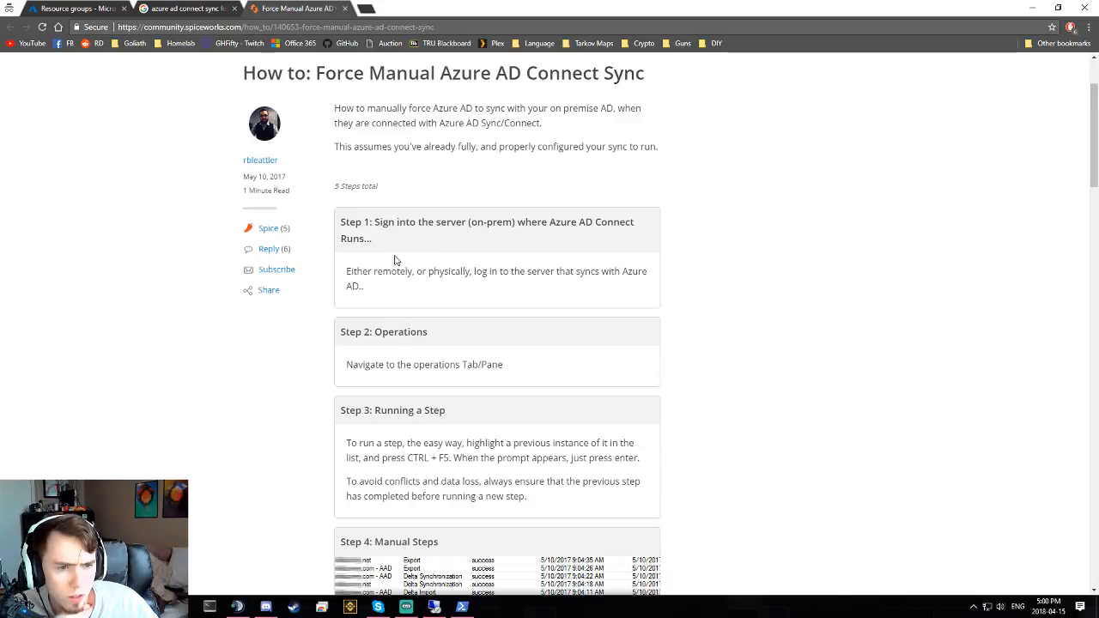
drag(397, 262, 431, 246)
triple_click(433, 246)
triple_click(443, 275)
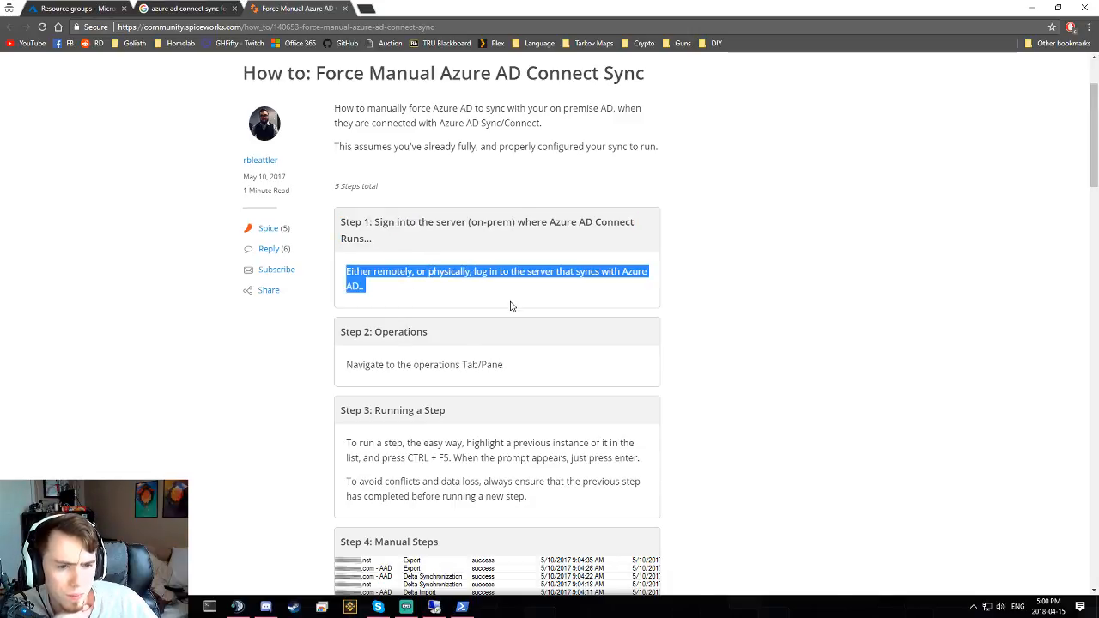
scroll(512, 303, down, 3)
click(456, 265)
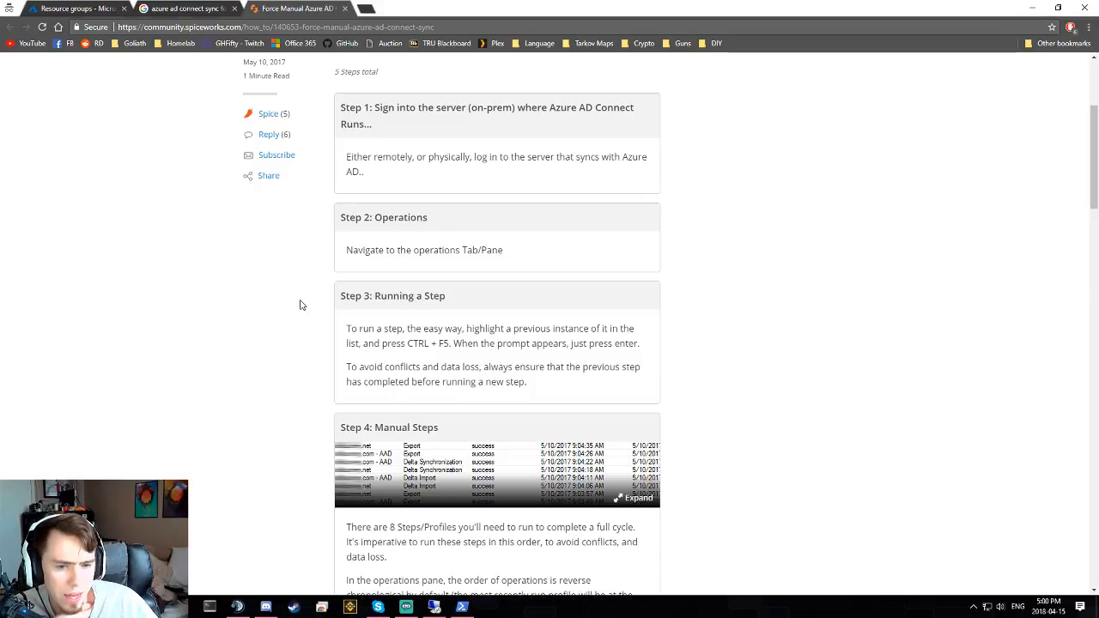
- Scroll through the remaining force-sync steps, then bring PowerShell to the front
scroll(300, 304, down, 7)
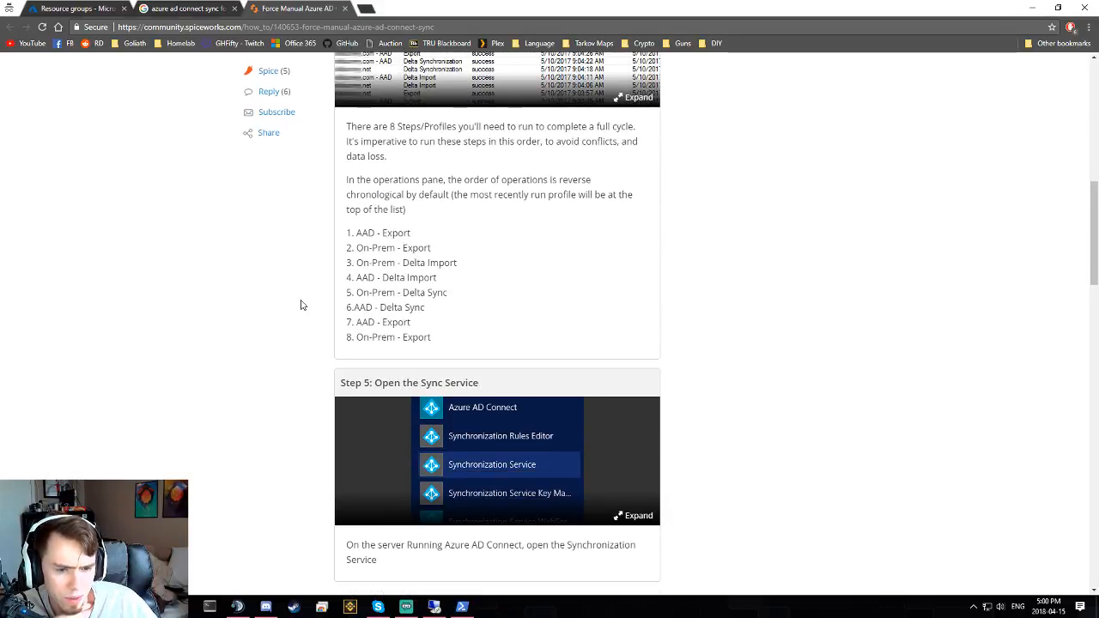
scroll(301, 305, up, 1)
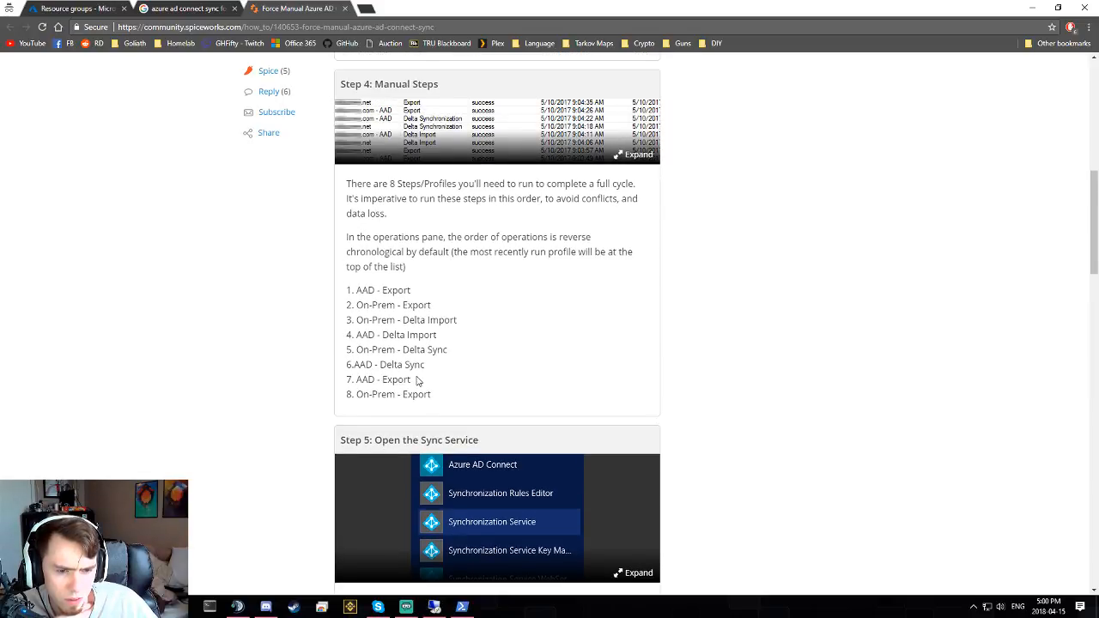
scroll(444, 418, up, 1)
scroll(448, 417, down, 1)
scroll(448, 417, down, 4)
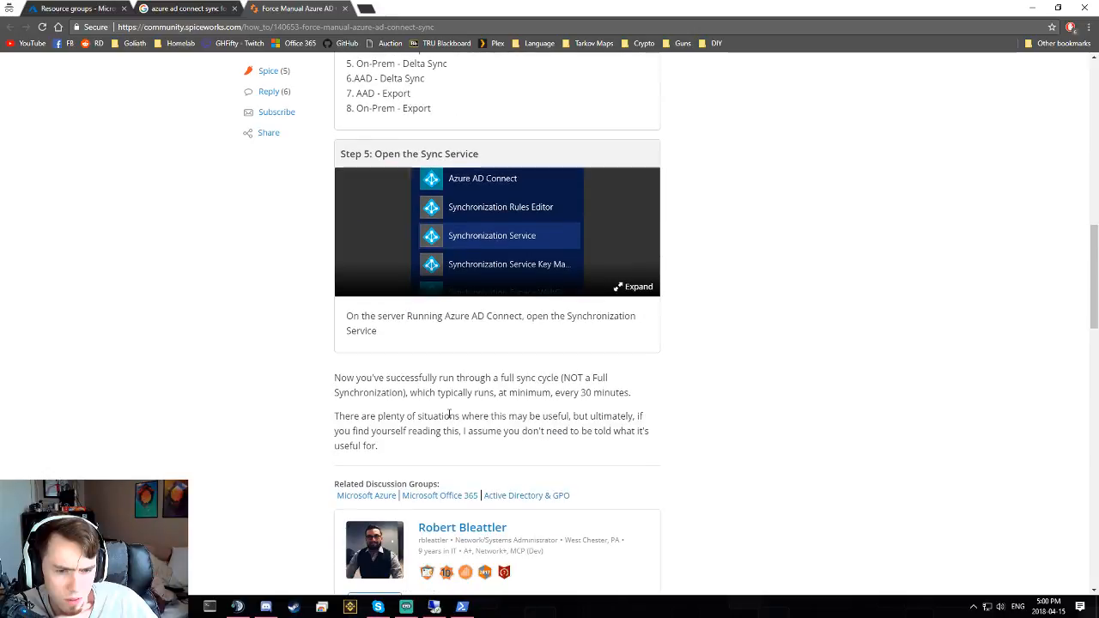
scroll(449, 417, up, 4)
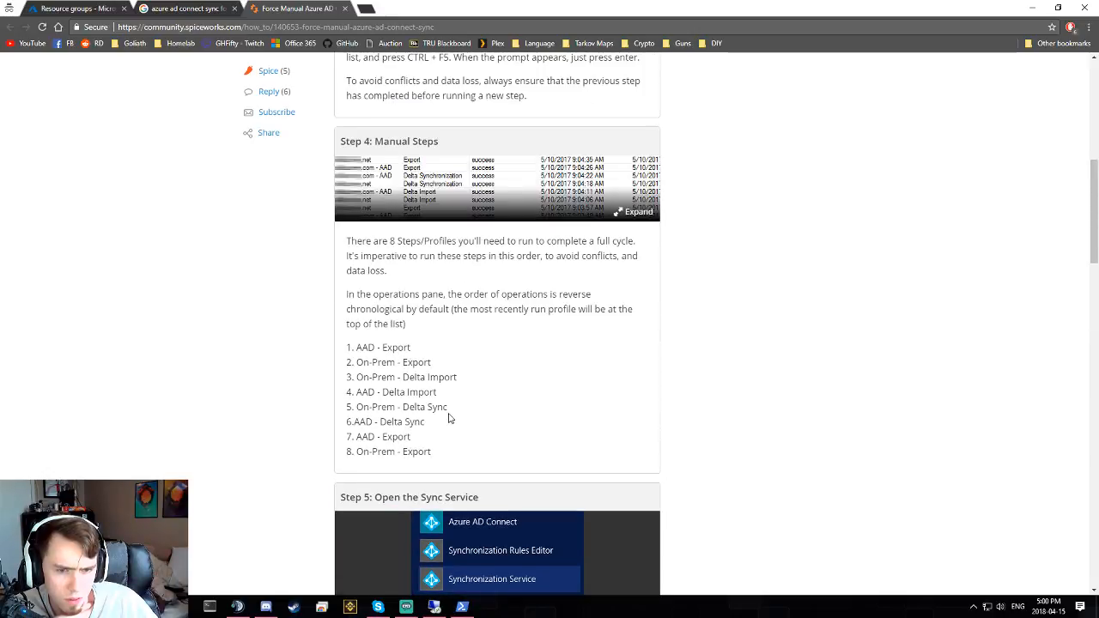
click(462, 606)
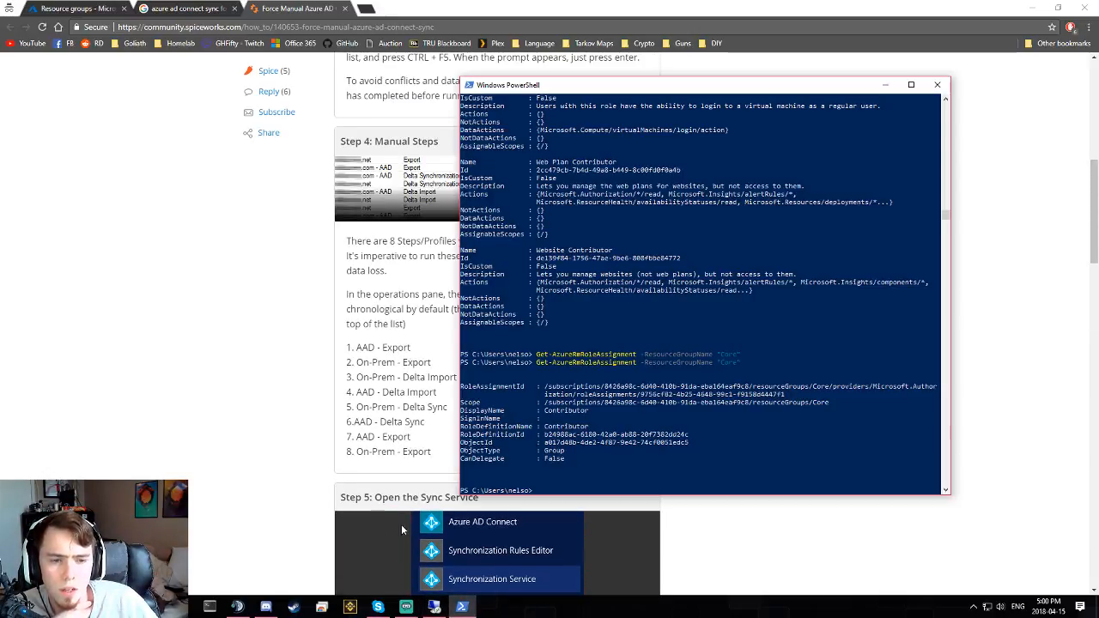
- Back on the remote server, open Server Manager's Local Server page for WIN16-DC-1
click(427, 607)
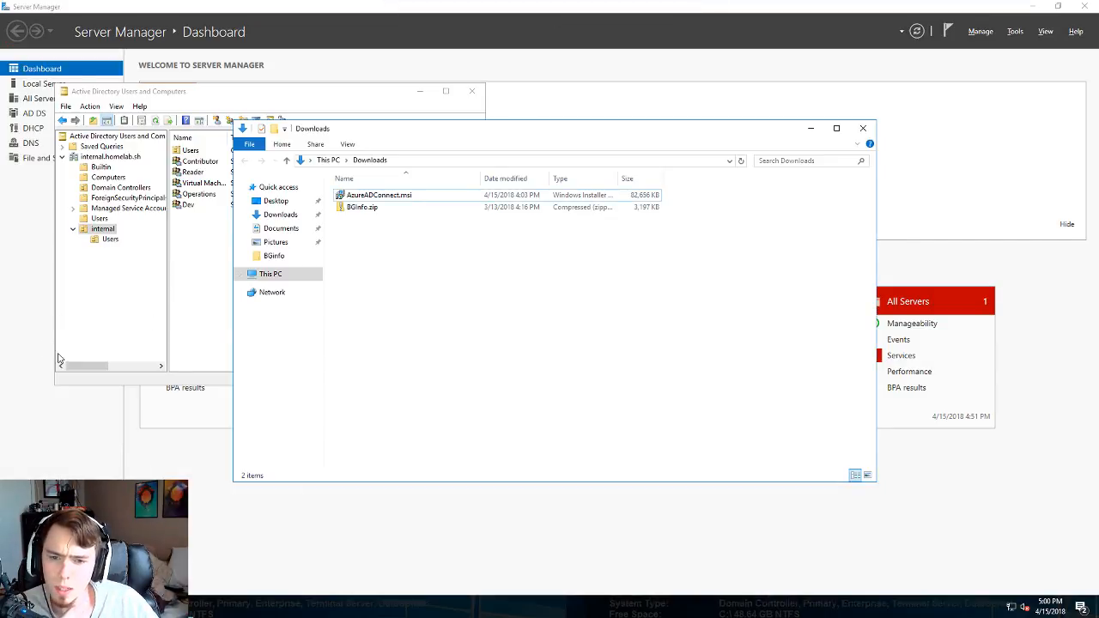
click(14, 607)
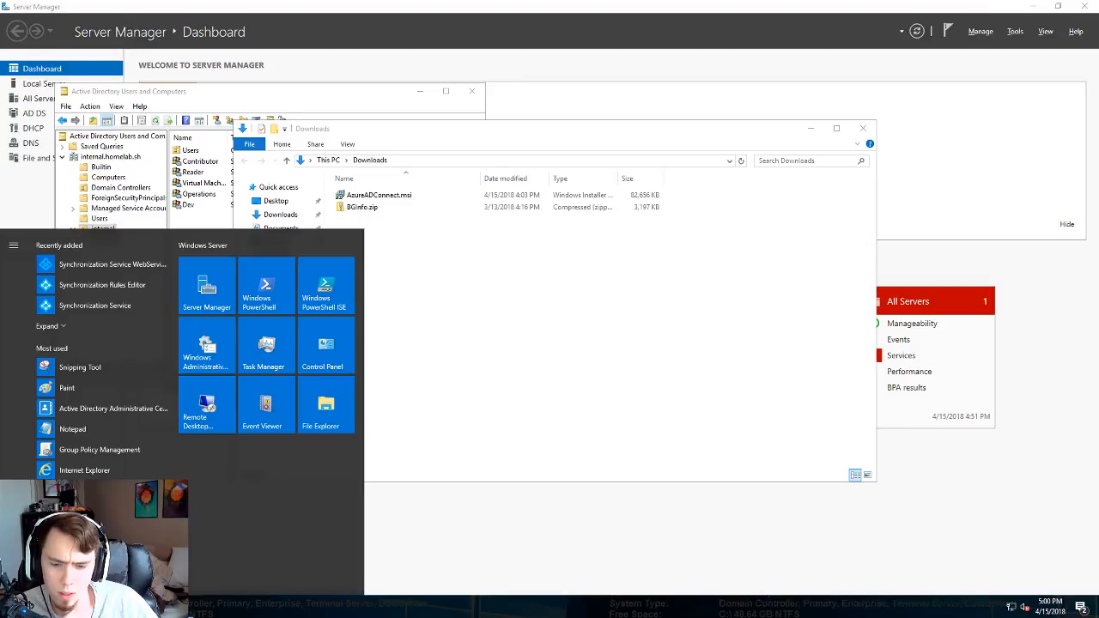
click(158, 607)
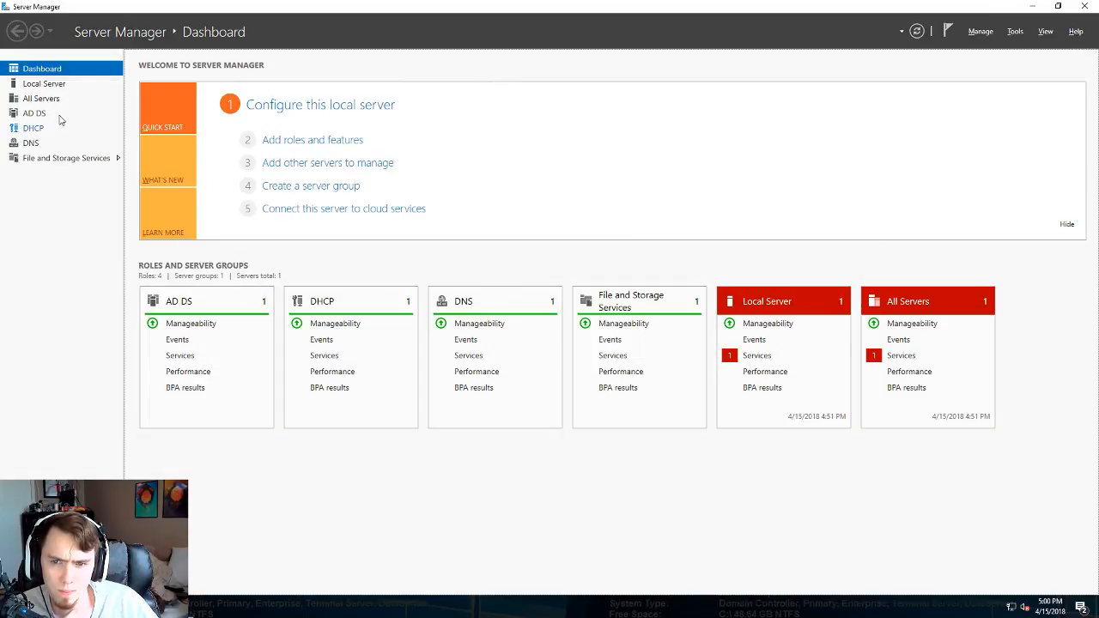
click(57, 86)
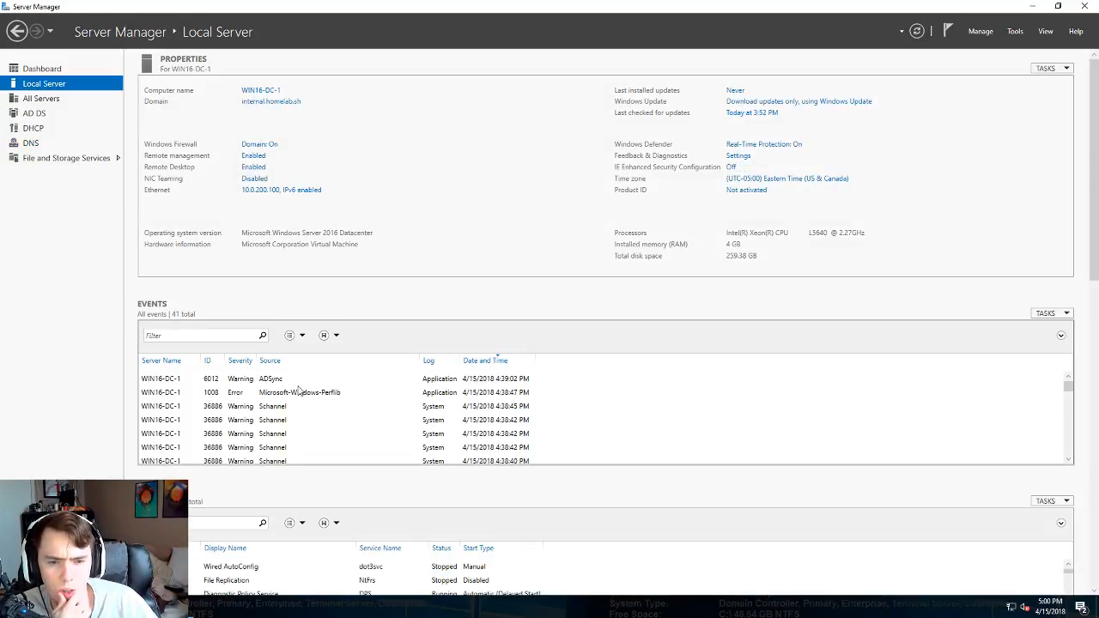
- Read the ADSync 6012 Full Import warning event, then close Server Manager
click(260, 382)
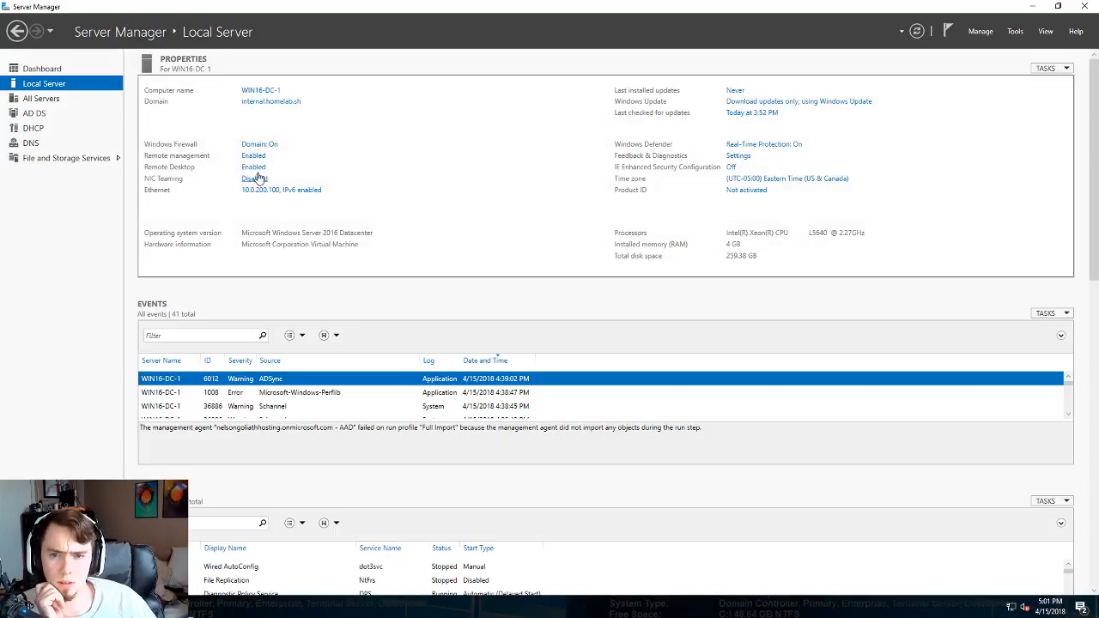
scroll(132, 300, down, 1)
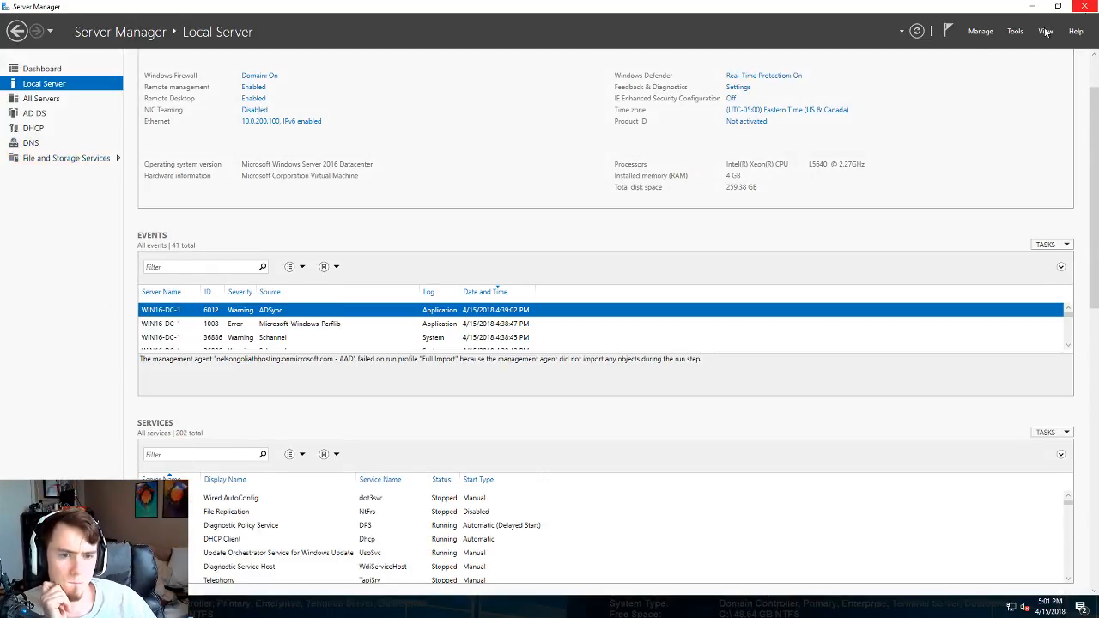
click(1083, 12)
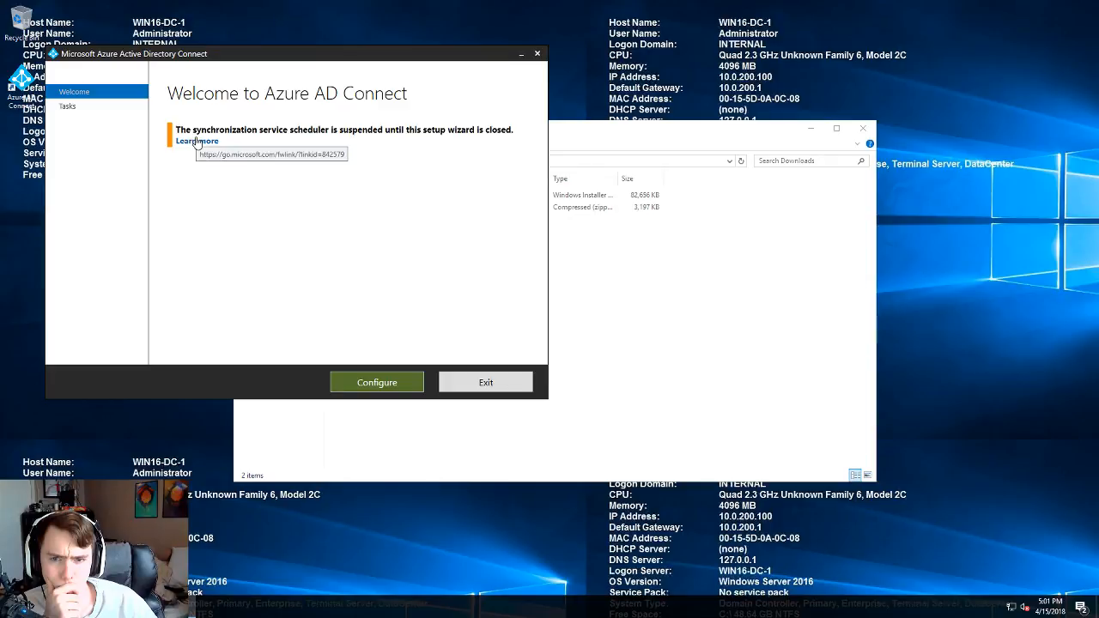
- Go to Customize synchronization options and the Azure AD sign-in page, then back out and exit
click(376, 382)
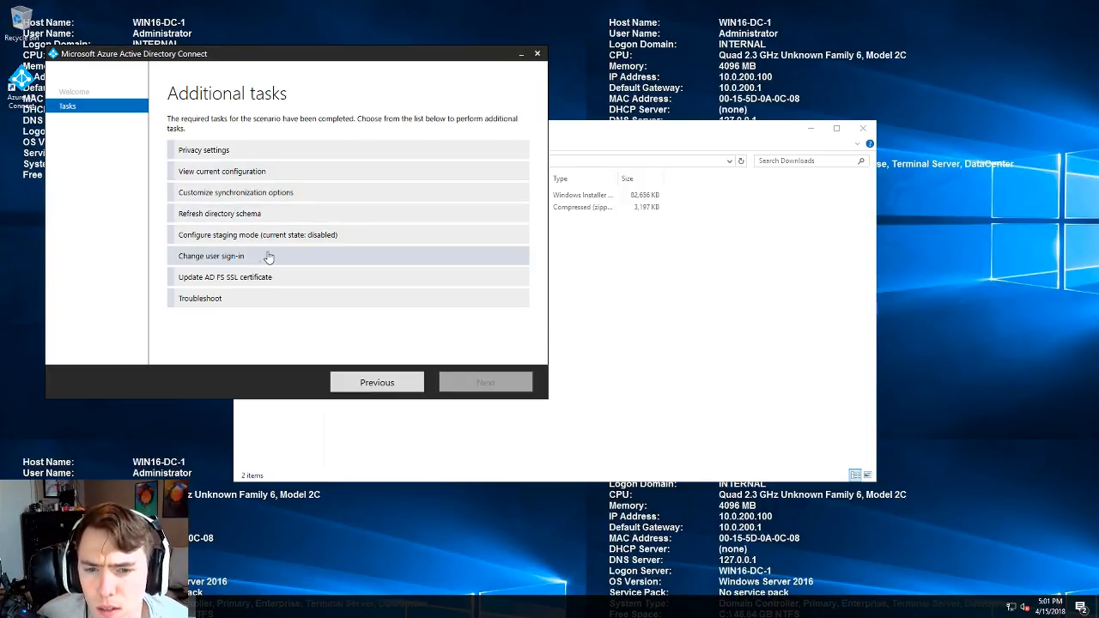
click(255, 217)
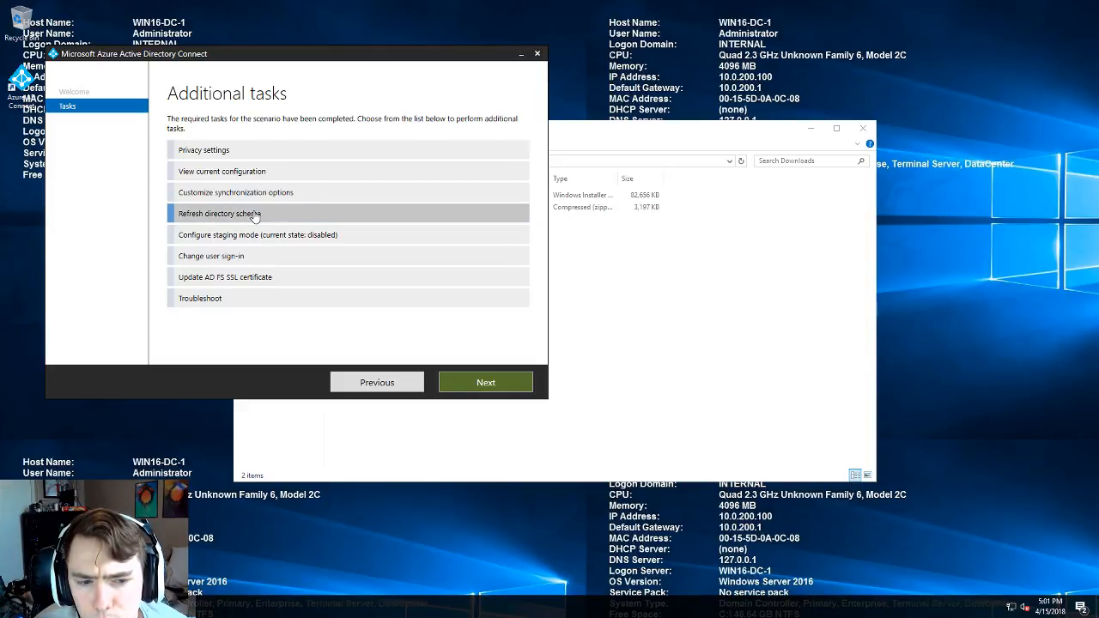
click(259, 194)
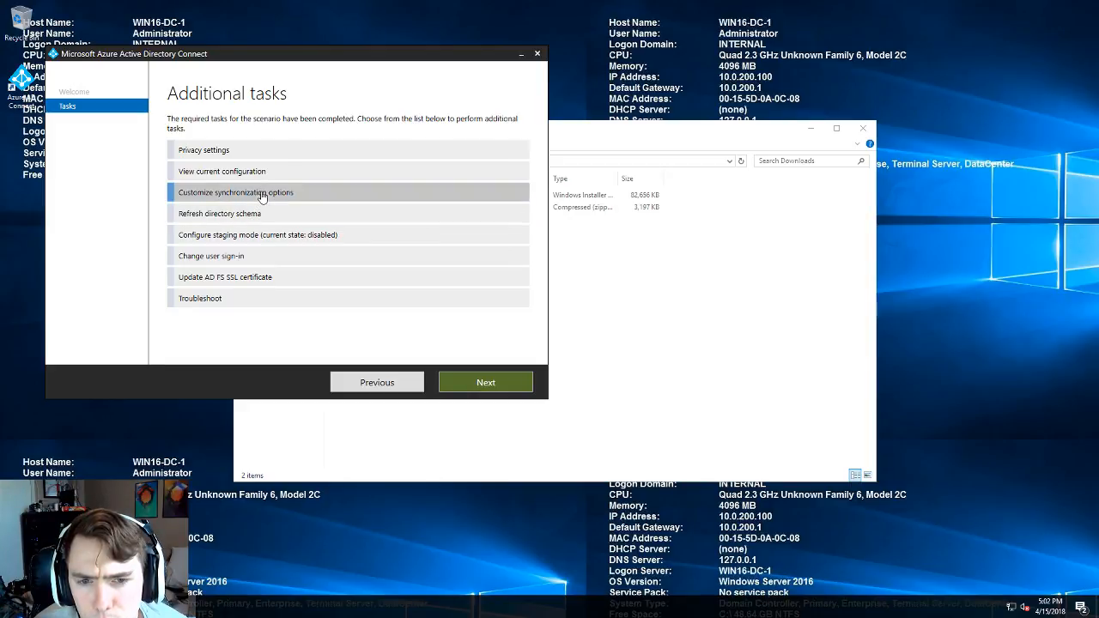
click(473, 382)
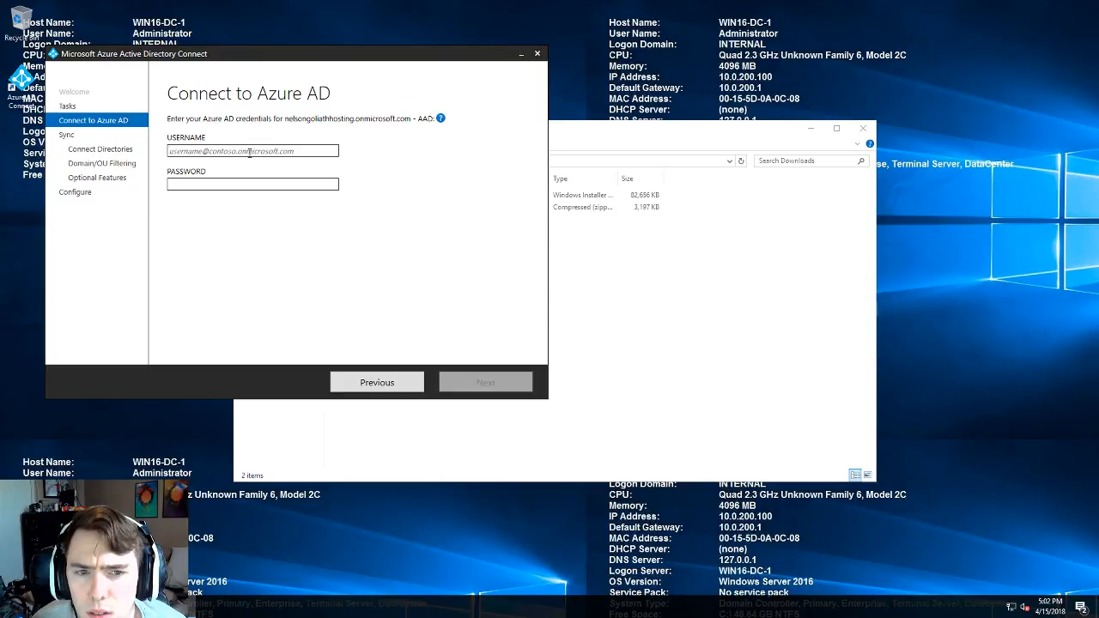
click(170, 184)
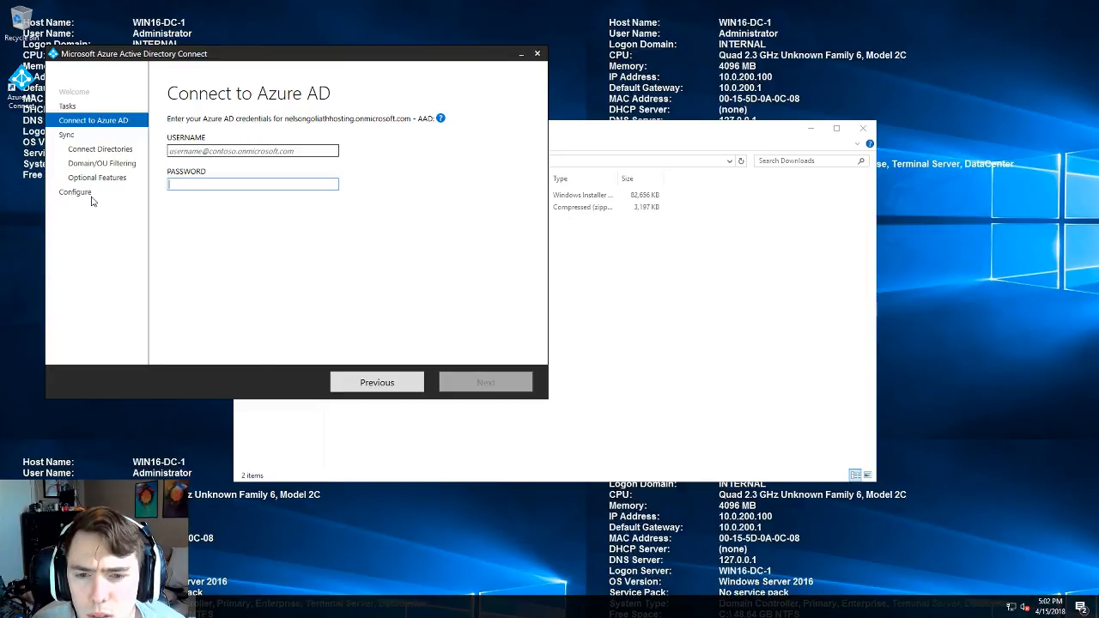
click(360, 383)
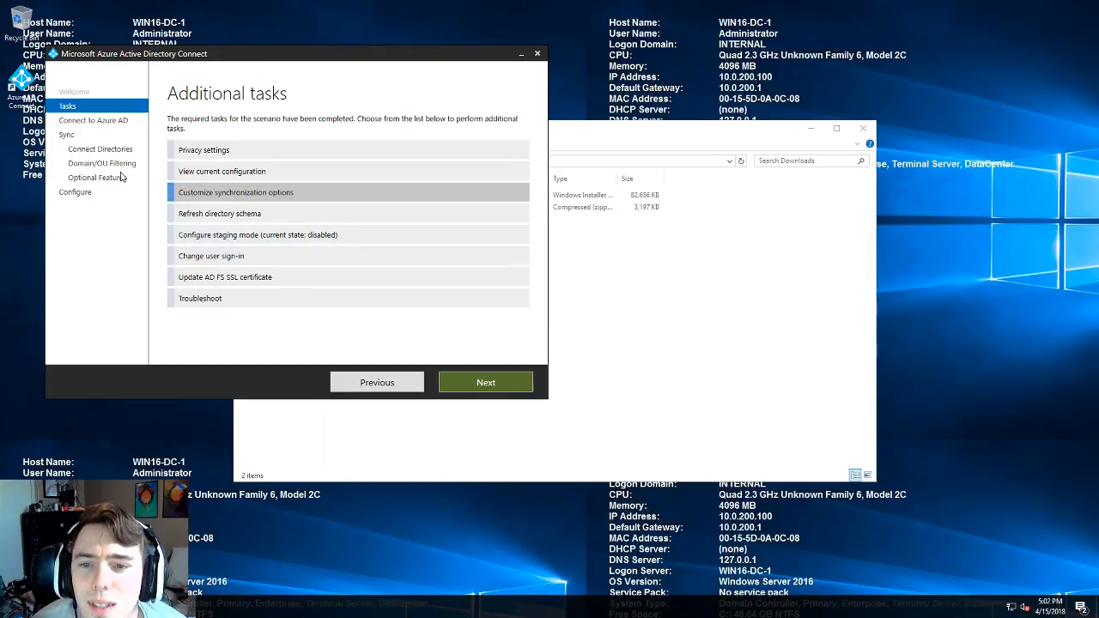
click(356, 385)
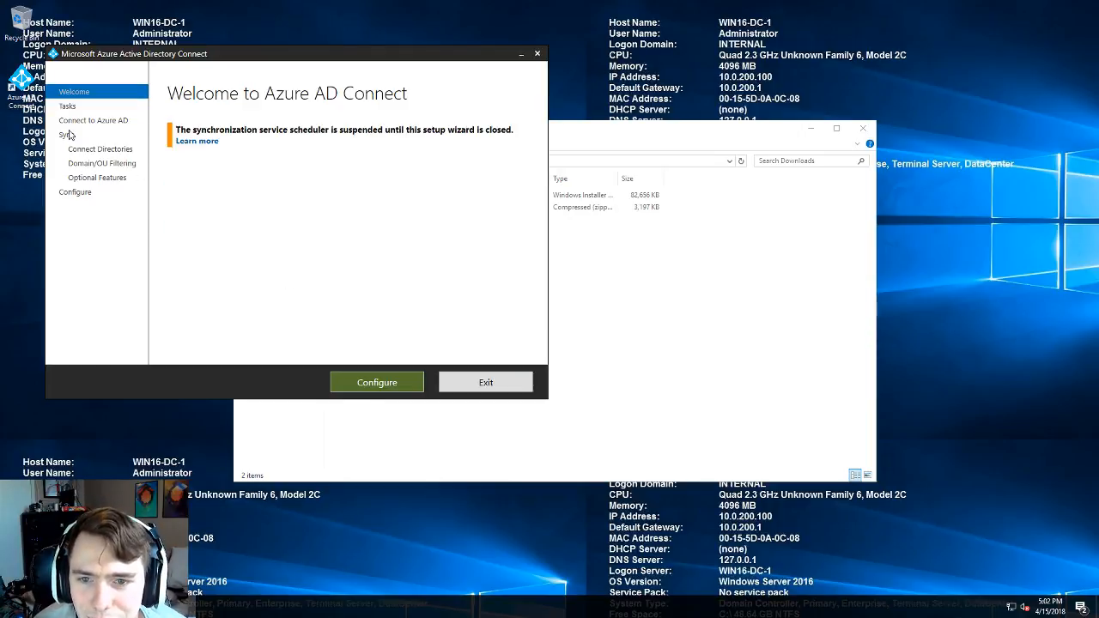
click(474, 384)
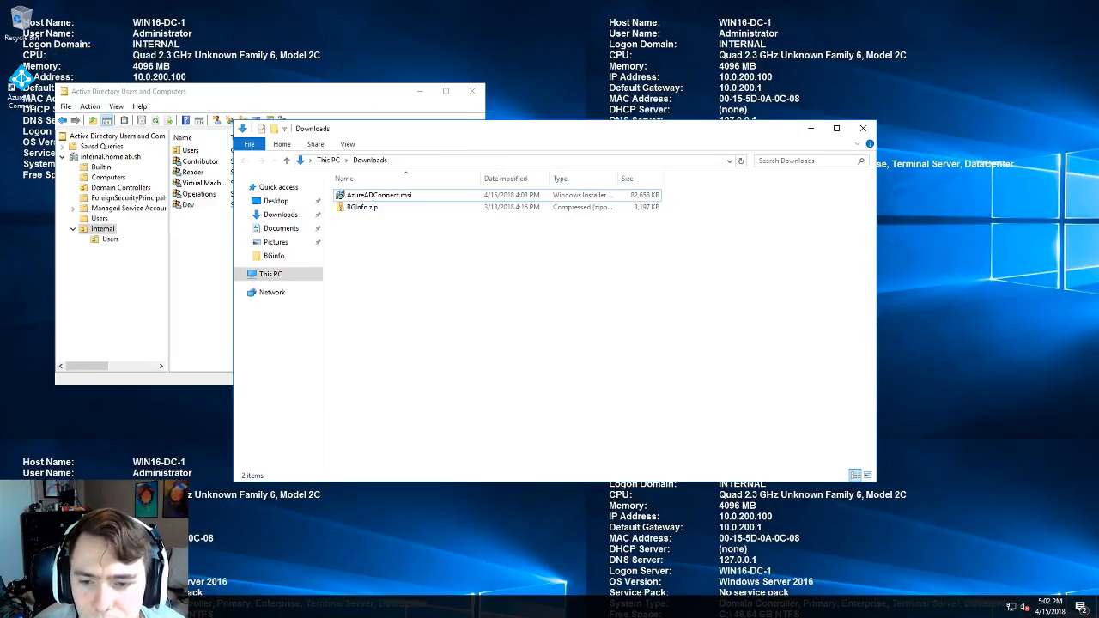
key(super)
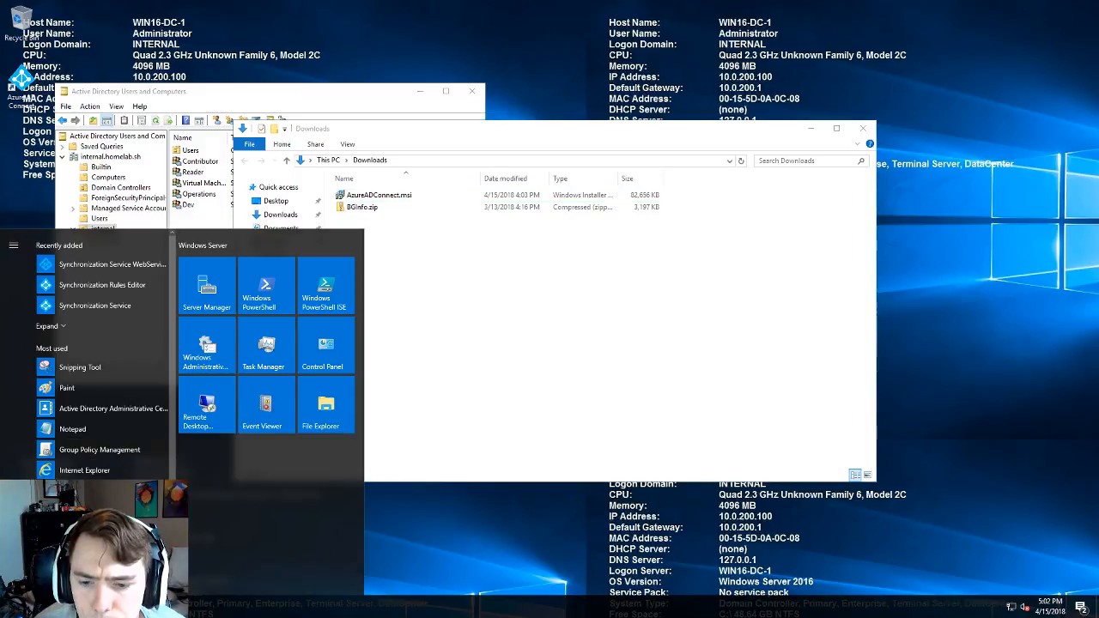
click(567, 507)
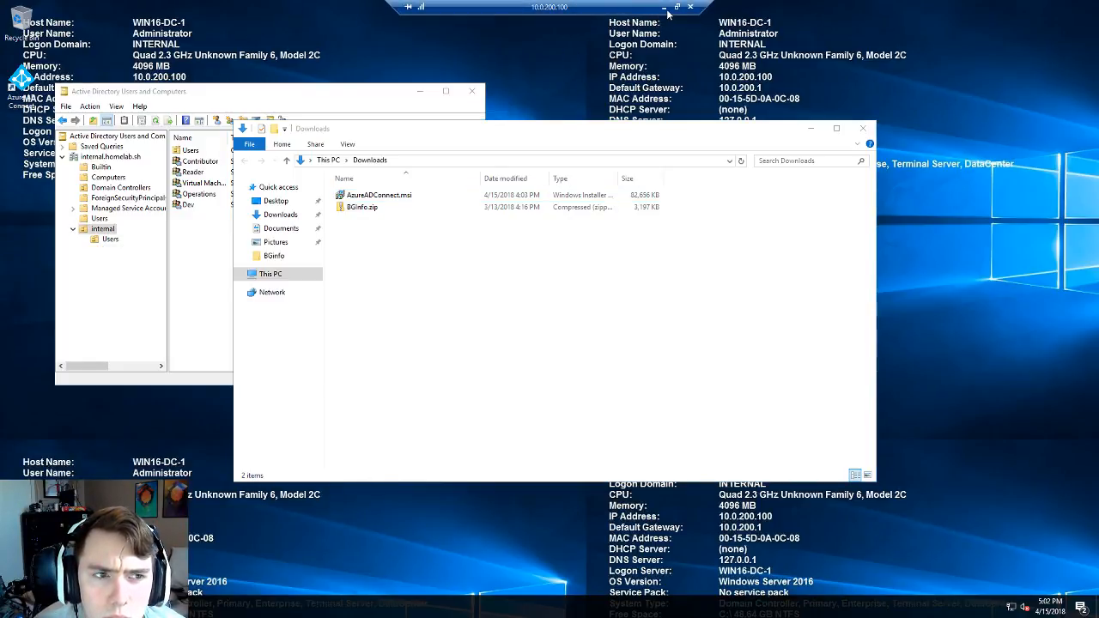
click(669, 12)
click(320, 292)
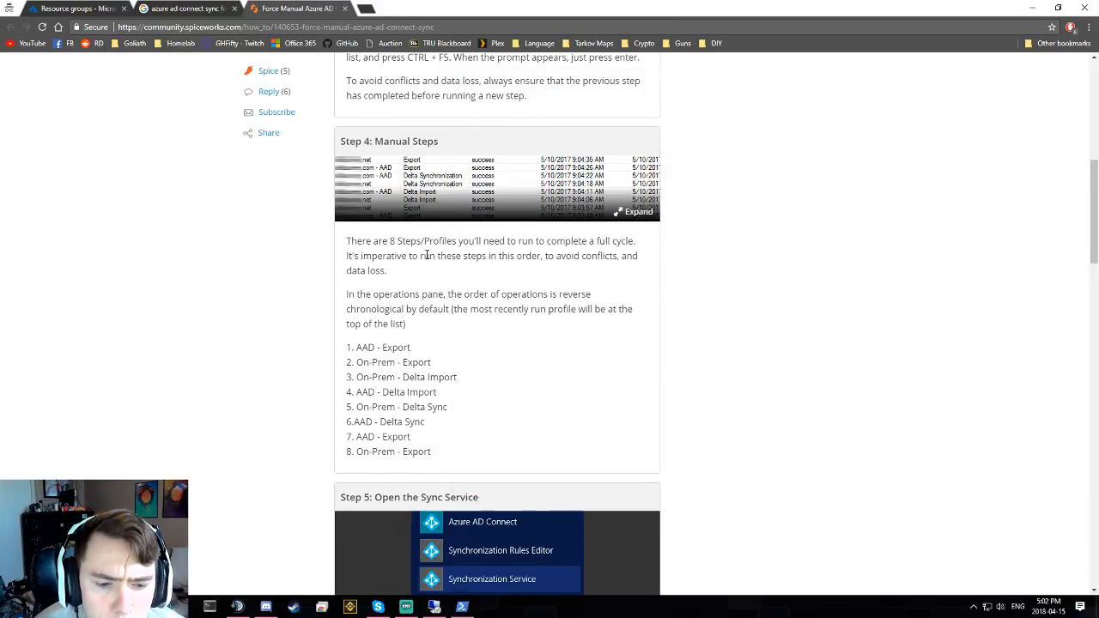
scroll(426, 254, down, 2)
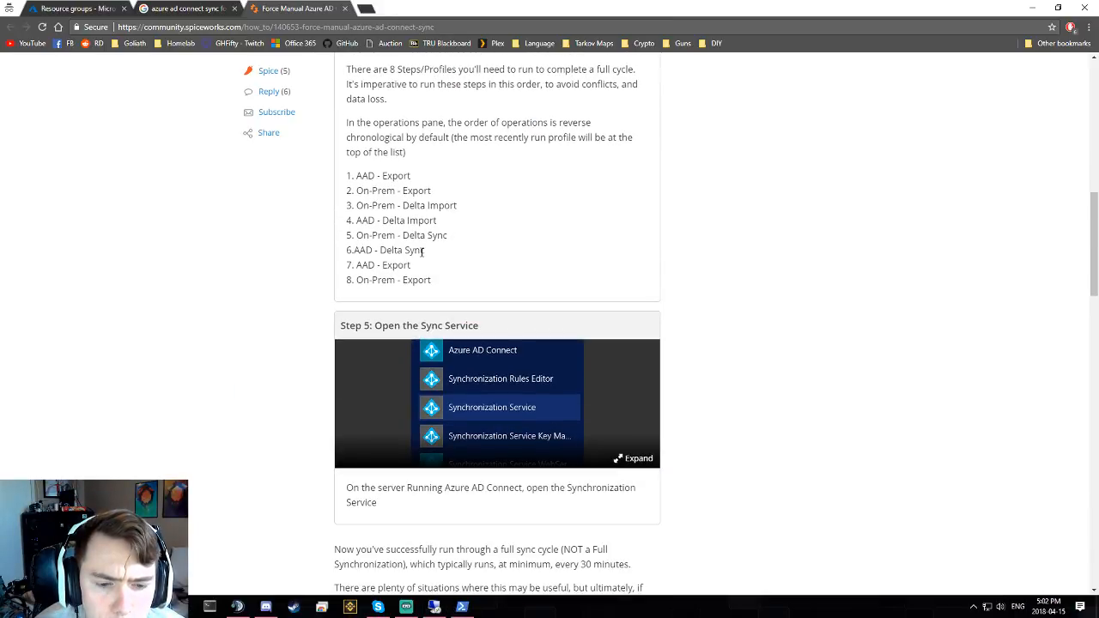
scroll(423, 253, down, 1)
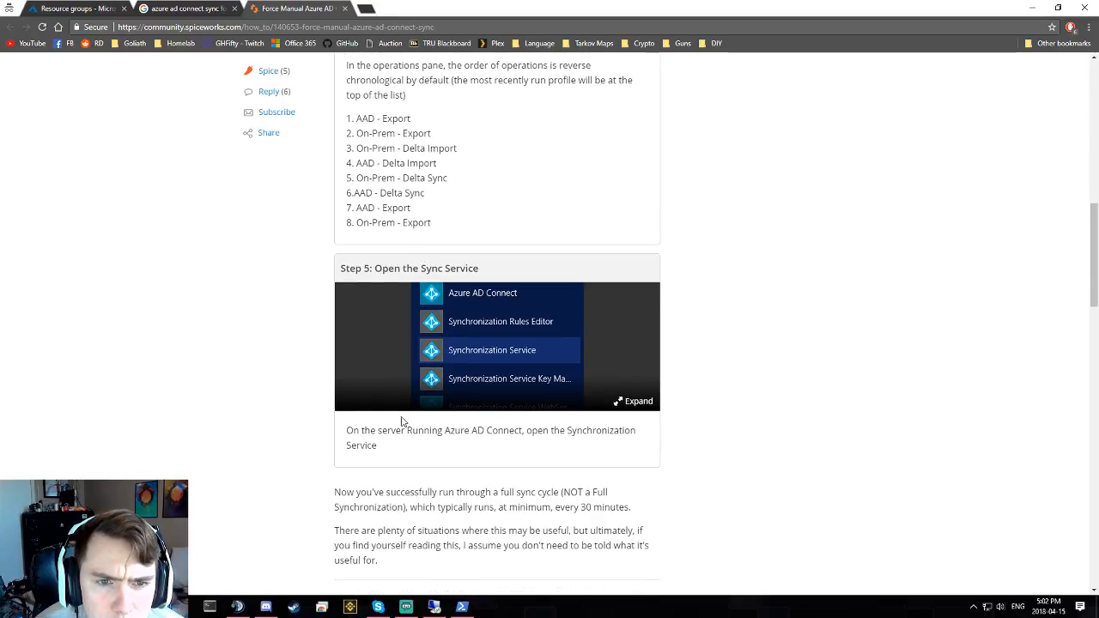
scroll(341, 392, up, 1)
scroll(340, 391, up, 1)
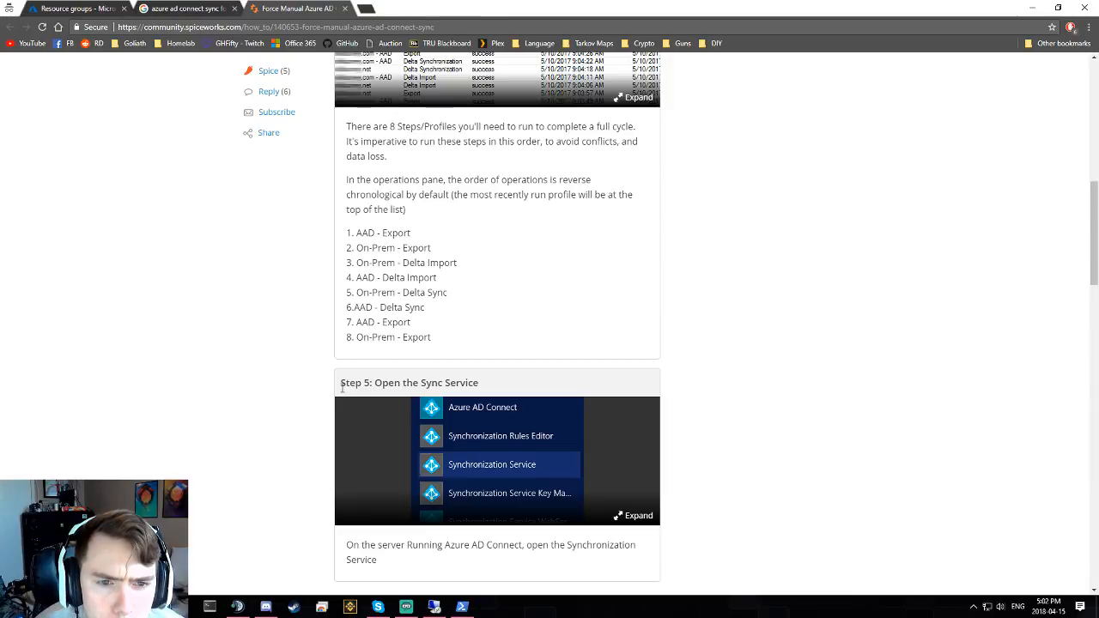
scroll(341, 388, up, 4)
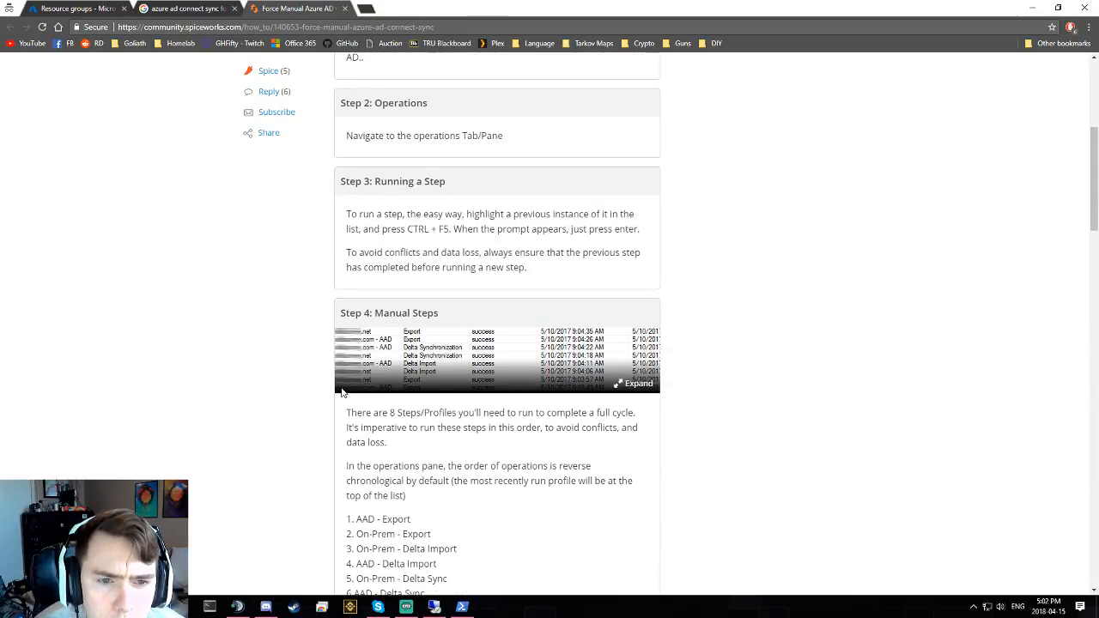
scroll(341, 391, down, 8)
scroll(300, 330, up, 2)
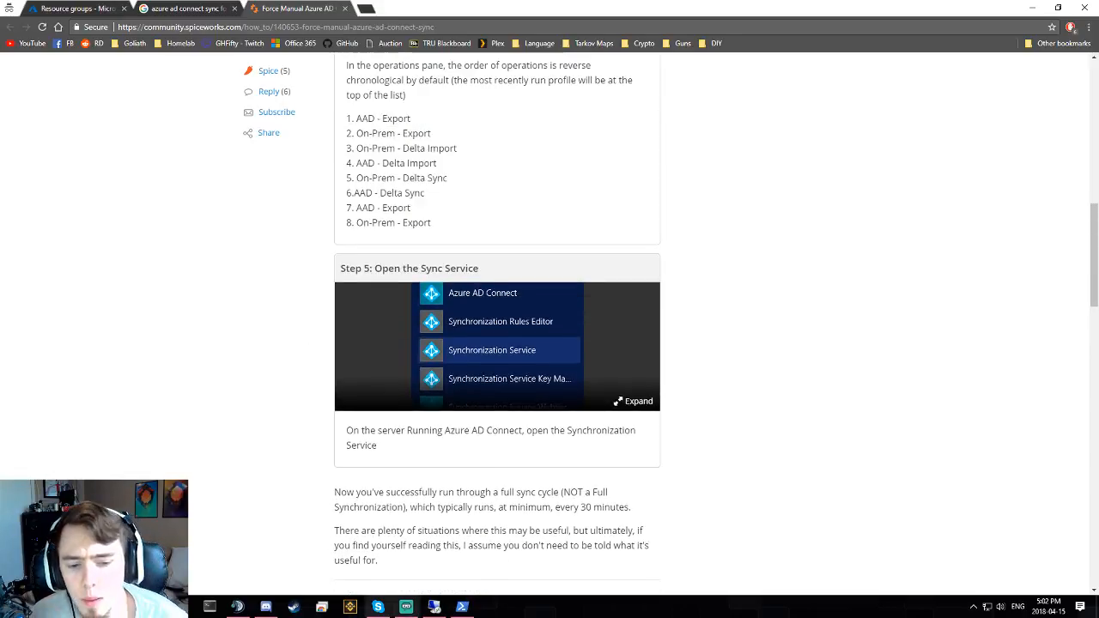
click(461, 606)
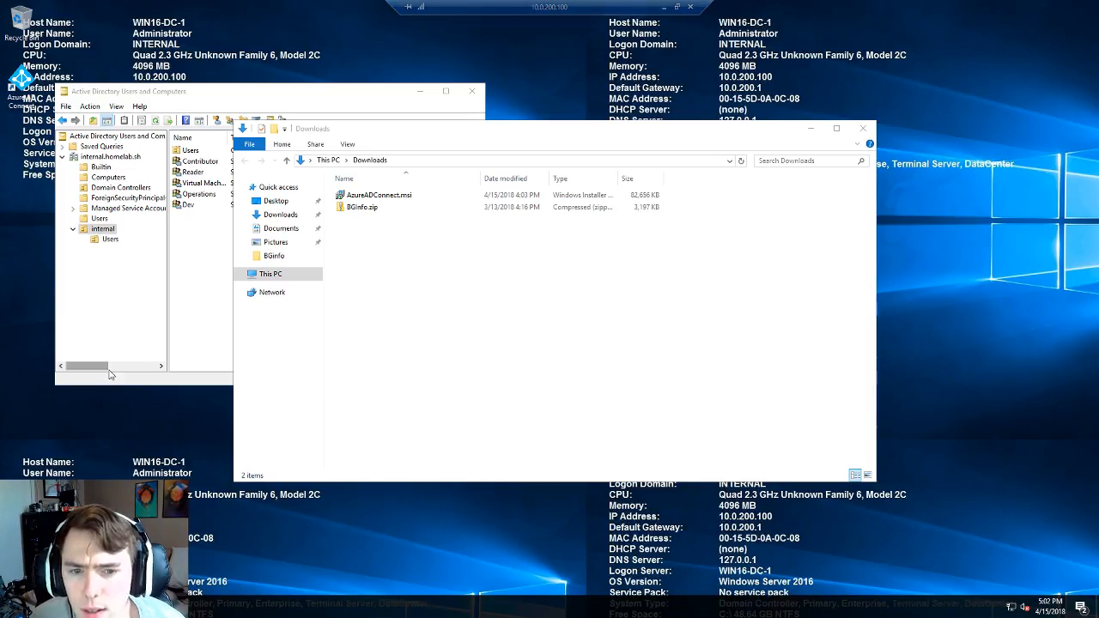
- Launch Azure AD Connect from the desktop, then minimize the session to view the Spiceworks guide
double_click(35, 88)
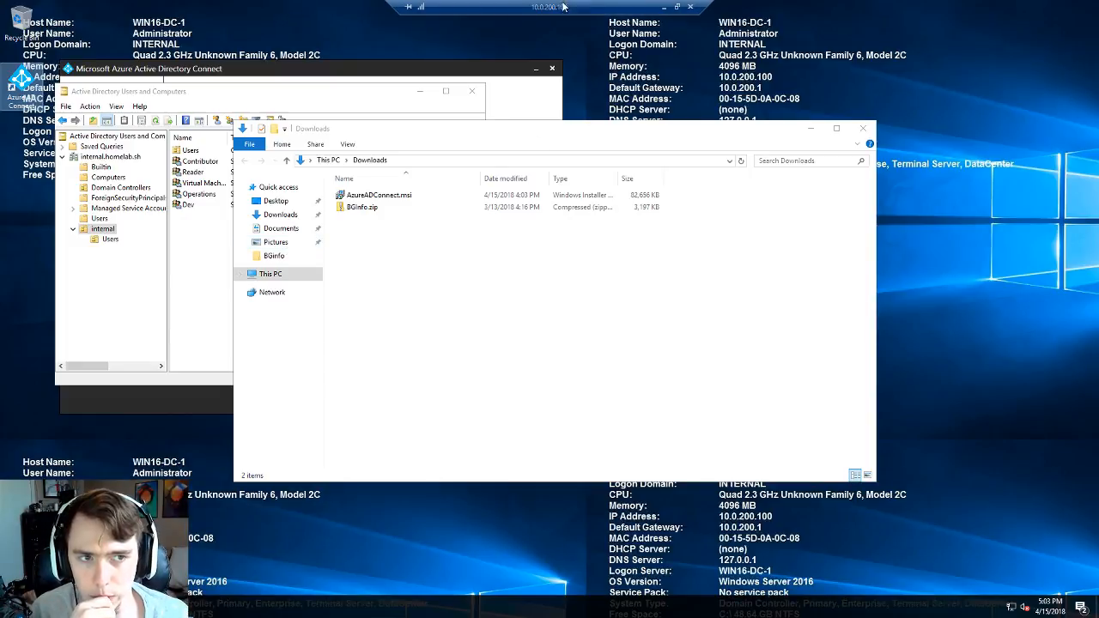
click(662, 8)
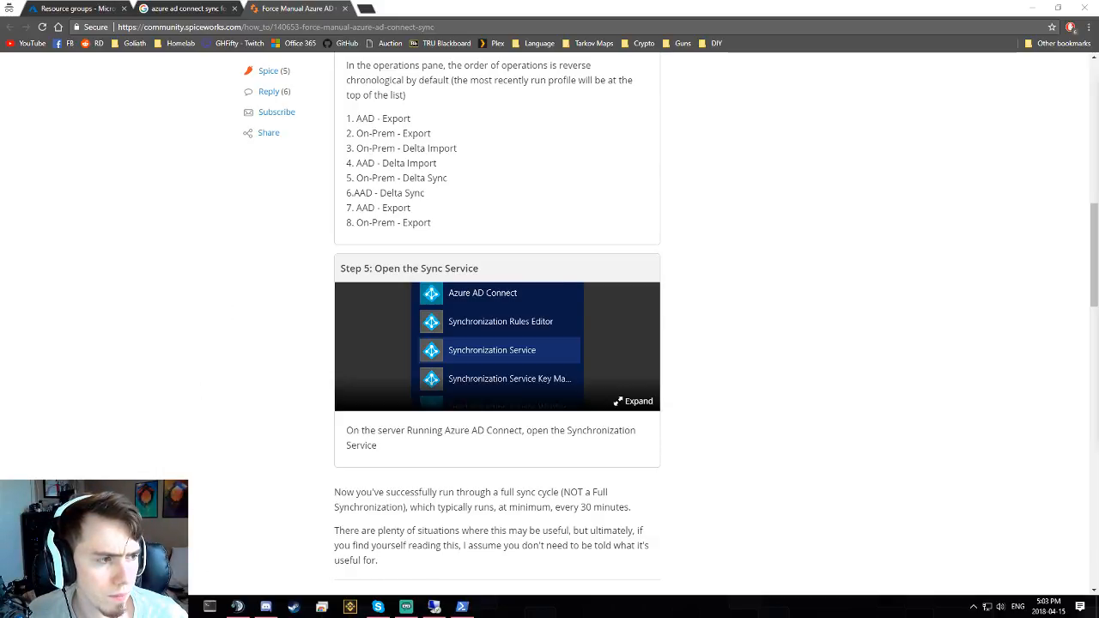
- Browse C:\TFTP-Root and its 8-3-25 subfolder, close Explorer, and return to the remote session
drag(1098, 93, 368, 61)
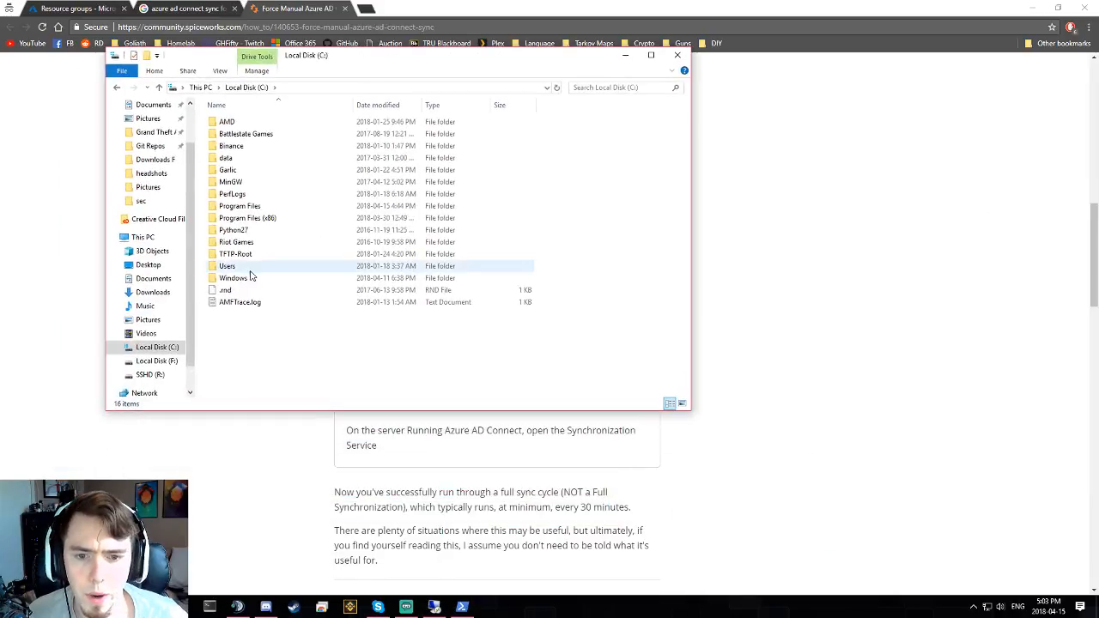
click(267, 258)
double_click(267, 256)
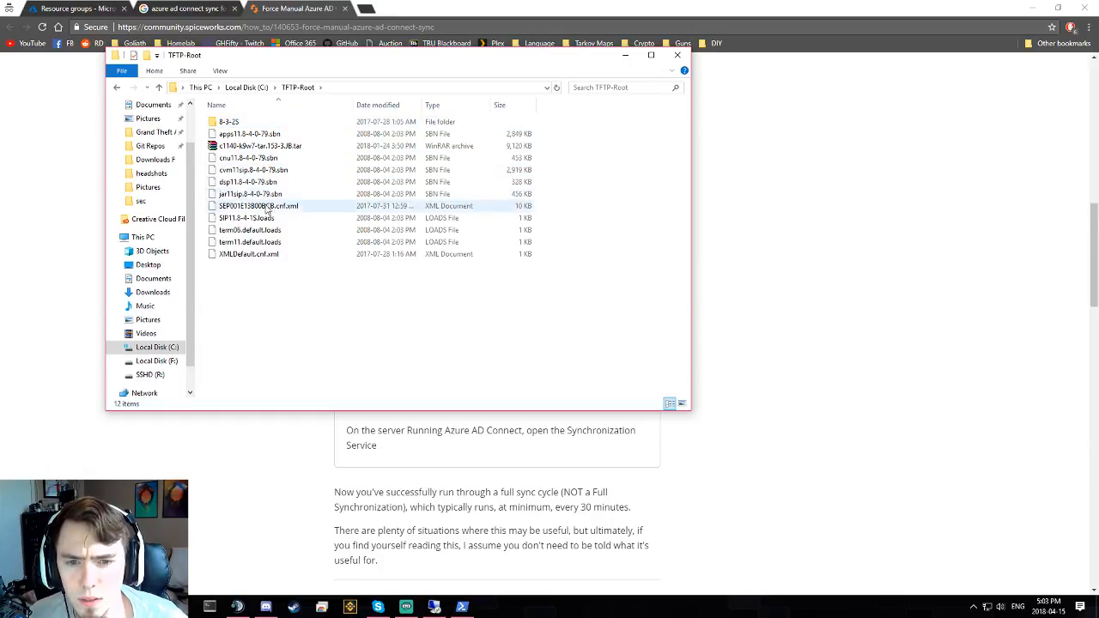
double_click(260, 122)
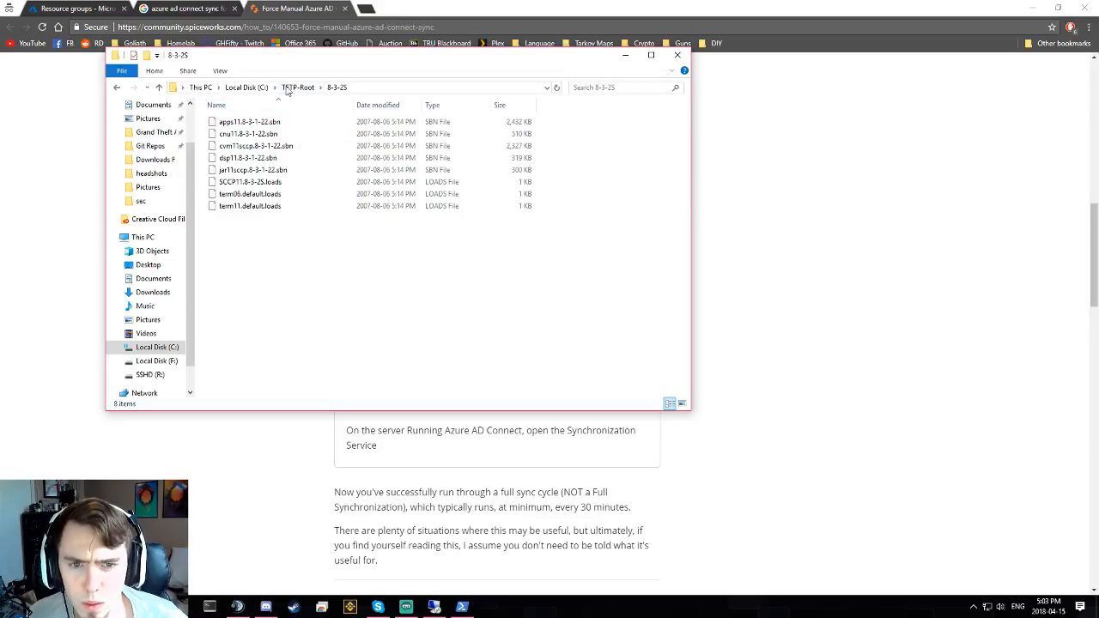
click(288, 87)
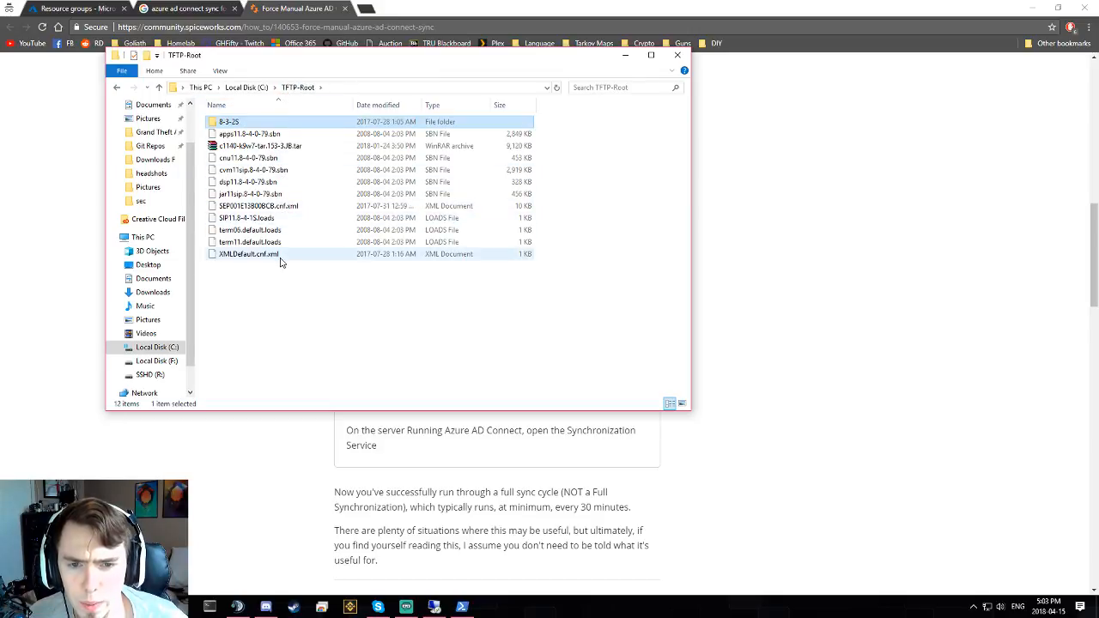
click(675, 55)
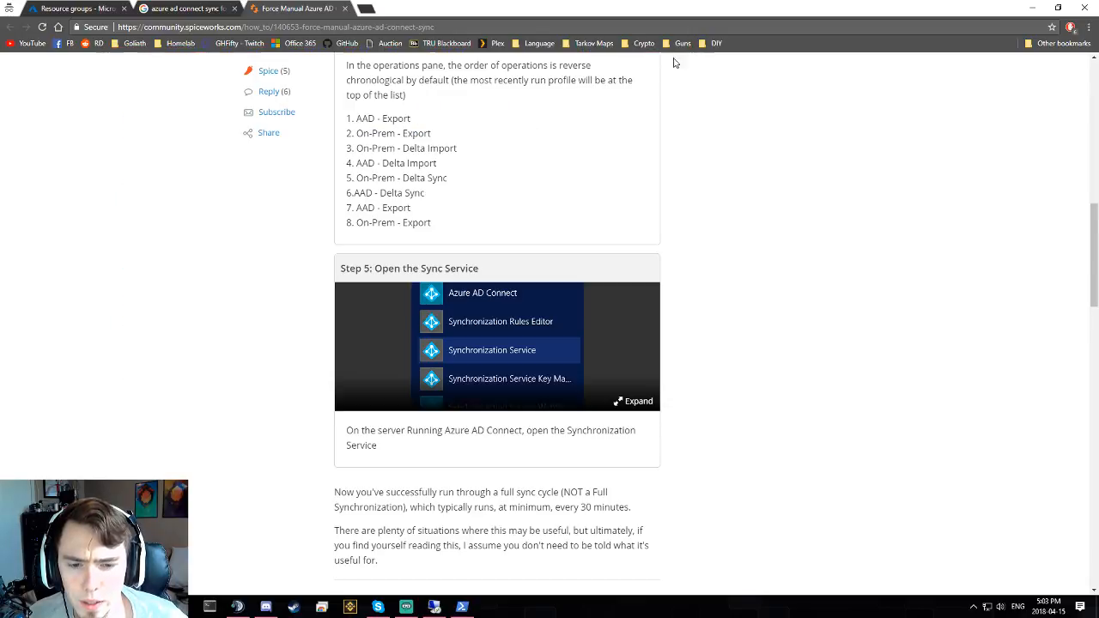
click(462, 606)
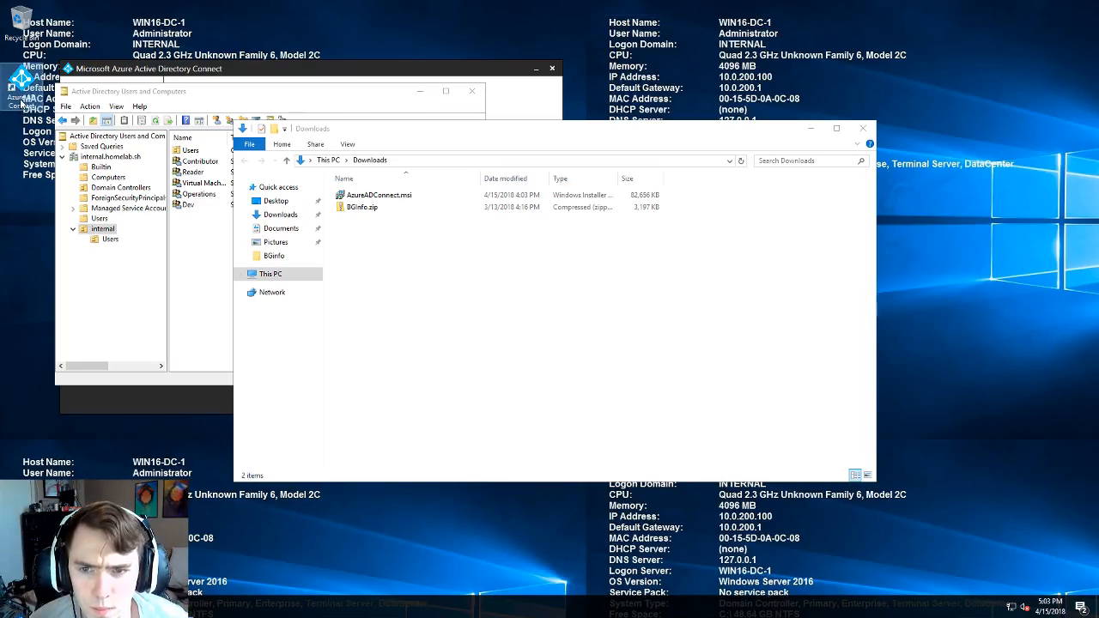
- Relaunch Azure AD Connect, choose Customize synchronization options, and reach Connect to Azure AD beside the error
double_click(32, 89)
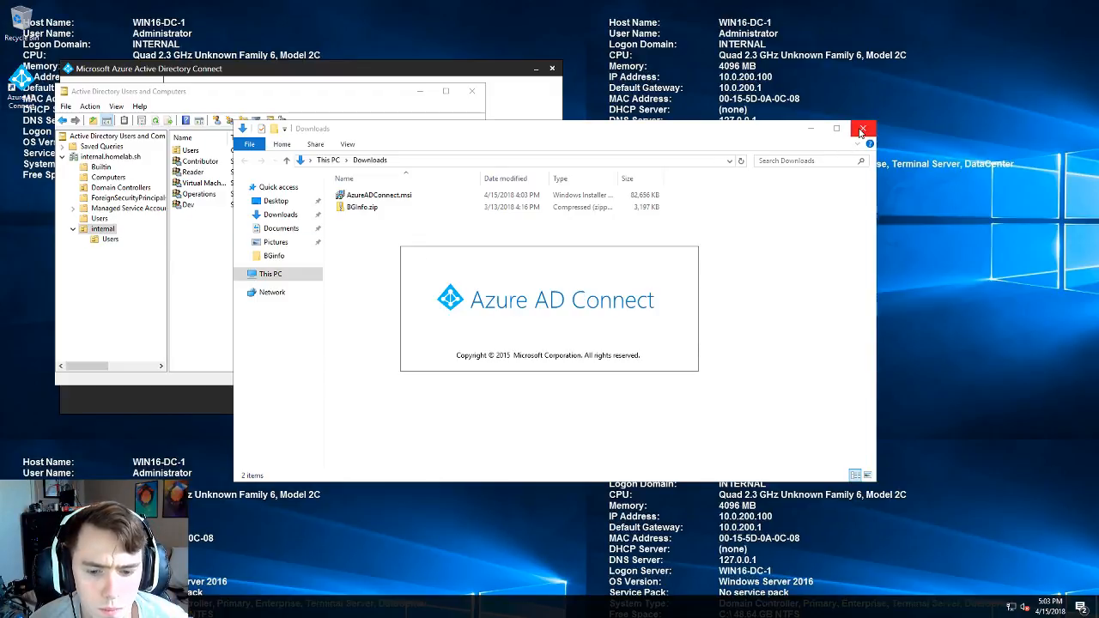
click(861, 131)
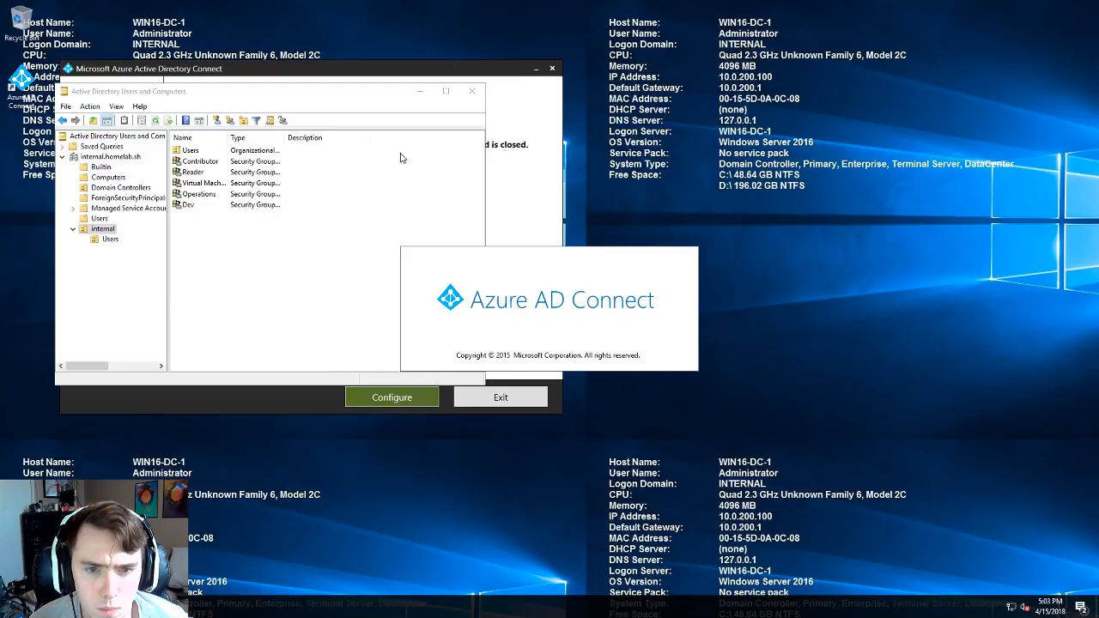
click(540, 128)
drag(273, 70, 648, 94)
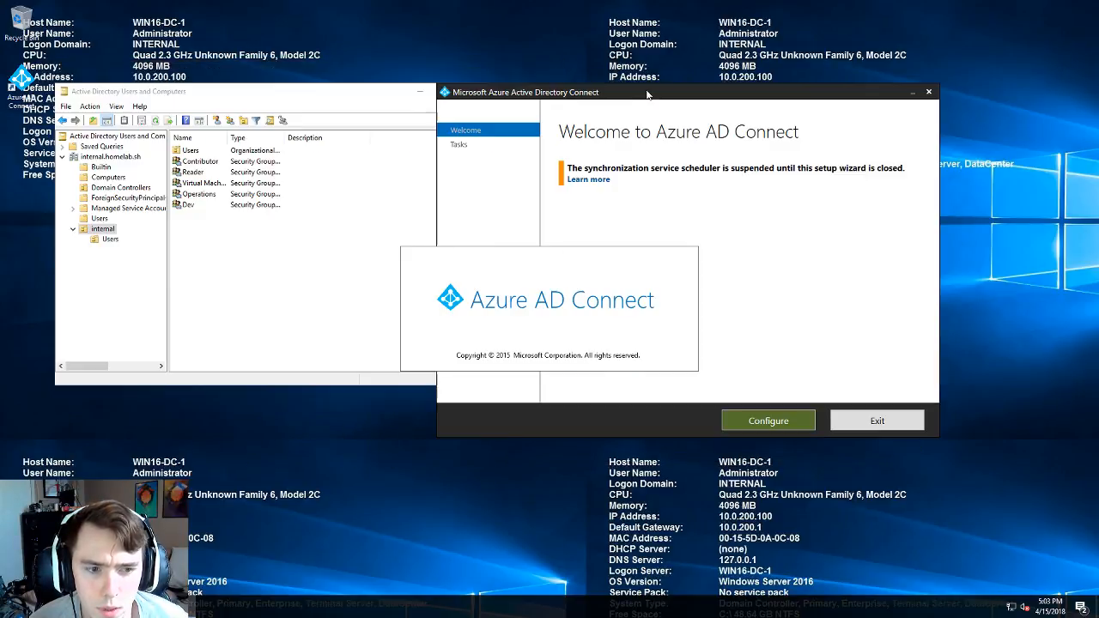
click(759, 422)
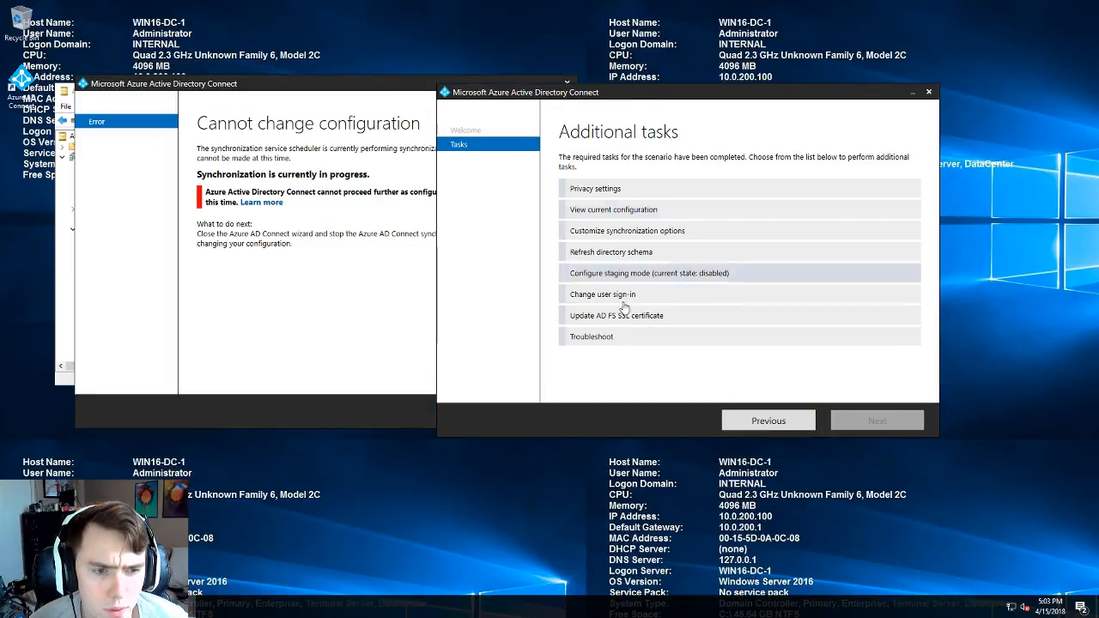
click(644, 233)
click(857, 414)
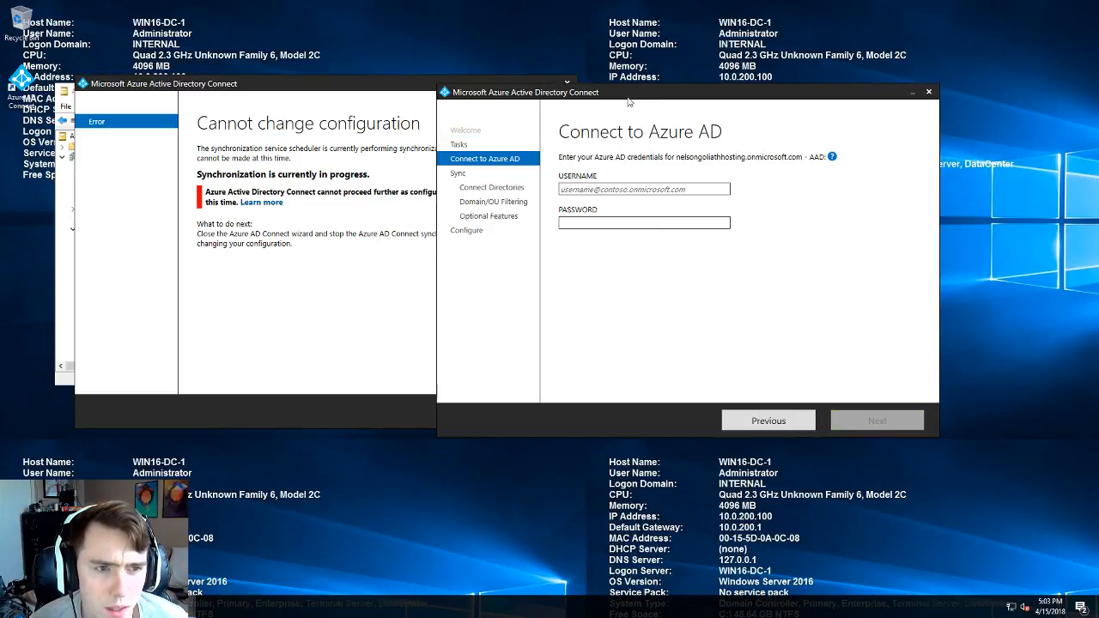
drag(628, 101, 467, 103)
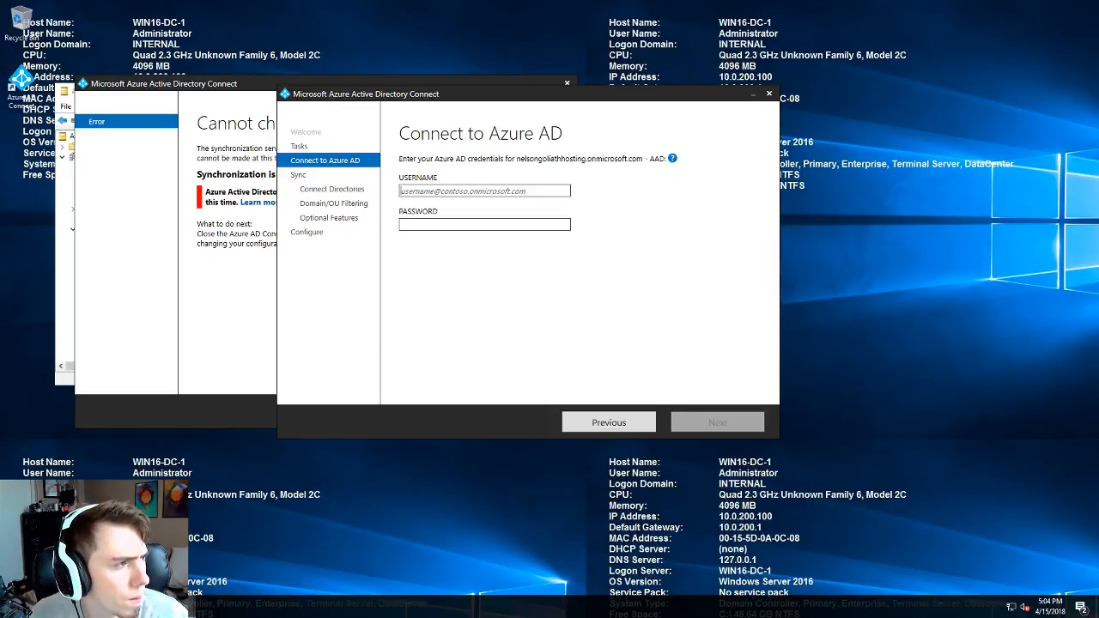
- Enter the Azure AD admin account's username and password on Connect to Azure AD and submit them
click(447, 190)
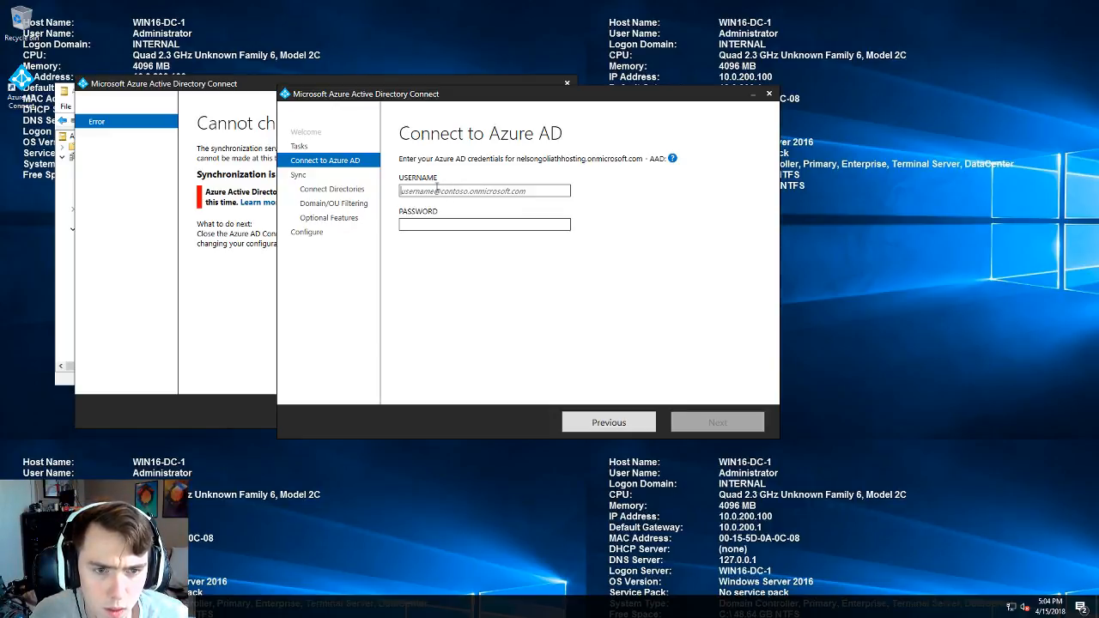
key(ctrl+v)
click(444, 225)
text(***)
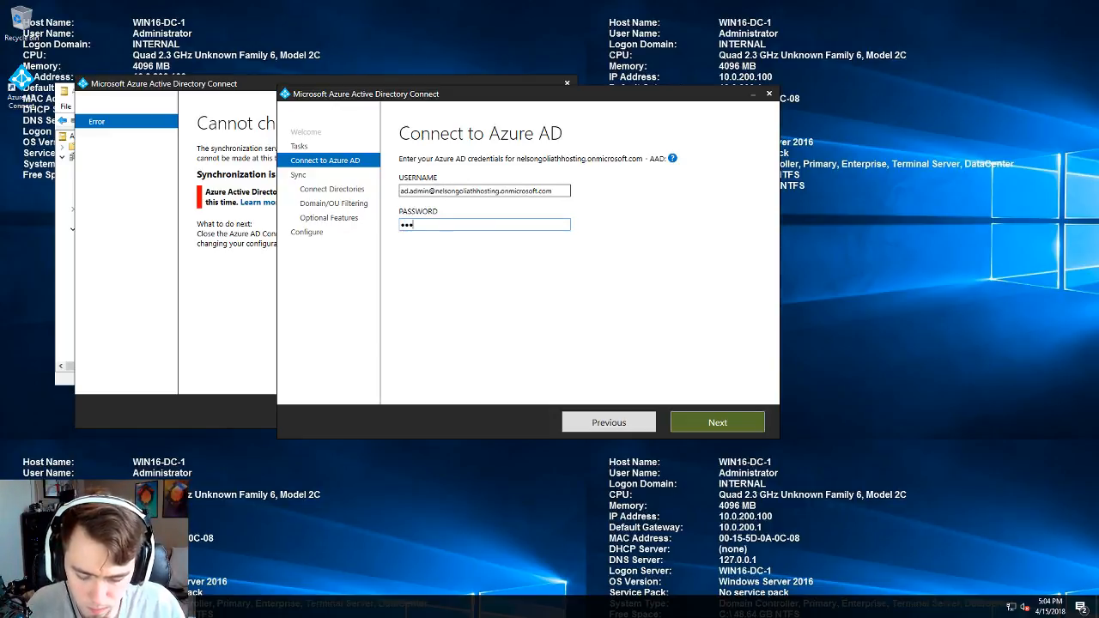
text(****)
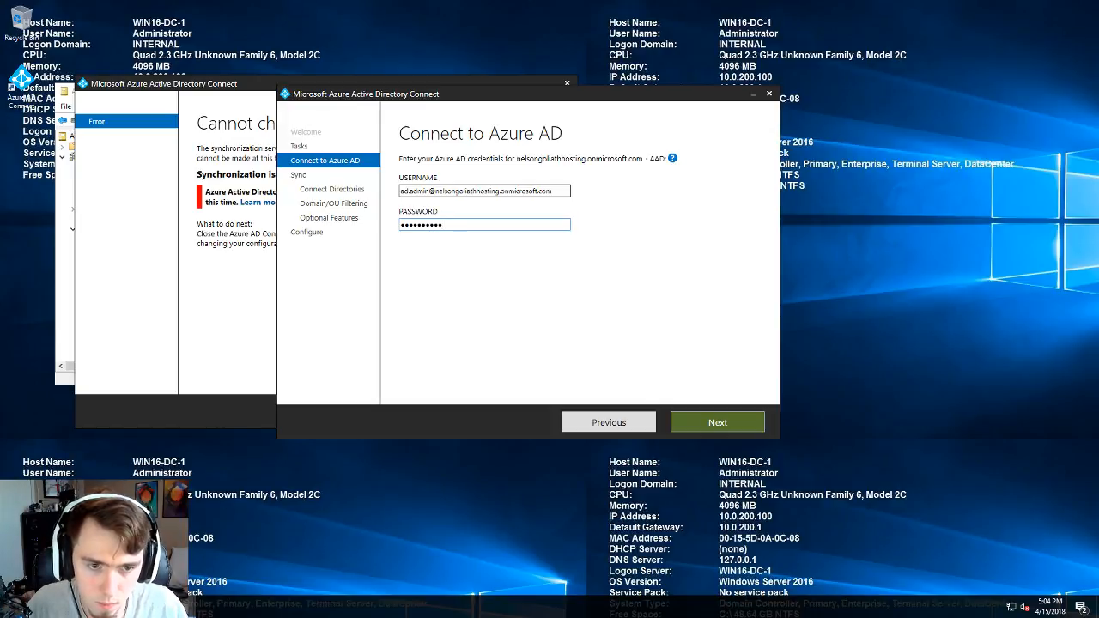
key(Return)
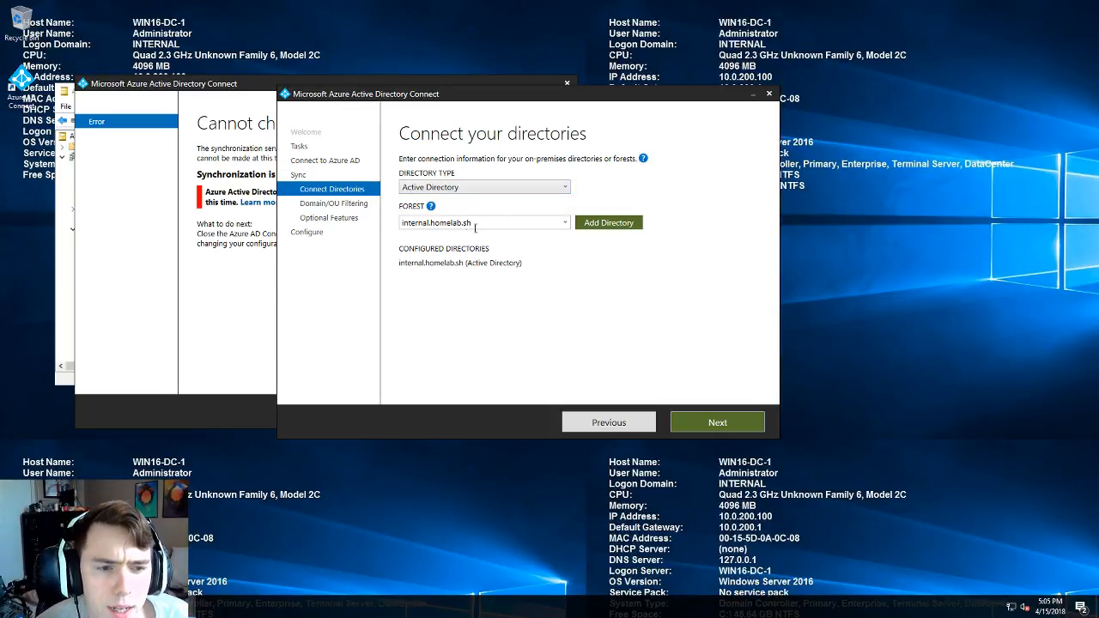
- Refresh the domain/OU list, keep all domains and OUs and the optional features, then start Configure
click(703, 427)
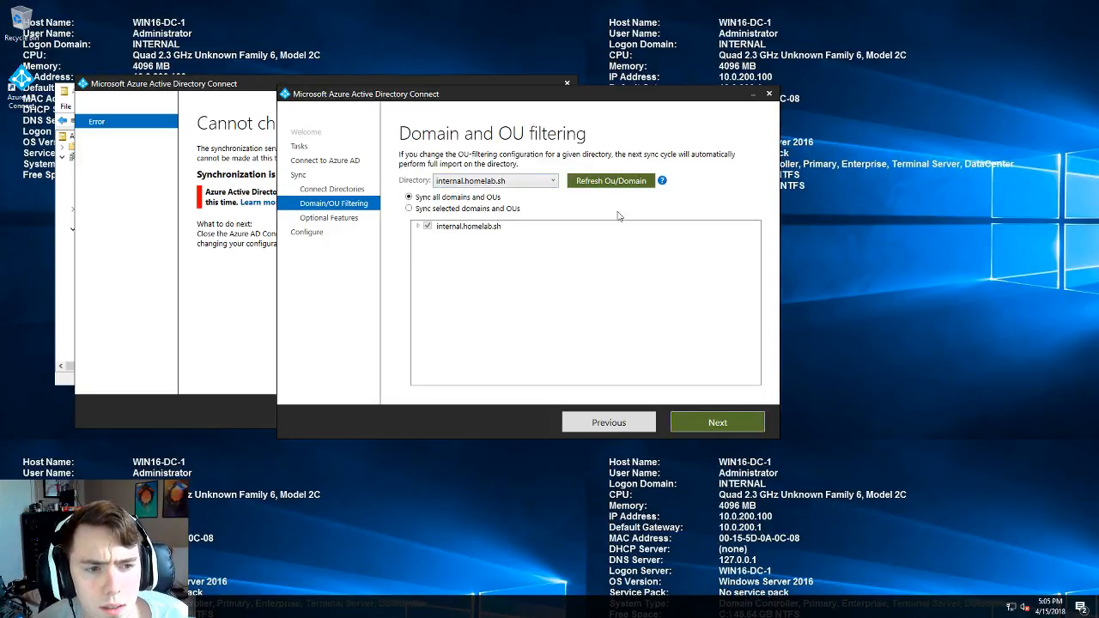
click(619, 180)
mouse_move(664, 183)
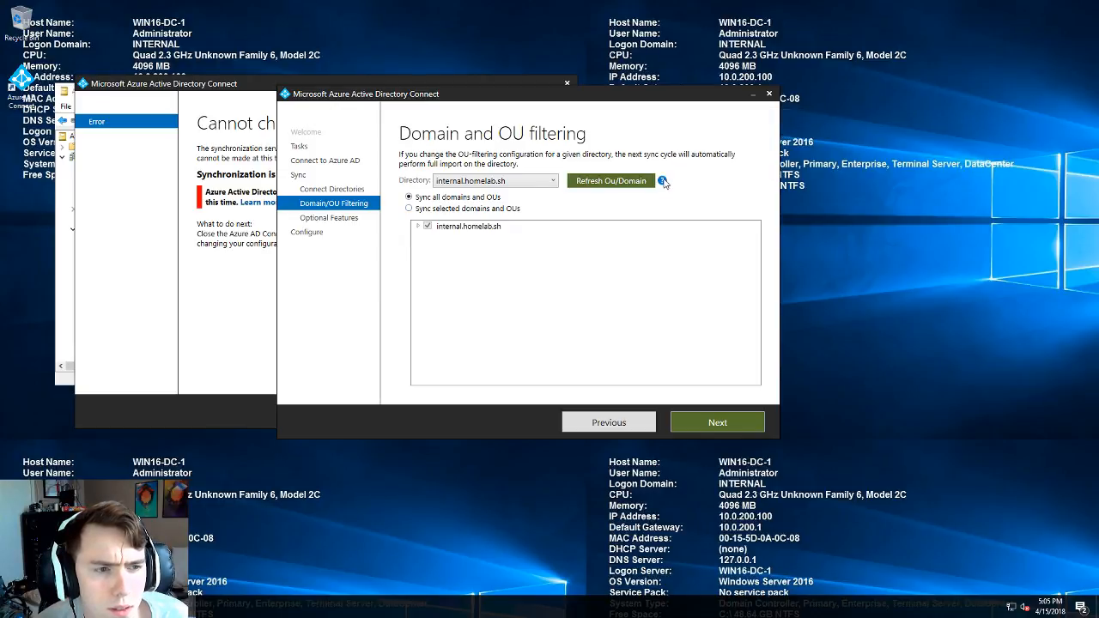
click(712, 422)
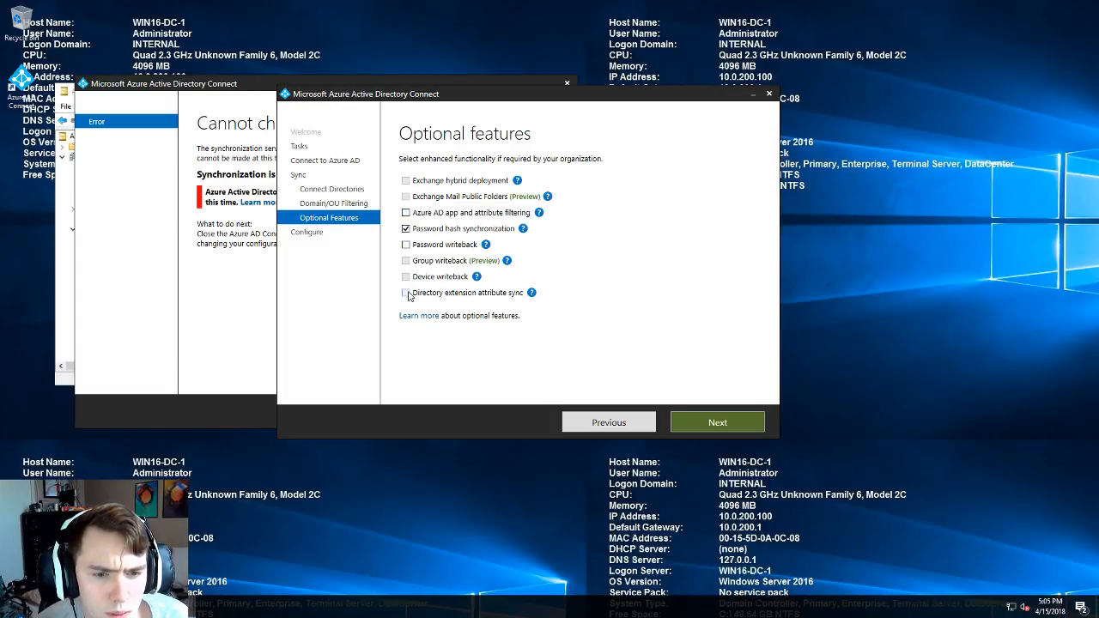
click(718, 422)
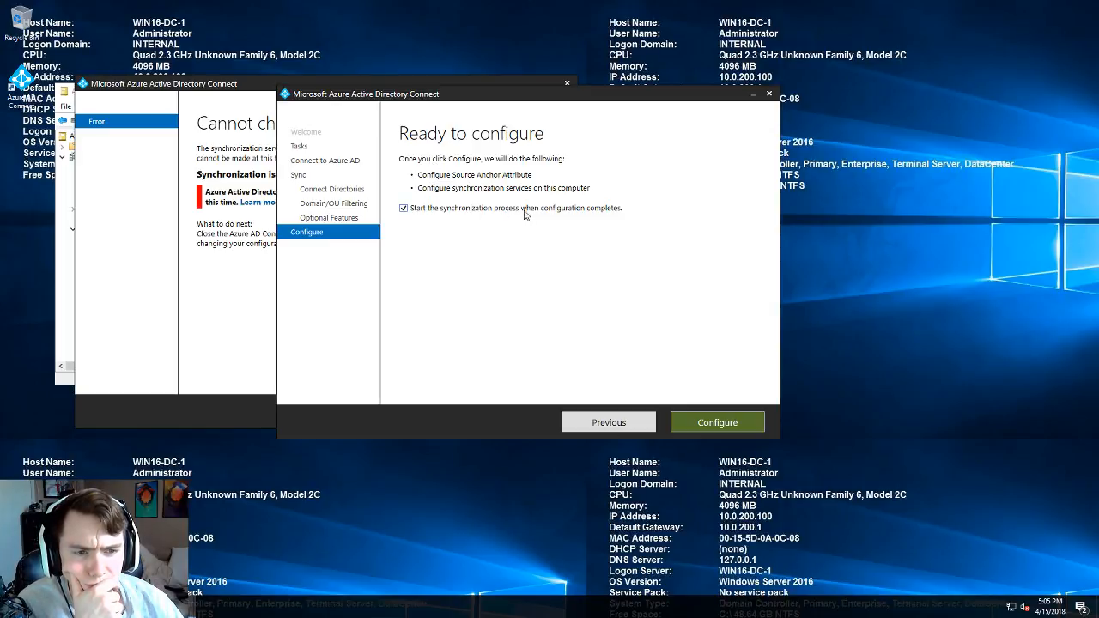
click(704, 420)
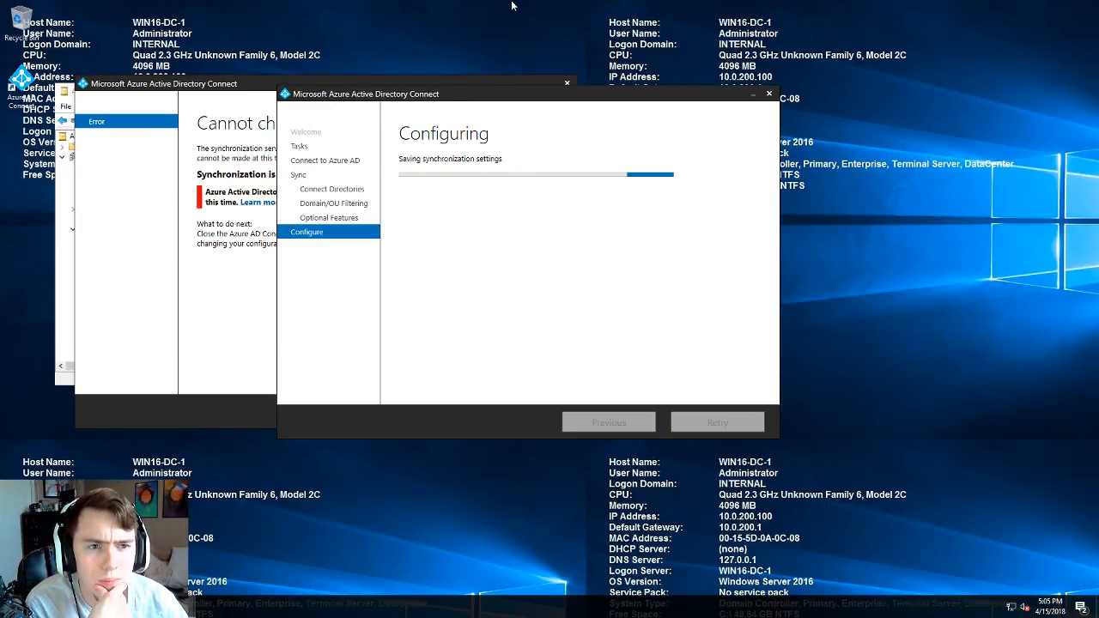
mouse_move(515, 5)
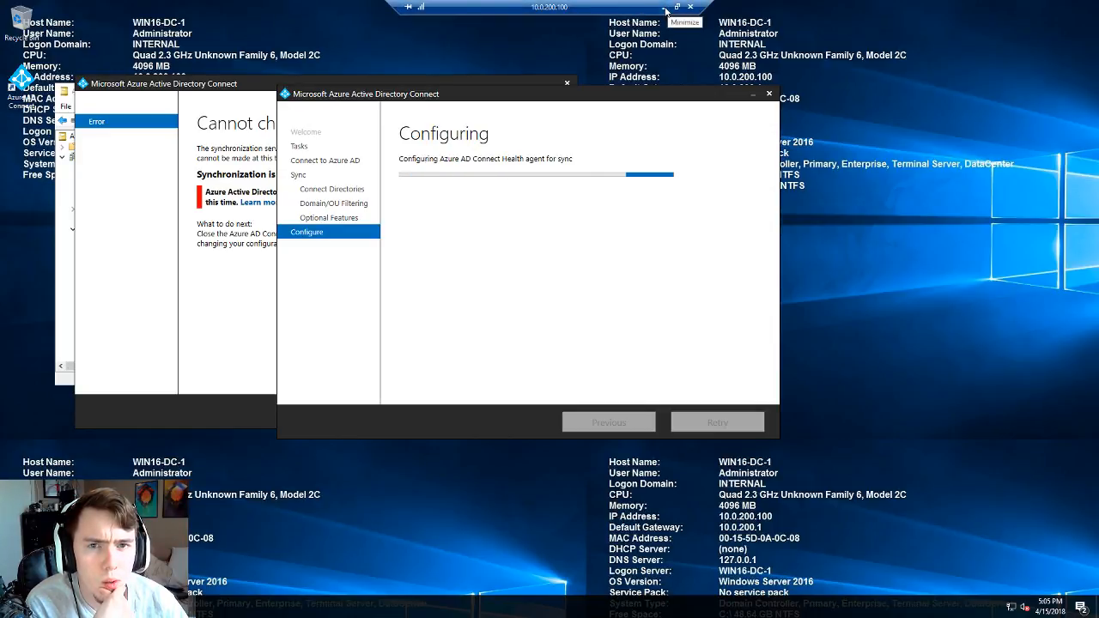
- Leave the remote session, close the search tabs and refresh the Azure portal resource groups
click(665, 7)
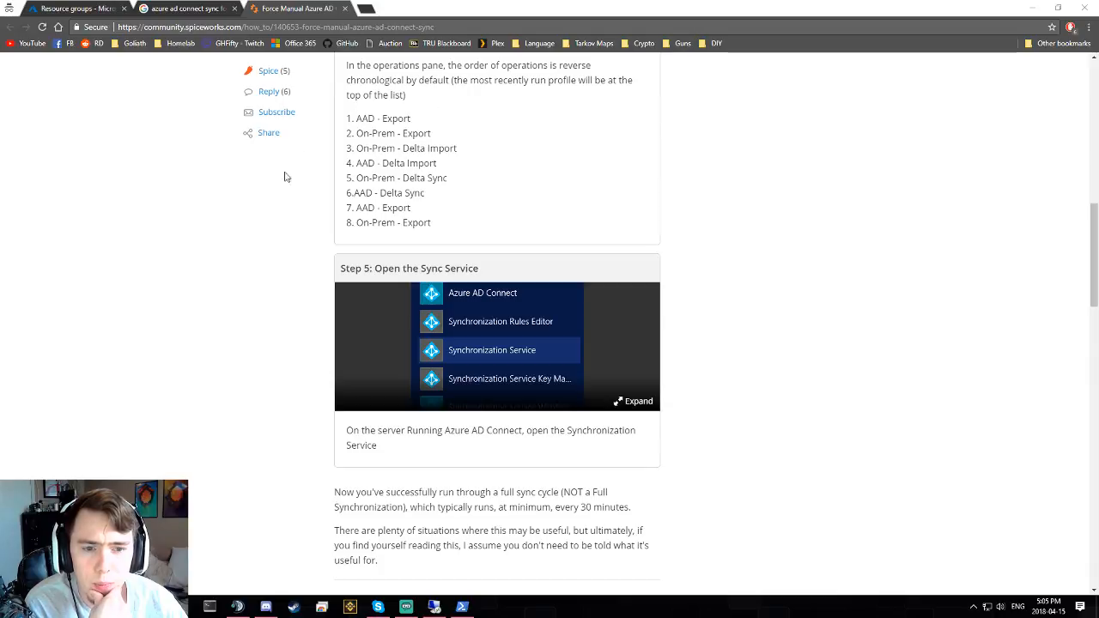
scroll(255, 216, up, 2)
click(179, 12)
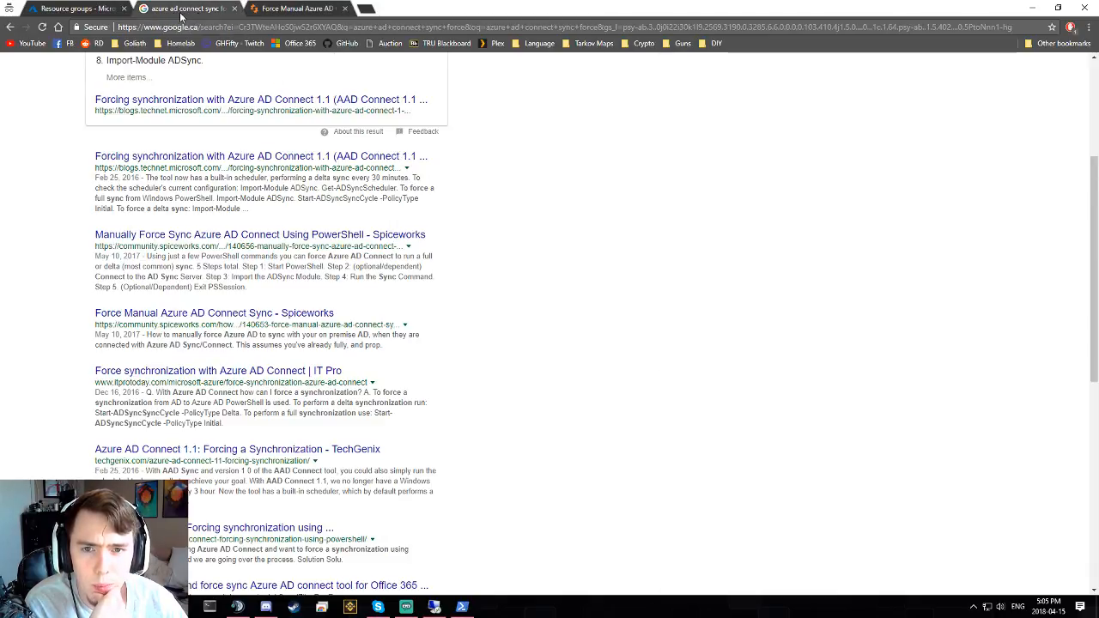
middle_click(182, 13)
middle_click(183, 13)
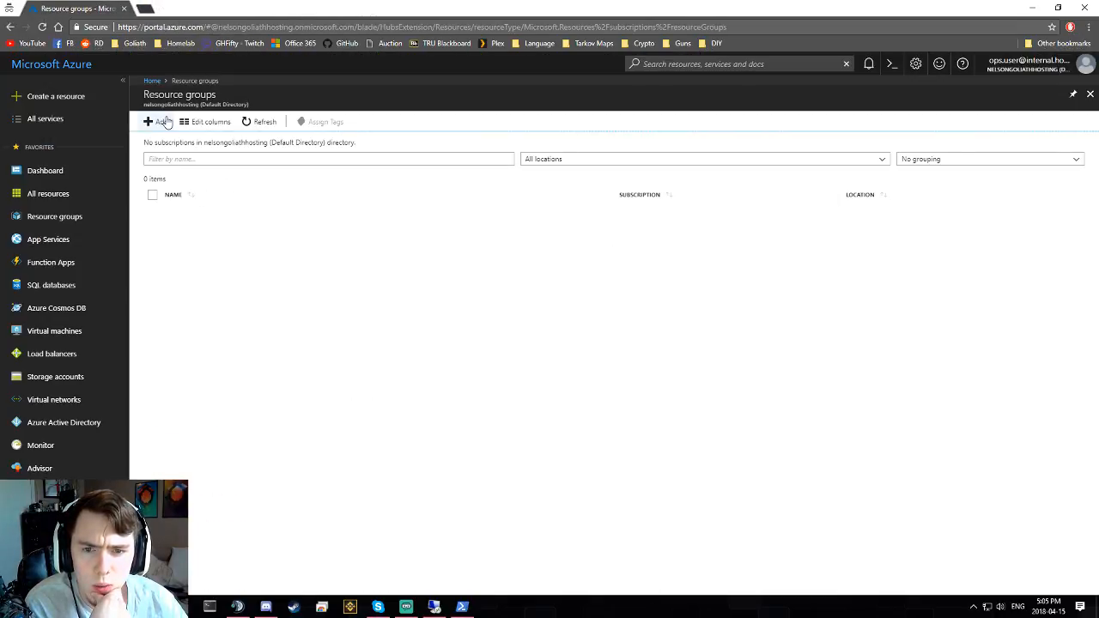
click(269, 127)
click(267, 128)
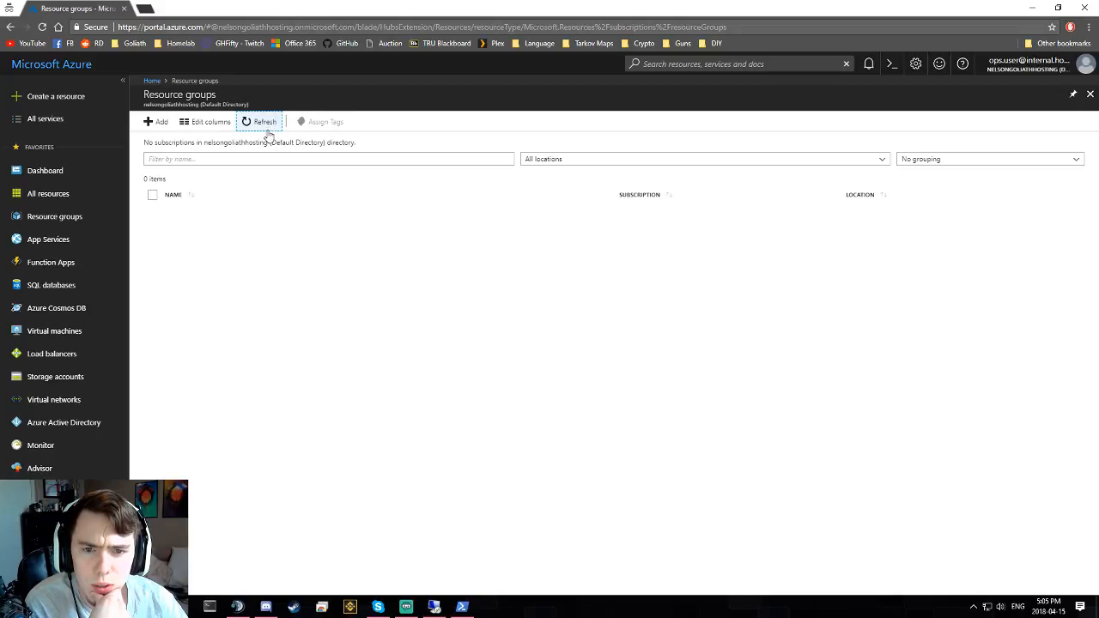
click(59, 63)
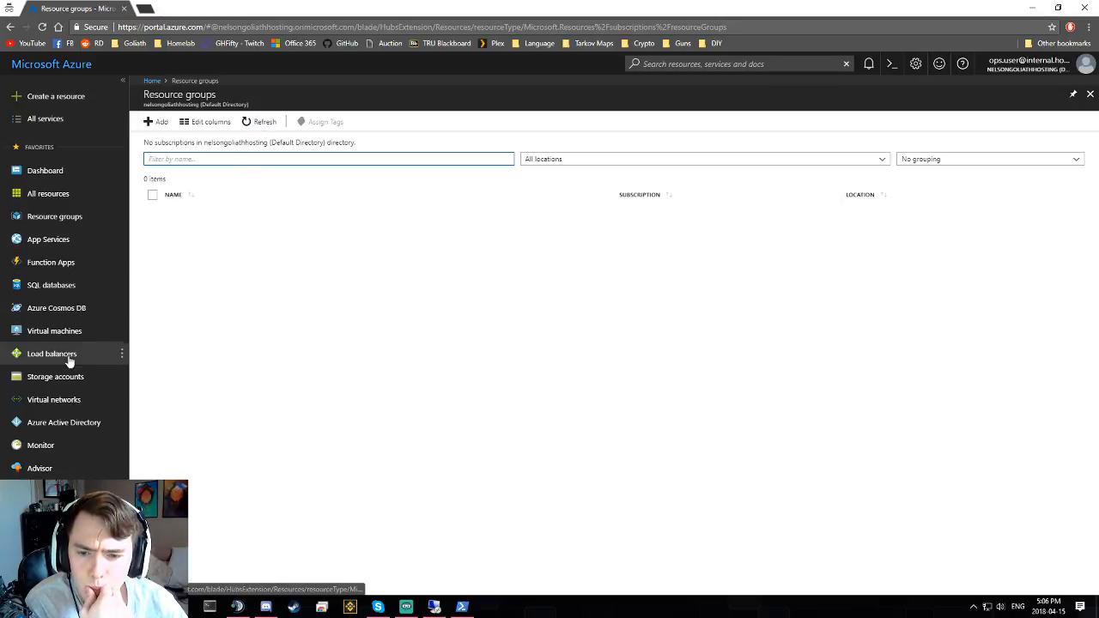
- Check the Test User account in Azure AD, view resource groups, then return to the domain controller
click(69, 427)
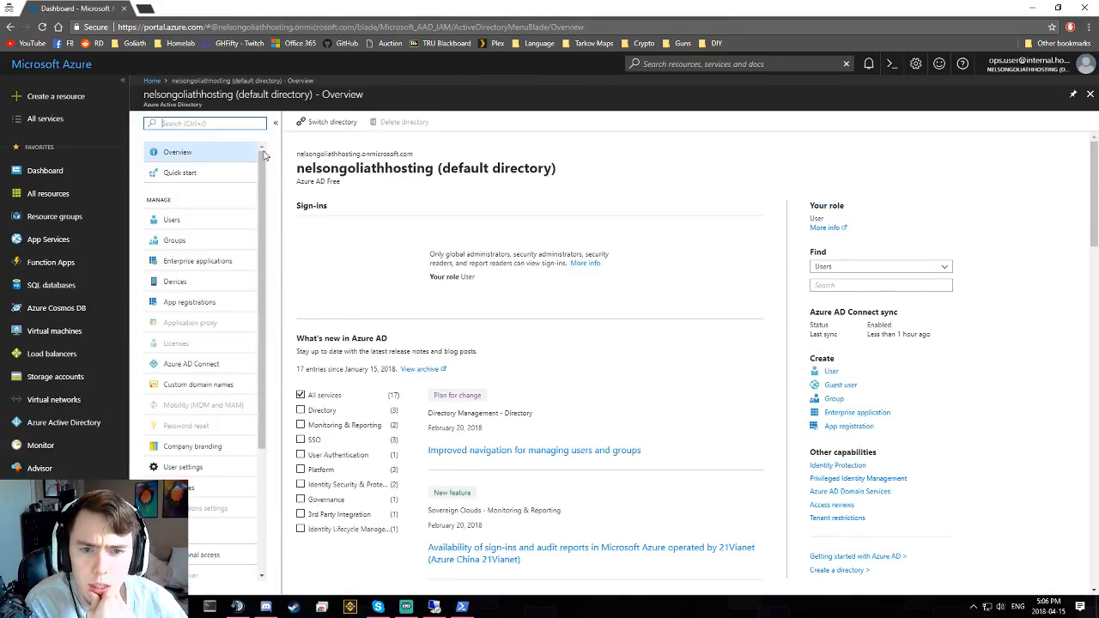
click(169, 221)
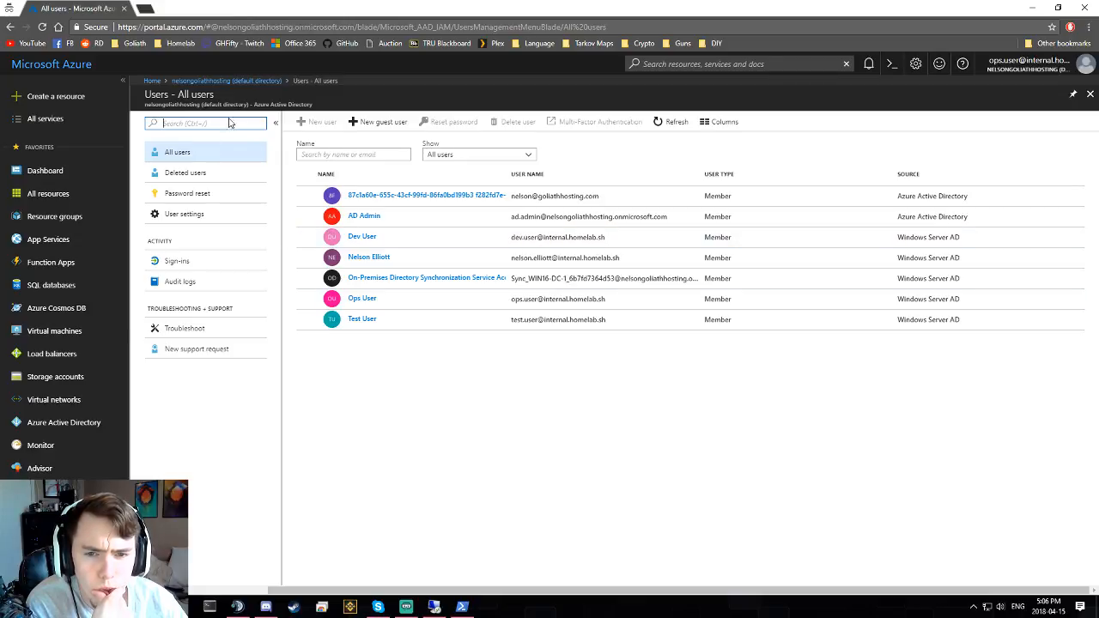
click(364, 319)
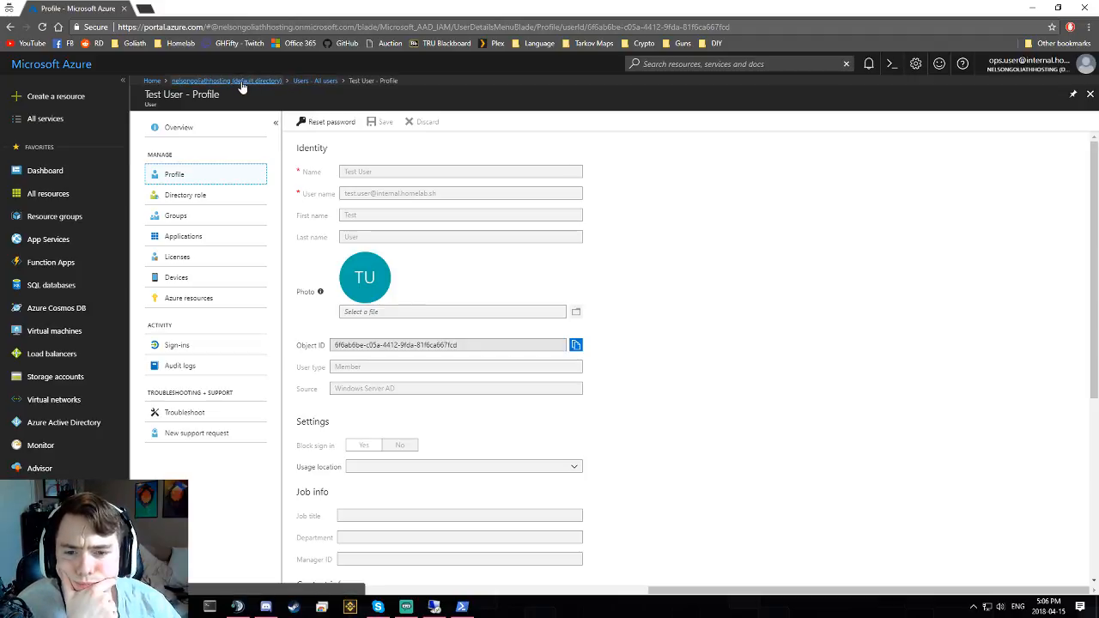
click(51, 216)
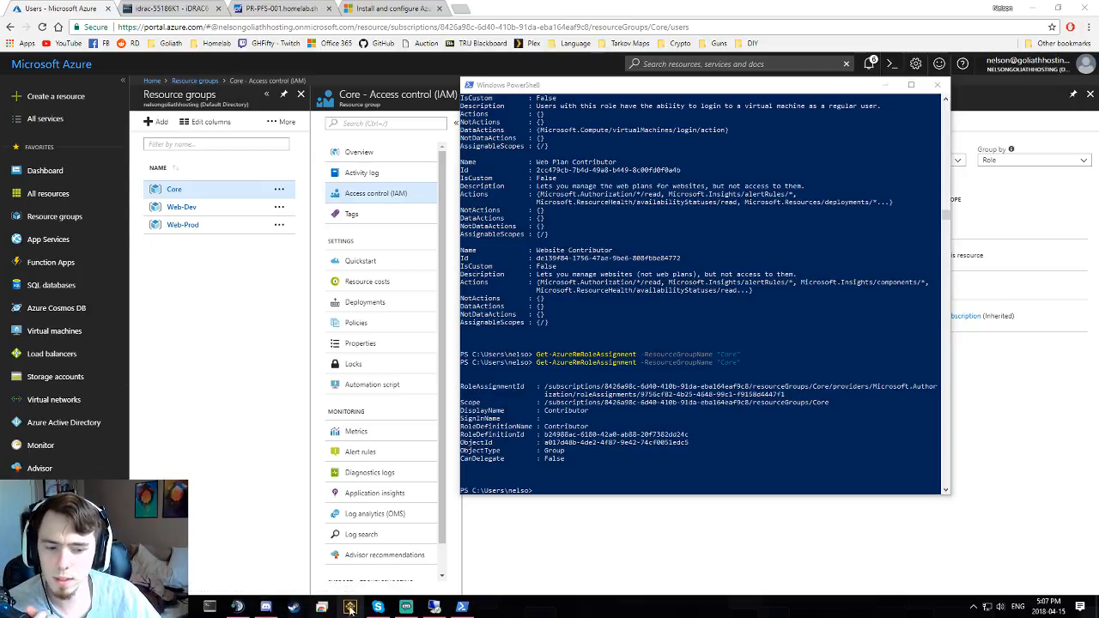
click(435, 609)
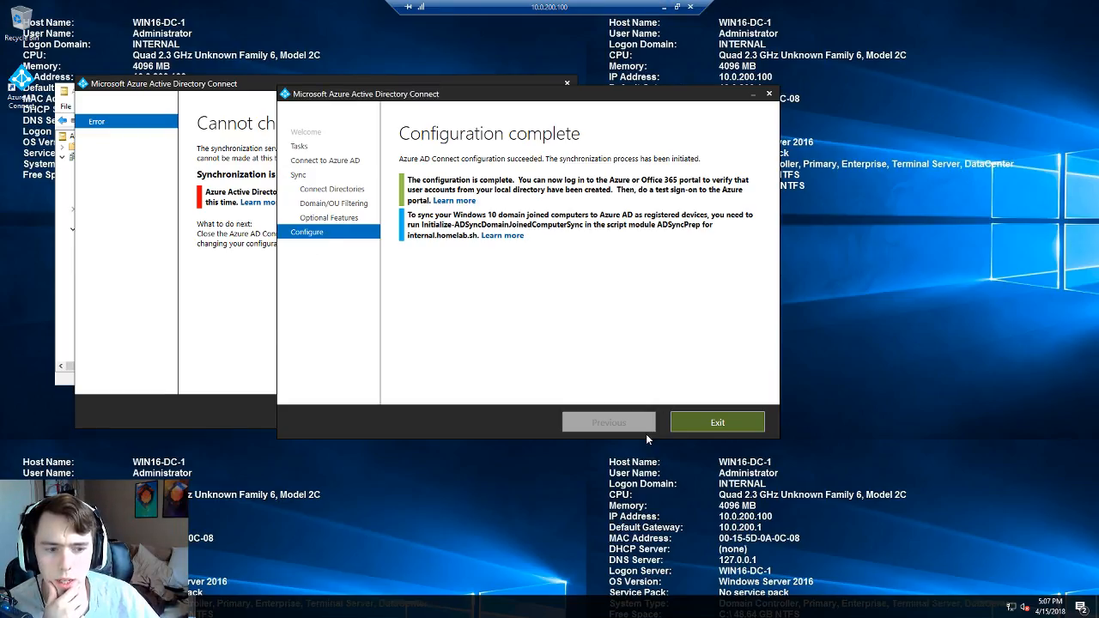
- Close the finished AD Connect wizard and remove Contributor from the Operations group's members
click(704, 415)
click(567, 84)
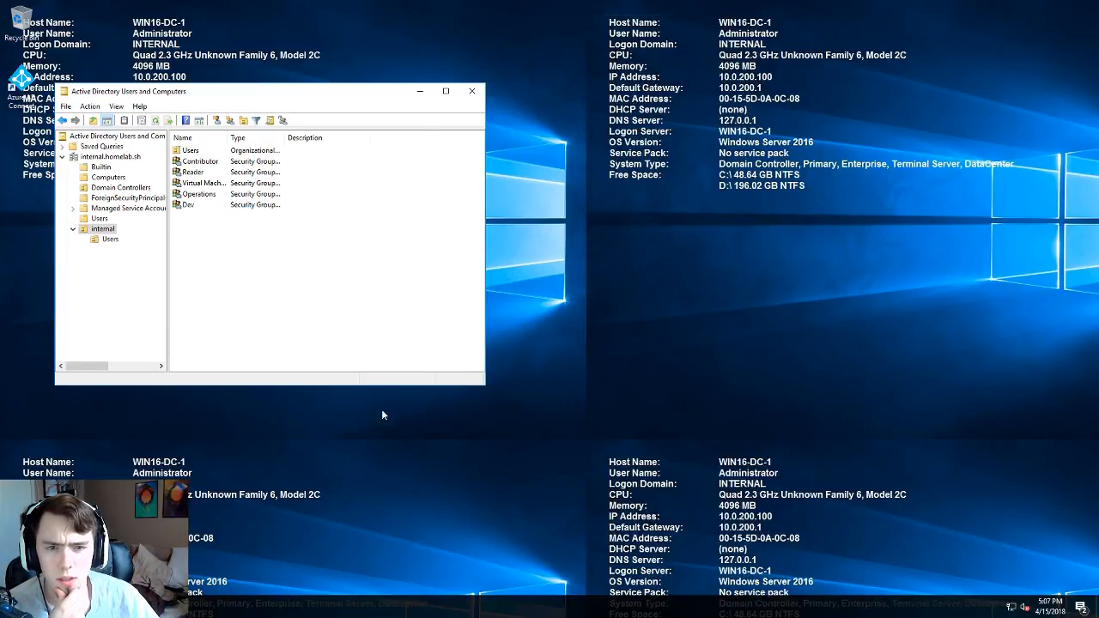
click(445, 91)
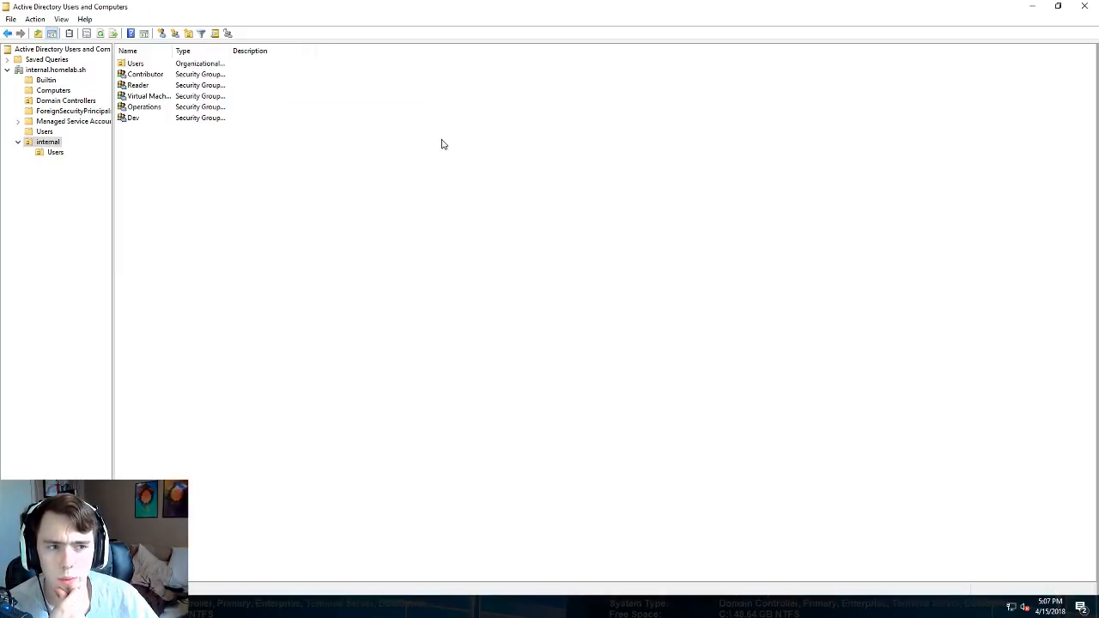
double_click(143, 107)
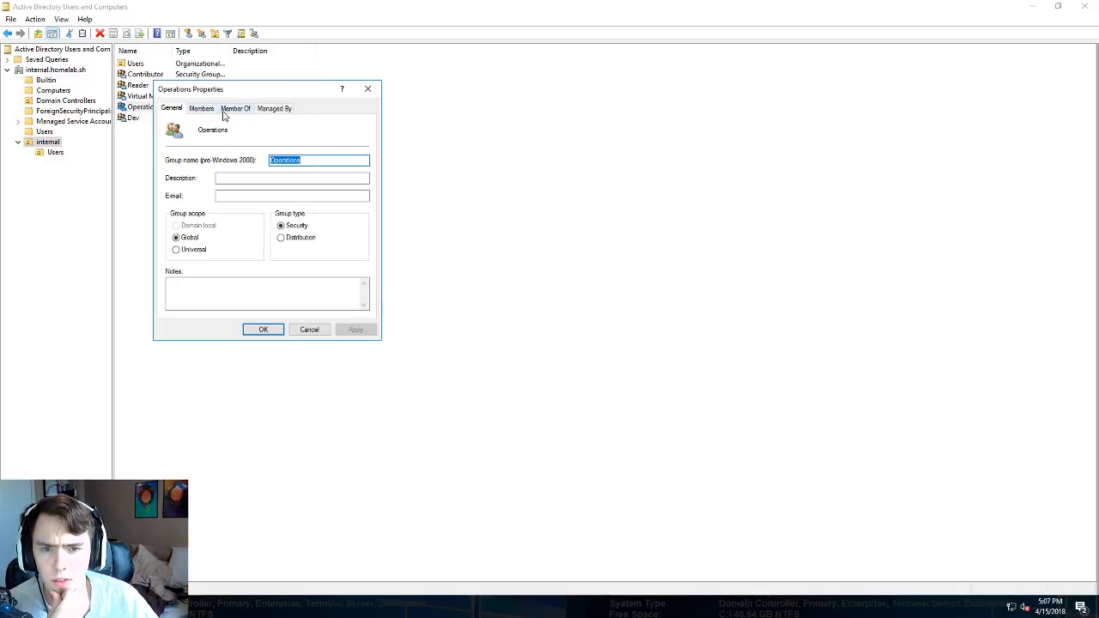
click(208, 109)
click(208, 161)
click(209, 150)
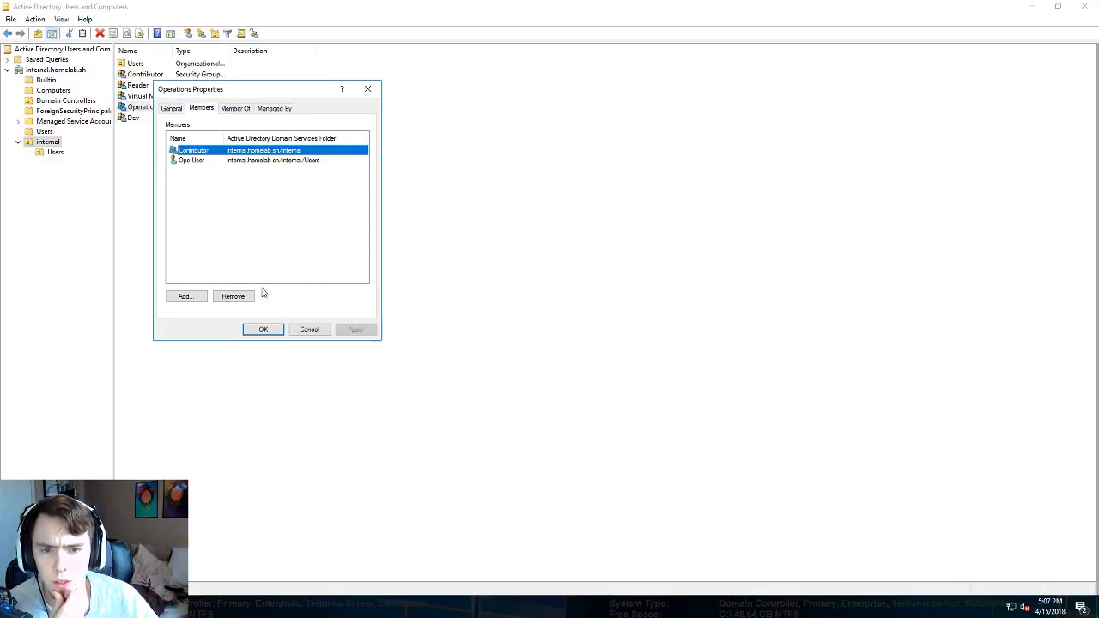
click(232, 296)
click(589, 346)
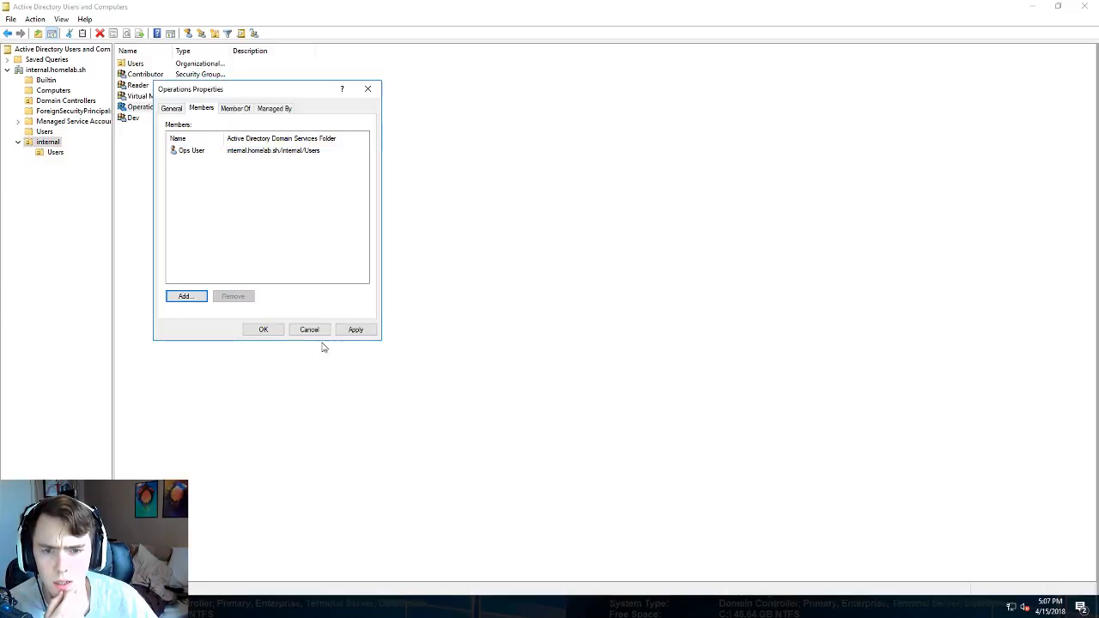
click(259, 330)
- Add the Operations group to the Contributor group with Add to a group
click(157, 75)
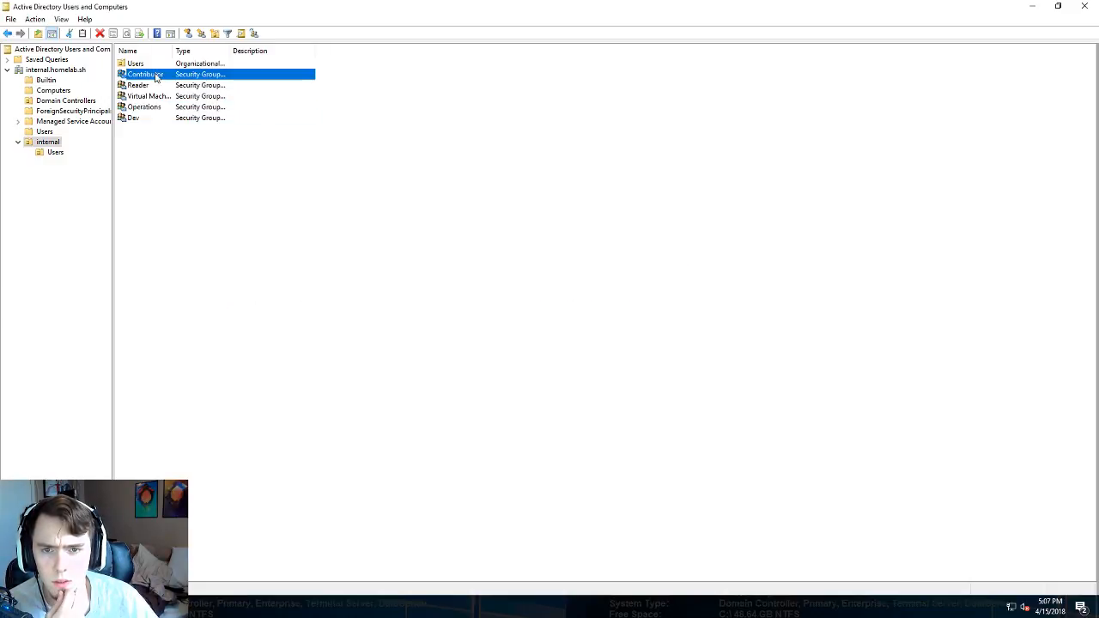
right_click(156, 76)
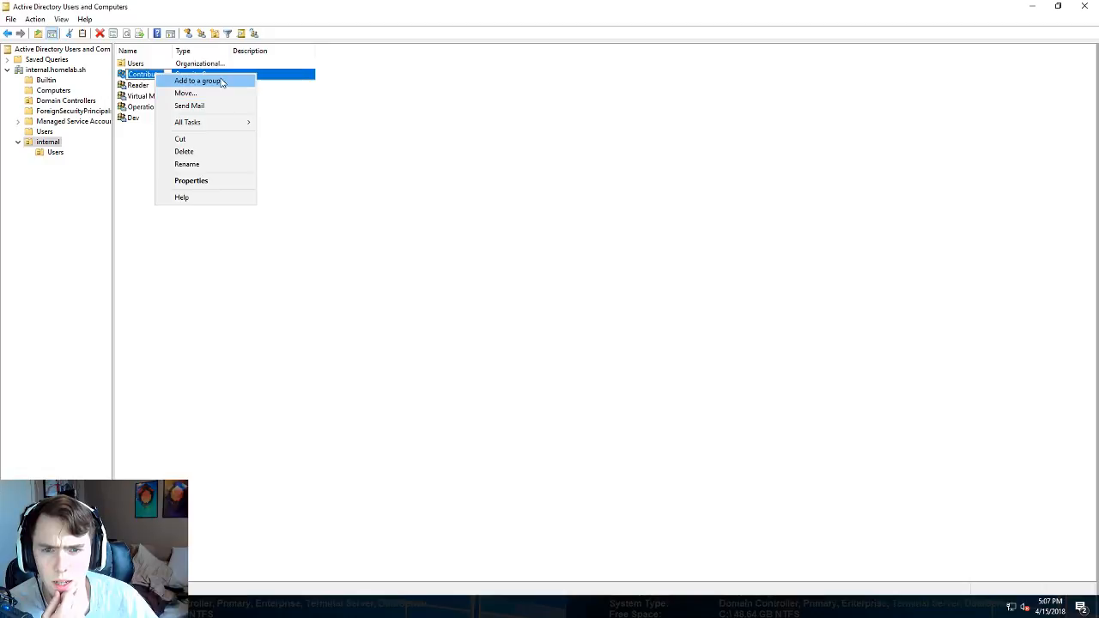
click(417, 123)
click(166, 106)
right_click(166, 106)
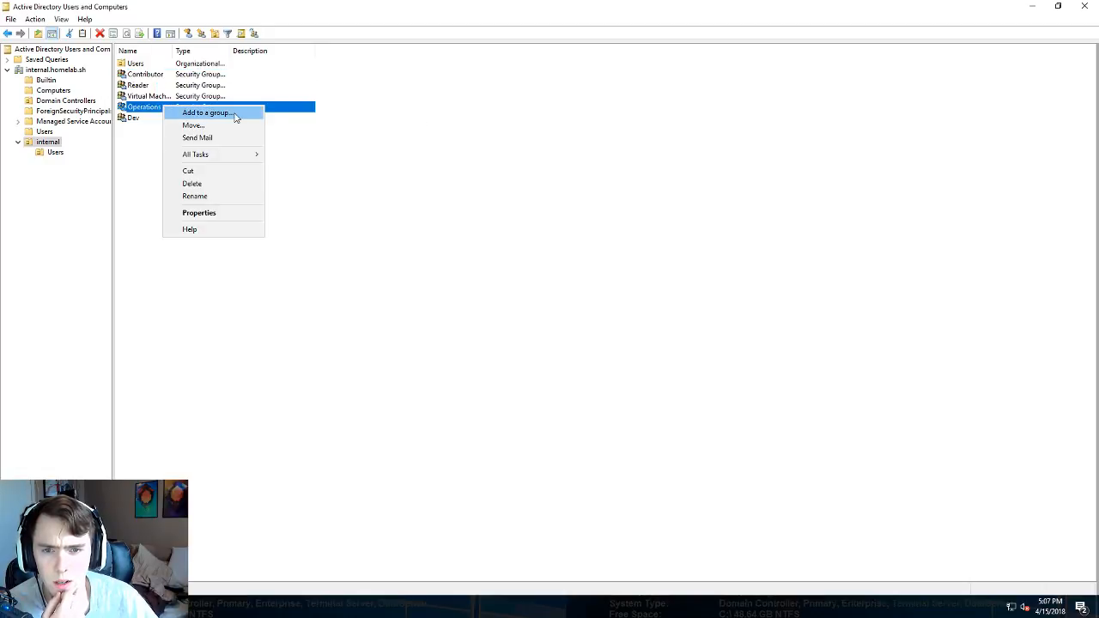
click(206, 115)
text(Contributor)
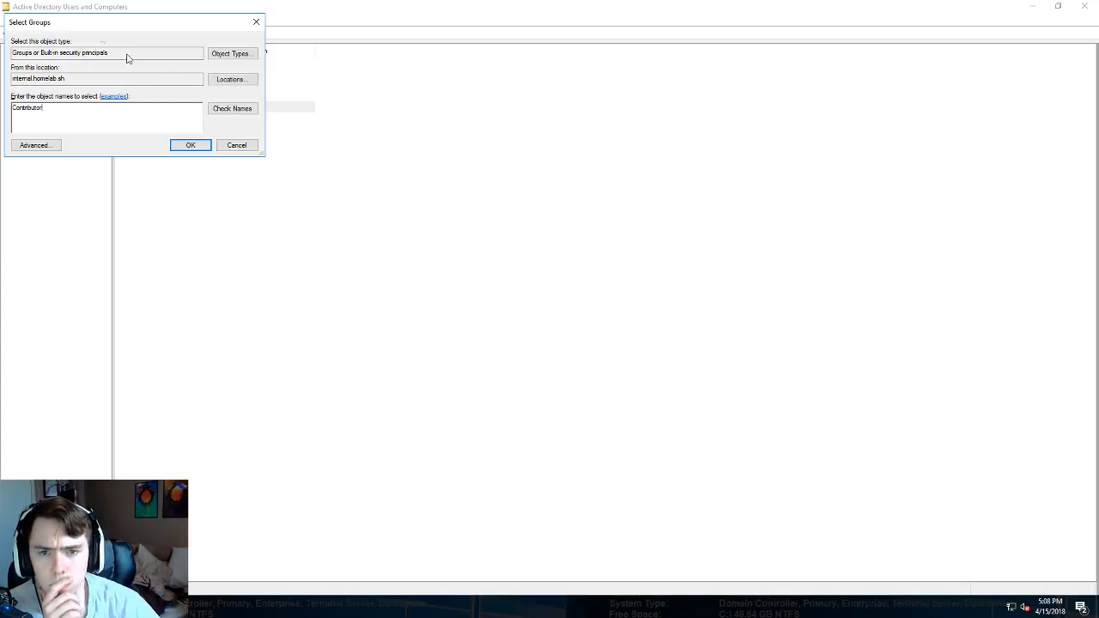
click(232, 109)
click(187, 146)
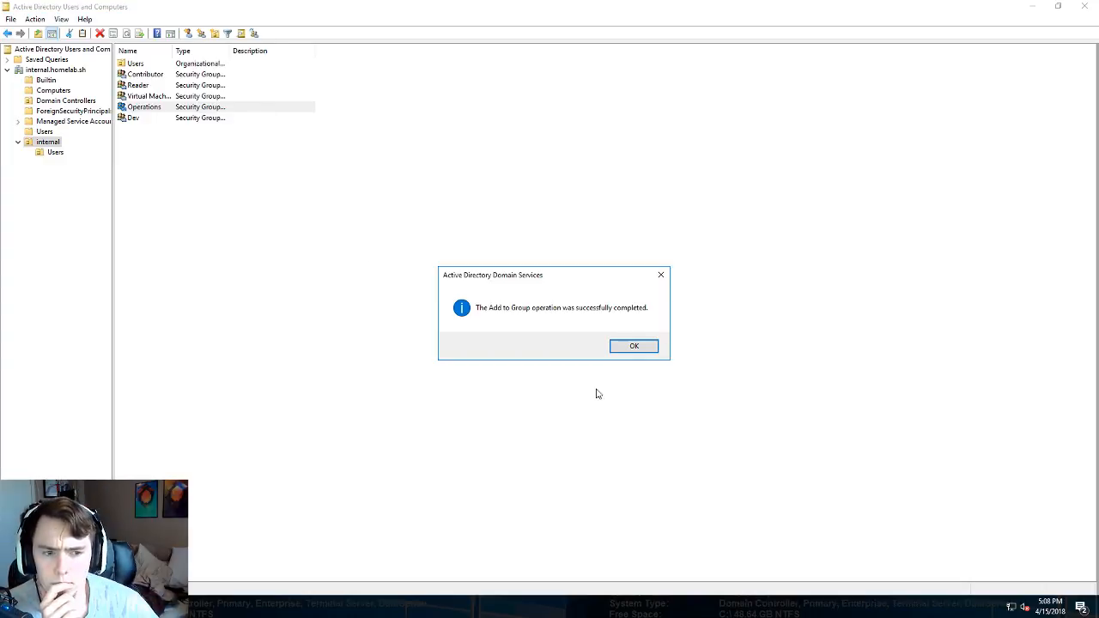
click(641, 350)
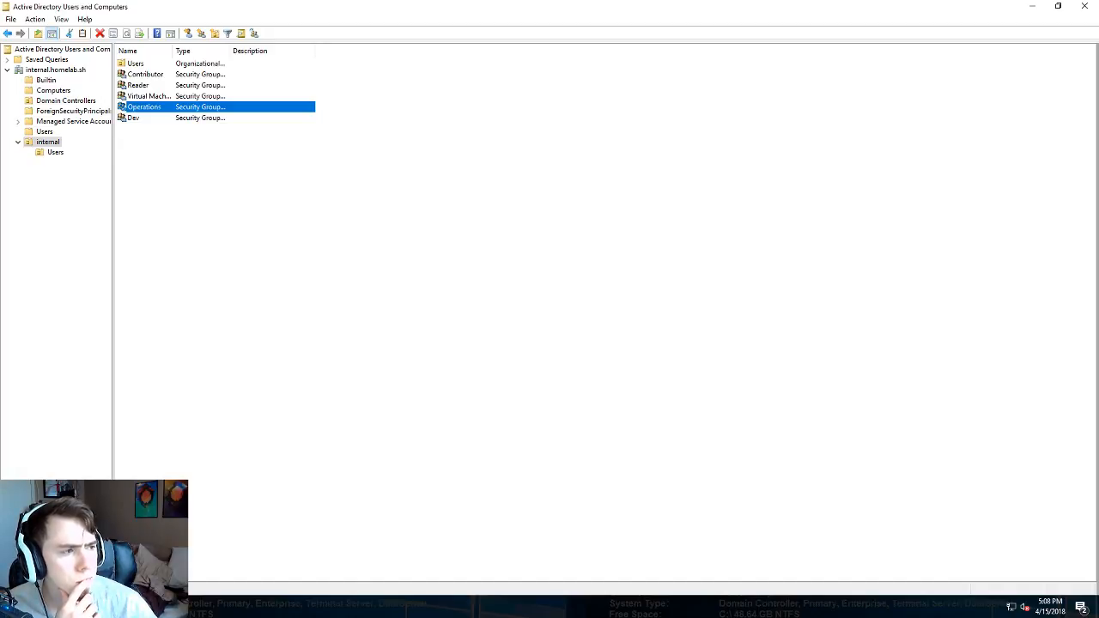
click(163, 607)
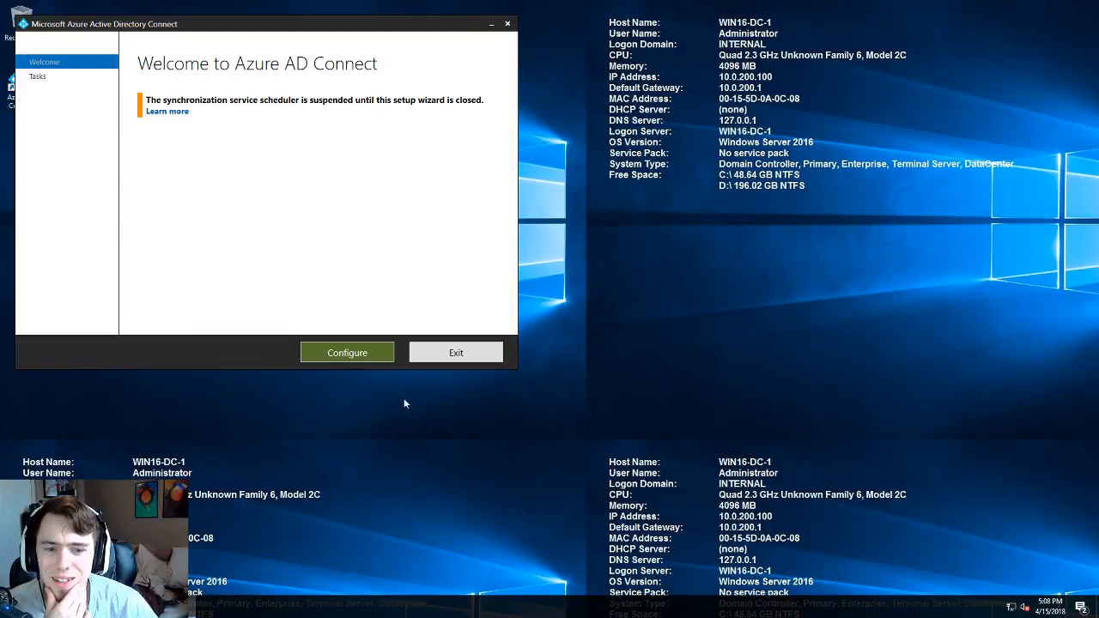
- Choose the Refresh directory schema task in Azure AD Connect
click(355, 347)
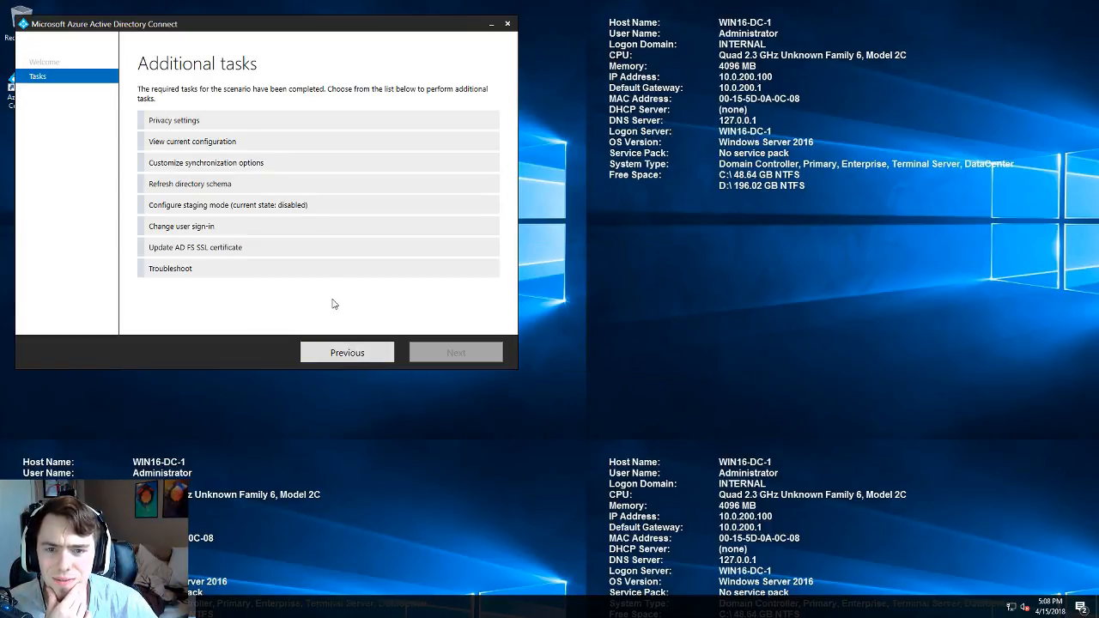
click(223, 144)
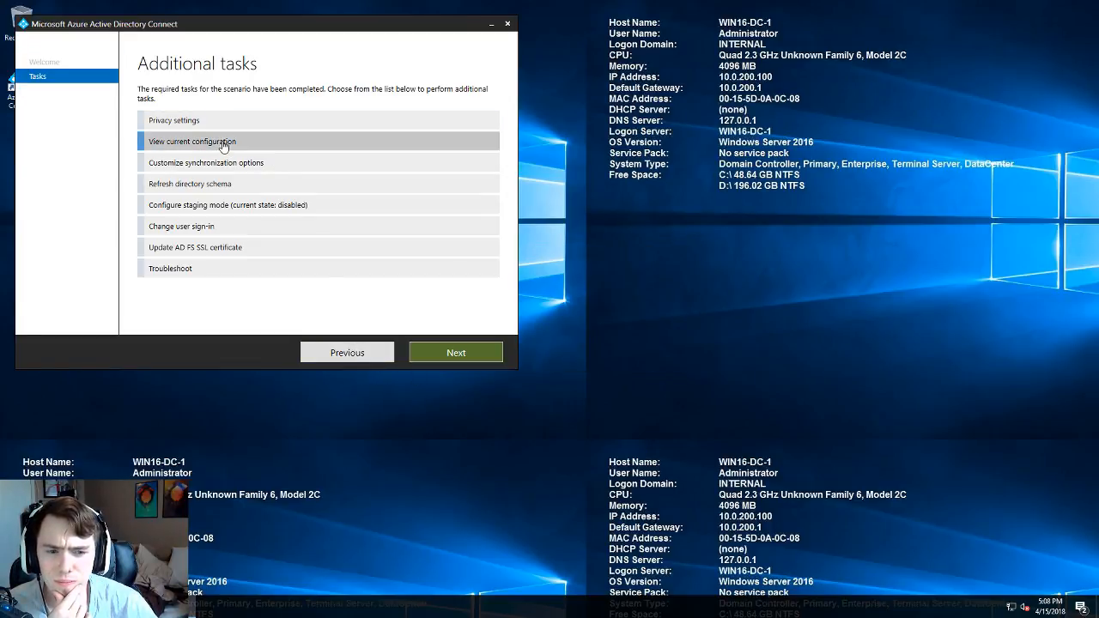
click(228, 189)
click(436, 352)
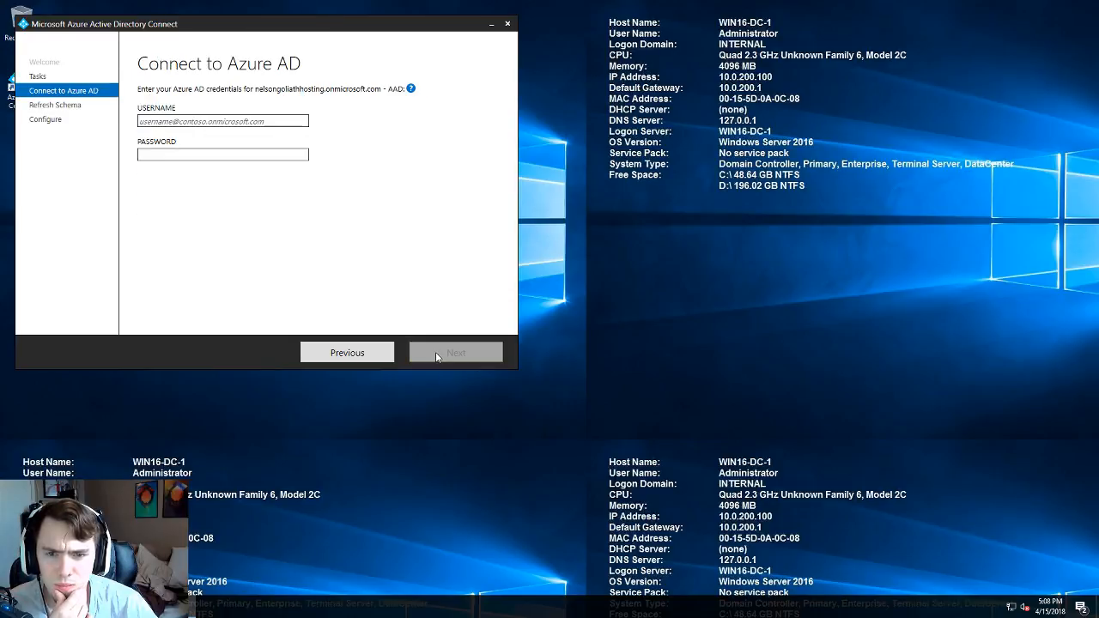
- Sign in with the Azure AD admin credentials, keep internal.homelab.sh selected, and run Configure
click(208, 126)
key(ctrl+v)
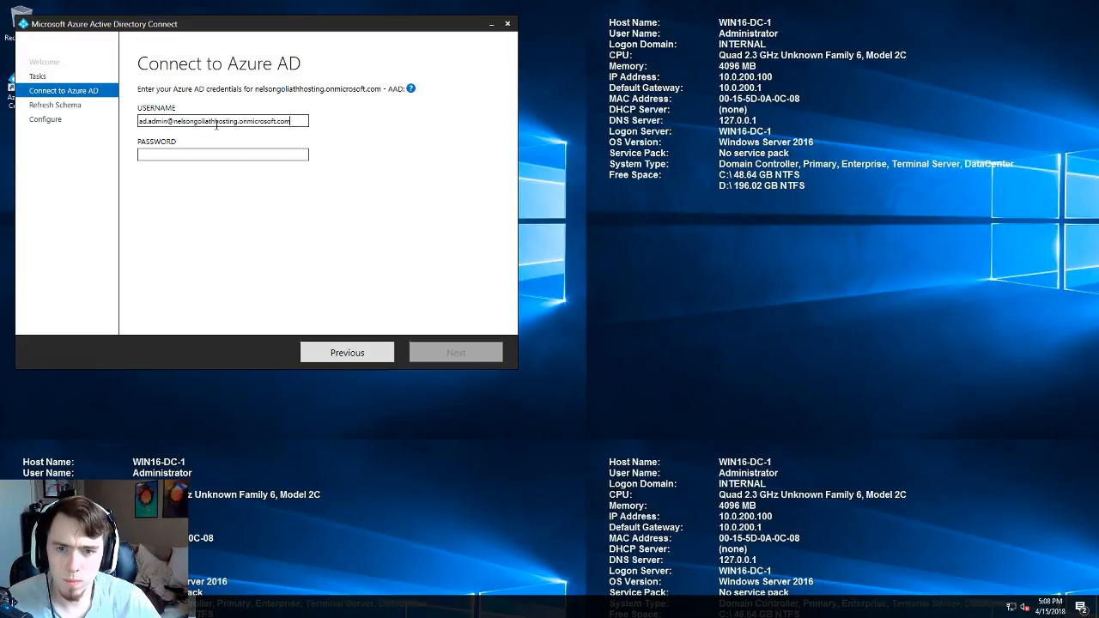
click(215, 153)
text(••)
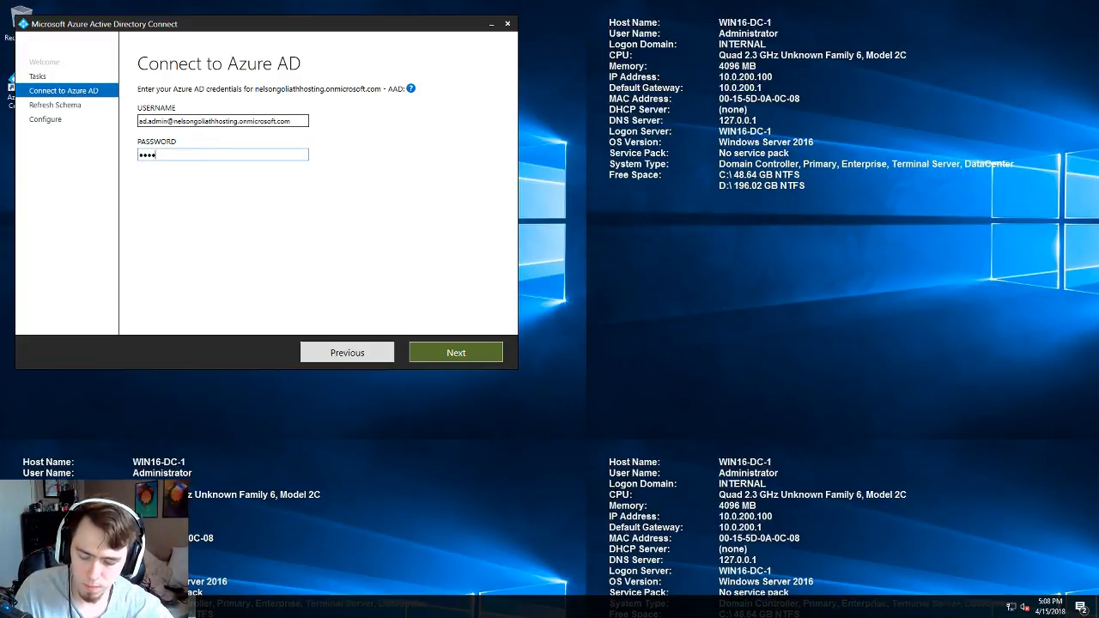
text(•••••••)
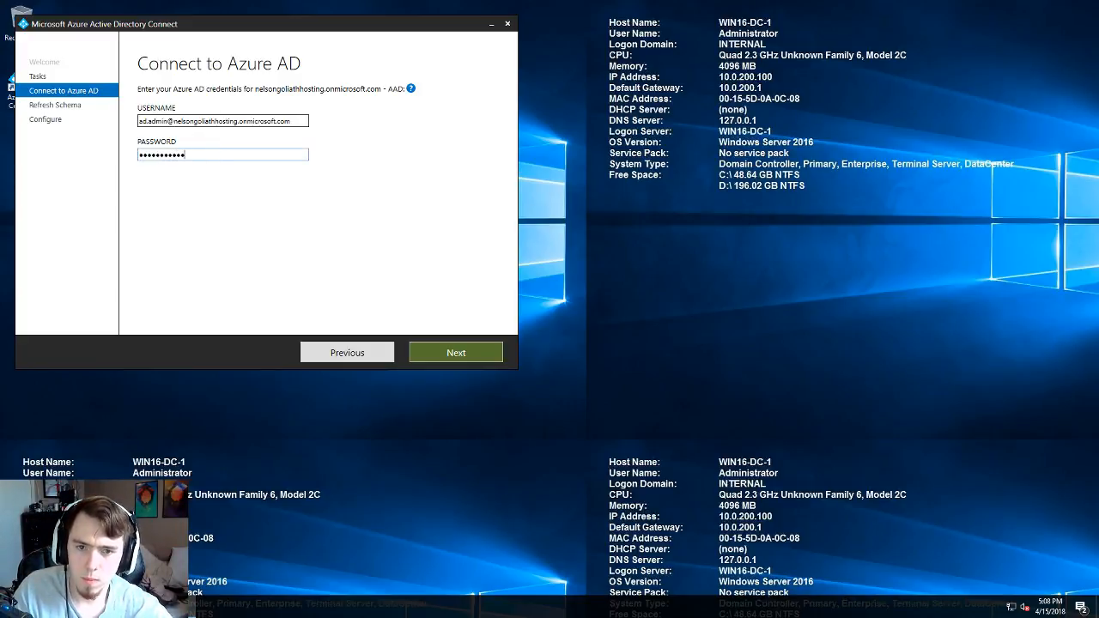
key(Return)
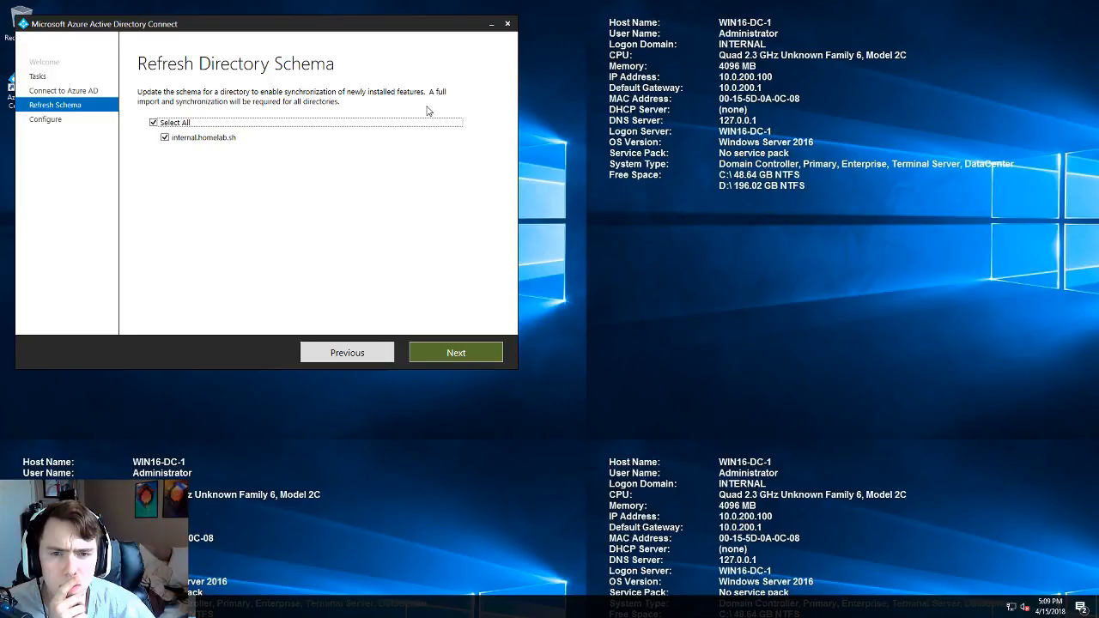
click(454, 348)
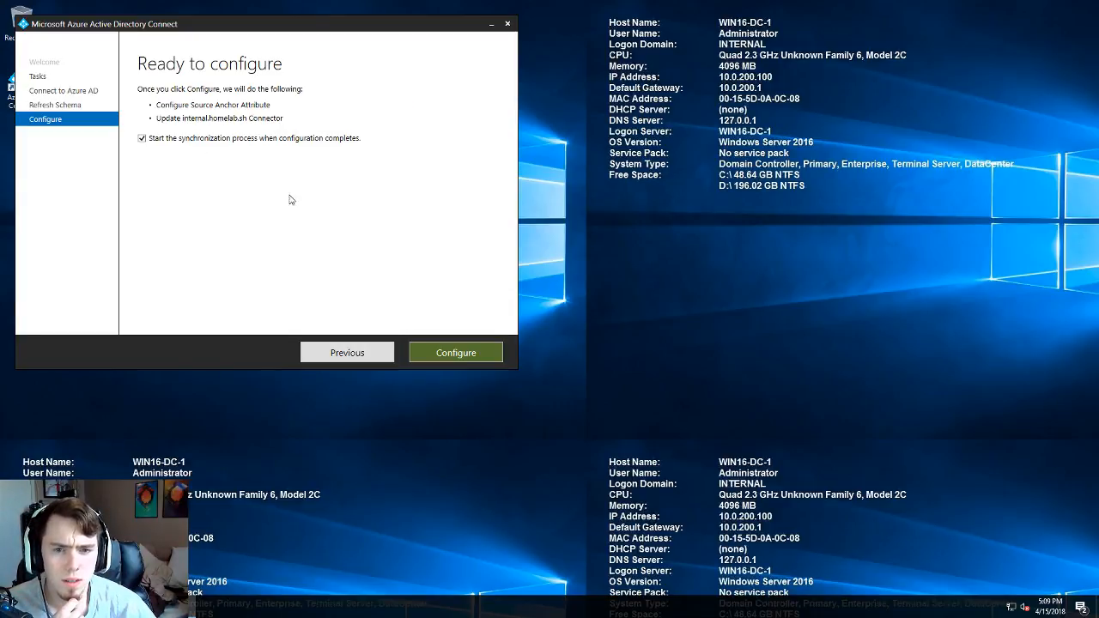
click(468, 352)
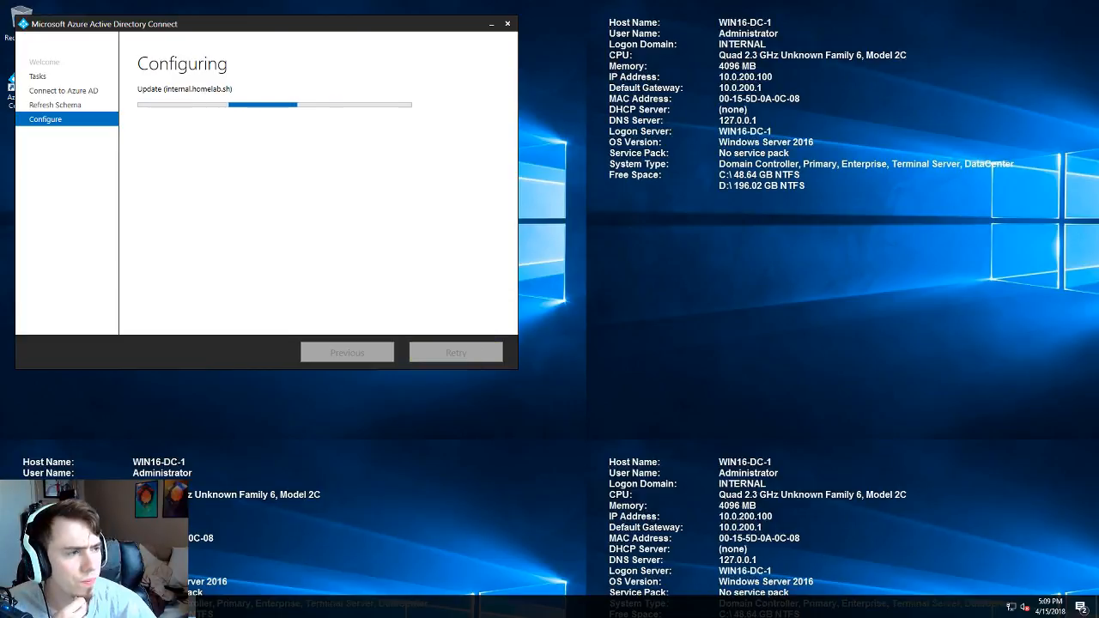
drag(699, 206, 333, 1)
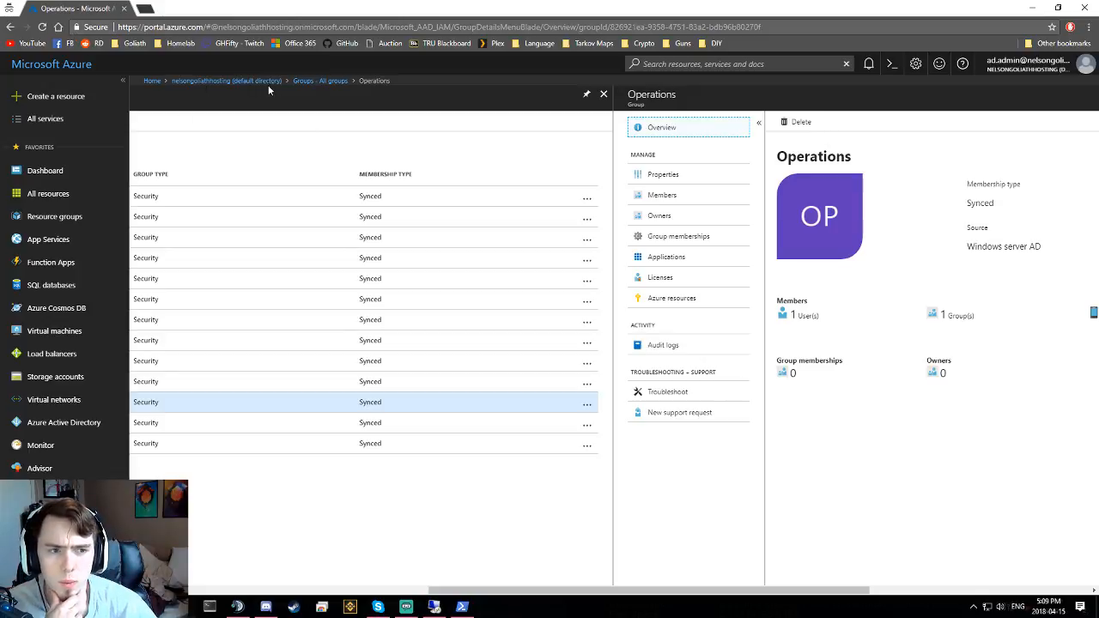
- Expand the Operations group overview to confirm 1 user and 1 group member, then return to remote desktop
click(42, 27)
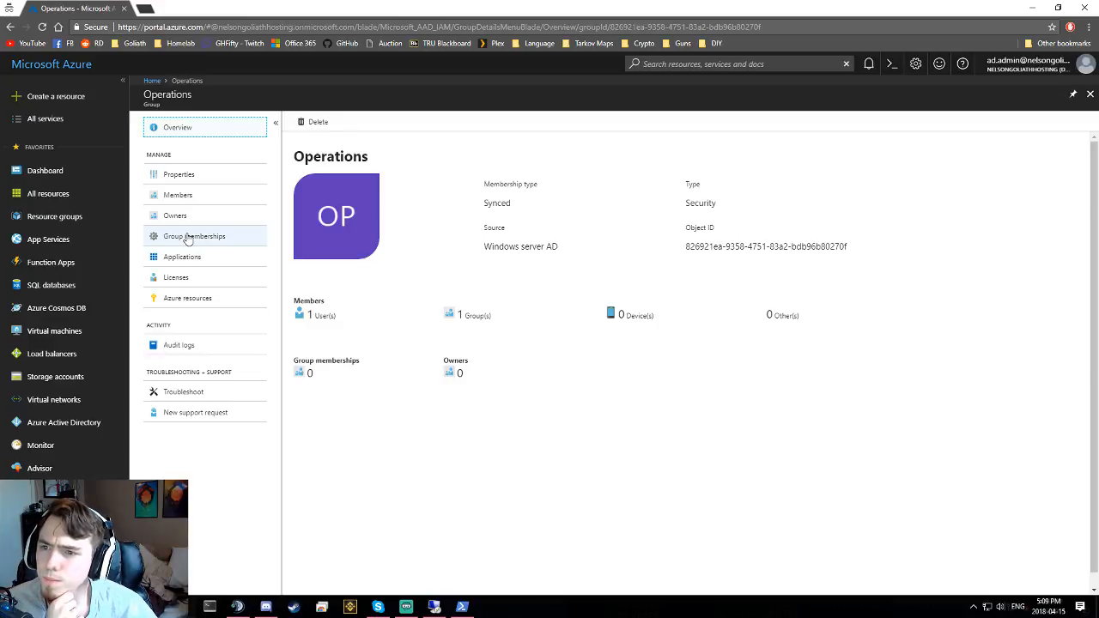
click(462, 606)
click(462, 606)
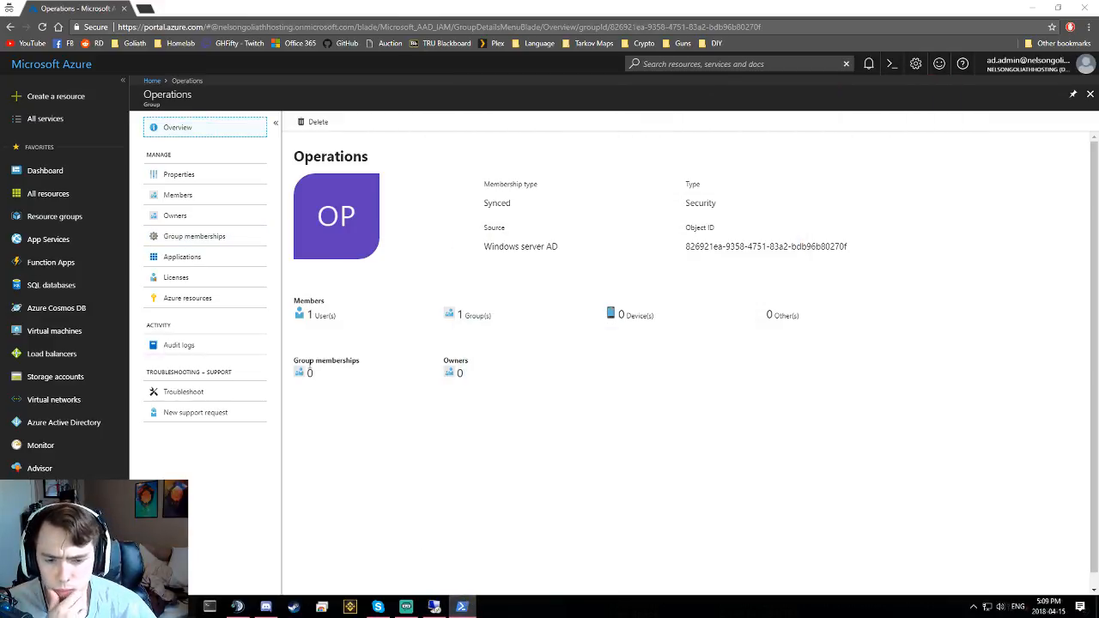
key(alt+Tab)
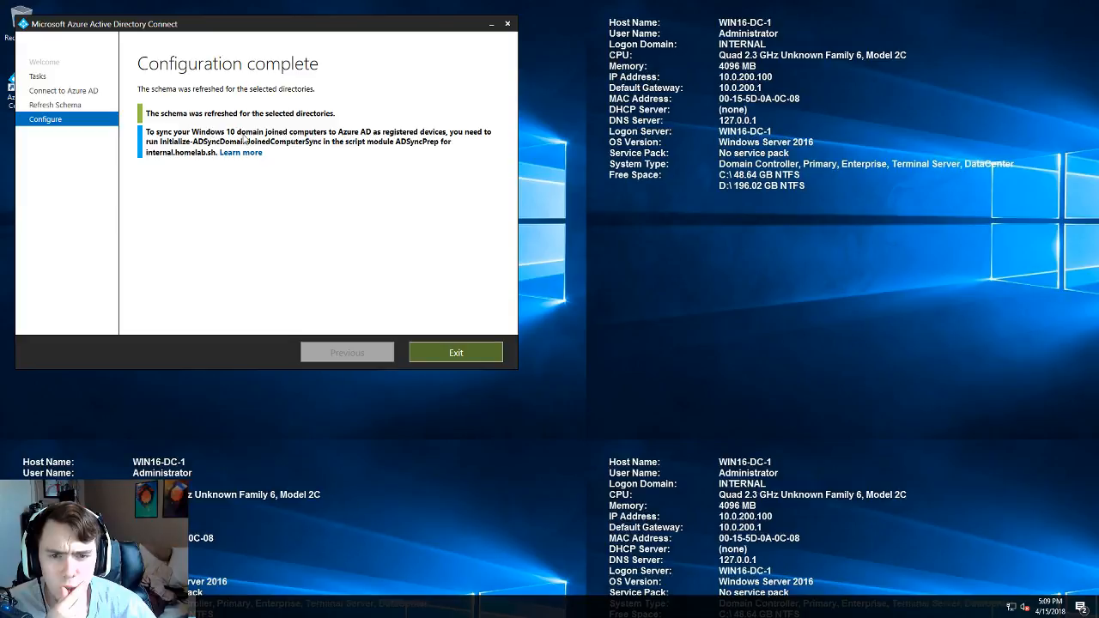
- Close AD Connect and check Contributor and Operations members, confirming Ops User is in Operations
click(456, 353)
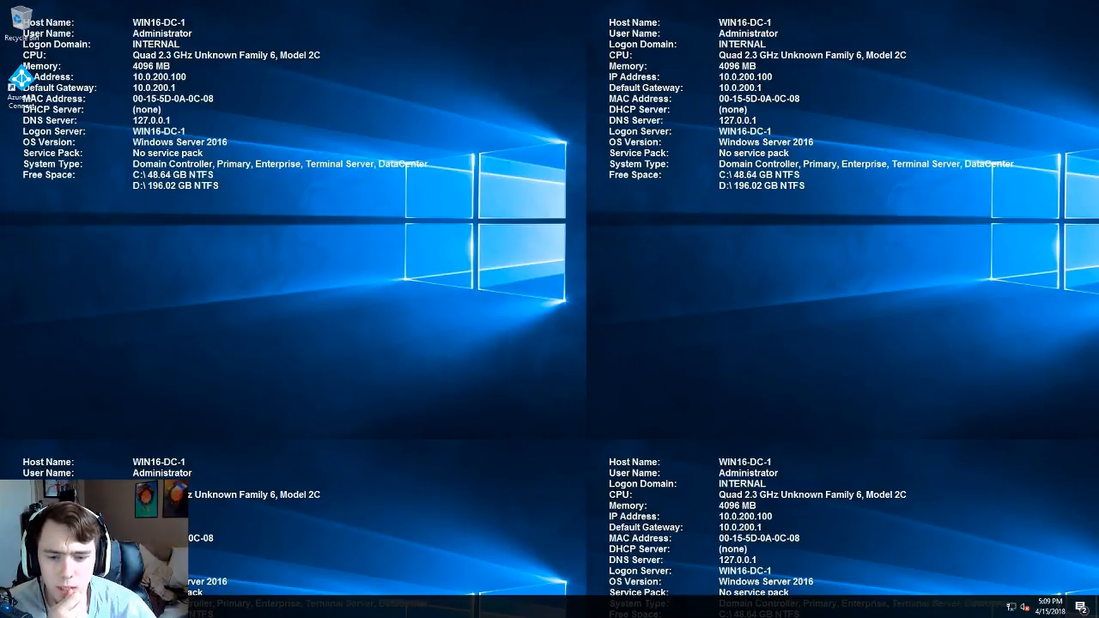
click(151, 607)
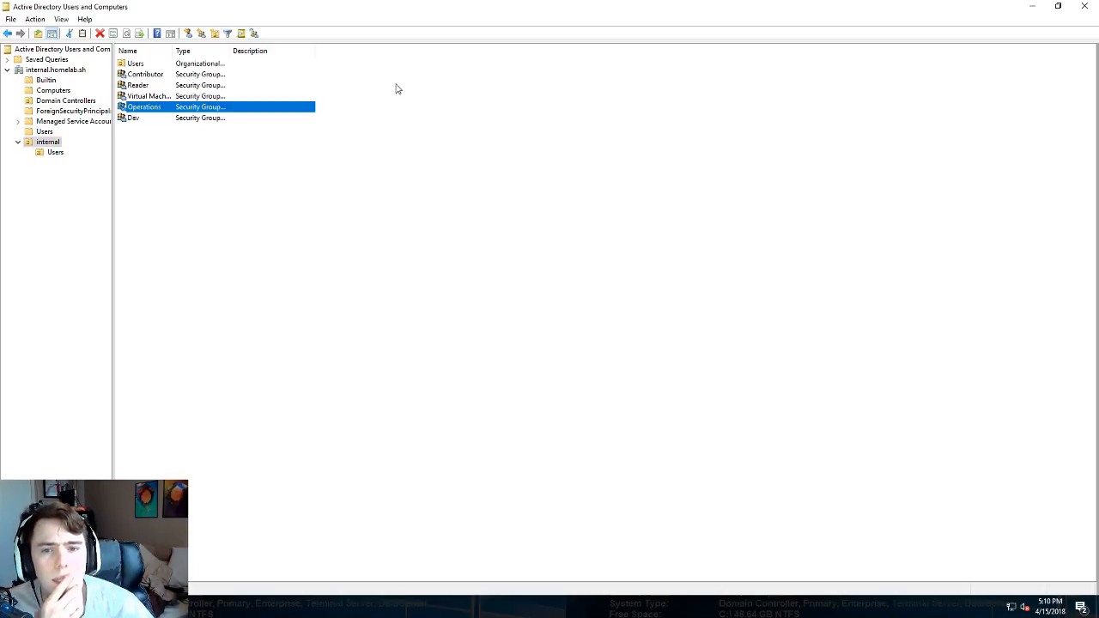
double_click(144, 75)
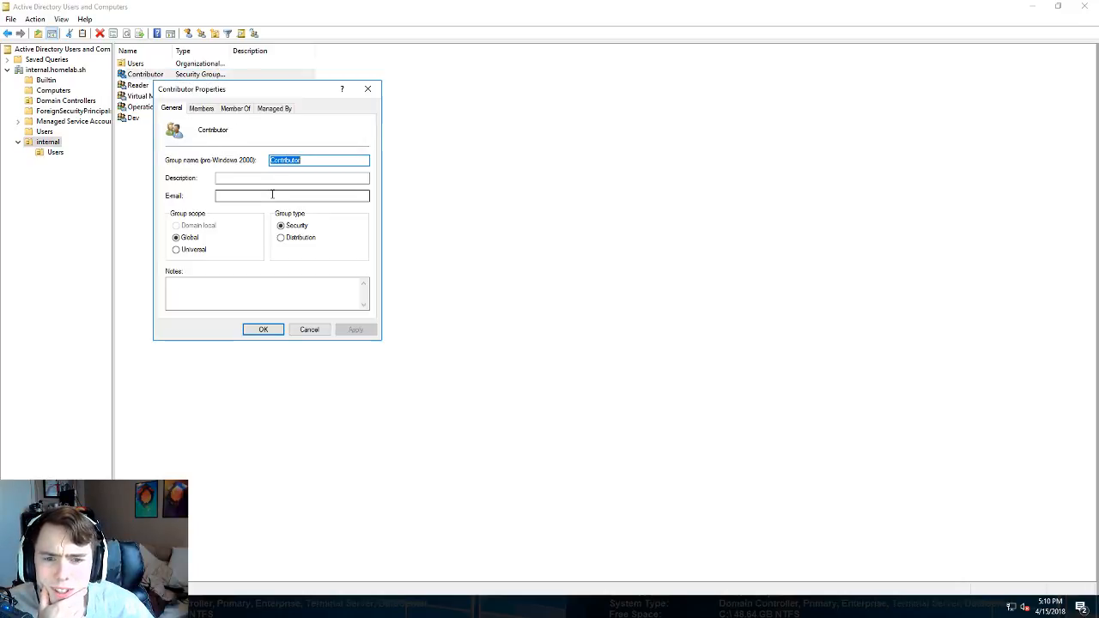
click(201, 109)
click(368, 90)
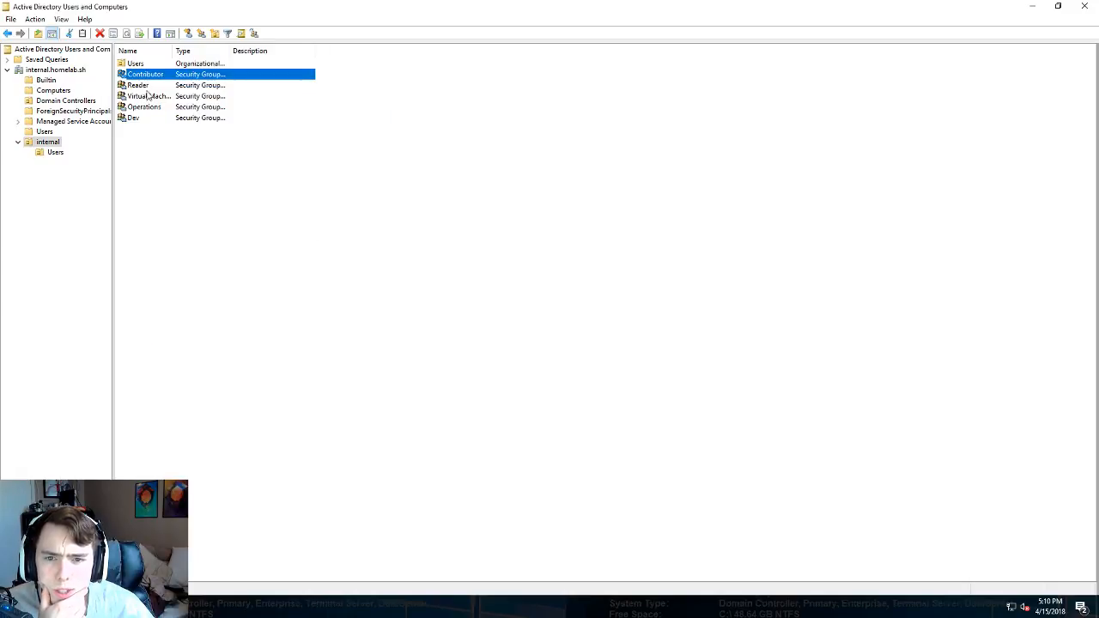
double_click(140, 108)
click(202, 109)
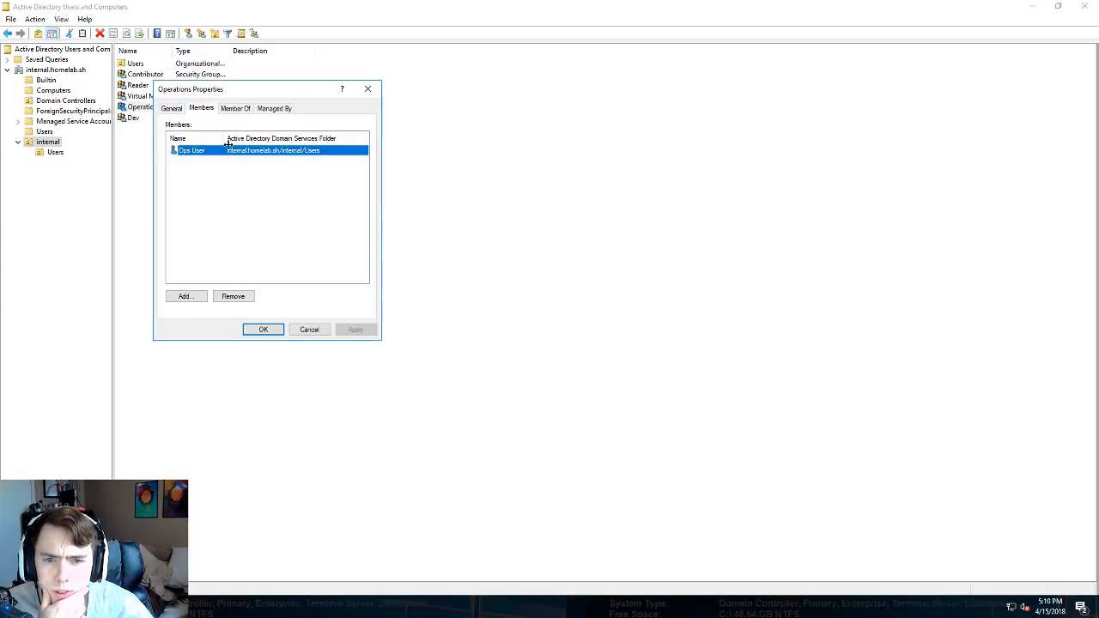
click(367, 89)
click(144, 136)
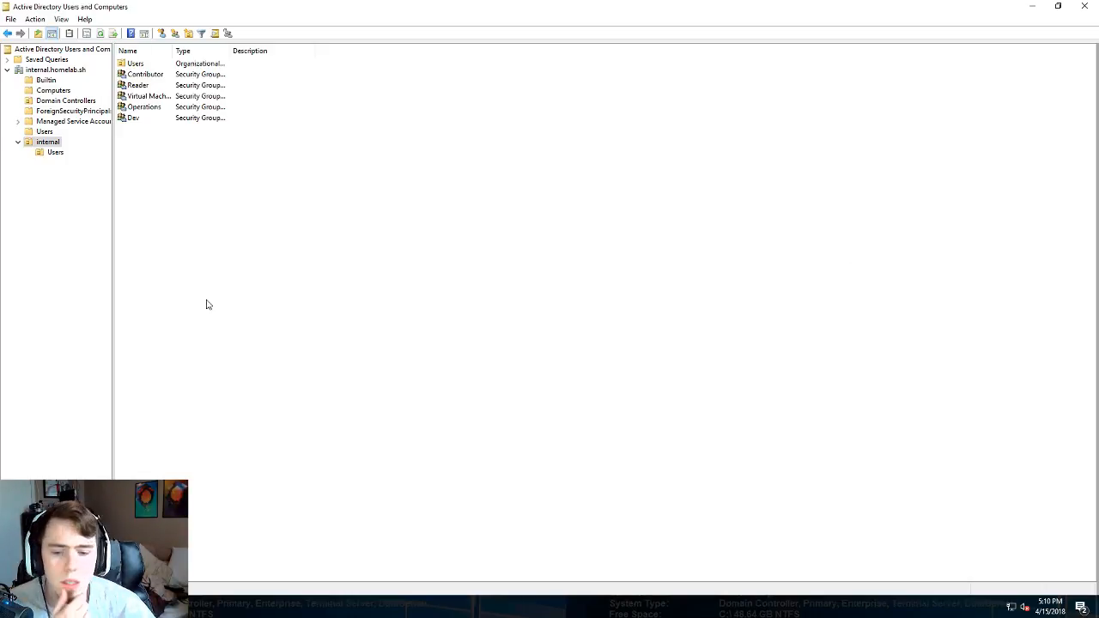
- Start creating an Ubuntu Server 16.04 LTS virtual machine from the Azure portal's Virtual machines list
mouse_move(575, 7)
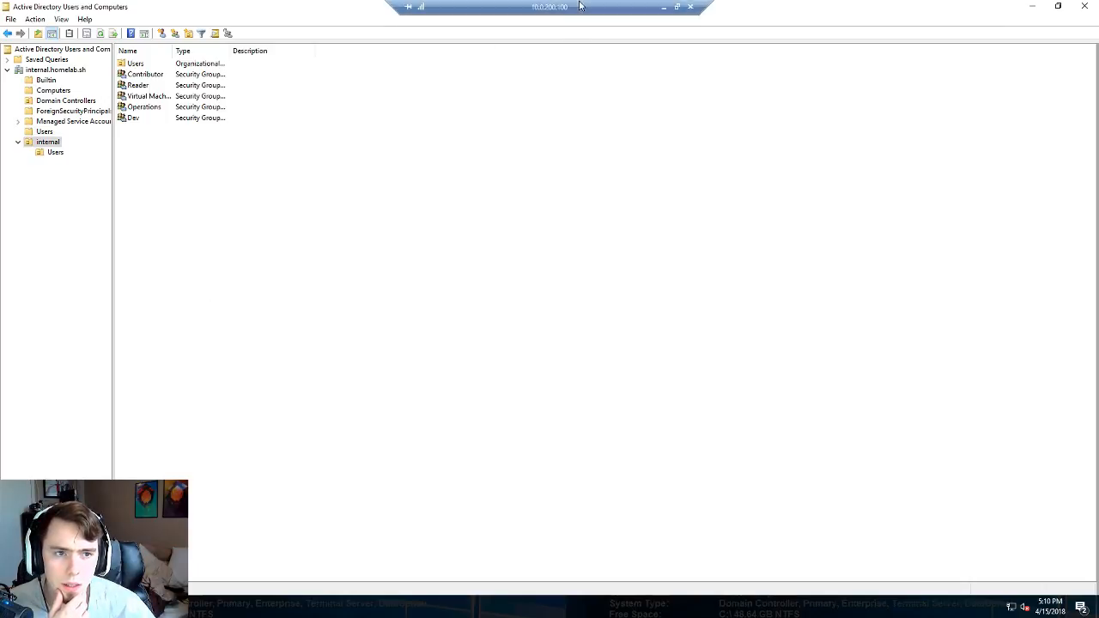
click(663, 7)
click(288, 9)
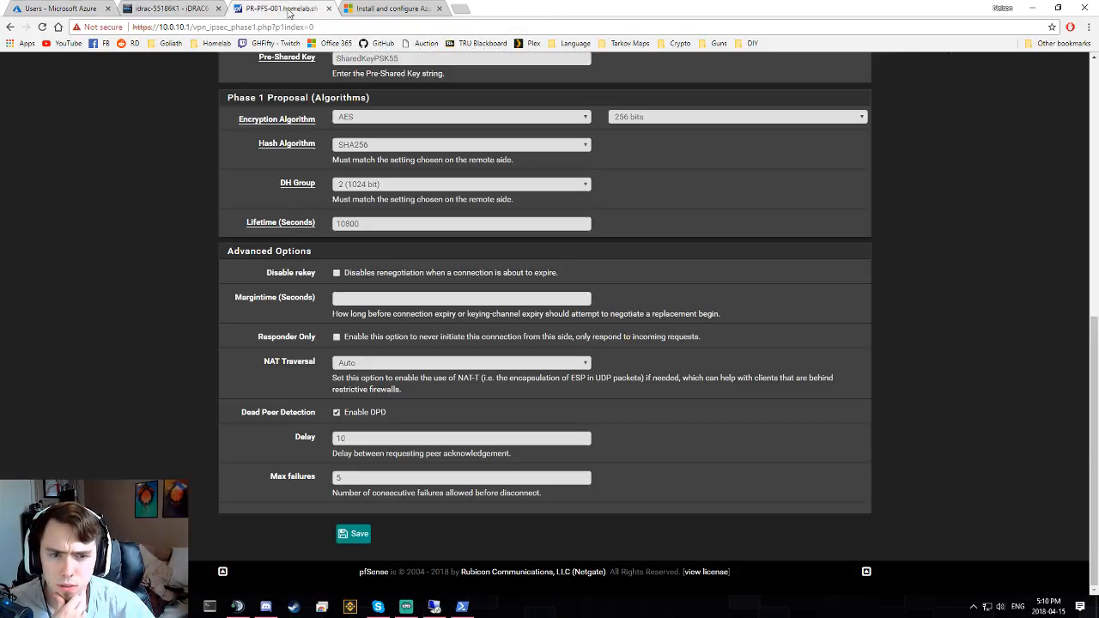
click(155, 11)
click(61, 10)
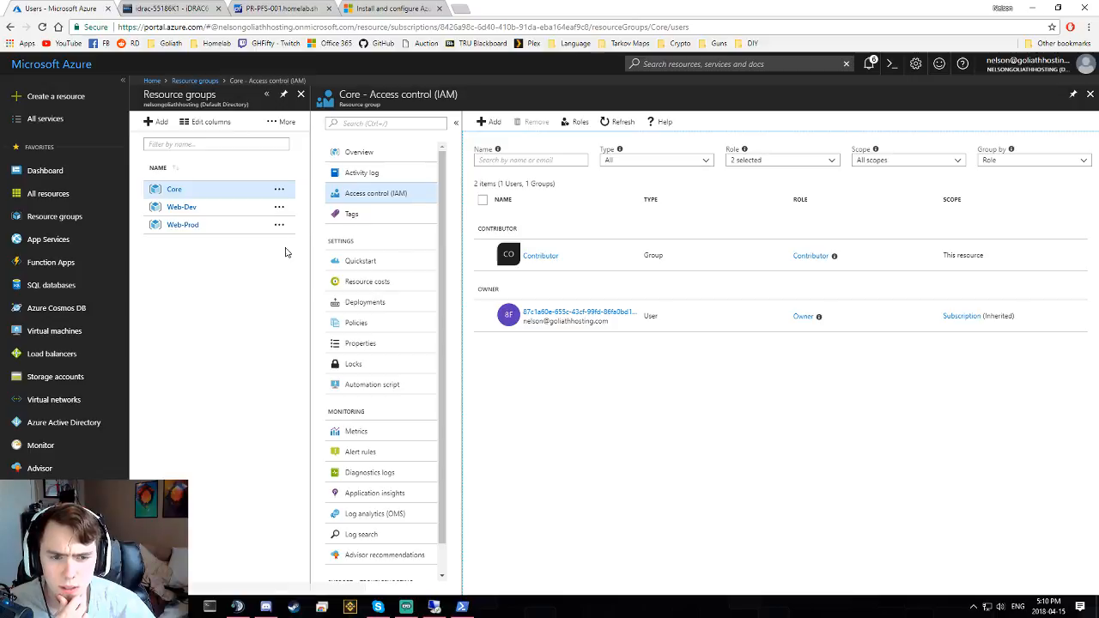
click(72, 171)
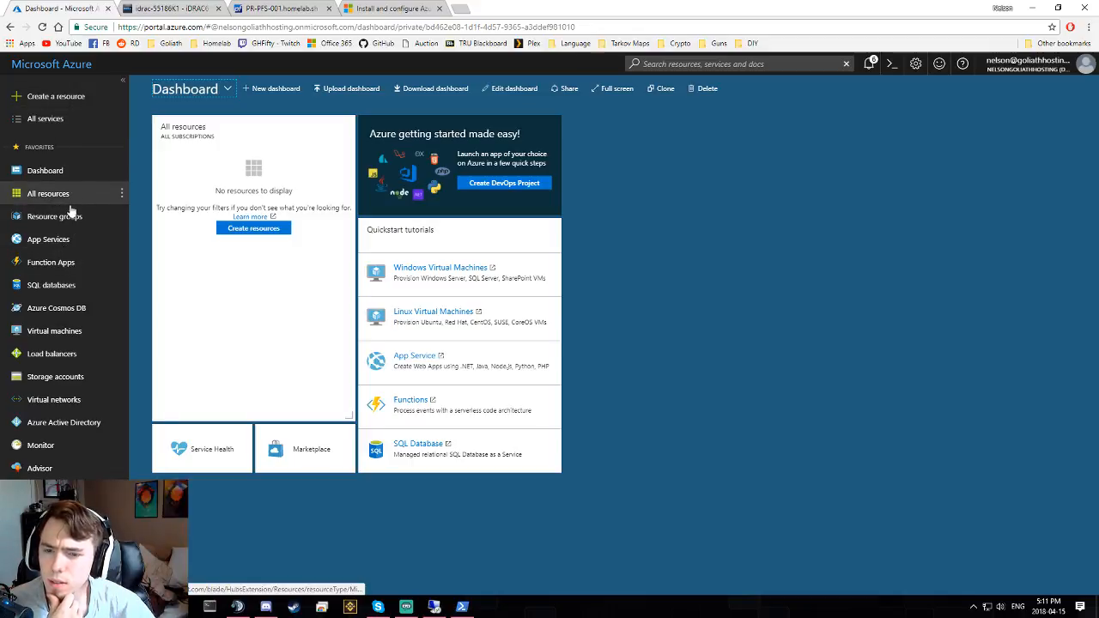
click(62, 333)
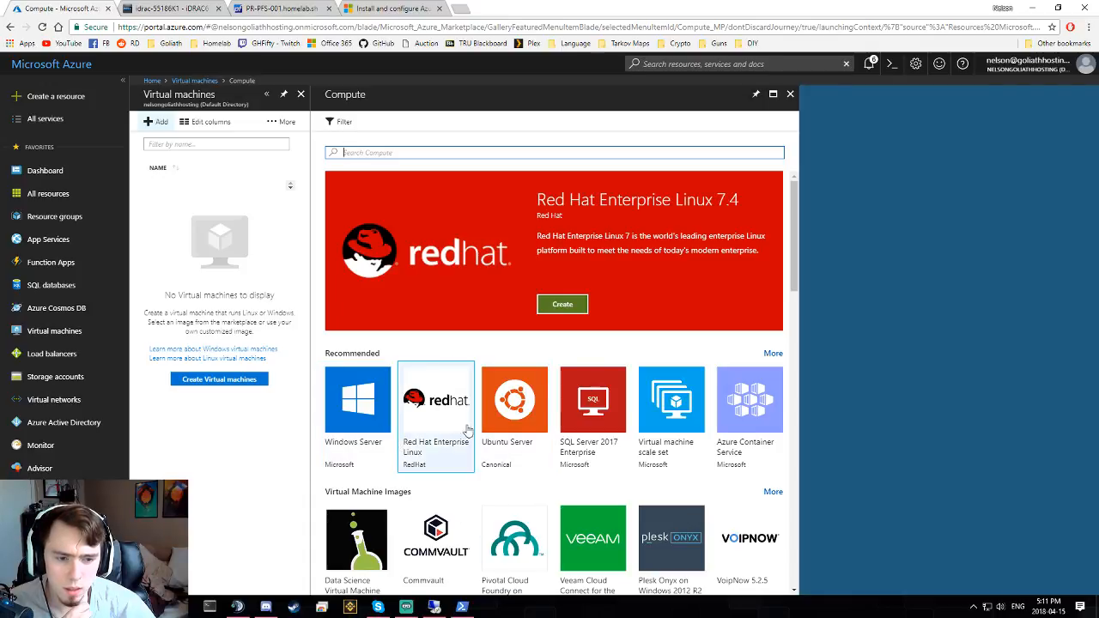
click(514, 408)
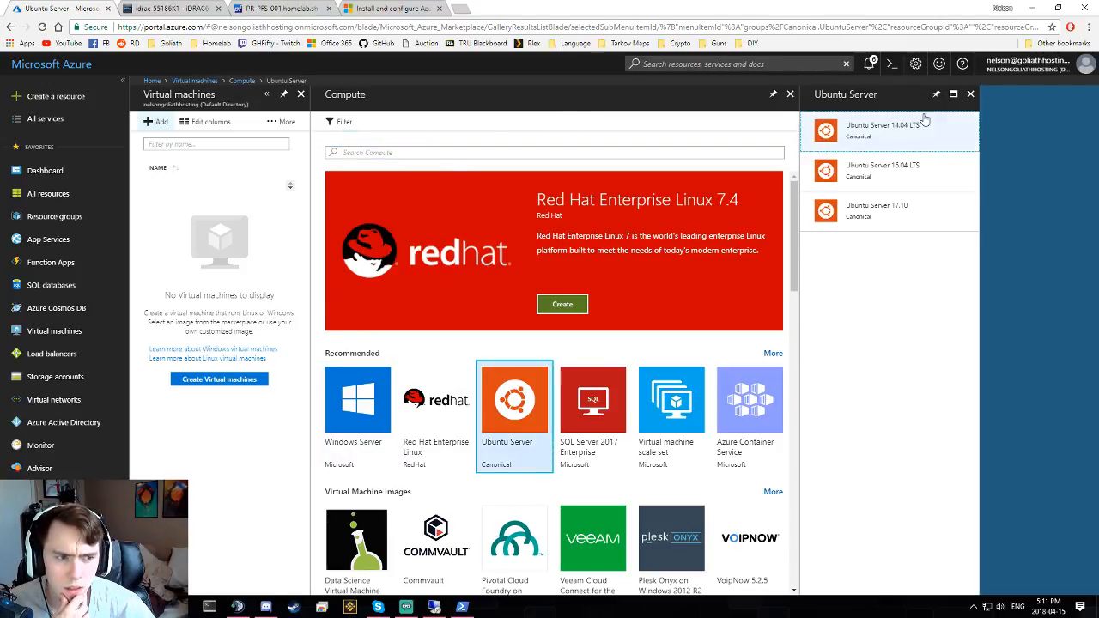
click(907, 169)
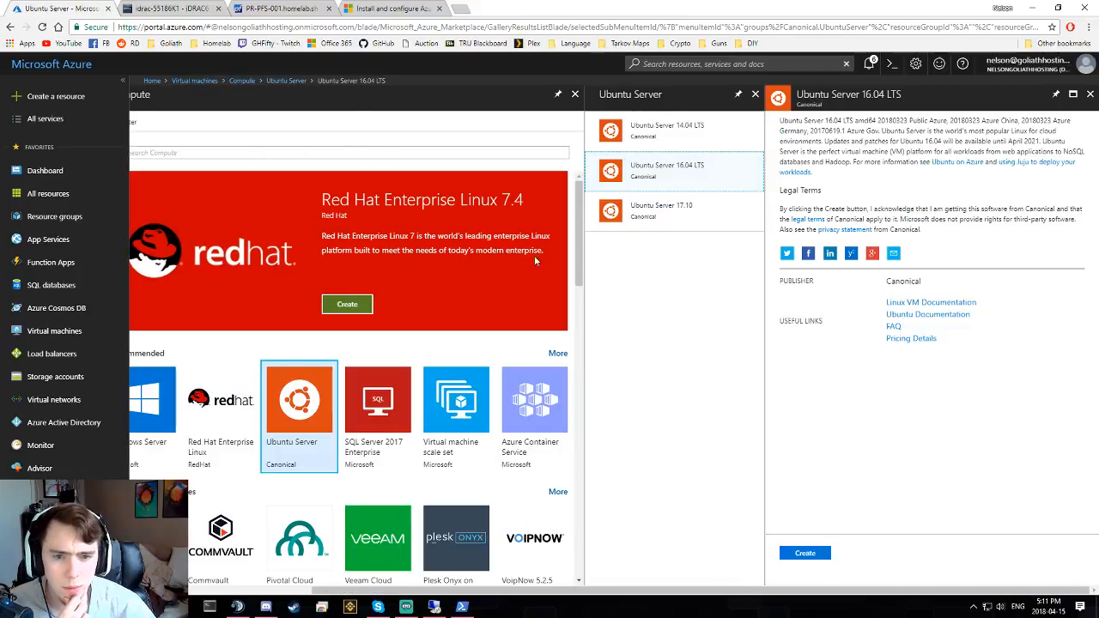
click(811, 552)
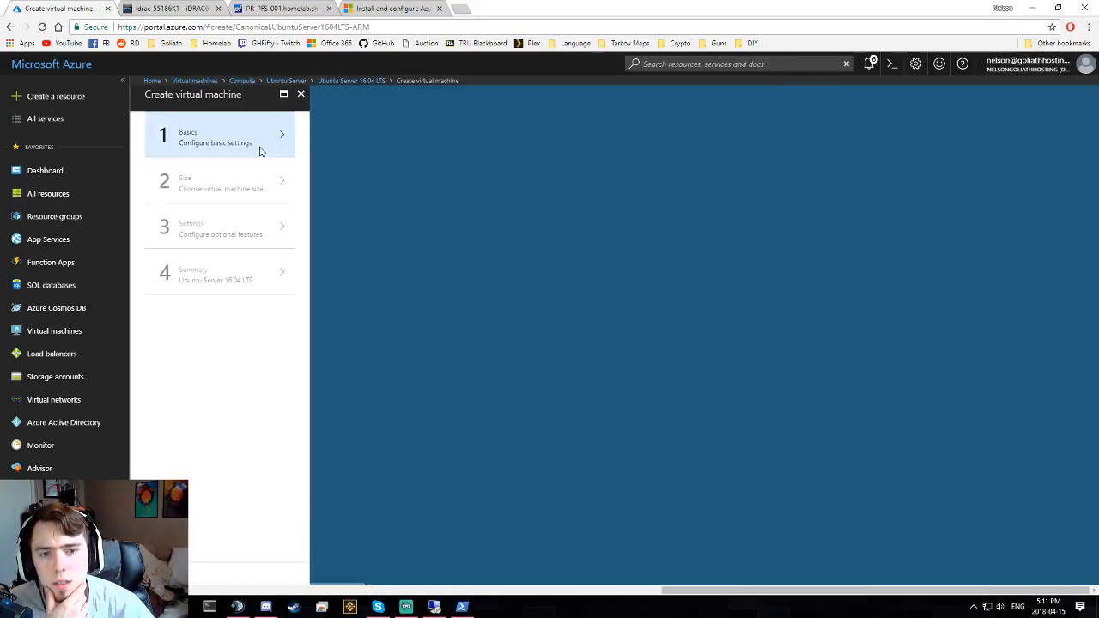
- Name the VM VM-Ubuntu, set the disk type to HDD, and fix the uppercase user name
click(261, 151)
click(400, 139)
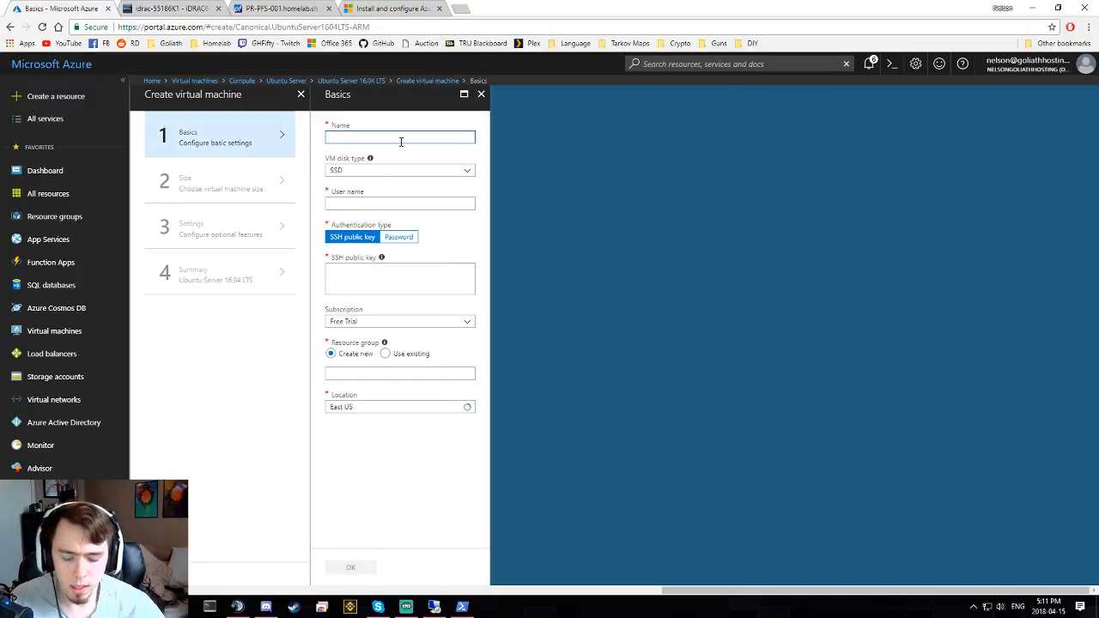
text(VM-)
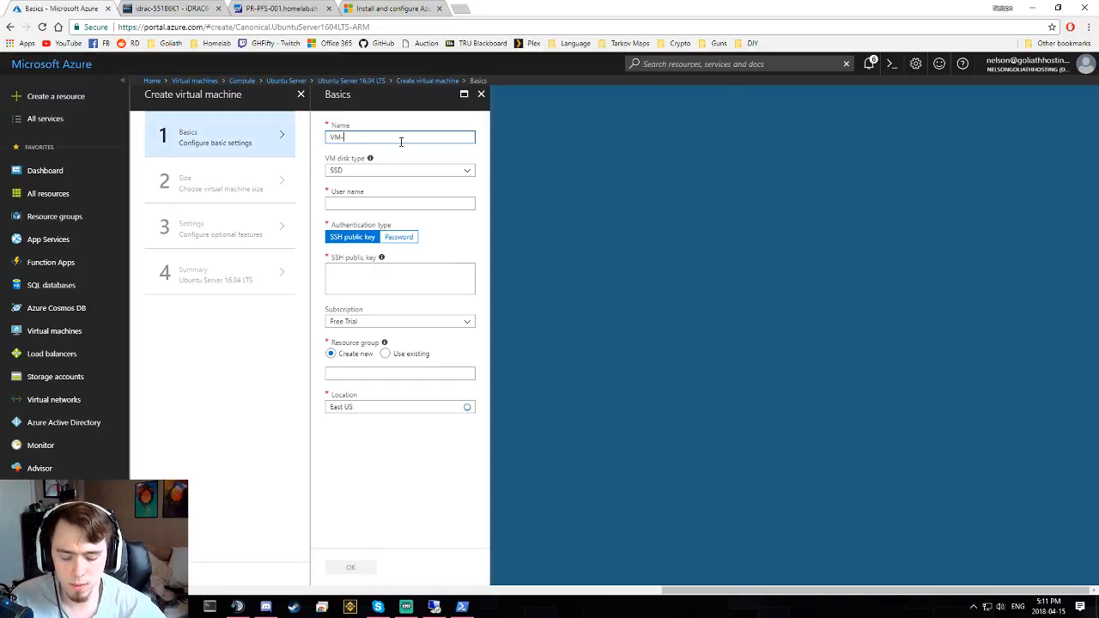
text(Ubuntu)
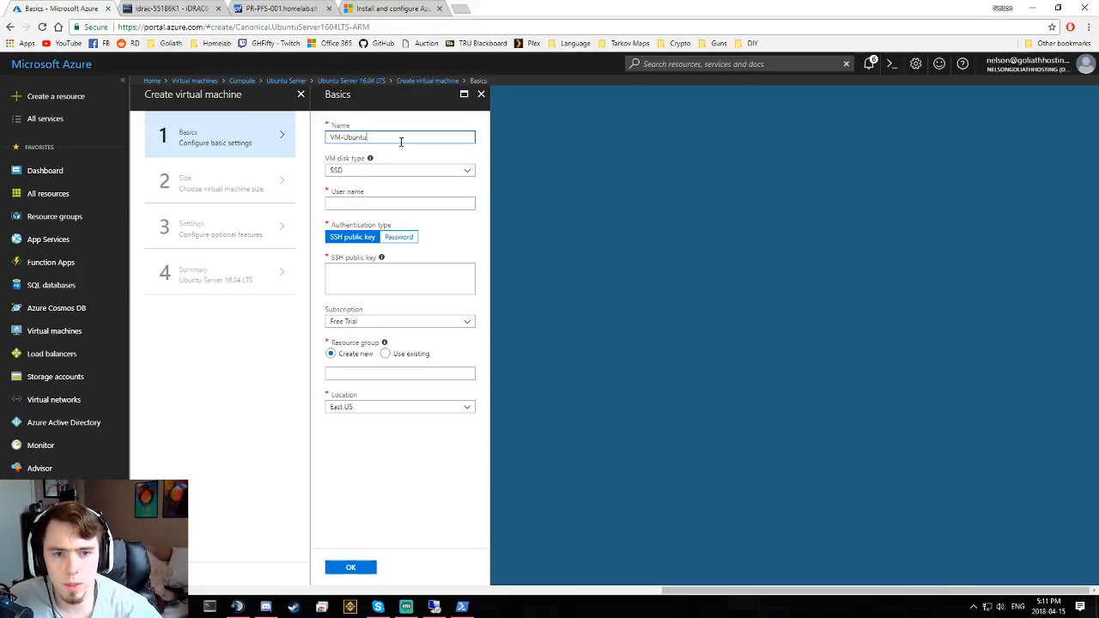
key(Tab)
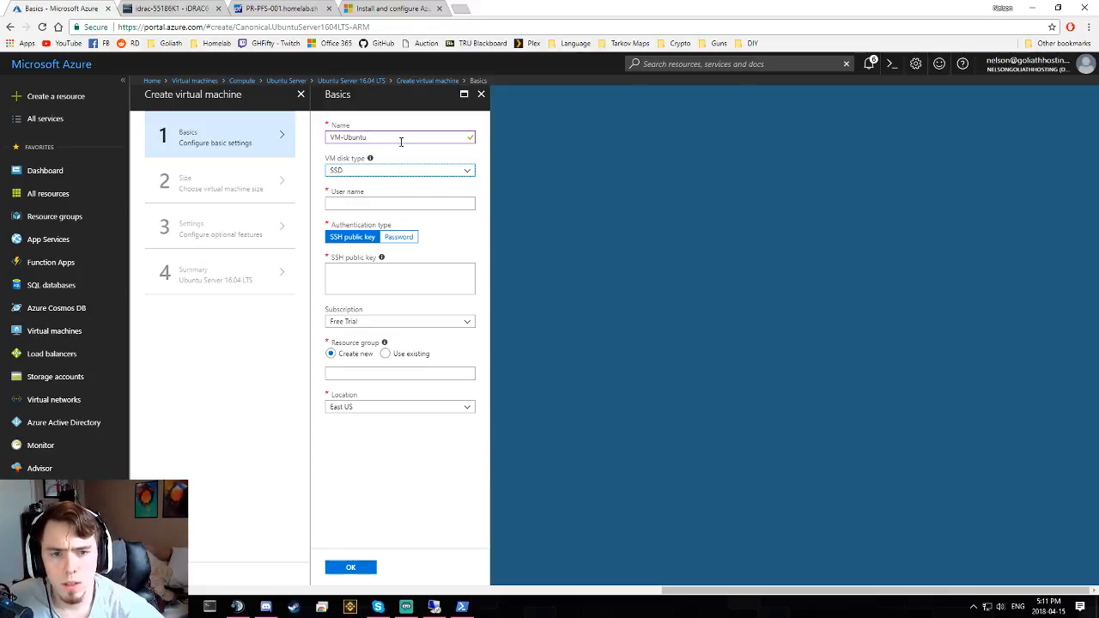
key(space)
key(Tab)
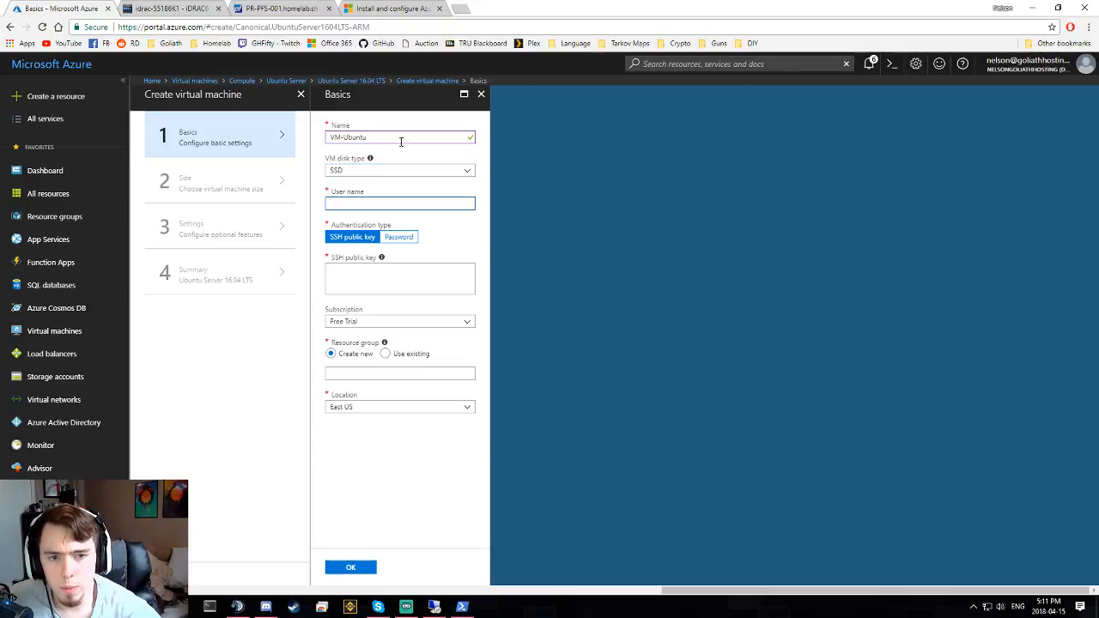
click(412, 170)
click(358, 206)
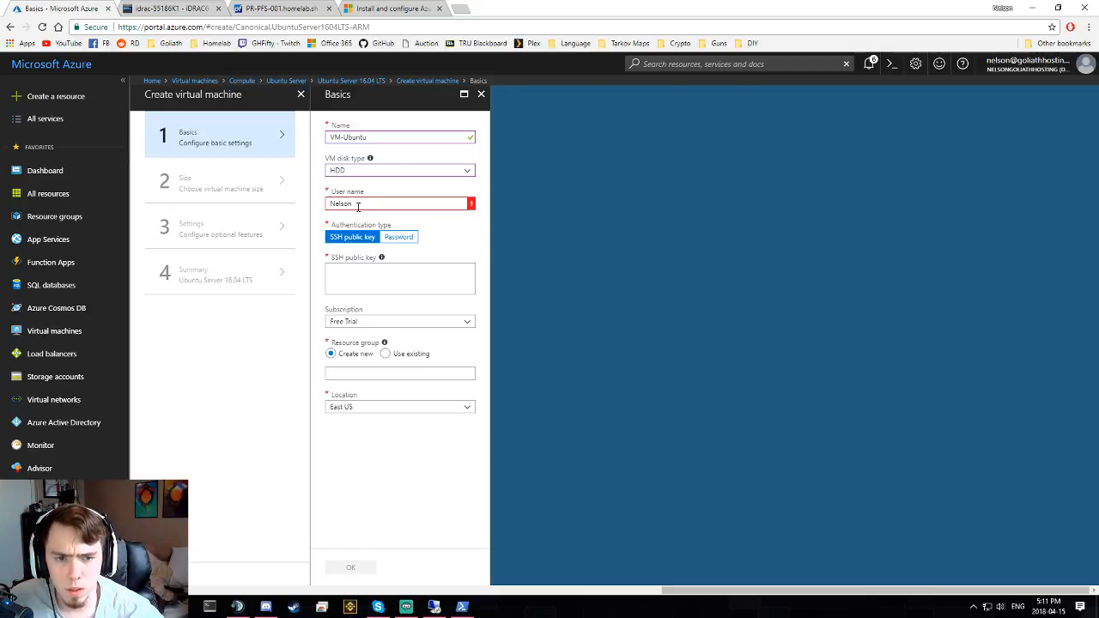
mouse_move(471, 209)
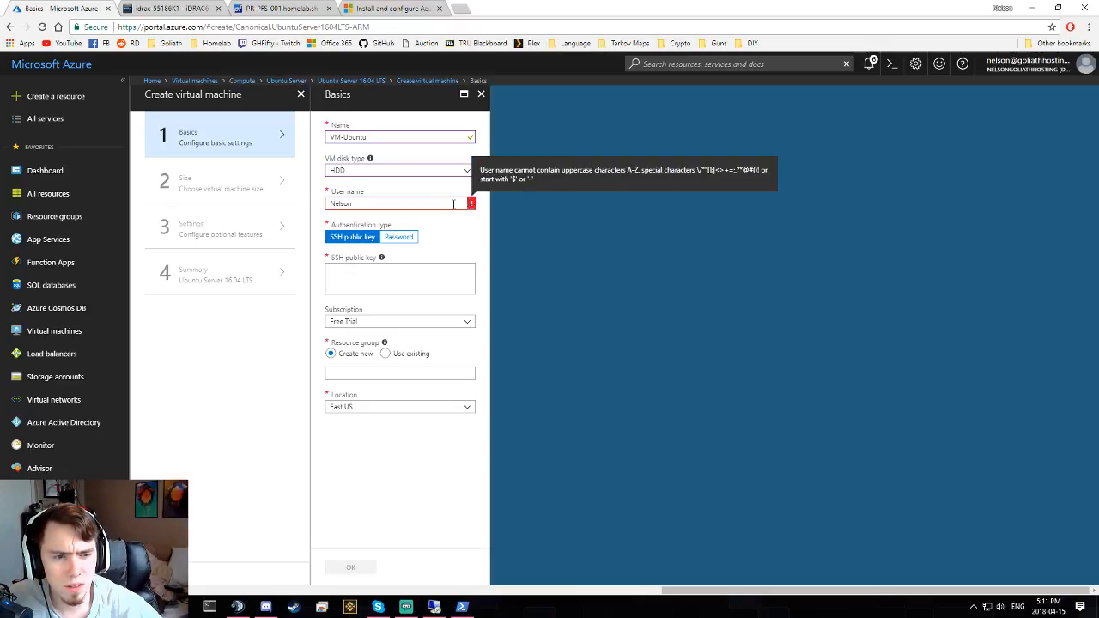
double_click(454, 204)
key(Home)
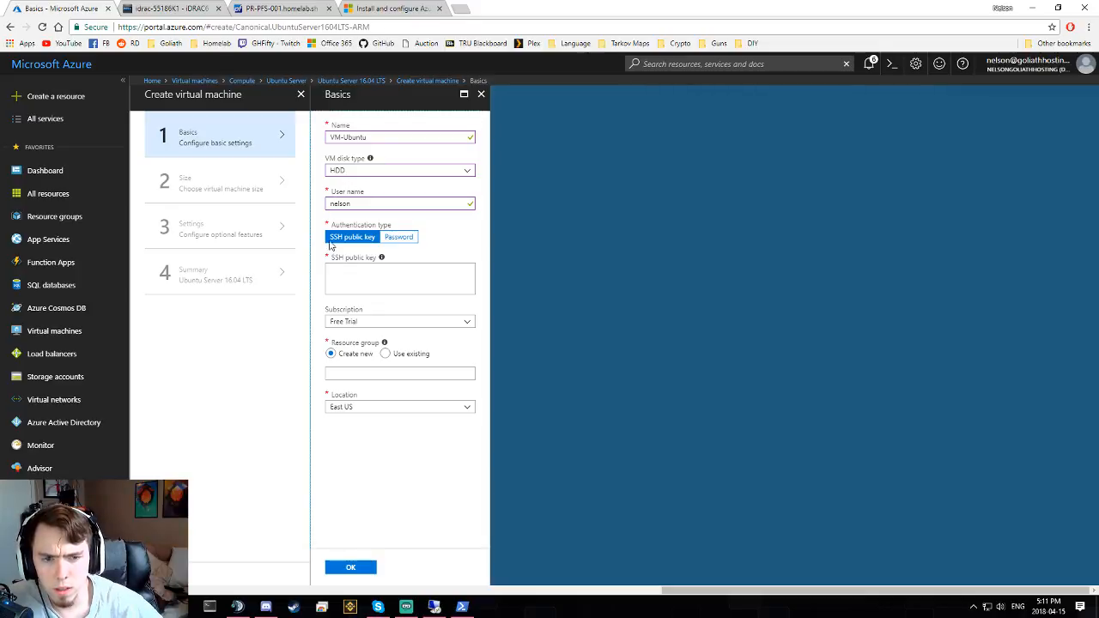
- Switch to password authentication and enter and confirm the VM password
click(404, 237)
click(368, 268)
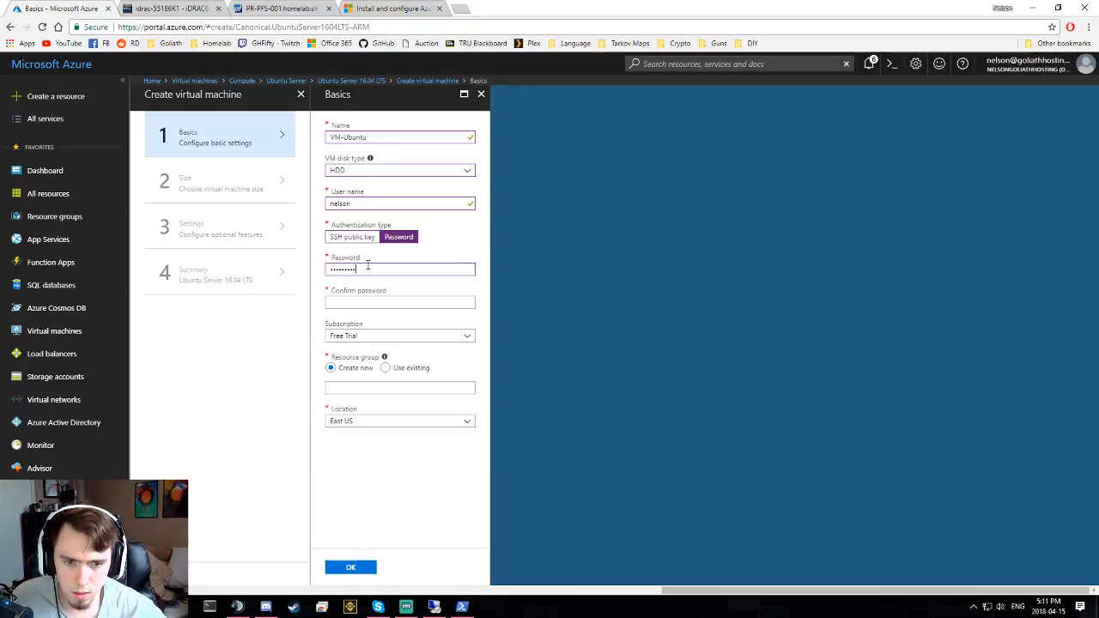
key(Tab)
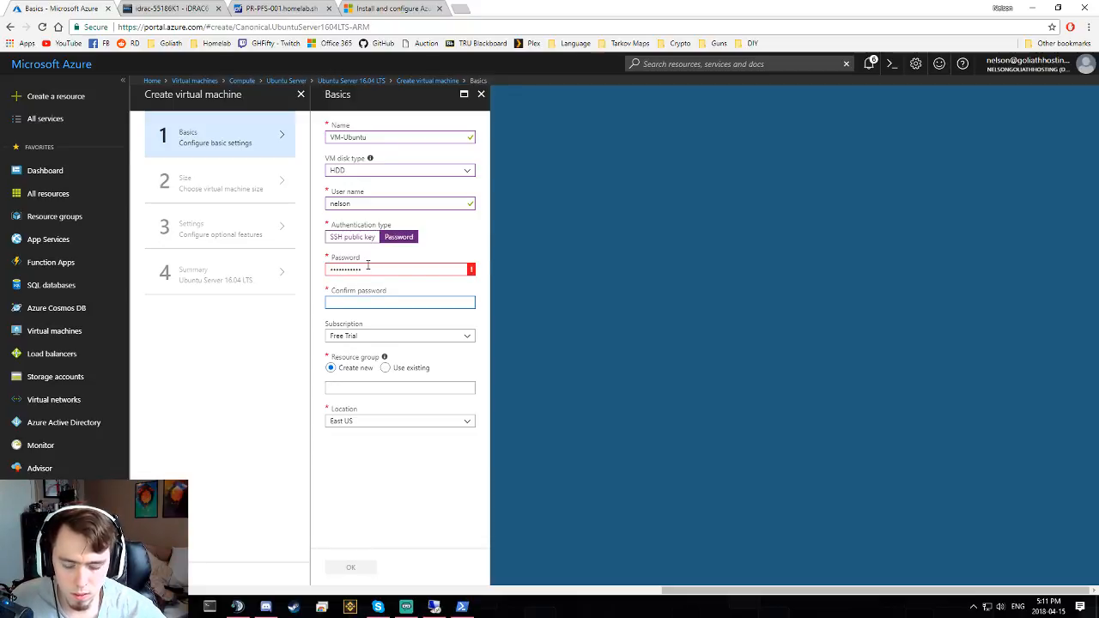
text(*********)
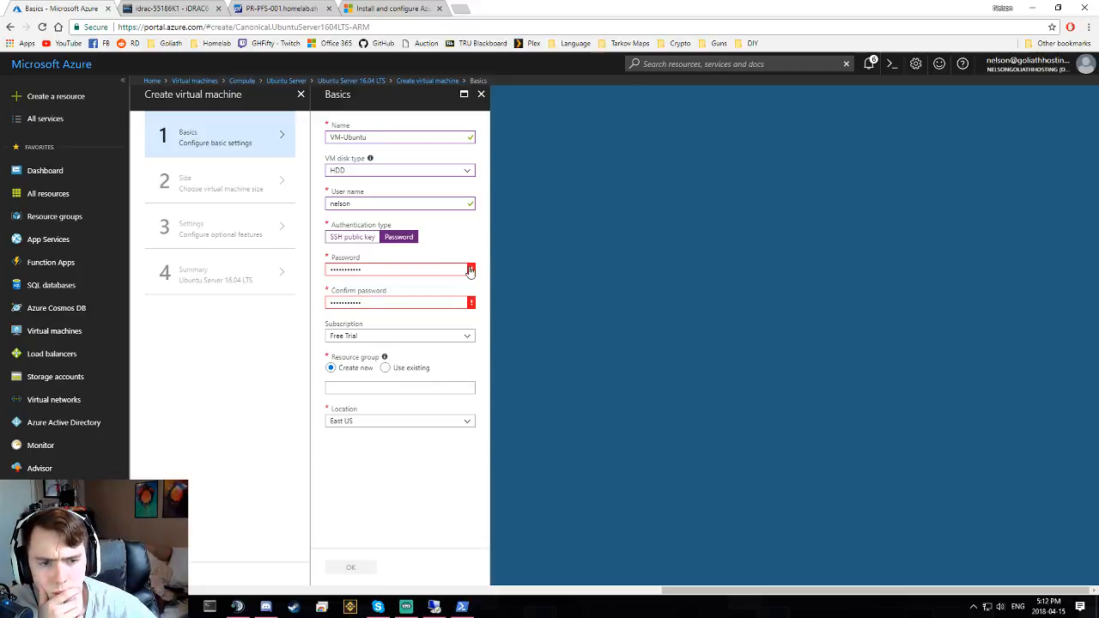
mouse_move(470, 271)
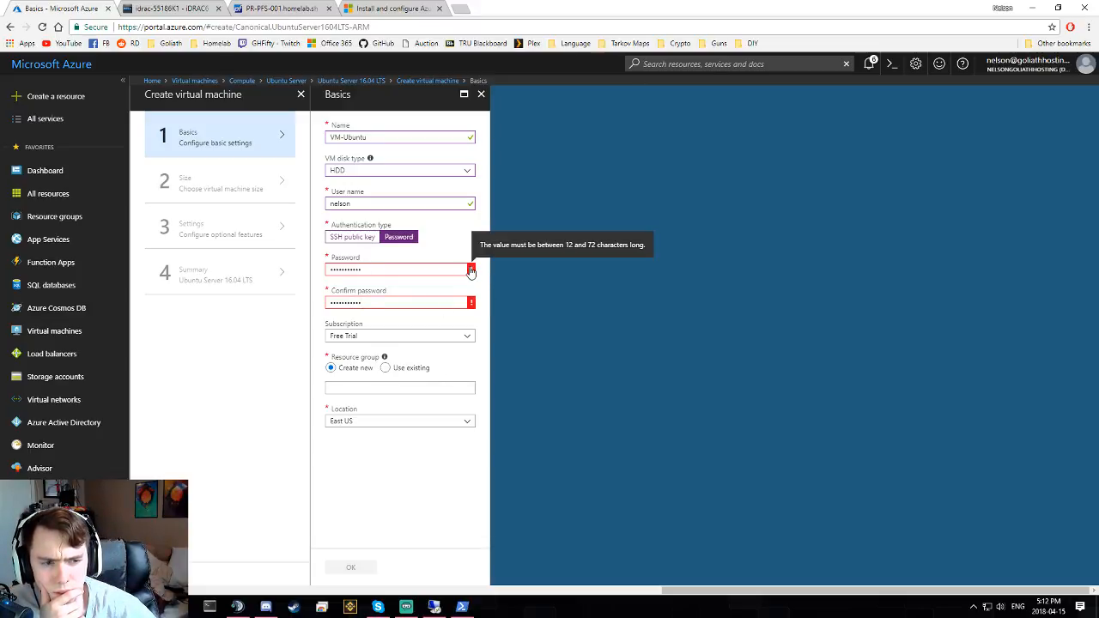
click(434, 270)
text(*)
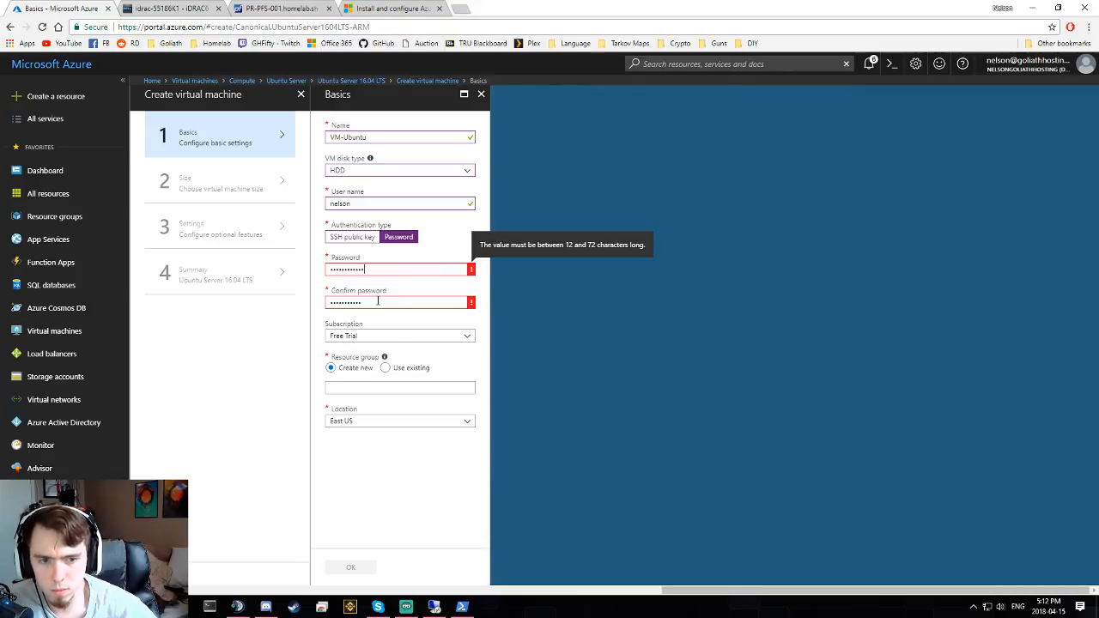
key(Tab)
text(*)
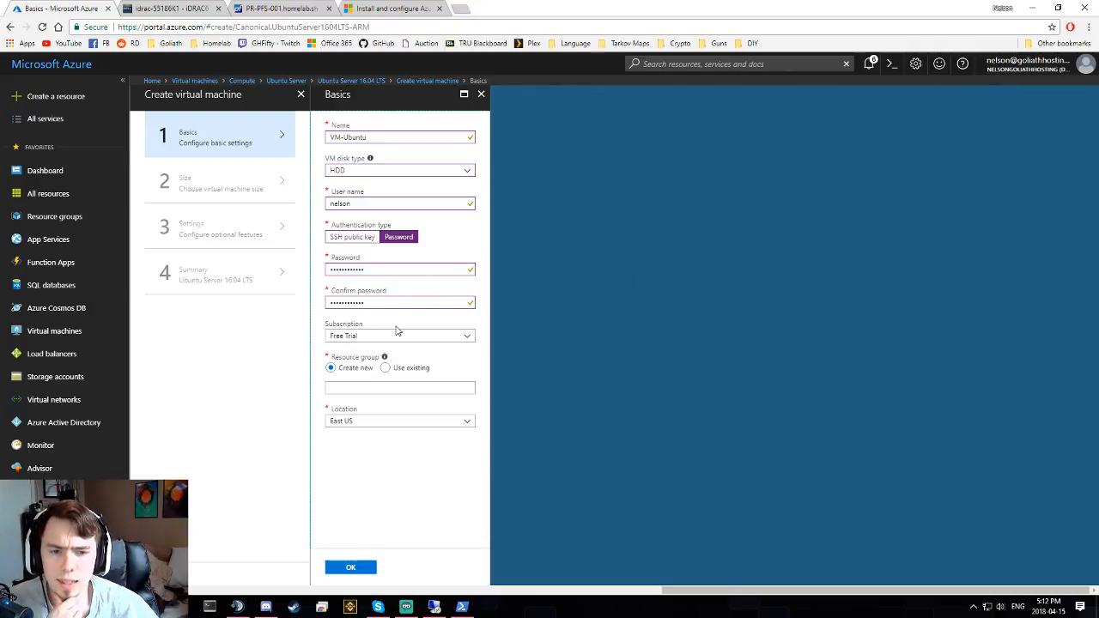
- Keep the Free Trial subscription, use existing resource group Web-Dev, and confirm the basics
click(397, 335)
click(551, 351)
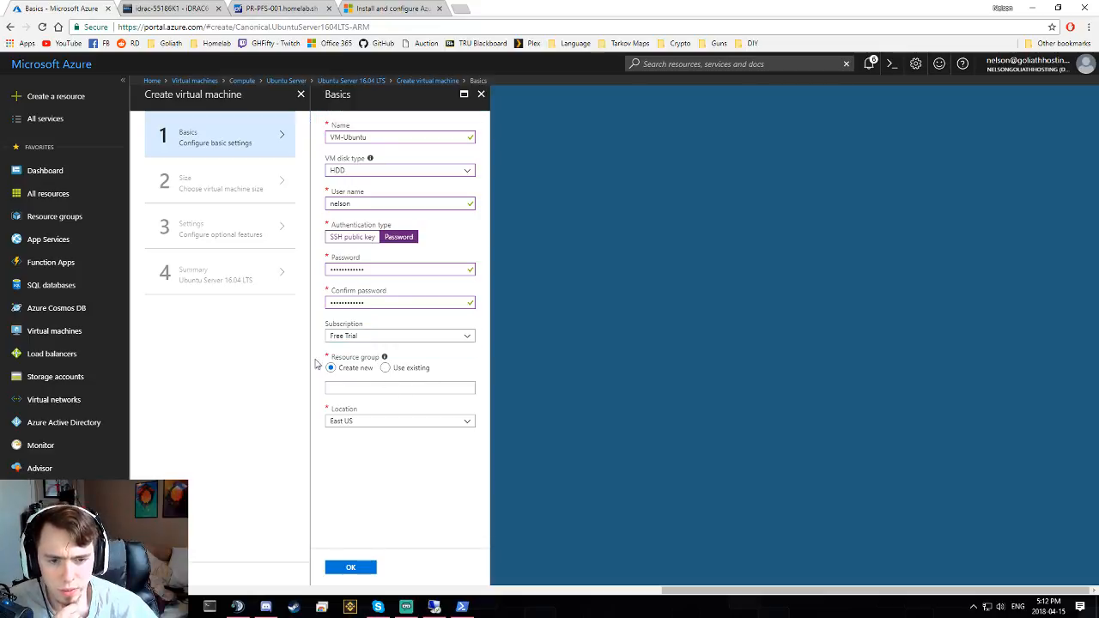
click(387, 368)
click(378, 388)
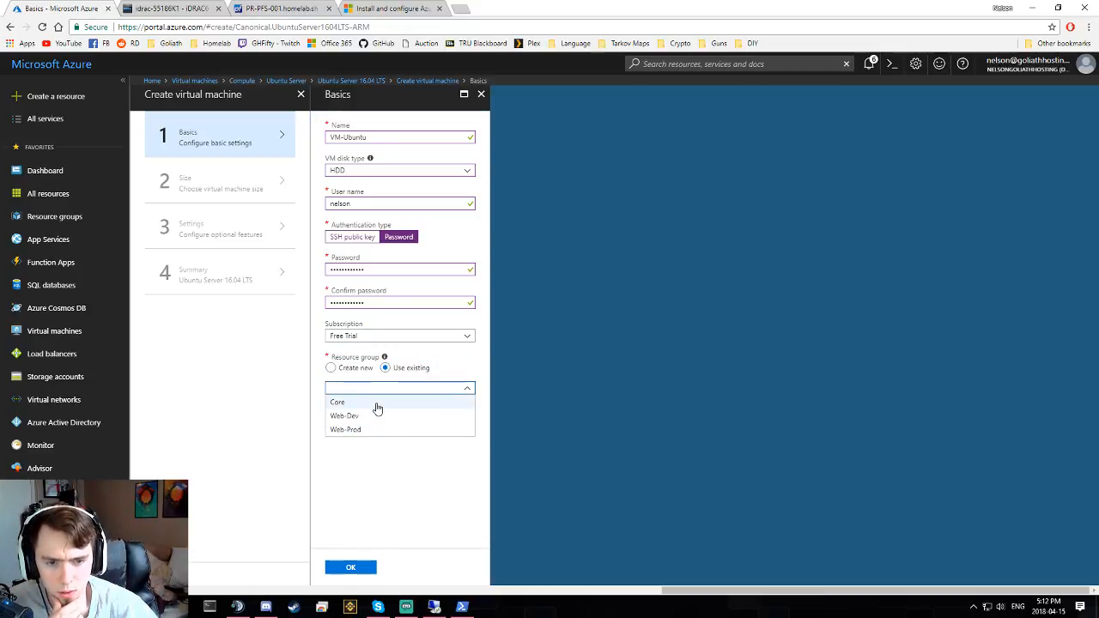
click(378, 402)
click(370, 388)
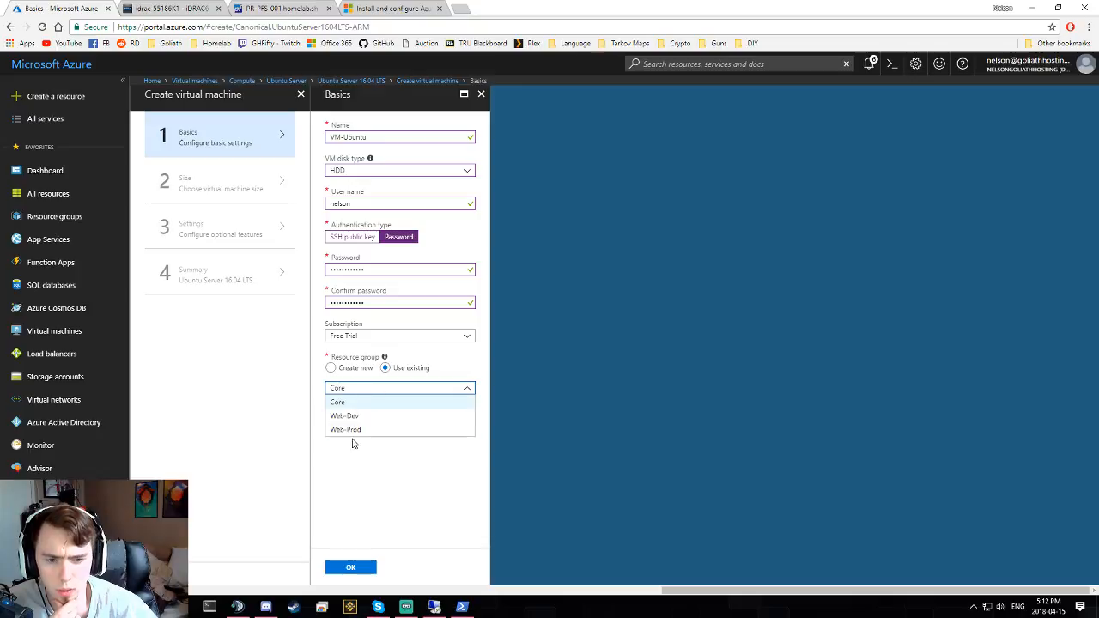
click(368, 417)
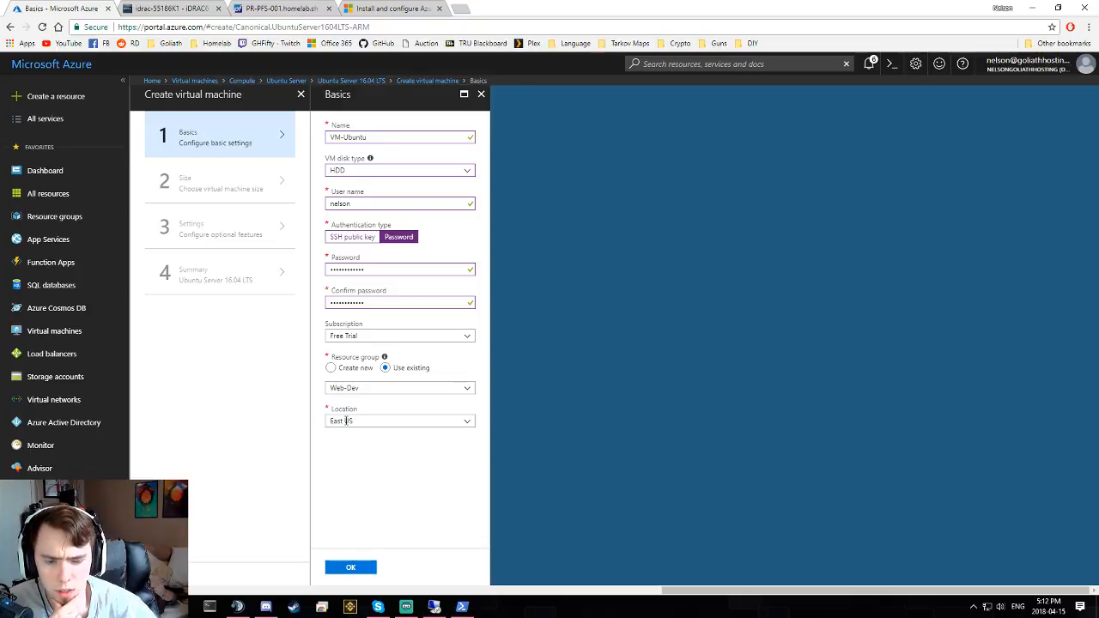
click(360, 567)
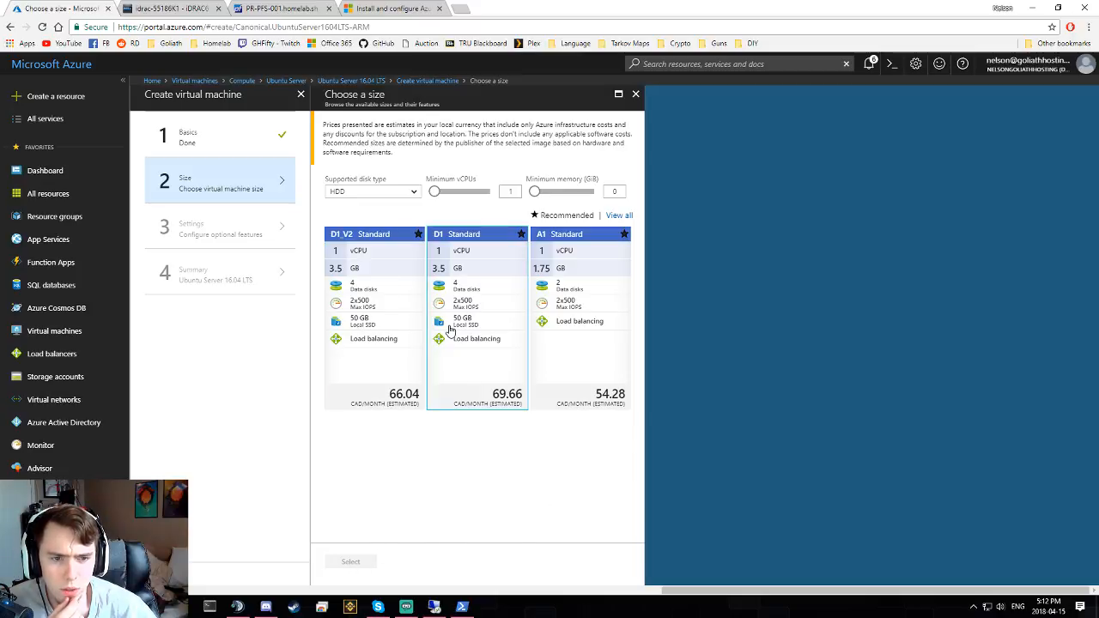
- Browse the VM sizes and select A1 Standard for VM-Ubuntu
click(619, 216)
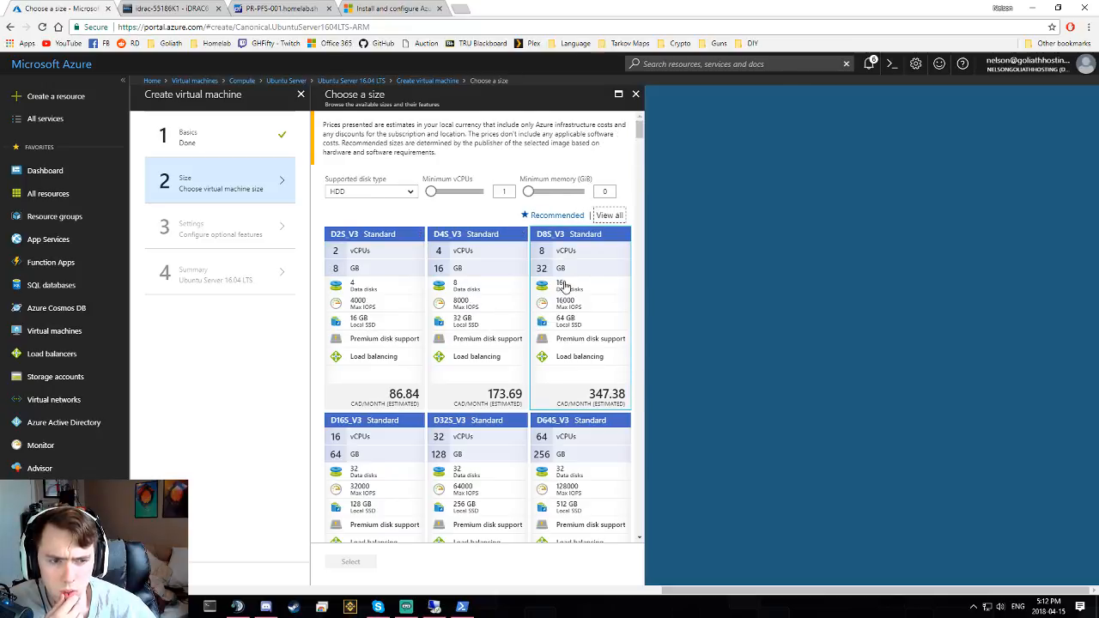
scroll(559, 287, down, 6)
scroll(558, 313, down, 7)
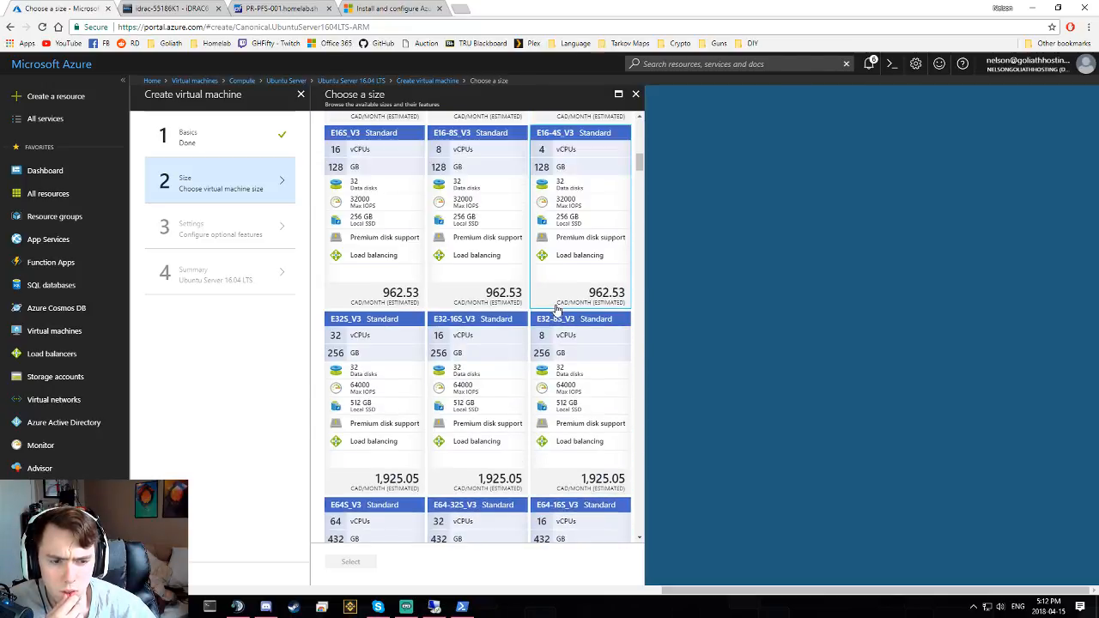
scroll(567, 309, up, 10)
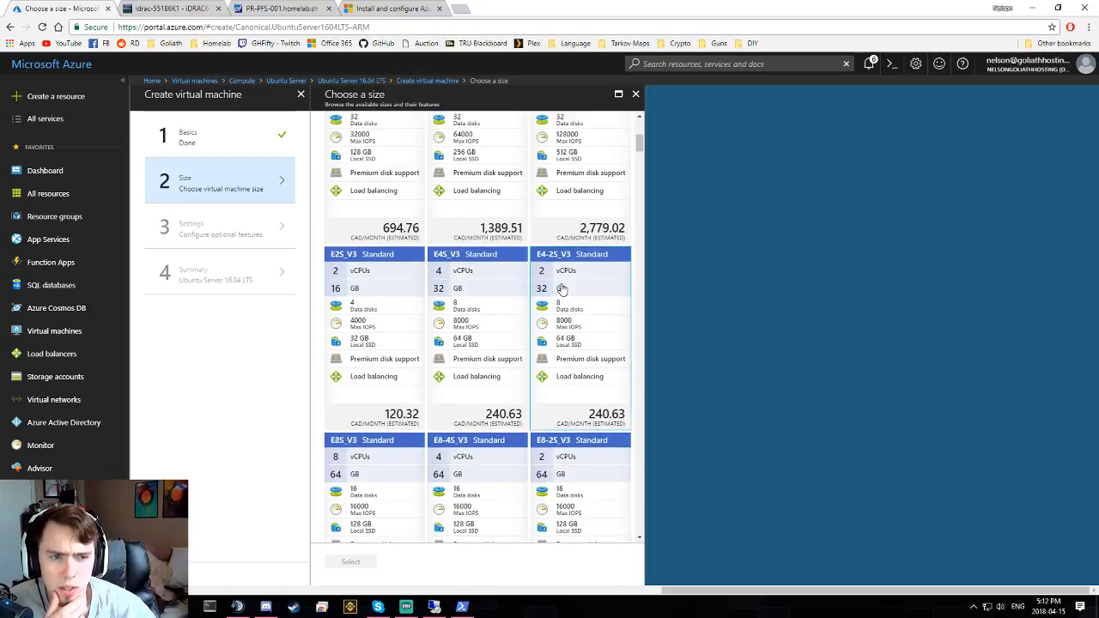
click(554, 216)
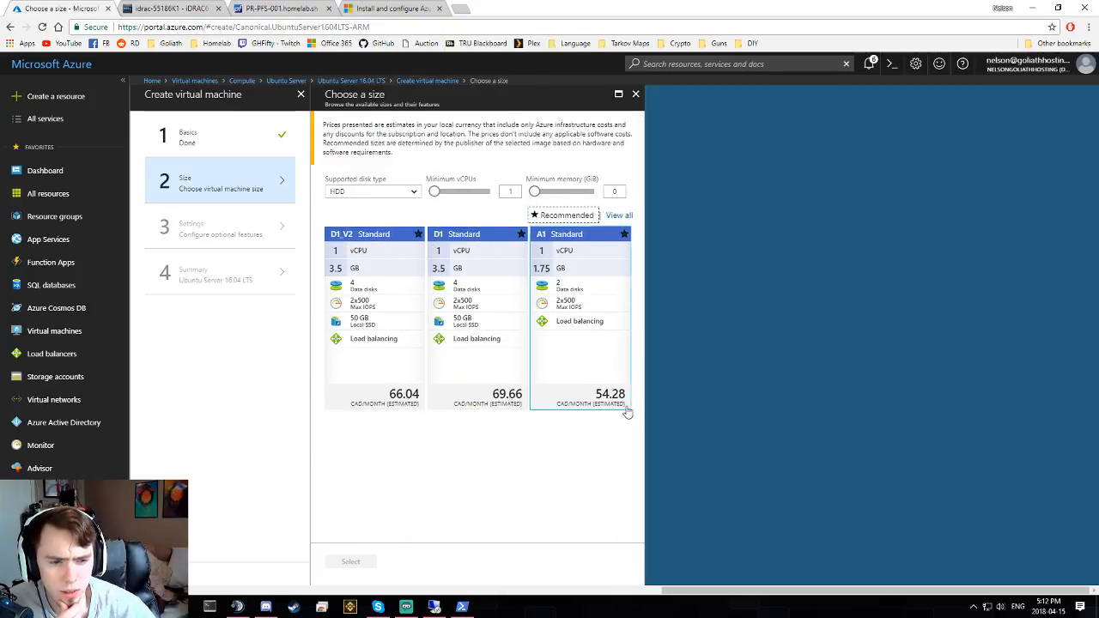
click(579, 316)
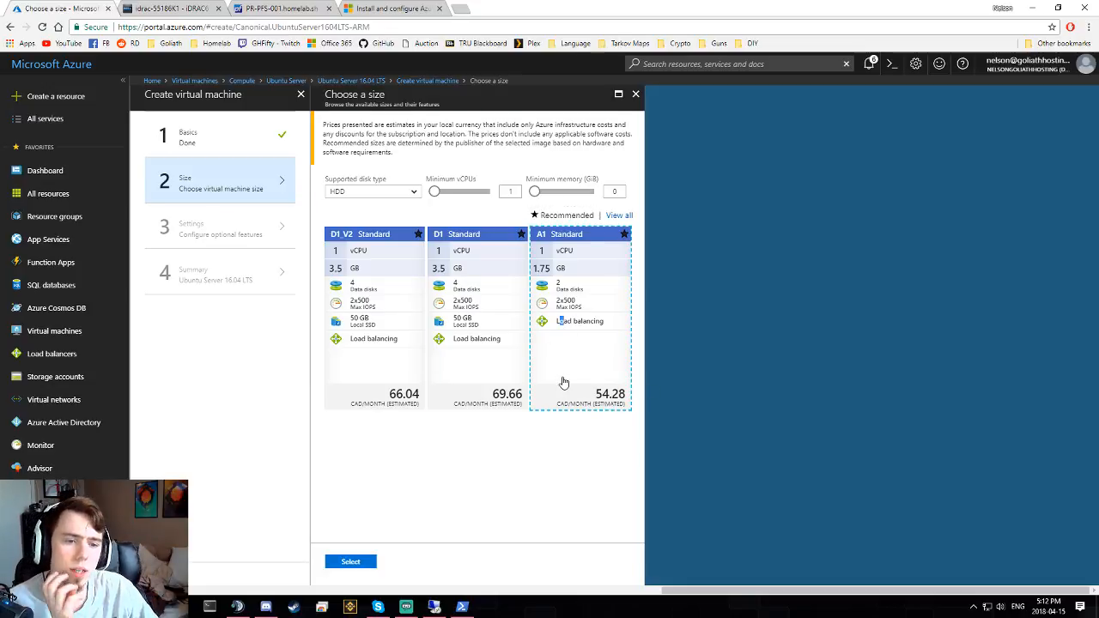
click(352, 563)
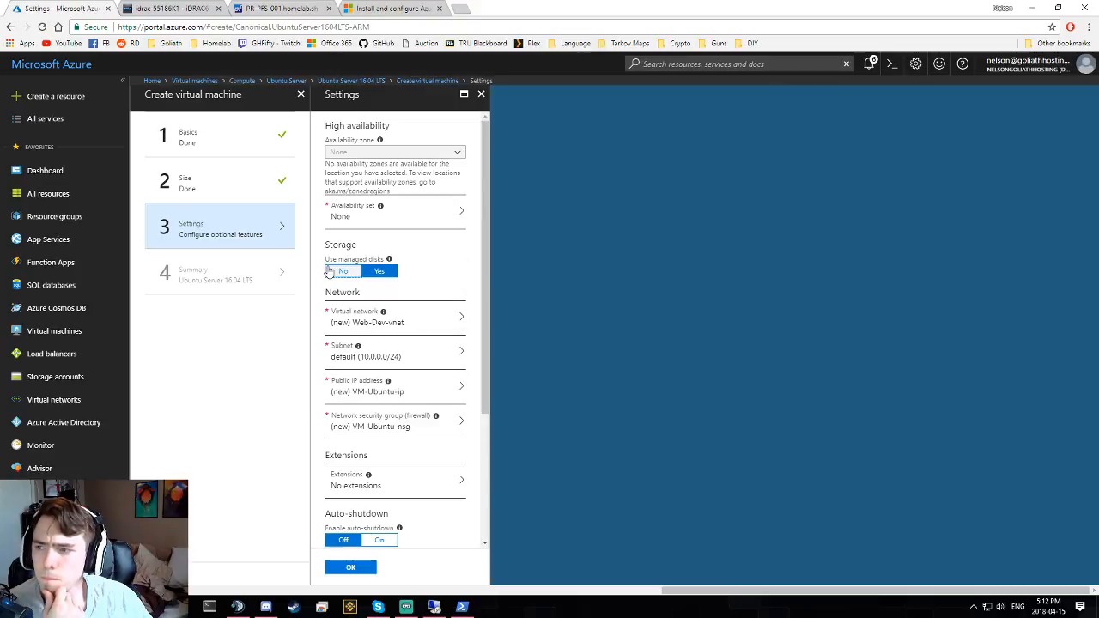
- Turn off managed disks and create the new storage account webdevdisks215 with locally-redundant replication
click(418, 211)
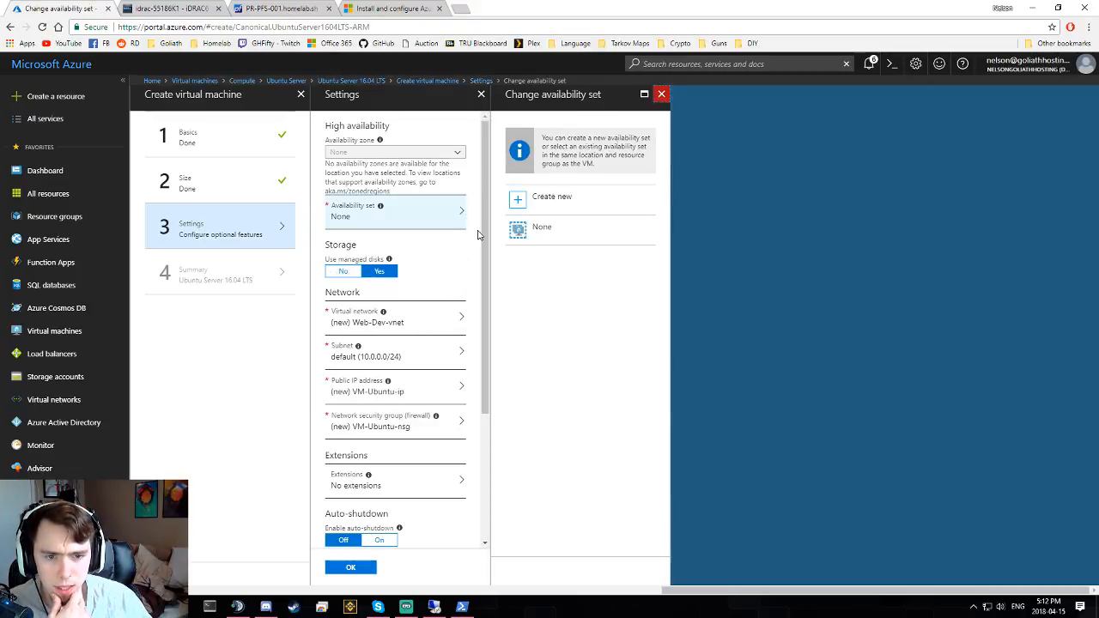
click(661, 94)
click(351, 279)
scroll(426, 258, down, 2)
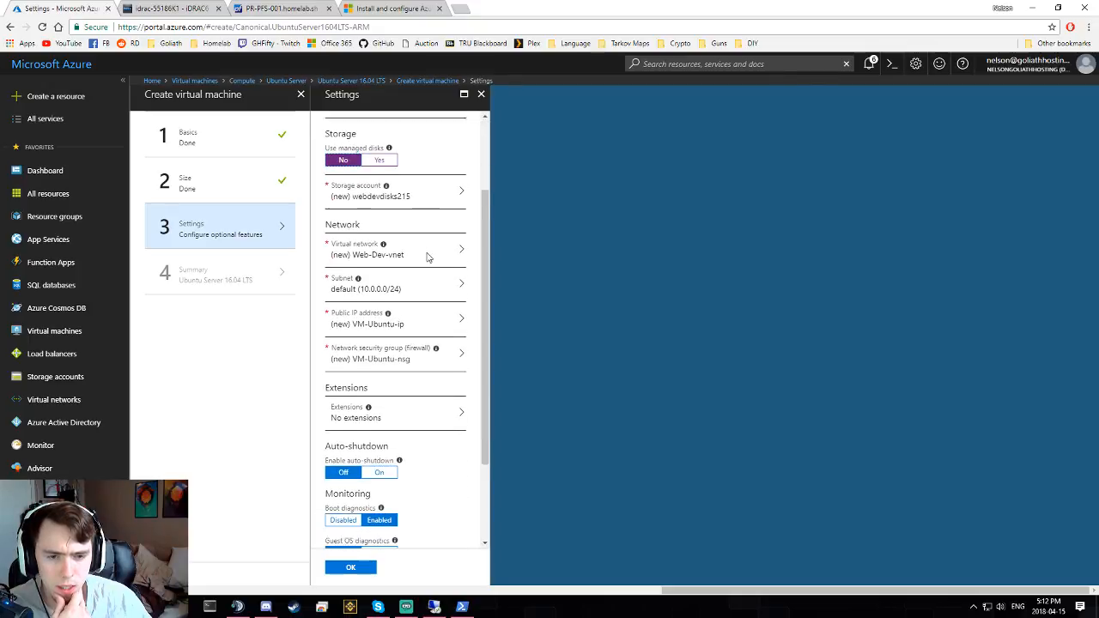
click(424, 194)
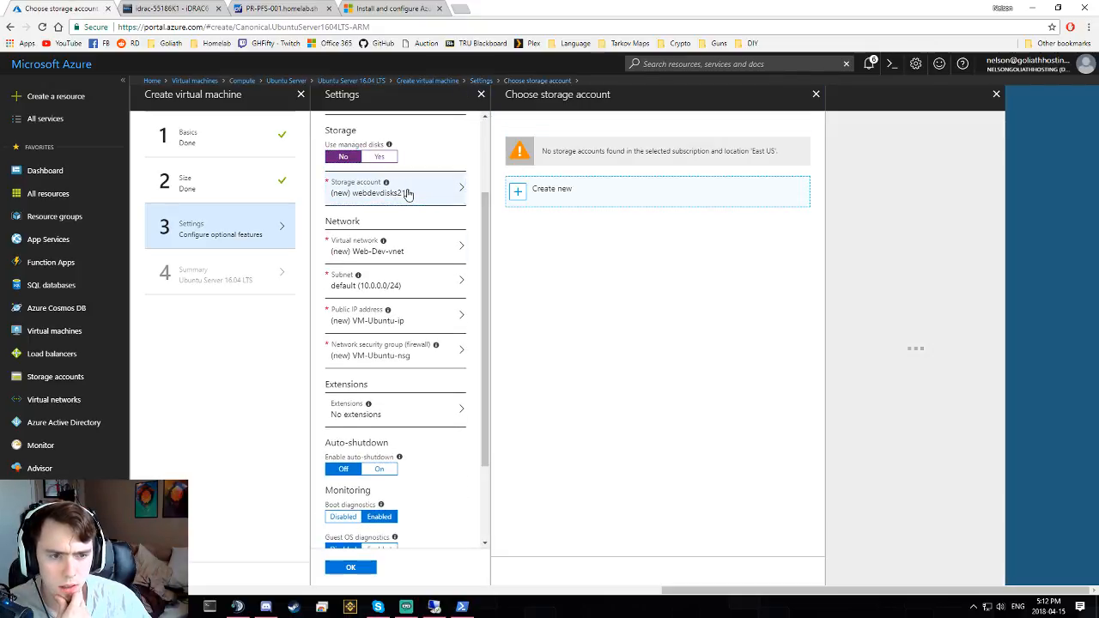
click(567, 197)
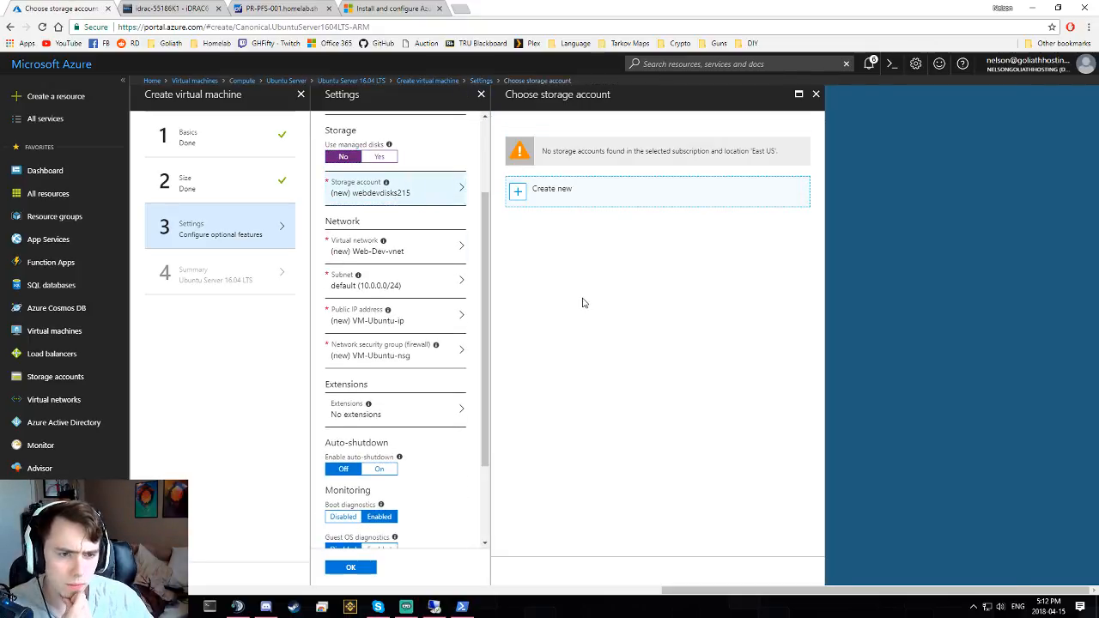
click(584, 196)
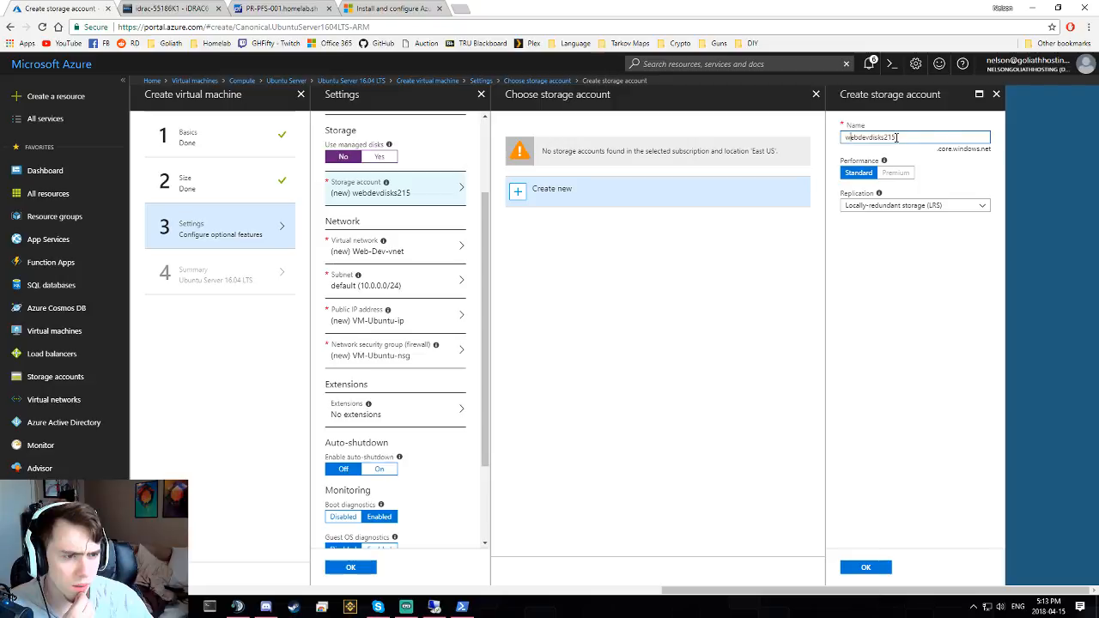
click(890, 215)
click(890, 216)
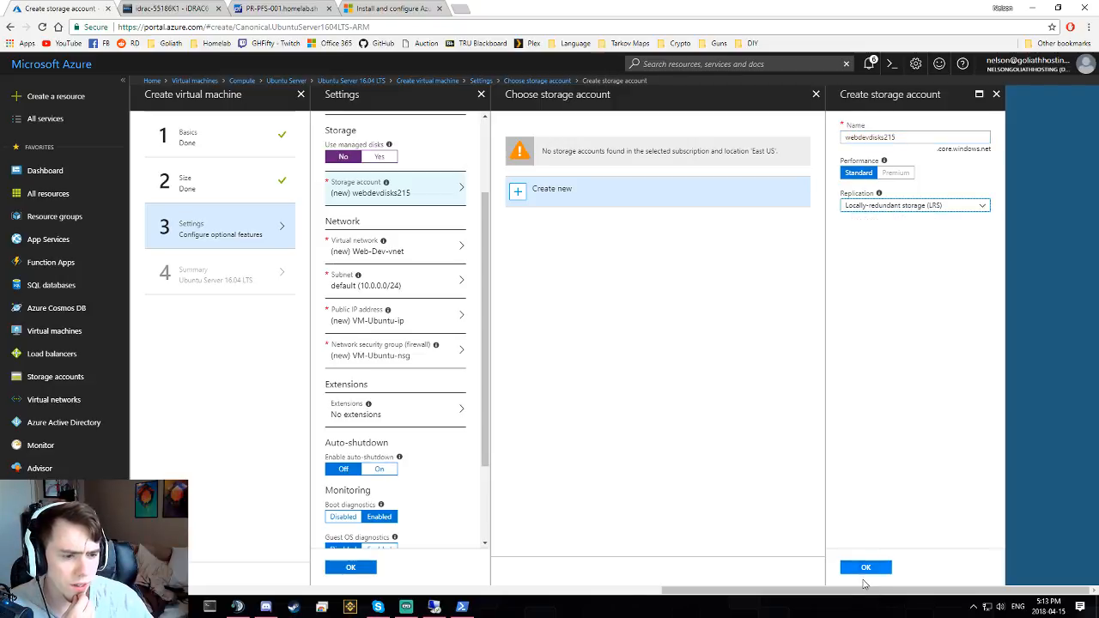
click(867, 568)
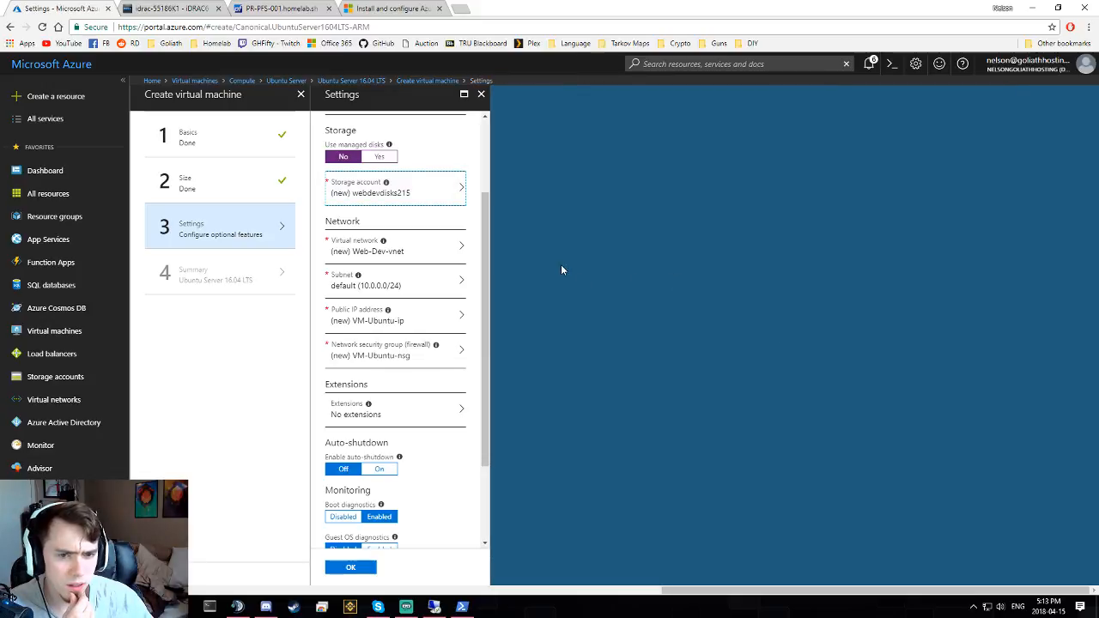
- Enable auto-shutdown at 7:00:00 PM Eastern Time (US & Canada) and confirm the settings
click(405, 253)
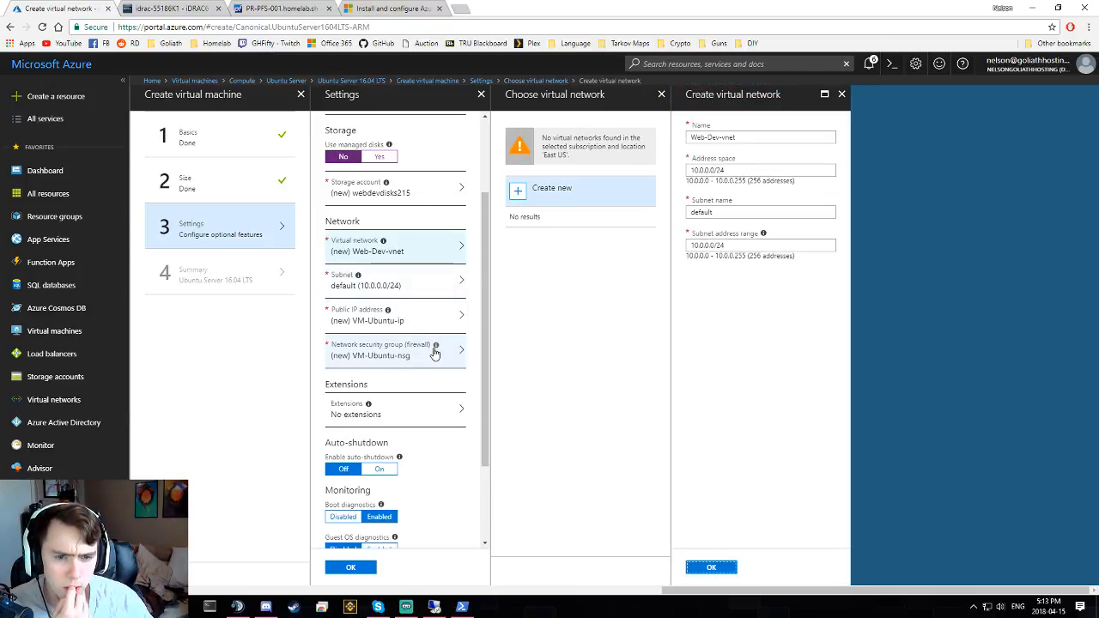
mouse_move(436, 346)
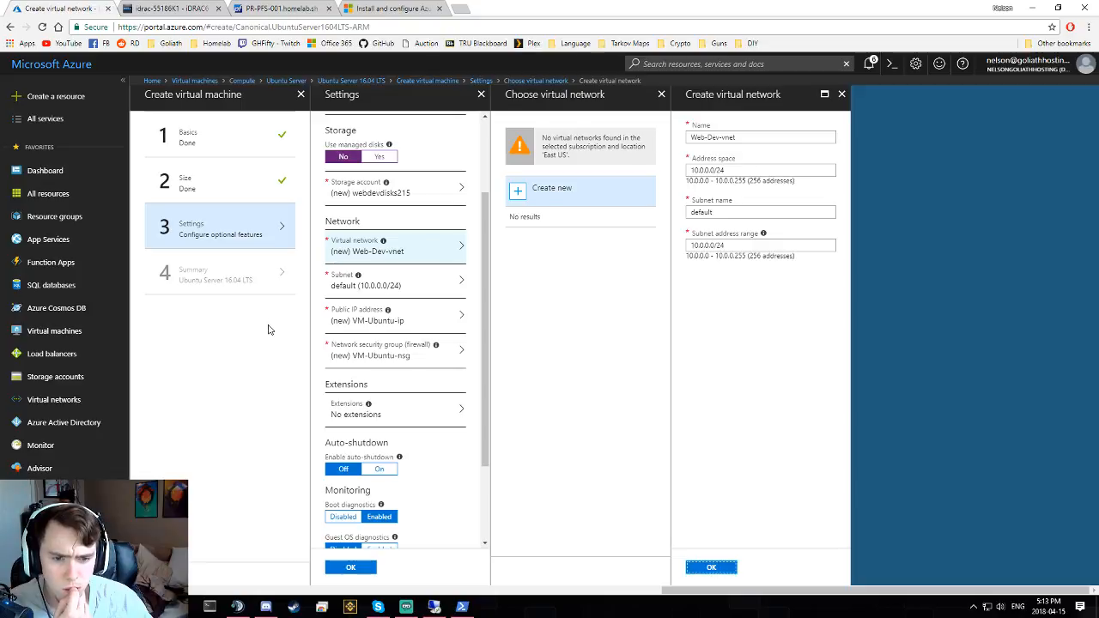
scroll(404, 387, down, 3)
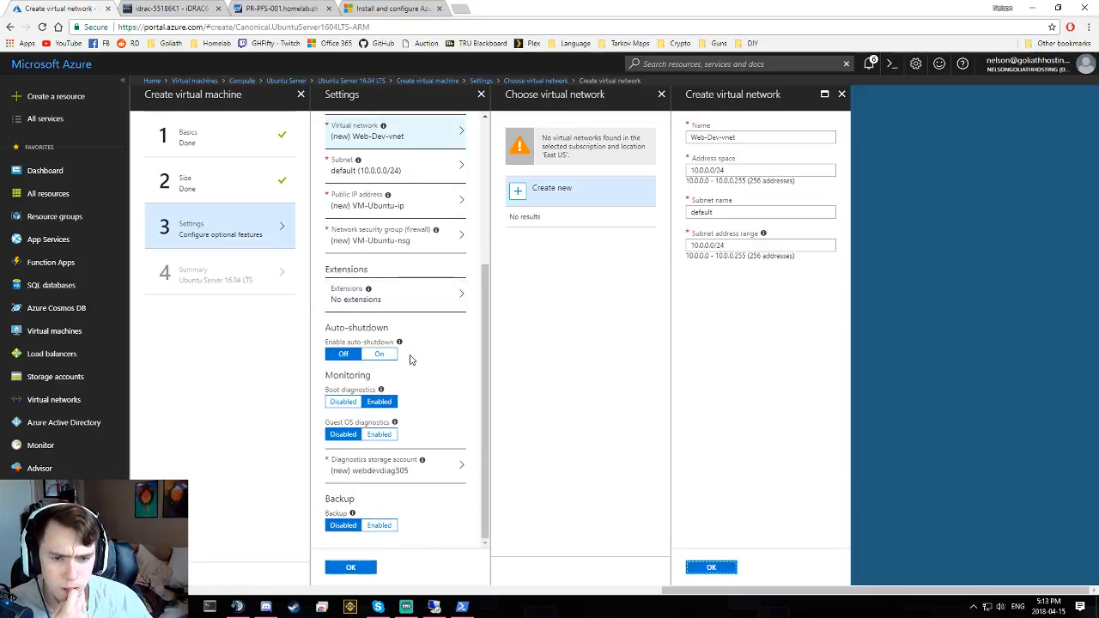
click(379, 354)
scroll(376, 340, down, 1)
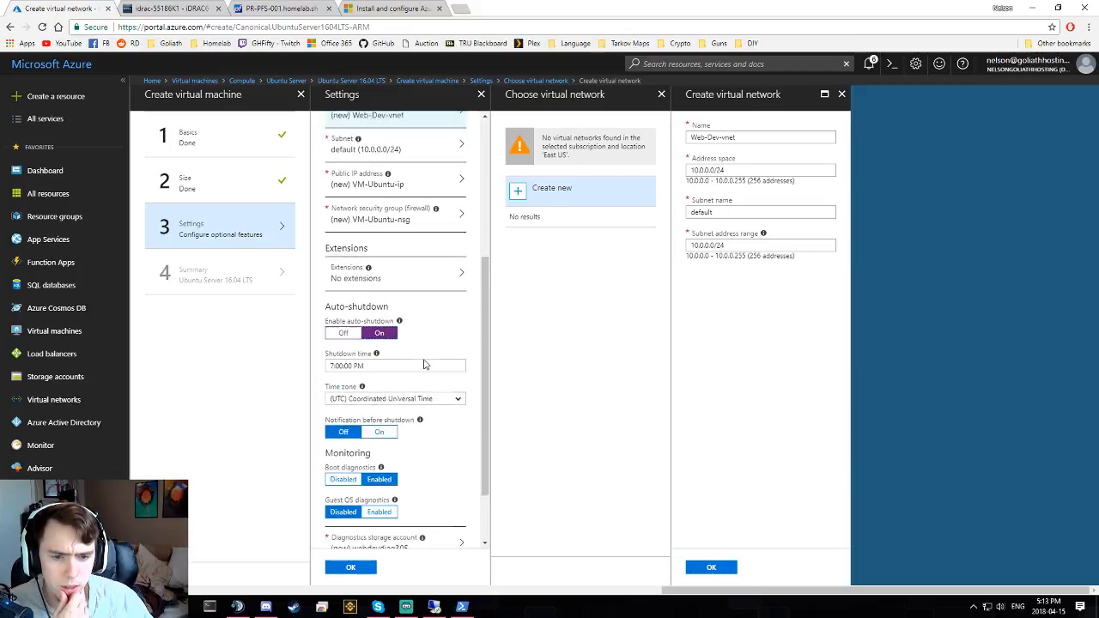
click(353, 331)
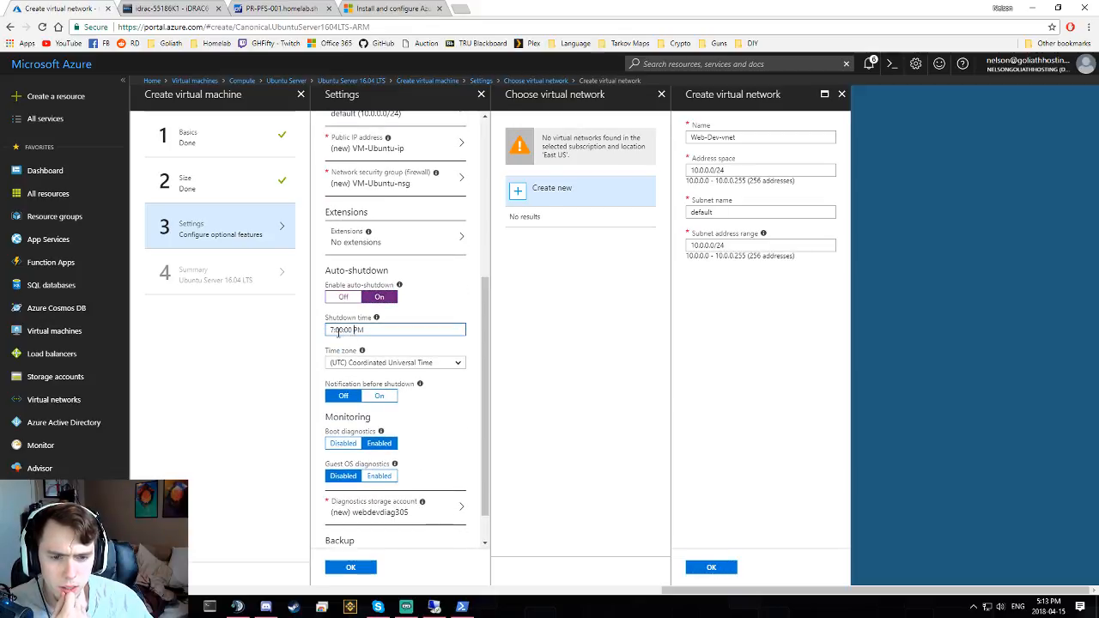
click(374, 363)
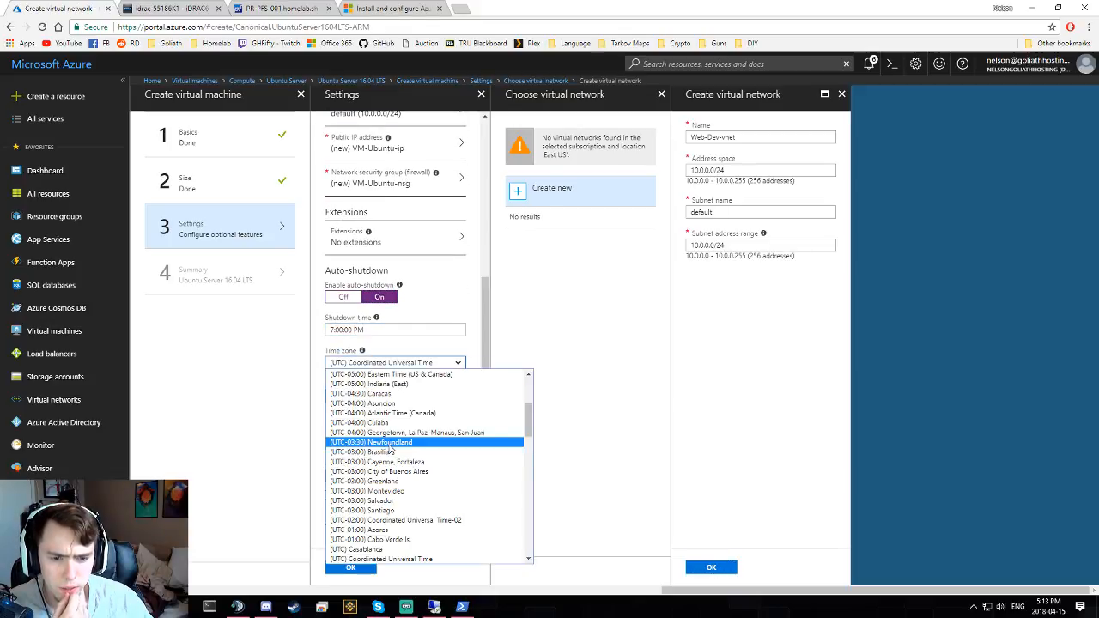
click(390, 375)
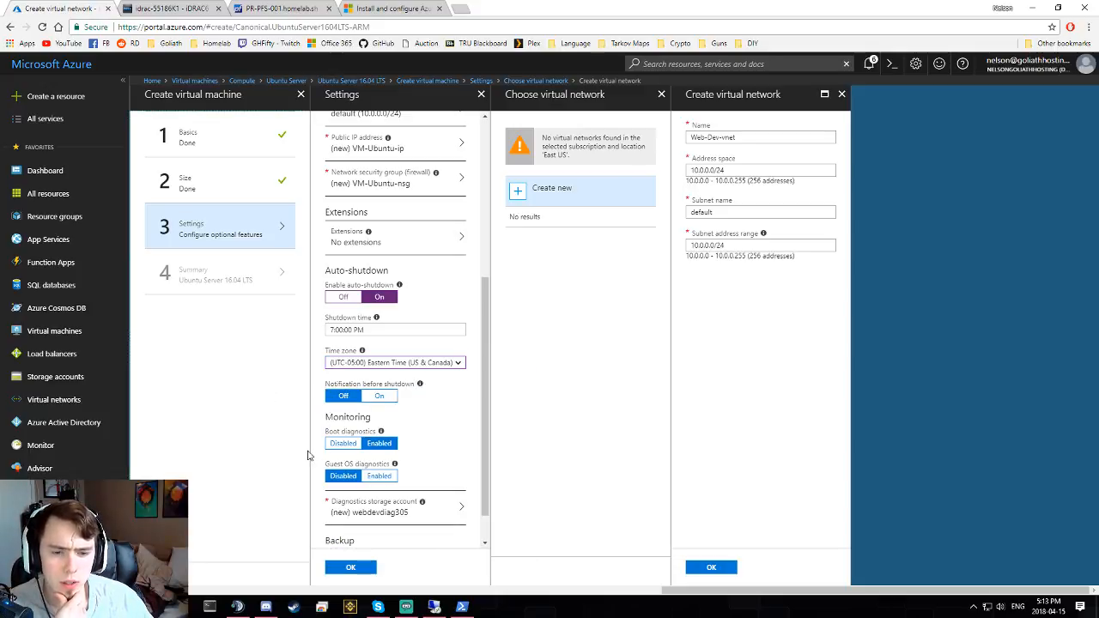
scroll(380, 468, down, 2)
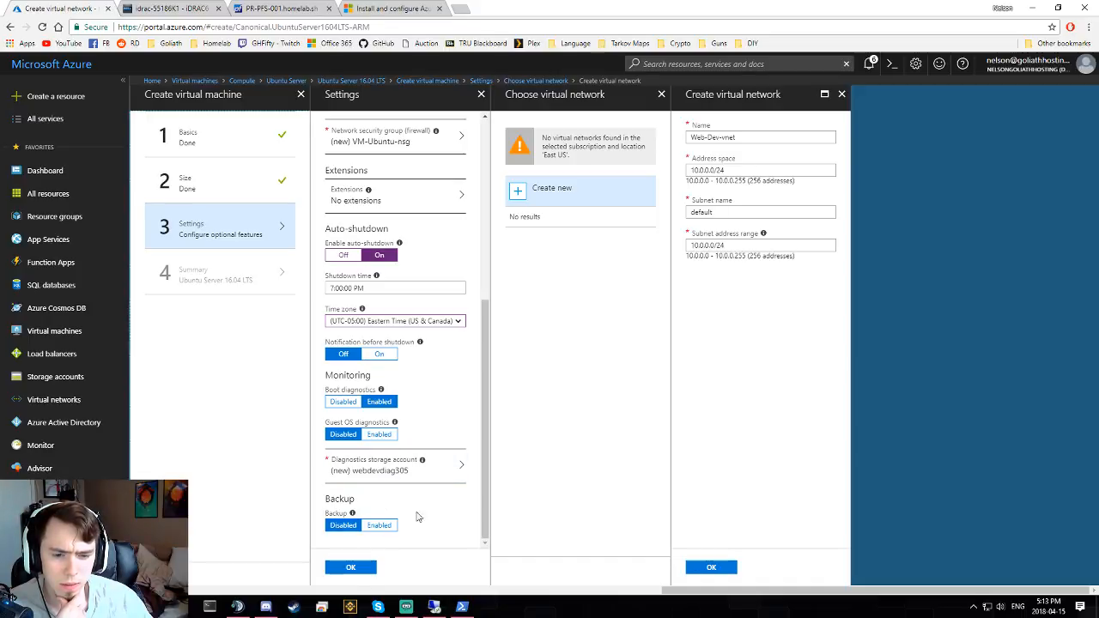
click(350, 568)
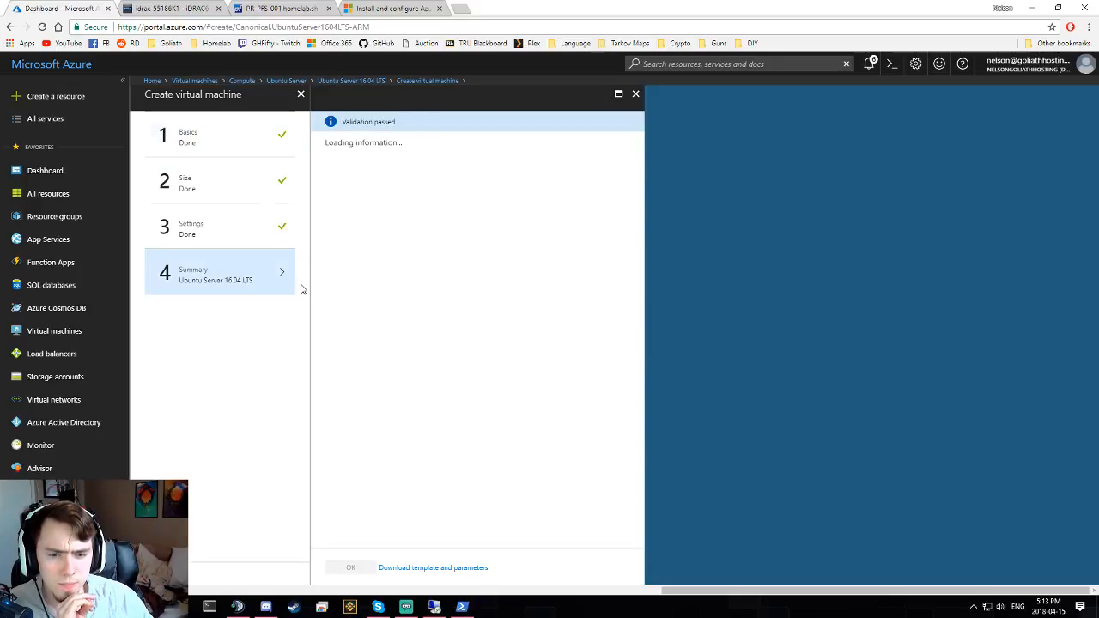
- Create the Ubuntu virtual machine, then open the Web-Dev resource group to watch its deployment
scroll(367, 375, down, 2)
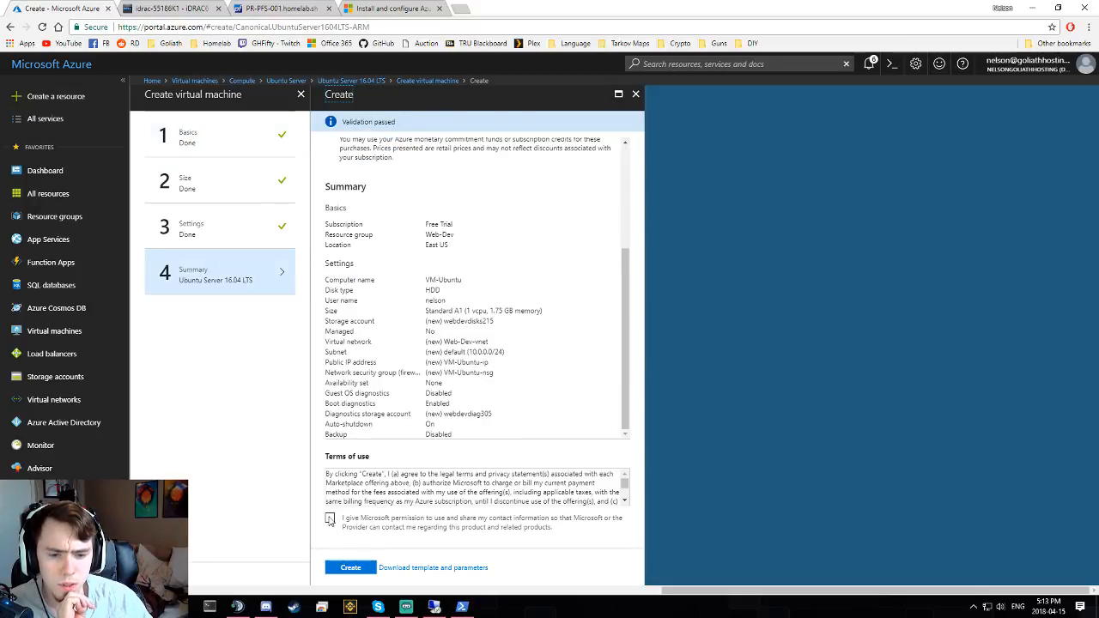
click(348, 569)
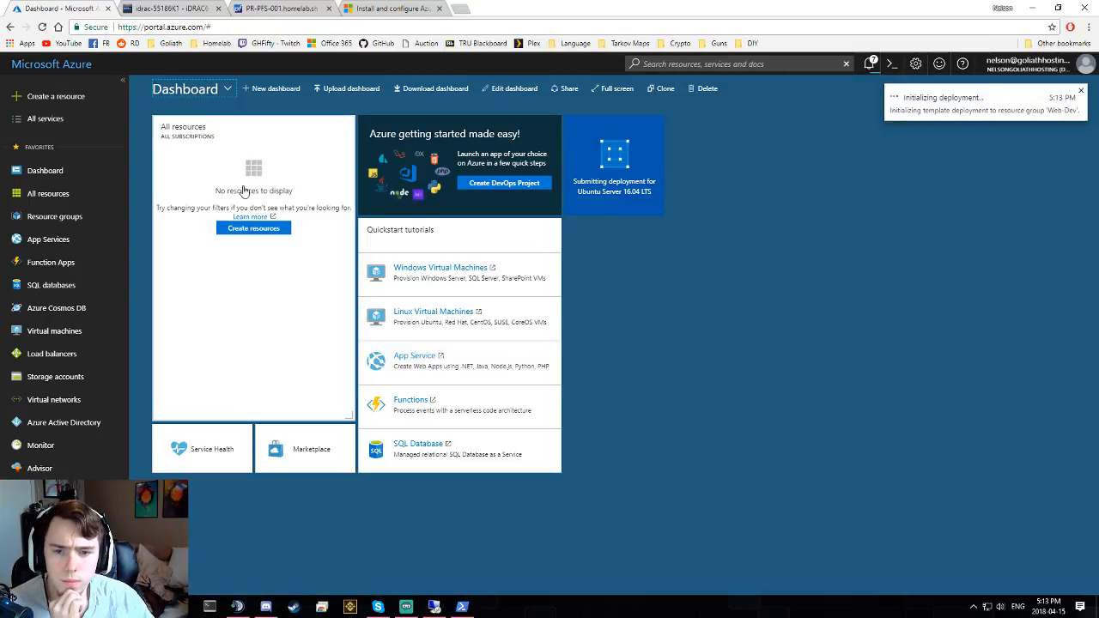
click(71, 220)
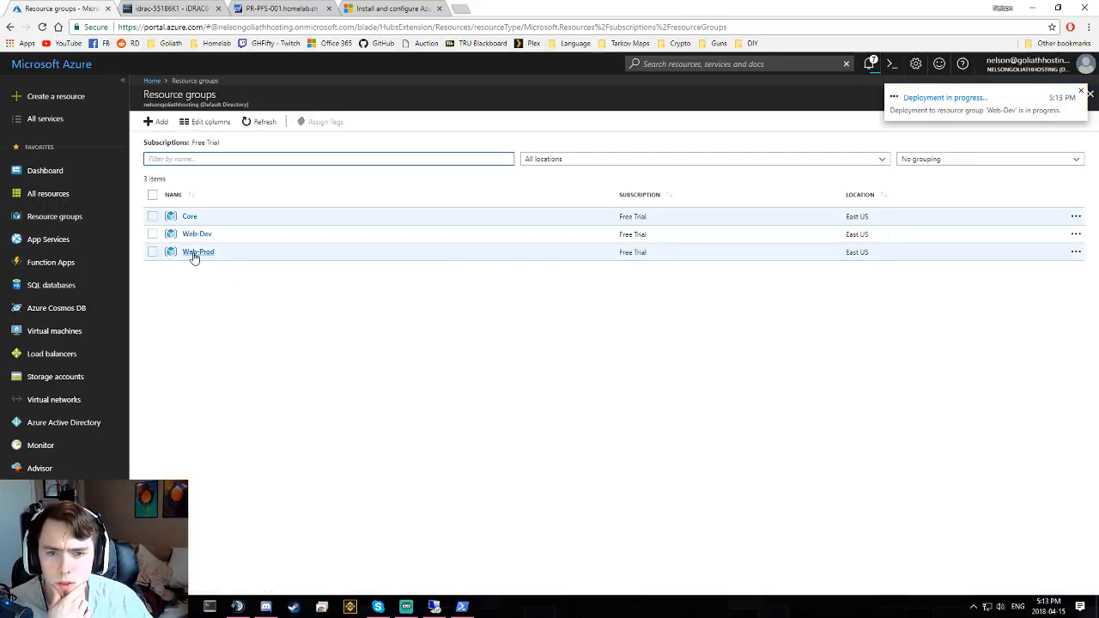
click(195, 235)
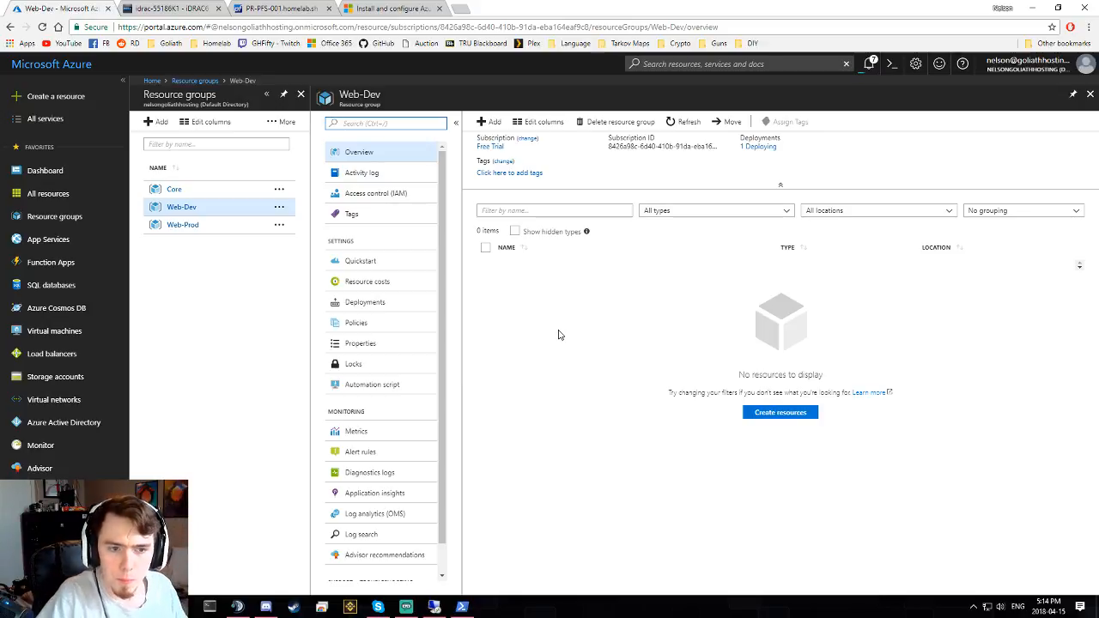
- Refresh Web-Dev, check deployment progress, and review who has access to the Core resource group
click(673, 122)
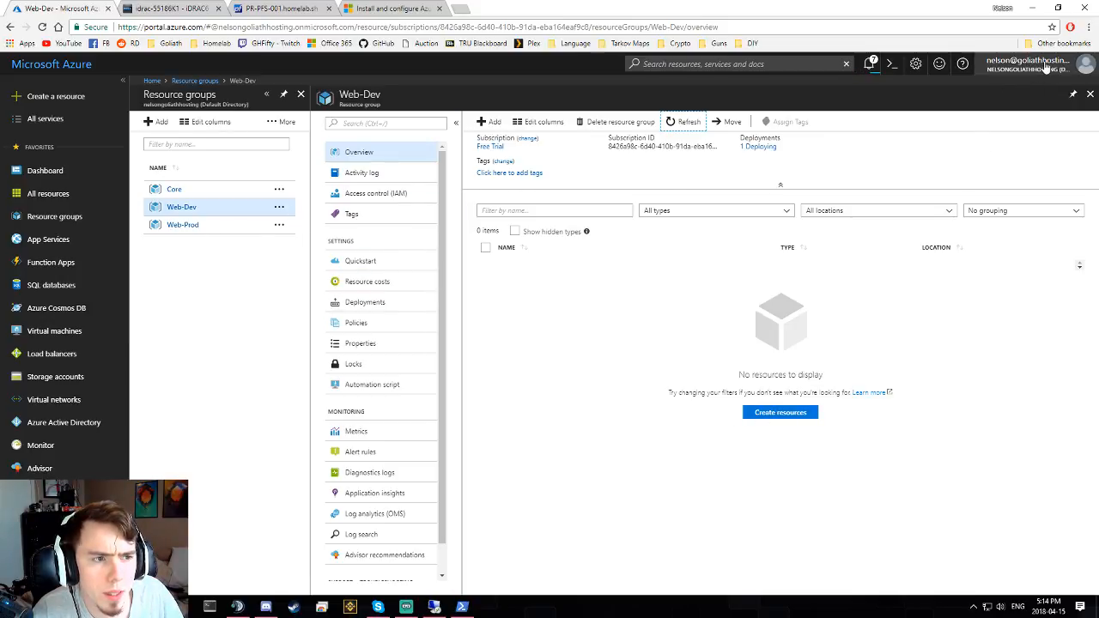
click(868, 64)
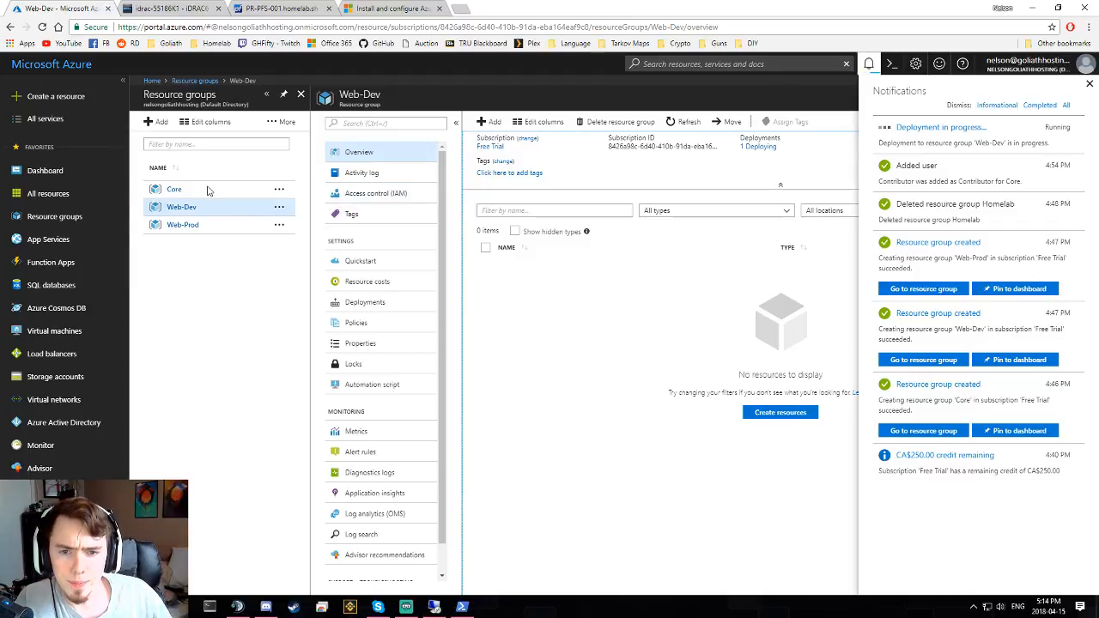
click(174, 190)
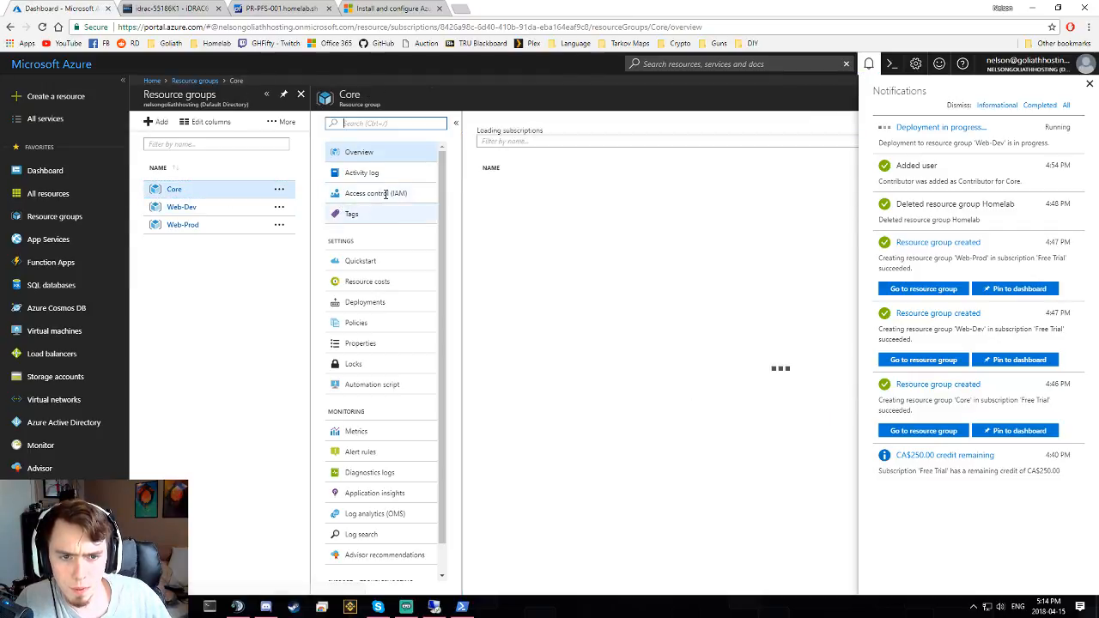
click(375, 192)
click(1089, 85)
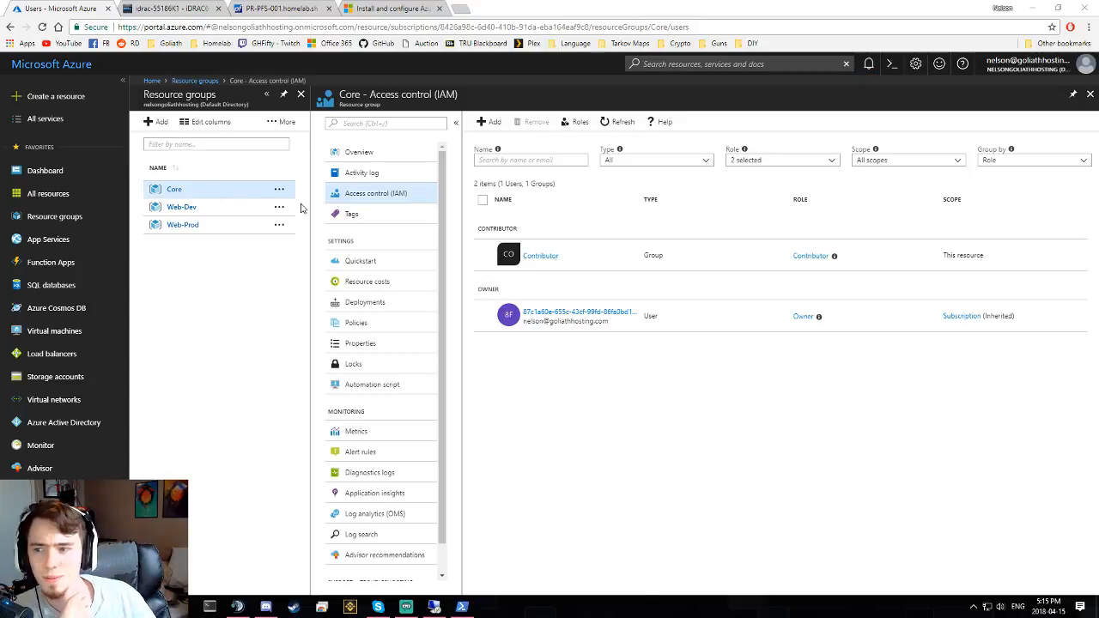
- Reopen Web-Dev and check the deployment notification
click(183, 206)
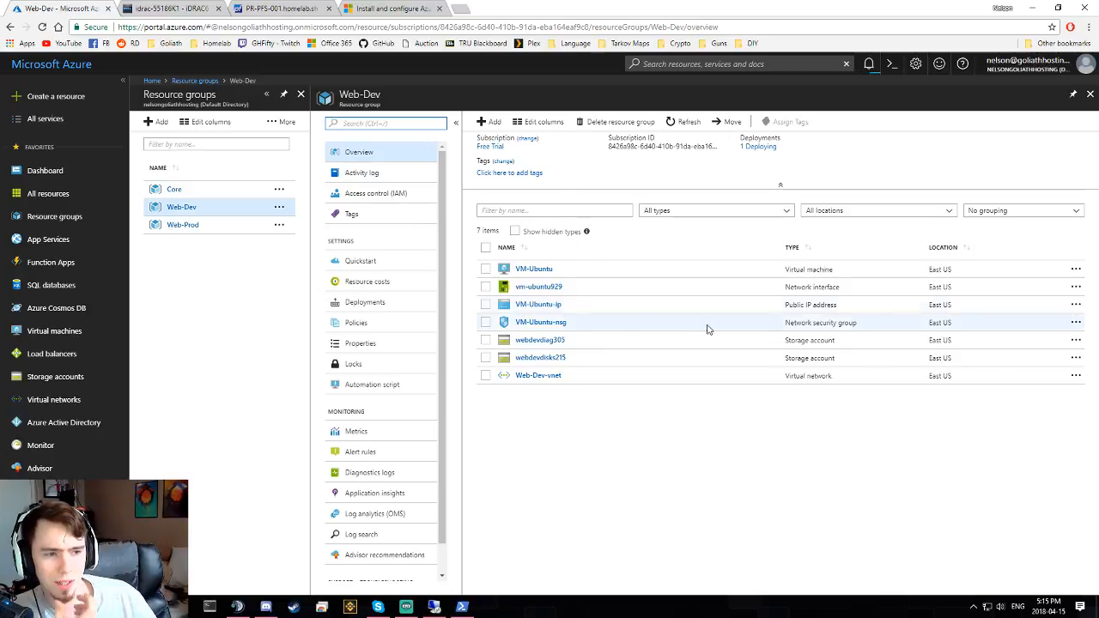
click(867, 64)
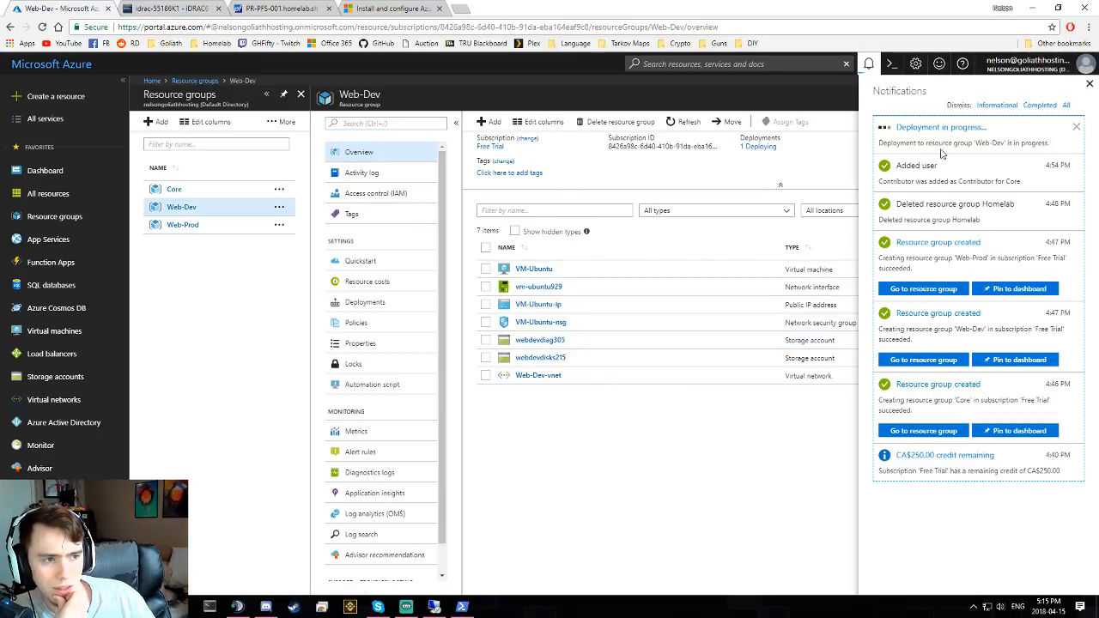
click(869, 66)
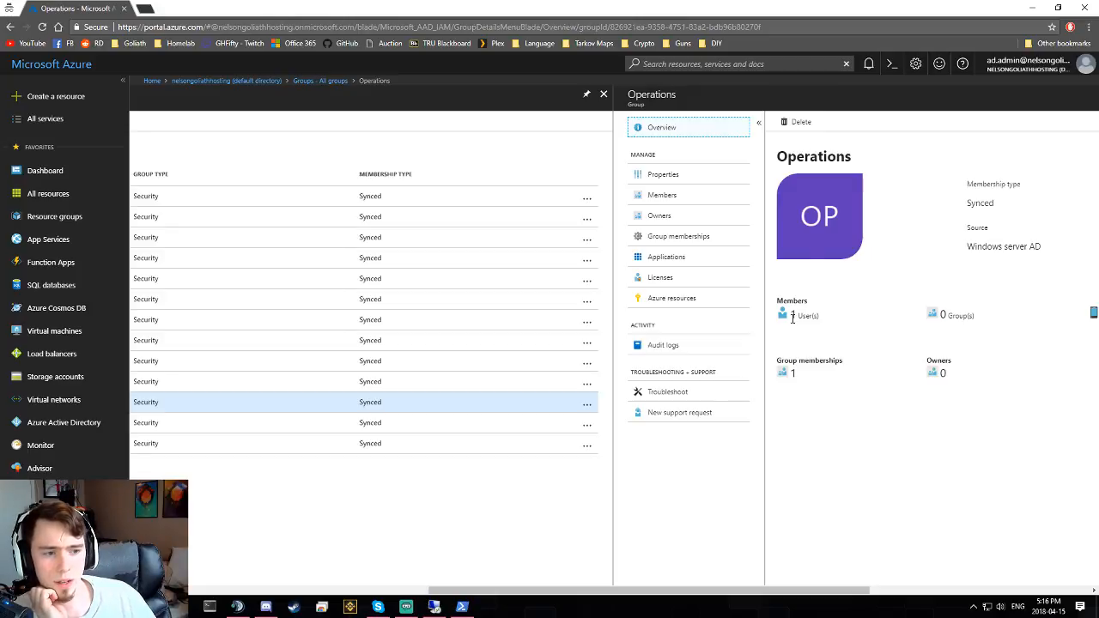
- Highlight the Operations group's member counts: 1 user and 0 groups
drag(791, 314, 823, 318)
click(825, 241)
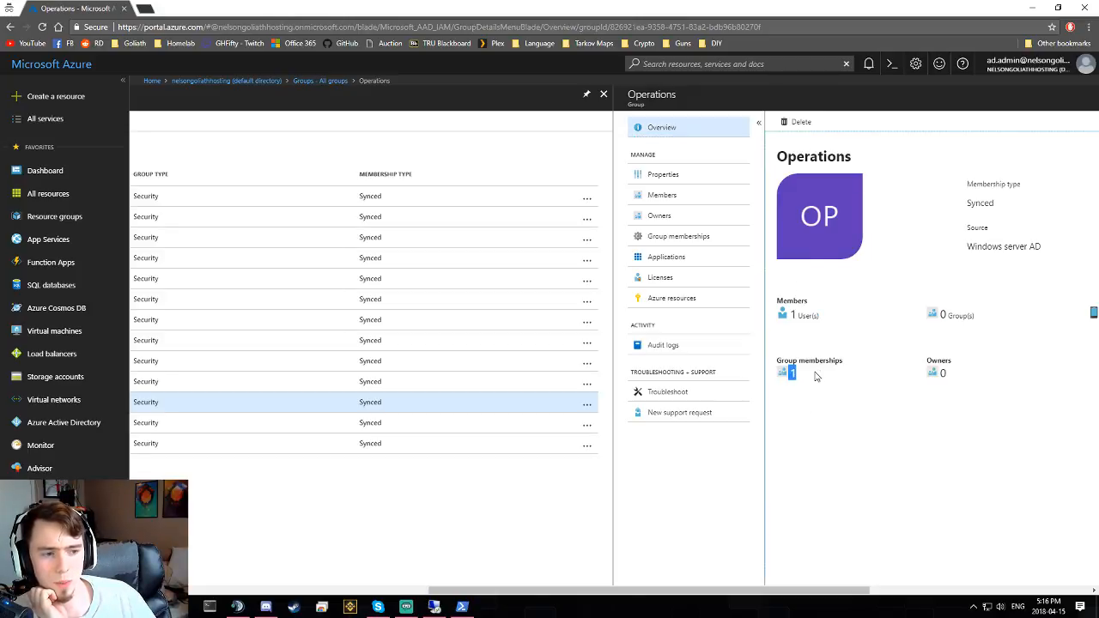
drag(938, 314, 985, 322)
triple_click(983, 317)
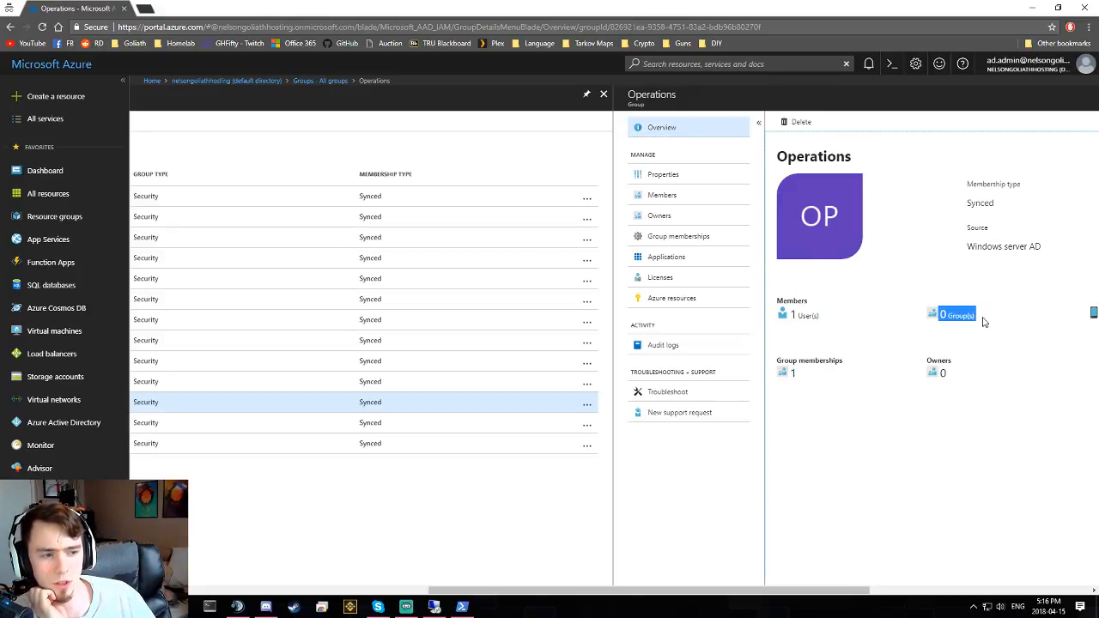
click(871, 355)
- In the Ops User window, refresh and reload the resource groups list, confirming it is still empty
drag(351, 19, 1098, 10)
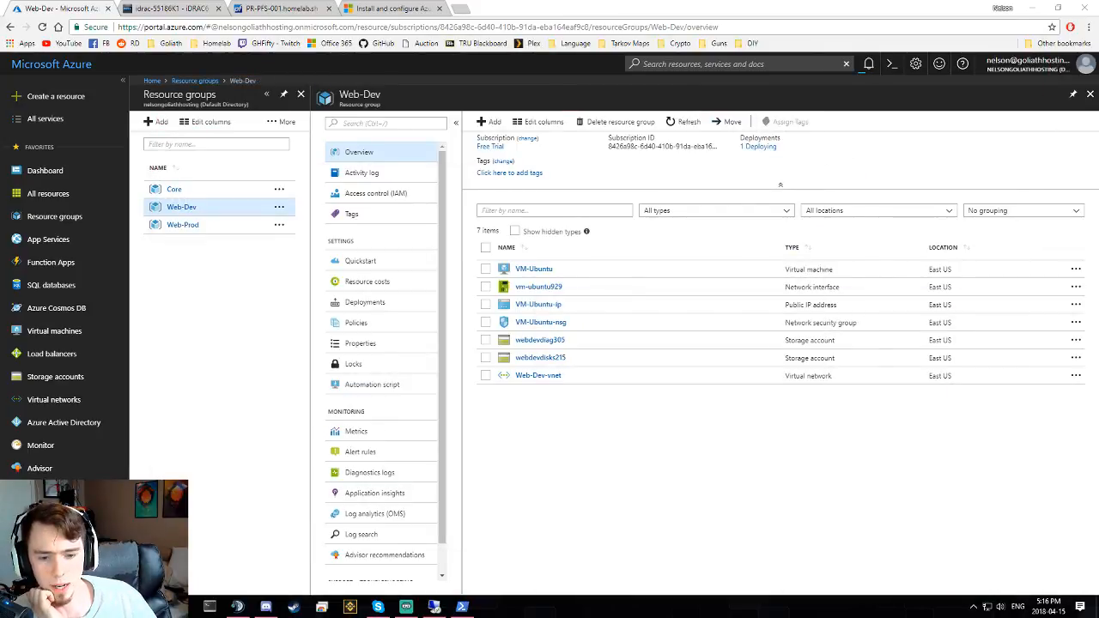
mouse_move(182, 606)
click(329, 573)
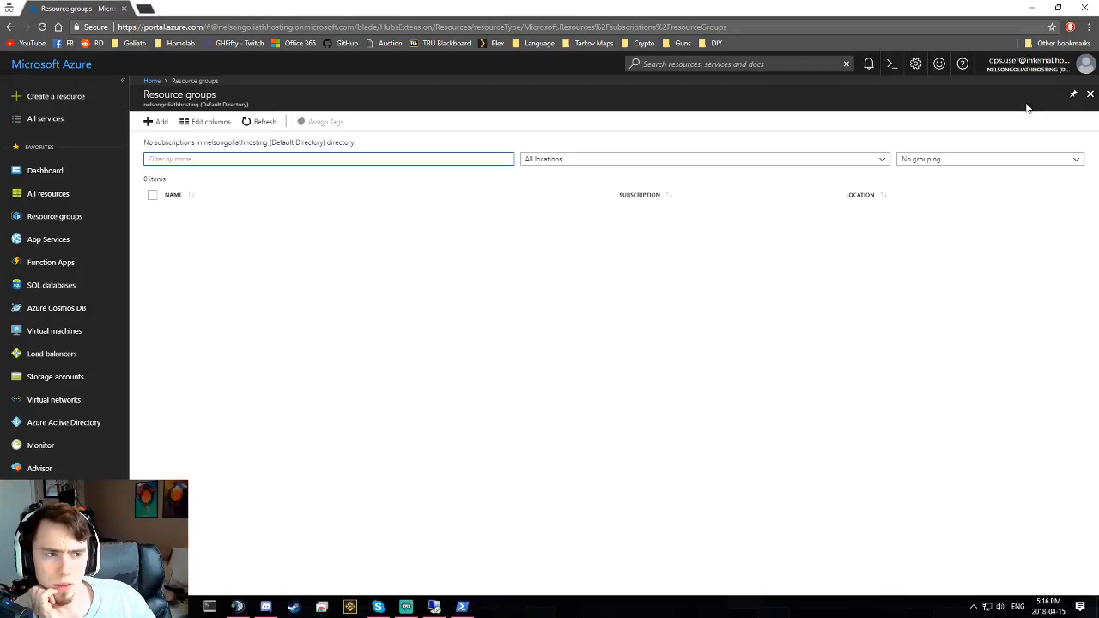
click(262, 122)
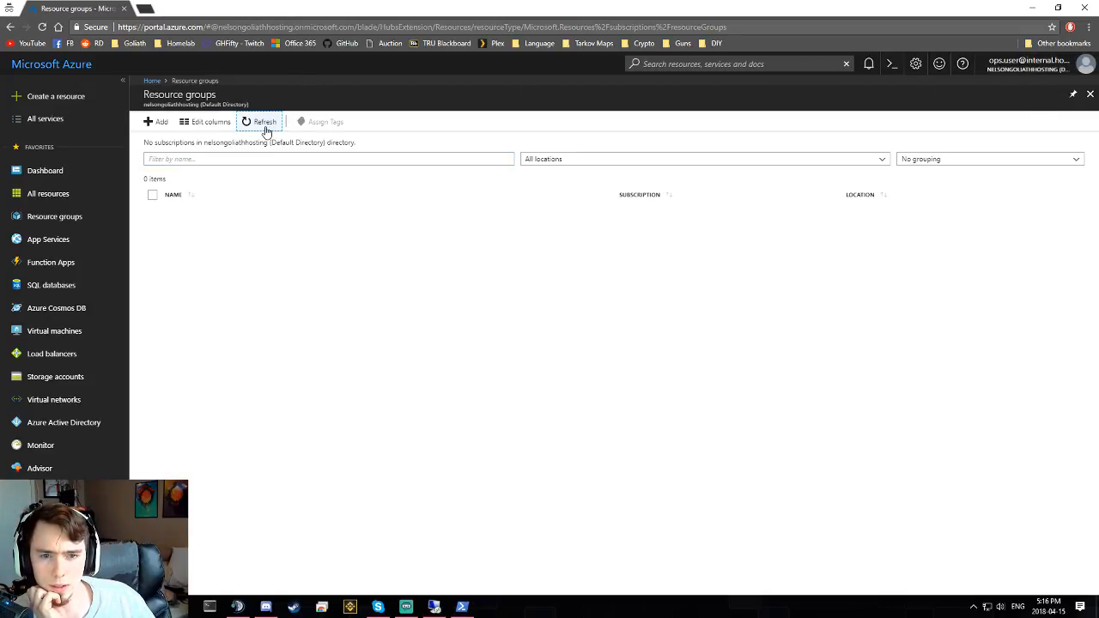
click(41, 28)
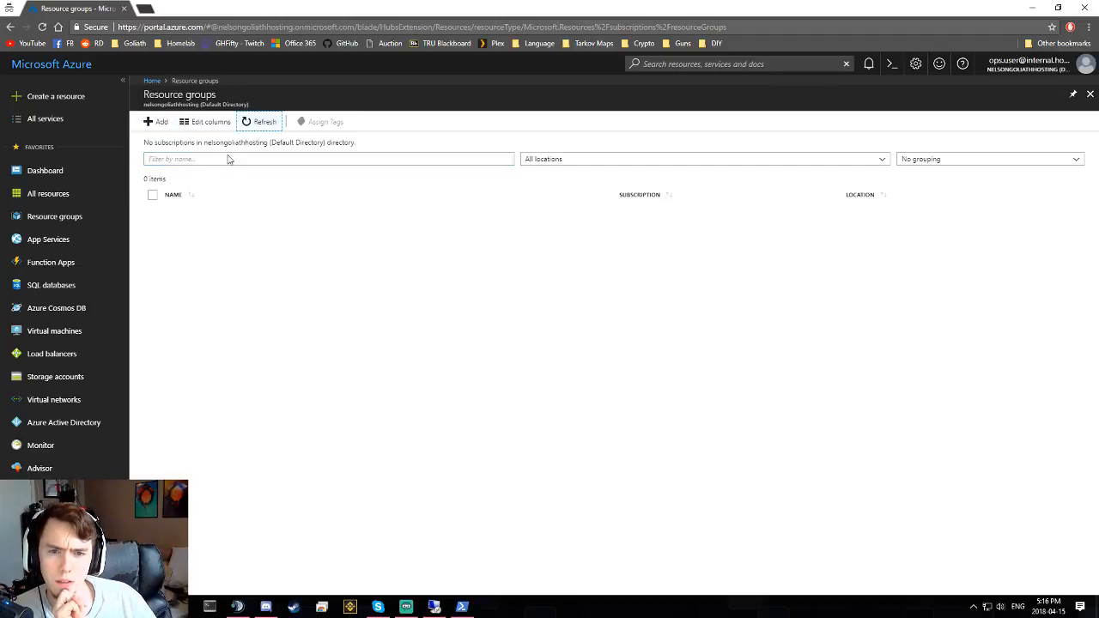
click(64, 217)
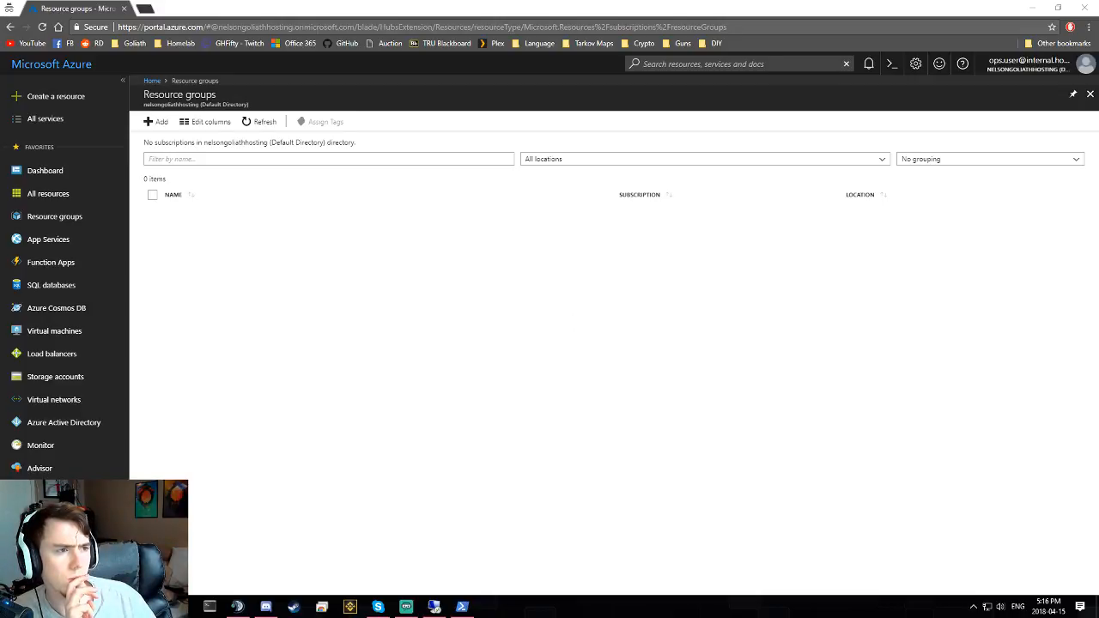
- Back in the admin window, open the Core resource group
mouse_move(180, 606)
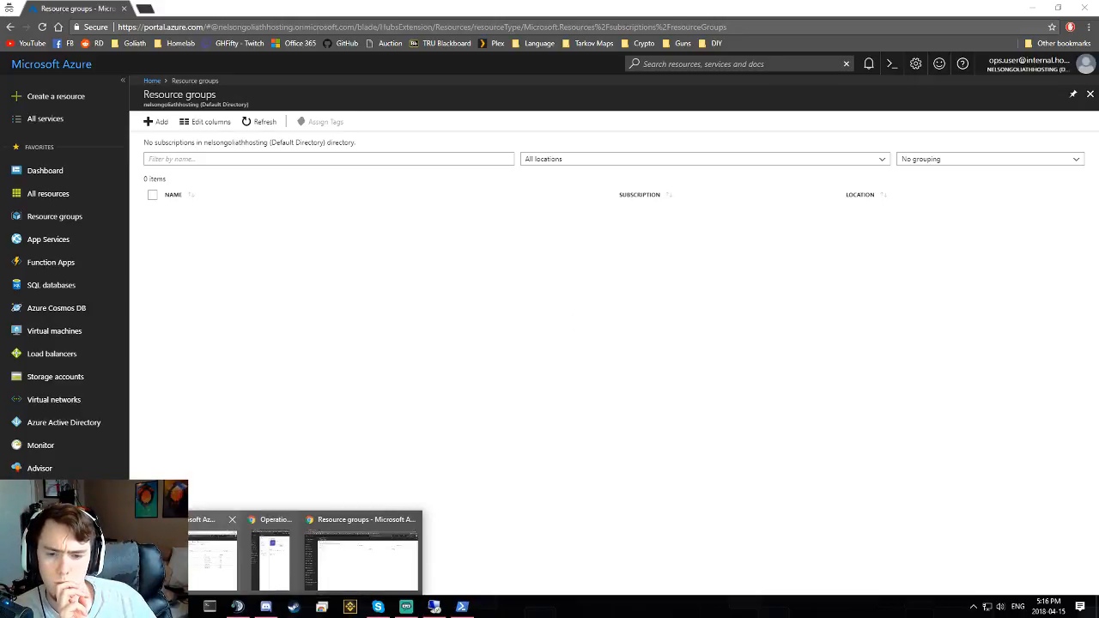
click(213, 557)
click(178, 189)
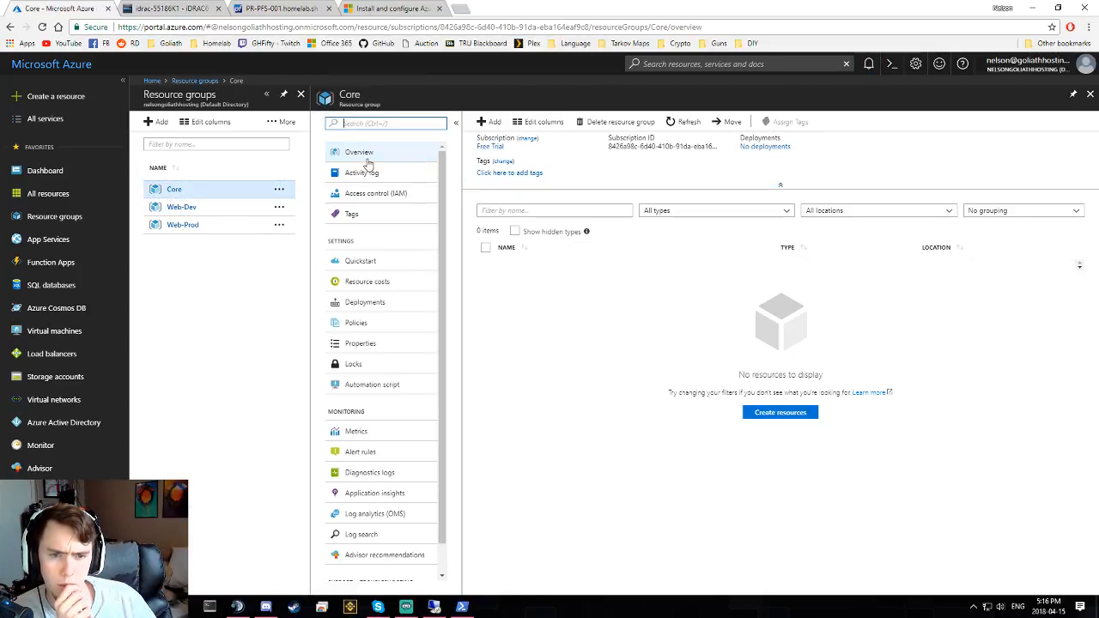
- Open the Contributor group assigned on Core and highlight its 1 group member count
click(371, 193)
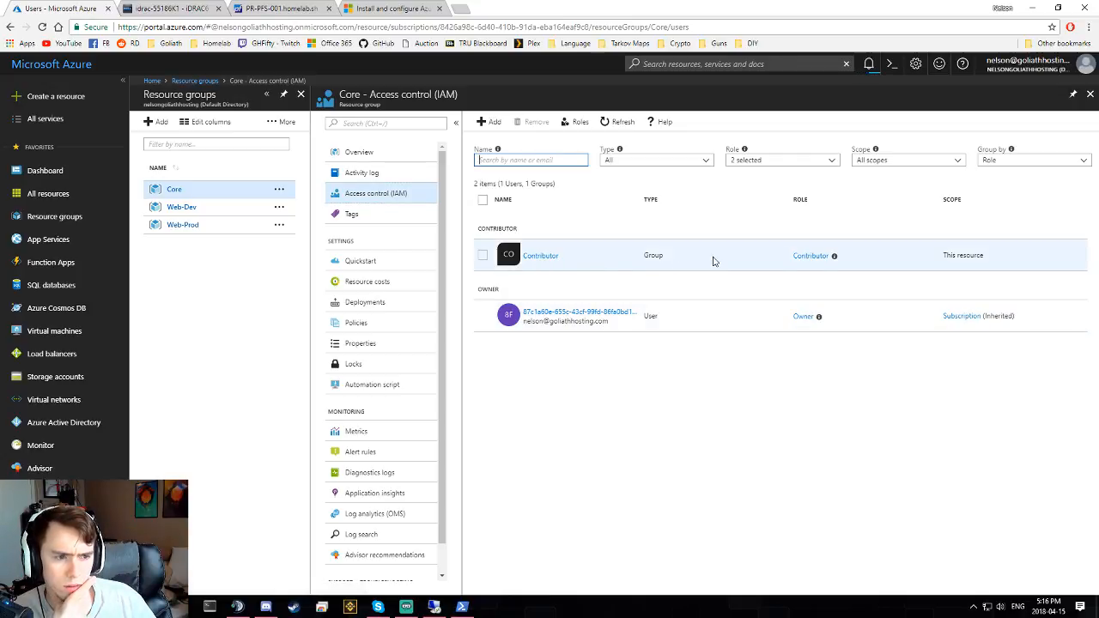
click(548, 256)
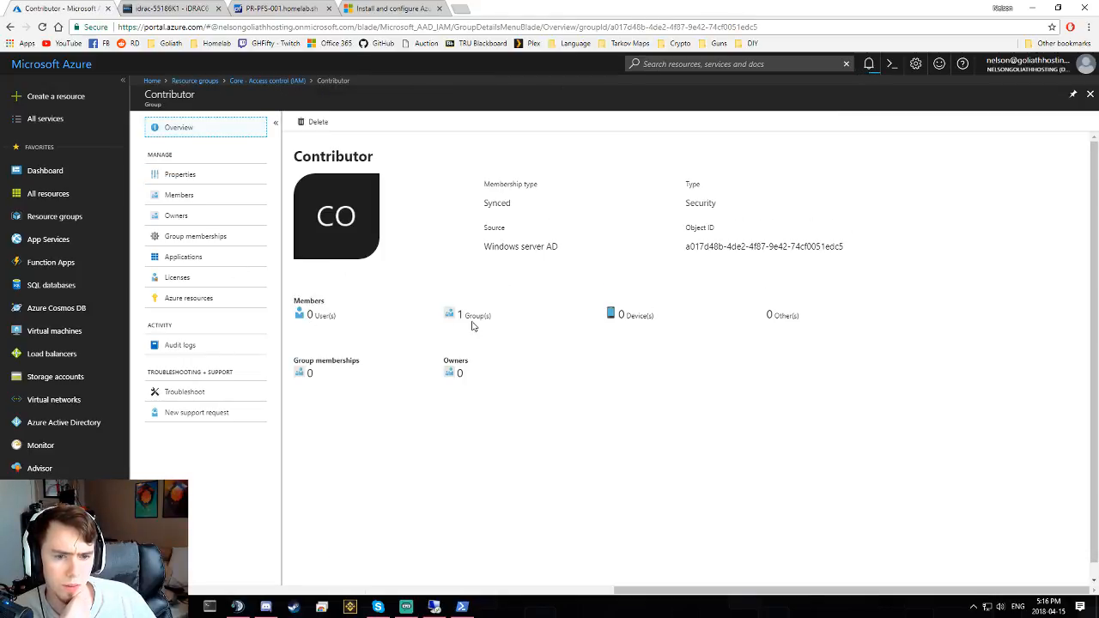
drag(443, 319, 510, 319)
click(510, 318)
triple_click(509, 319)
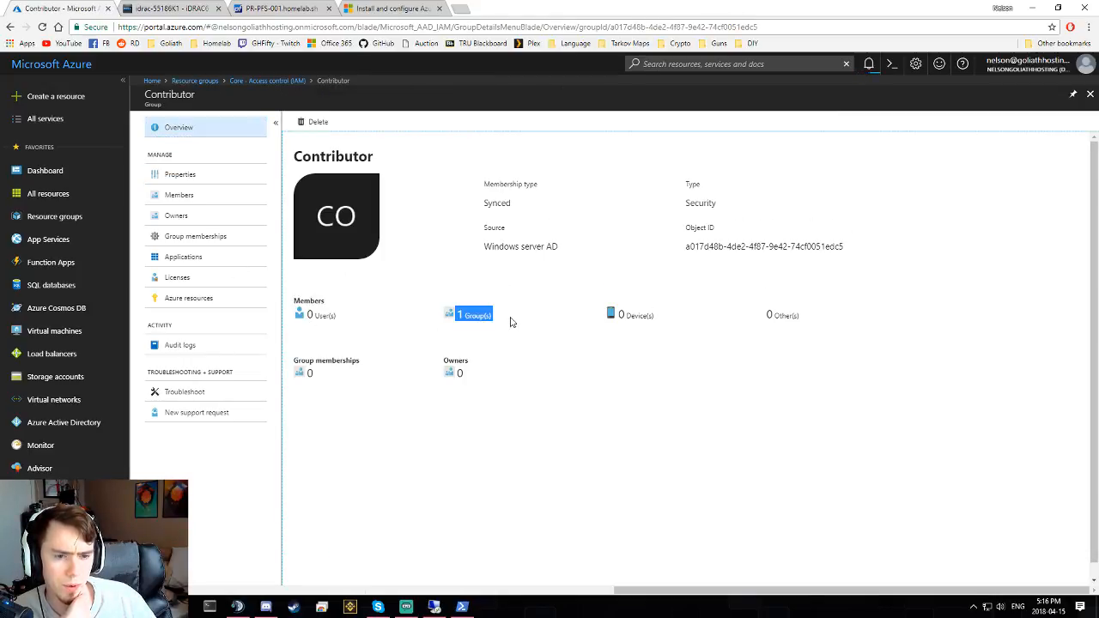
click(455, 319)
- Follow Contributor's member Operations to its Members page, showing Ops User
click(185, 195)
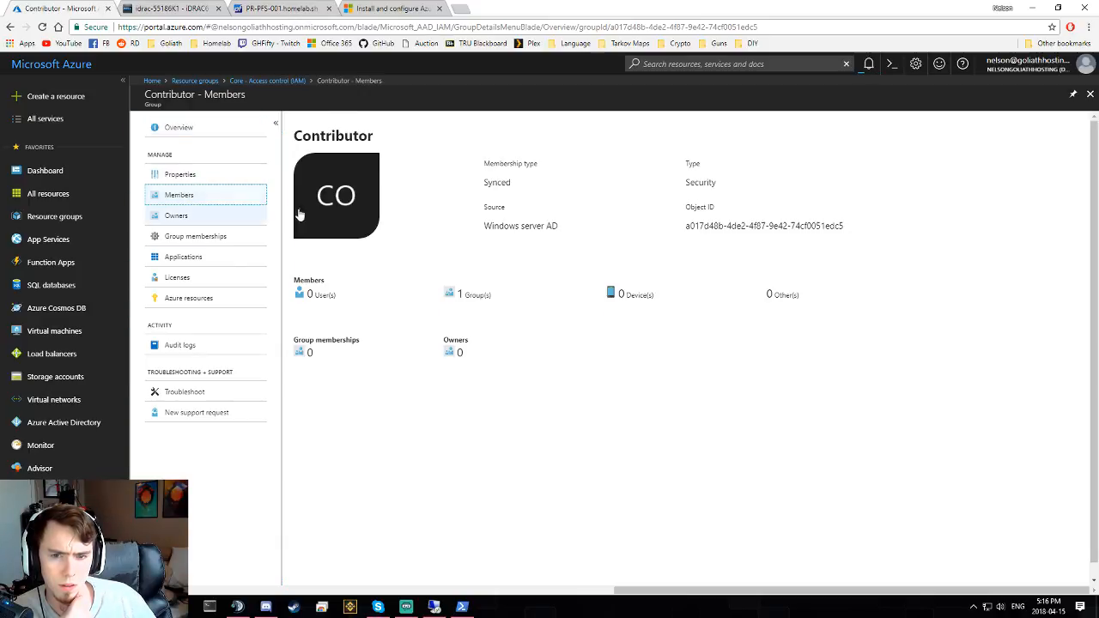
click(341, 174)
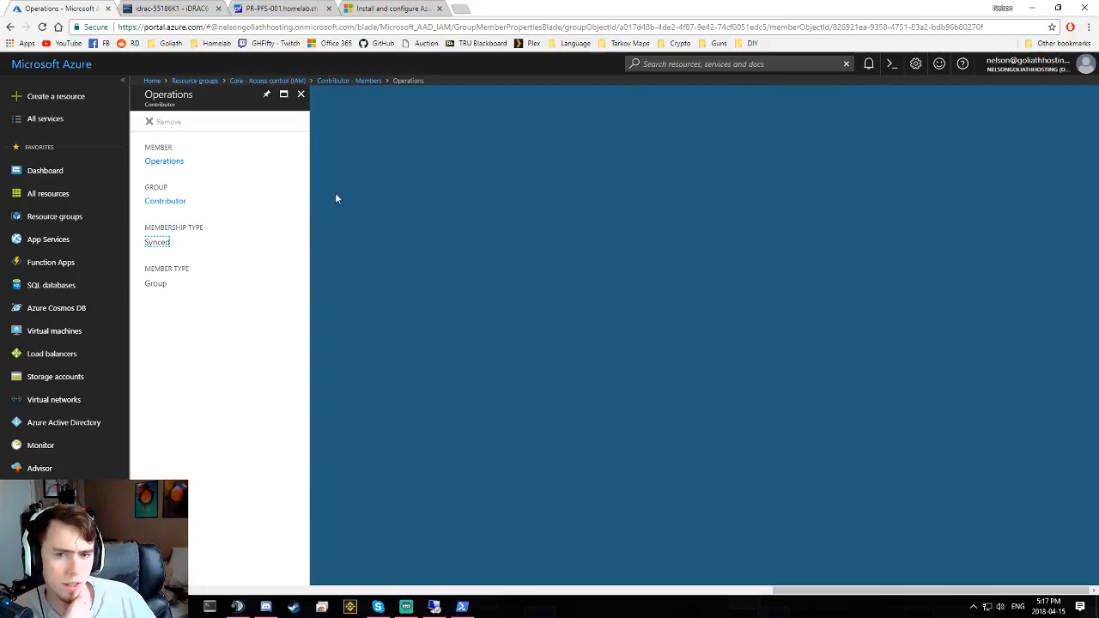
click(175, 172)
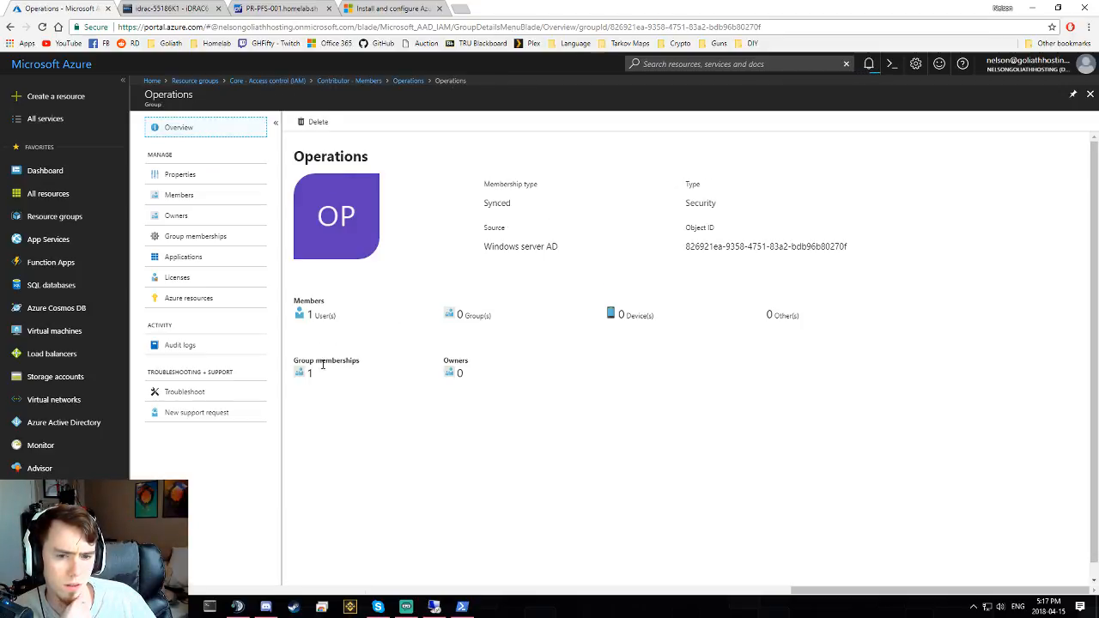
click(213, 196)
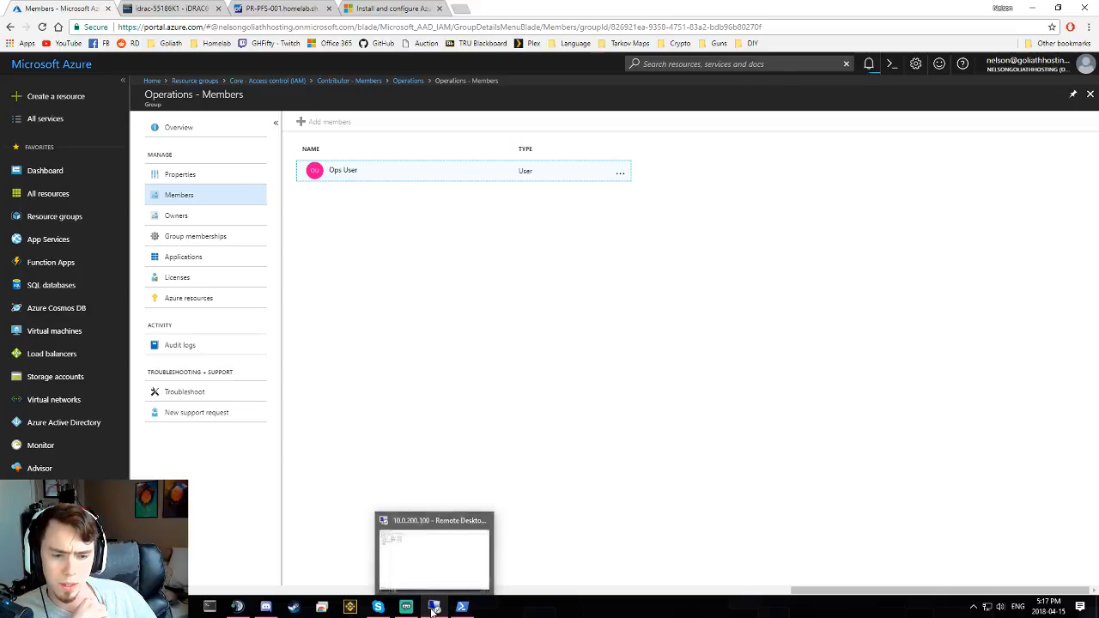
mouse_move(238, 606)
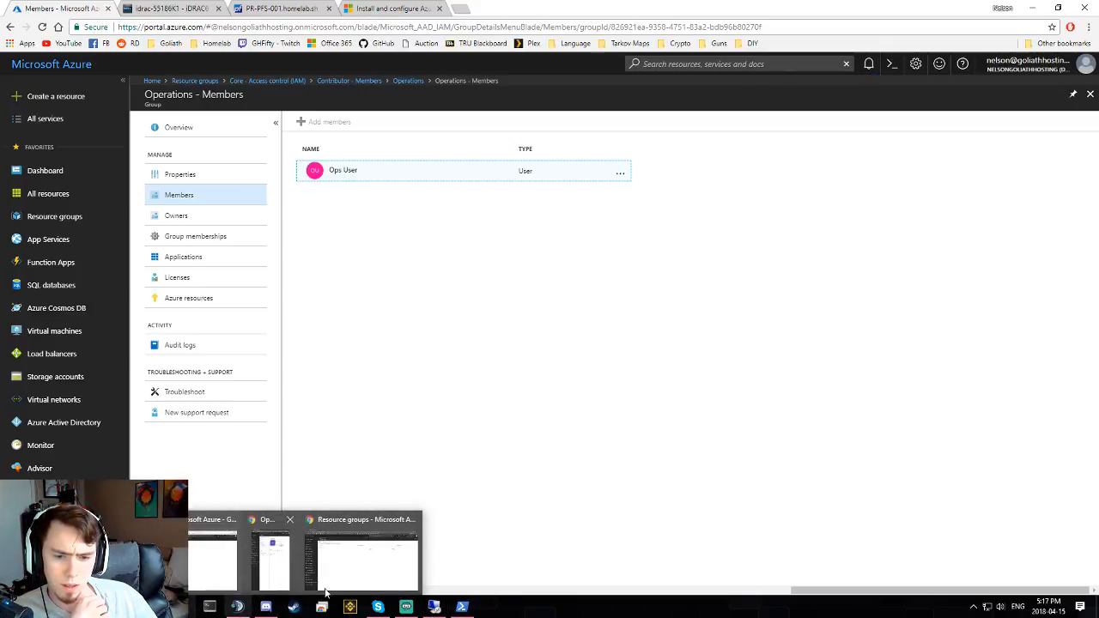
click(365, 563)
click(75, 230)
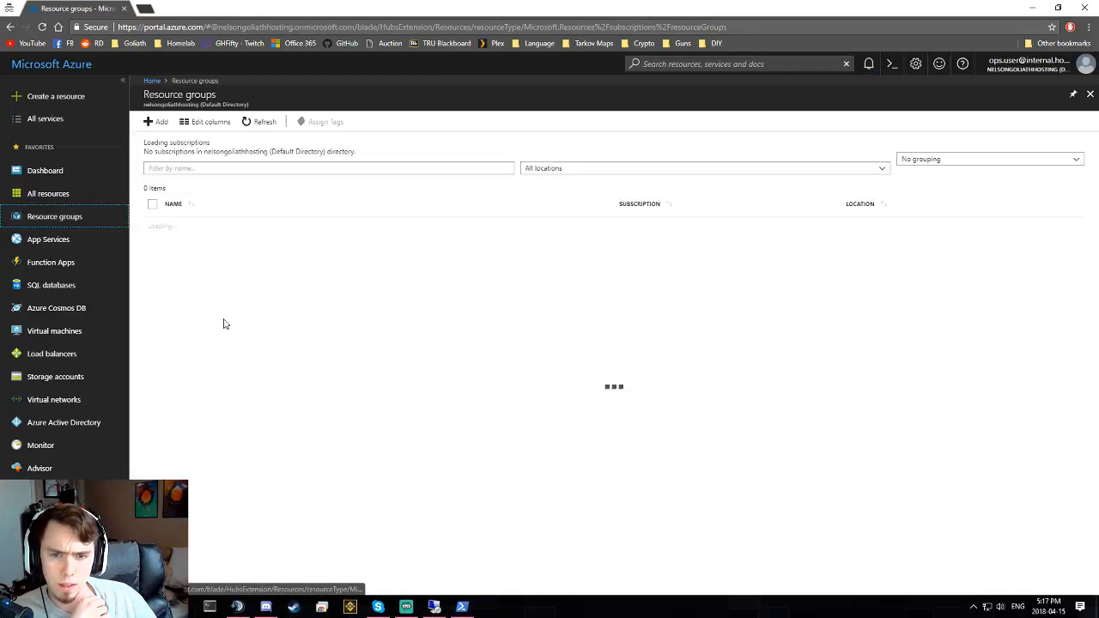
click(153, 122)
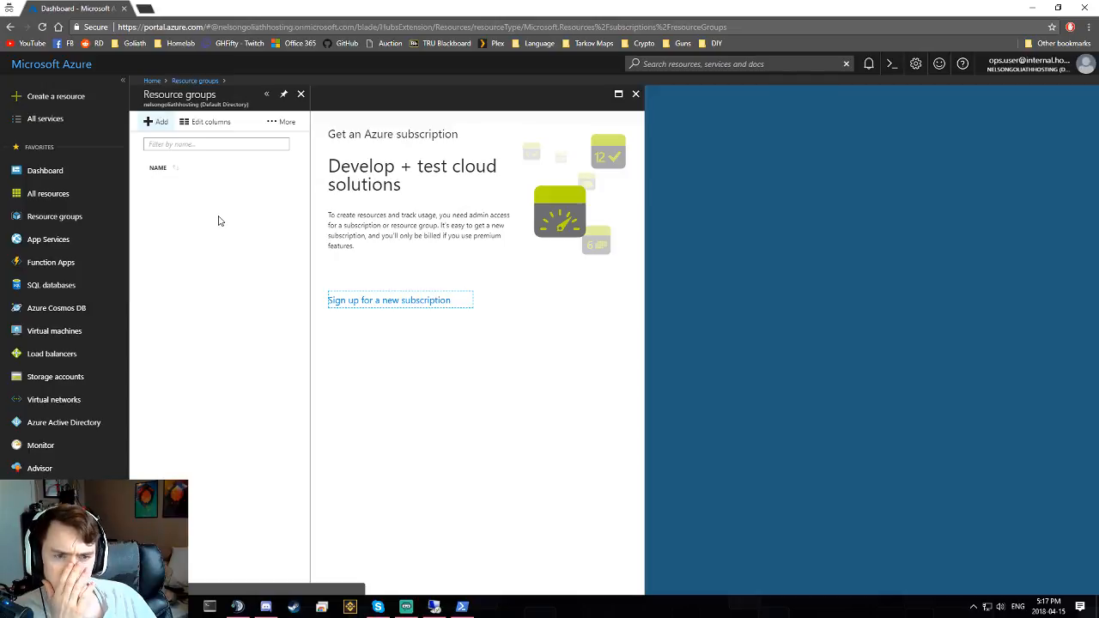
click(635, 95)
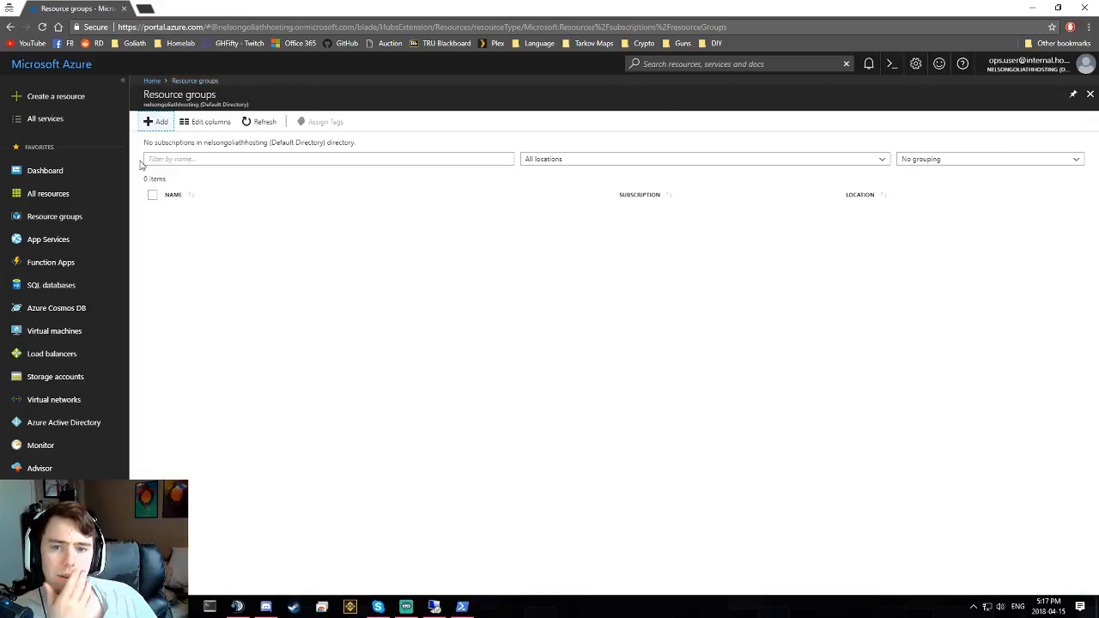
click(68, 173)
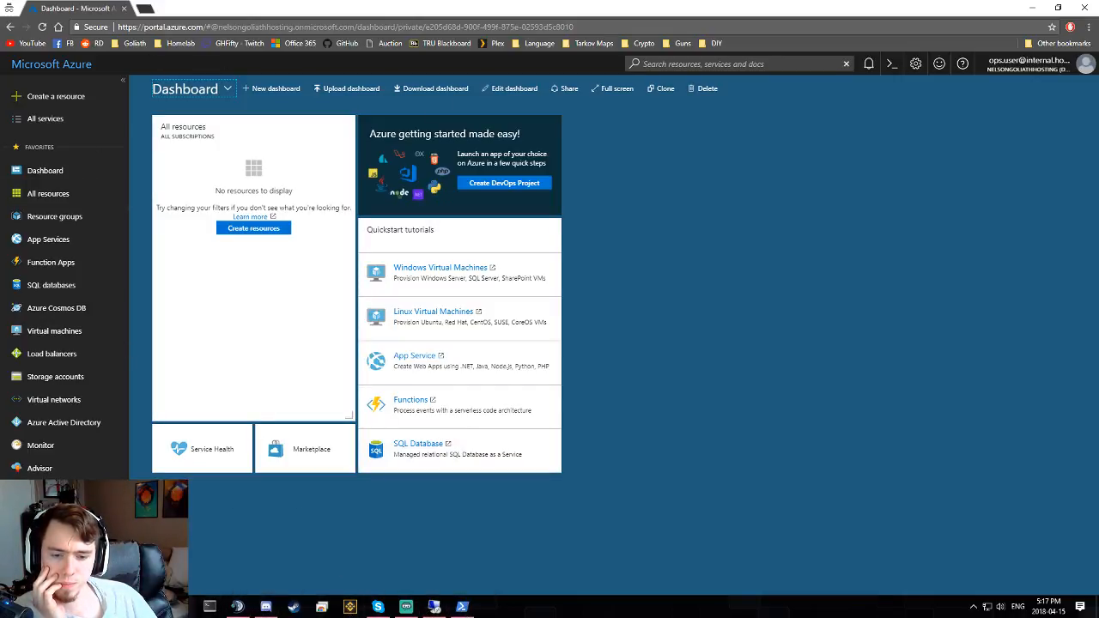
mouse_move(237, 607)
click(206, 550)
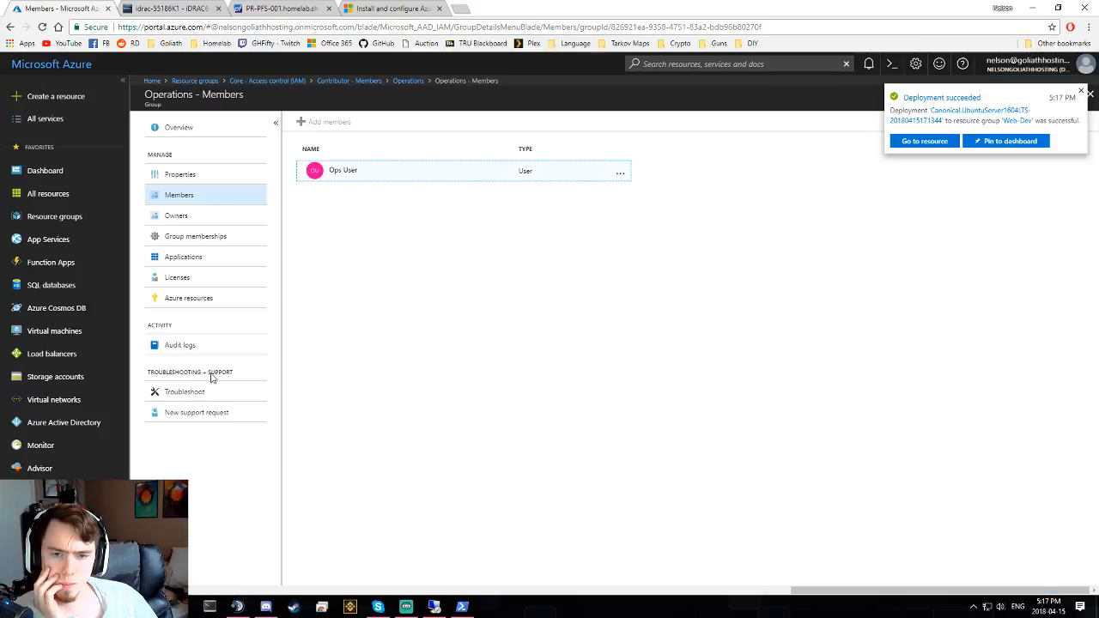
- Open Access control (IAM) for the Web-Prod resource group
click(335, 174)
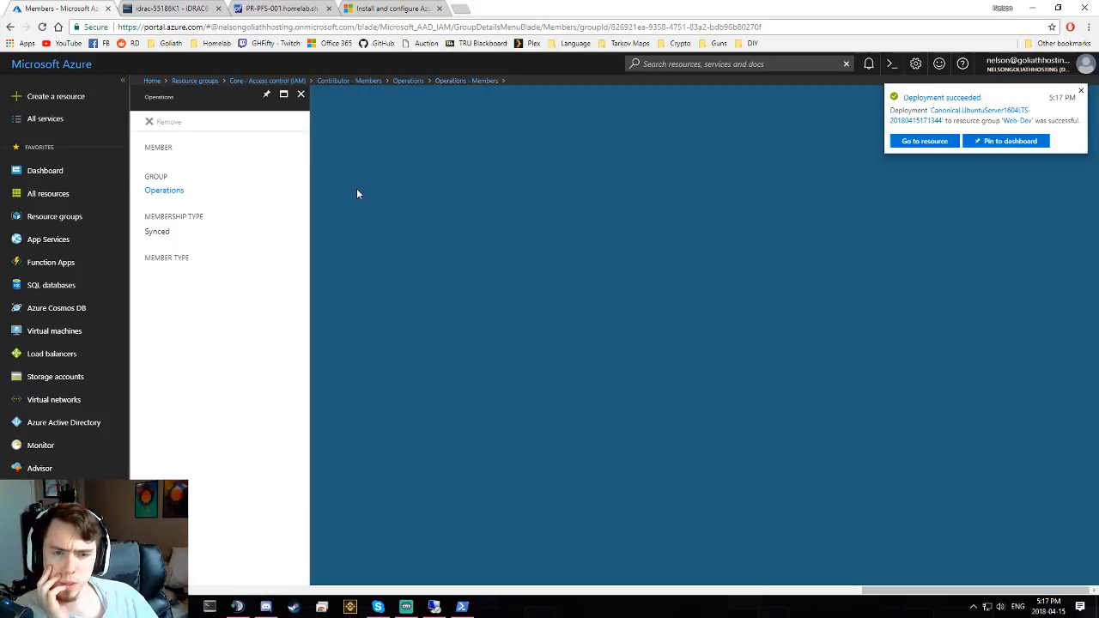
click(53, 217)
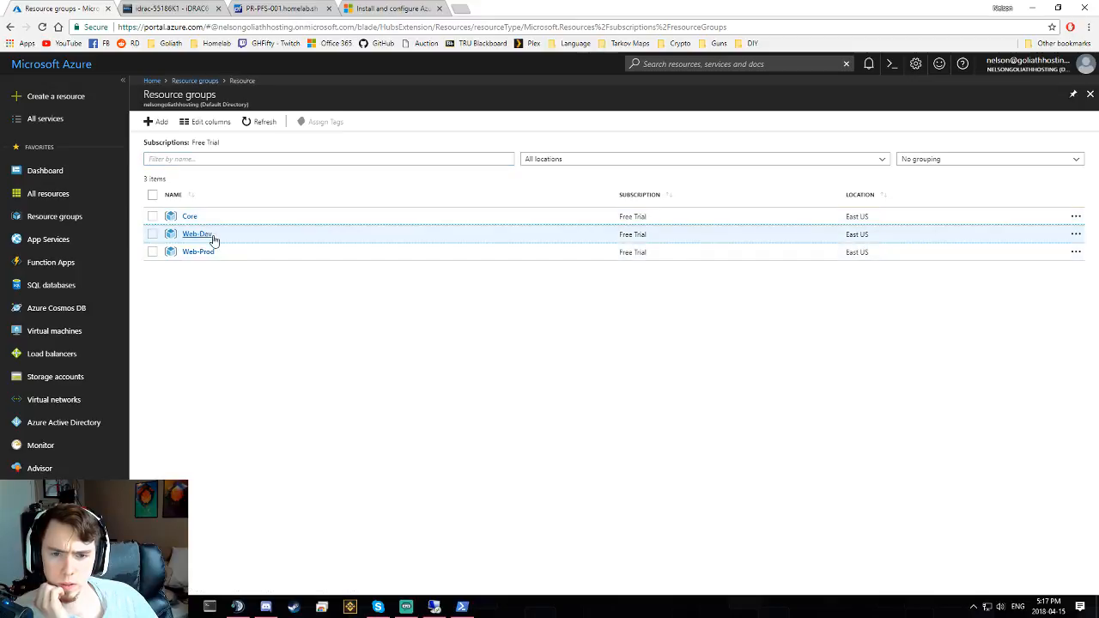
click(210, 235)
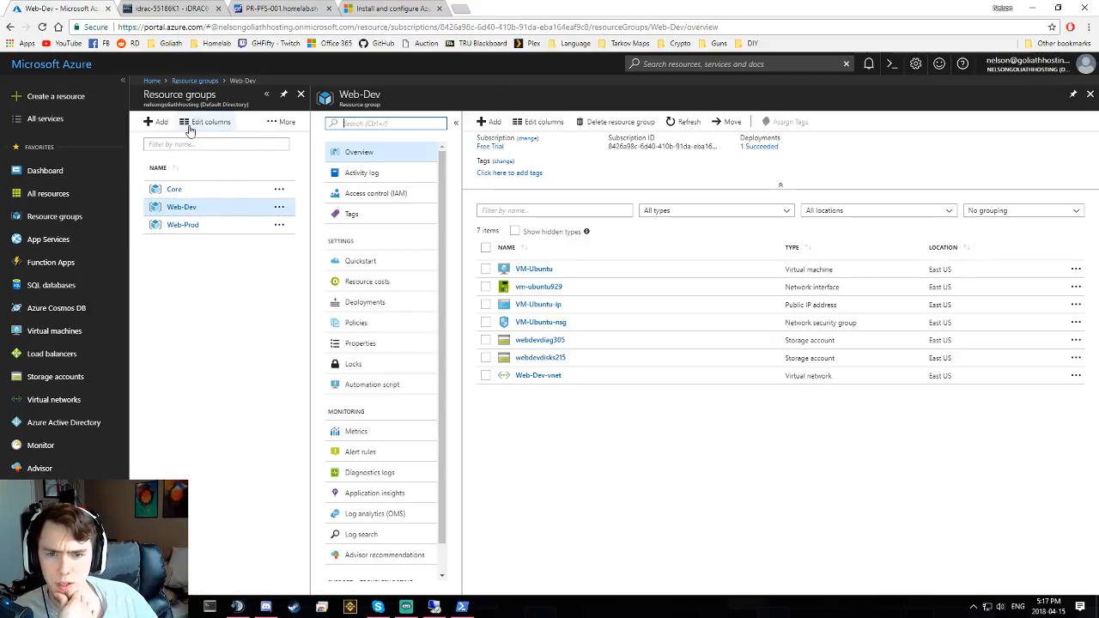
click(227, 229)
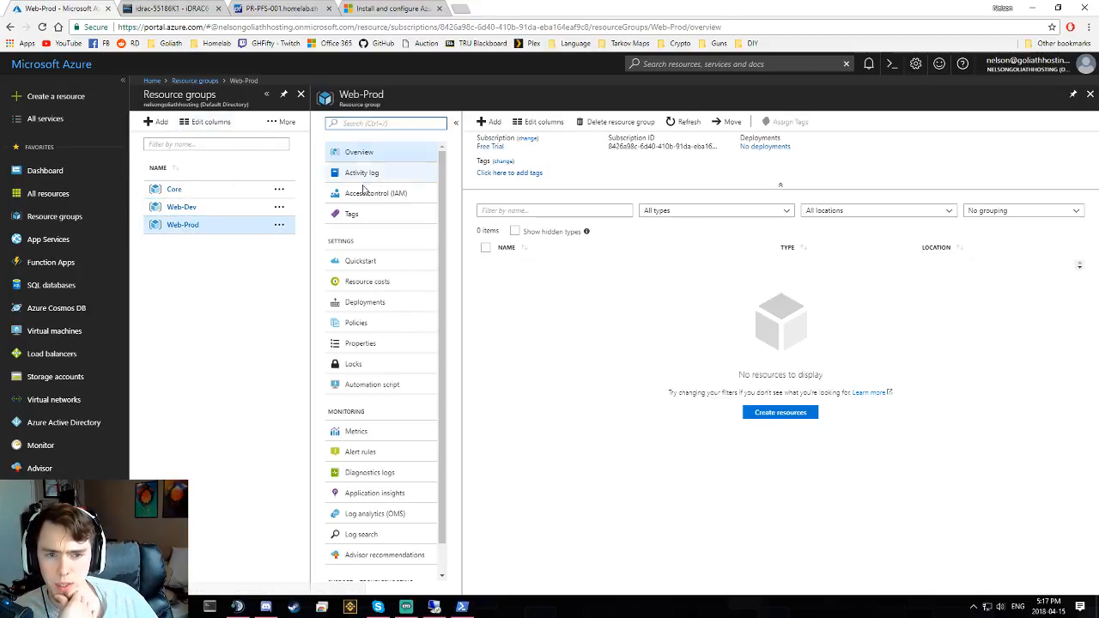
click(373, 193)
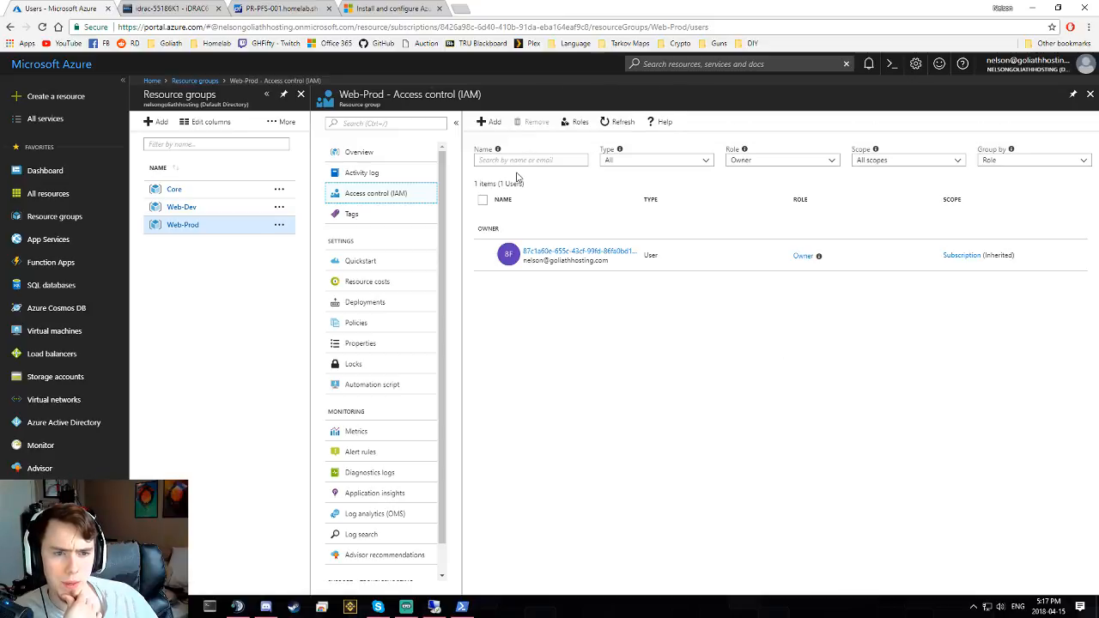
- Assign Ops User the Contributor role on Web-Prod and save, then return to Ops User's window
click(486, 122)
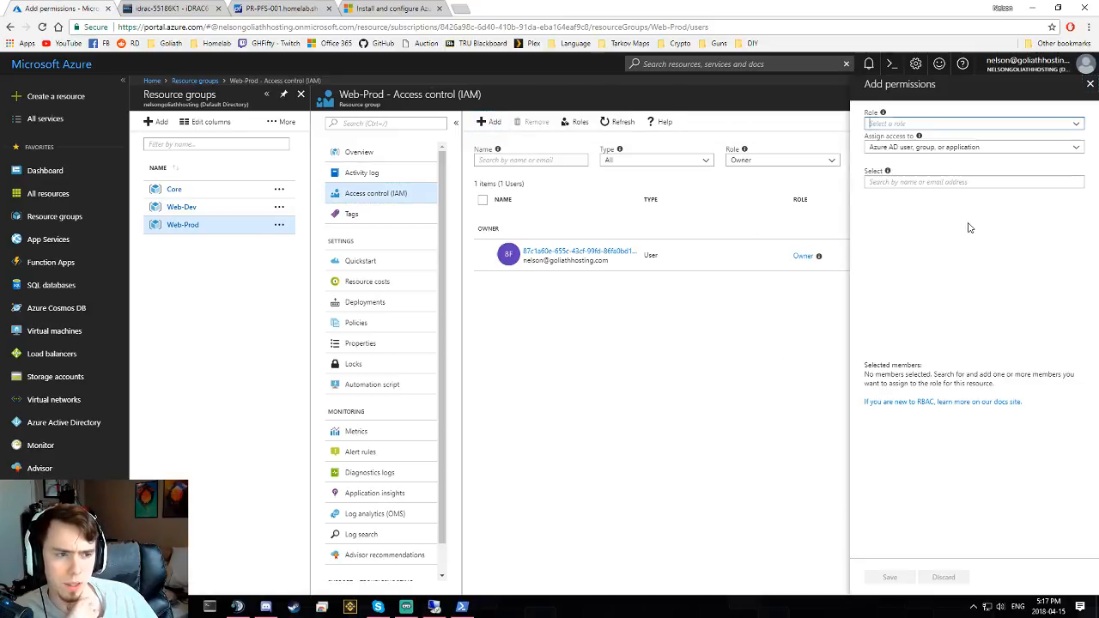
click(1069, 127)
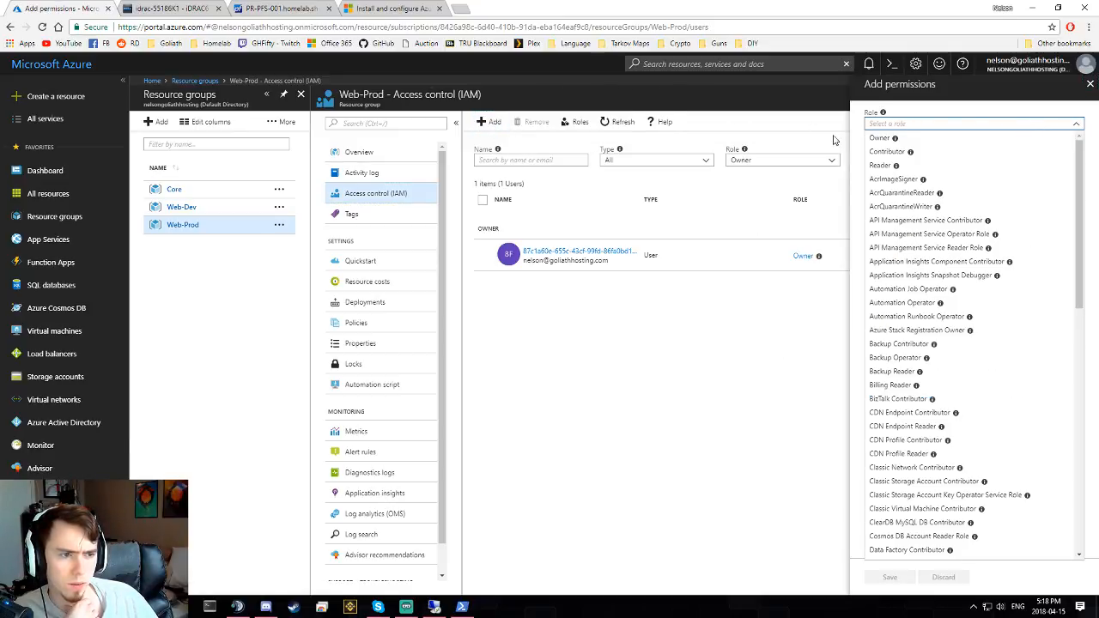
click(884, 151)
click(910, 150)
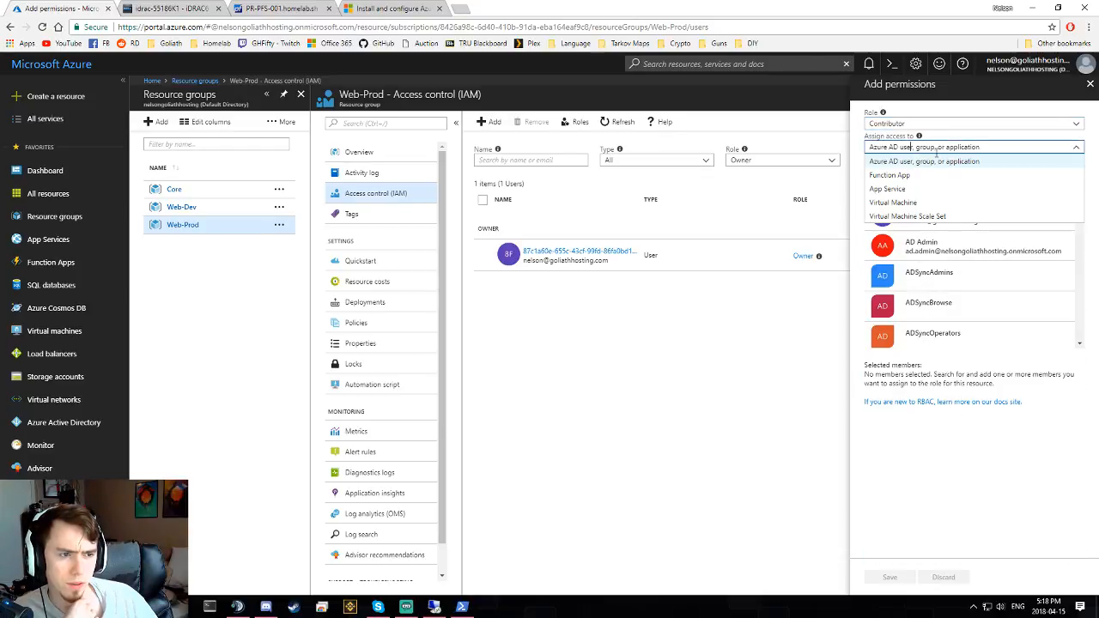
click(1078, 149)
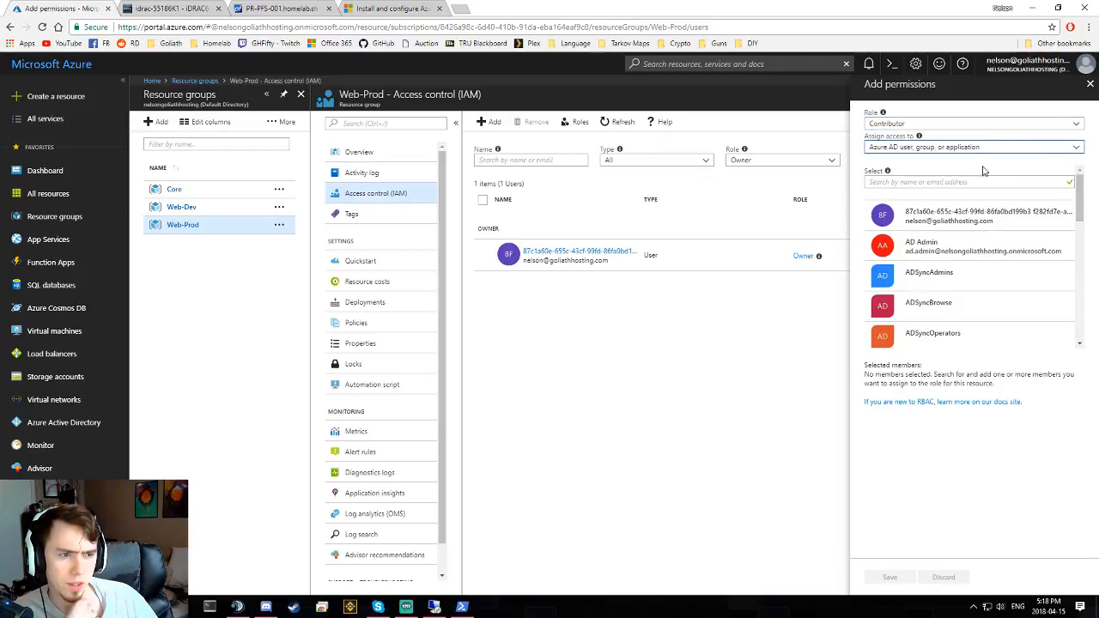
click(959, 183)
text(ops)
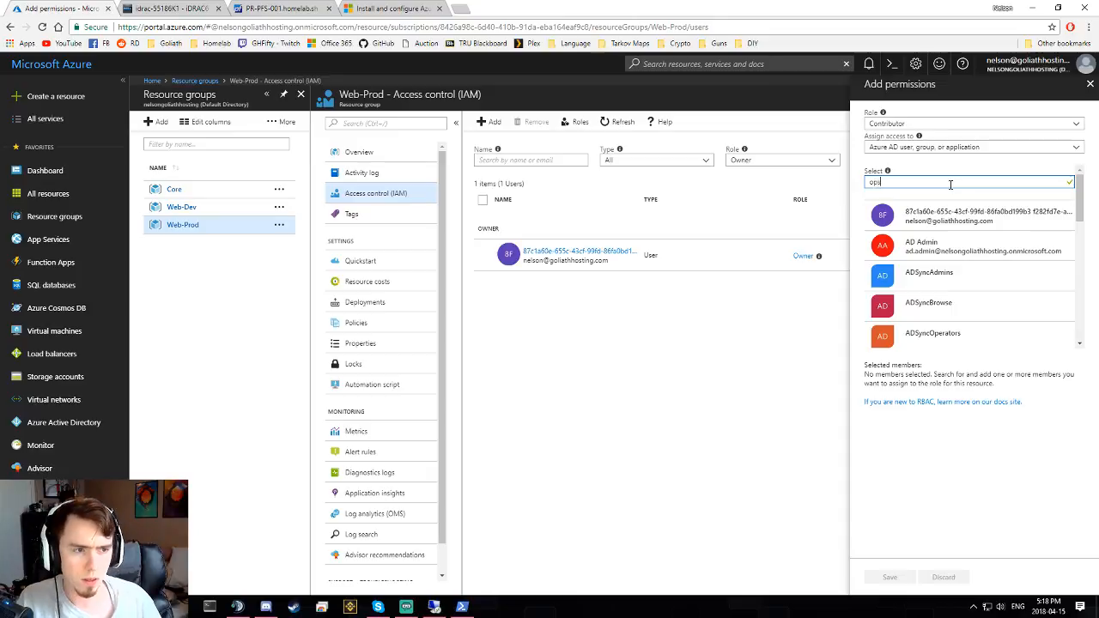
click(927, 220)
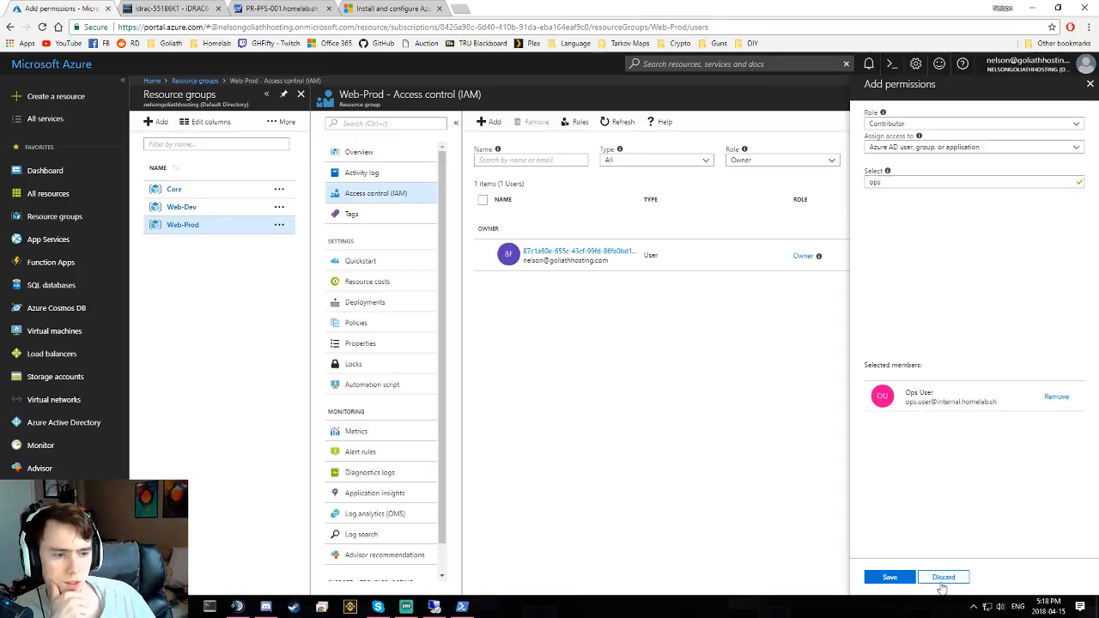
click(884, 577)
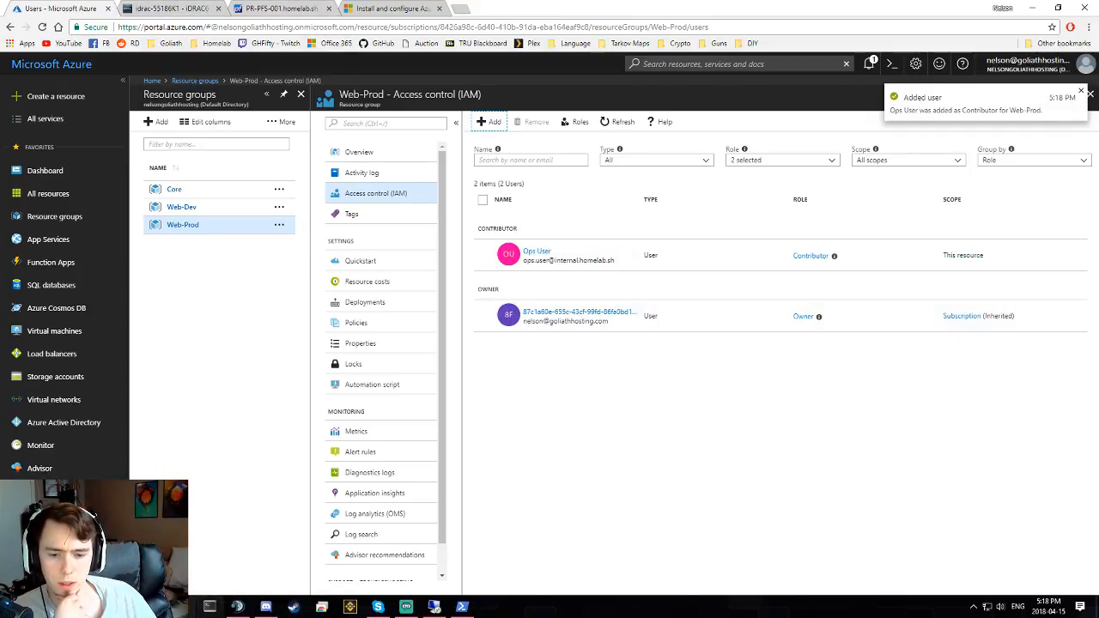
mouse_move(239, 607)
click(363, 562)
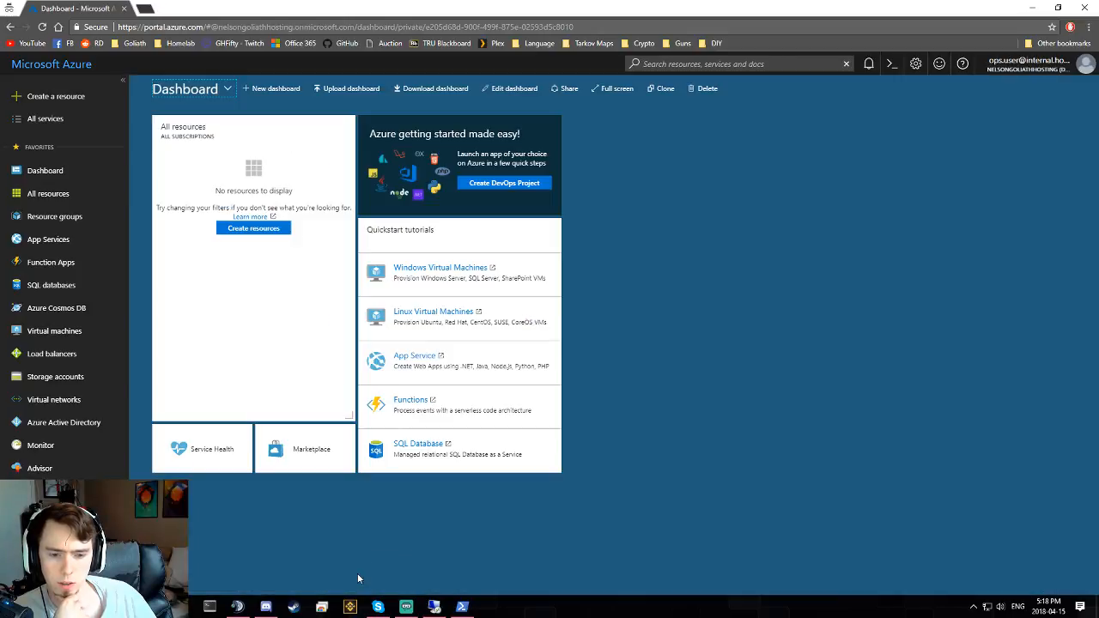
- Reload Ops User's resource groups to show Web-Prod, then open Azure Active Directory as admin
click(61, 216)
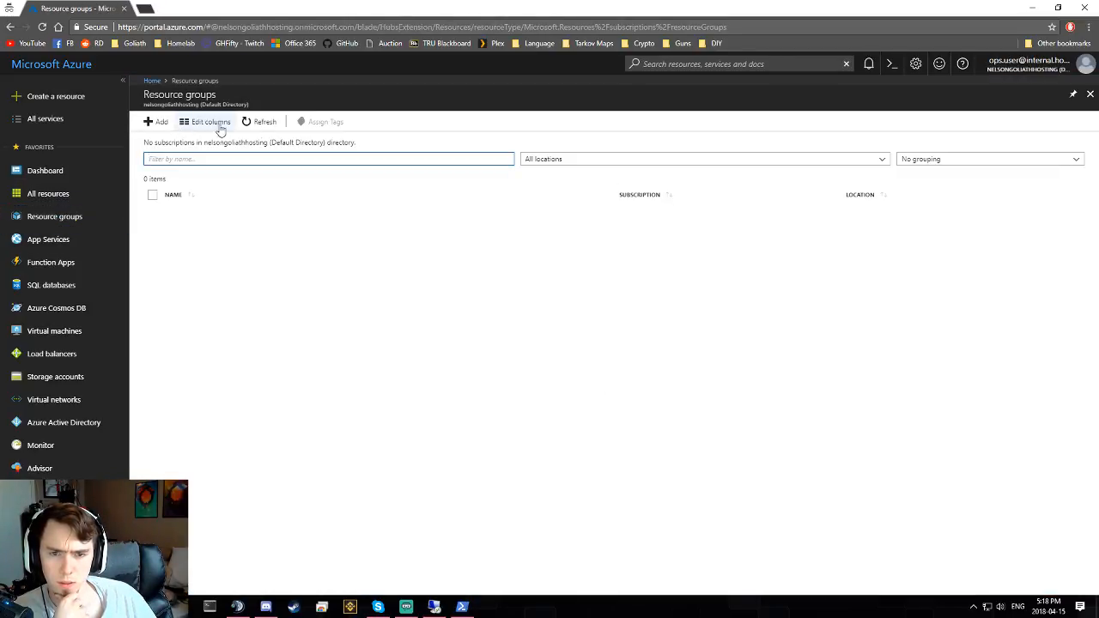
click(261, 121)
click(41, 27)
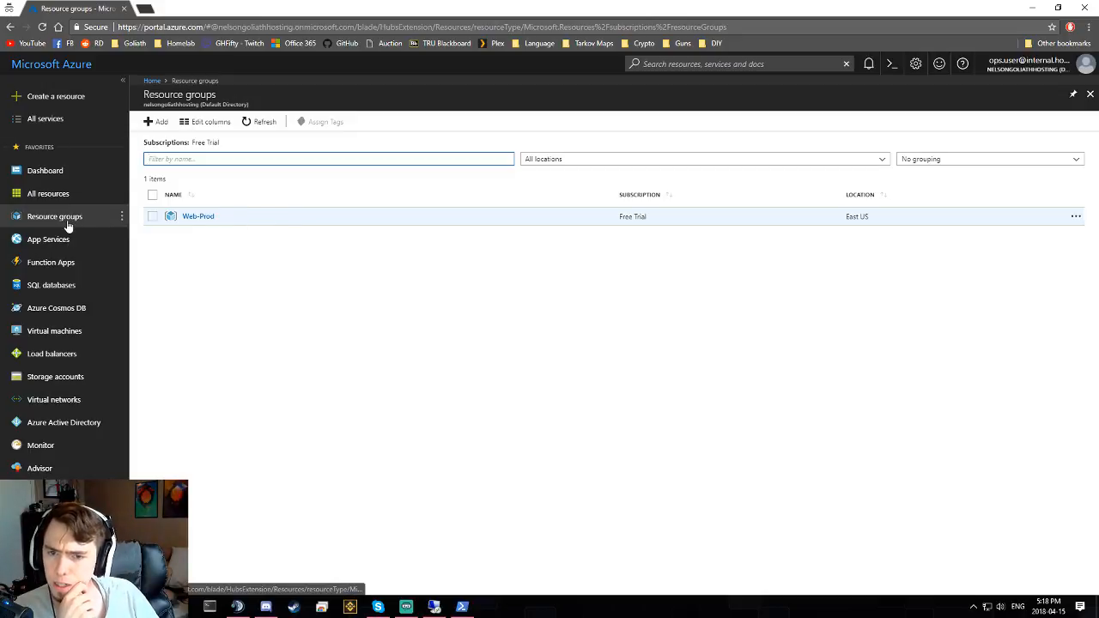
click(1037, 7)
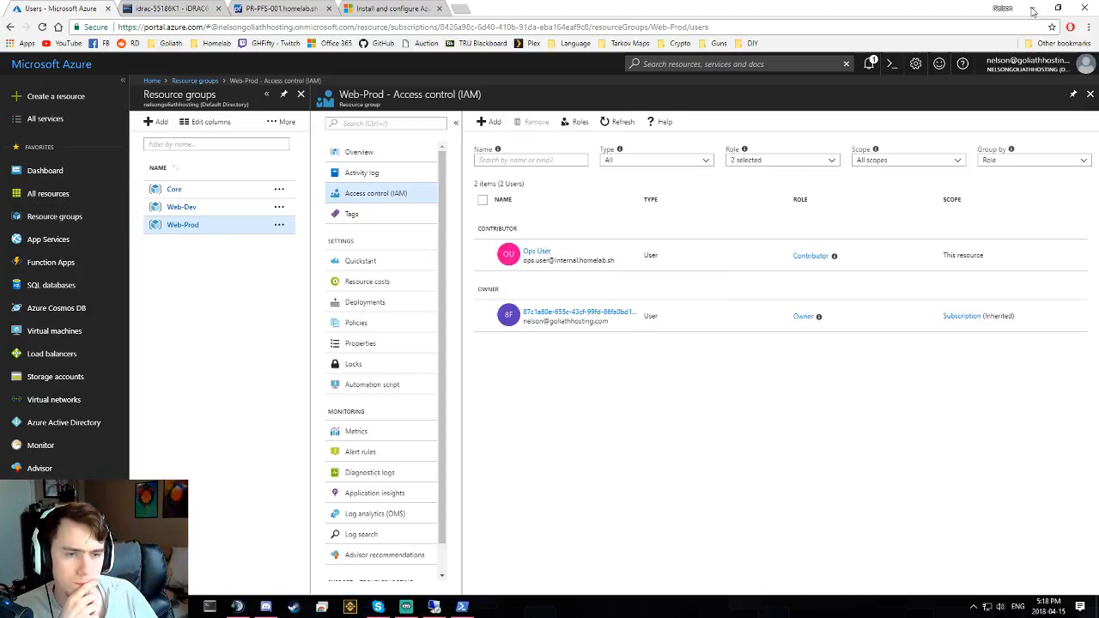
click(69, 423)
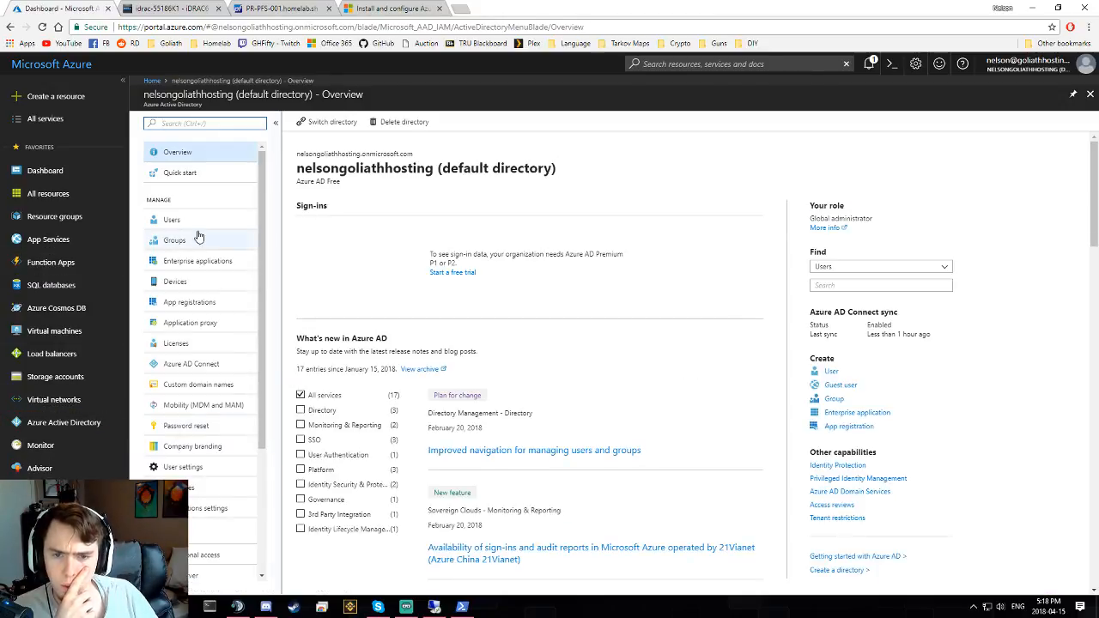
- Review the Contributor group's properties (membership type Assigned), applications and Azure resources
click(176, 240)
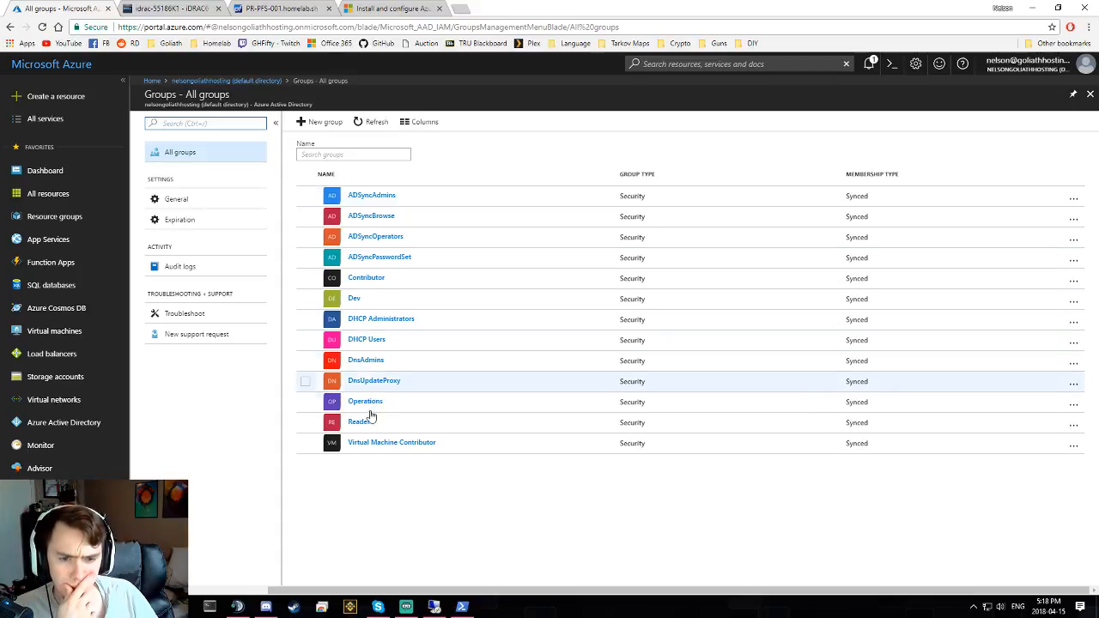
click(364, 280)
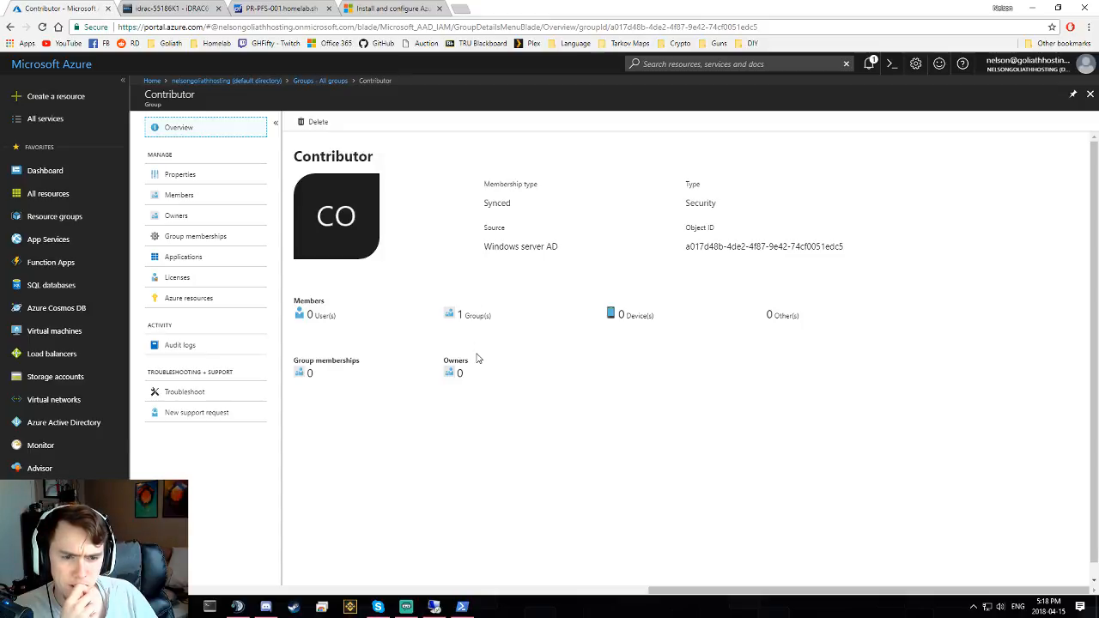
click(203, 176)
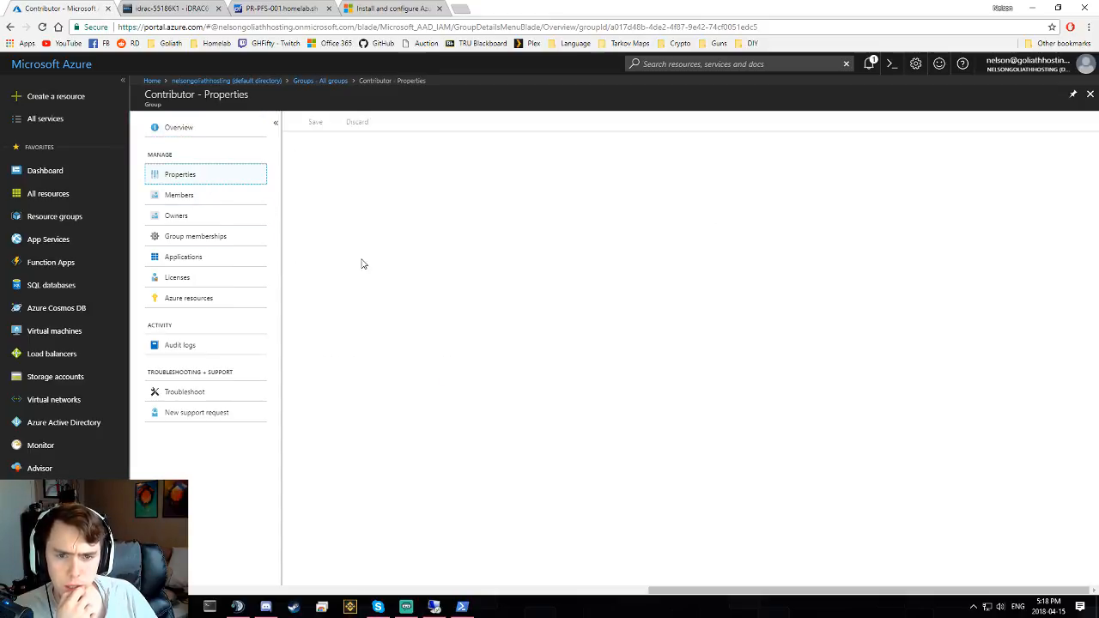
click(354, 270)
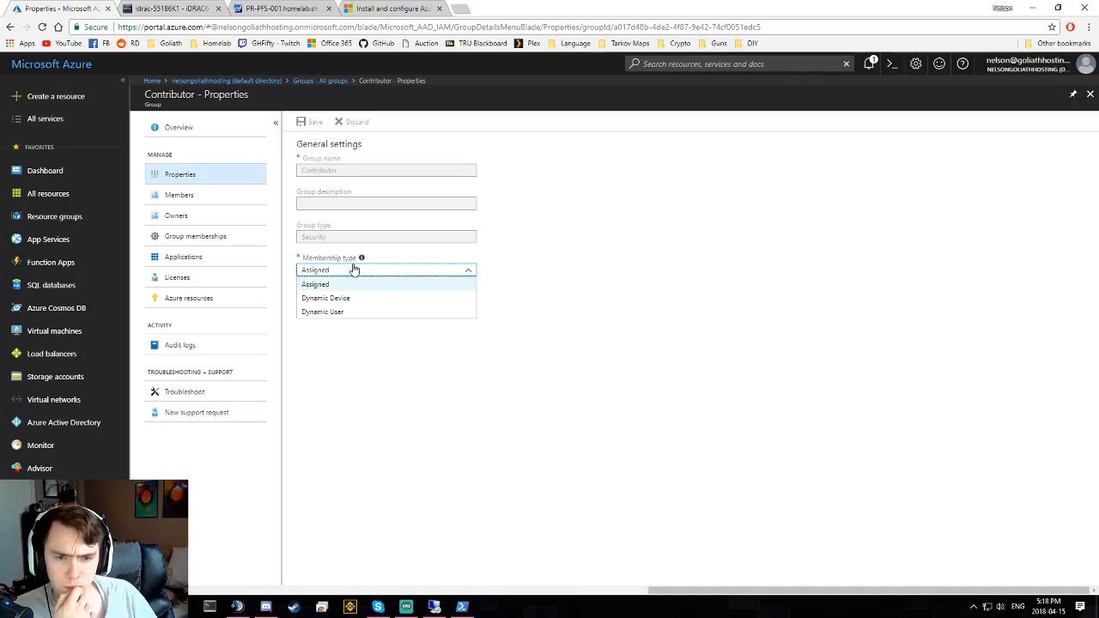
click(354, 269)
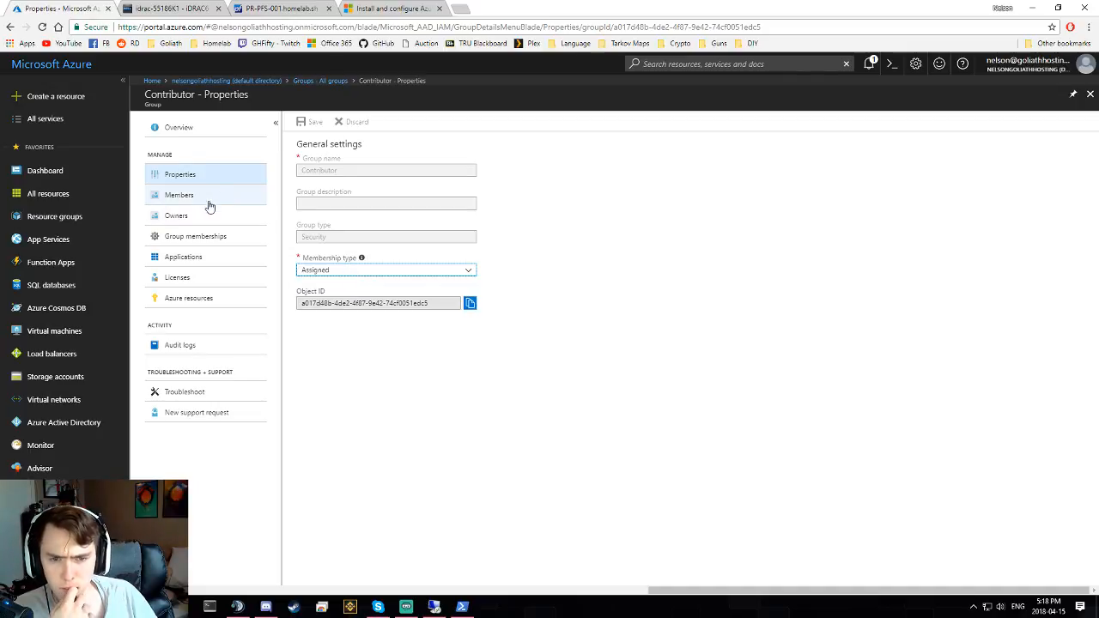
click(204, 258)
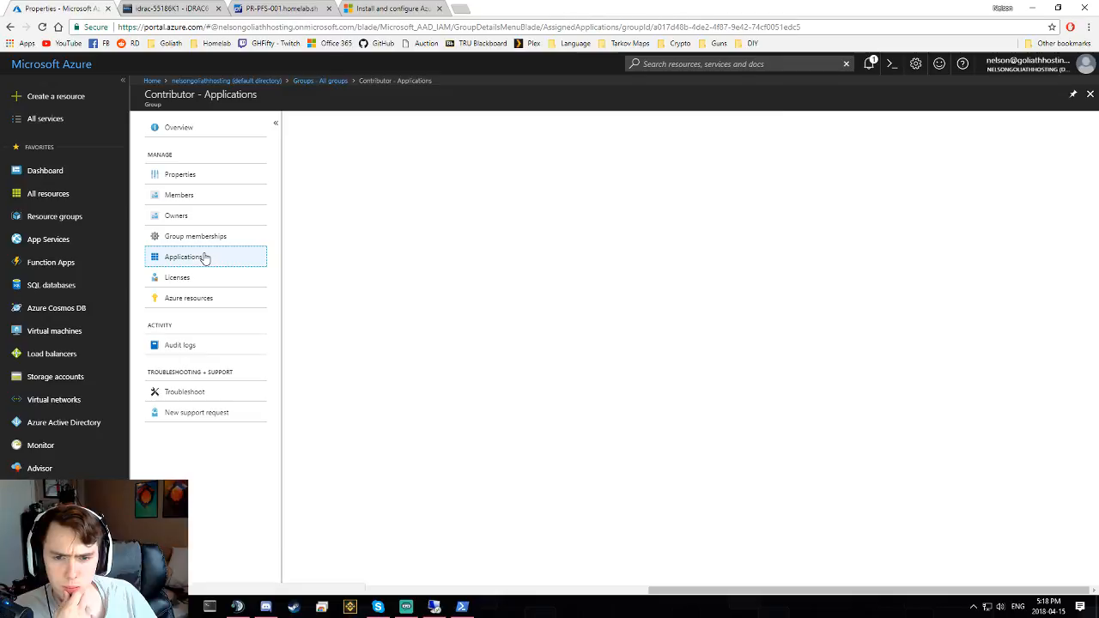
click(199, 302)
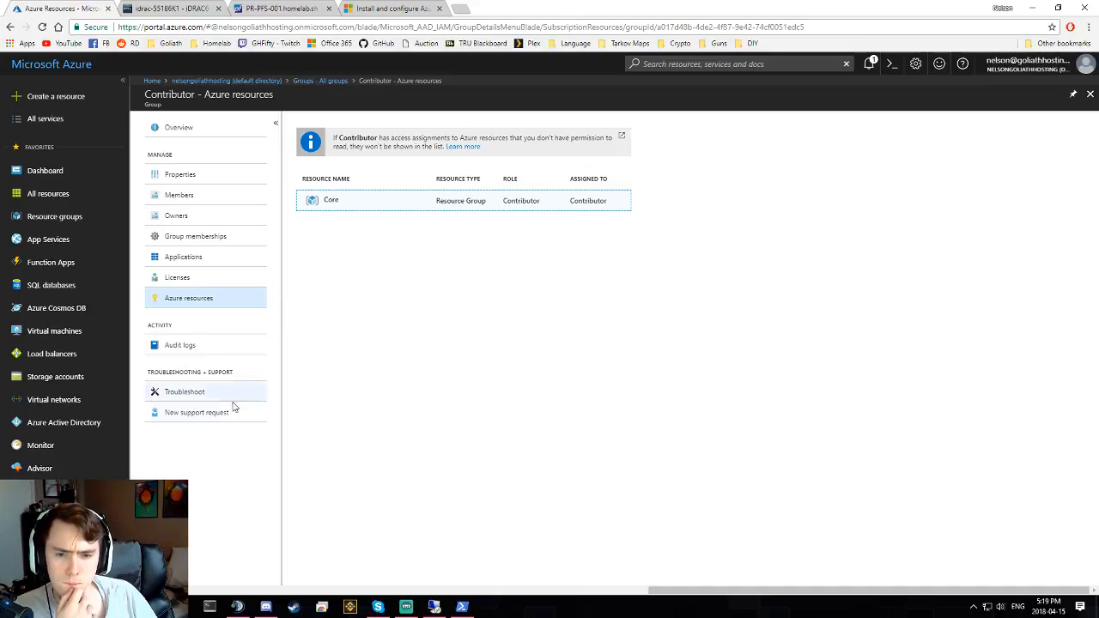
- Check that the Operations group has no Azure resources, then switch to the remote desktop session
click(321, 80)
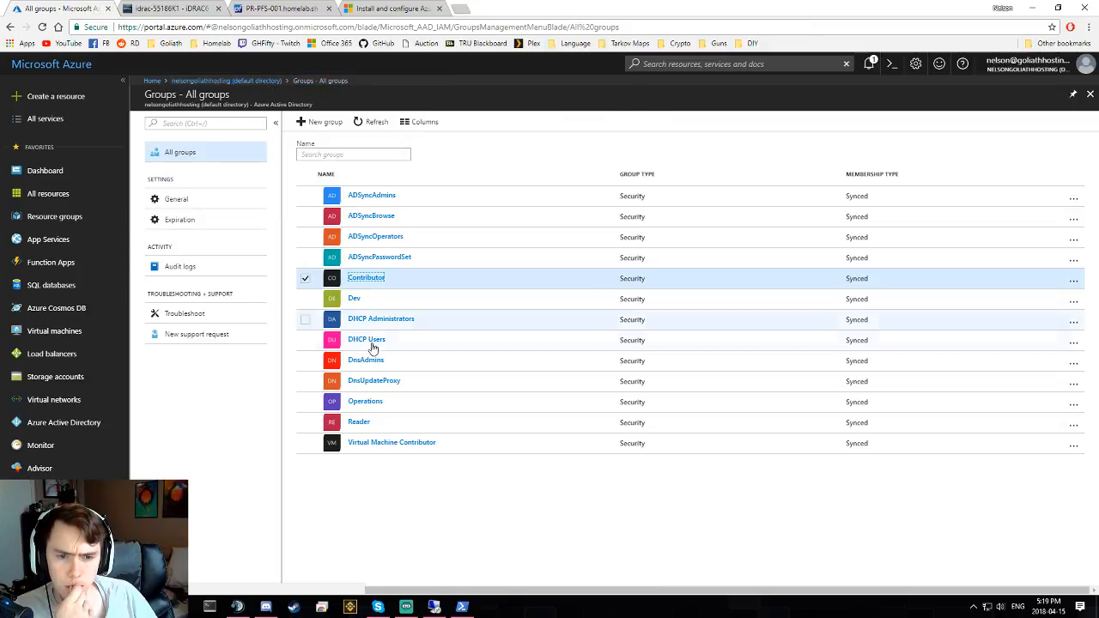
click(359, 405)
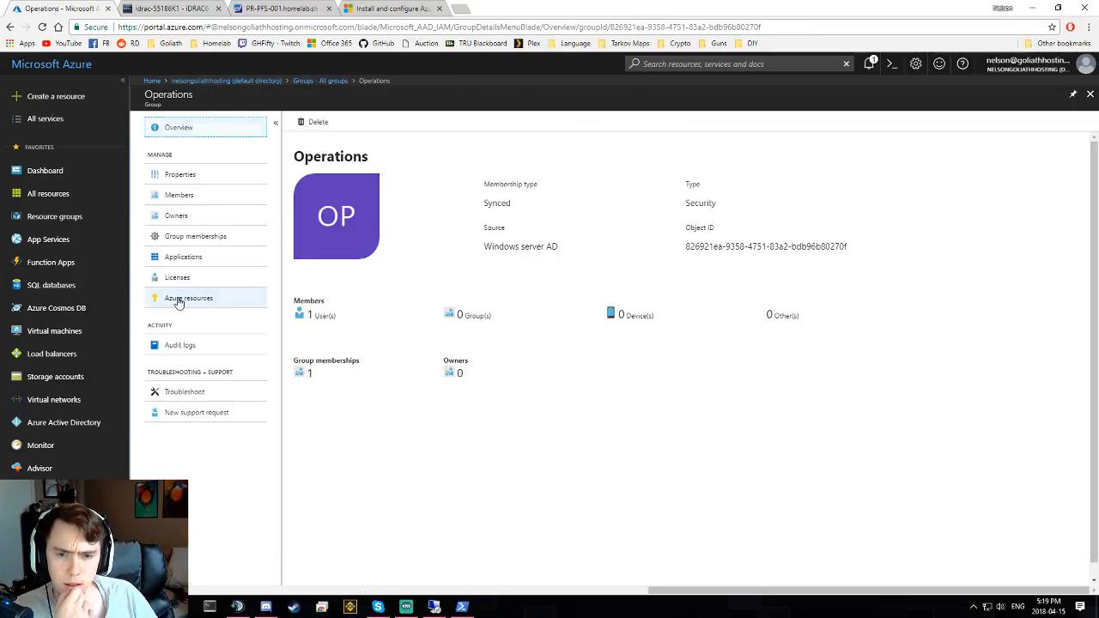
click(179, 298)
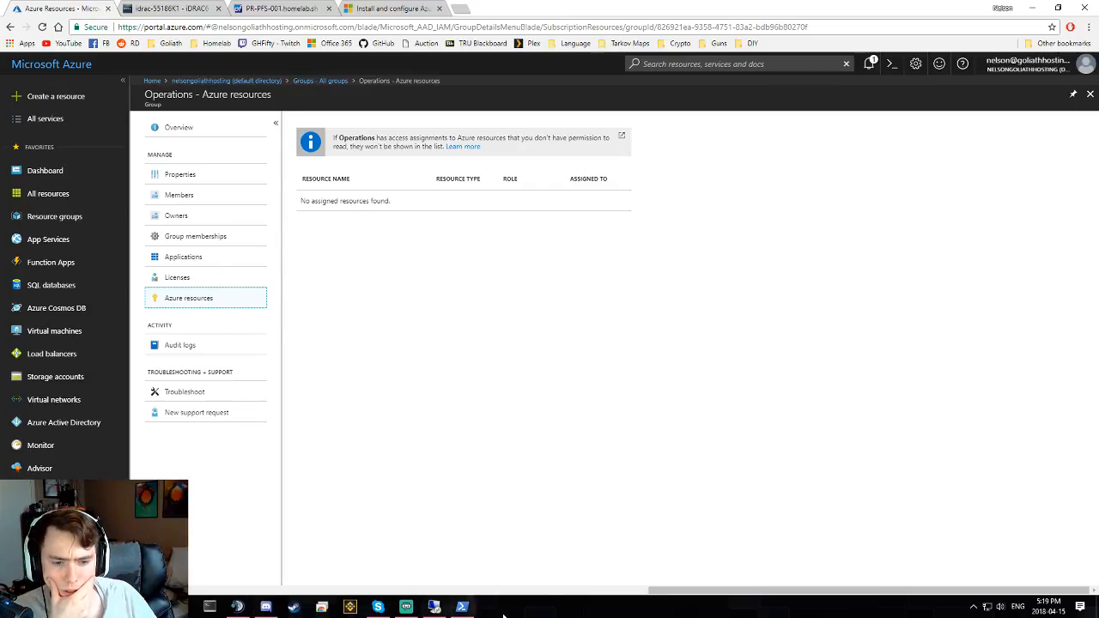
click(434, 607)
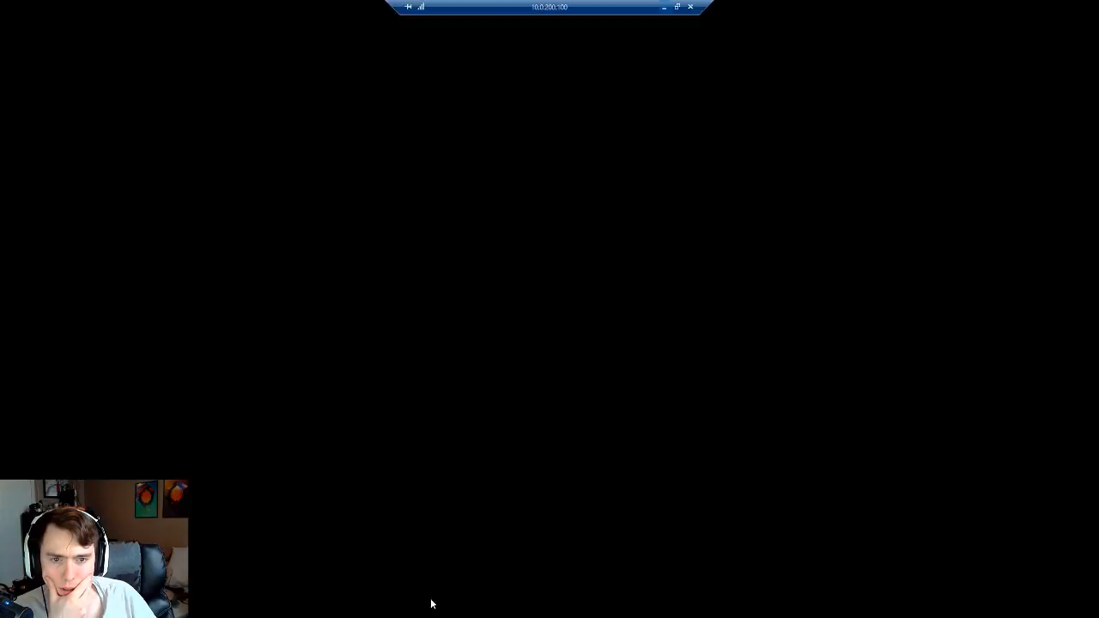
double_click(154, 110)
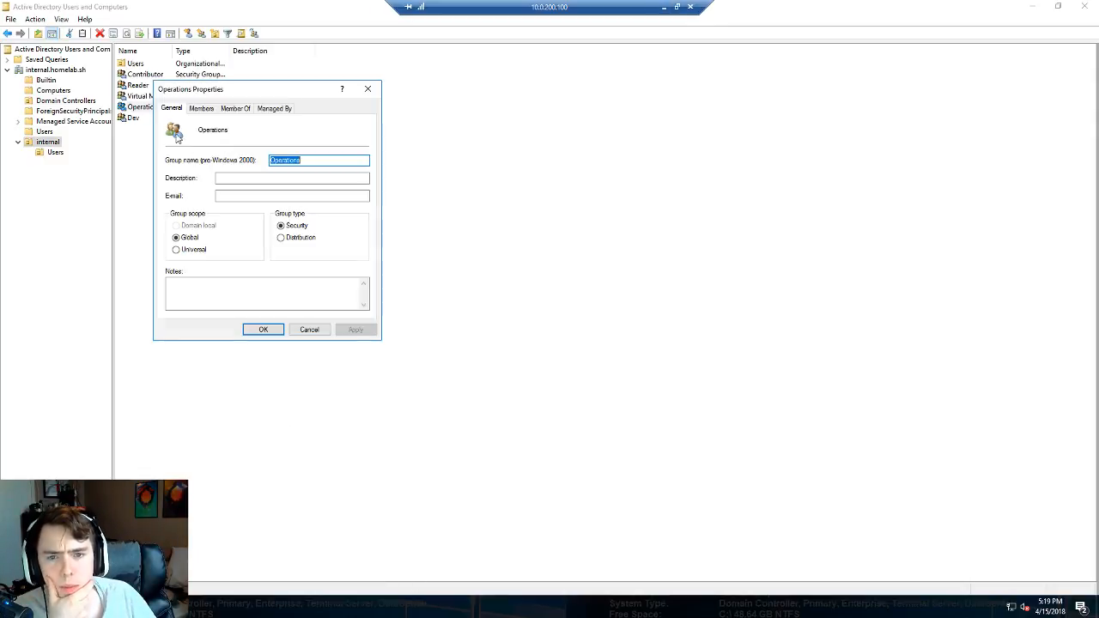
click(206, 109)
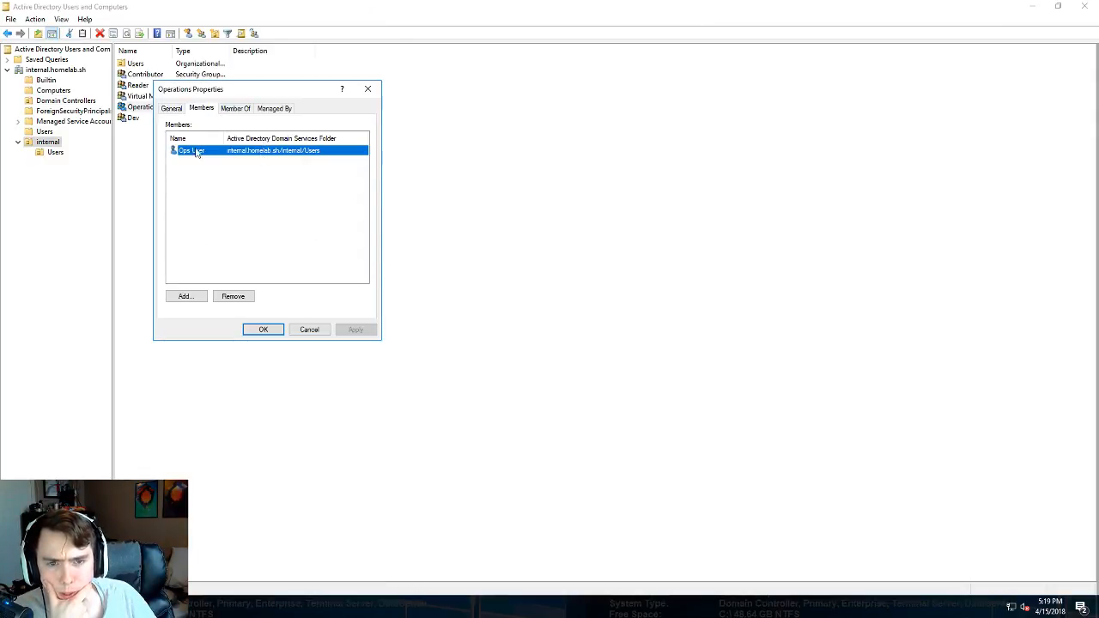
click(234, 109)
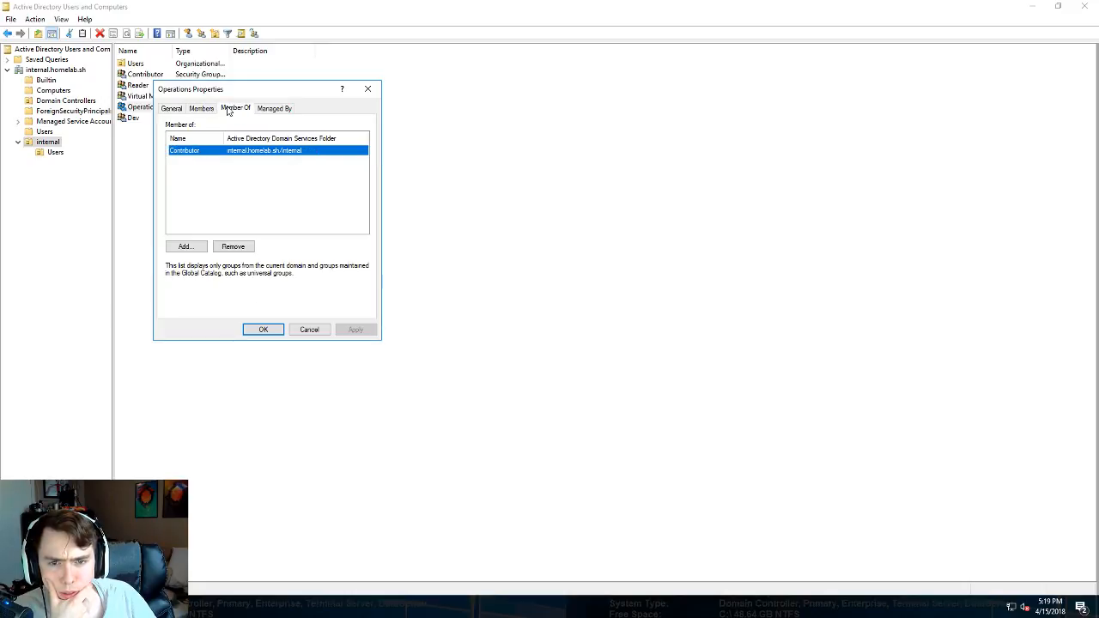
click(203, 108)
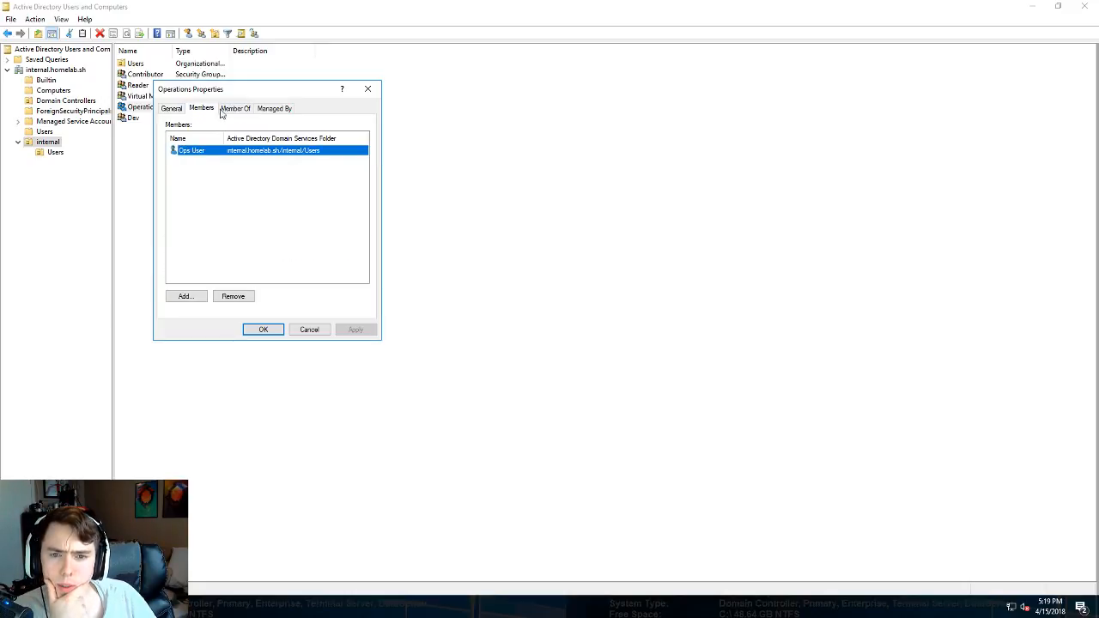
click(235, 109)
click(172, 108)
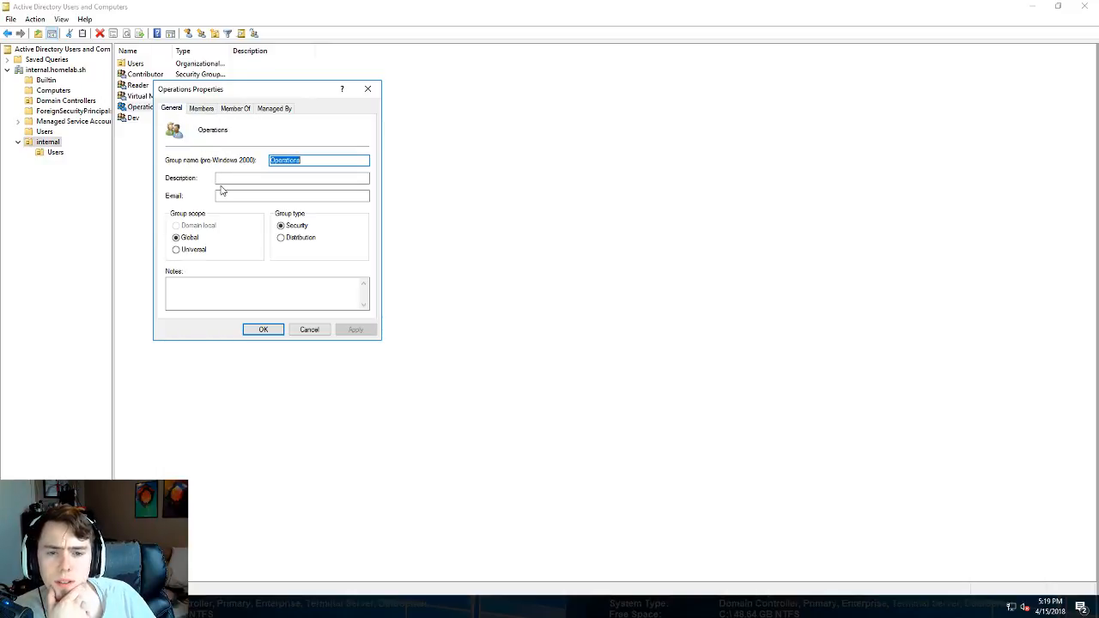
click(368, 88)
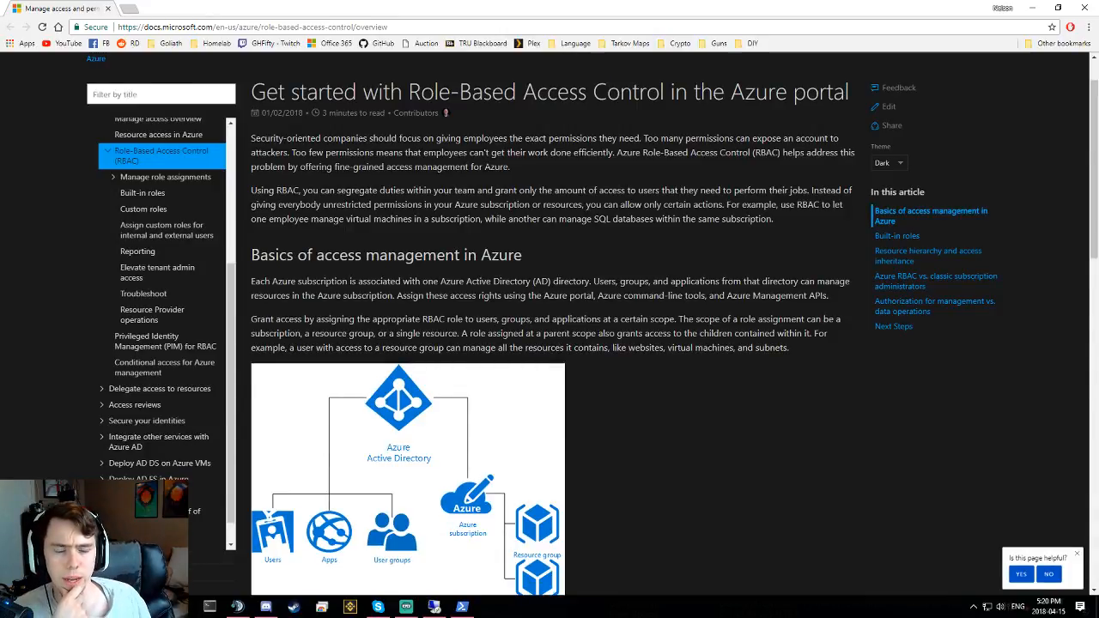
scroll(614, 251, down, 3)
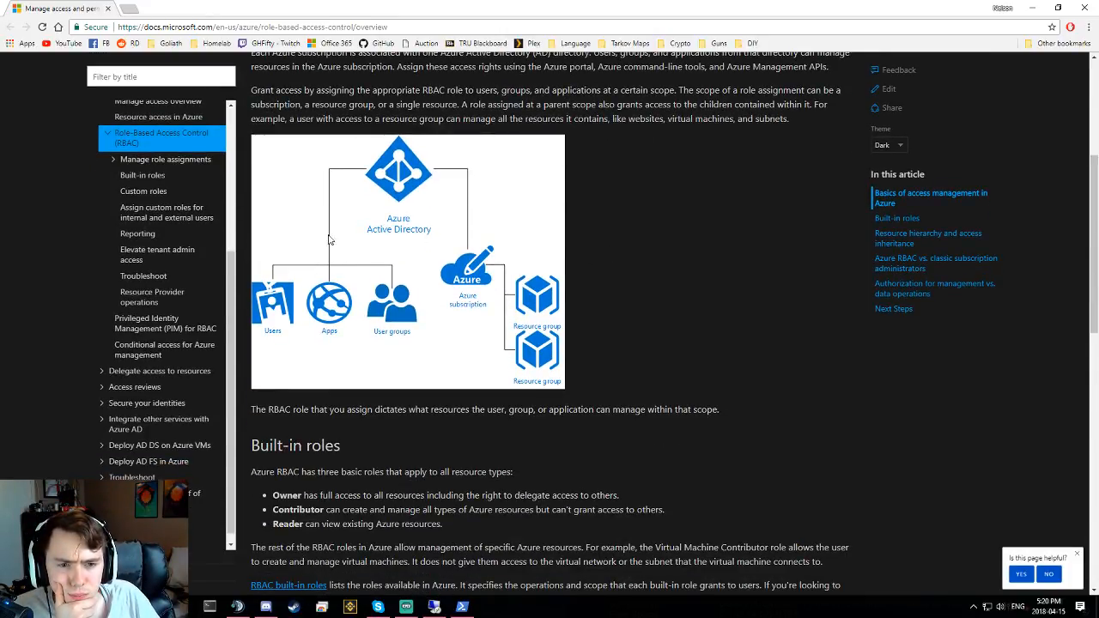
scroll(446, 330, down, 2)
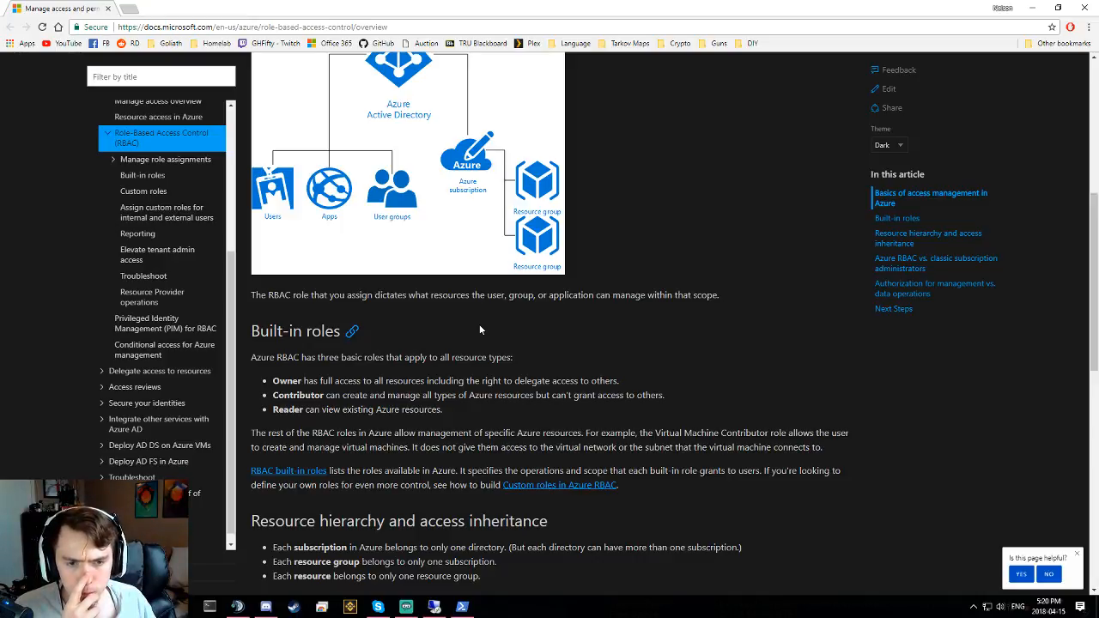
scroll(474, 319, down, 2)
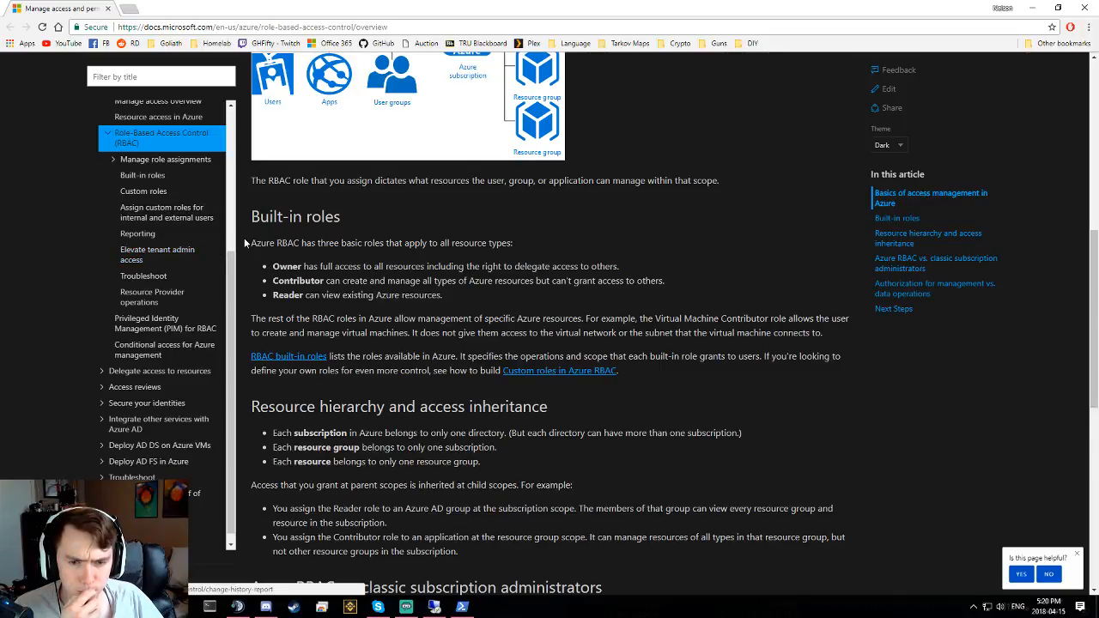
scroll(244, 238, down, 1)
scroll(244, 238, down, 2)
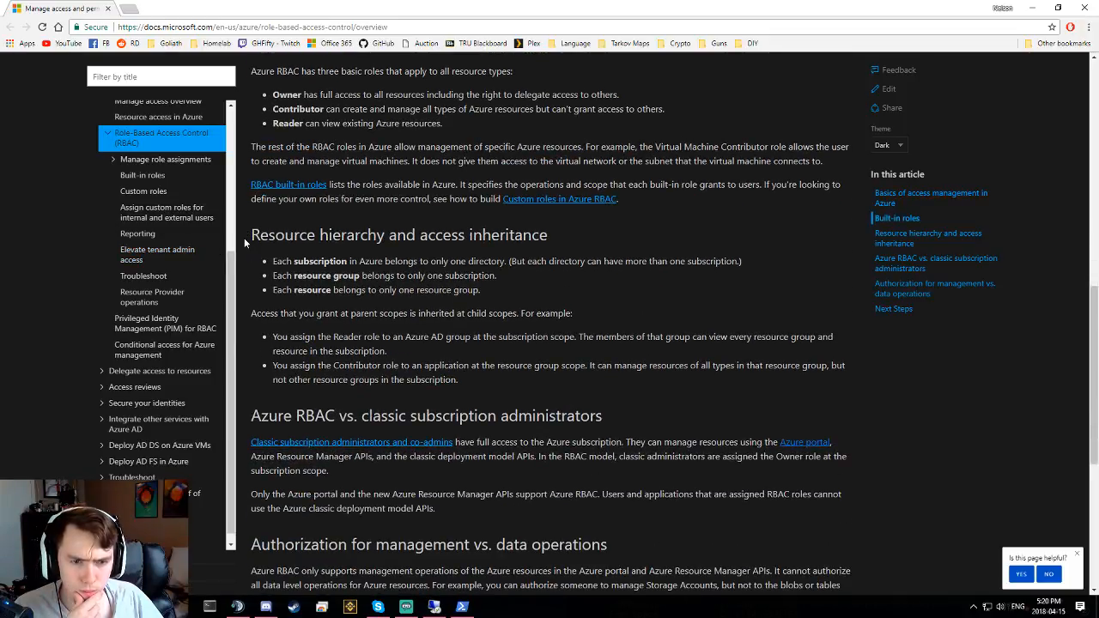
triple_click(286, 261)
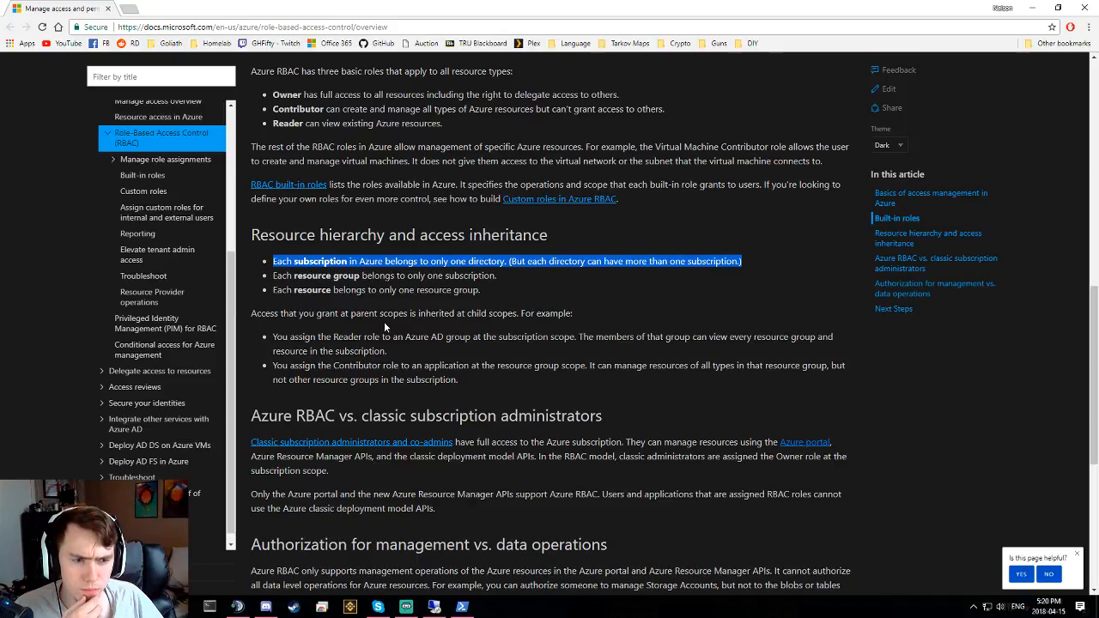
triple_click(336, 275)
click(335, 290)
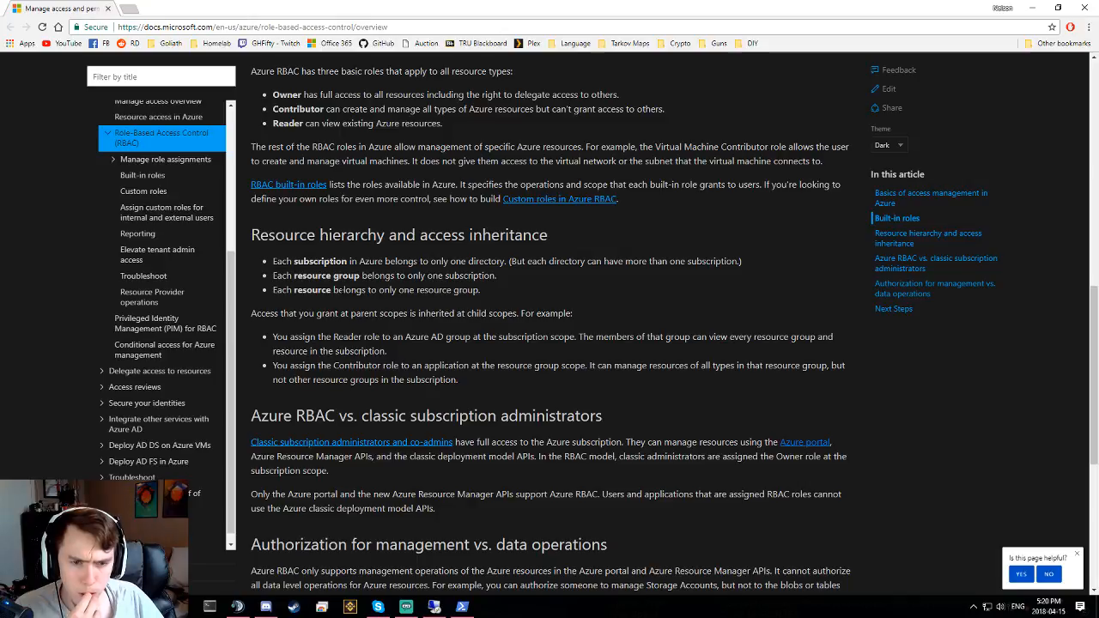
triple_click(305, 310)
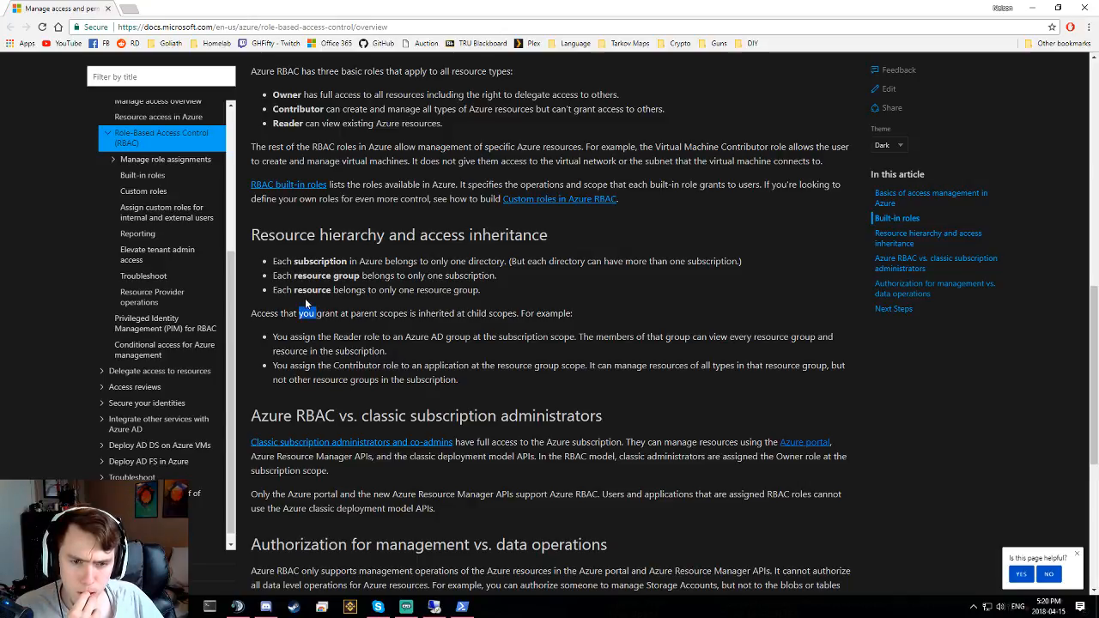
double_click(314, 290)
triple_click(314, 290)
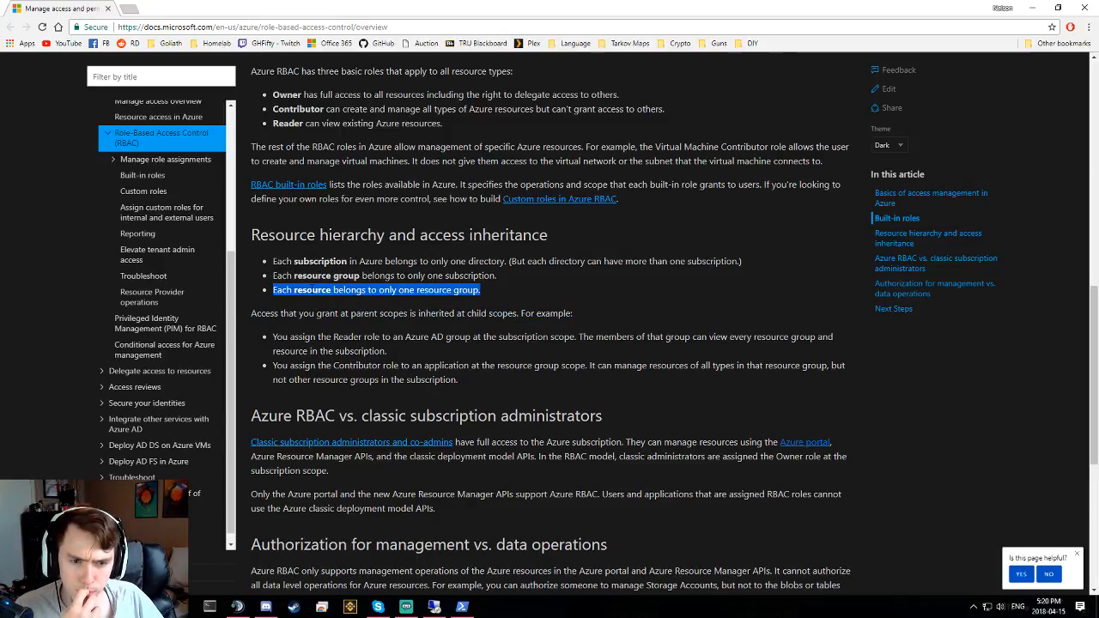
click(300, 292)
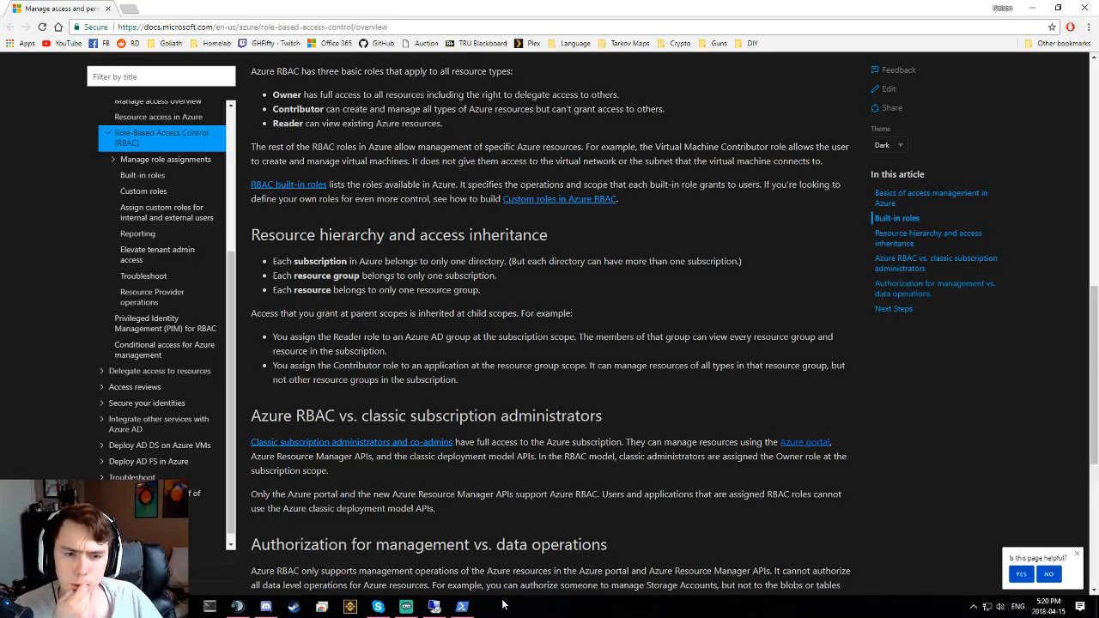
mouse_move(266, 608)
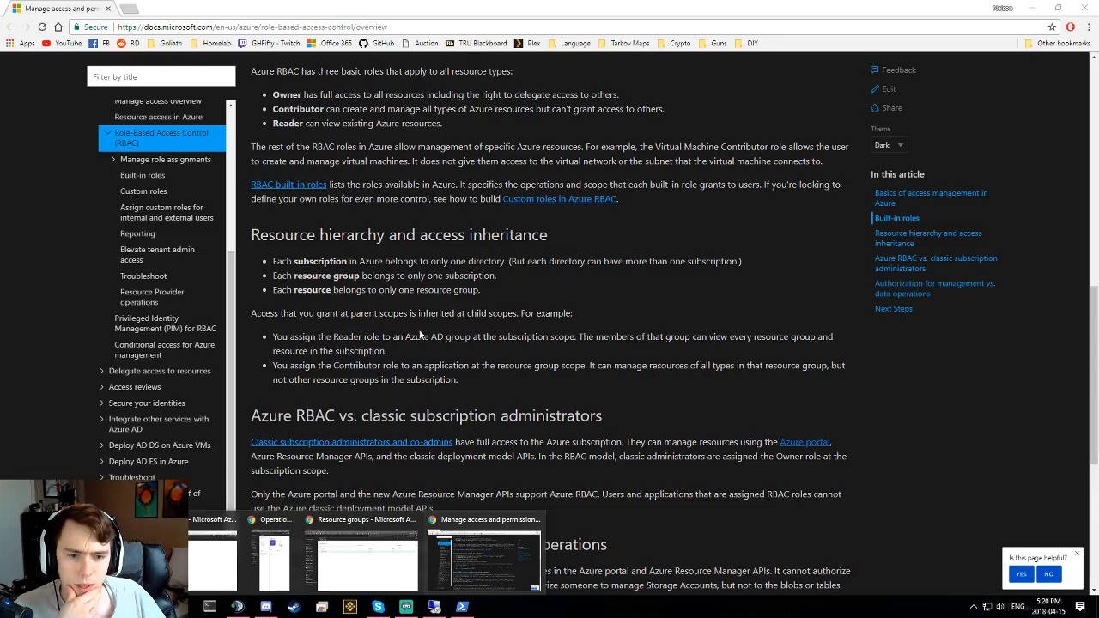
drag(328, 337, 356, 378)
click(356, 377)
scroll(356, 372, down, 1)
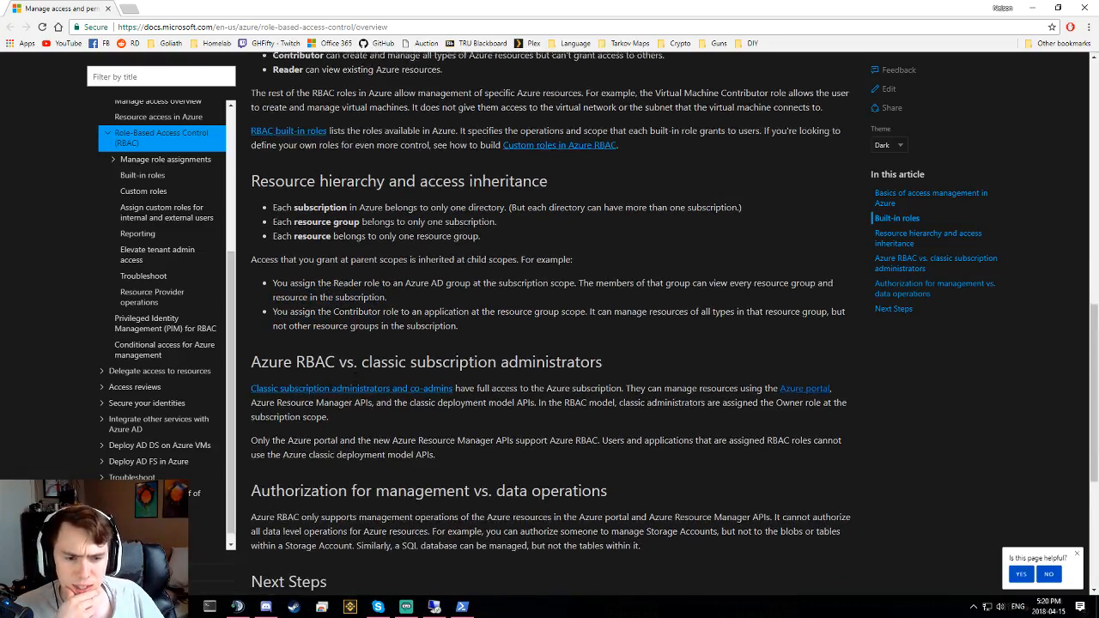
scroll(251, 355, down, 2)
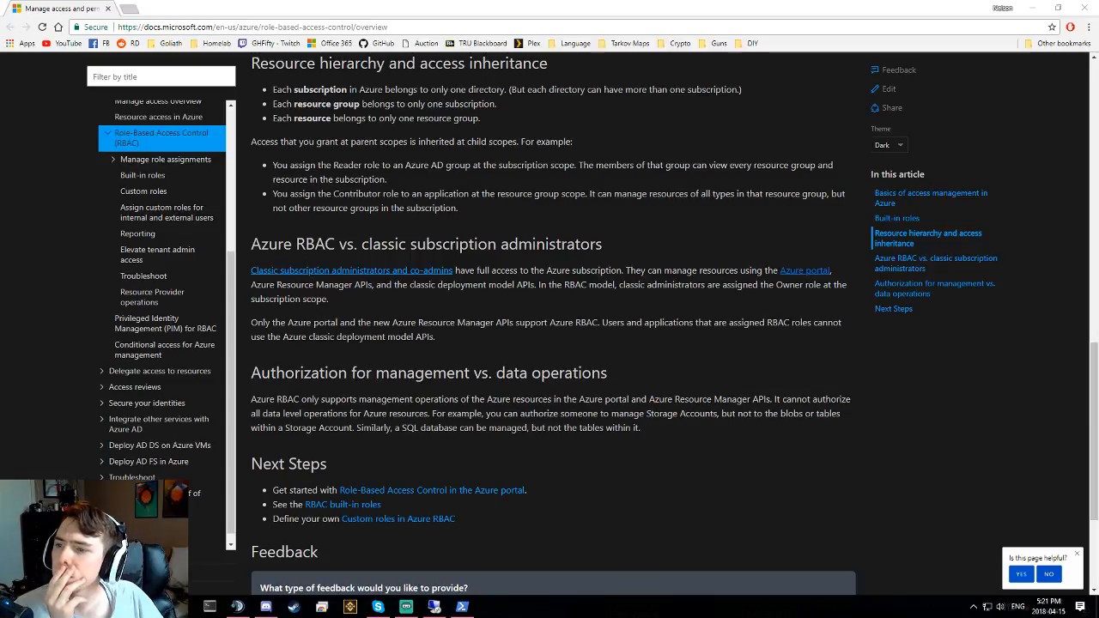
- Rerun Get-AzureRmRoleAssignment for the Core resource group
click(462, 607)
key(Up)
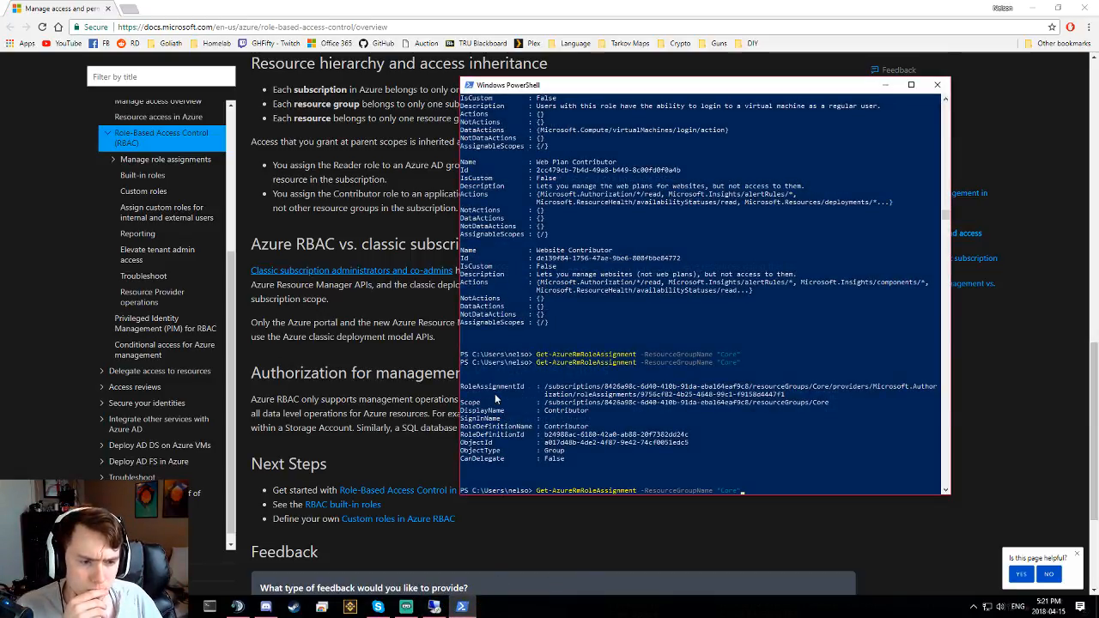
key(Return)
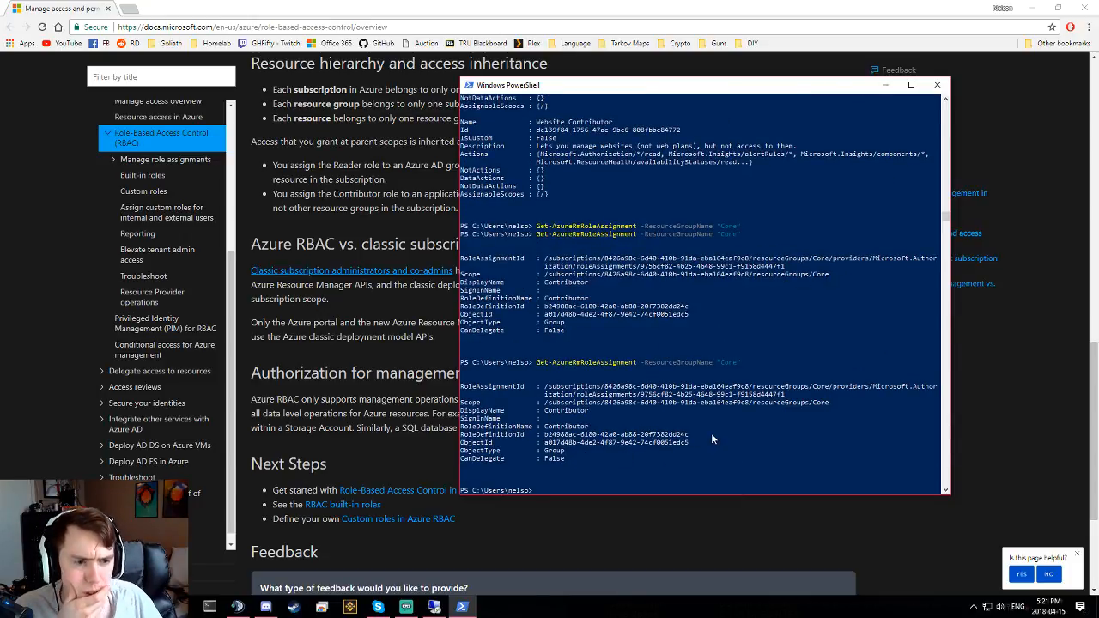
- Run the role-assignment query for Web-Prod, showing Ops User as Contributor
key(Up)
key(Left)
key(BackSpace)
key(BackSpace)
key(BackSpace)
key(BackSpace)
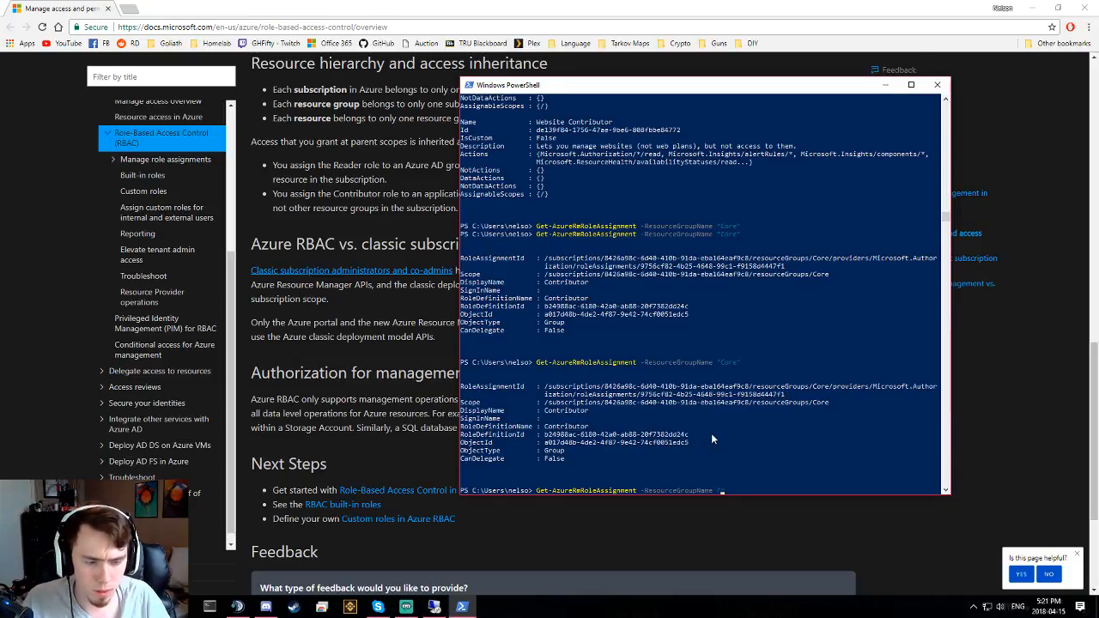
text(Web-)
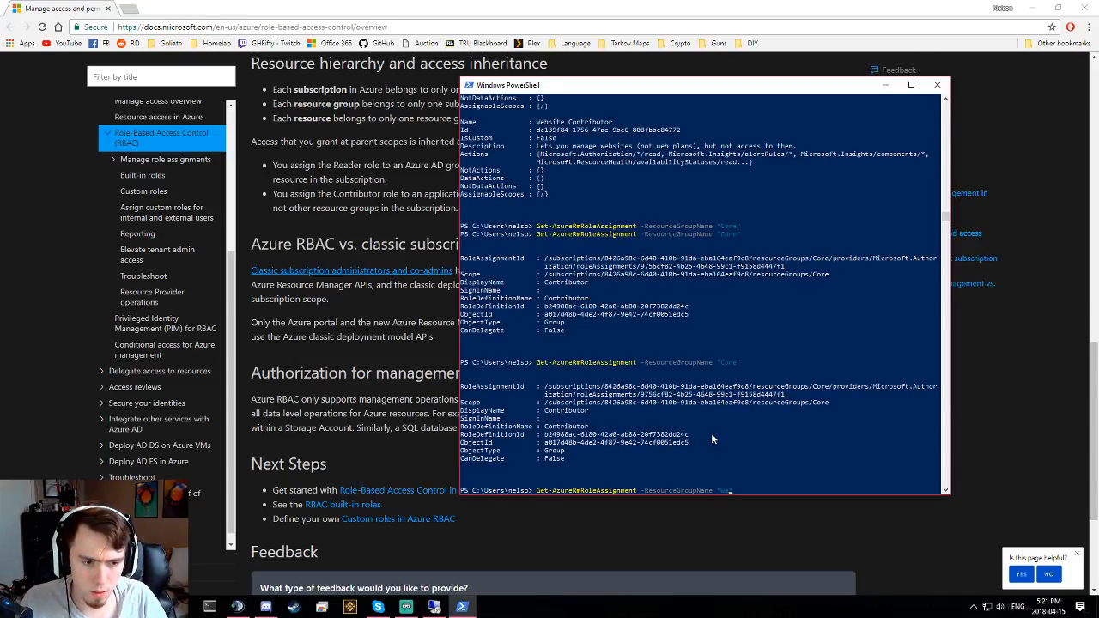
text(Prod)
key(Return)
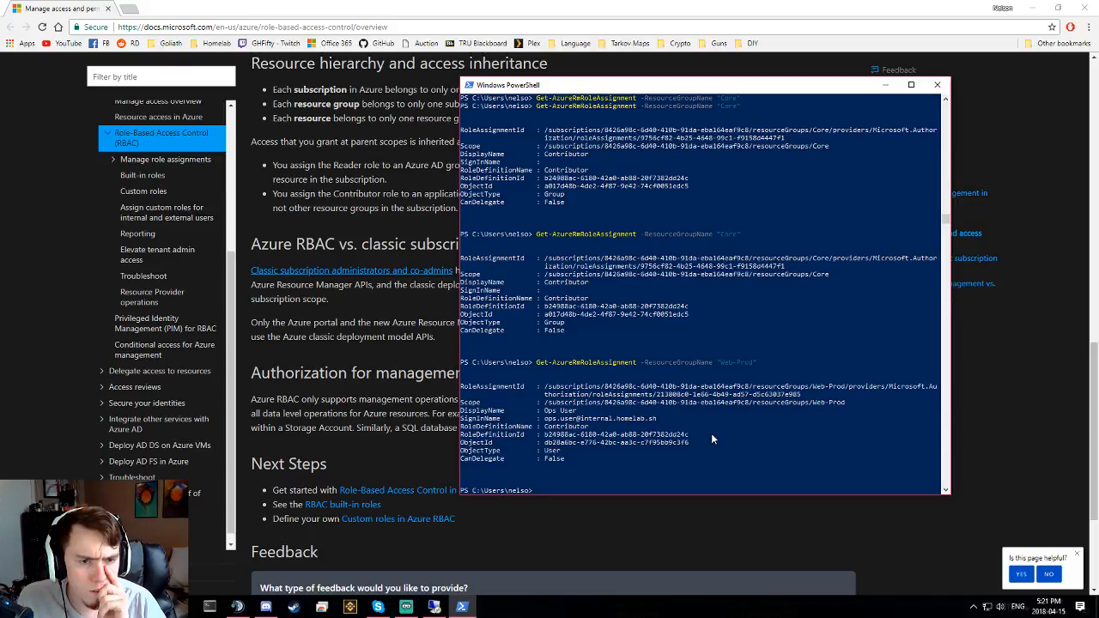
- Run the role-assignment query for Web-Dev, which returns no assignments
key(Up)
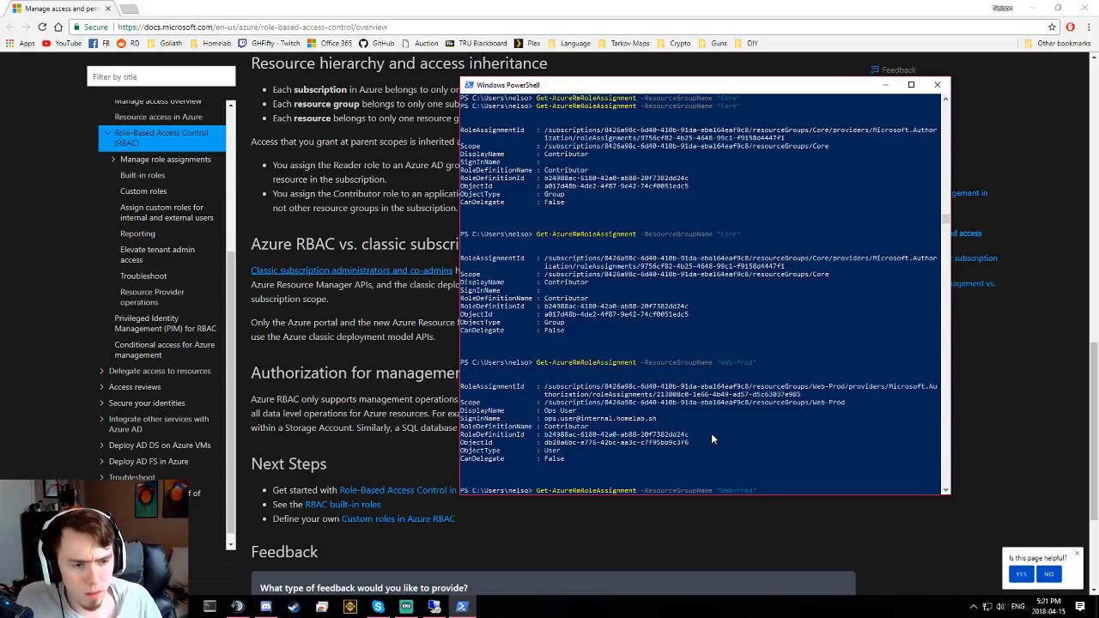
key(BackSpace)
key(BackSpace)
key(BackSpace)
key(BackSpace)
key(BackSpace)
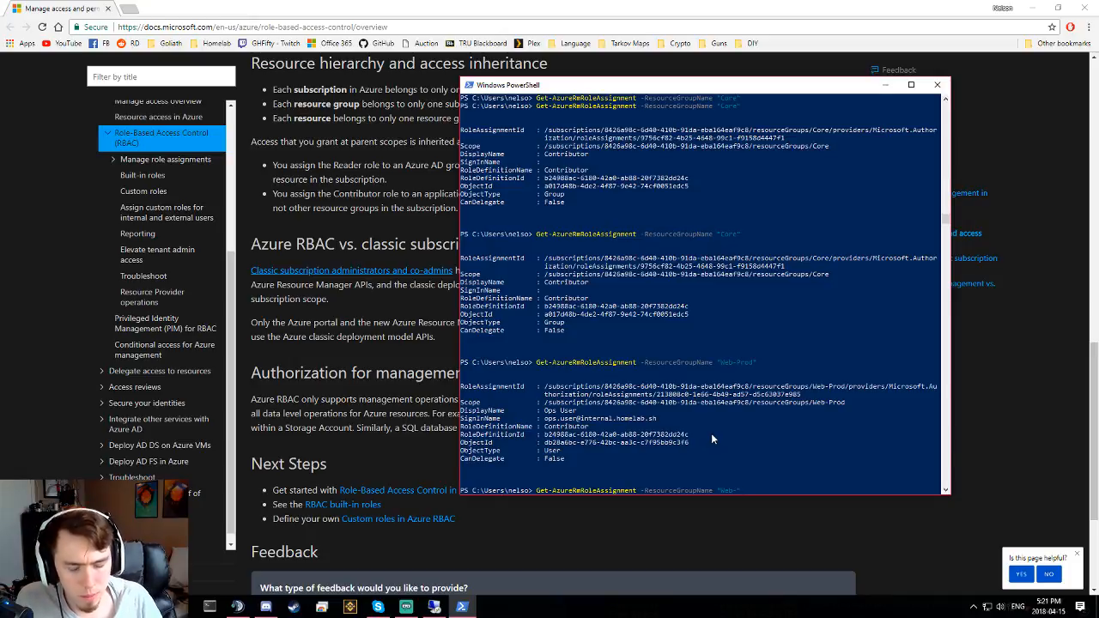
text(Dev")
key(Return)
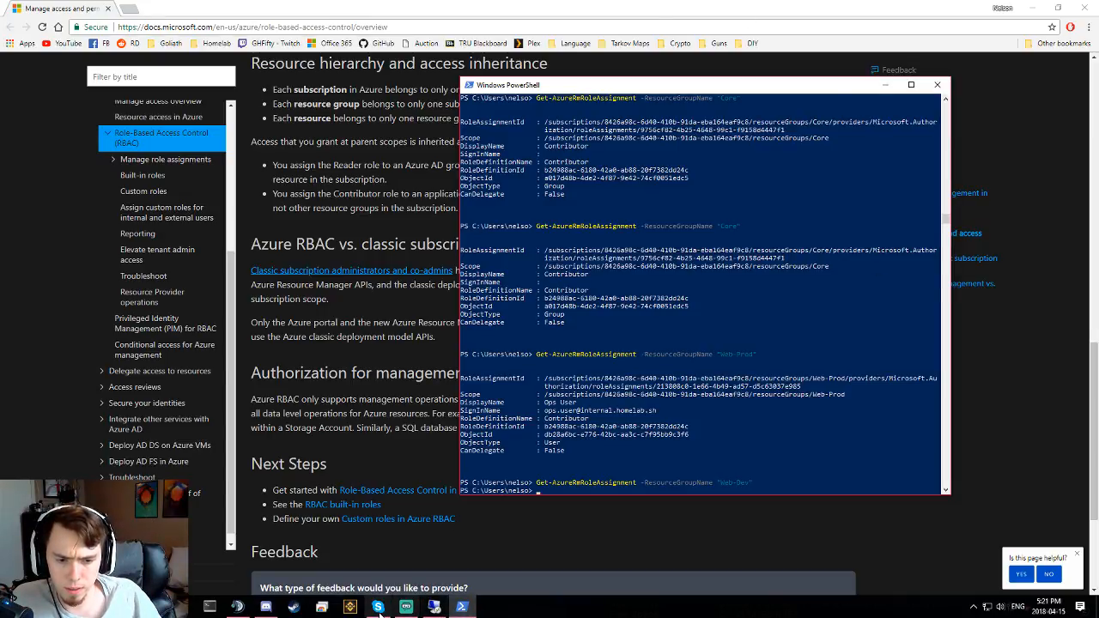
mouse_move(434, 606)
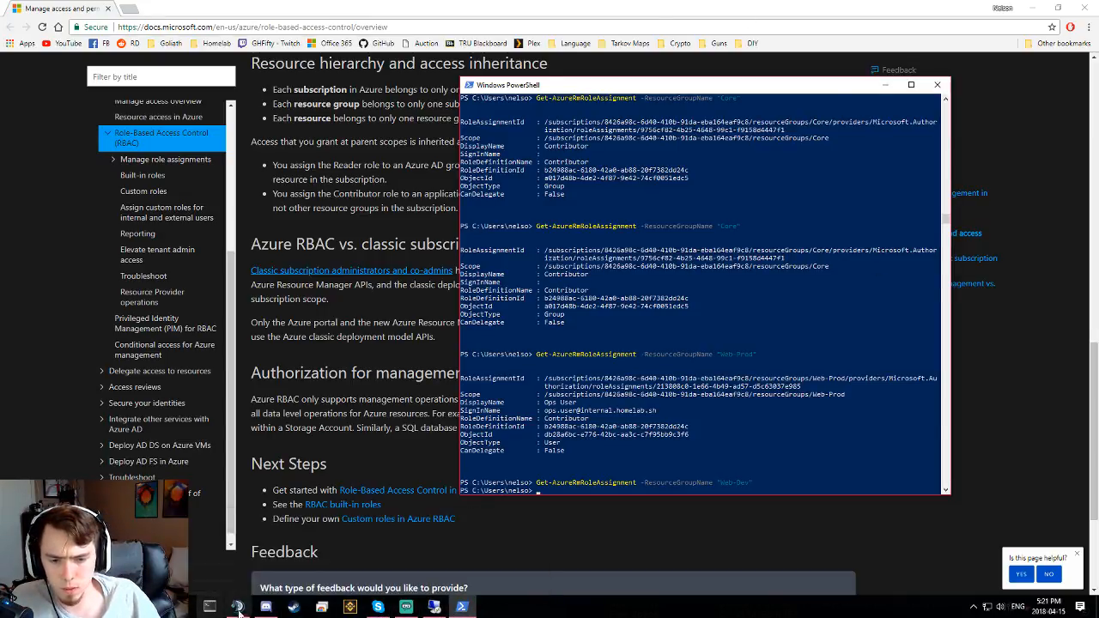
mouse_move(239, 608)
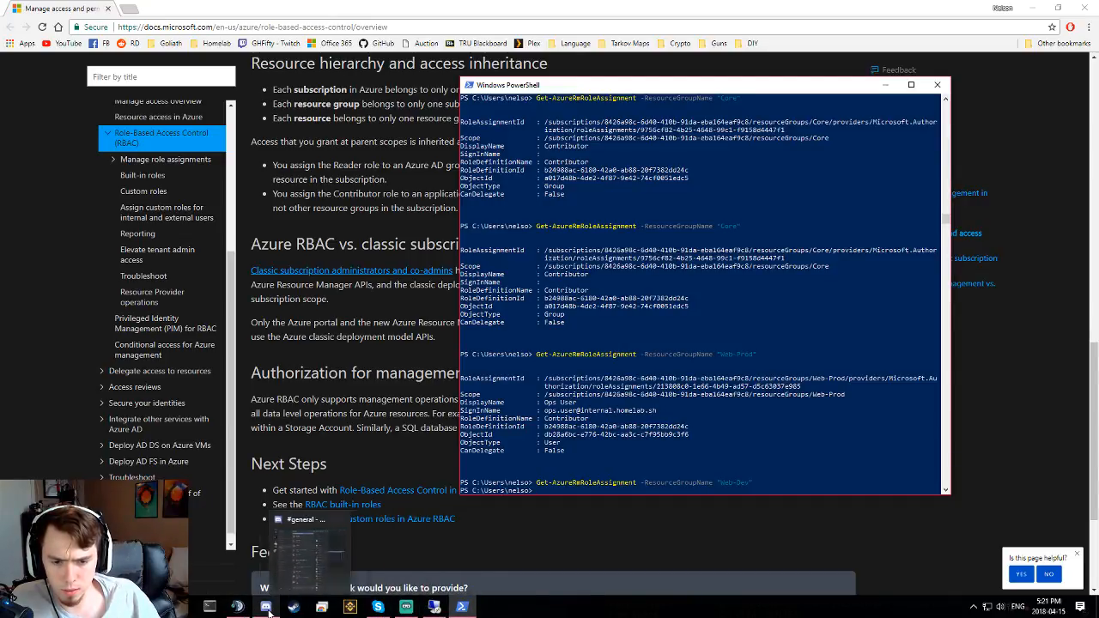
- In the remote session, select the Contributor group and look at its actions
click(438, 609)
click(153, 95)
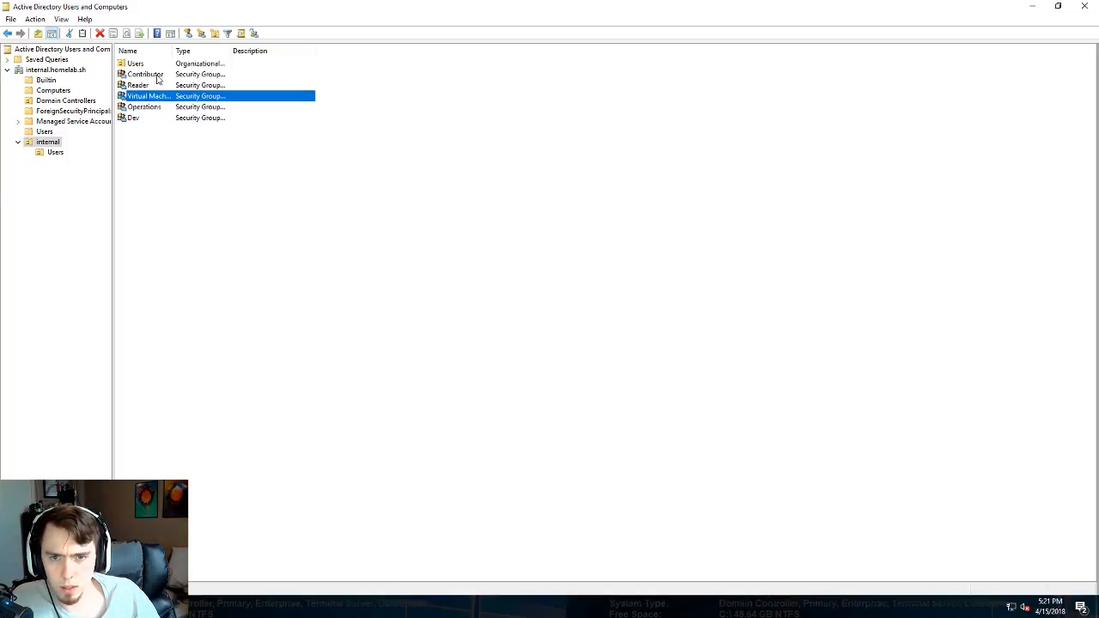
right_click(158, 76)
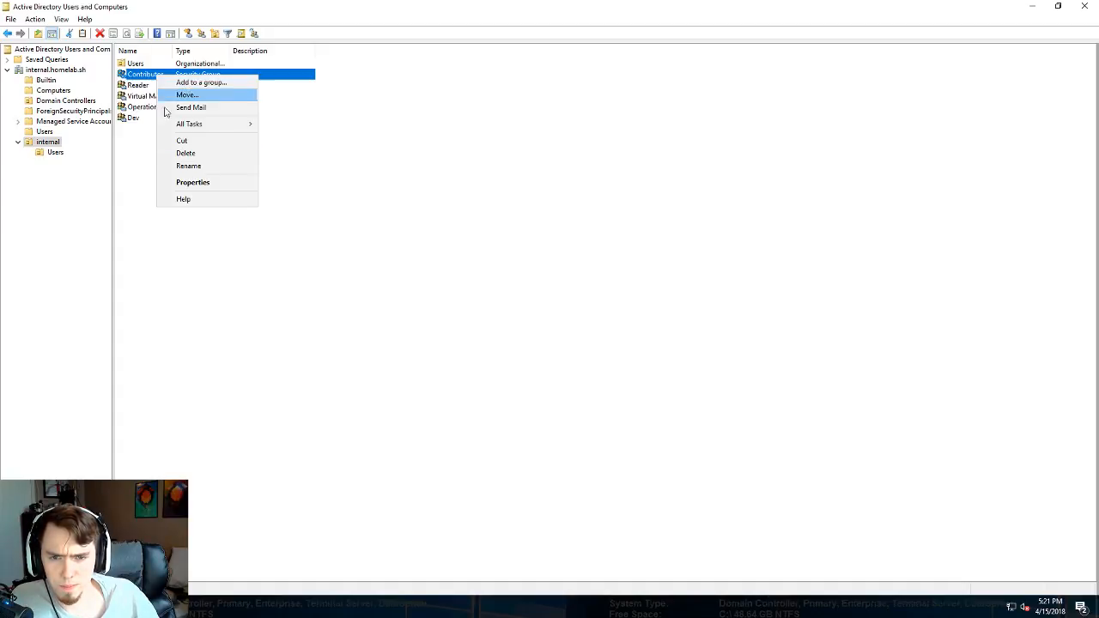
click(56, 154)
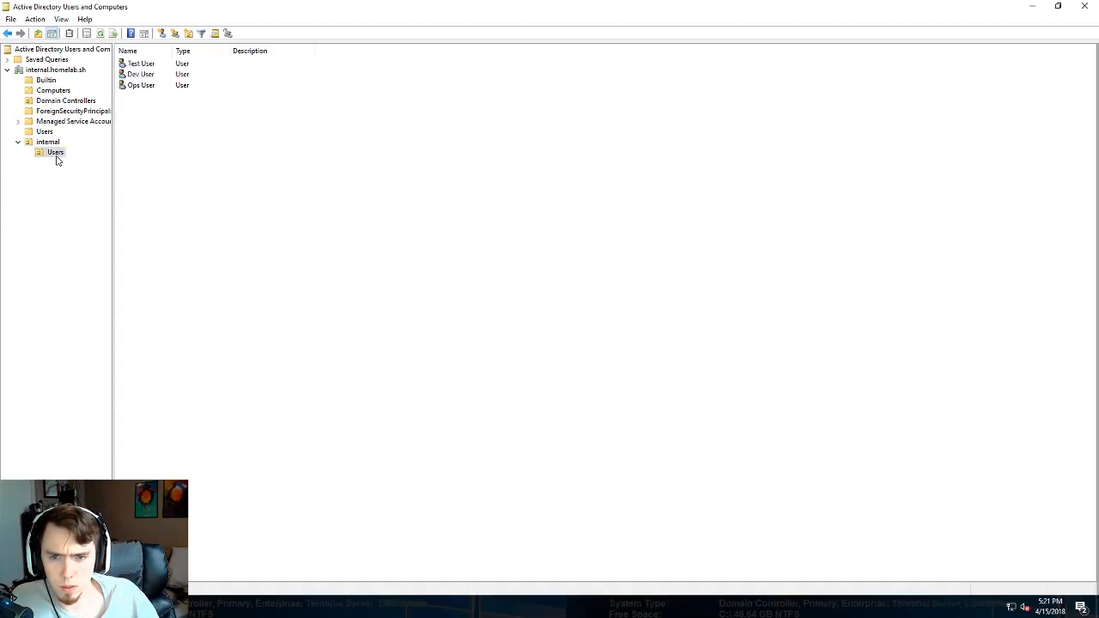
- Add Test User to the 'contributor' group, then minimize Active Directory Users and Computers
click(151, 65)
click(147, 86)
right_click(148, 65)
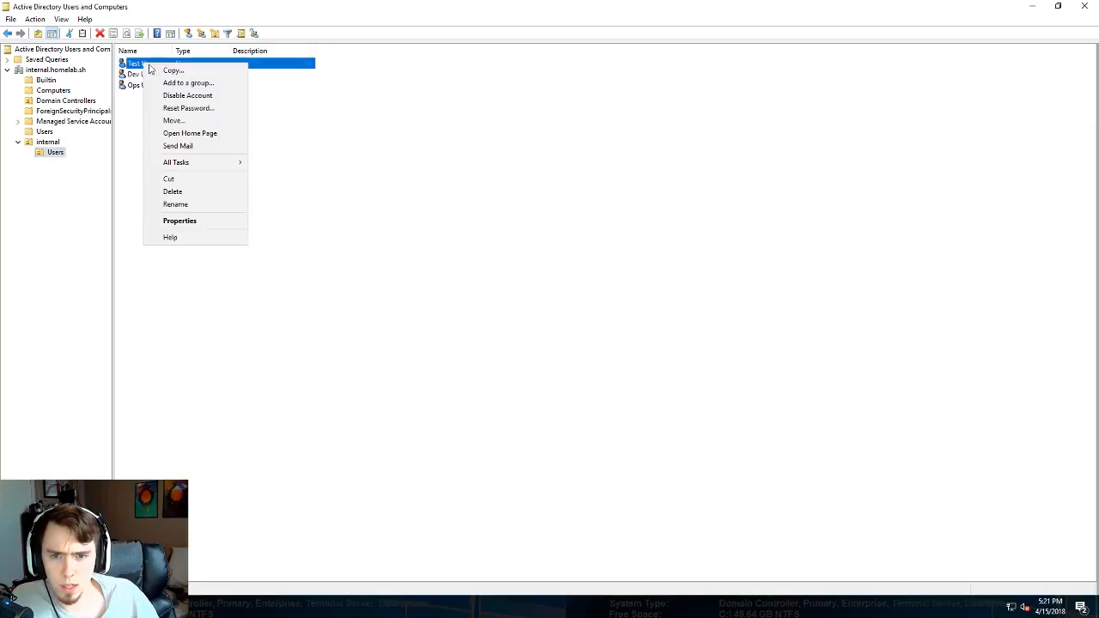
click(193, 81)
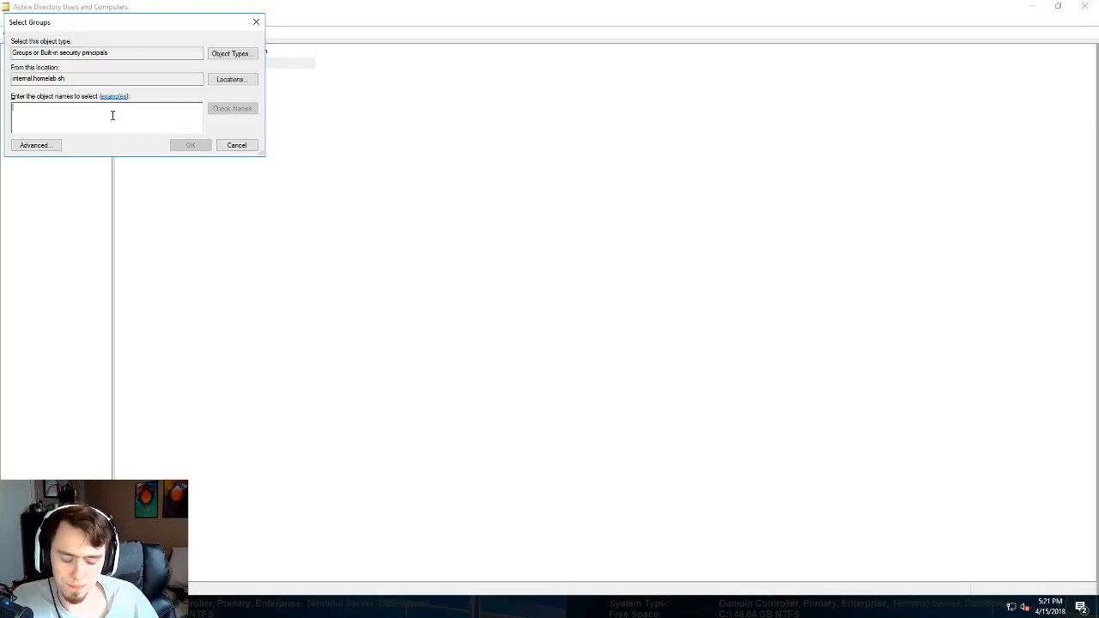
text(contributo)
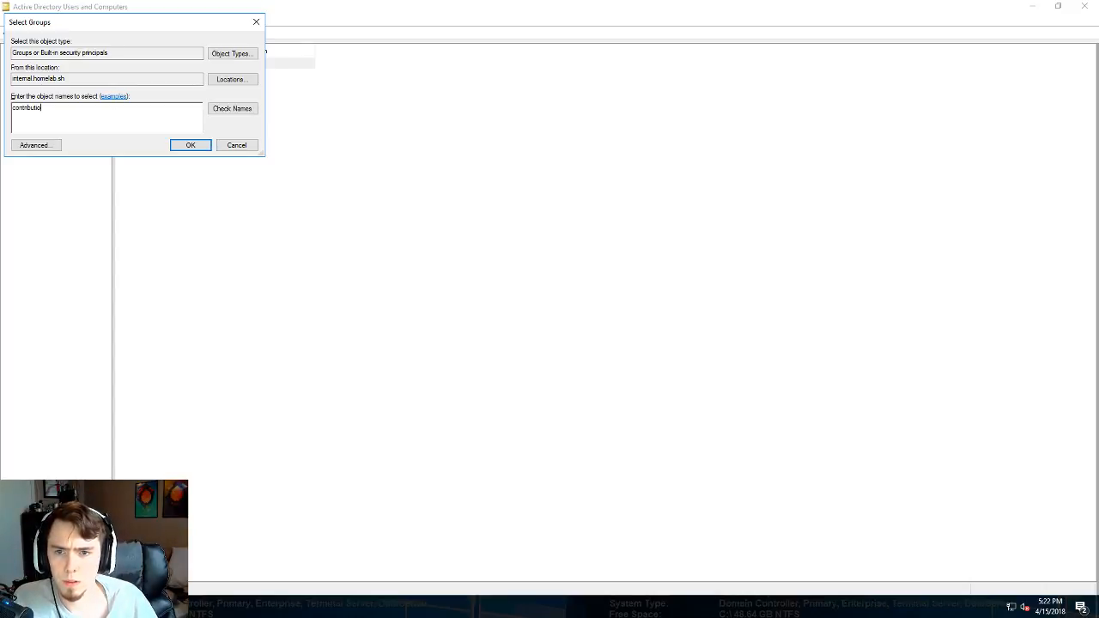
text(r)
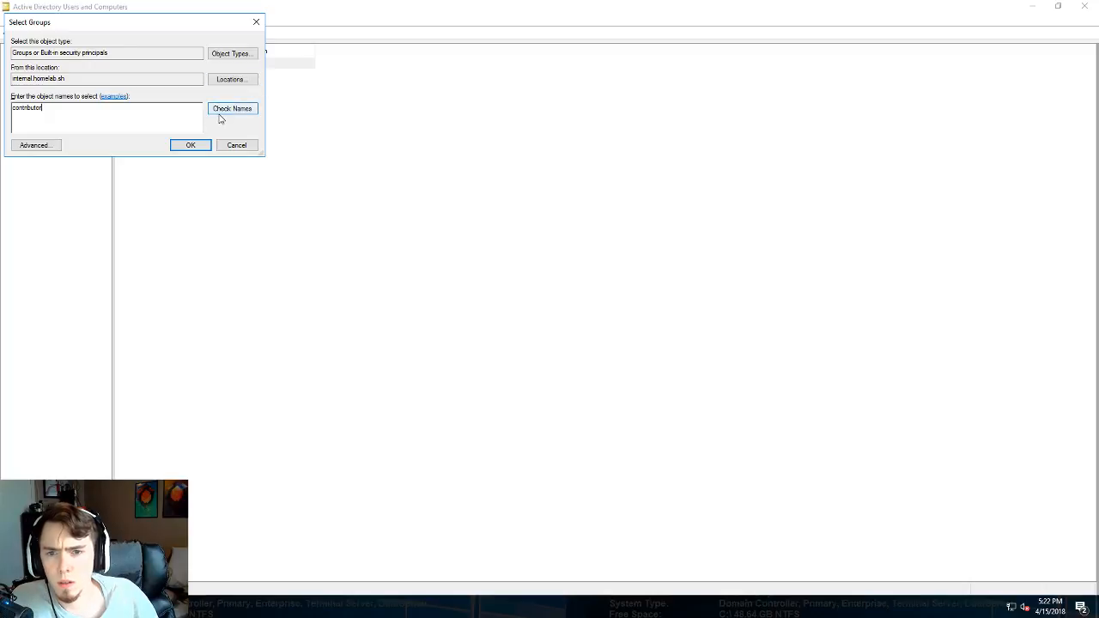
click(229, 110)
click(197, 145)
click(635, 347)
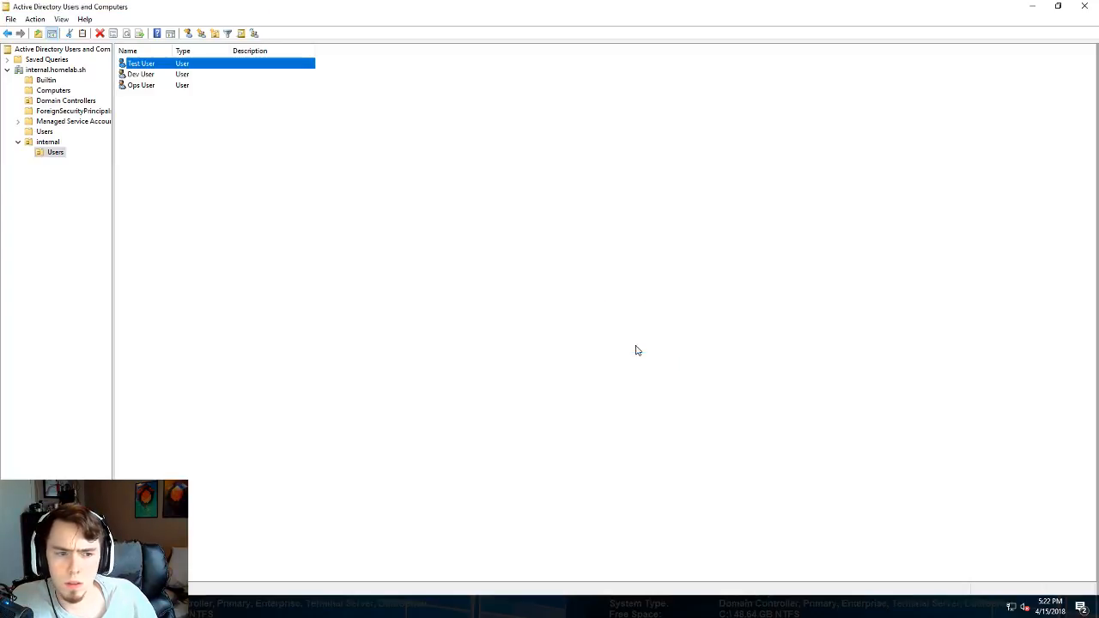
click(204, 190)
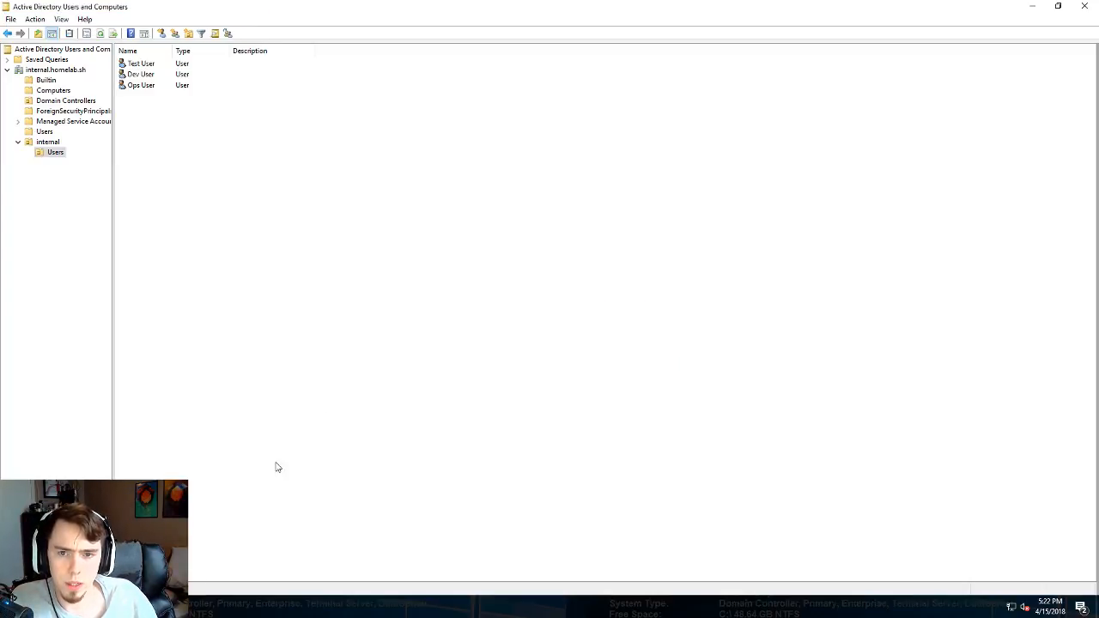
click(1031, 8)
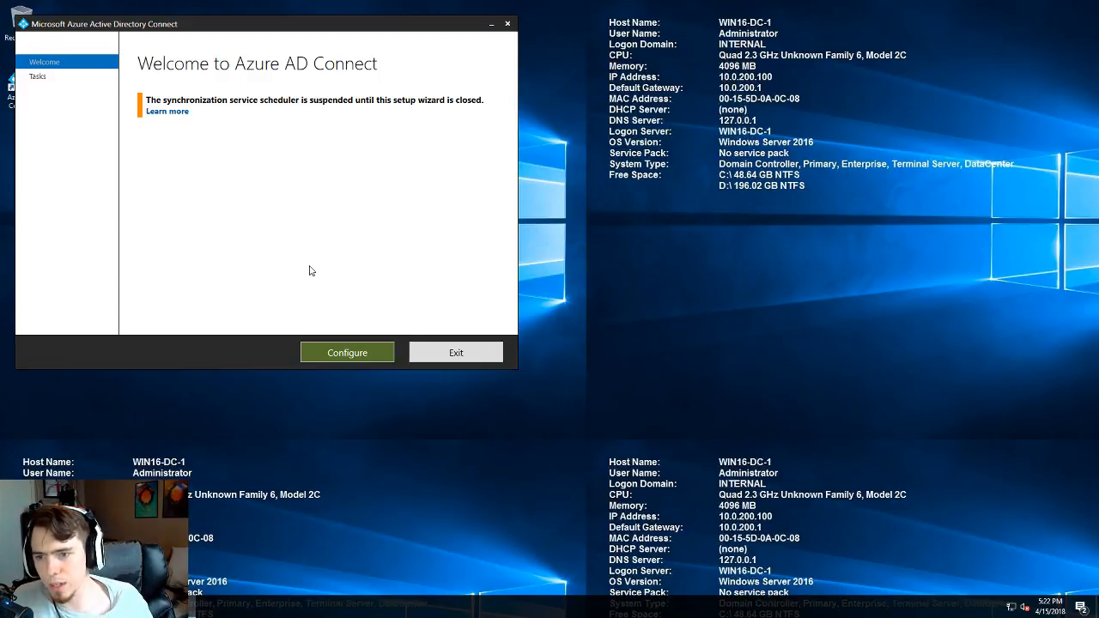
- Choose Refresh directory schema, sign in with Azure AD admin credentials, and proceed for internal.homelab.sh
click(347, 349)
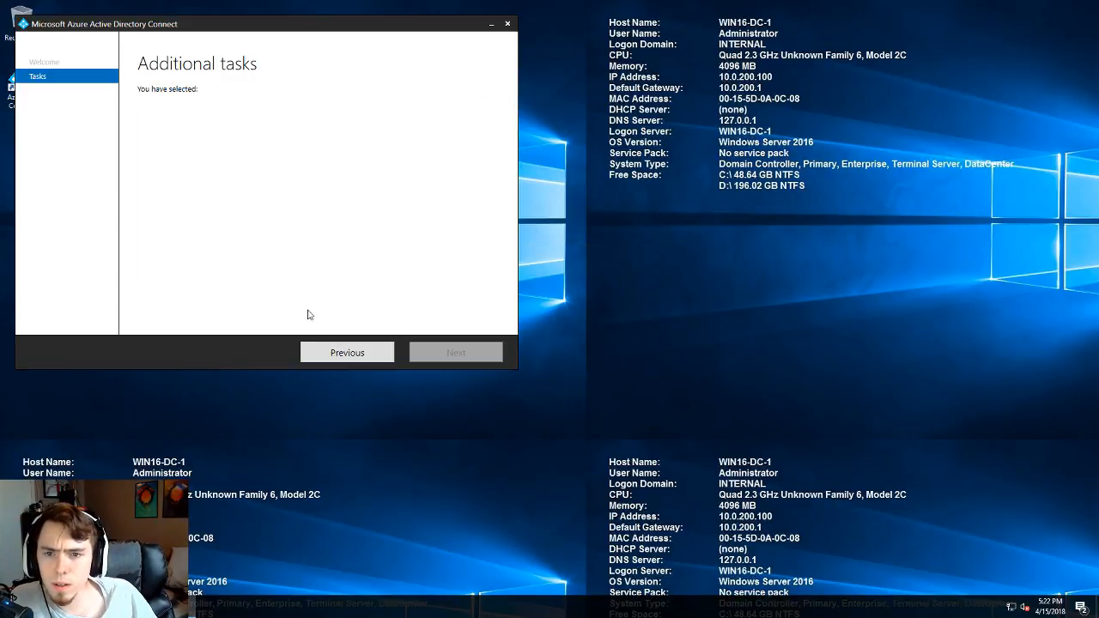
click(187, 184)
click(455, 353)
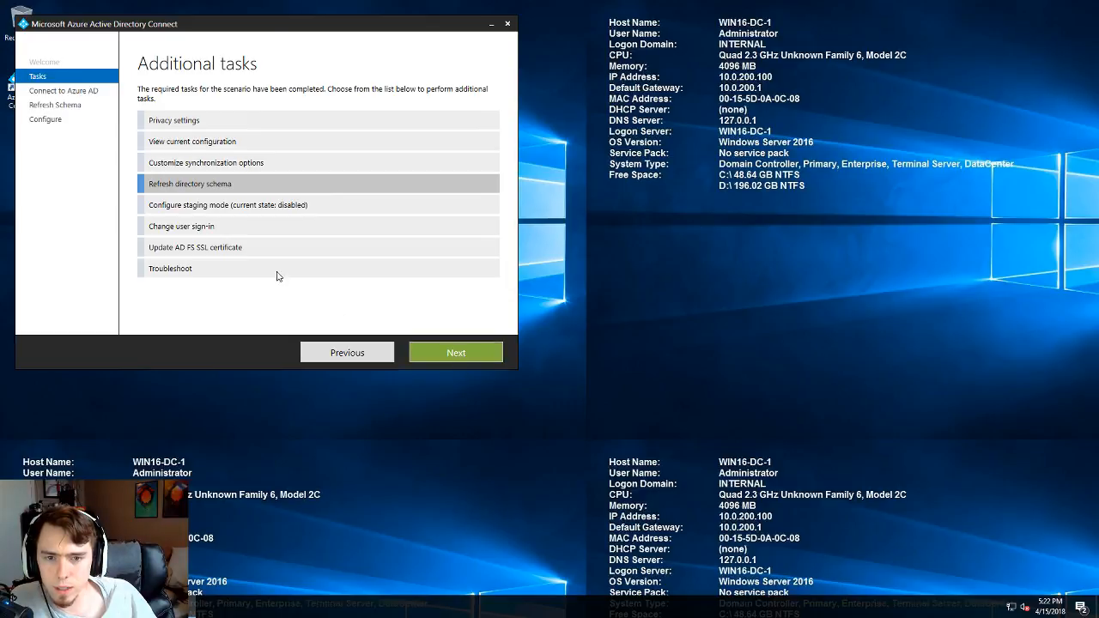
key(ctrl+v)
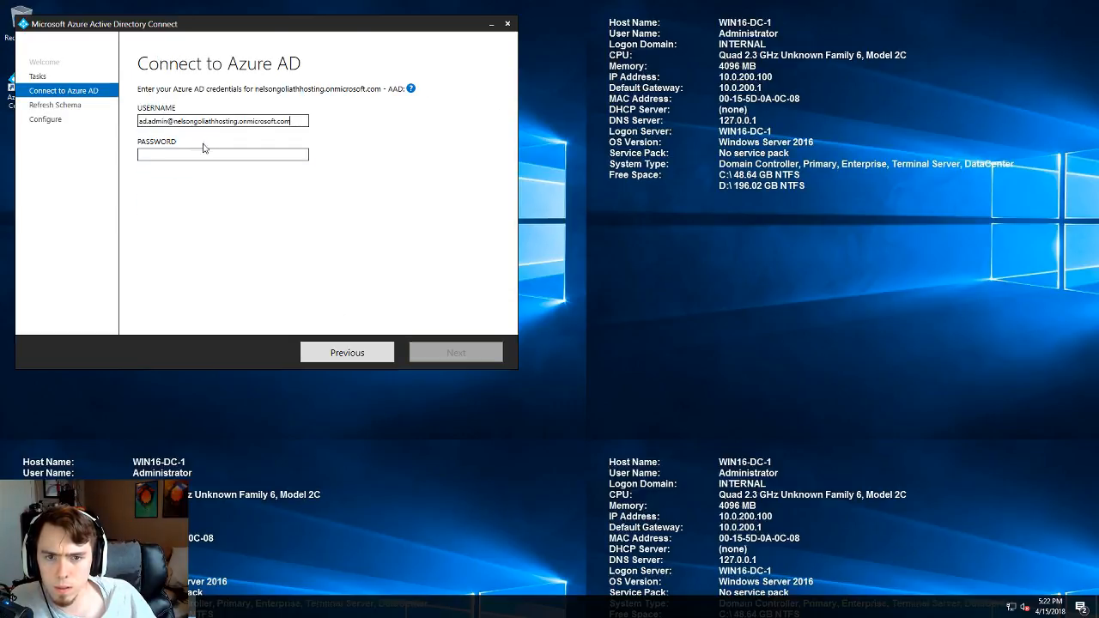
click(186, 156)
text(****)
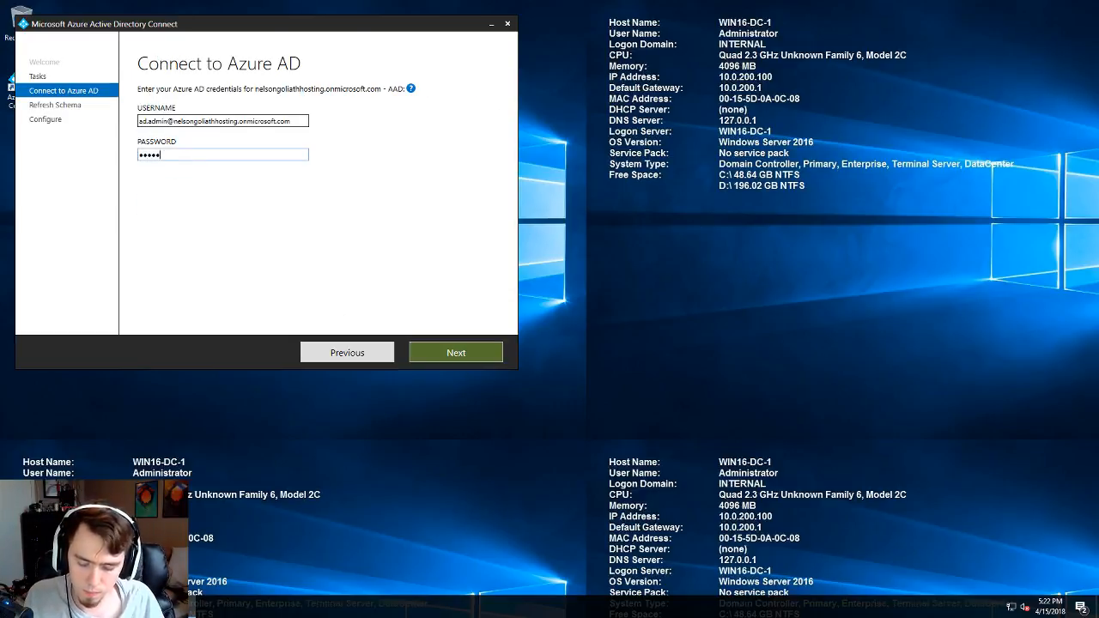
text(******)
key(Return)
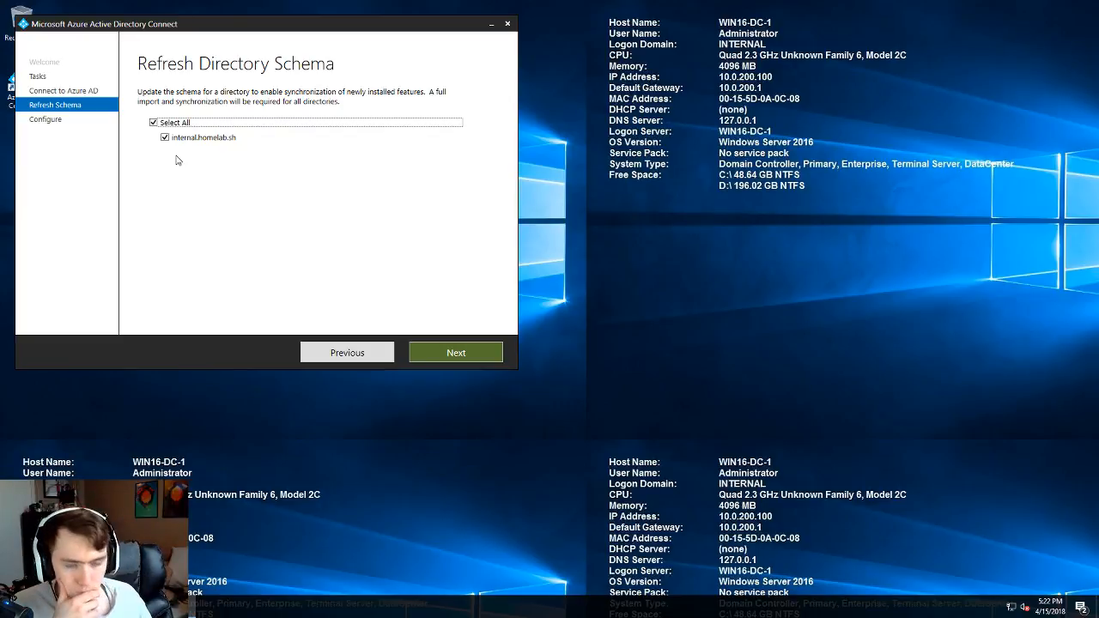
click(443, 350)
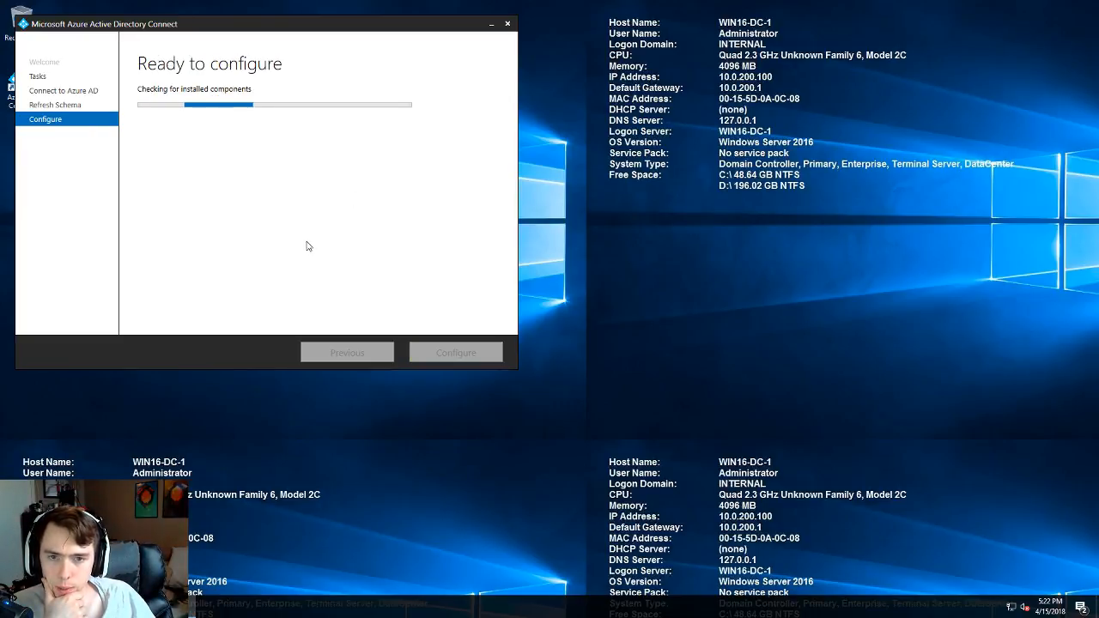
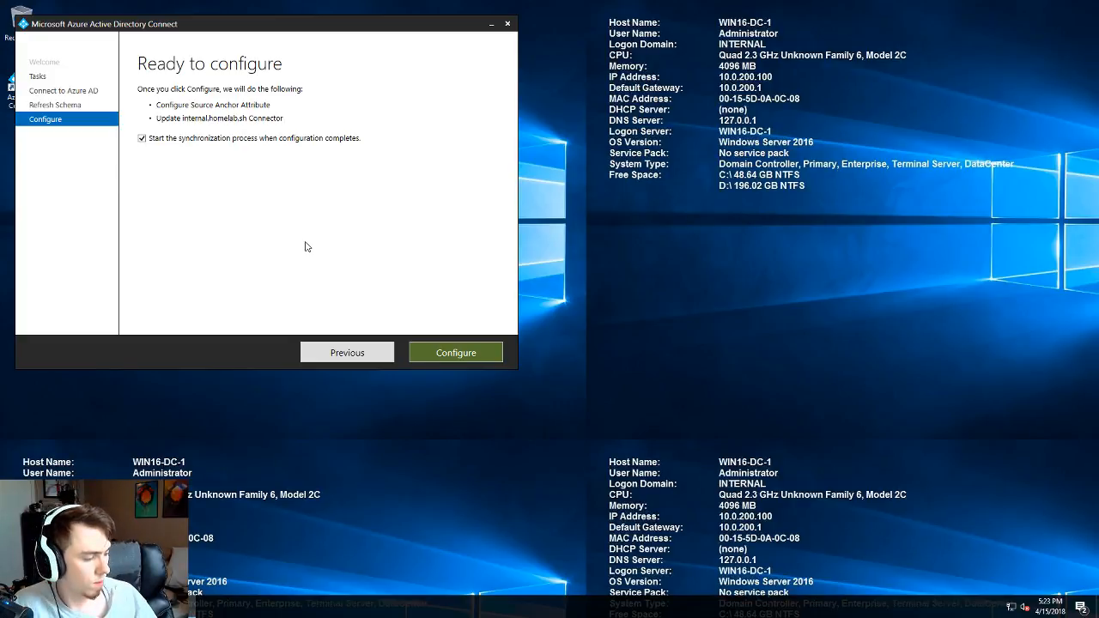
- Apply the directory schema refresh configuration, then exit Azure AD Connect once configuration completes
click(464, 356)
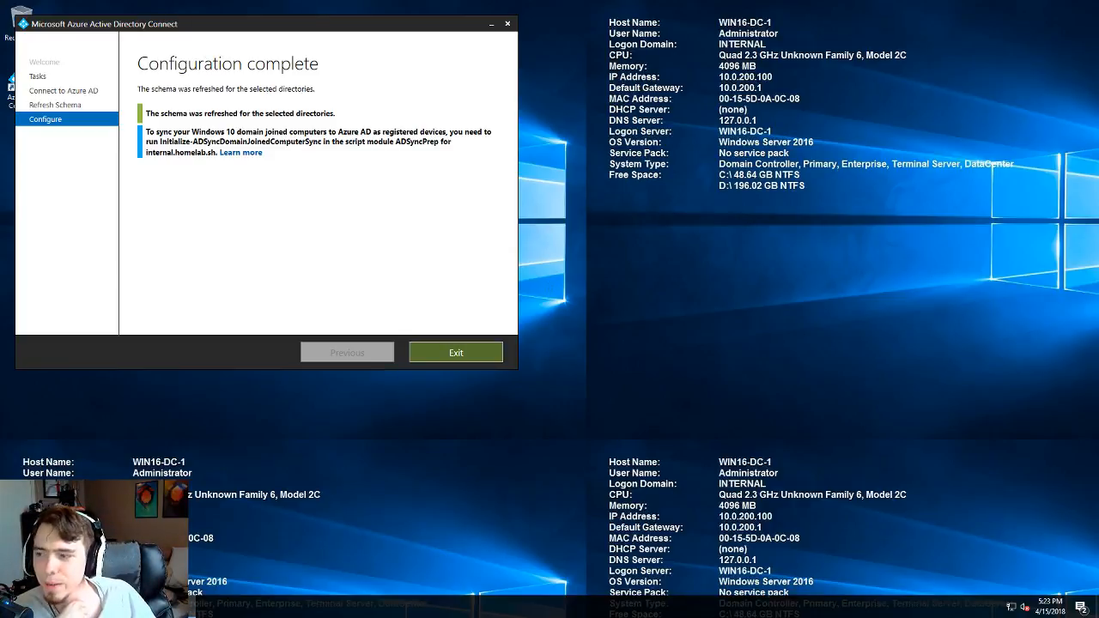
click(443, 352)
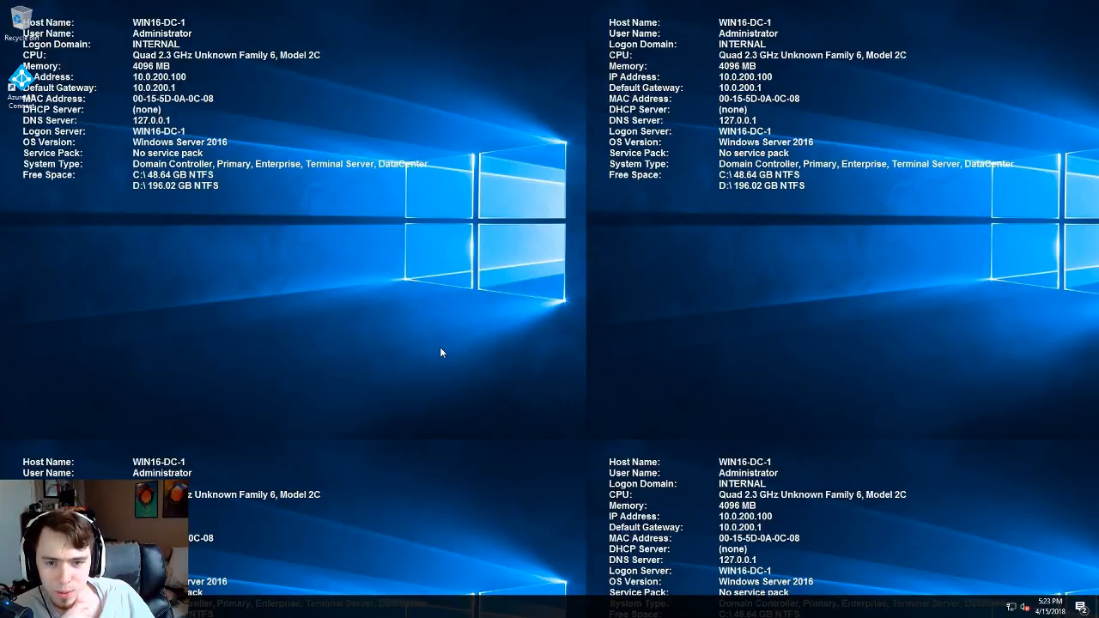
- Leave the full-screen remote server session for the local desktop
click(129, 607)
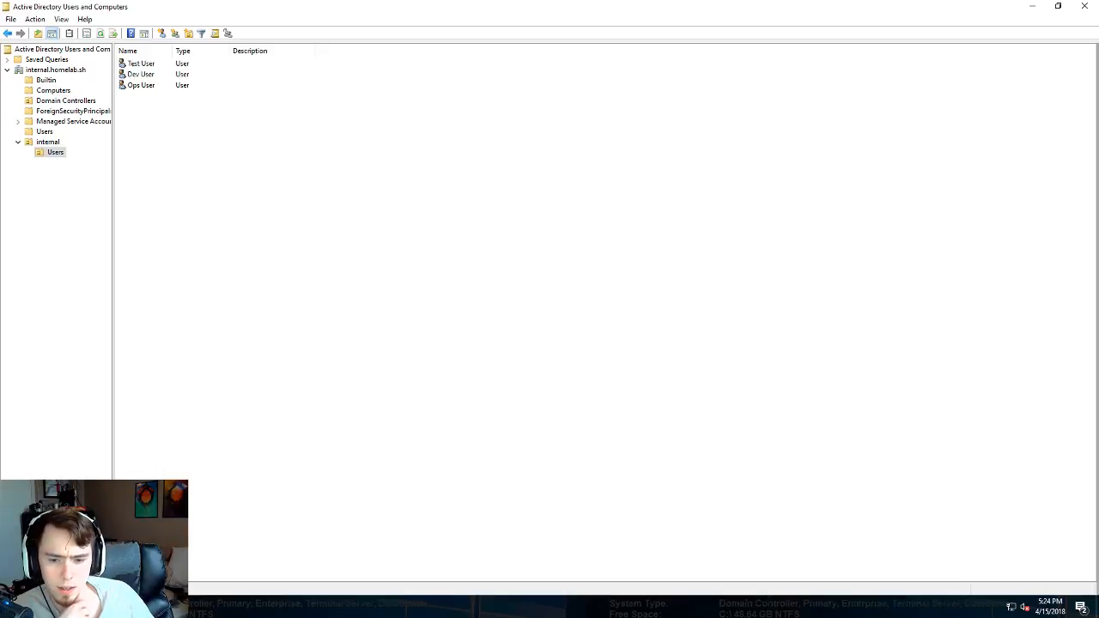
mouse_move(600, 7)
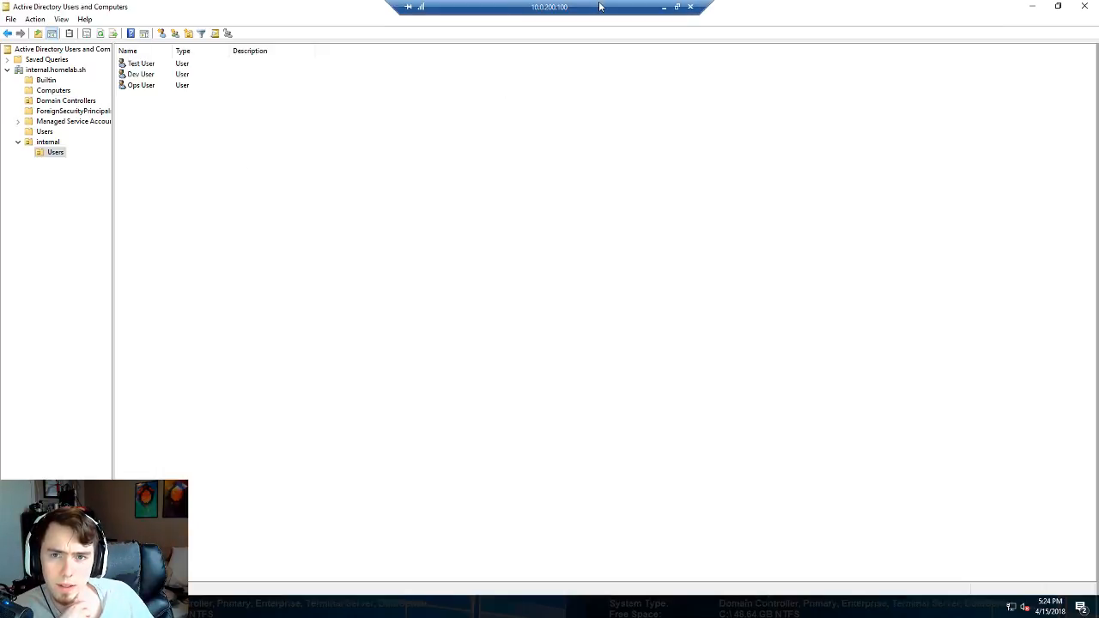
click(663, 7)
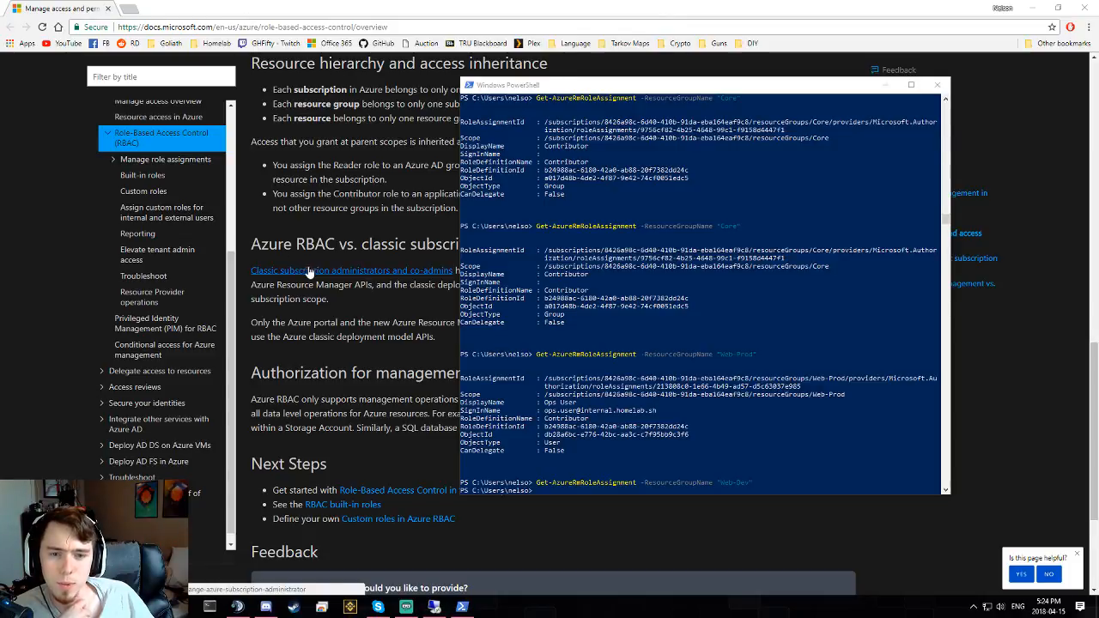
- Close the RBAC documentation window and bring the Azure portal back to the front
click(385, 452)
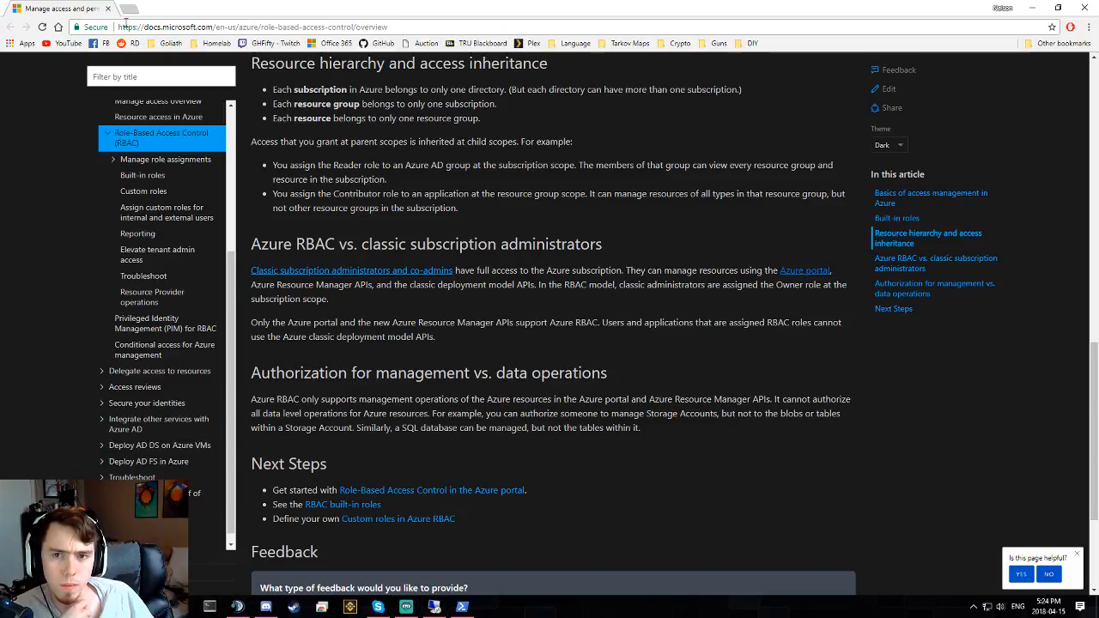
middle_click(85, 15)
click(382, 255)
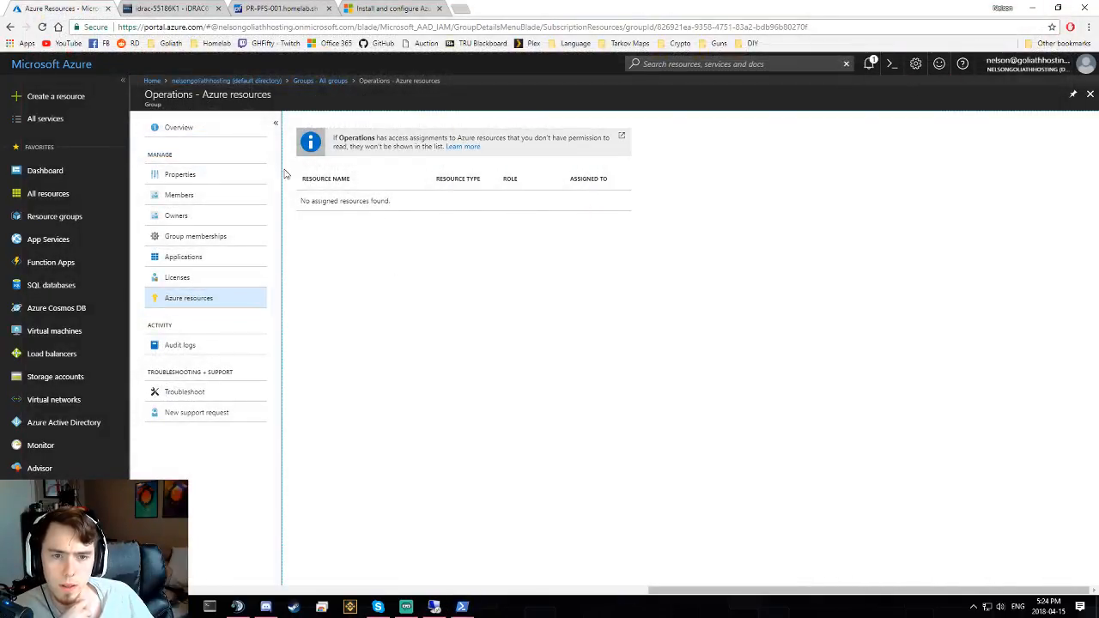
- Open the Contributor group from All groups and review its Azure resource assignments
click(319, 81)
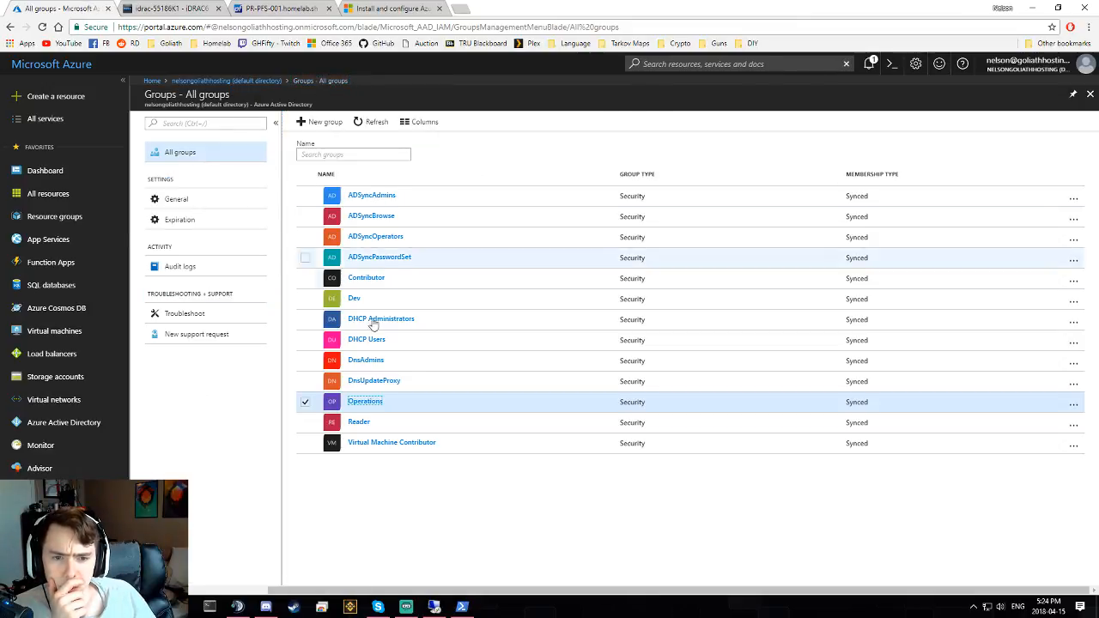
click(378, 279)
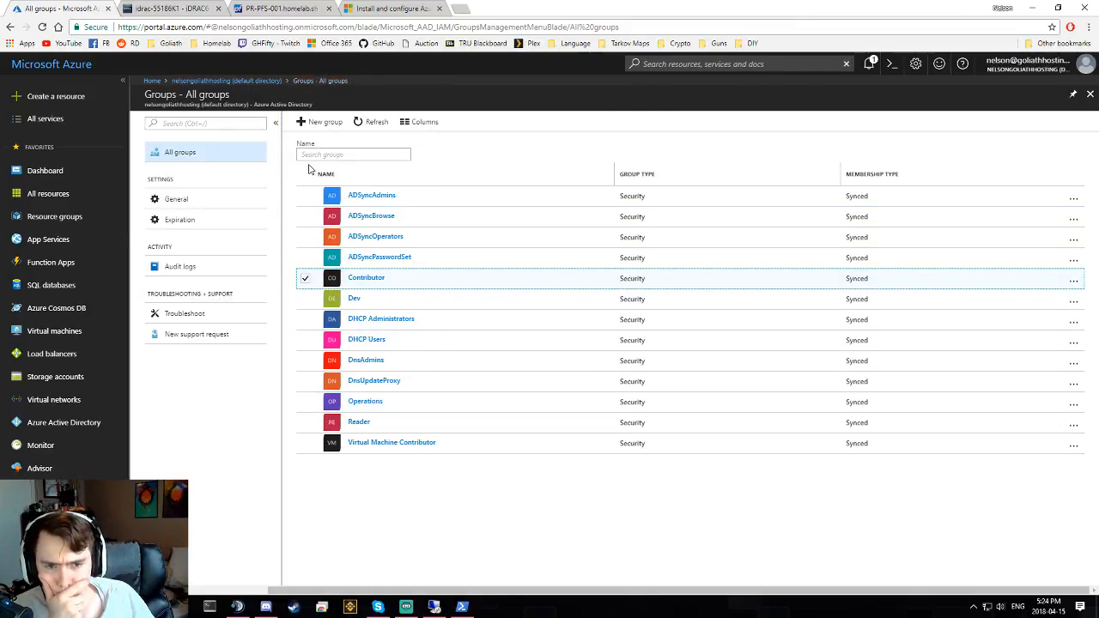
click(377, 278)
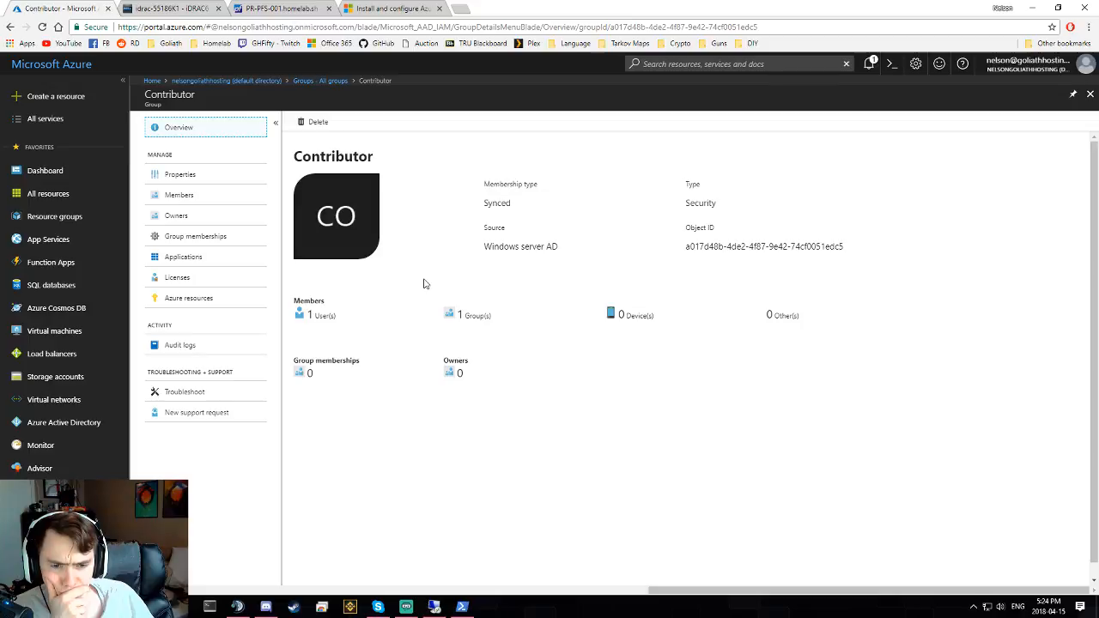
click(206, 298)
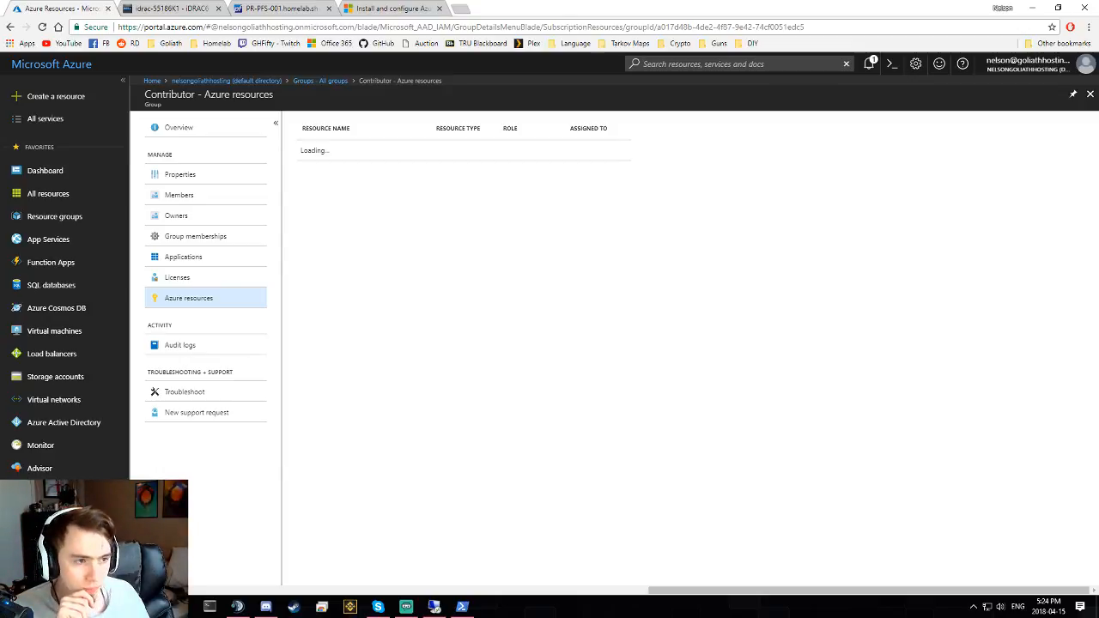
click(190, 299)
- Check the Contributor group's properties, then list the resource groups Core, Web-Dev and Web-Prod
click(181, 176)
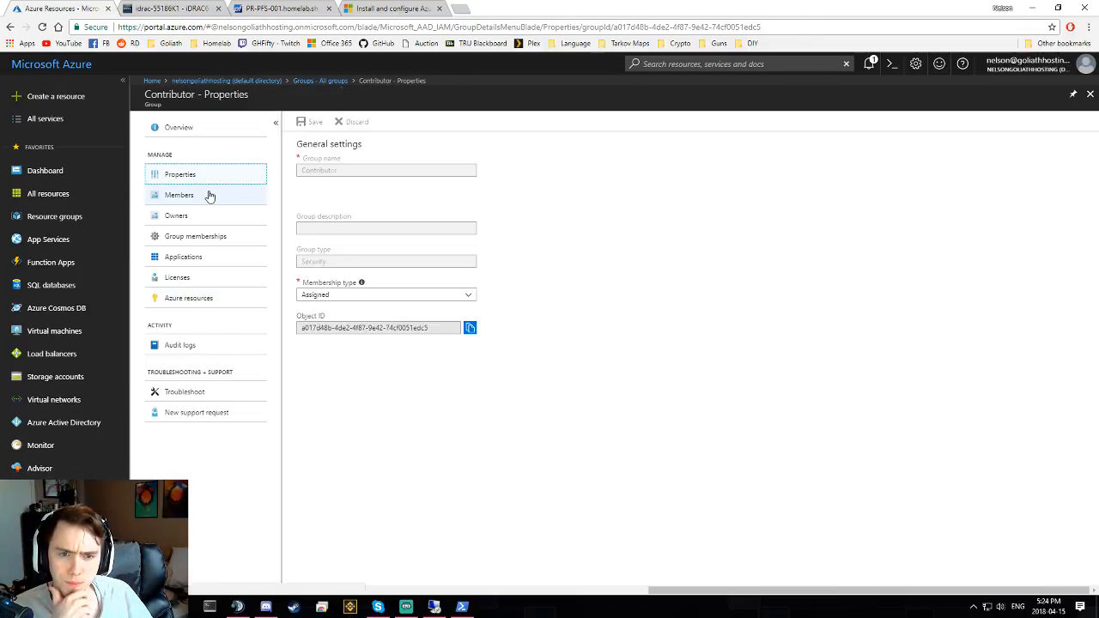
click(206, 297)
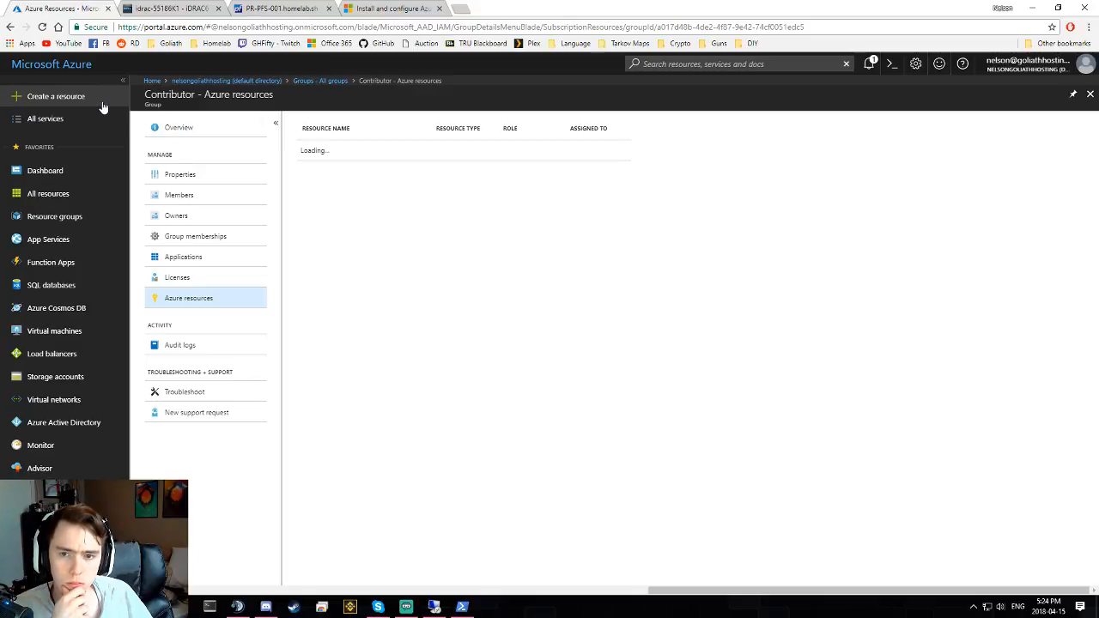
click(54, 216)
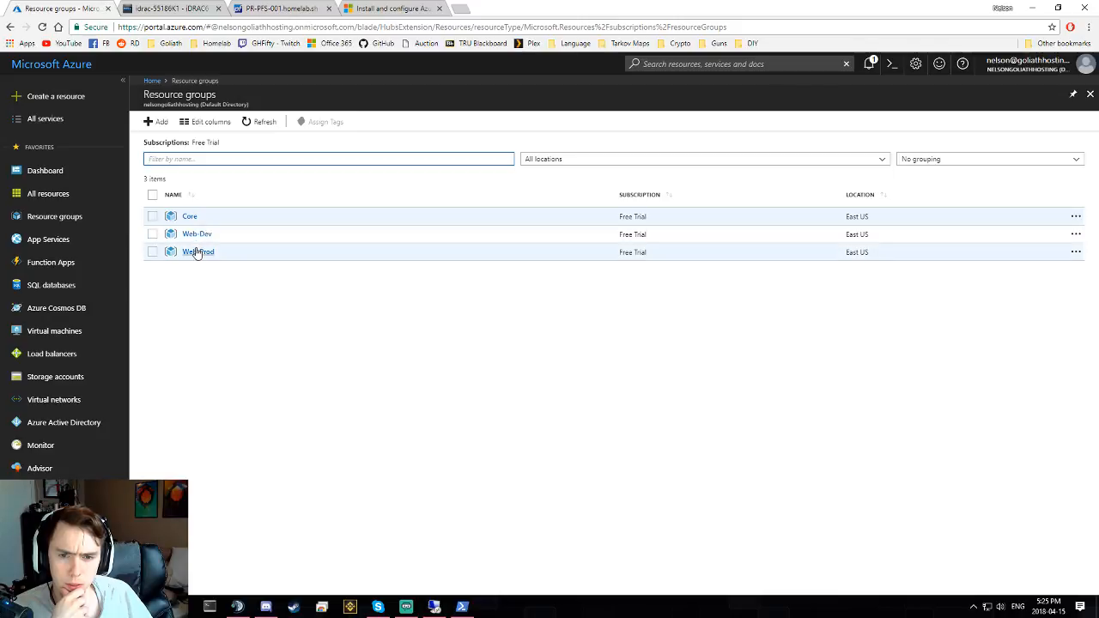
- Show the Web-Dev resource group's seven resources, including VM-Ubuntu and Web-Dev-vnet, after checking notifications
click(196, 234)
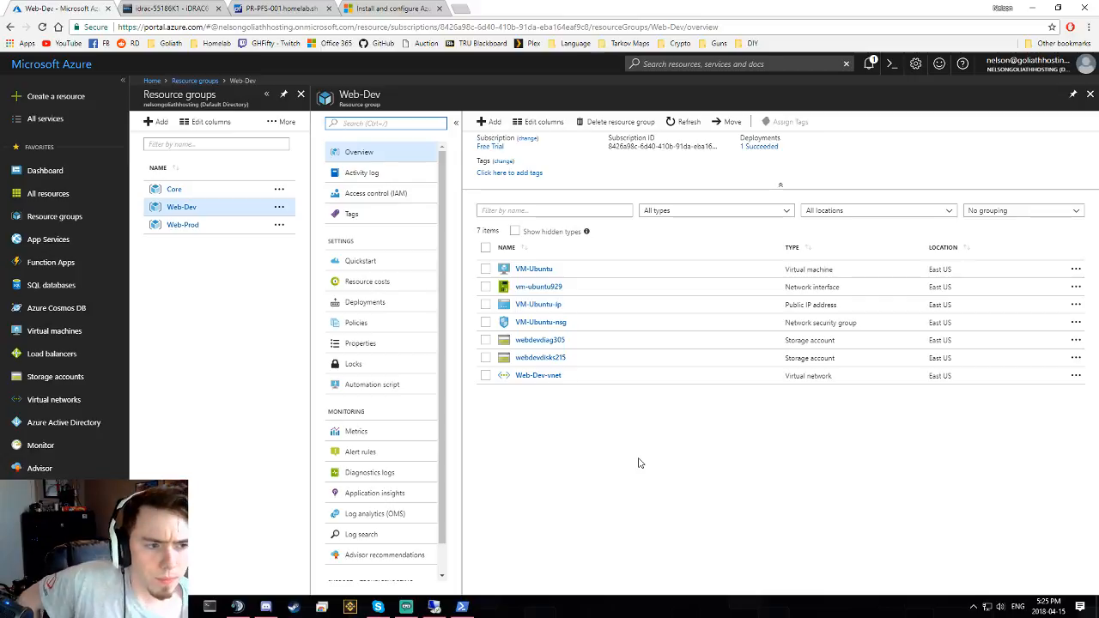
click(869, 65)
click(1089, 85)
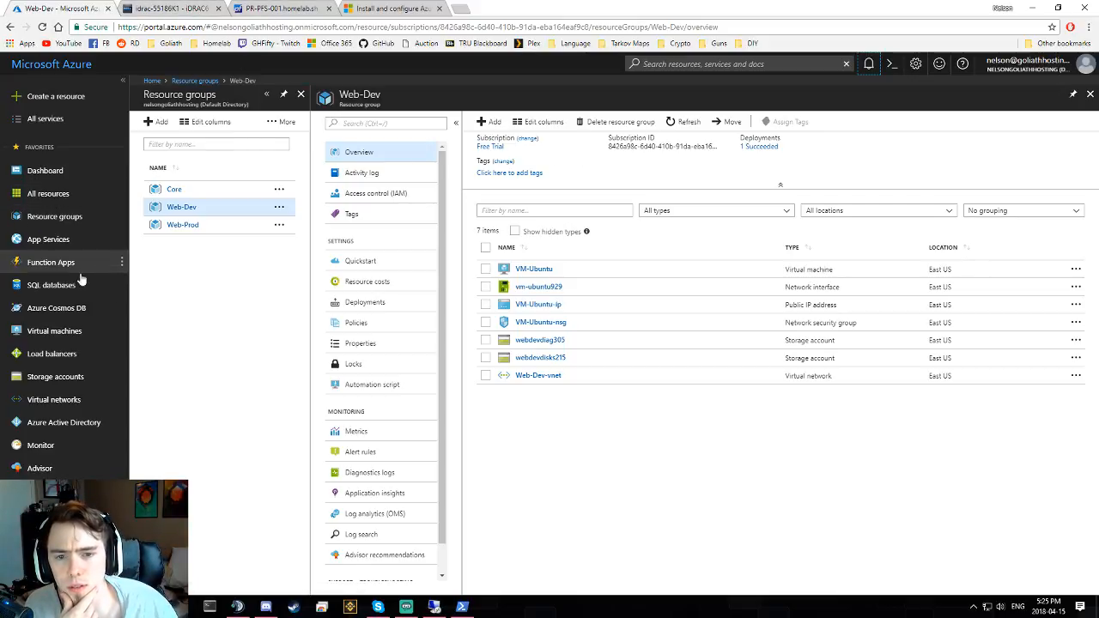
click(181, 224)
click(191, 209)
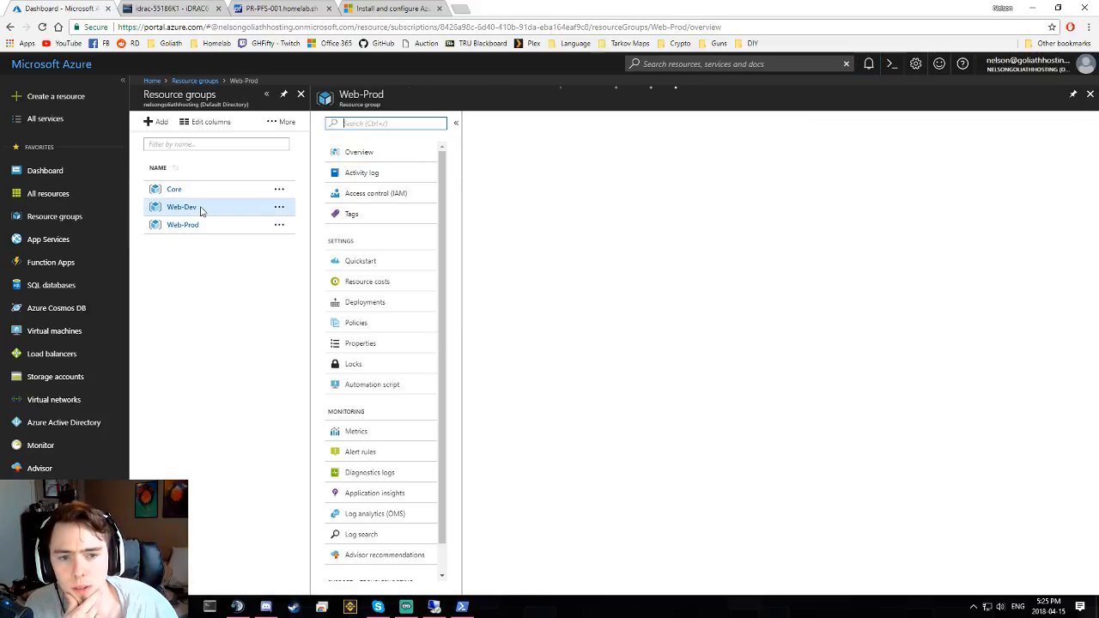
click(462, 607)
- Search the web for 'azure roll assignment' in a new browser tab
key(Return)
key(Return)
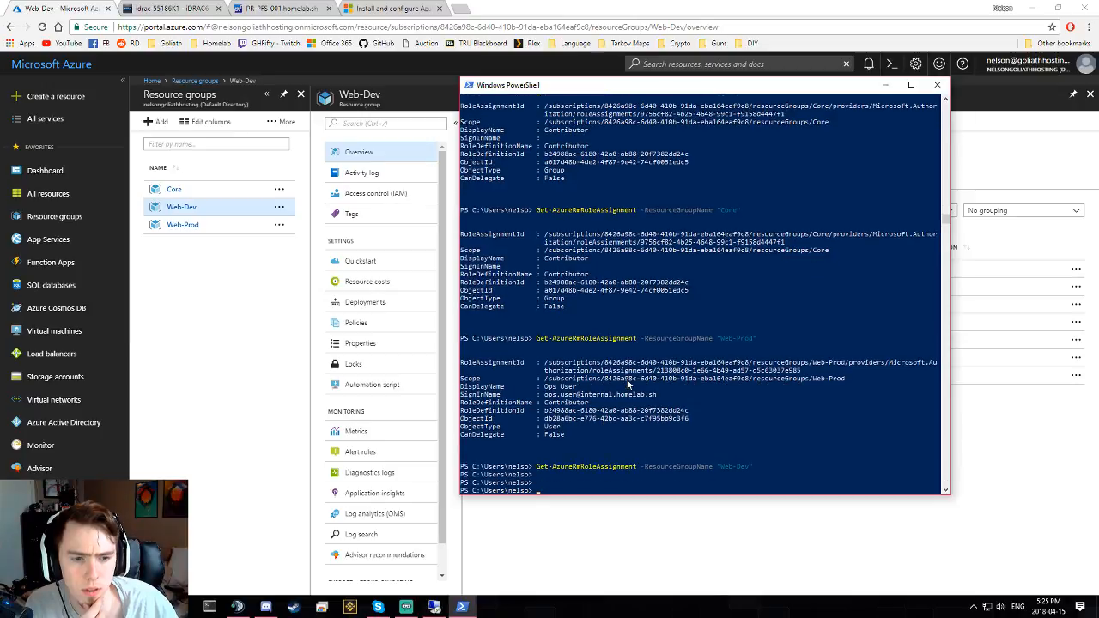
click(460, 8)
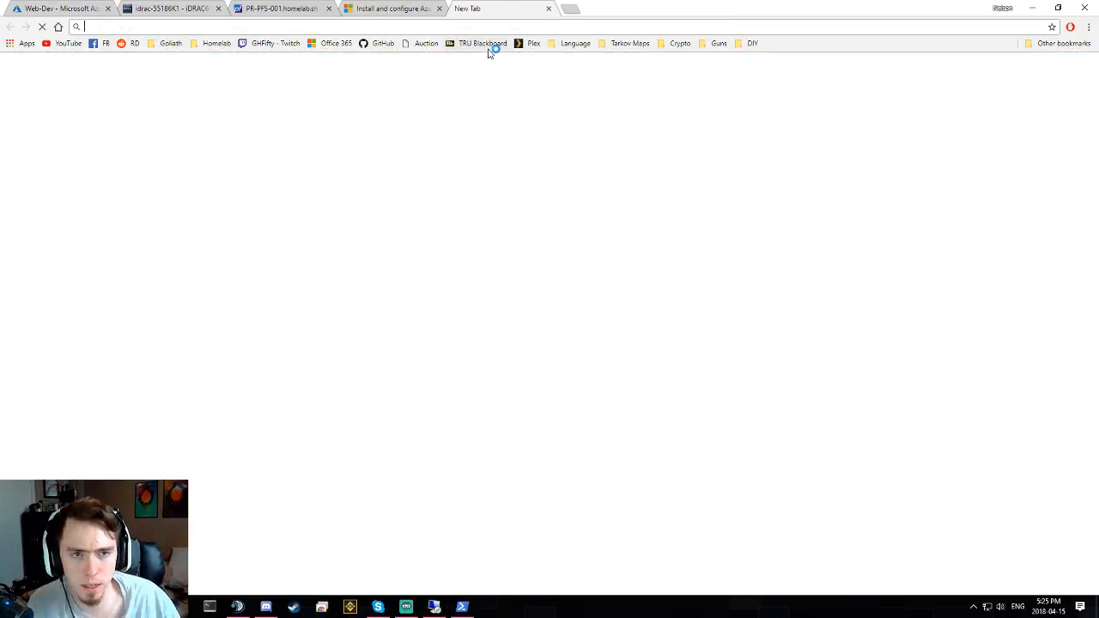
text(set axure)
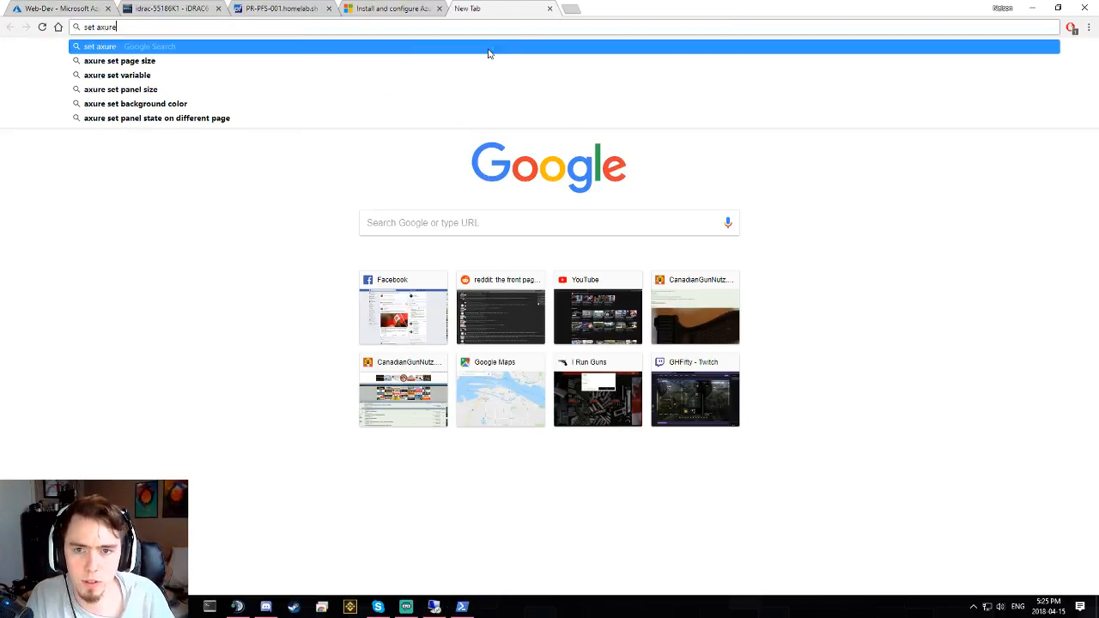
key(BackSpace)
key(BackSpace)
key(BackSpace)
key(BackSpace)
key(BackSpace)
text(zure ro)
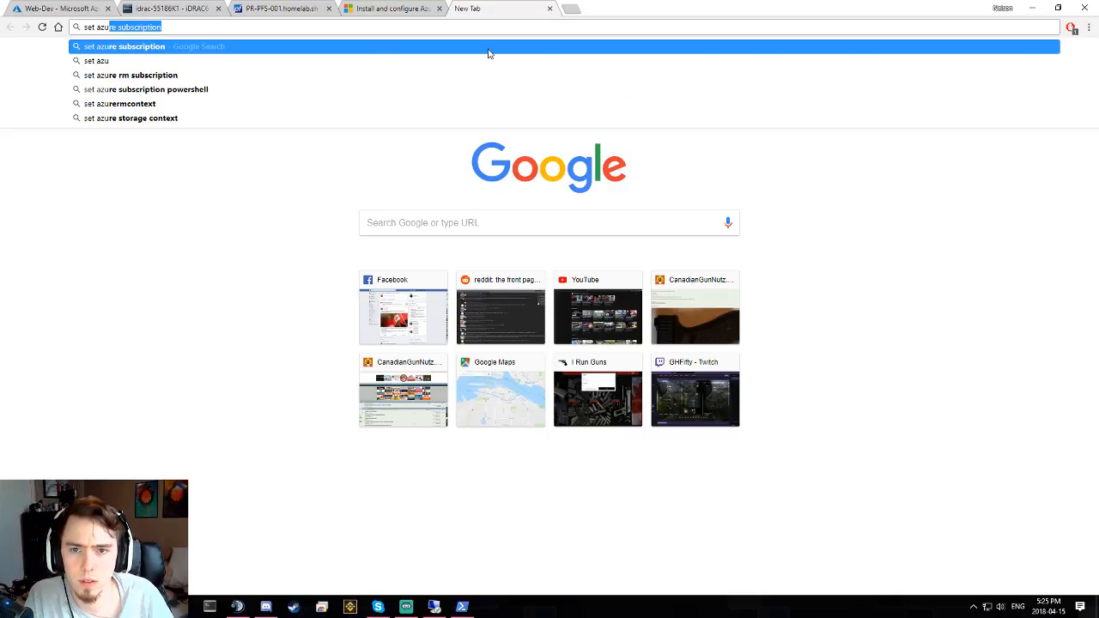
text(ll assig)
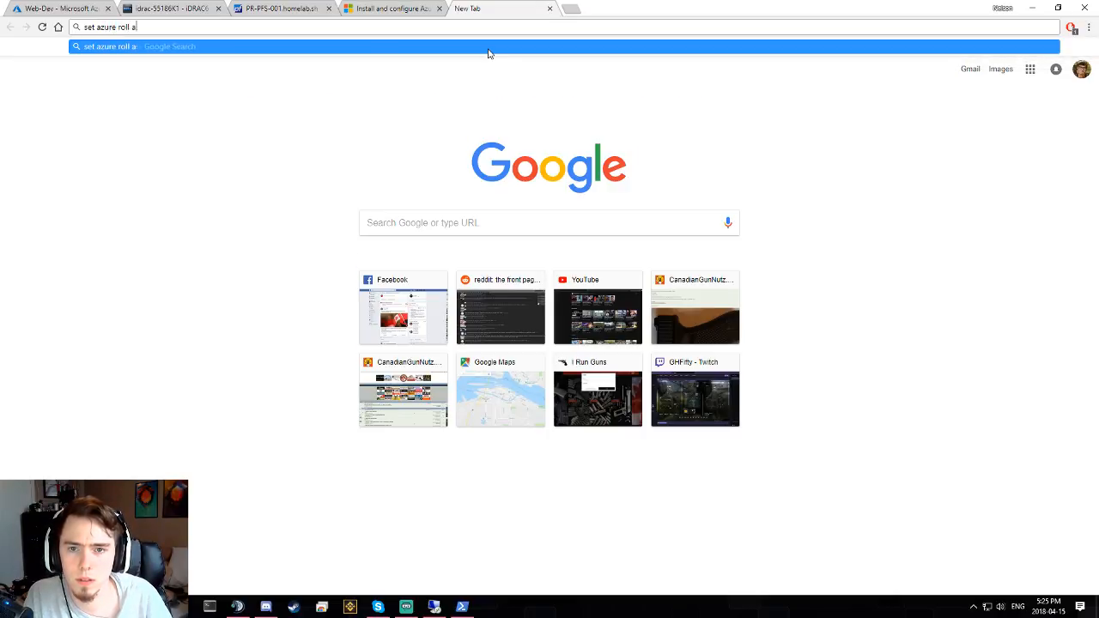
text(nment)
key(Return)
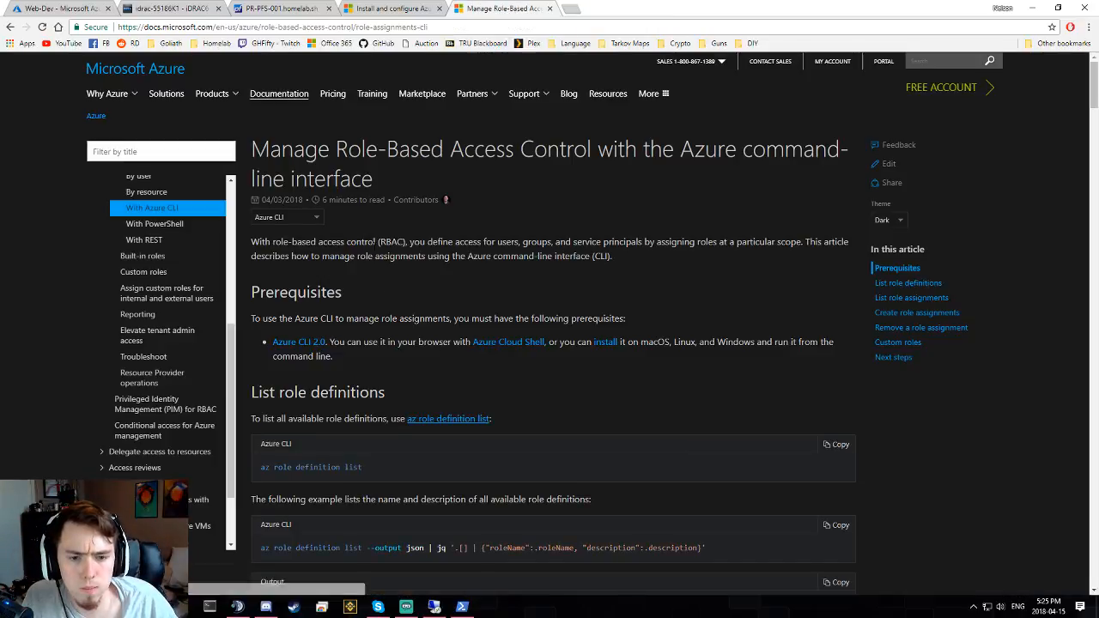
- Open the PowerShell version of the RBAC role-assignment docs and scroll to Grant access
scroll(369, 258, down, 1)
scroll(368, 254, down, 5)
scroll(257, 245, up, 3)
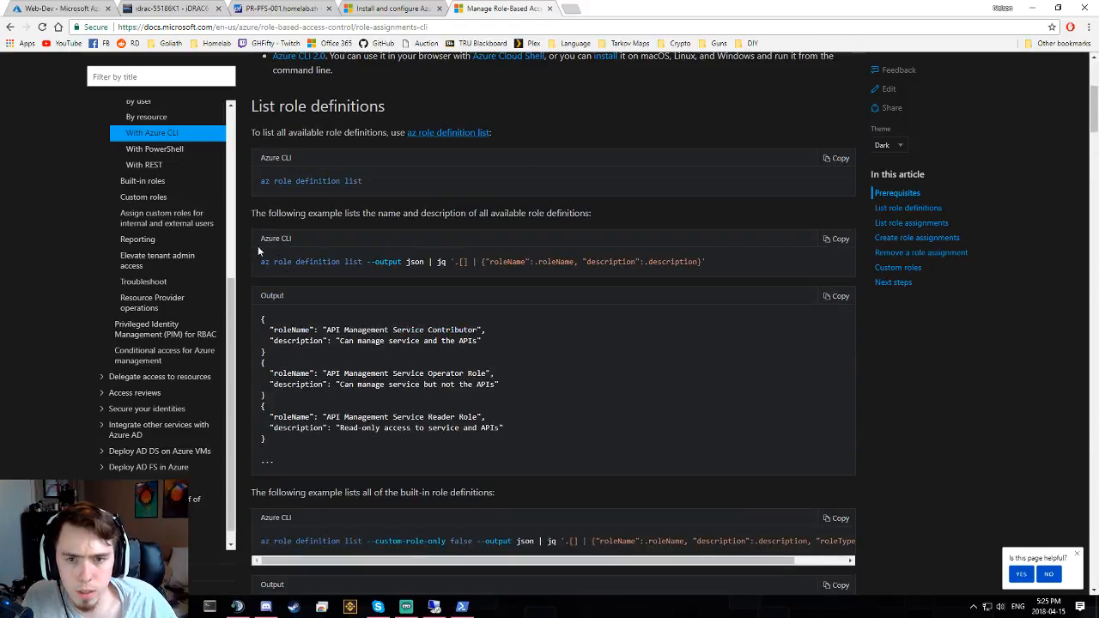
click(148, 152)
scroll(464, 322, down, 8)
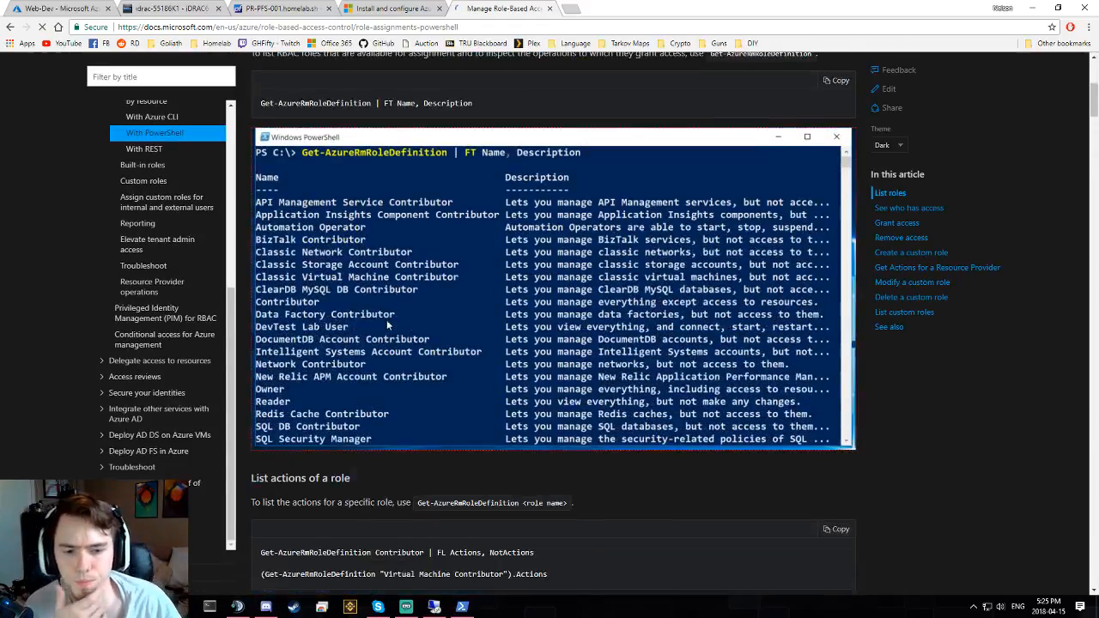
scroll(420, 320, down, 7)
scroll(415, 320, up, 1)
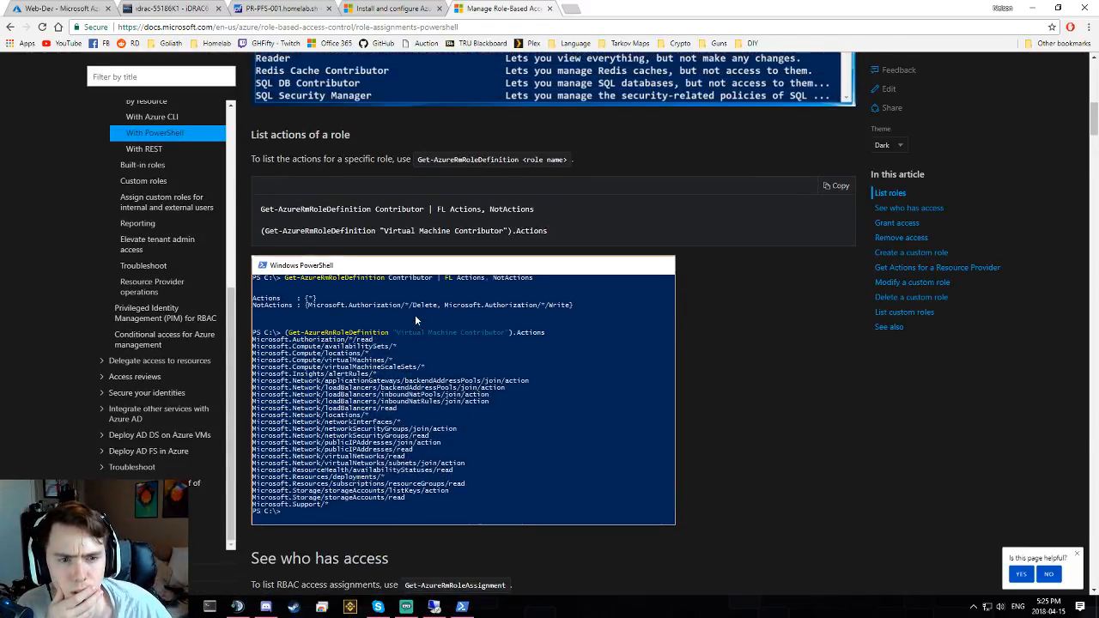
scroll(351, 182, down, 10)
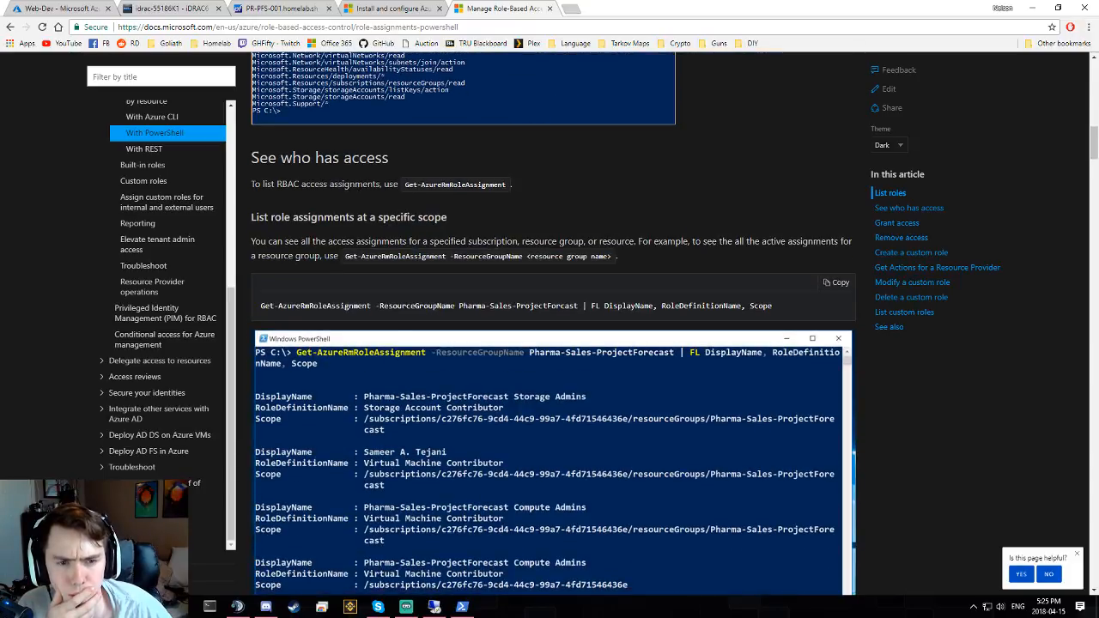
scroll(423, 196, down, 6)
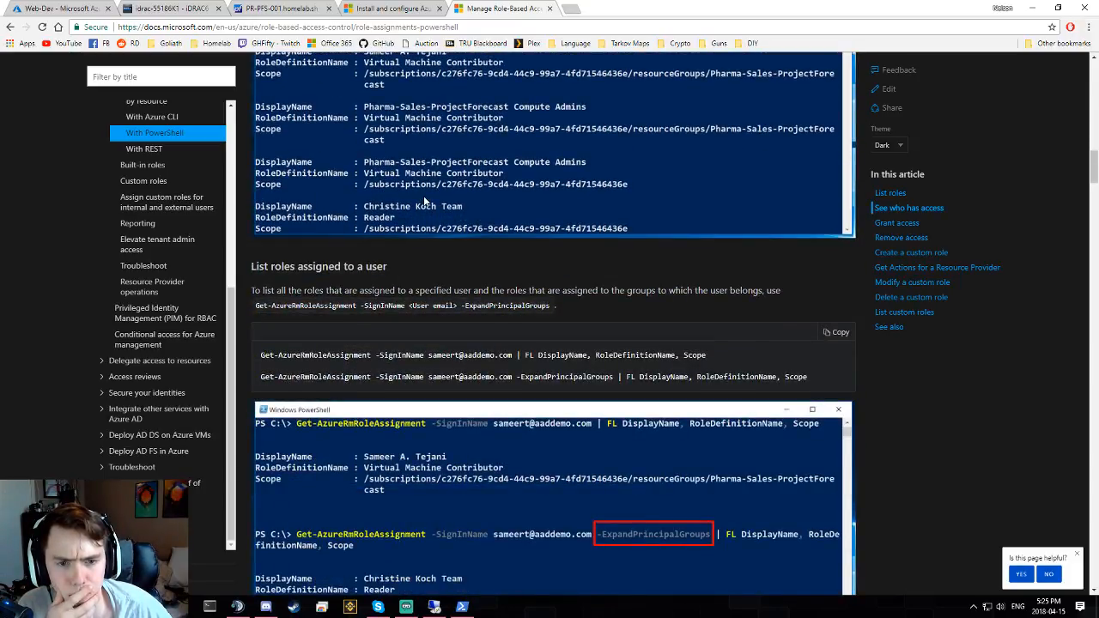
scroll(424, 197, down, 14)
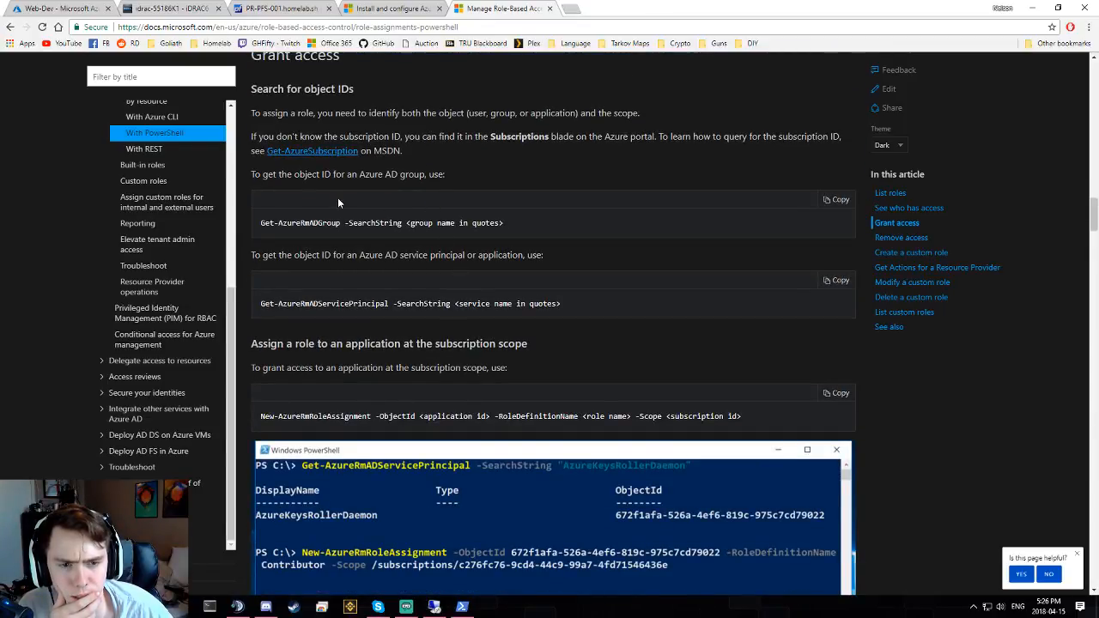
scroll(436, 262, down, 3)
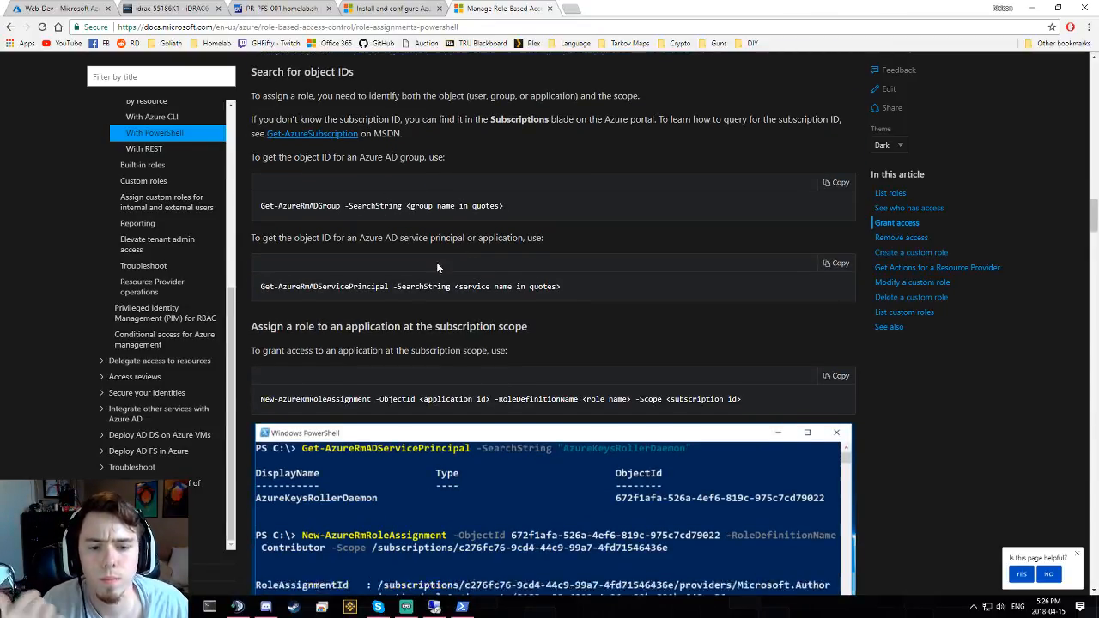
- Select the subscription-scope New-AzureRmRoleAssignment command line and review its example output
triple_click(343, 244)
triple_click(344, 244)
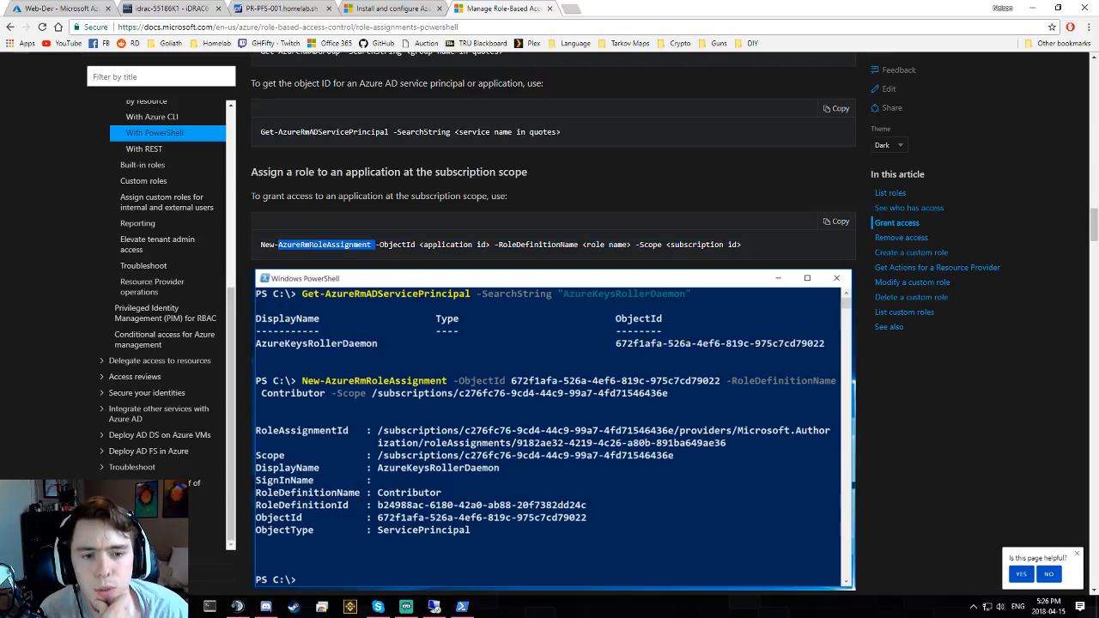
double_click(449, 244)
double_click(373, 244)
triple_click(373, 244)
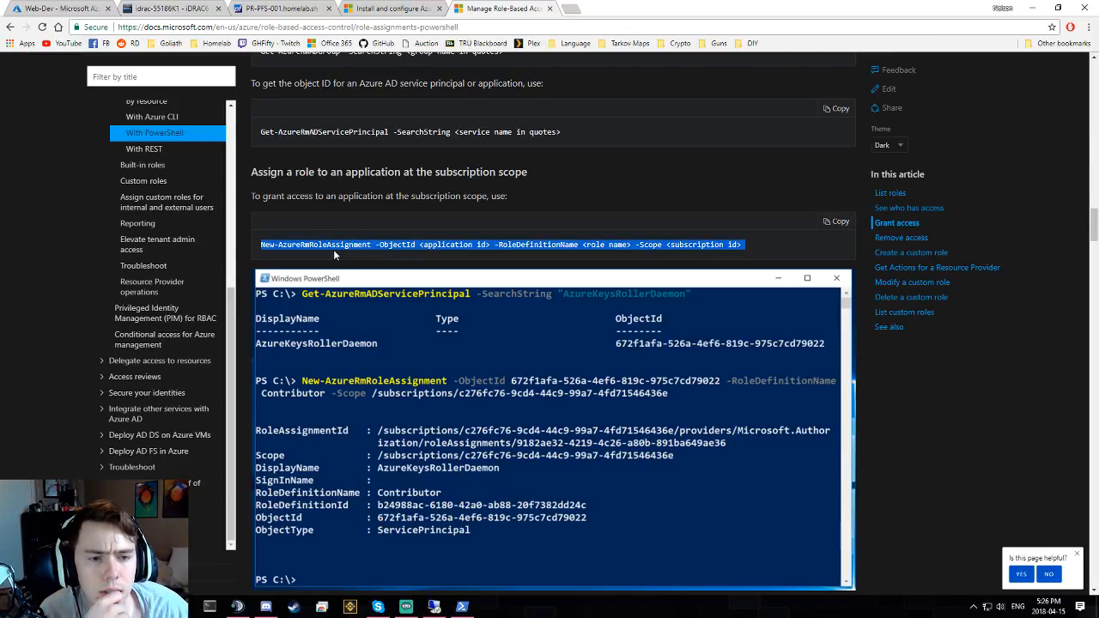
click(334, 249)
scroll(444, 248, down, 4)
scroll(444, 248, up, 2)
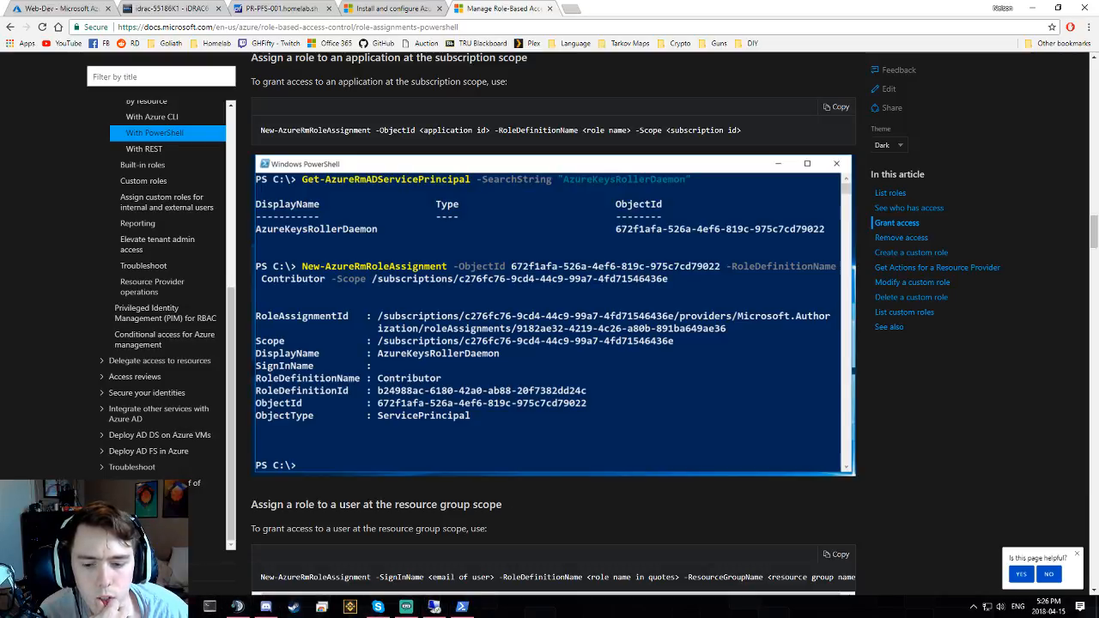
key(super)
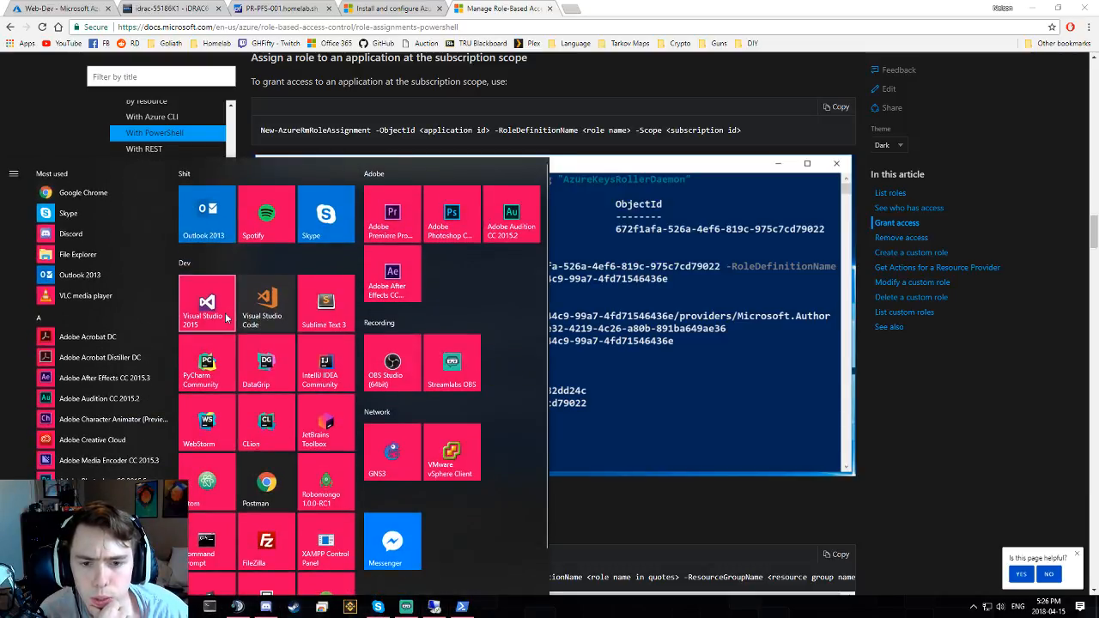
- Launch Visual Studio Code on the Scripts folder and minimize all other windows behind it
scroll(271, 487, down, 1)
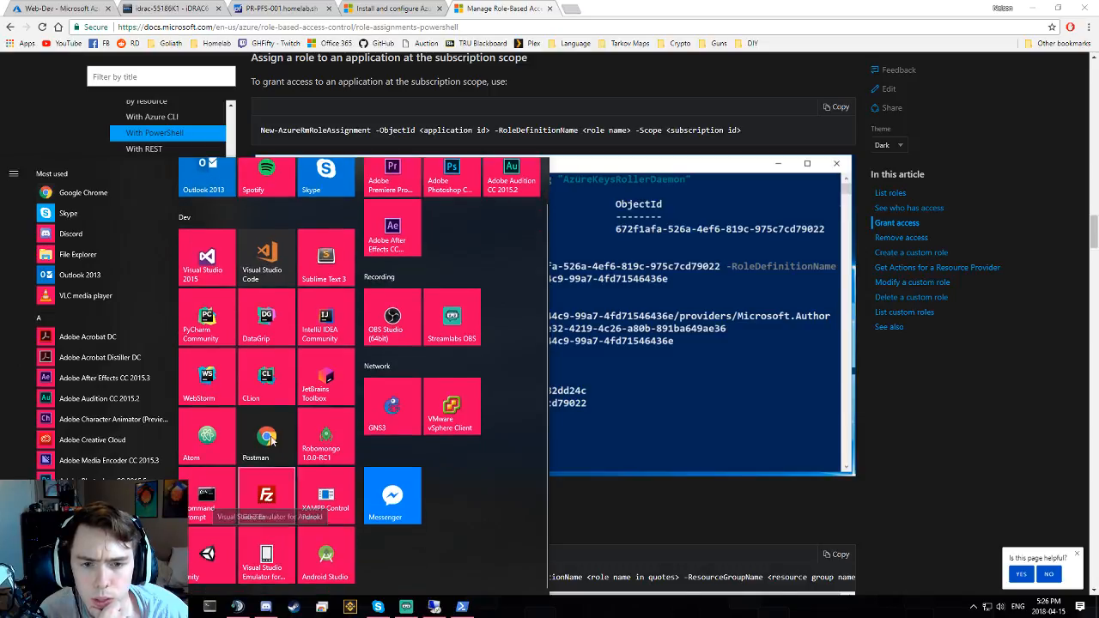
click(266, 262)
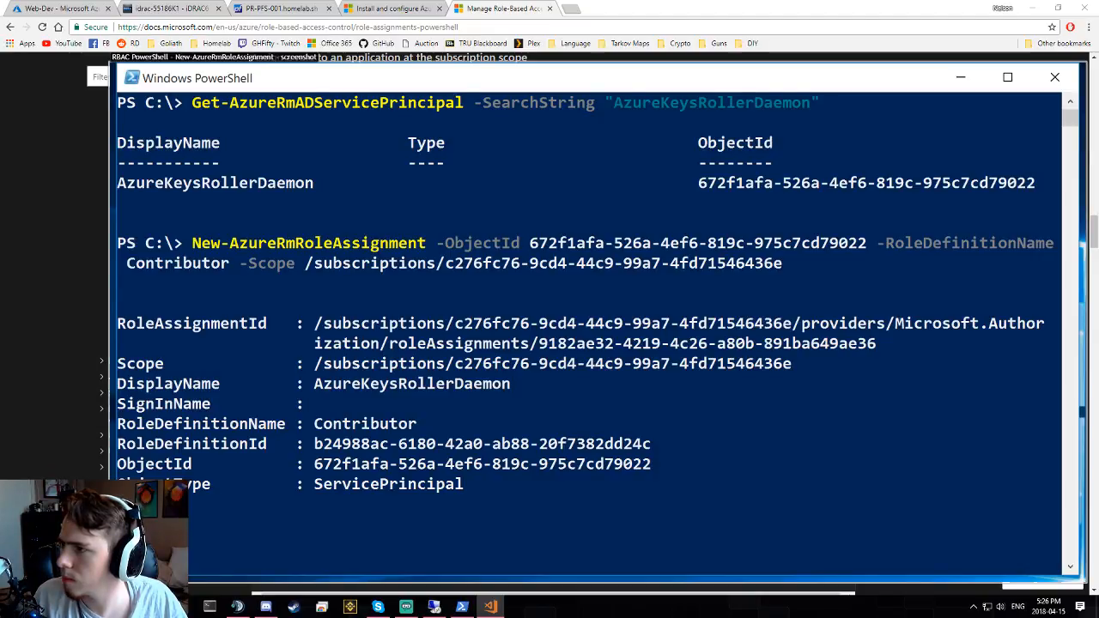
drag(552, 3, 506, 1)
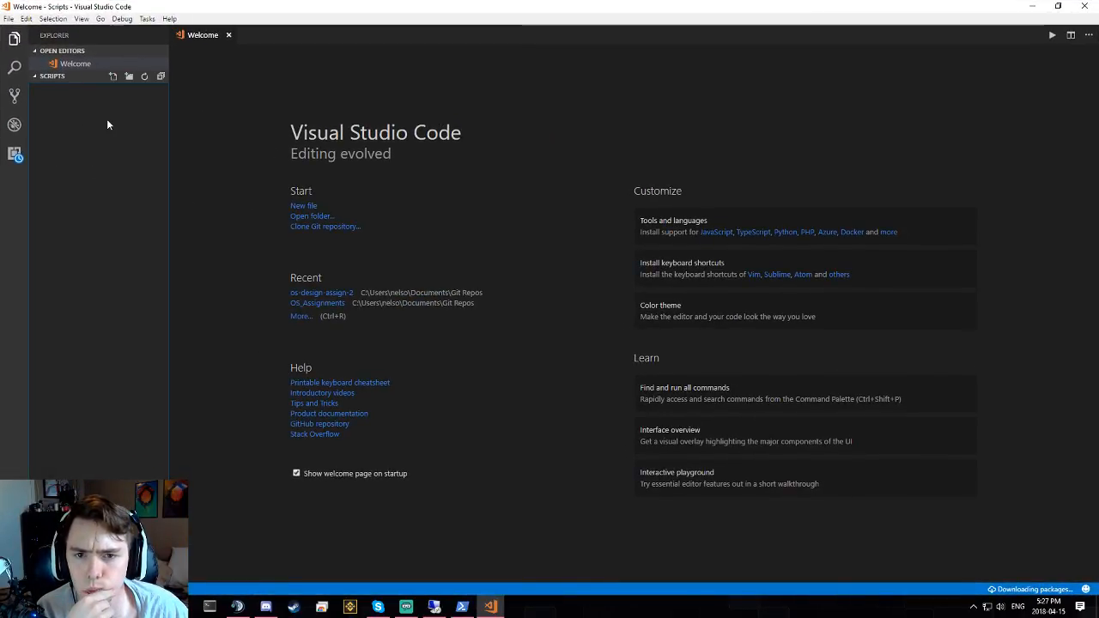
- Create a new file named Give-RBACRole.ps1 in the Scripts folder
click(228, 35)
right_click(120, 138)
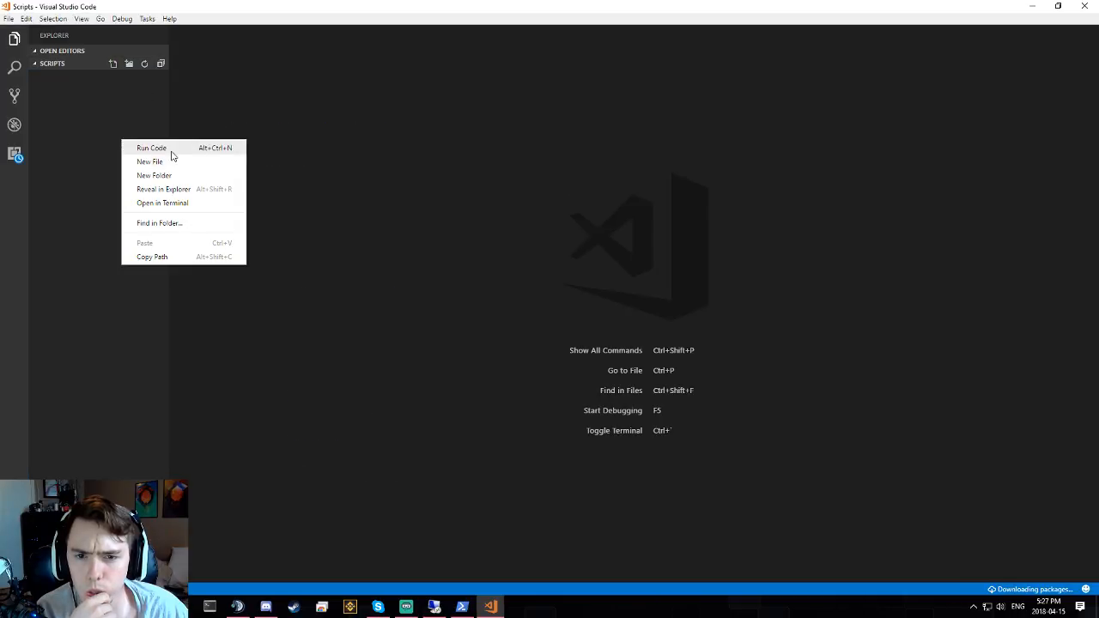
click(171, 167)
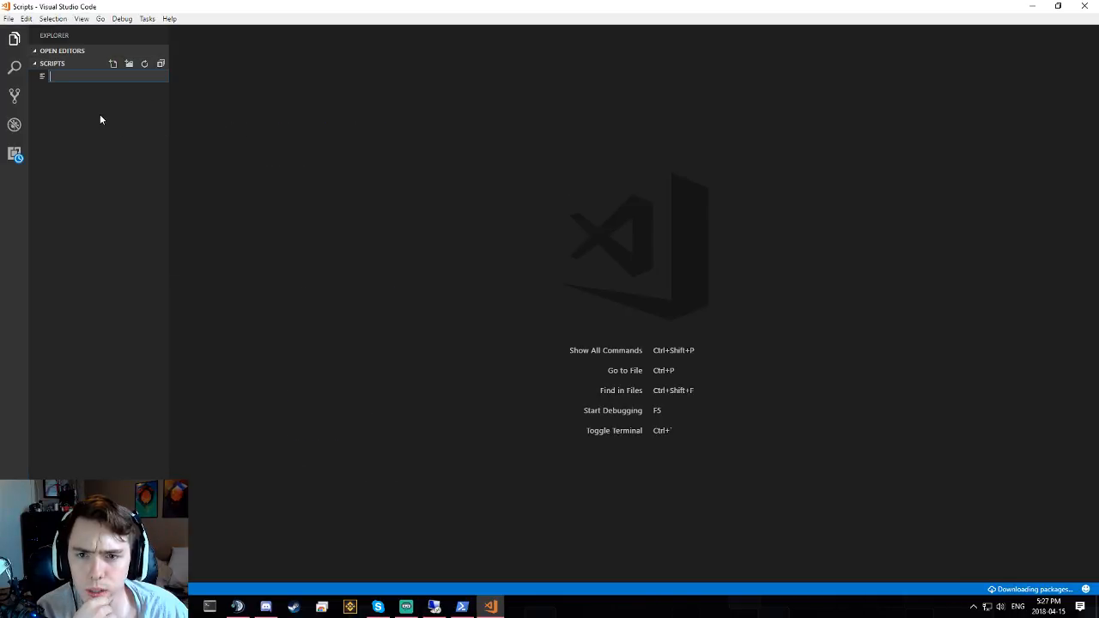
text(Add)
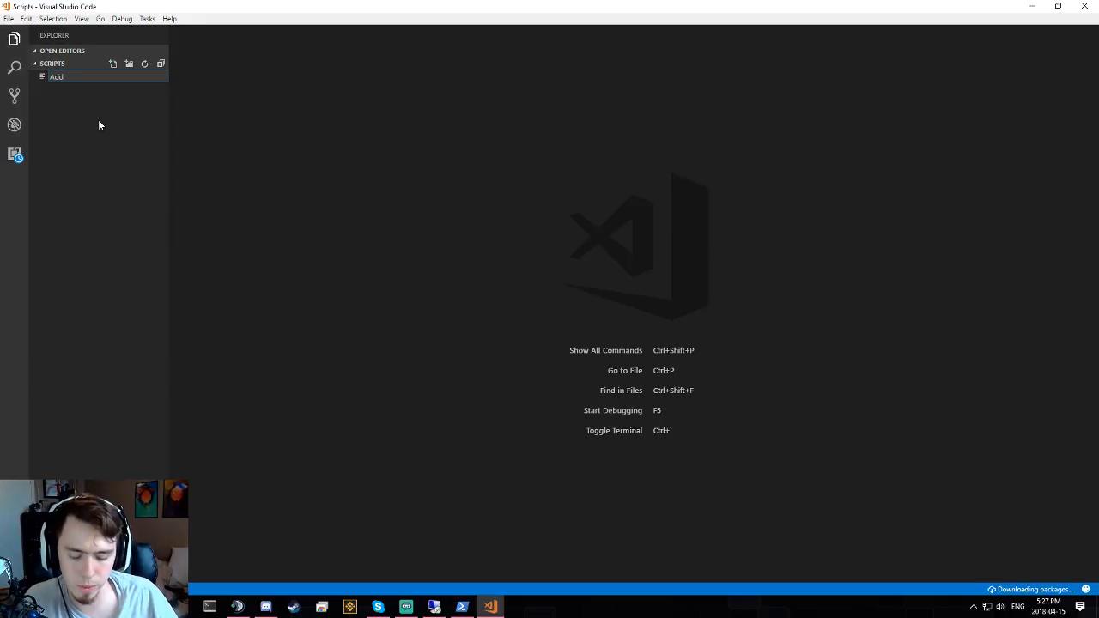
text(RB)
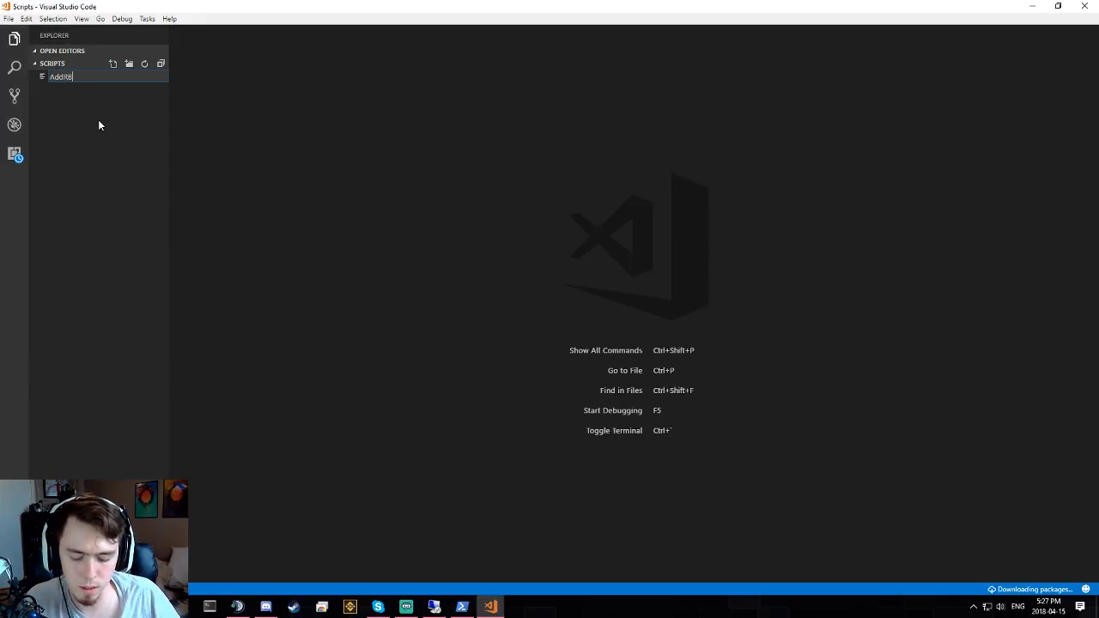
text(ACRole)
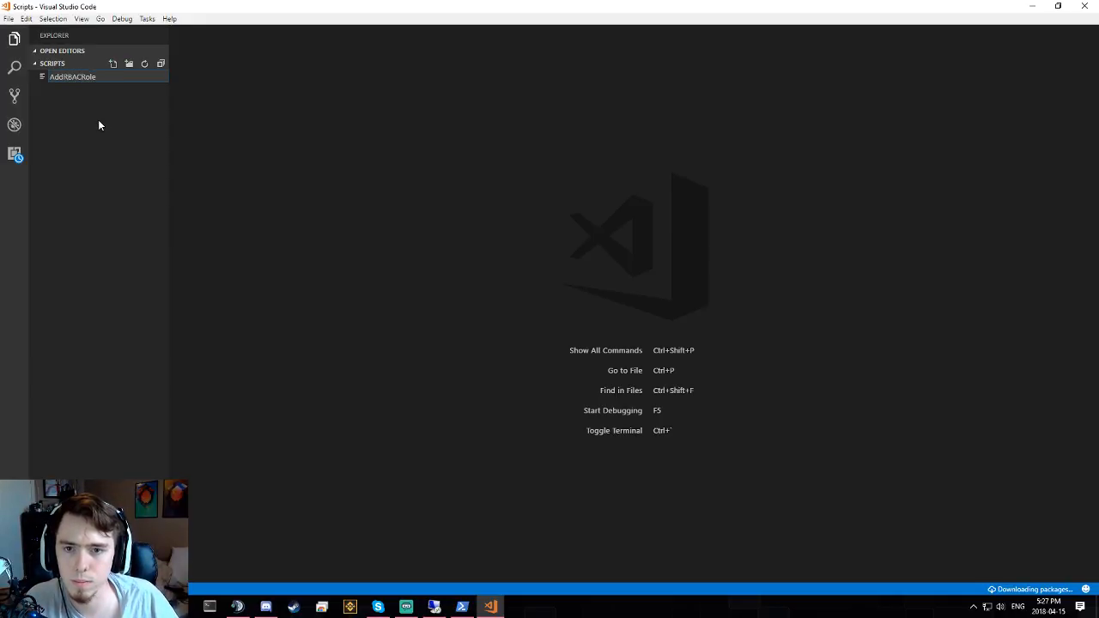
key(BackSpace)
key(BackSpace)
key(BackSpace)
key(BackSpace)
key(BackSpace)
key(BackSpace)
key(BackSpace)
key(BackSpace)
key(BackSpace)
key(BackSpace)
key(BackSpace)
text(Giv)
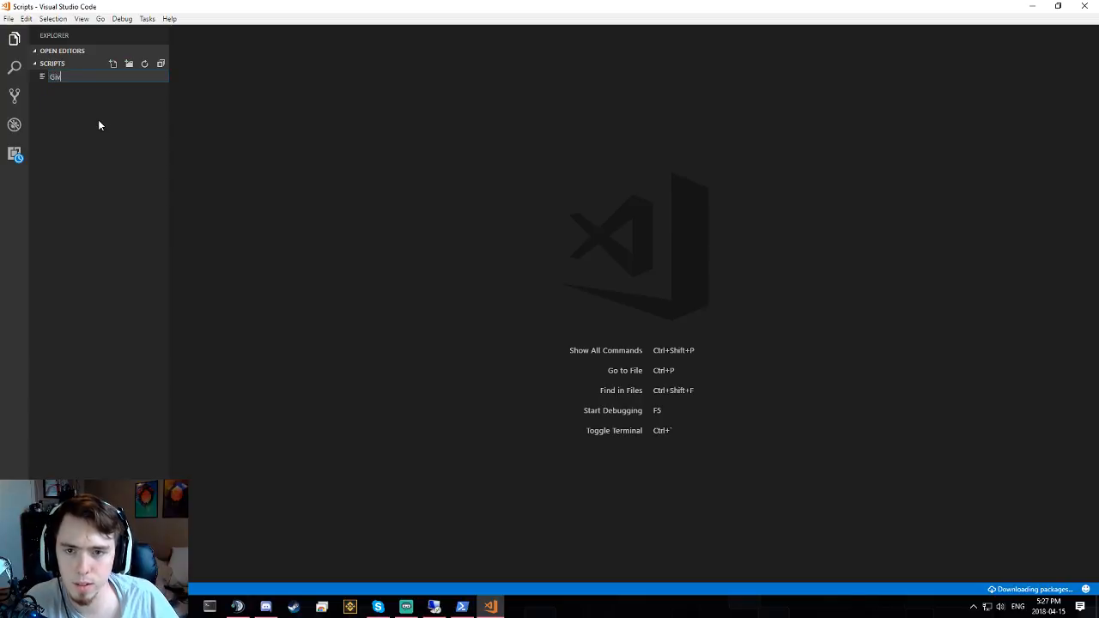
text(e-RBACRole)
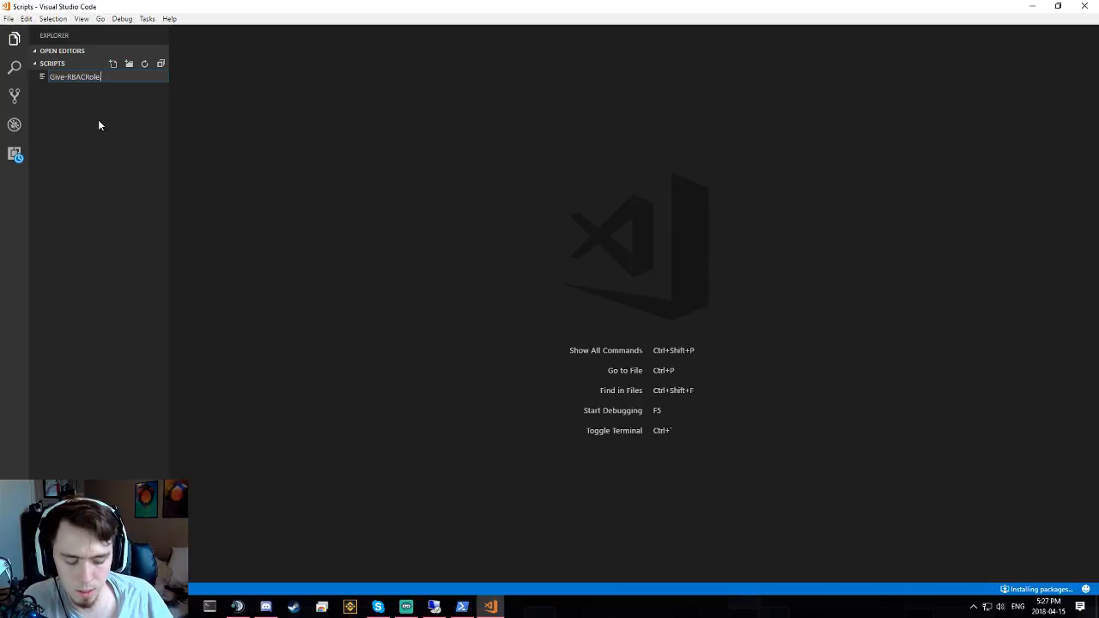
text(.ps1)
key(Return)
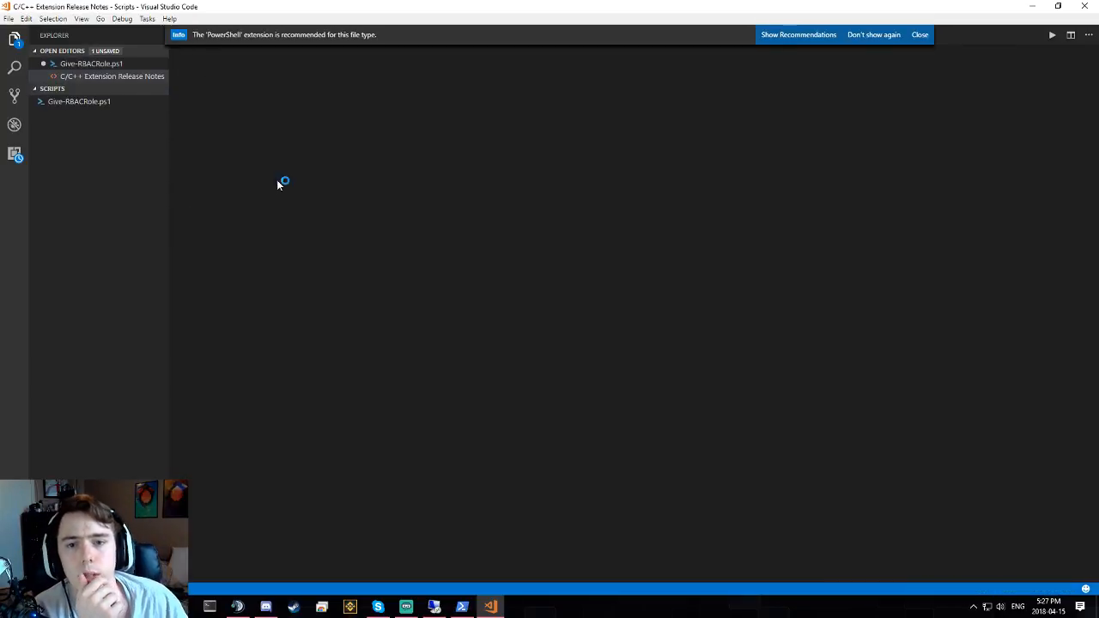
- Dismiss the PowerShell extension recommendation and close the C/C++ release notes tab
click(873, 37)
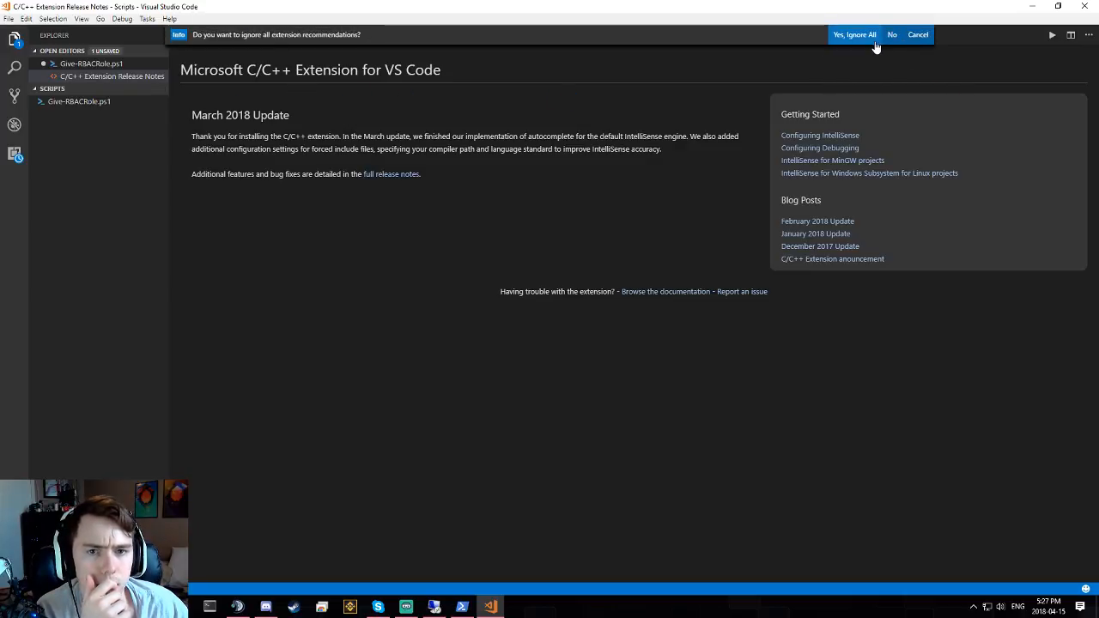
click(917, 35)
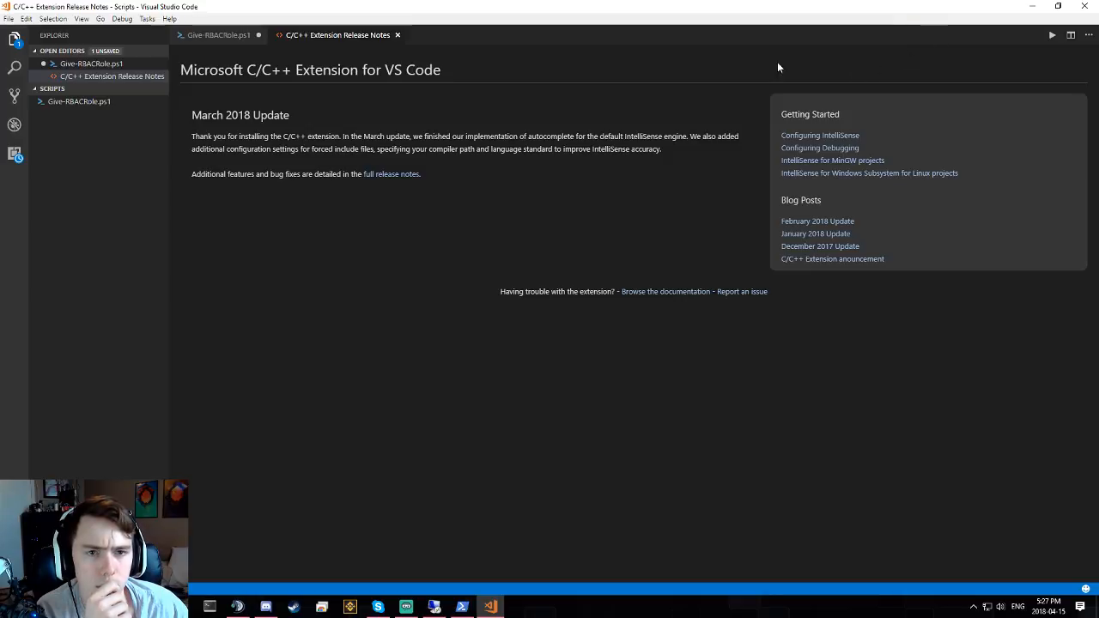
click(398, 36)
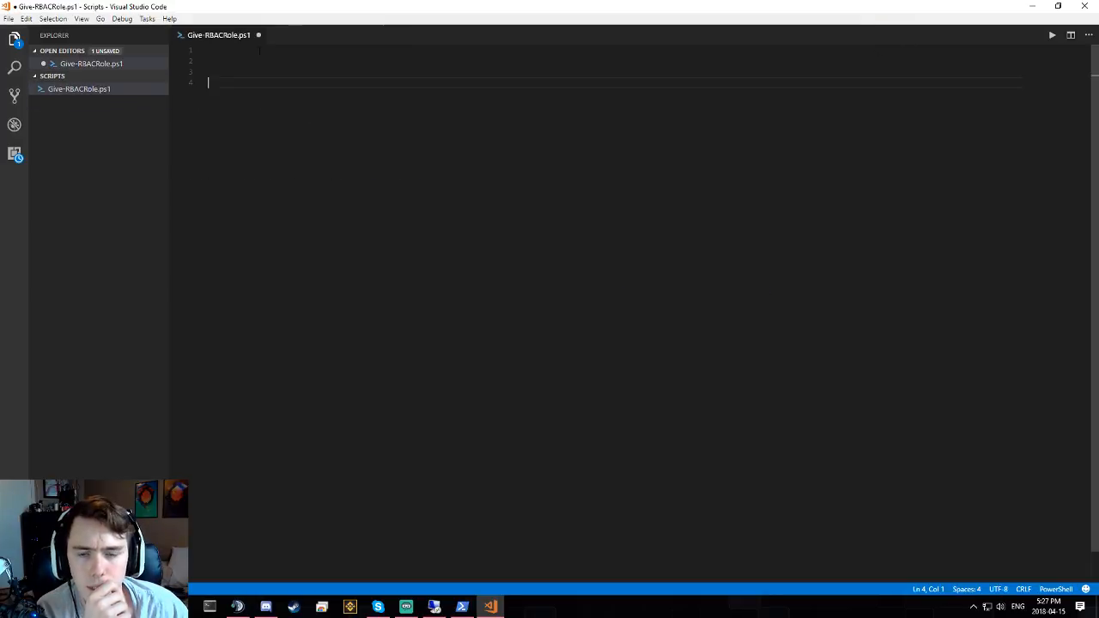
click(8, 21)
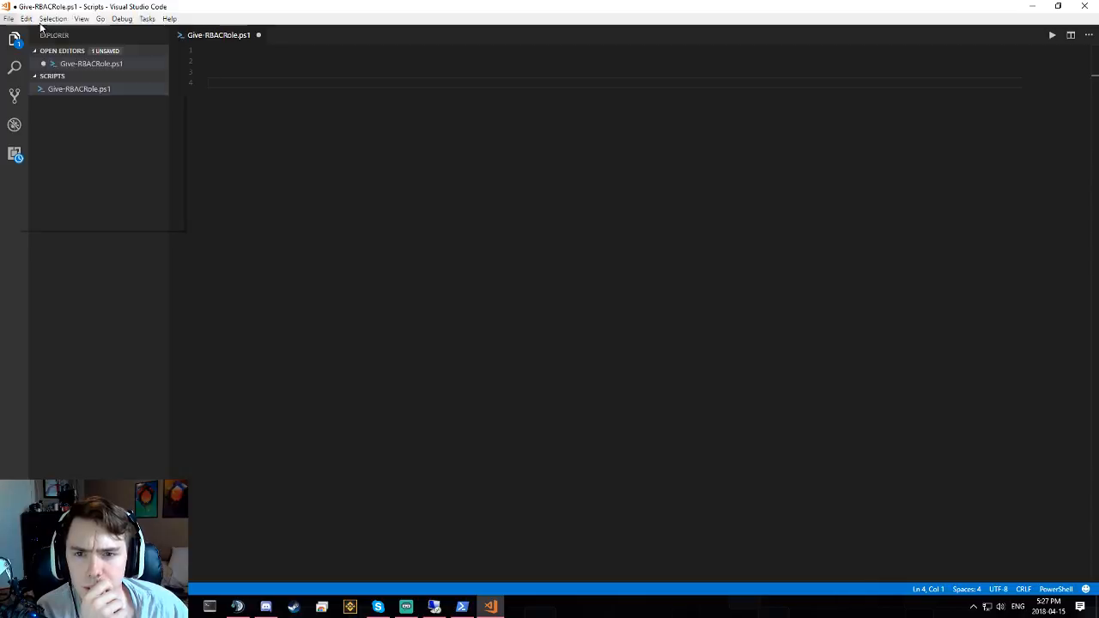
click(343, 207)
- Search extensions for 'azure', install Azure Resource Manager Tools, and return to the Scripts explorer
key(ctrl+shift+x)
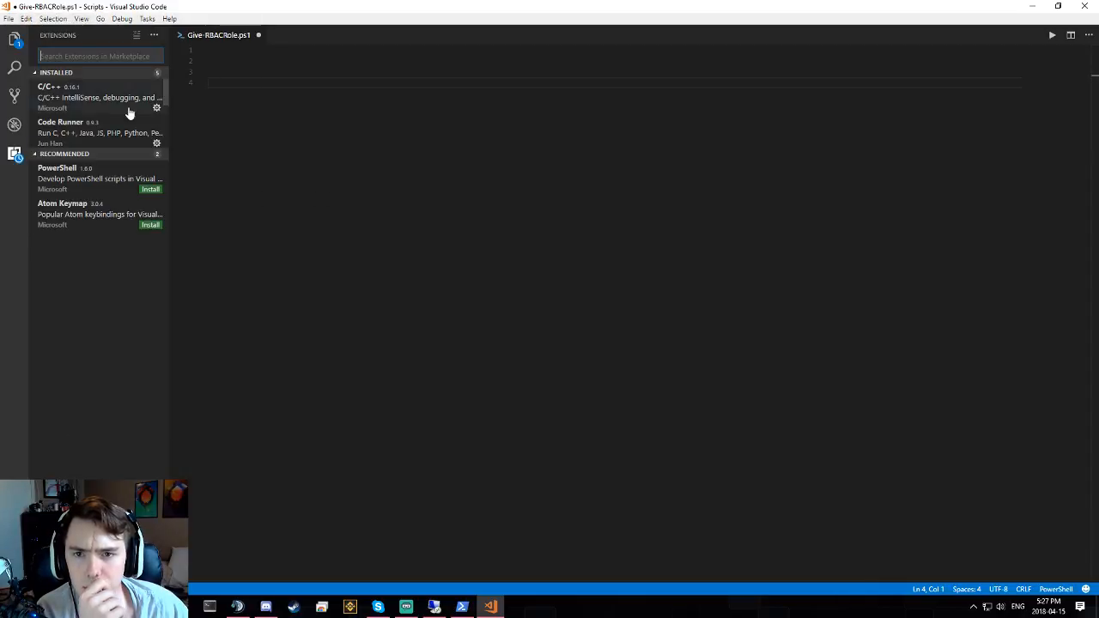
text(azure)
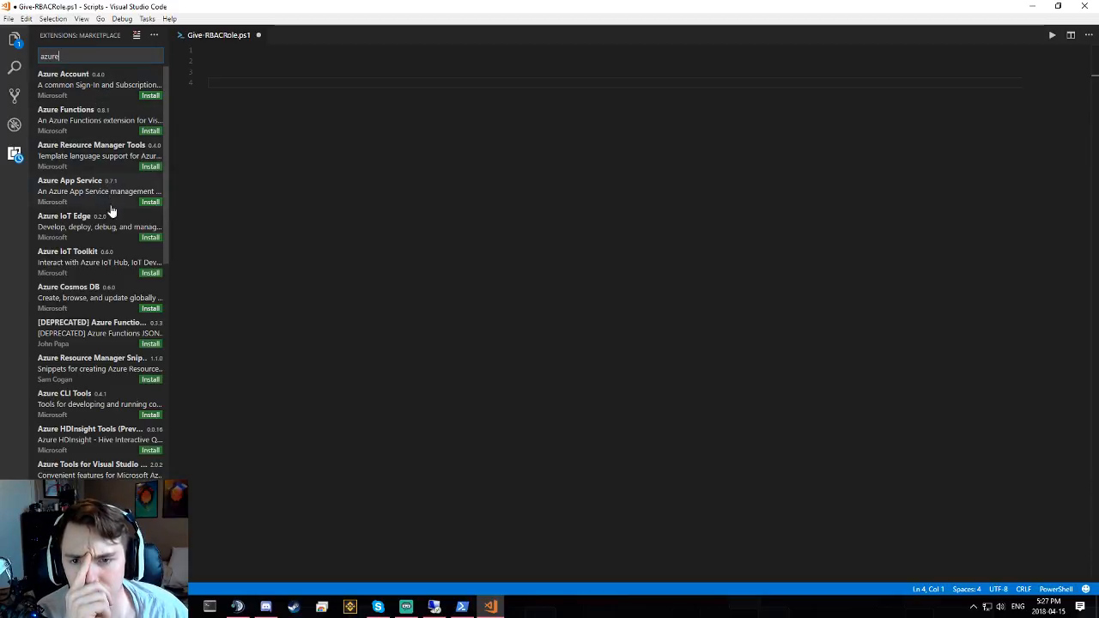
click(105, 158)
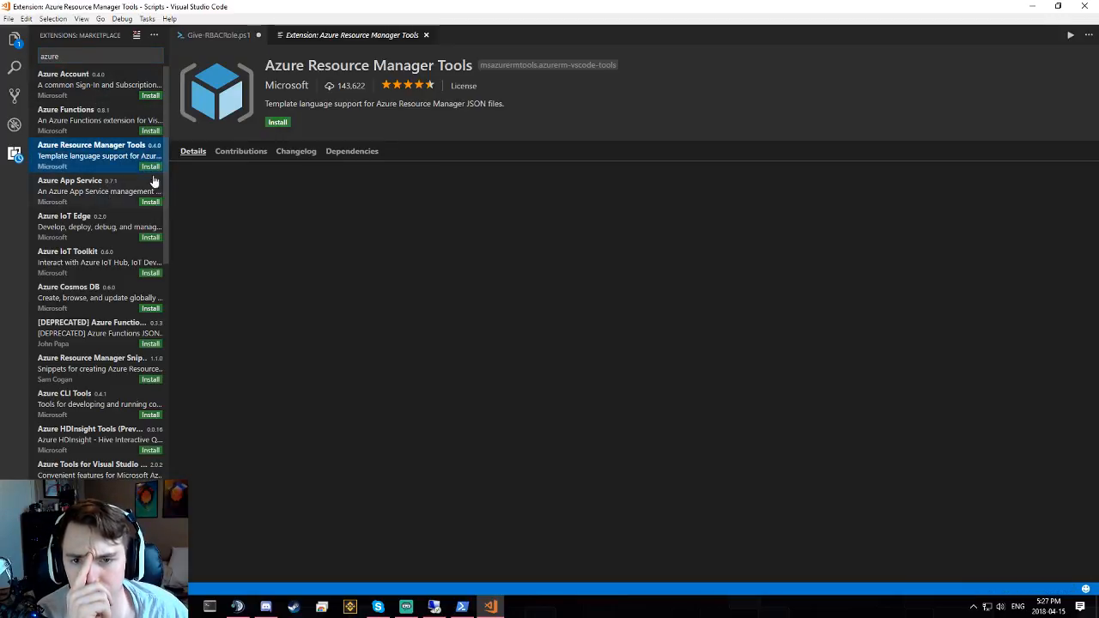
click(277, 122)
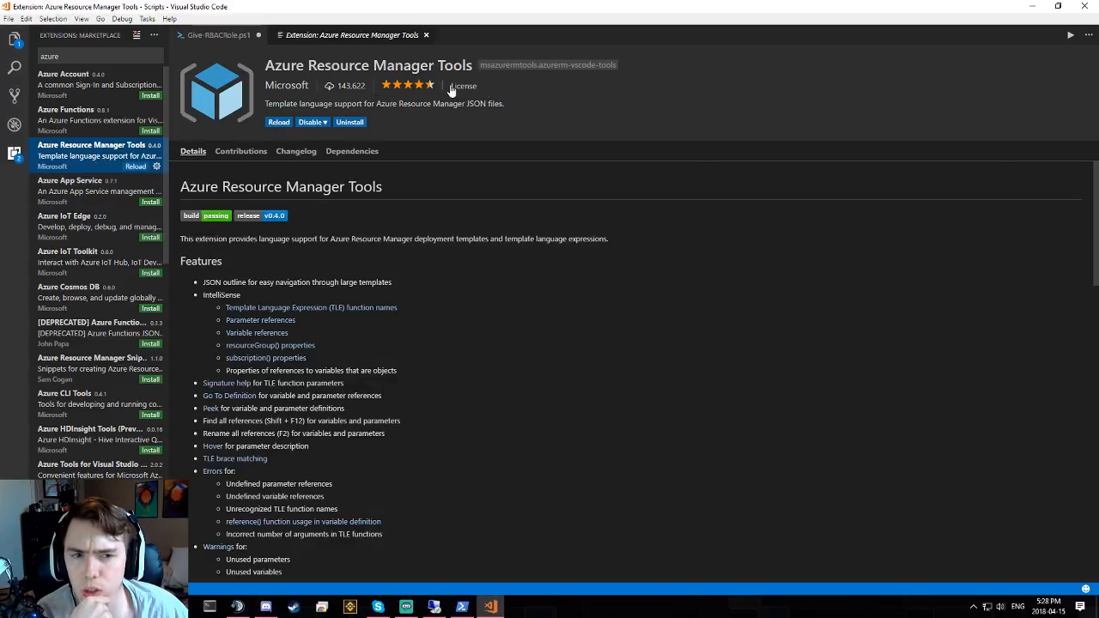
scroll(77, 150, down, 5)
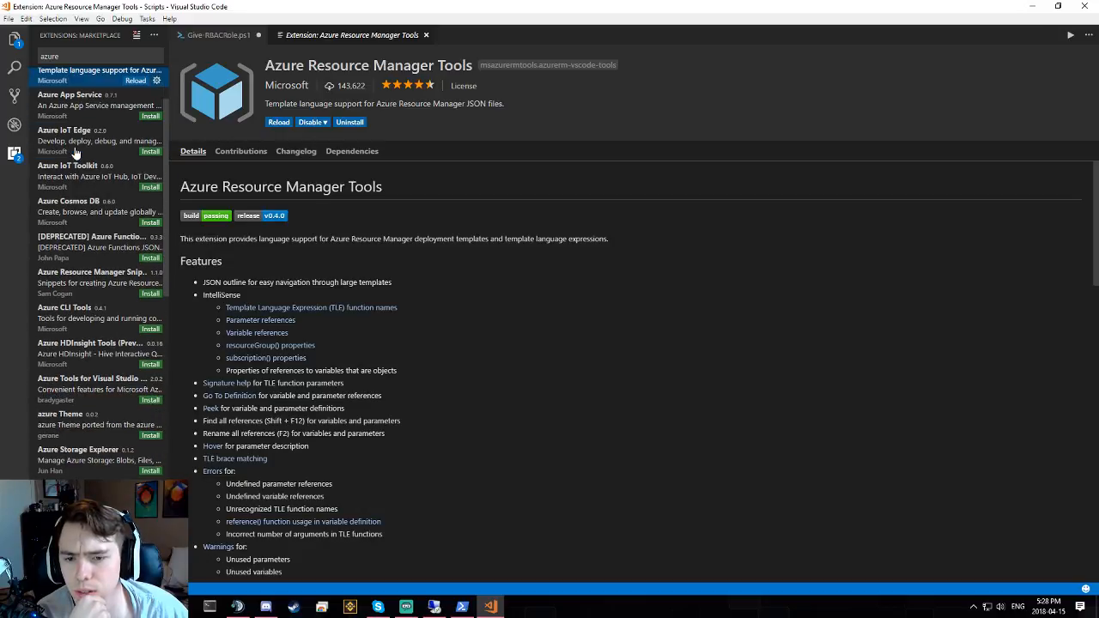
scroll(85, 128, up, 5)
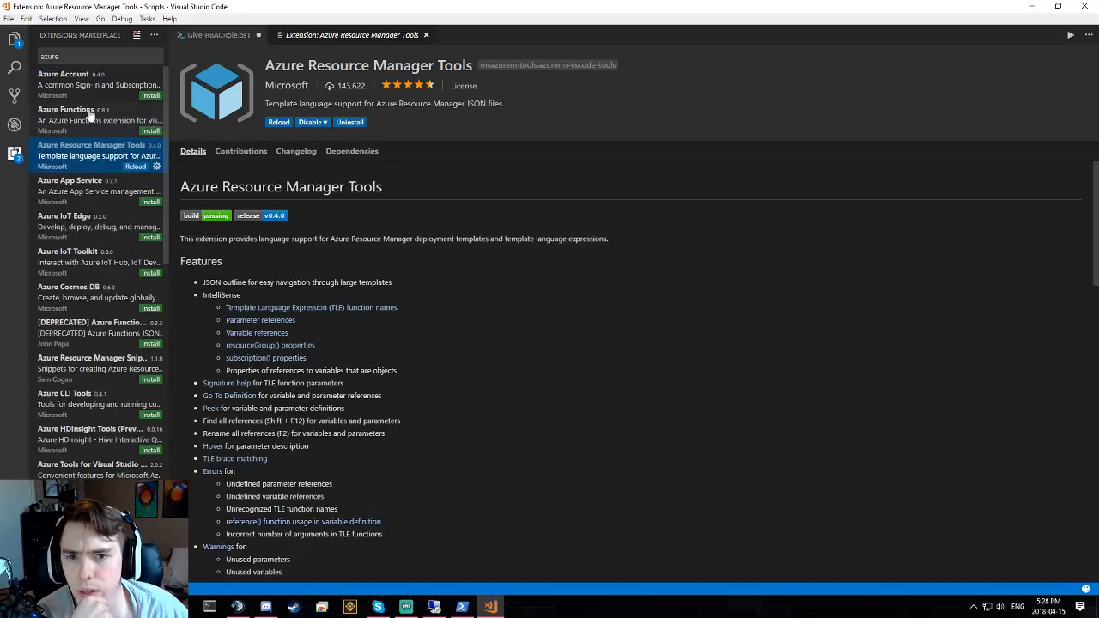
click(15, 40)
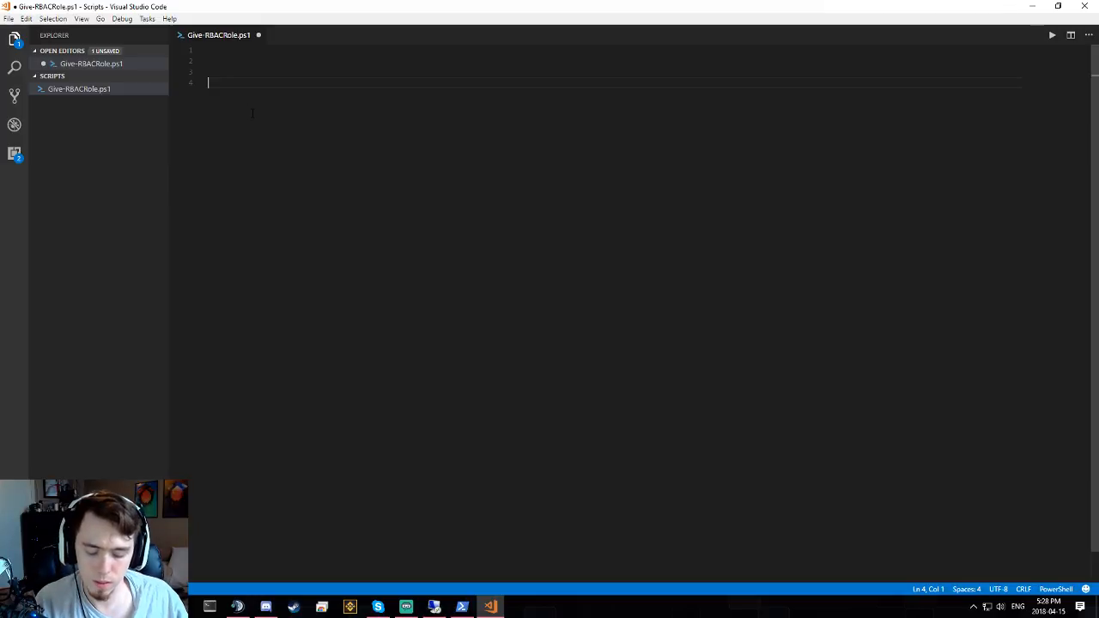
text(Get)
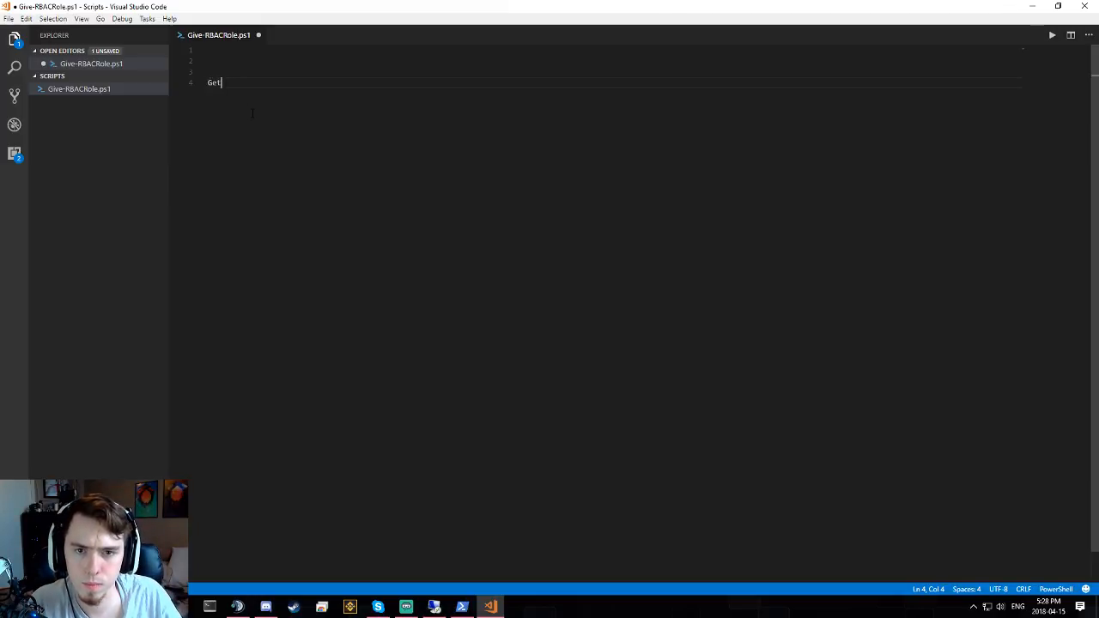
text(-A)
key(BackSpace)
key(BackSpace)
key(BackSpace)
key(BackSpace)
key(BackSpace)
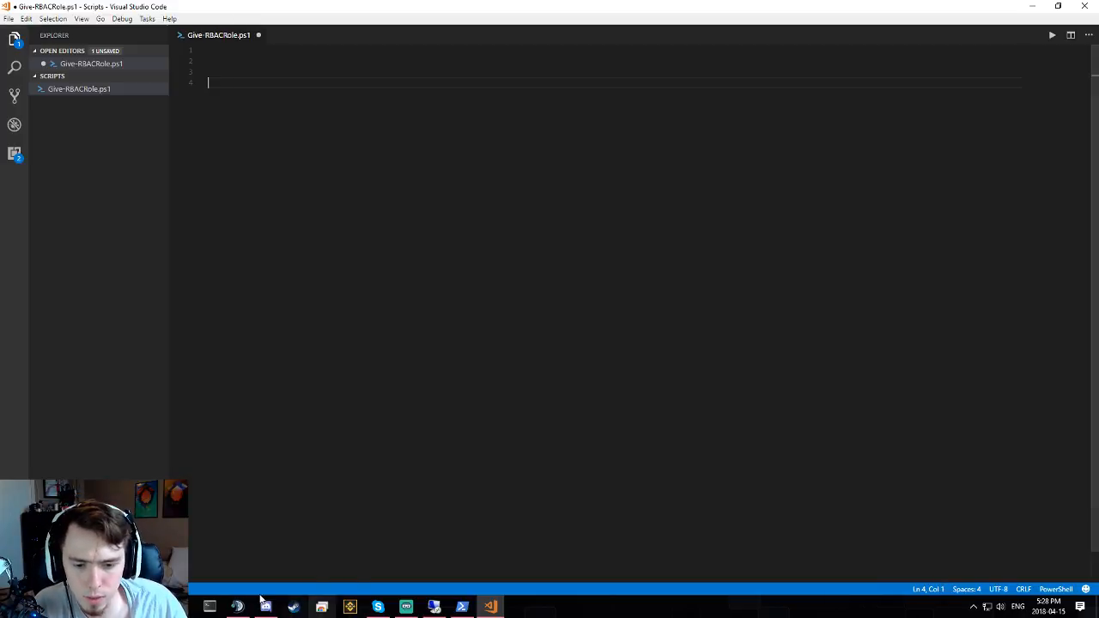
mouse_move(321, 607)
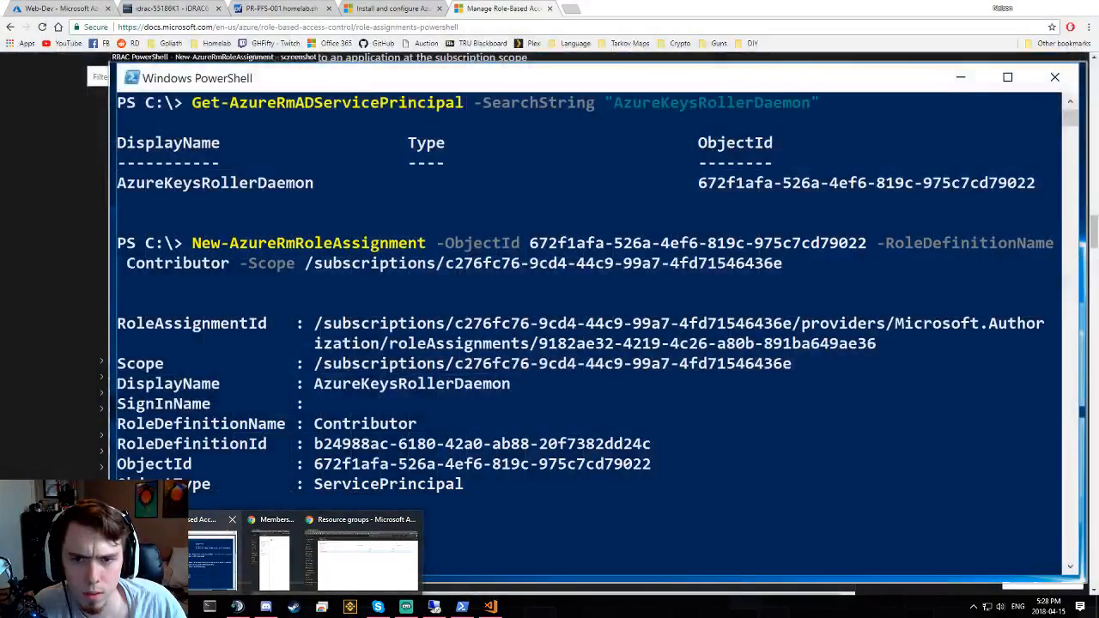
- Browse the role-assignment docs to the 'Assign a role to a group' section
click(206, 558)
scroll(328, 218, up, 1)
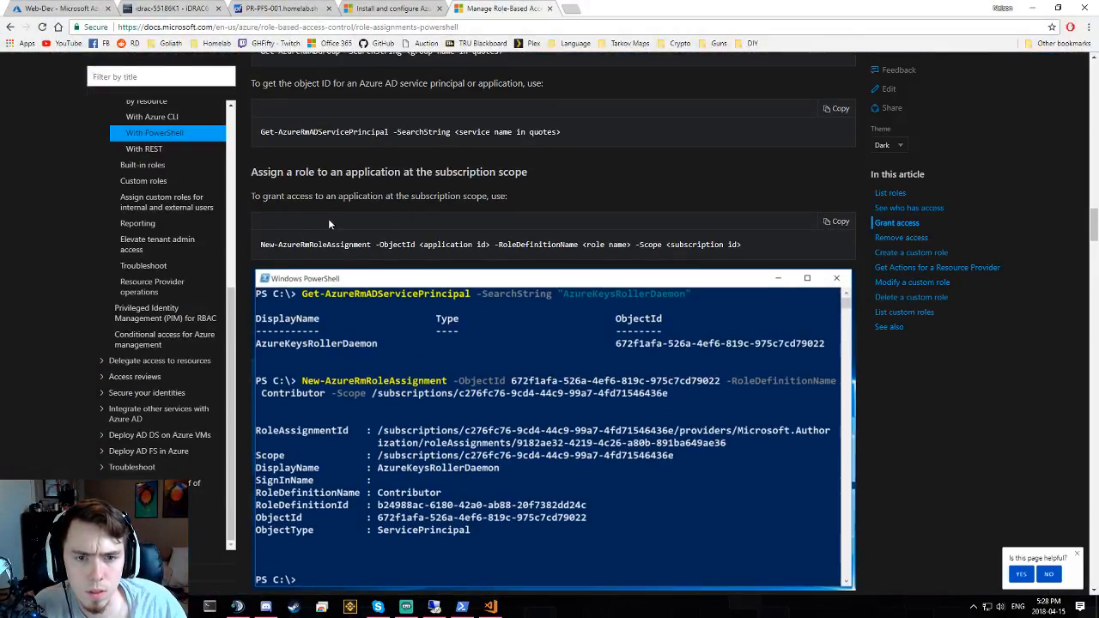
scroll(327, 318, down, 3)
scroll(339, 352, down, 2)
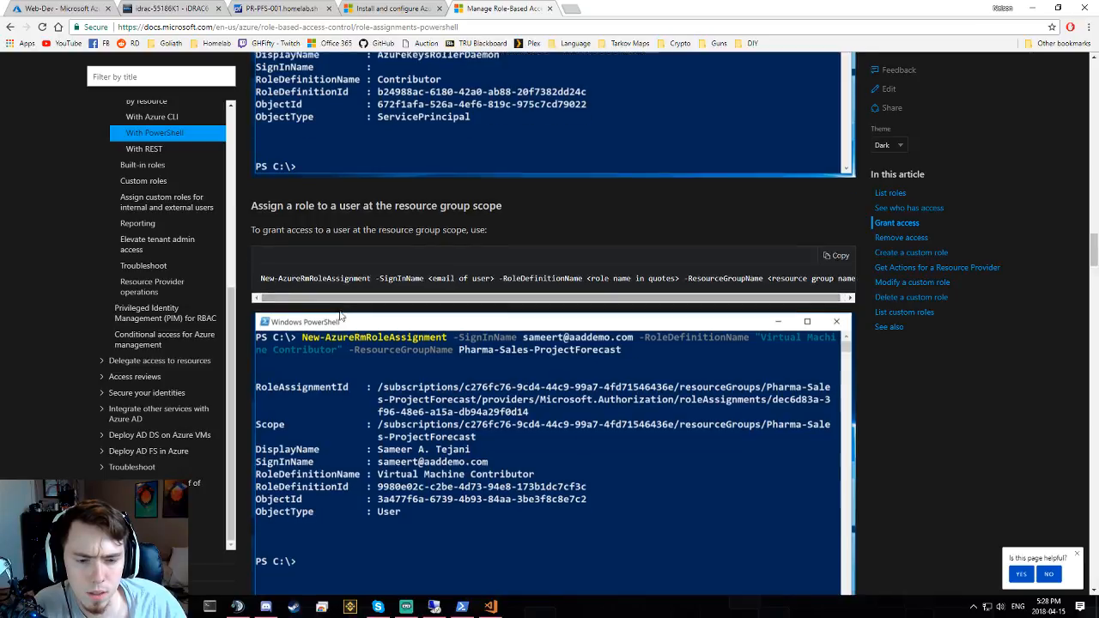
scroll(339, 316, down, 3)
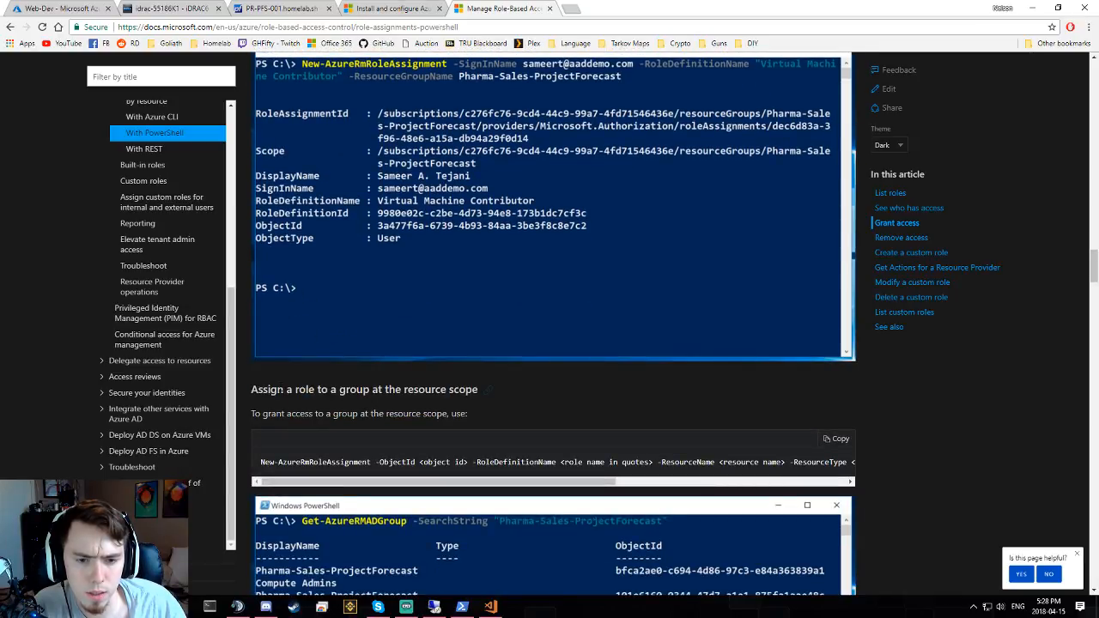
triple_click(427, 389)
scroll(488, 389, down, 2)
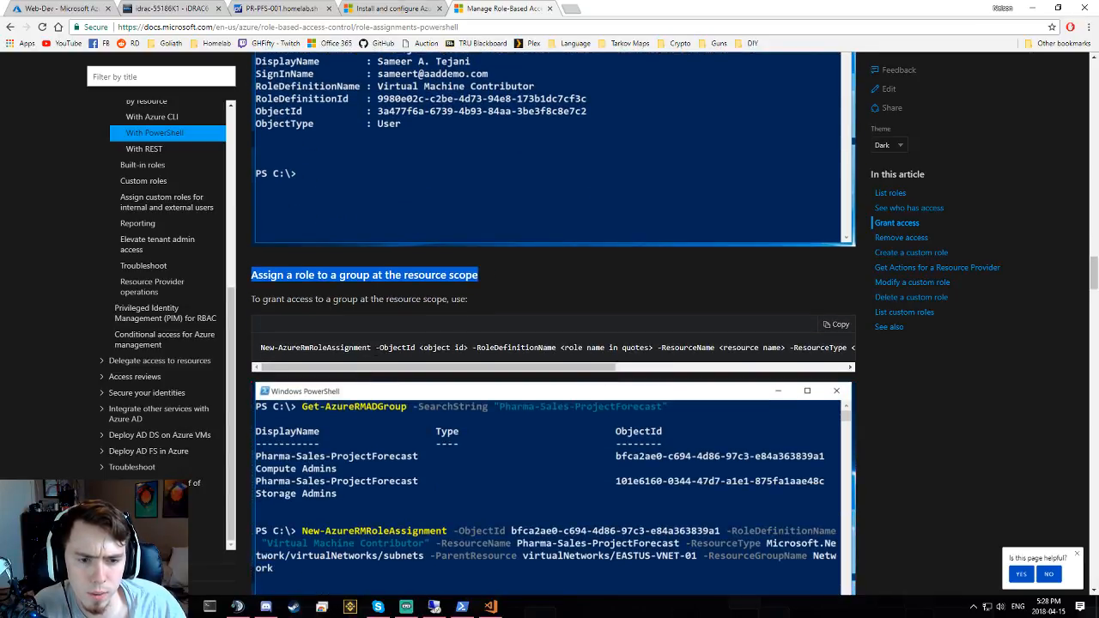
triple_click(375, 347)
scroll(376, 345, up, 6)
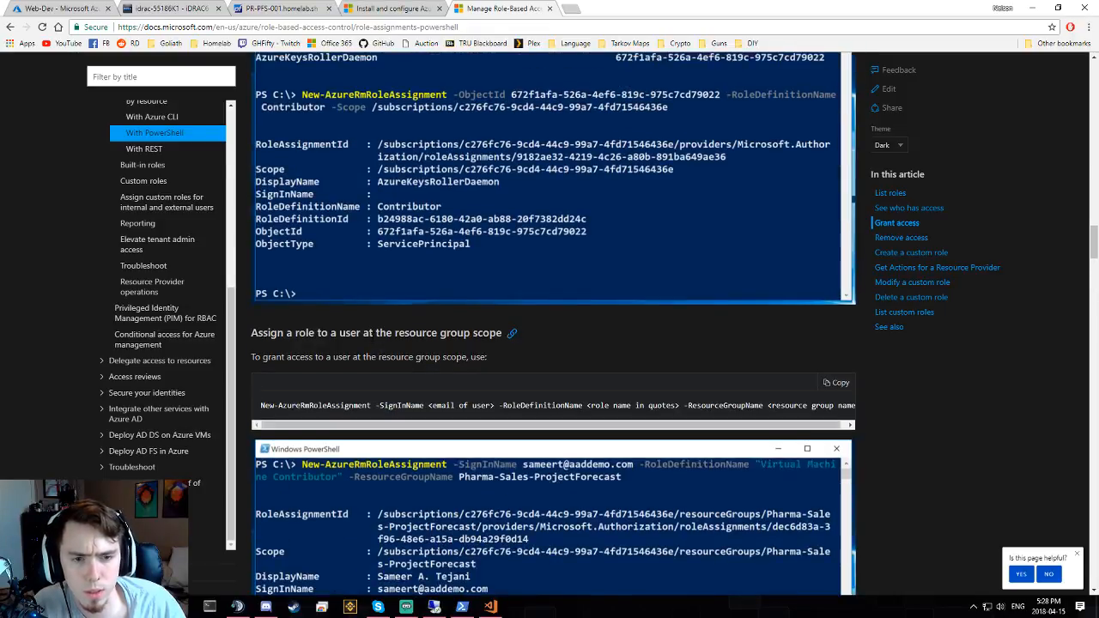
scroll(248, 333, up, 4)
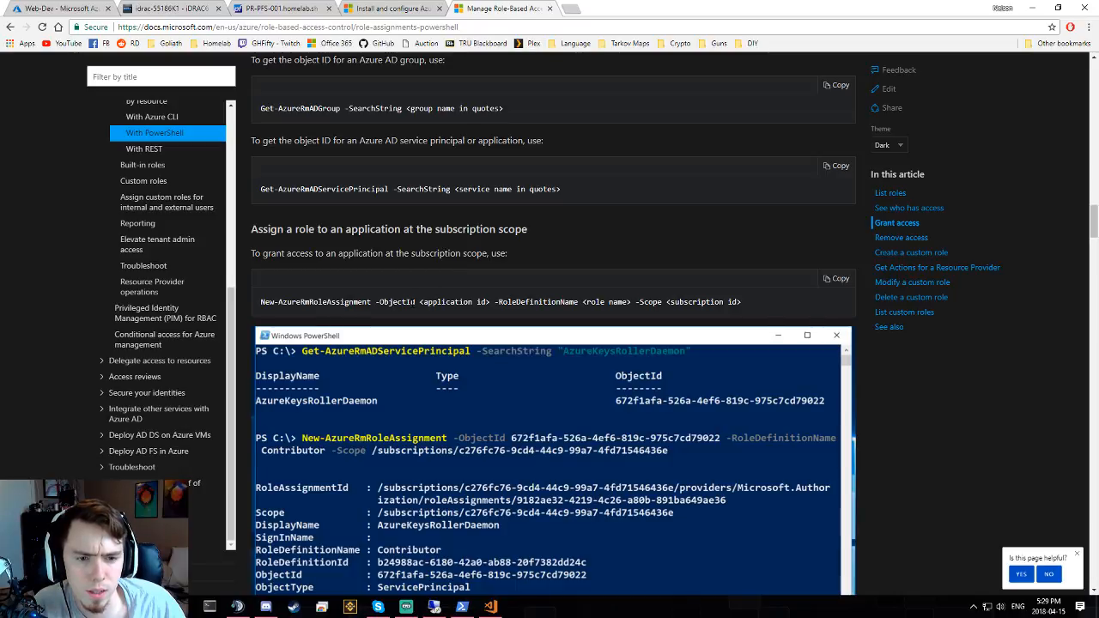
- Copy the group-at-resource-scope New-AzureRmRoleAssignment command and return to Give-RBACRole.ps1
triple_click(414, 301)
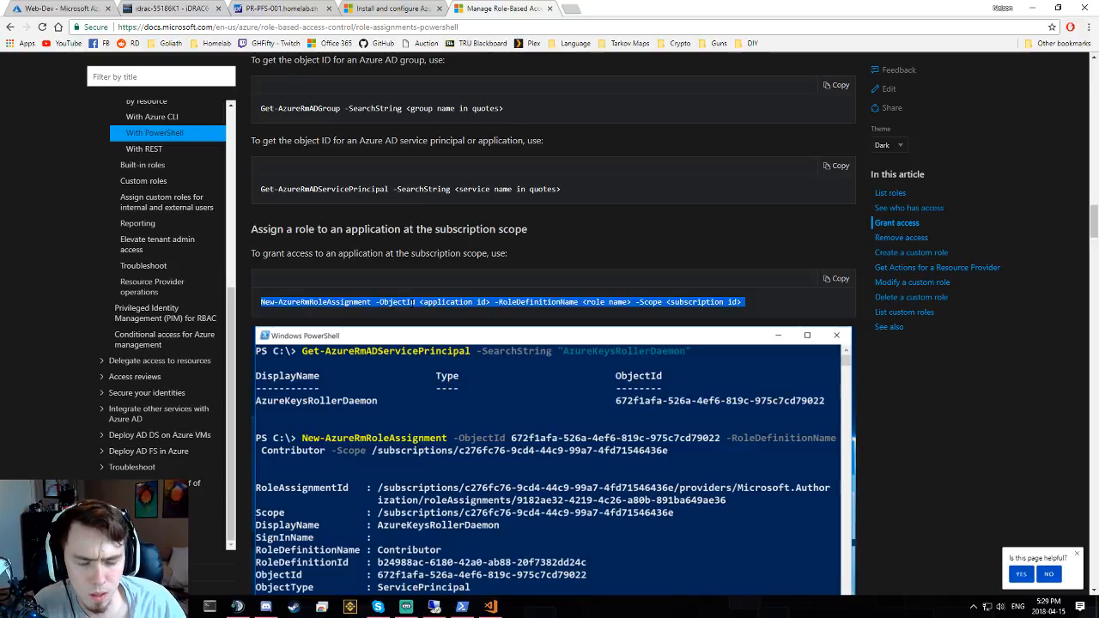
scroll(415, 302, down, 5)
scroll(300, 263, down, 1)
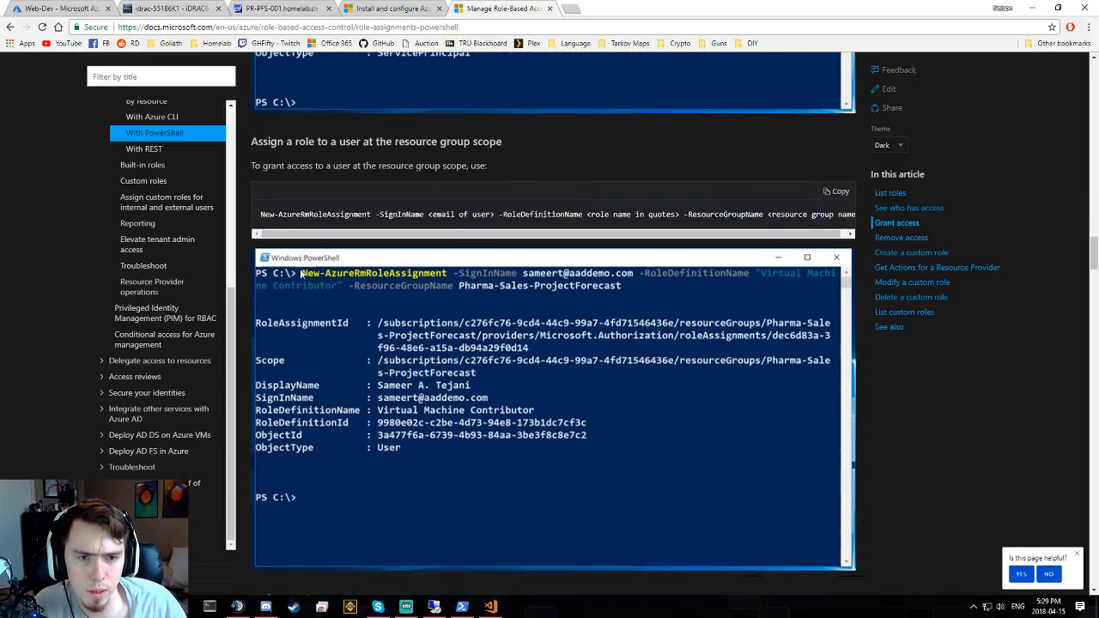
scroll(300, 273, down, 5)
triple_click(334, 233)
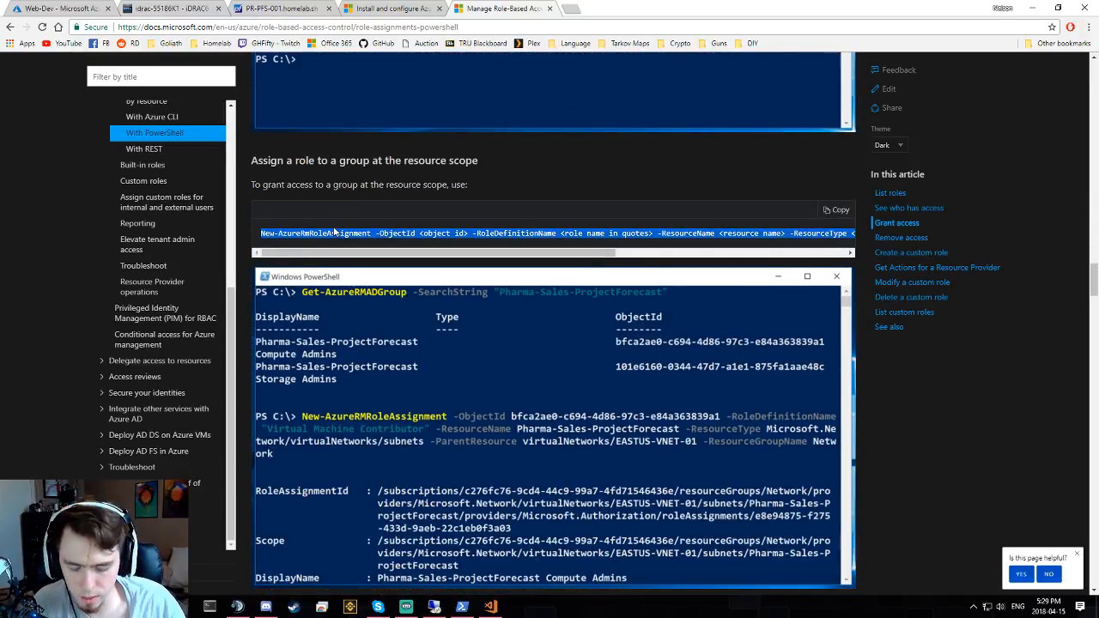
click(462, 607)
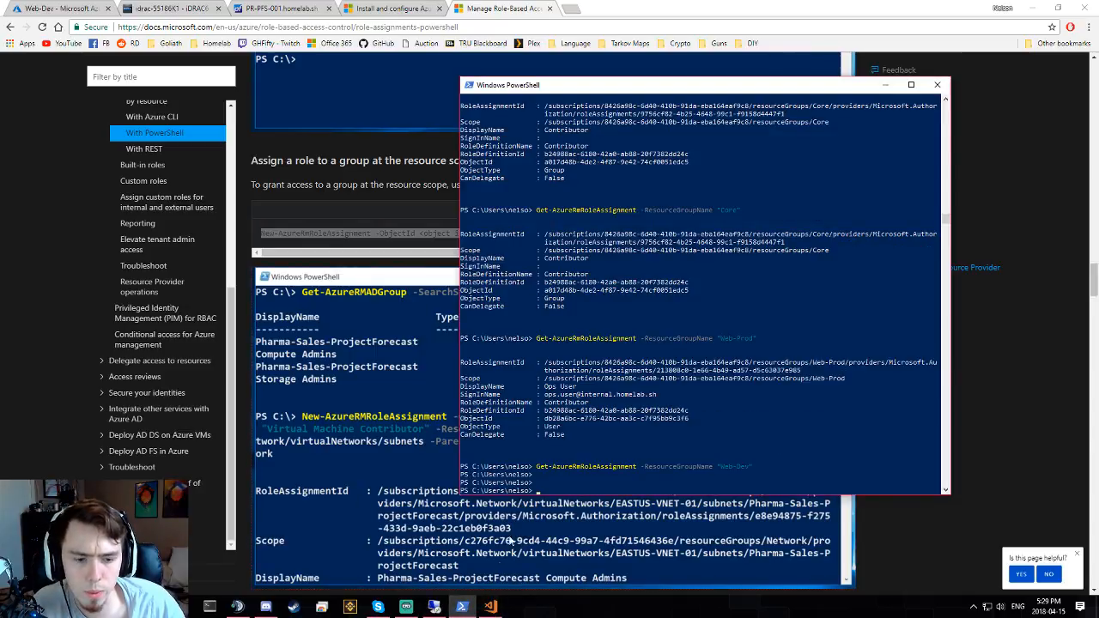
click(461, 607)
click(486, 609)
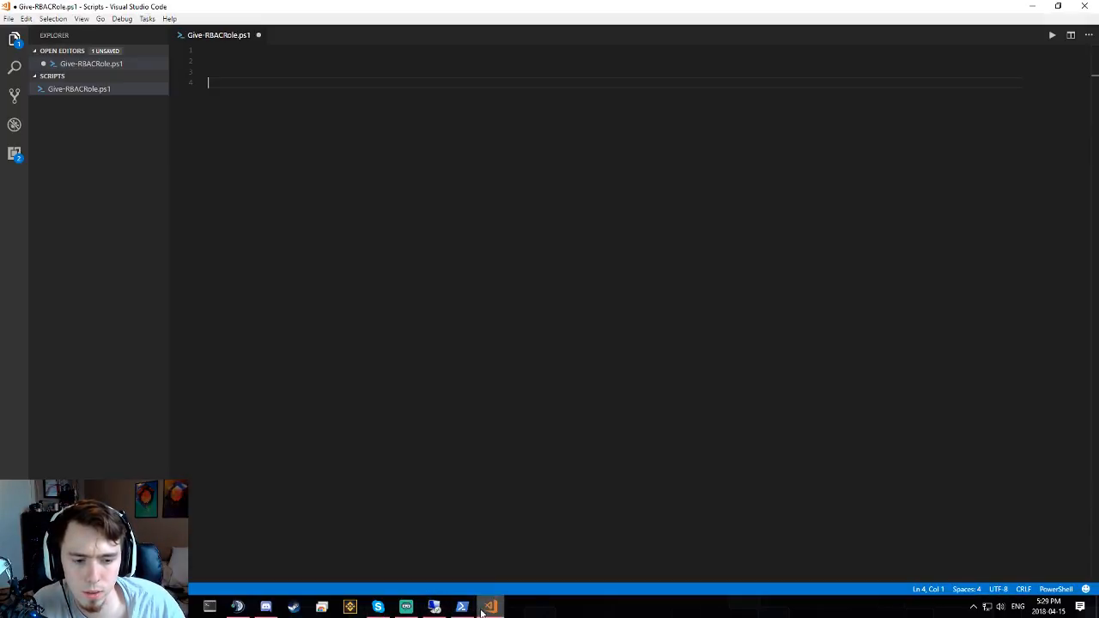
- Paste the command and add $scope = "" and $RoleDefinitionName = "Contributor" above it
key(ctrl+v)
key(Up)
key(Up)
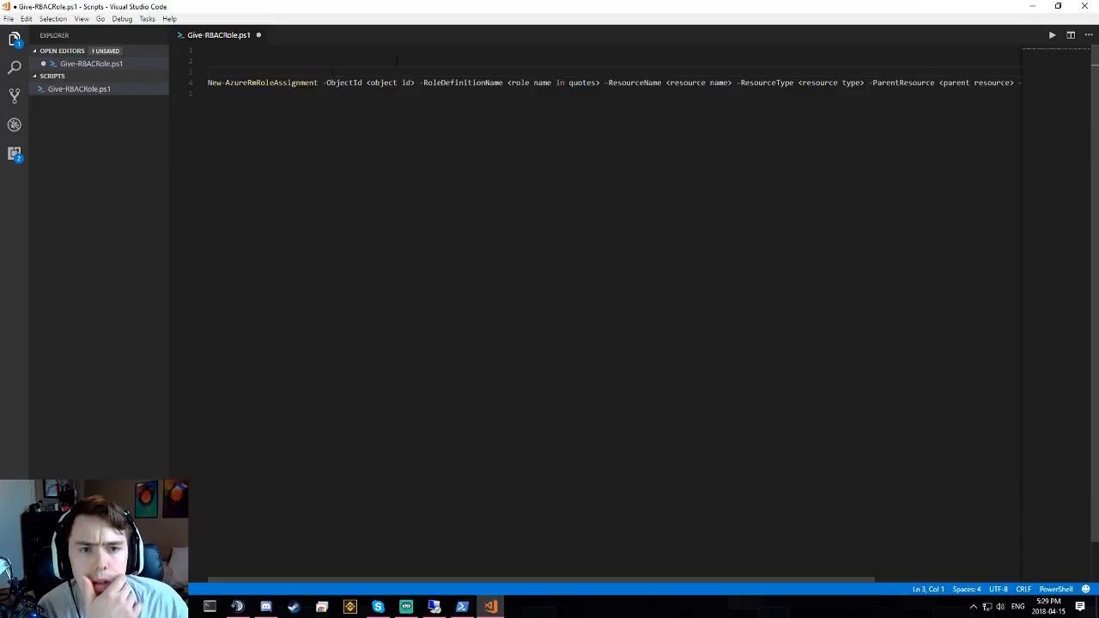
key(Return)
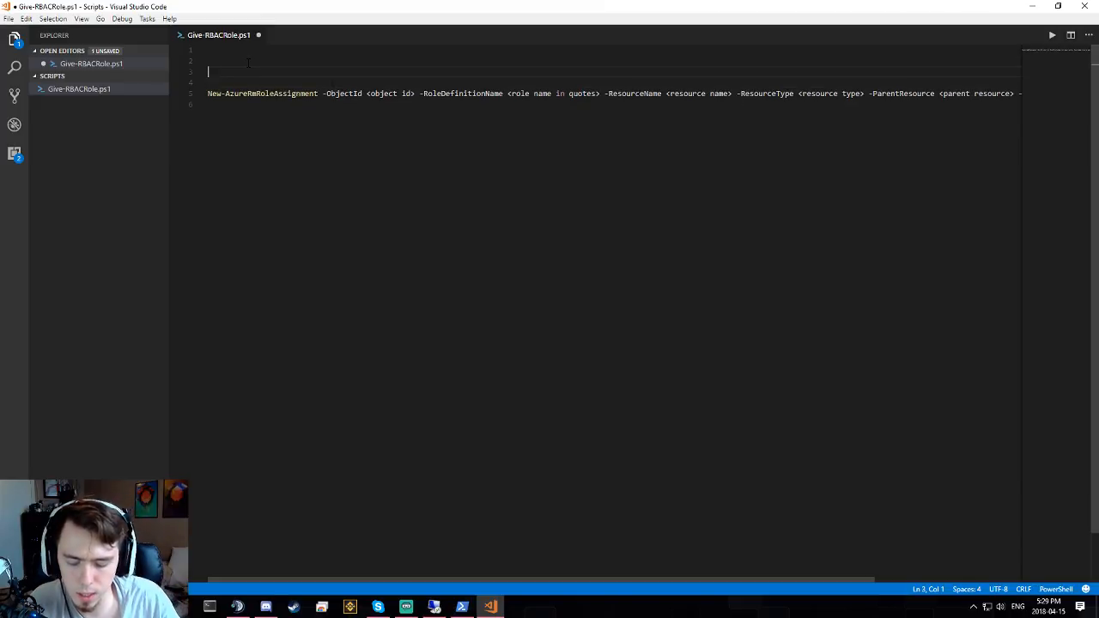
text($)
key(BackSpace)
text($scope = )
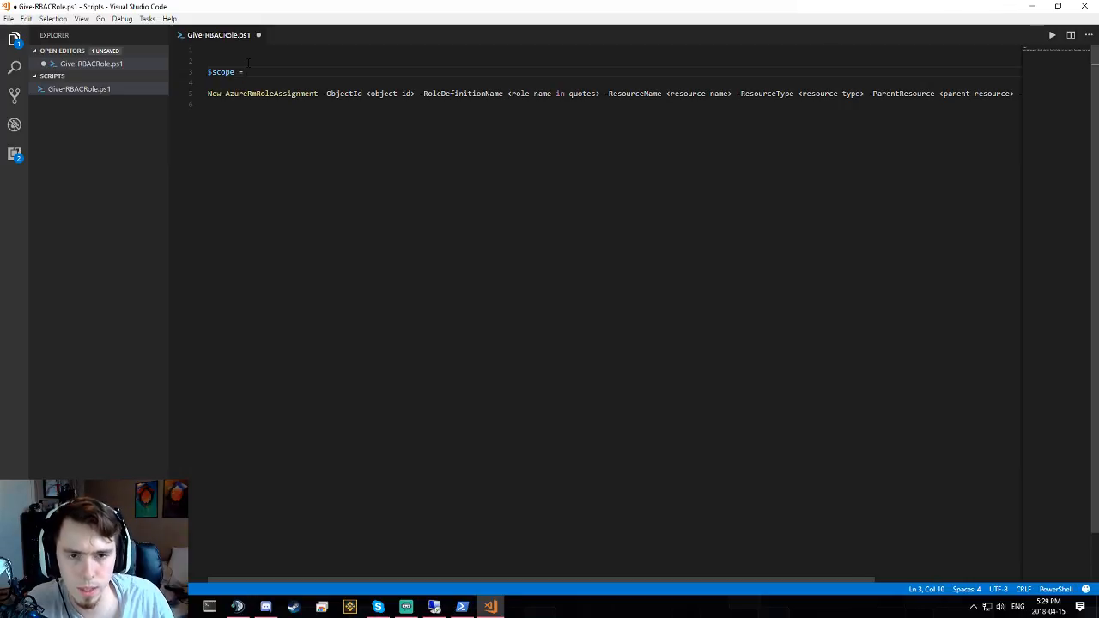
text("")
key(Return)
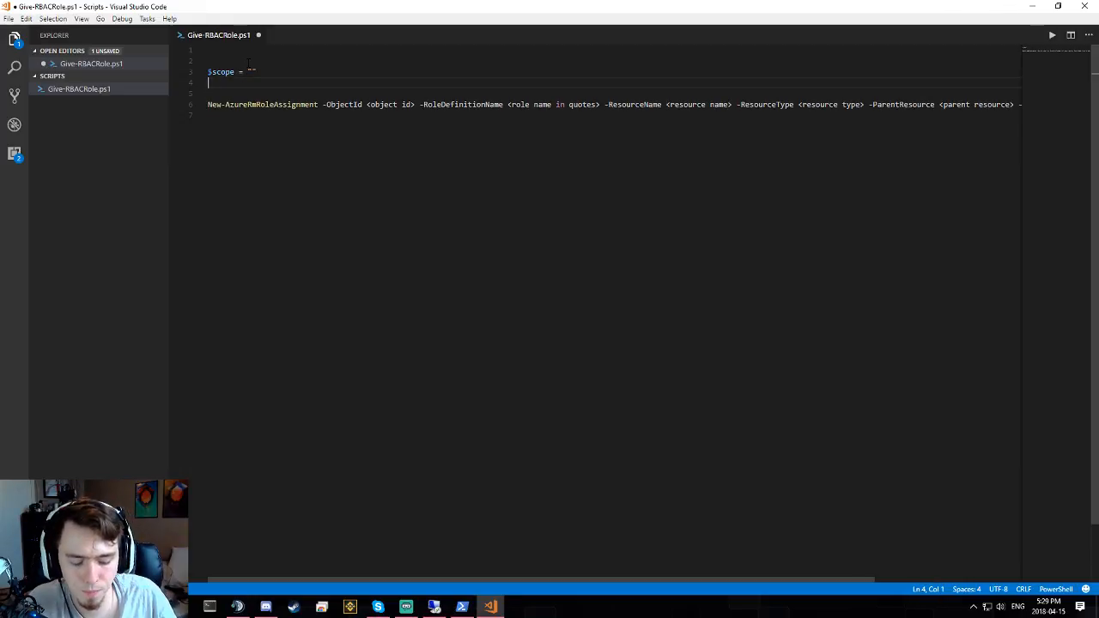
text($role)
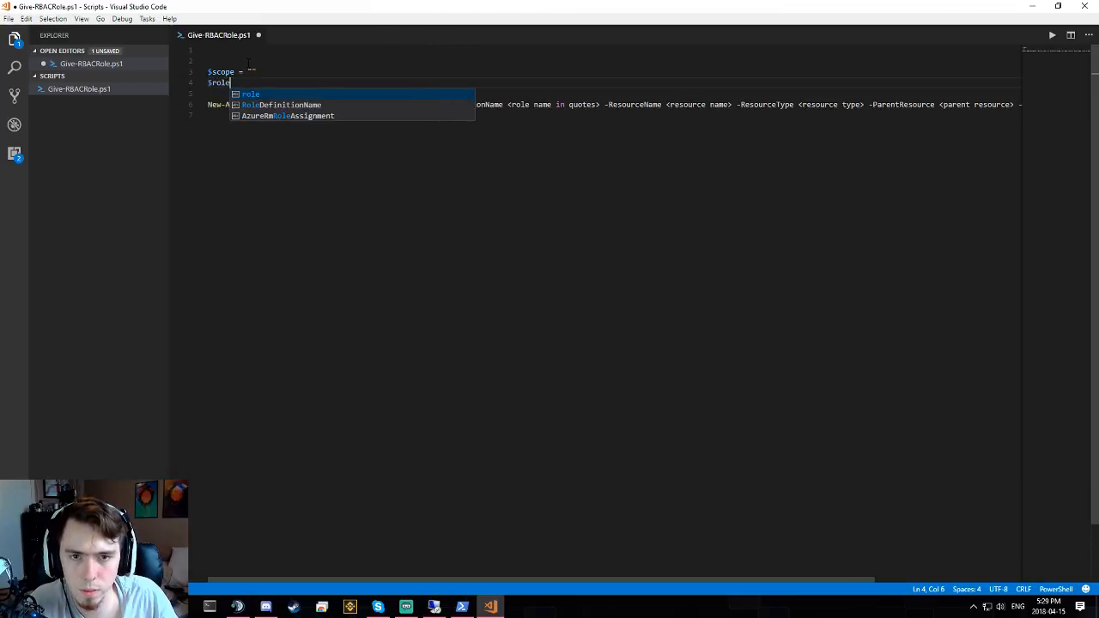
text(DefinitionName)
key(Tab)
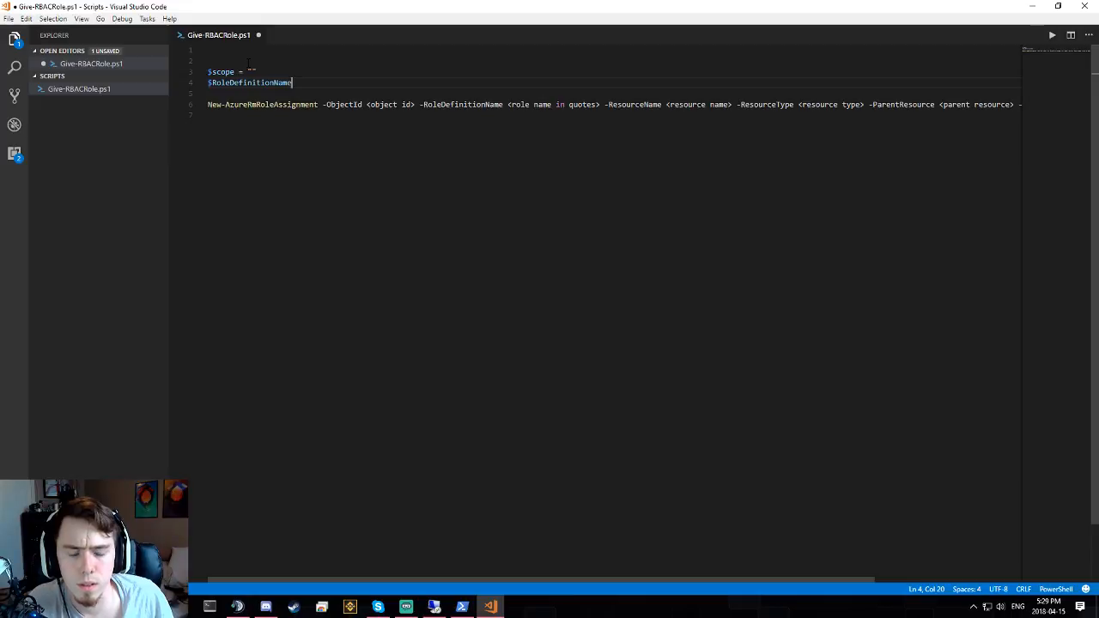
text(= ")
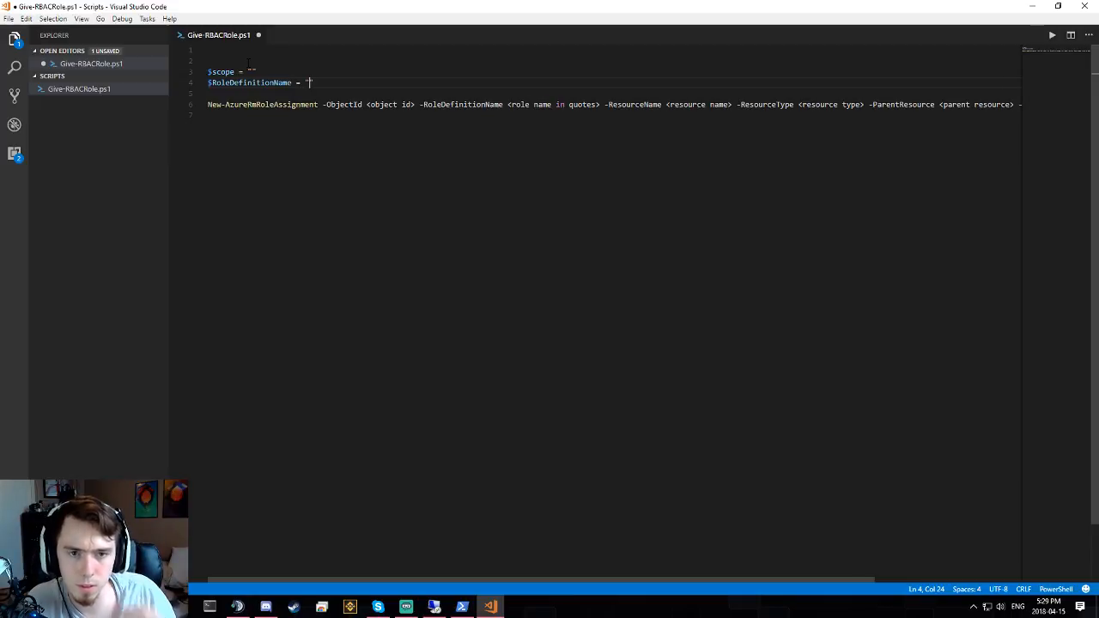
text(Contrib)
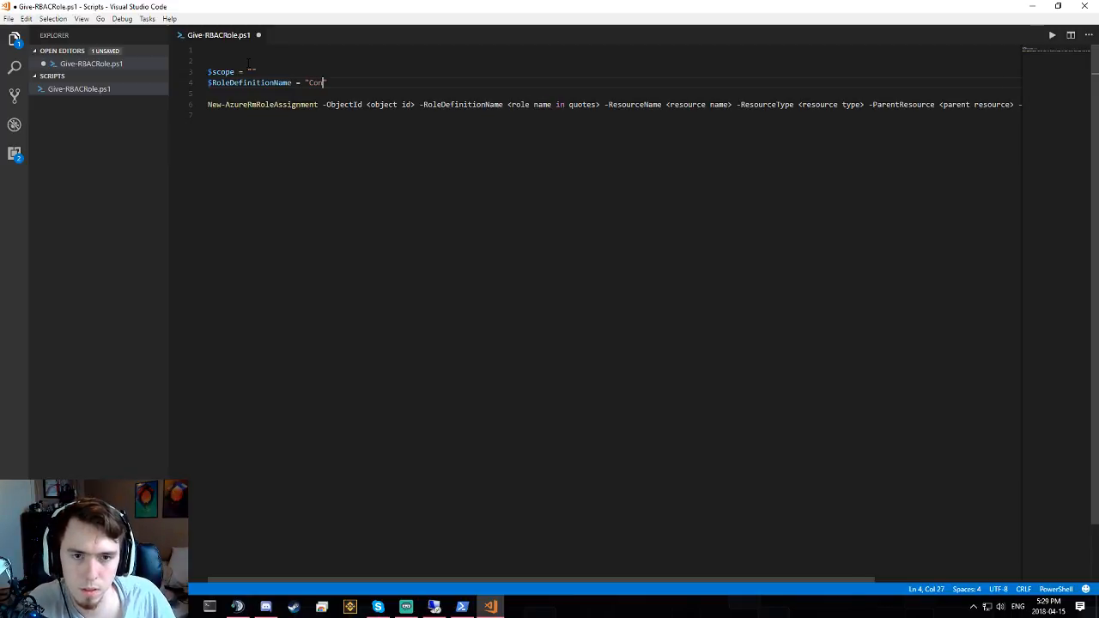
text(utor")
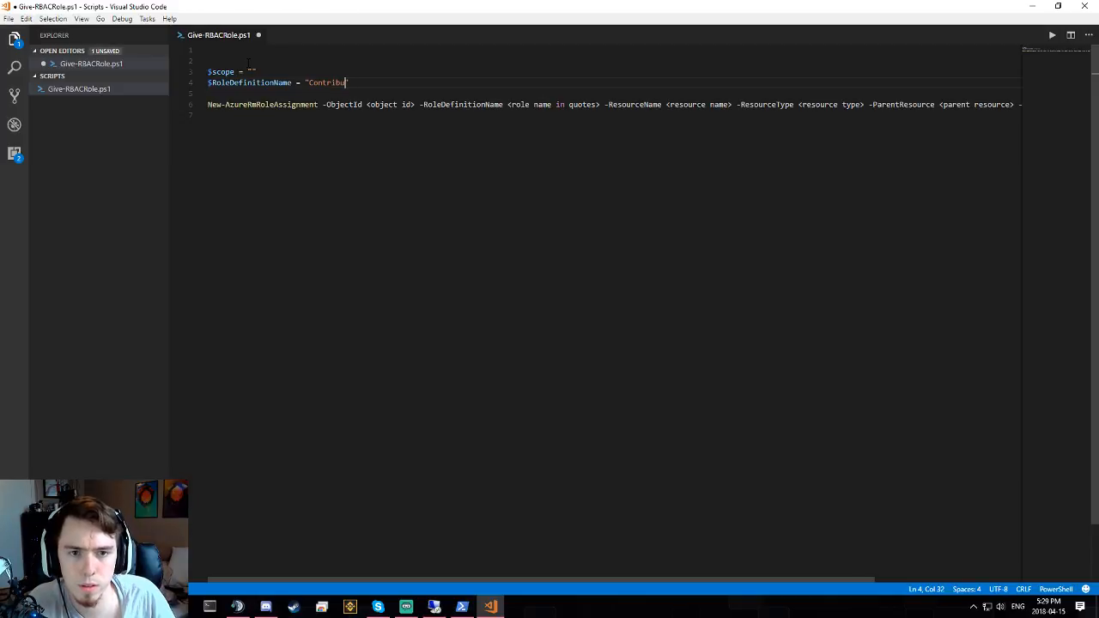
key(Return)
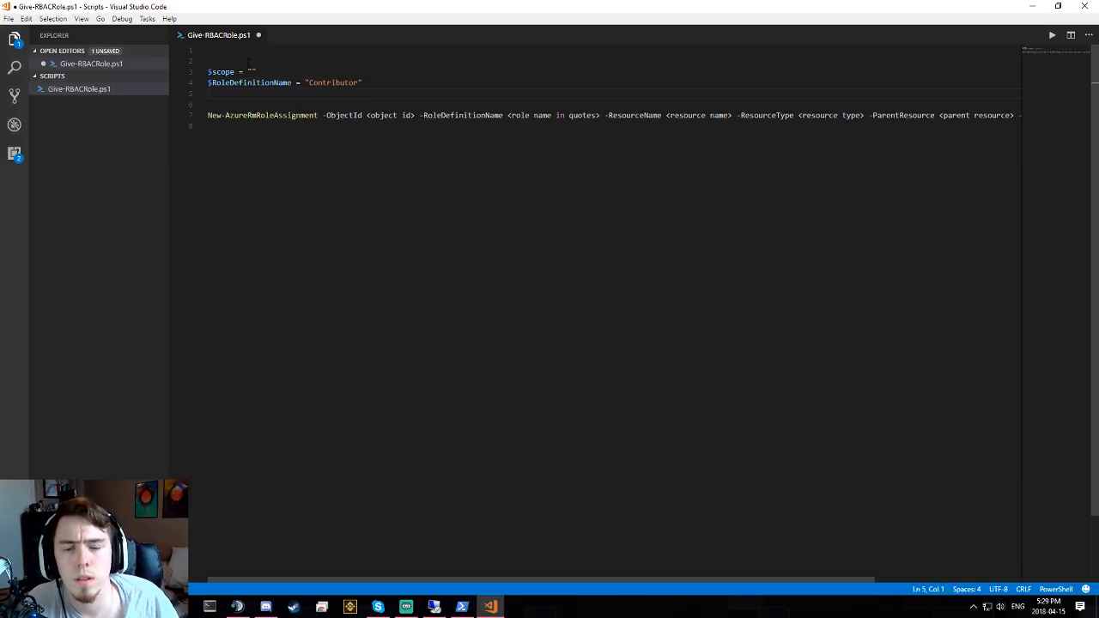
- Replace the <role name in quotes> placeholder with $RoleDefinitionName and break the command with a backtick
drag(507, 115, 601, 115)
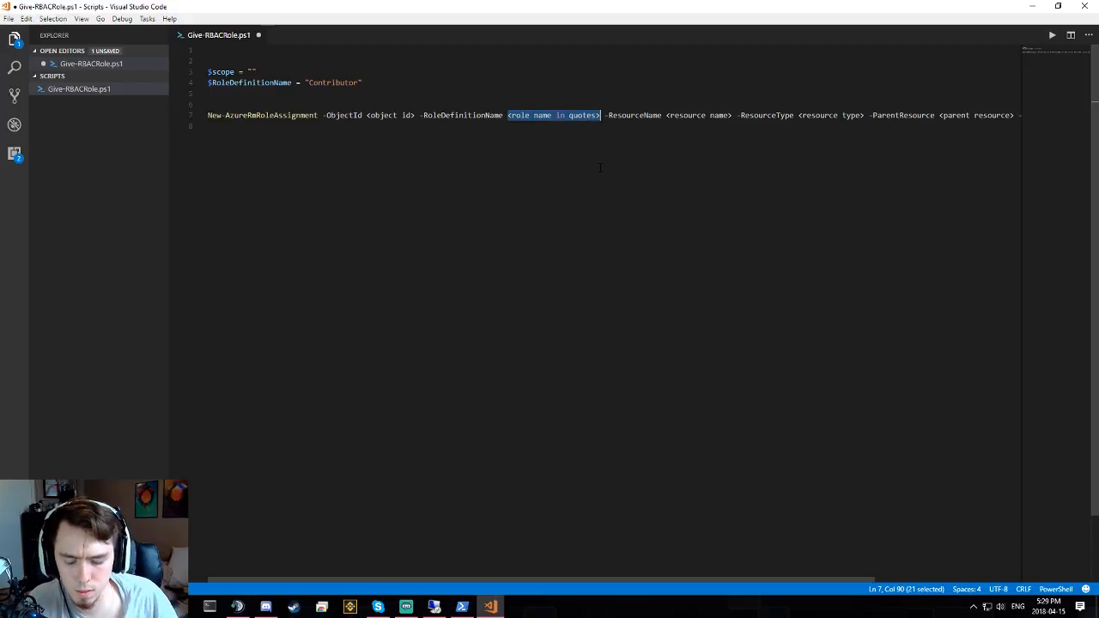
text($)
text(re)
key(BackSpace)
key(BackSpace)
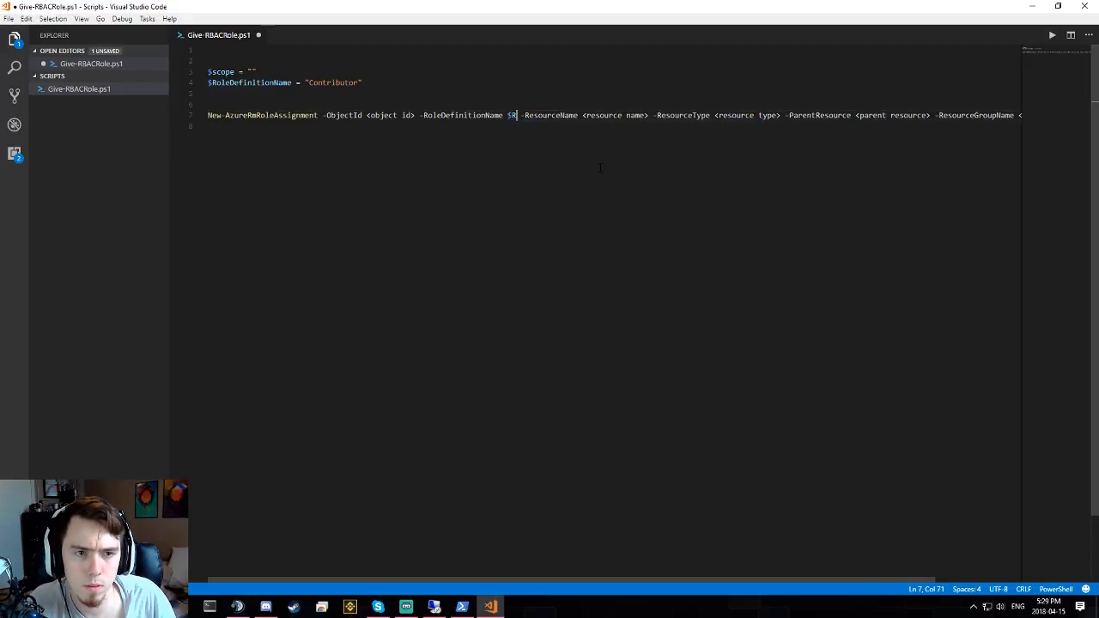
text(e)
key(Return)
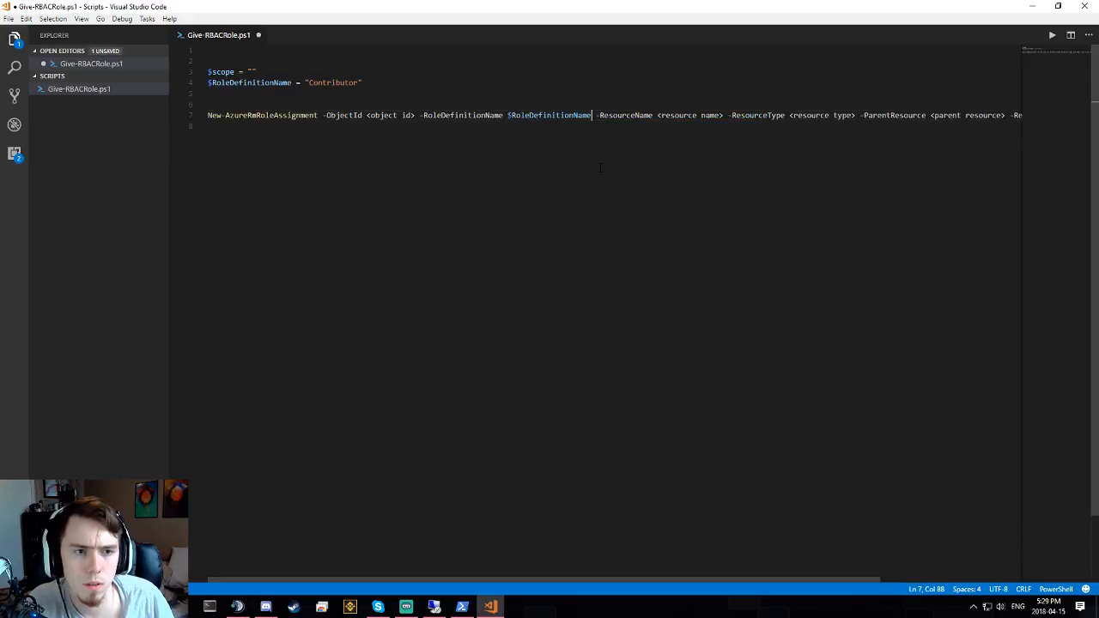
click(648, 116)
drag(652, 117, 657, 117)
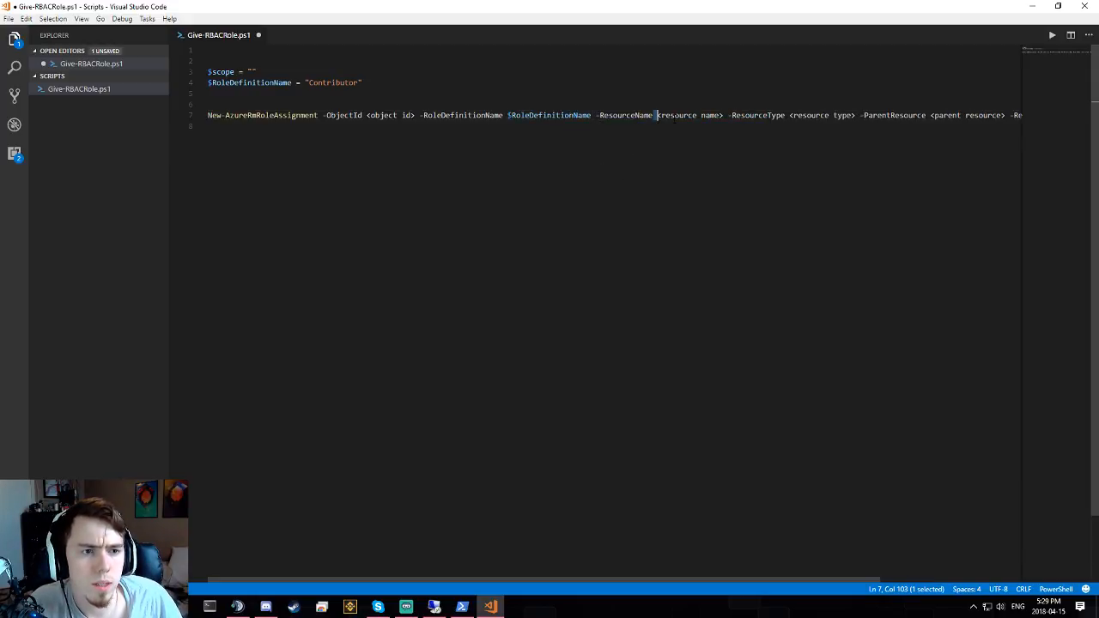
click(677, 116)
click(578, 116)
click(269, 105)
click(327, 115)
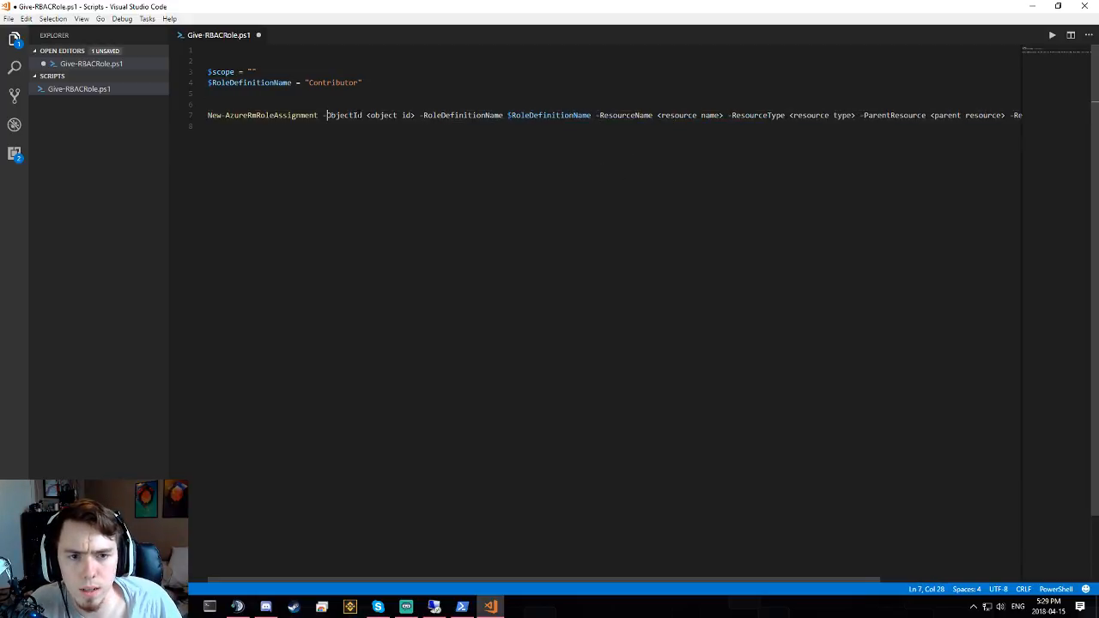
click(394, 116)
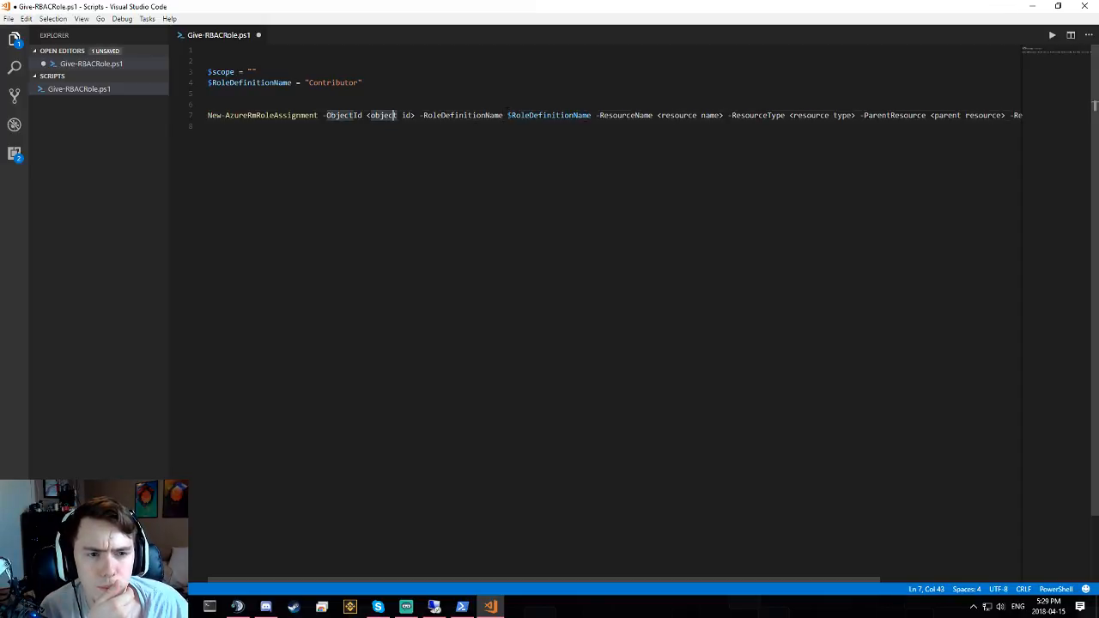
click(508, 116)
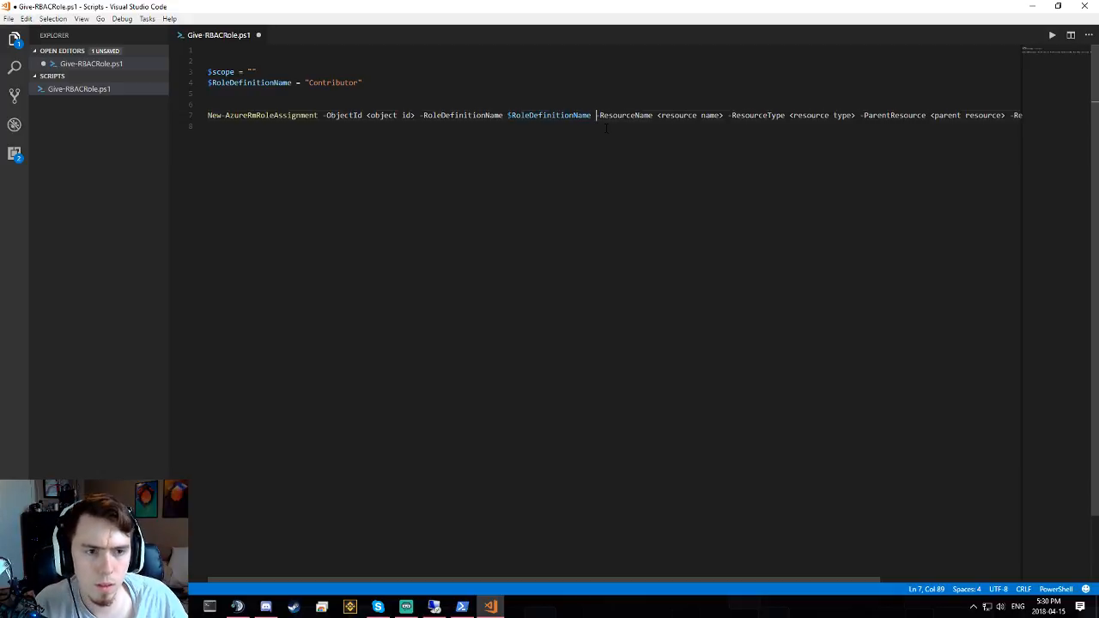
text(`)
key(Return)
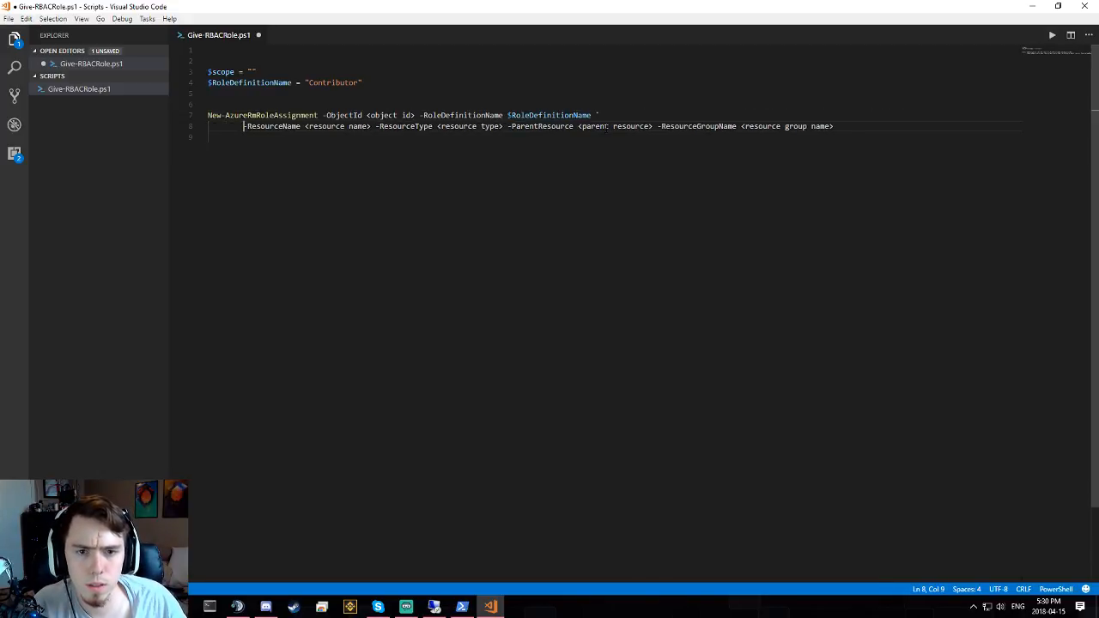
key(BackSpace)
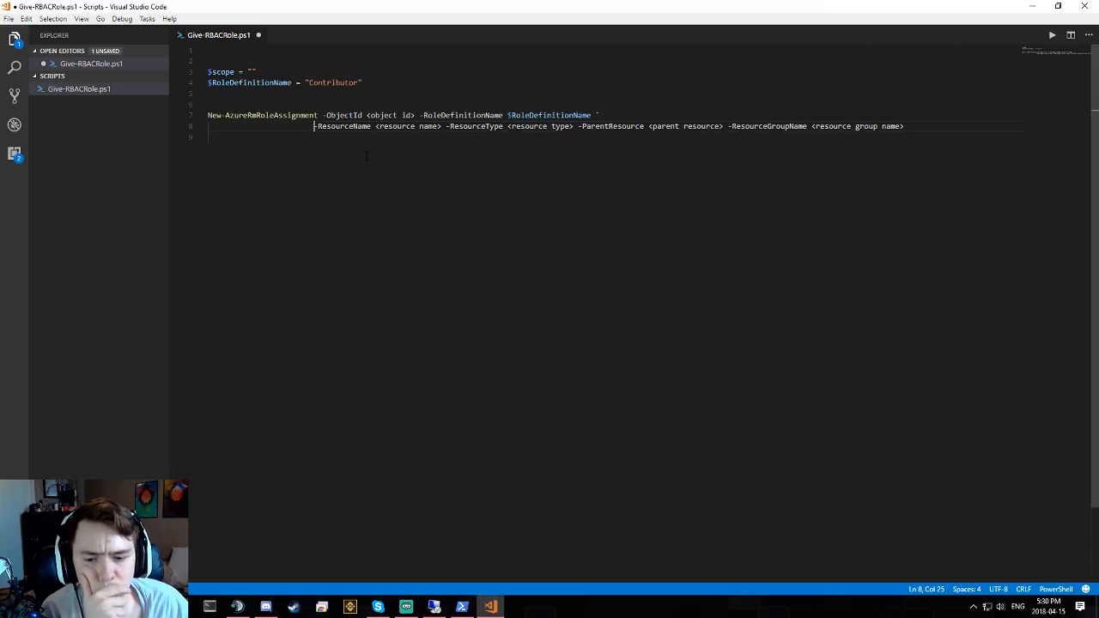
key(alt+Tab)
key(alt+Tab)
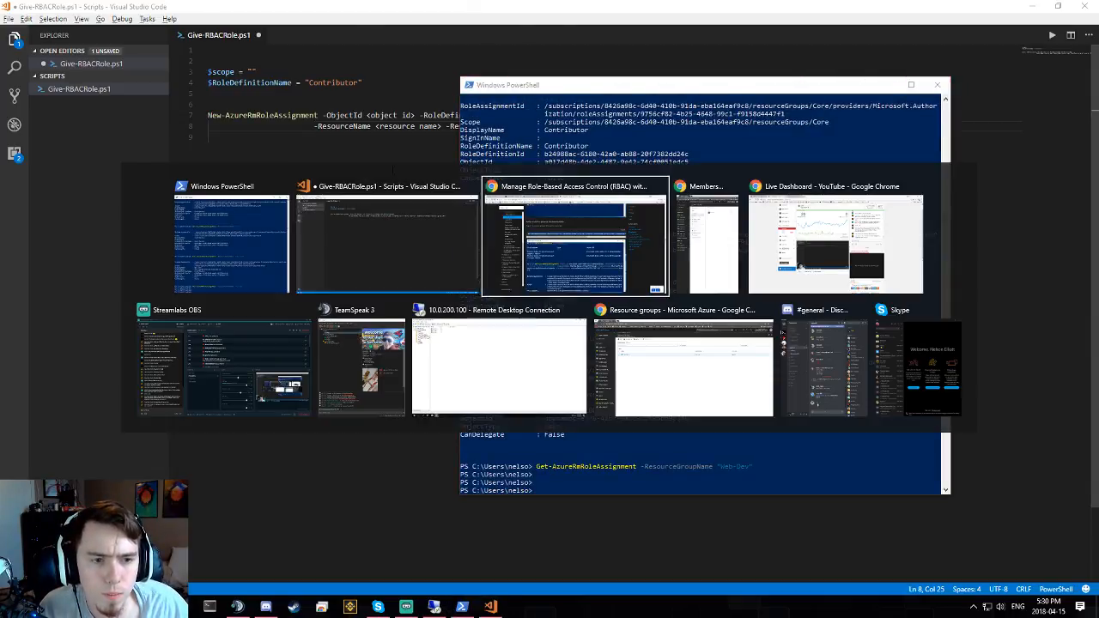
- Study the subscription-scope assignment command in the RBAC docs, highlighting its role name and scope parameters
scroll(488, 183, up, 10)
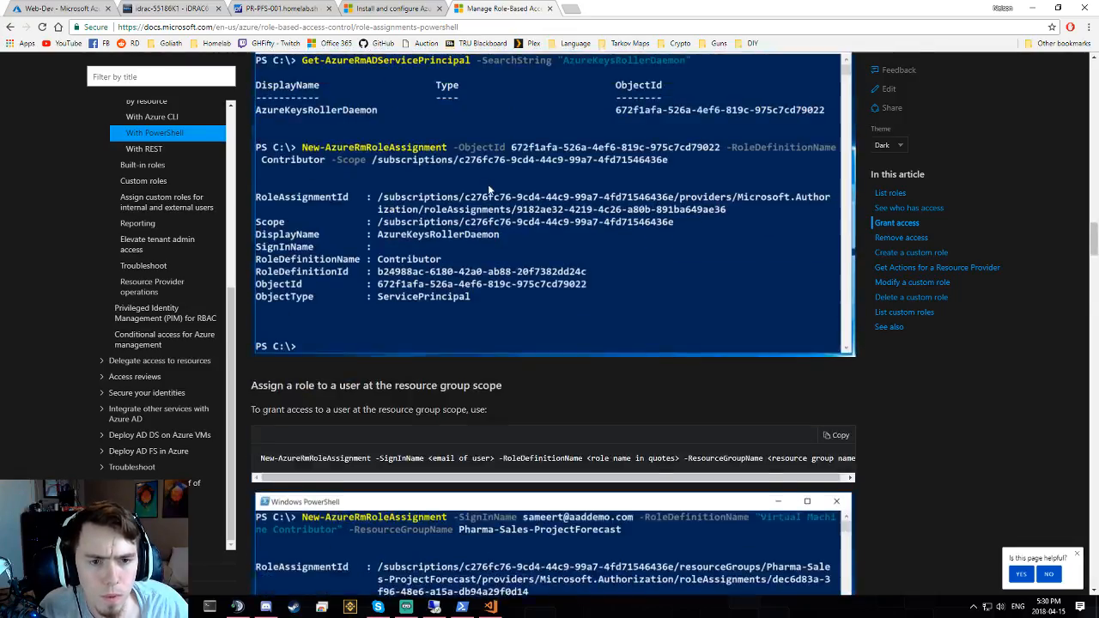
scroll(414, 250, down, 1)
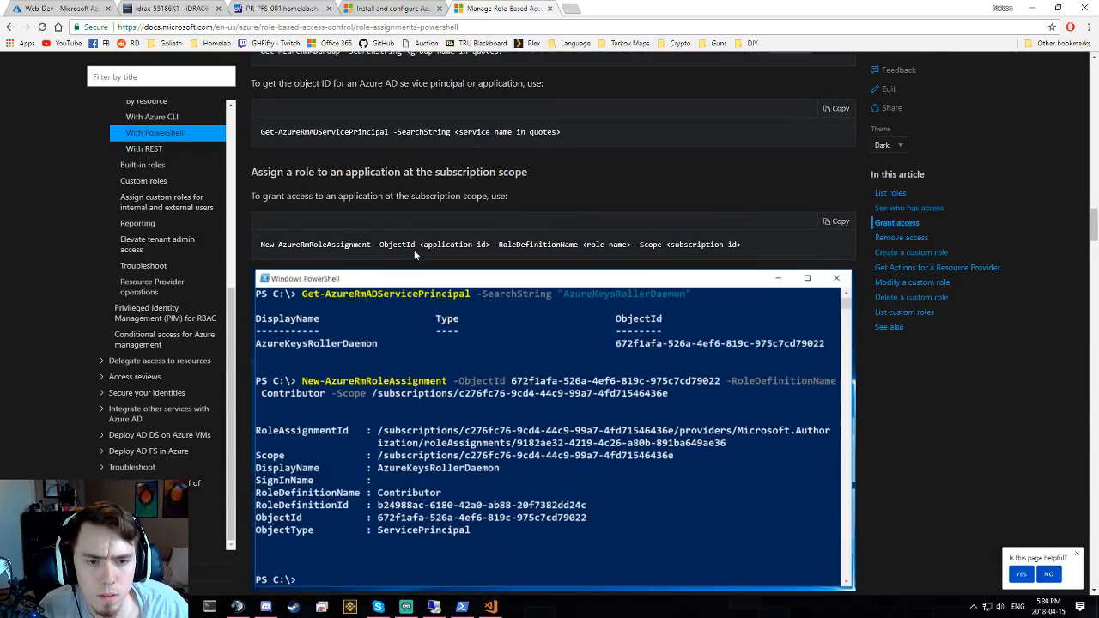
triple_click(386, 244)
click(523, 245)
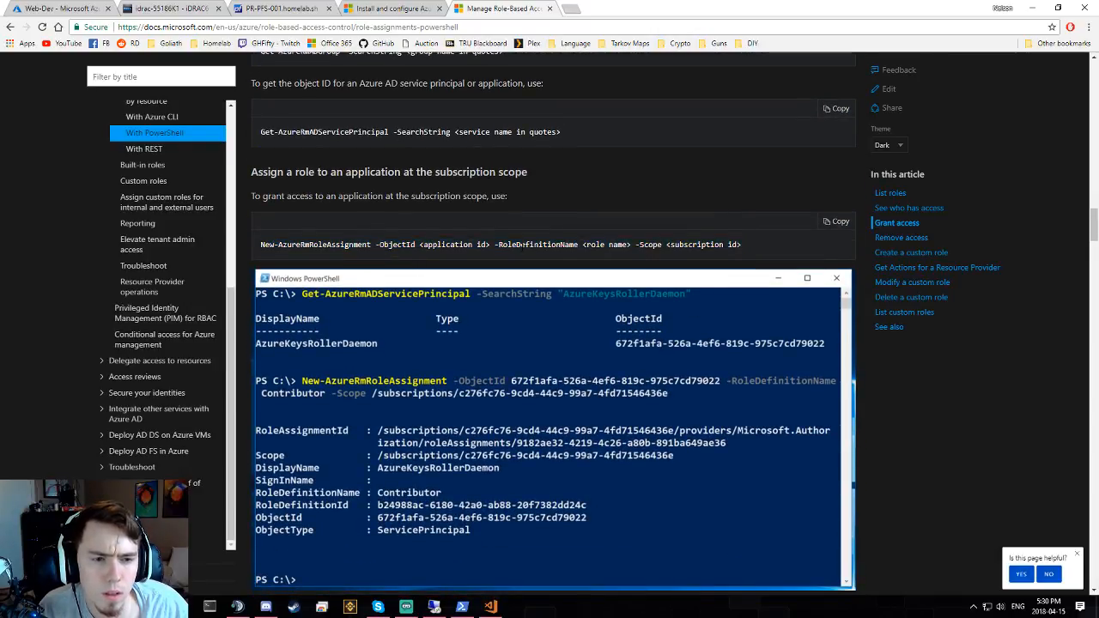
drag(505, 249, 534, 246)
triple_click(597, 245)
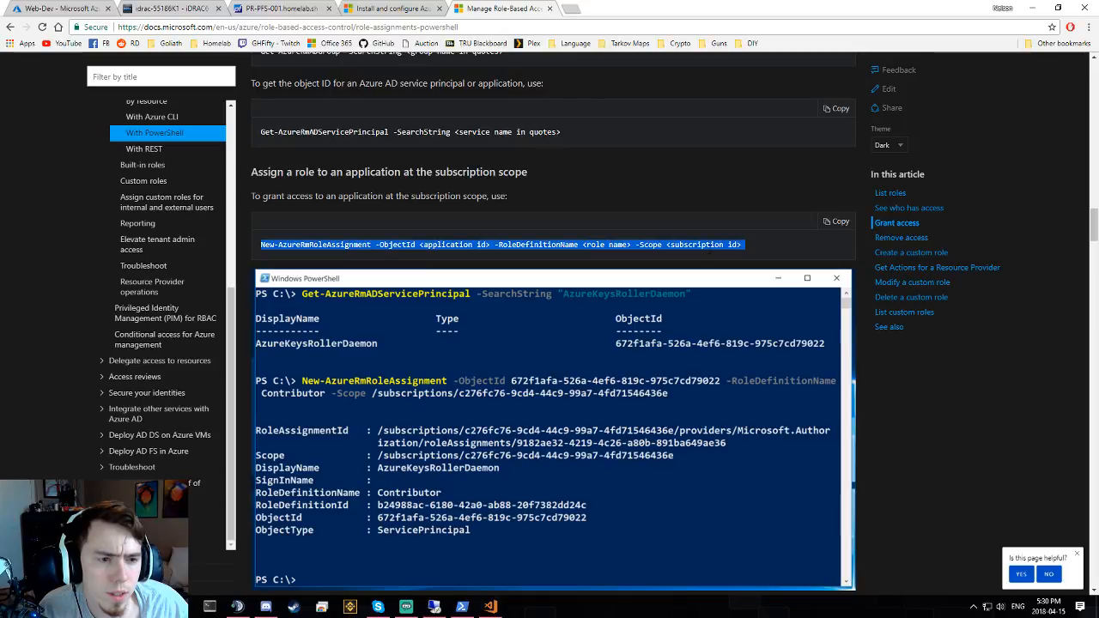
drag(608, 245, 765, 237)
click(765, 237)
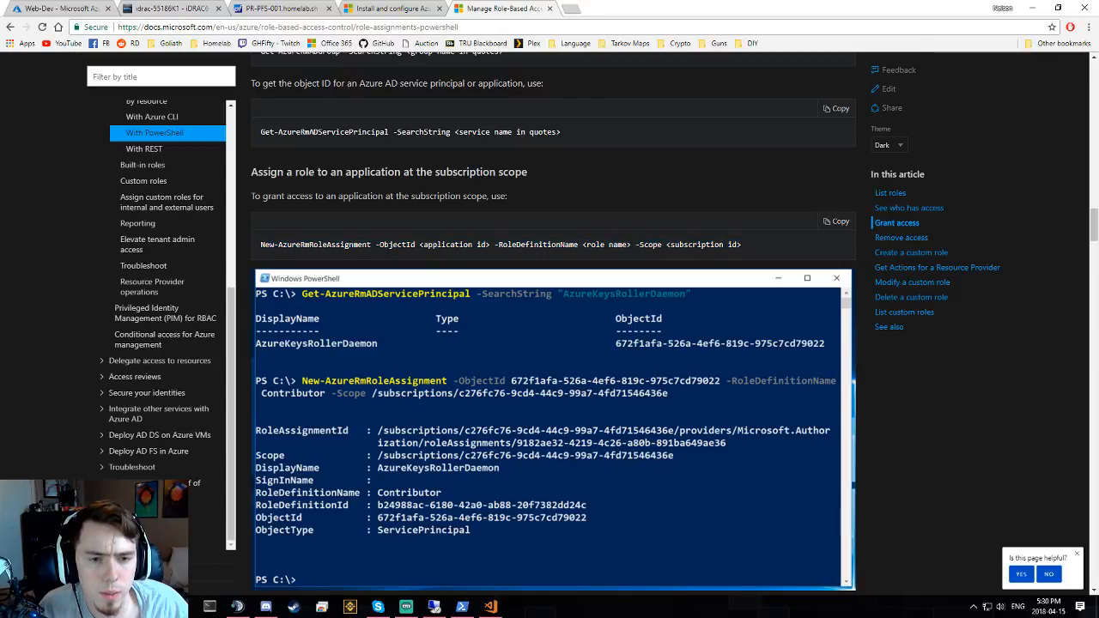
triple_click(559, 244)
- Scroll to the group-at-resource-scope example, mark its object id part, and return to VS Code
scroll(554, 244, down, 5)
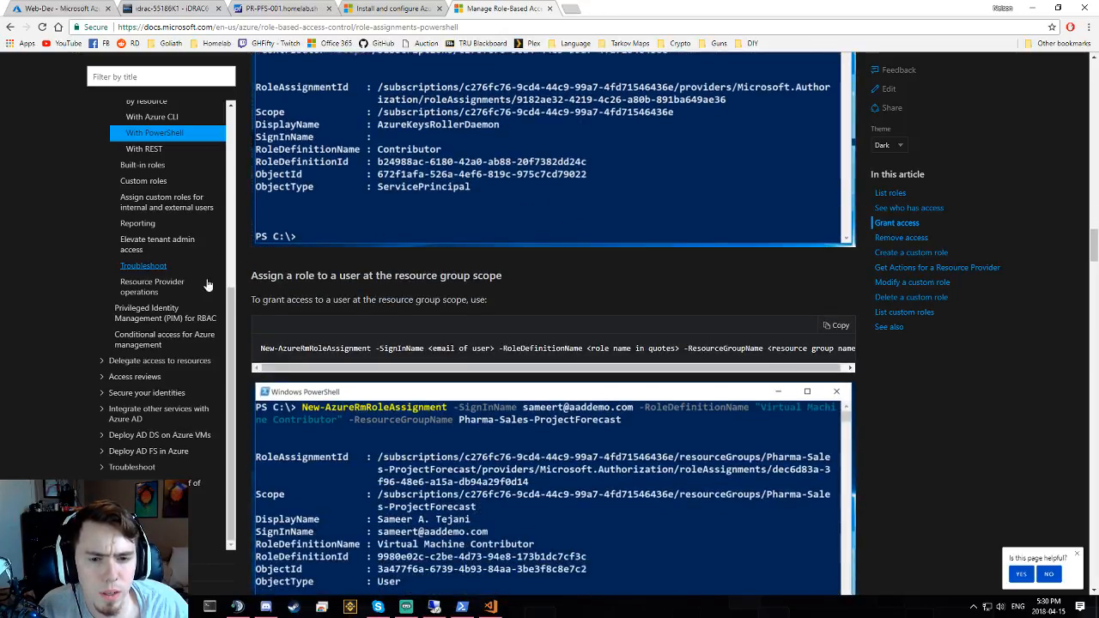
scroll(385, 343, down, 5)
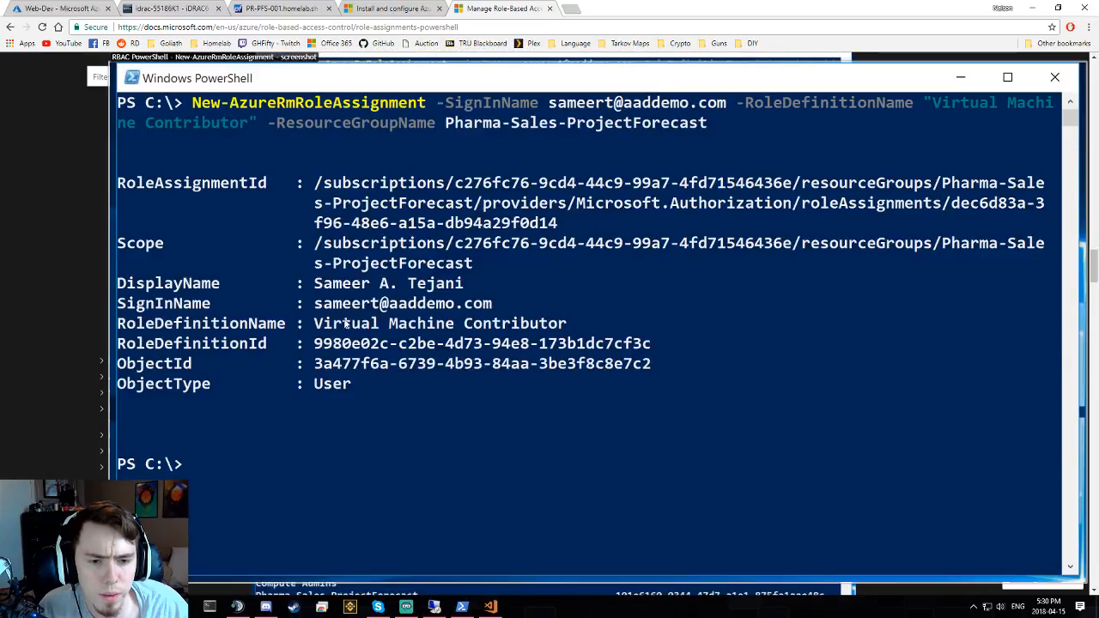
scroll(430, 343, down, 1)
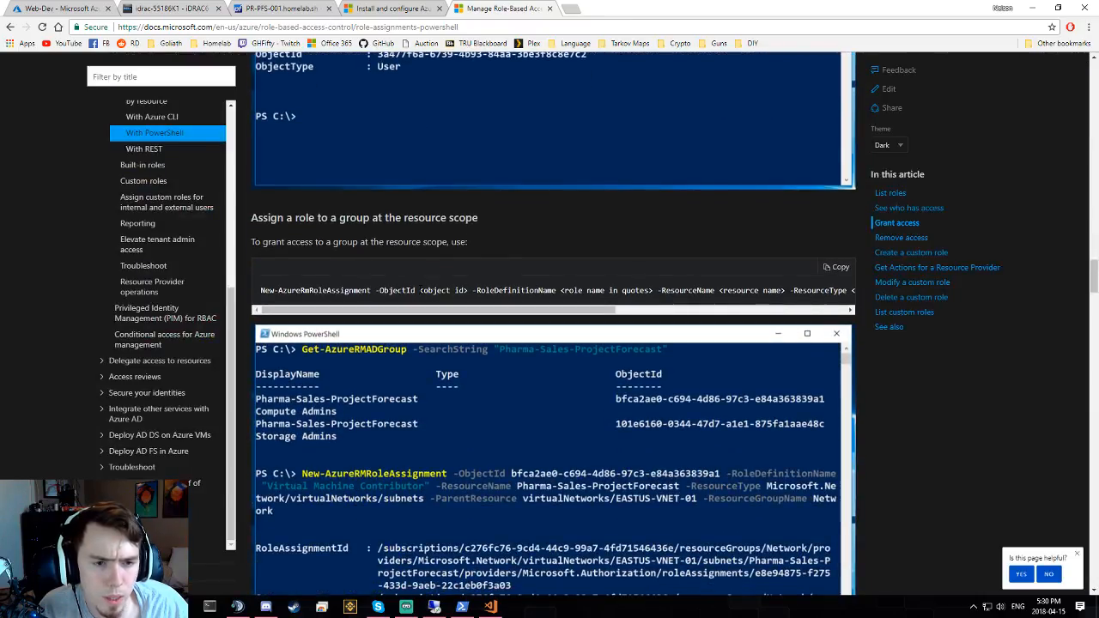
click(624, 311)
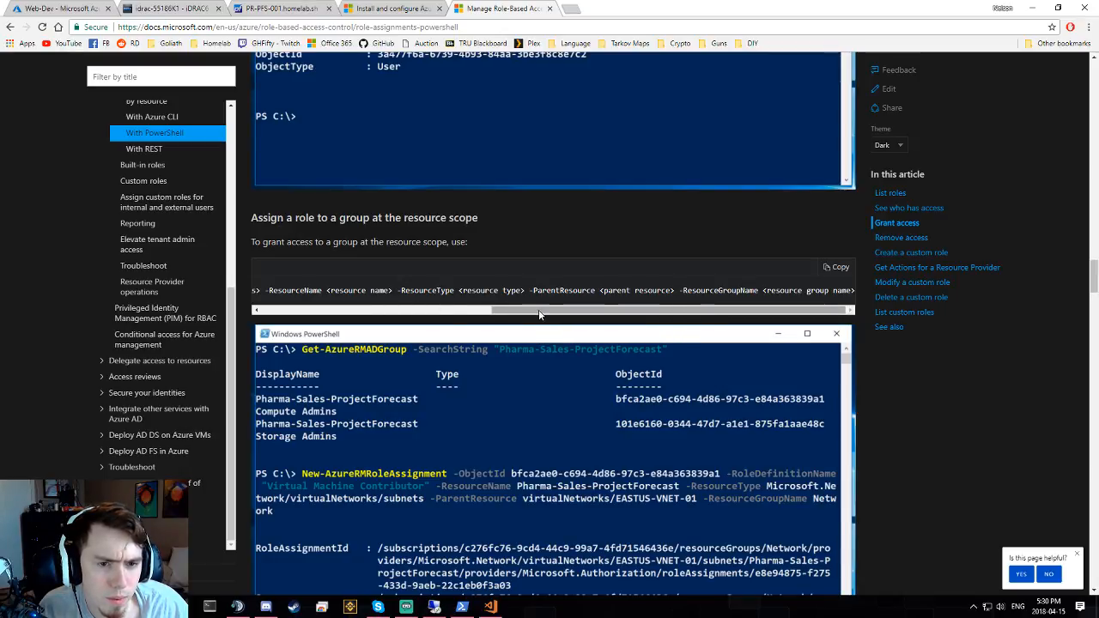
drag(542, 313, 315, 315)
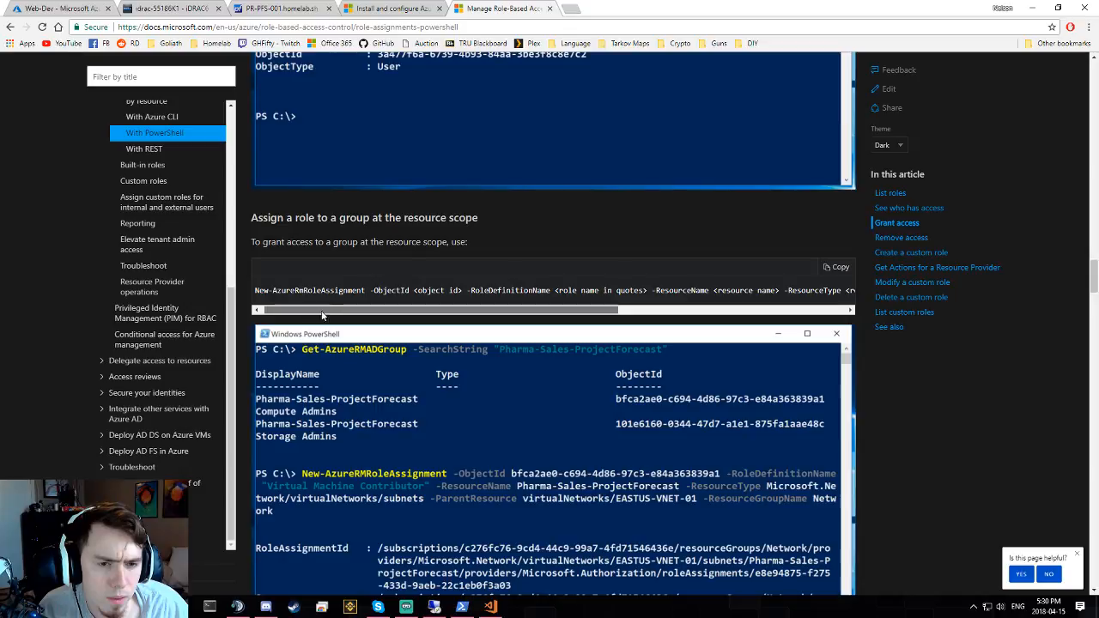
drag(376, 291, 465, 291)
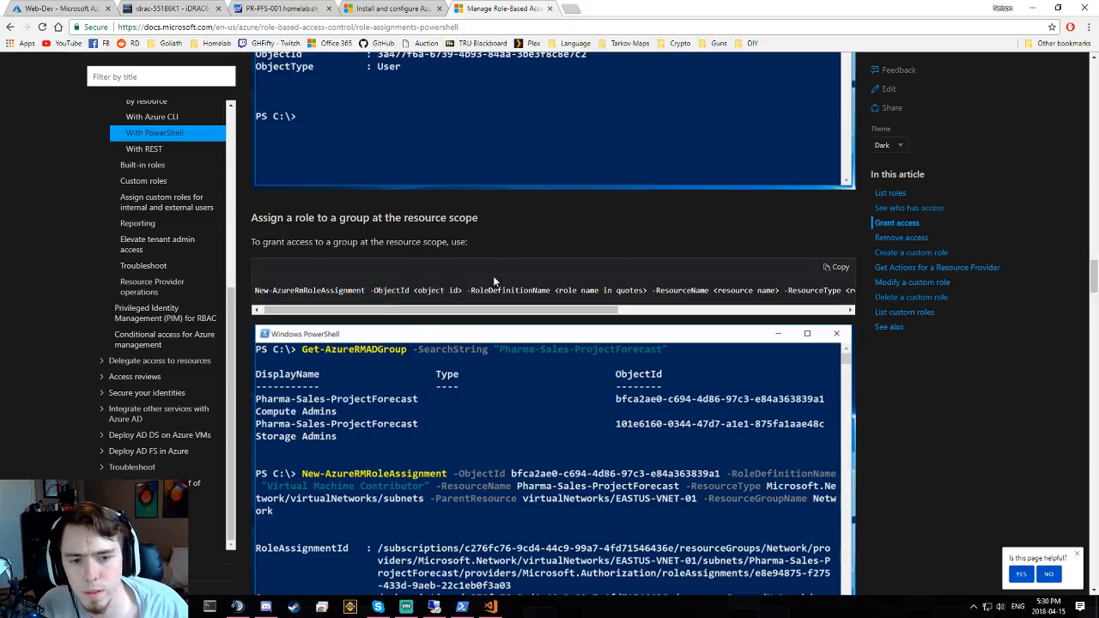
key(alt+Tab)
key(alt+Tab)
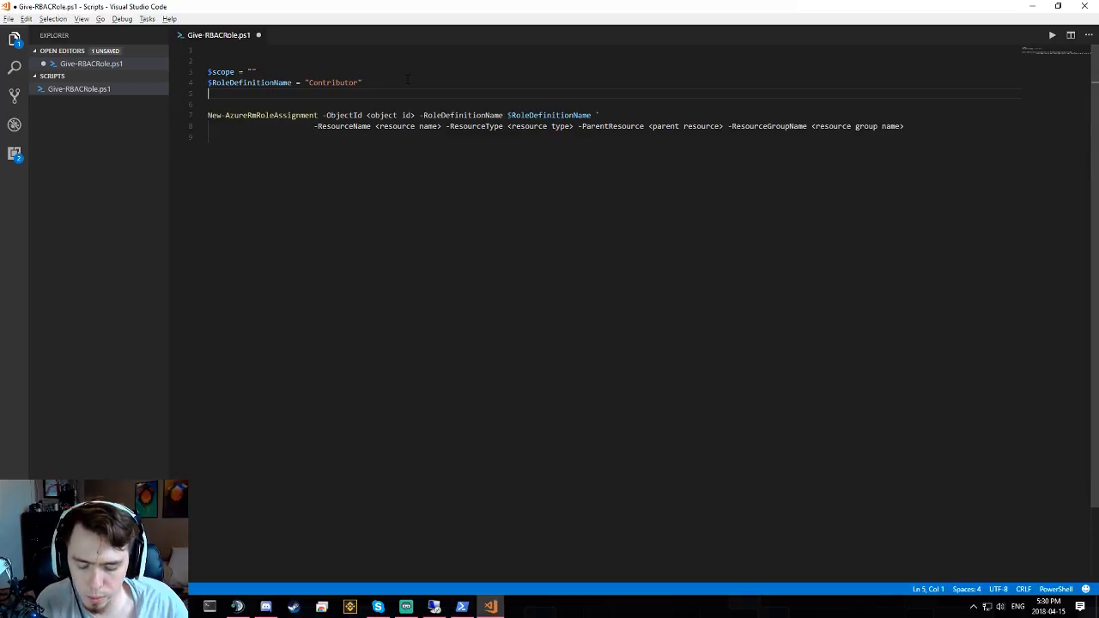
- Add a '$groupId =' assignment line to the script
text($)
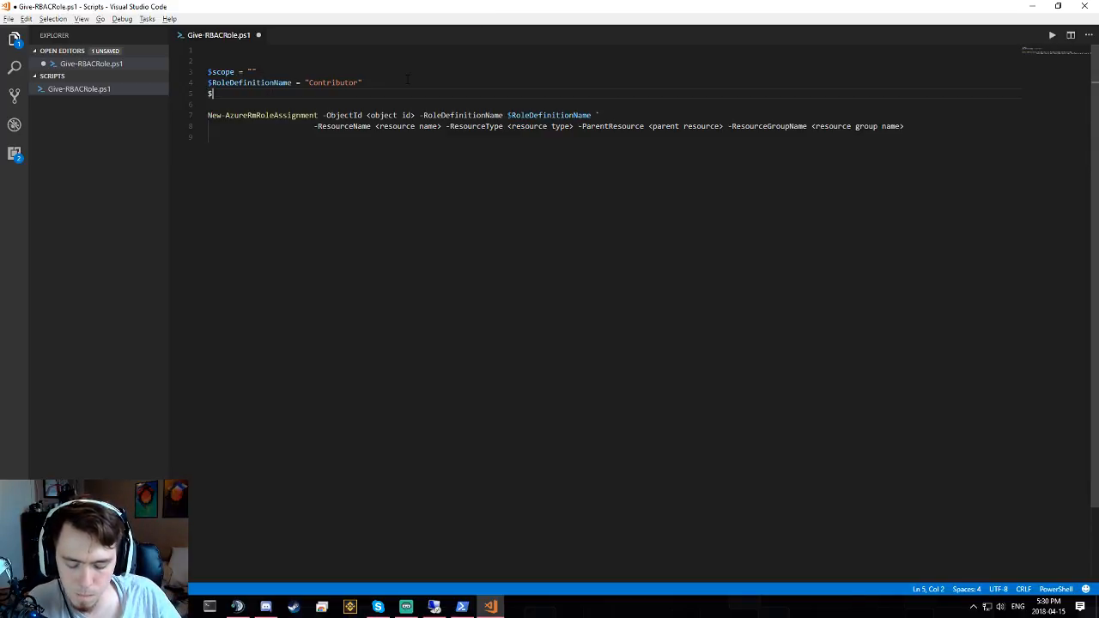
text(groupId)
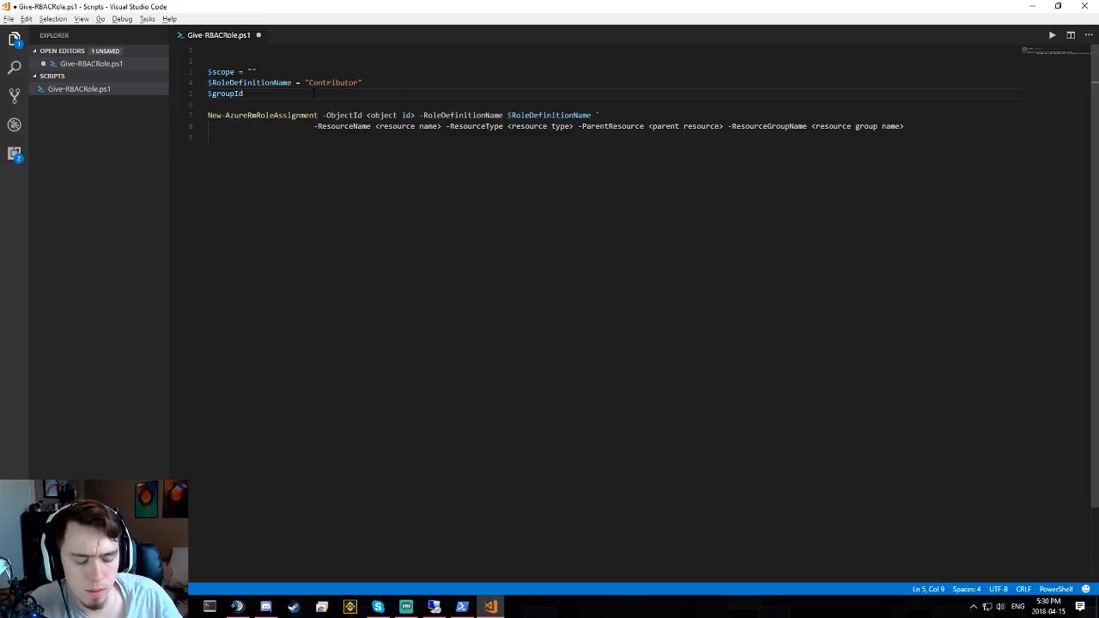
text( =)
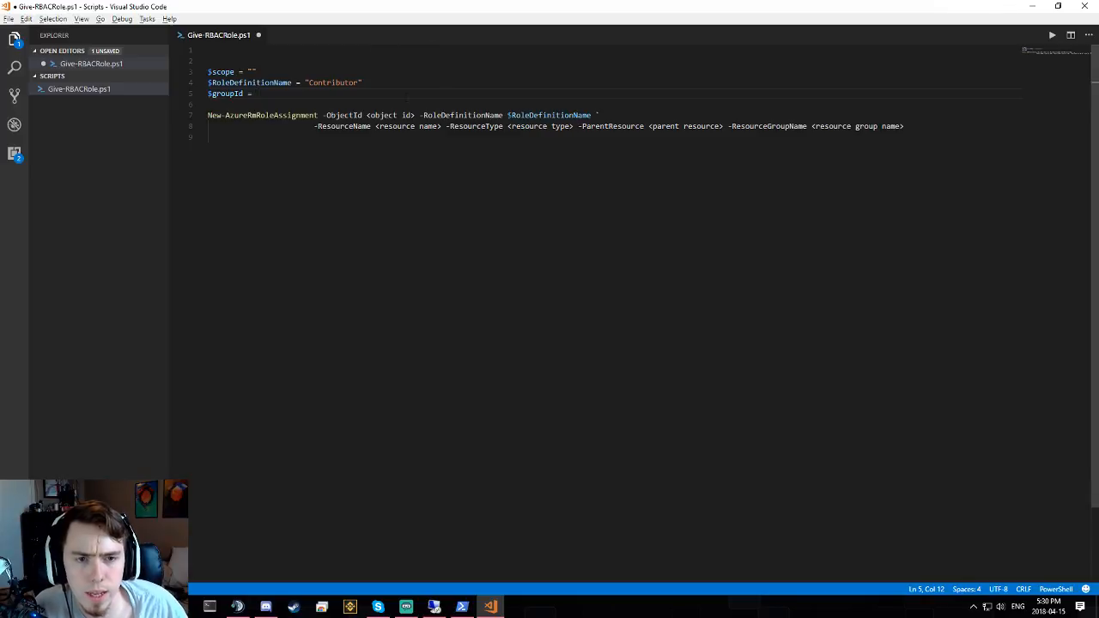
click(344, 137)
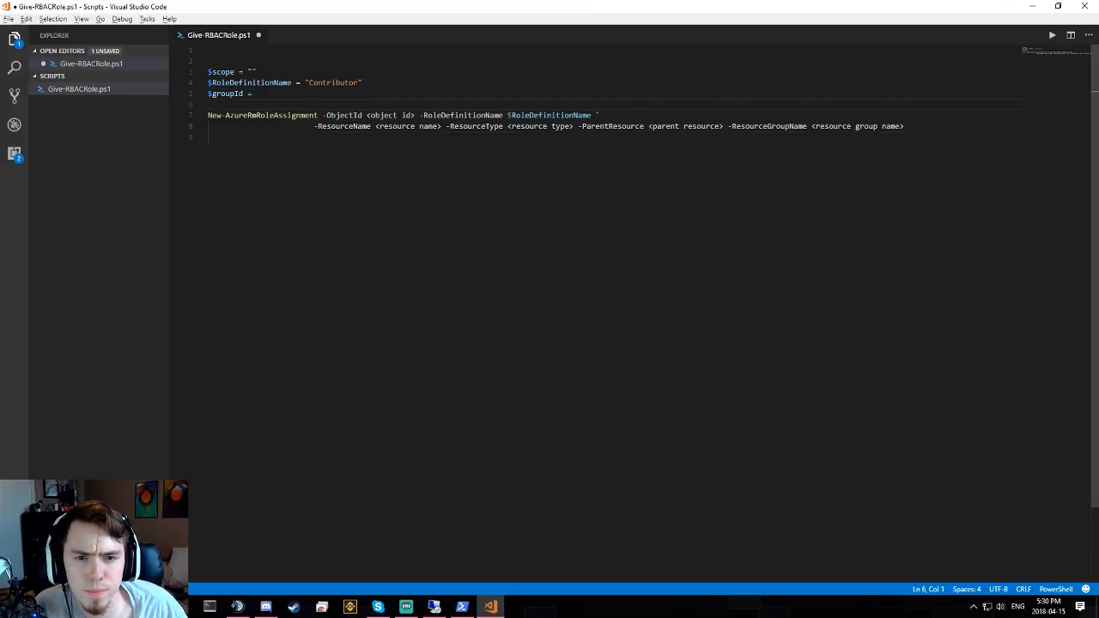
click(325, 96)
text(ge)
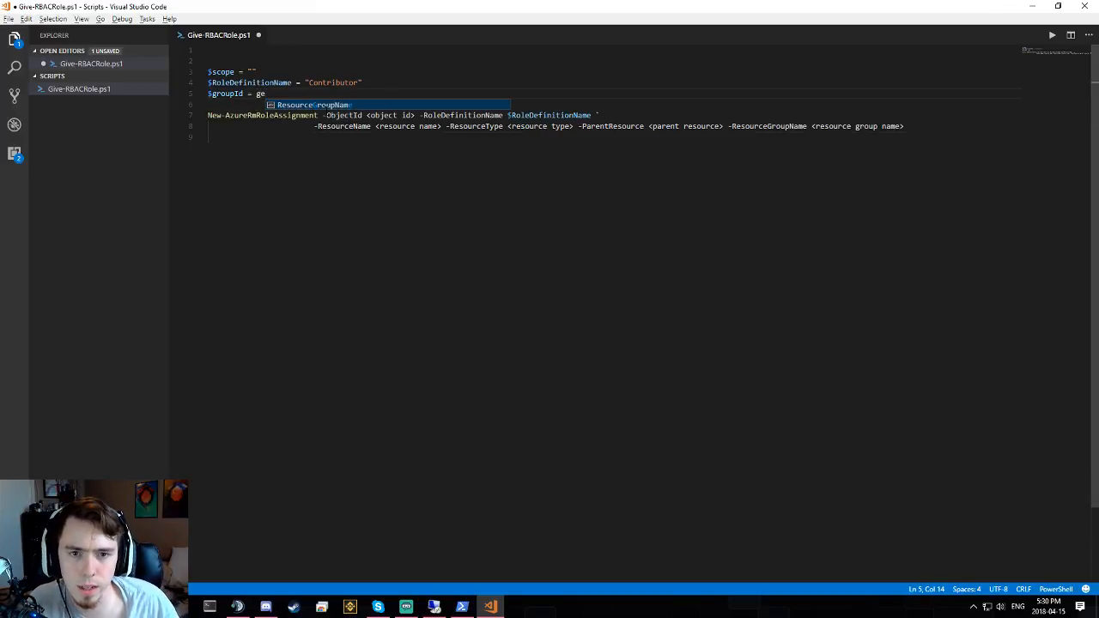
key(BackSpace)
key(BackSpace)
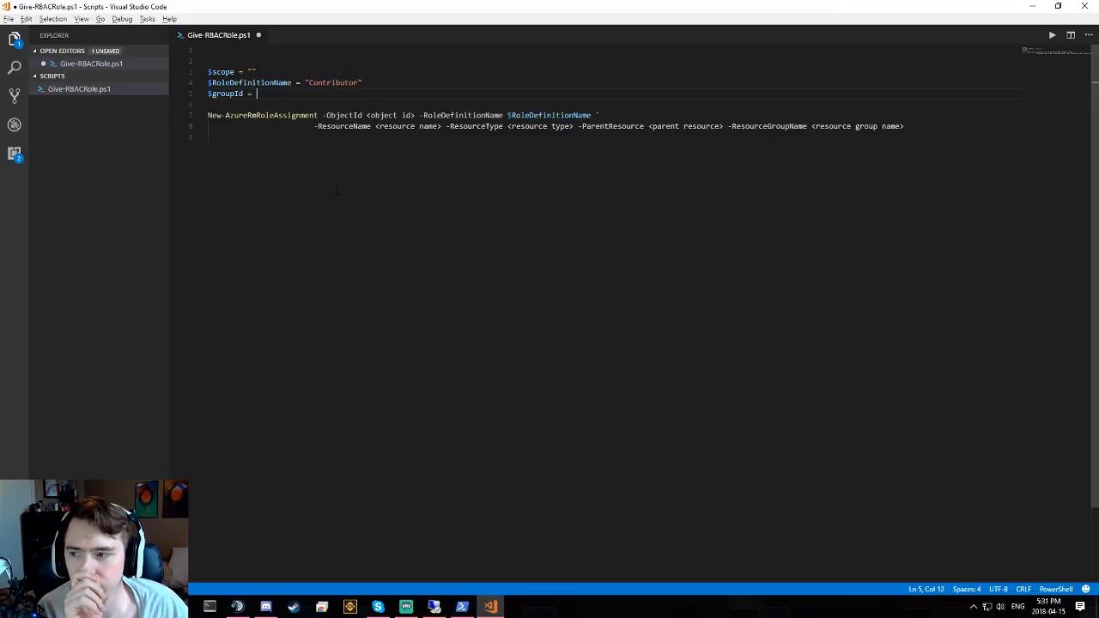
- Replace the -ResourceName…-ResourceGroupName parameters and backtick with -scope on the command line
click(353, 127)
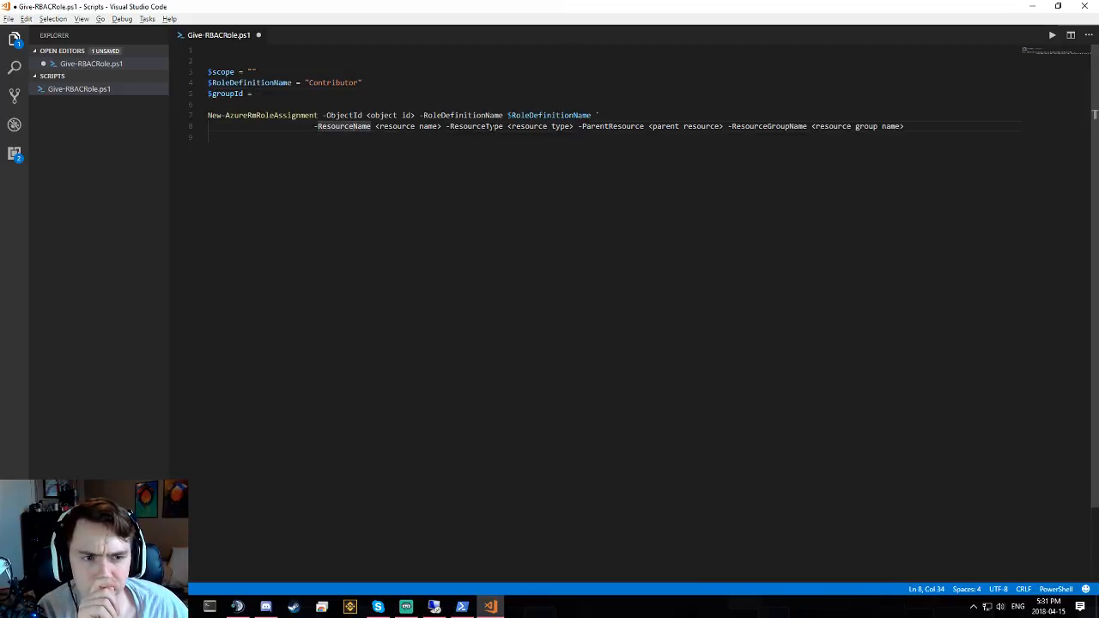
double_click(314, 127)
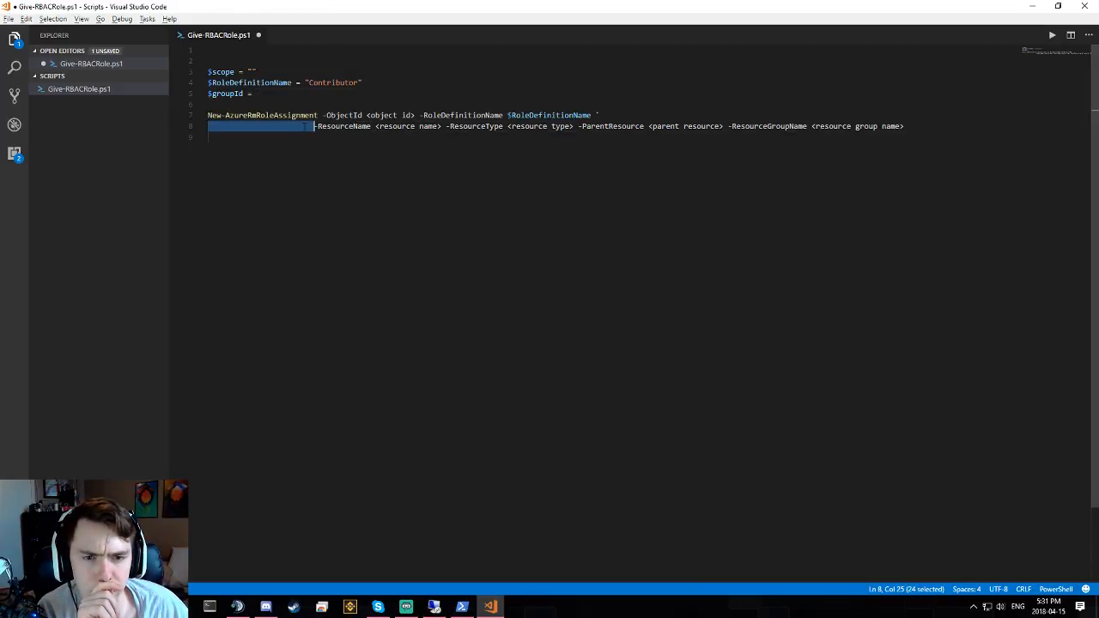
click(326, 127)
drag(315, 127, 920, 125)
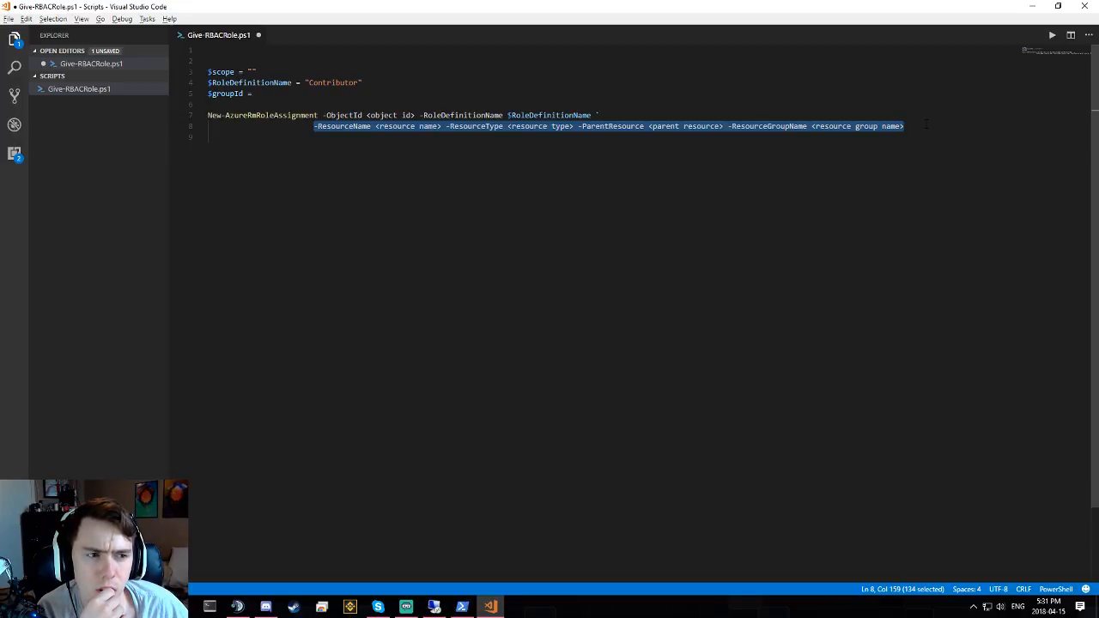
key(BackSpace)
key(BackSpace)
key(BackSpace)
key(BackSpace)
key(BackSpace)
key(BackSpace)
key(BackSpace)
key(BackSpace)
key(BackSpace)
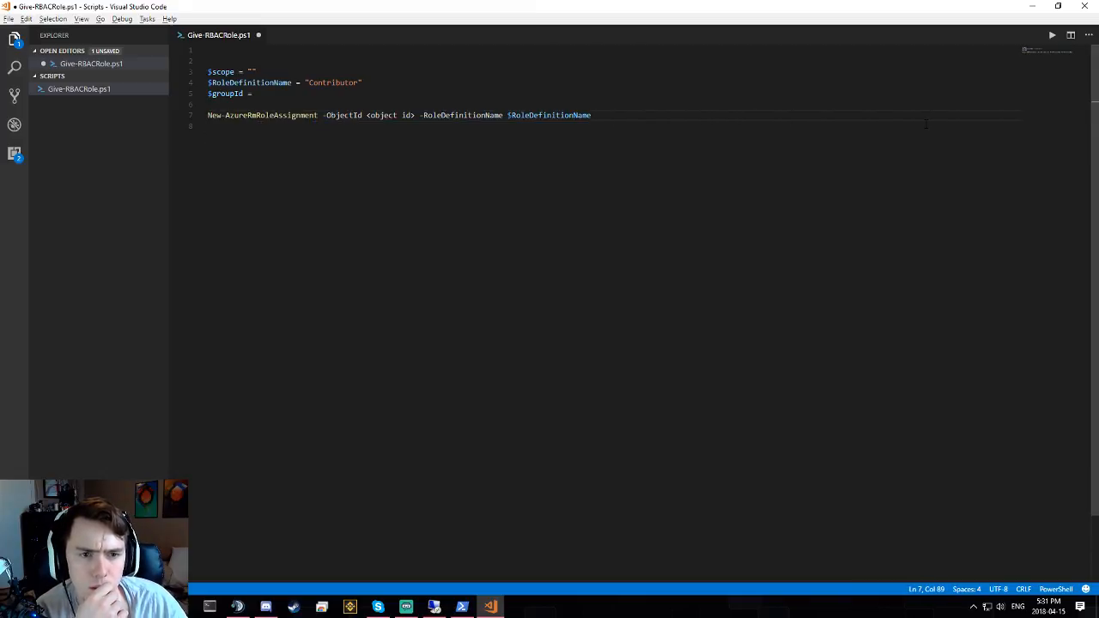
text(-scope)
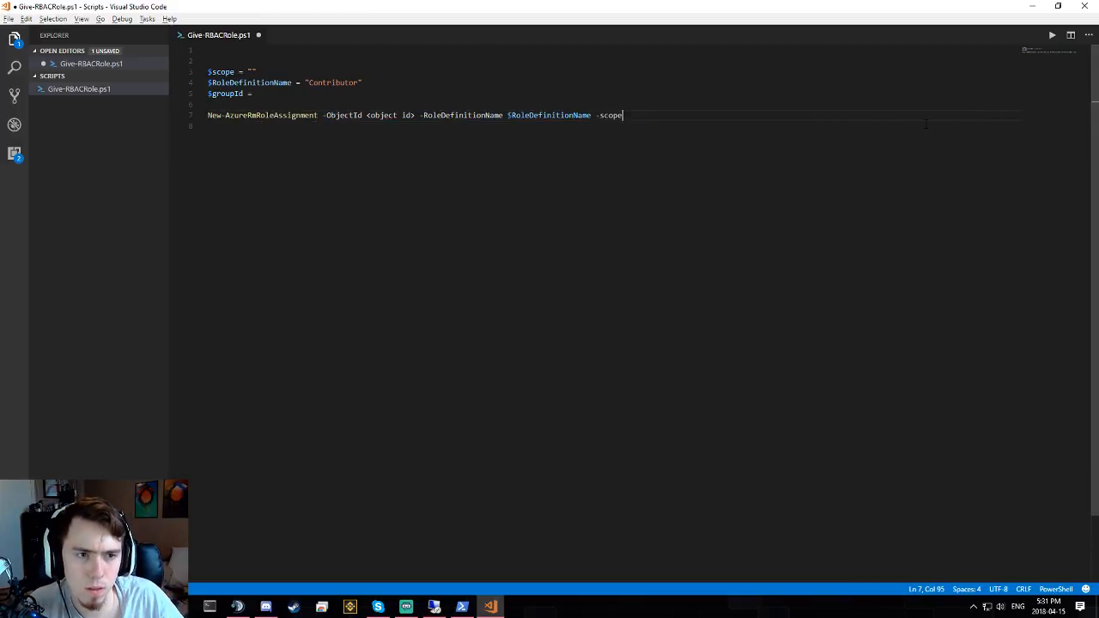
key(alt+Tab)
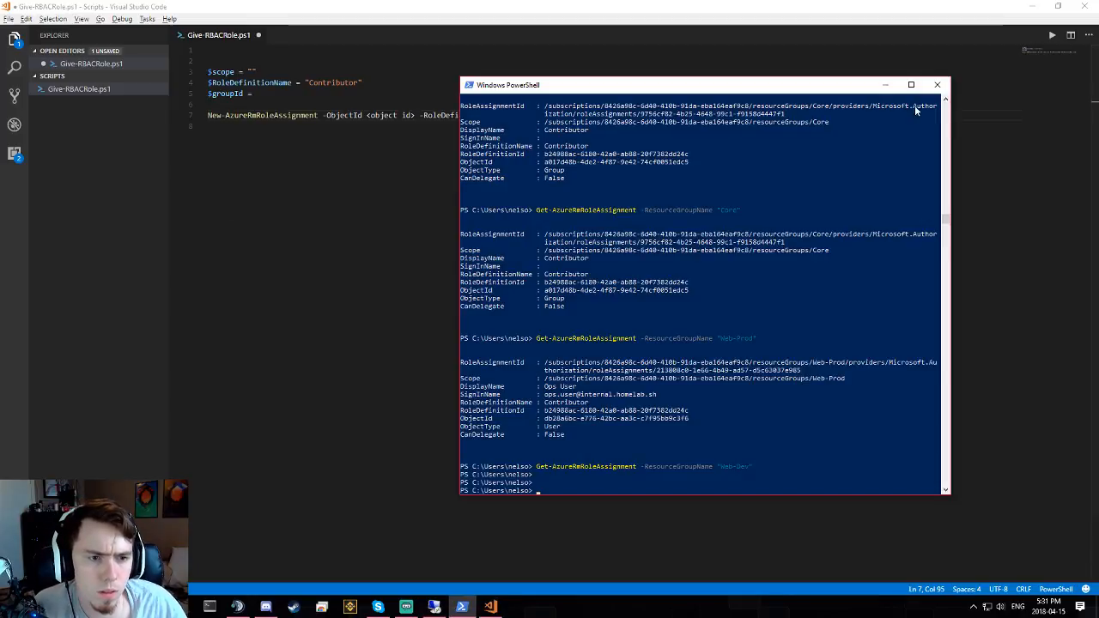
- Check the subscription-scope example command in the docs, then return to the script editor
key(alt+Tab)
scroll(616, 173, up, 10)
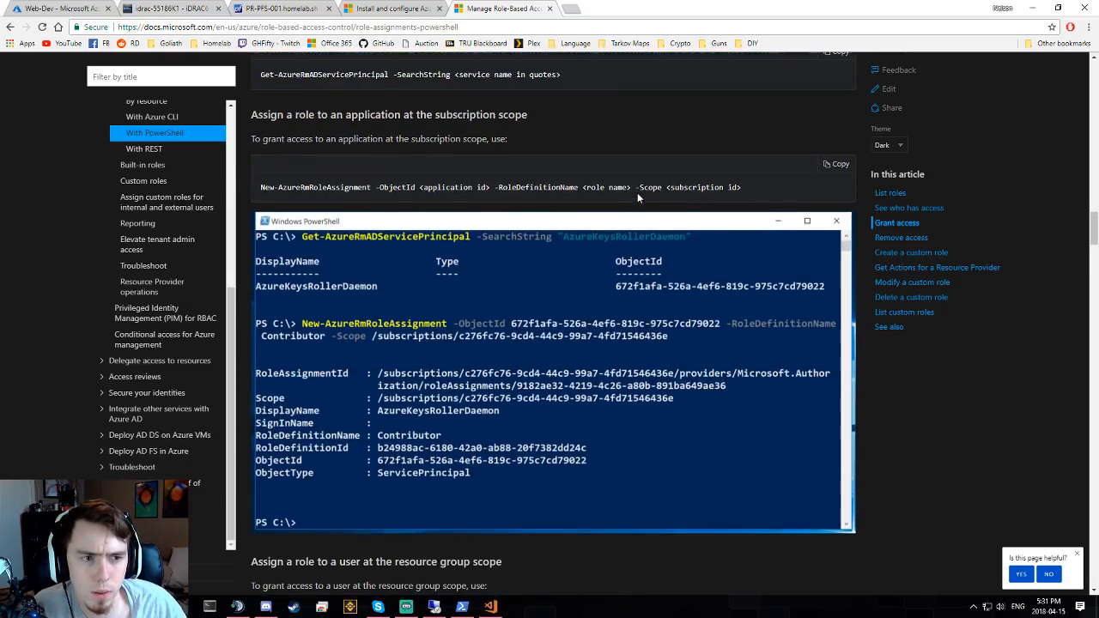
triple_click(748, 190)
key(alt+Tab)
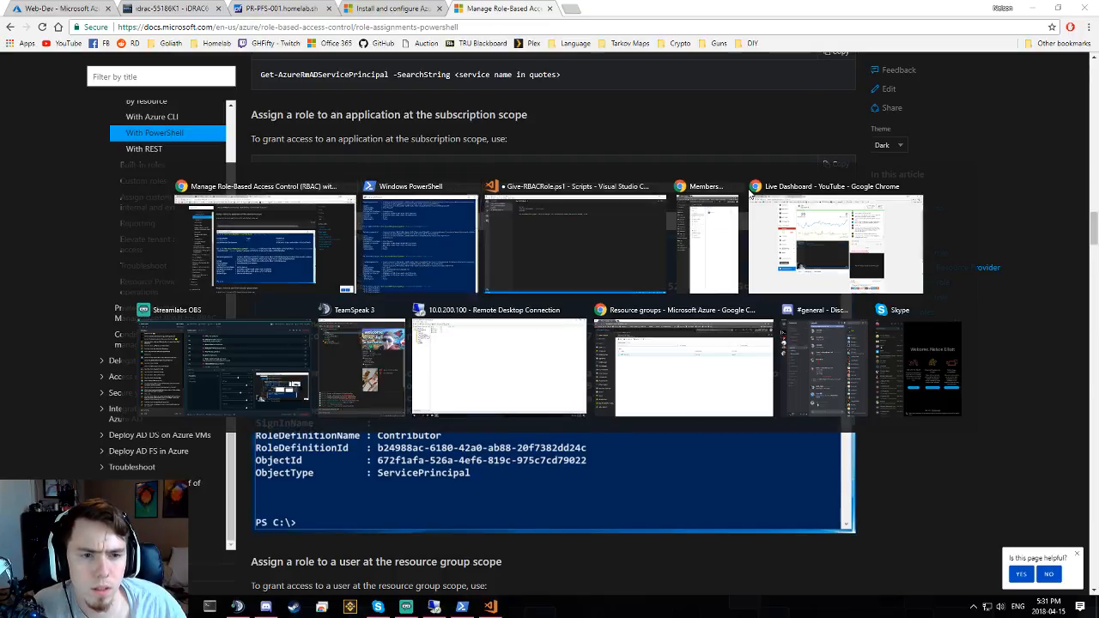
key(alt+Tab)
key(Tab)
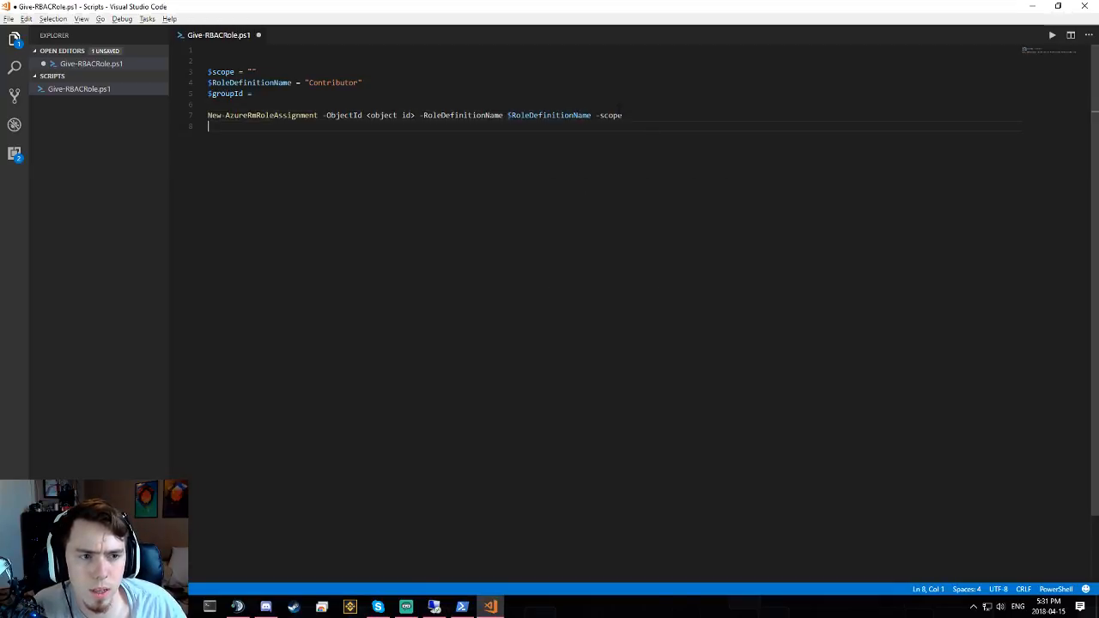
- Change the lowercase -scope parameter to -Scope $scope
click(652, 115)
key(BackSpace)
text(S)
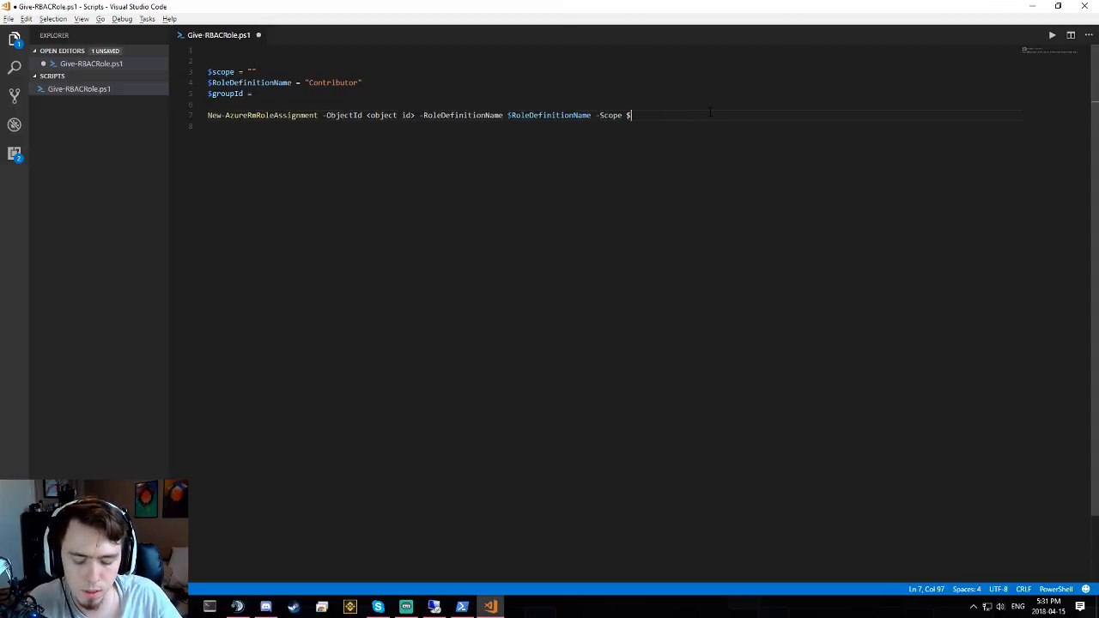
text(sope)
key(Tab)
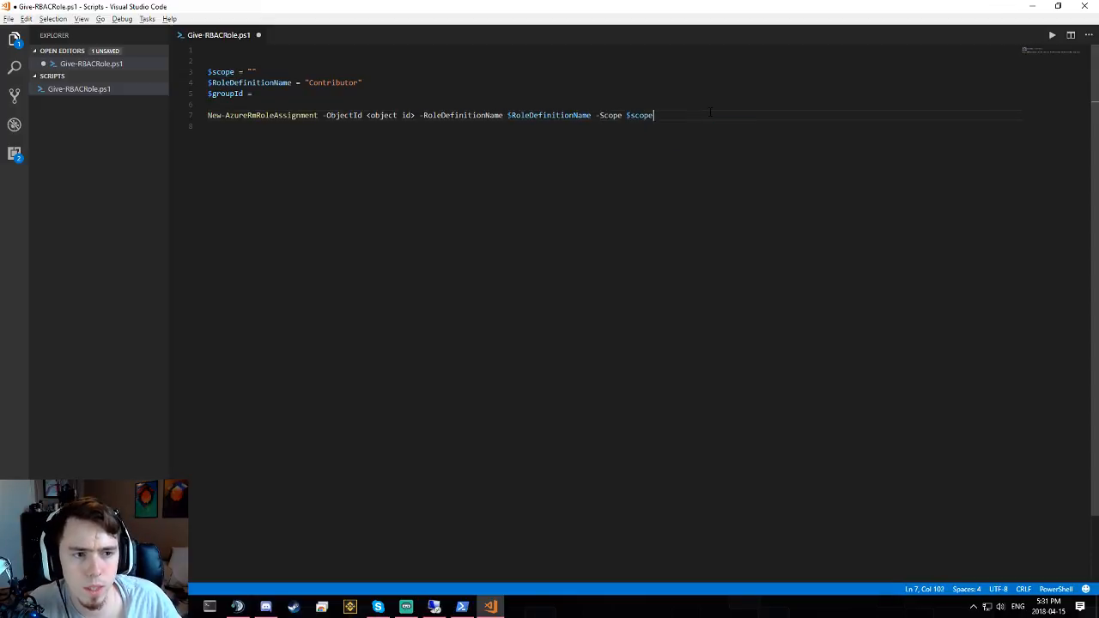
click(548, 199)
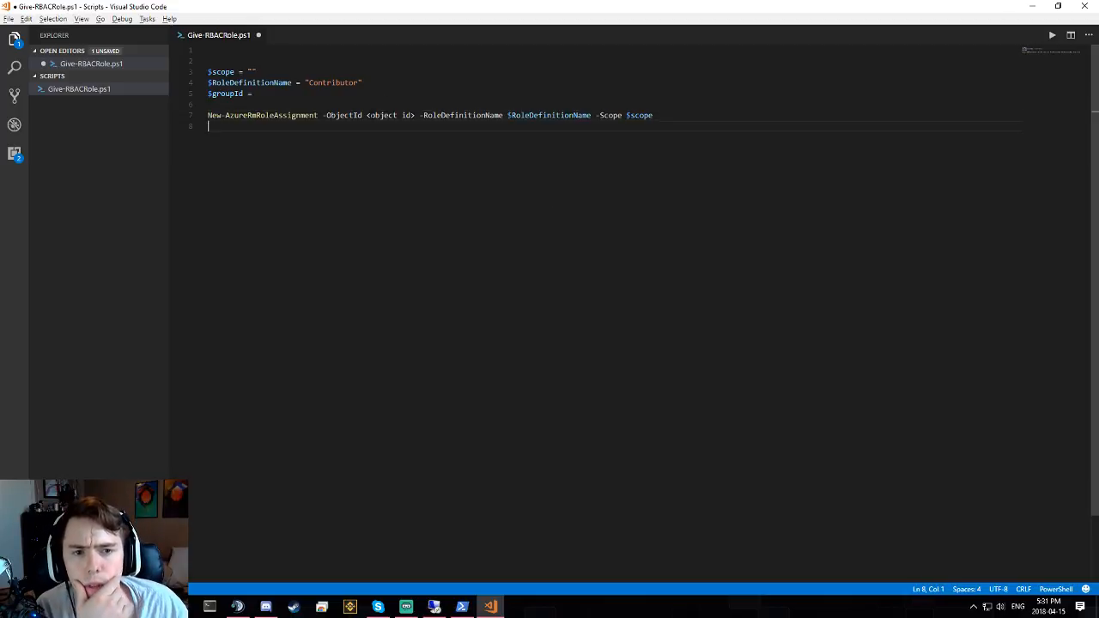
- Replace the <object id> placeholder with $groupId
drag(367, 115, 416, 115)
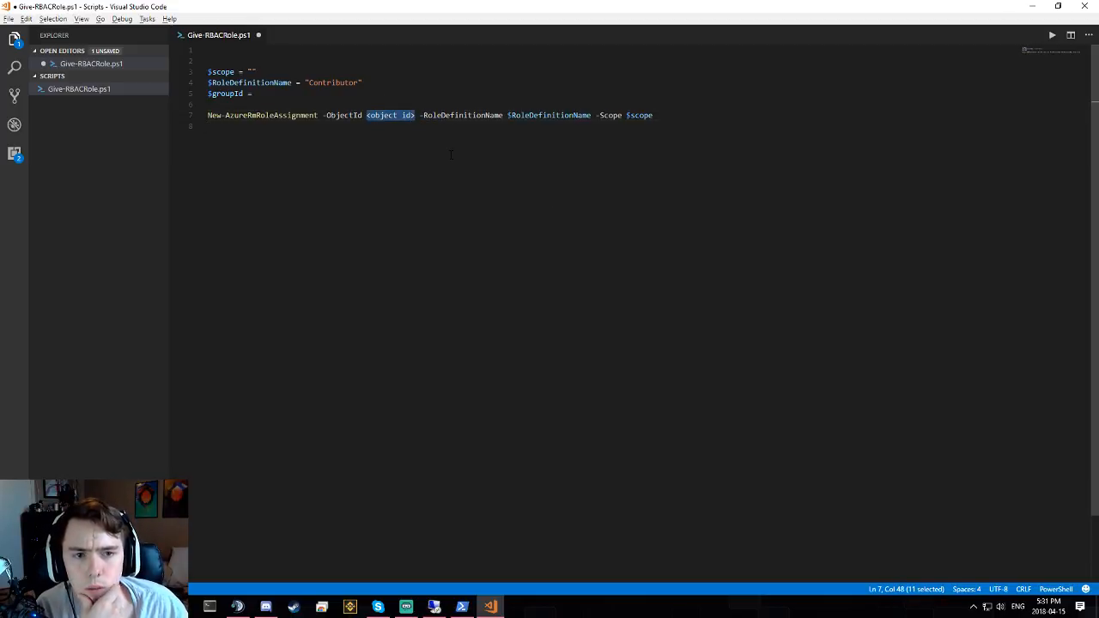
text($groupId)
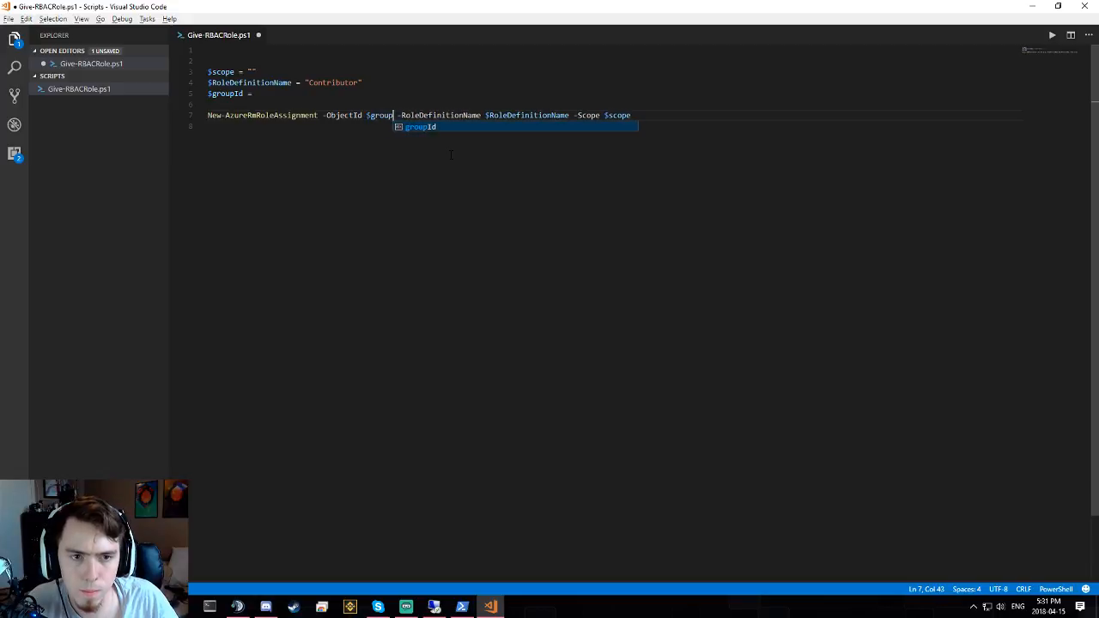
click(401, 168)
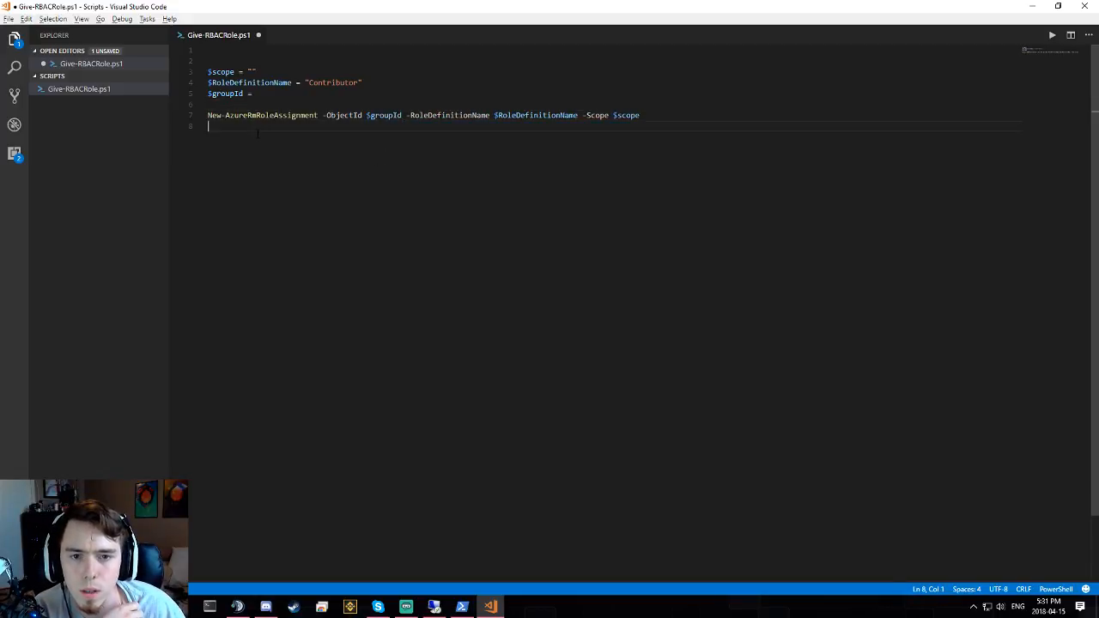
click(320, 93)
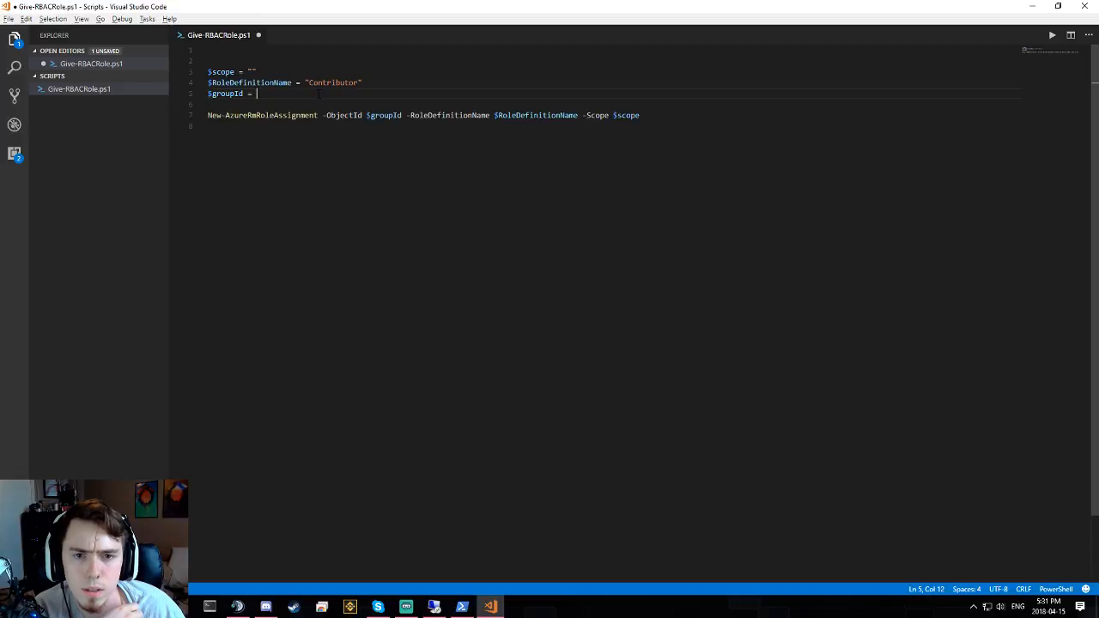
- Visit the Azure portal Web-Dev page and the Azure Active Directory overview
mouse_move(236, 607)
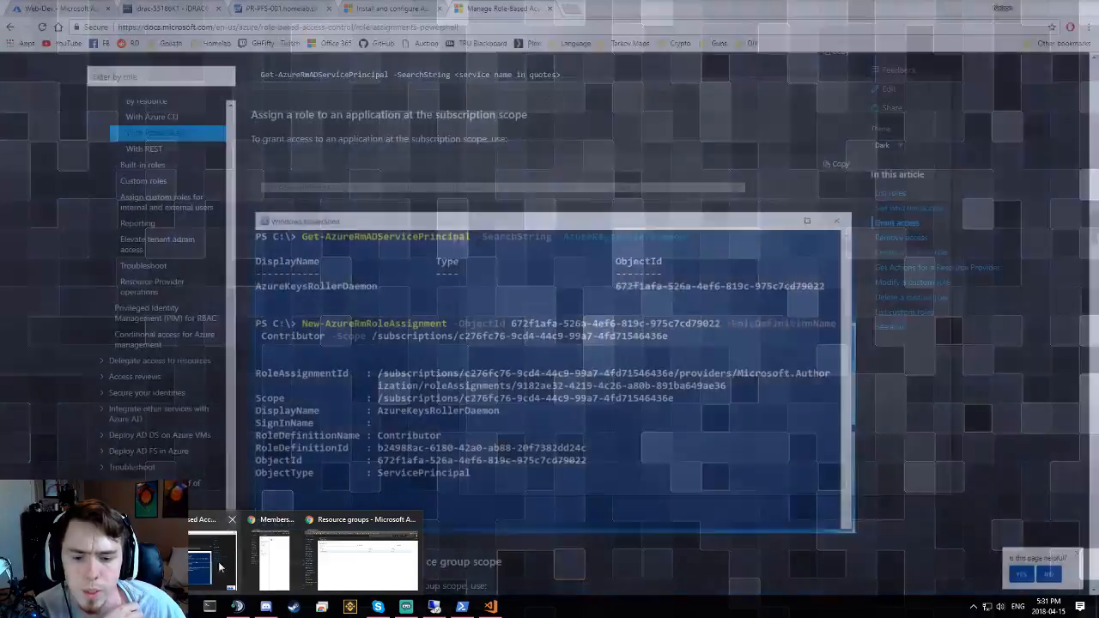
mouse_move(303, 566)
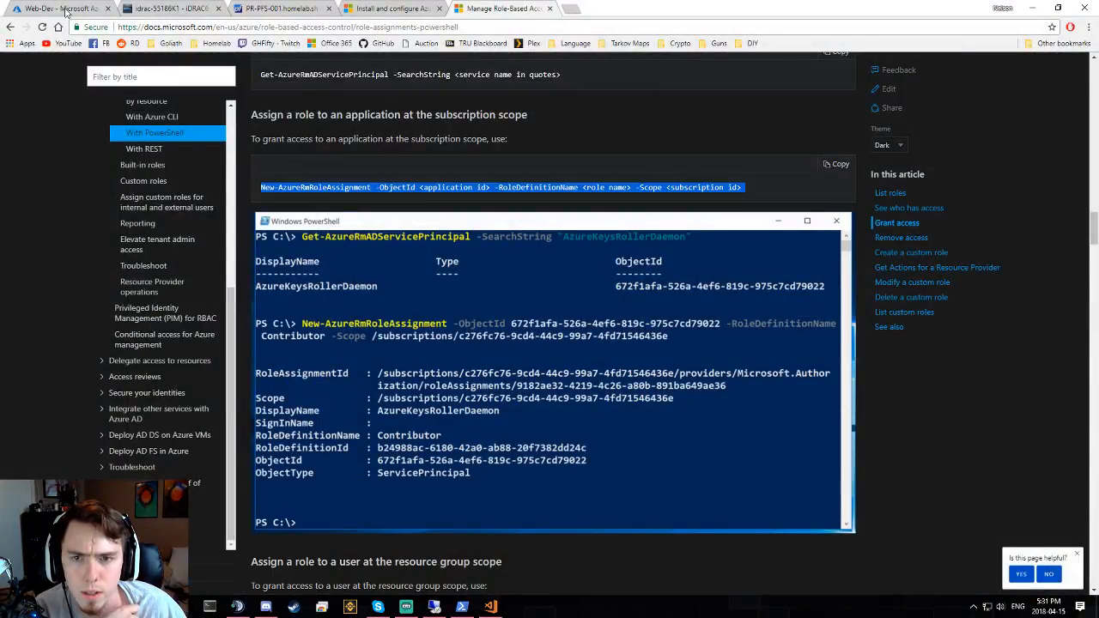
click(59, 8)
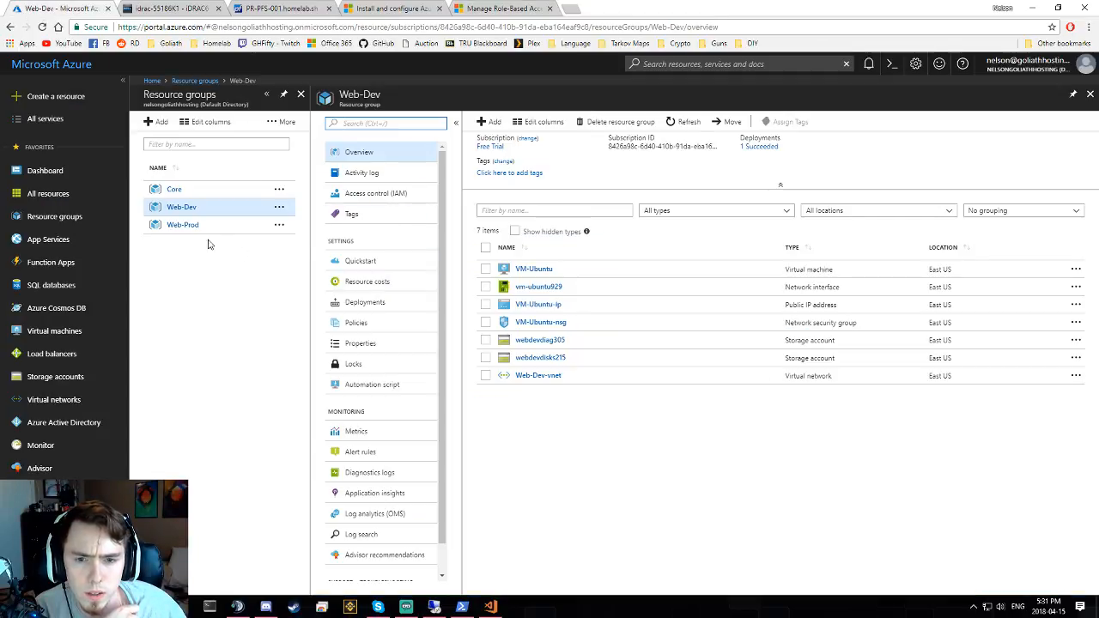
click(68, 422)
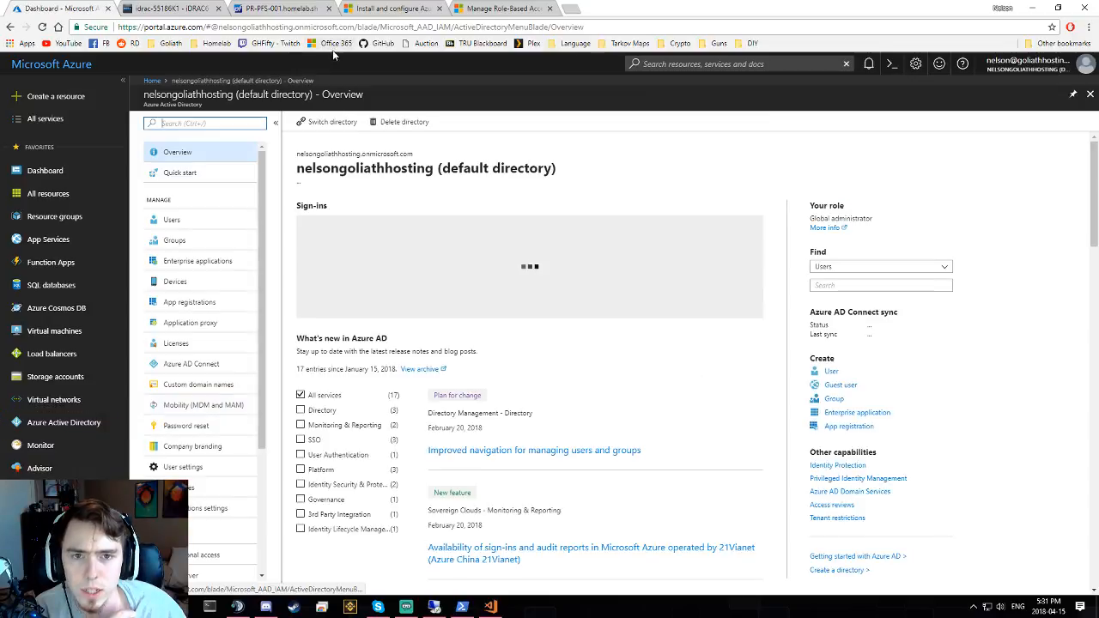
- Go to the role-based access docs tab and select the Get-AzureRmADGroup -SearchString command line
click(187, 16)
click(406, 10)
click(498, 10)
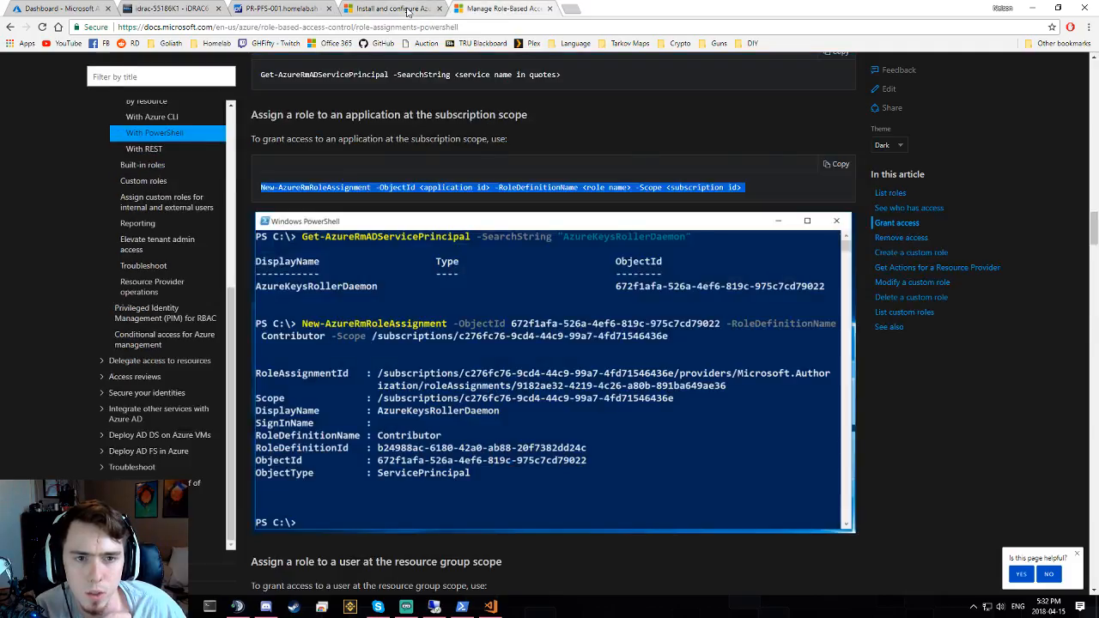
click(406, 10)
click(497, 8)
scroll(438, 146, up, 3)
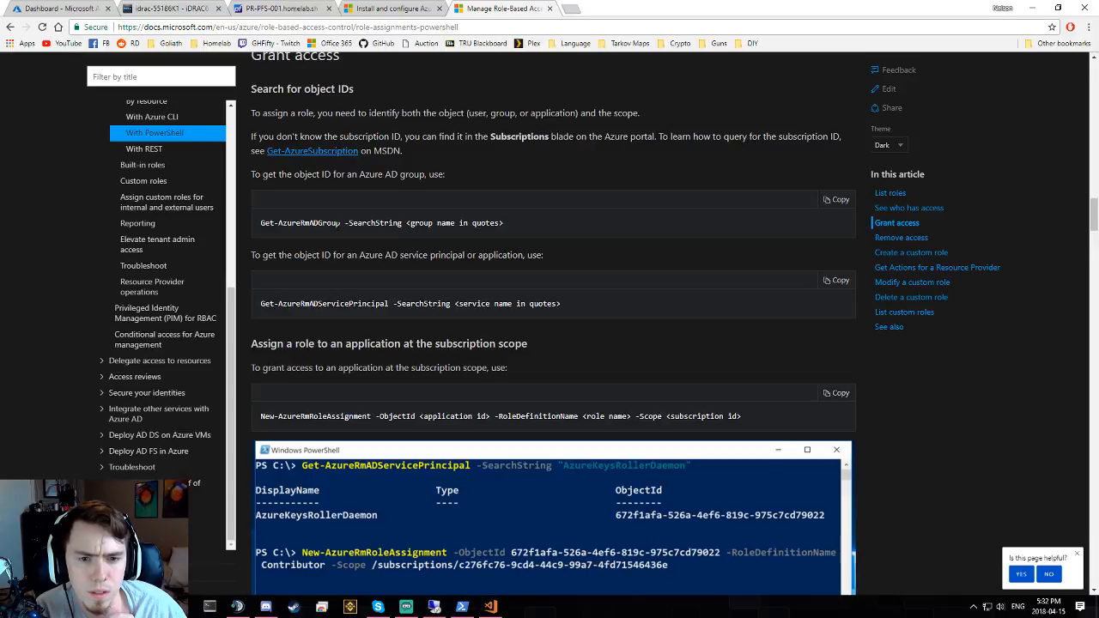
triple_click(341, 223)
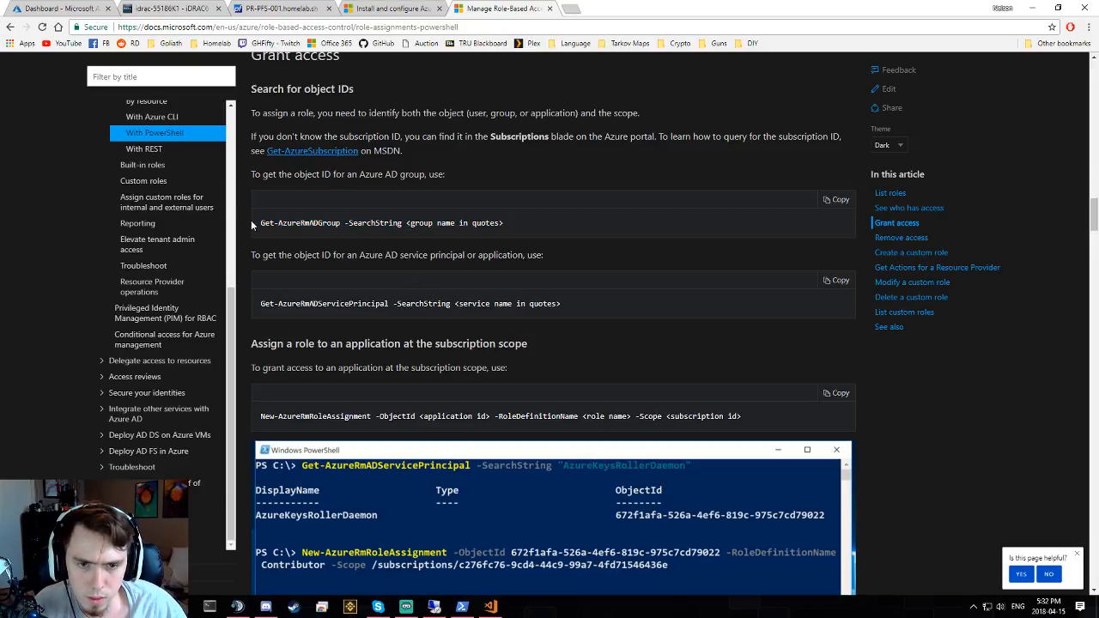
- Paste and run Get-AzureRmADGroup -SearchString for the Contributor group in PowerShell
drag(259, 224, 402, 223)
key(ctrl+c)
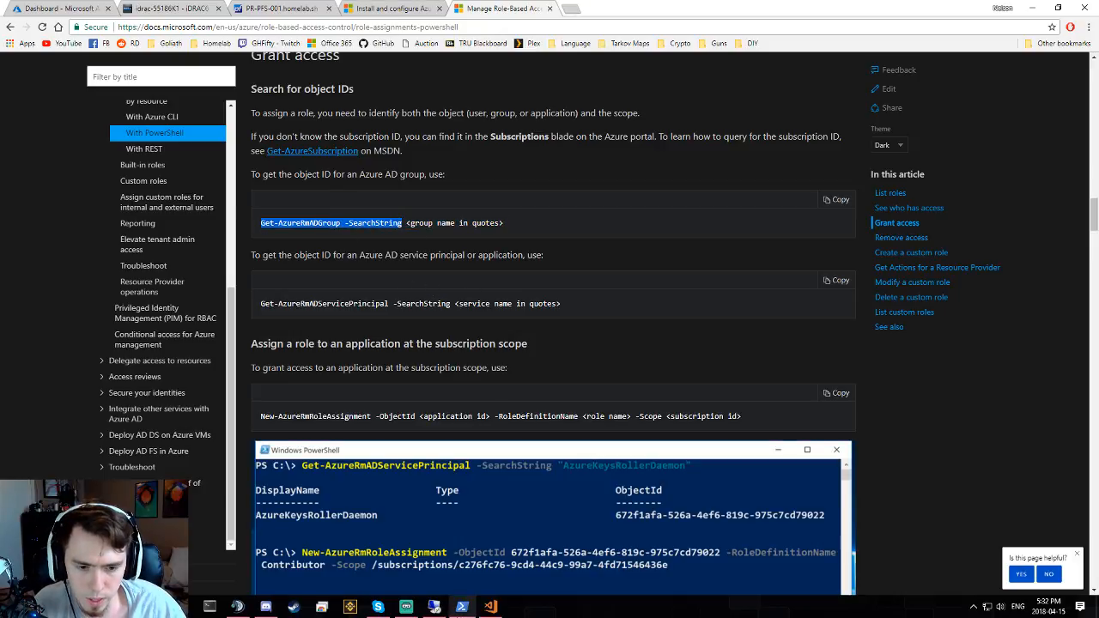
click(461, 606)
right_click(577, 441)
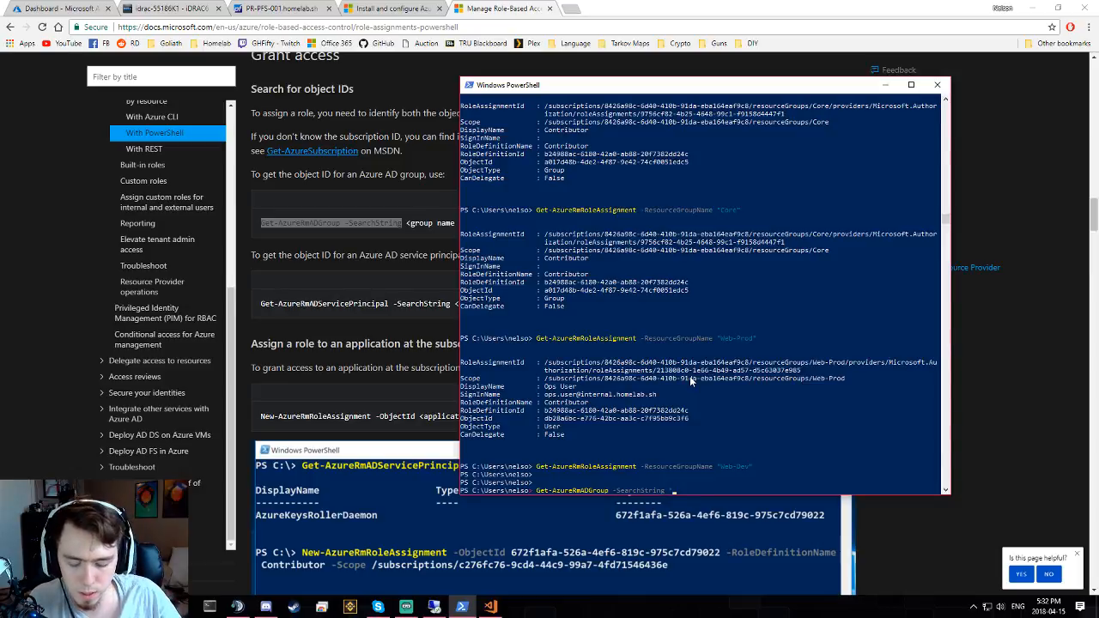
text('Core)
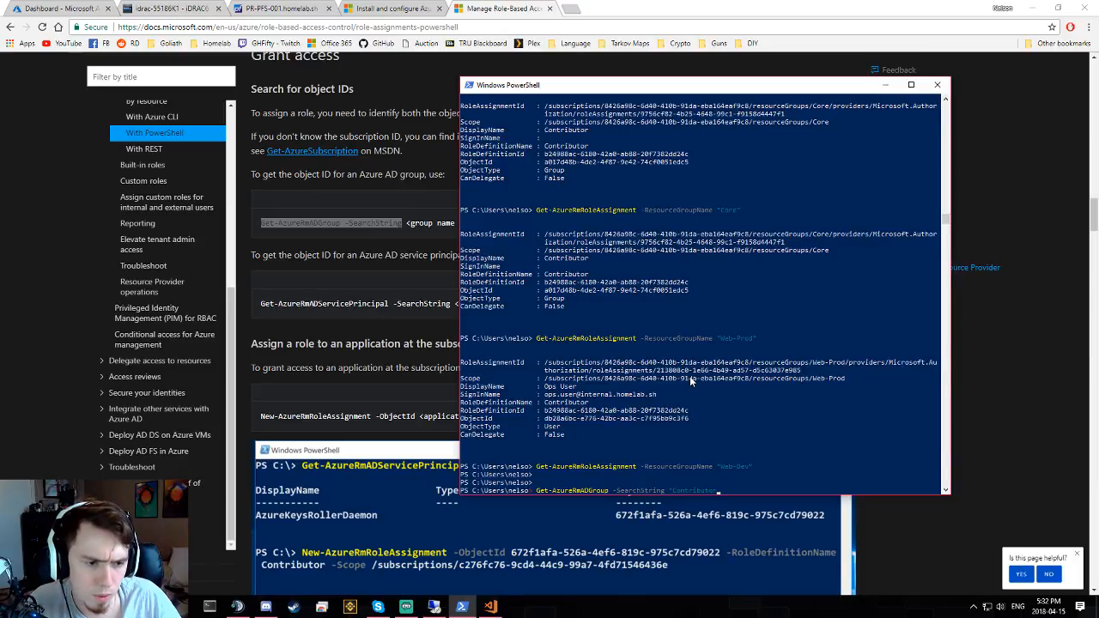
text(ributor')
key(Return)
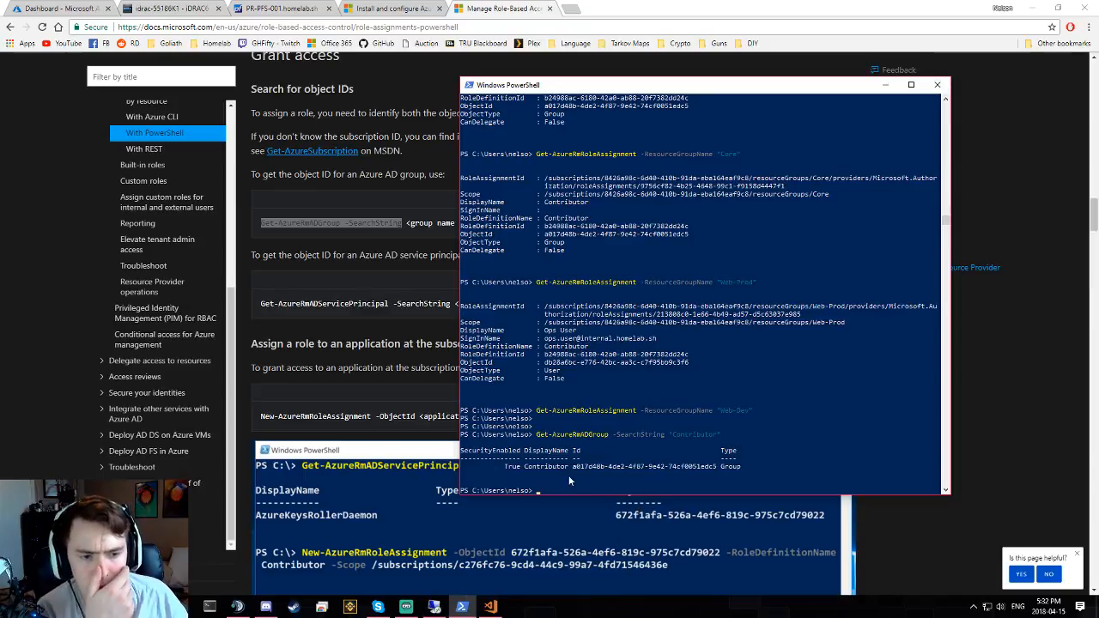
- Select the object Id of the returned Contributor group
drag(573, 466, 700, 469)
click(698, 467)
click(640, 471)
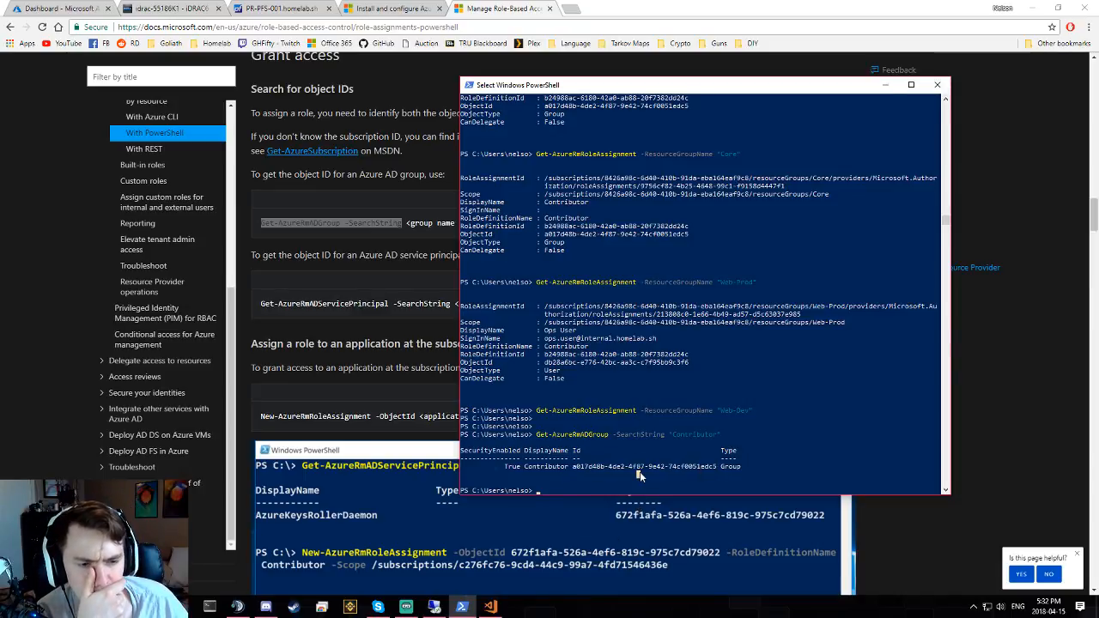
click(610, 473)
click(581, 473)
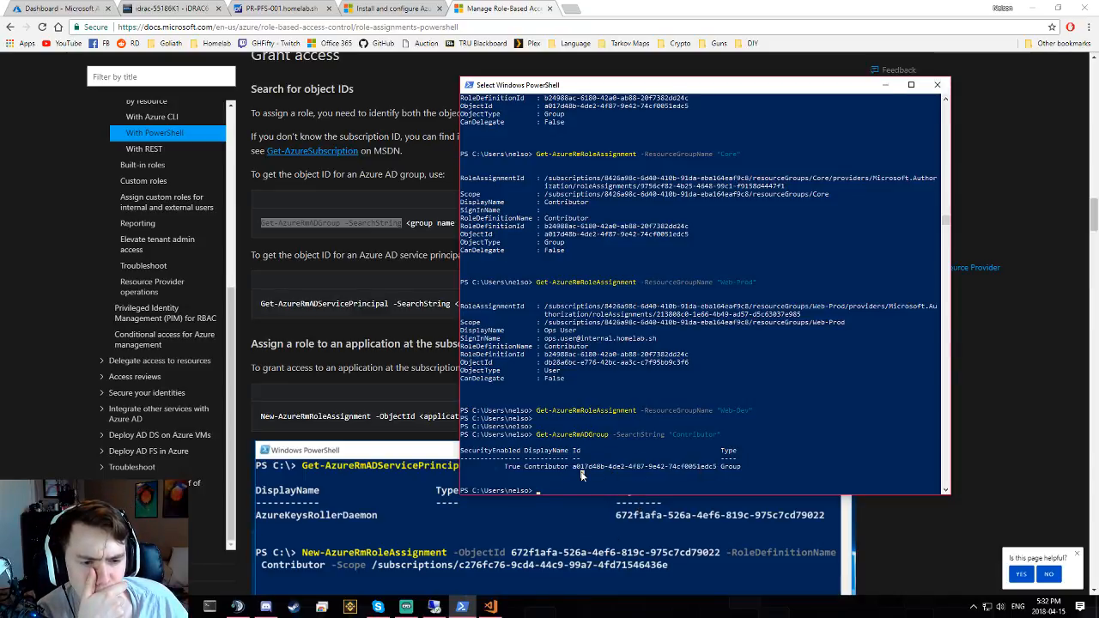
click(533, 489)
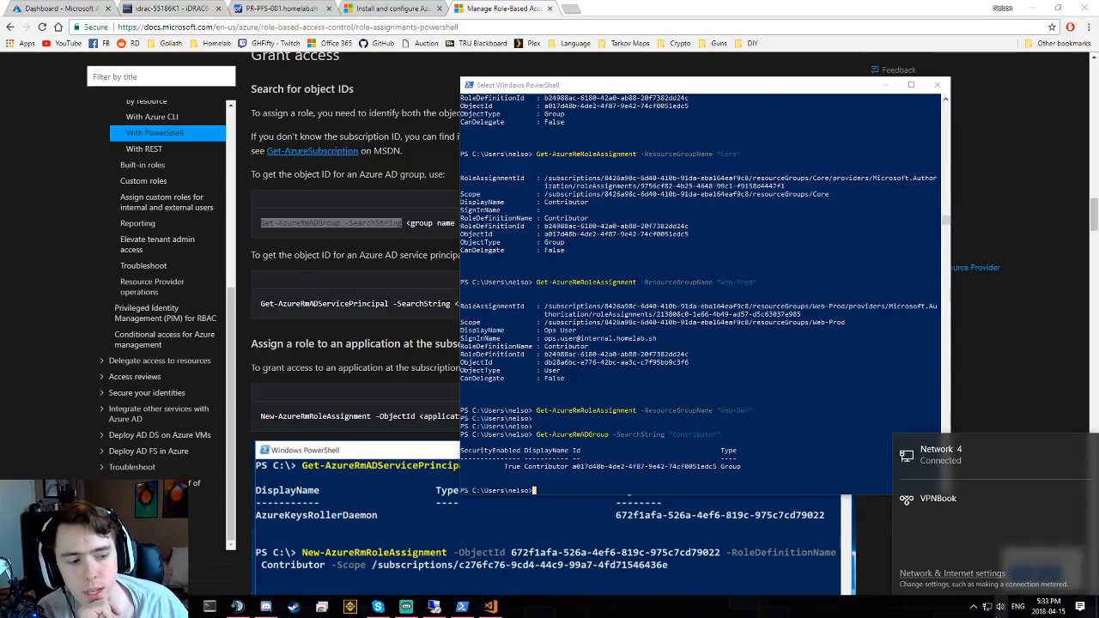
- Check the network adapters in Network & Internet settings, close both windows, and open a new Chrome tab
right_click(985, 606)
click(992, 591)
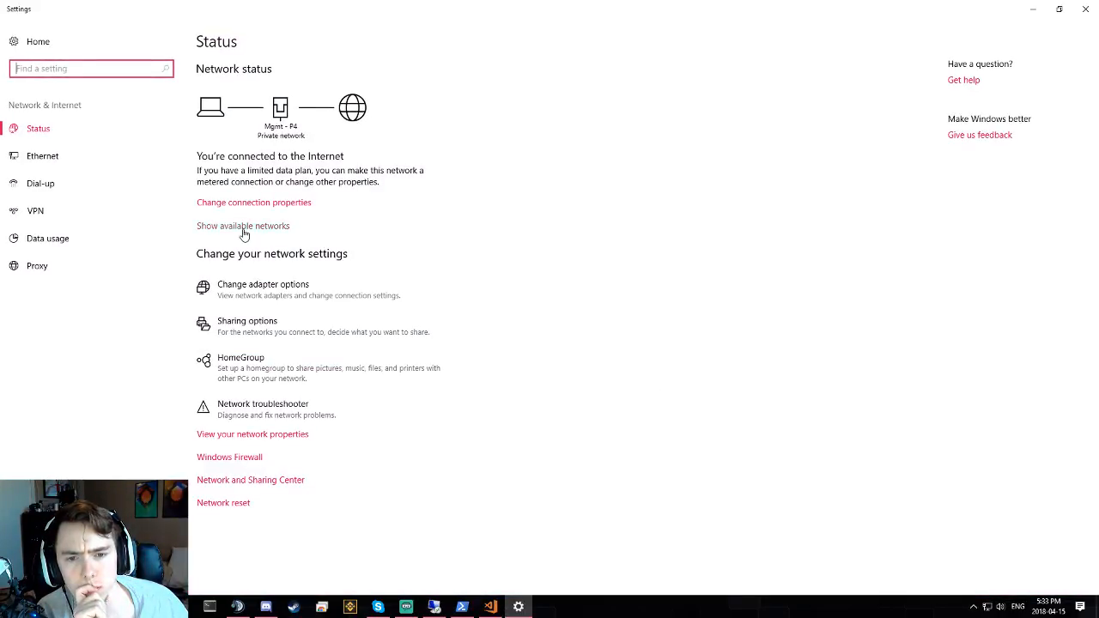
click(258, 296)
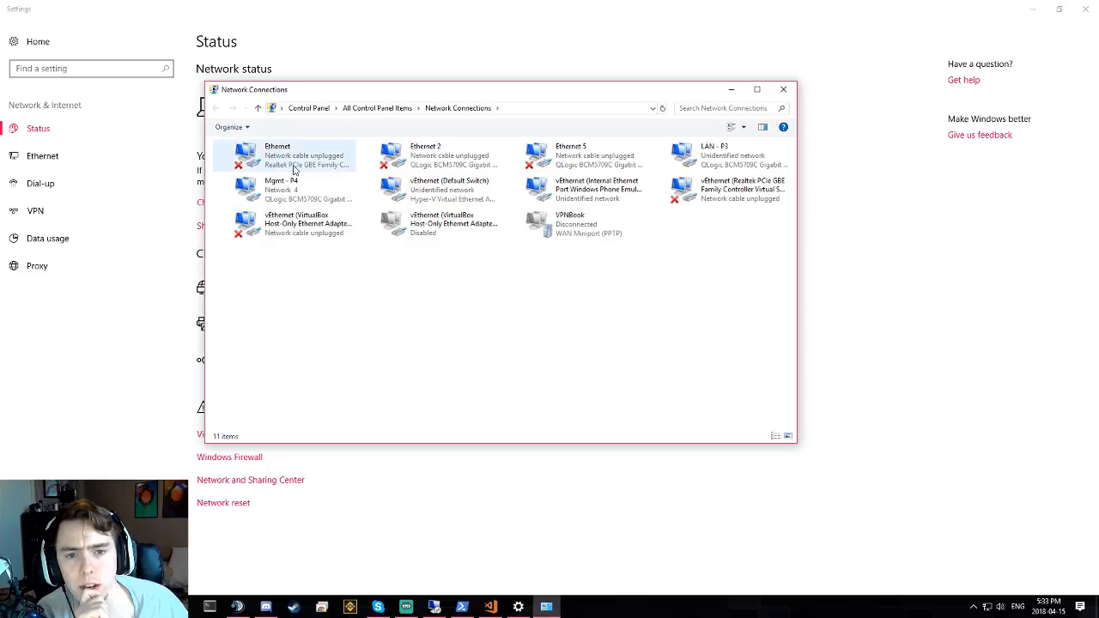
click(783, 90)
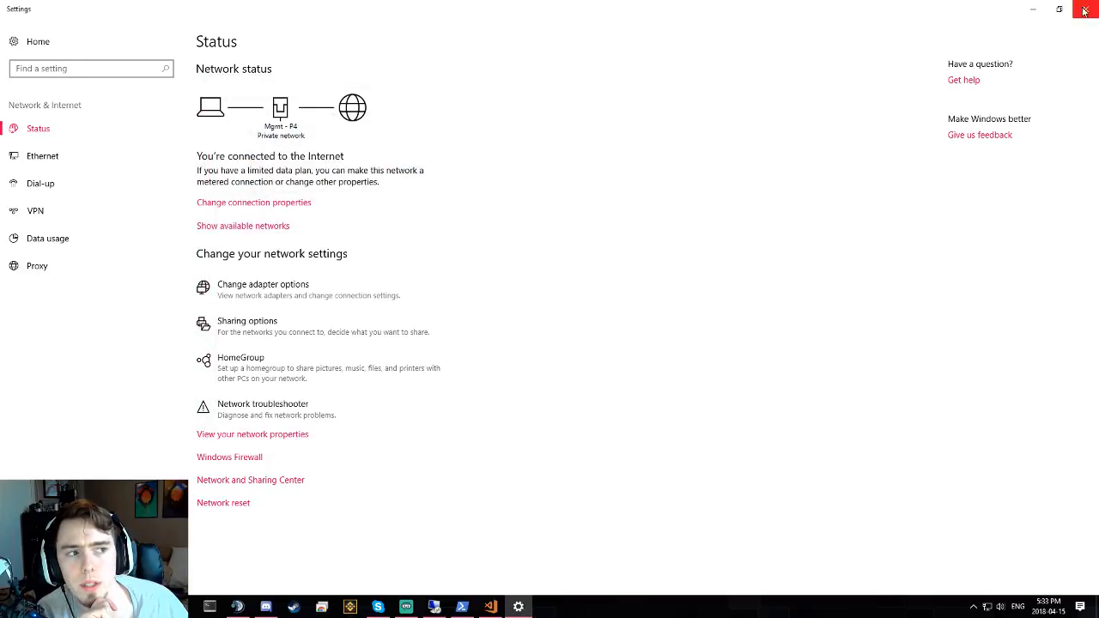
click(1085, 9)
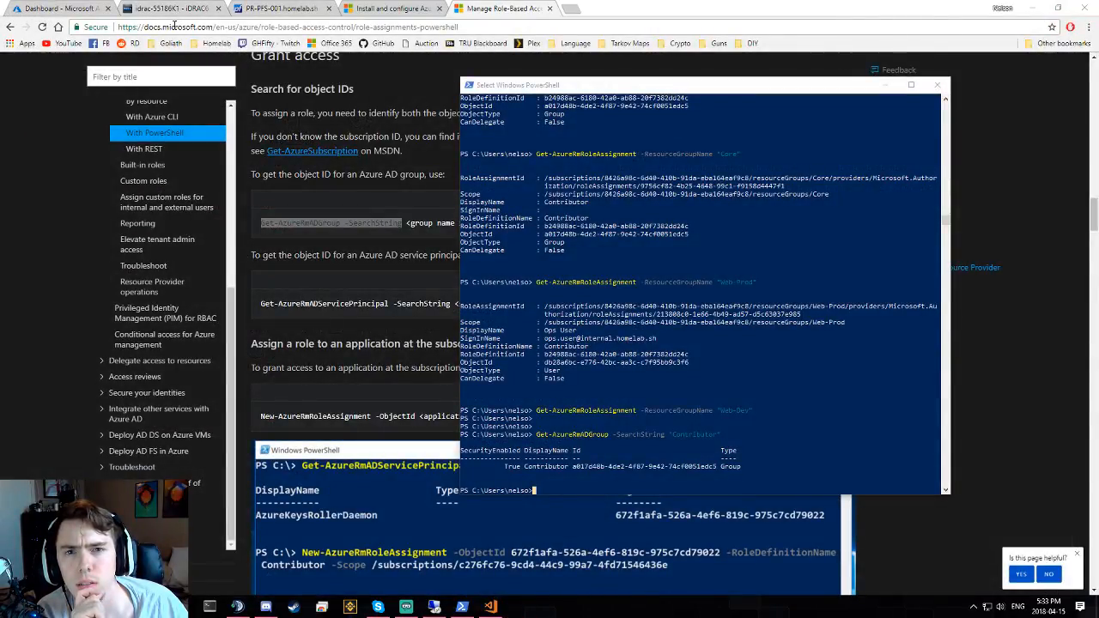
click(573, 8)
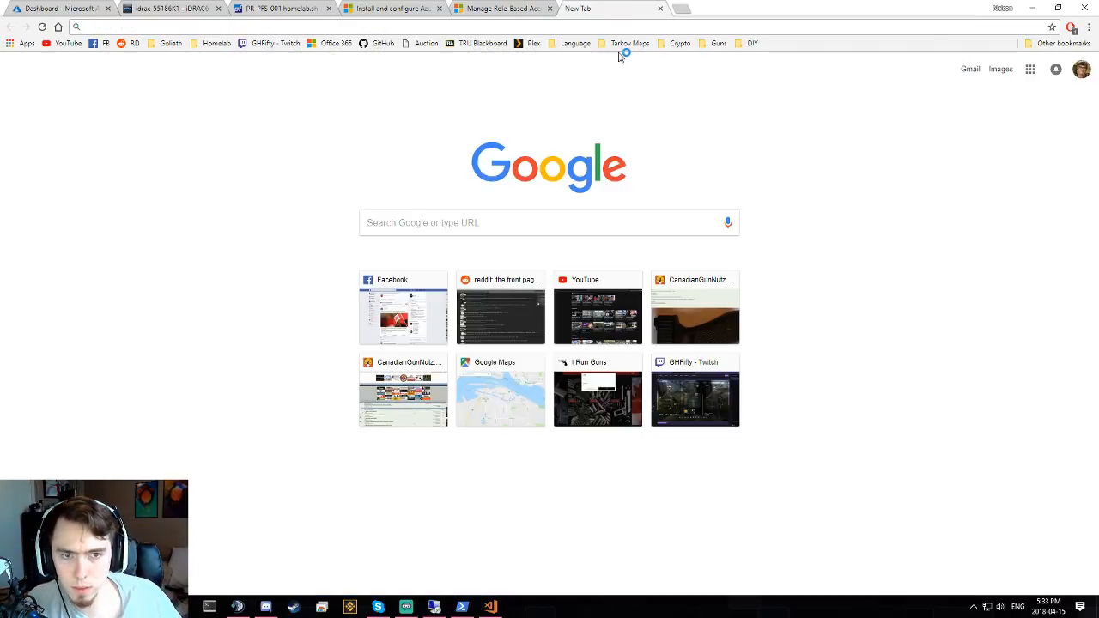
- Load pr-pve-001 from the Homelab bookmarks and inspect VM 105's net0 bridge options without changes
click(215, 43)
click(228, 58)
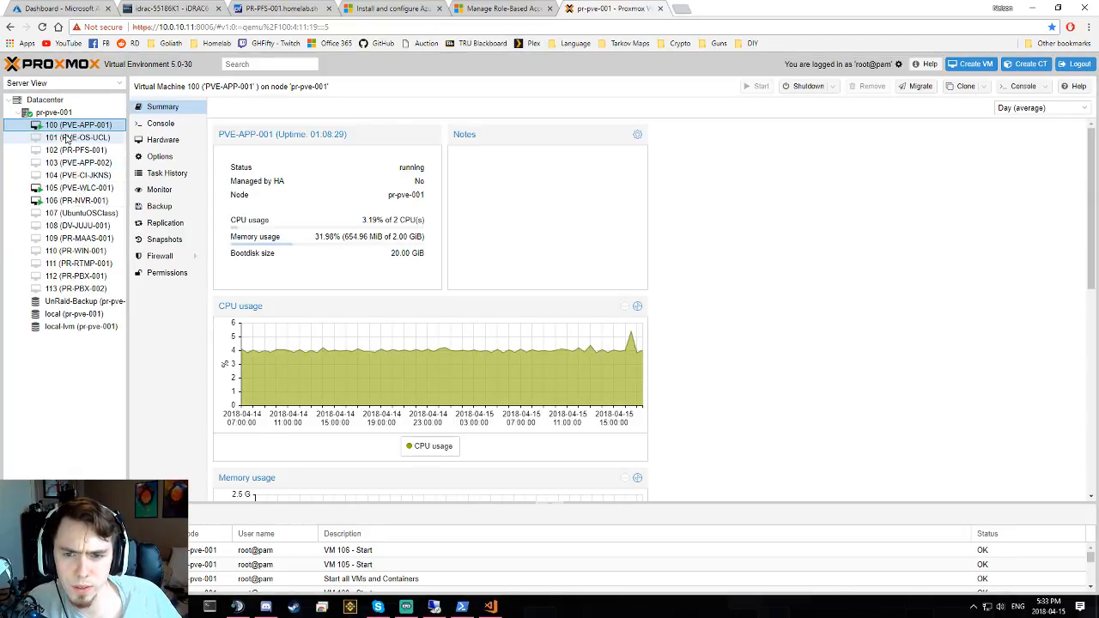
click(82, 188)
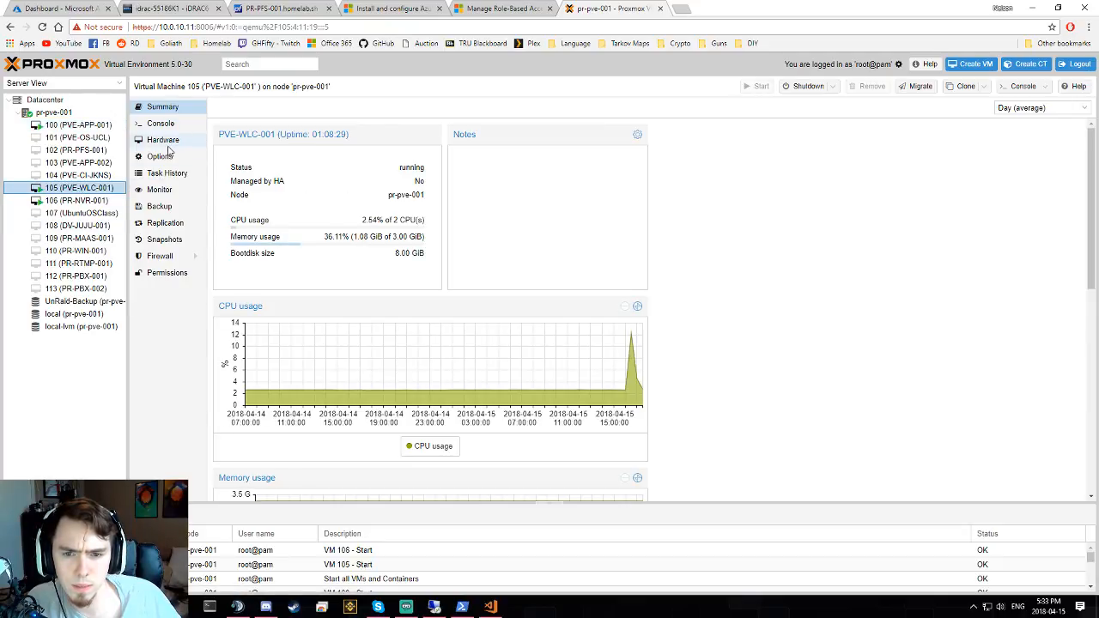
click(168, 144)
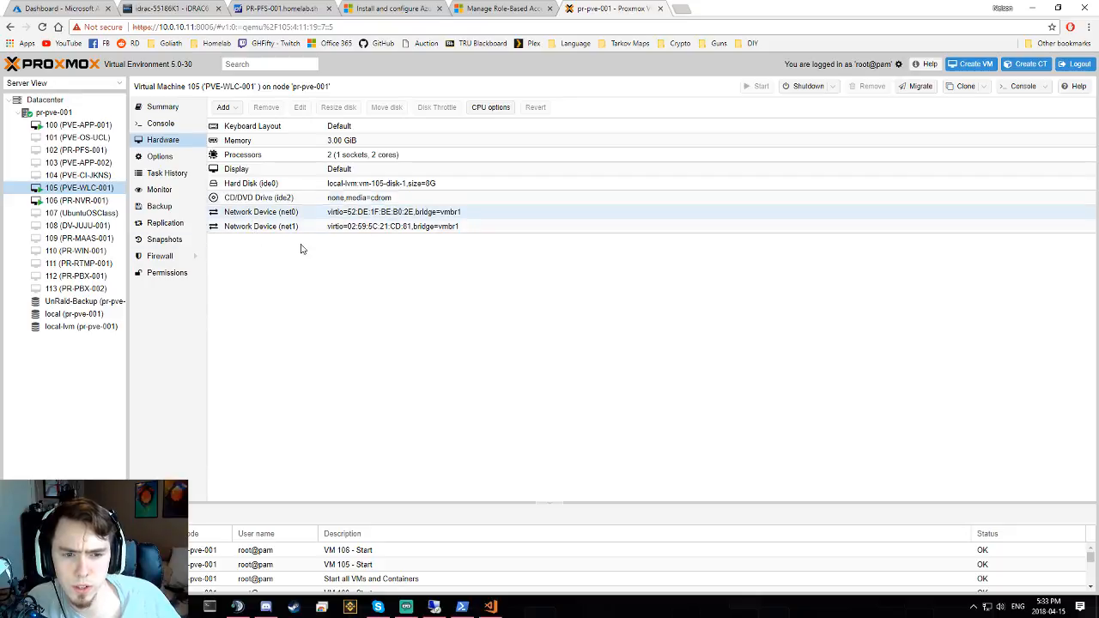
double_click(339, 213)
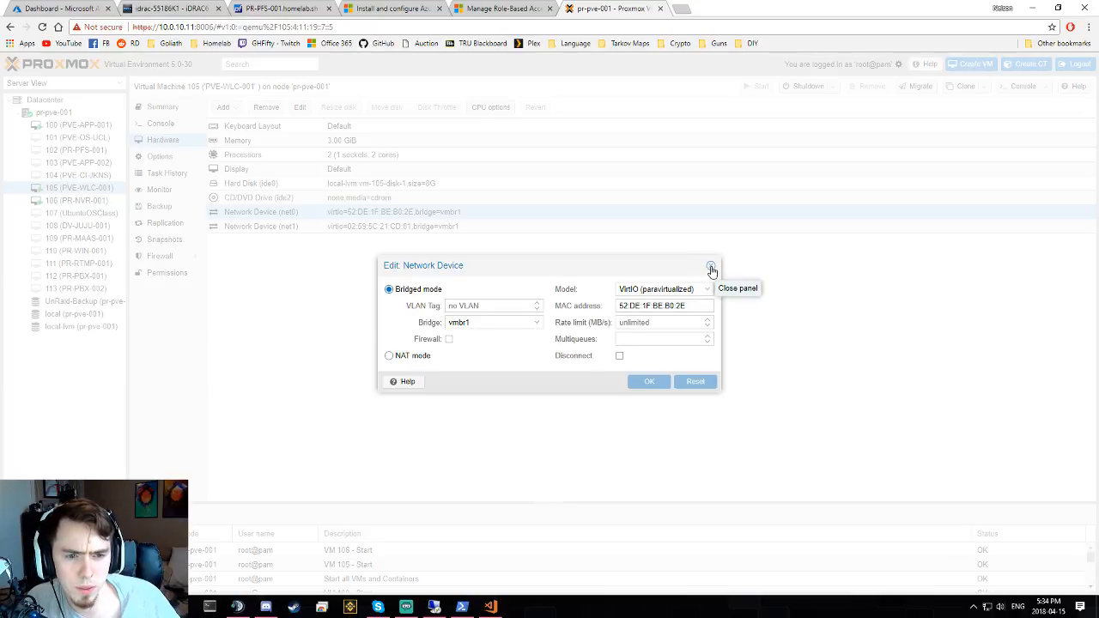
click(471, 322)
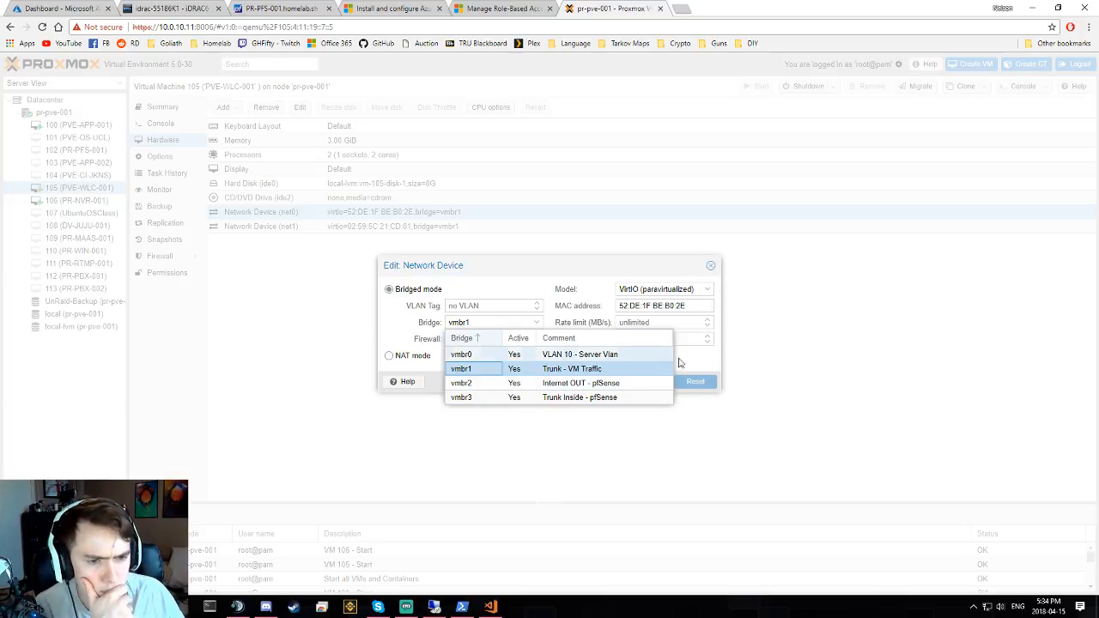
click(713, 268)
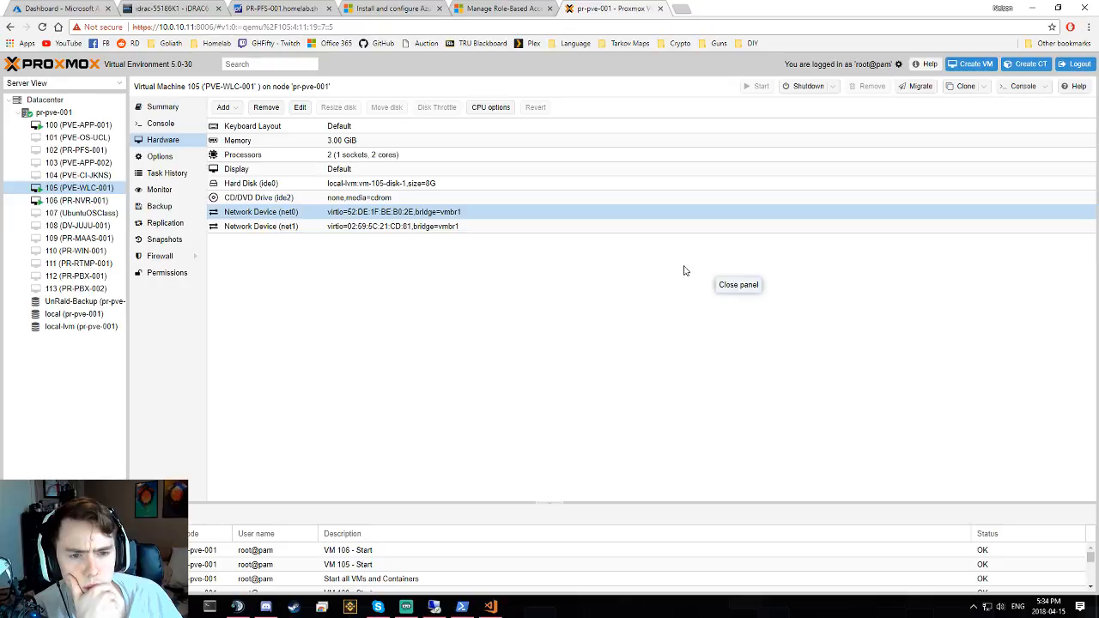
- Browse the hardware of VMs 106, 100 and 105, ending on VM 106 PR-NVR-001
click(86, 201)
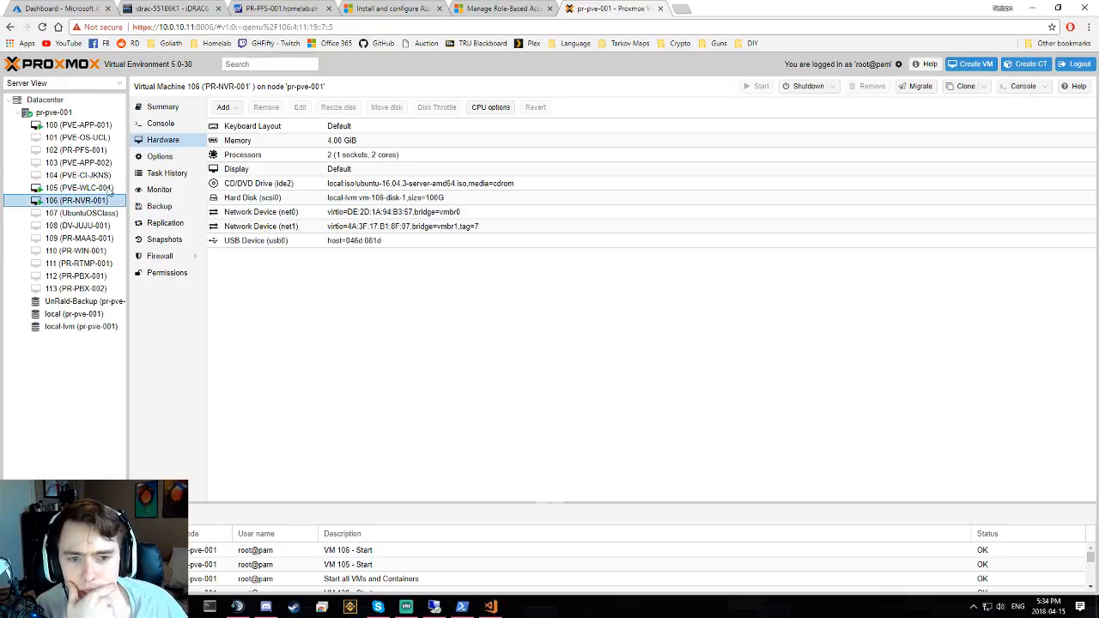
click(75, 126)
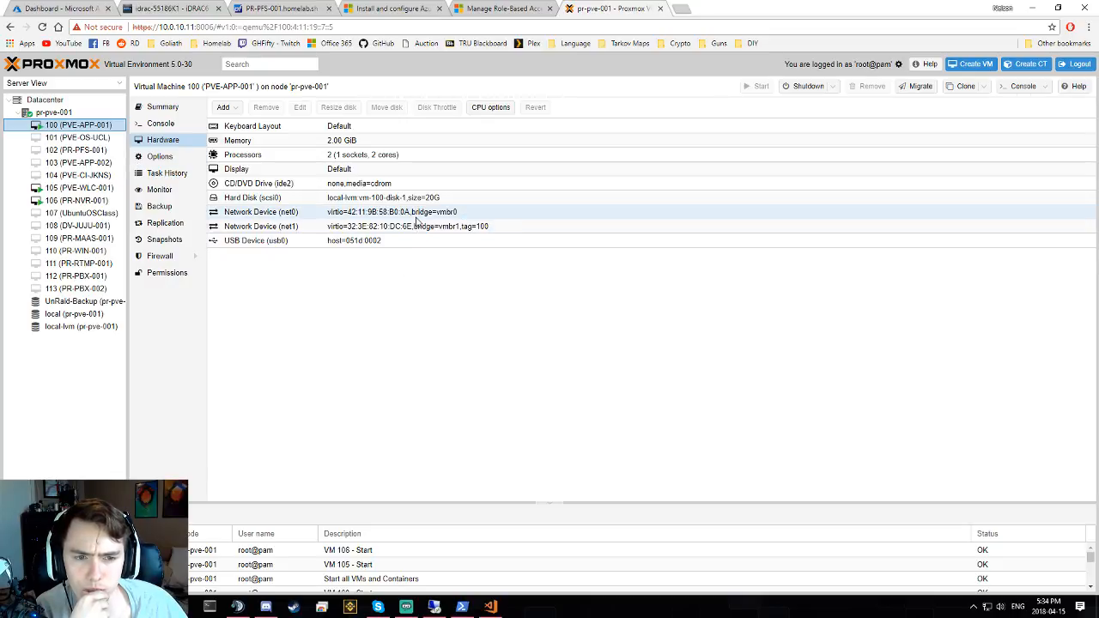
click(79, 188)
click(77, 200)
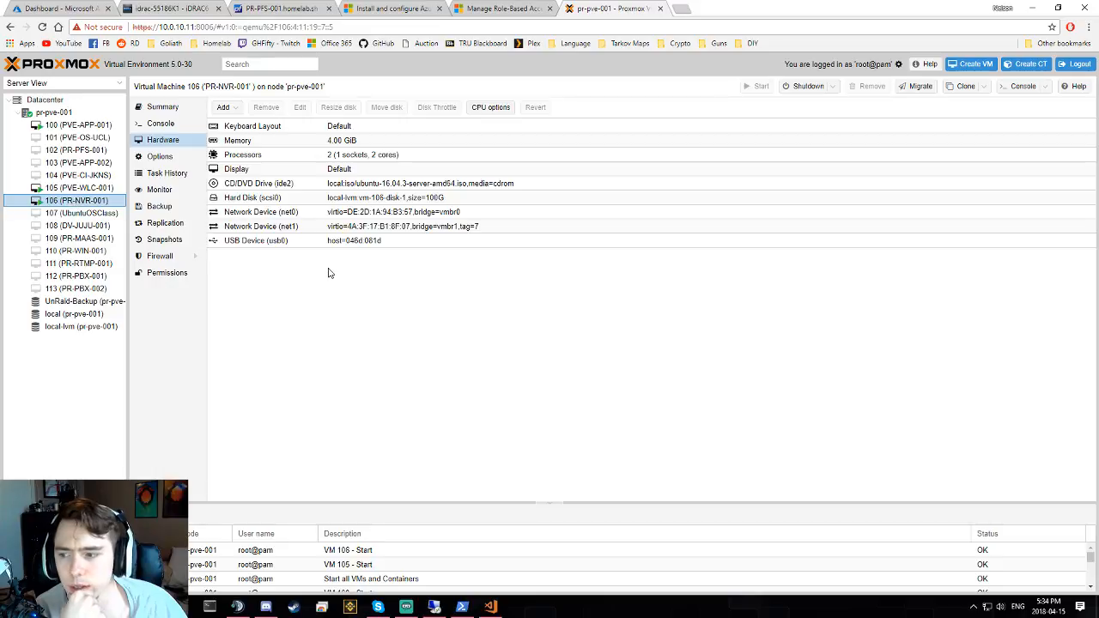
- Inspect VM 106's net1 device (bridge vmbr1, VLAN tag 7) unchanged, then open node pr-pve-001's network view
click(407, 229)
double_click(406, 230)
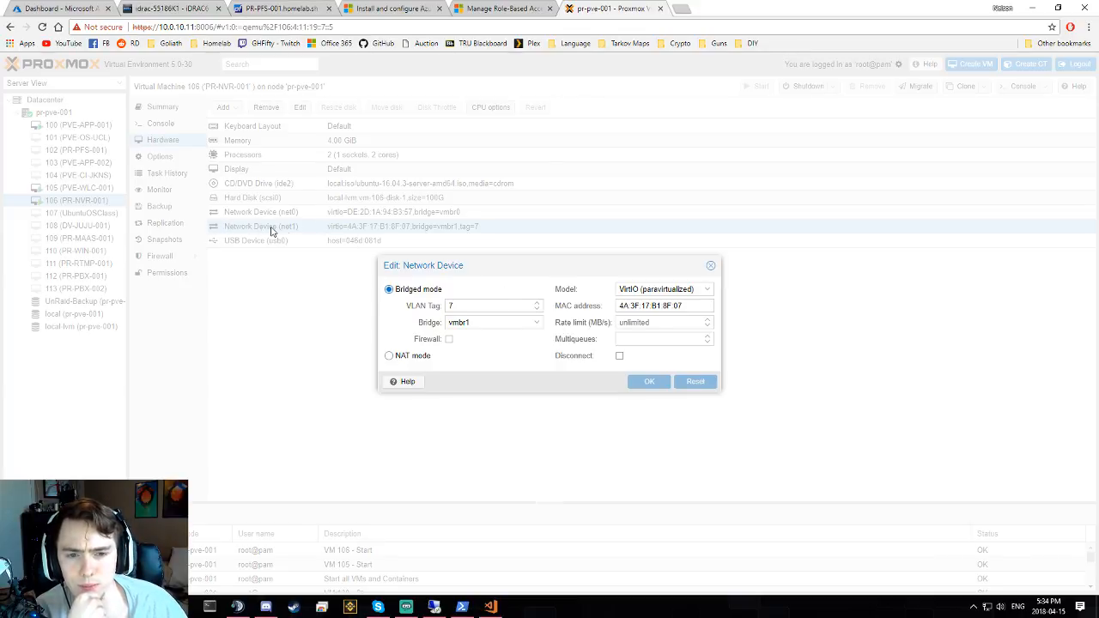
click(482, 322)
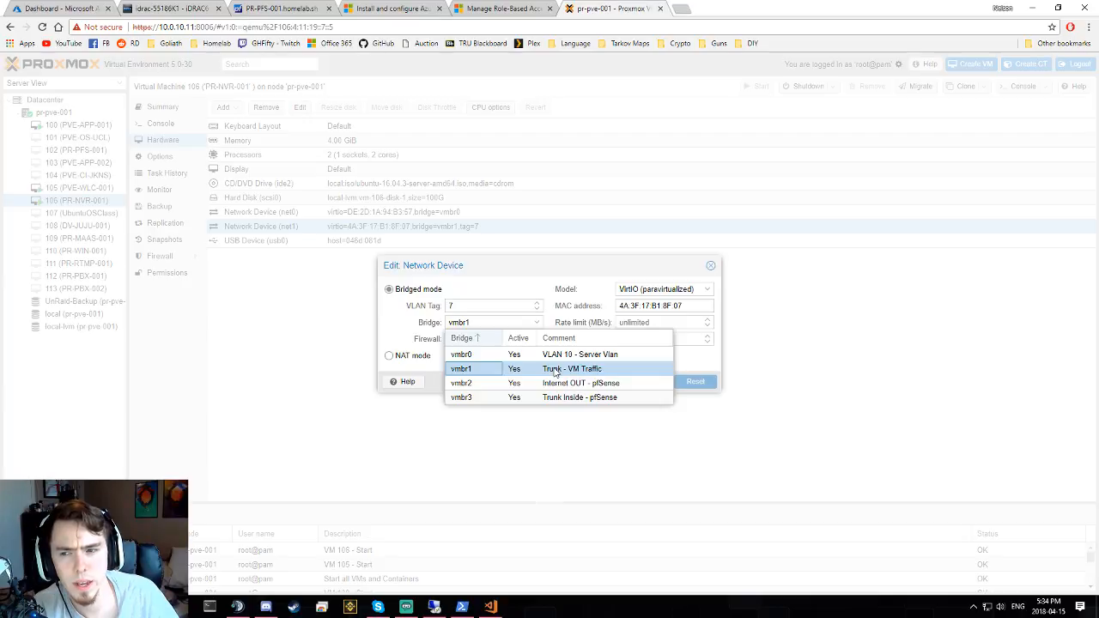
click(694, 369)
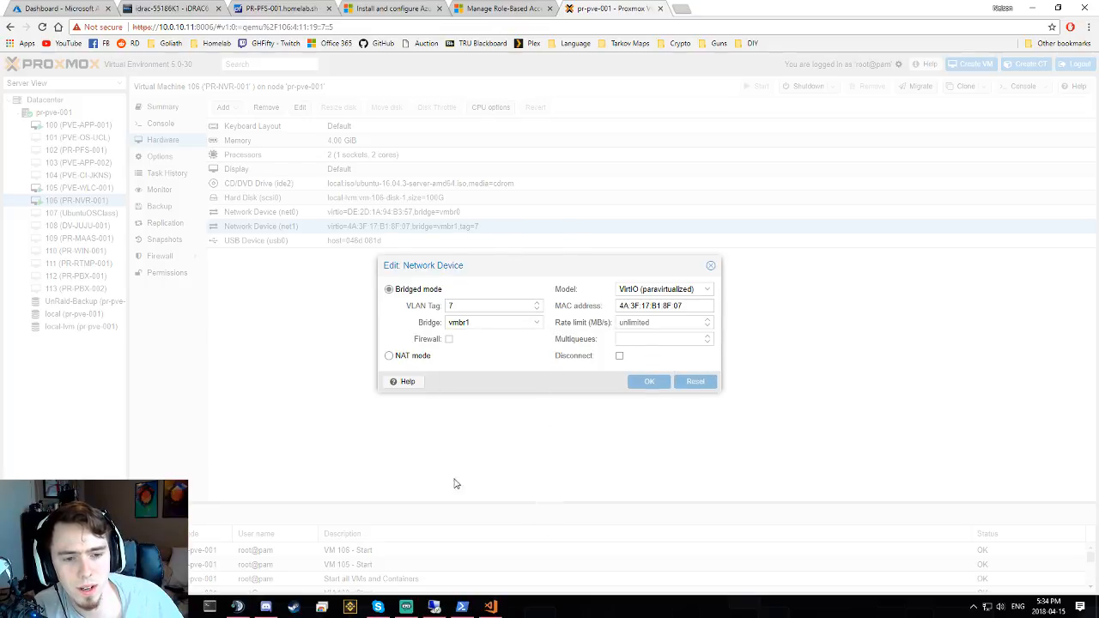
drag(466, 305, 416, 309)
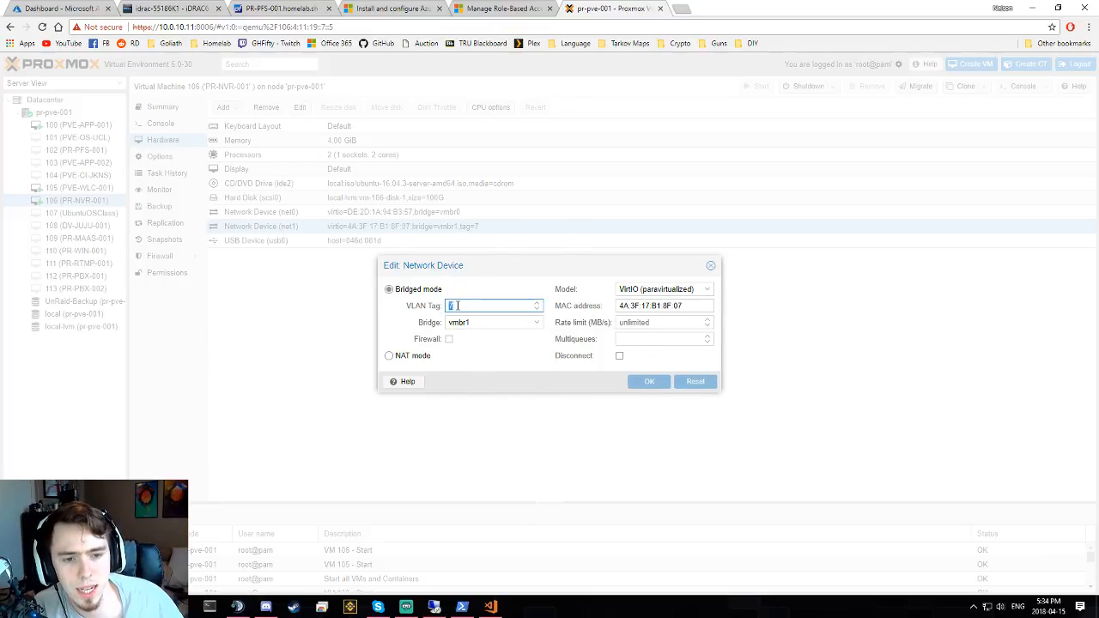
click(466, 305)
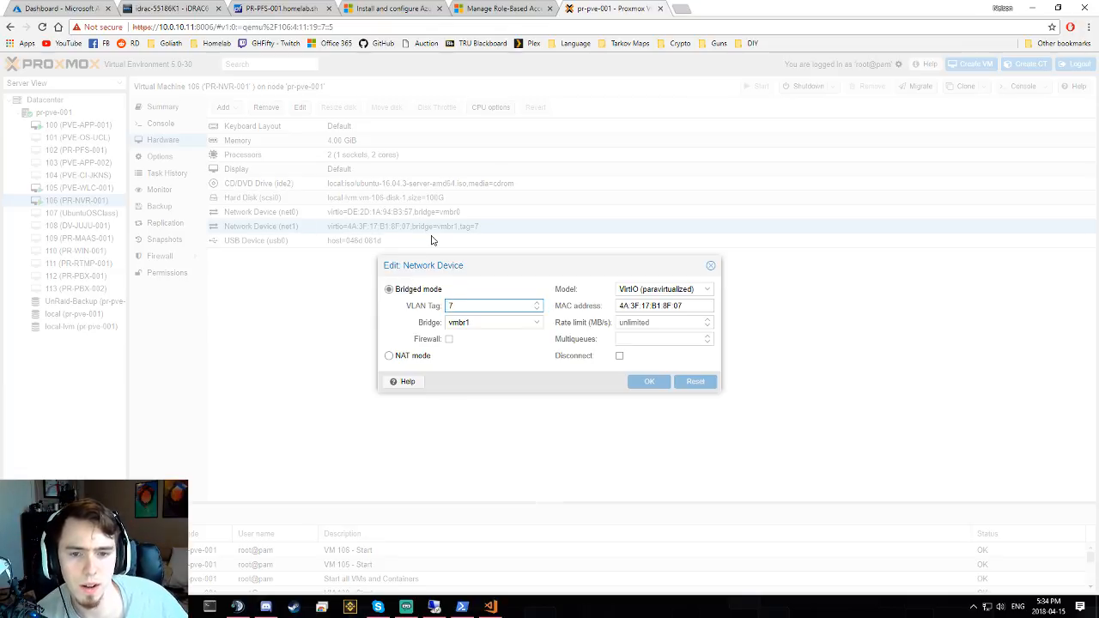
click(710, 265)
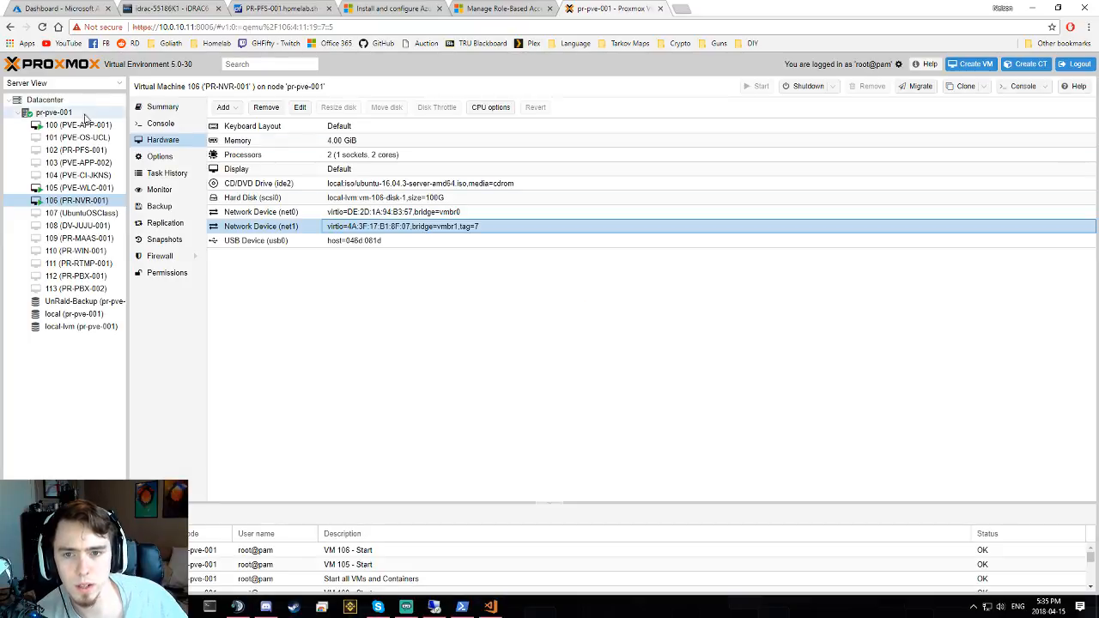
click(84, 114)
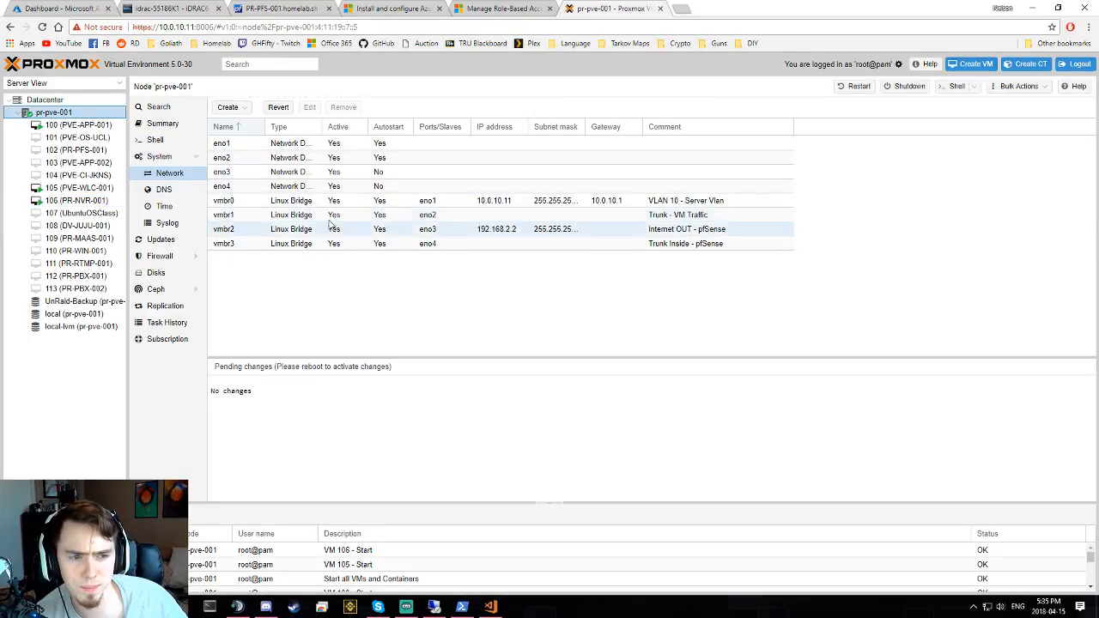
- Inspect the vmbr0 and vmbr1 bridge settings without changing them
double_click(457, 204)
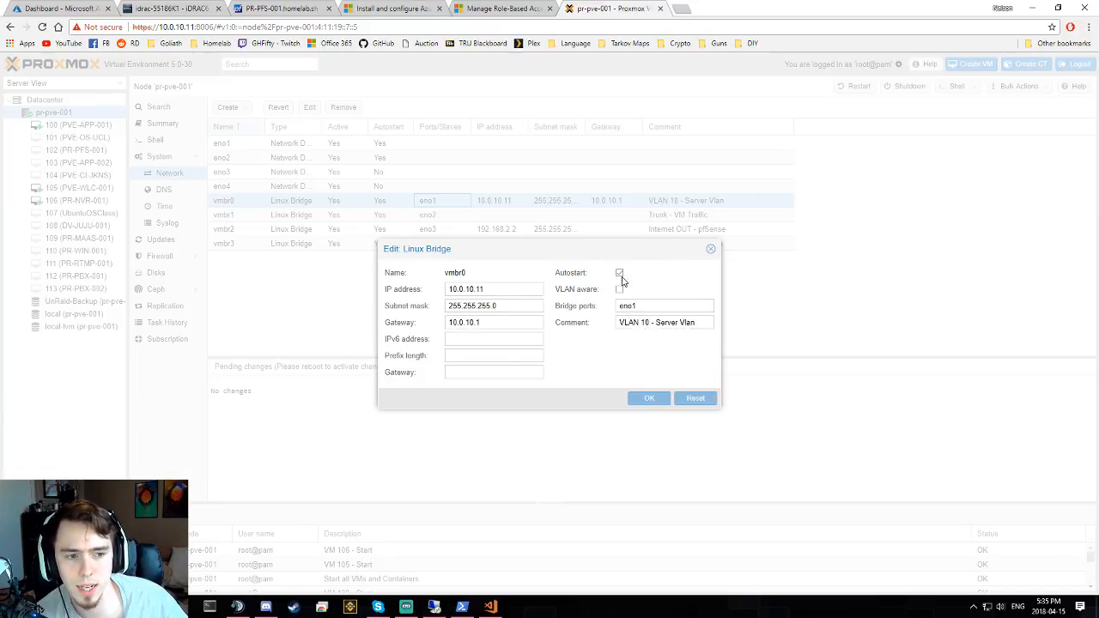
click(711, 249)
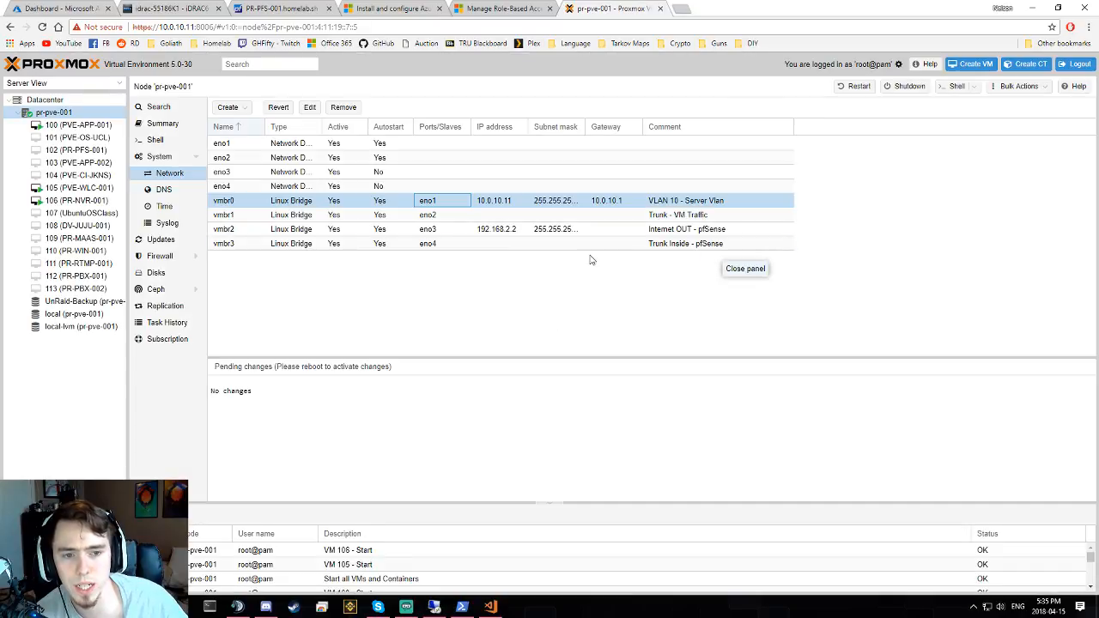
click(499, 219)
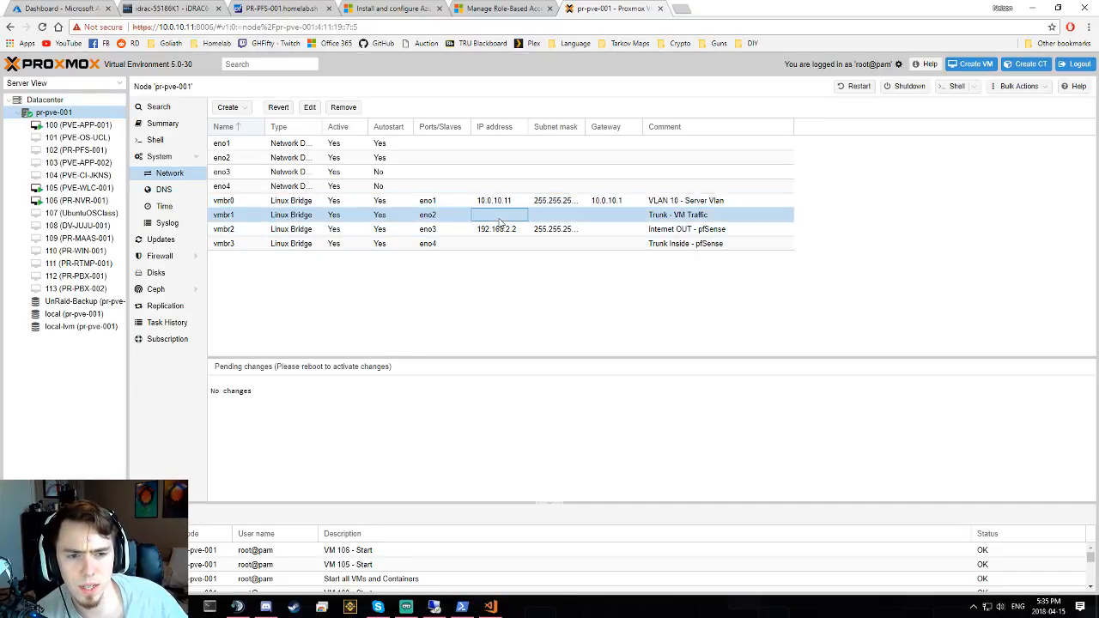
double_click(500, 221)
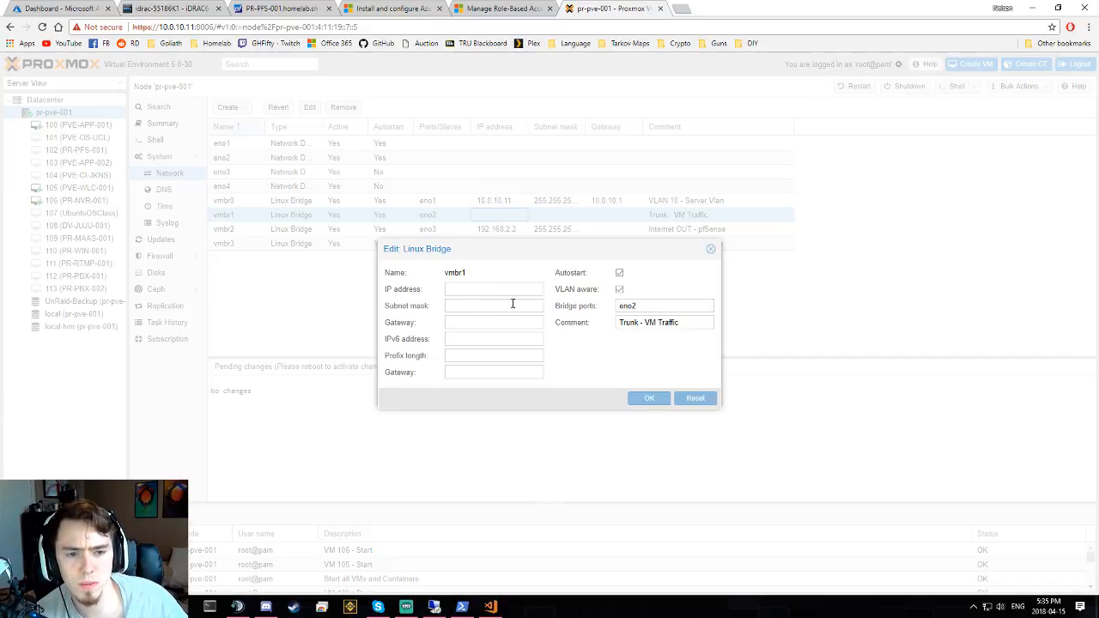
click(710, 249)
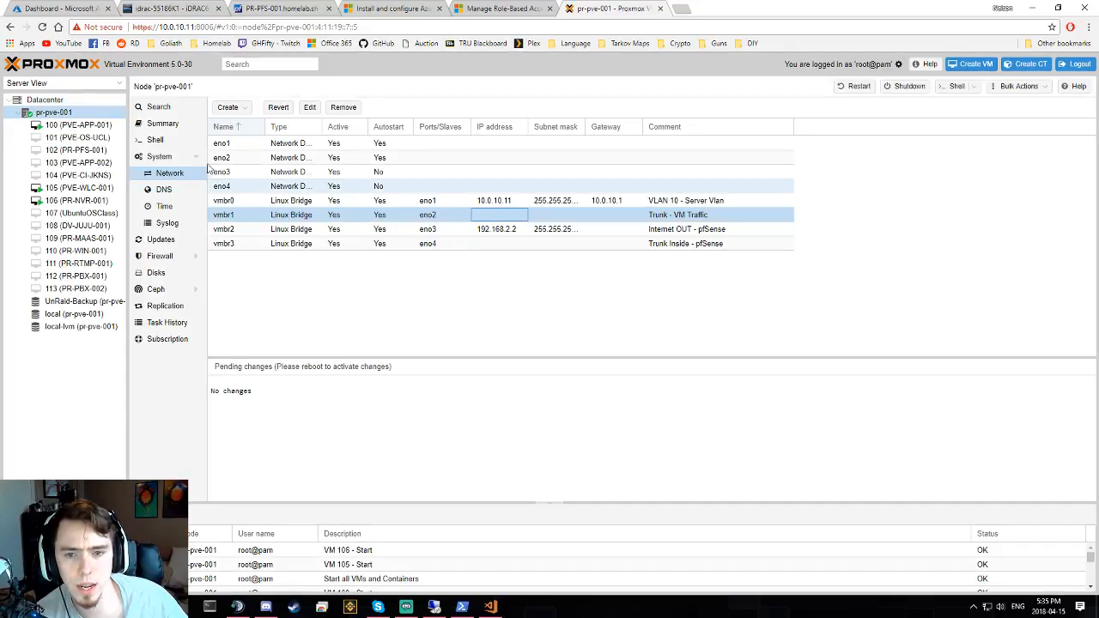
- Recheck VM 106's net1 device and the node's vmbr1 entry, then close the Proxmox tab
click(78, 201)
double_click(447, 226)
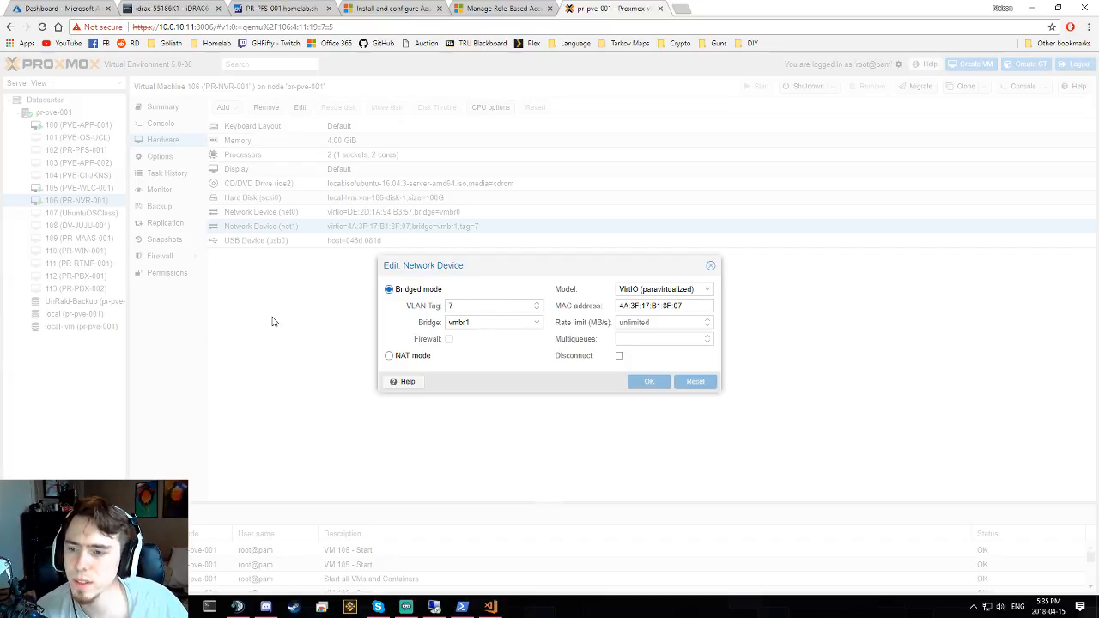
click(712, 266)
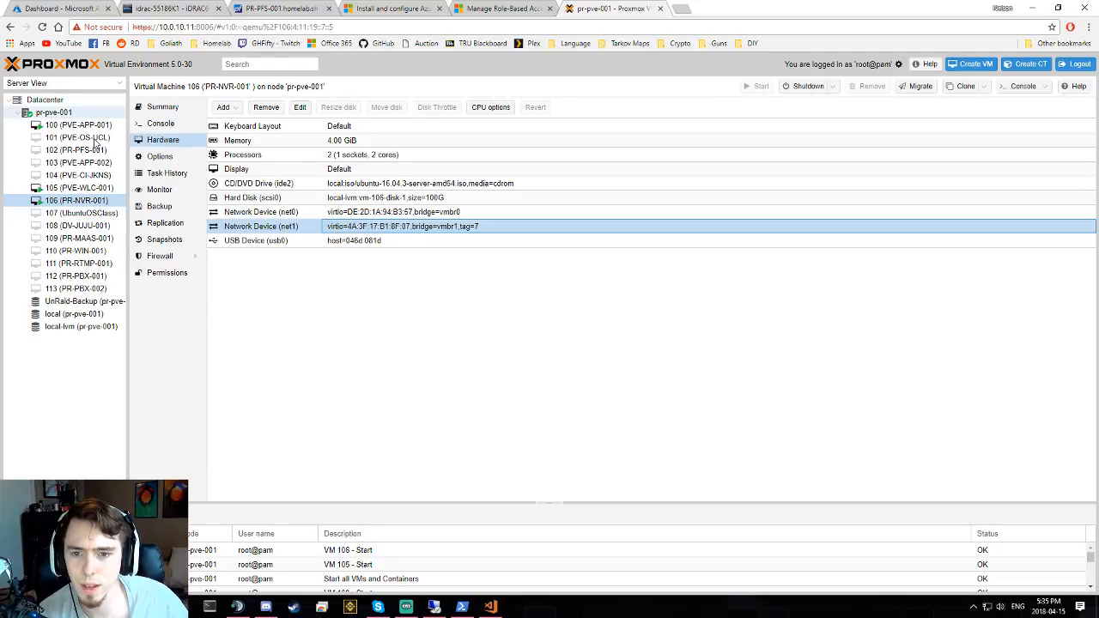
click(76, 115)
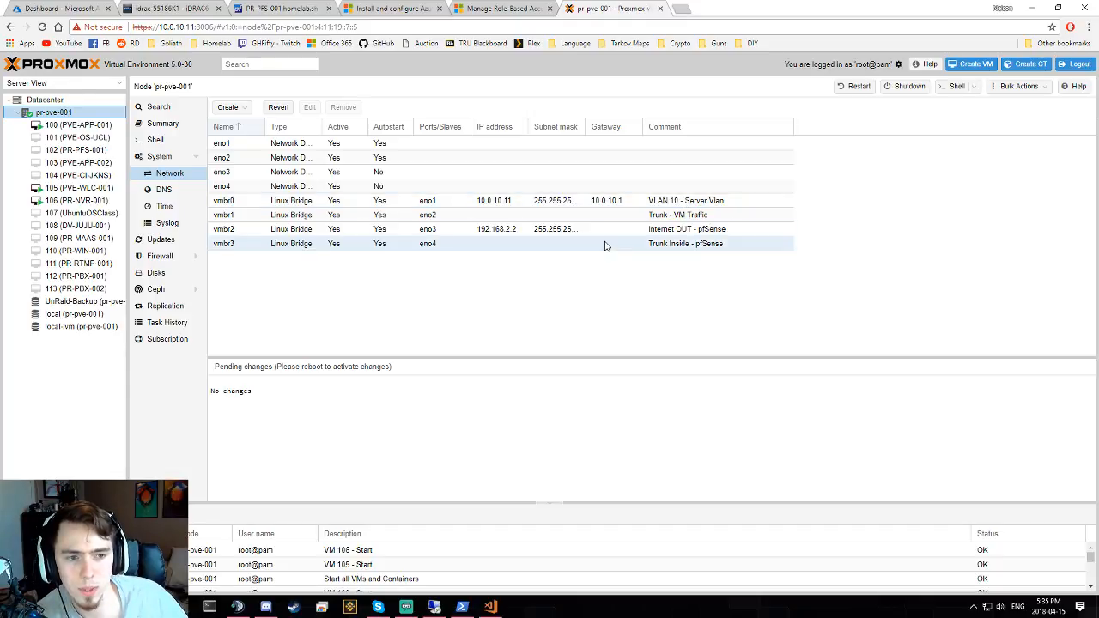
click(616, 215)
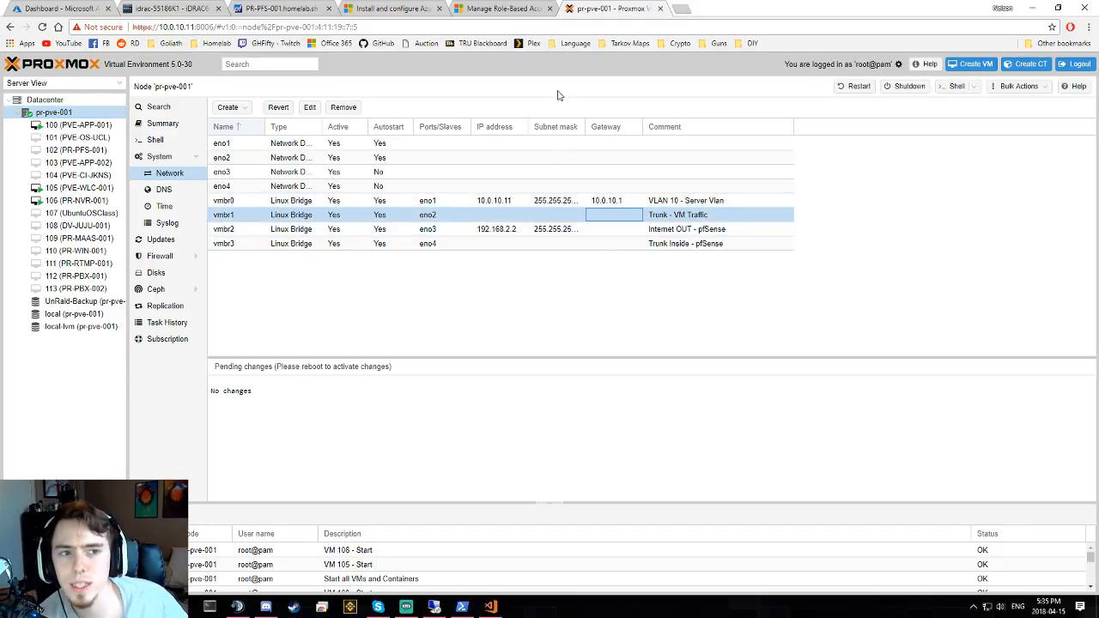
middle_click(620, 13)
click(482, 280)
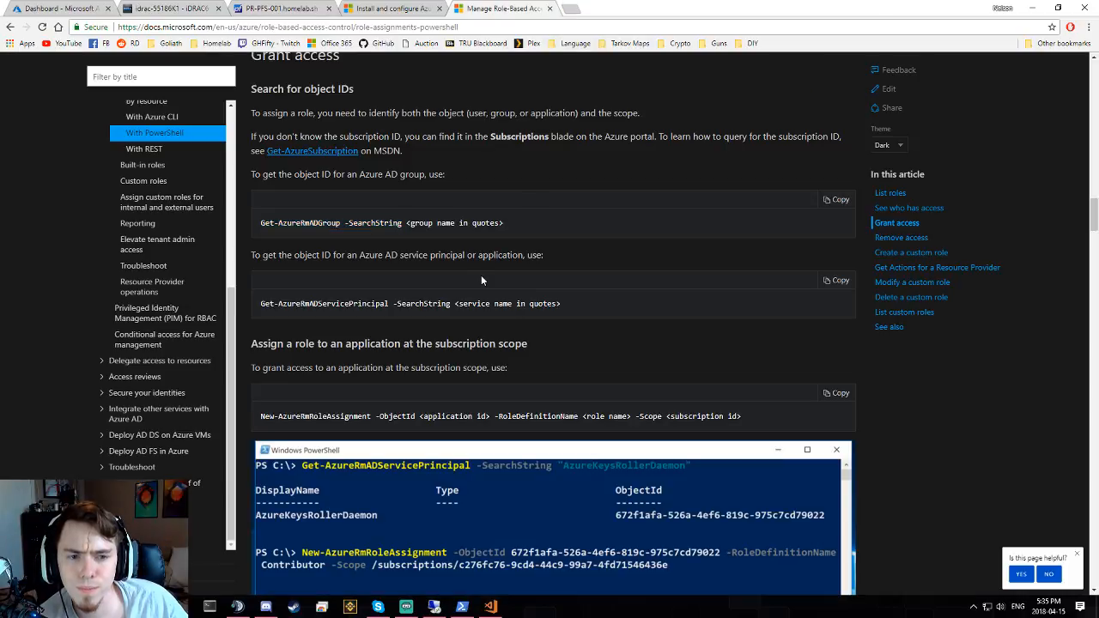
- Reselect the Get-AzureRmADGroup example line in the docs and switch to the PowerShell console
triple_click(277, 223)
click(492, 303)
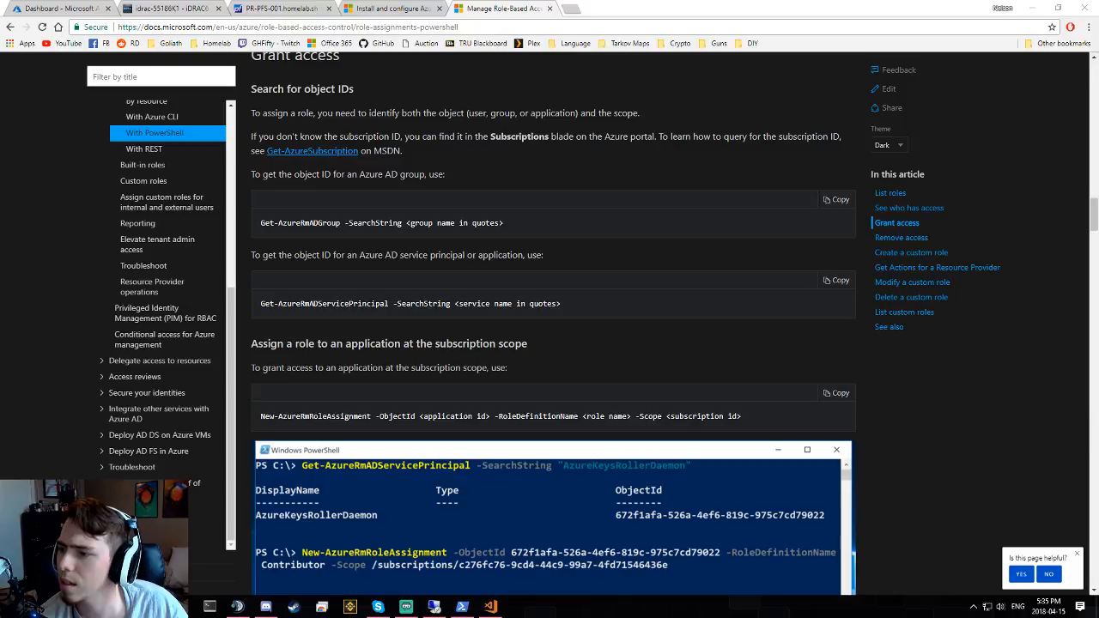
click(462, 606)
click(599, 461)
- Try and erase a Get-AzureRmResource -ResourceId command, then select the Contributor group's object Id
text(Get-Azure)
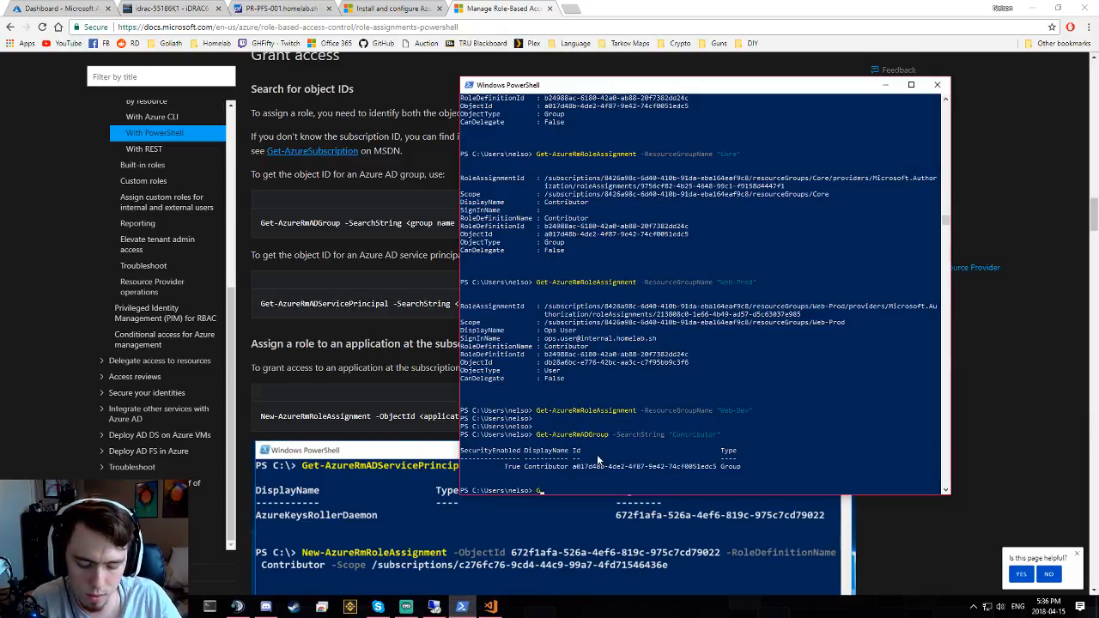
text(Rm)
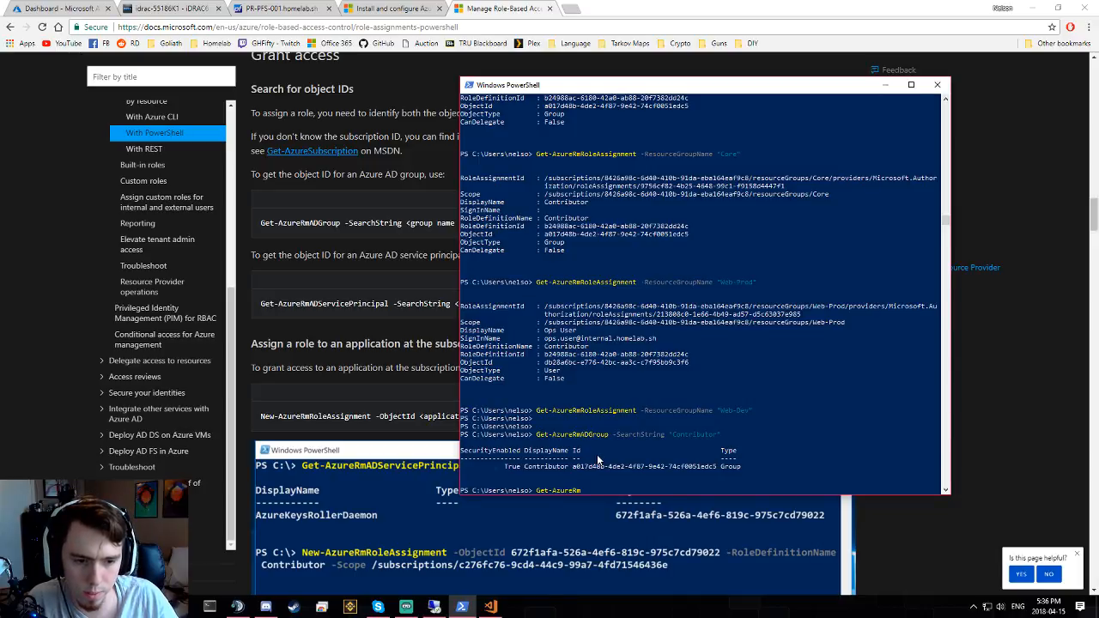
text(Re)
key(Tab)
key(Tab)
key(Tab)
key(Tab)
key(Tab)
key(Tab)
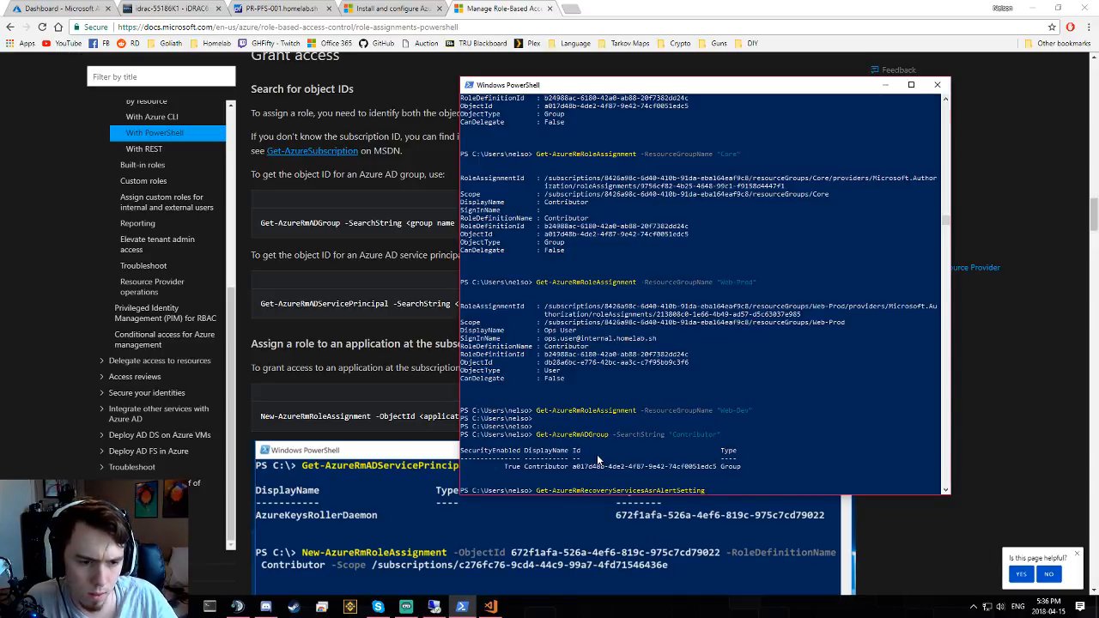
key(Tab)
key(Tab)
key(Tab)
key(Tab)
key(Tab)
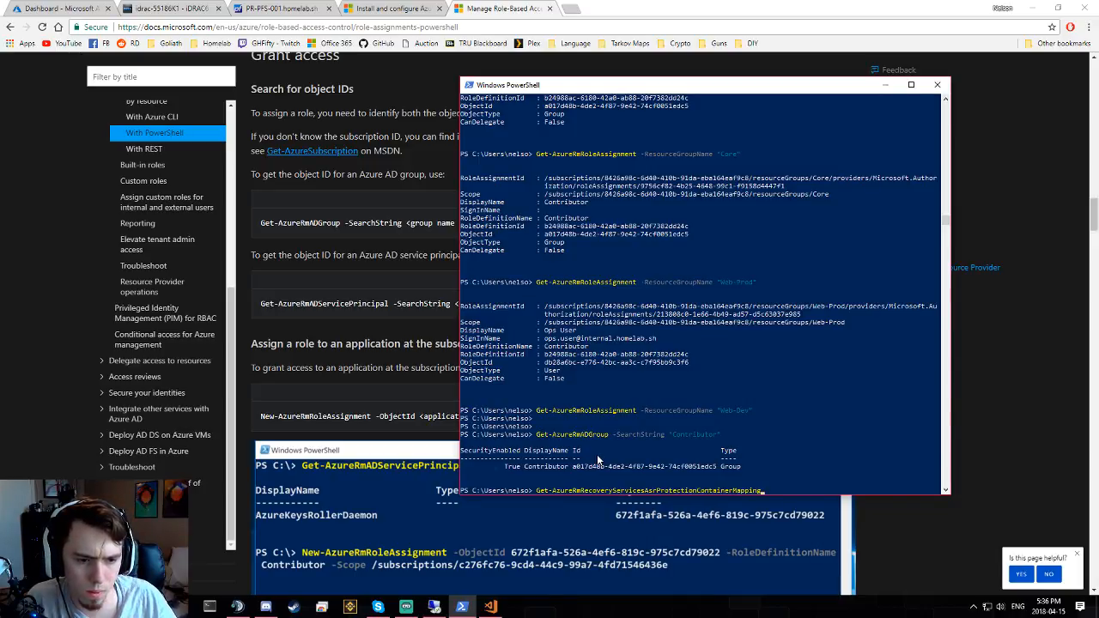
key(BackSpace)
key(BackSpace)
key(BackSpace)
key(BackSpace)
key(BackSpace)
key(BackSpace)
key(BackSpace)
key(BackSpace)
key(BackSpace)
key(BackSpace)
key(BackSpace)
key(BackSpace)
key(BackSpace)
key(BackSpace)
key(BackSpace)
key(BackSpace)
key(BackSpace)
key(BackSpace)
key(BackSpace)
key(BackSpace)
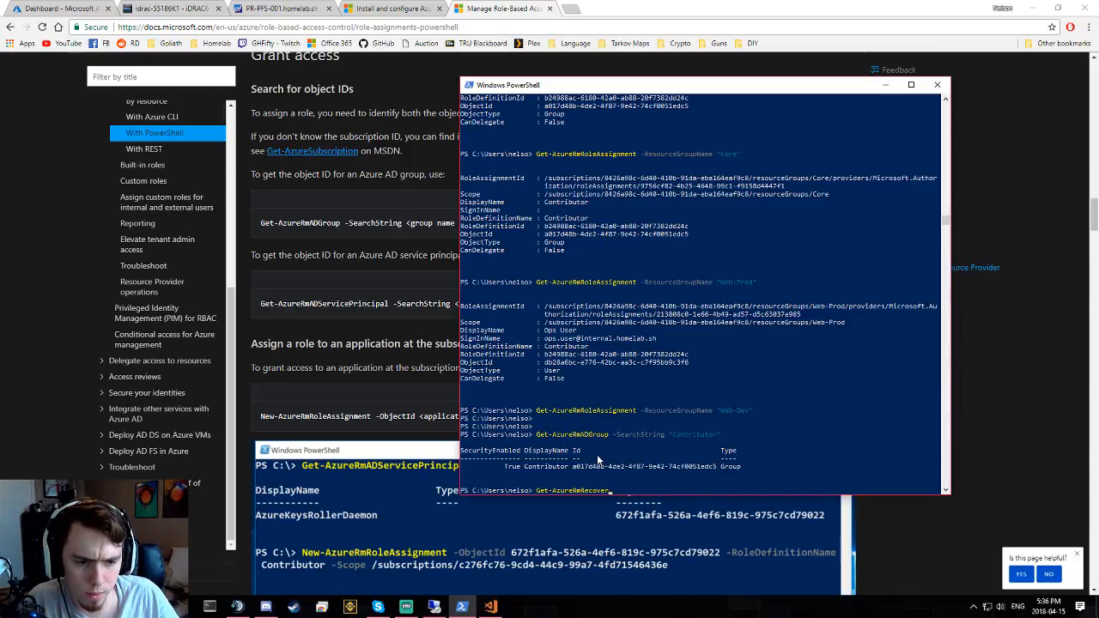
text(source)
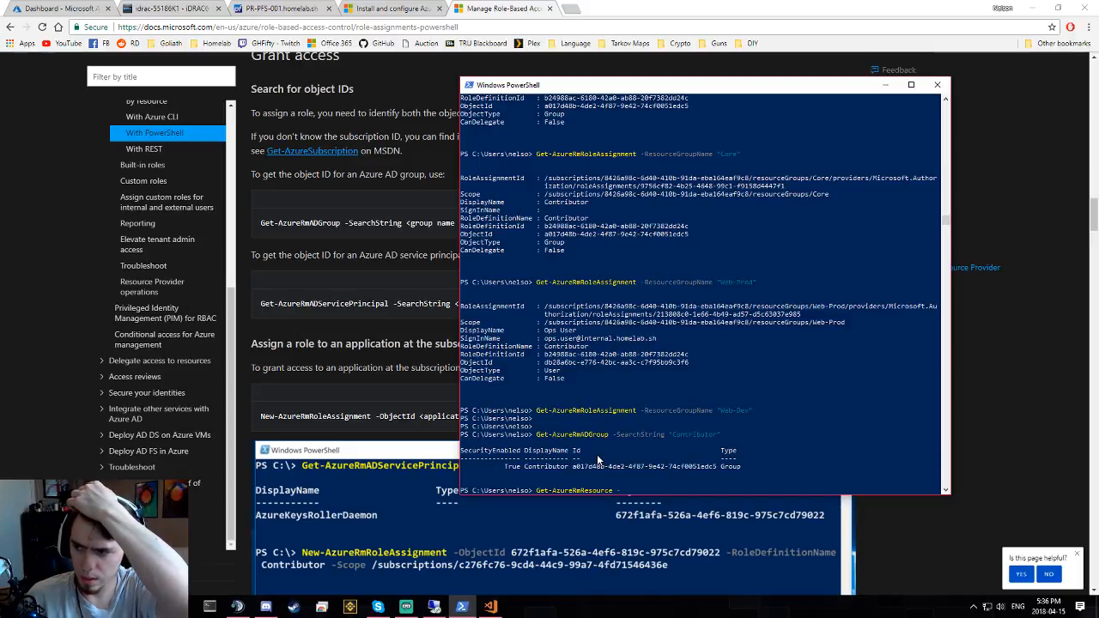
text( -ResourceId)
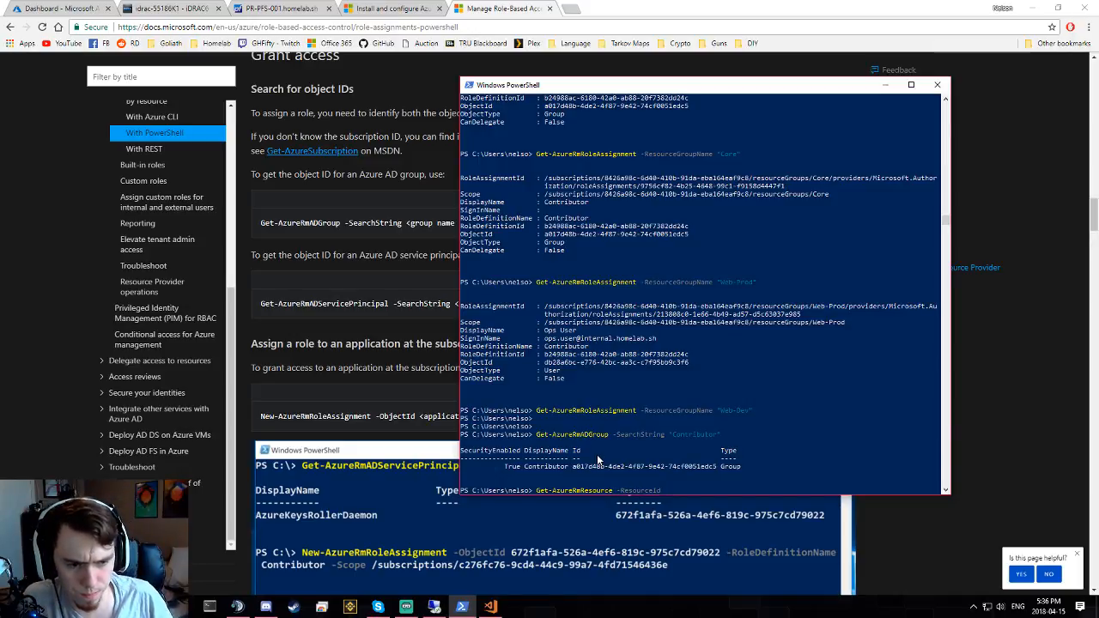
key(Tab)
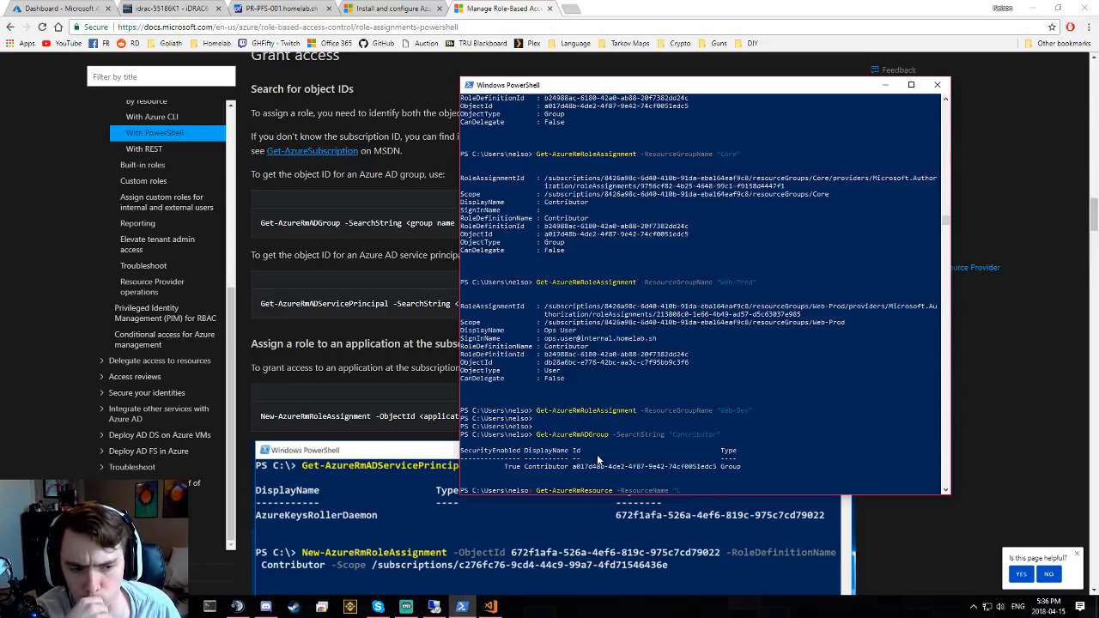
key(BackSpace)
key(BackSpace)
key(BackSpace)
key(BackSpace)
key(BackSpace)
key(BackSpace)
key(BackSpace)
key(BackSpace)
key(BackSpace)
key(BackSpace)
key(BackSpace)
key(BackSpace)
key(BackSpace)
key(BackSpace)
key(BackSpace)
key(BackSpace)
key(BackSpace)
key(BackSpace)
key(BackSpace)
key(BackSpace)
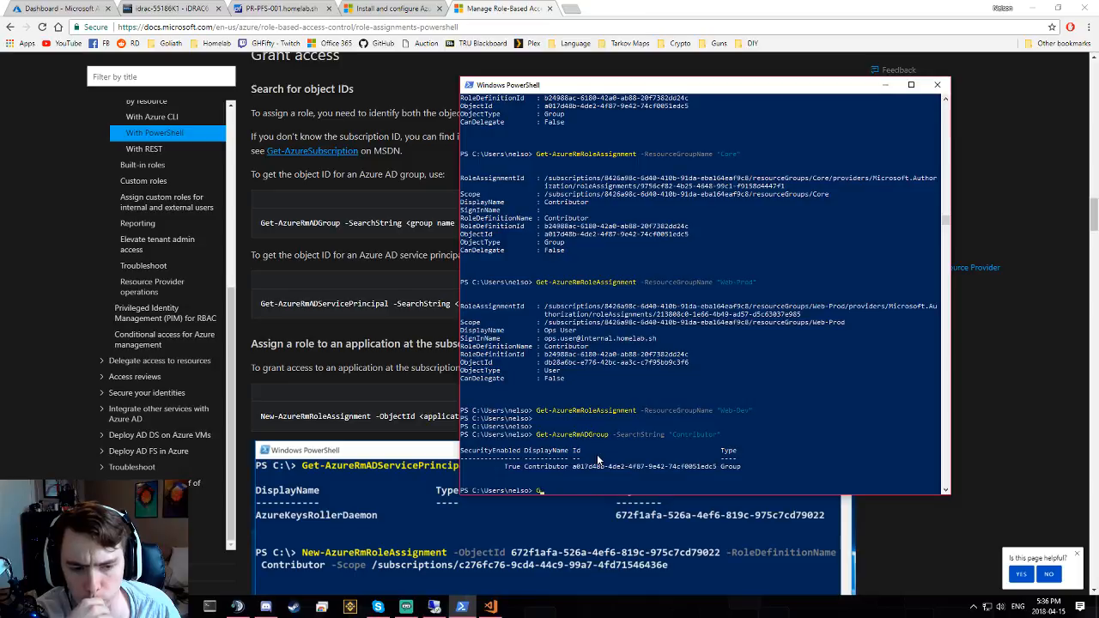
key(BackSpace)
double_click(596, 465)
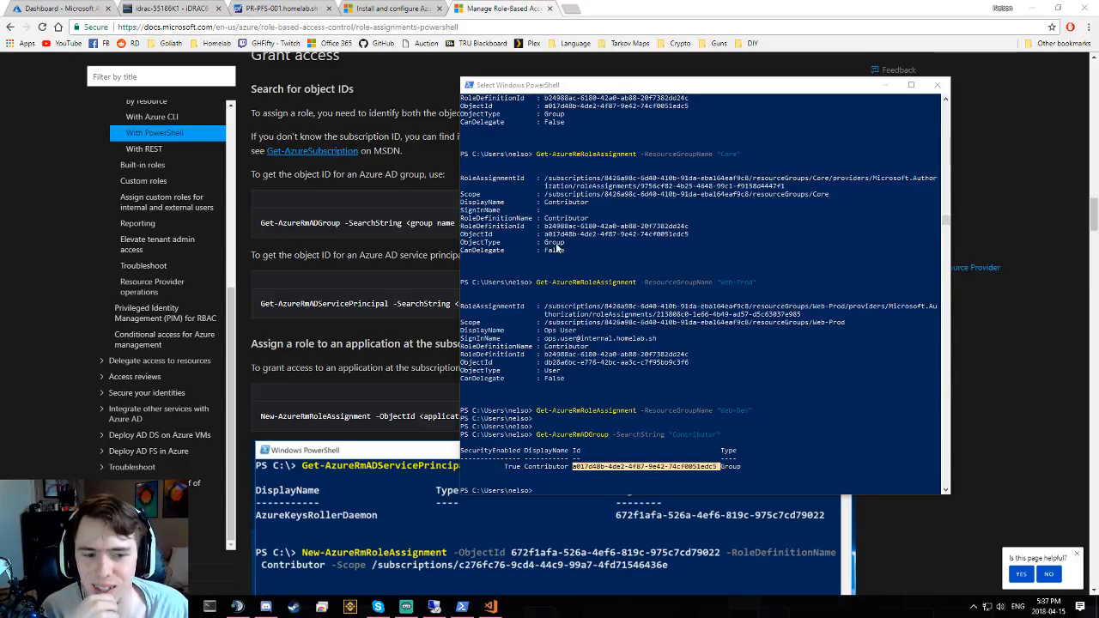
- Clear the object Id selection in the PowerShell console and drag the portal's Contributor members page over it
click(612, 330)
click(587, 483)
click(609, 474)
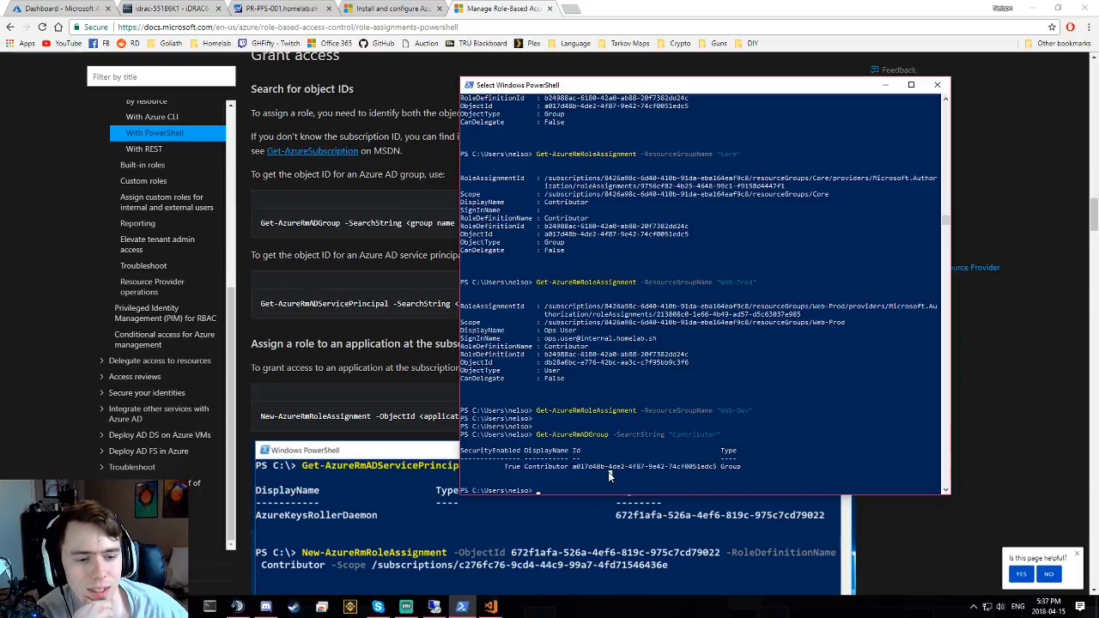
click(594, 491)
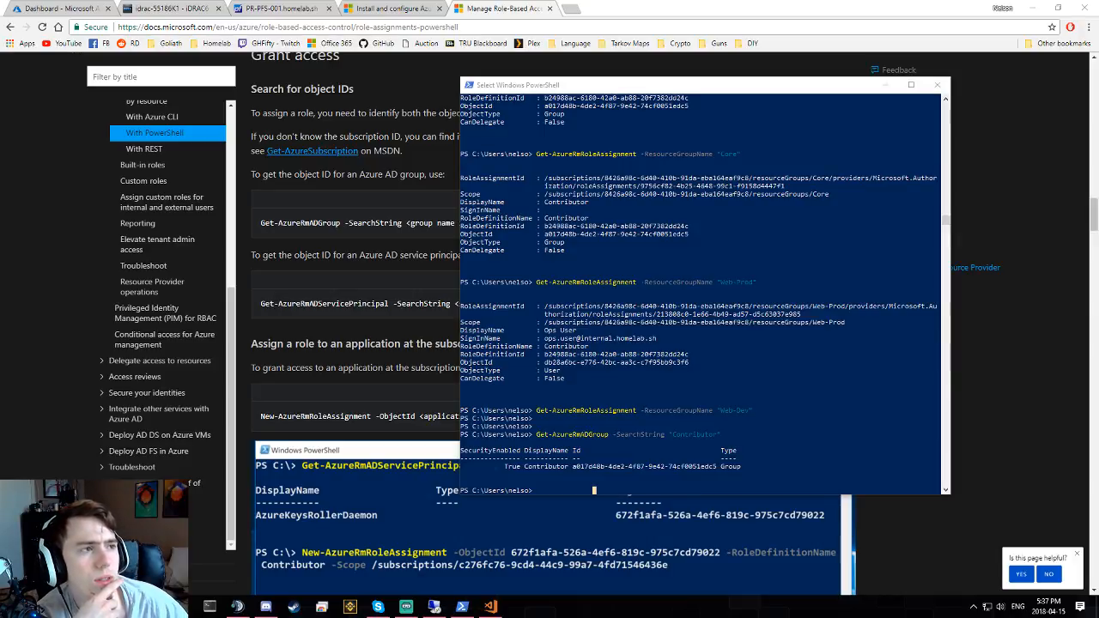
drag(1098, 36, 365, 129)
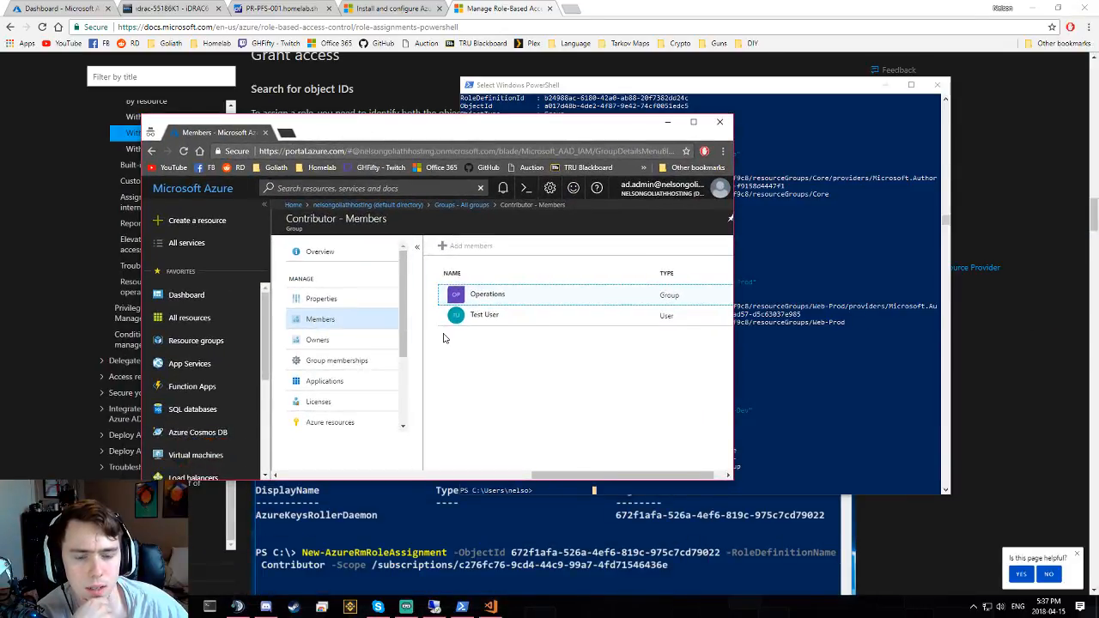
- Move the Azure portal window aside and open a new Chrome incognito window
drag(496, 129, 1098, 213)
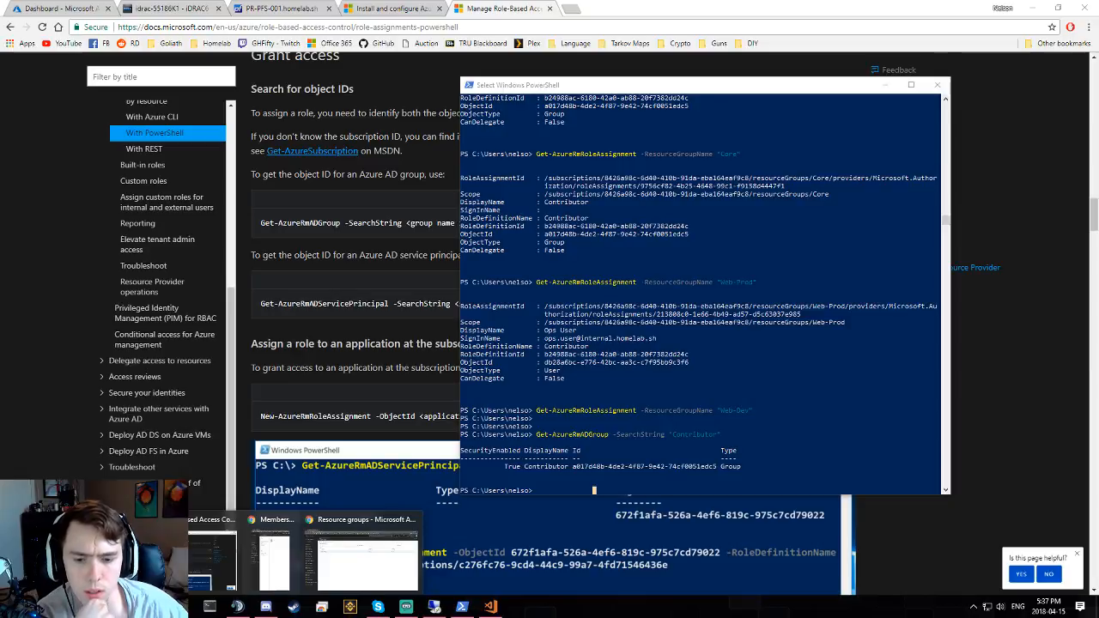
right_click(125, 607)
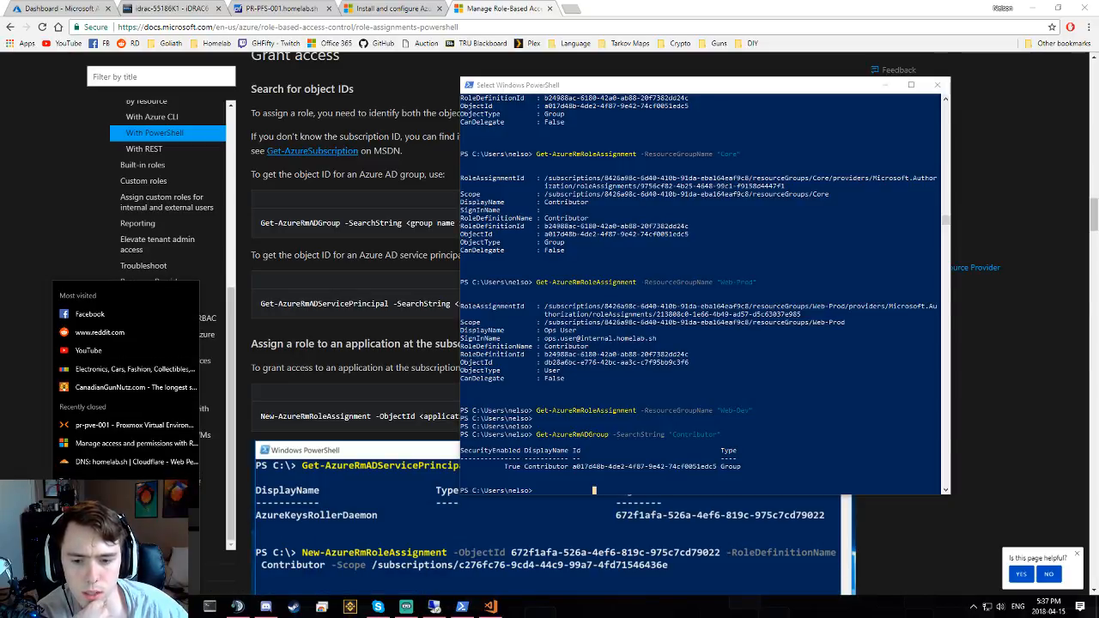
click(120, 517)
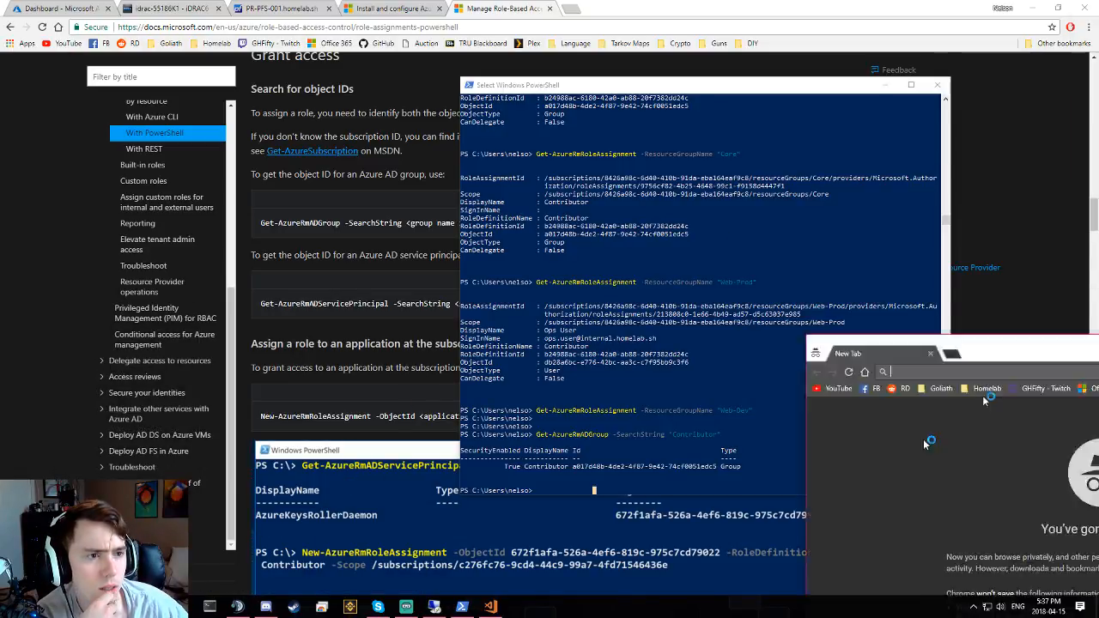
- Go to portal.azure.com and sign out of the account already signed in there
text(poo)
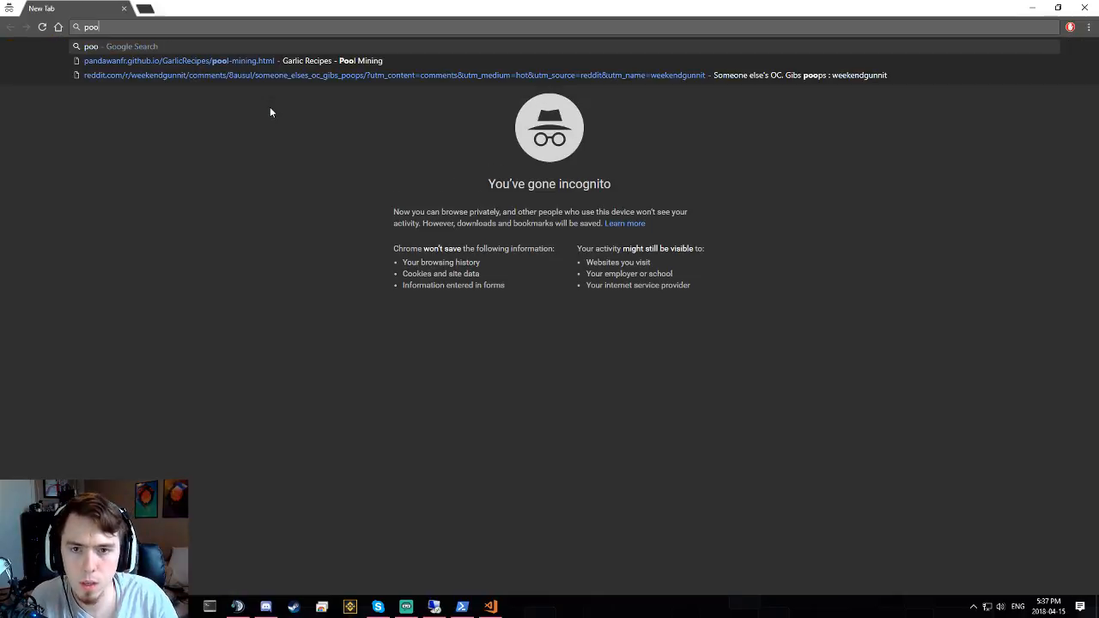
key(BackSpace)
key(BackSpace)
text(ort)
key(Return)
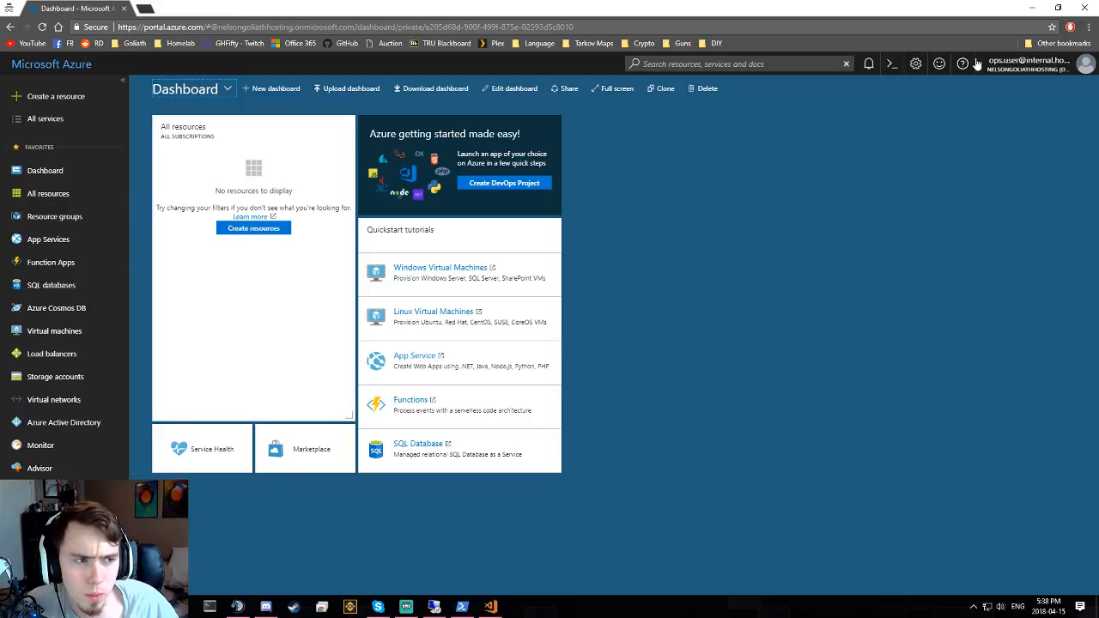
click(1022, 66)
click(1004, 87)
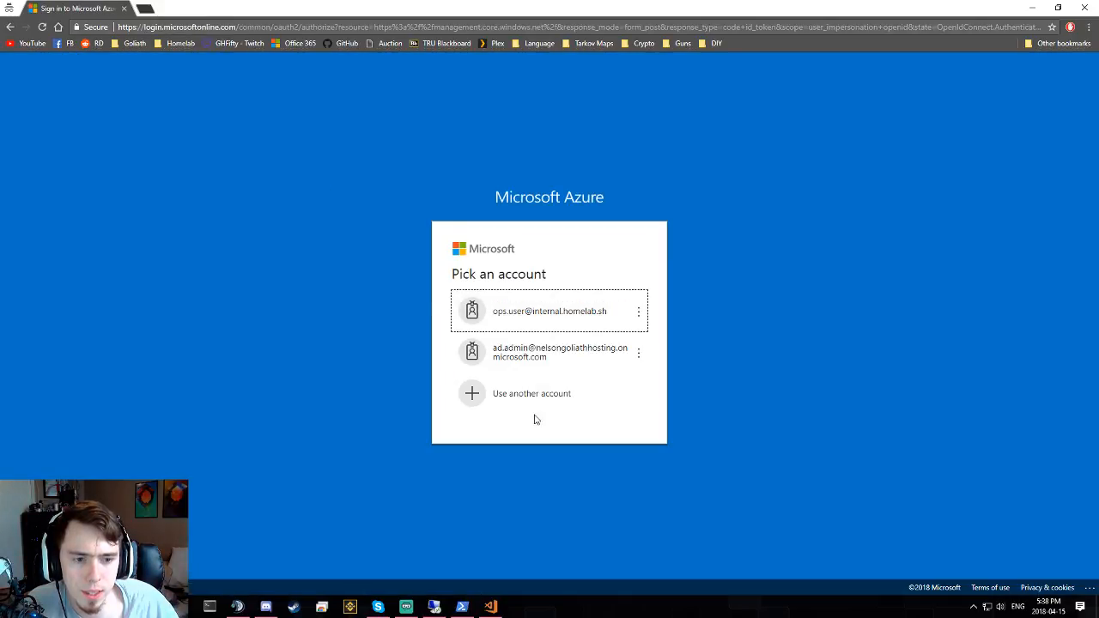
- Sign in as a different account, entering the test user's e-mail and password
click(531, 393)
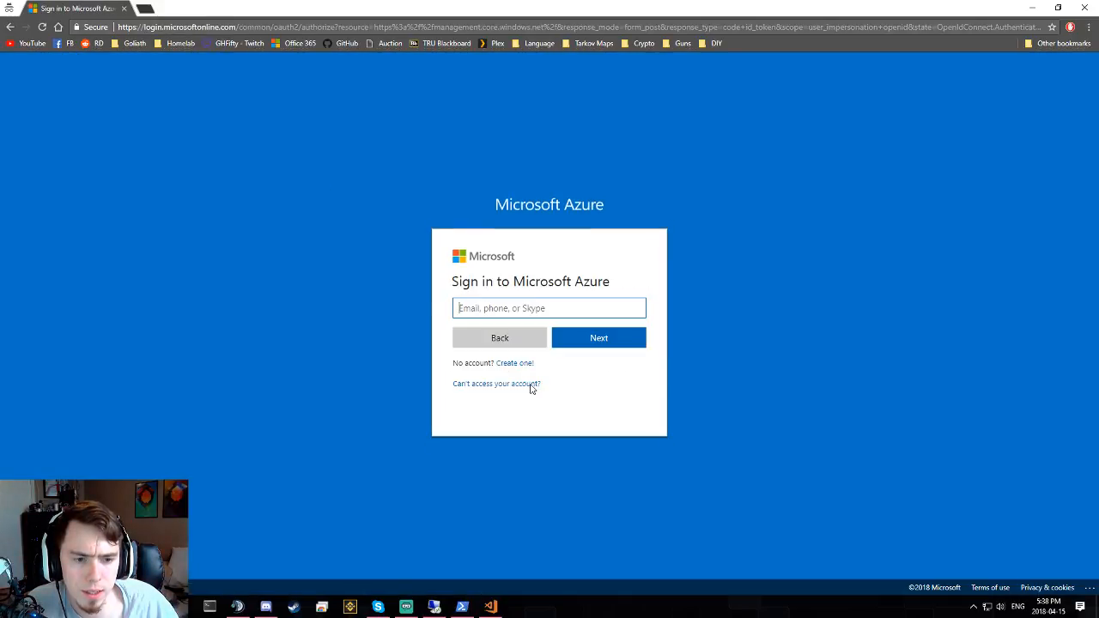
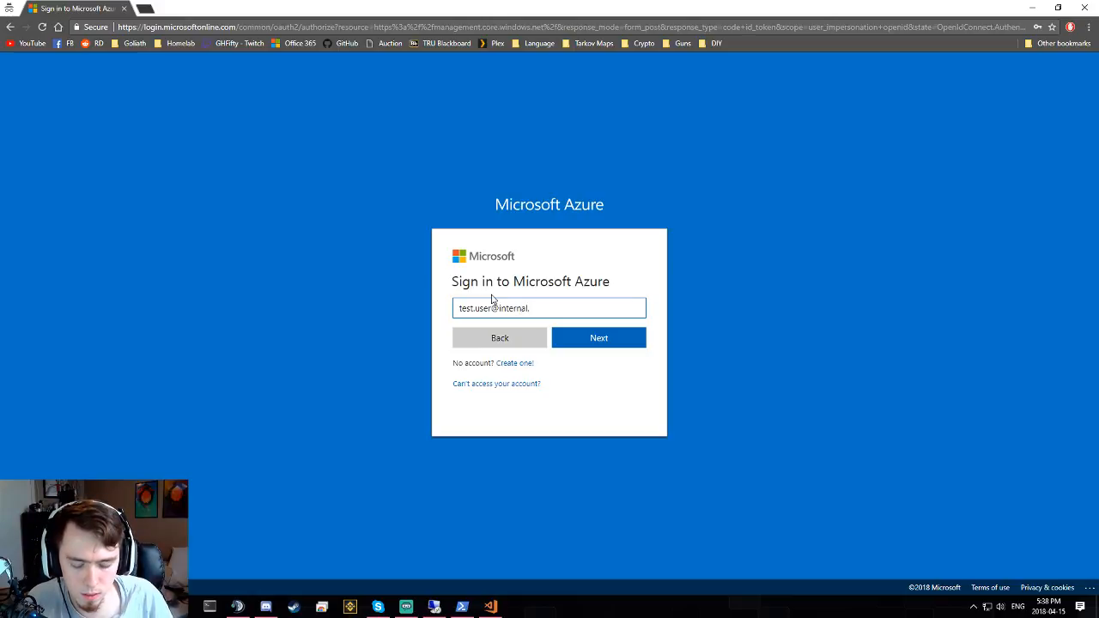
key(Return)
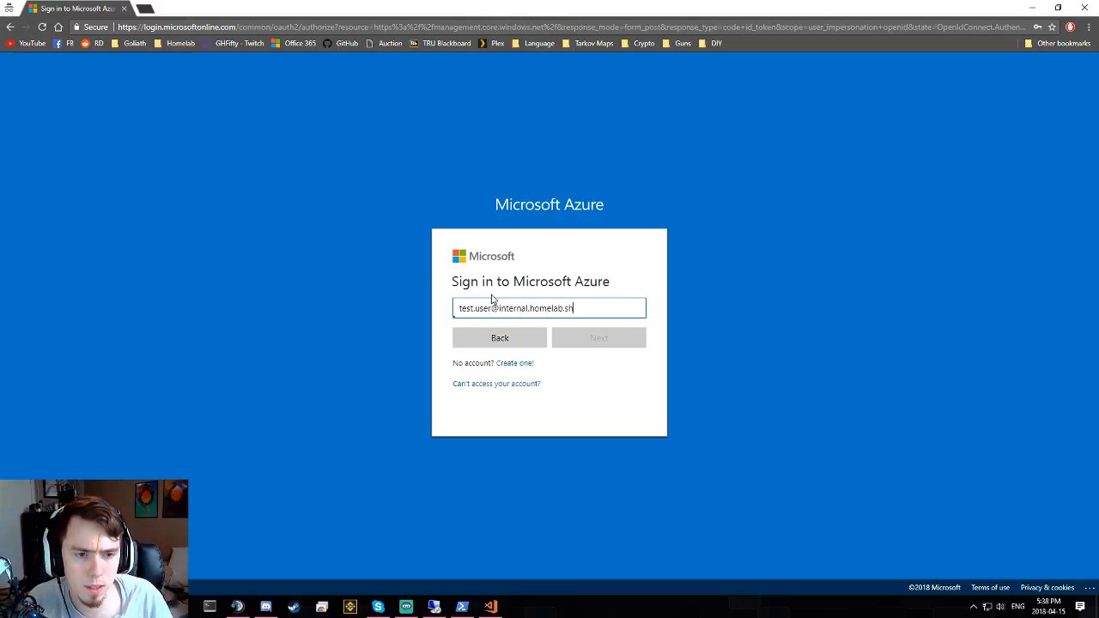
text(p••)
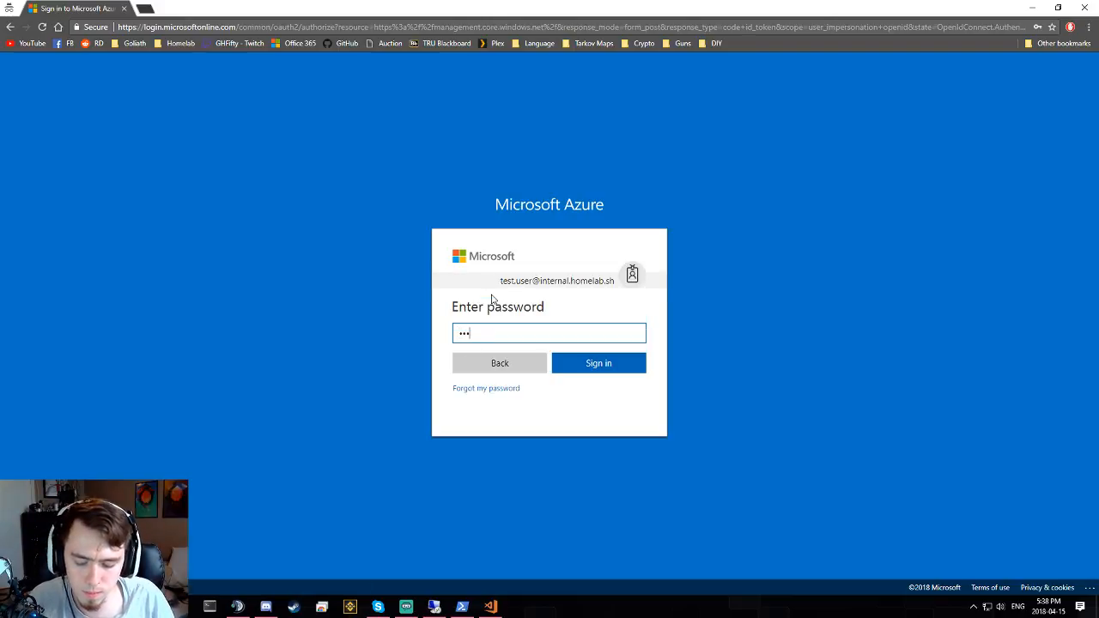
text(•••••••)
key(Return)
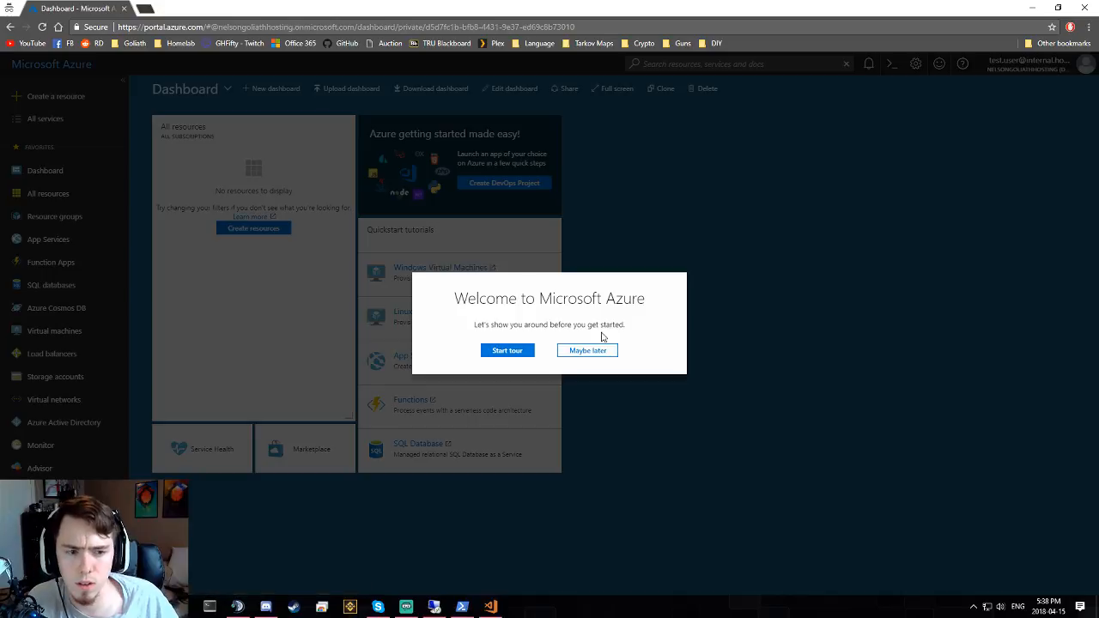
- Dismiss the welcome tour and open the Core resource group from Resource groups
click(582, 351)
click(60, 194)
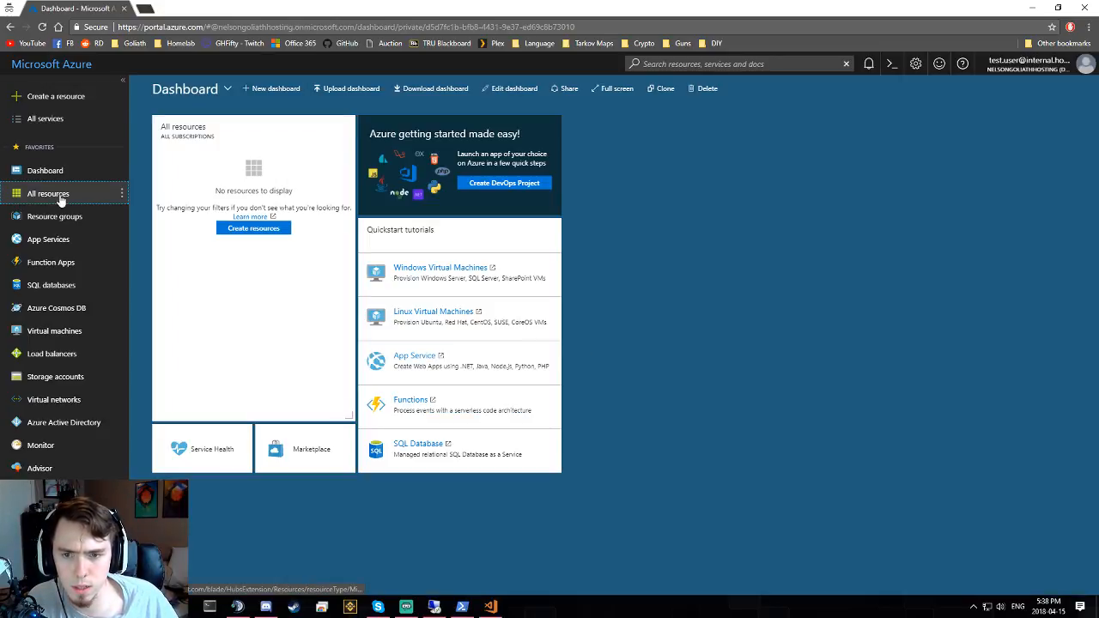
click(55, 217)
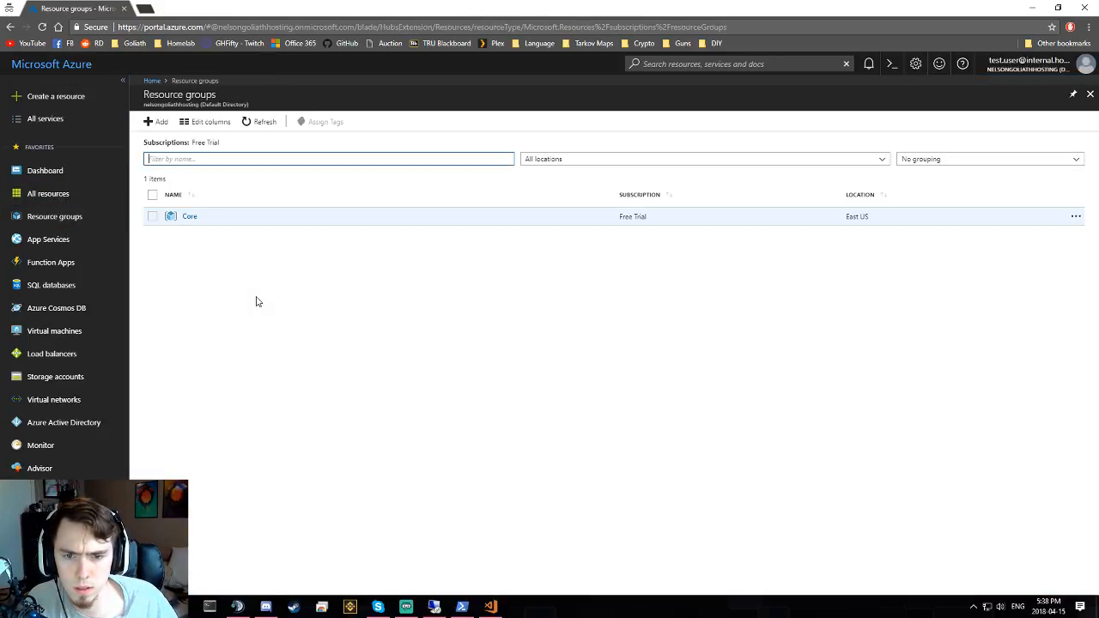
click(189, 216)
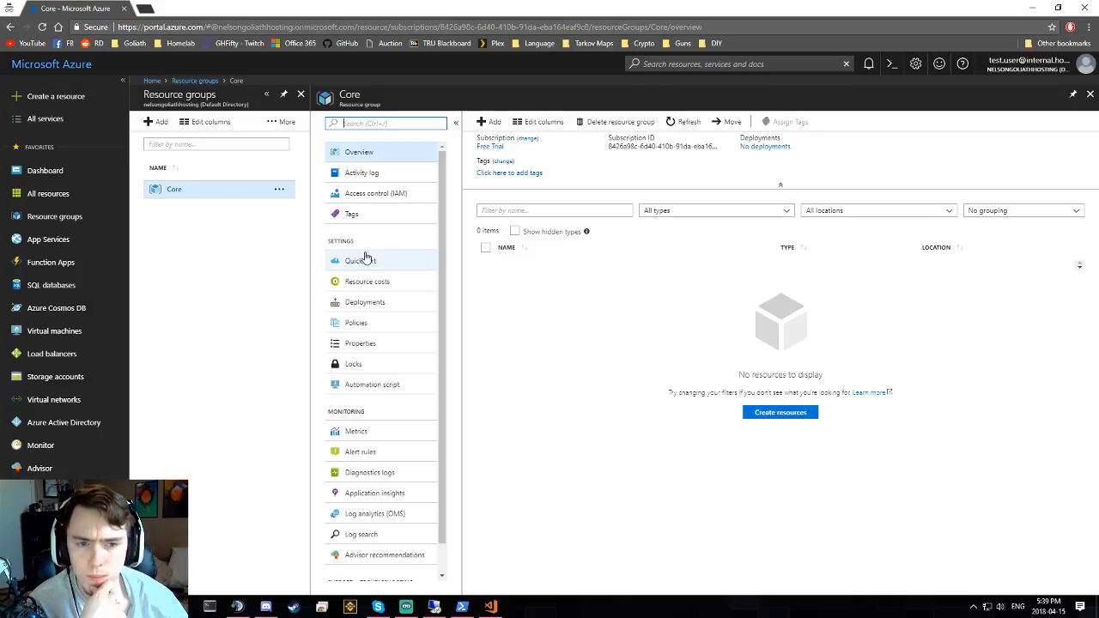
scroll(388, 246, down, 1)
scroll(388, 247, up, 1)
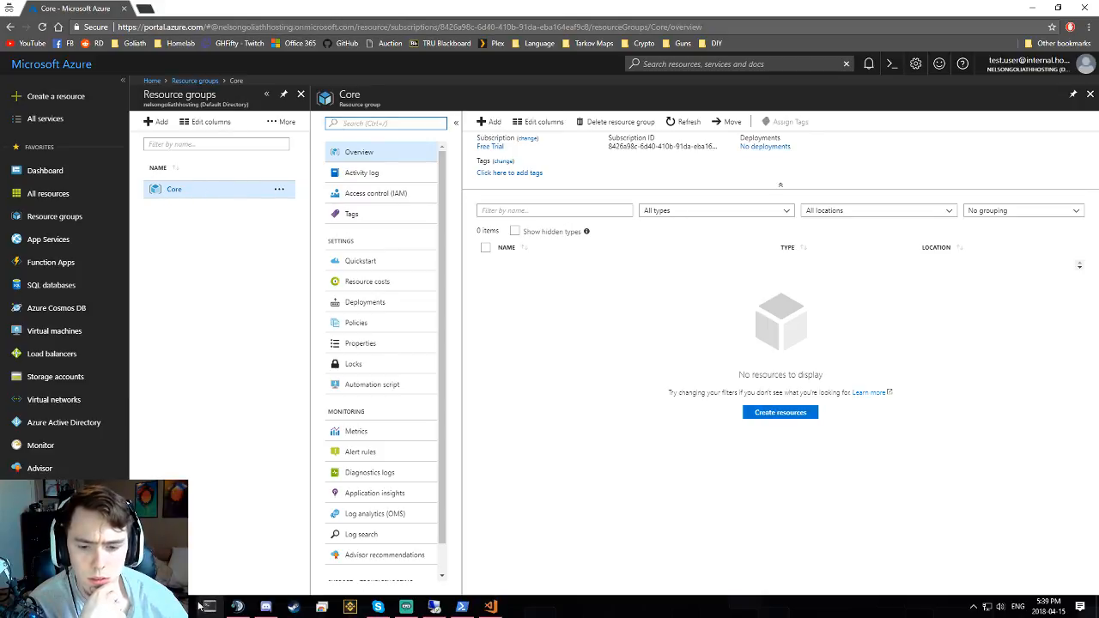
- Check the test user's portal window by refreshing and reopening its Resource groups list
mouse_move(326, 607)
click(361, 558)
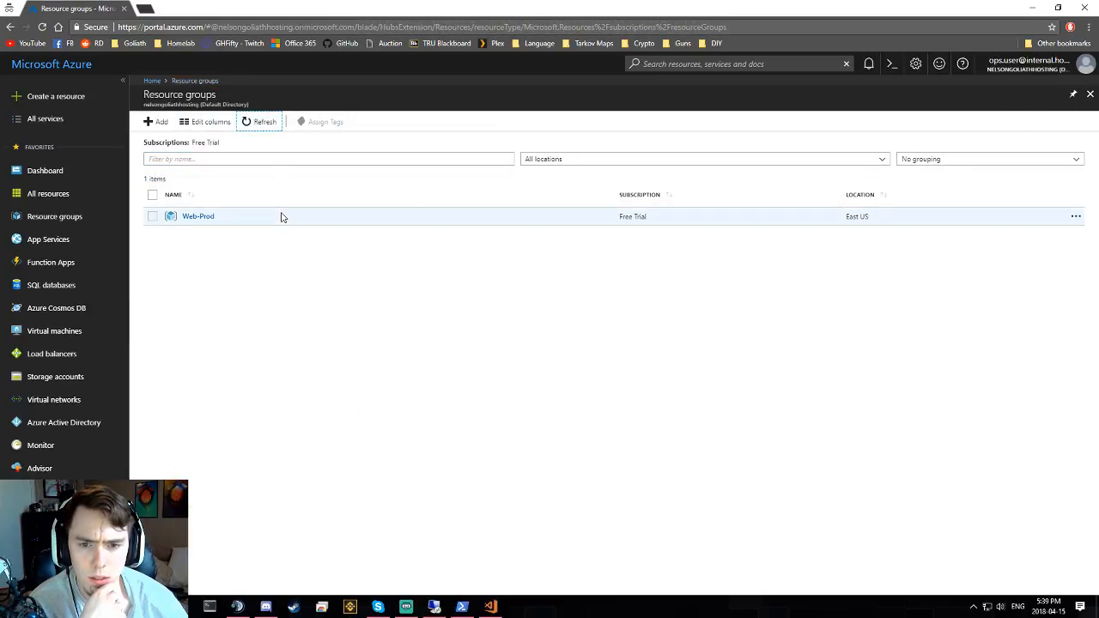
click(265, 122)
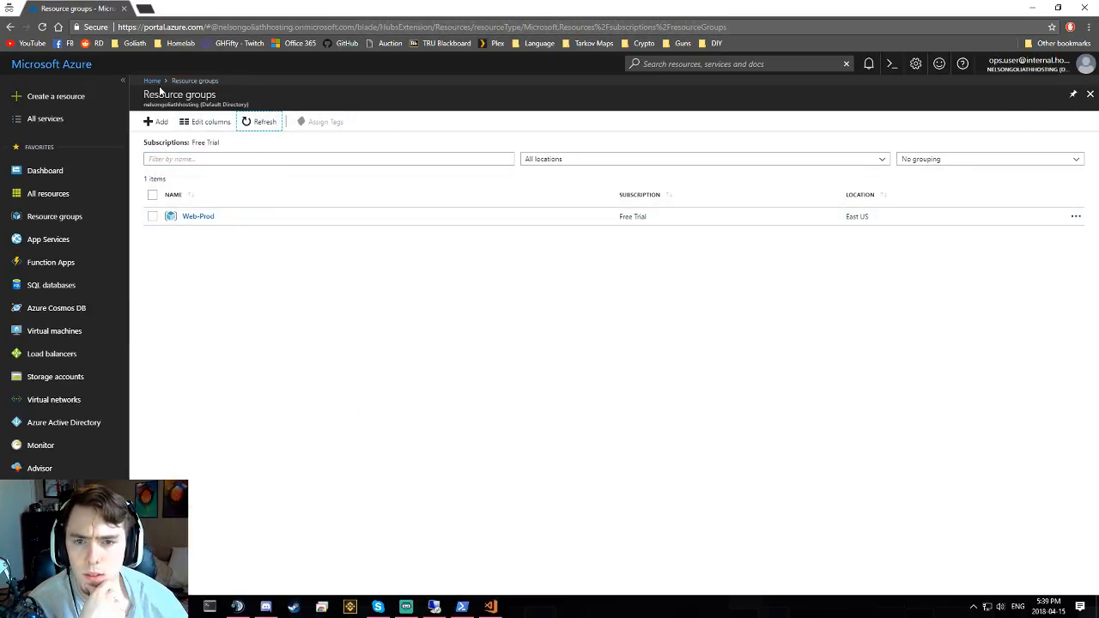
click(54, 199)
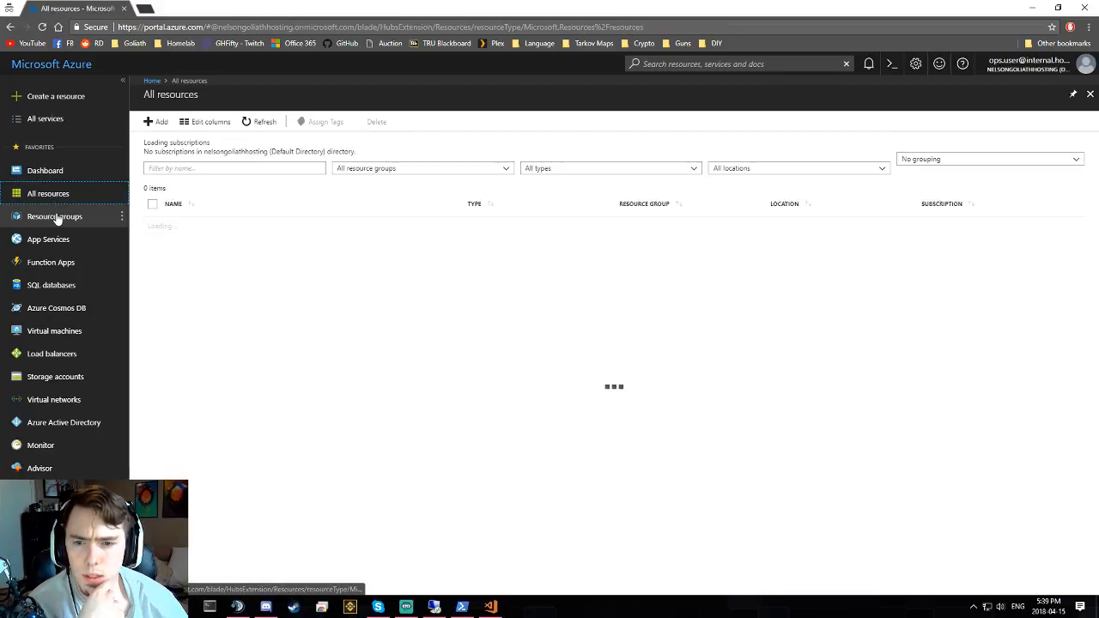
click(67, 216)
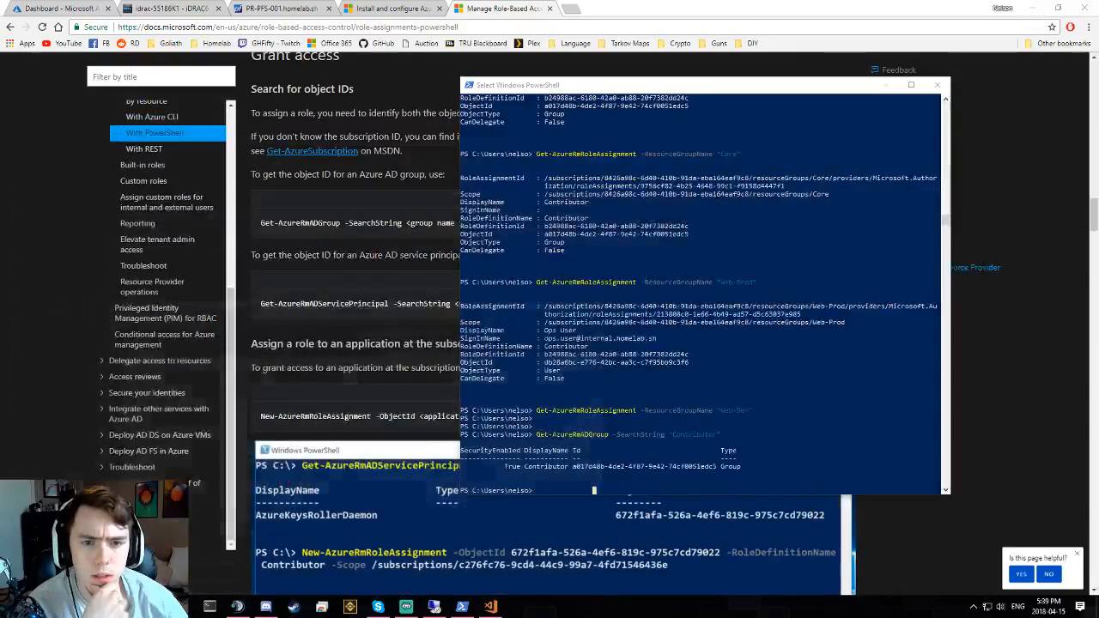
- In the admin's portal, open Core's Access control (IAM) from Resource groups
click(1031, 7)
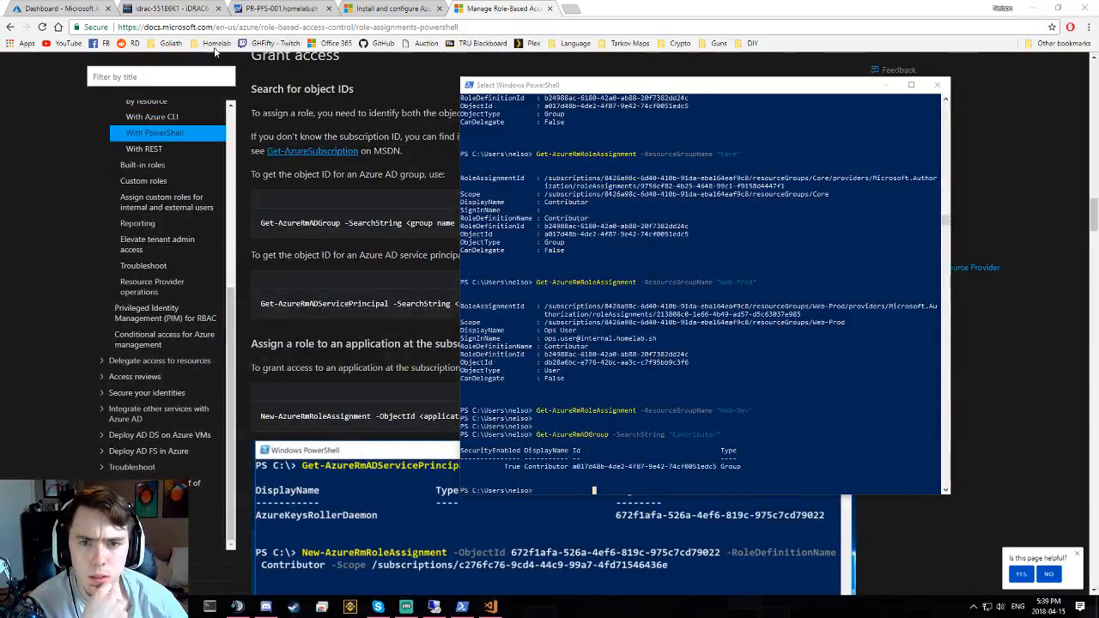
click(60, 8)
click(51, 216)
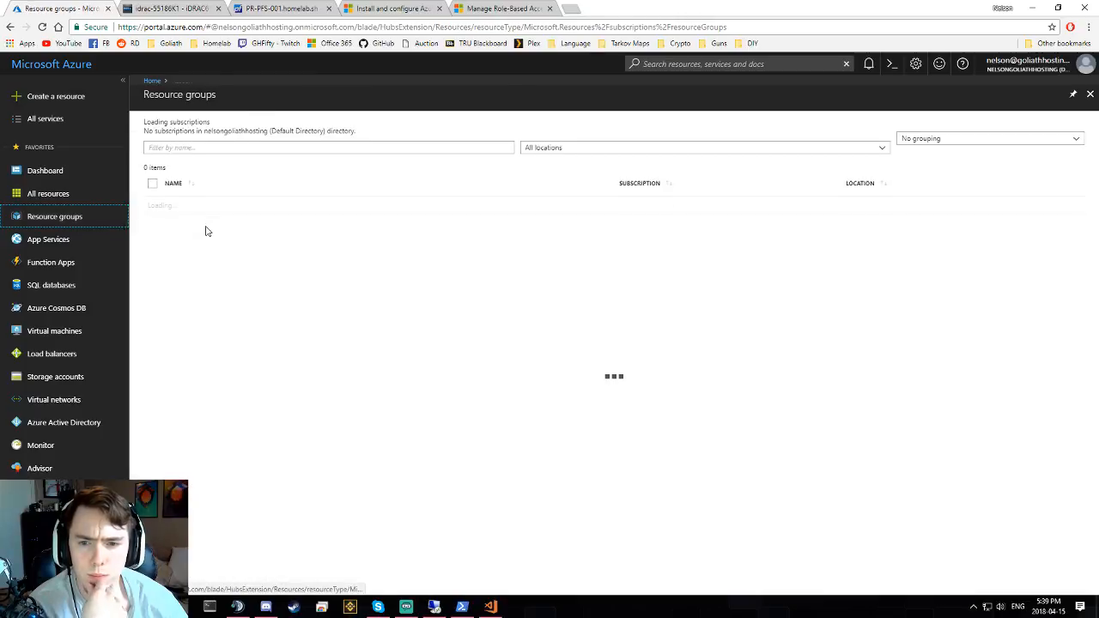
click(189, 217)
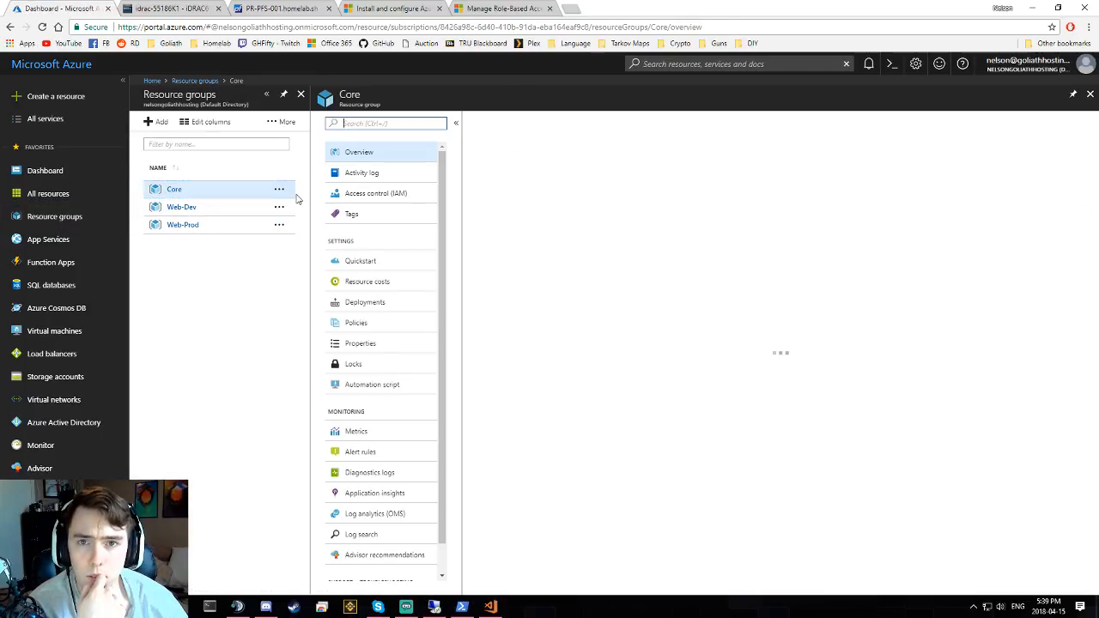
click(372, 194)
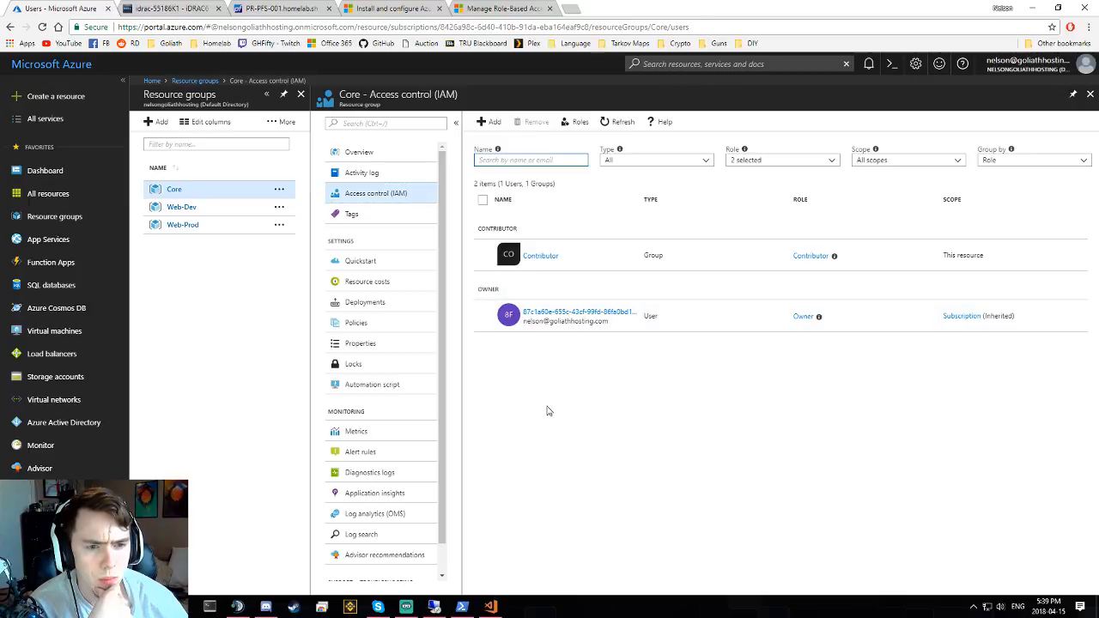
- Open the Contributor group's details from Core's access list and list its members
click(541, 257)
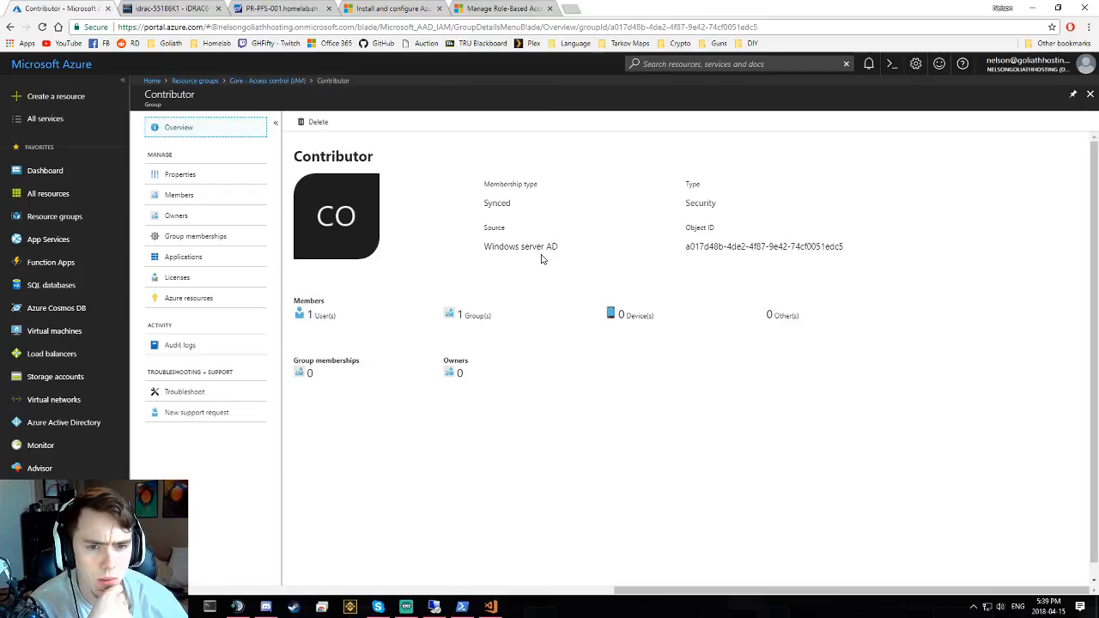
click(11, 28)
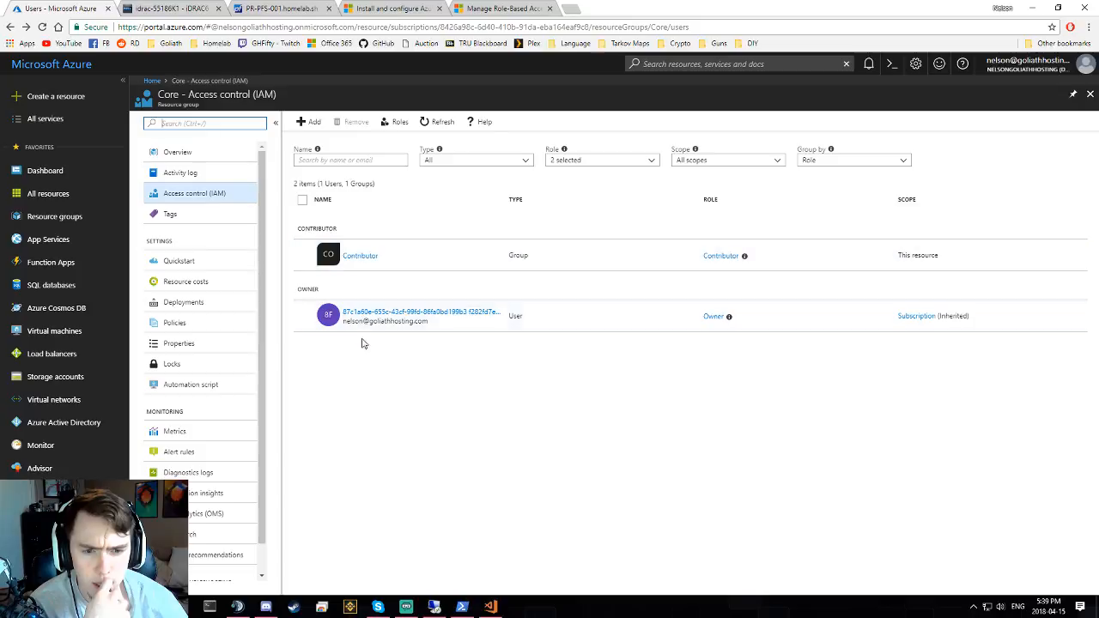
click(385, 262)
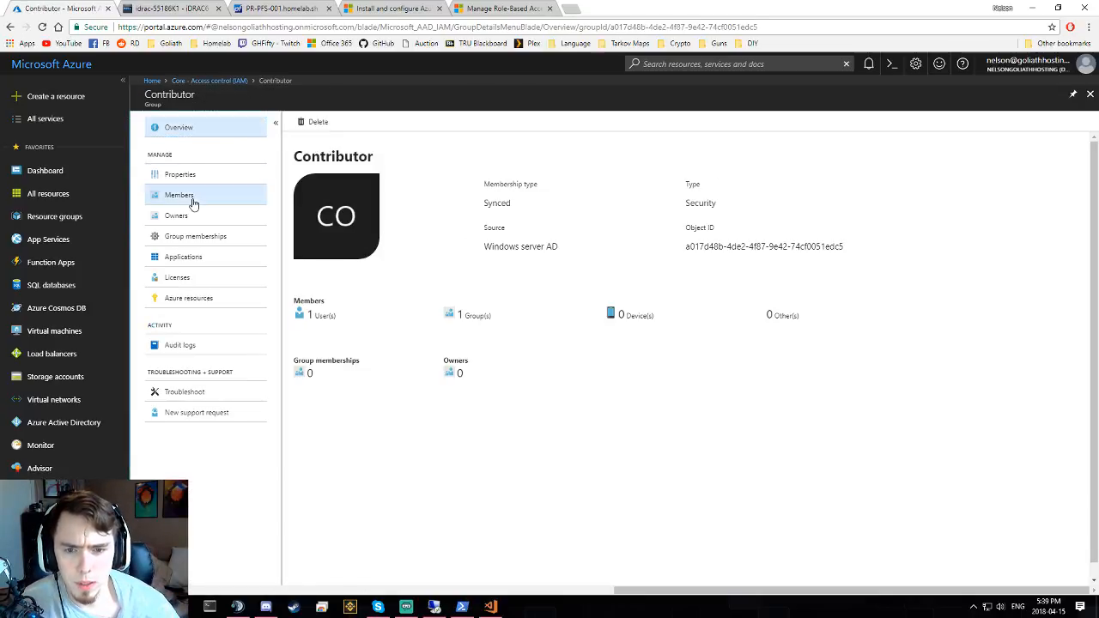
click(194, 203)
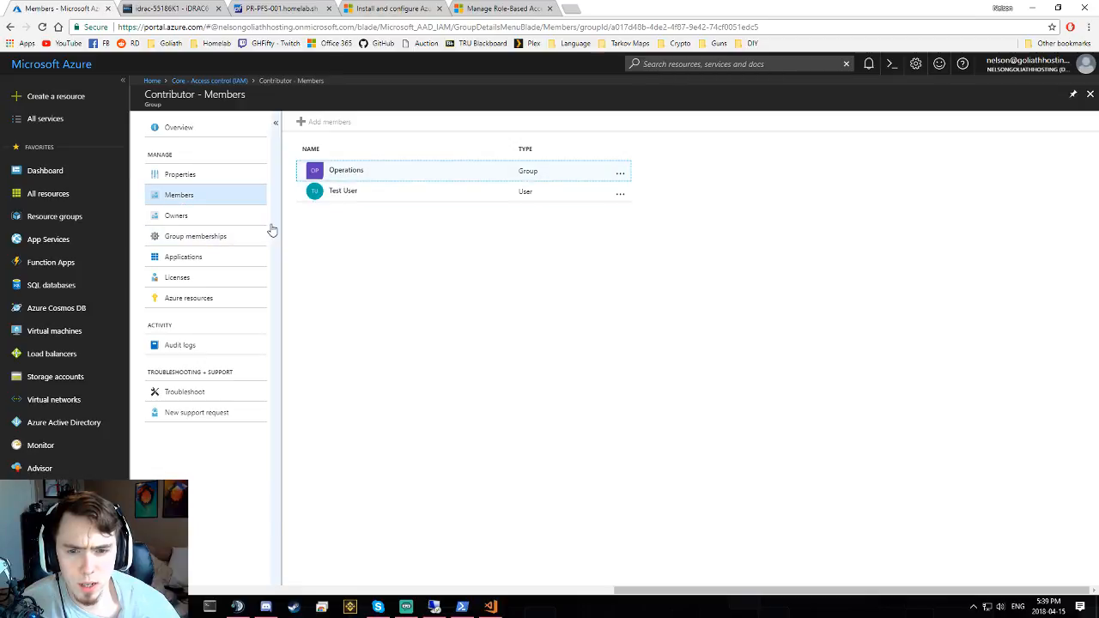
- Open the Operations member group, view its members and Ops User, and check its Azure resources
click(337, 176)
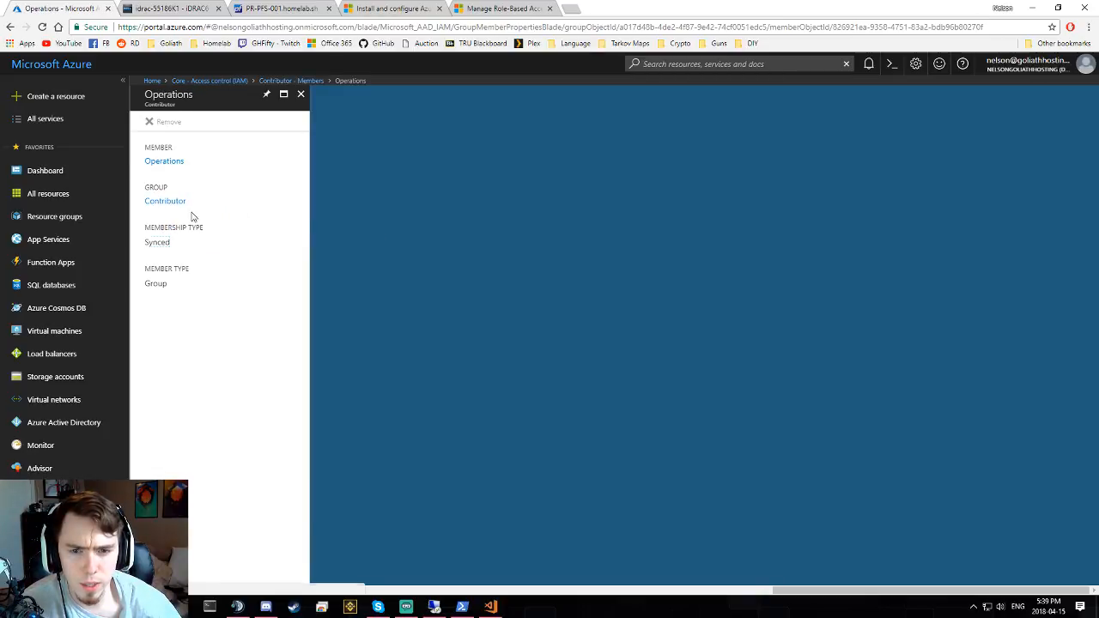
click(182, 161)
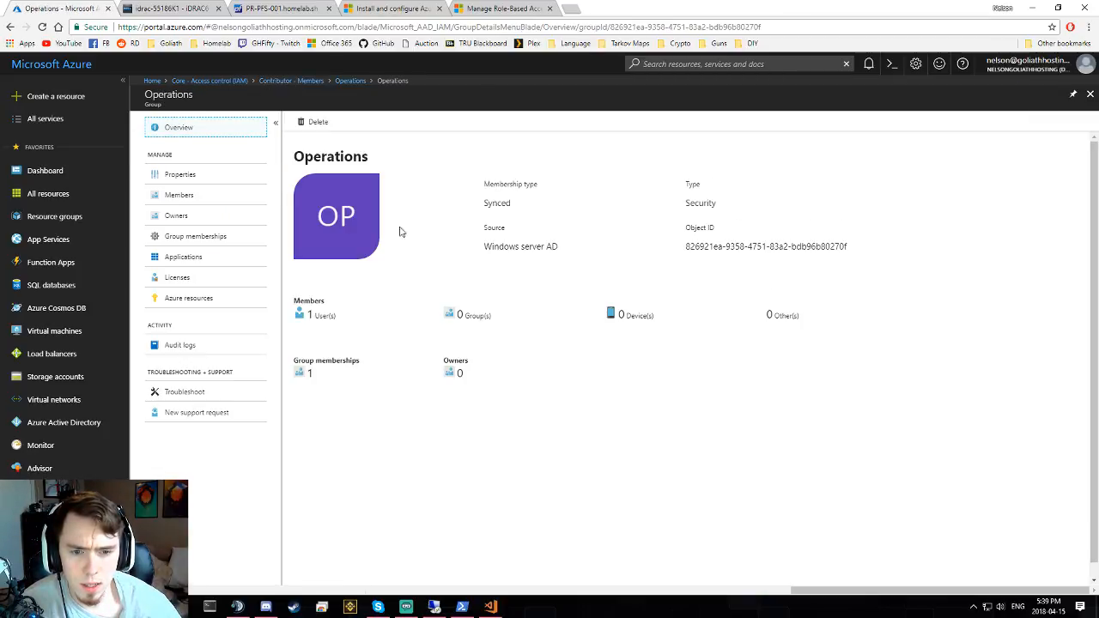
click(198, 193)
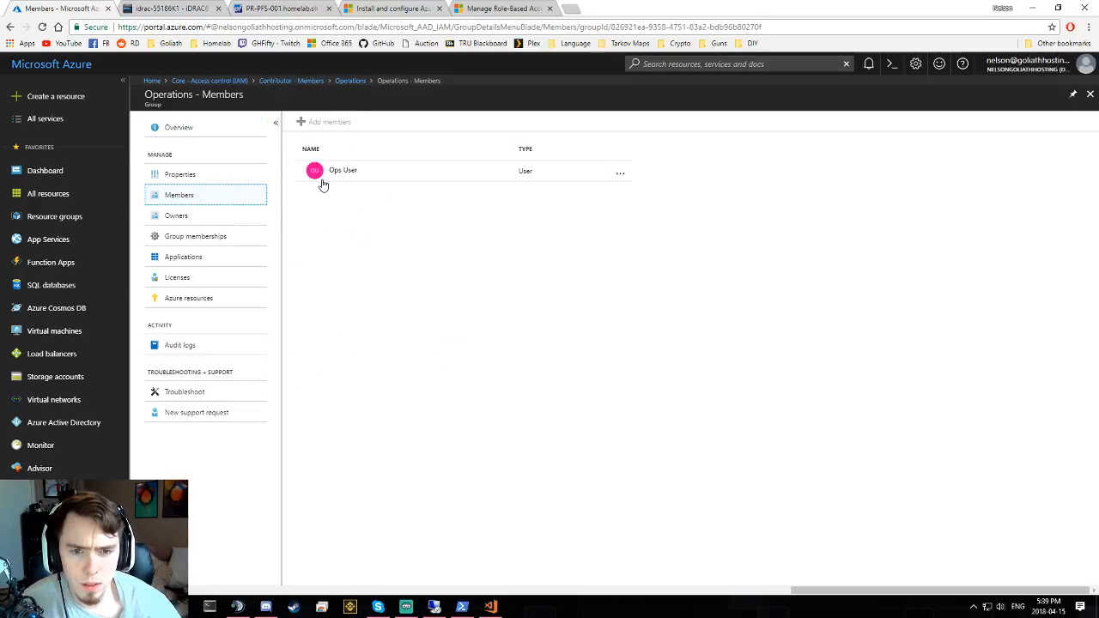
click(331, 172)
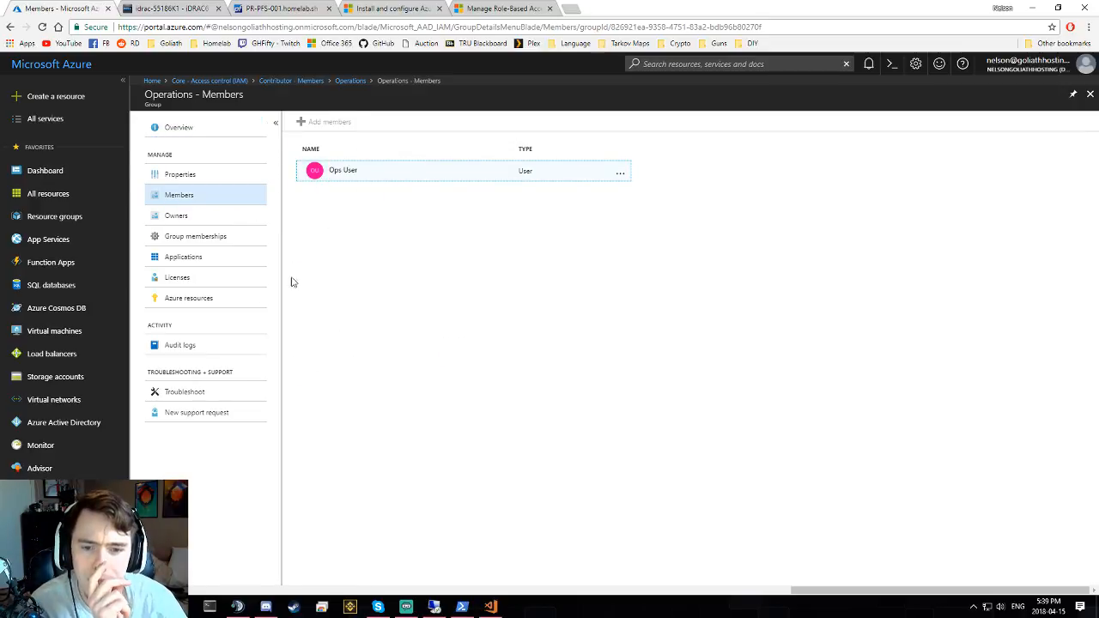
click(208, 298)
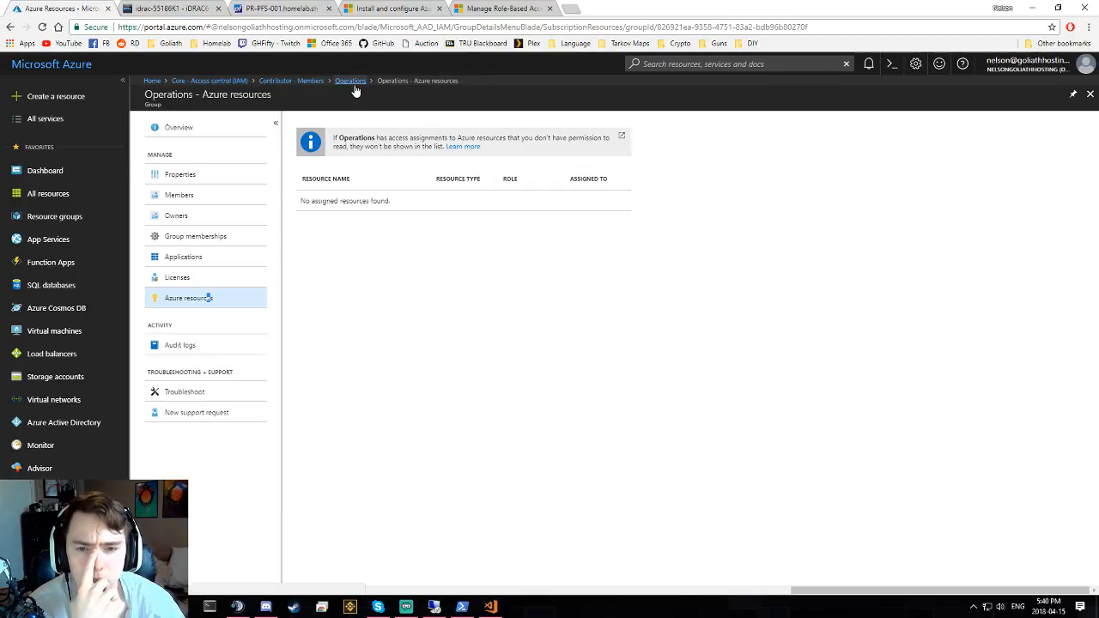
- Review Operations' group memberships and open the Contributor group from its membership entry
click(206, 238)
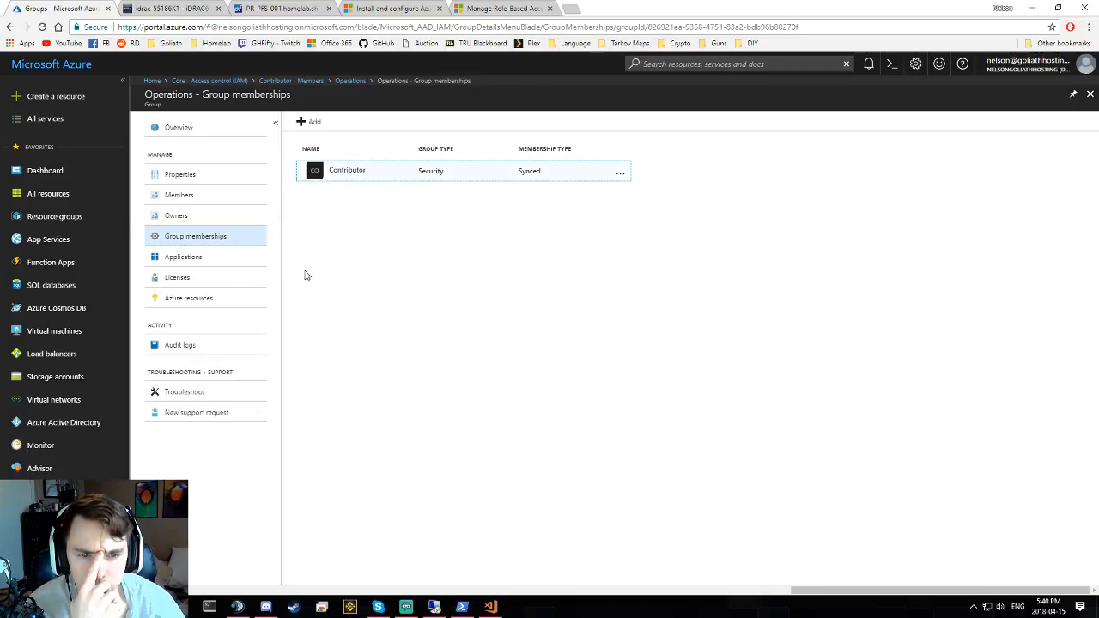
click(620, 178)
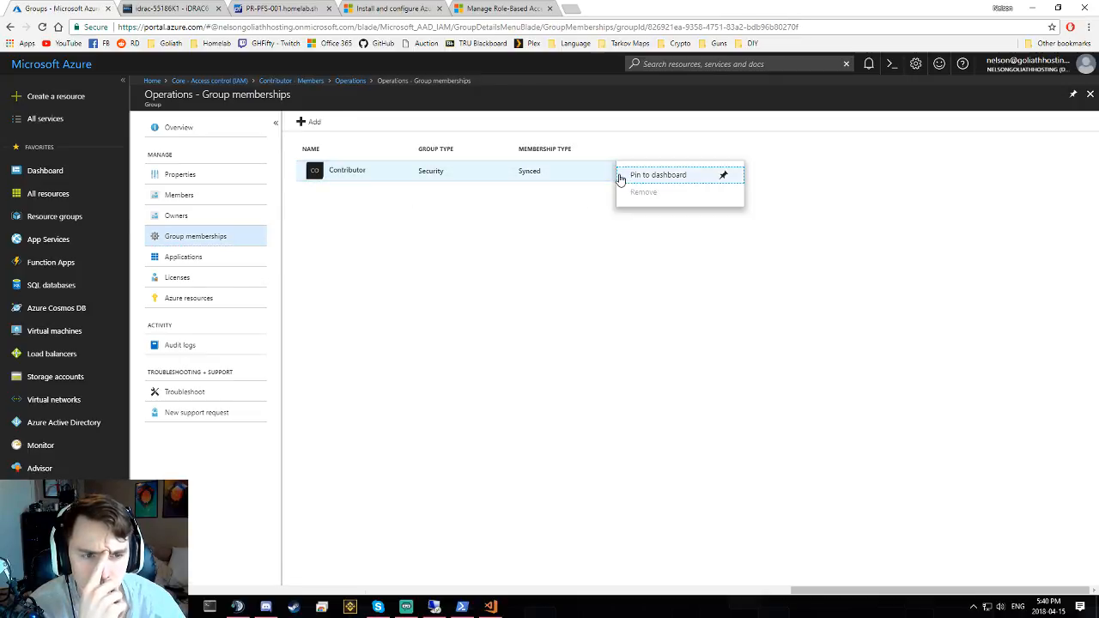
click(553, 224)
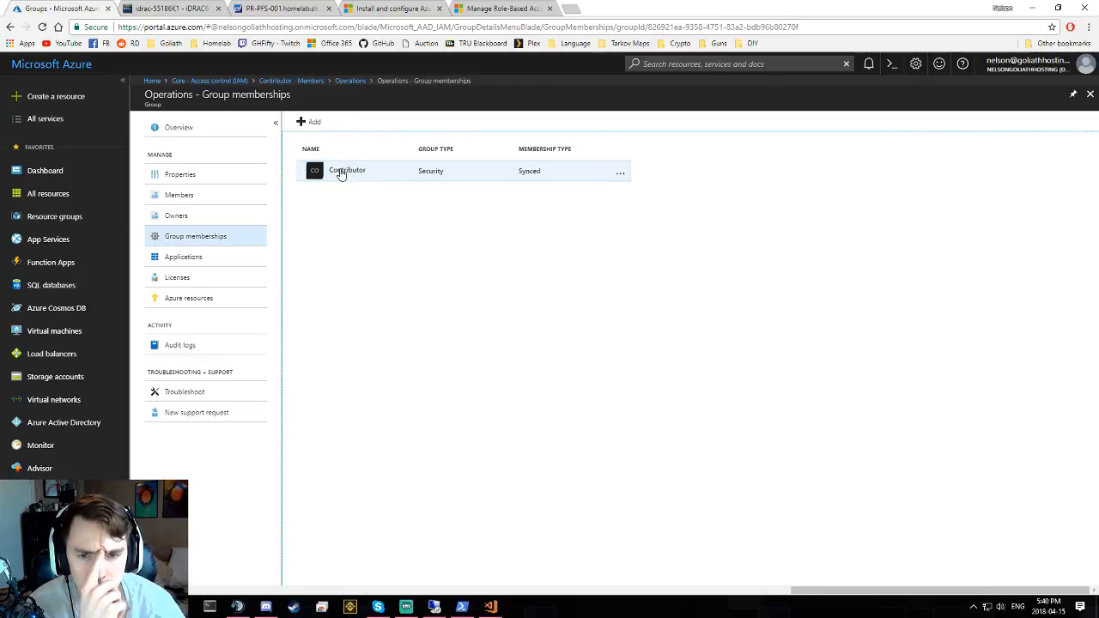
click(204, 297)
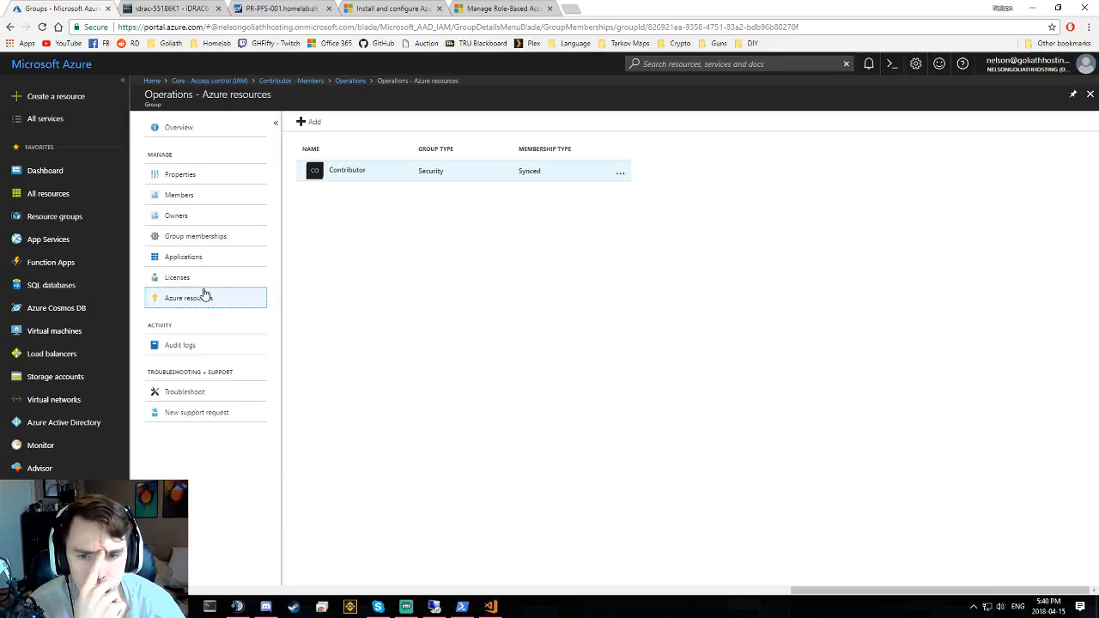
click(198, 236)
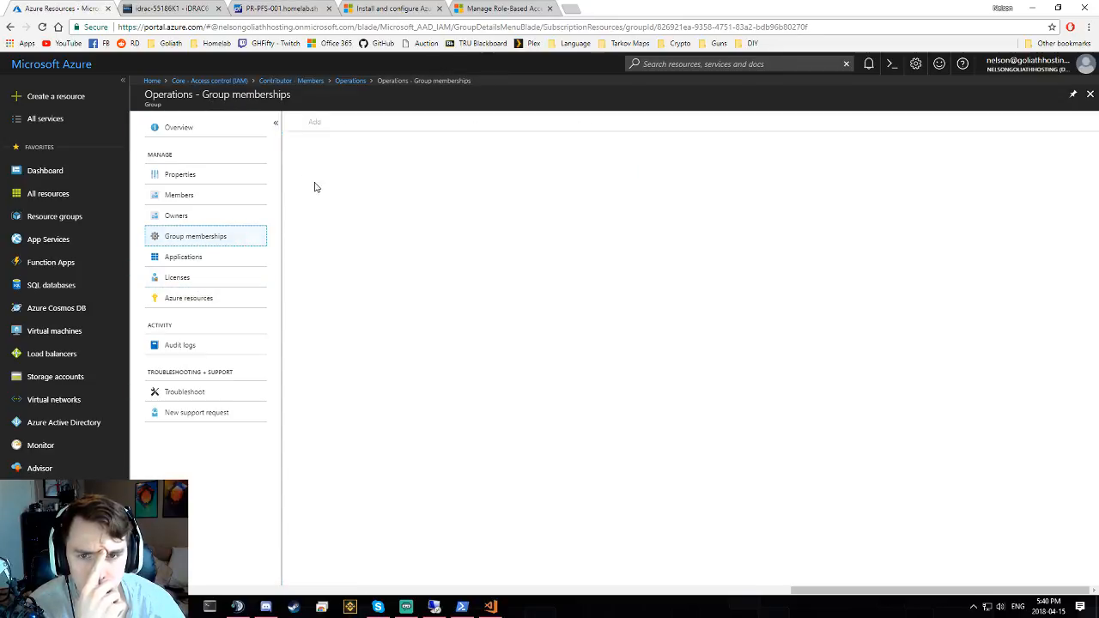
click(347, 174)
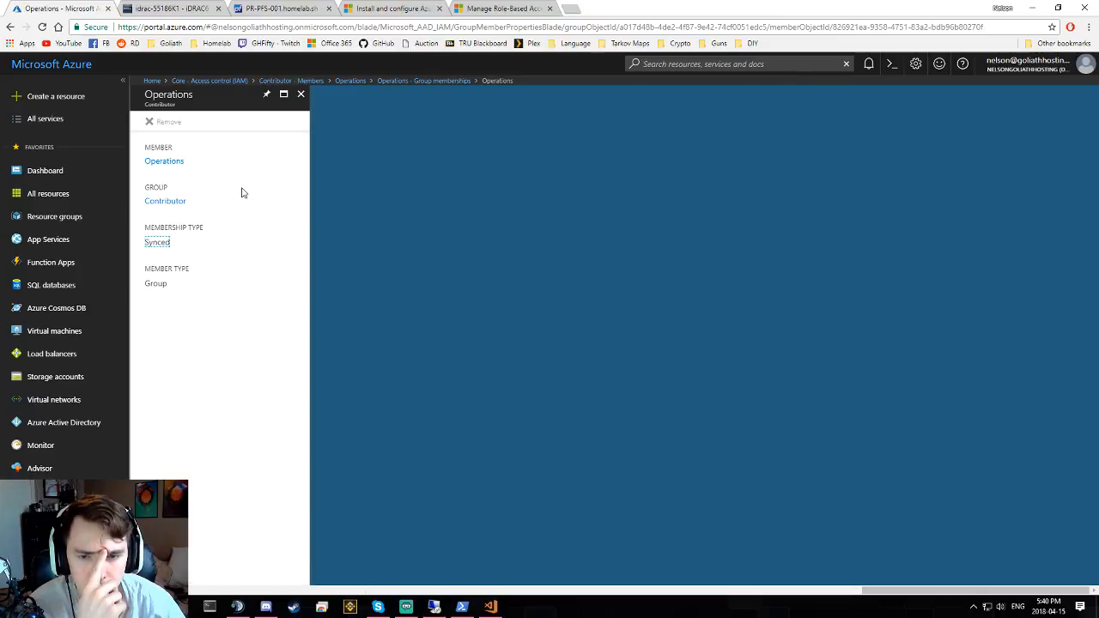
click(164, 205)
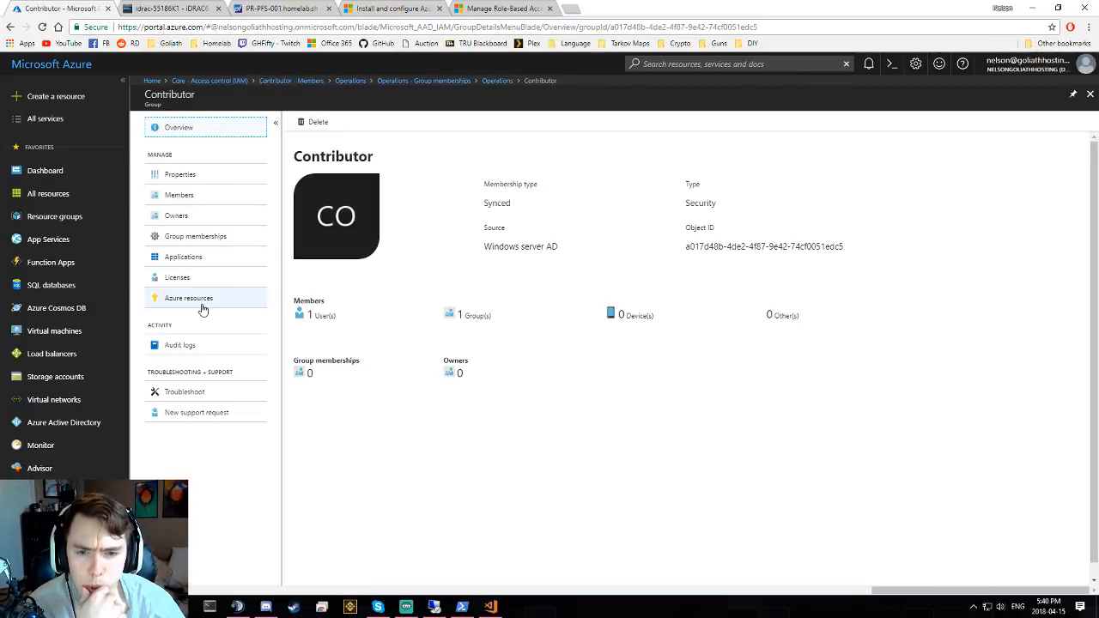
- List the Contributor group's Azure resources, showing Core with the Contributor role
click(246, 307)
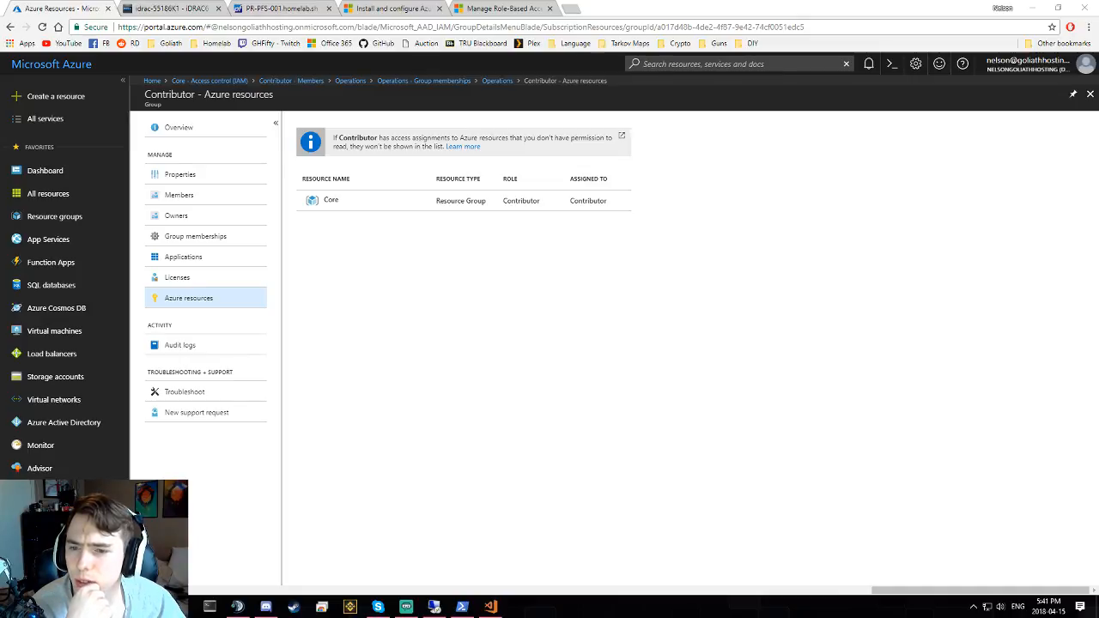
click(554, 242)
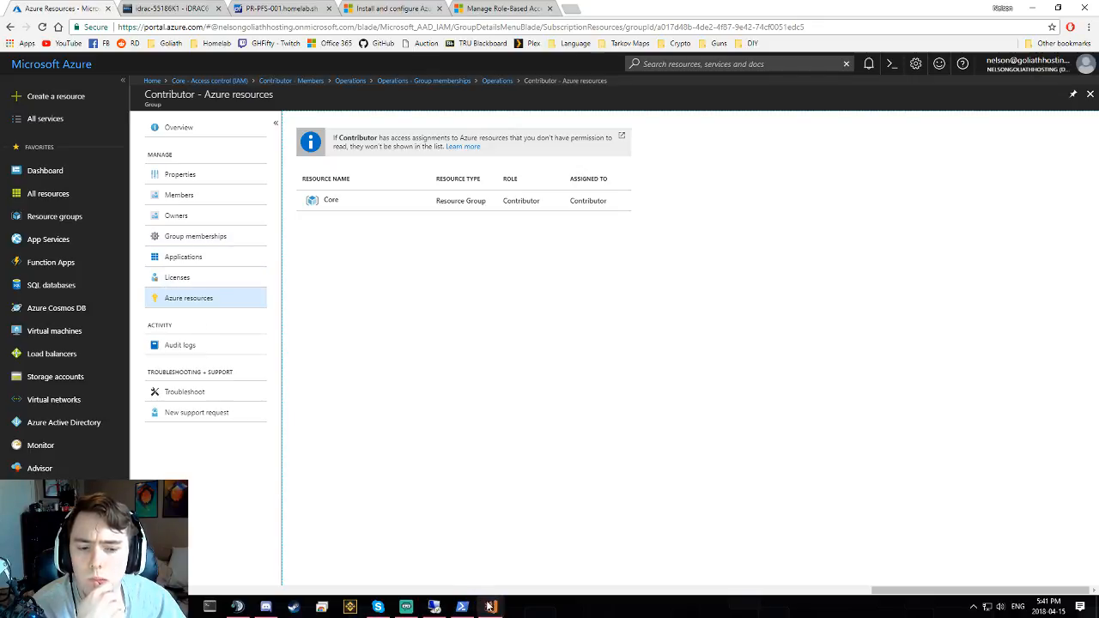
mouse_move(495, 609)
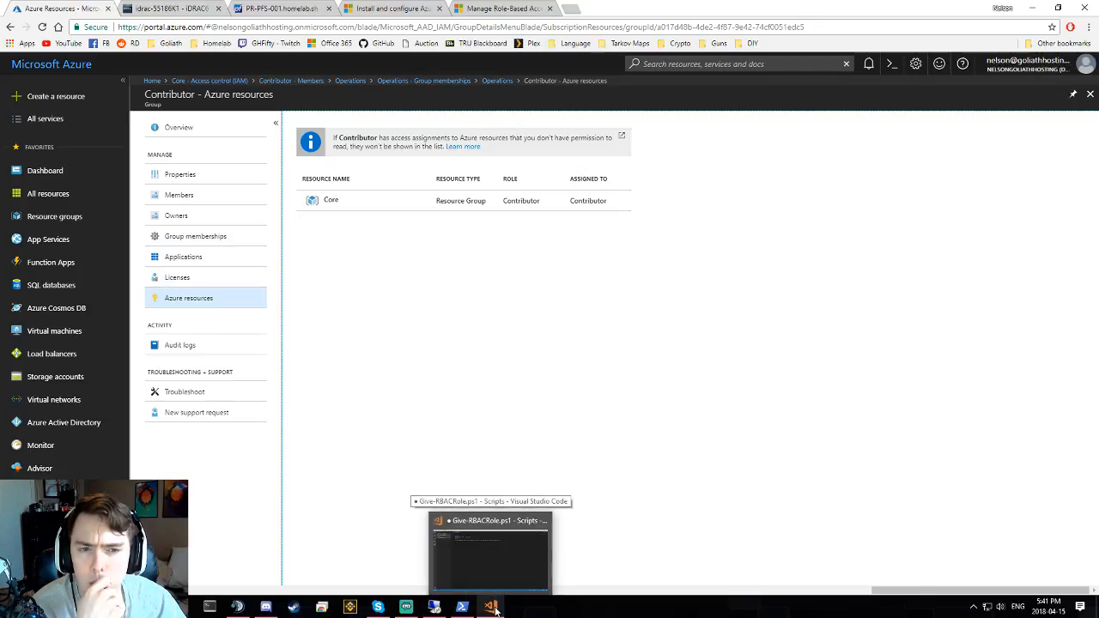
- Paste the Contributor group's Id from the PowerShell output into $groupId on line 5
click(496, 610)
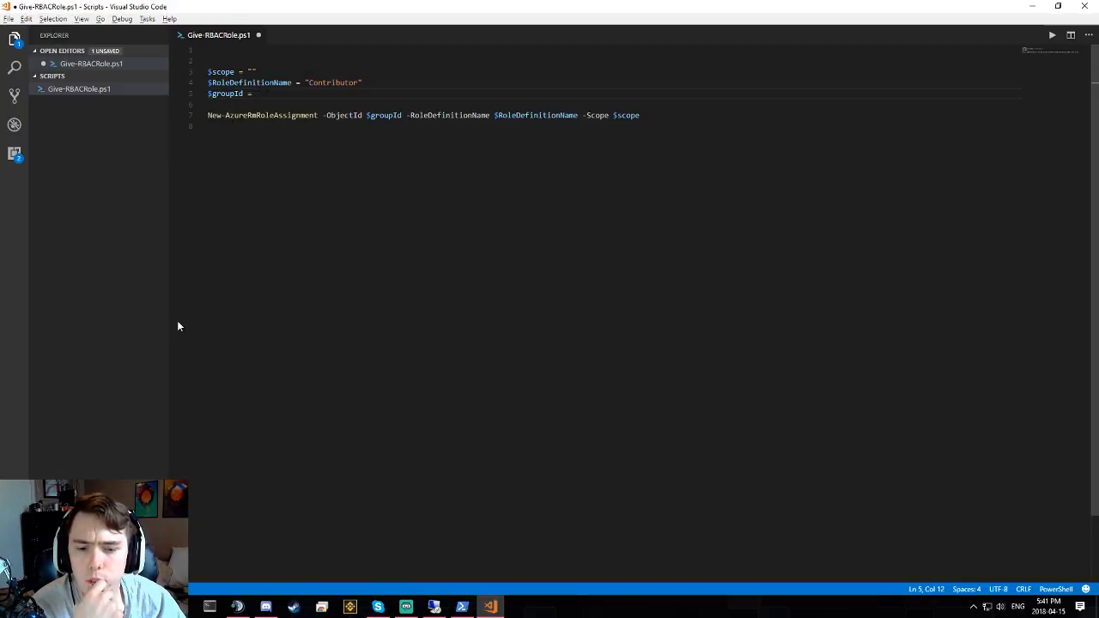
click(462, 607)
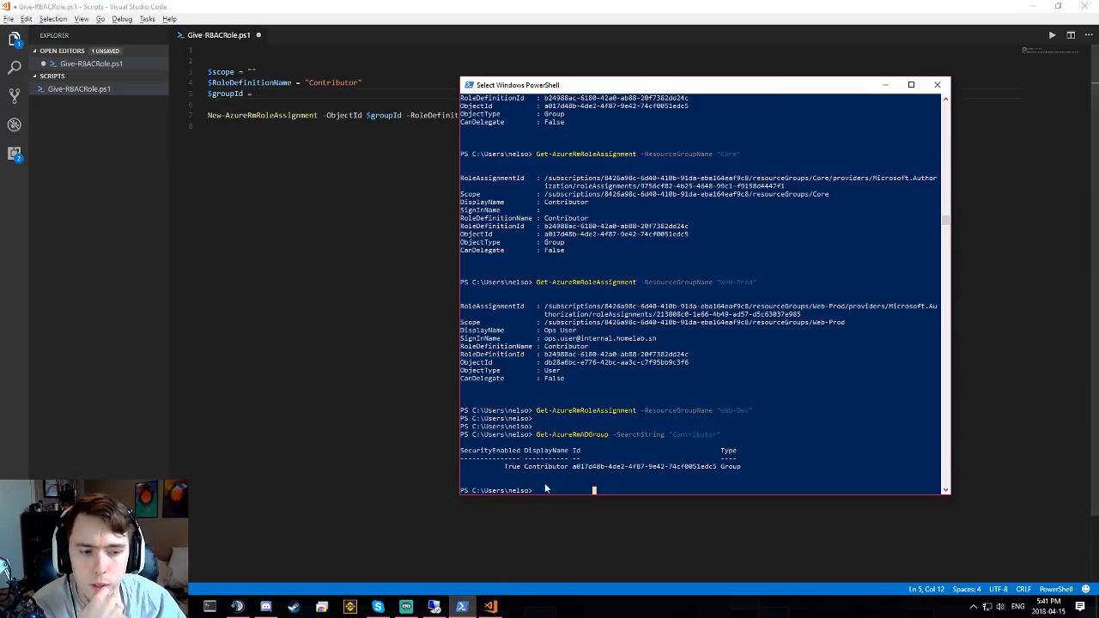
drag(575, 469, 700, 468)
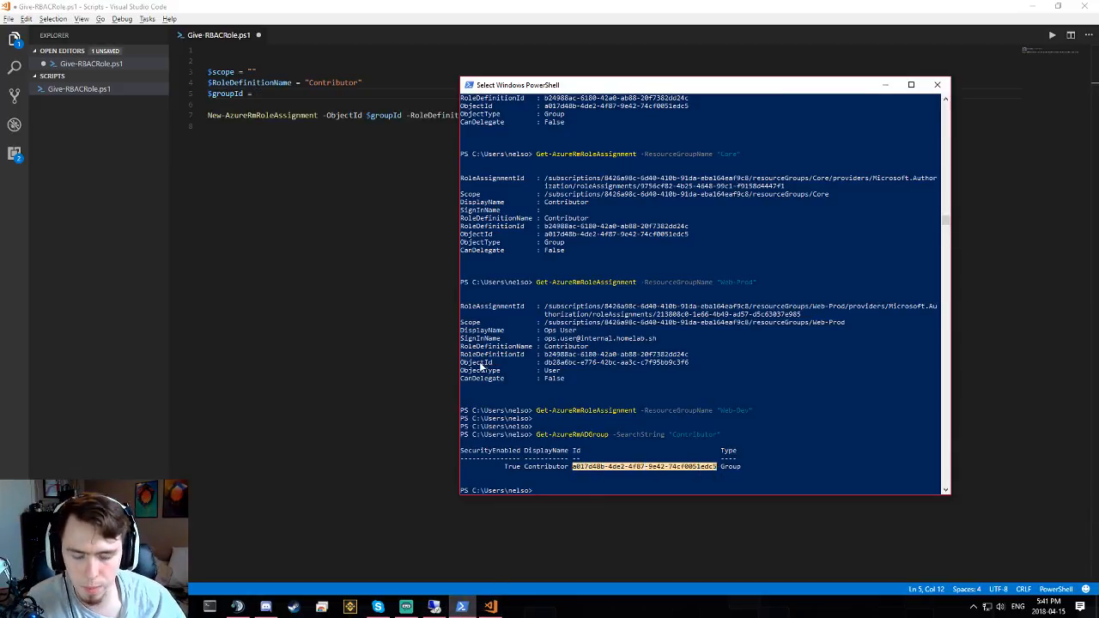
key(ctrl+c)
click(286, 100)
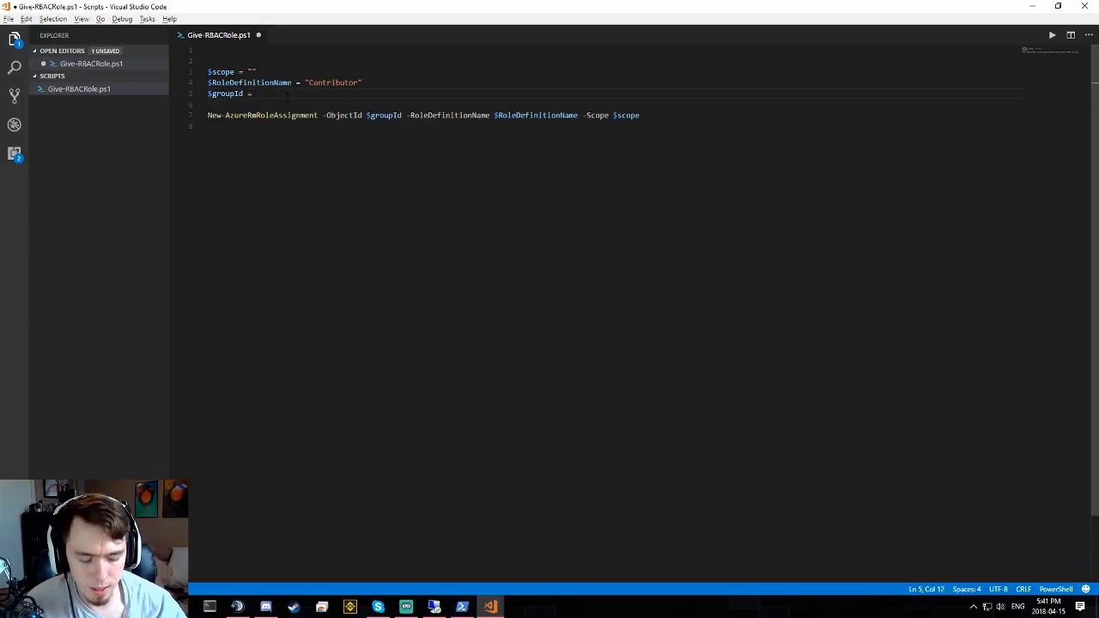
key(ctrl+v)
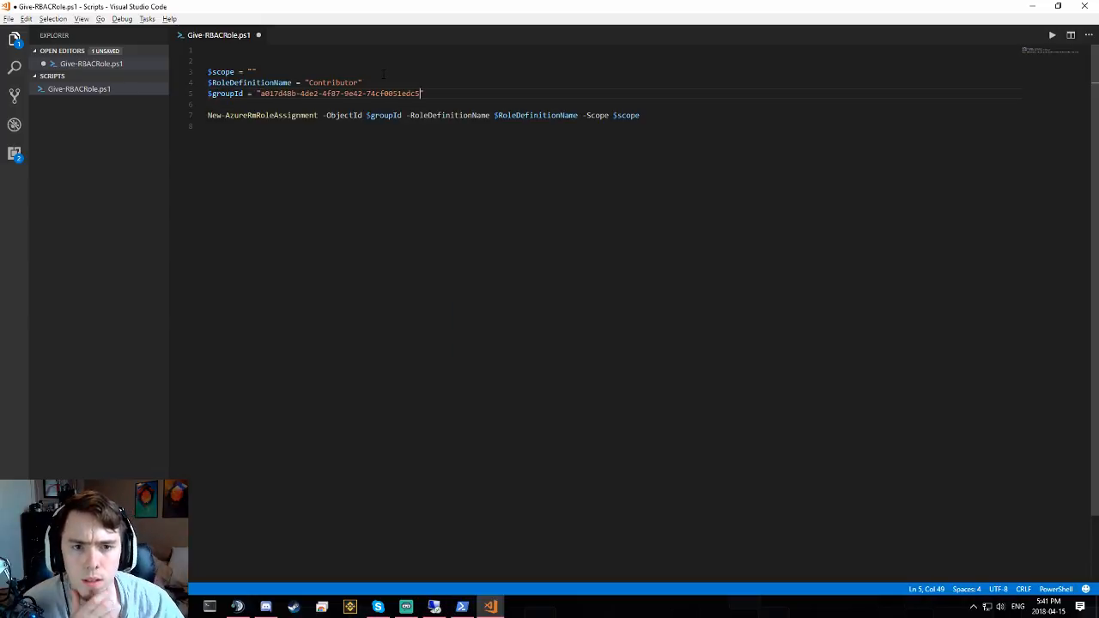
double_click(336, 83)
click(369, 81)
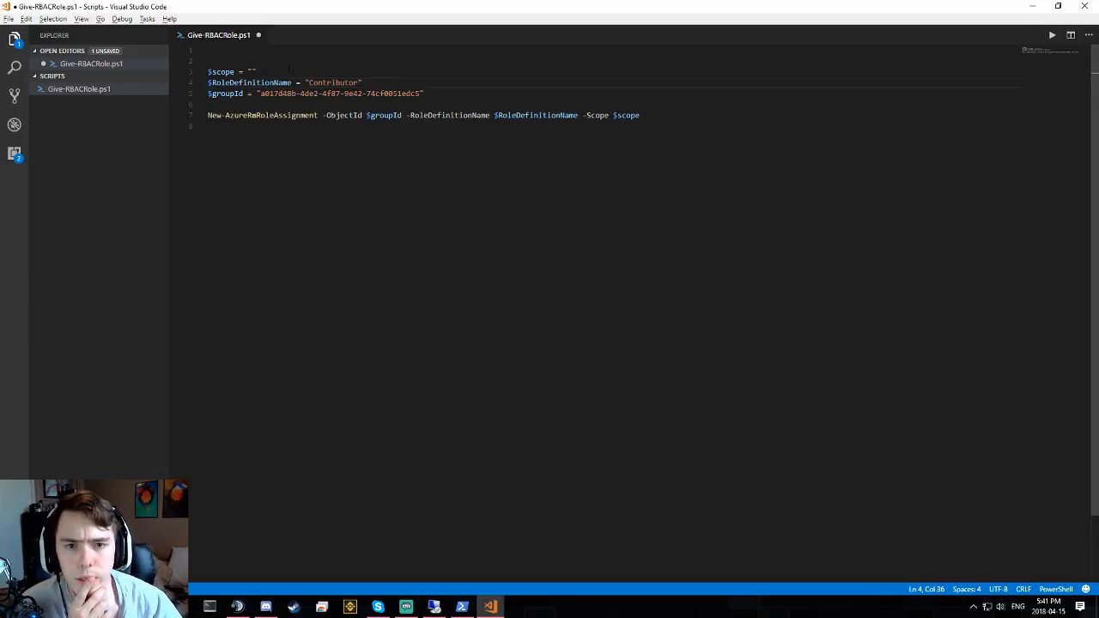
click(253, 72)
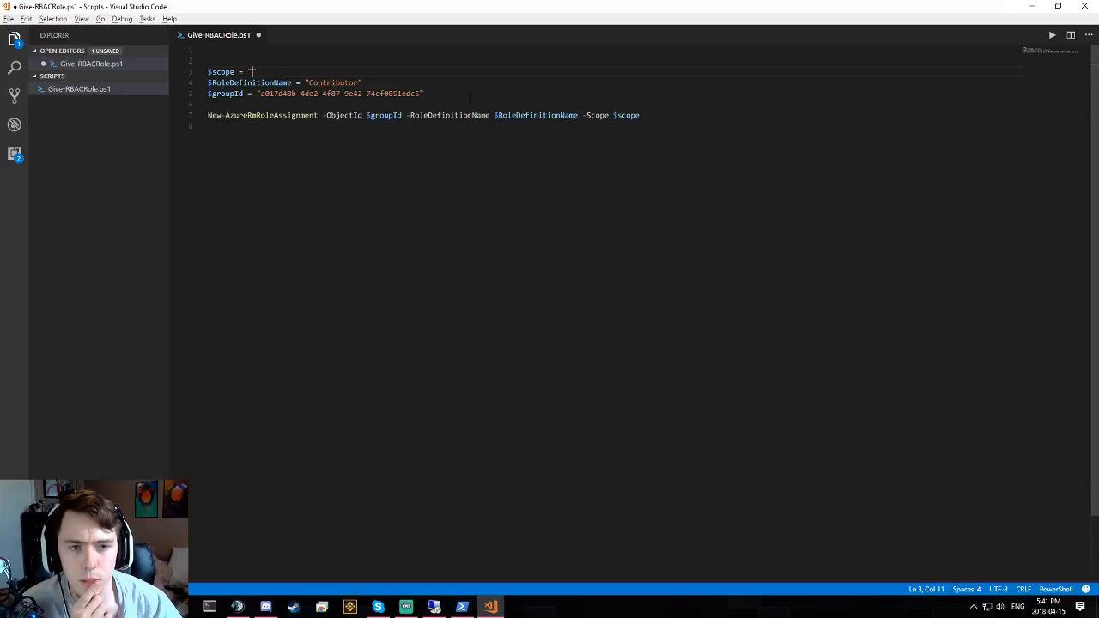
- Run Get-AzureRmSubscription in PowerShell to list the subscription
click(461, 607)
text(Get)
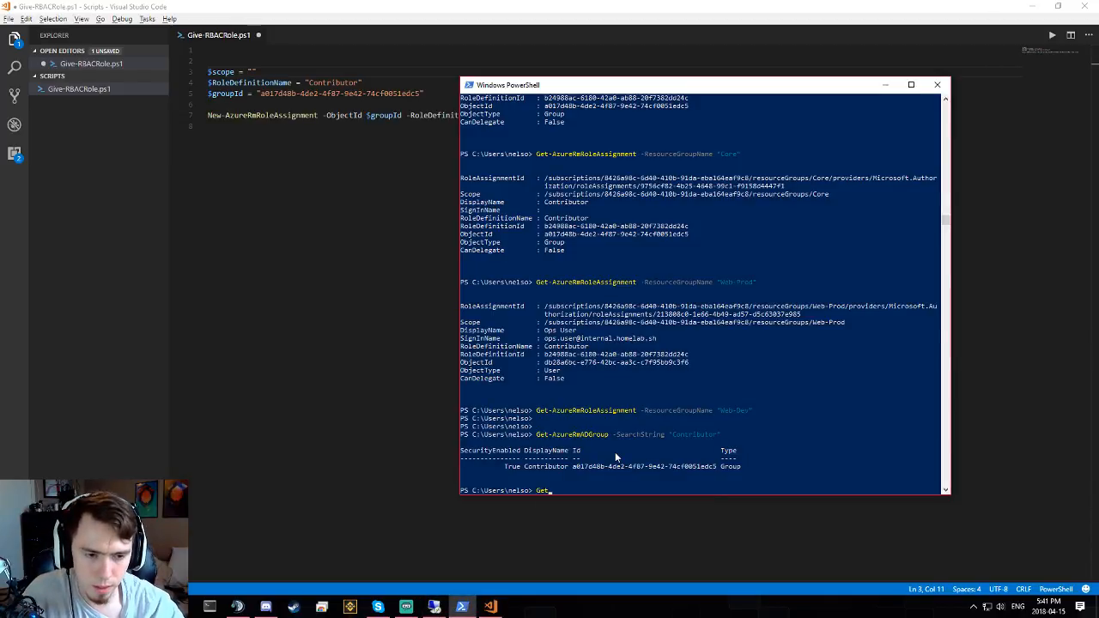
text(-AzureS)
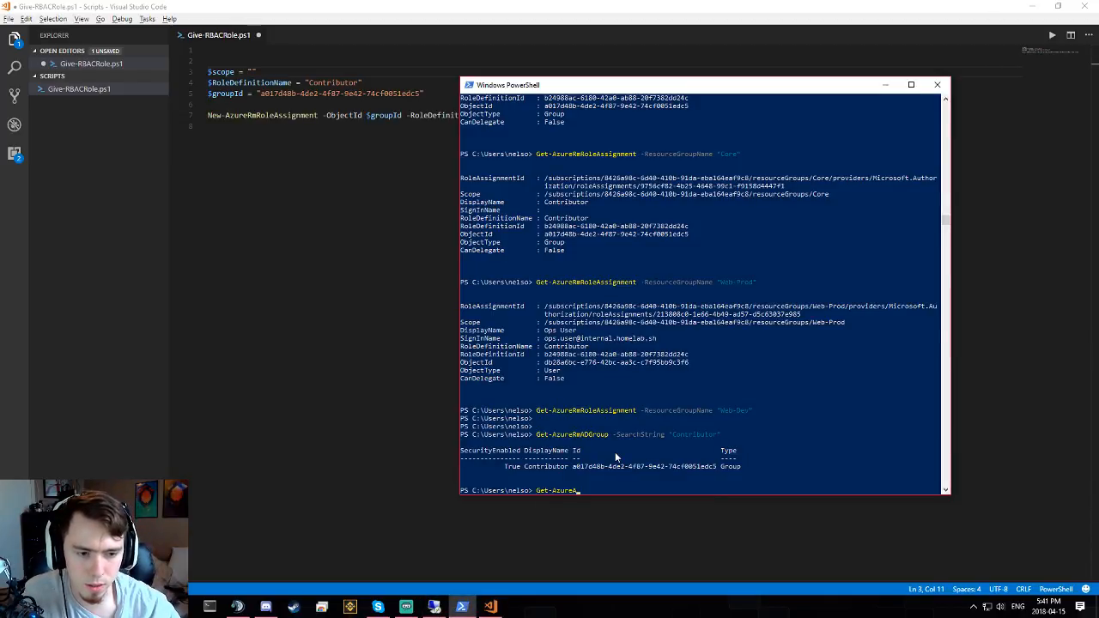
key(BackSpace)
text(RmSub)
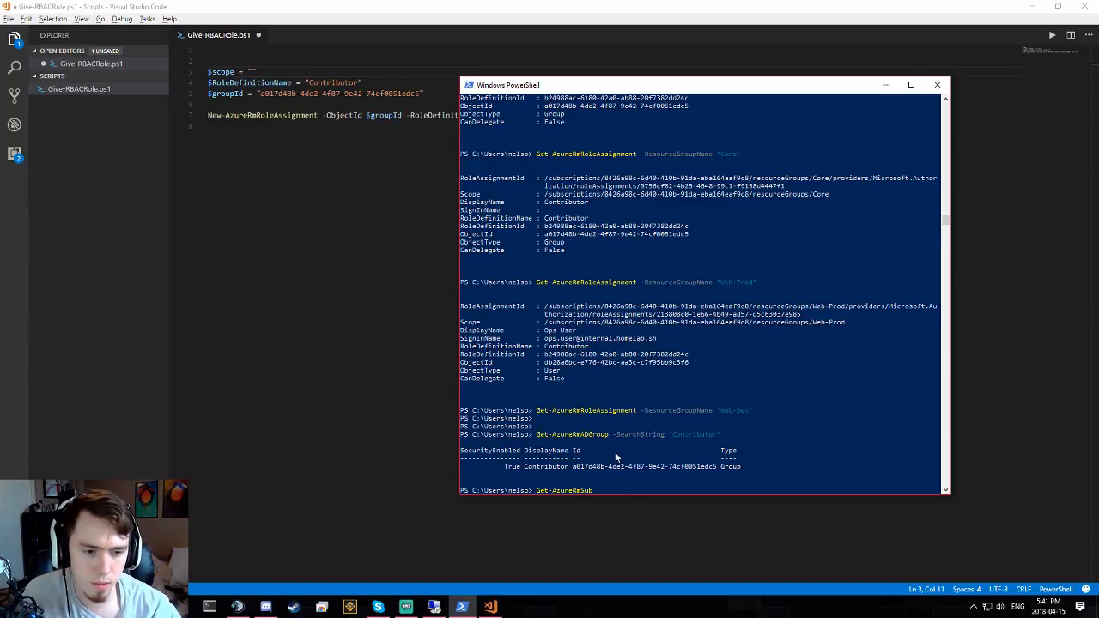
key(Tab)
key(Return)
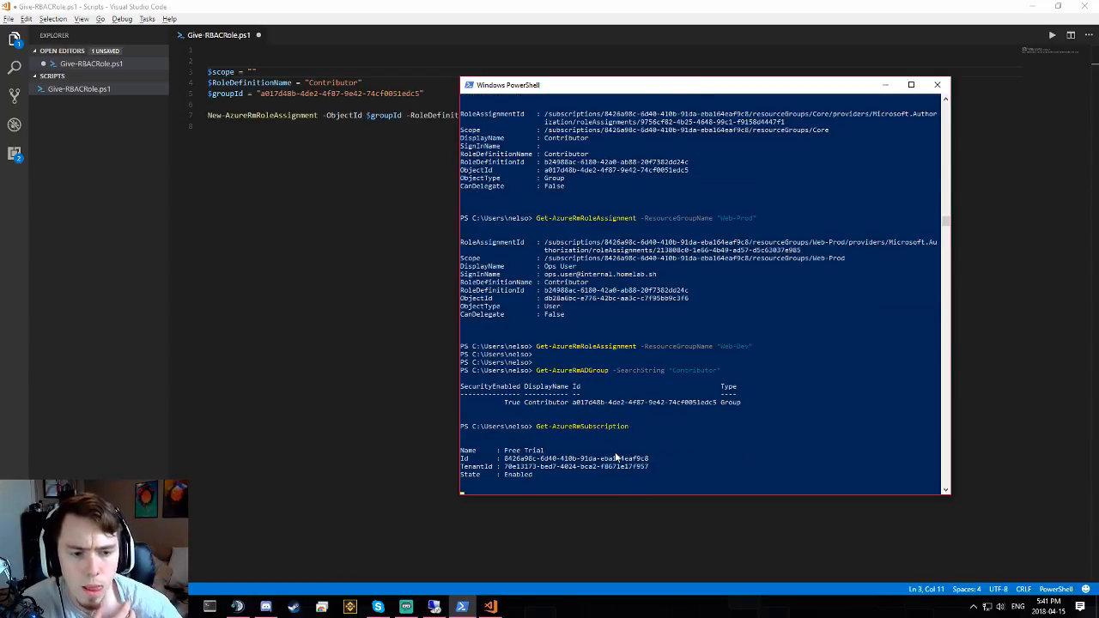
- Paste the subscription Id into $scope in Give-RBACRole.ps1 and save the script
drag(504, 444, 648, 444)
key(ctrl+c)
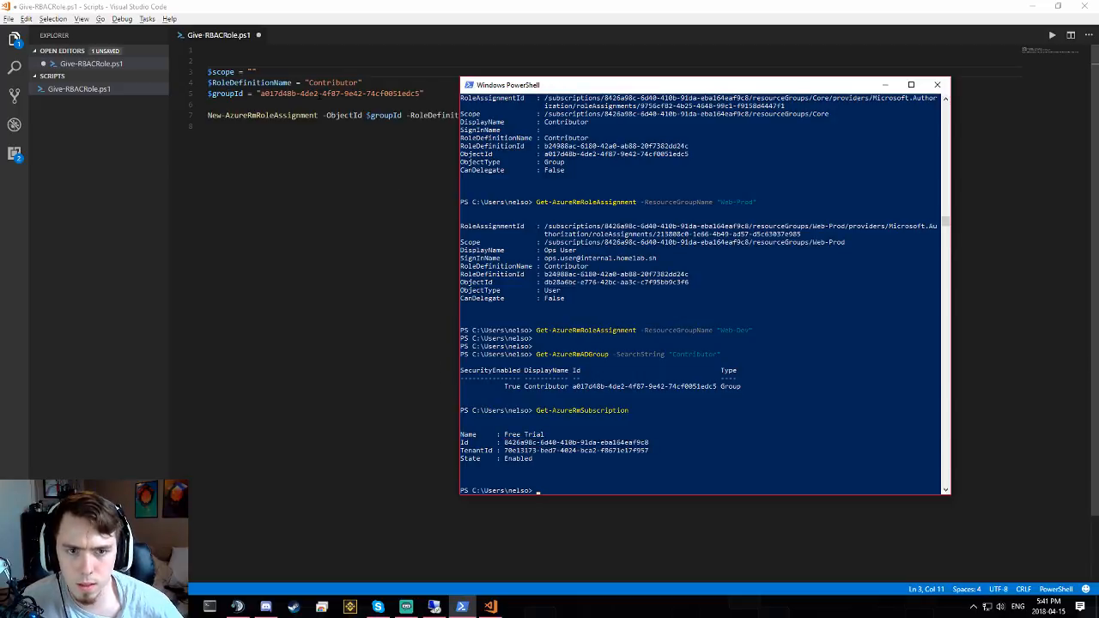
key(alt+Tab)
key(ctrl+v)
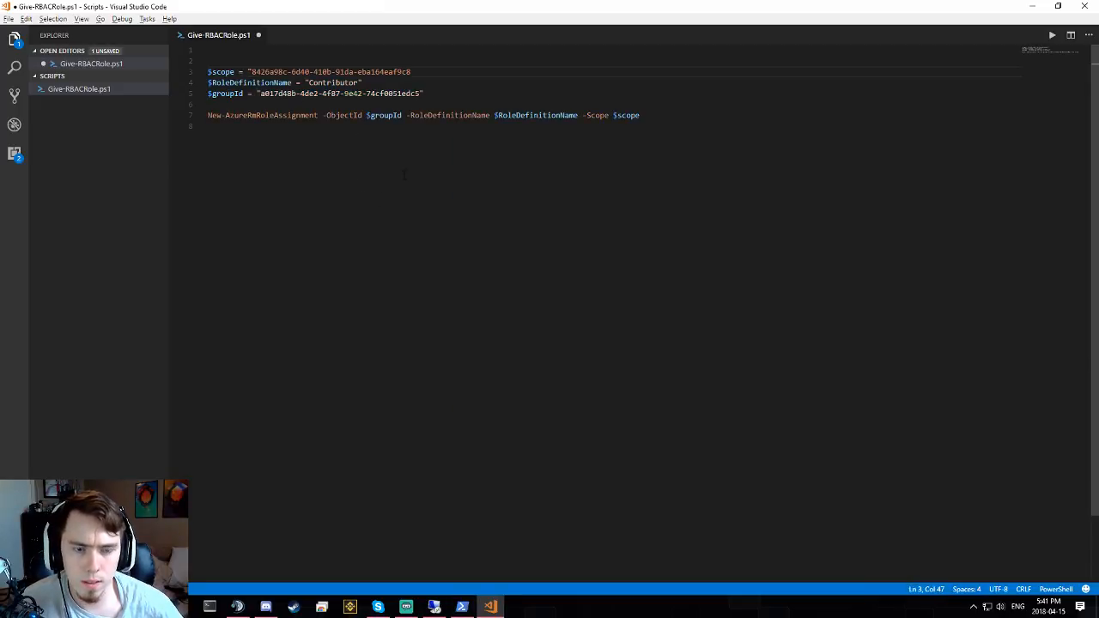
click(404, 175)
key(ctrl+s)
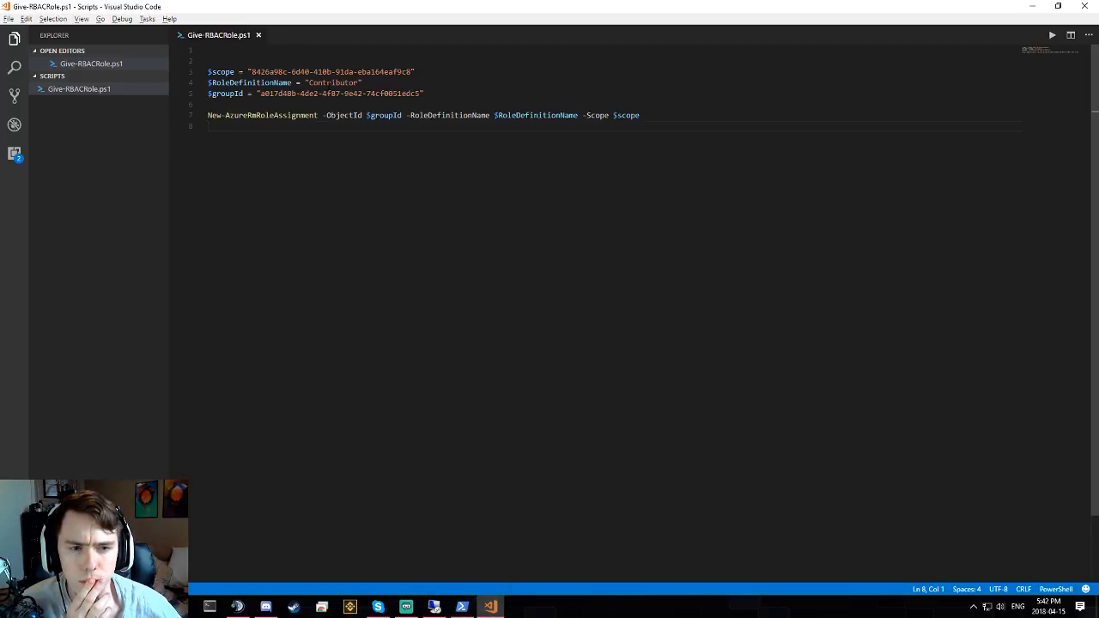
double_click(333, 83)
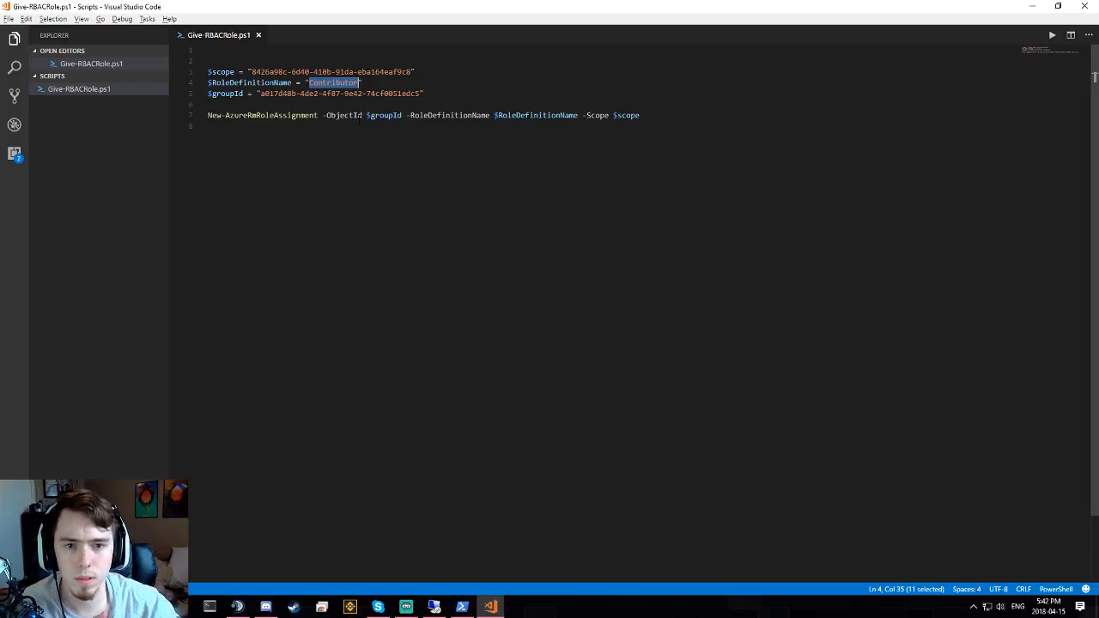
click(367, 171)
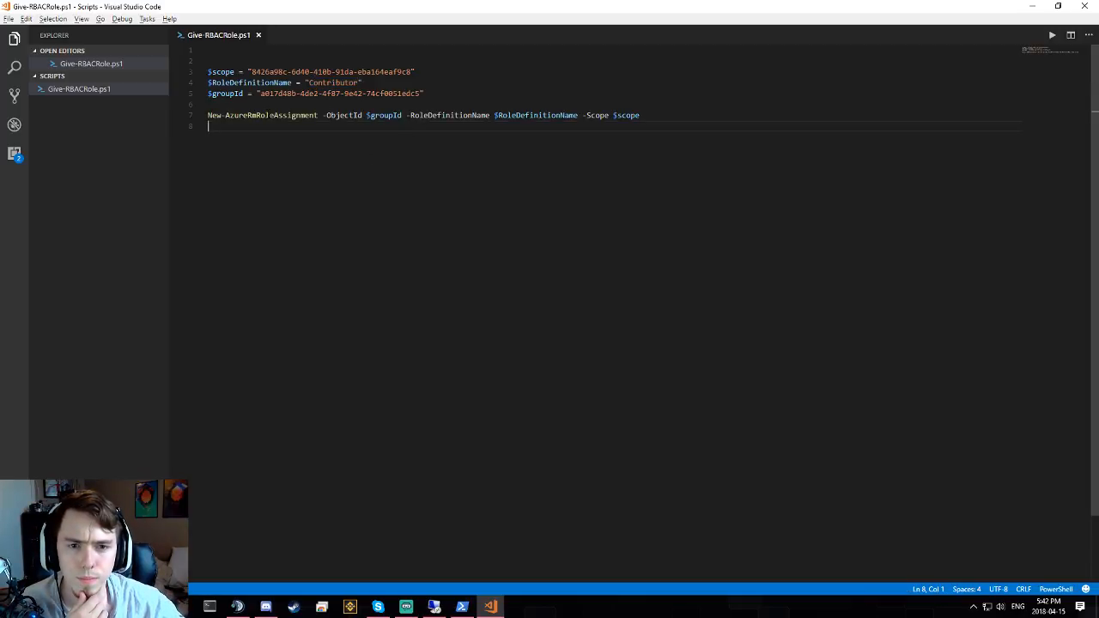
- Rerun the Get-AzureRmADGroup search with "Reader" instead of "Contributor"
click(462, 607)
key(Up)
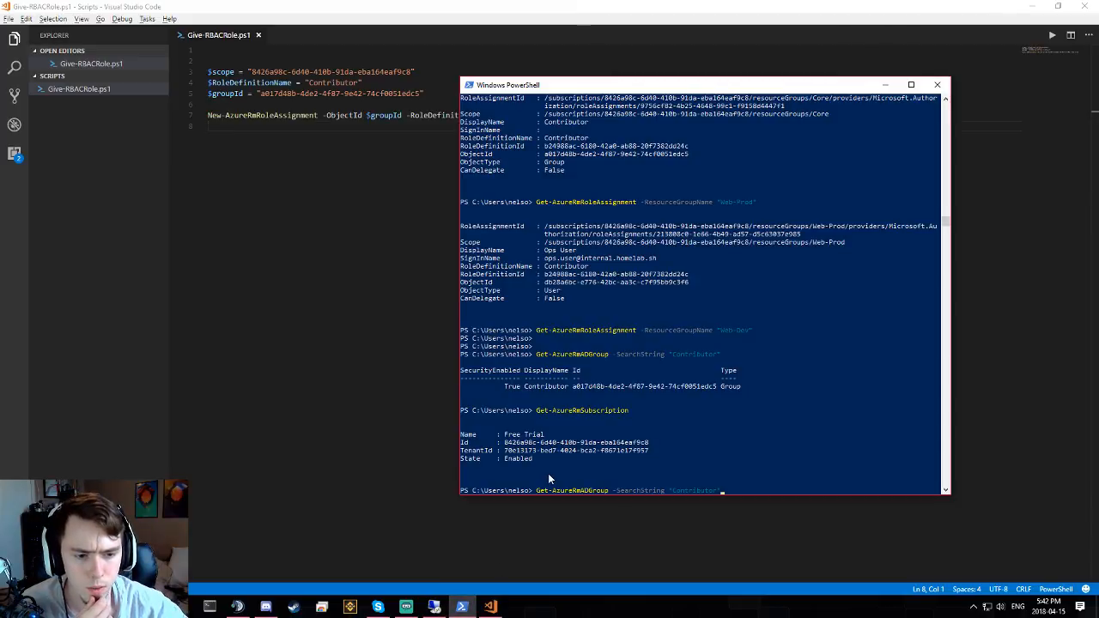
key(Up)
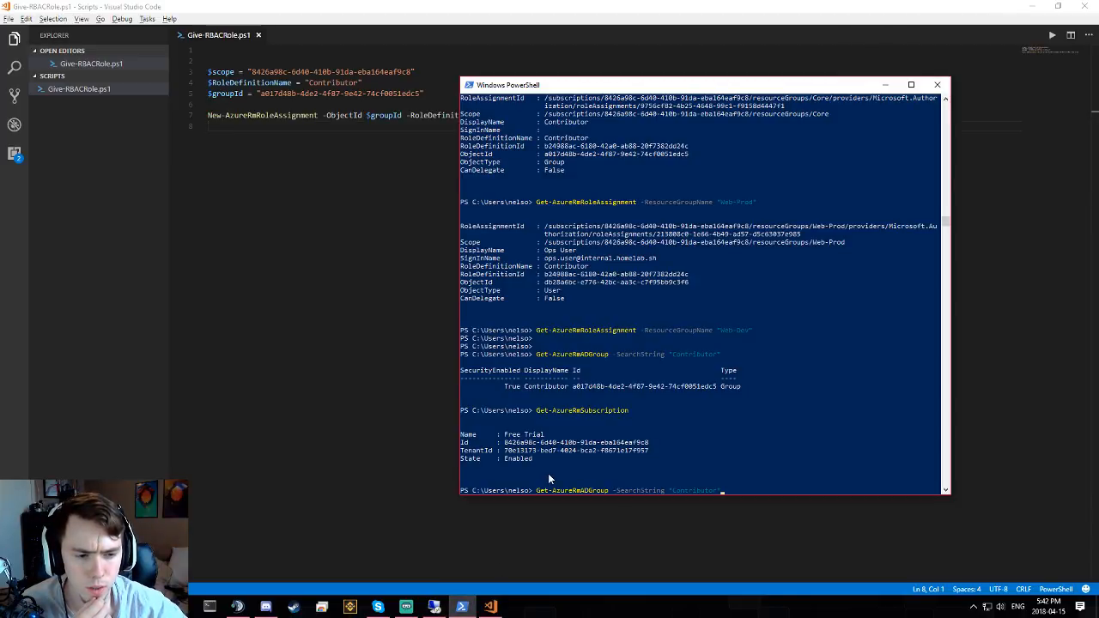
key(Left)
key(ctrl+shift+Left)
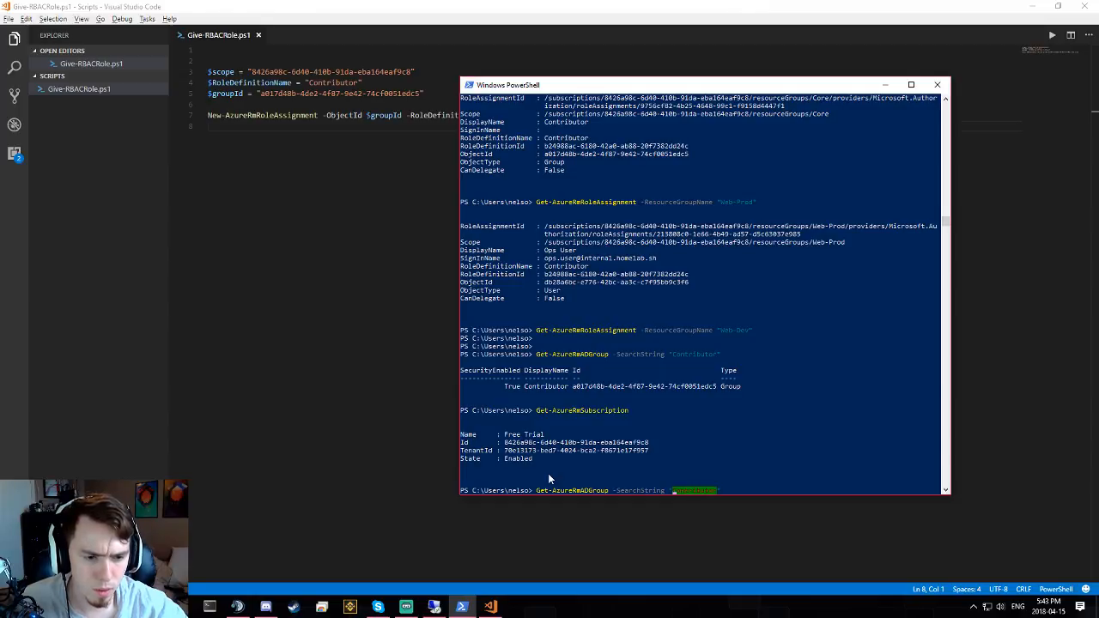
text(Reader)
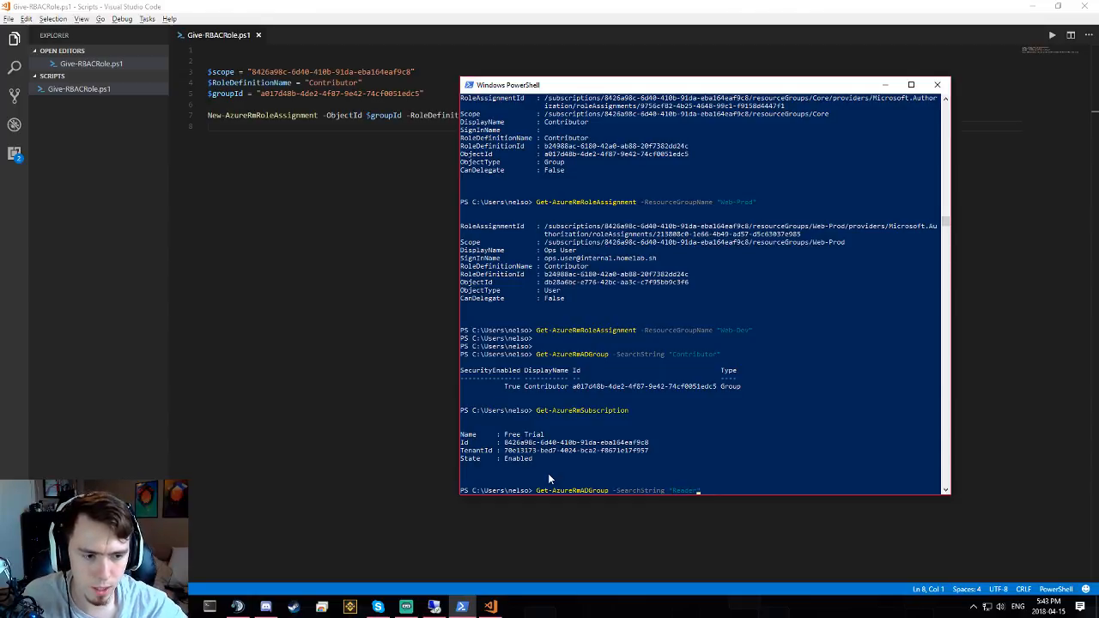
key(Return)
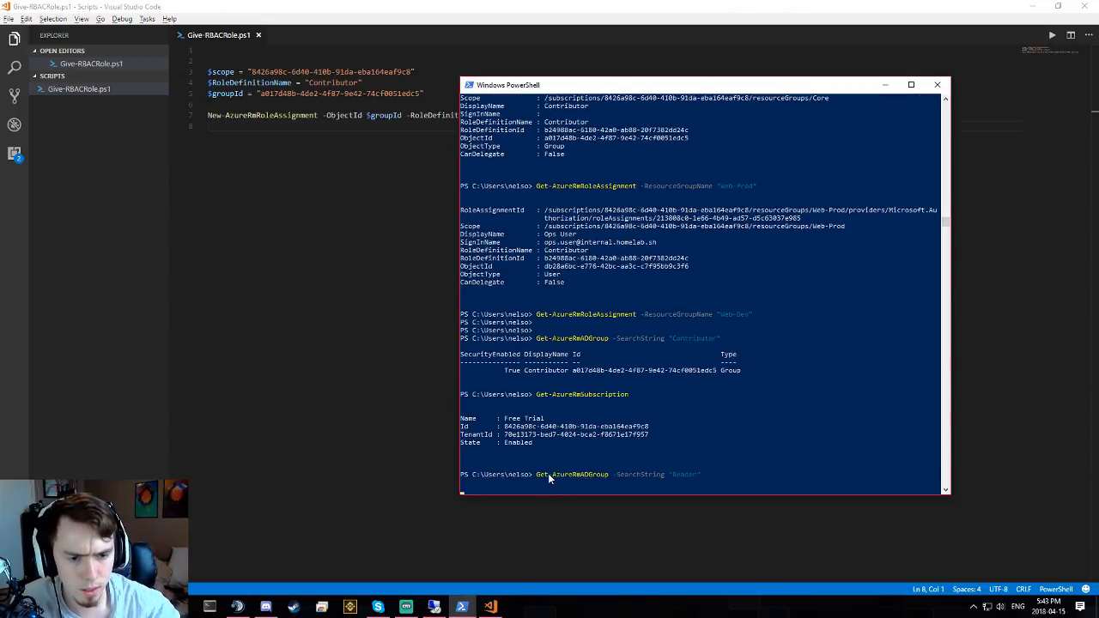
- Replace $groupId with the Reader group's Id, change the role name to Reader, and save
double_click(583, 468)
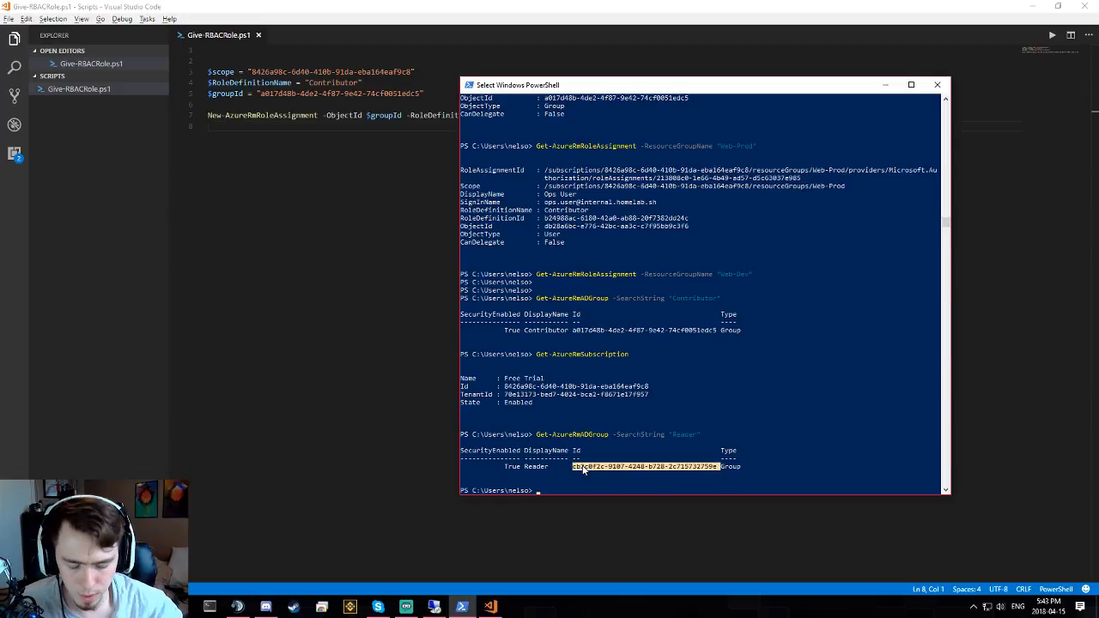
key(ctrl+c)
double_click(353, 94)
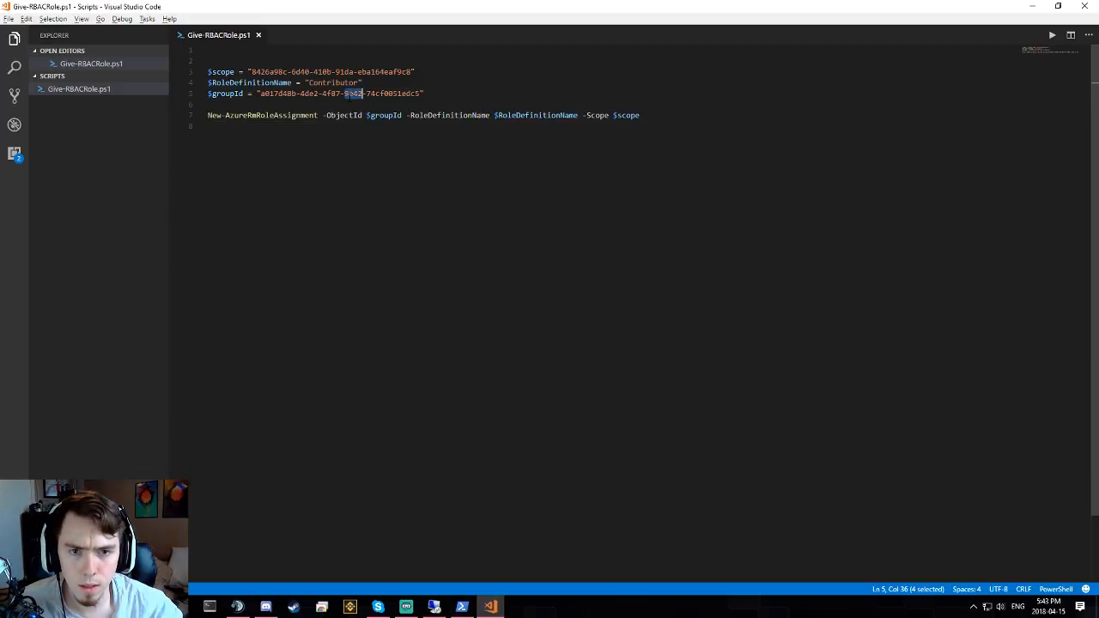
drag(260, 93, 422, 94)
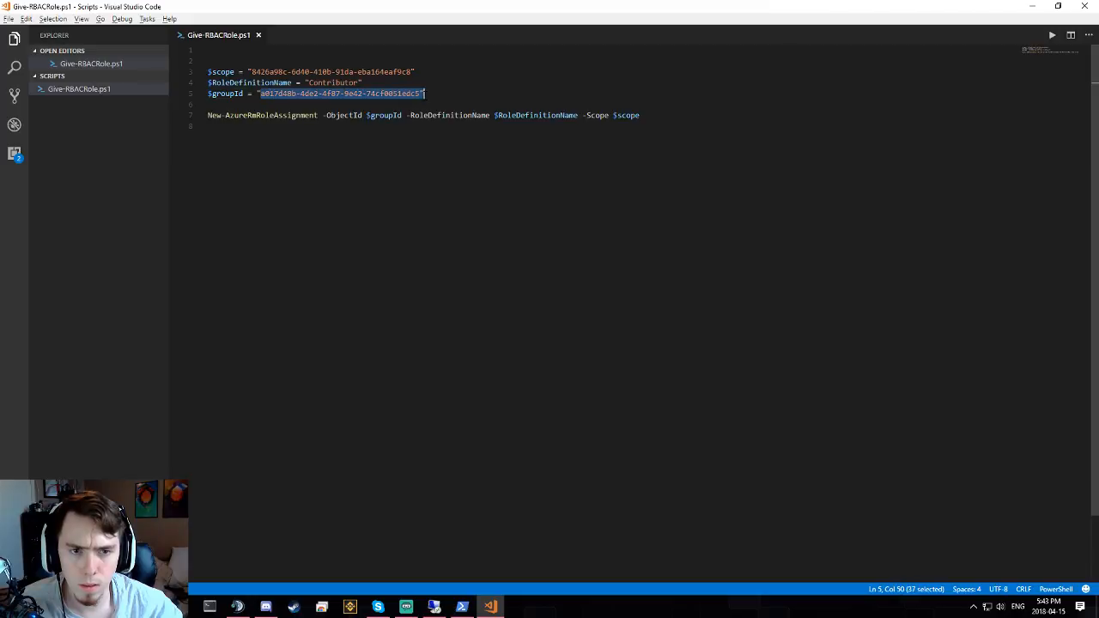
key(ctrl+v)
drag(309, 83, 359, 82)
text(Reader)
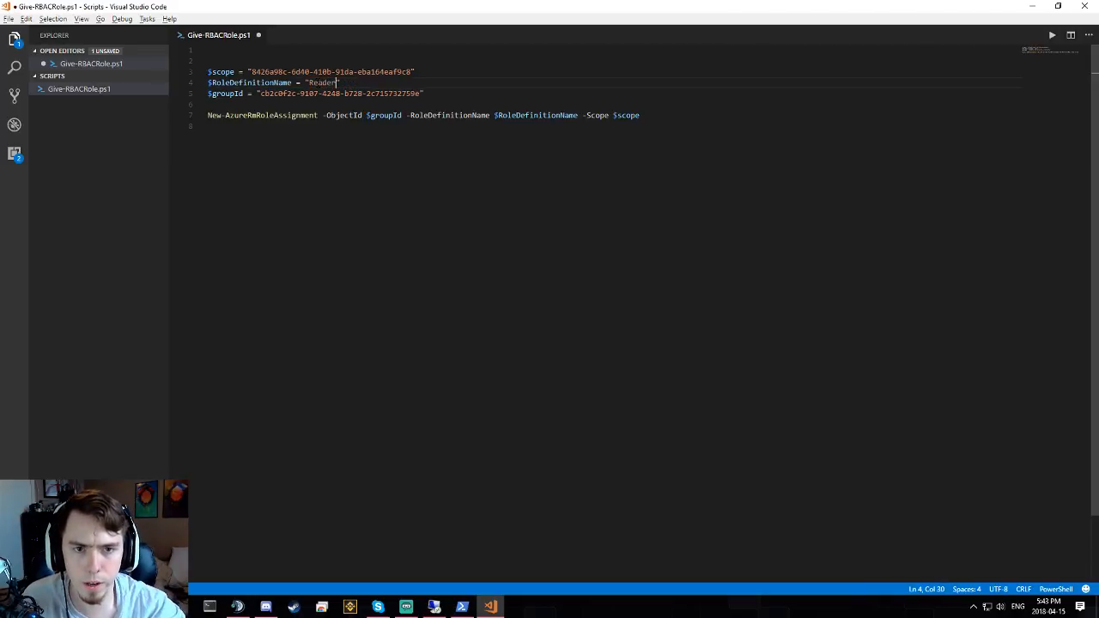
key(ctrl+s)
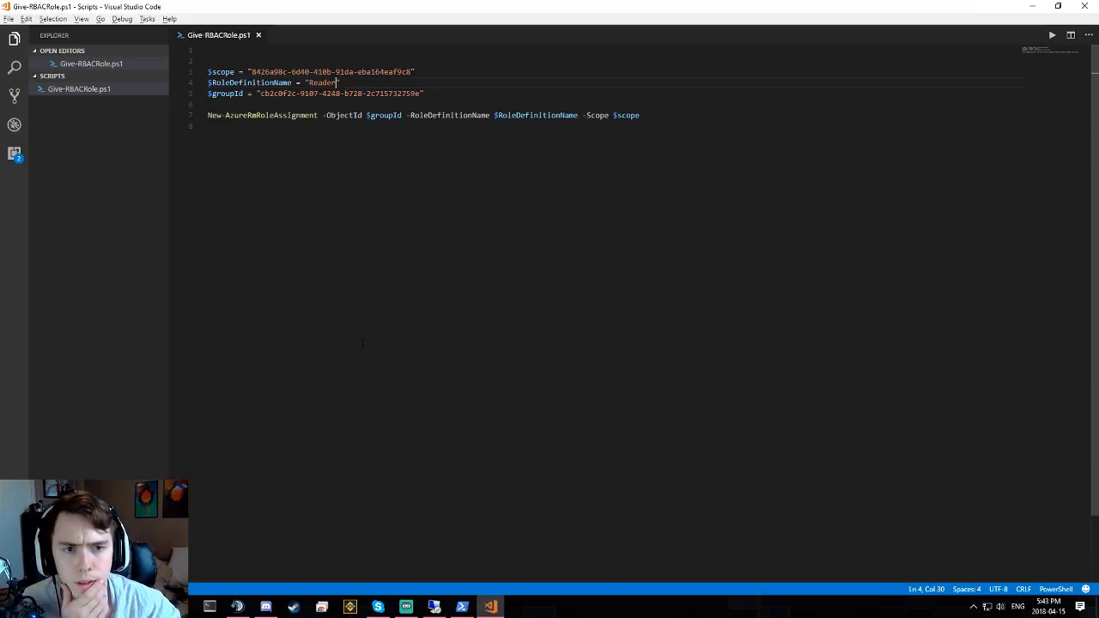
- In PowerShell, change to the C:\Scripts folder and list its files
click(462, 607)
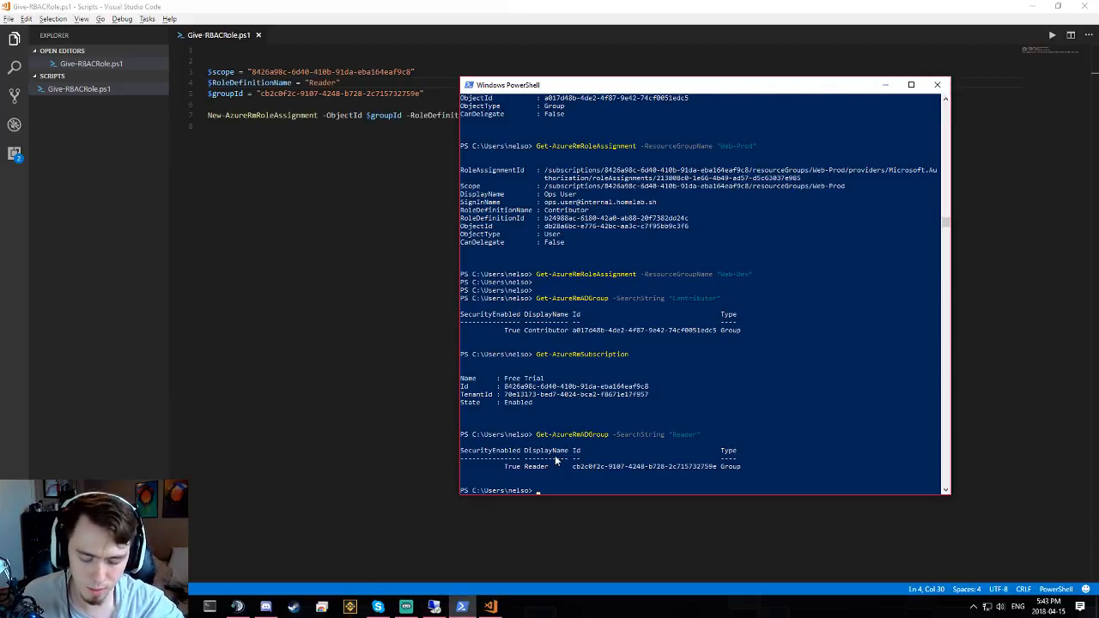
text(cd)
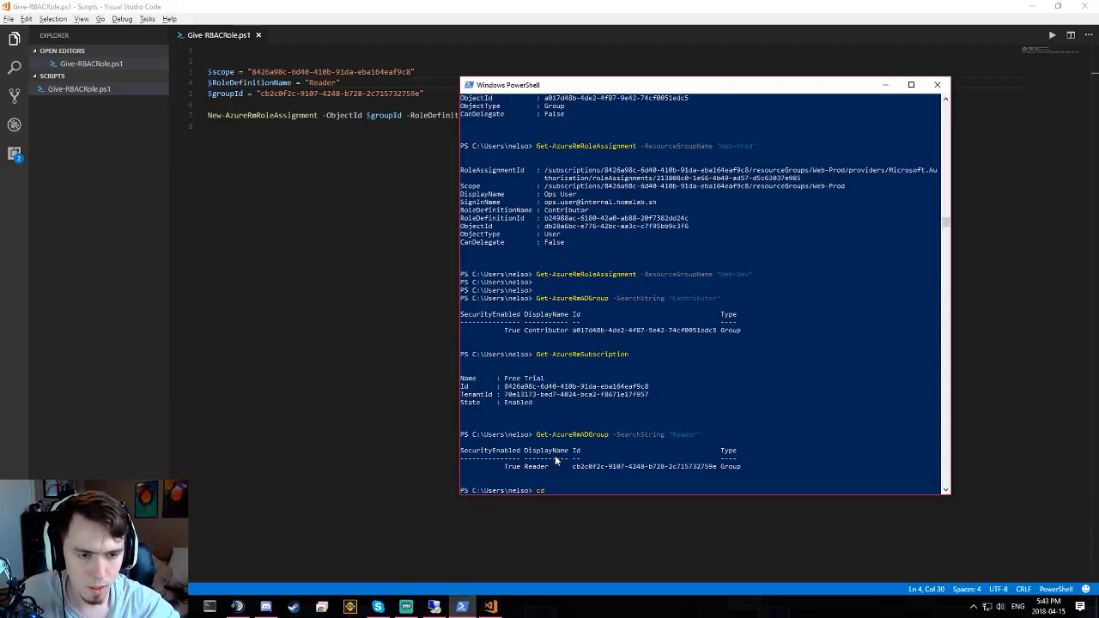
text( C:)
key(Return)
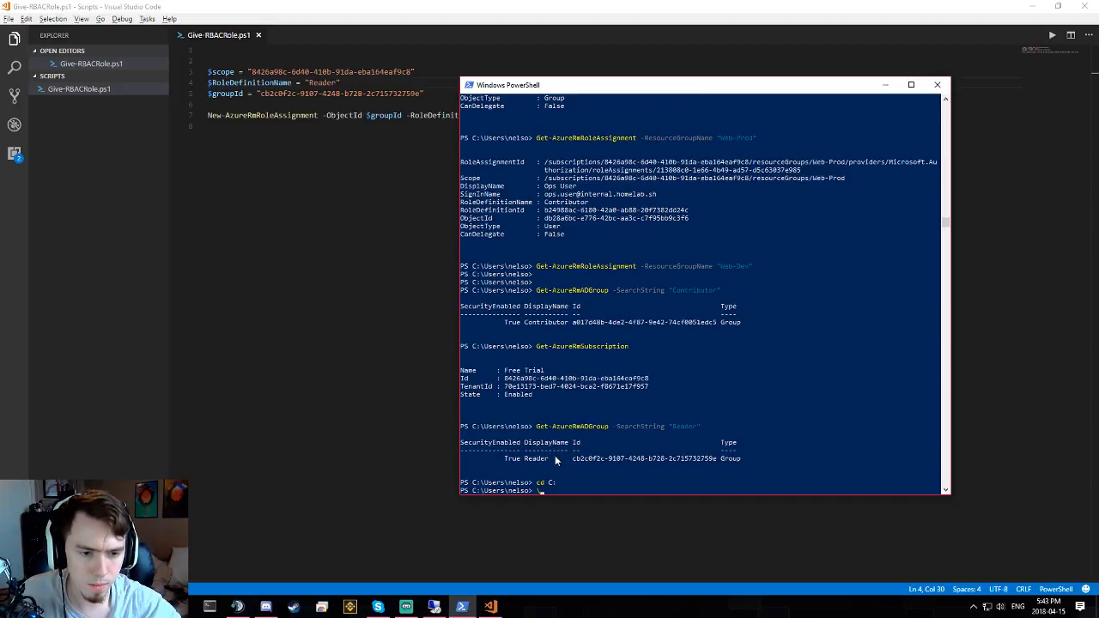
key(Up)
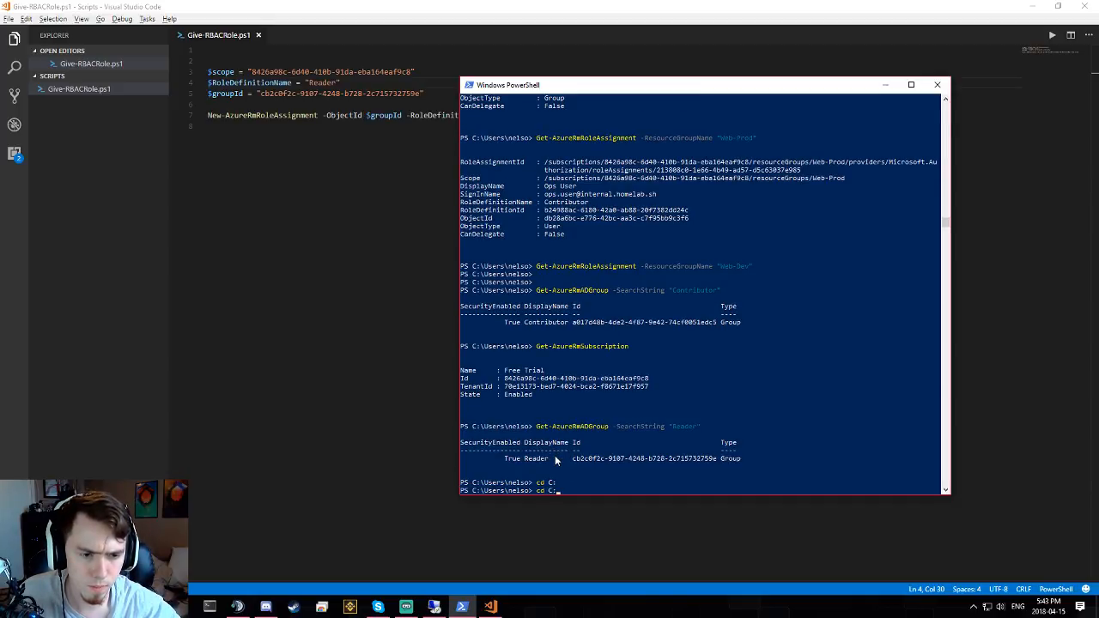
text(\)
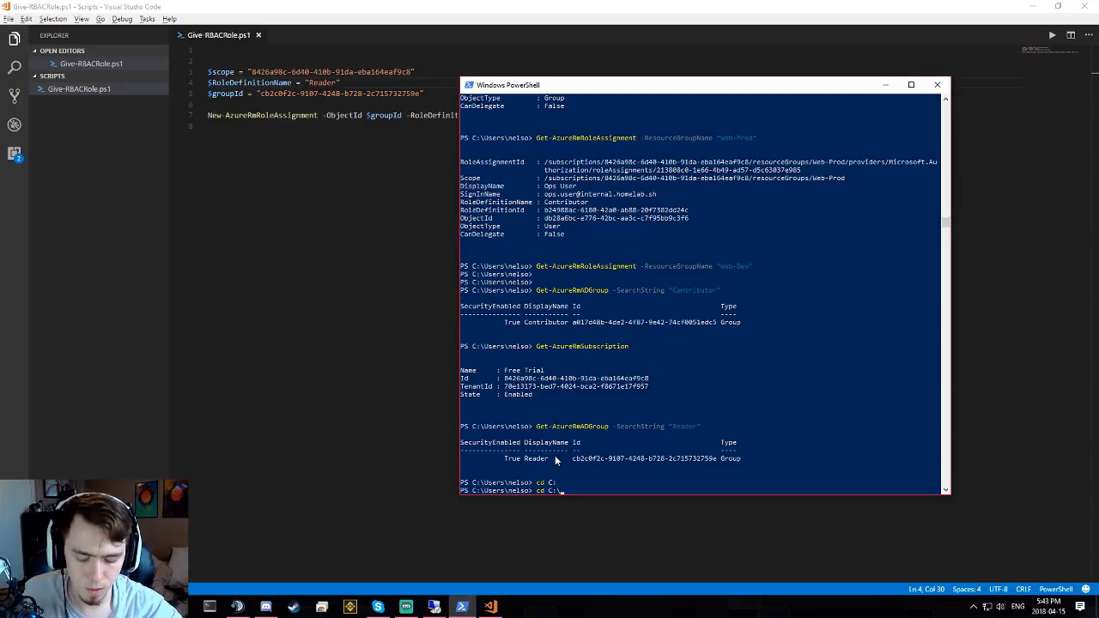
text(Scripts\)
key(Return)
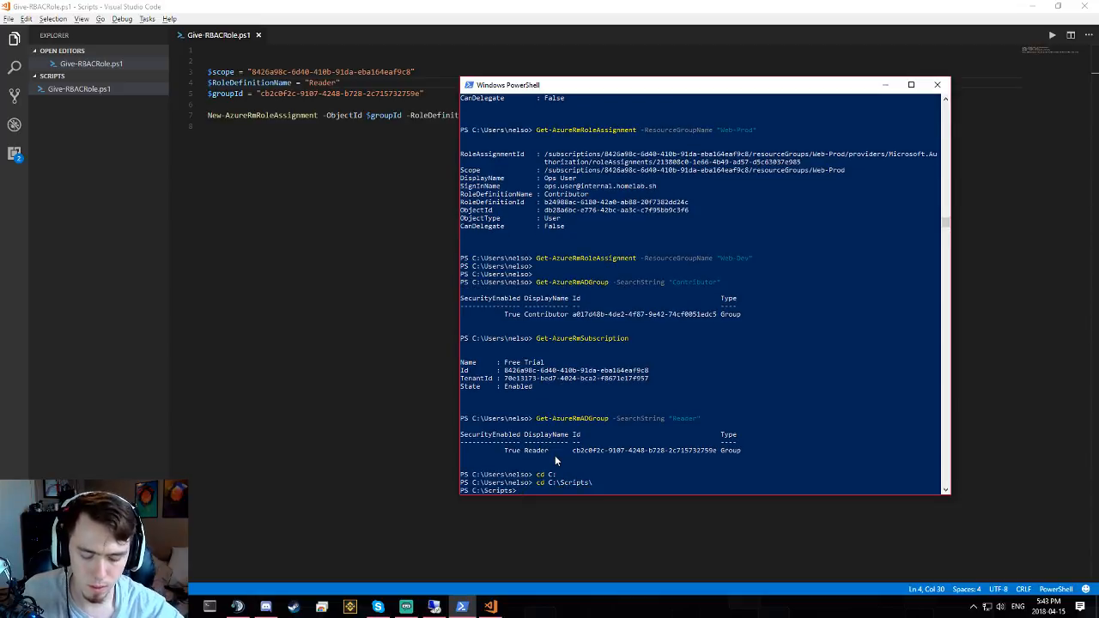
text(ls)
key(Return)
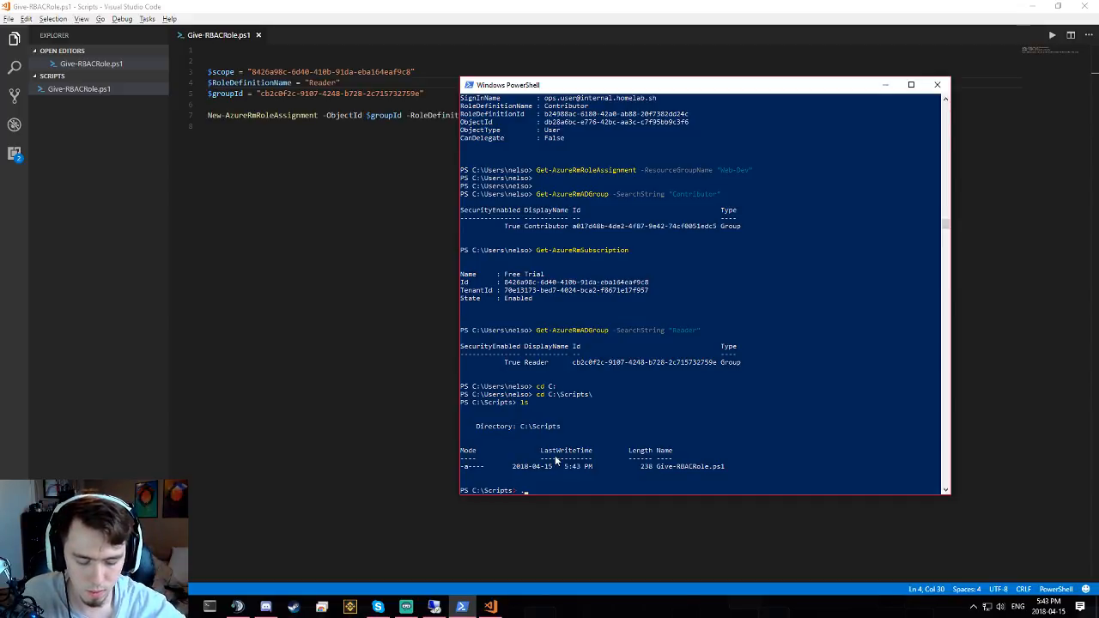
- Run .\Give-RBACRole.ps1 and inspect the error that the scope must begin with /subscriptions/
text(./G)
key(Tab)
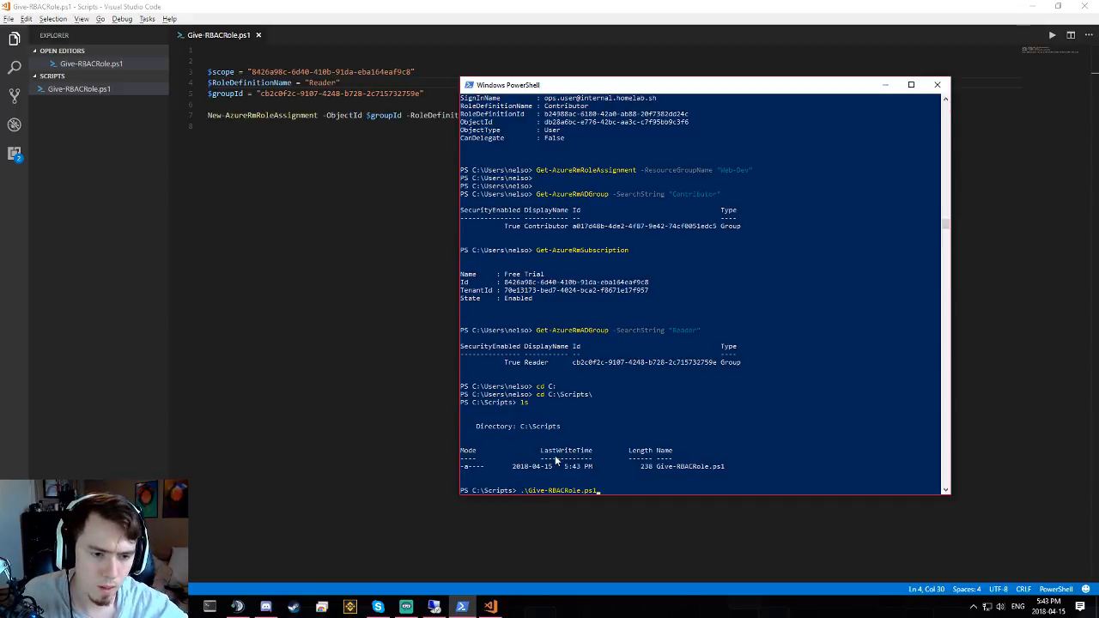
key(Return)
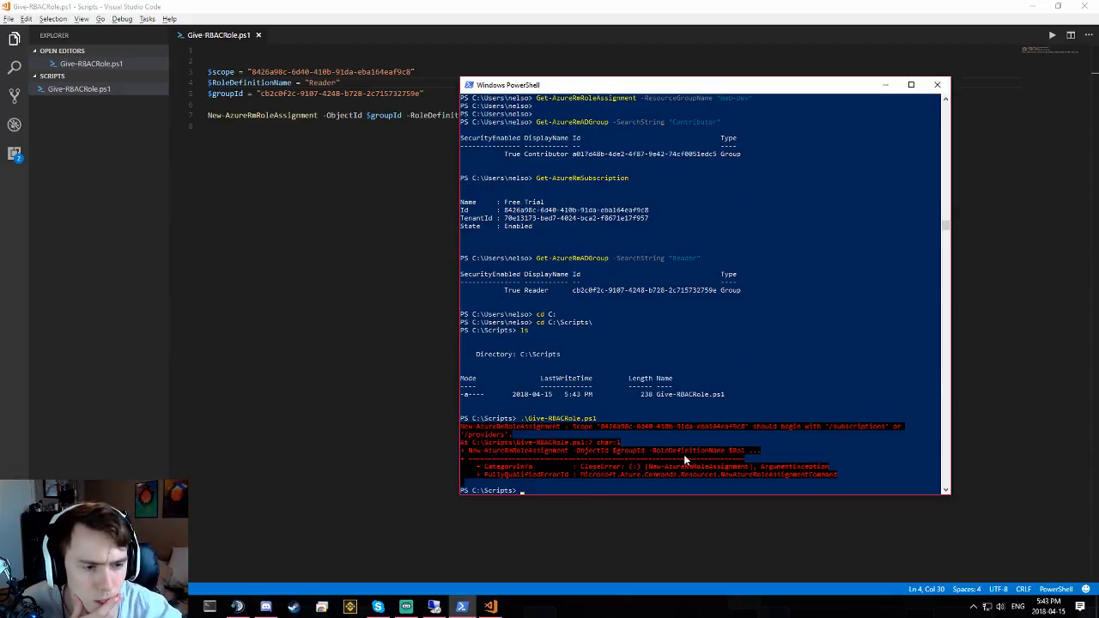
drag(754, 427, 800, 433)
right_click(800, 434)
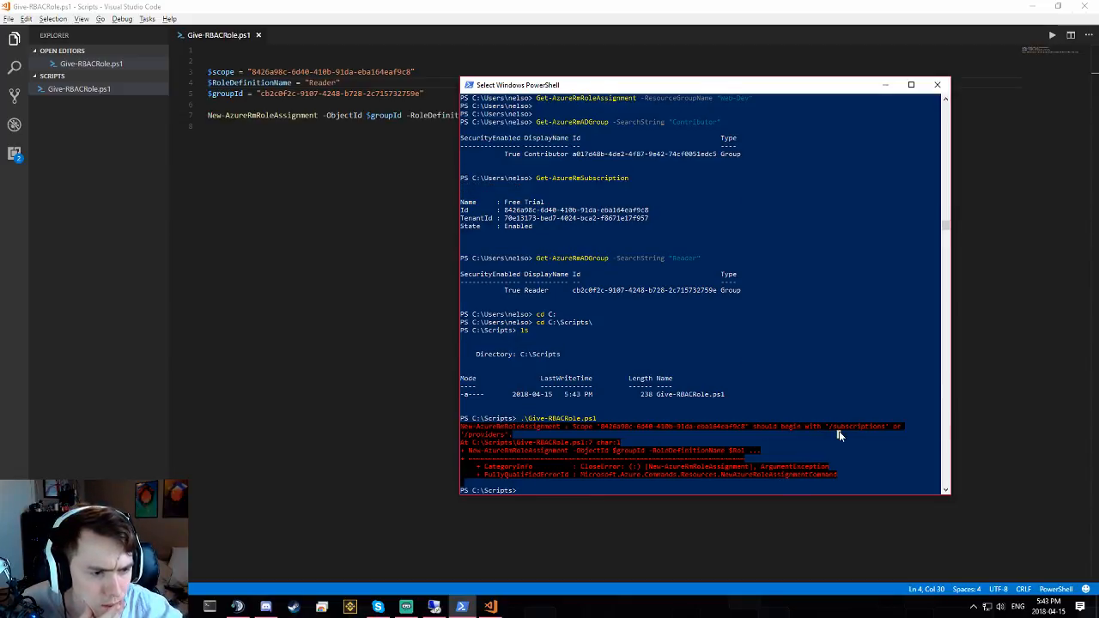
click(694, 434)
click(518, 437)
click(554, 467)
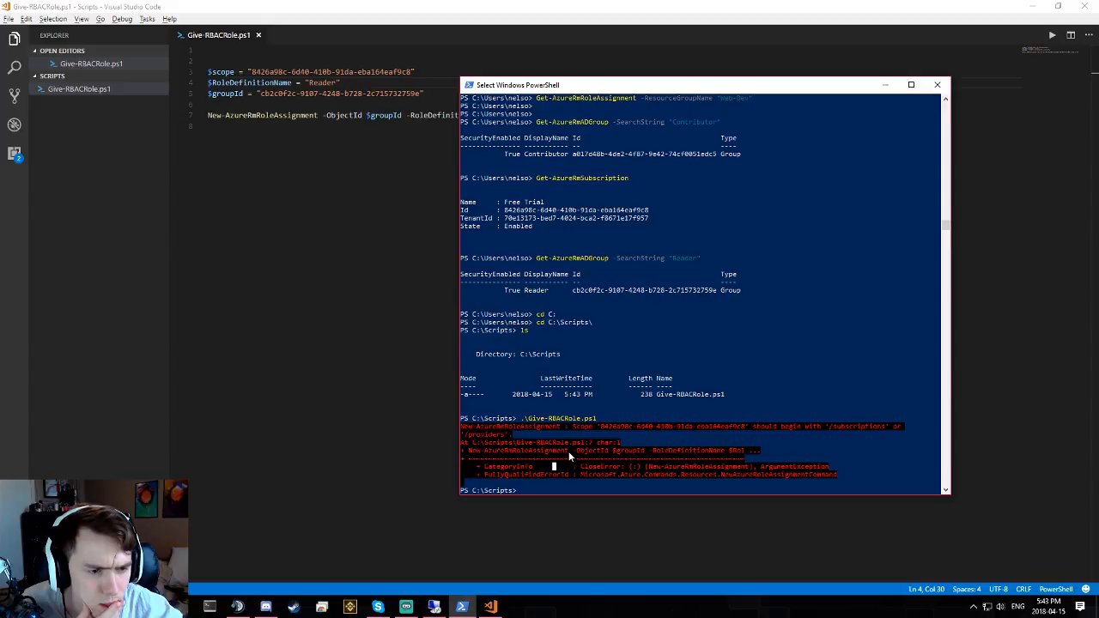
click(588, 434)
drag(599, 426, 640, 426)
click(639, 426)
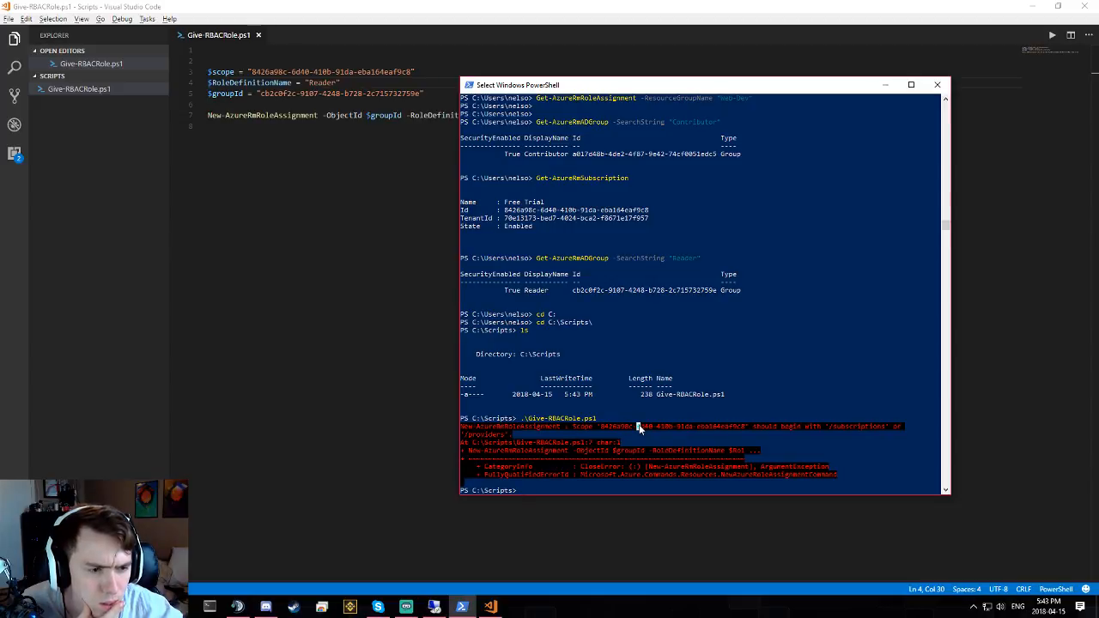
click(549, 521)
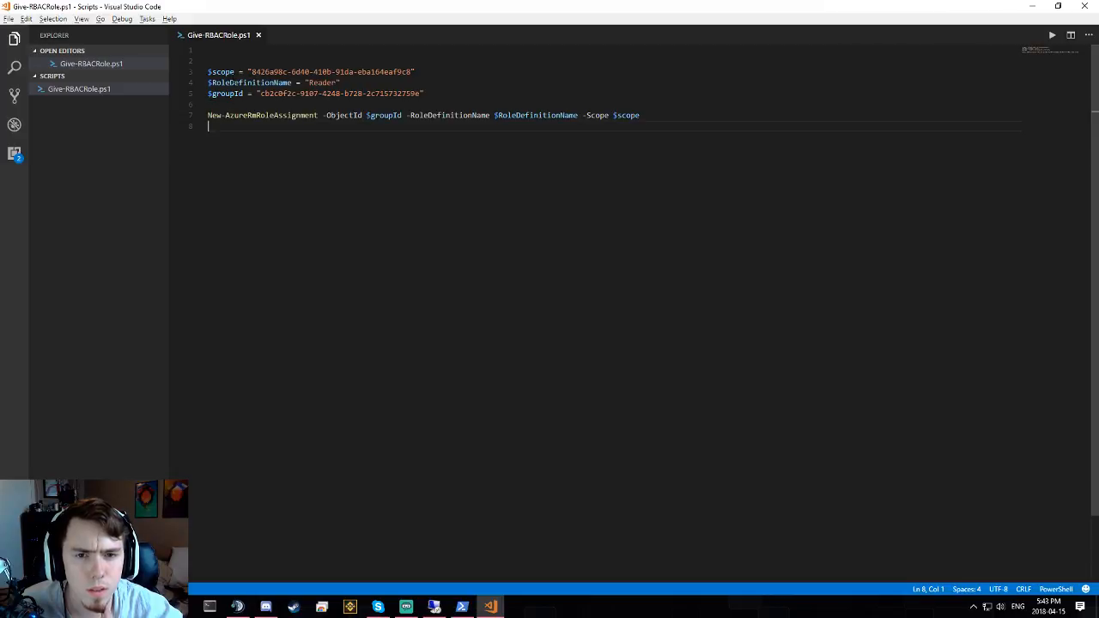
- Prefix the $scope value with "subscriptions/", save, and rerun the script
click(251, 71)
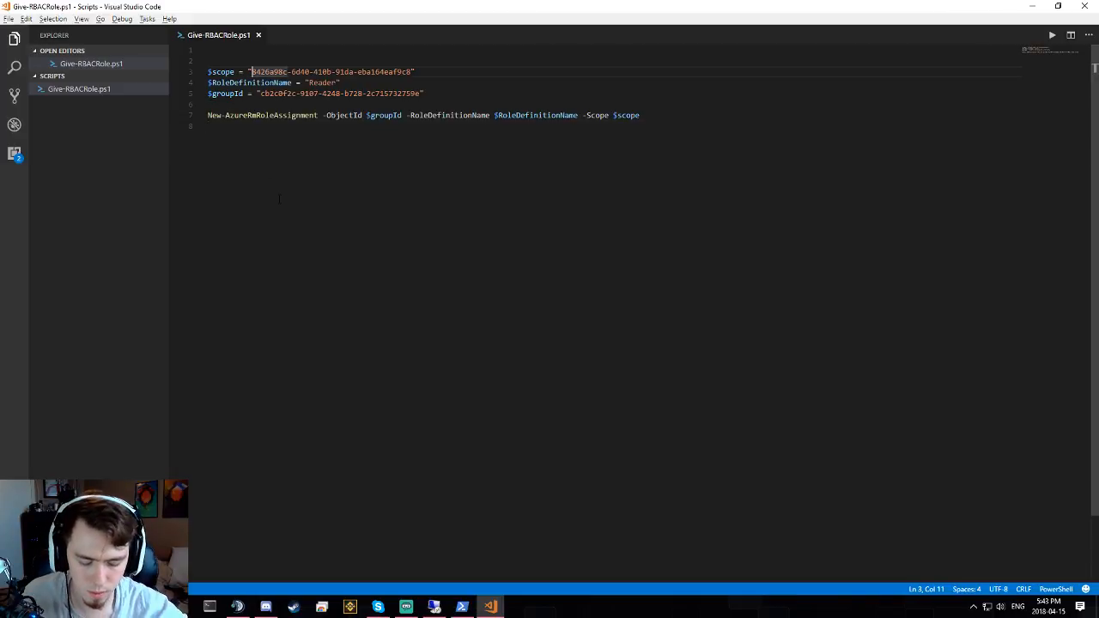
text($scope = "subscriptions)
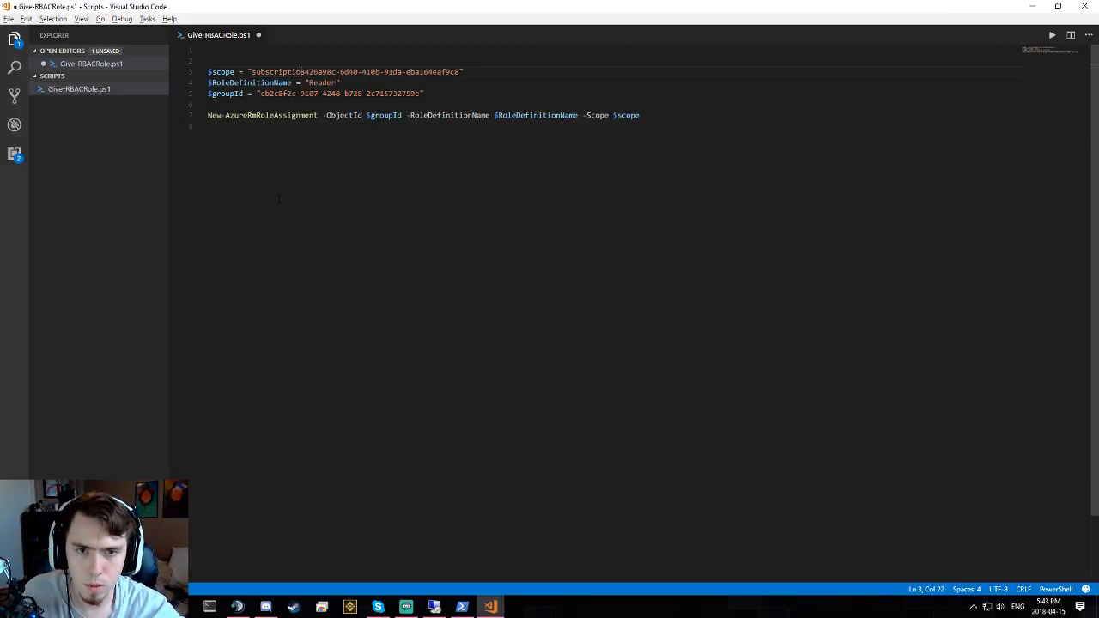
text(/)
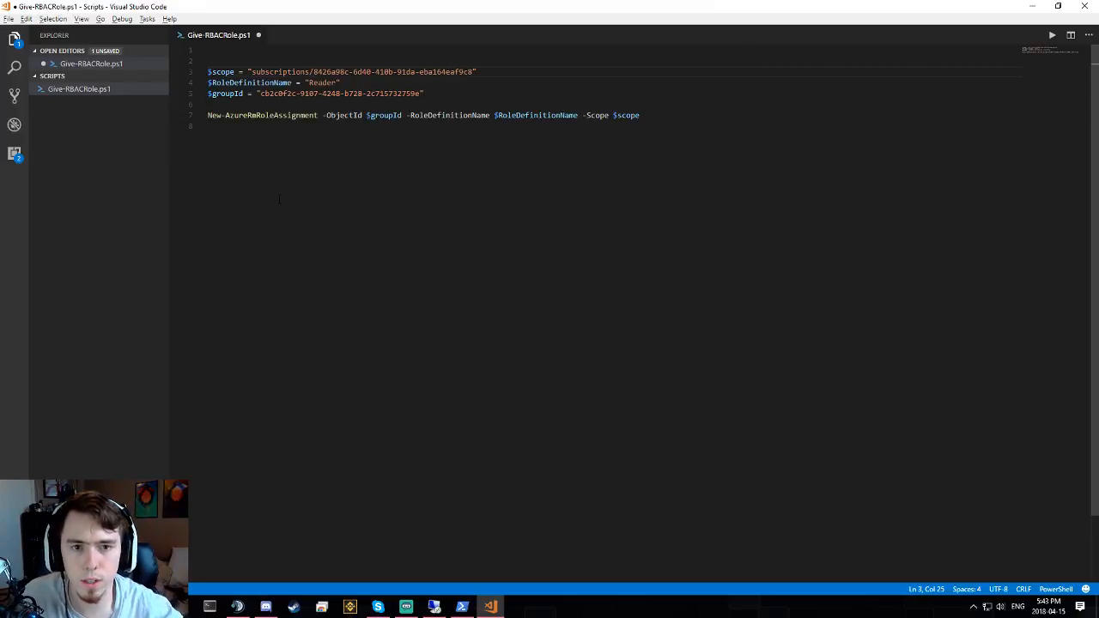
key(ctrl+s)
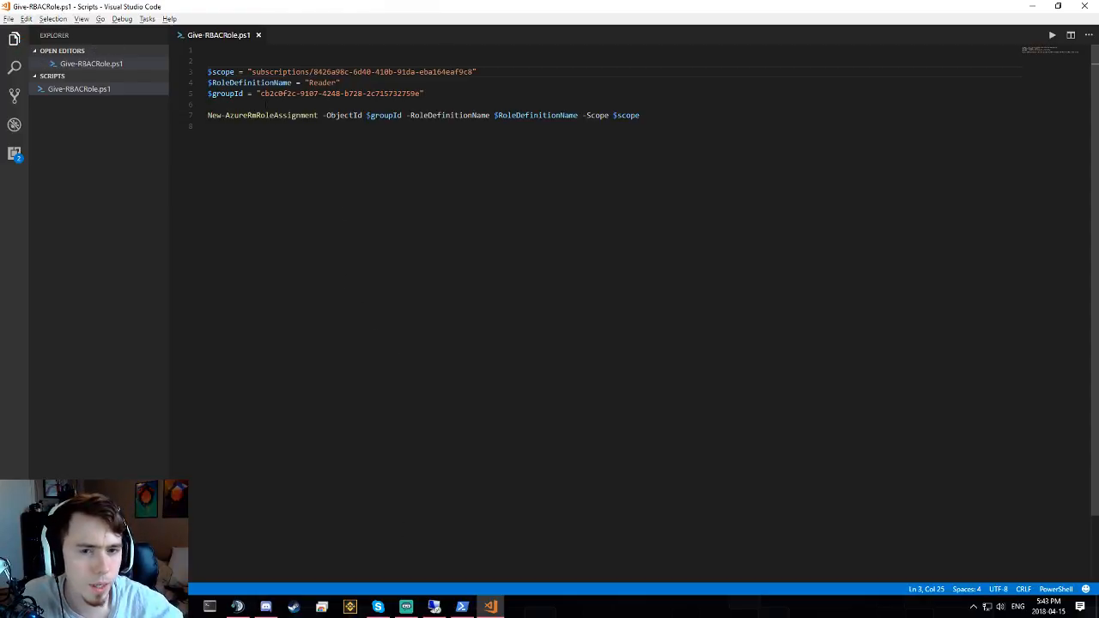
click(460, 606)
key(Up)
key(Return)
- Add the missing leading slash so $scope reads "/subscriptions/…", save, and rerun the script
text(\)
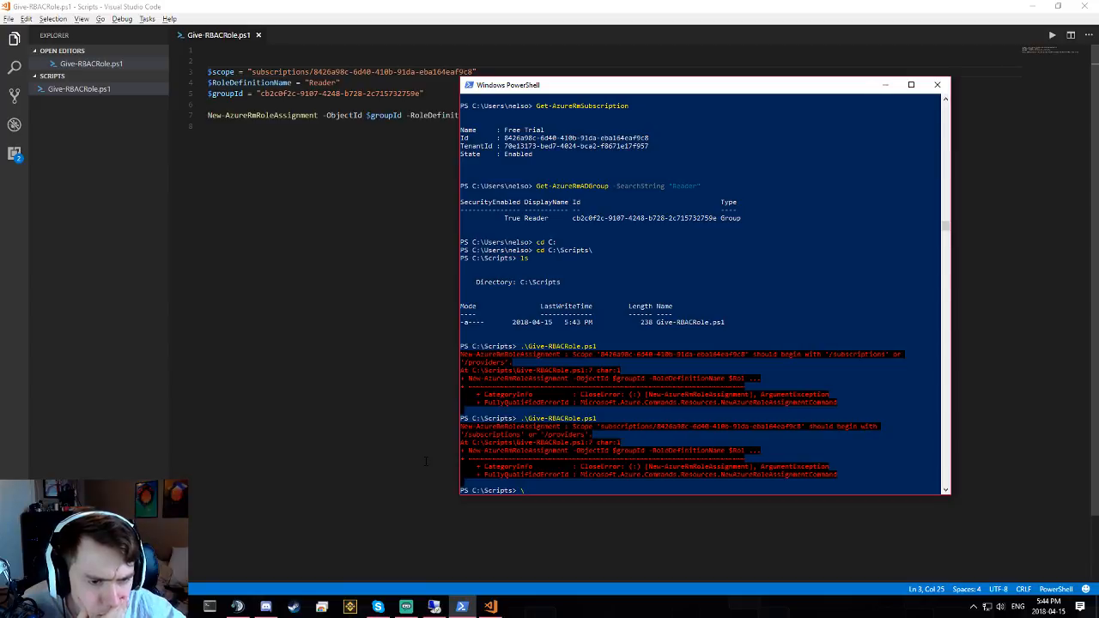
click(252, 74)
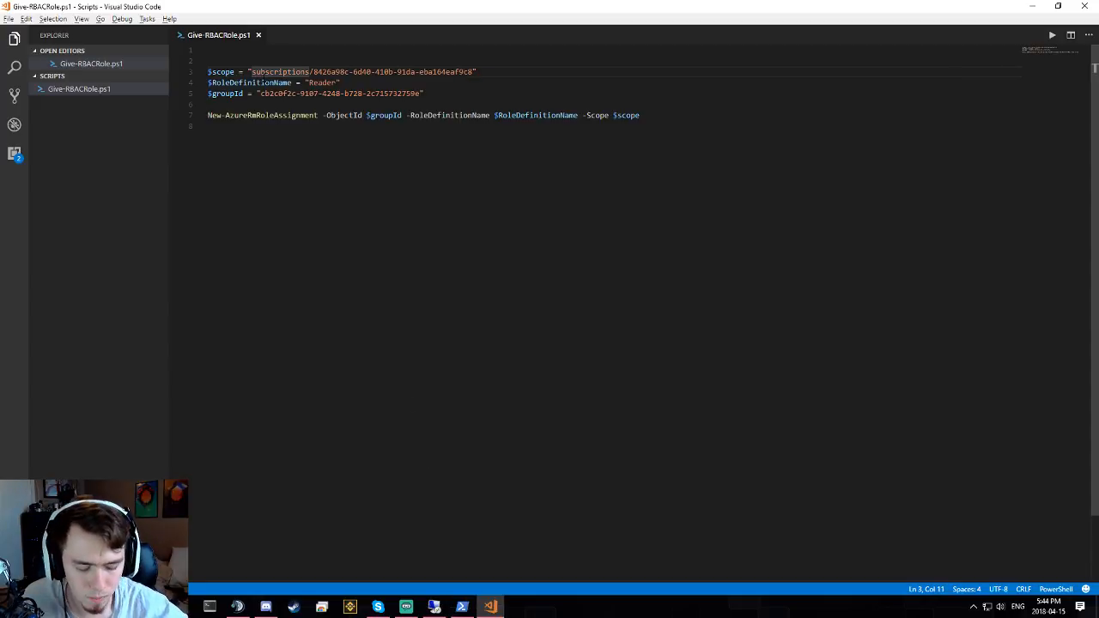
text(/)
key(ctrl+s)
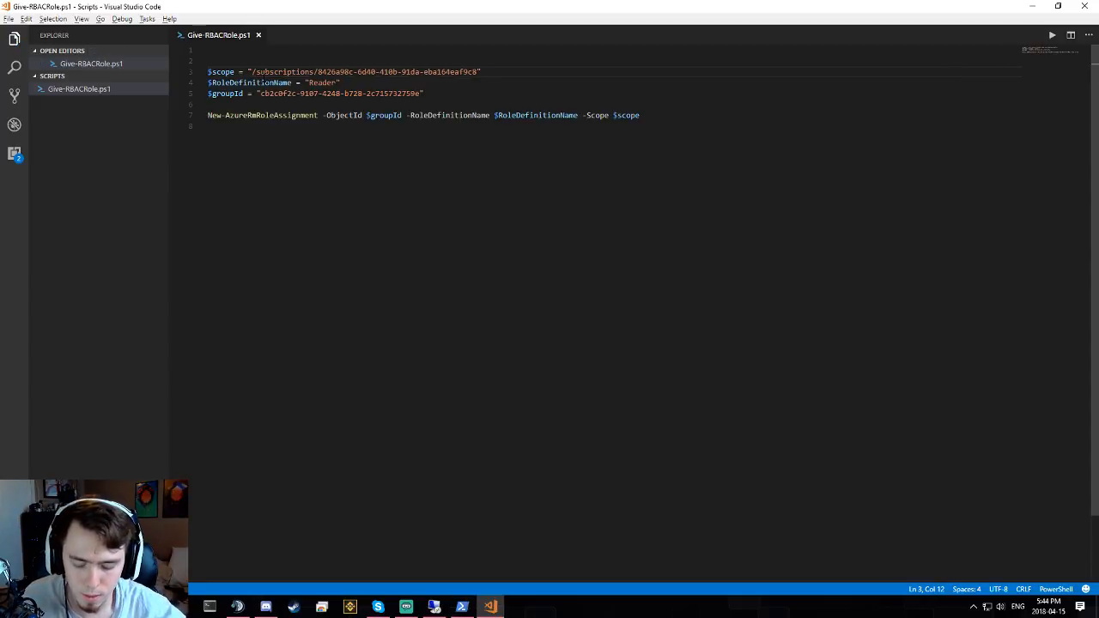
key(alt+Tab)
key(Up)
key(Return)
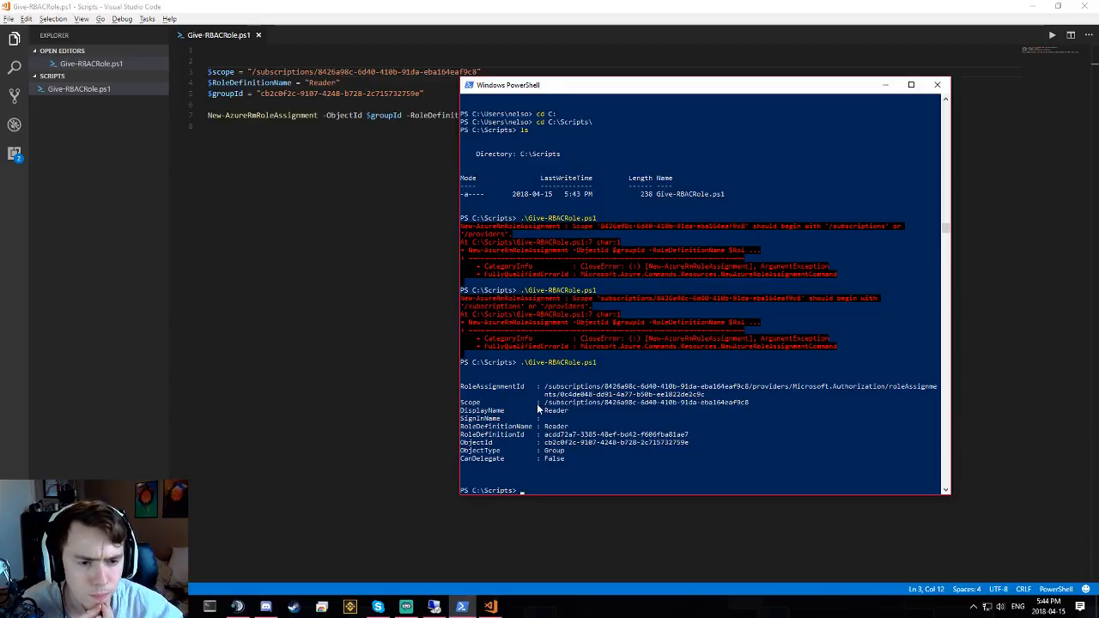
- Review the new role assignment's RoleAssignmentId, subscription scope and Reader role name in the output
click(564, 411)
drag(543, 386, 670, 396)
click(566, 395)
drag(544, 403, 757, 403)
click(756, 403)
drag(544, 411, 573, 412)
click(575, 419)
click(561, 411)
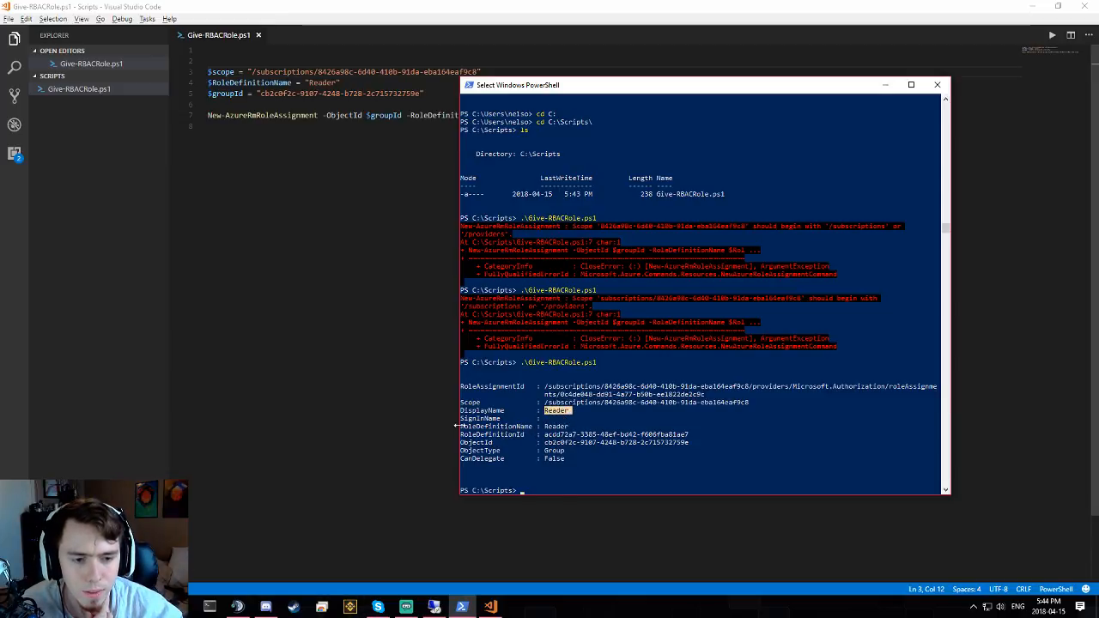
drag(470, 427, 546, 427)
double_click(559, 430)
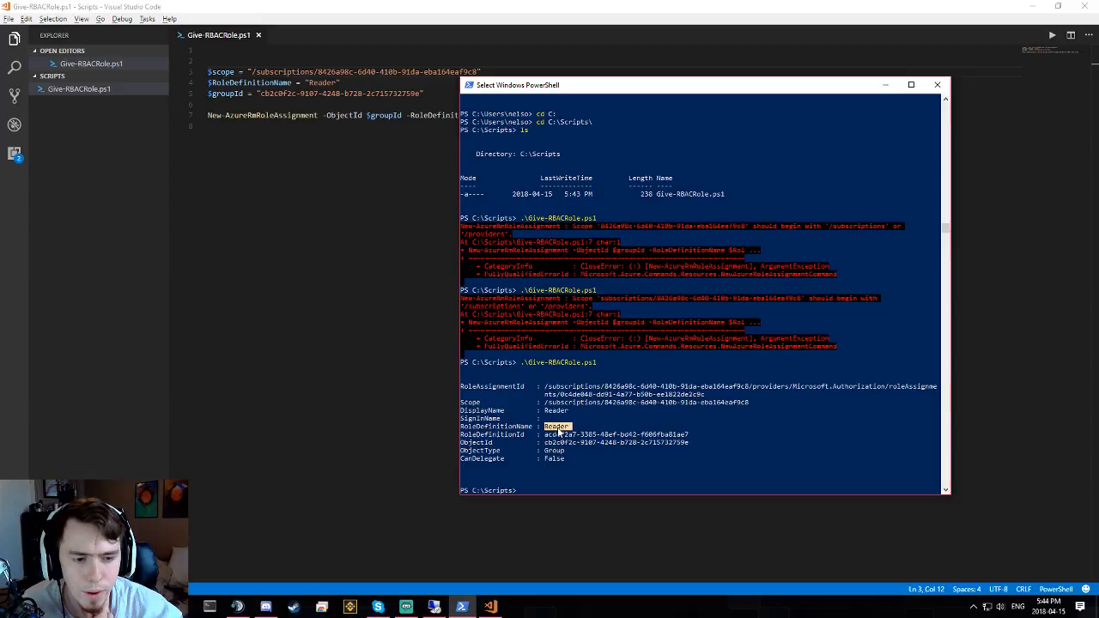
click(526, 482)
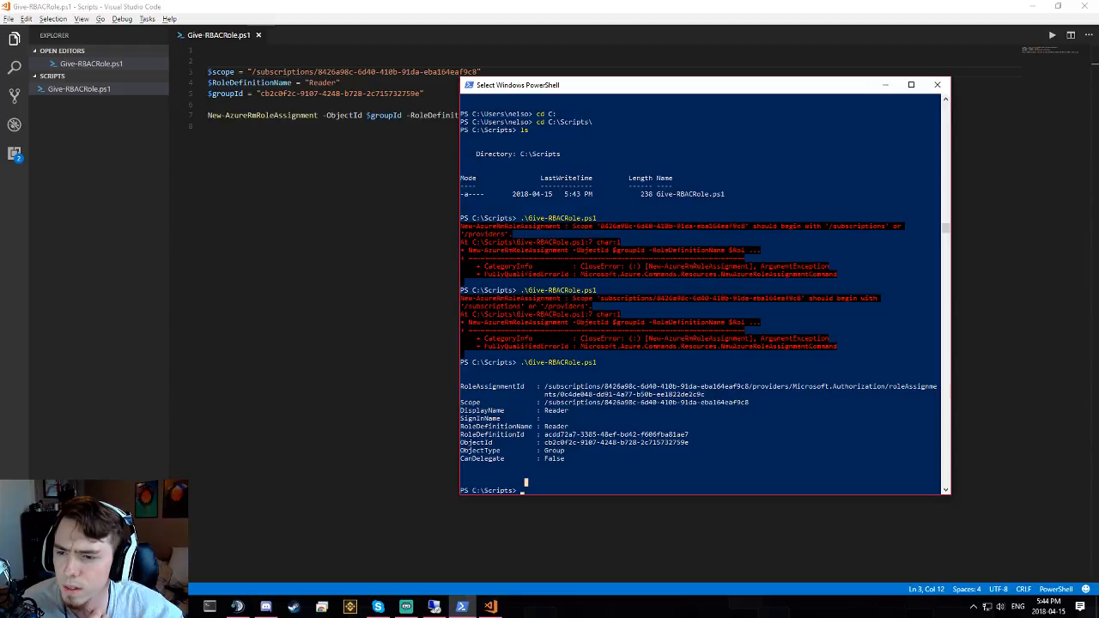
click(152, 260)
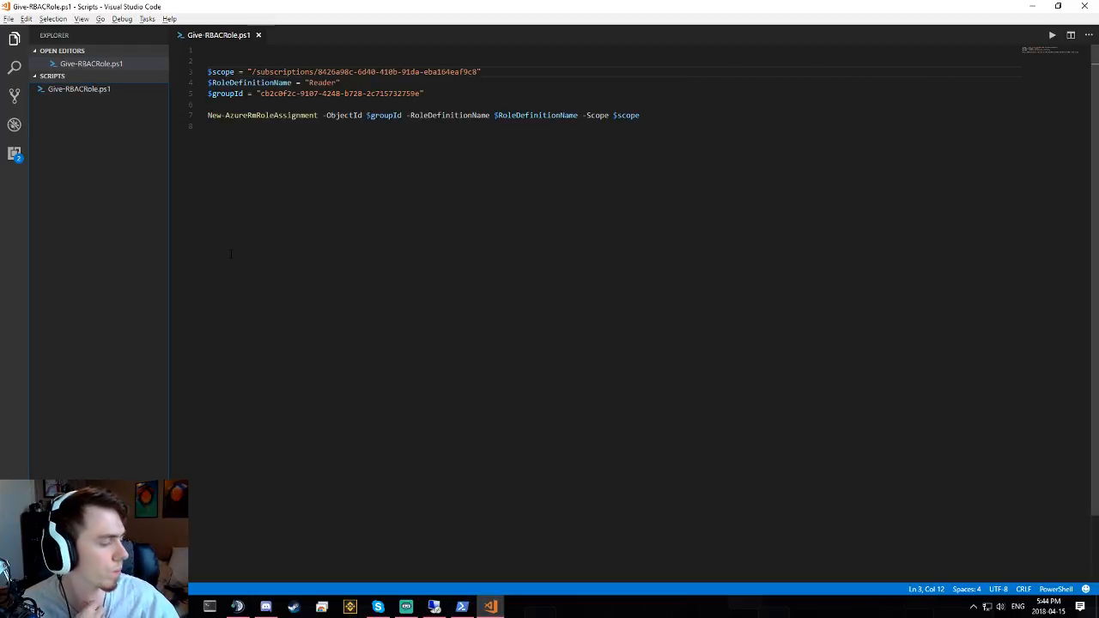
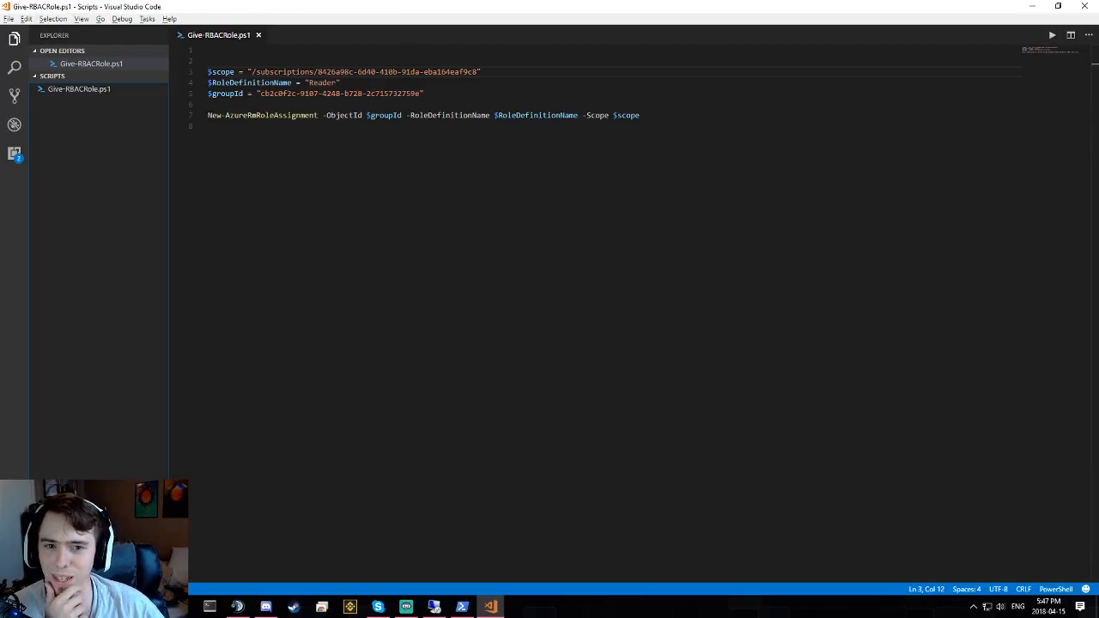
- Check the Give-RBACRole.ps1 results in PowerShell, then go back to the Azure portal
click(254, 129)
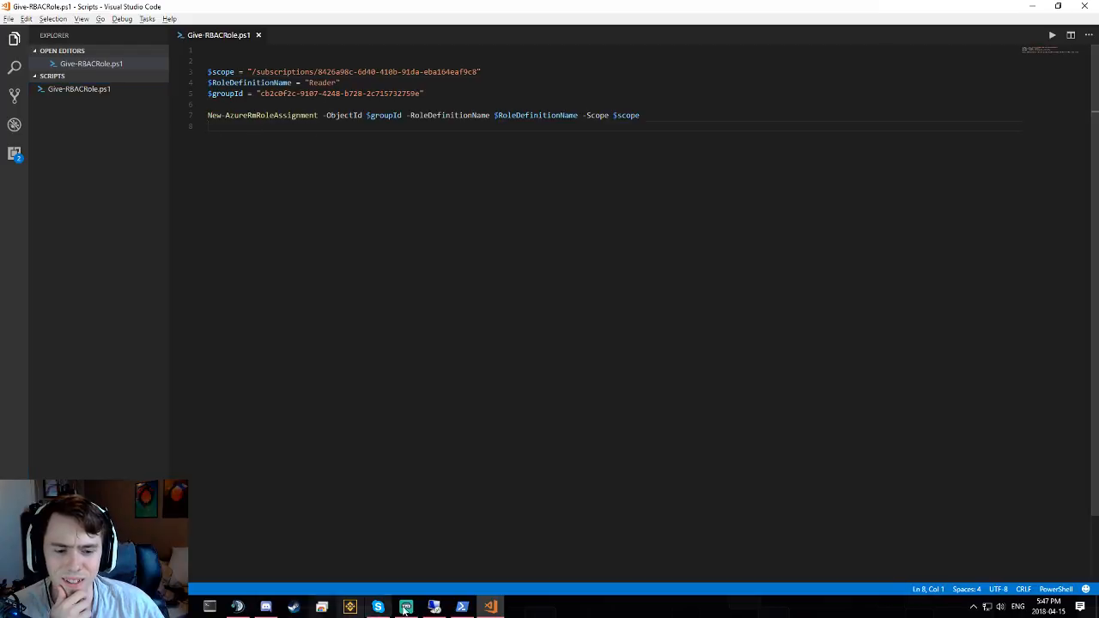
click(462, 606)
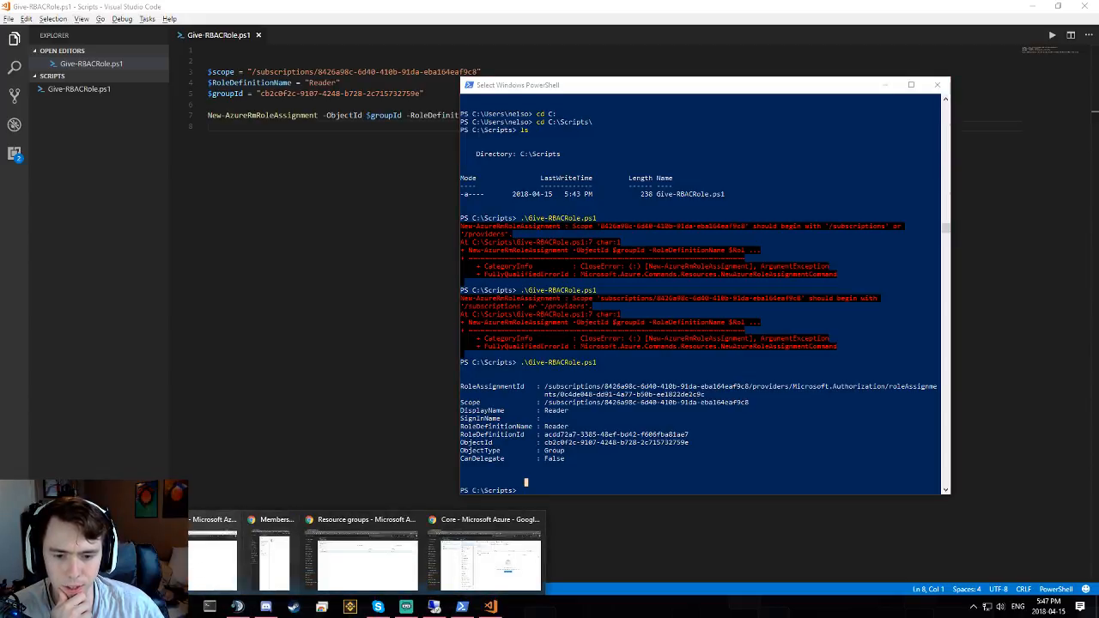
click(192, 568)
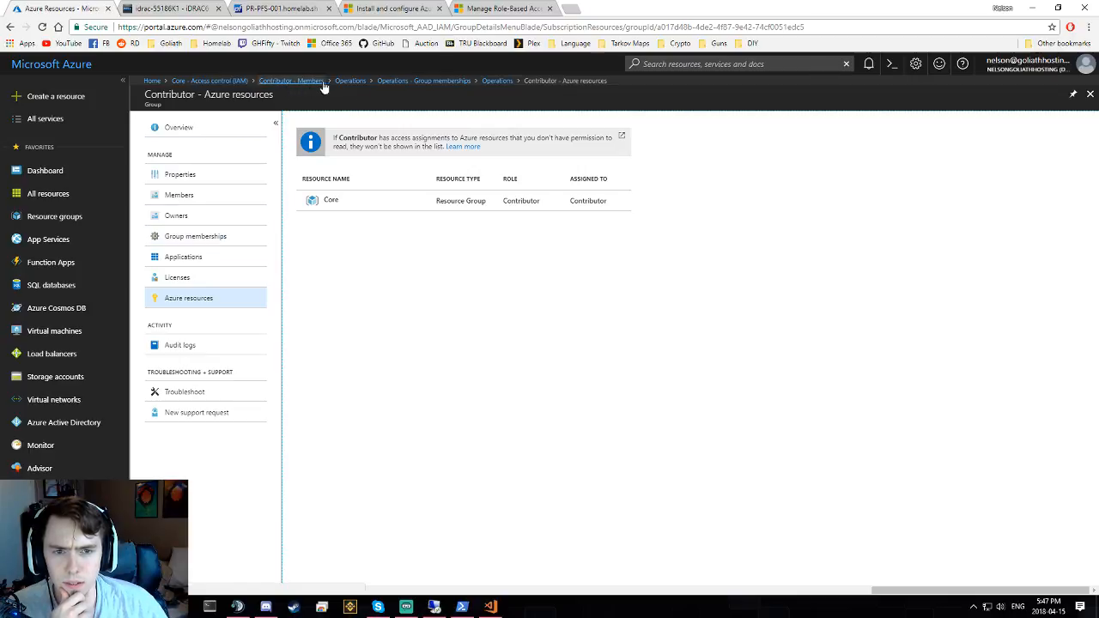
- Refresh Core's role assignments to see the Reader group listed, open that group, then switch to the AD console
click(225, 82)
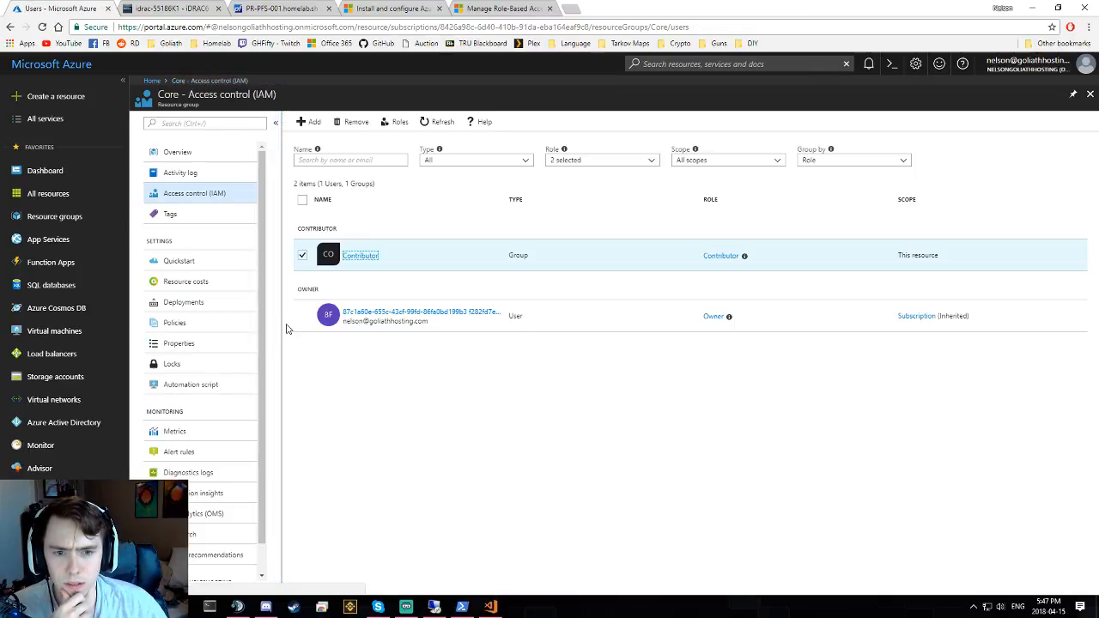
click(440, 122)
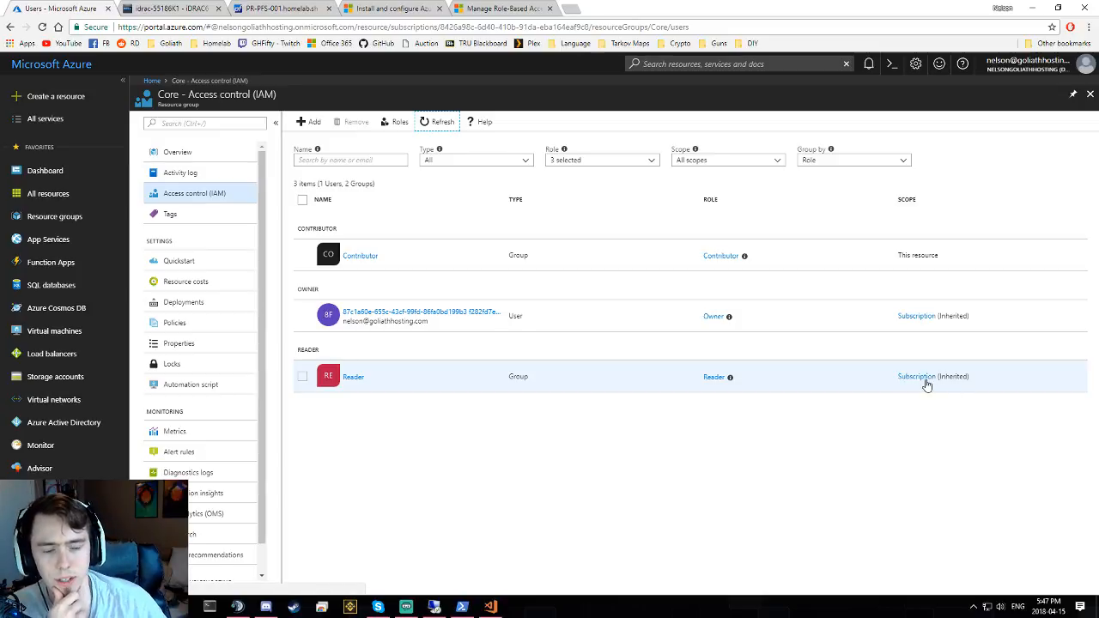
click(353, 376)
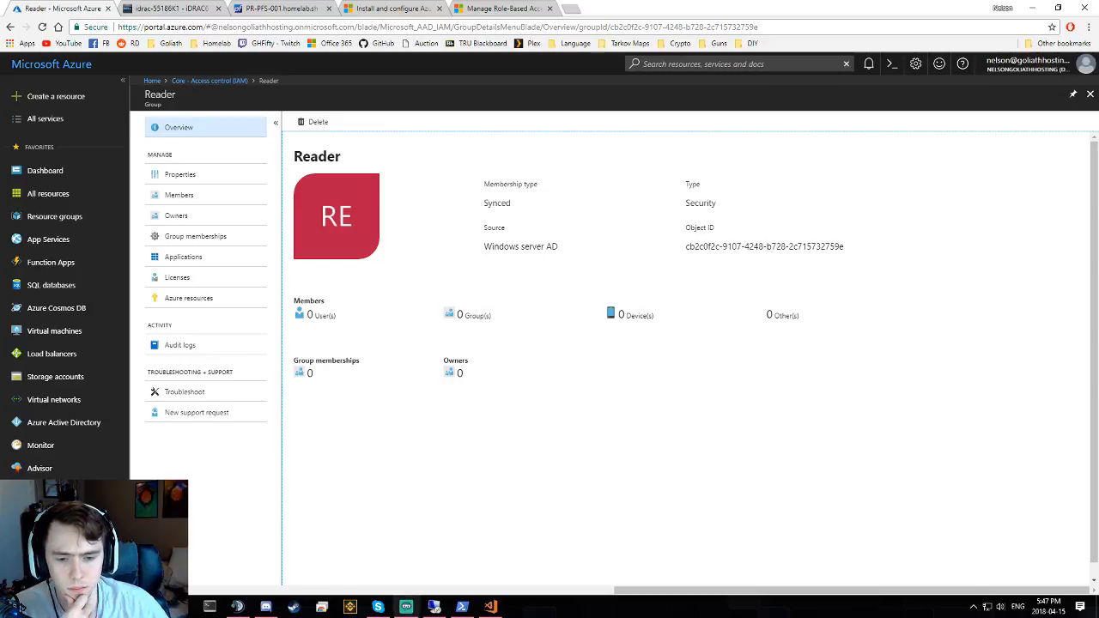
click(433, 607)
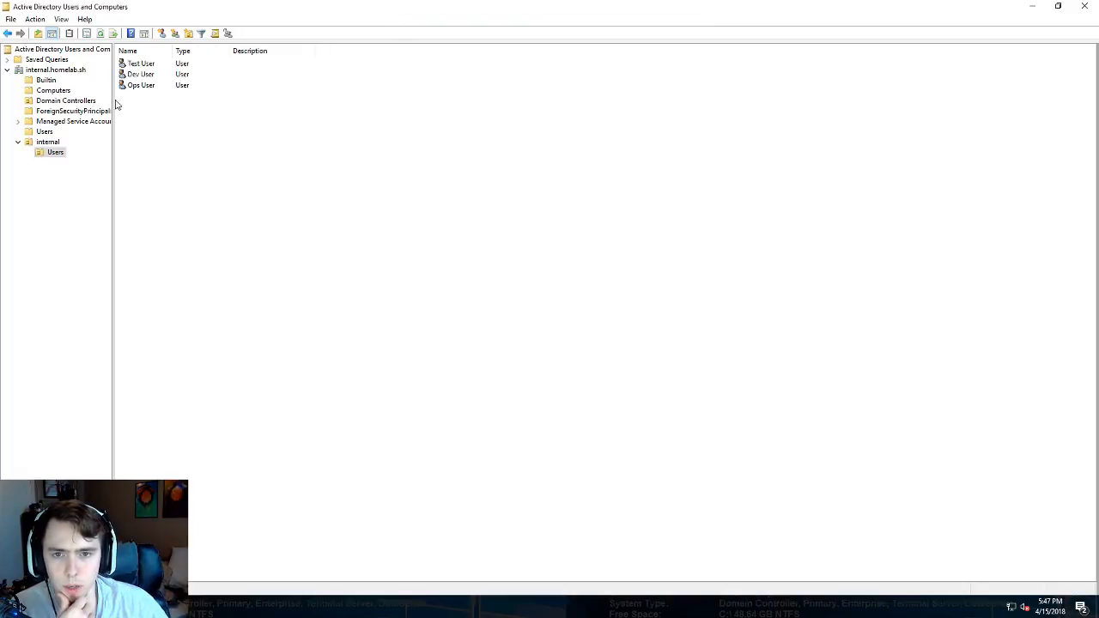
- Add Dev User to the Reader group by resolving 'read' to Reader, then leave the remote session
click(141, 86)
click(148, 74)
click(151, 65)
click(142, 74)
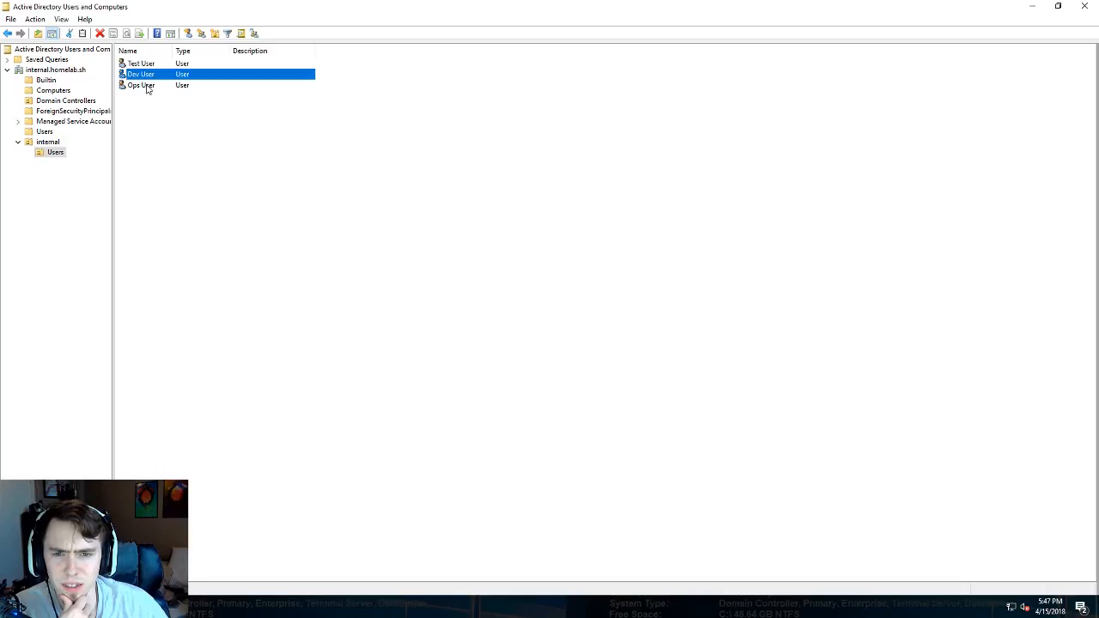
right_click(153, 75)
click(201, 95)
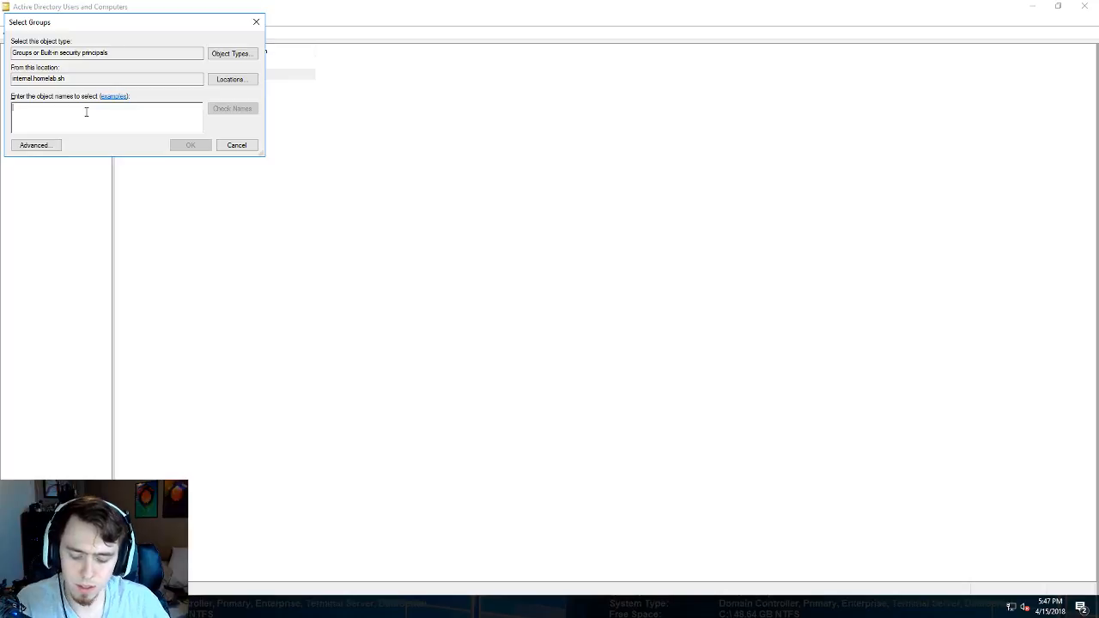
text(reader)
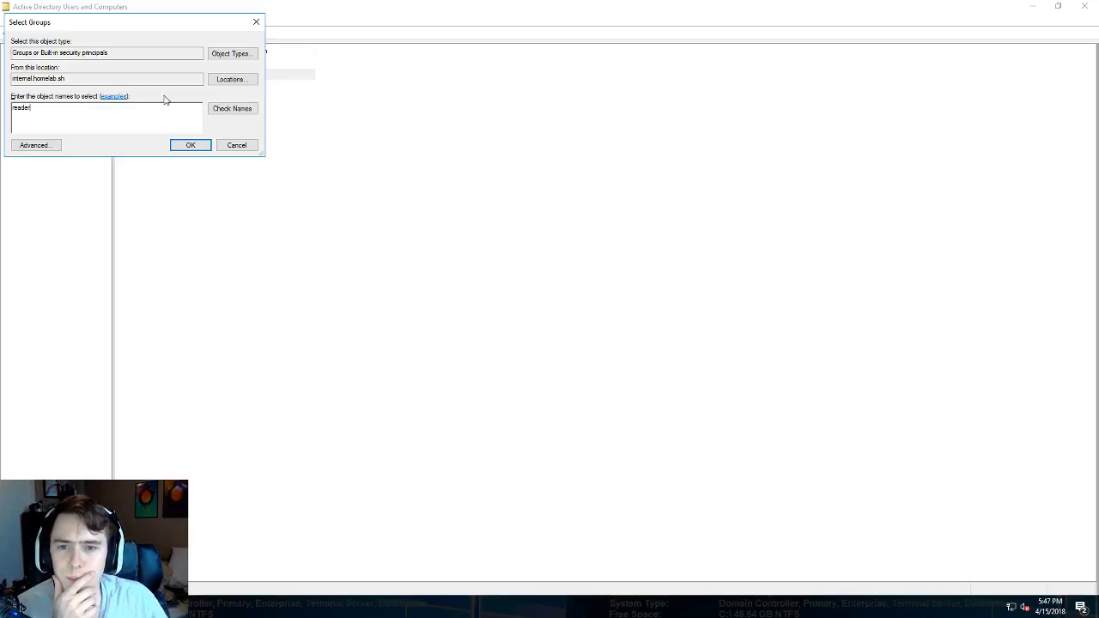
click(232, 108)
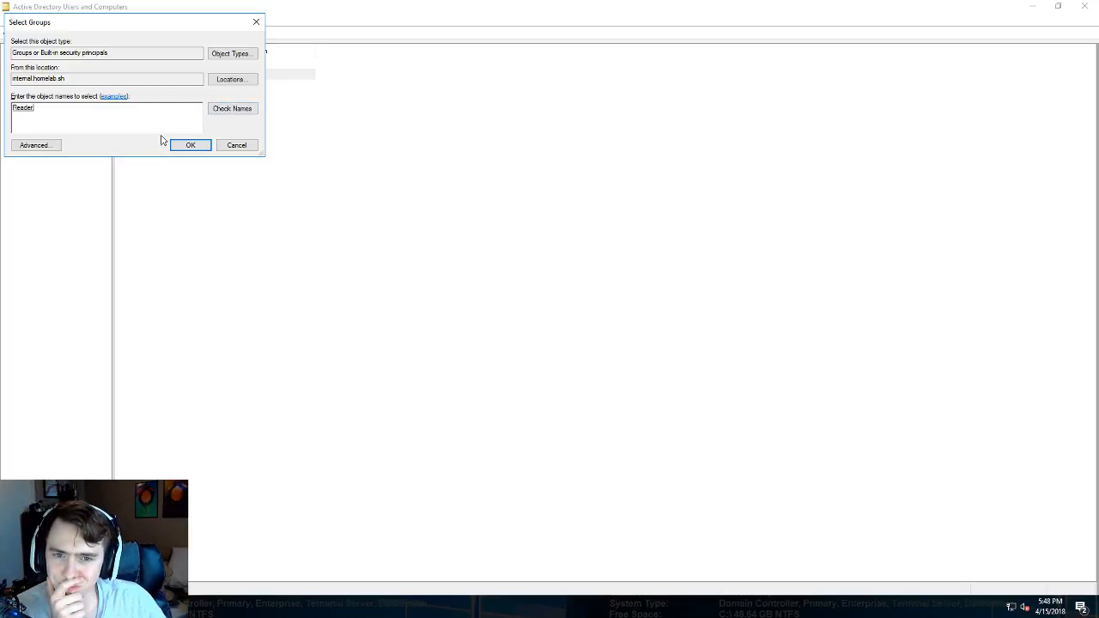
click(190, 145)
click(632, 347)
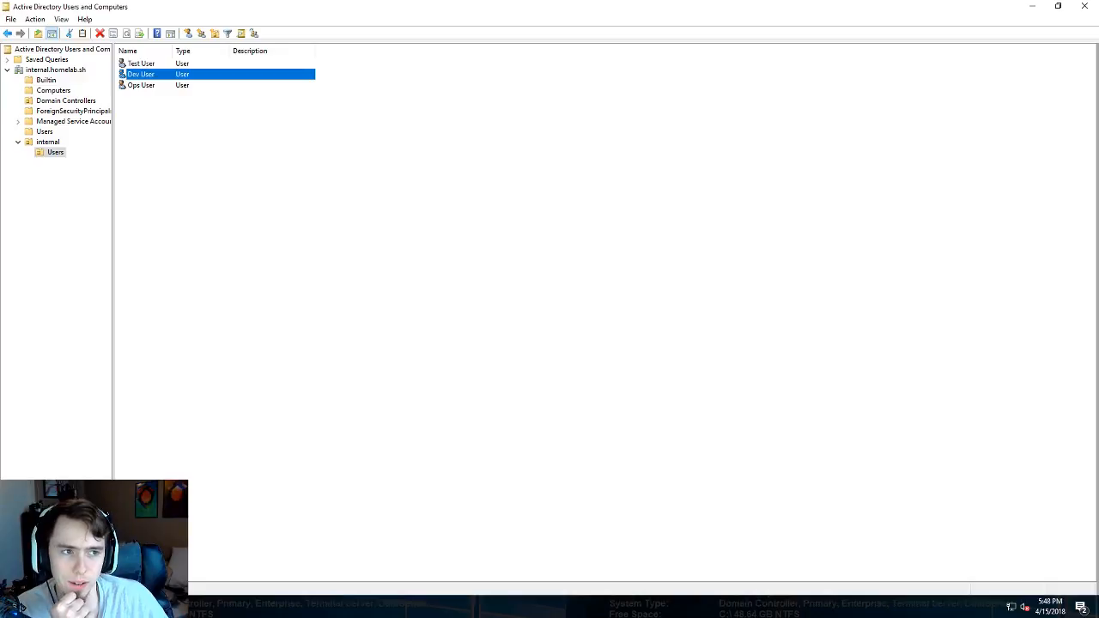
click(663, 8)
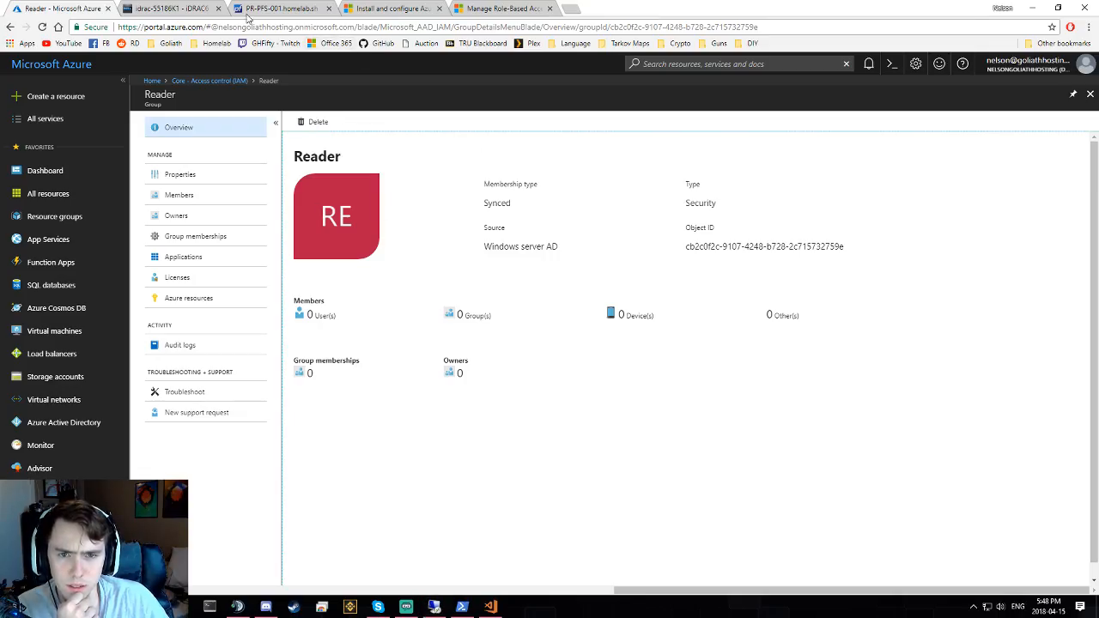
- Confirm the Reader group still shows 0 members, then reach the server desktop to launch Azure AD Connect
click(163, 9)
click(60, 9)
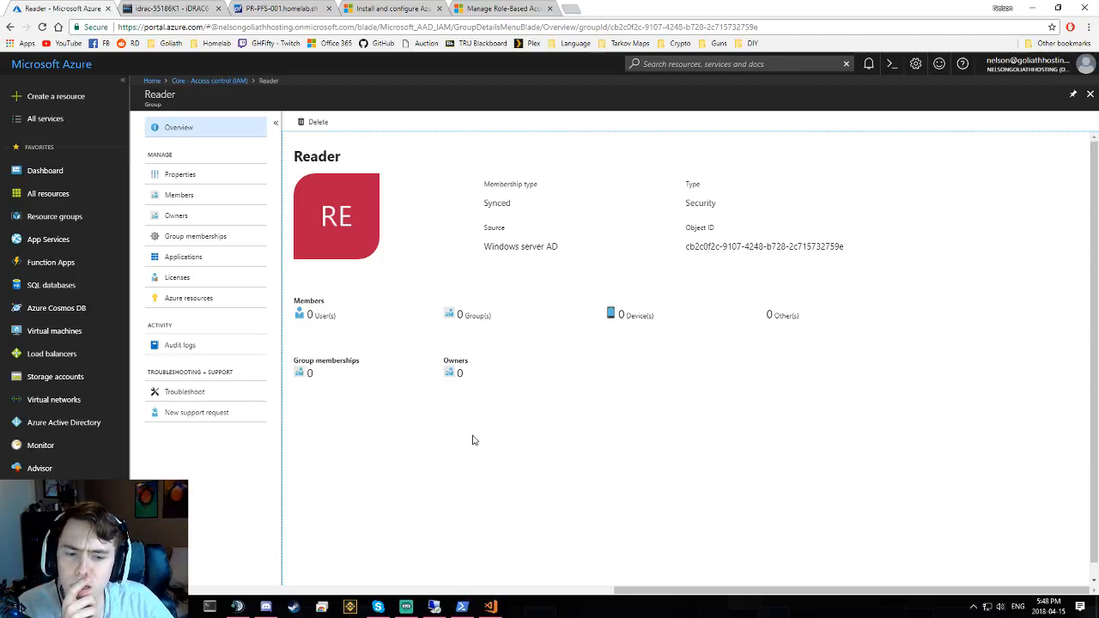
click(492, 607)
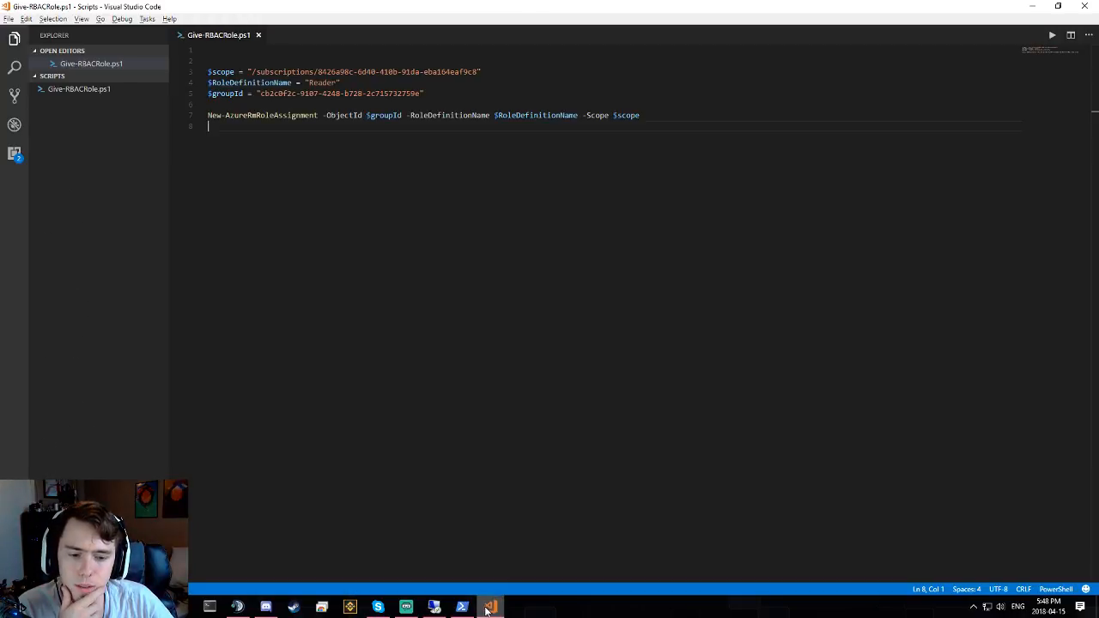
click(491, 608)
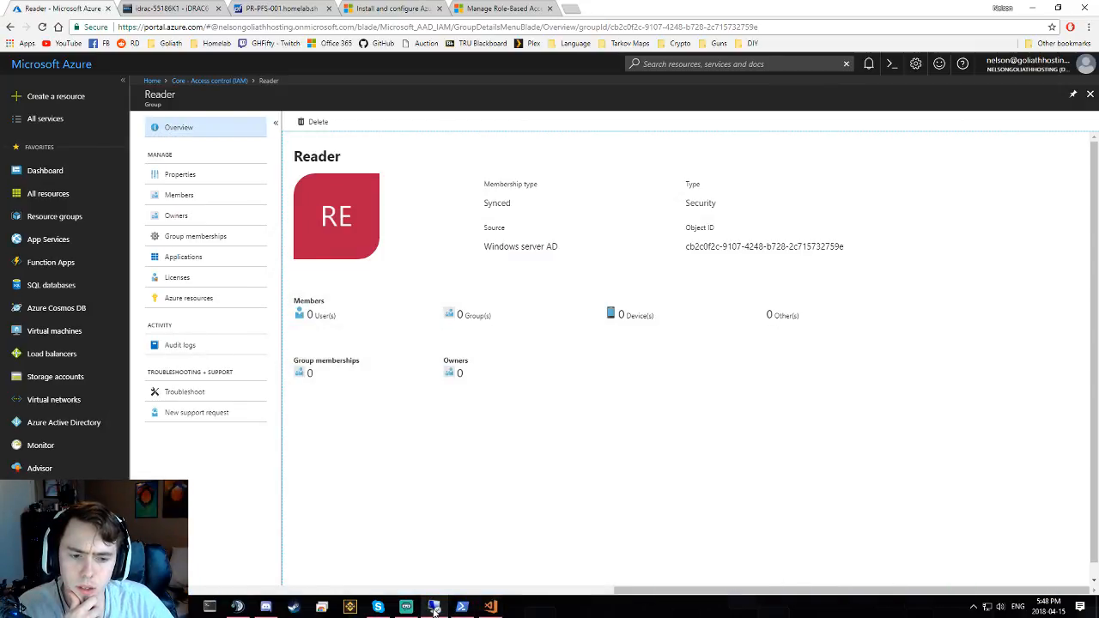
click(435, 607)
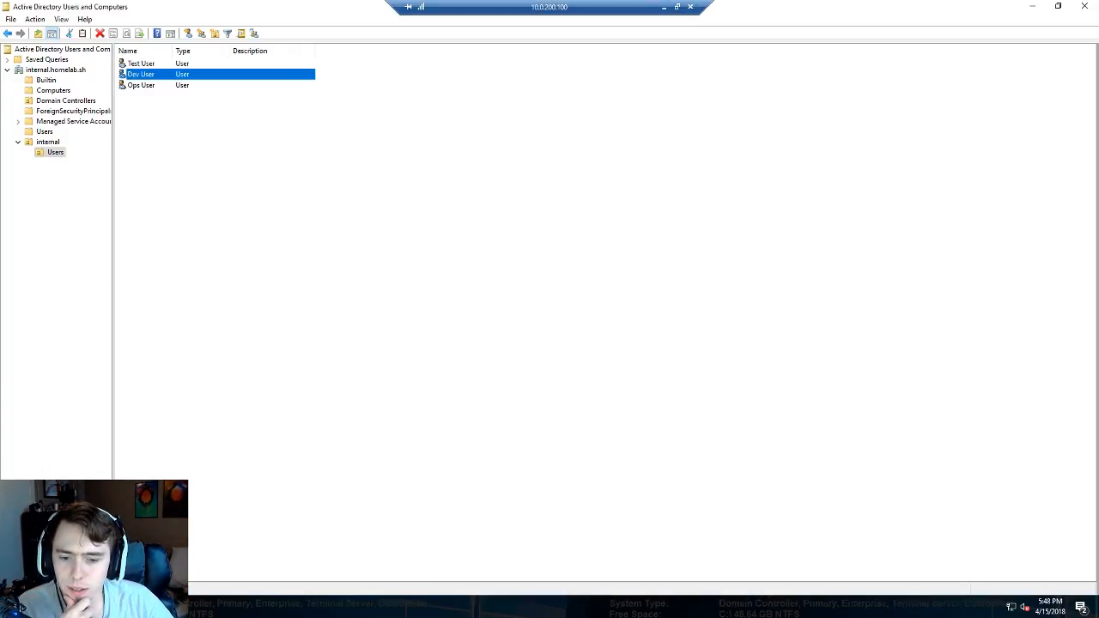
click(124, 607)
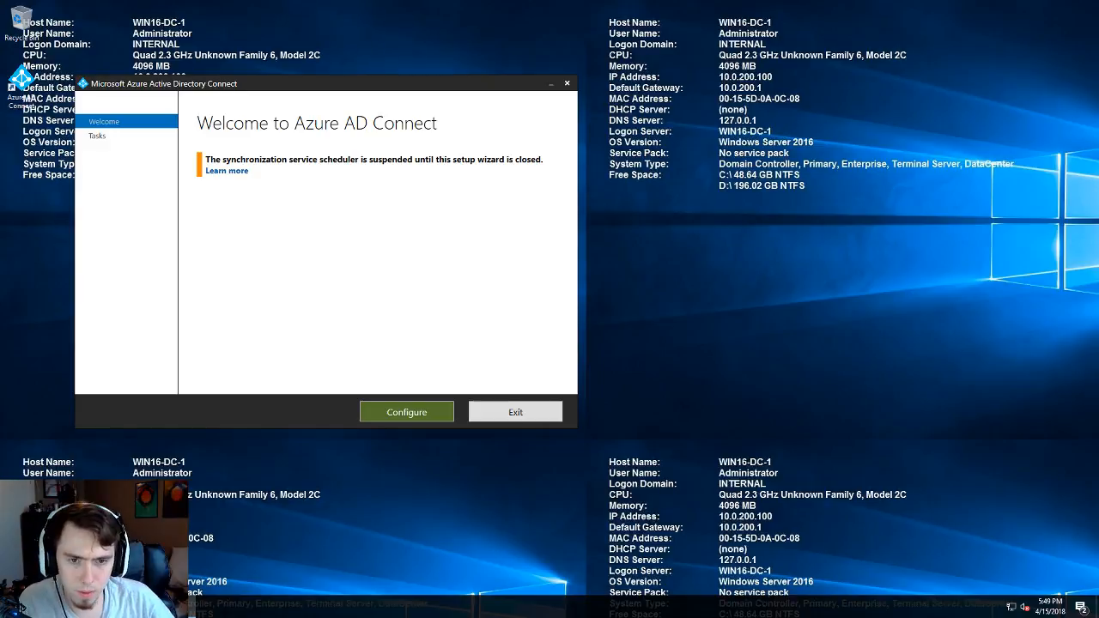
- Run Refresh directory schema in Azure AD Connect with the Azure AD admin password and start configuring
click(408, 416)
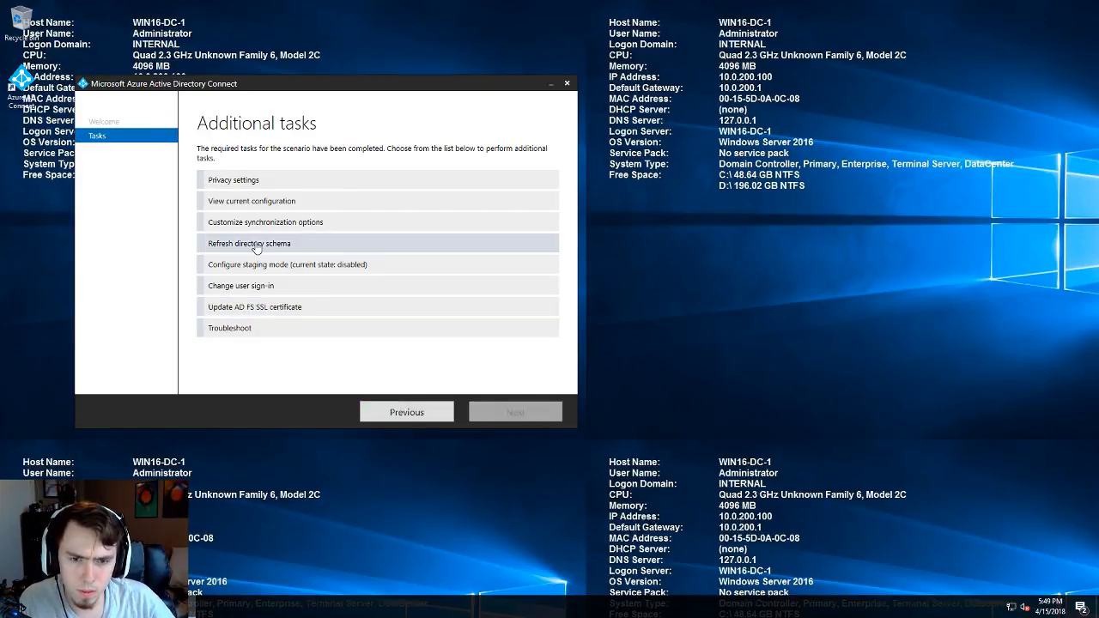
click(363, 247)
click(515, 412)
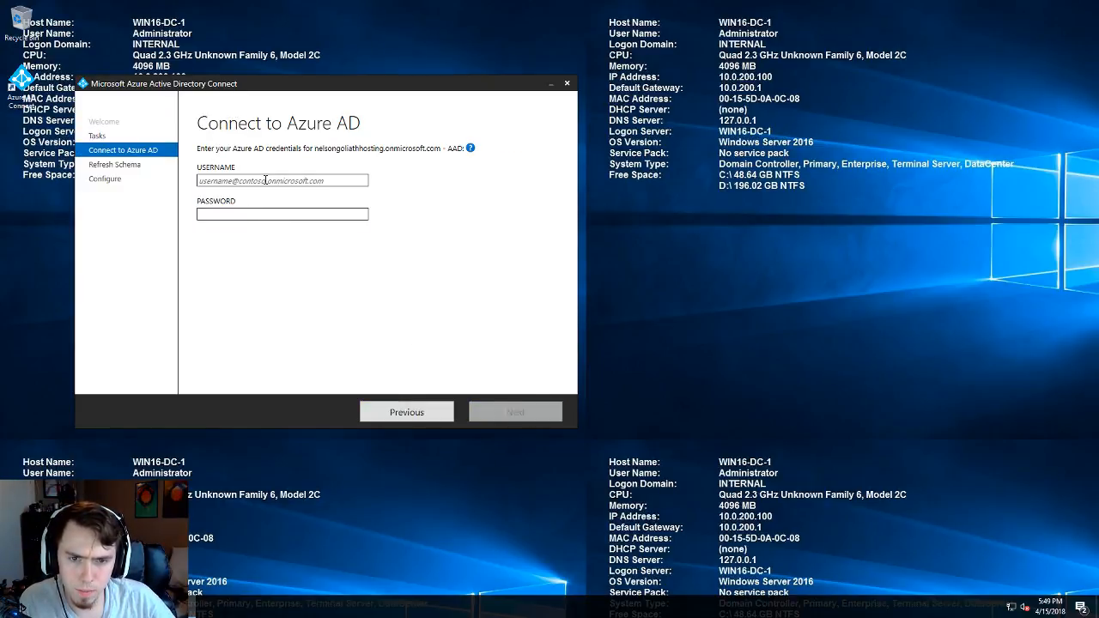
click(229, 216)
text(********)
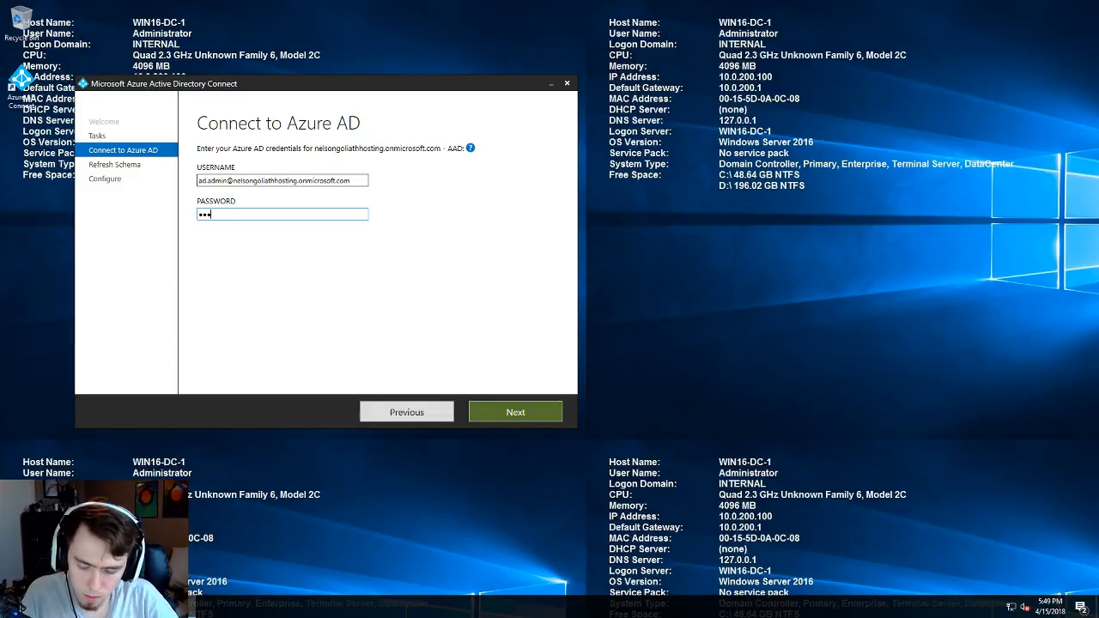
text(****)
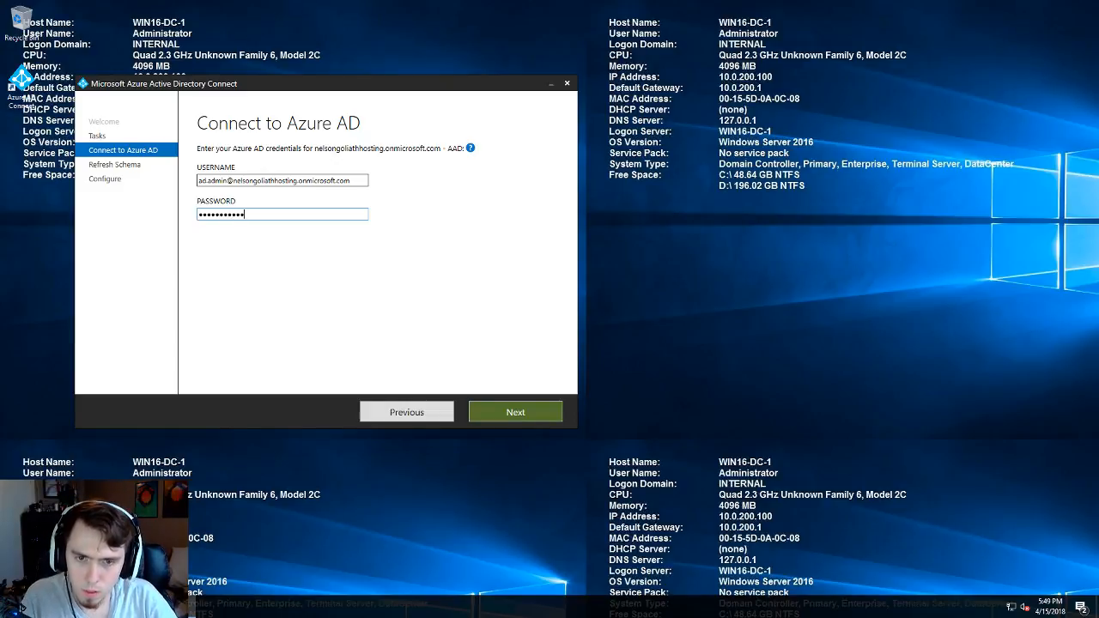
key(Return)
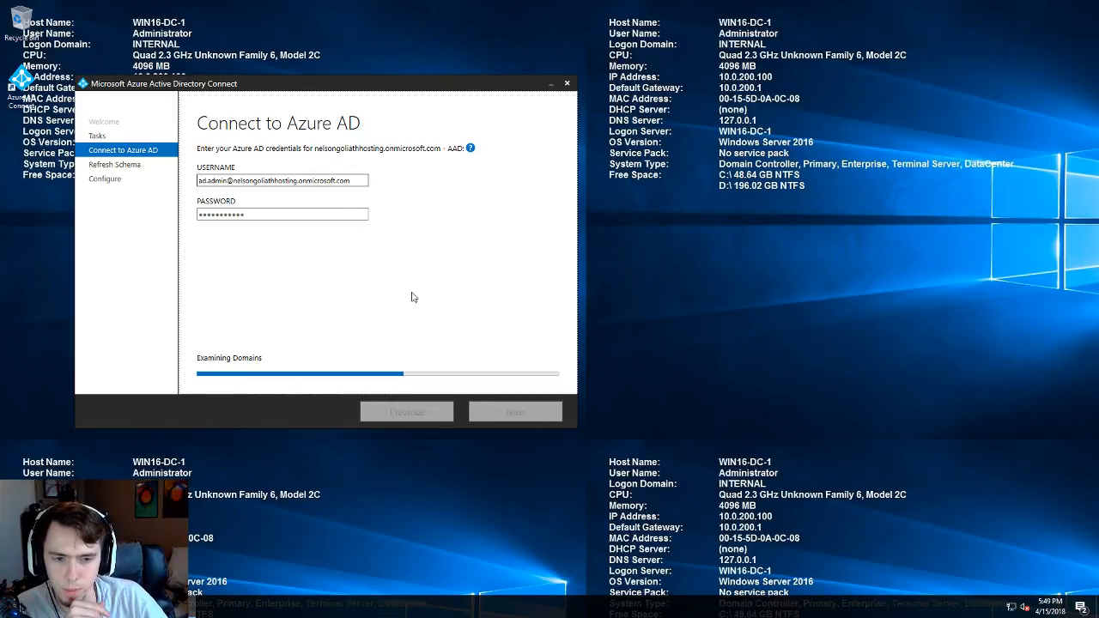
click(486, 411)
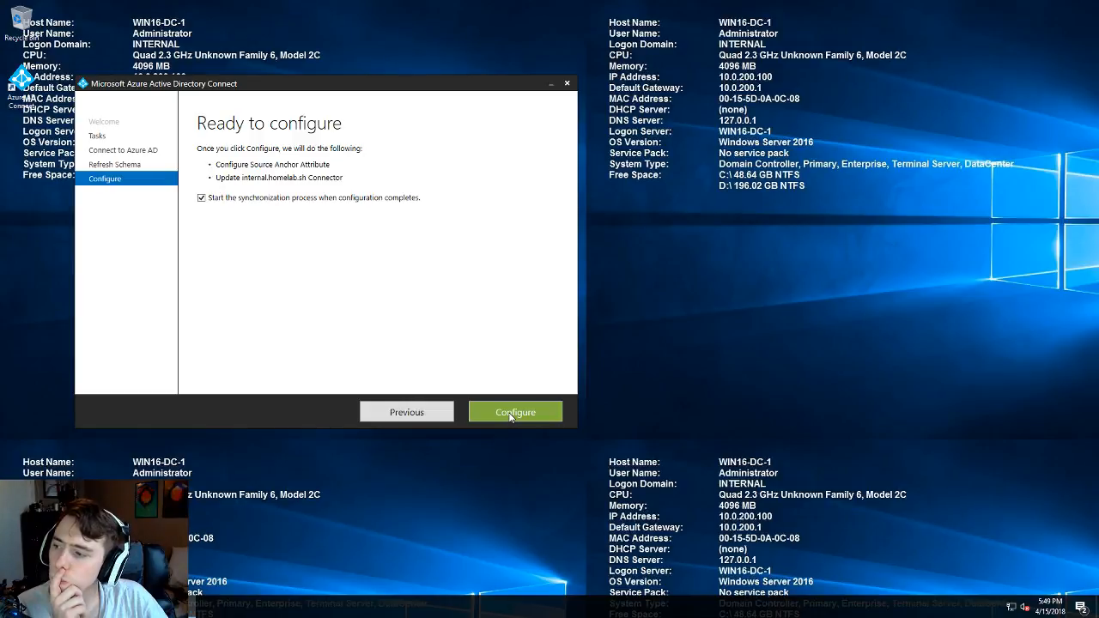
click(523, 413)
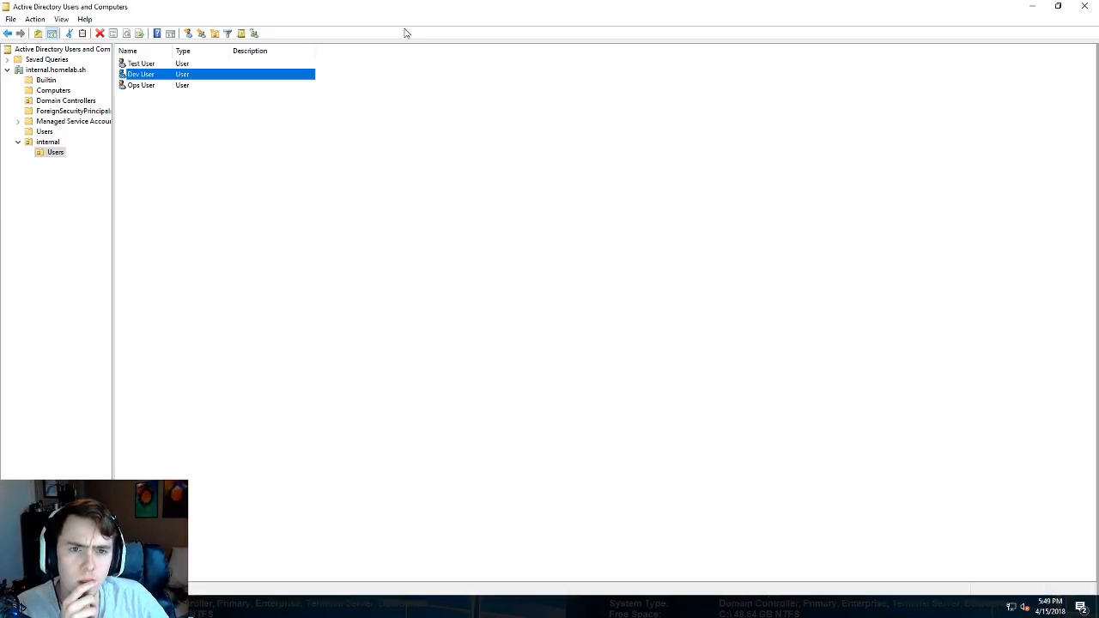
- Reload the Reader group page to check membership, then list the Core, Web-Dev and Web-Prod resource groups
mouse_move(433, 2)
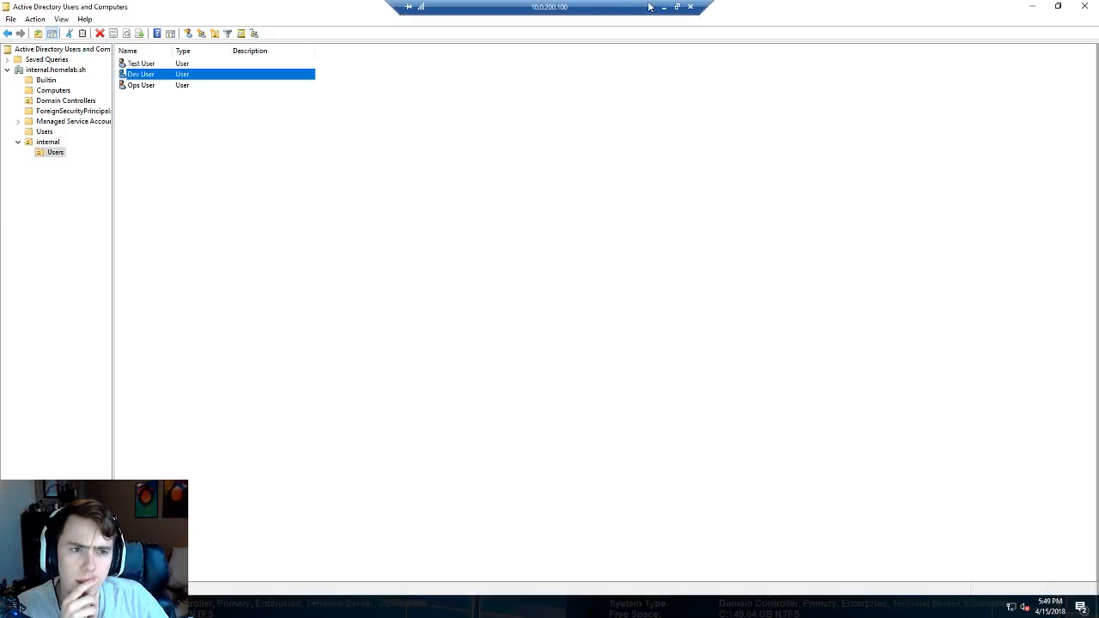
click(662, 5)
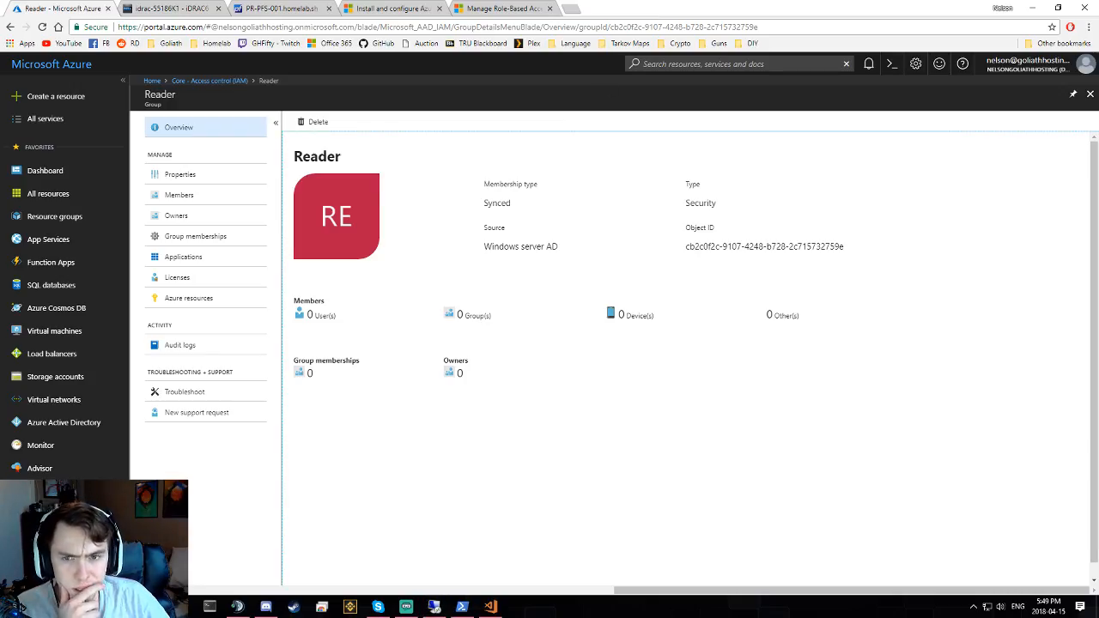
click(41, 27)
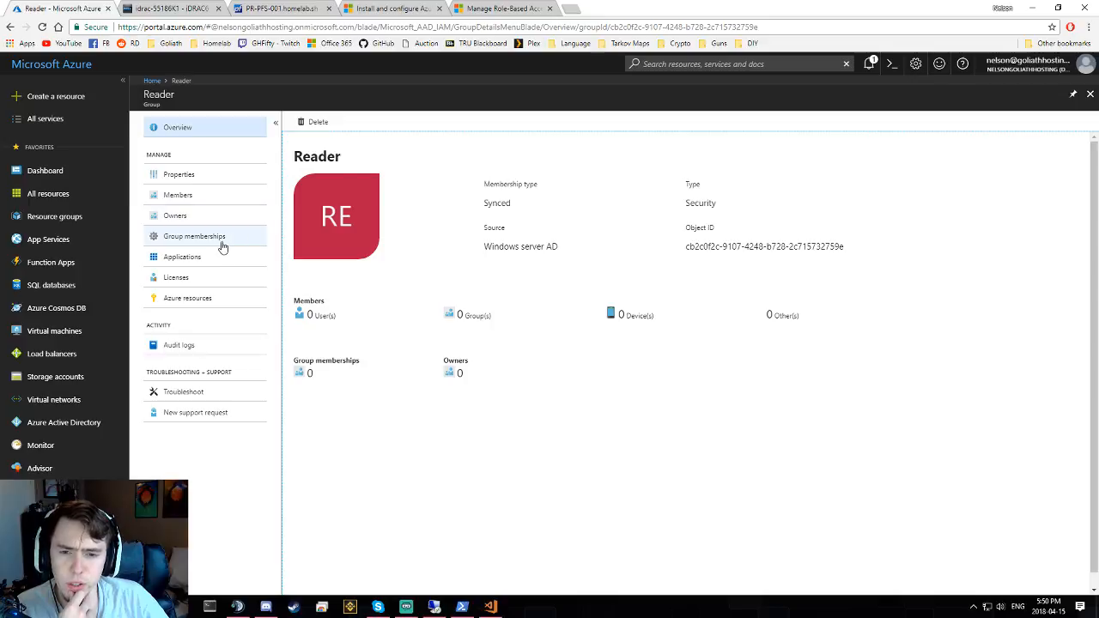
click(77, 220)
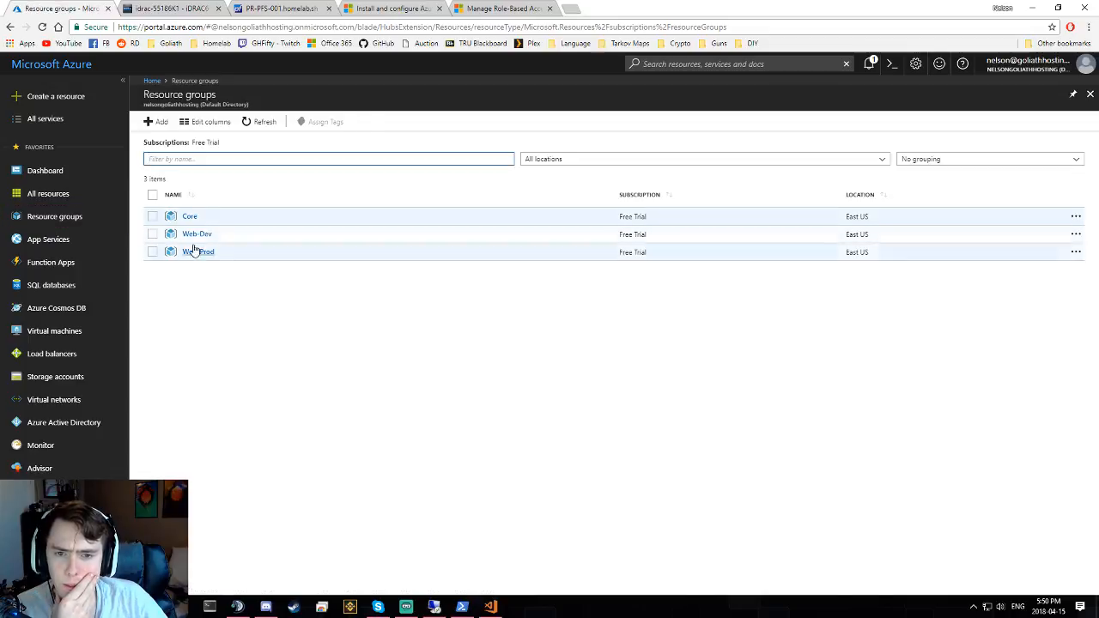
- Review Web-Dev's access control showing the Reader group with Reader, then switch to the other portal window
click(196, 233)
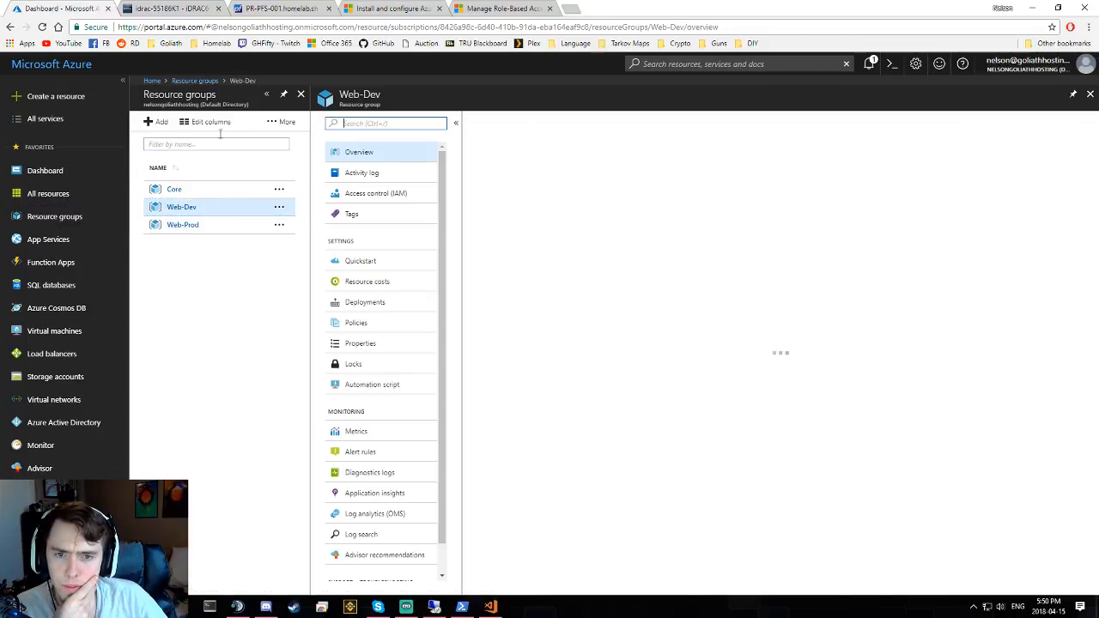
click(375, 193)
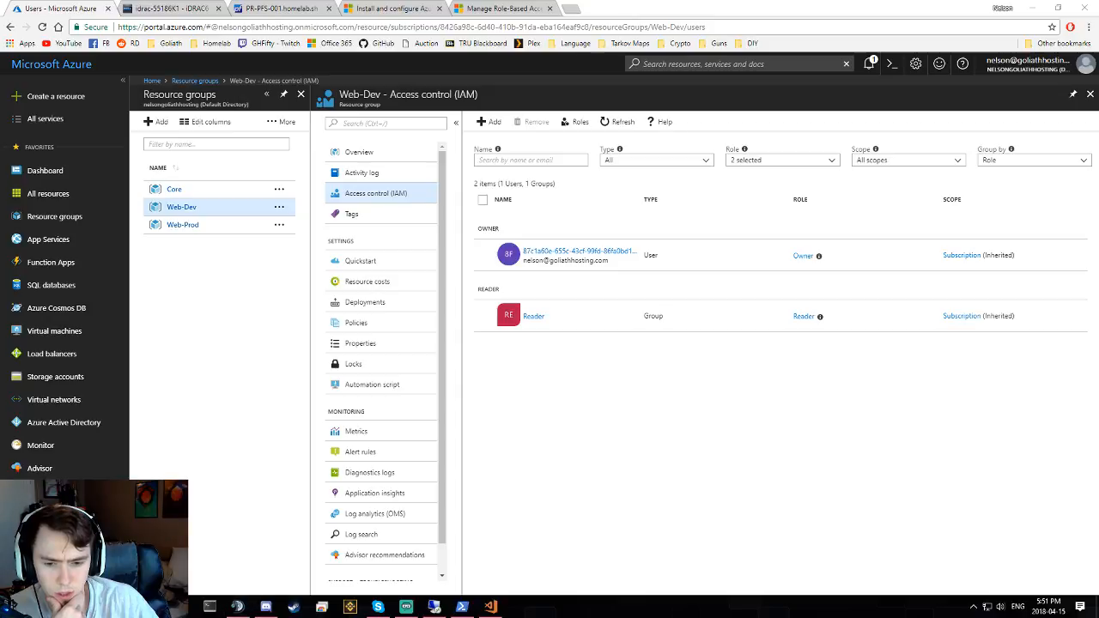
mouse_move(237, 607)
click(506, 554)
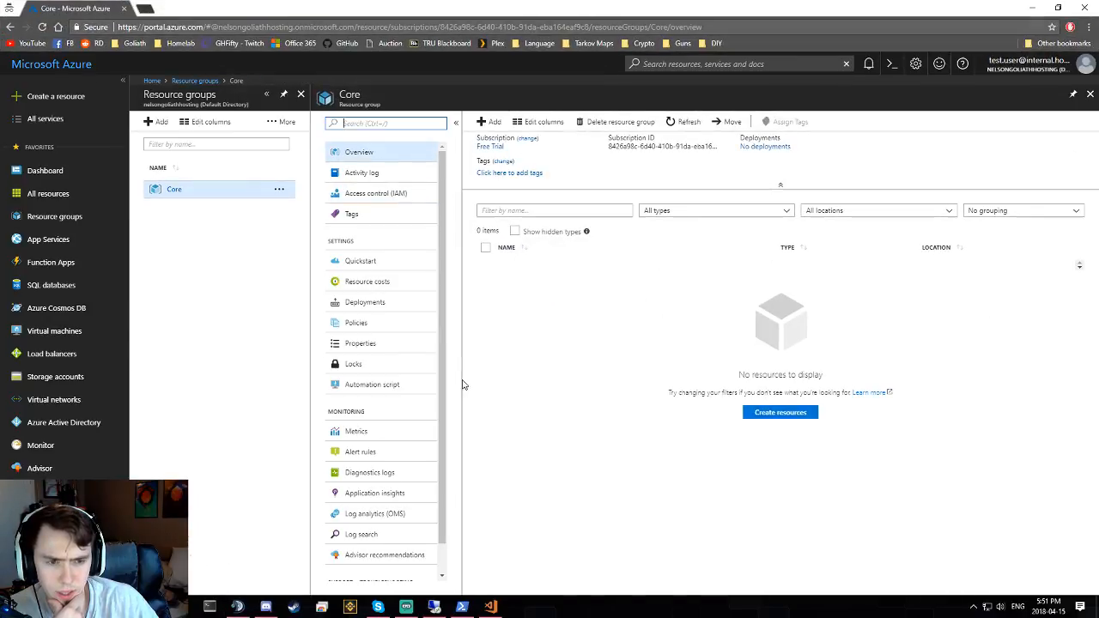
- Sign out and sign back in with the dev user's email and password, skipping the welcome prompt
click(1031, 69)
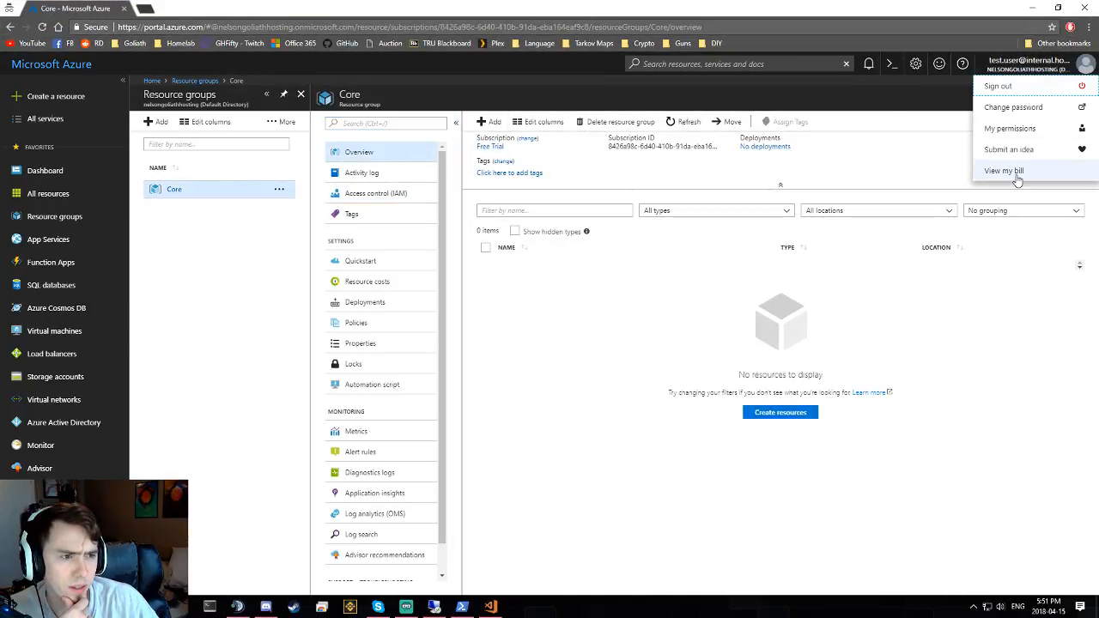
click(995, 85)
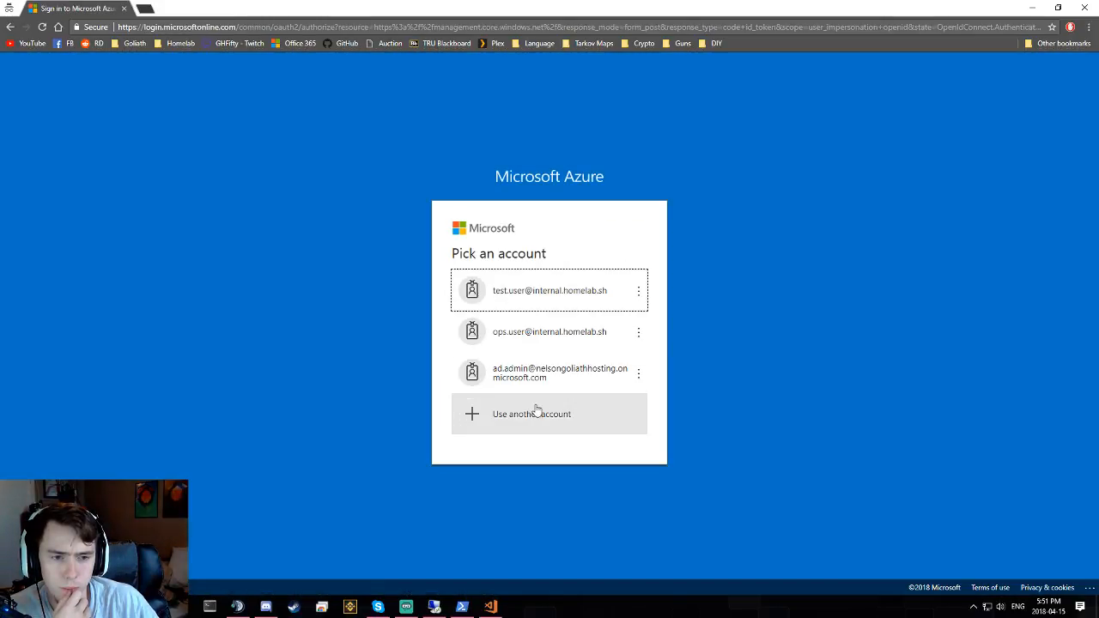
click(508, 419)
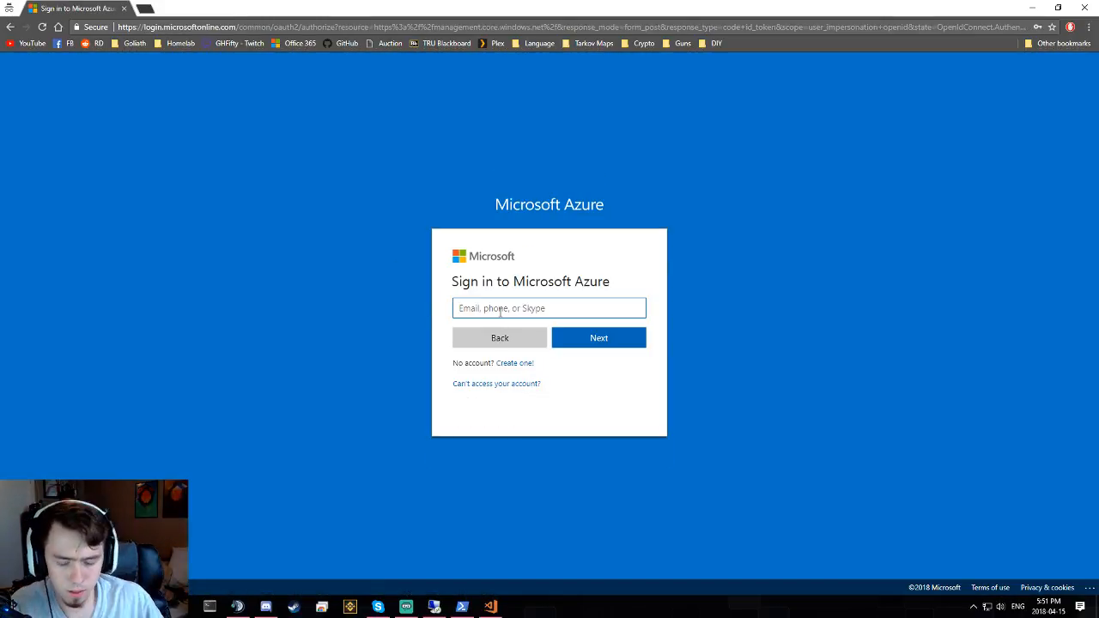
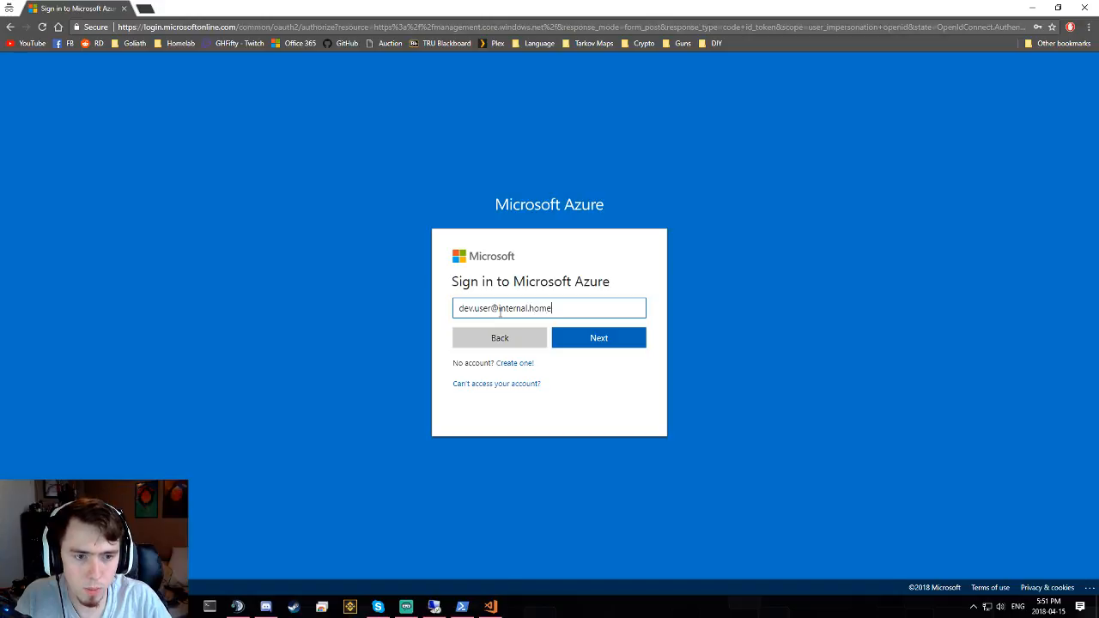
key(Return)
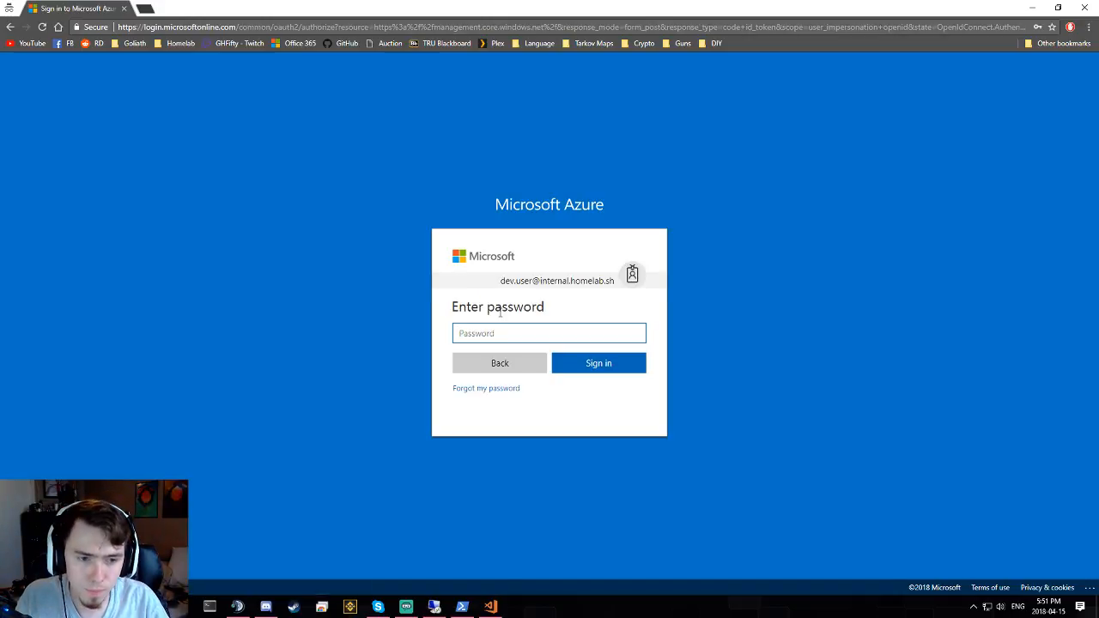
text(••)
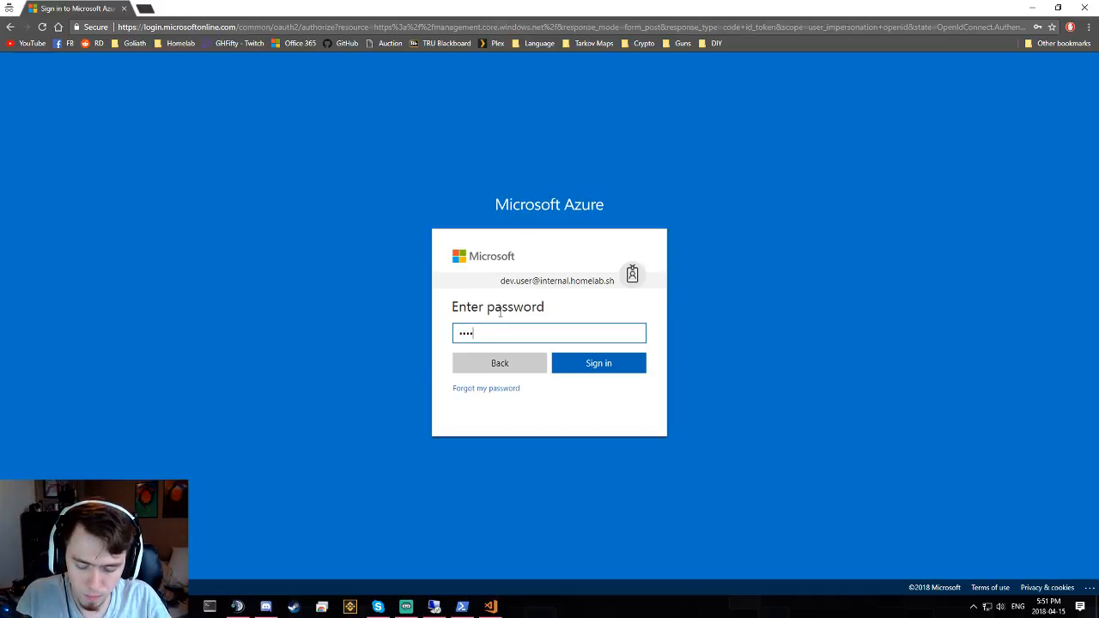
text(•••••••)
key(Return)
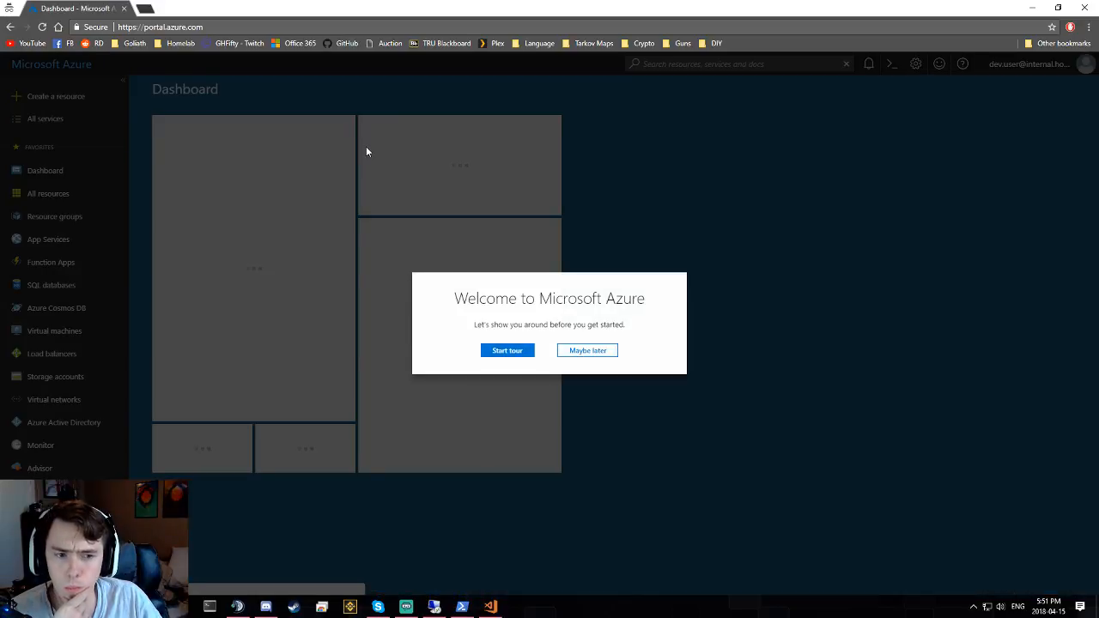
click(610, 351)
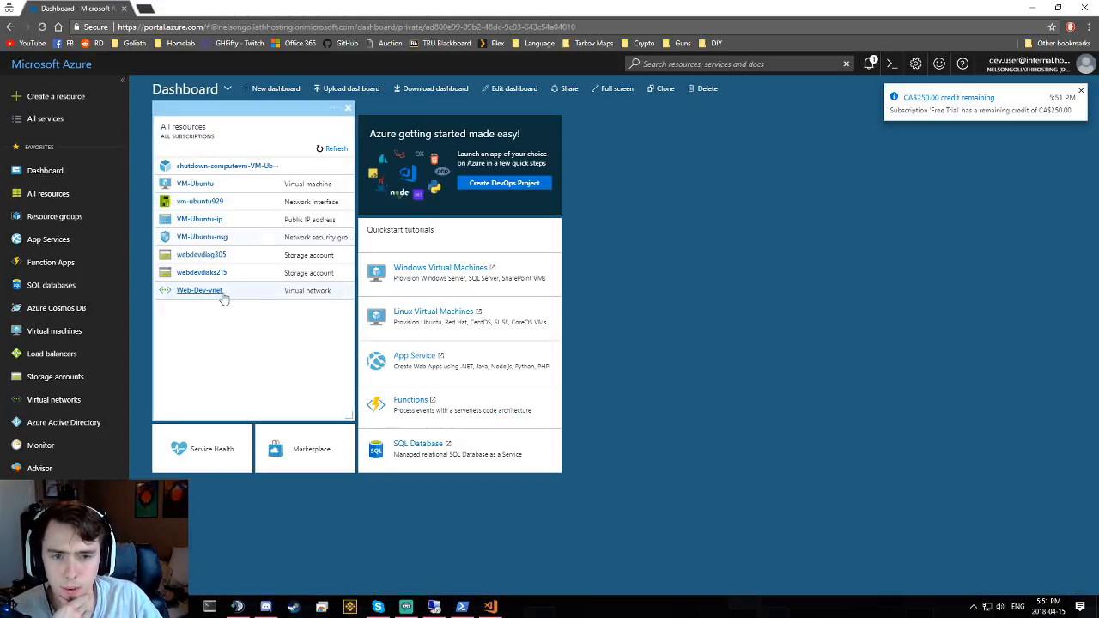
- Open the VM-Ubuntu virtual machine from the All resources list
click(53, 196)
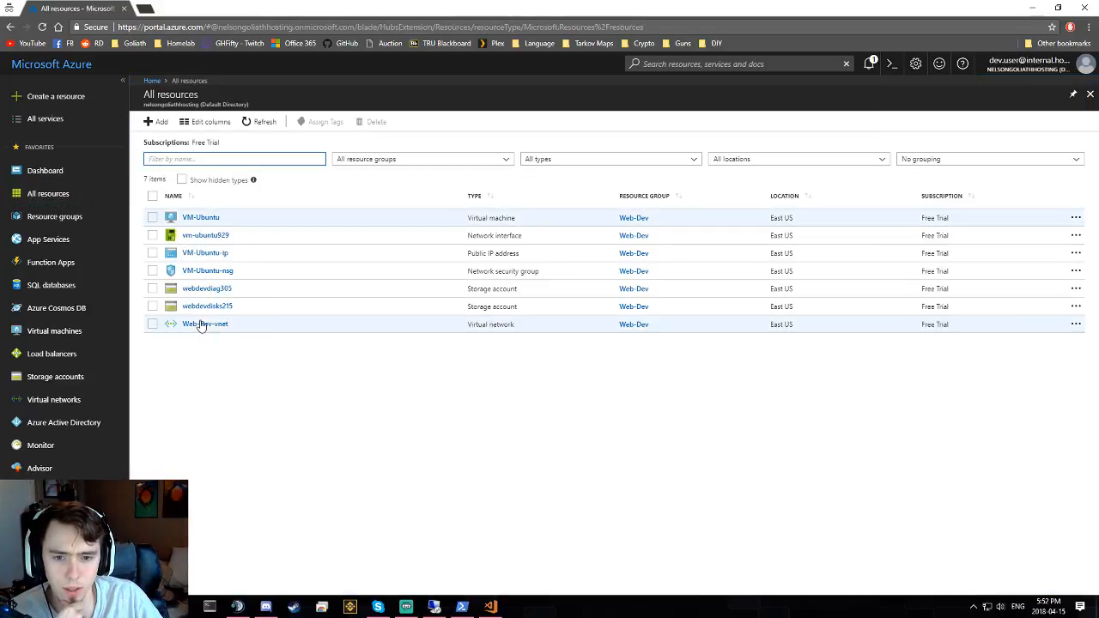
click(201, 218)
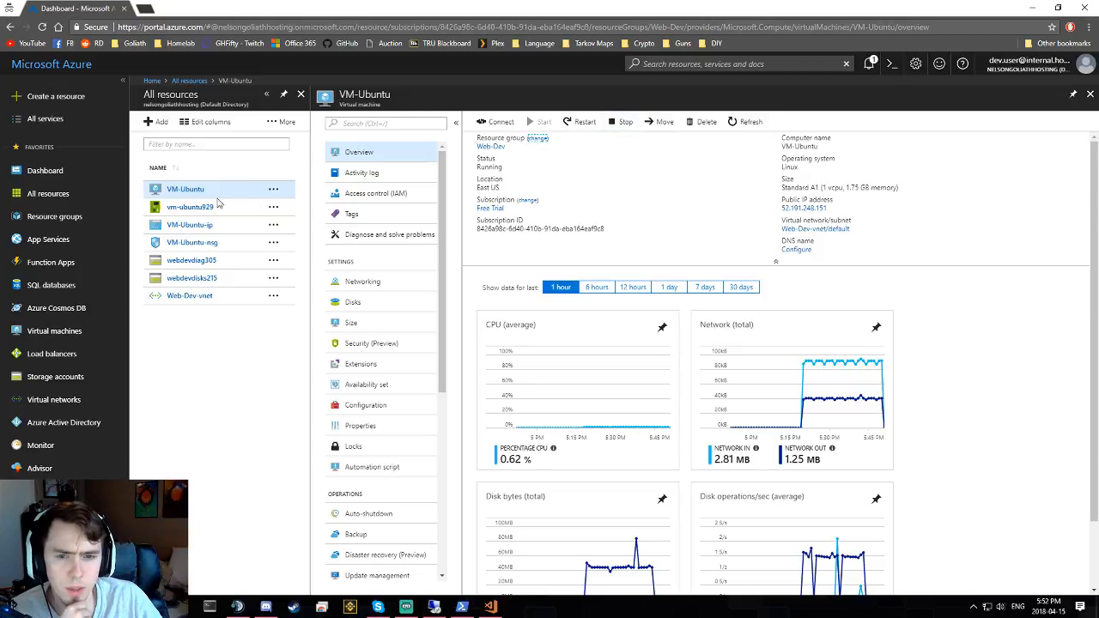
click(408, 197)
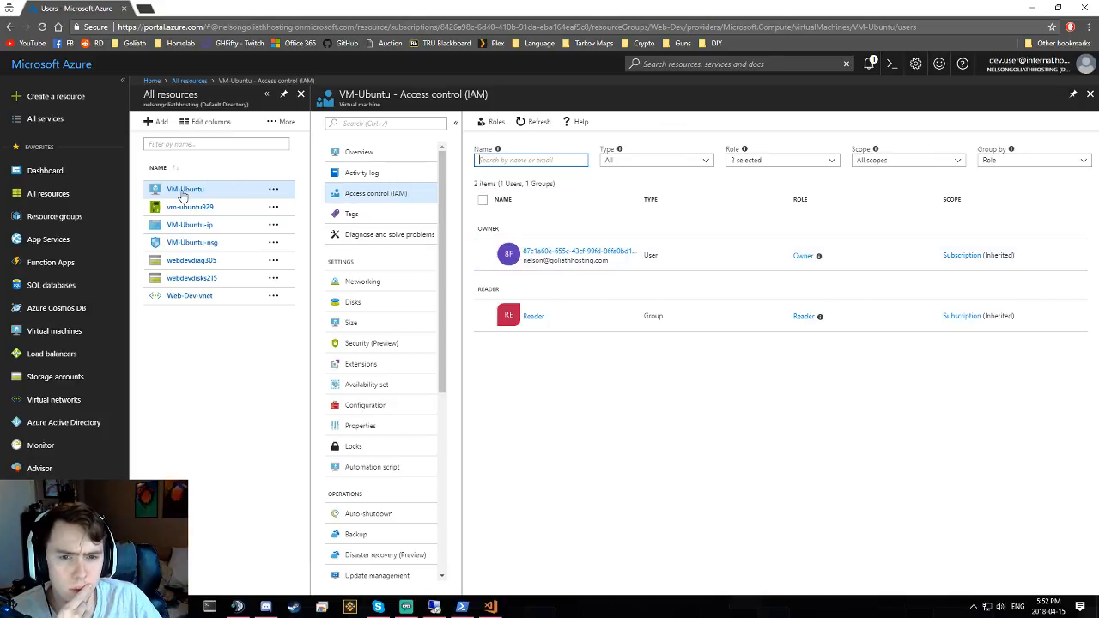
click(184, 225)
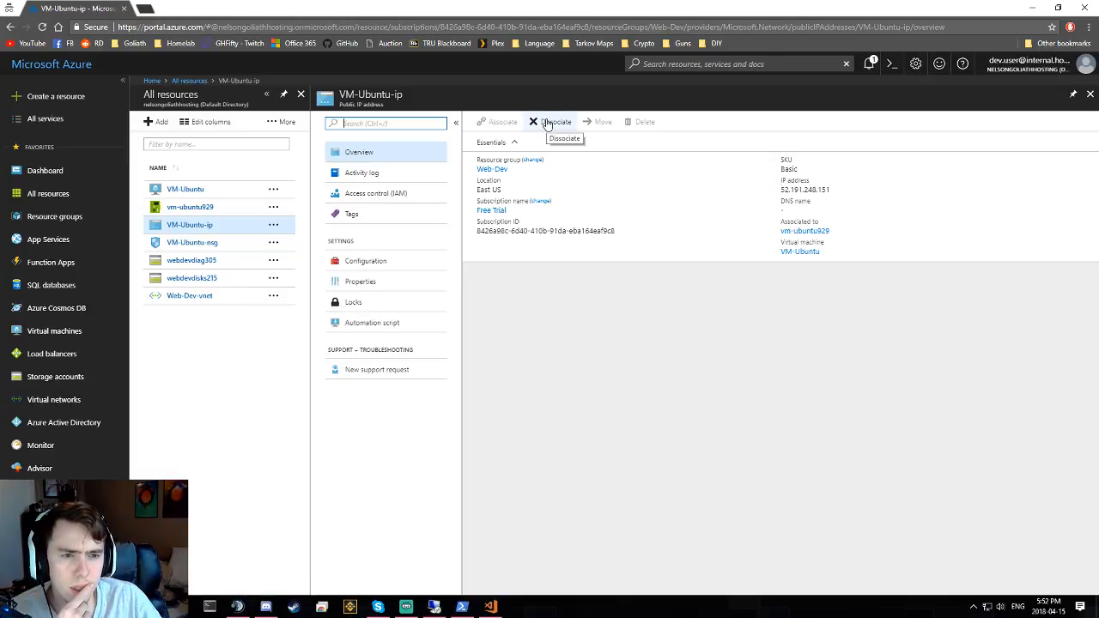
click(183, 189)
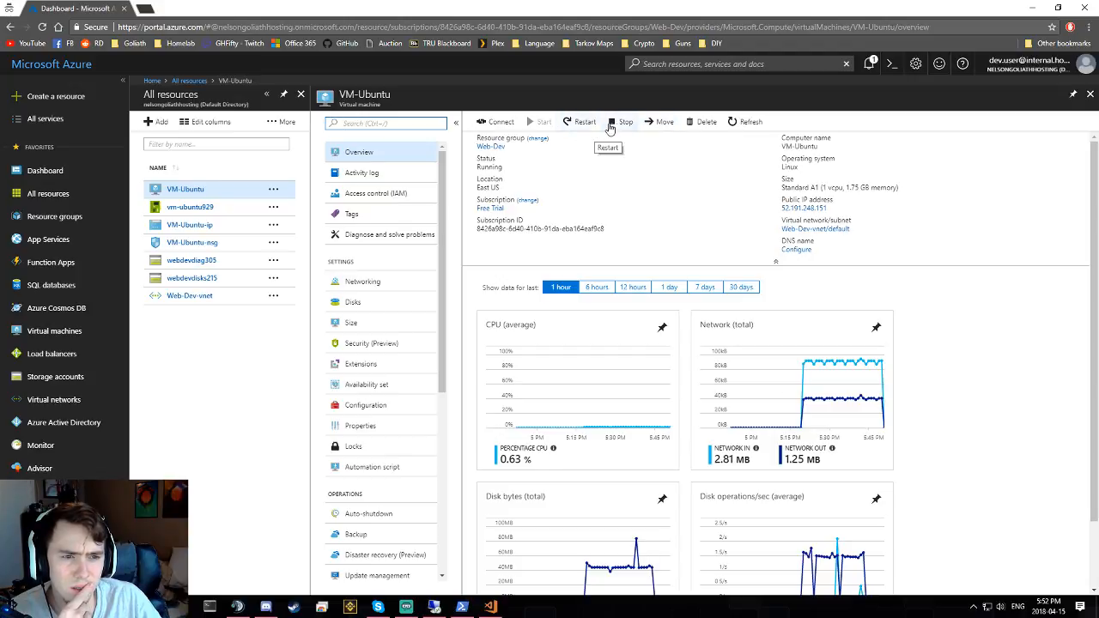
- Attempt to restart VM-Ubuntu, read the resulting error message, and refresh the overview
click(572, 124)
click(500, 201)
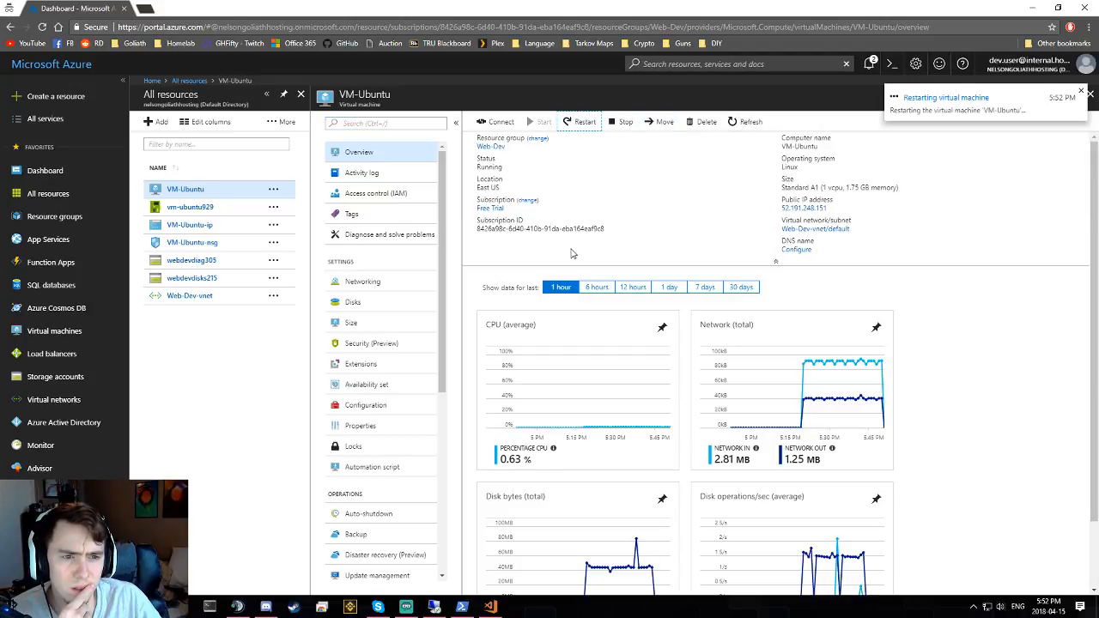
double_click(978, 176)
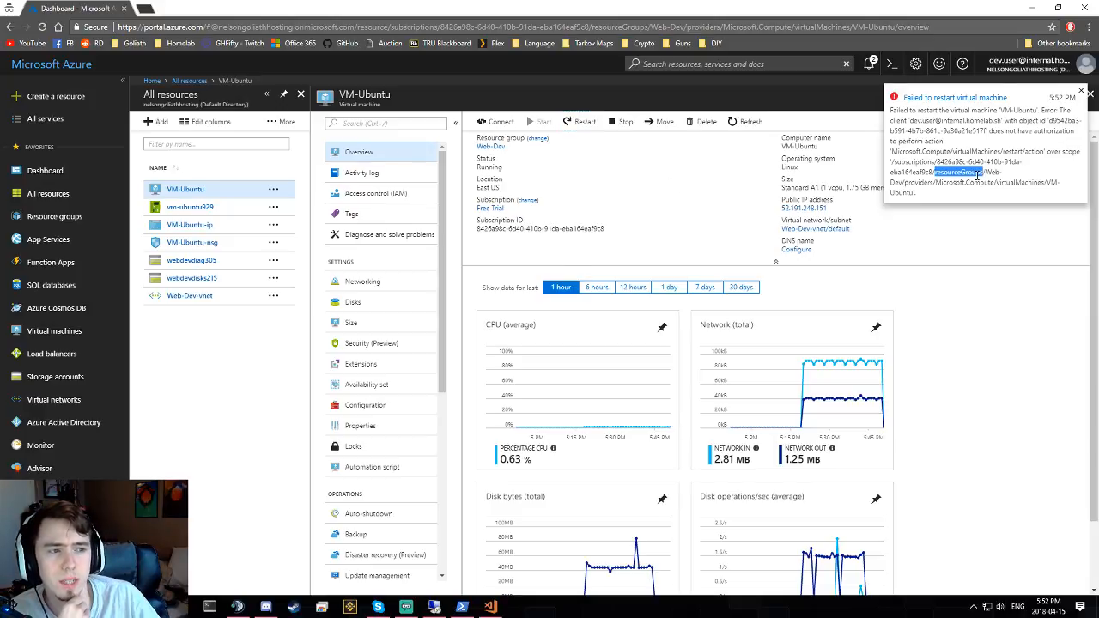
click(955, 158)
drag(942, 98, 1034, 164)
click(1045, 175)
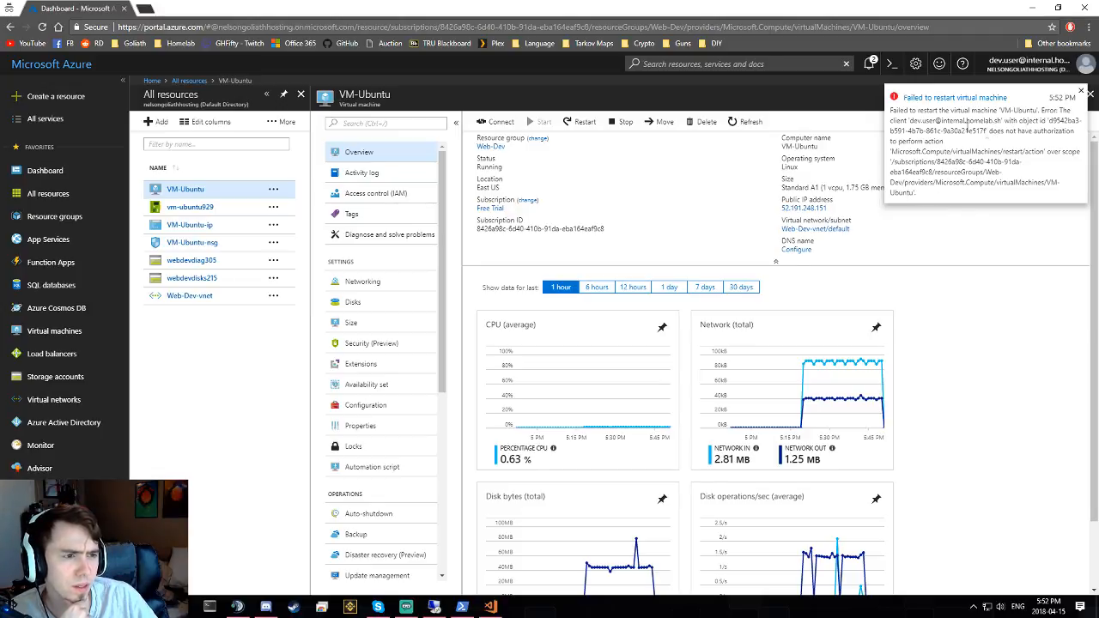
drag(987, 131, 976, 163)
click(727, 163)
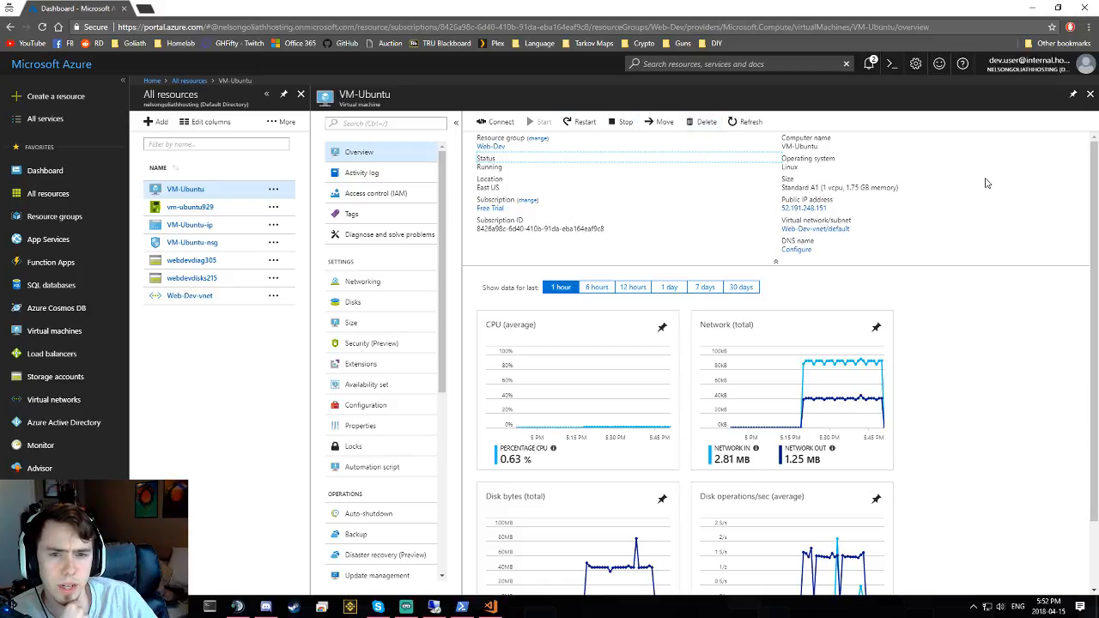
click(738, 121)
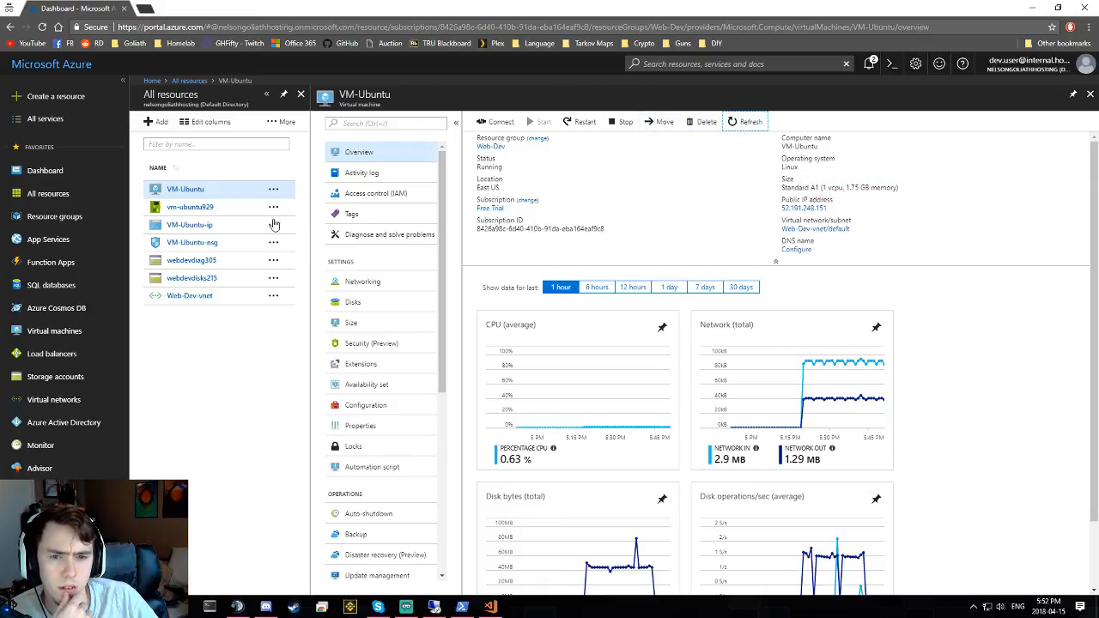
- Attempt to dissociate the VM-Ubuntu-ip public IP from its network interface, then dismiss the failure
click(182, 209)
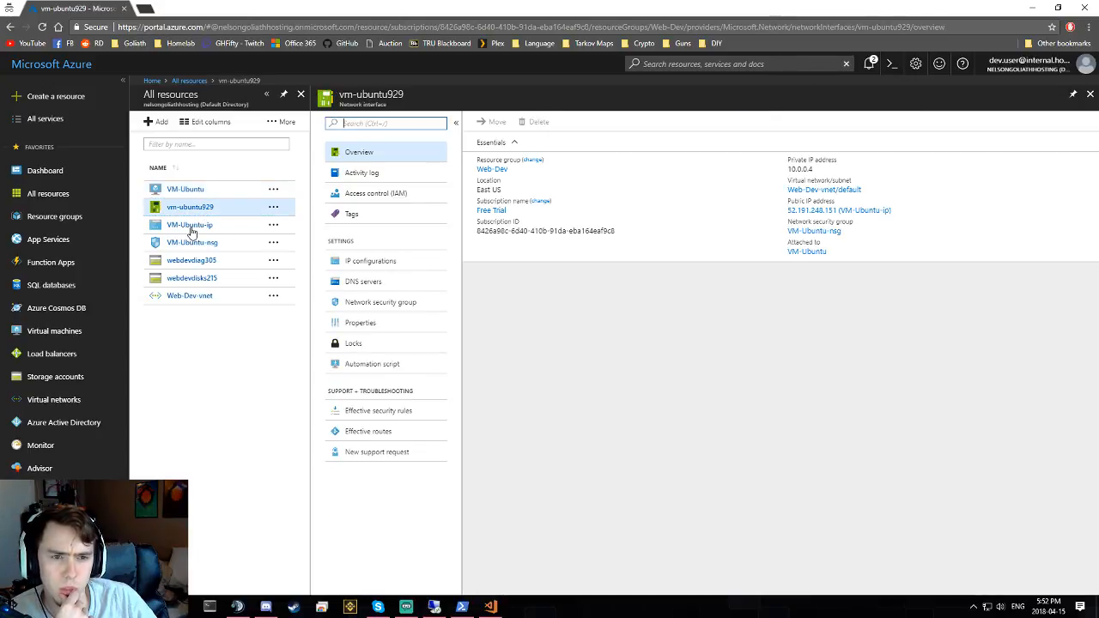
click(192, 228)
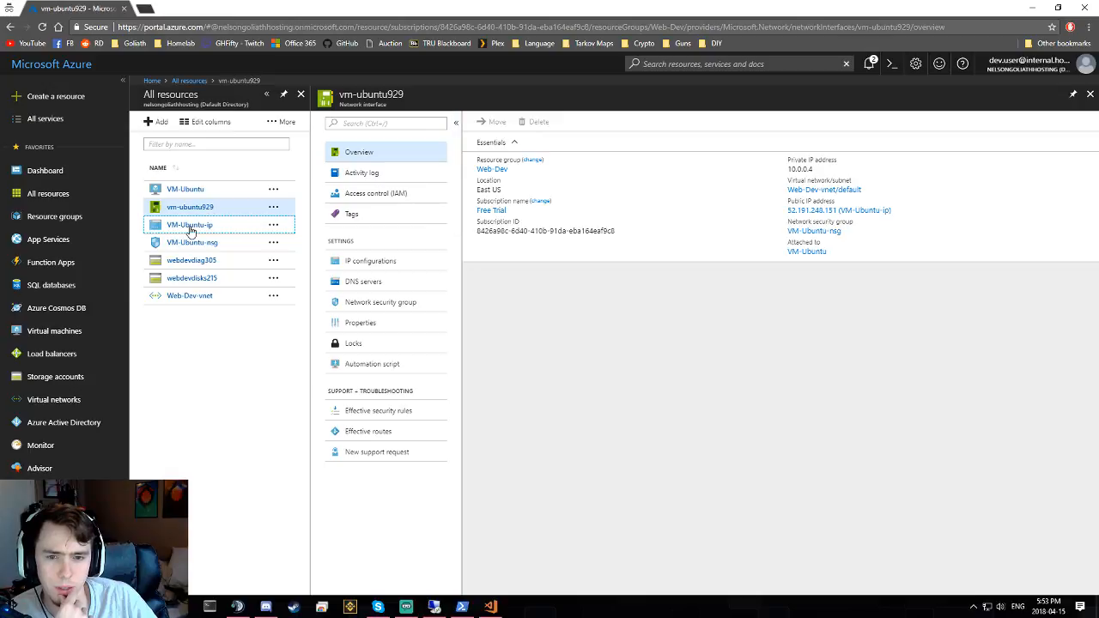
click(176, 227)
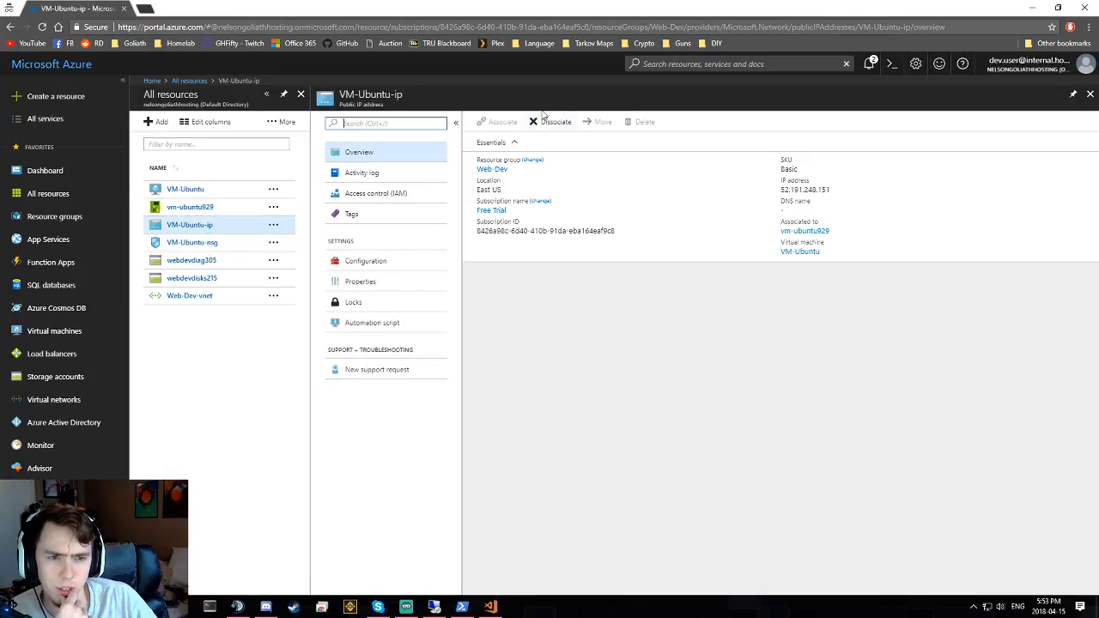
click(552, 121)
click(506, 200)
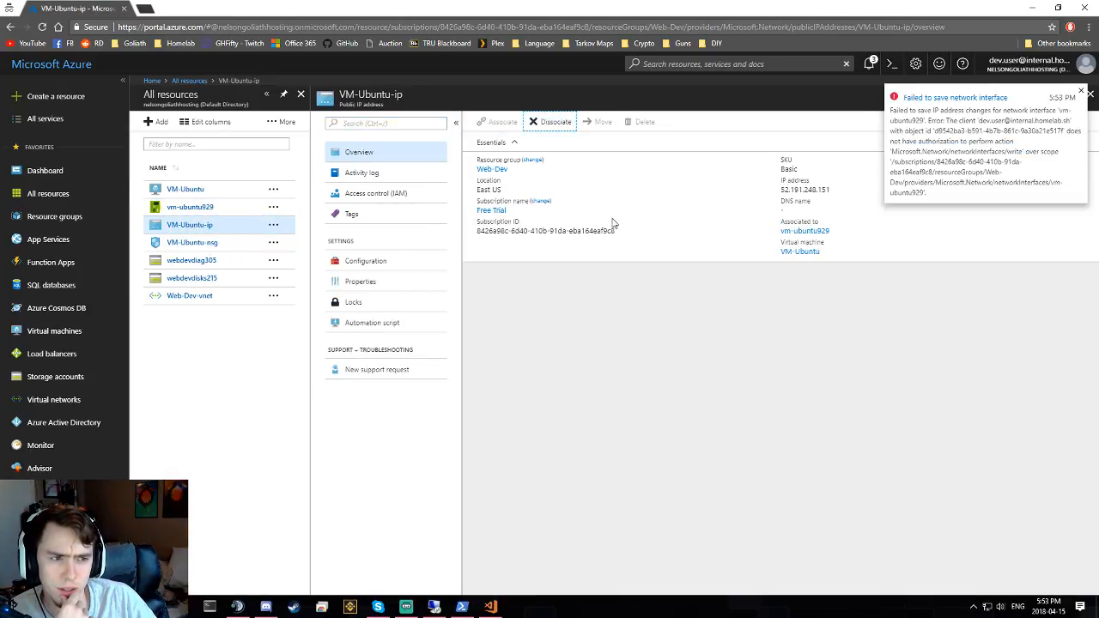
click(1080, 91)
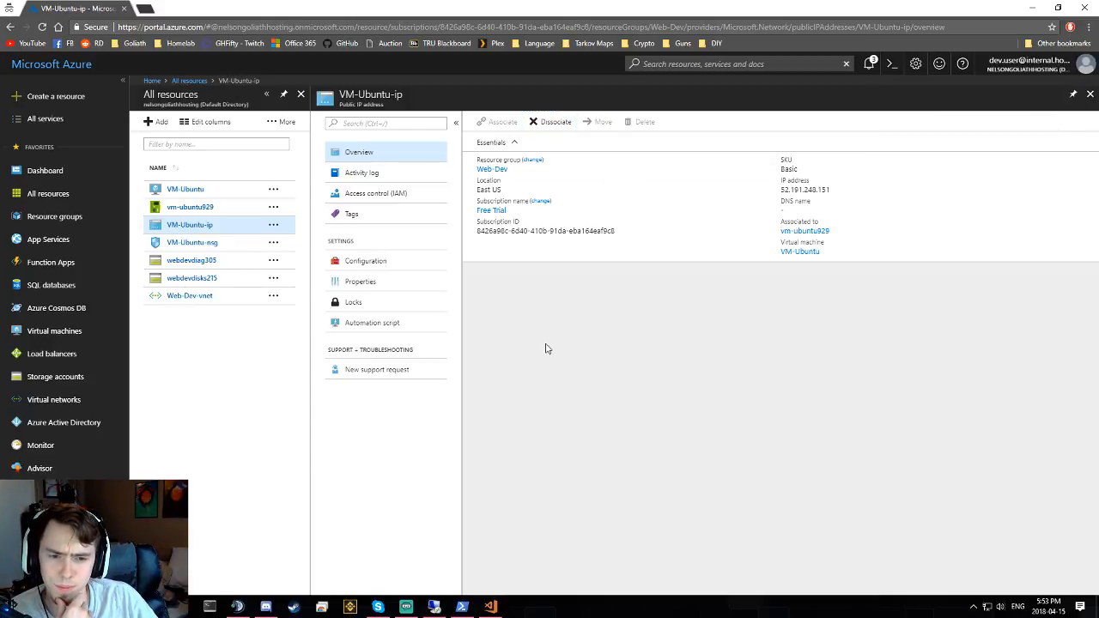
- Return to the dashboard and dismiss all portal notifications
click(151, 81)
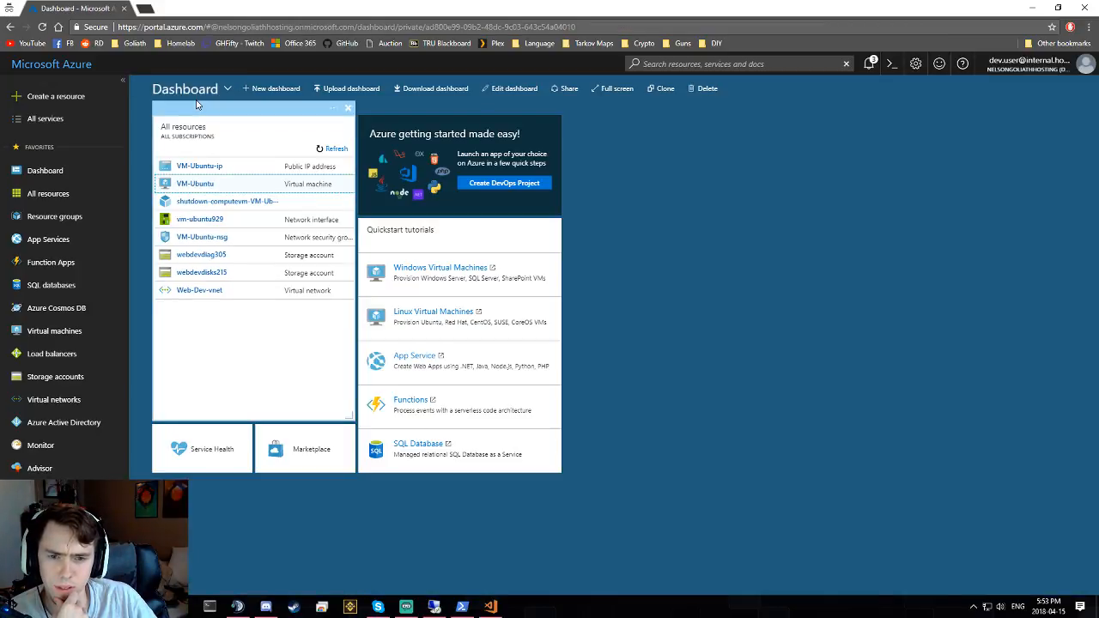
click(869, 65)
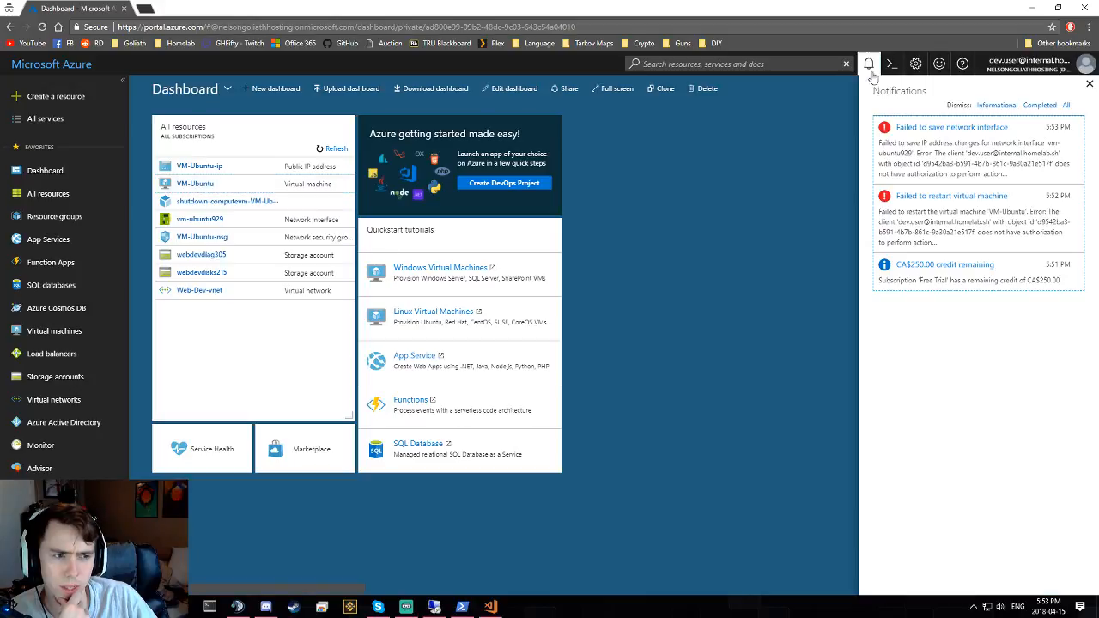
click(1065, 105)
click(1088, 83)
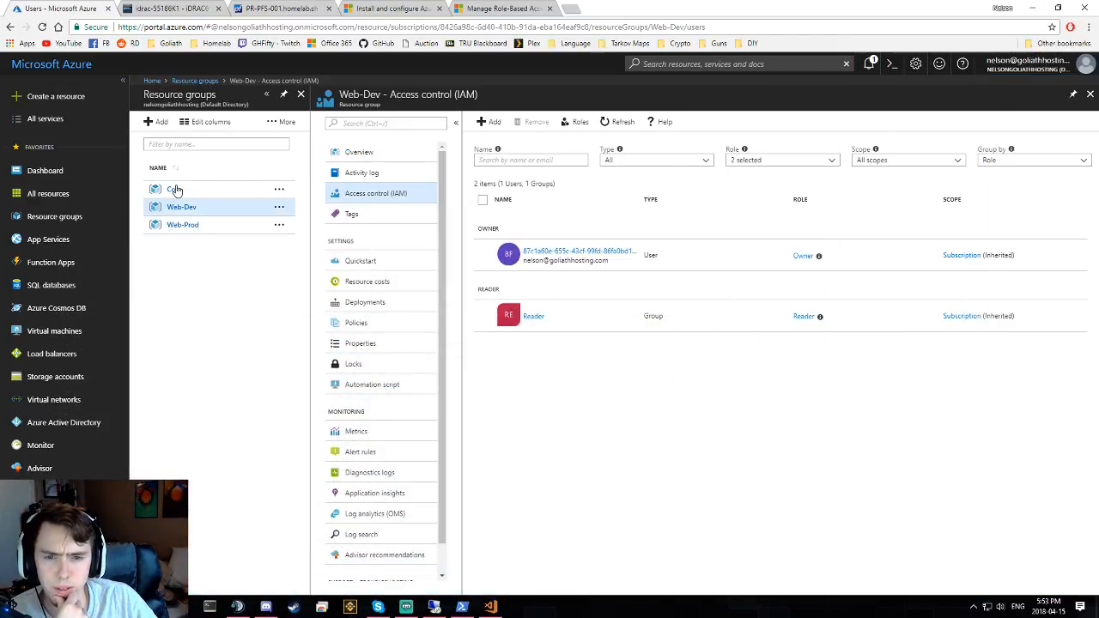
- Open the Contributor group from Core's Access control (IAM) and view its Azure resources
click(175, 189)
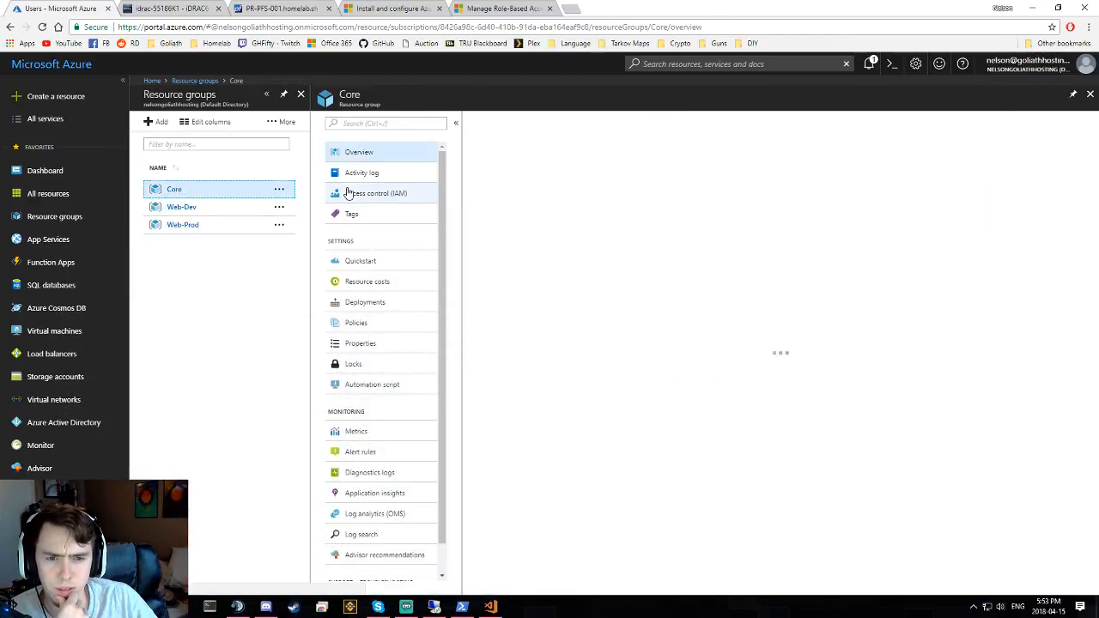
click(377, 201)
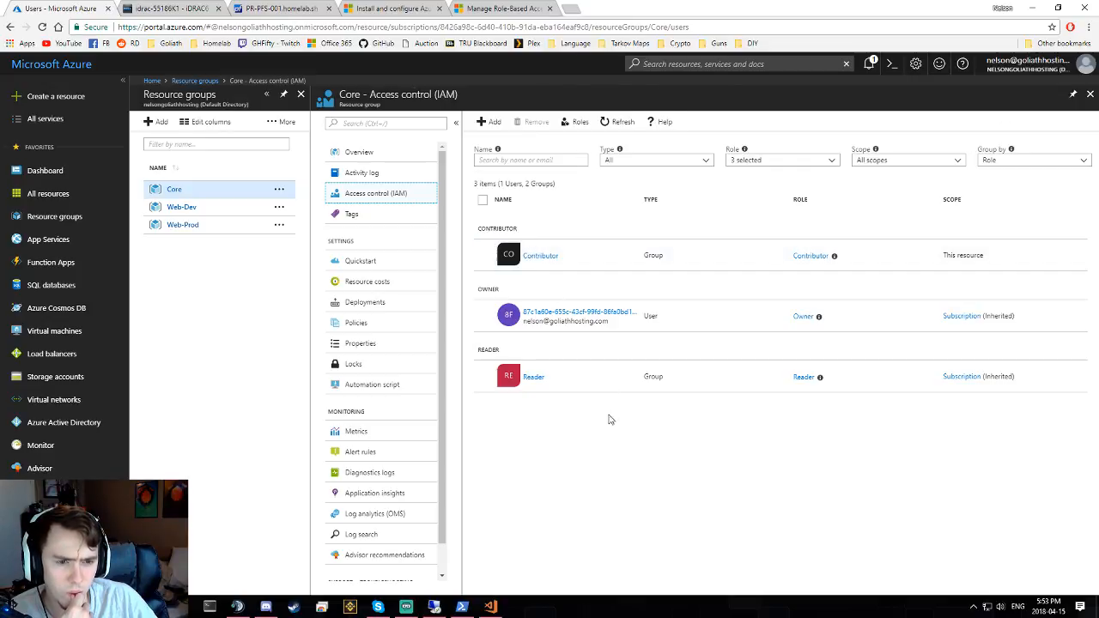
click(542, 268)
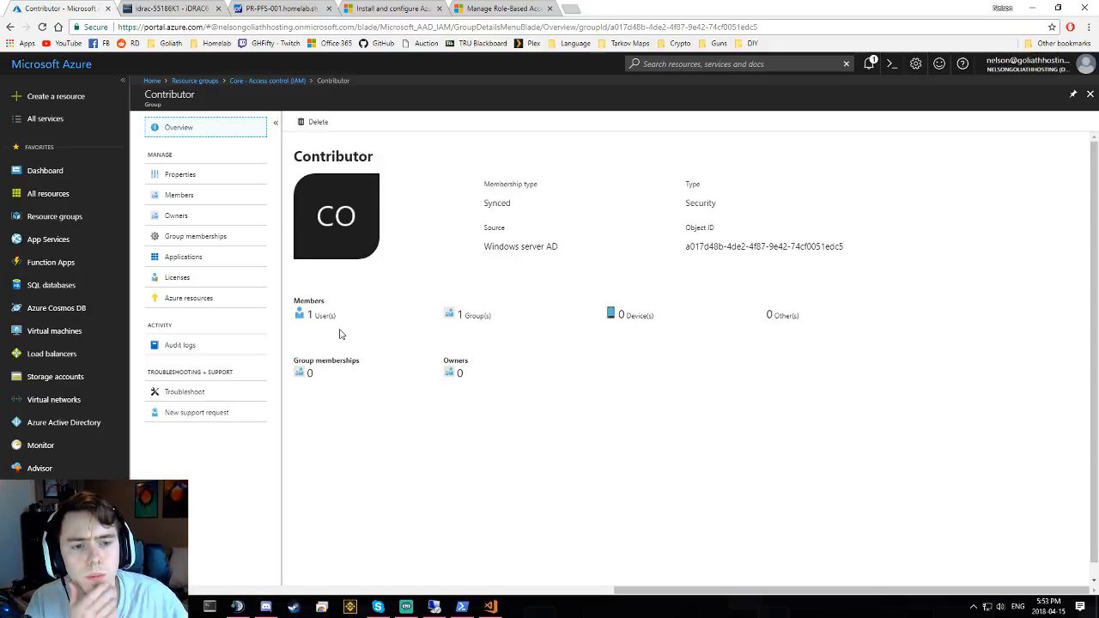
click(183, 298)
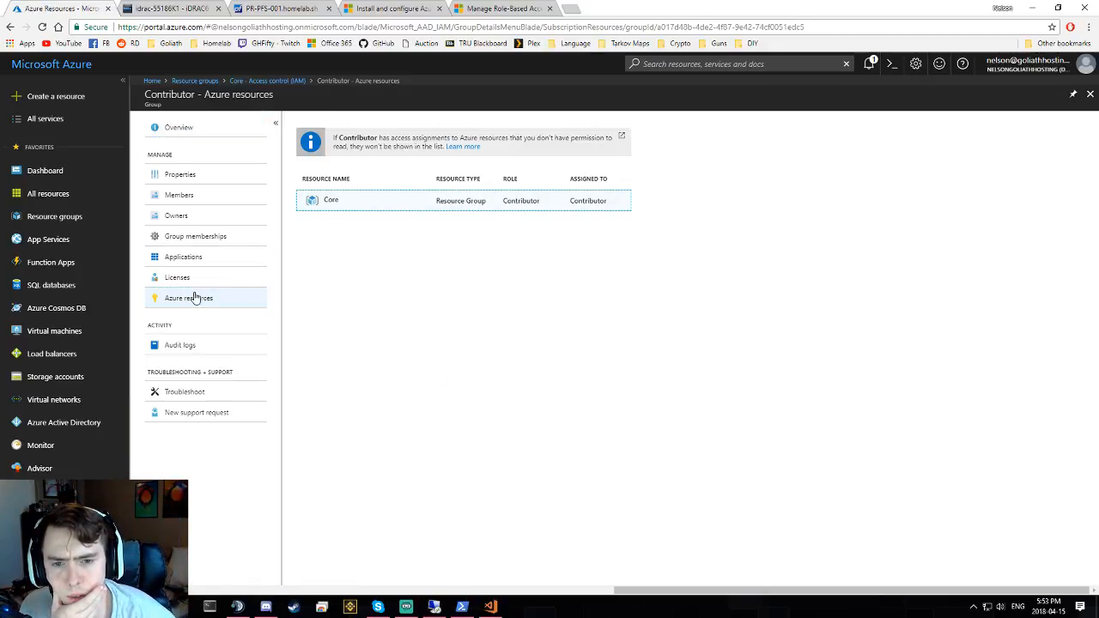
- Review the Contributor group's members and owners
click(182, 197)
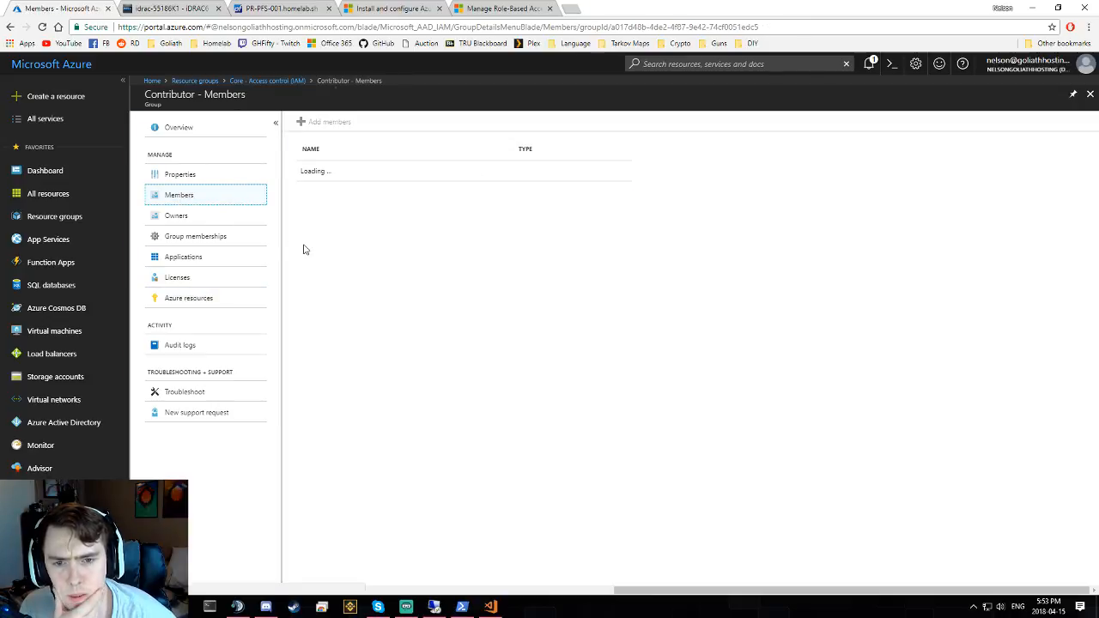
click(195, 216)
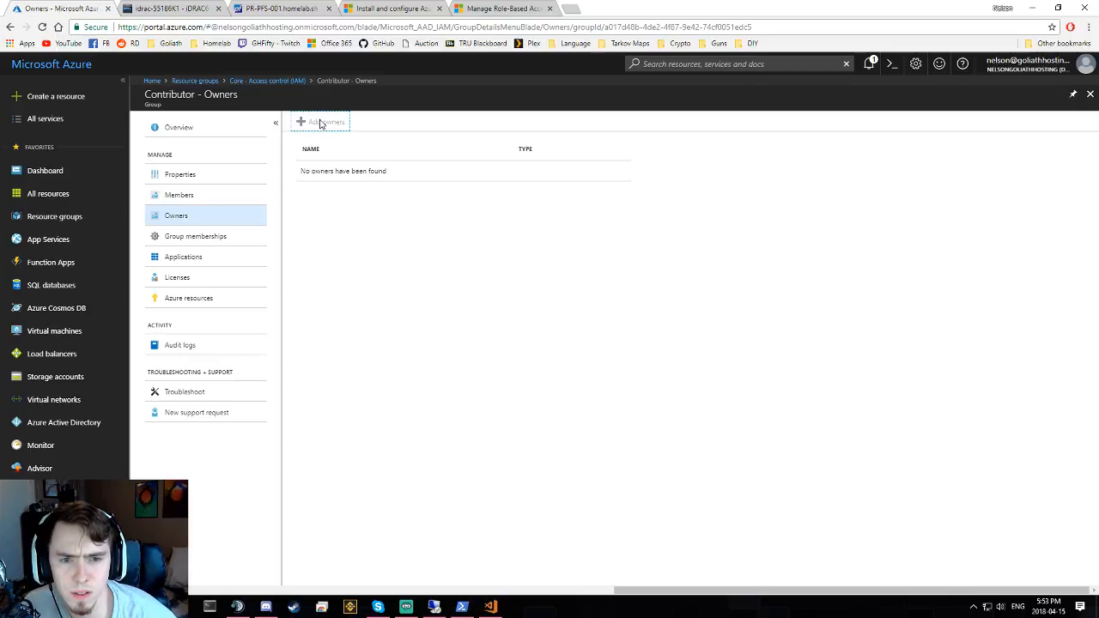
click(207, 202)
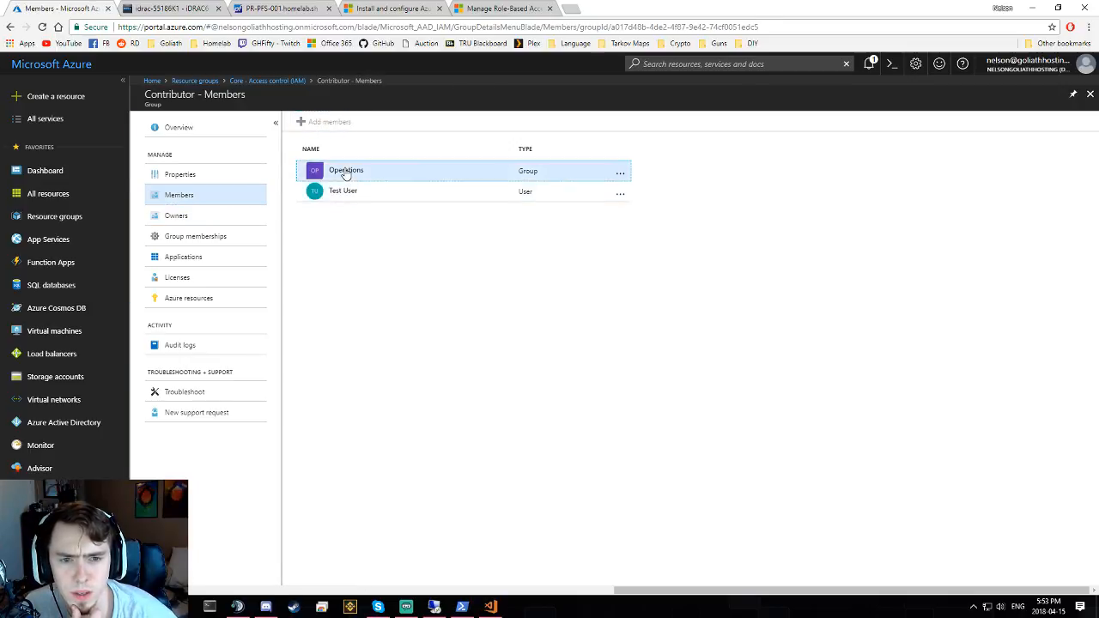
- Open the member group Operations, view its empty Azure resources, then switch to the RDP session
click(342, 178)
double_click(168, 161)
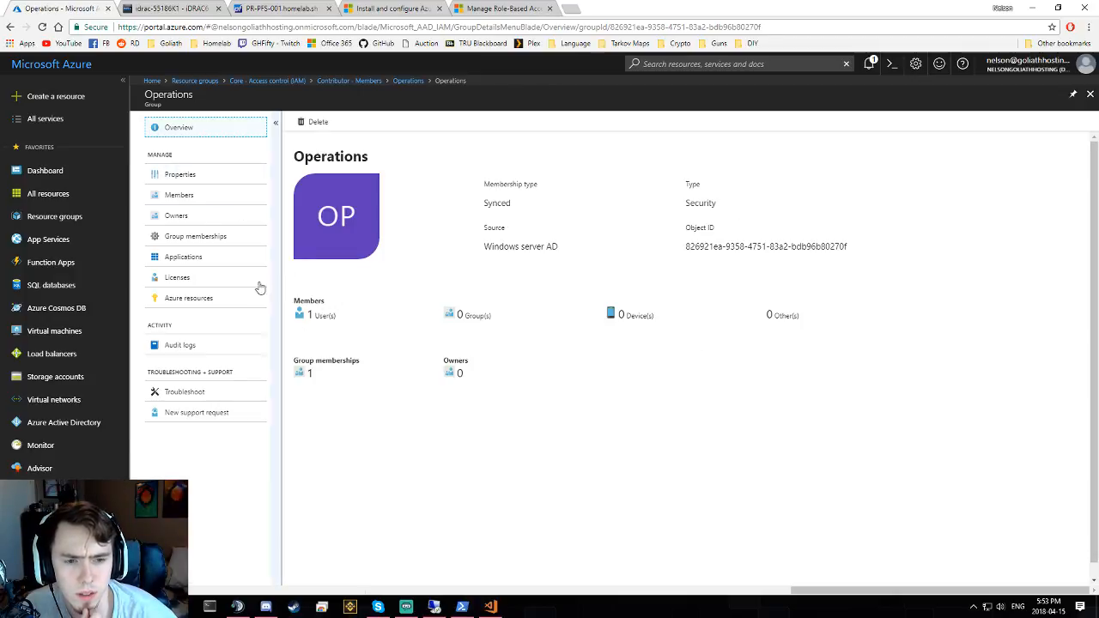
click(186, 297)
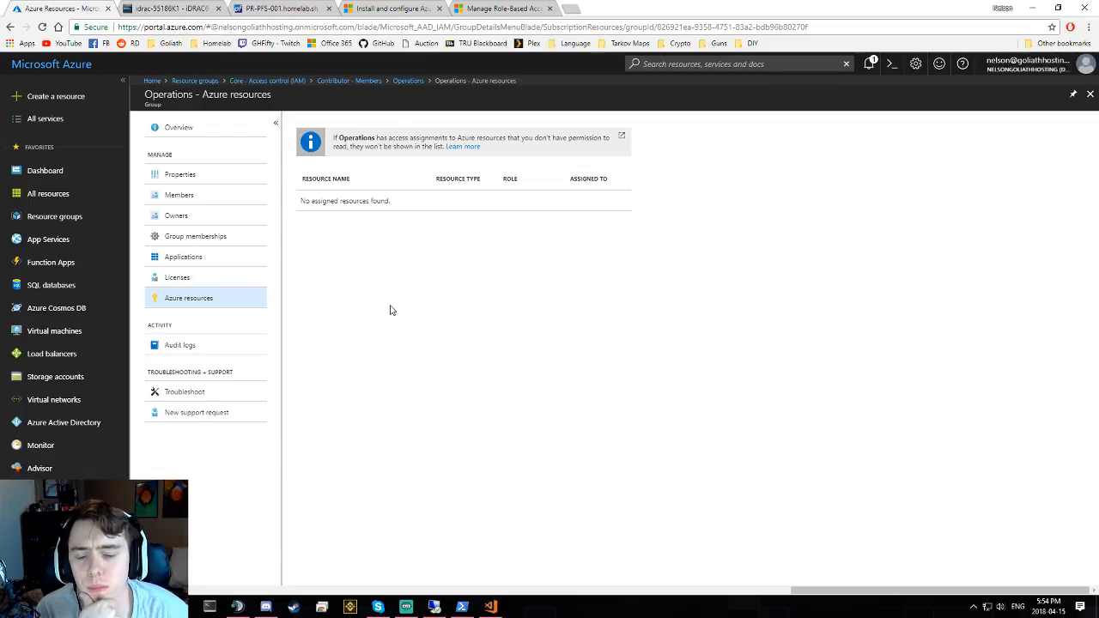
click(434, 607)
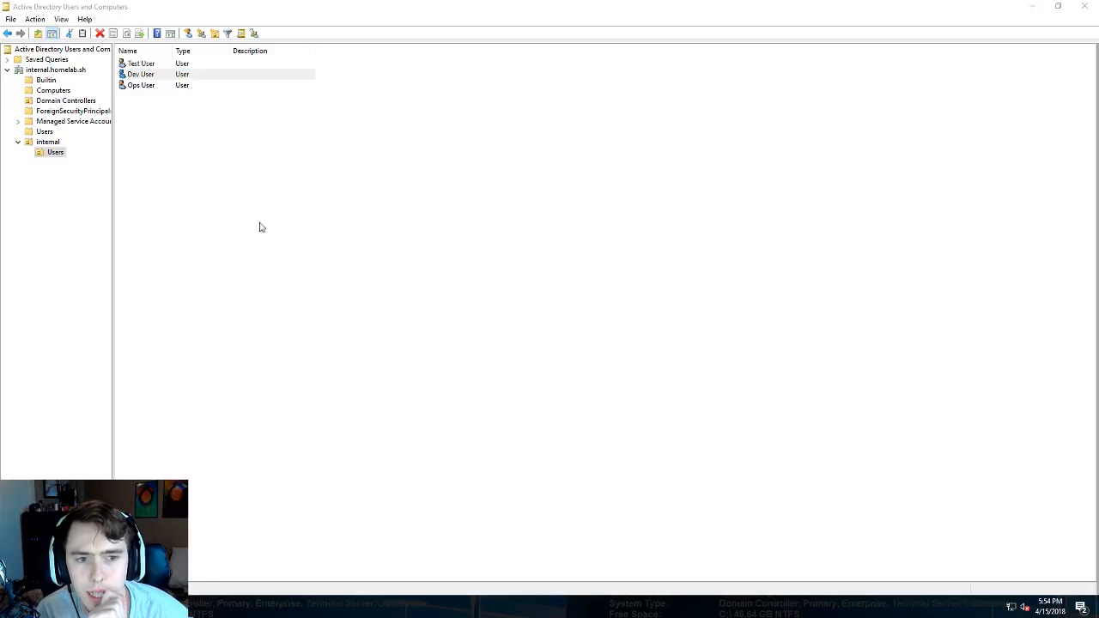
click(327, 97)
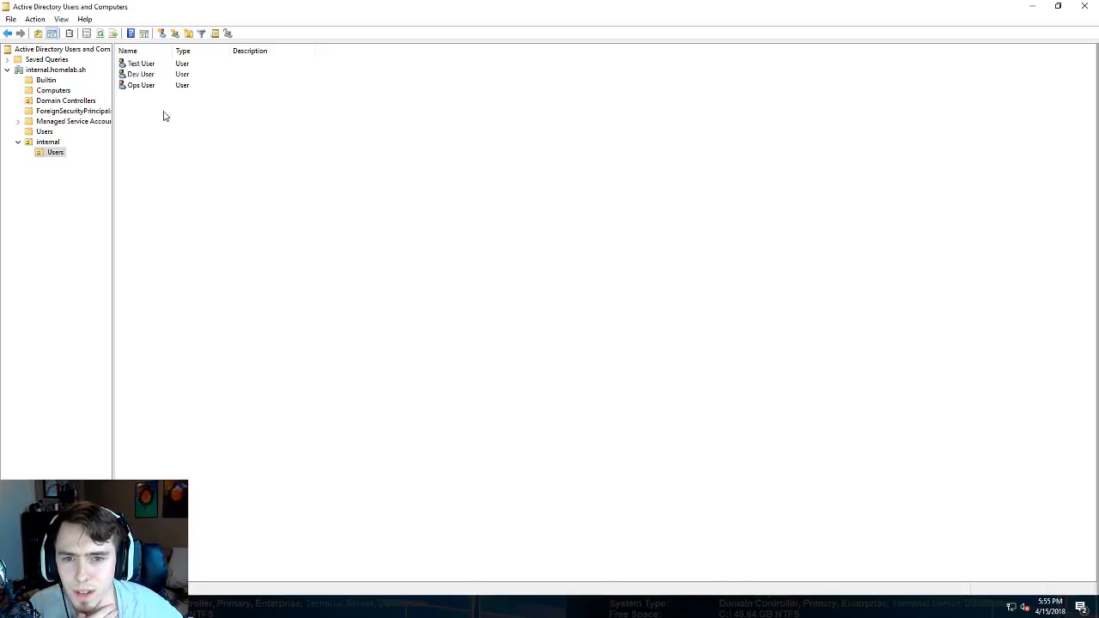
- Show the internal OU's groups and widen the Type column so full group types show
click(52, 143)
click(54, 153)
click(48, 143)
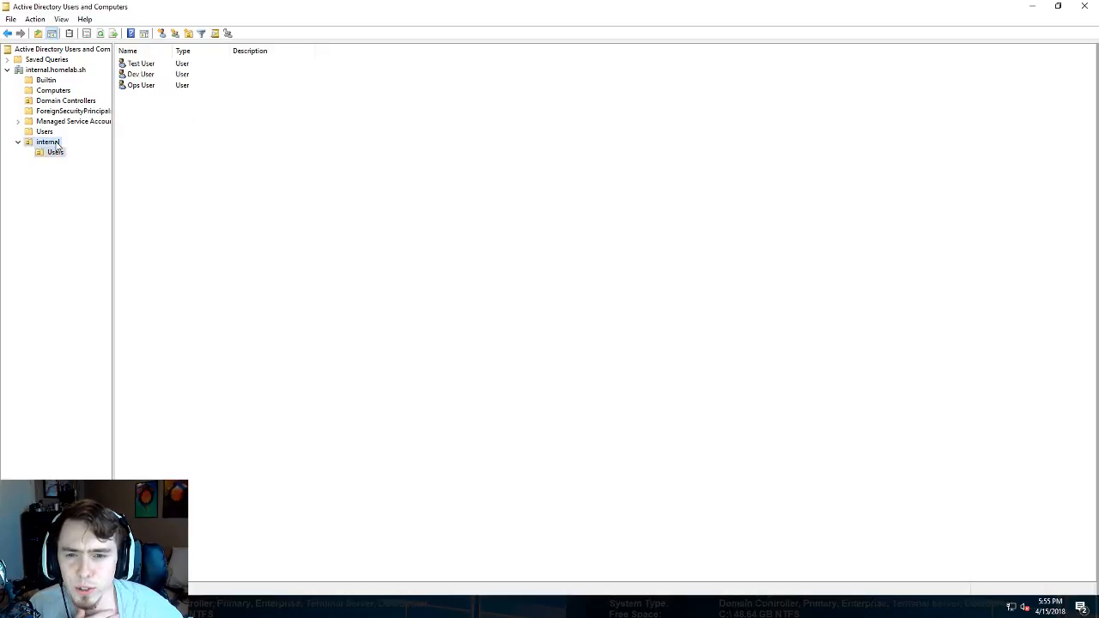
click(146, 77)
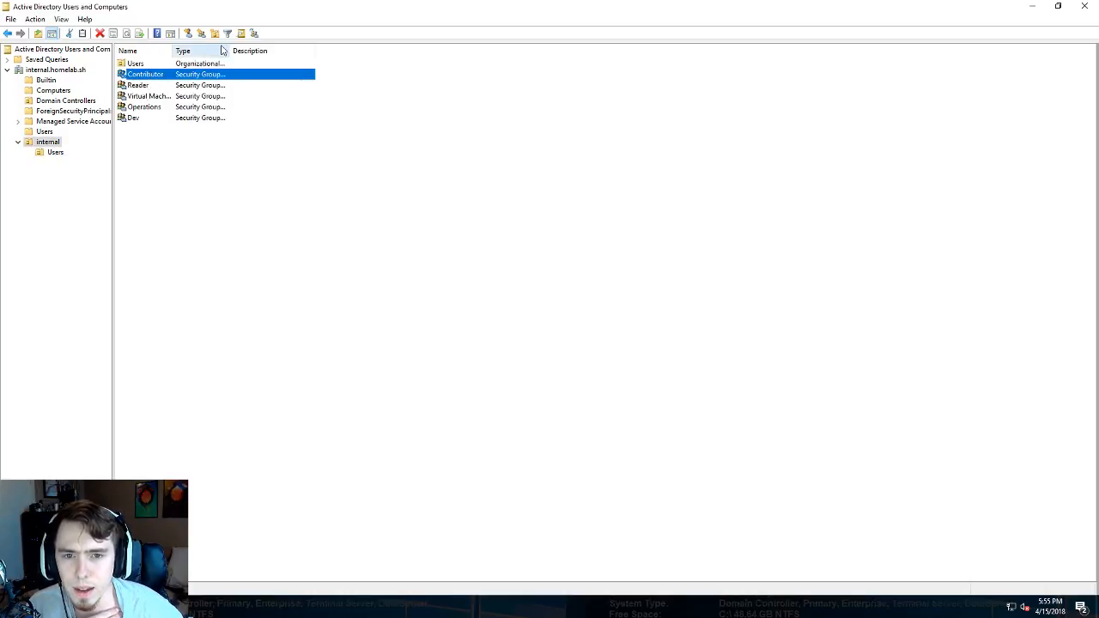
drag(316, 51, 317, 52)
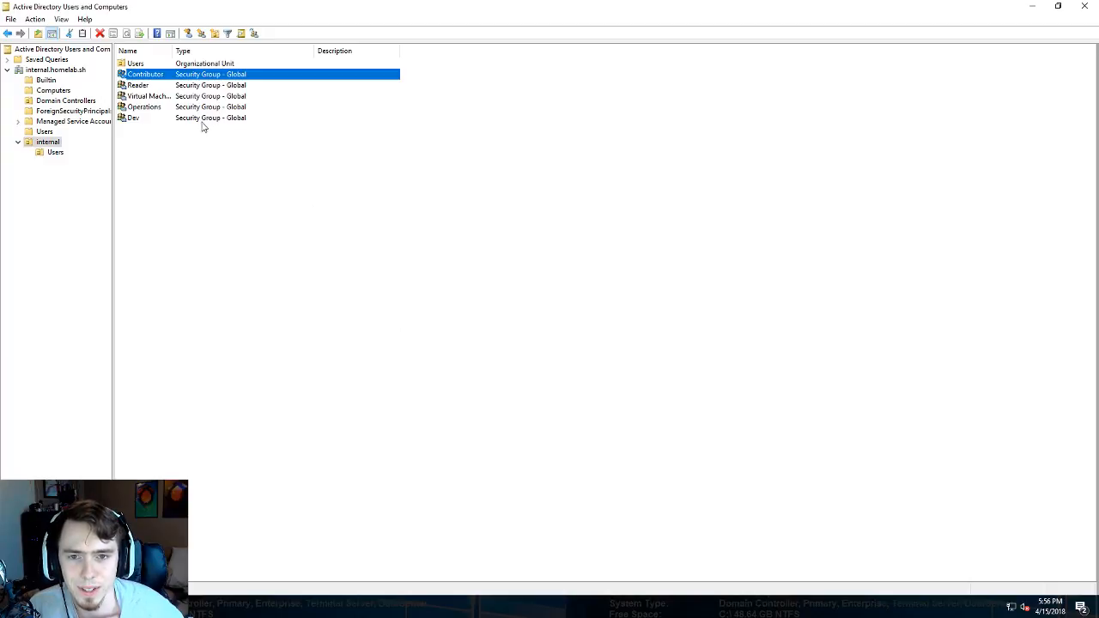
- Alternate the selection between the Contributor and Operations groups
click(147, 108)
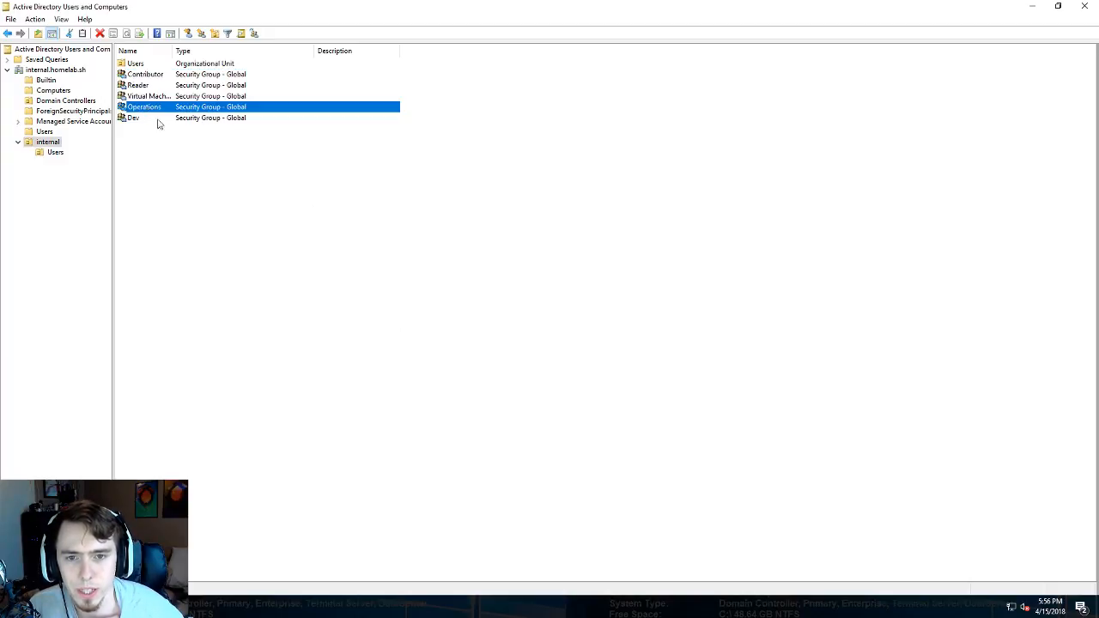
click(149, 75)
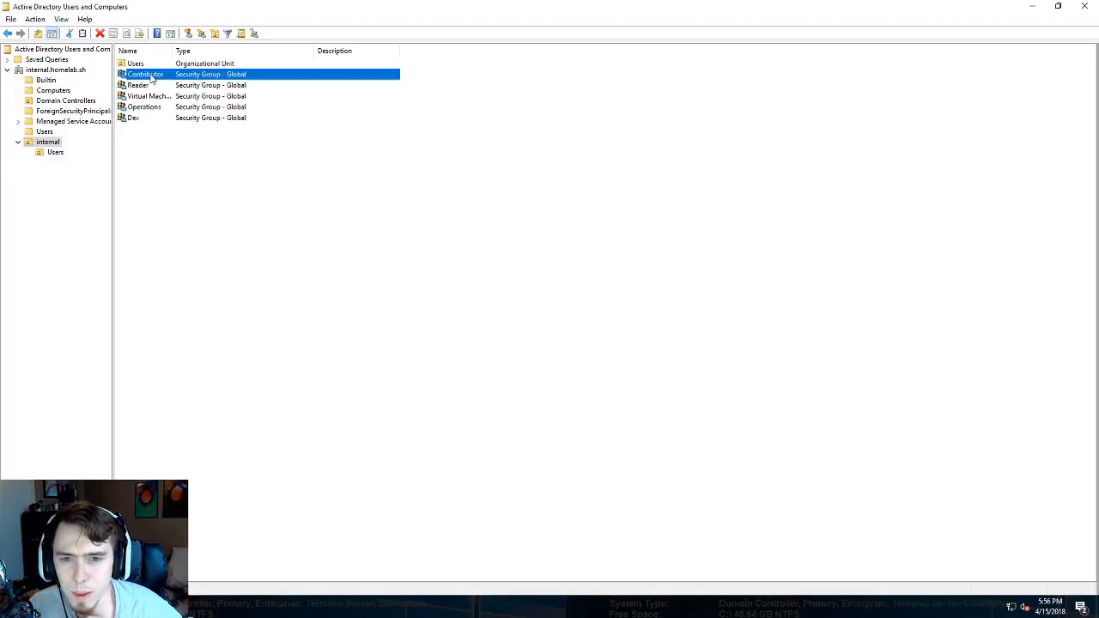
click(152, 108)
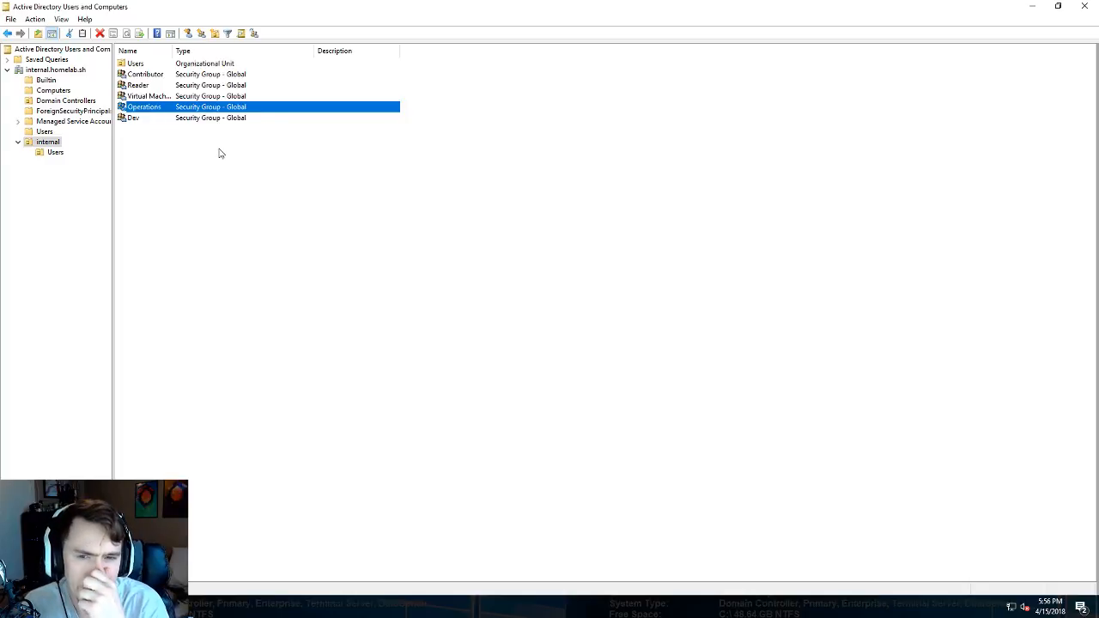
click(161, 74)
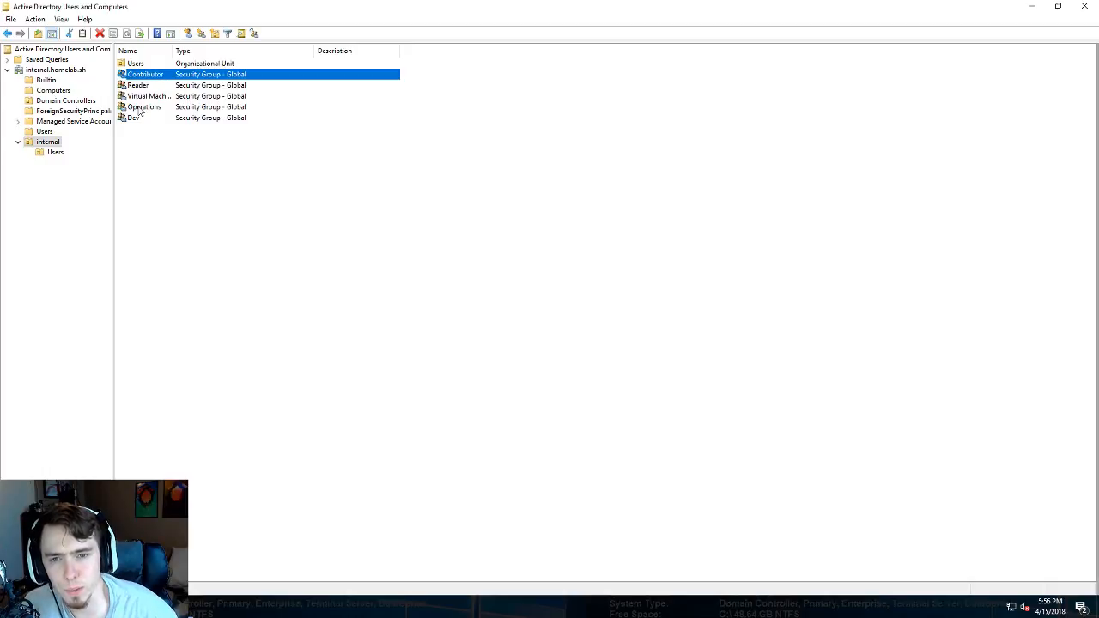
click(146, 108)
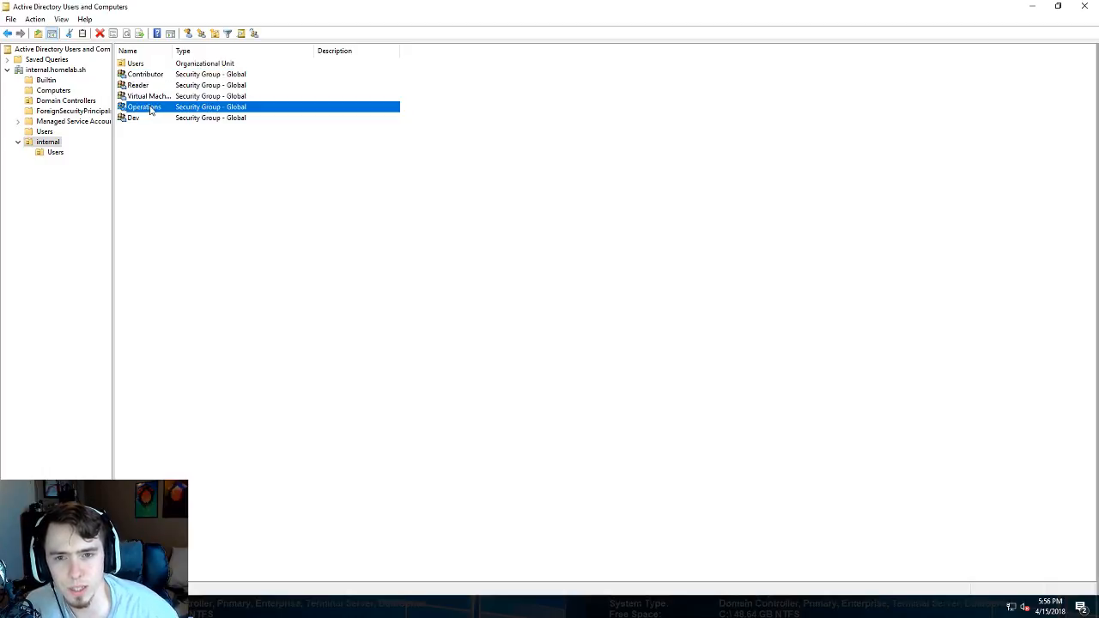
click(140, 75)
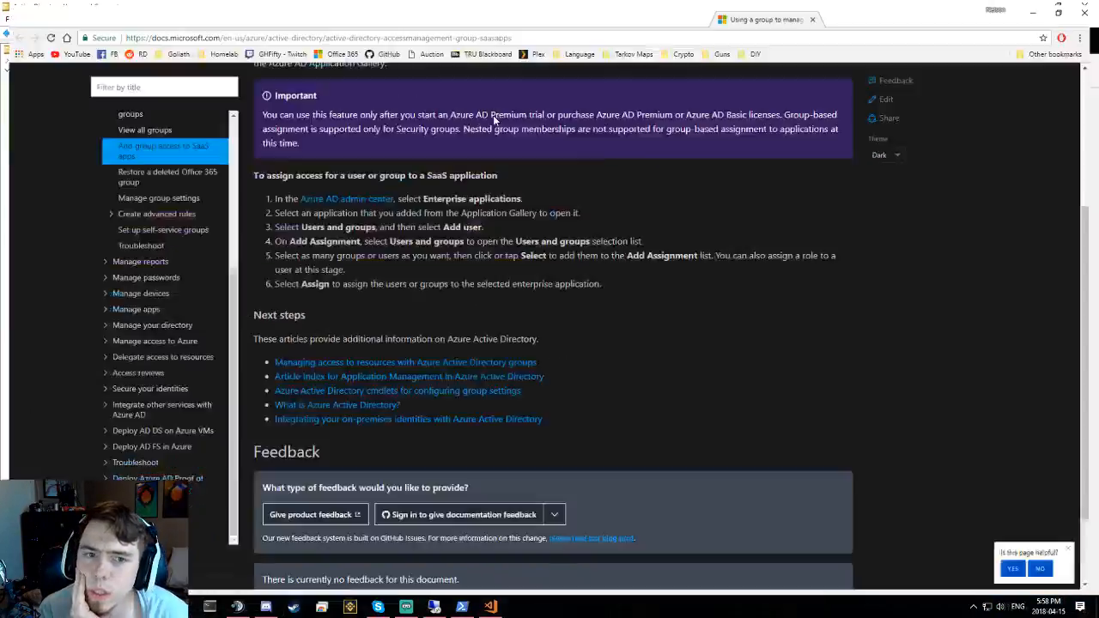
- Scroll the view and switch back to the Active Directory console with Alt+Tab
scroll(463, 208, down, 2)
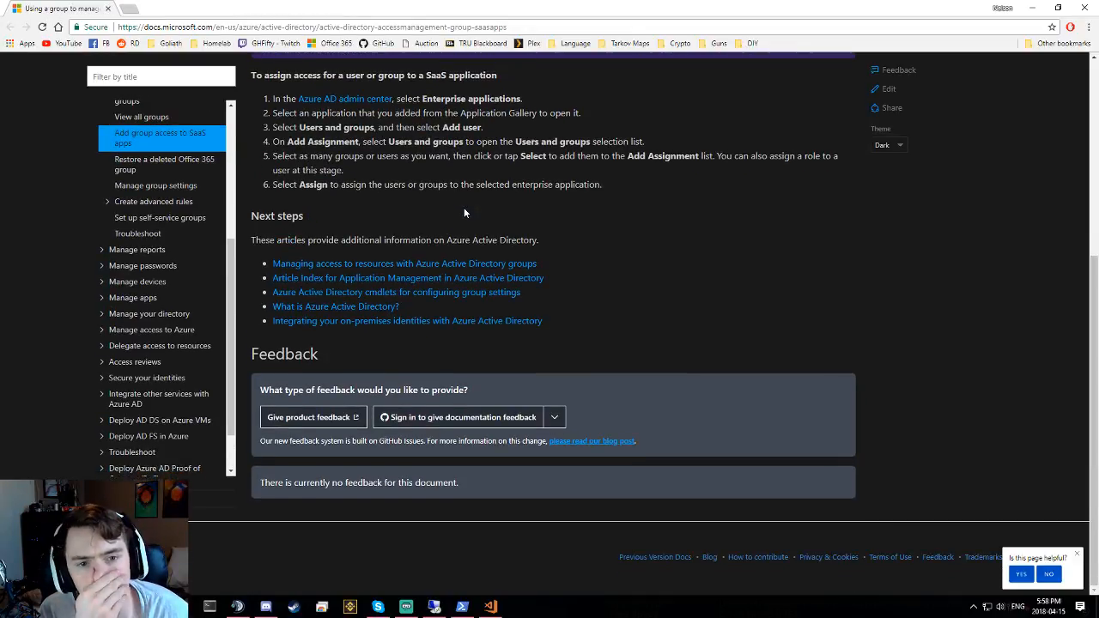
scroll(463, 212, up, 1)
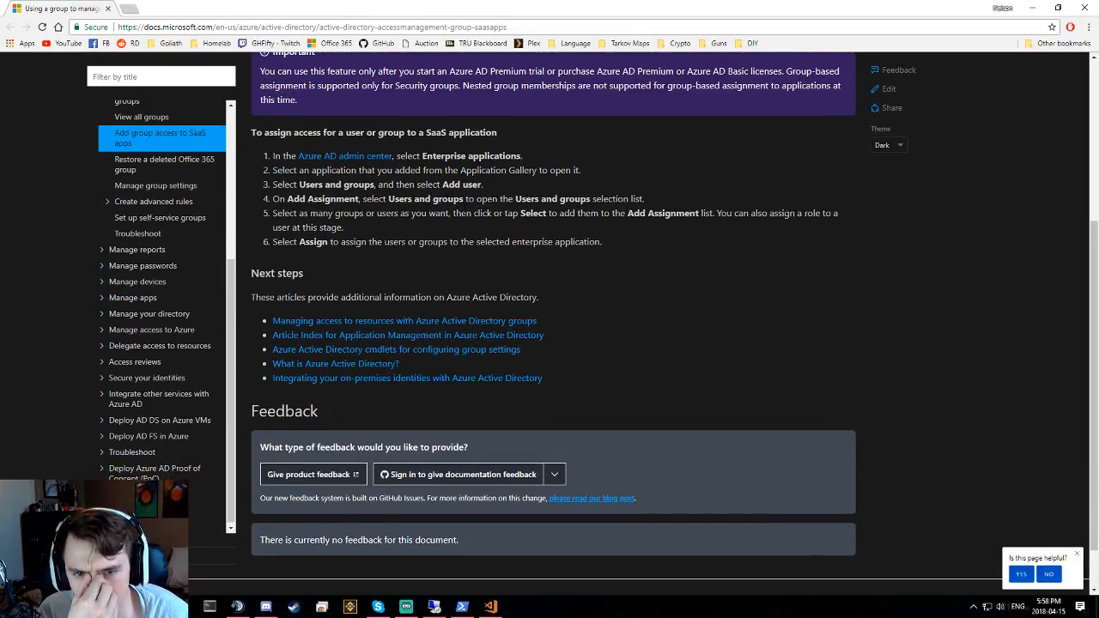
scroll(458, 212, up, 2)
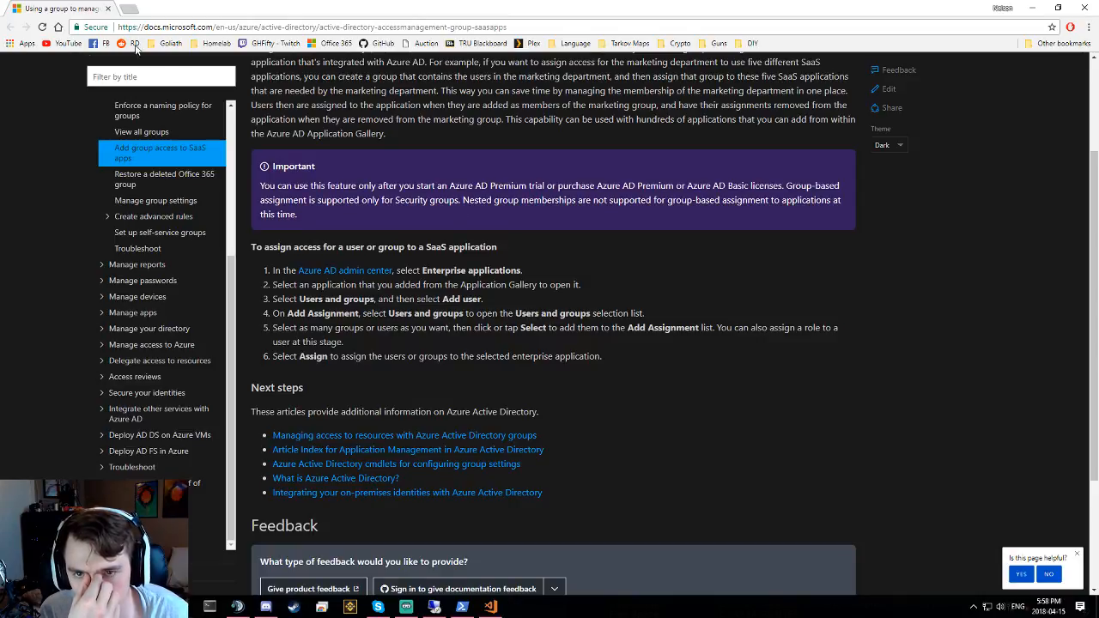
key(alt+Tab)
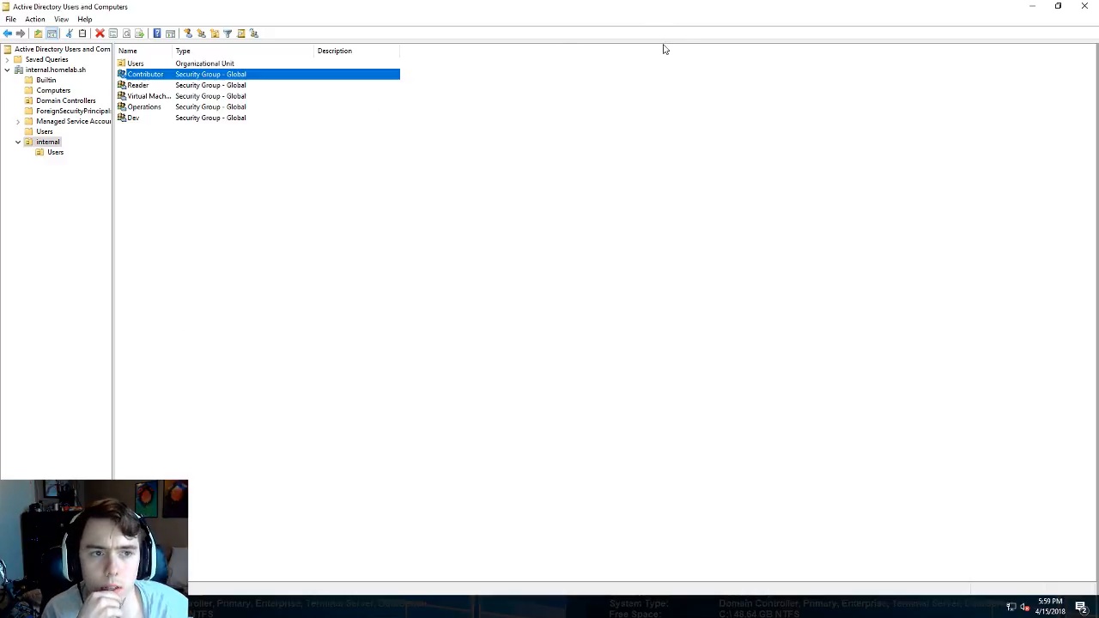
- Minimize the remote session and open the Operations group's properties: Security type, Assigned membership
mouse_move(621, 3)
click(665, 8)
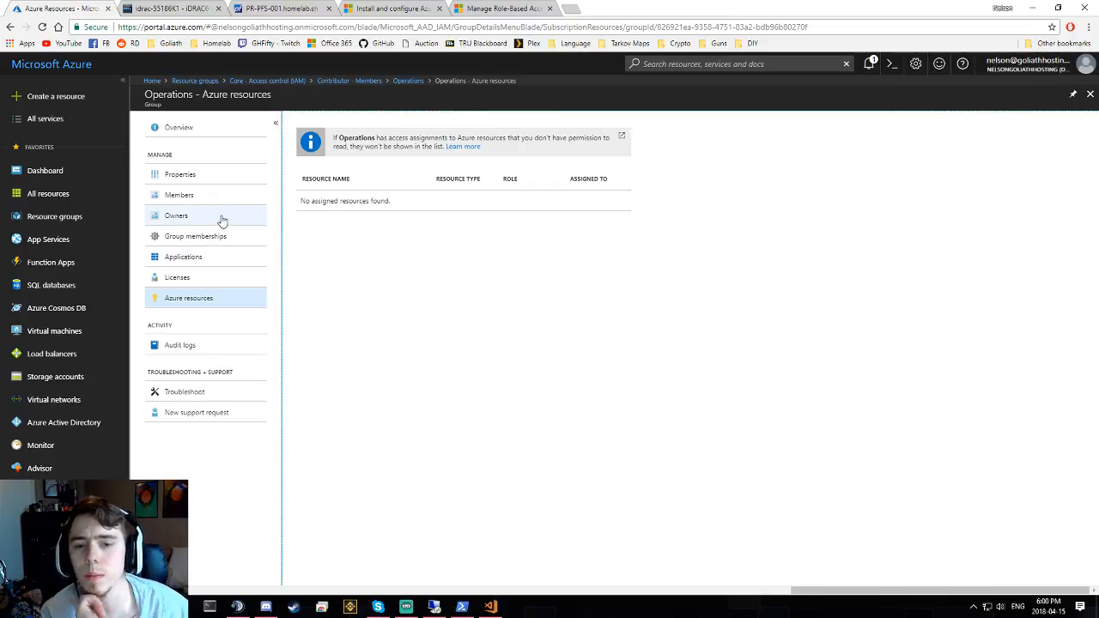
click(208, 175)
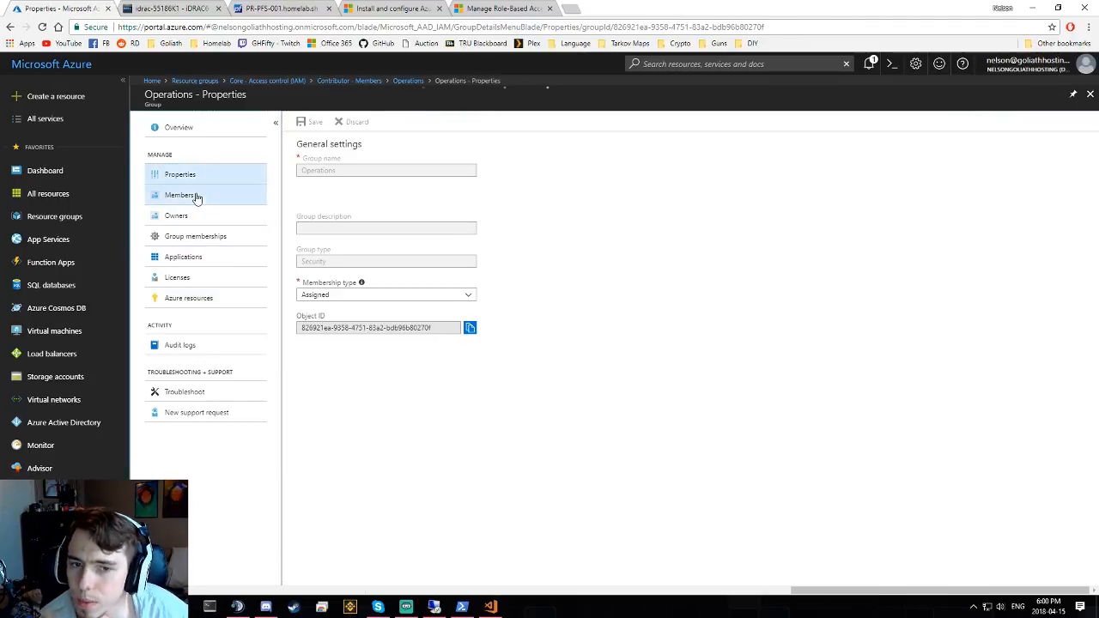
- Open Ops User from the Operations group's members and look through its profile
click(197, 196)
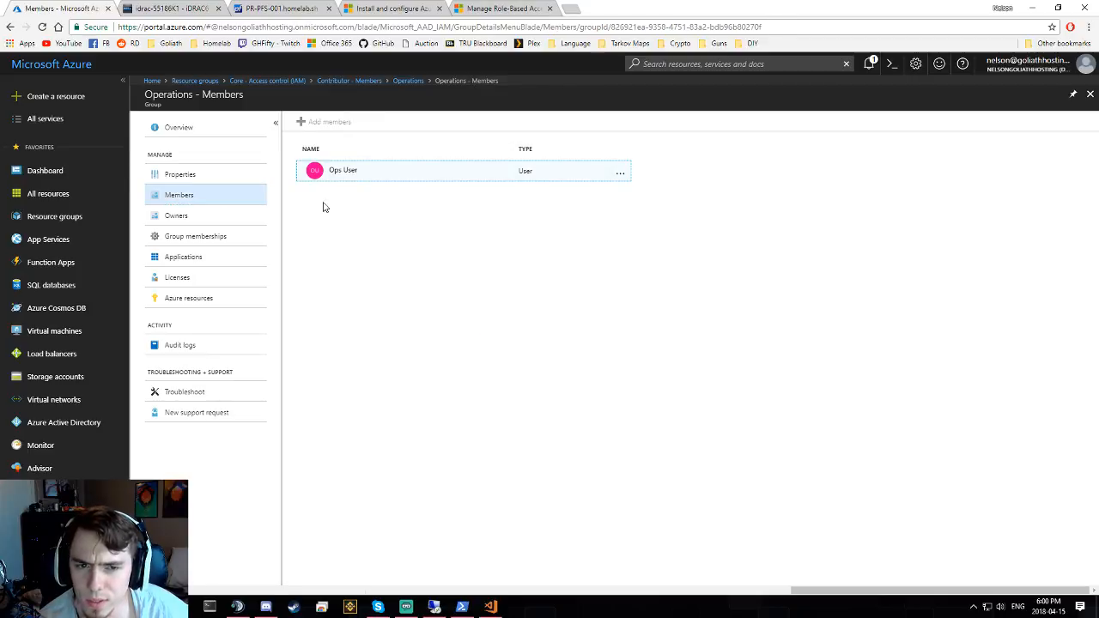
click(345, 180)
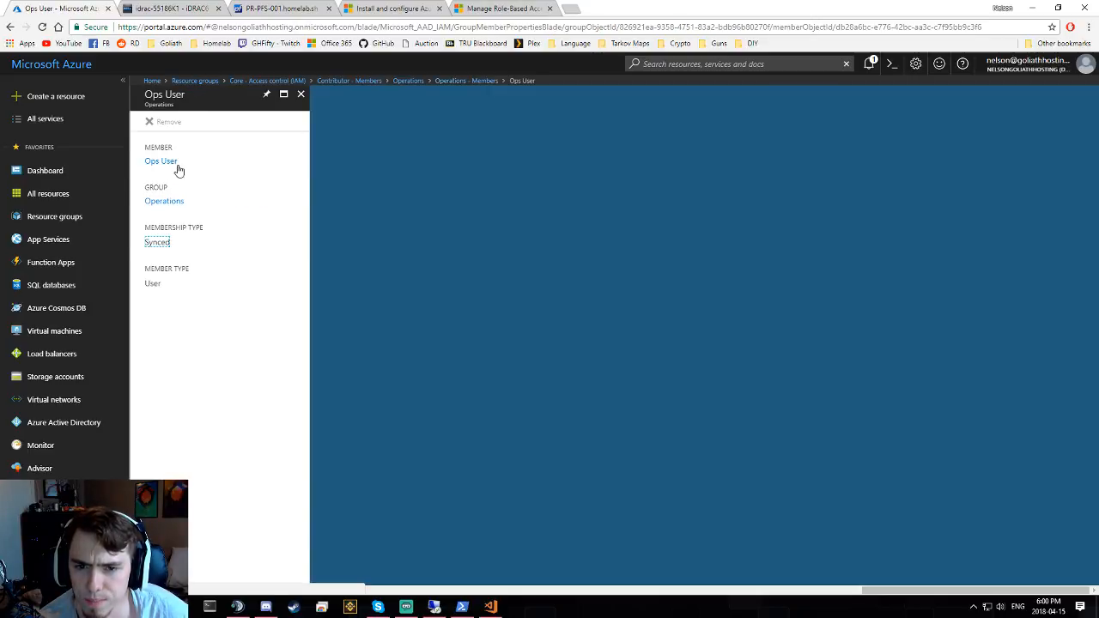
click(174, 168)
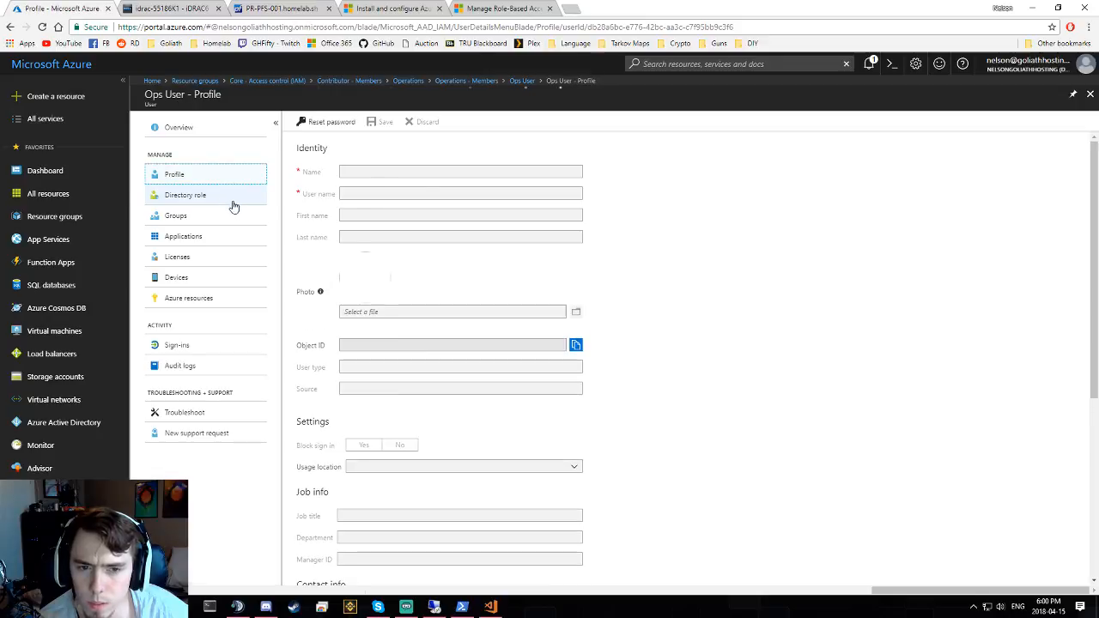
scroll(471, 296, down, 1)
scroll(471, 298, down, 1)
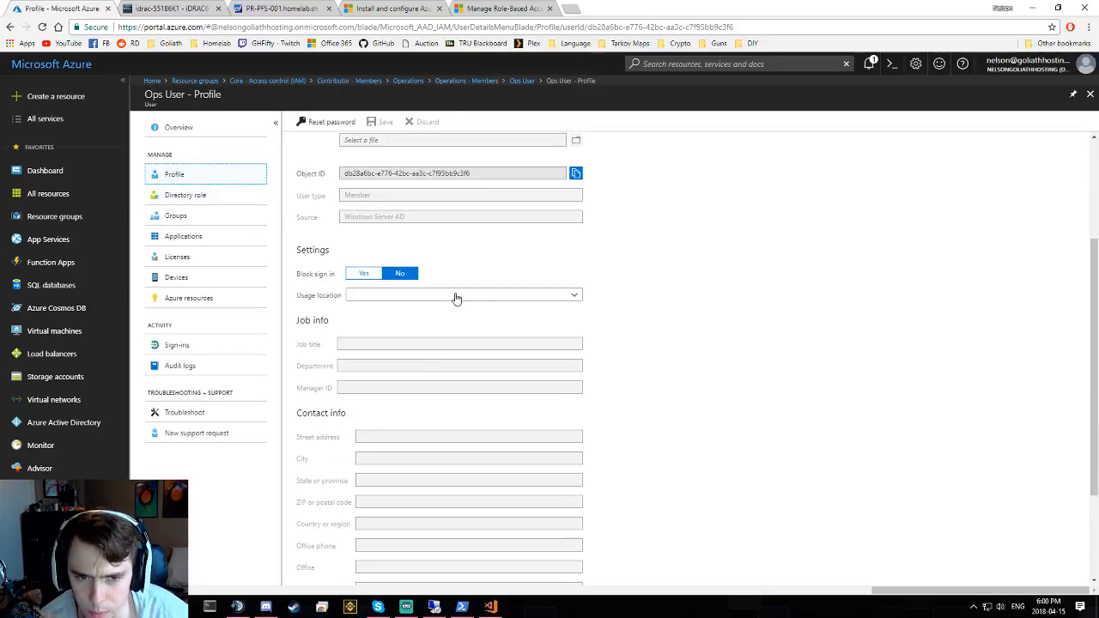
scroll(449, 300, down, 2)
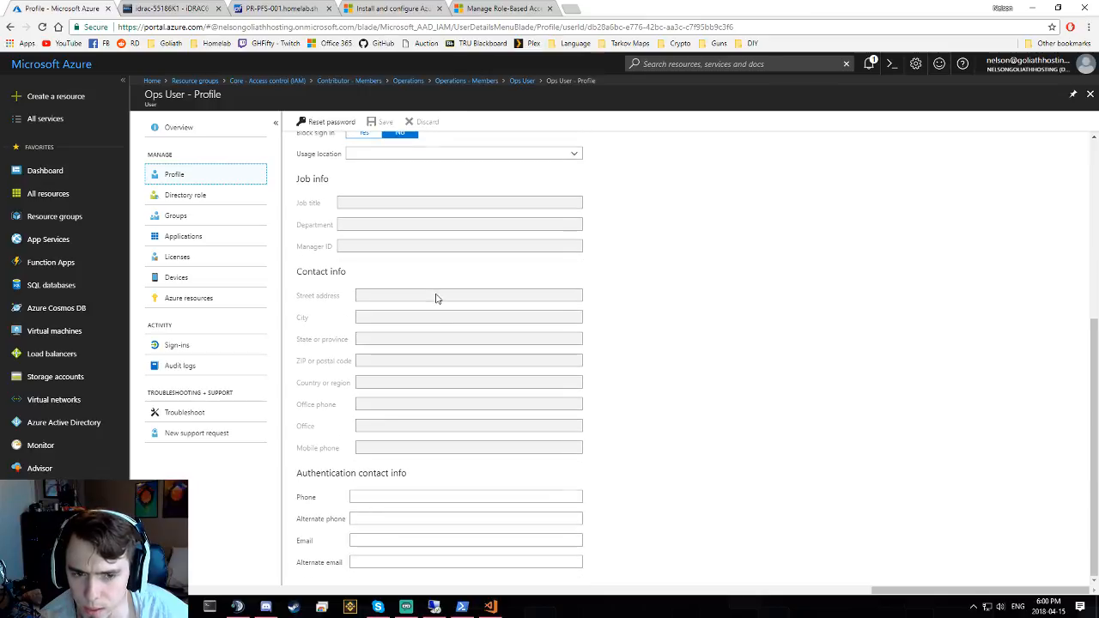
scroll(434, 293, up, 5)
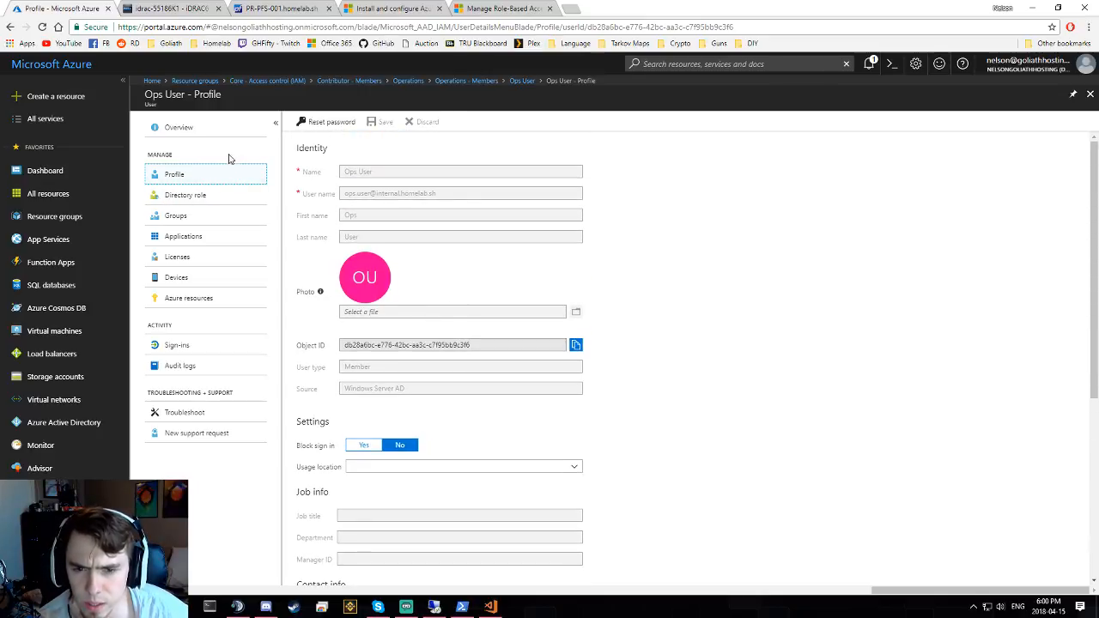
- Check Ops User's group memberships and the Operations group's action menu, then open Azure Active Directory
click(214, 214)
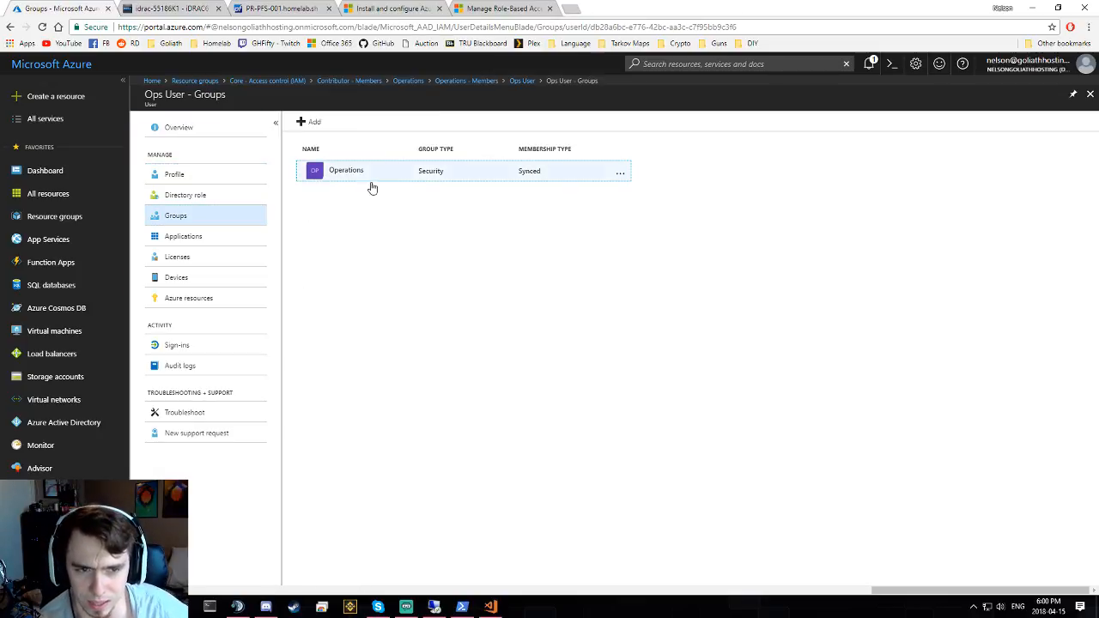
click(621, 174)
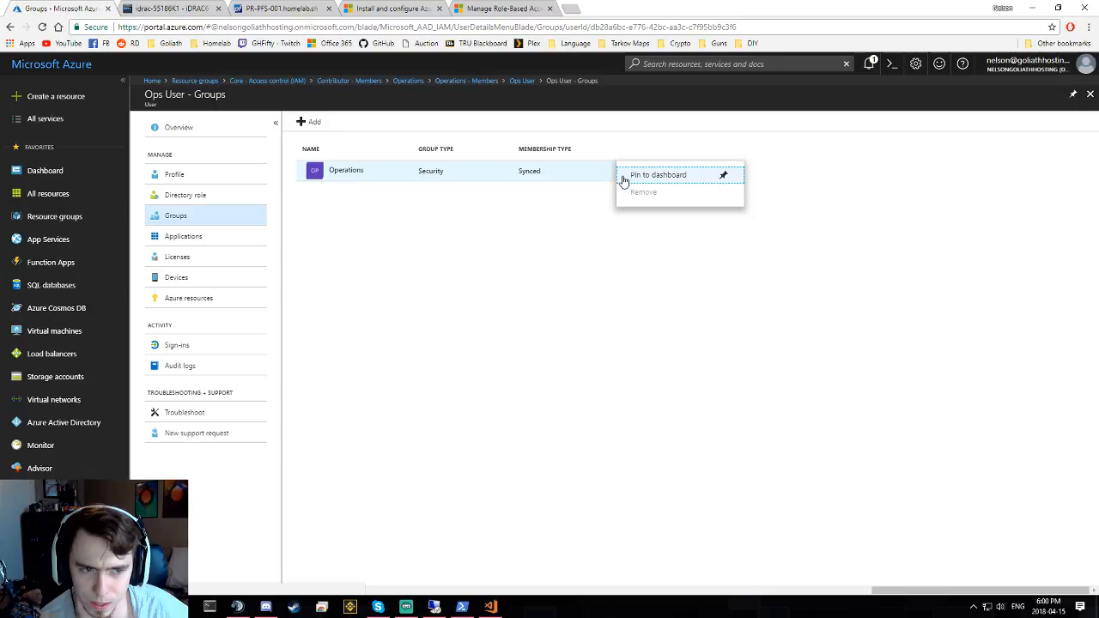
click(522, 240)
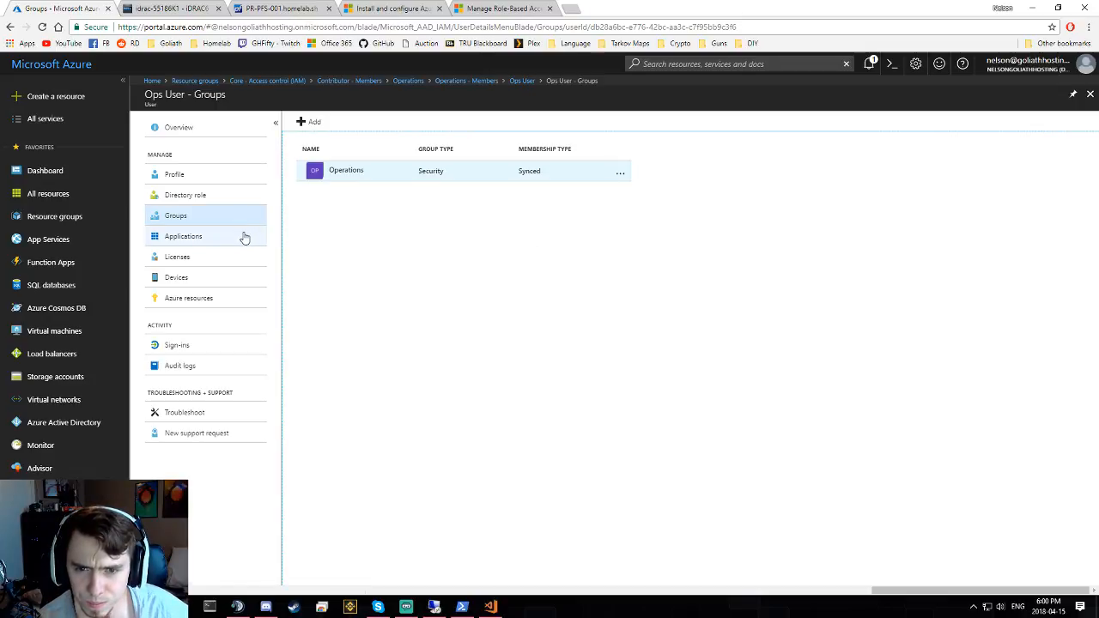
click(62, 422)
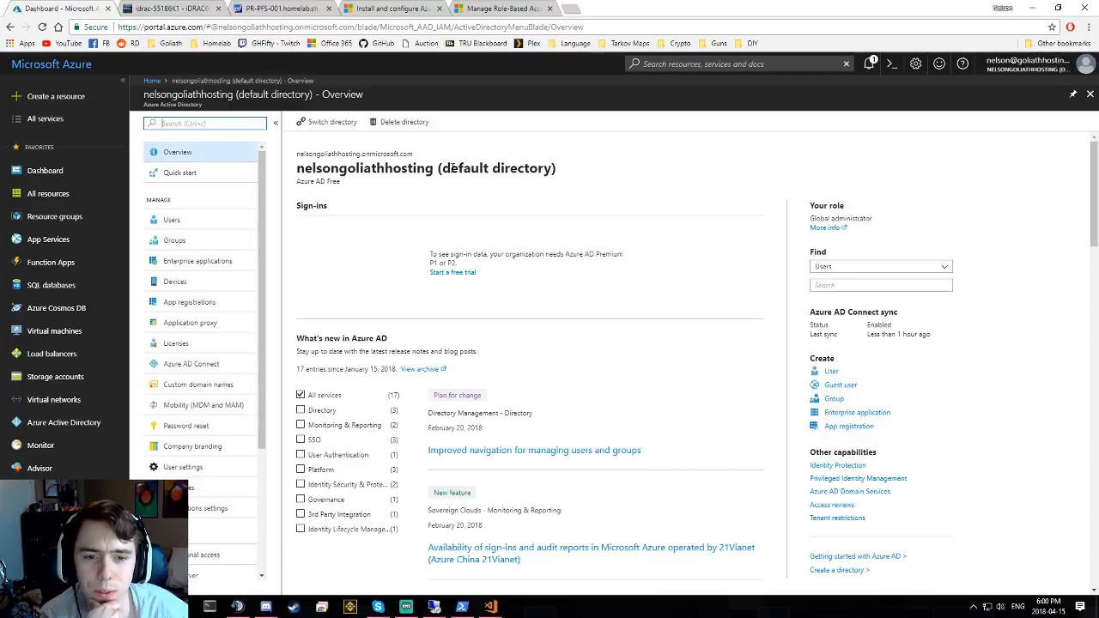
- Open the Contributor group's properties from All groups
scroll(474, 220, down, 1)
scroll(473, 216, up, 1)
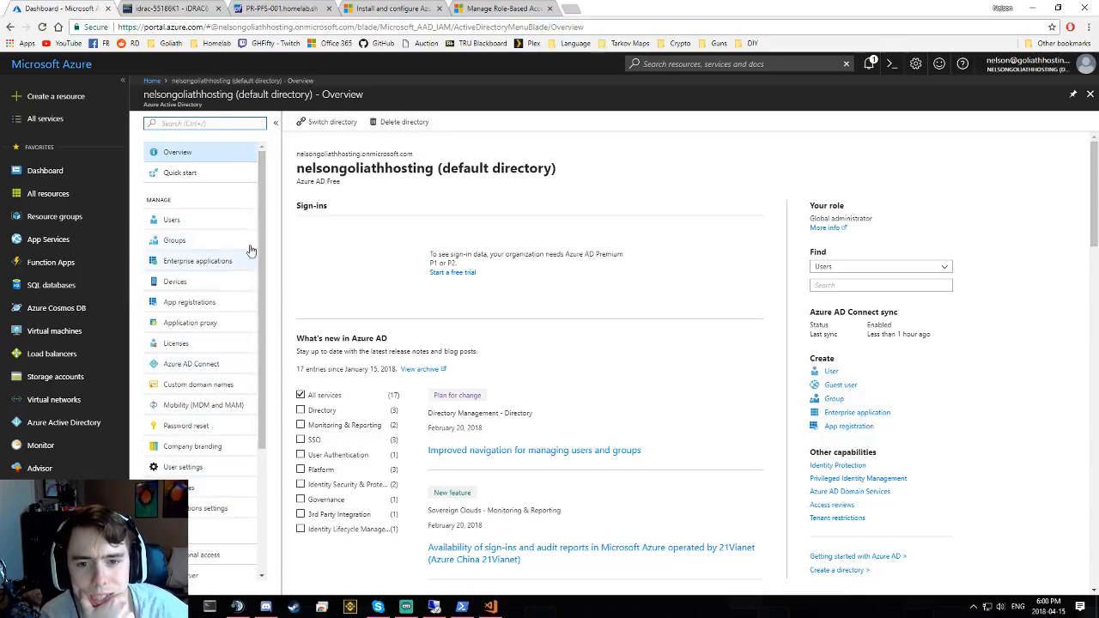
click(176, 239)
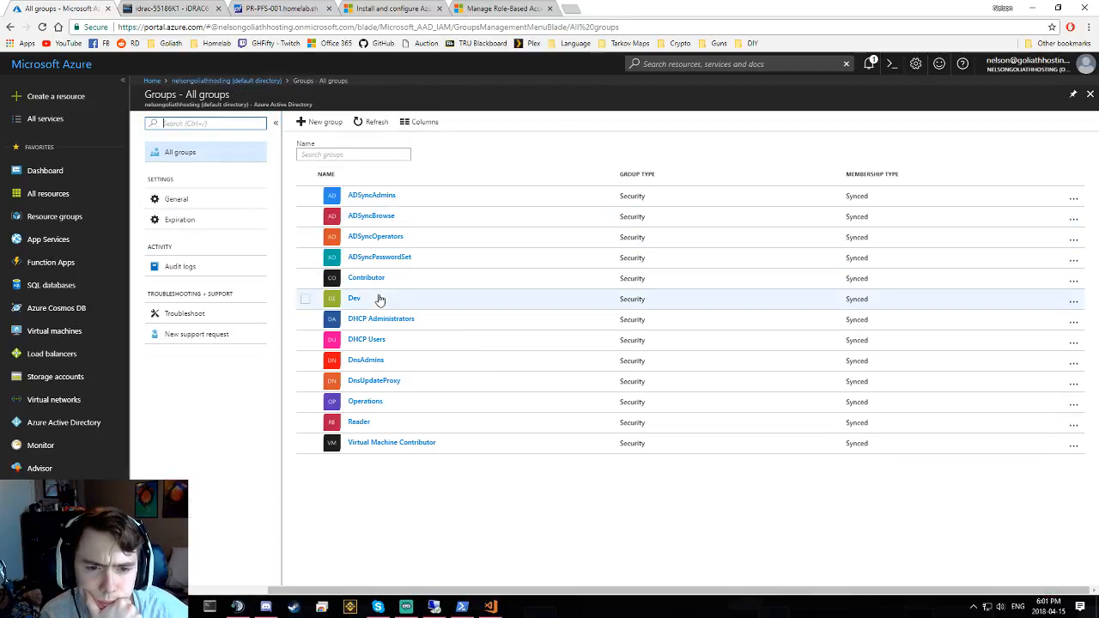
click(374, 277)
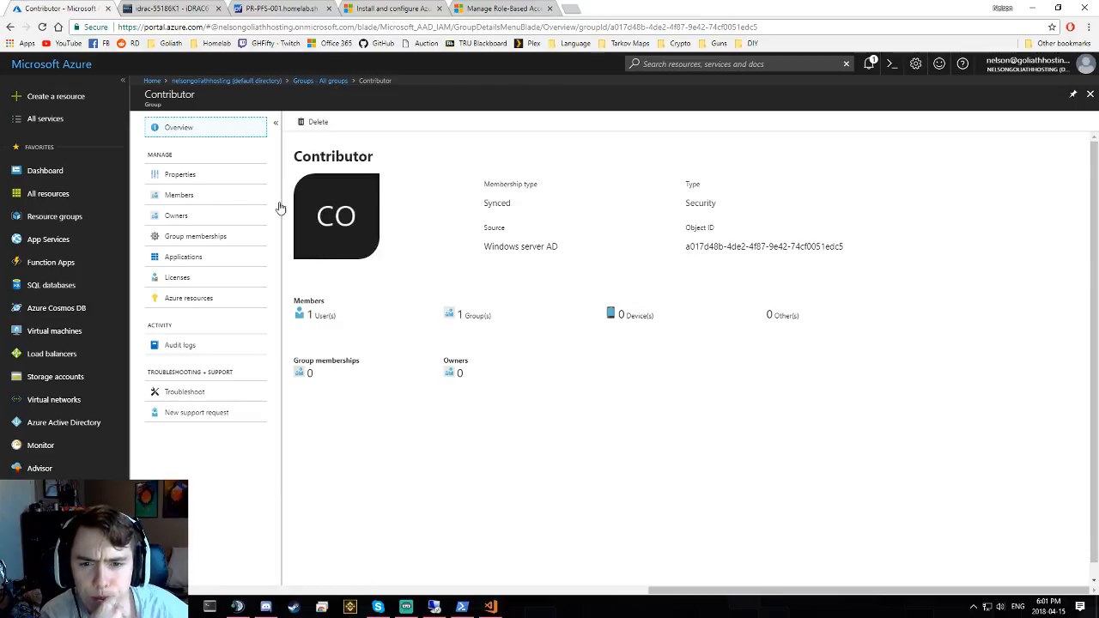
click(225, 177)
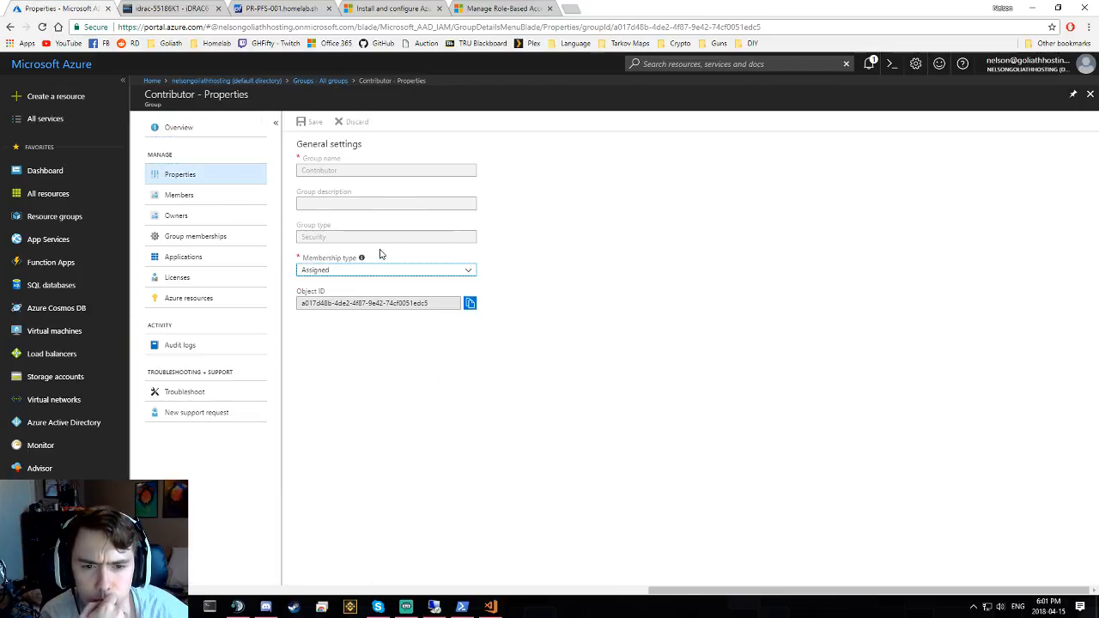
- Inspect the Membership type choices, leaving it Assigned, and open a new browser tab
mouse_move(362, 260)
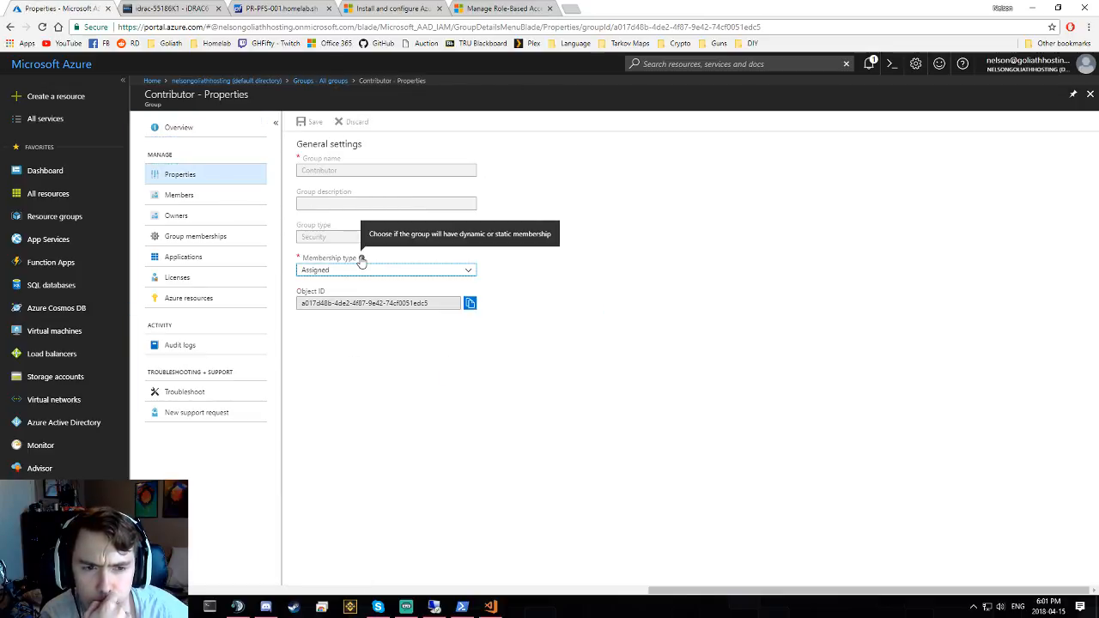
click(359, 272)
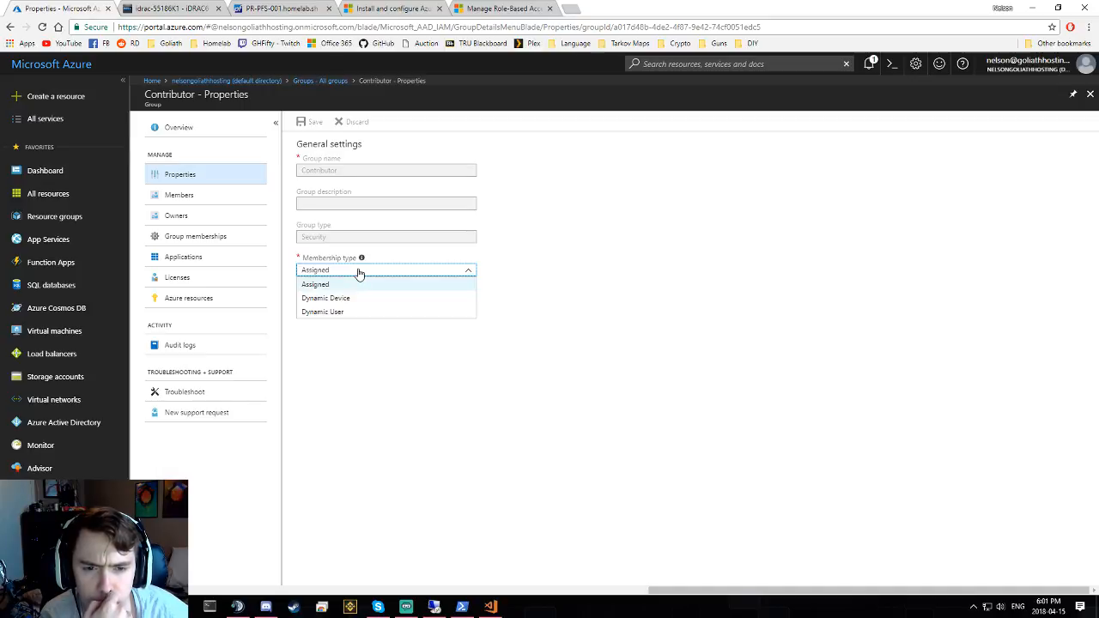
click(359, 271)
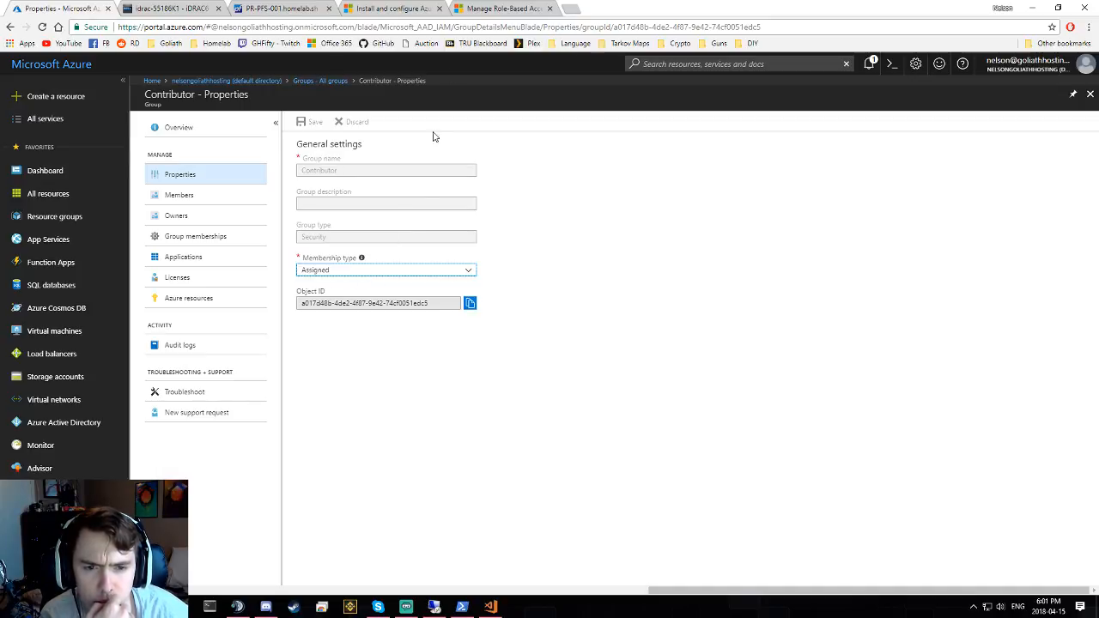
click(570, 9)
- Search 'membership type azure group' and read the dynamic group membership article
text(membership tu)
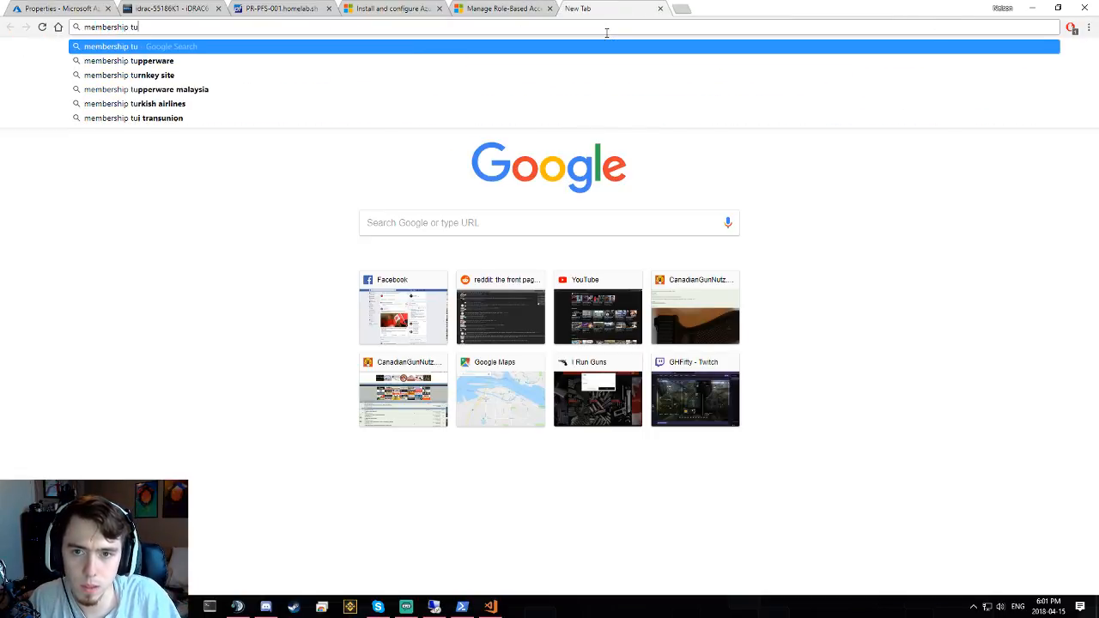
key(BackSpace)
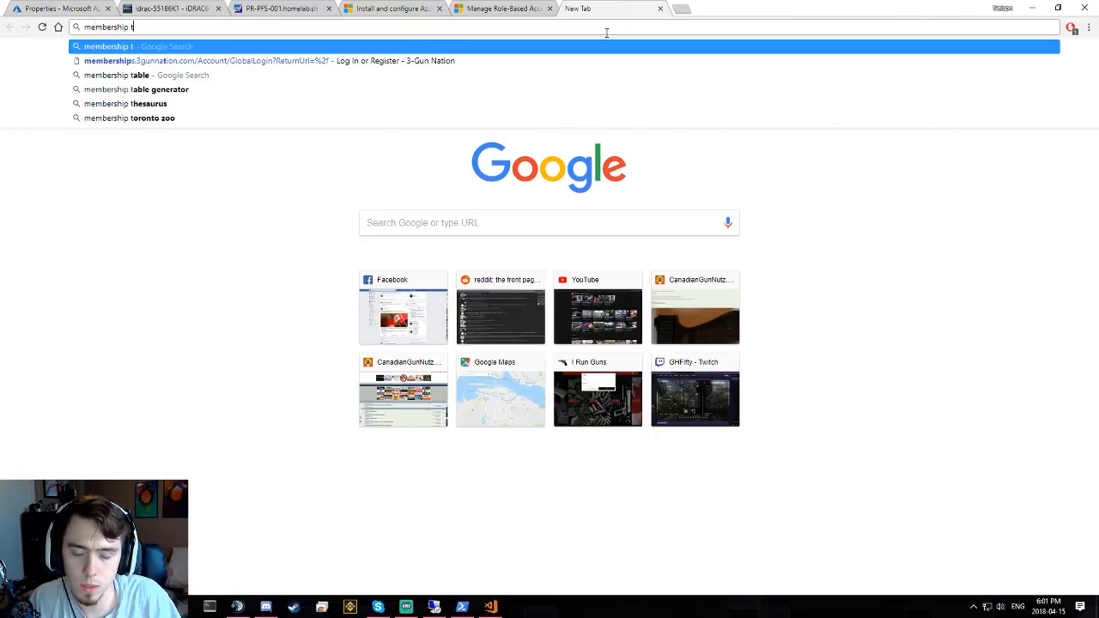
text(ype azu)
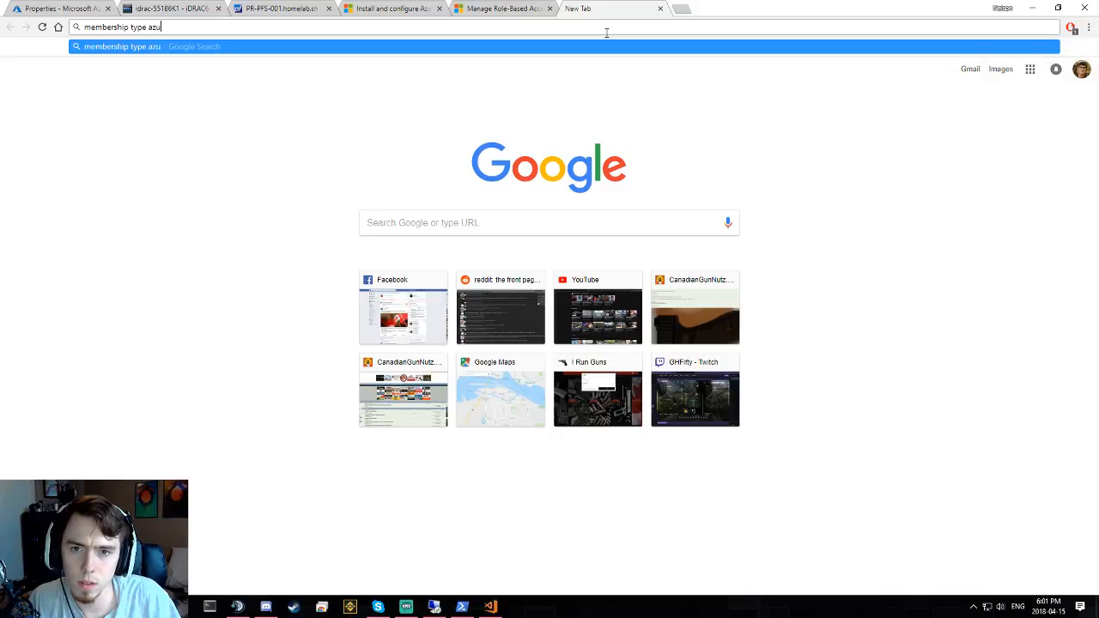
text(re group)
key(Return)
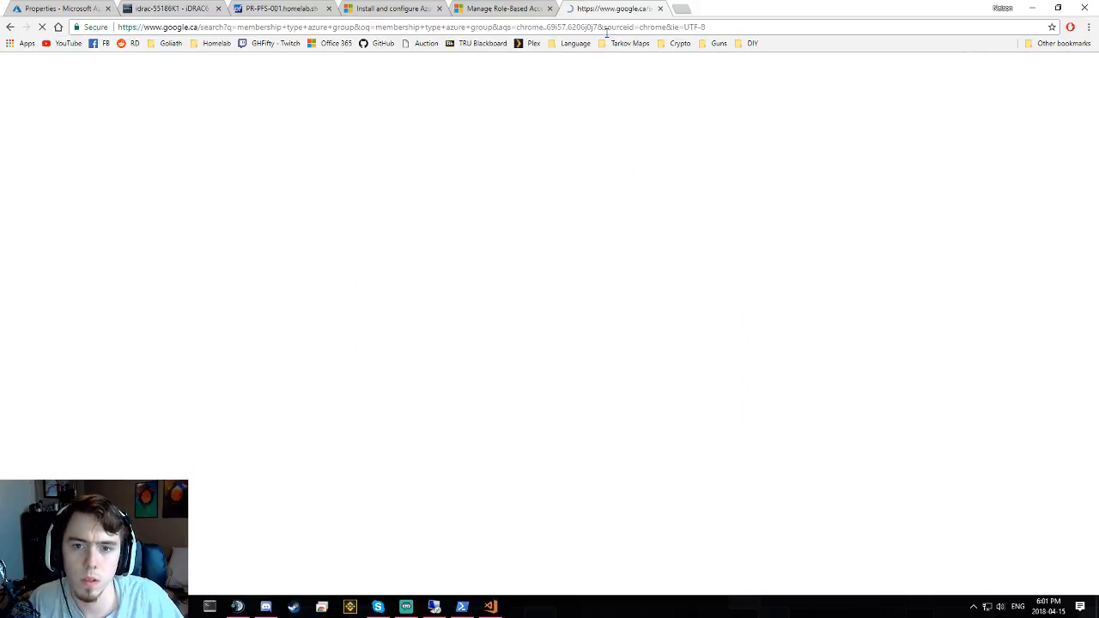
click(182, 160)
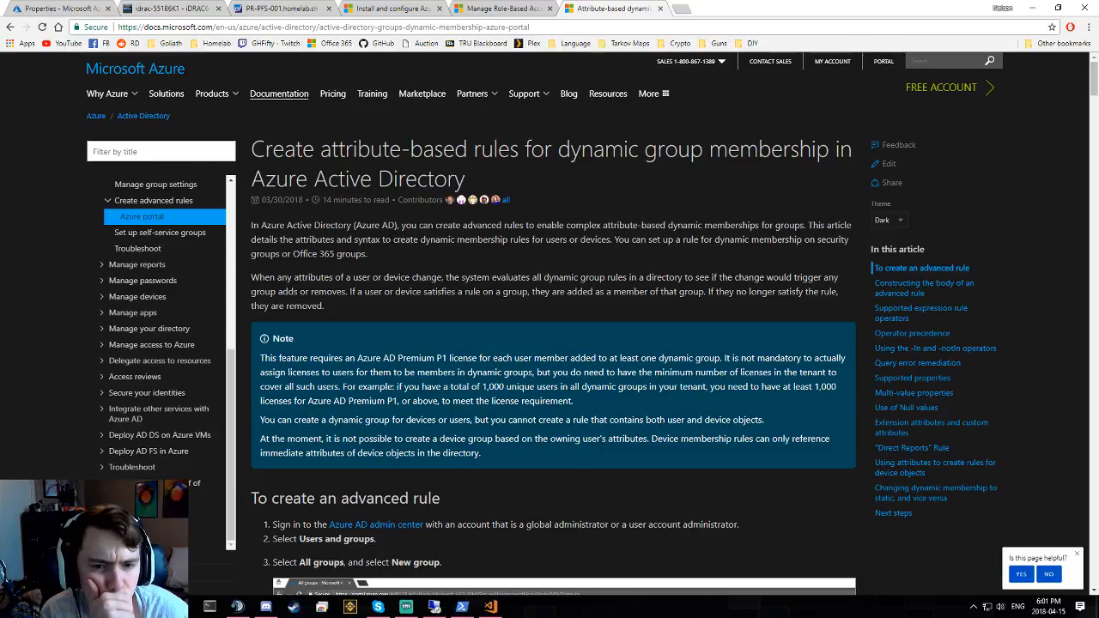
scroll(549, 343, down, 1)
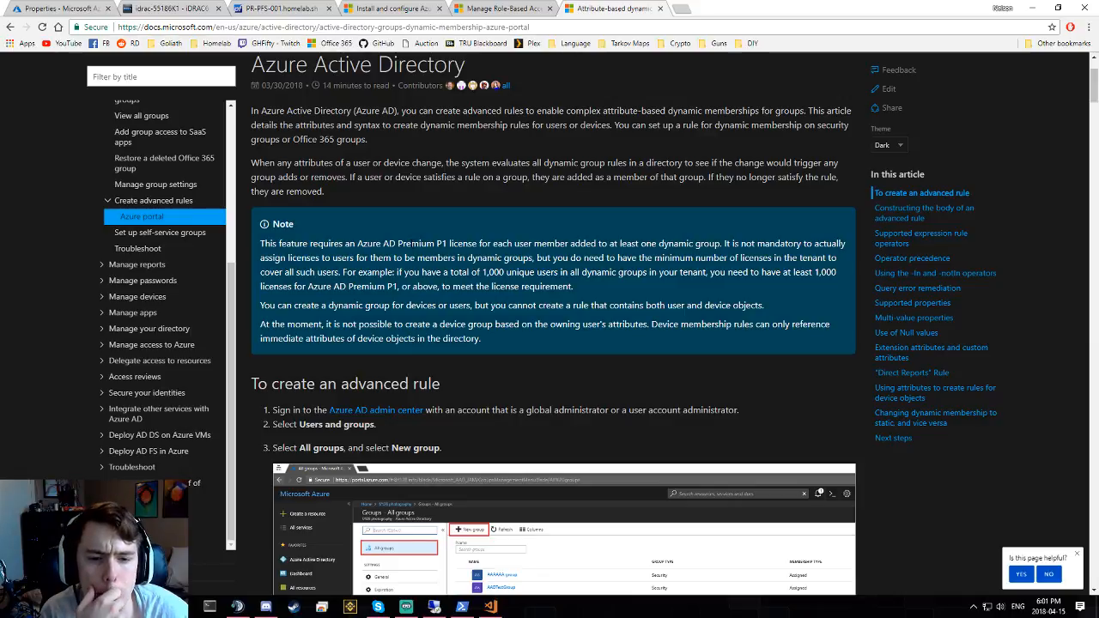
scroll(550, 344, down, 1)
scroll(411, 249, down, 1)
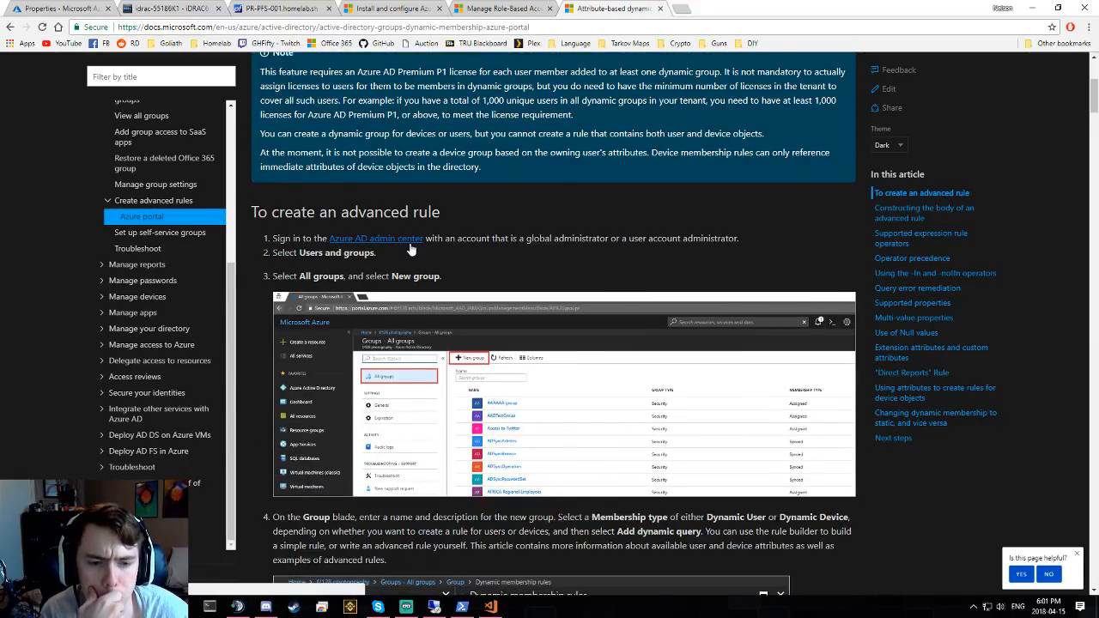
scroll(412, 249, down, 3)
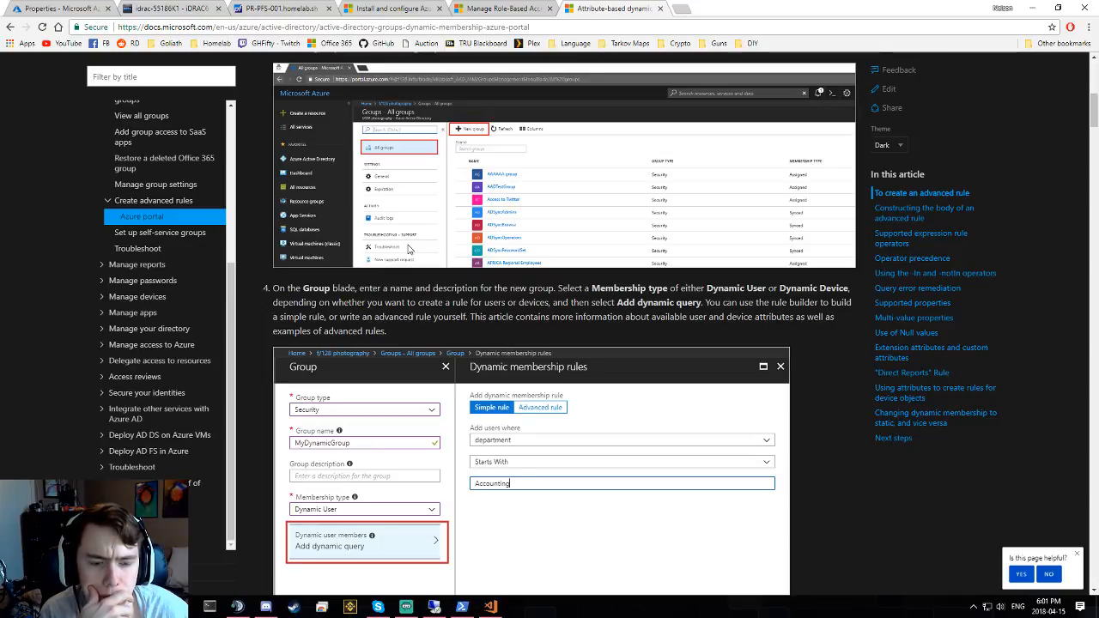
scroll(411, 249, down, 1)
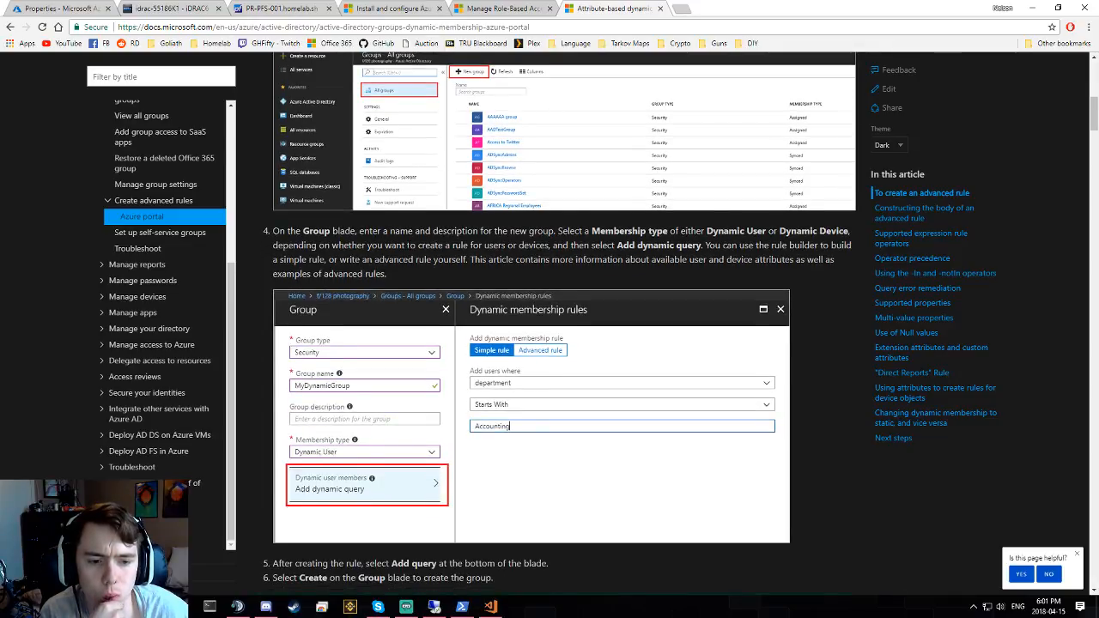
scroll(411, 249, down, 3)
scroll(409, 249, down, 5)
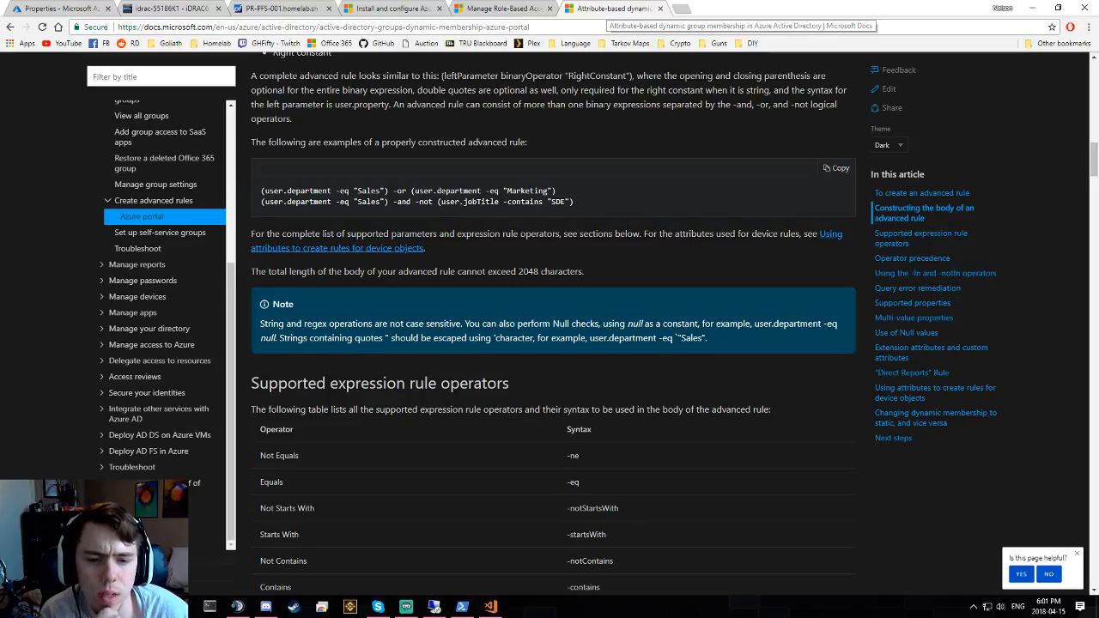
scroll(602, 202, up, 5)
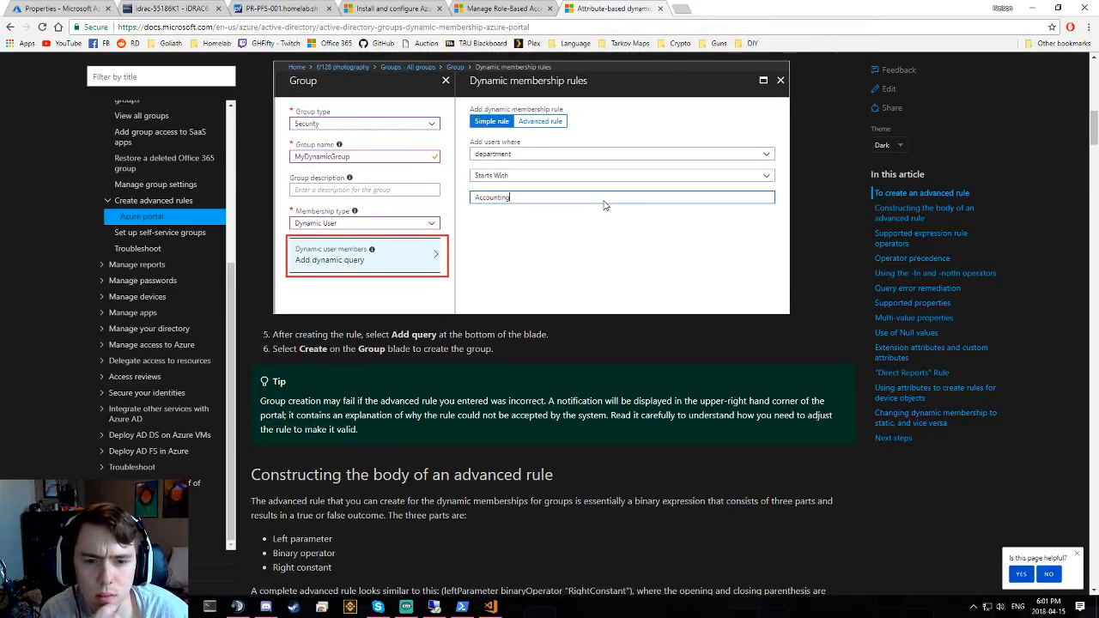
- Close the article and go back through the tabs to the Contributor group's properties
key(ctrl+w)
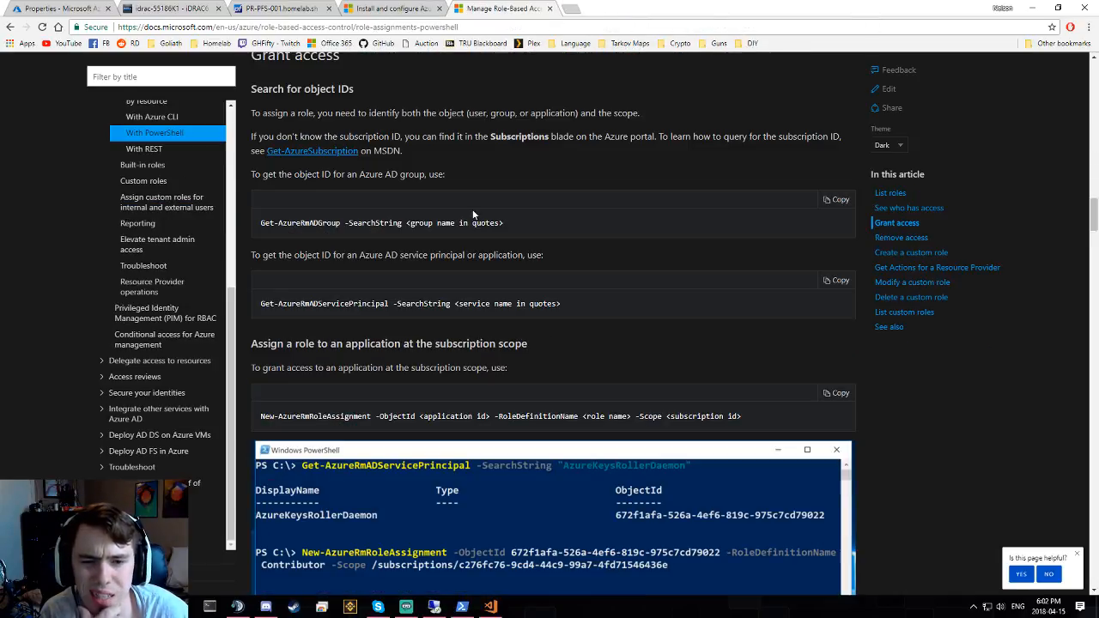
click(389, 9)
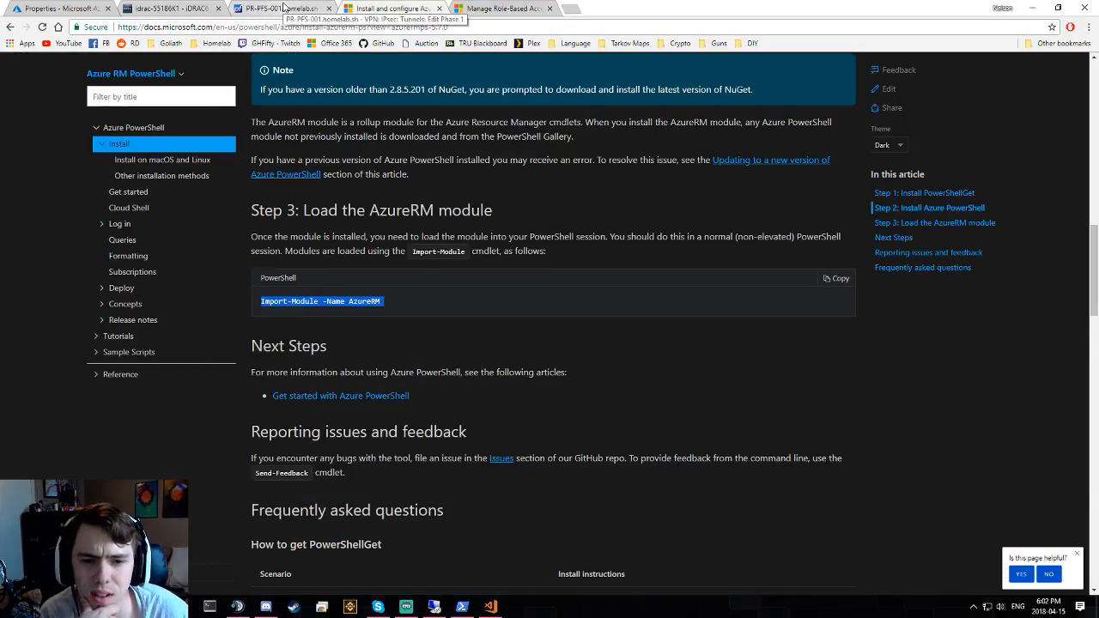
click(123, 8)
click(86, 8)
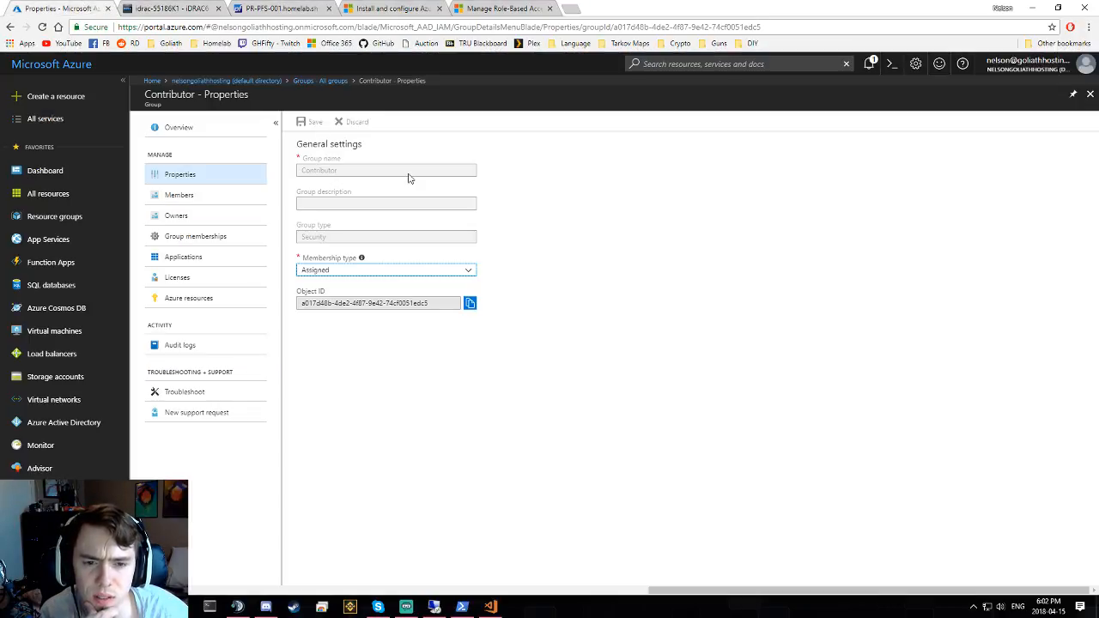
- Check the Contributor group's Azure resources, group memberships and owners, then return to All groups
click(211, 306)
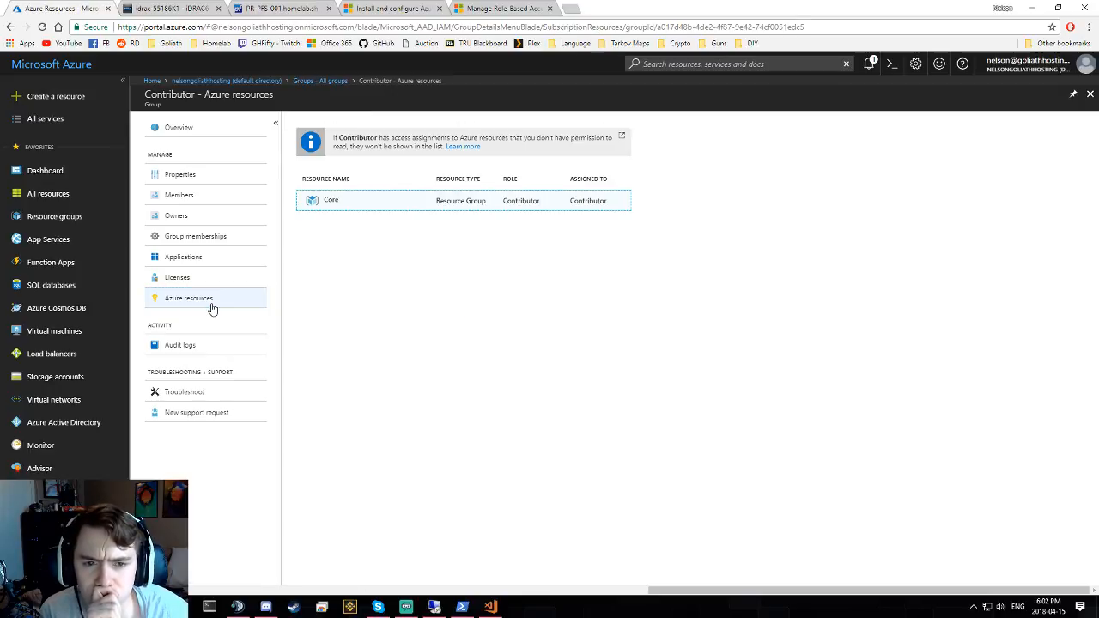
click(196, 239)
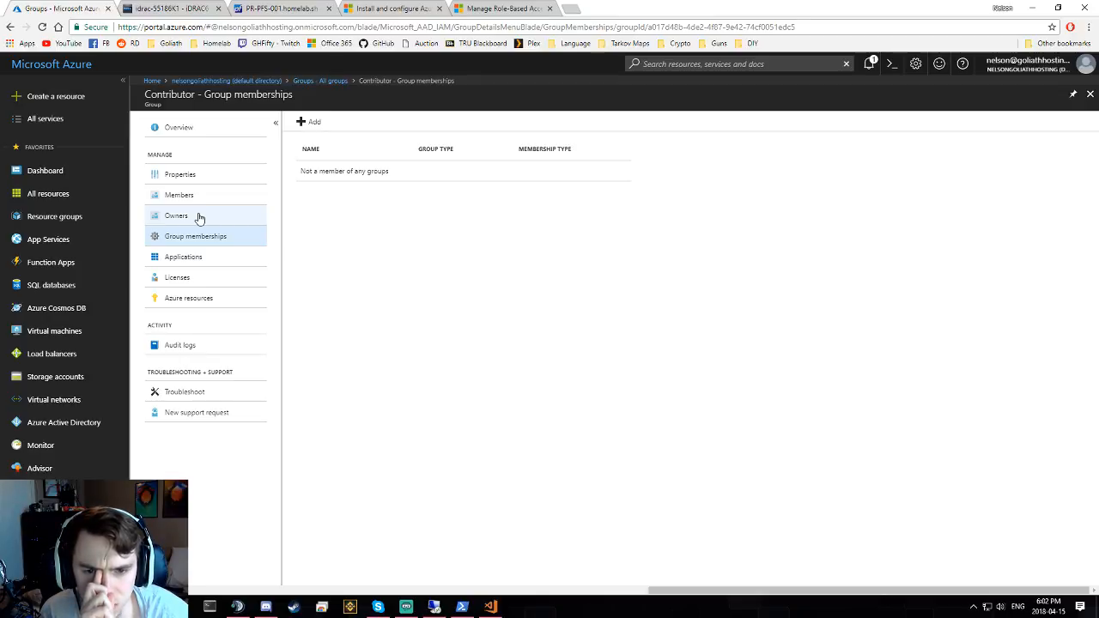
click(199, 218)
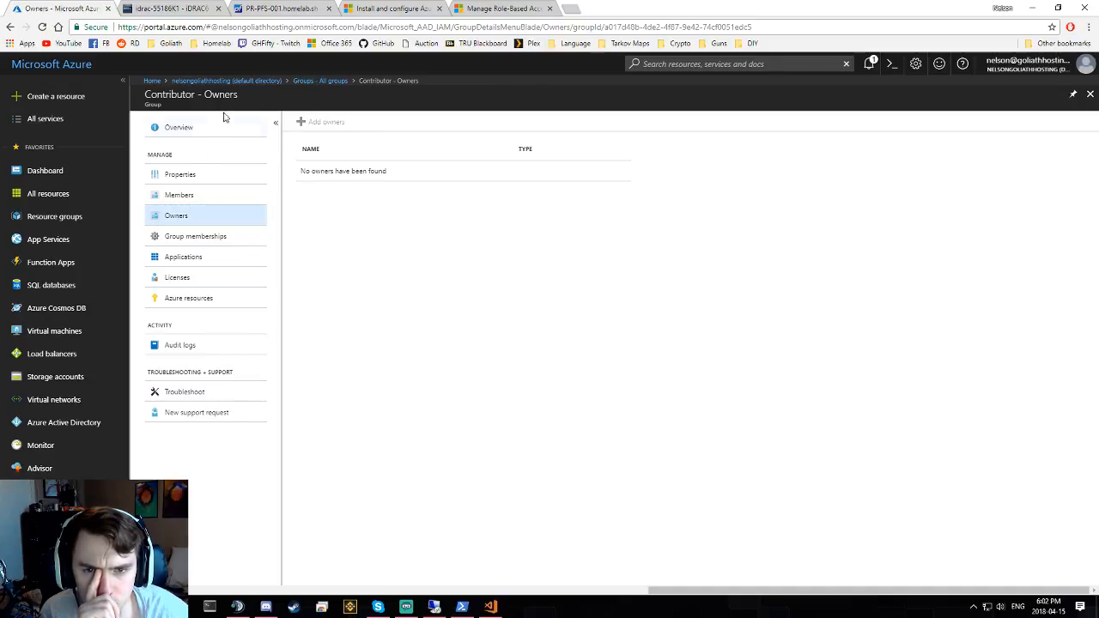
click(325, 80)
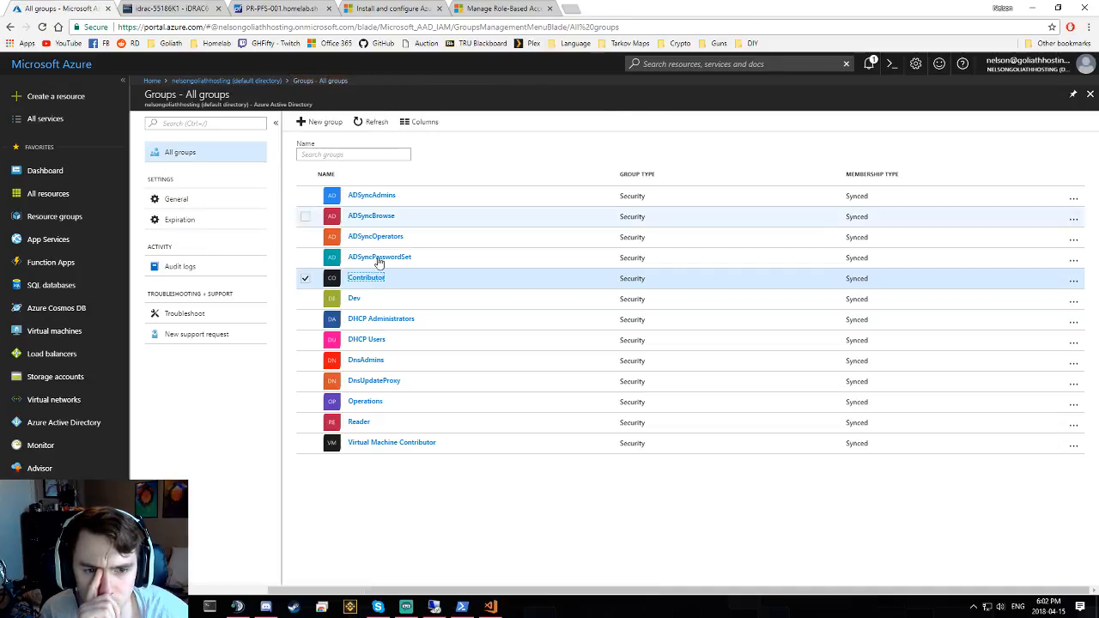
- Open the Operations group, see its Contributor membership, and view its empty Azure resources
click(370, 403)
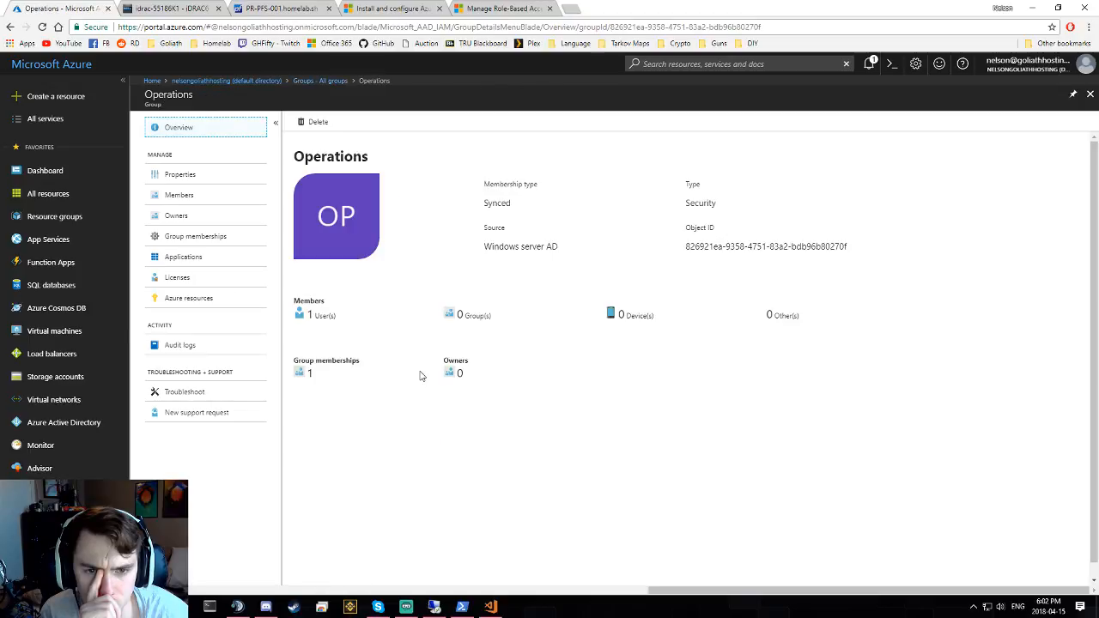
click(198, 239)
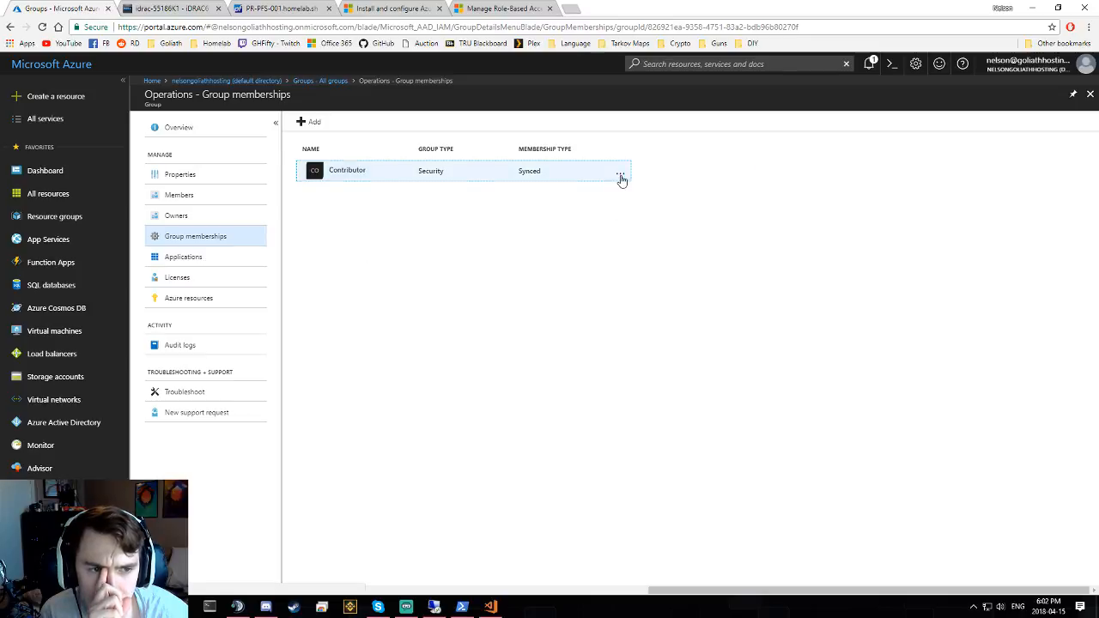
click(620, 172)
click(378, 276)
click(216, 300)
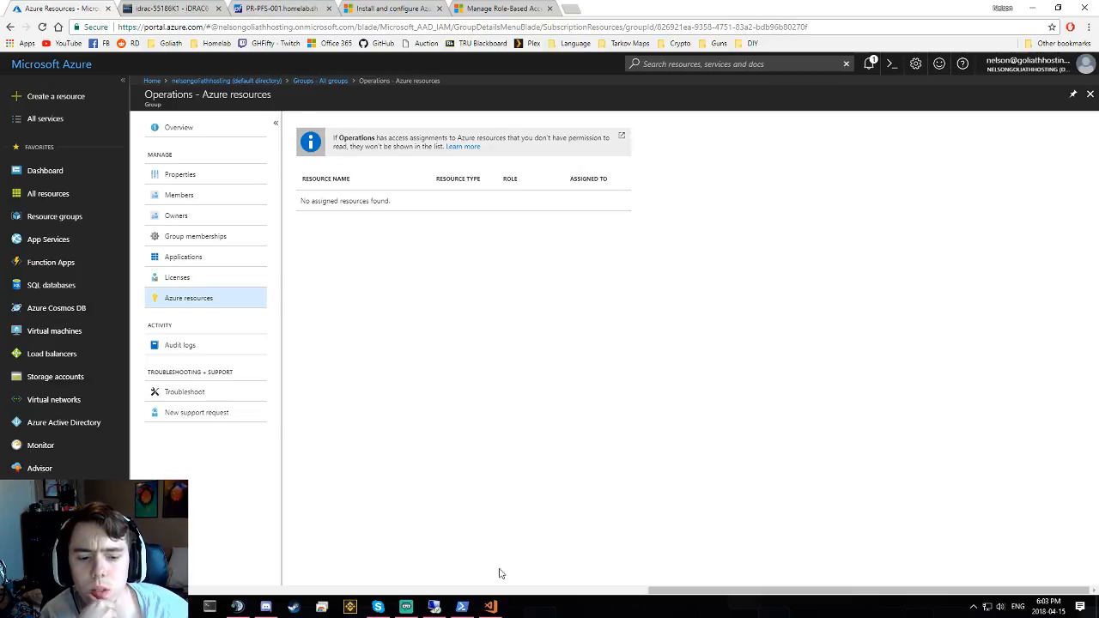
- Briefly bring up PowerShell, then dismiss a Windows search for 'visio'
click(469, 609)
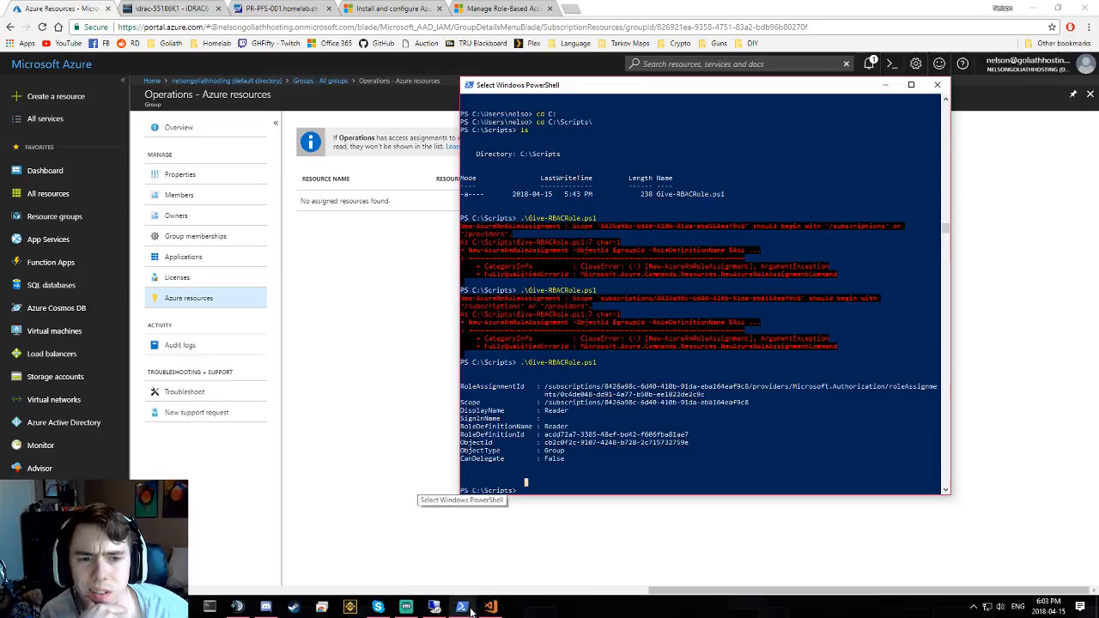
click(403, 425)
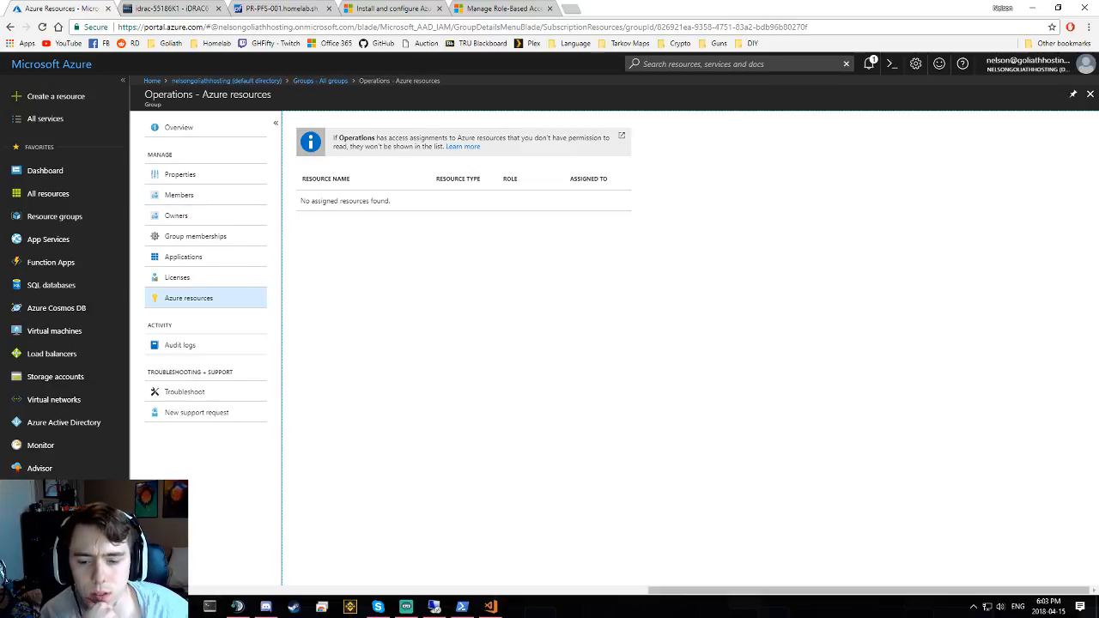
key(super)
text(vis)
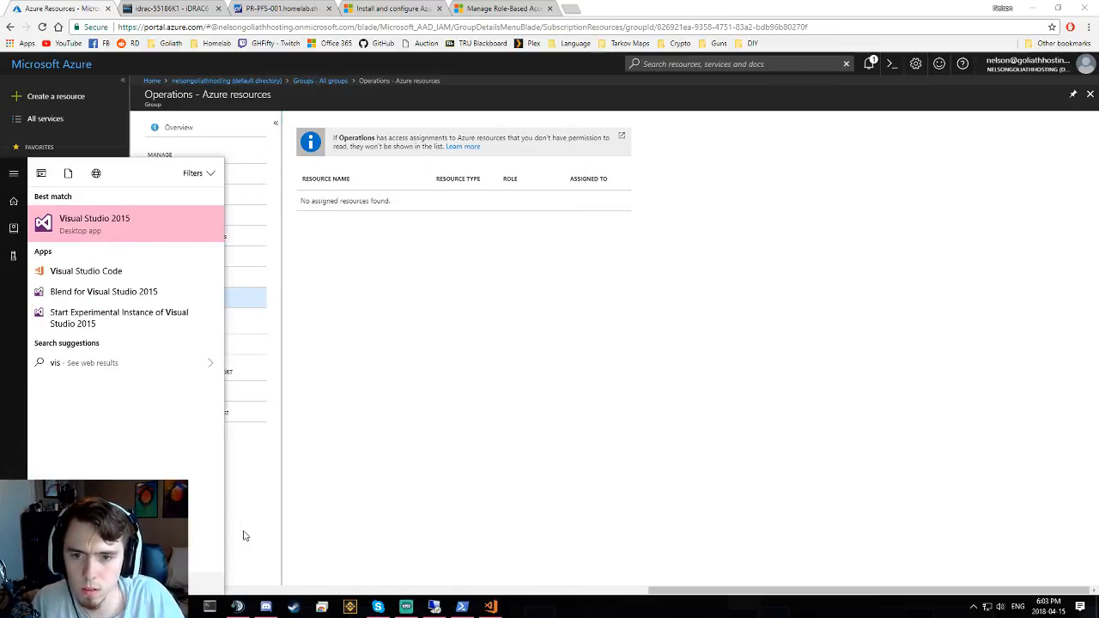
text(io)
key(BackSpace)
key(BackSpace)
key(BackSpace)
key(BackSpace)
key(BackSpace)
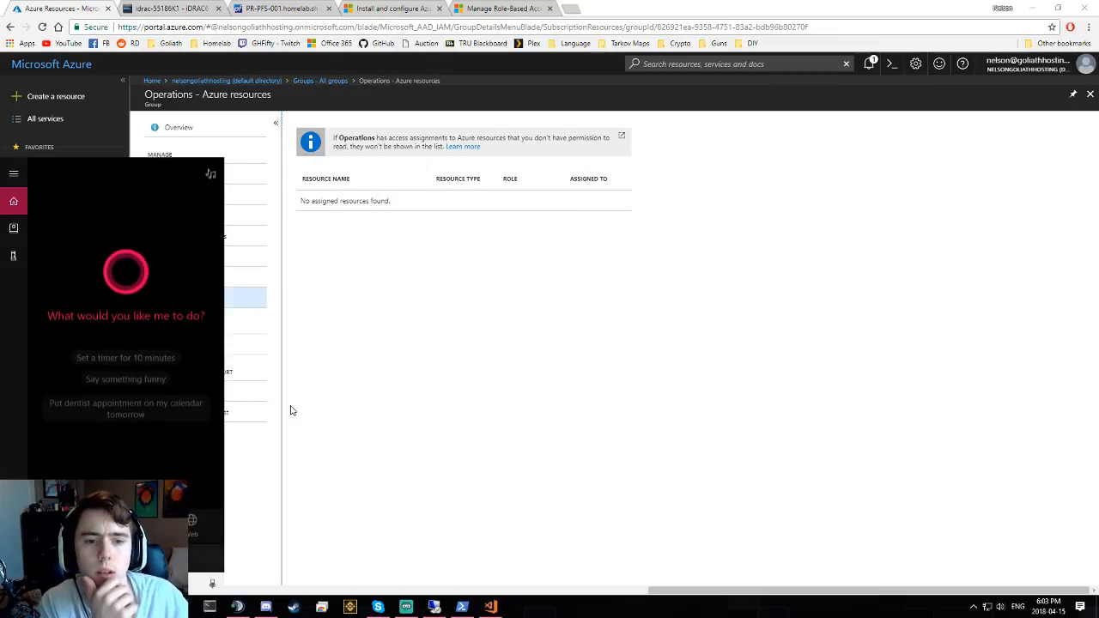
key(Escape)
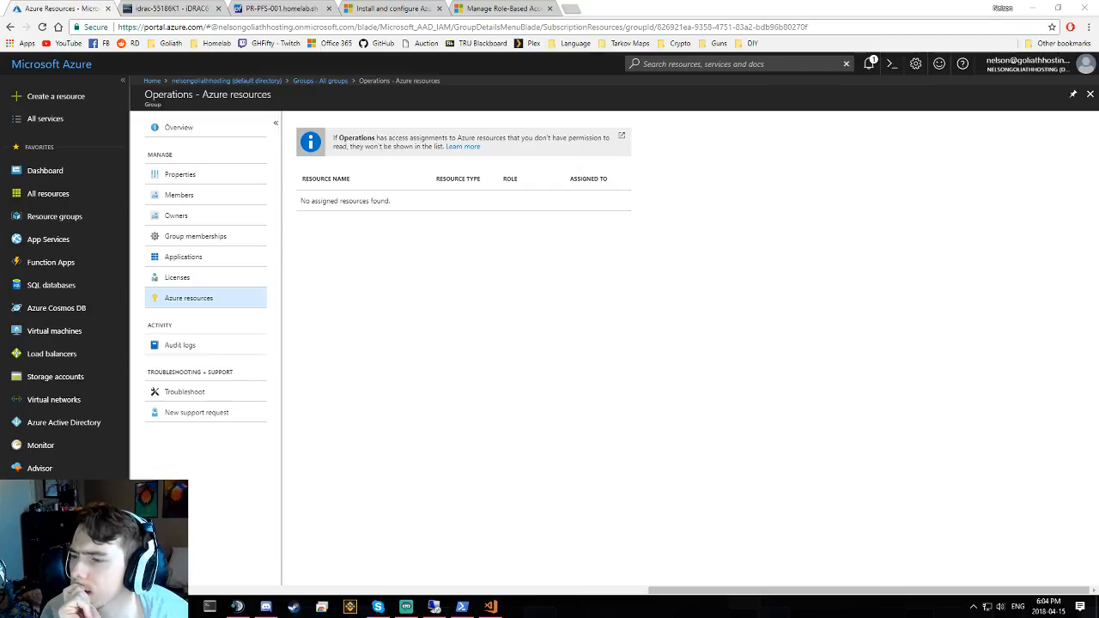
- Set the Operations group's Membership type to Dynamic User, confirm Yes, and open Add dynamic query
click(201, 176)
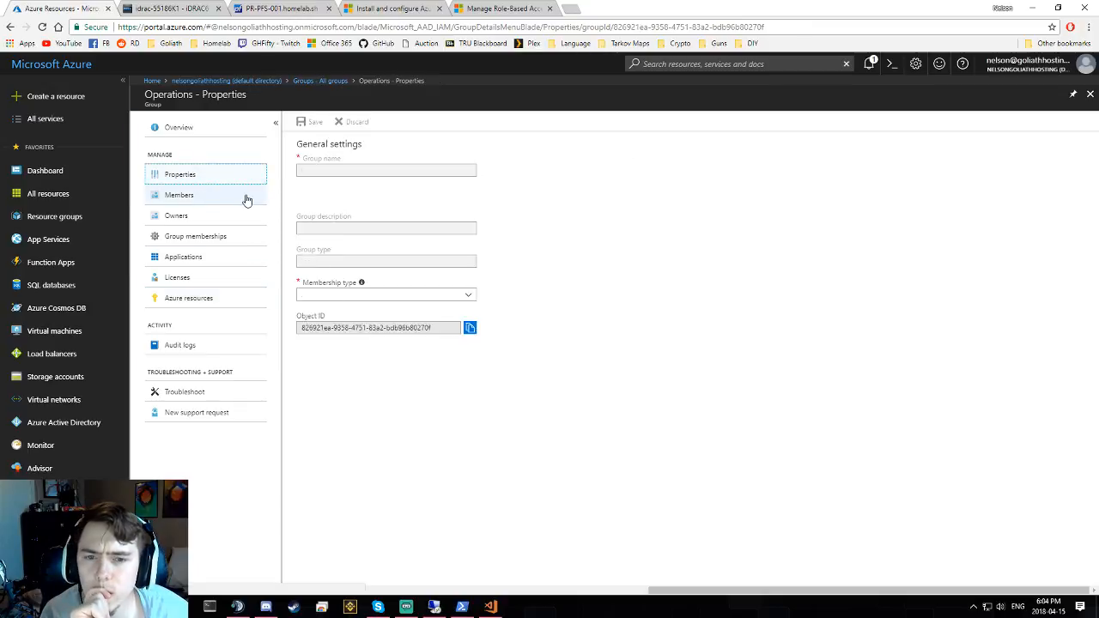
click(343, 270)
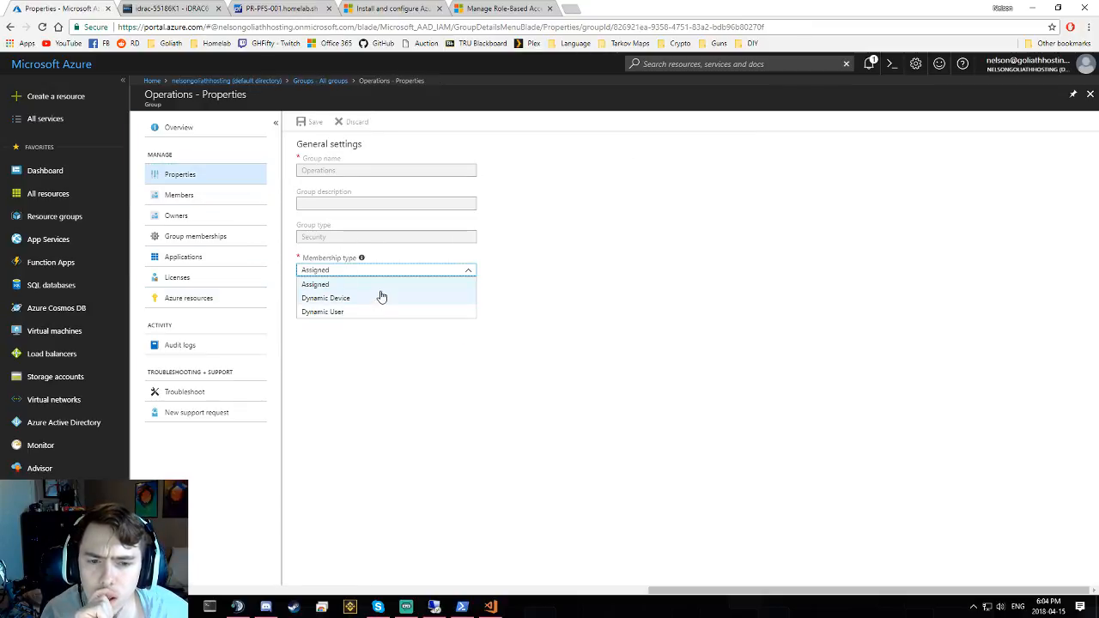
click(372, 312)
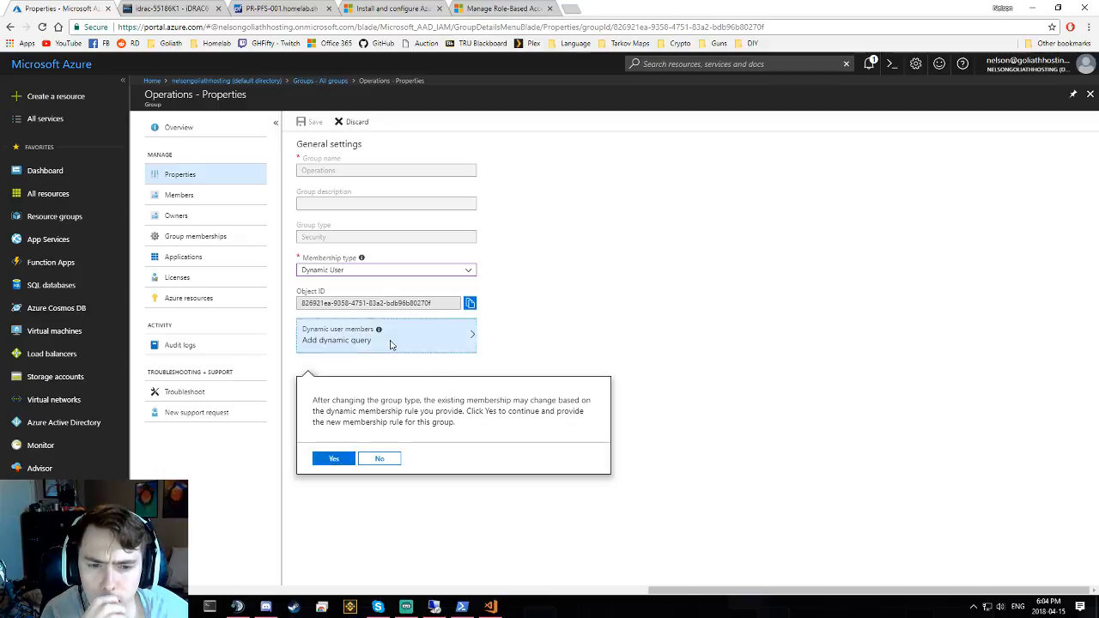
click(379, 459)
click(398, 271)
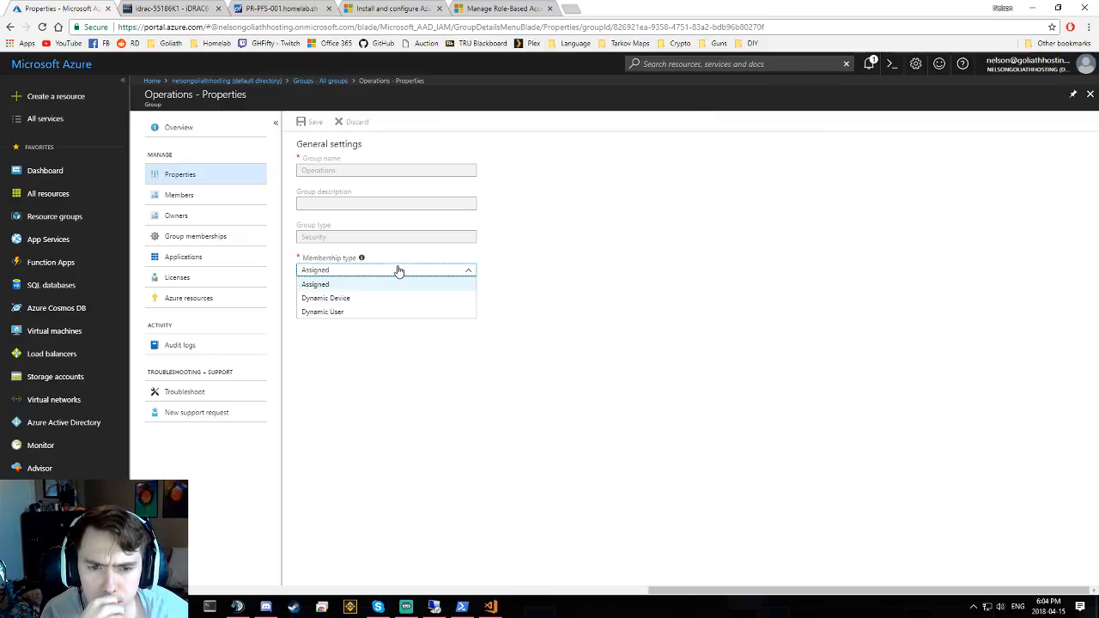
click(383, 299)
click(375, 271)
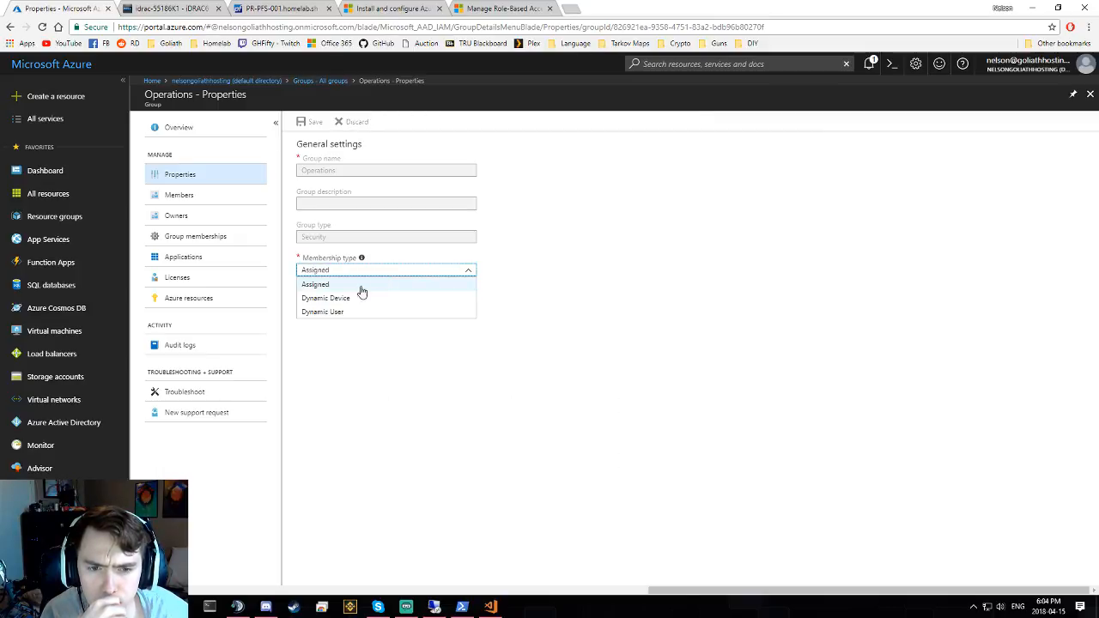
click(338, 313)
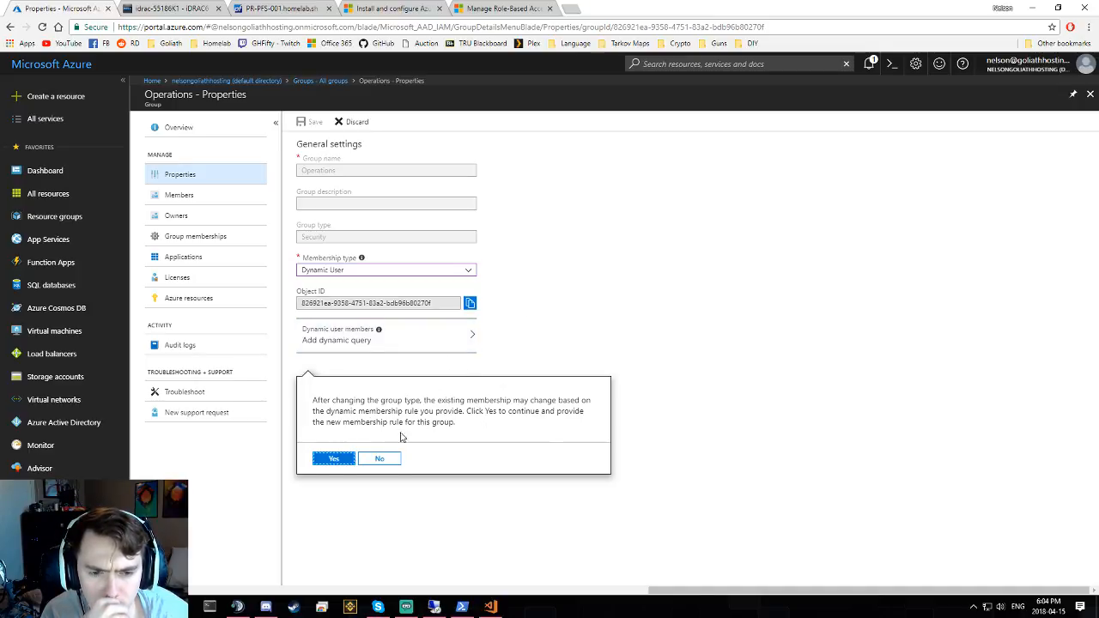
click(334, 459)
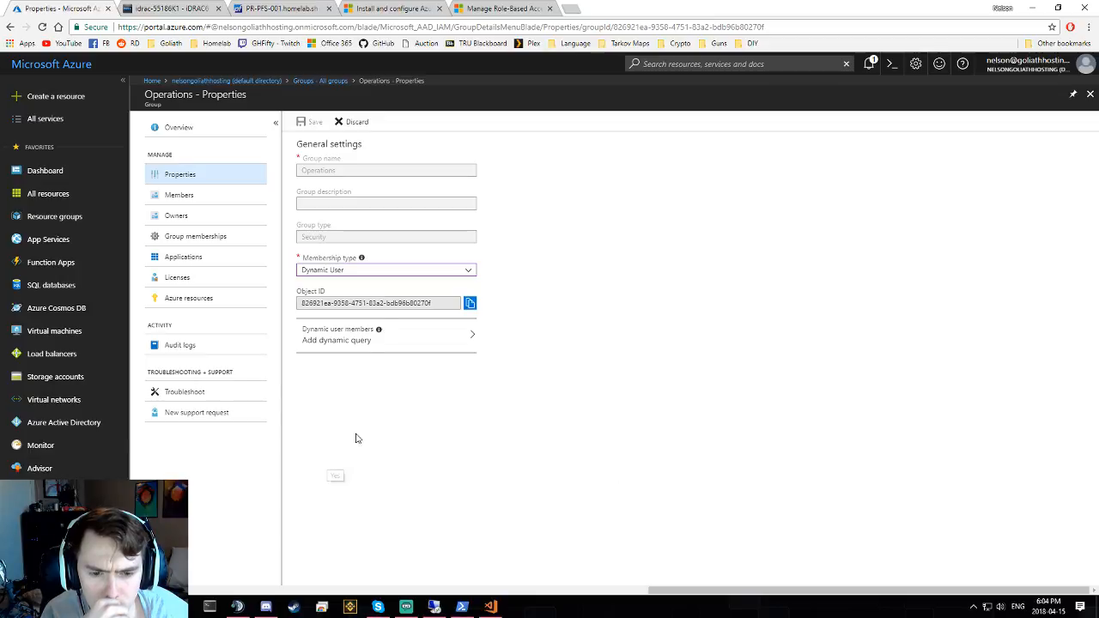
click(399, 342)
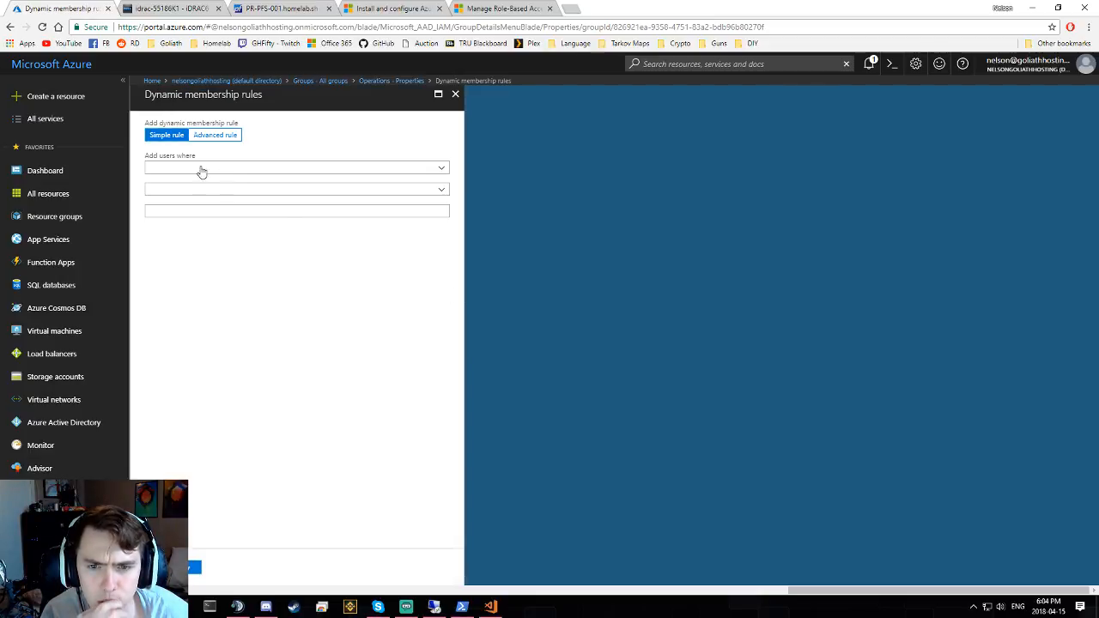
click(233, 167)
scroll(244, 244, up, 5)
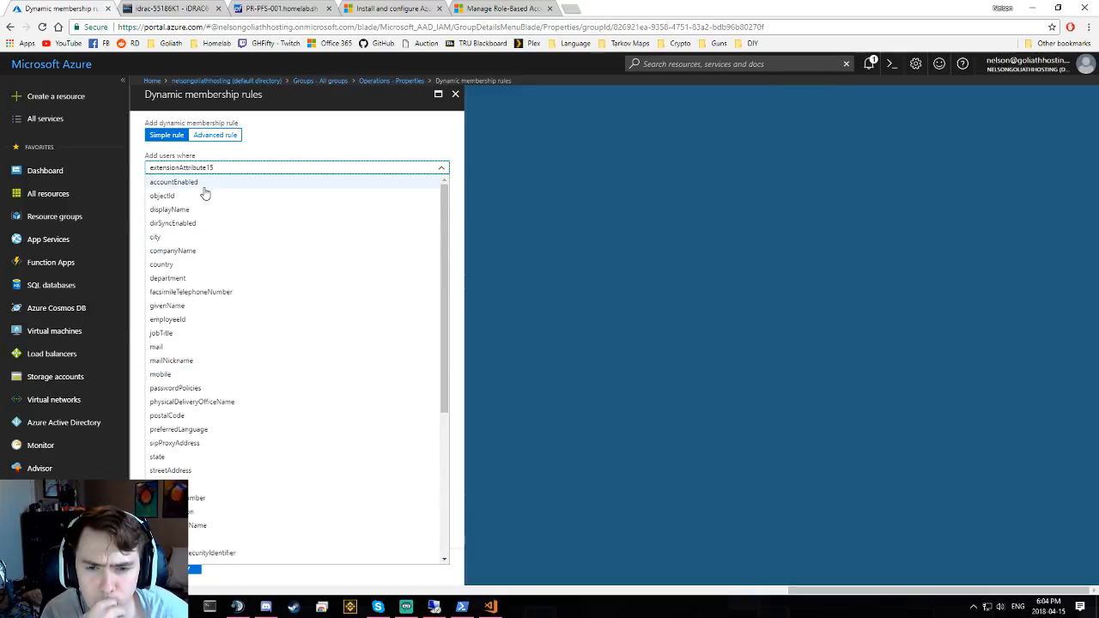
scroll(205, 195, down, 1)
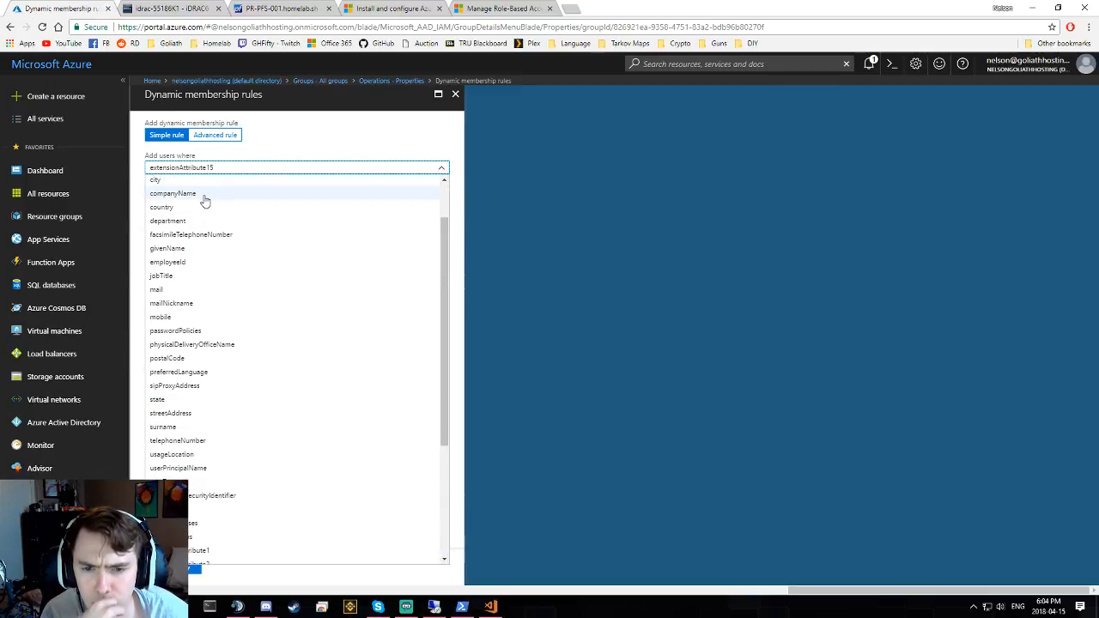
click(284, 166)
click(252, 170)
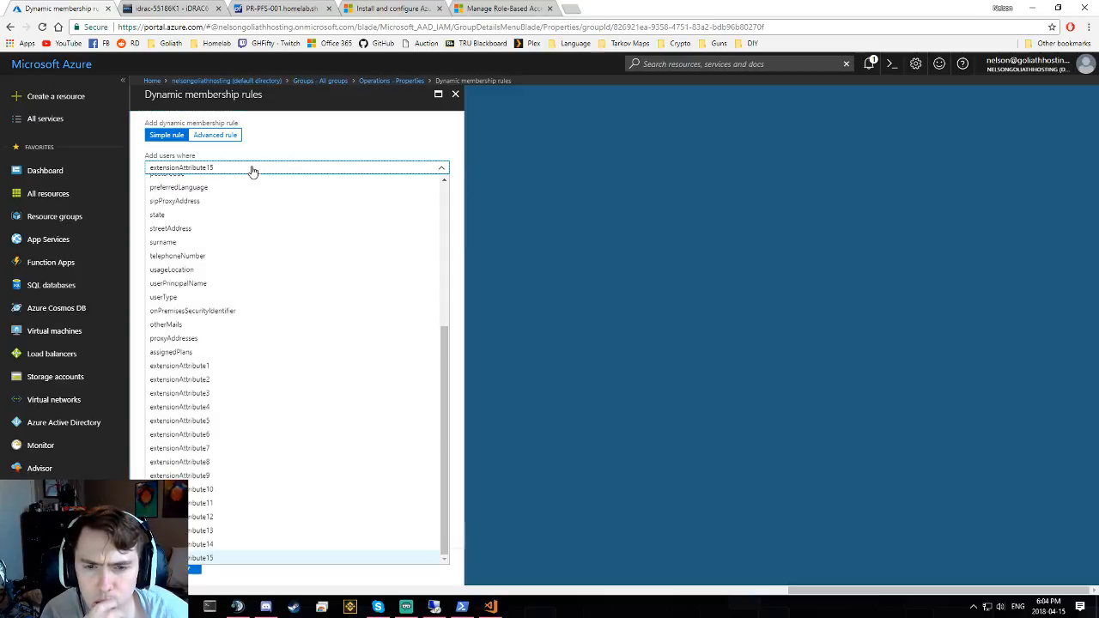
scroll(255, 221, up, 5)
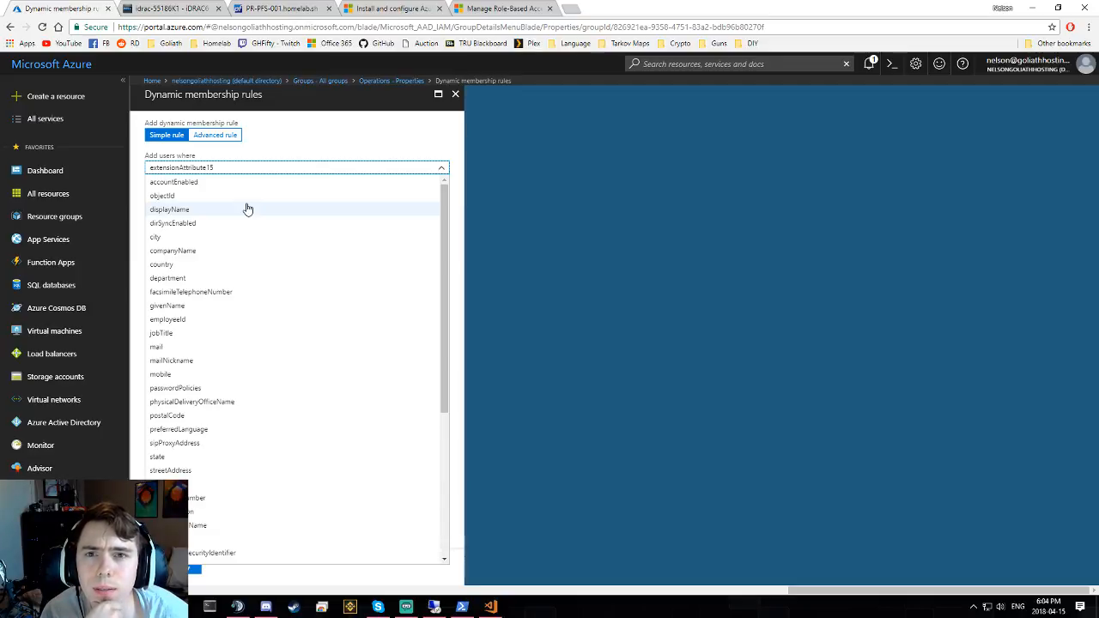
scroll(247, 208, down, 1)
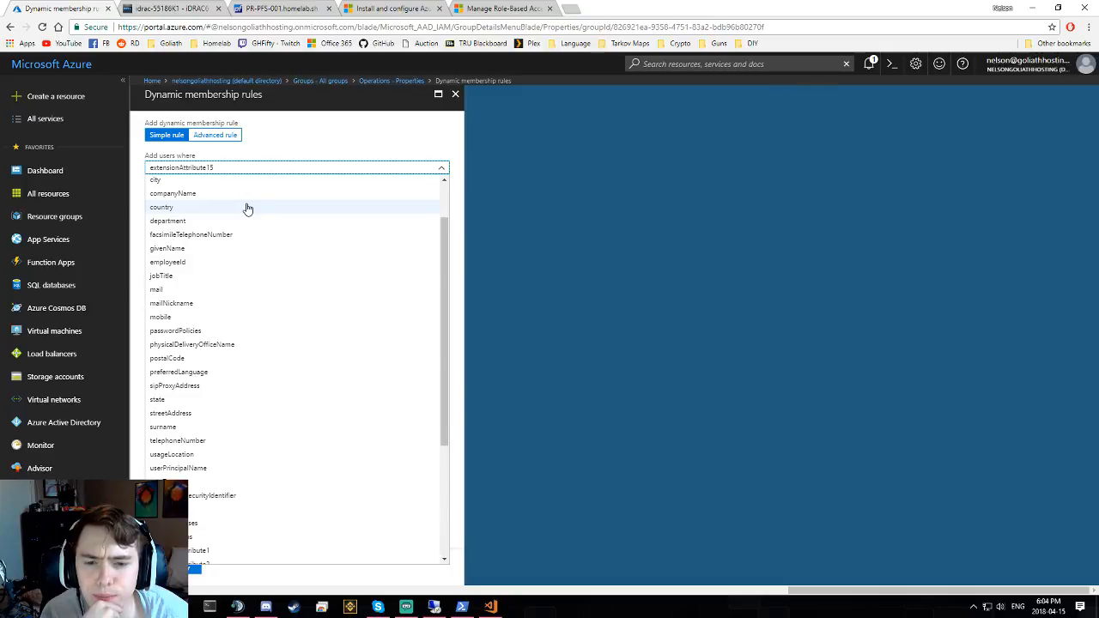
scroll(247, 209, down, 3)
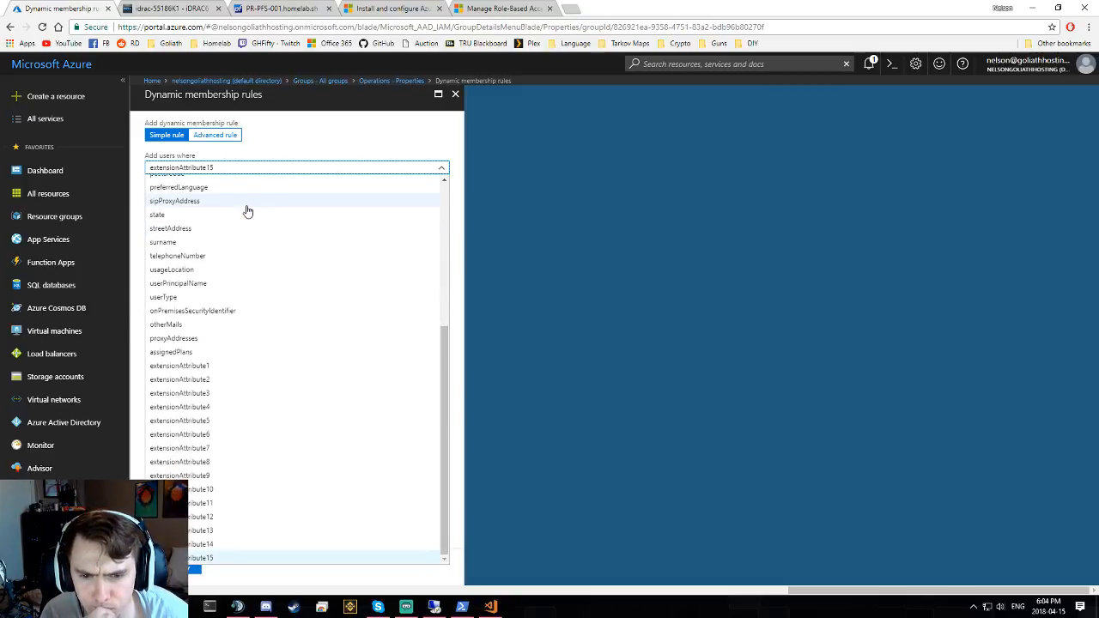
scroll(247, 210, up, 3)
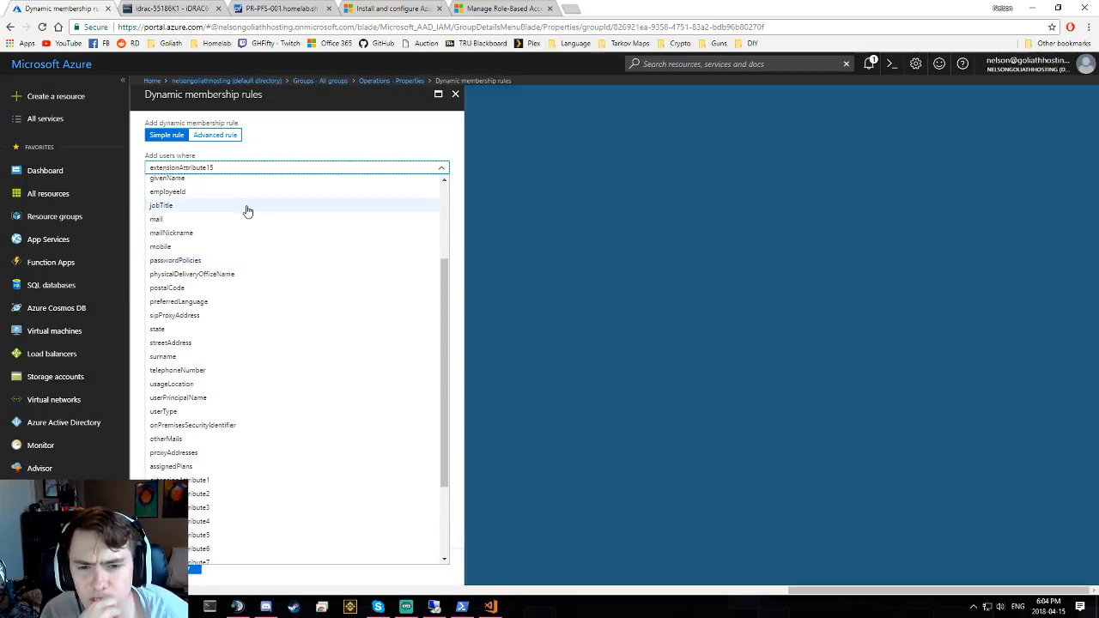
scroll(248, 210, up, 3)
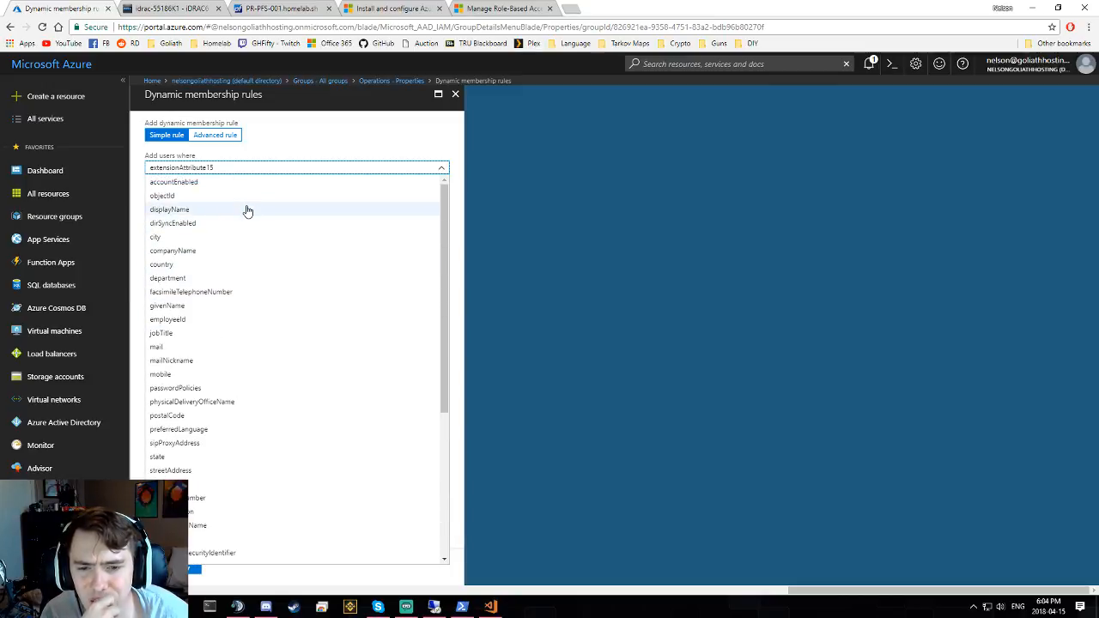
click(224, 166)
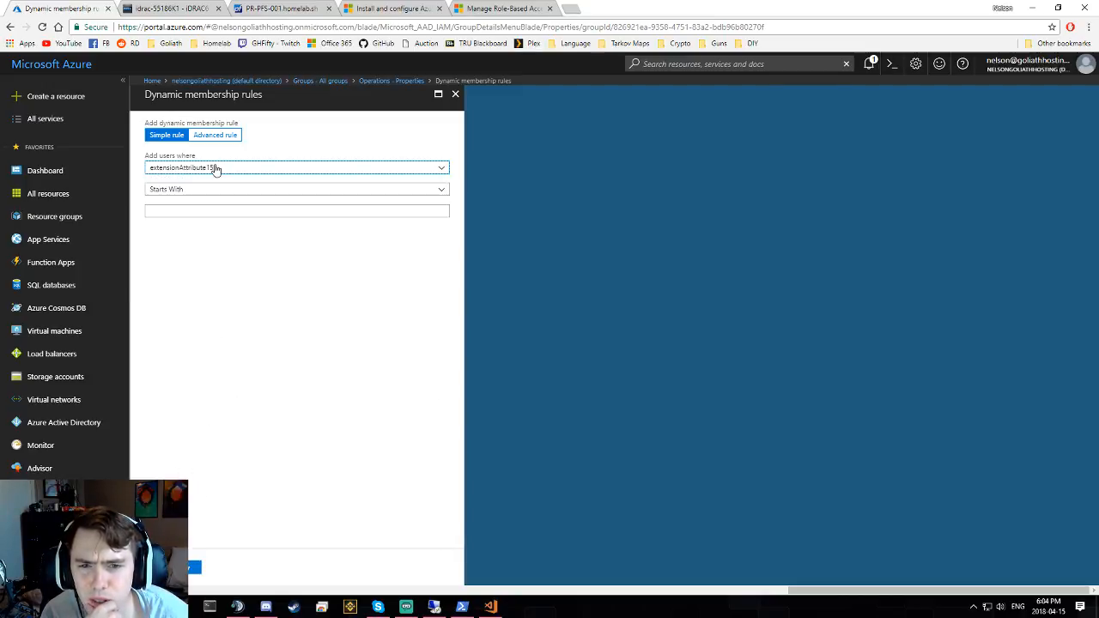
click(207, 191)
click(208, 190)
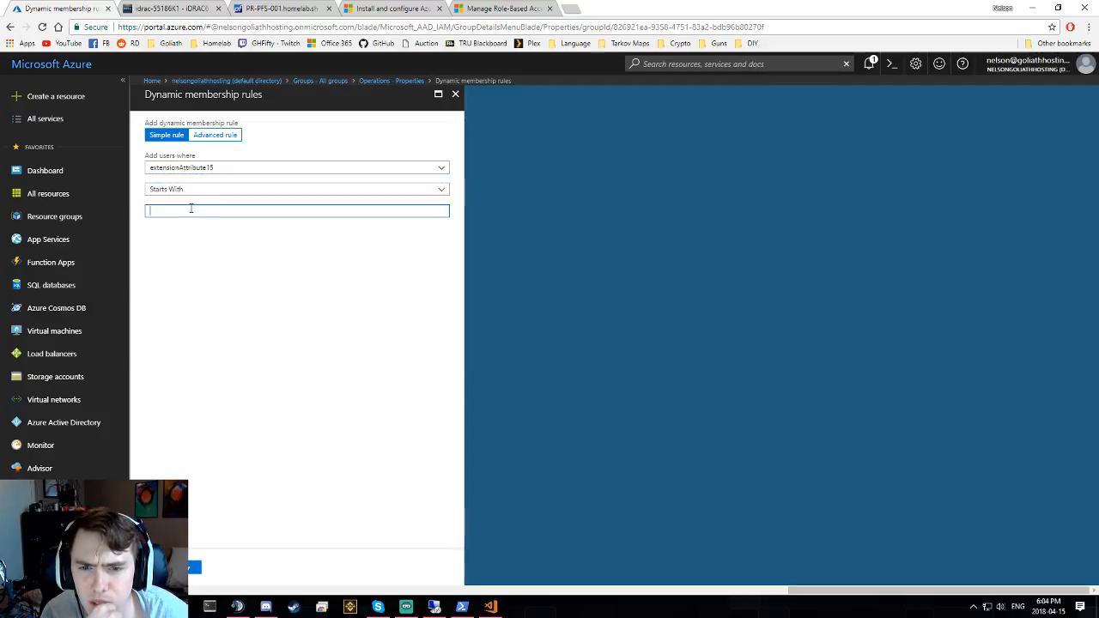
click(214, 135)
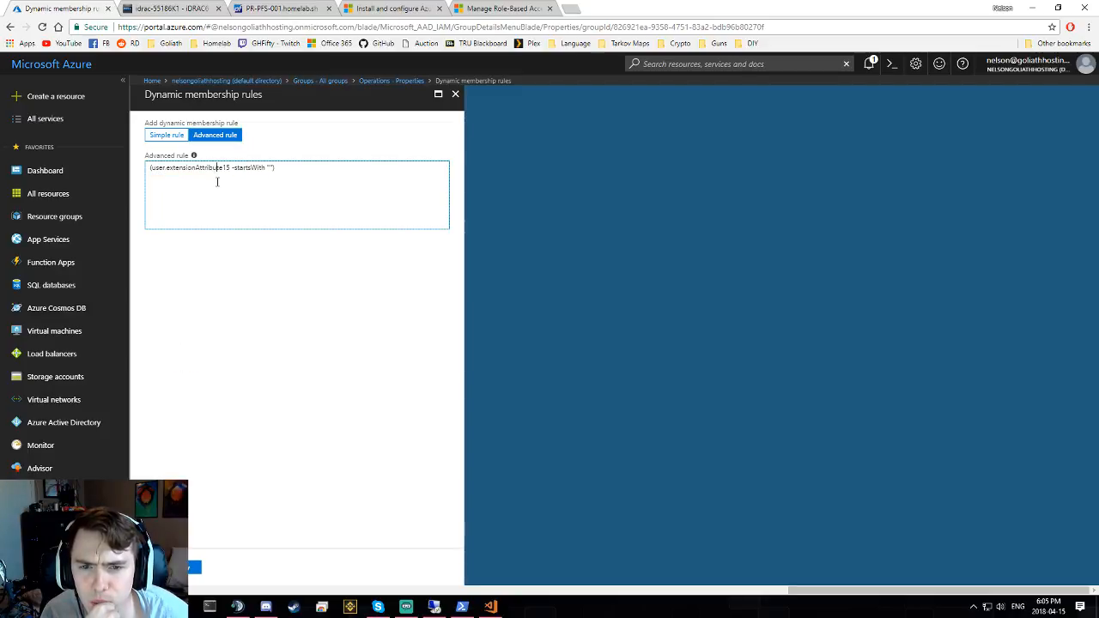
triple_click(217, 182)
click(216, 198)
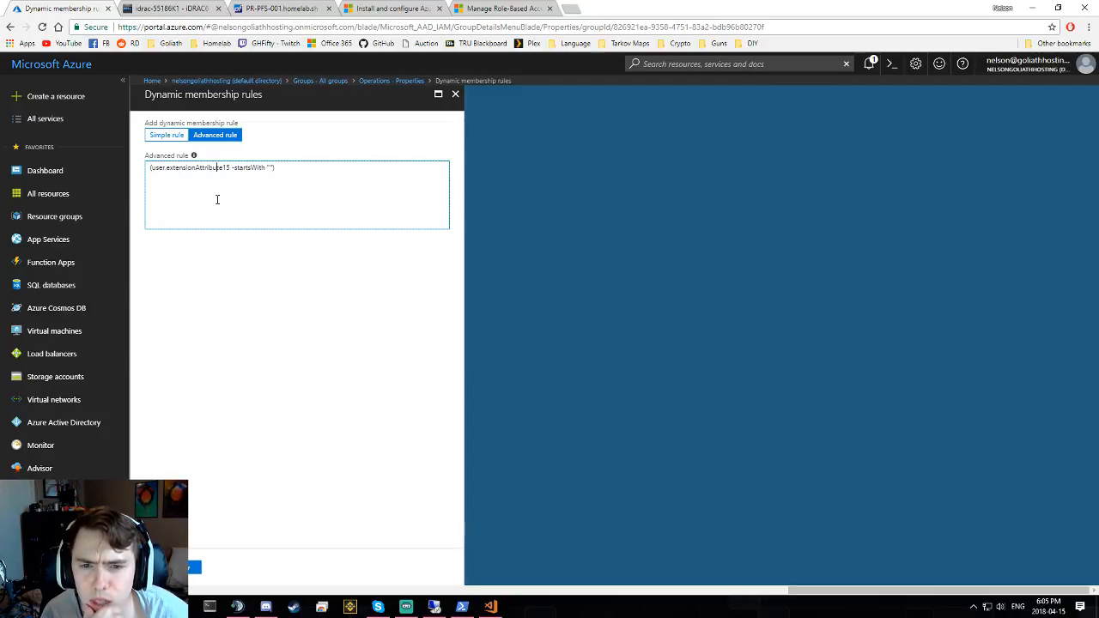
click(164, 136)
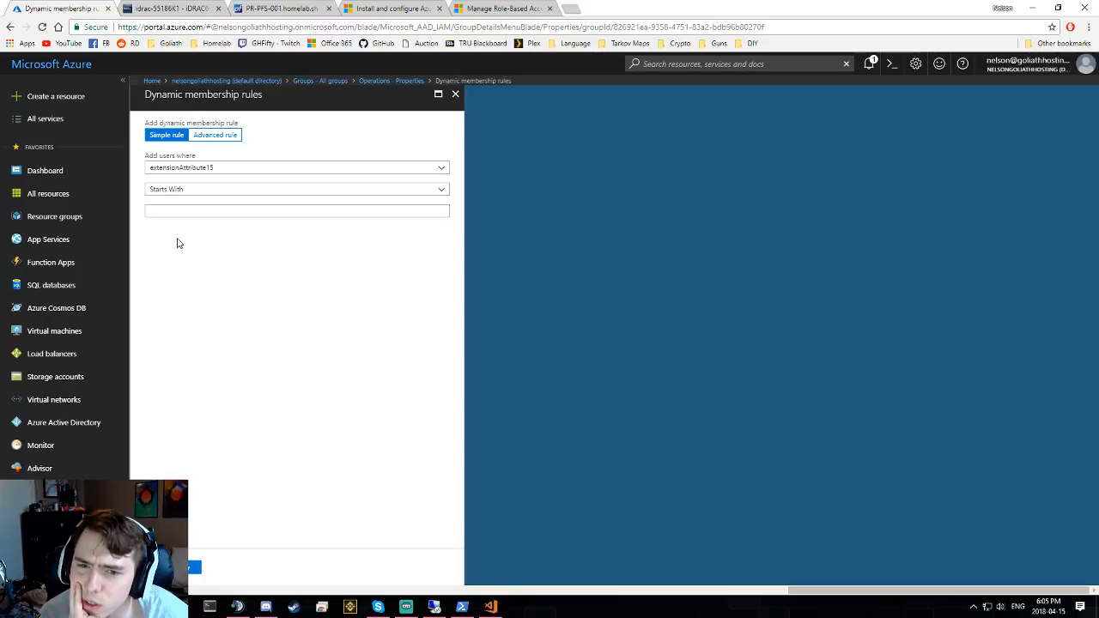
click(254, 167)
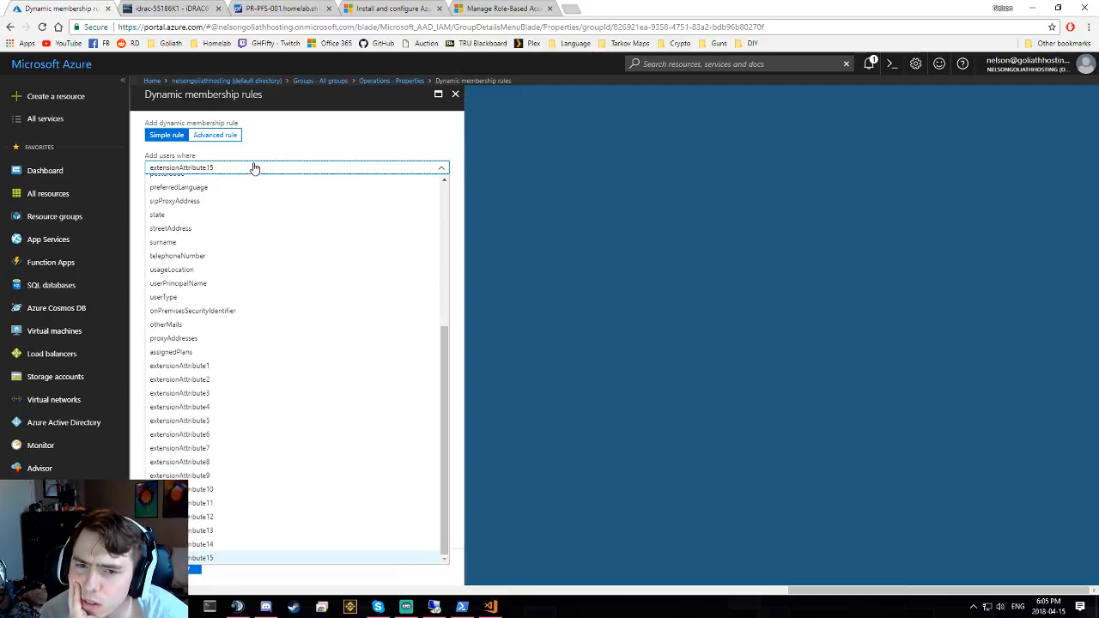
click(254, 168)
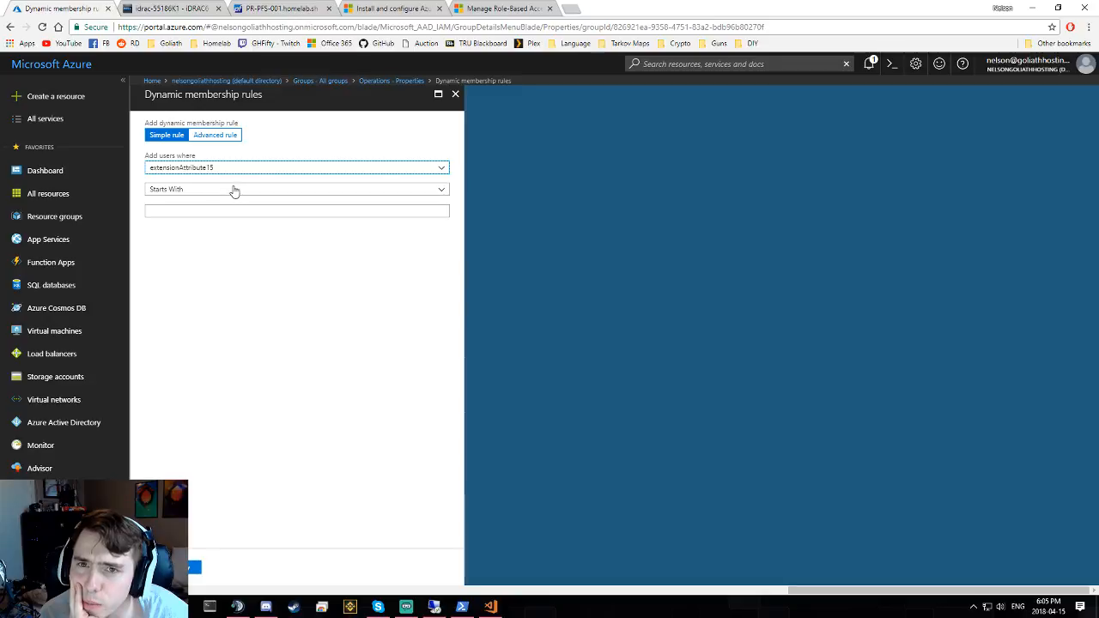
click(237, 168)
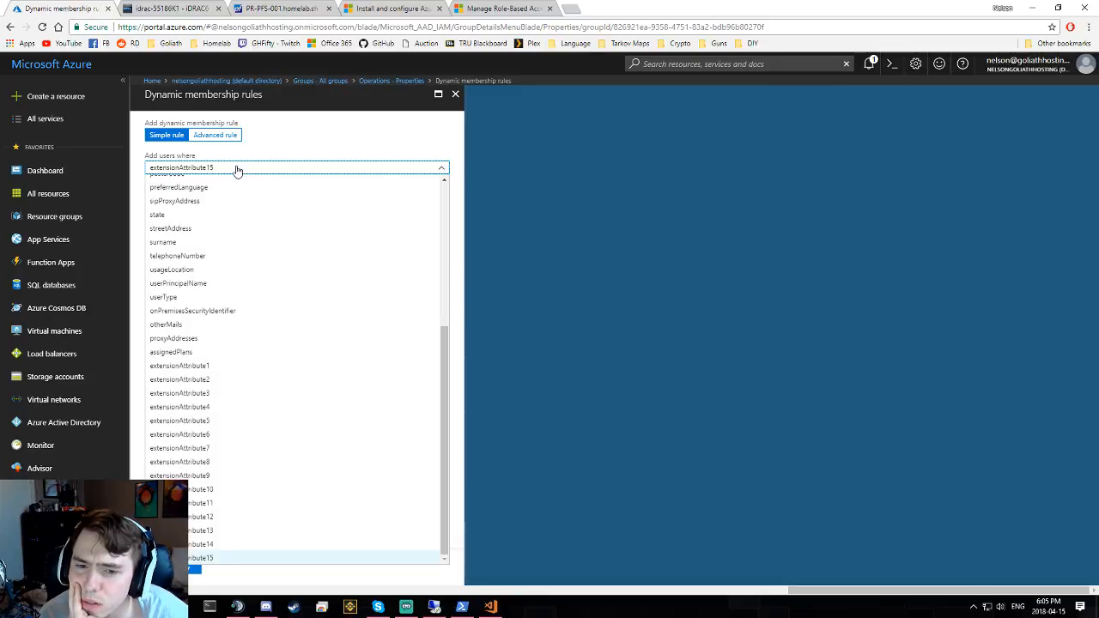
scroll(257, 322, up, 4)
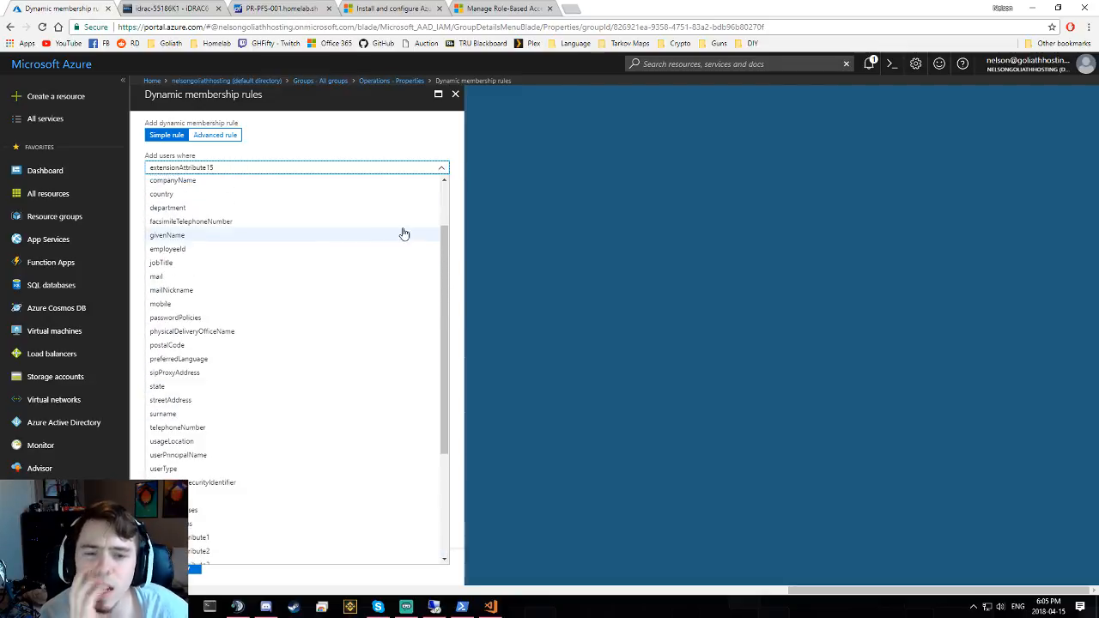
click(508, 210)
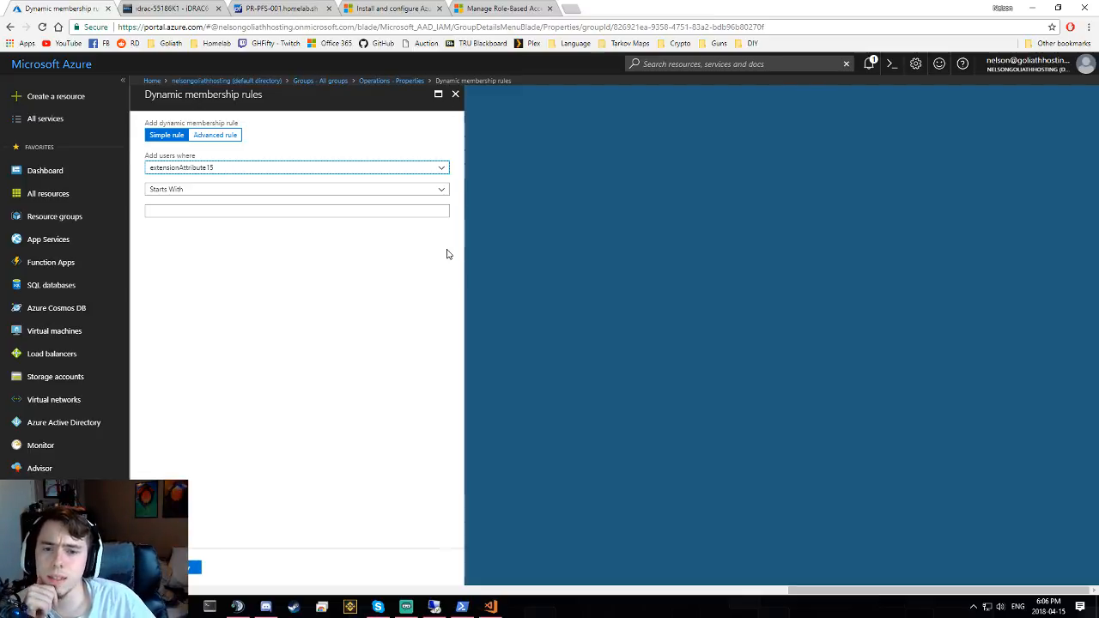
- Discard the dynamic rule edits, set Membership type back to Assigned, and save
click(325, 260)
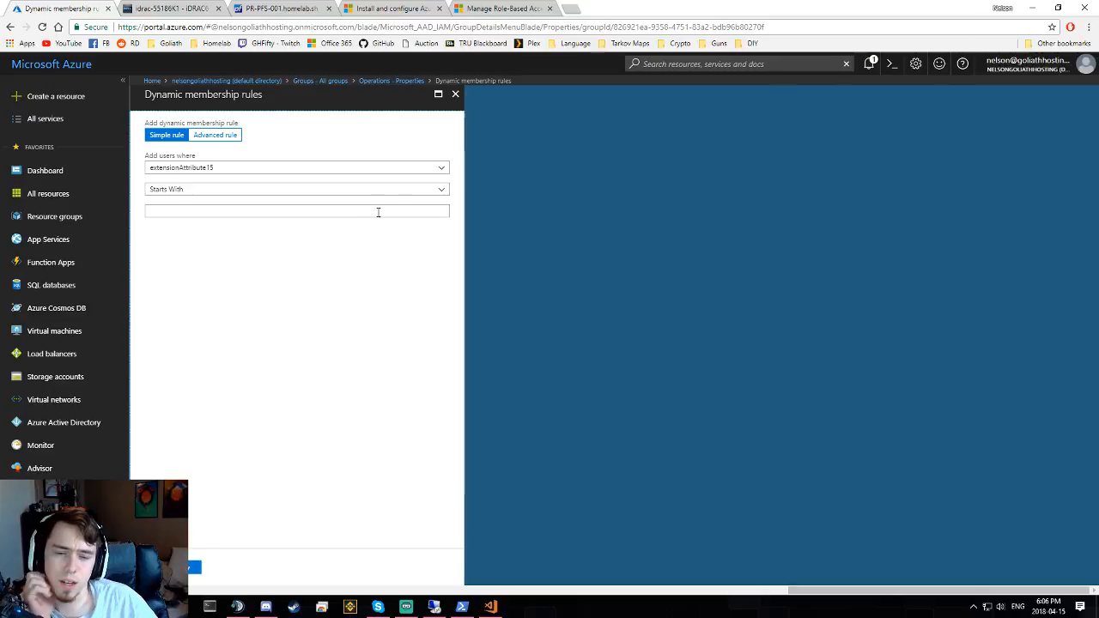
click(455, 94)
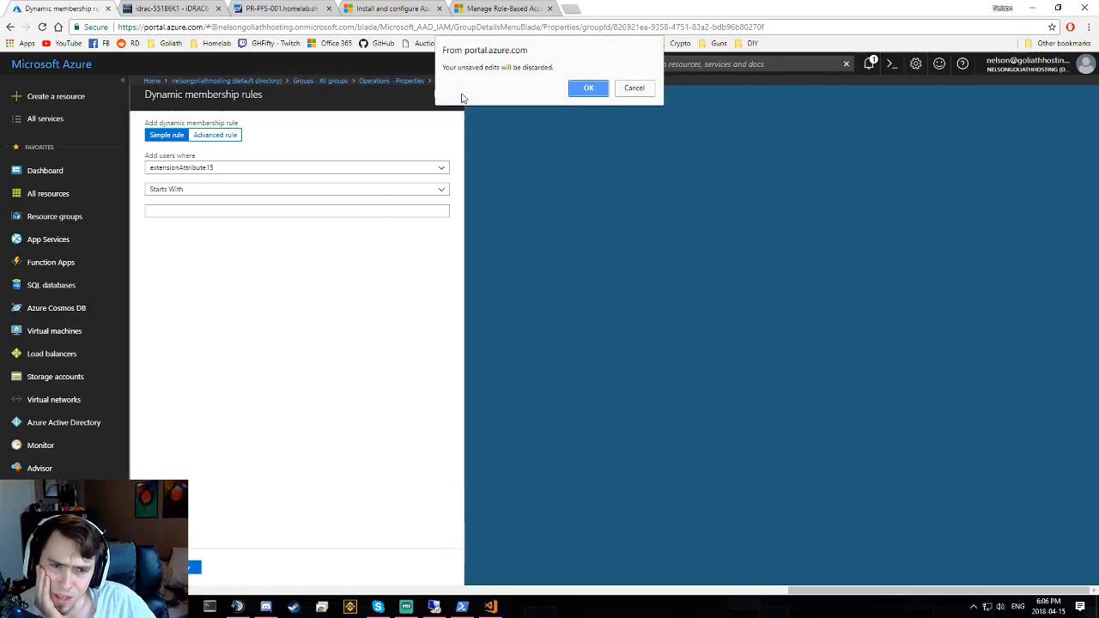
click(589, 89)
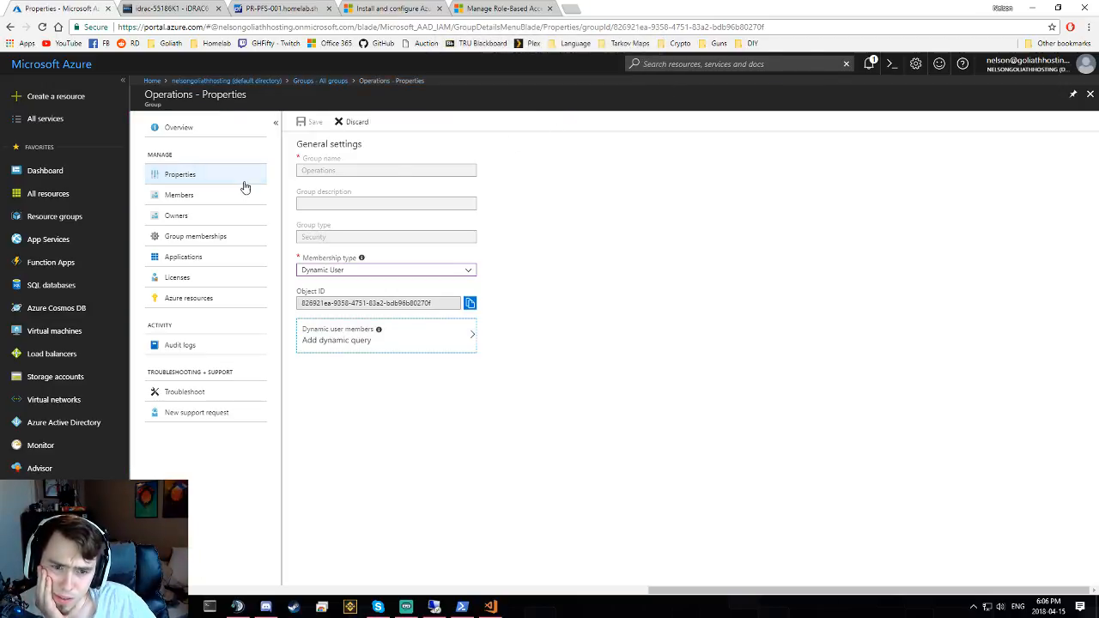
click(316, 269)
click(346, 284)
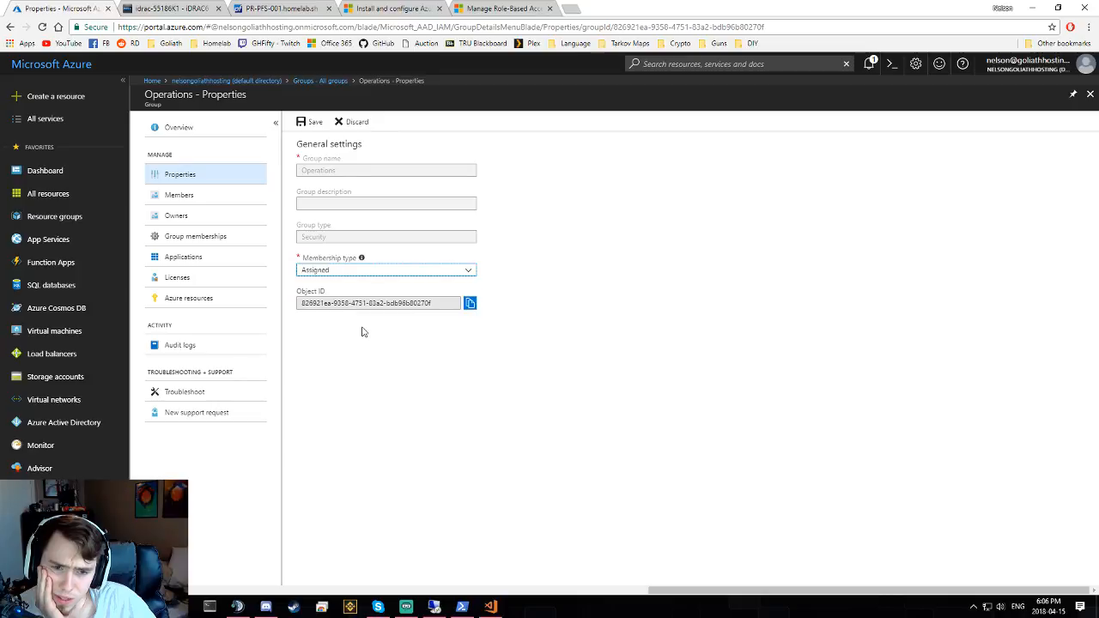
click(311, 121)
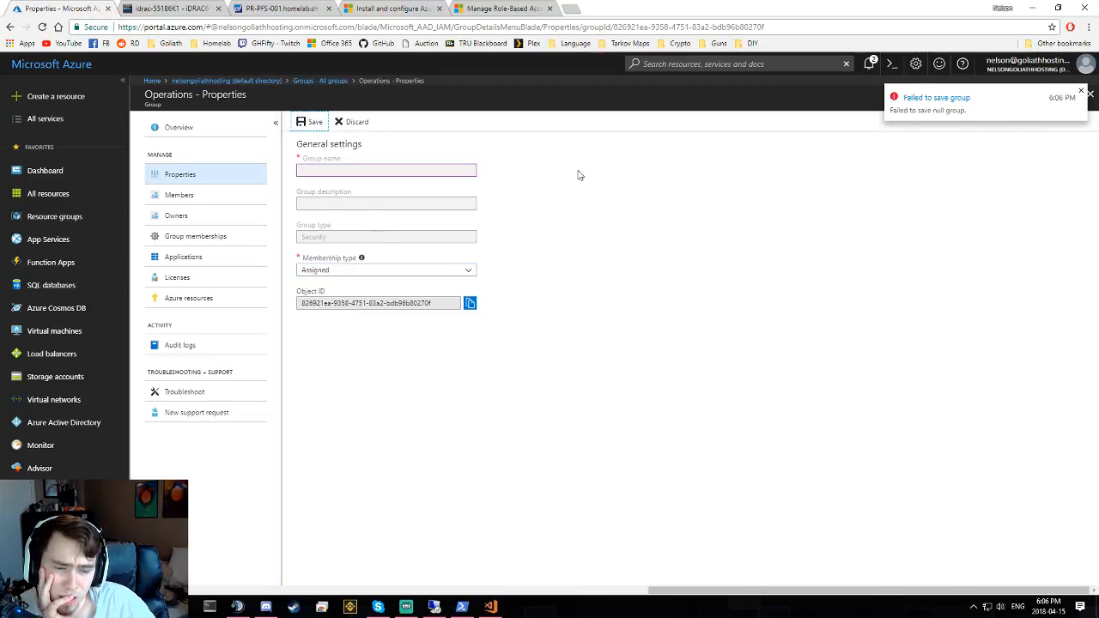
- Leave the Operations group for the directory overview, discarding its unsaved edits
click(489, 188)
click(206, 194)
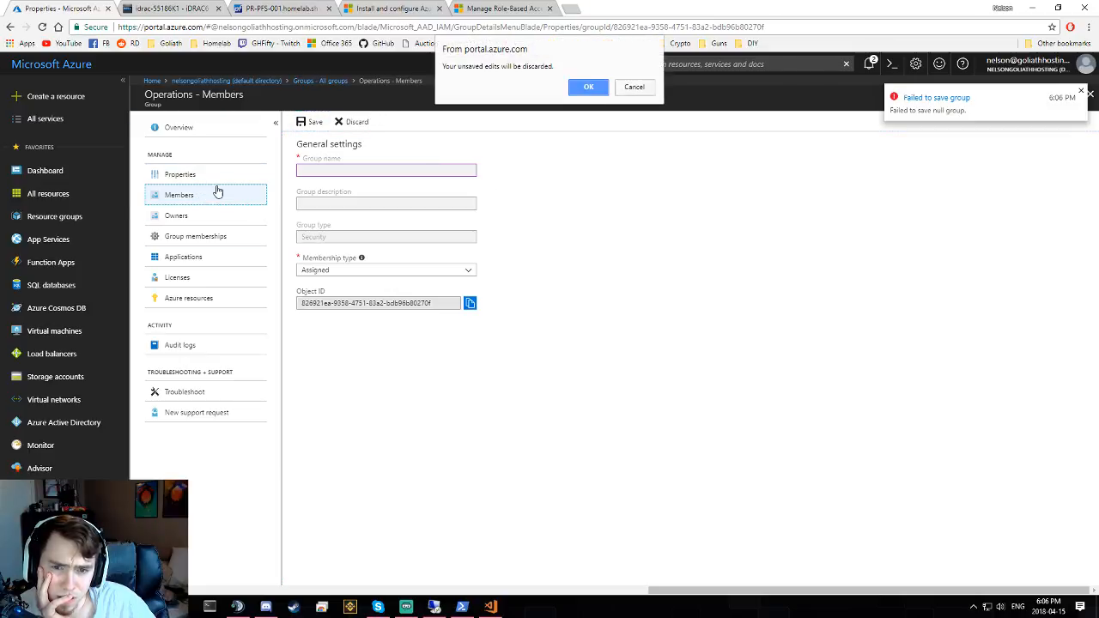
click(634, 87)
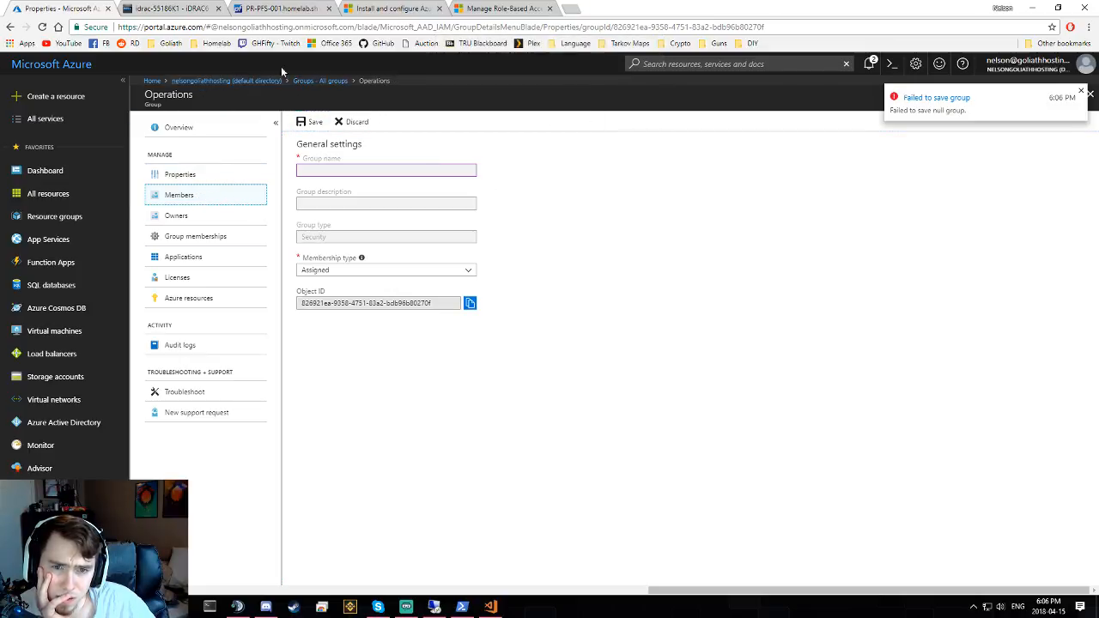
click(263, 80)
click(585, 89)
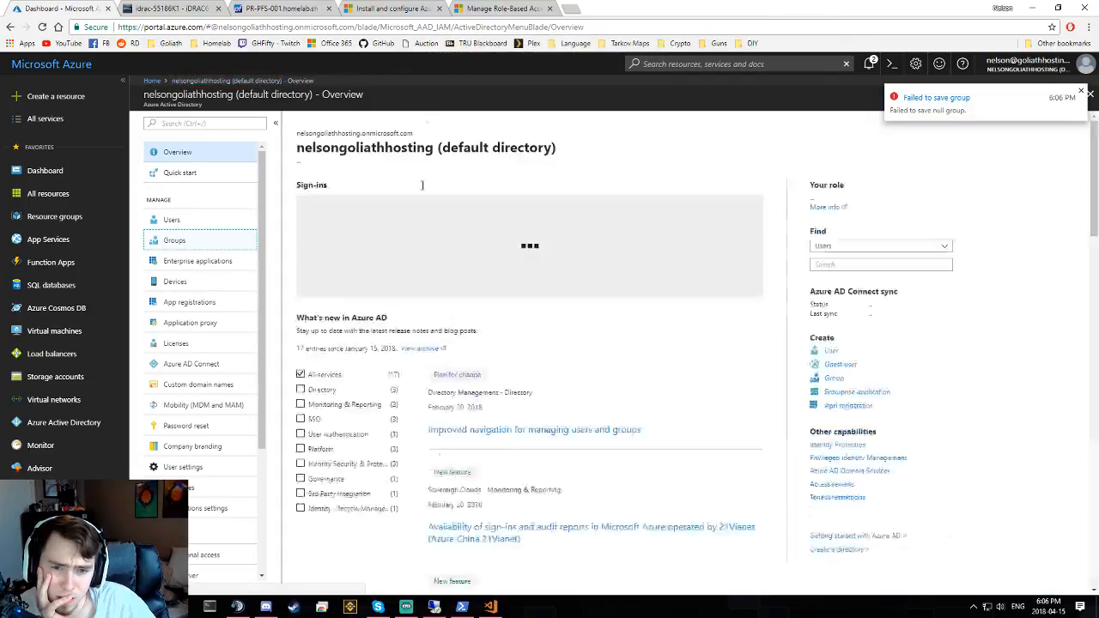
- Browse the directory's users, then open the Contributor group from the groups list
click(210, 223)
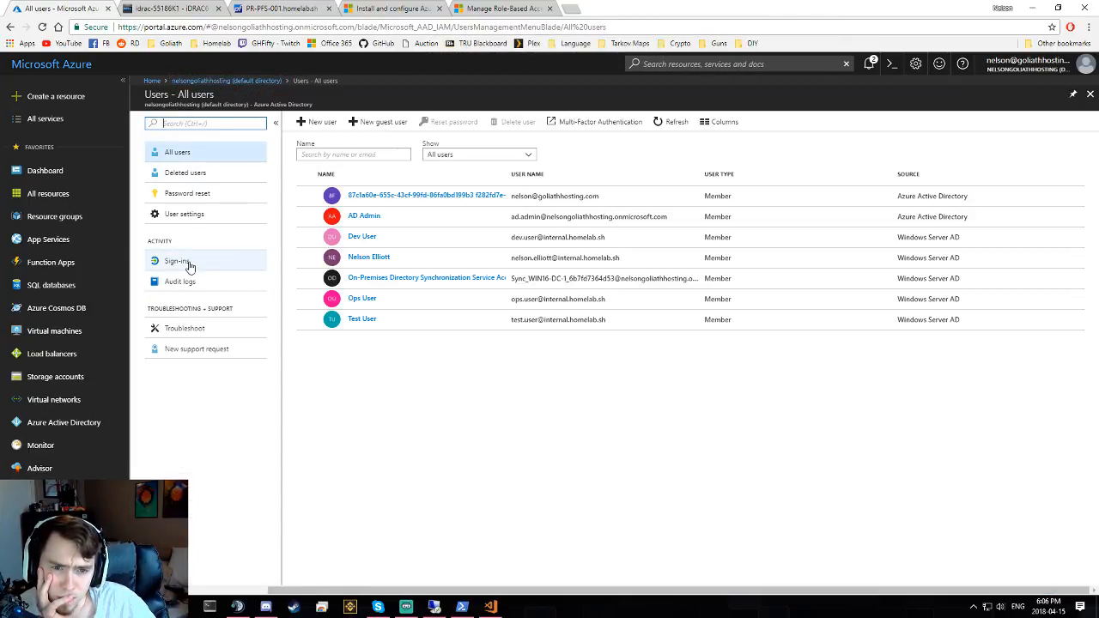
click(240, 81)
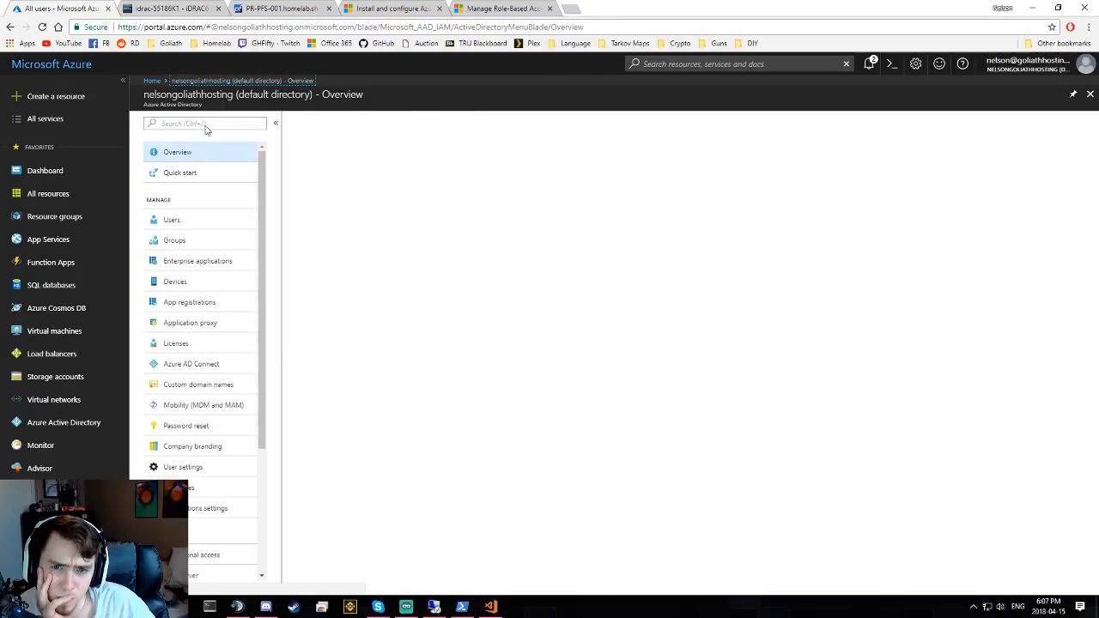
click(206, 241)
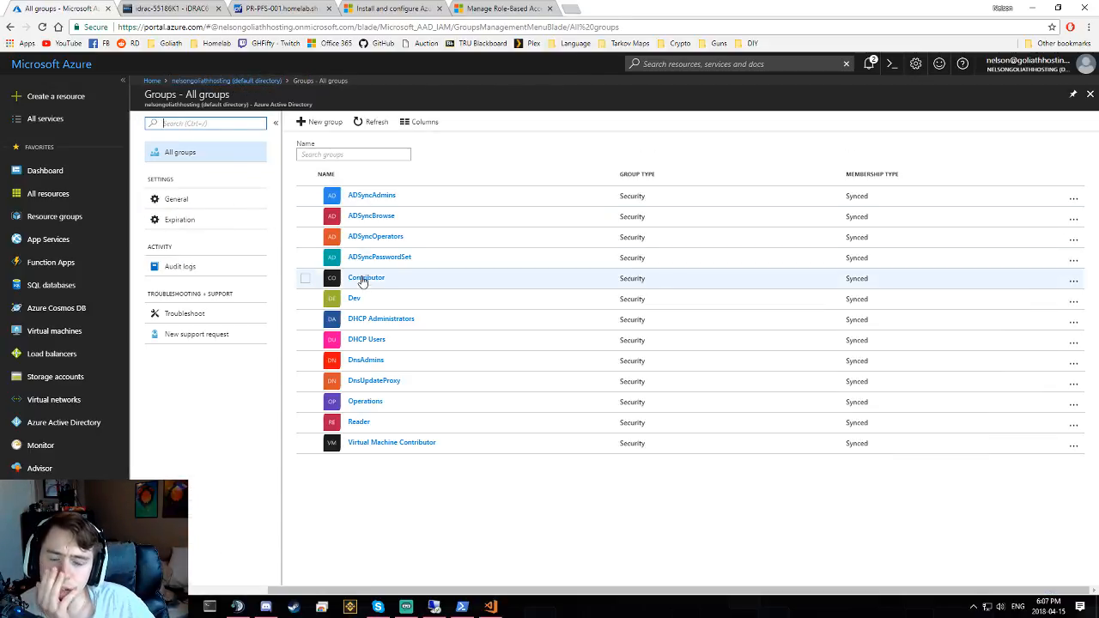
click(361, 281)
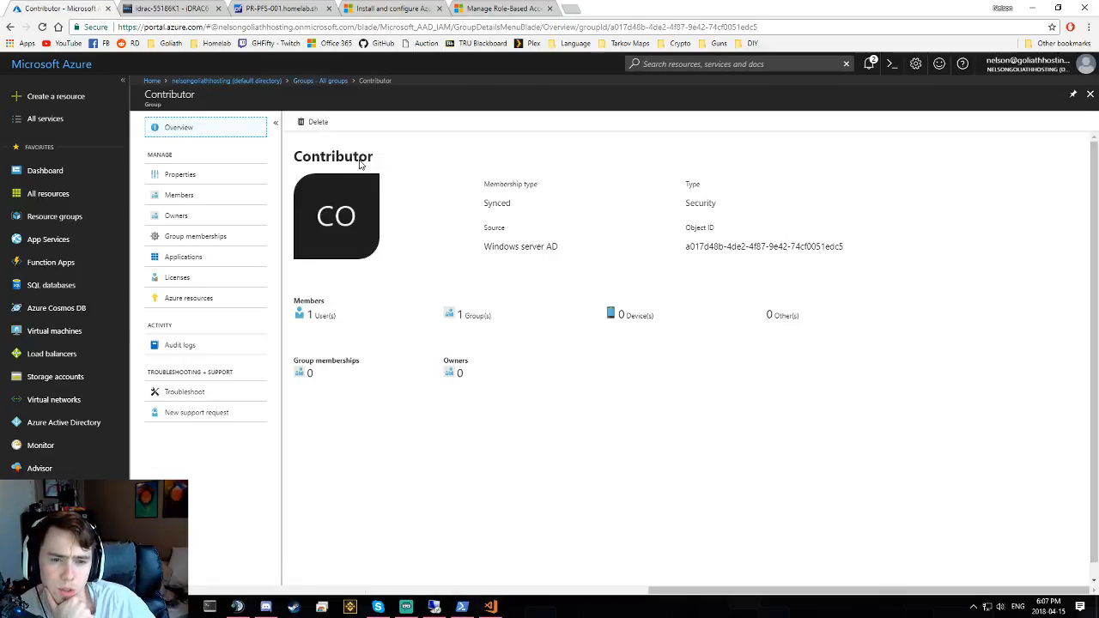
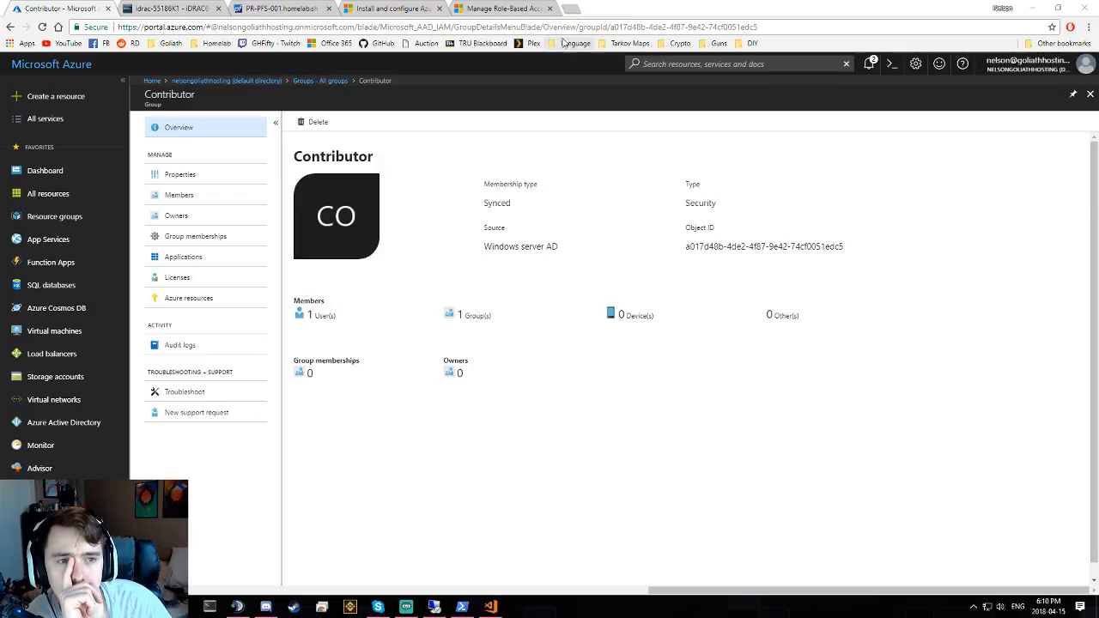
- Open the UnRaidNAS bookmark from the Homelab folder in a new tab and sign in to it
click(214, 43)
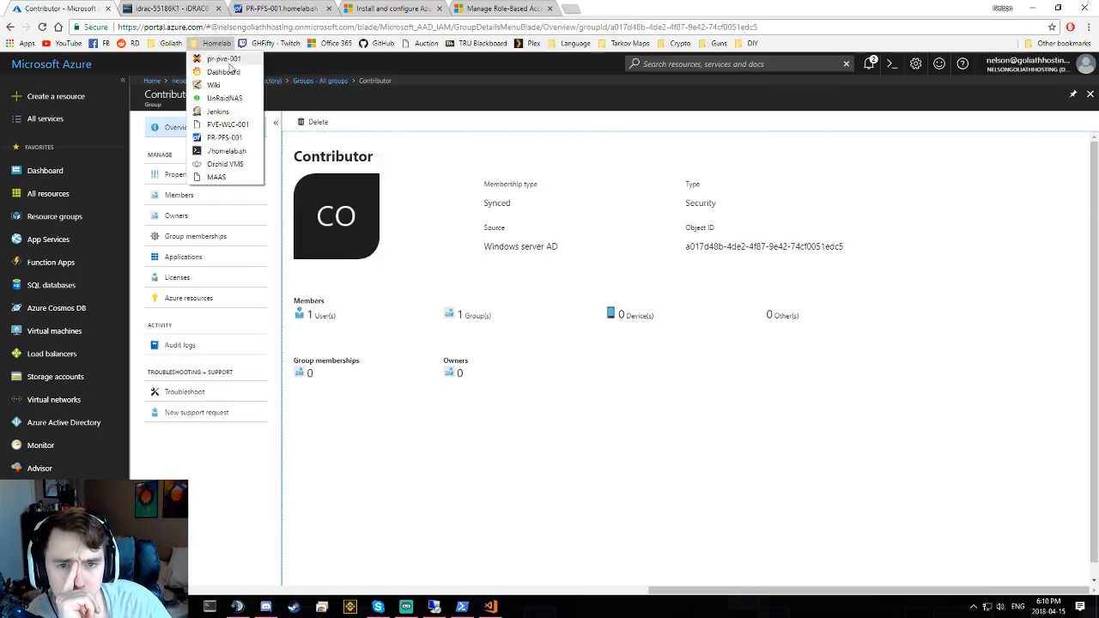
middle_click(225, 98)
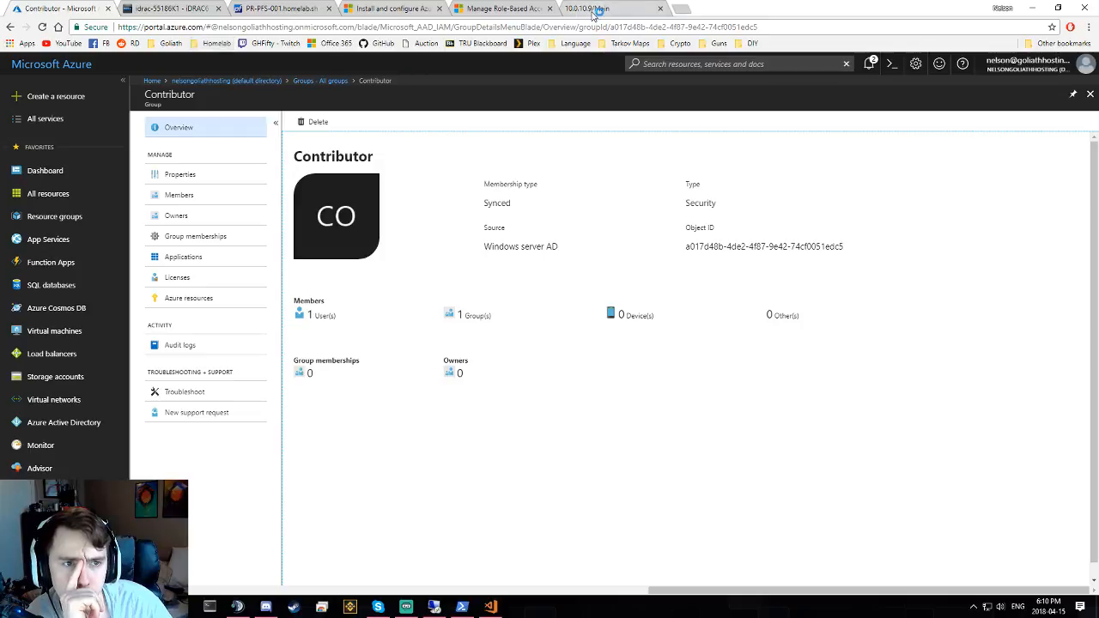
click(586, 9)
click(572, 153)
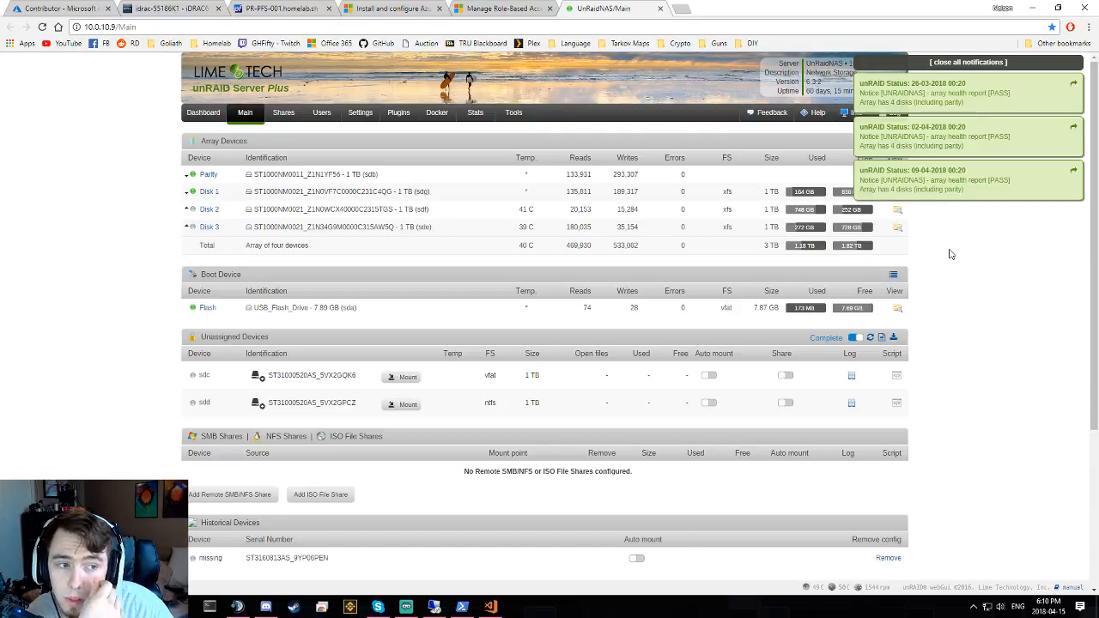
scroll(992, 246, down, 2)
scroll(996, 246, up, 2)
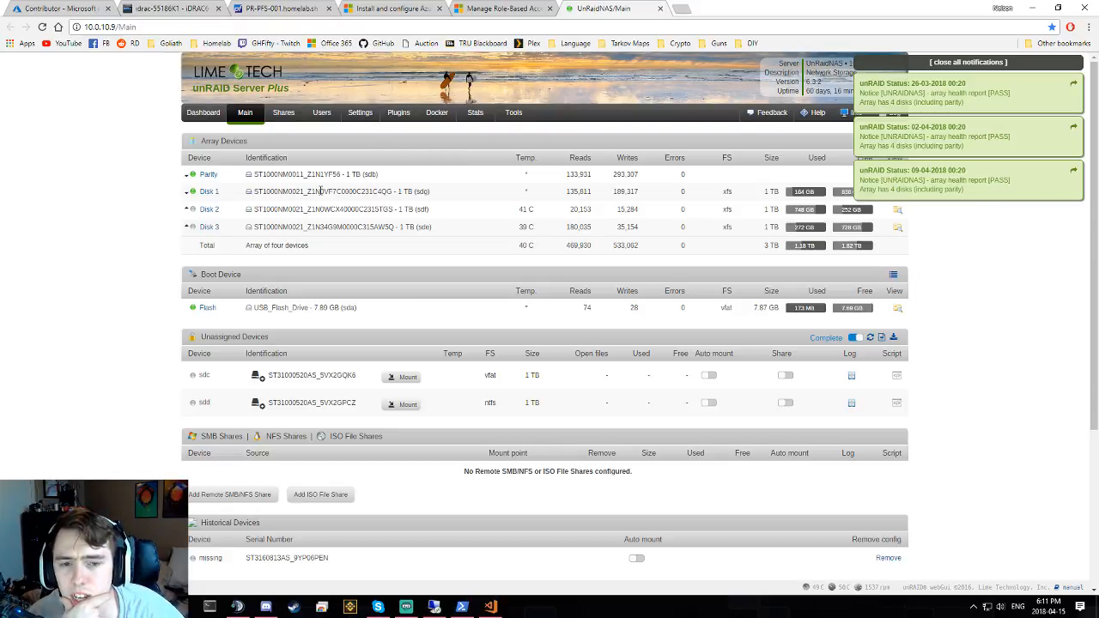
- Close the unRAID tab, skim the PowerShell role-assignment docs, and switch to the Azure PowerShell install article
middle_click(598, 10)
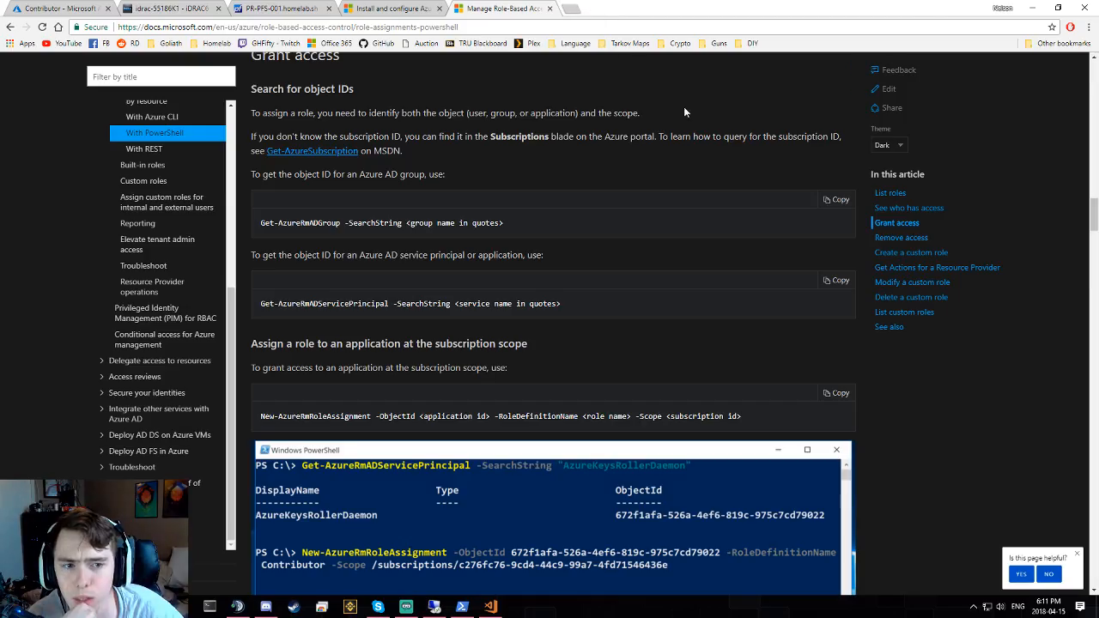
triple_click(563, 305)
click(599, 299)
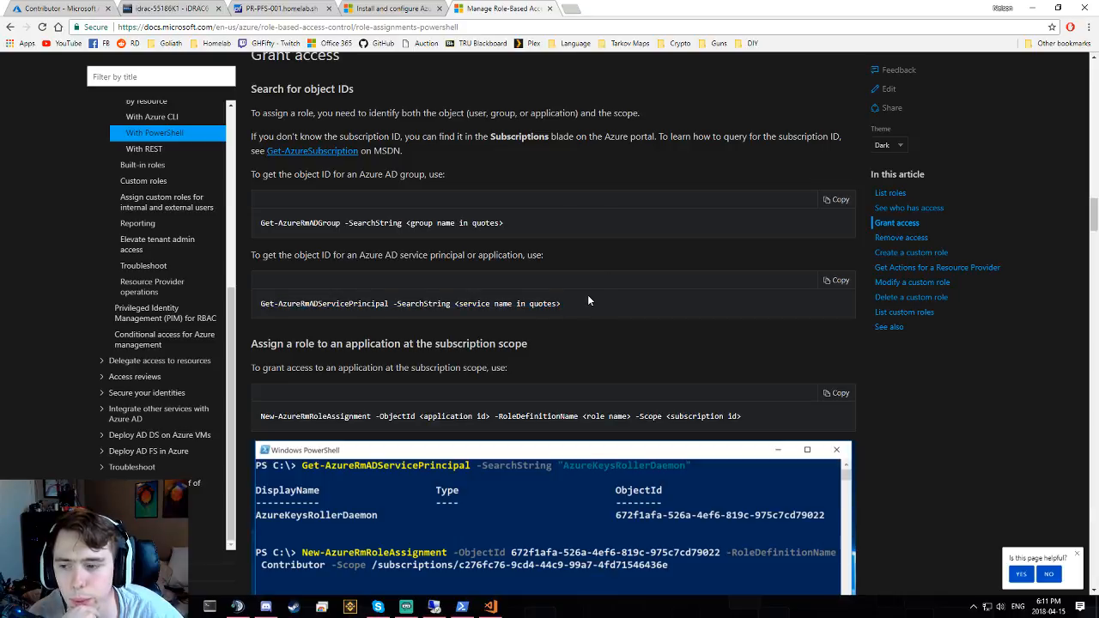
scroll(586, 222, up, 1)
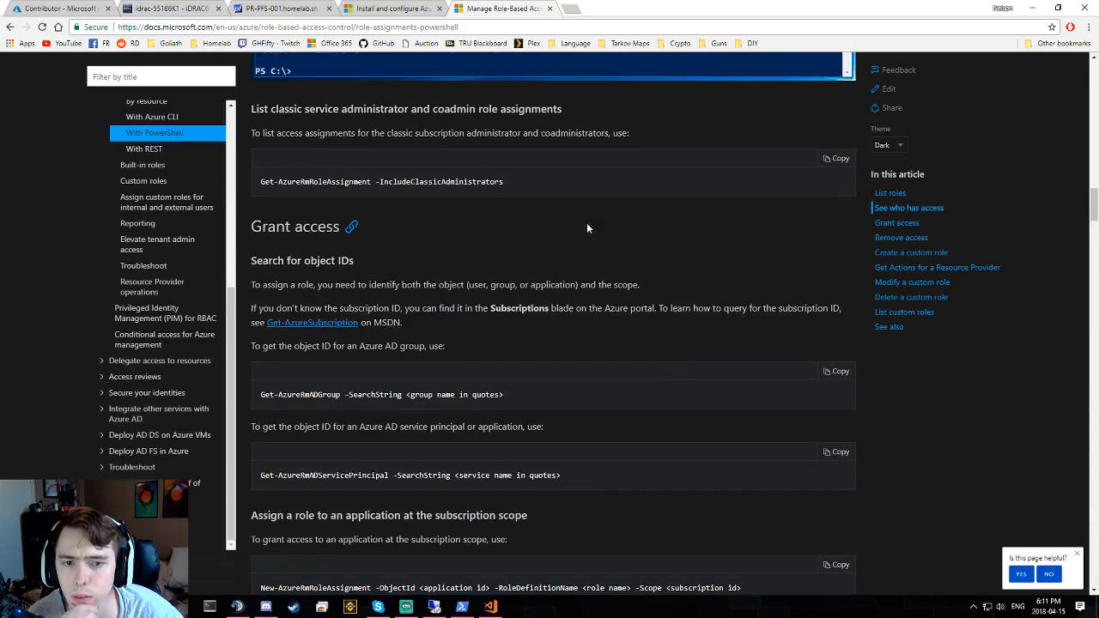
scroll(586, 222, down, 6)
scroll(607, 215, down, 5)
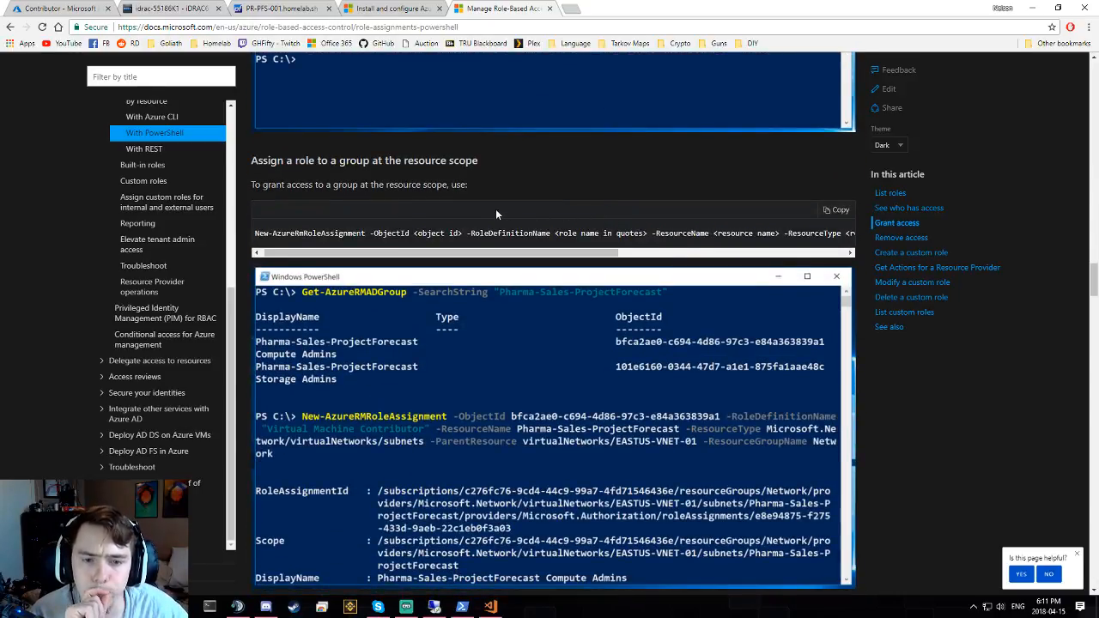
scroll(303, 127, up, 6)
click(292, 10)
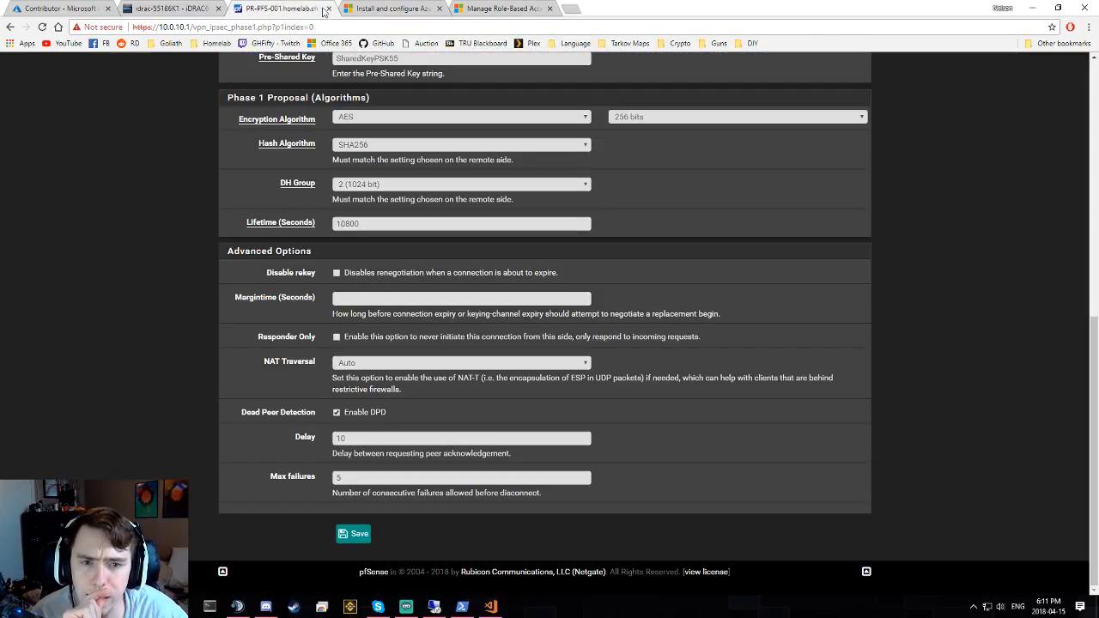
click(382, 9)
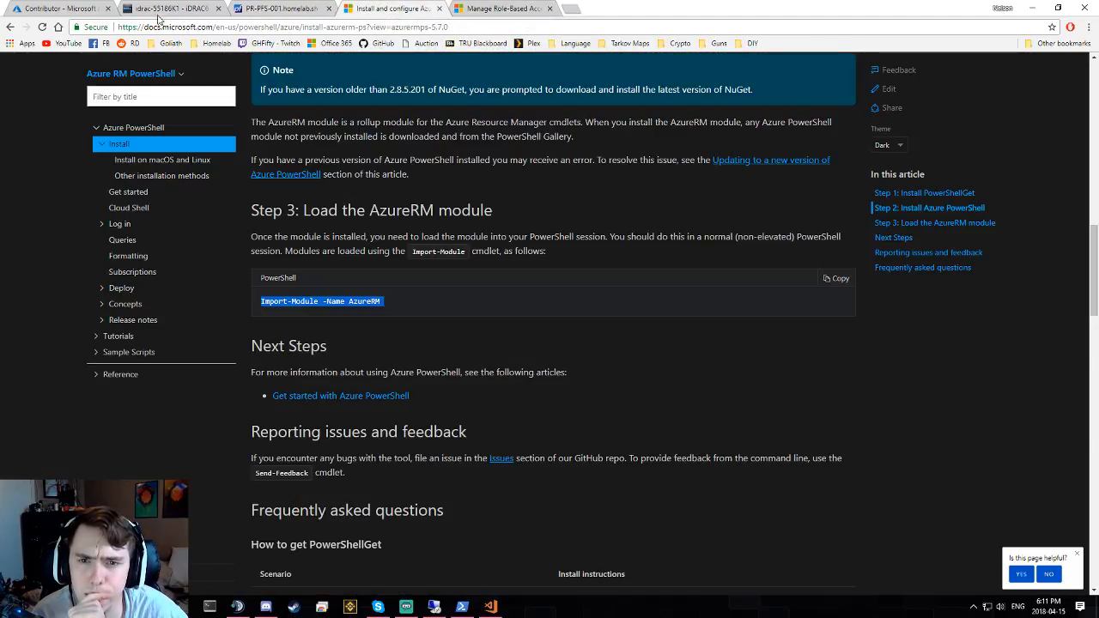
- Switch back to the portal's overview of the AD-synced Contributor group, with 1 user and 1 group
click(74, 11)
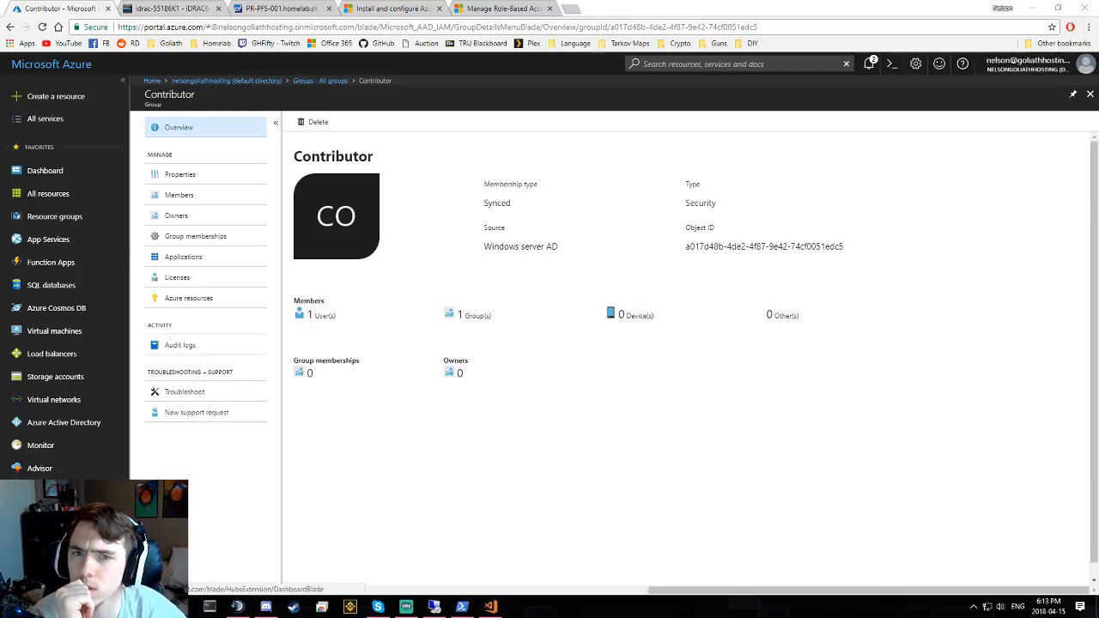
- Dock the torn-off Role-Based Access Control docs tab into this window's tab strip
drag(0, 356, 674, 11)
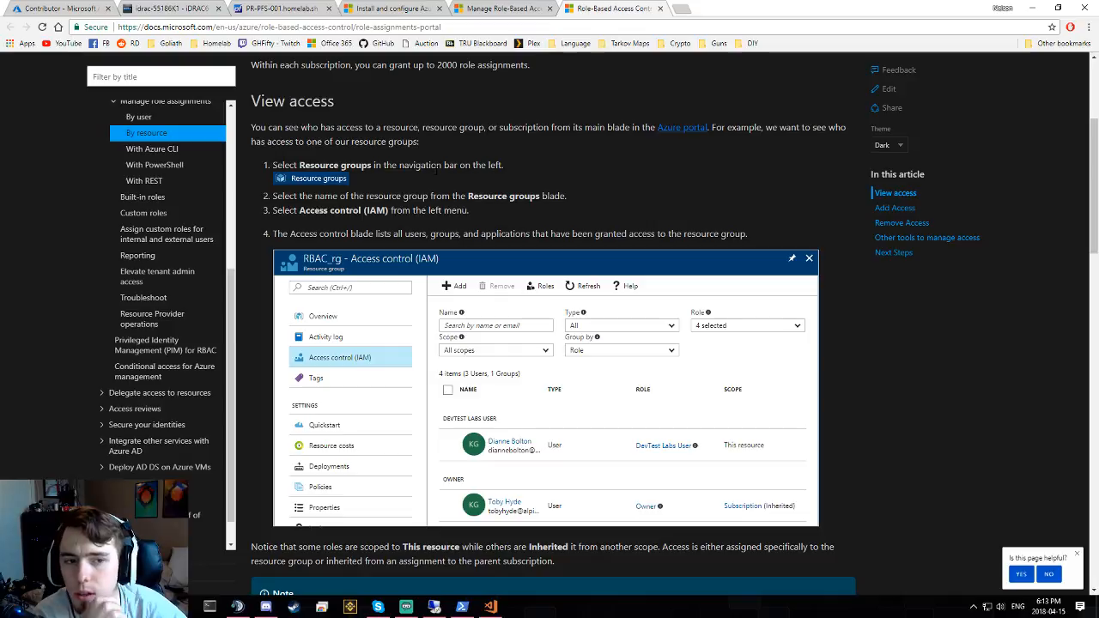
- Read down the RBAC article to the paragraph on inherited role scope
scroll(437, 168, down, 1)
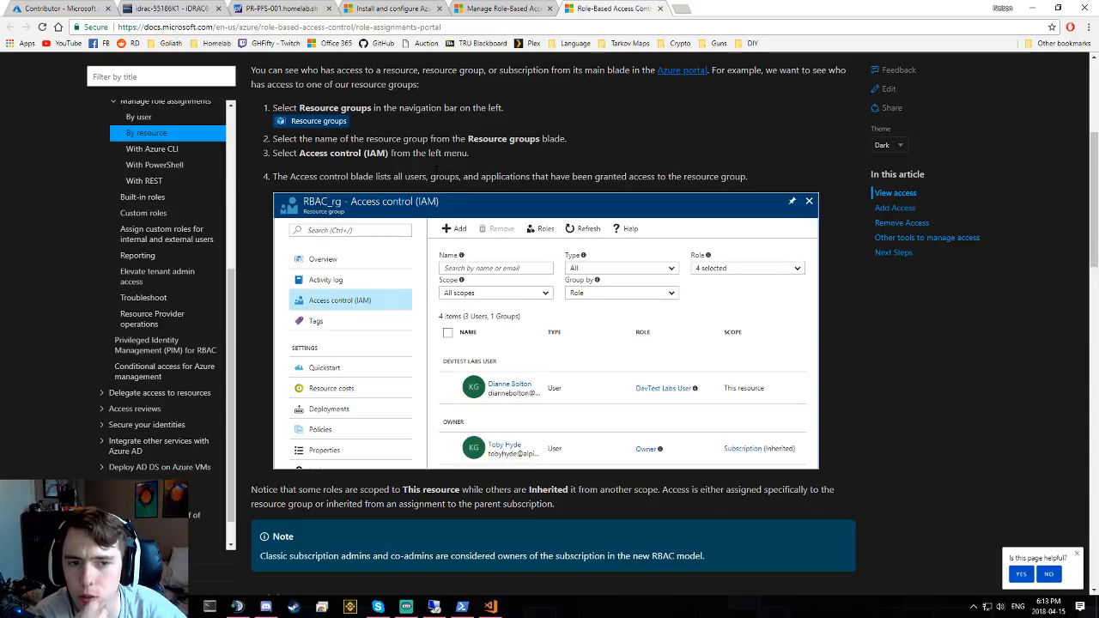
scroll(437, 168, down, 1)
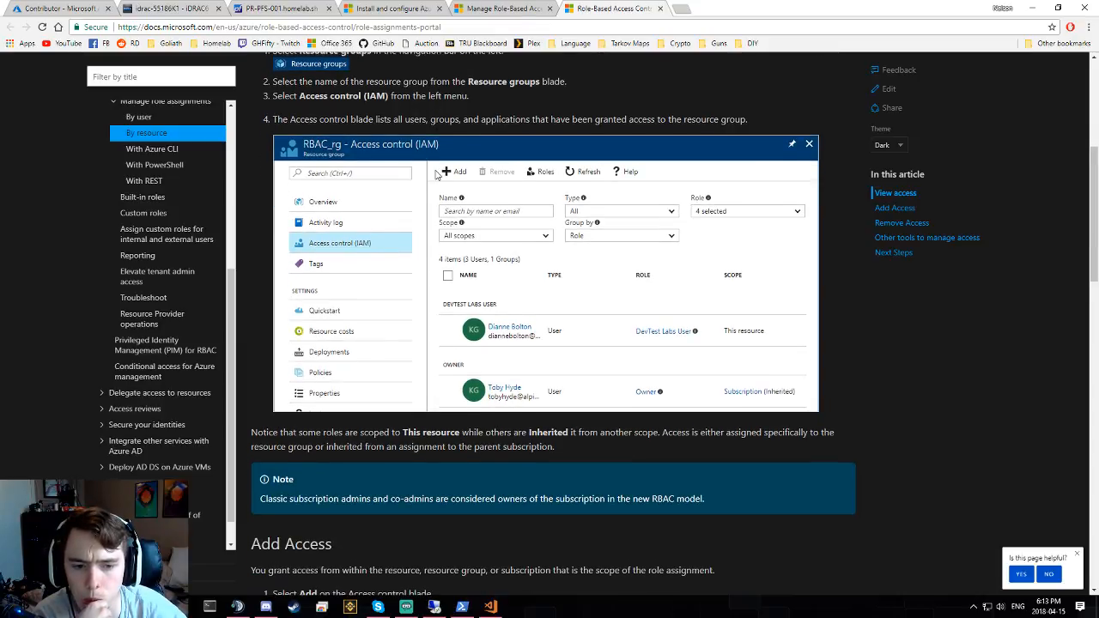
scroll(437, 174, down, 1)
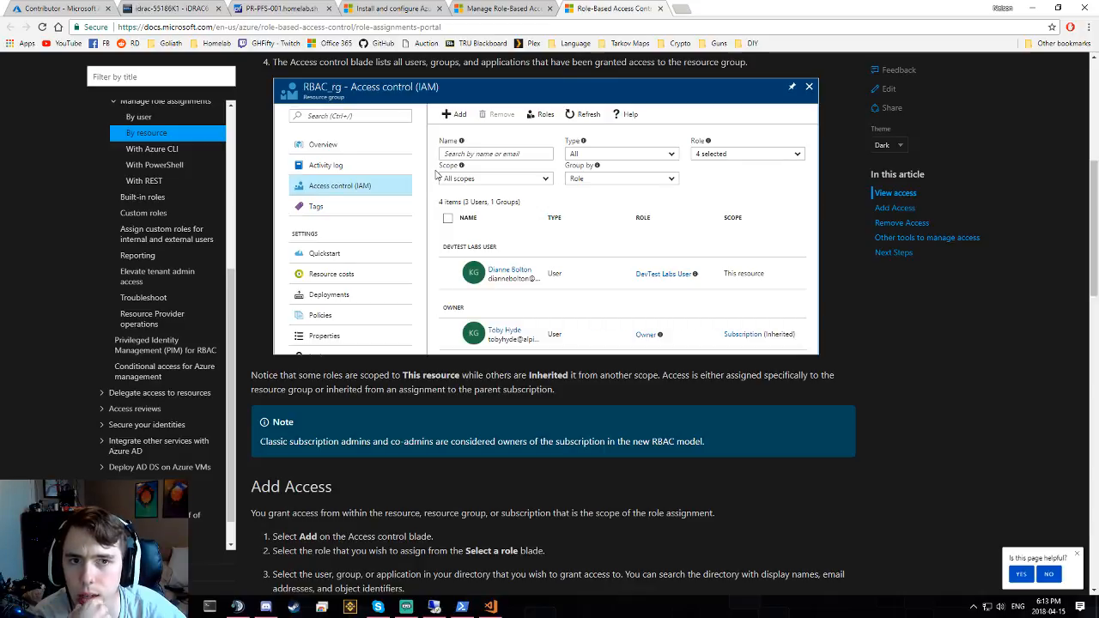
scroll(437, 174, down, 1)
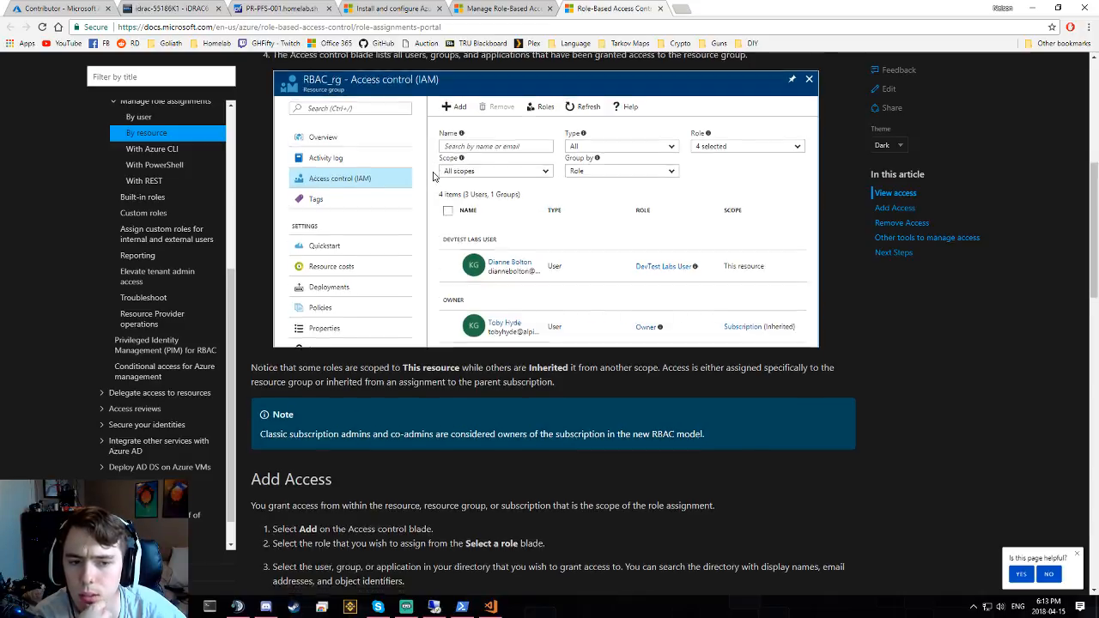
double_click(441, 318)
triple_click(444, 317)
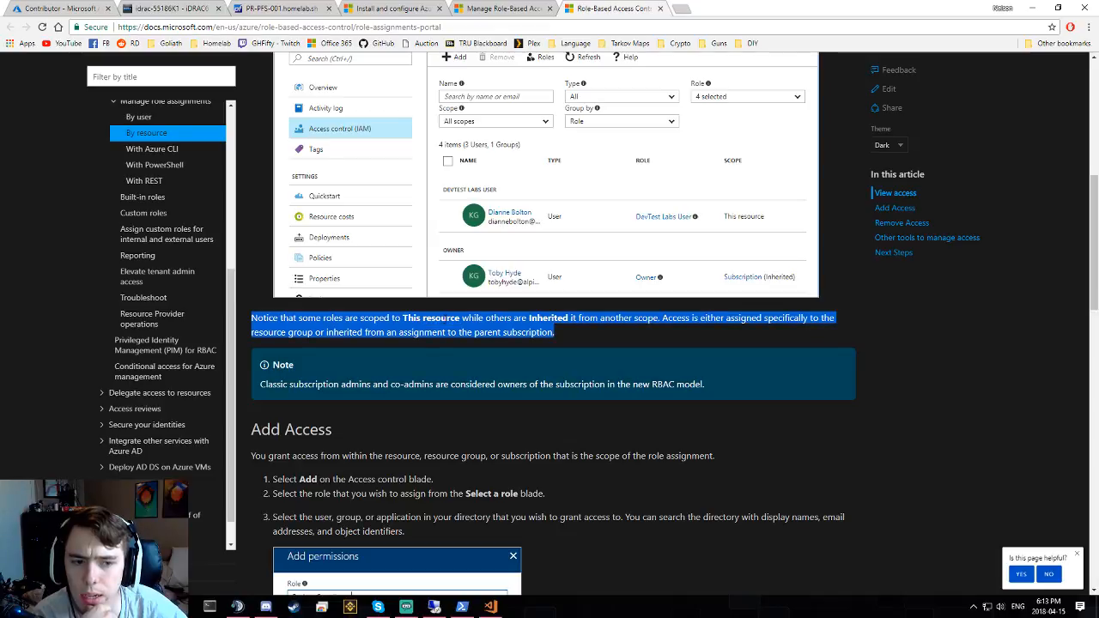
triple_click(673, 319)
click(662, 345)
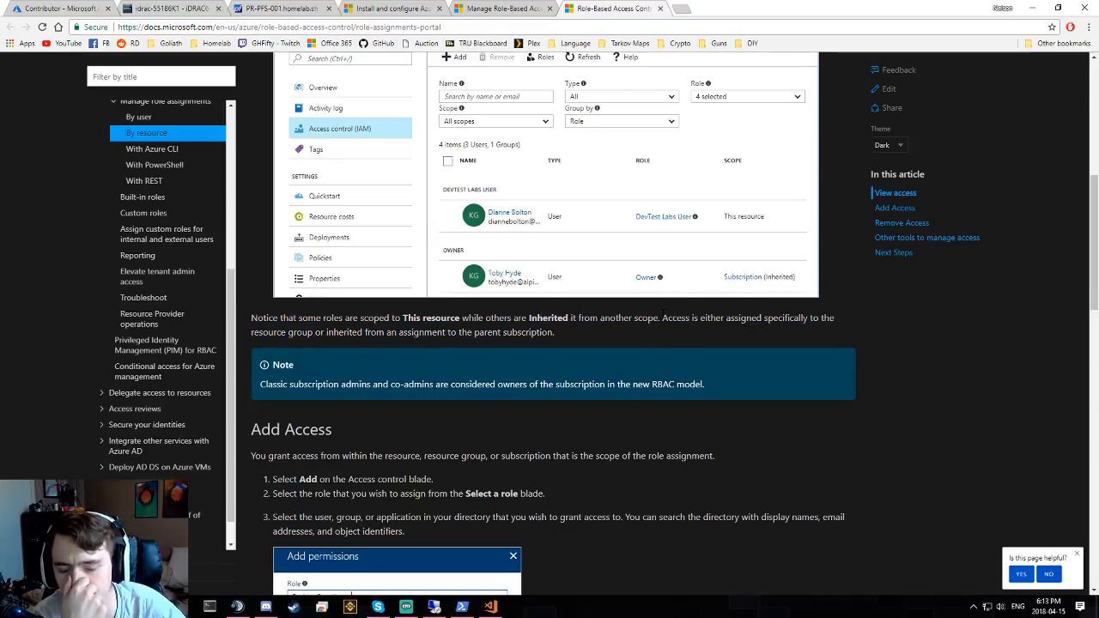
- Highlight steps 1 through 3 of the article's Add Access section
scroll(496, 349, down, 1)
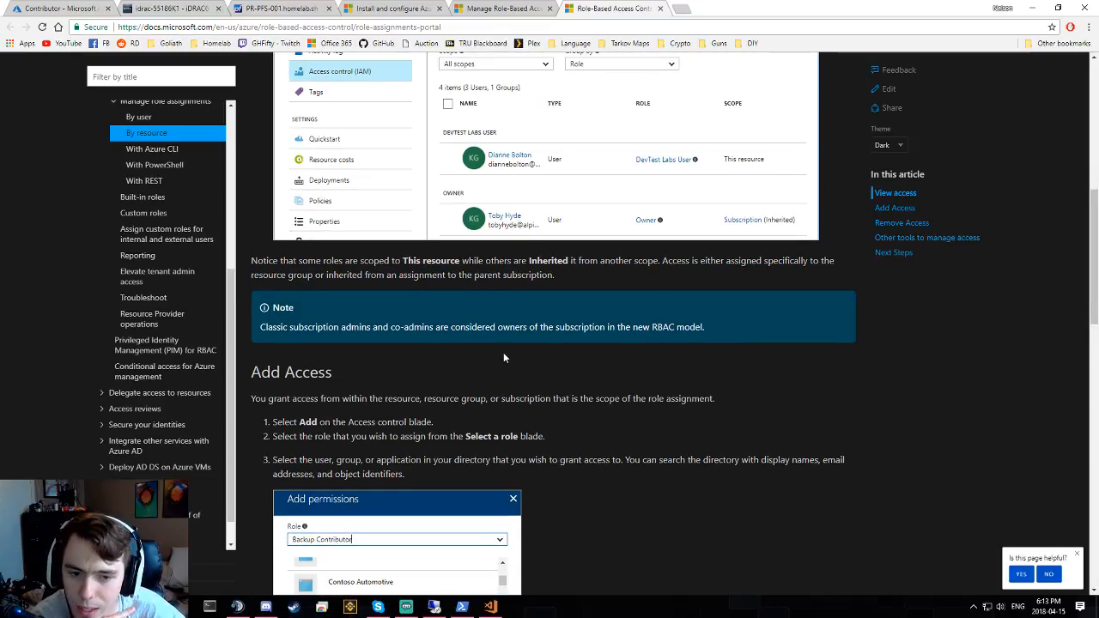
scroll(499, 346, down, 1)
double_click(355, 343)
drag(256, 342, 314, 351)
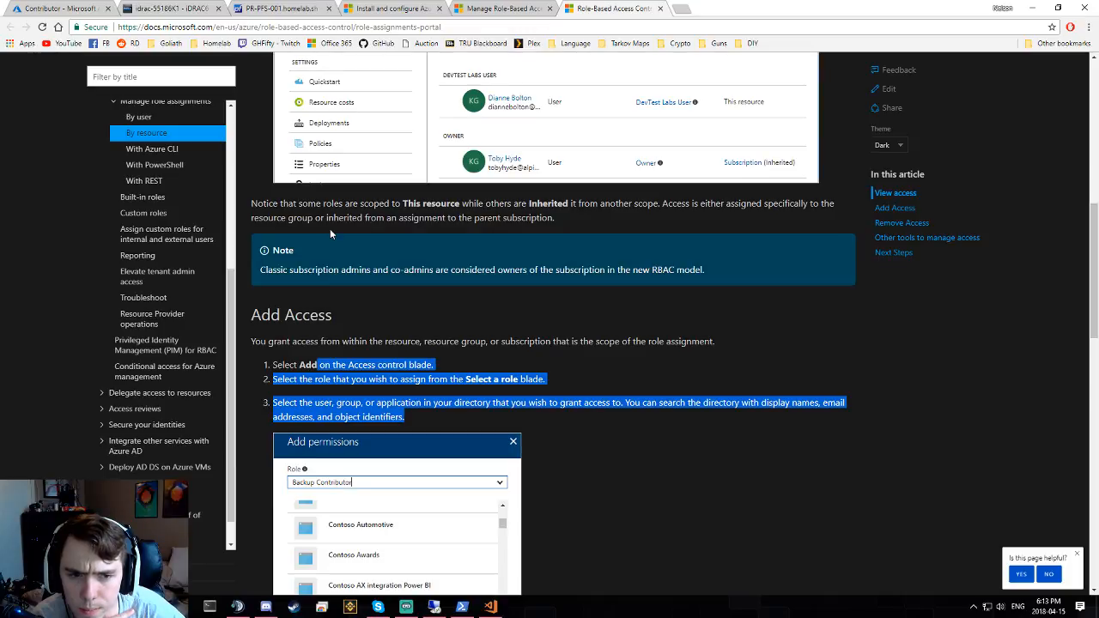
- Read through the Remove Access and Next Steps sections, then select the address bar
scroll(330, 228, up, 1)
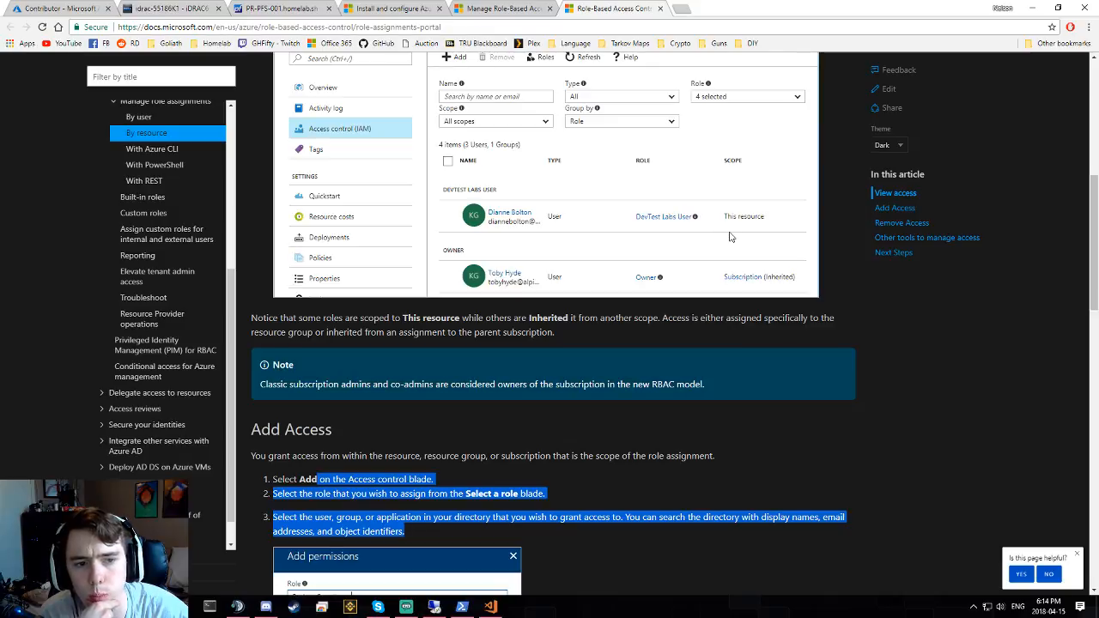
scroll(730, 237, down, 2)
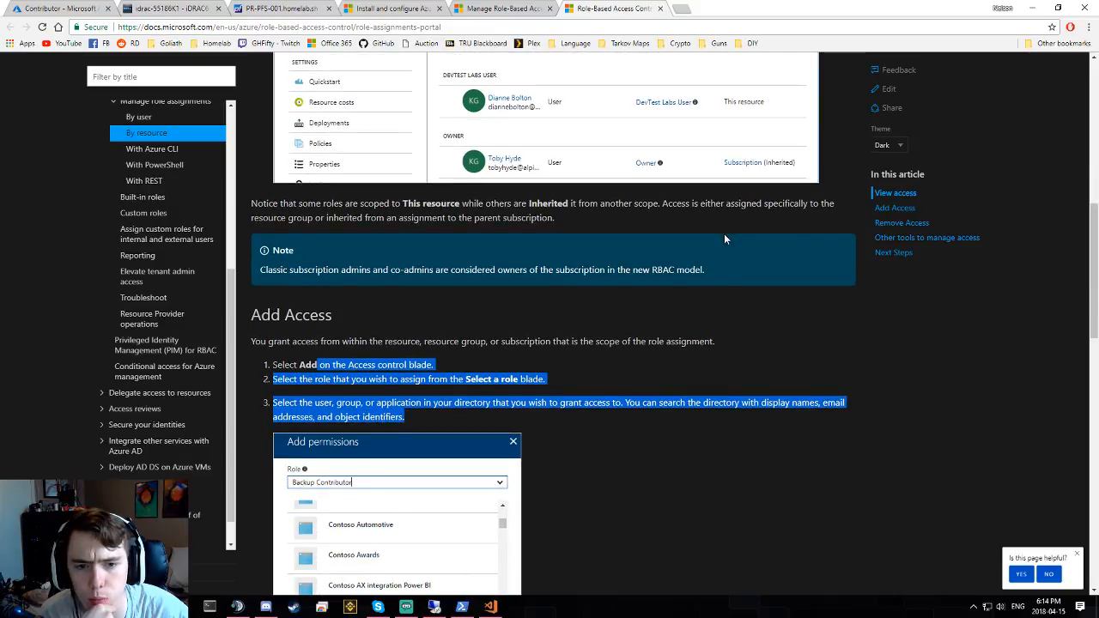
scroll(724, 235, down, 3)
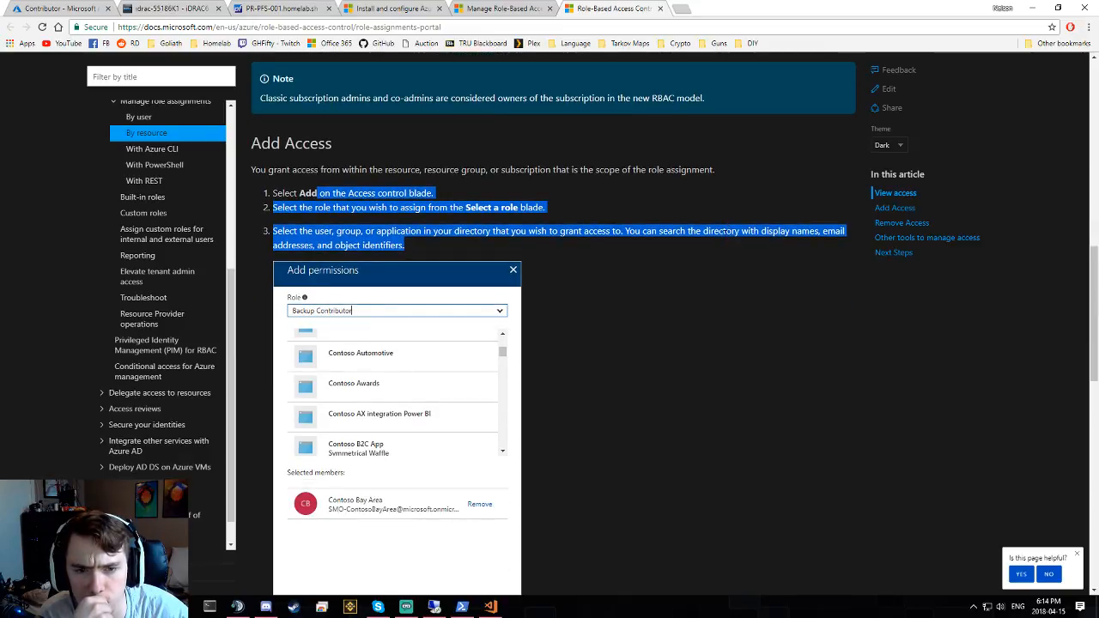
scroll(724, 233, down, 7)
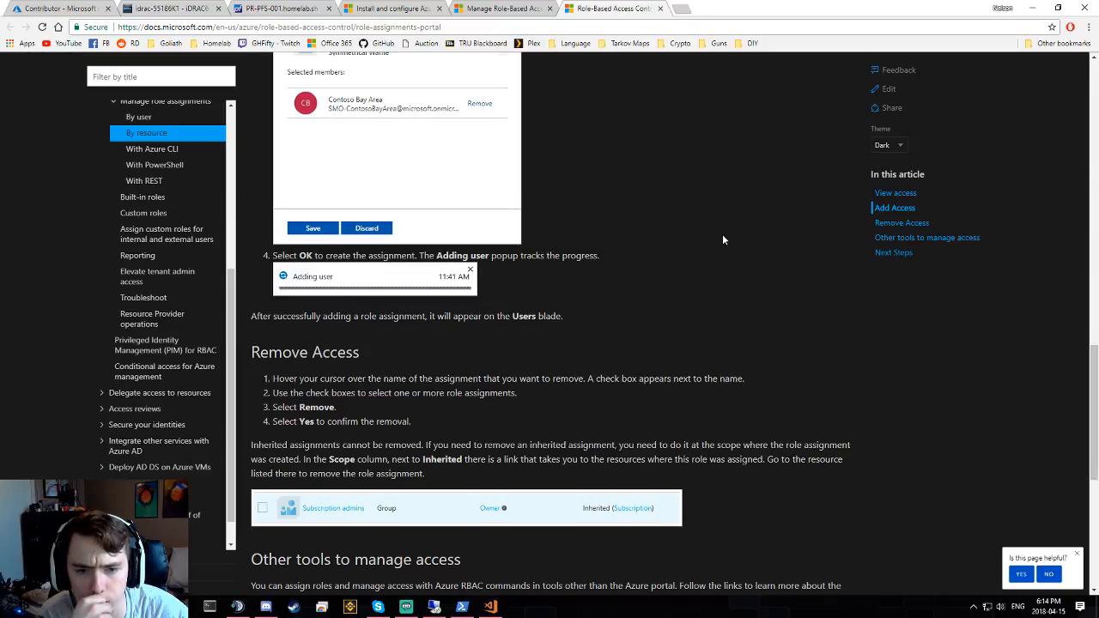
scroll(722, 233, down, 1)
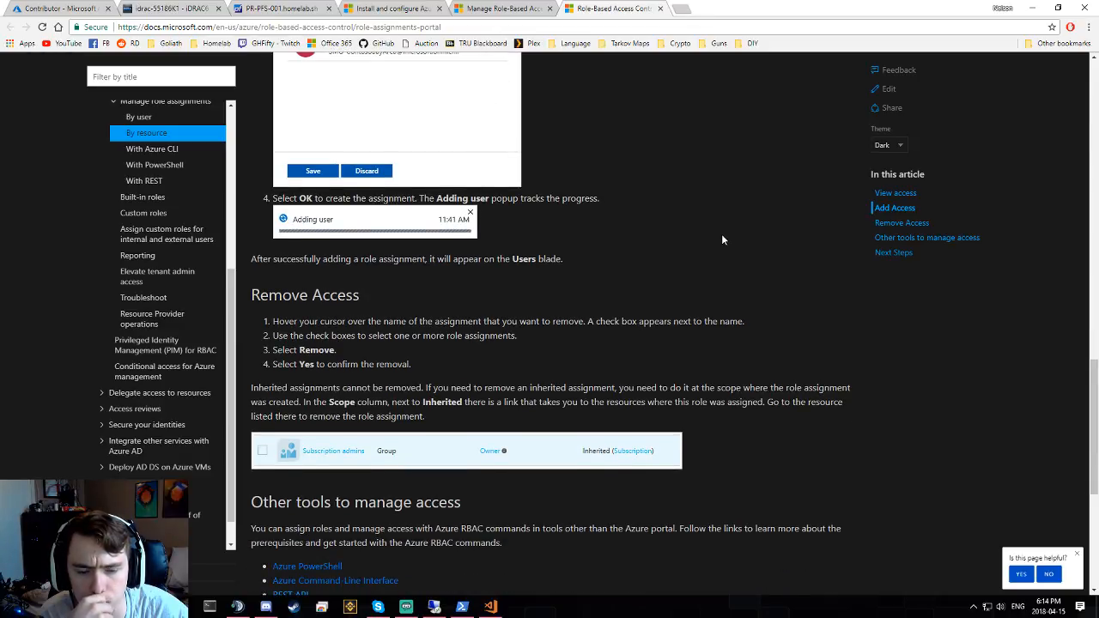
scroll(721, 234, down, 5)
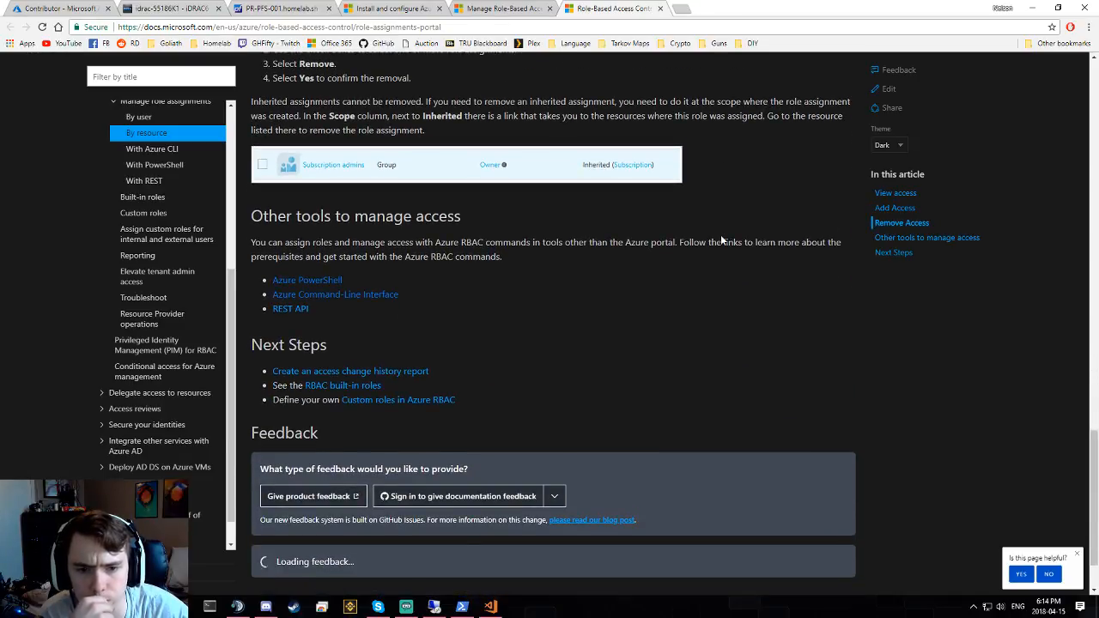
scroll(720, 241, down, 1)
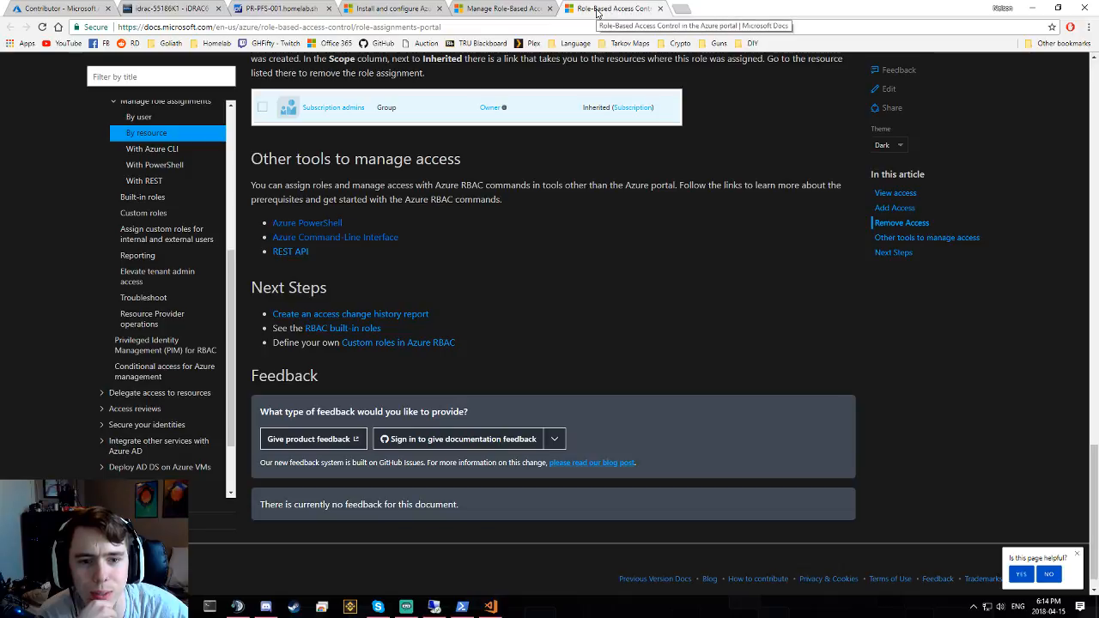
click(661, 27)
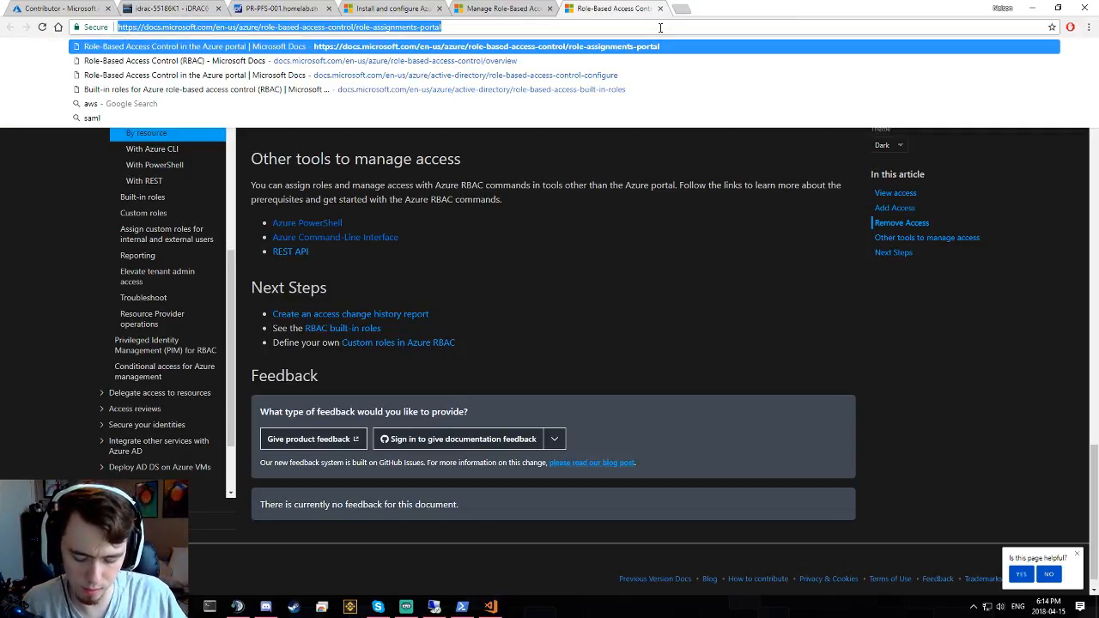
- Search 'azure ad group role inheritance' and open the first Microsoft Docs result in a new tab
text(azure ad grou)
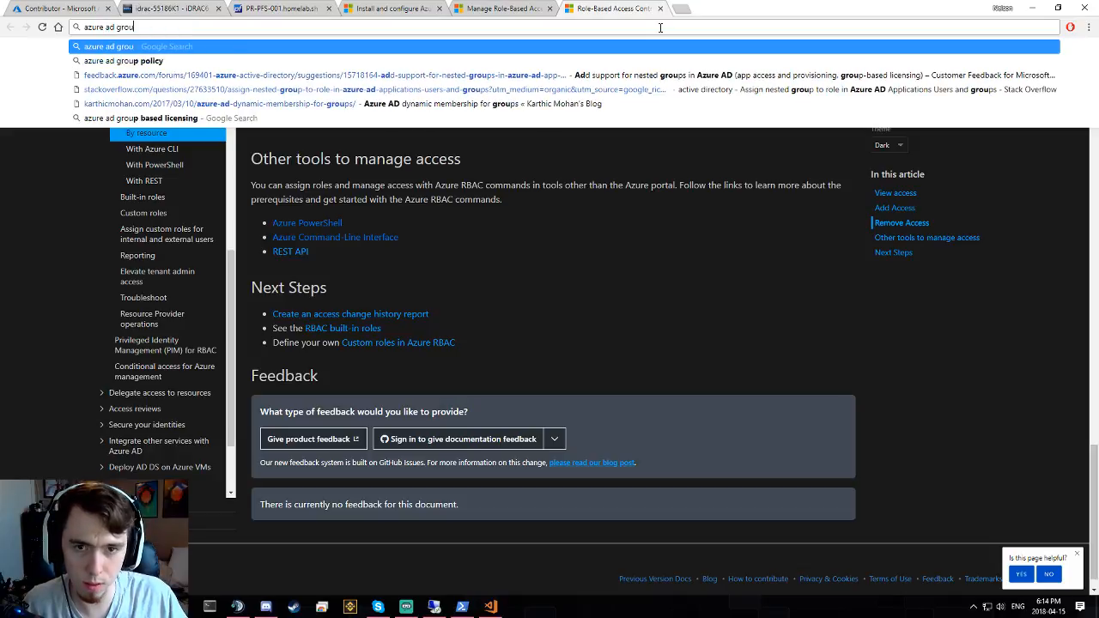
text(p)
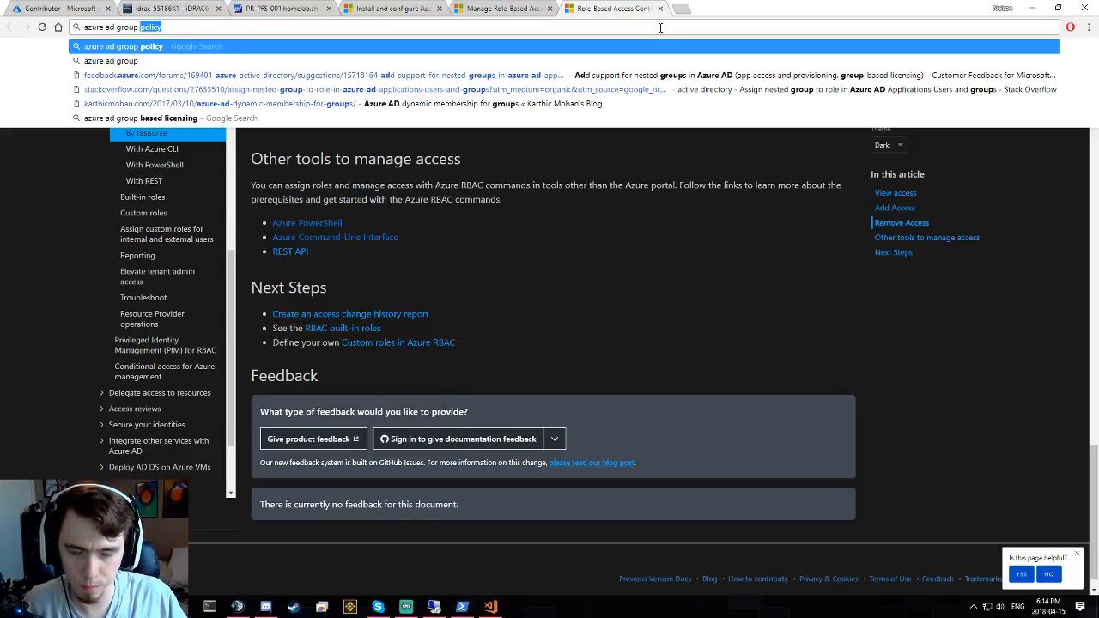
text( role inheri)
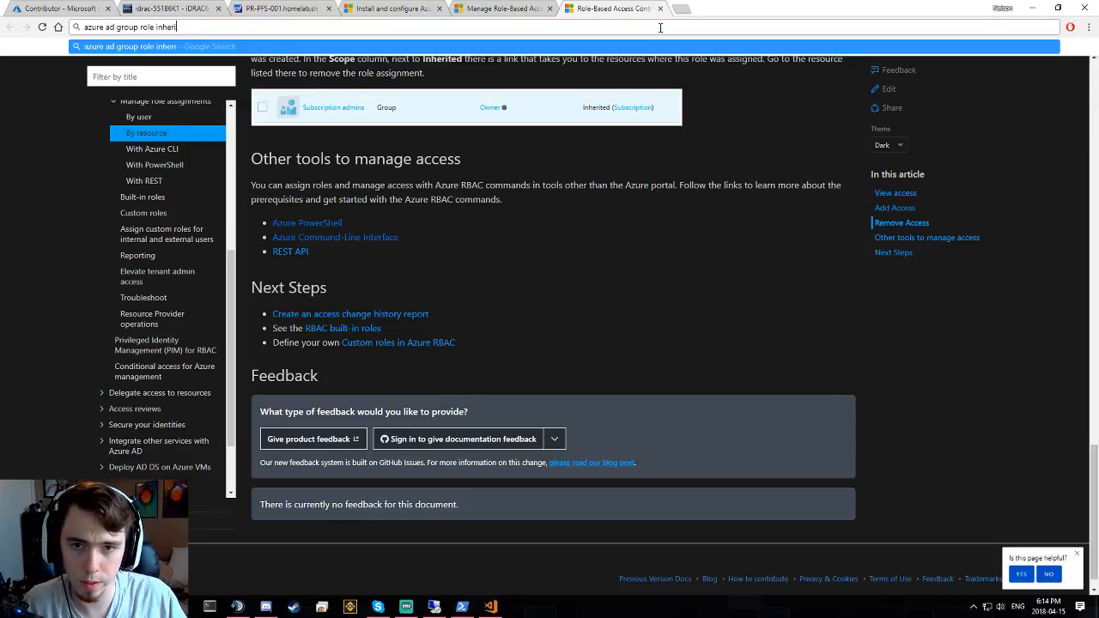
text(tence)
key(Return)
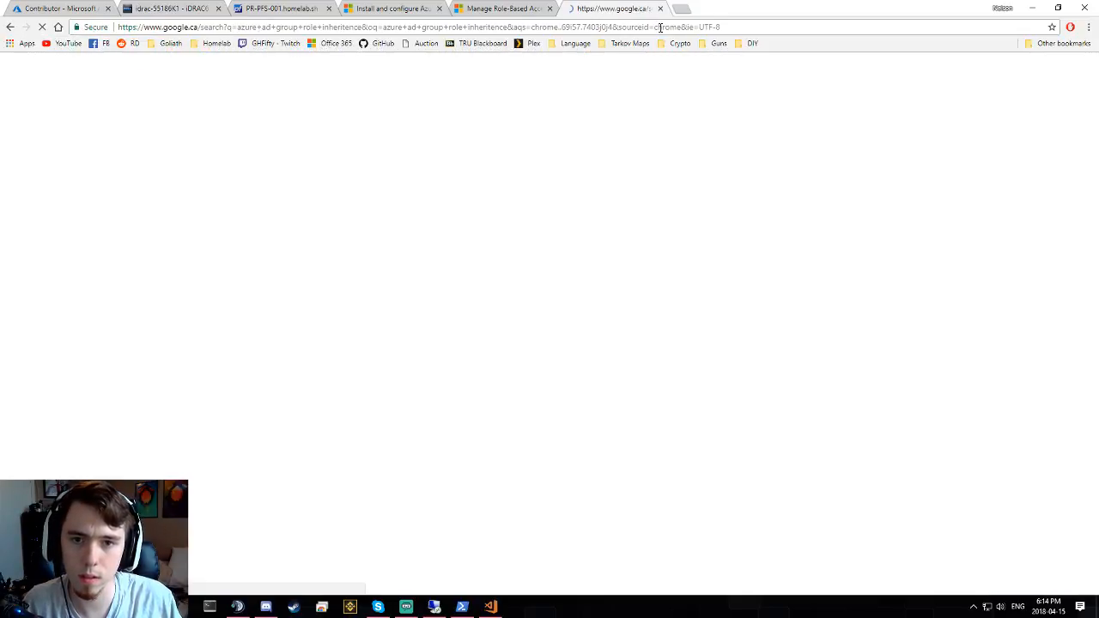
click(318, 168)
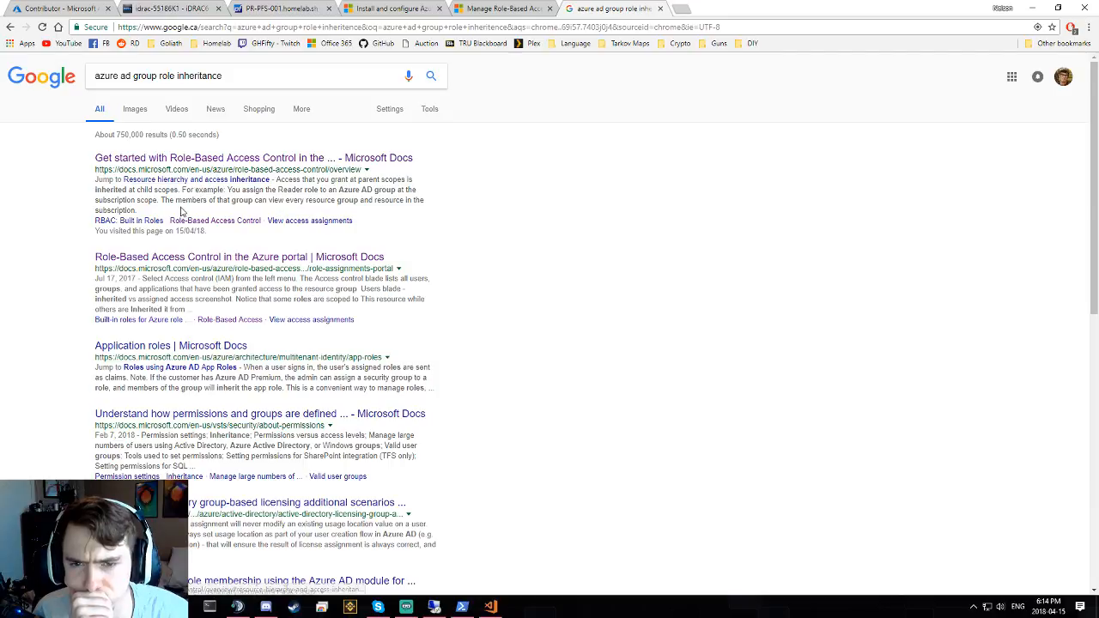
middle_click(216, 183)
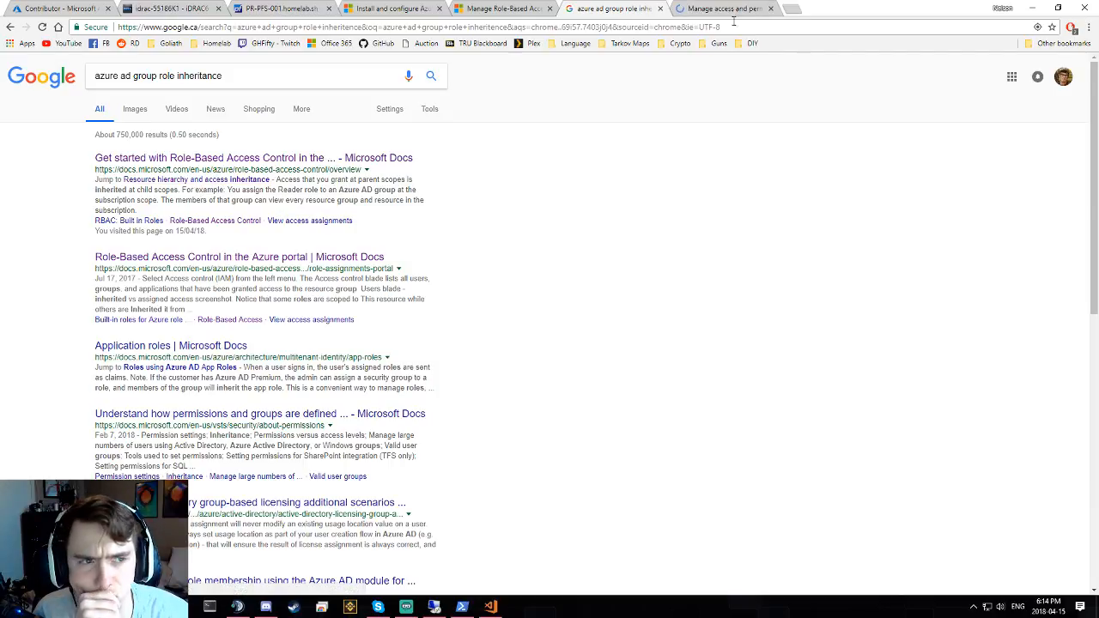
click(737, 11)
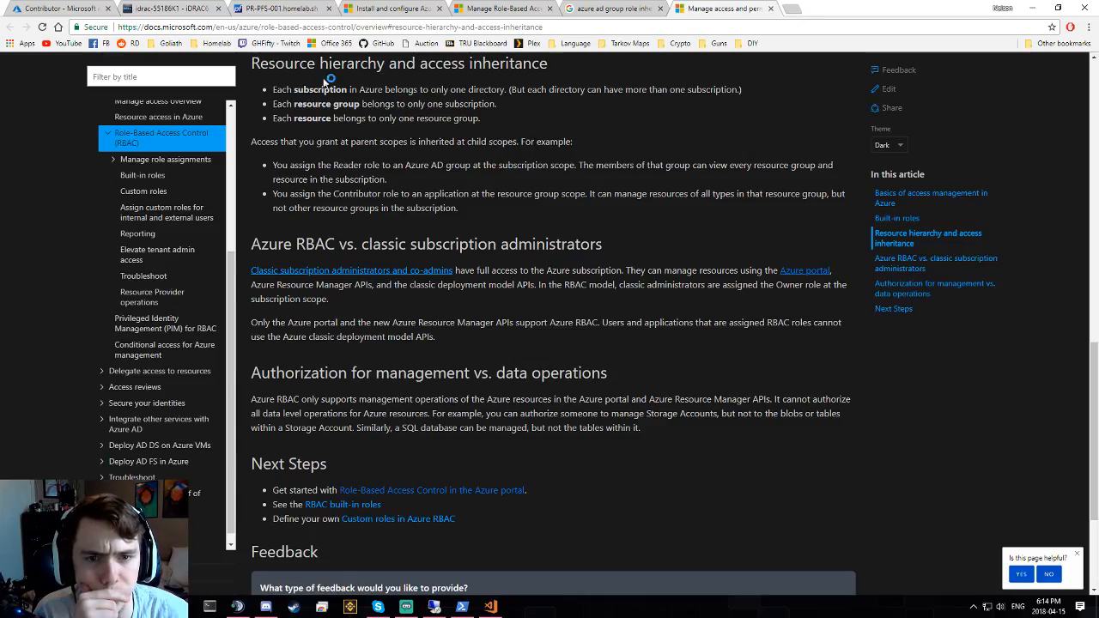
double_click(319, 89)
click(427, 104)
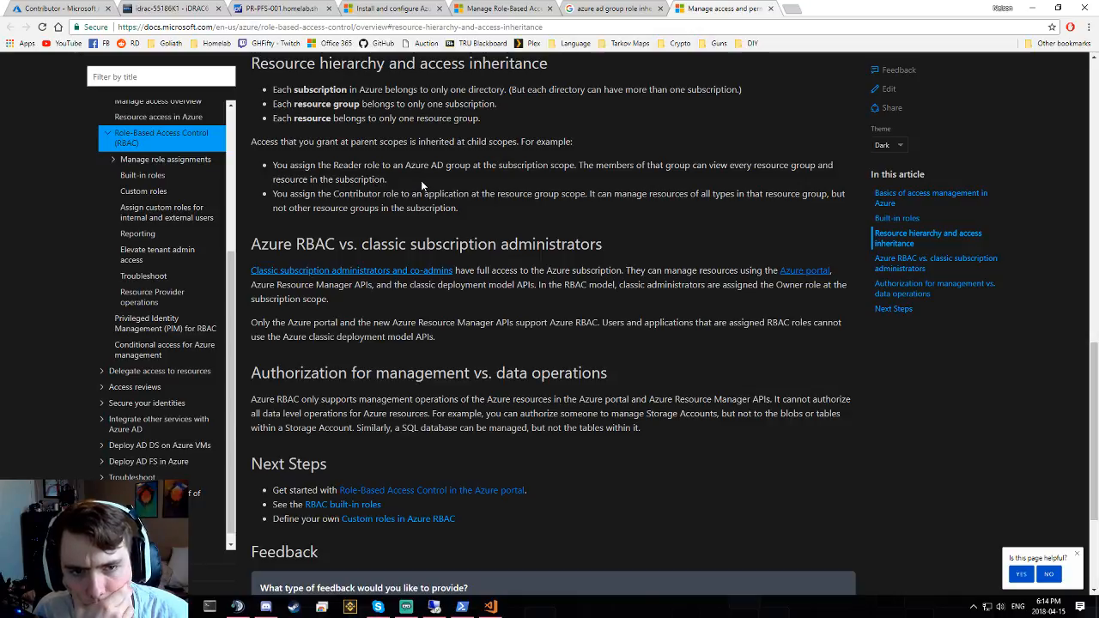
drag(417, 193, 453, 194)
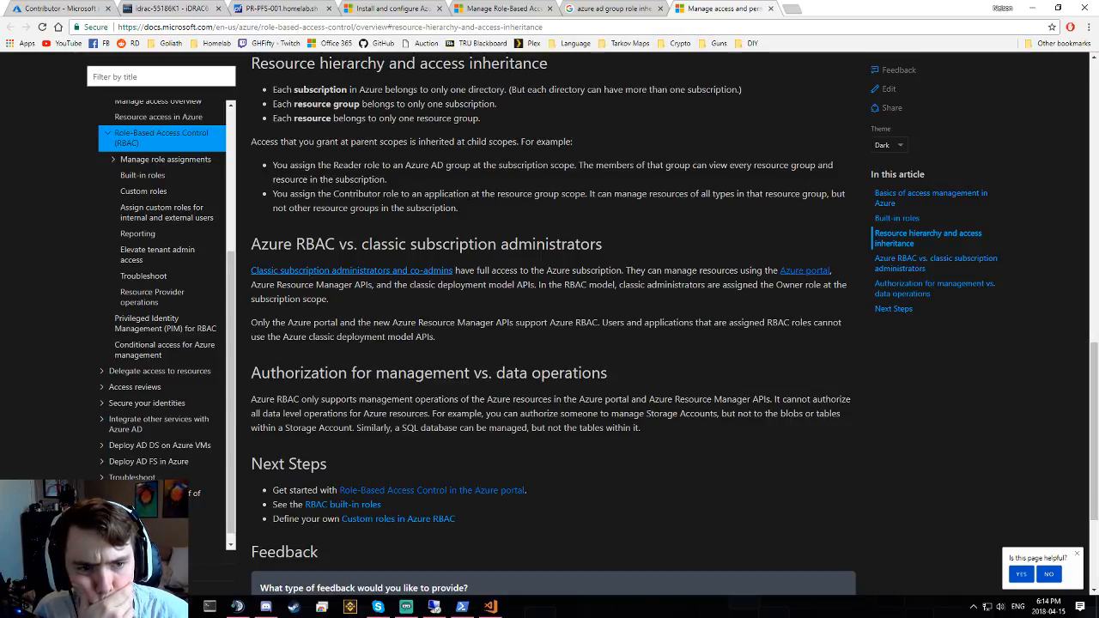
triple_click(453, 194)
click(567, 221)
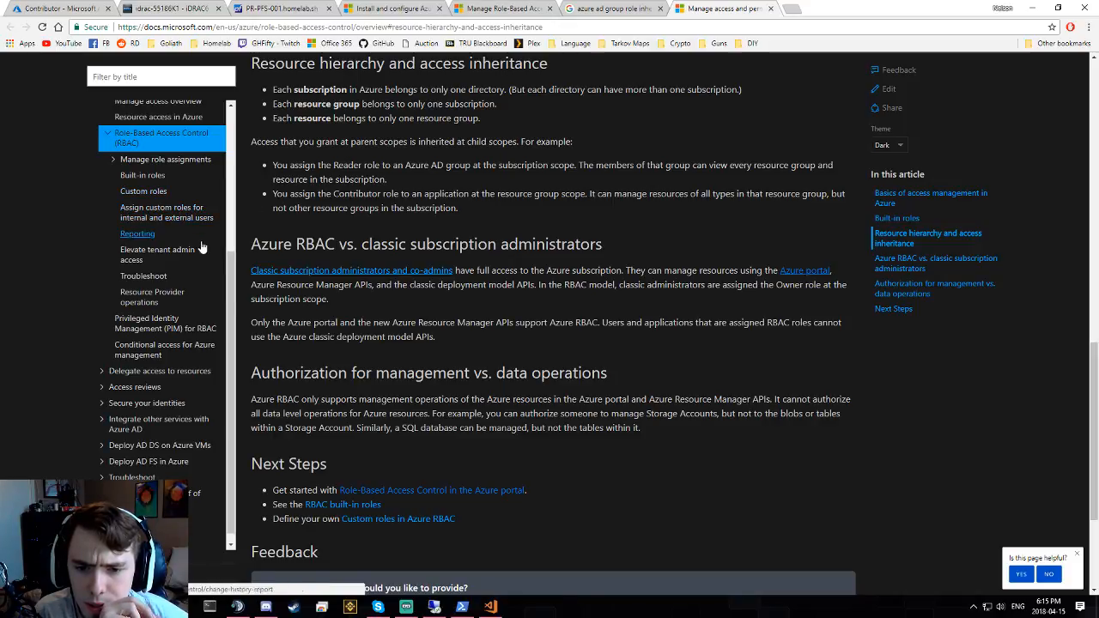
scroll(201, 249, down, 1)
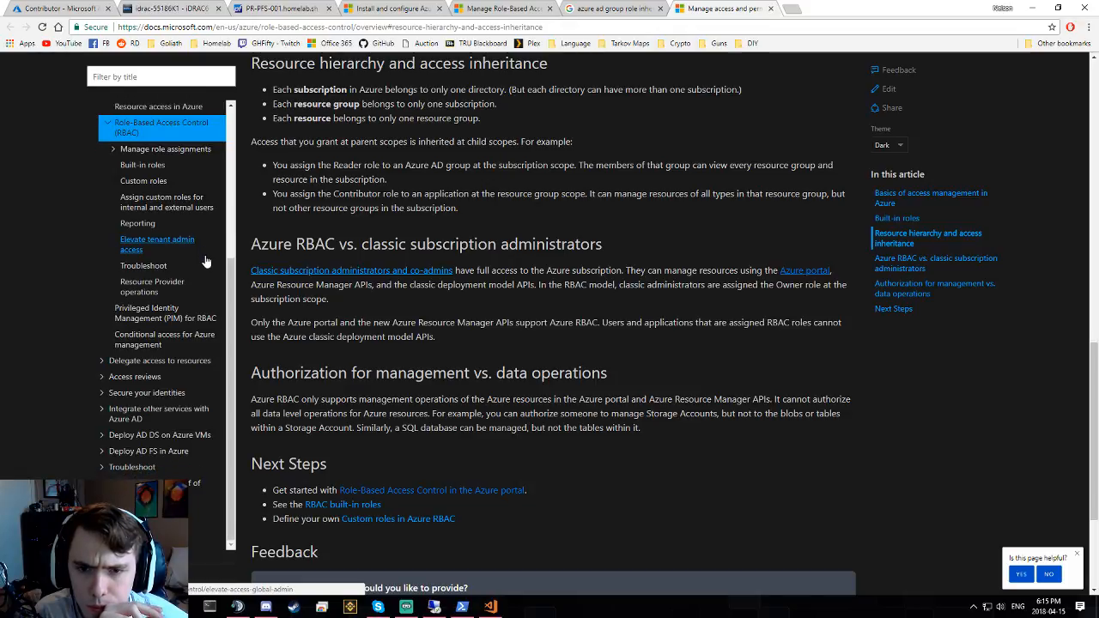
scroll(206, 262, up, 1)
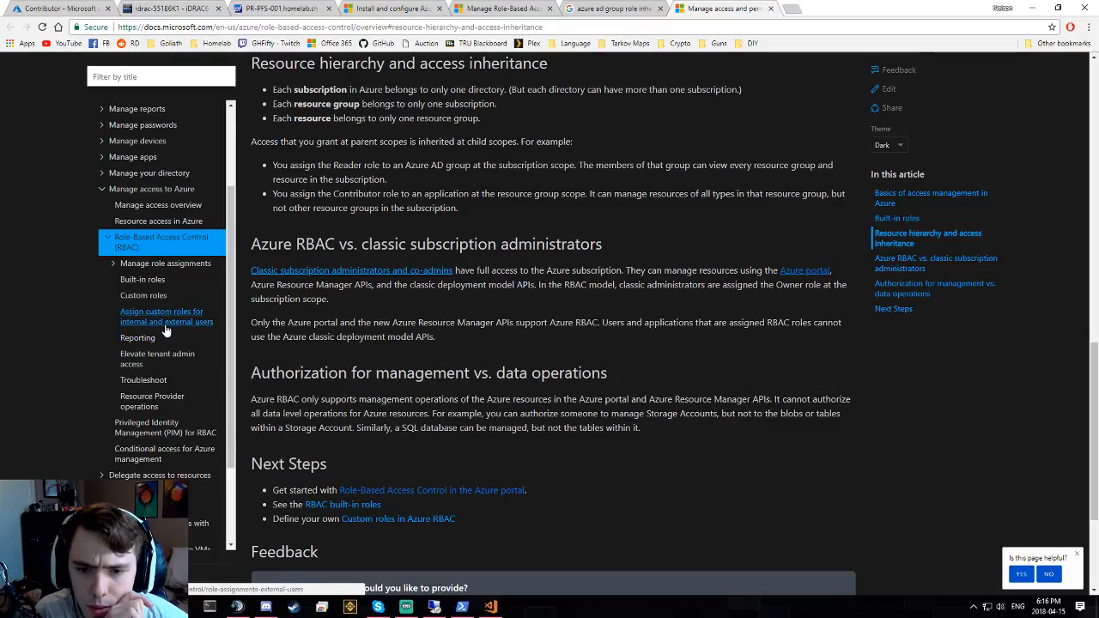
- Open the 'Privileged Identity Management (PIM) for RBAC' article, then return to the portal's Contributor group
click(142, 428)
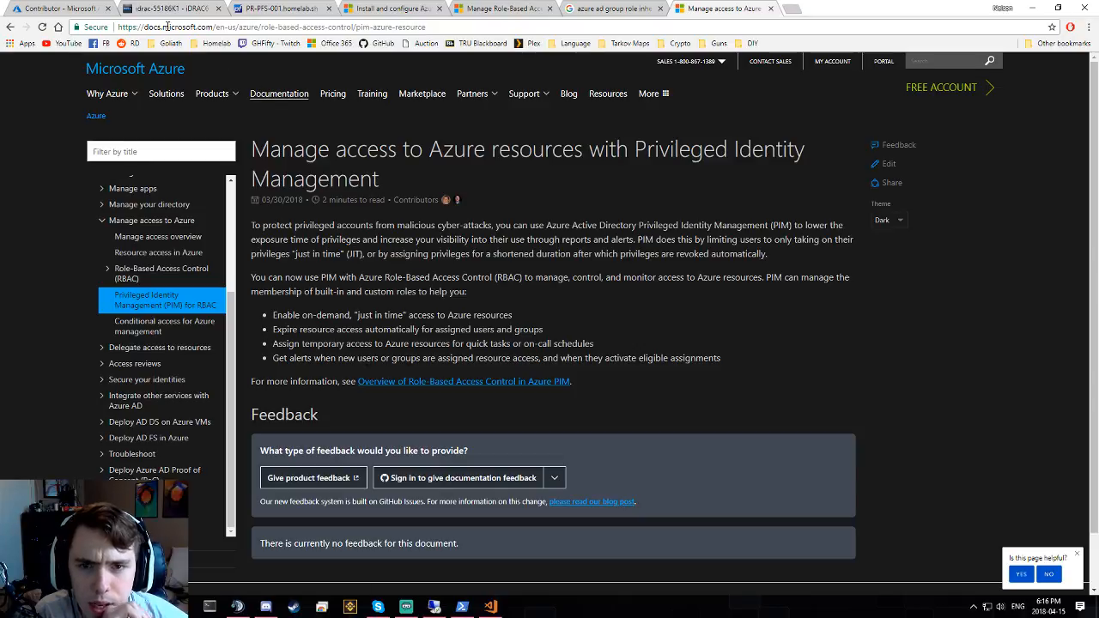
click(54, 8)
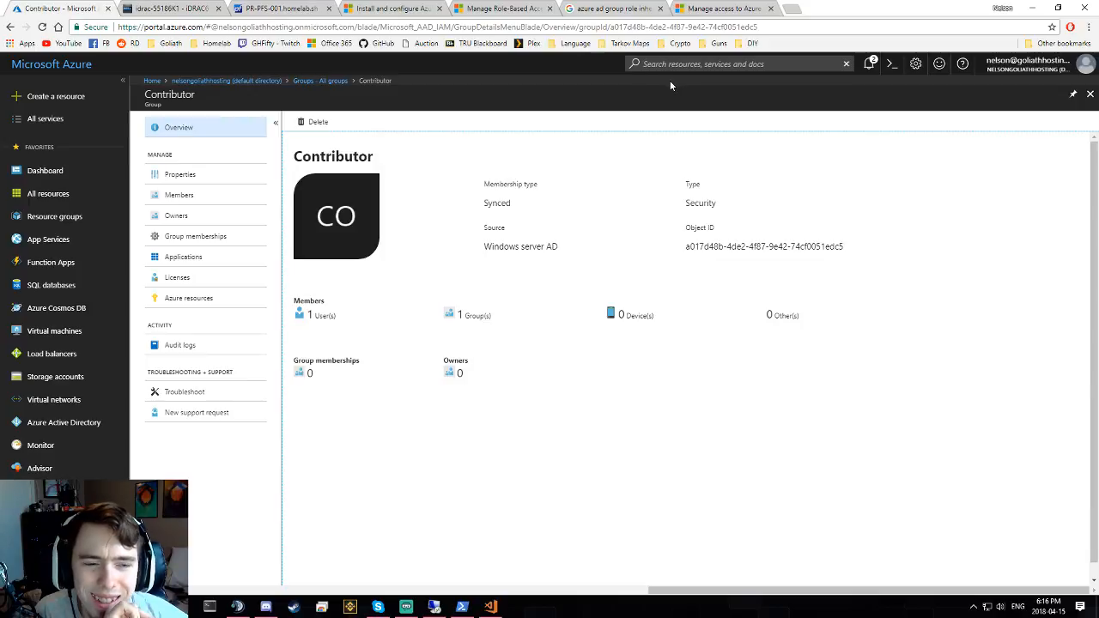
- Search the portal for 'priv' and open Azure AD Privileged Identity Management's Consent to PIM page
click(689, 64)
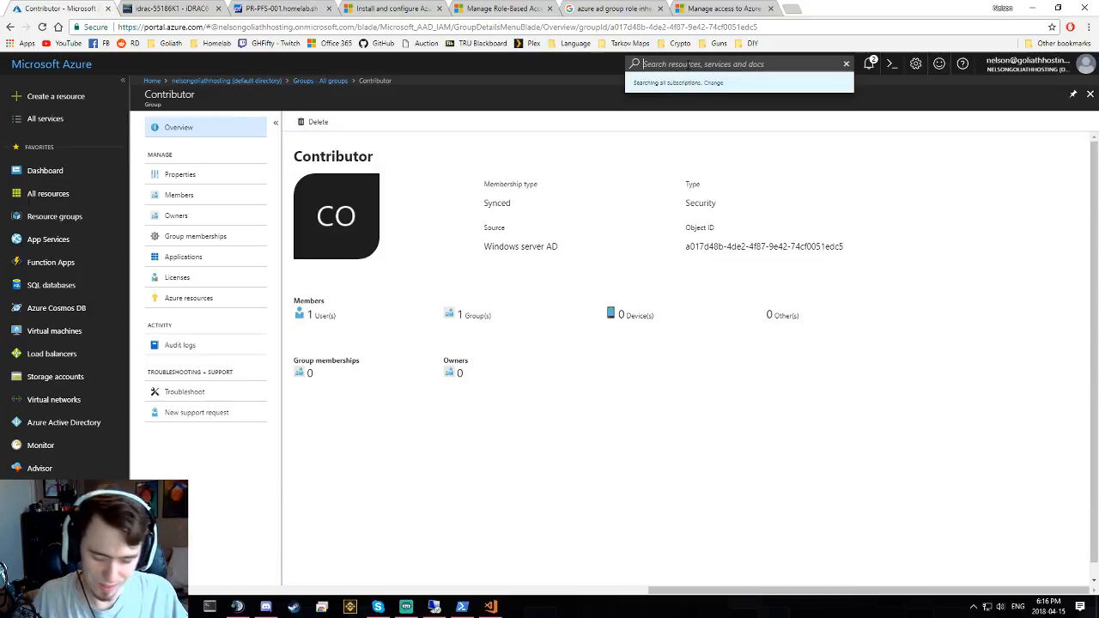
text(priv)
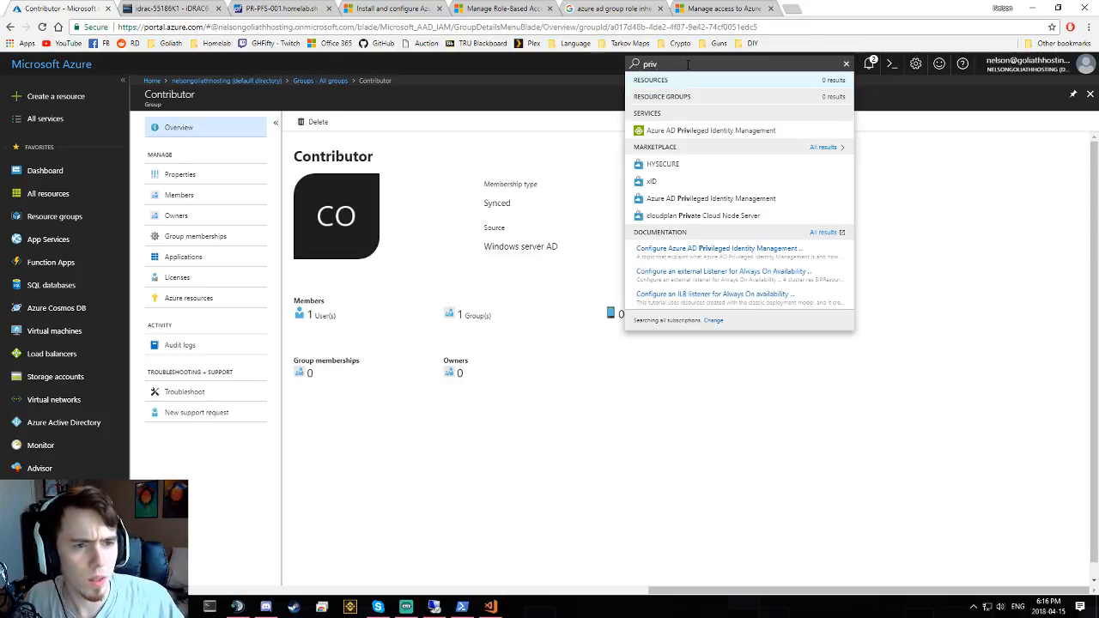
click(692, 131)
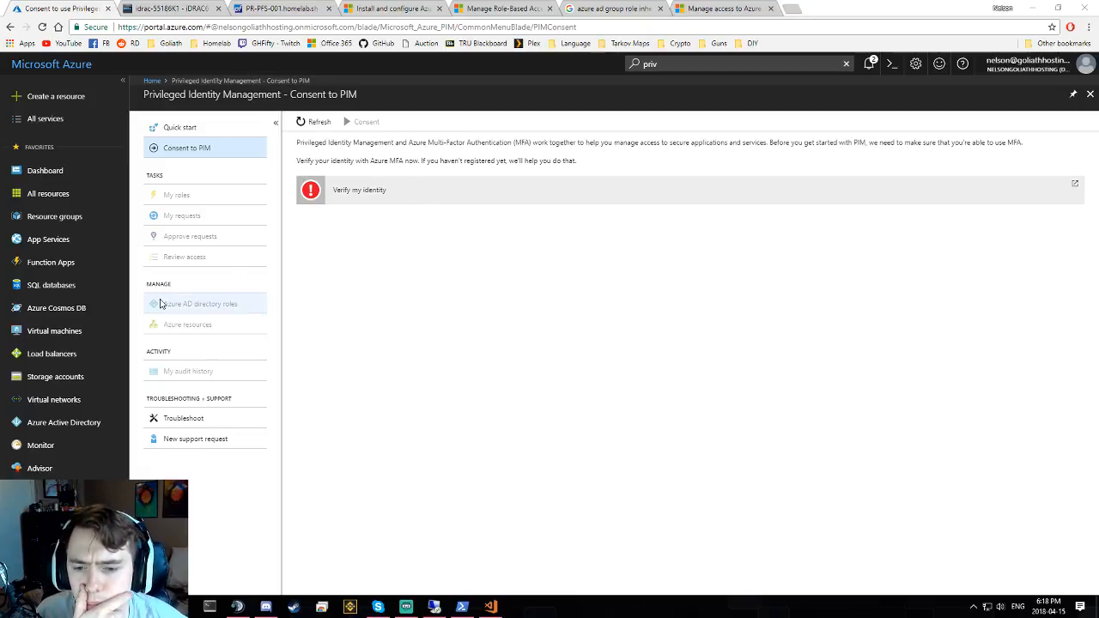
- Return via the Home breadcrumb to the Dashboard listing all resources with VM-Ubuntu running
click(151, 81)
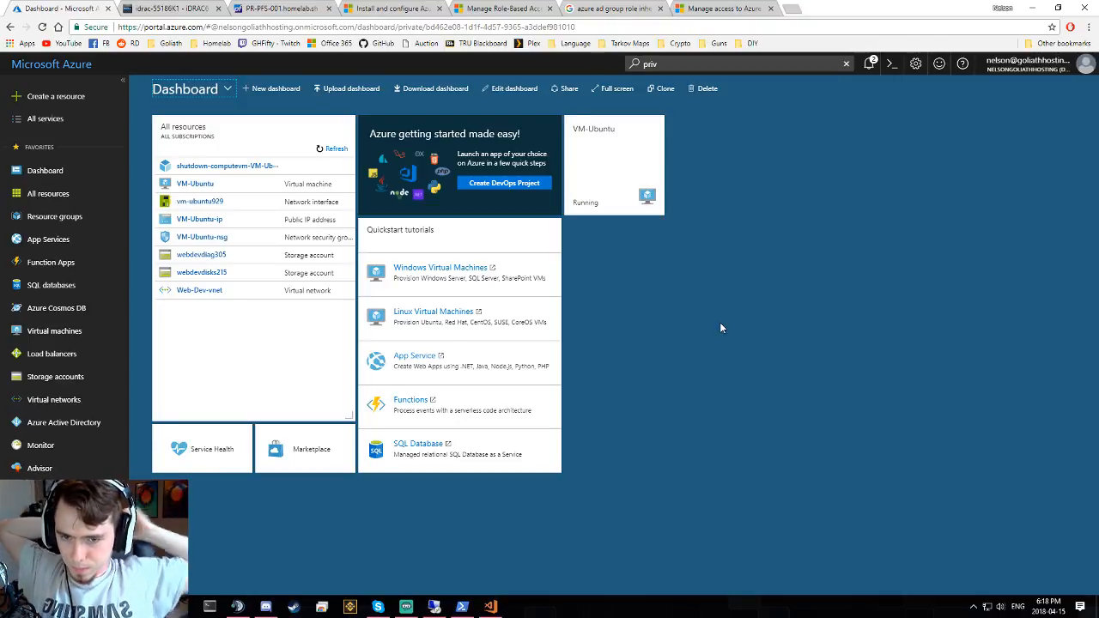
- View the Core, Web-Dev and Web-Prod resource groups; only Web-Dev holds resources, including VM-Ubuntu
click(86, 216)
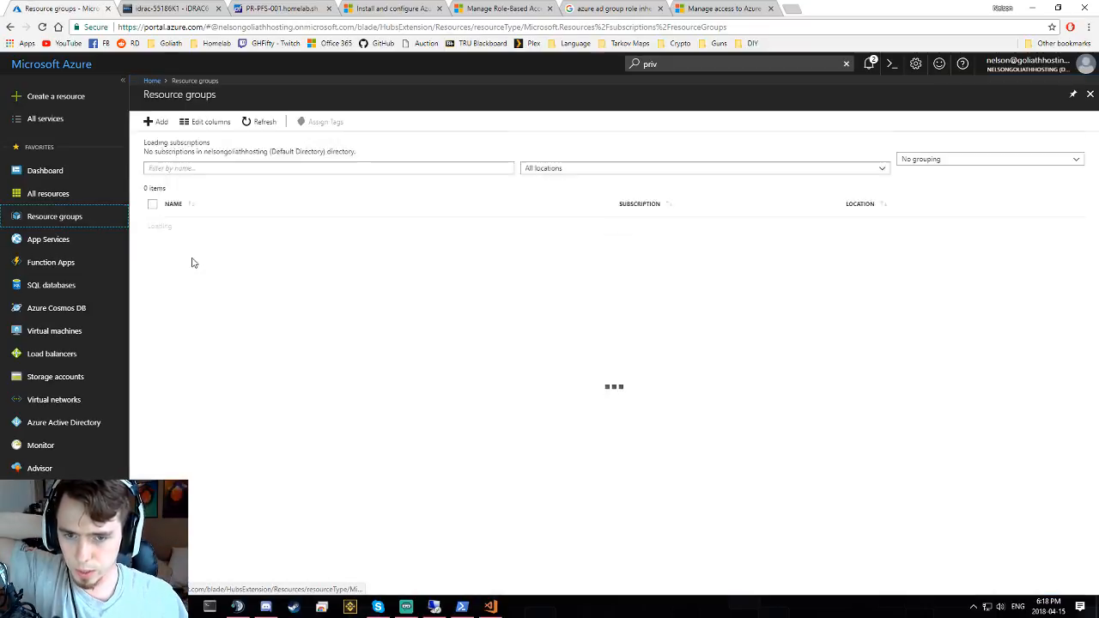
click(189, 215)
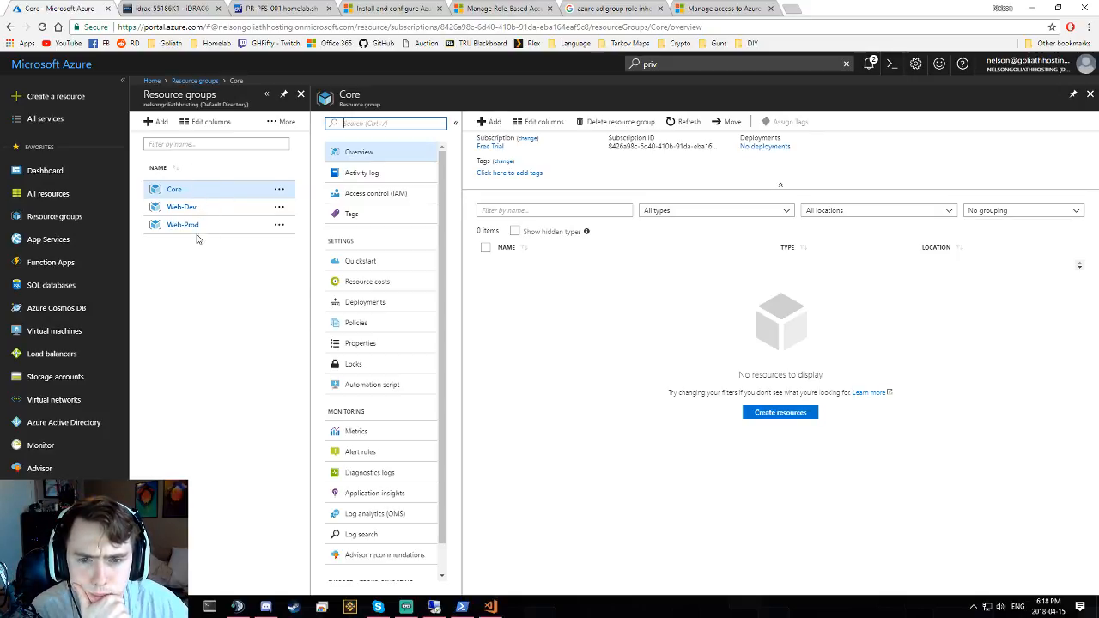
click(183, 207)
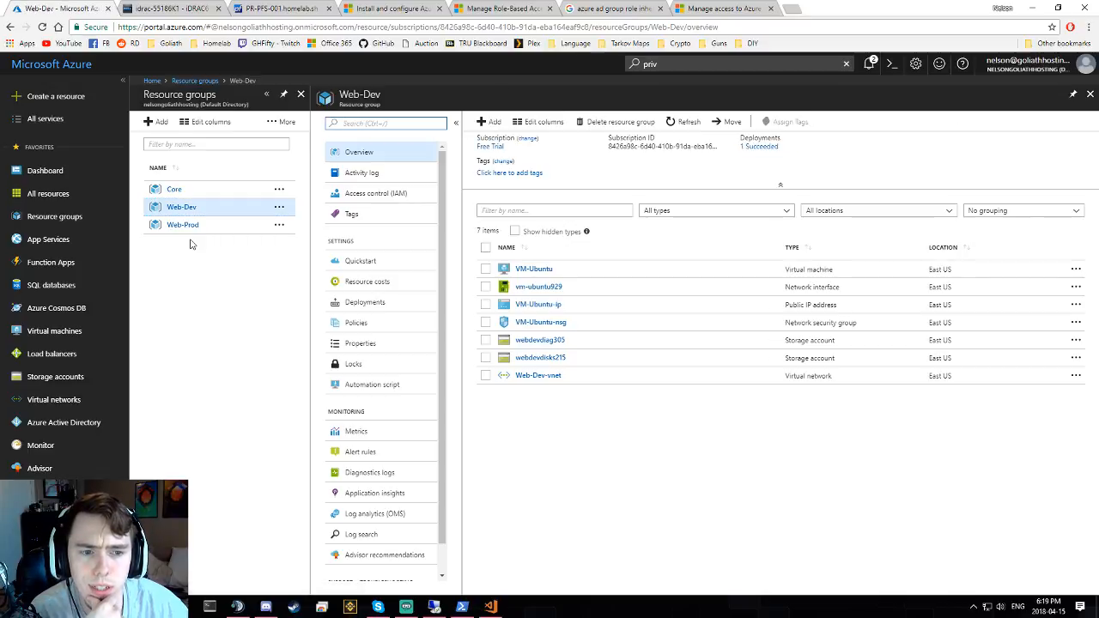
click(189, 225)
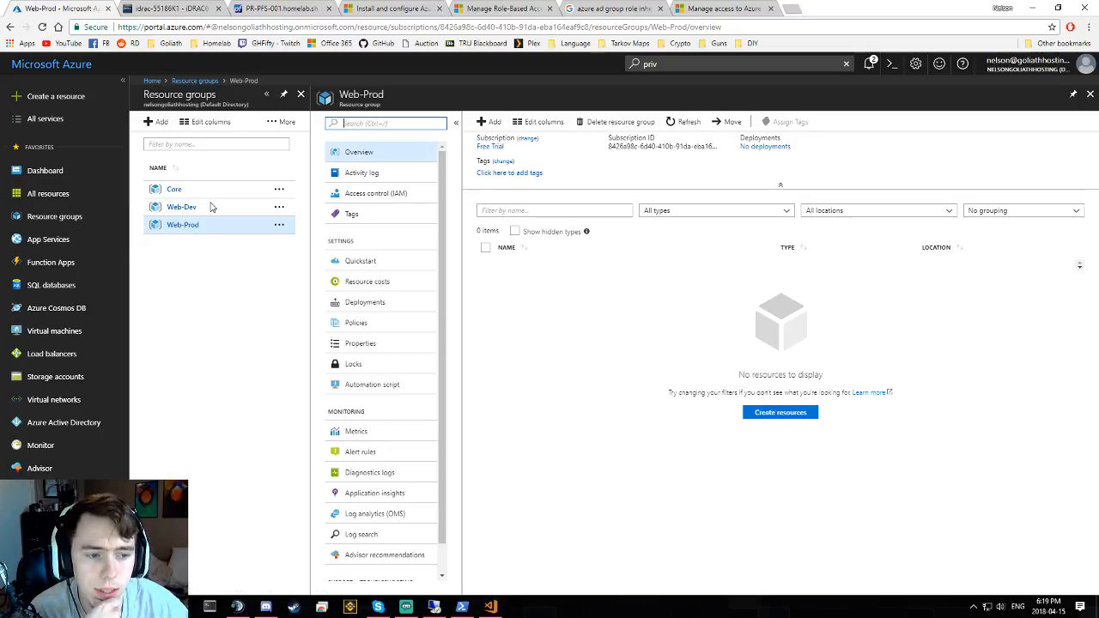
click(734, 304)
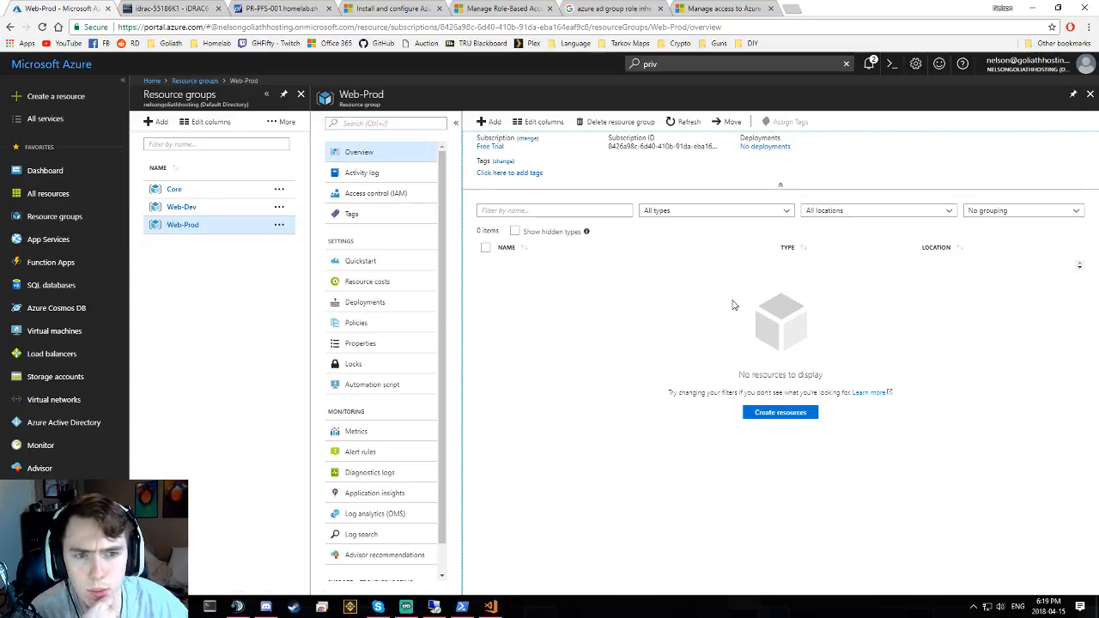